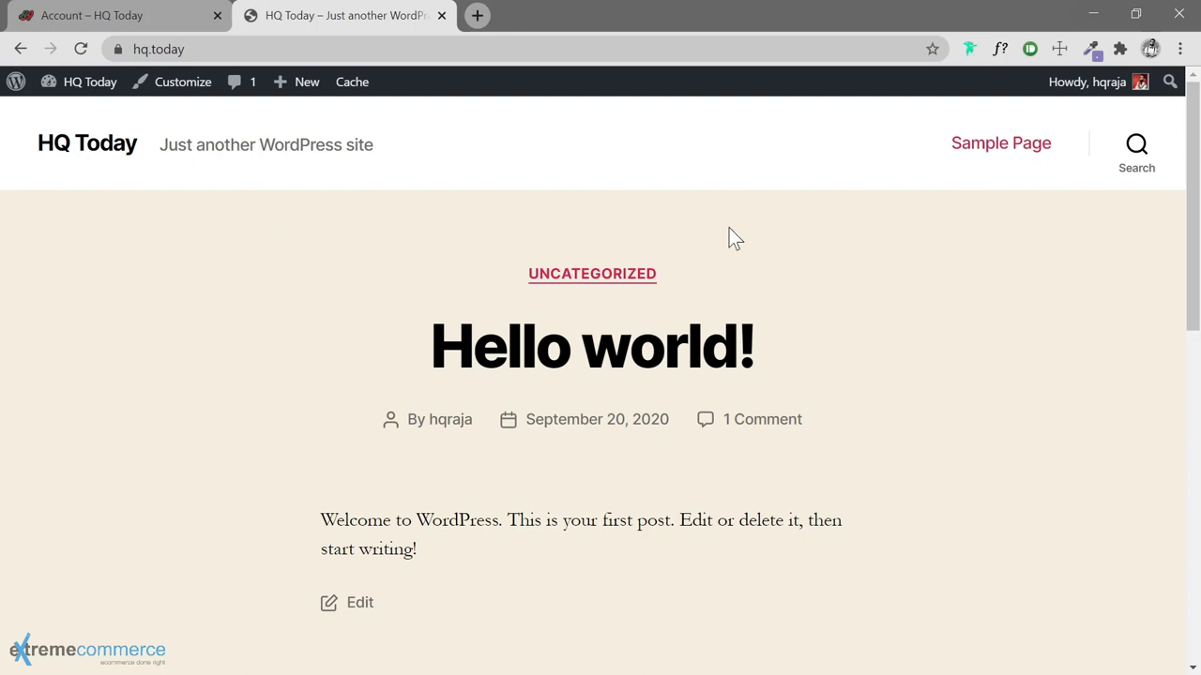
Check the dev site's account page, then return to the hq.today front page
left_click(186, 18)
mouse_move(522, 322)
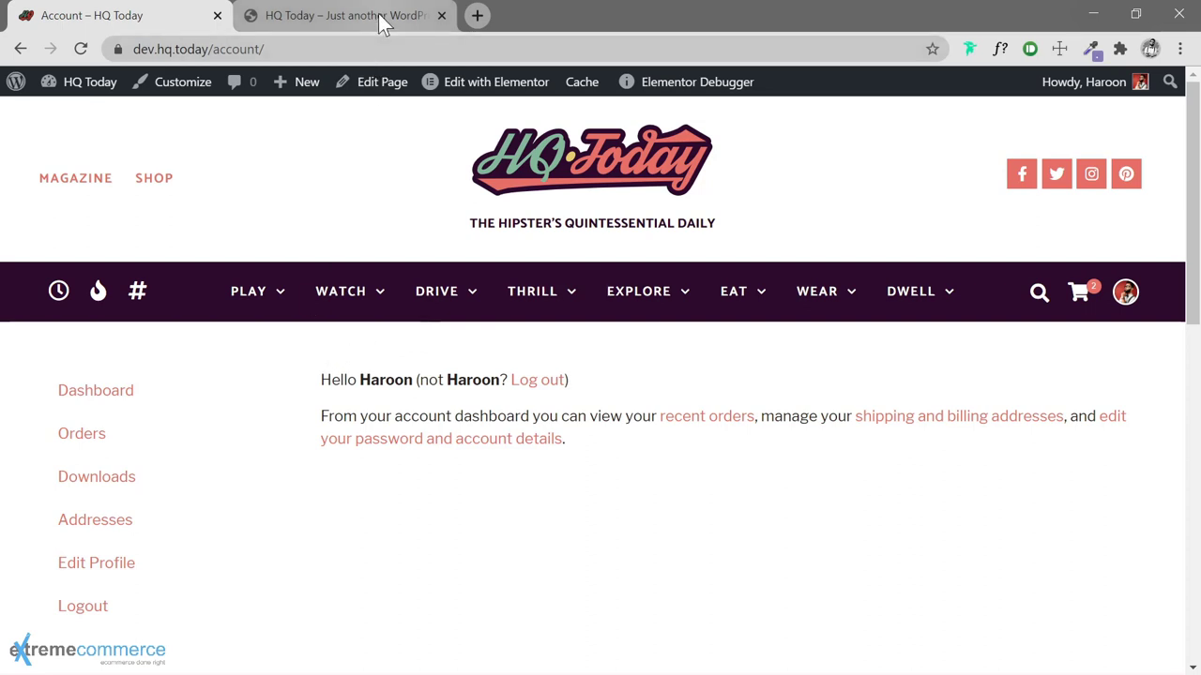
left_click(338, 17)
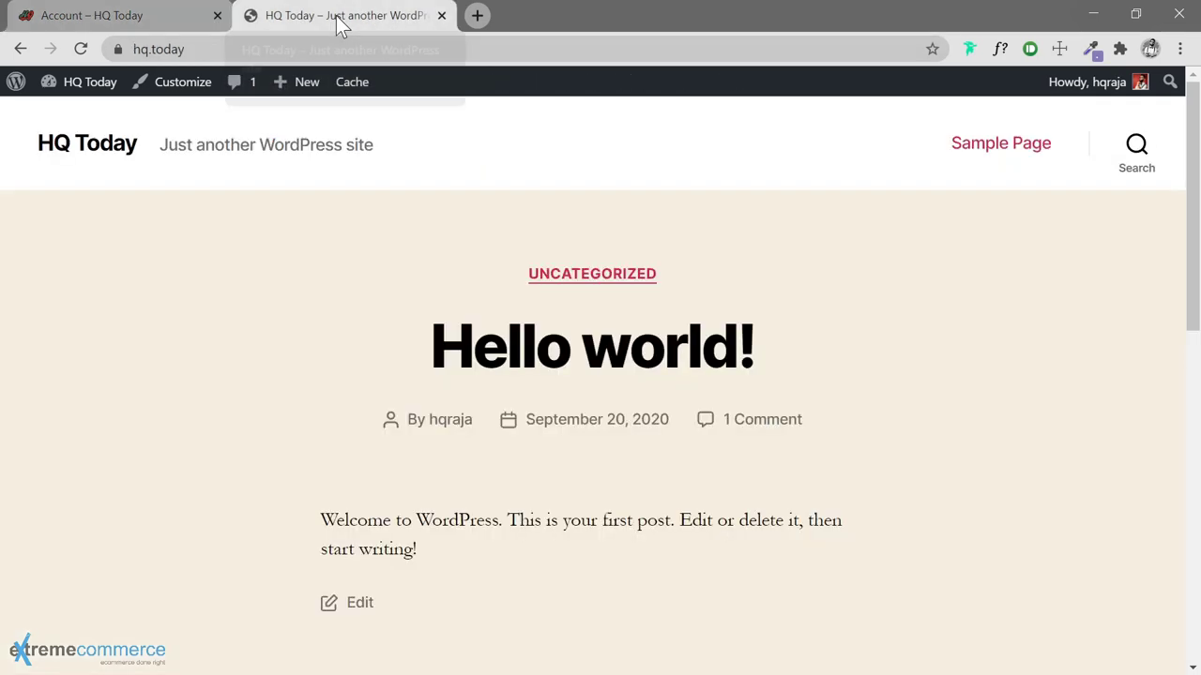
Load the hq.today wp-admin Dashboard in a new tab alongside the front page
left_click(478, 17)
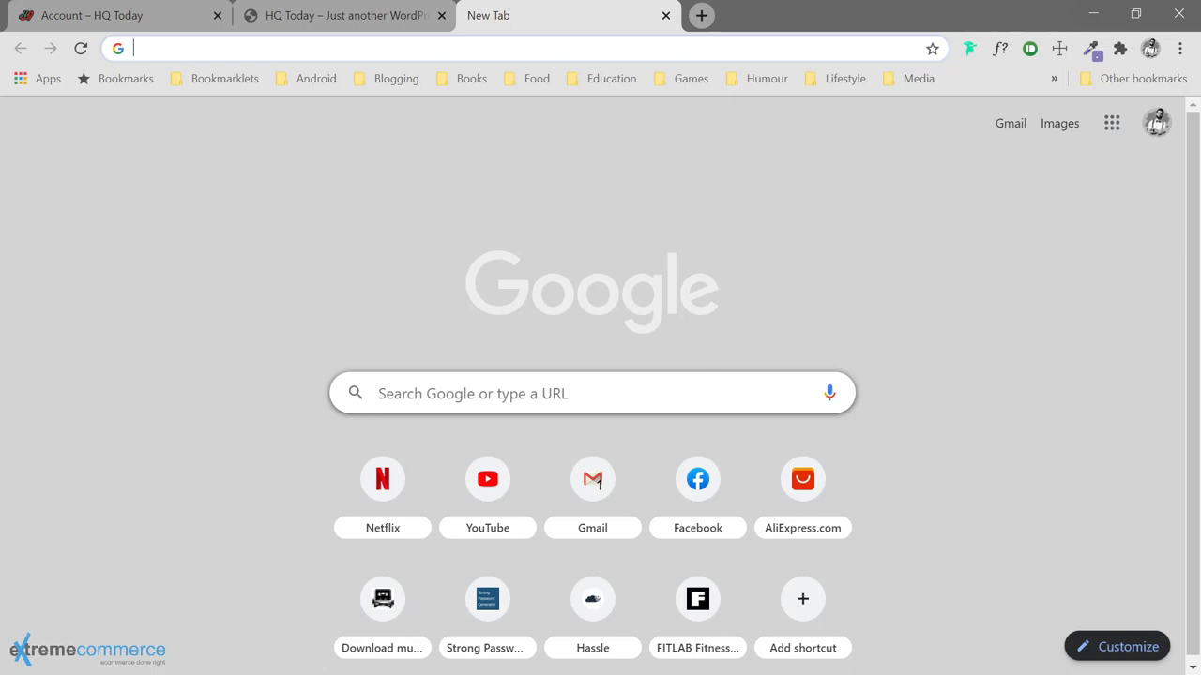
type("hq.")
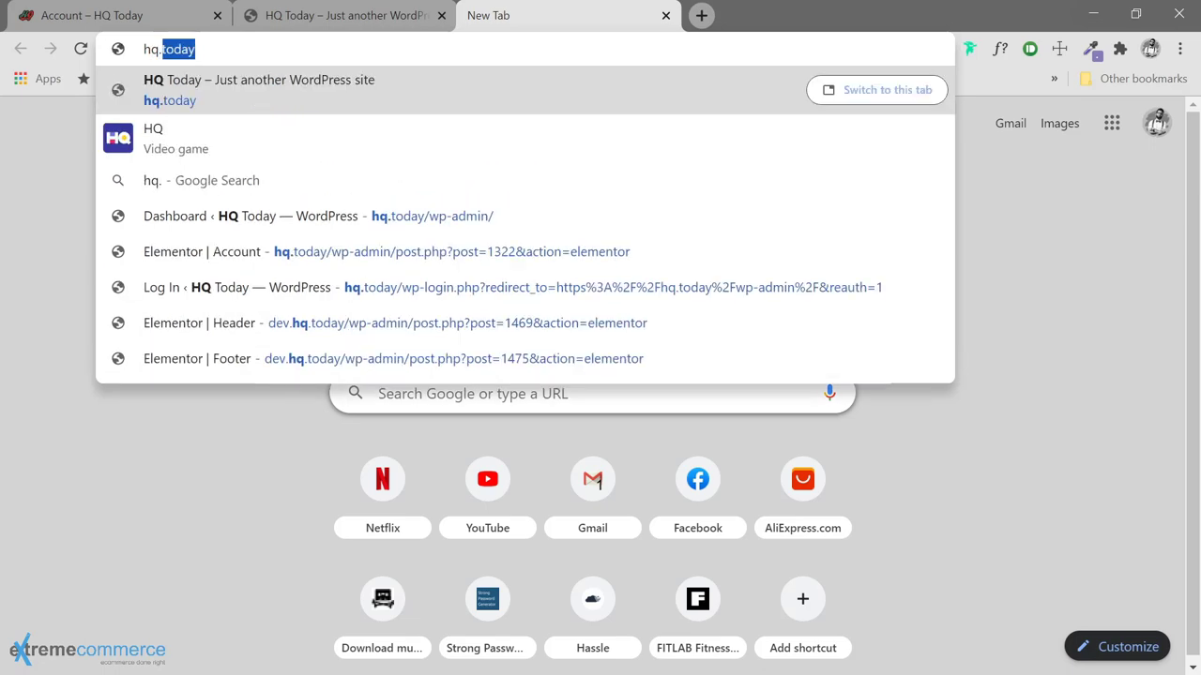
type("today")
key("Down")
key("Down")
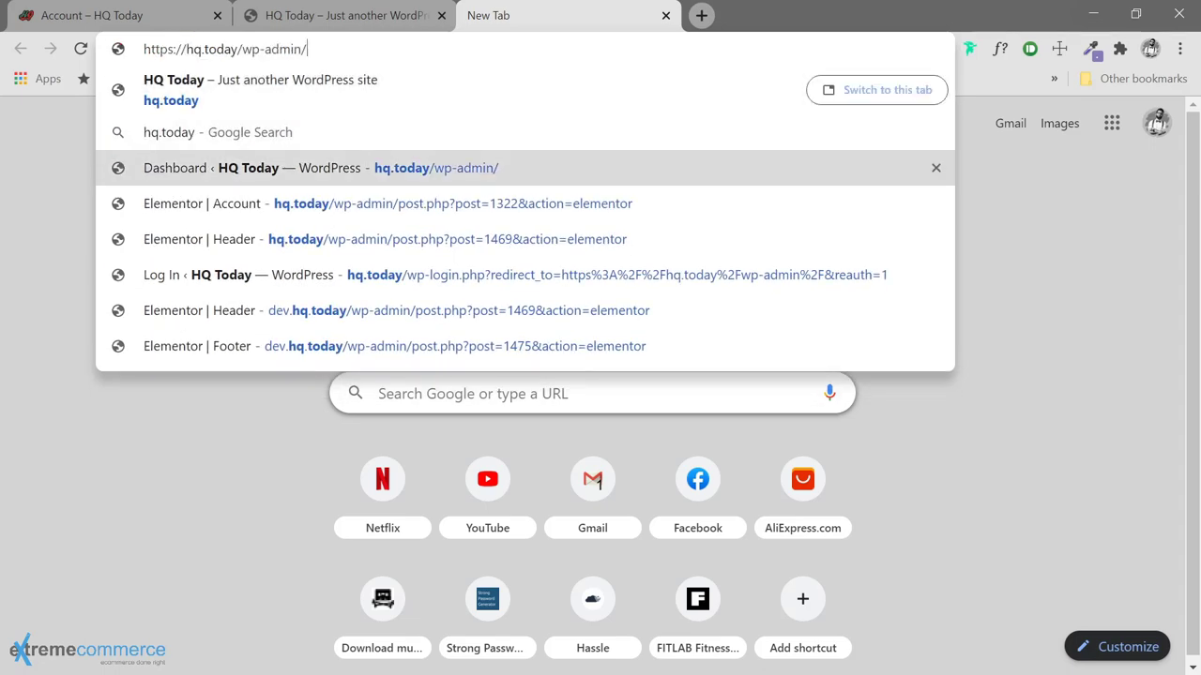
key("Return")
left_click(378, 21)
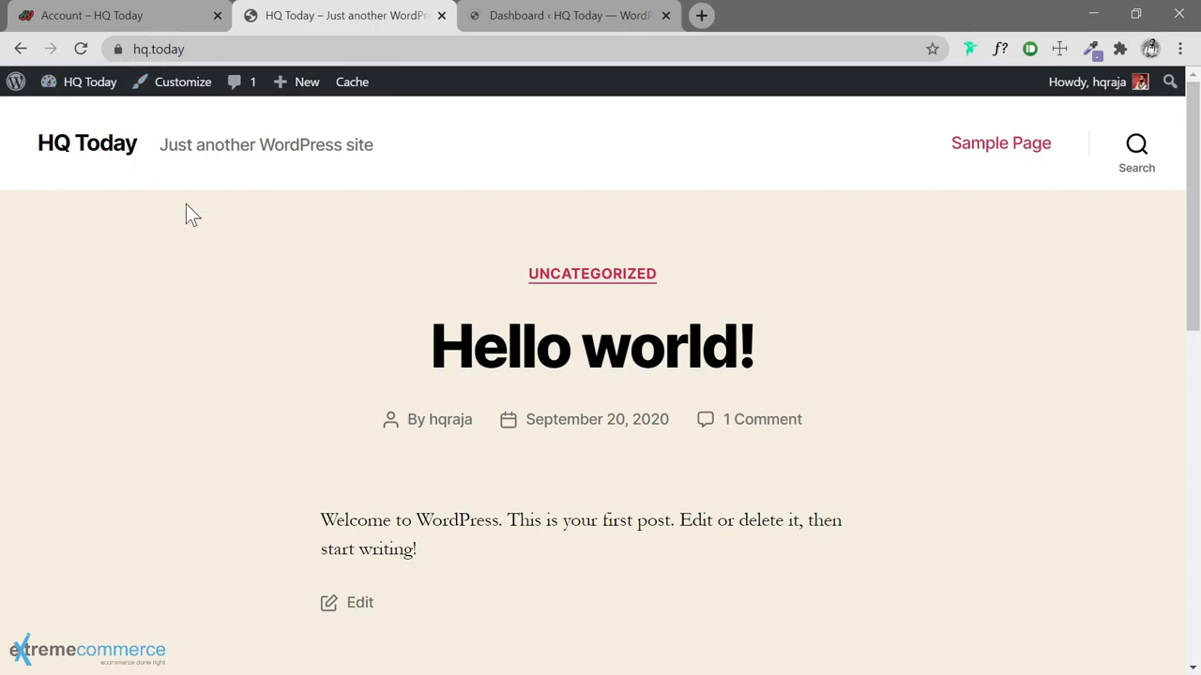
scroll(216, 244, "down", 10)
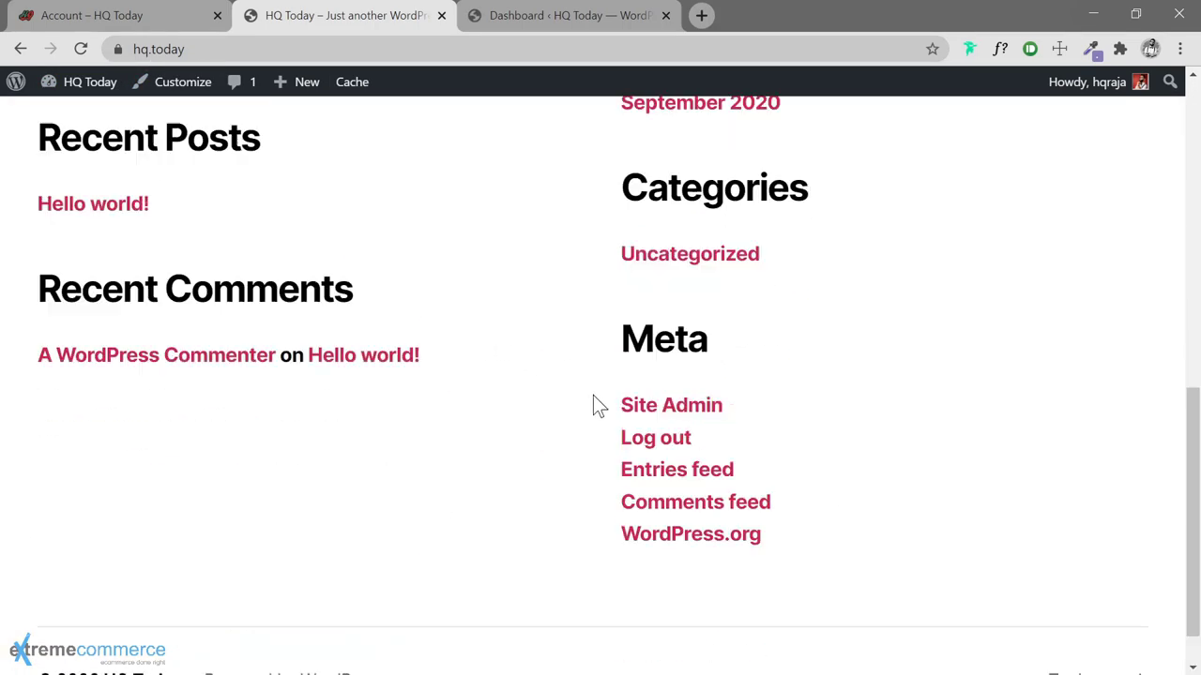
scroll(593, 395, "up", 10)
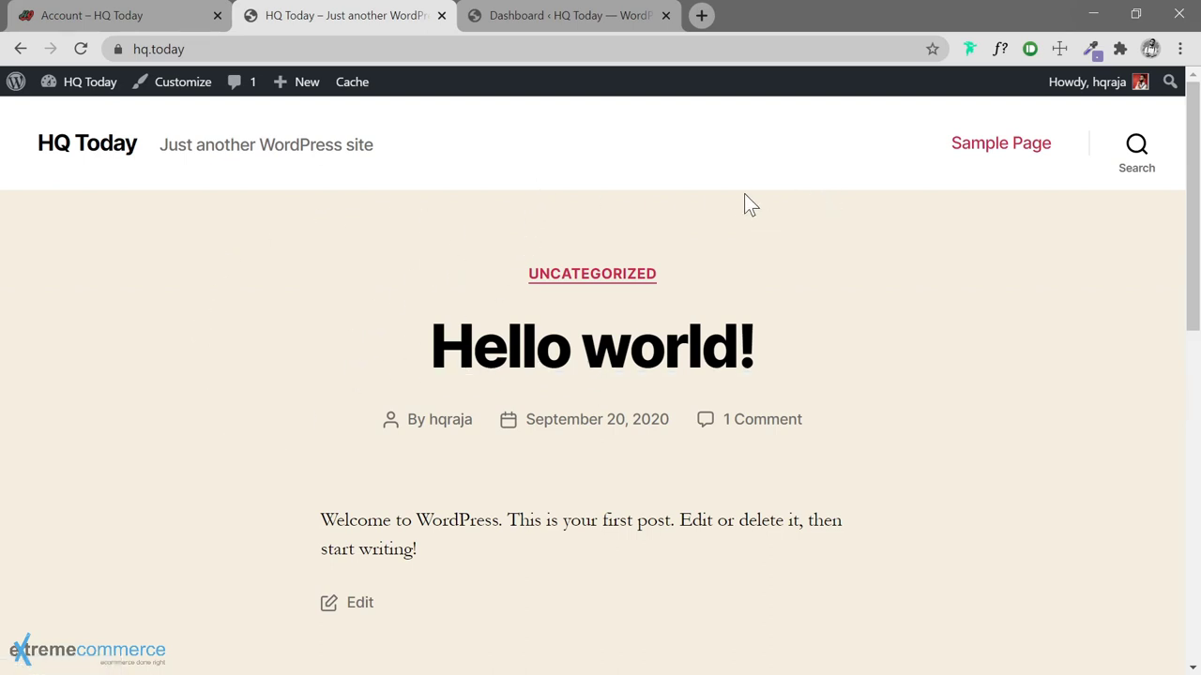
left_click(537, 25)
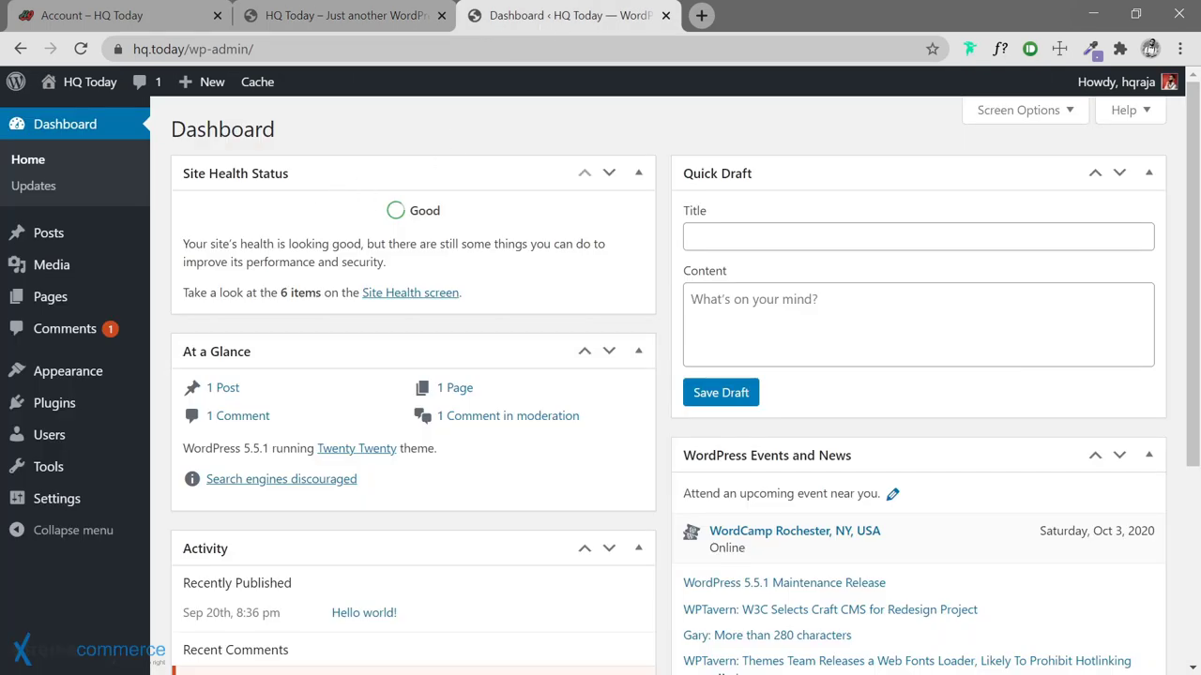
Mark the first pending comment as spam and permanently delete it from the Spam list
left_click(111, 336)
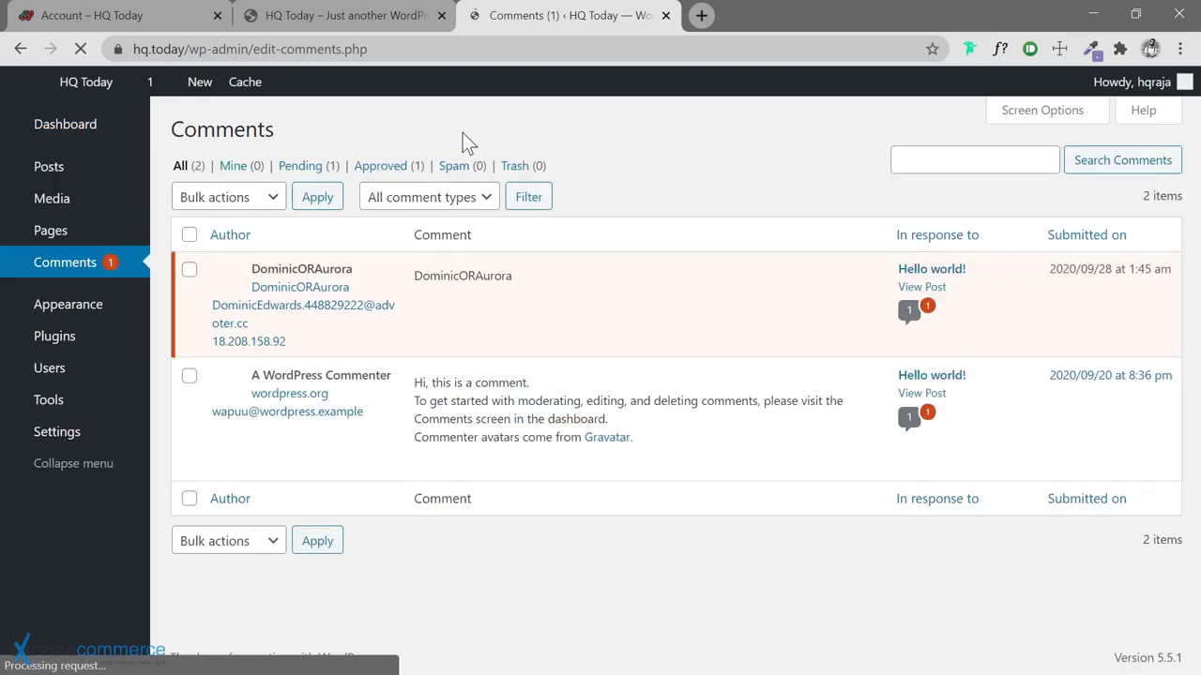
mouse_move(440, 310)
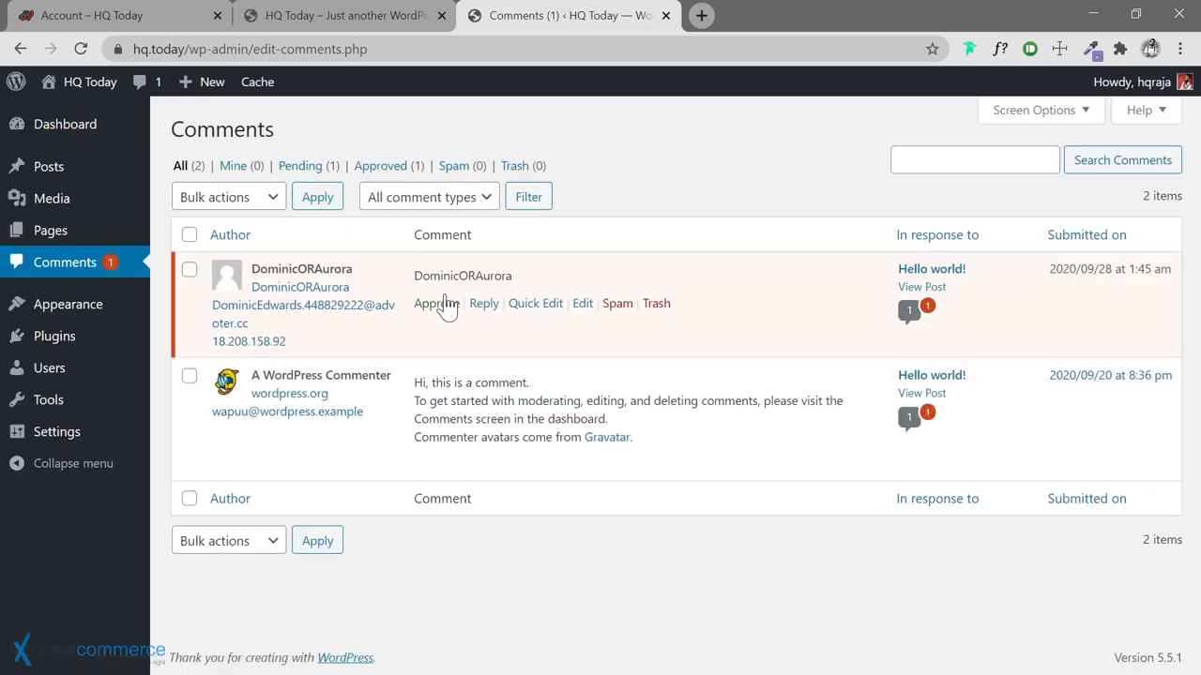
left_click(617, 304)
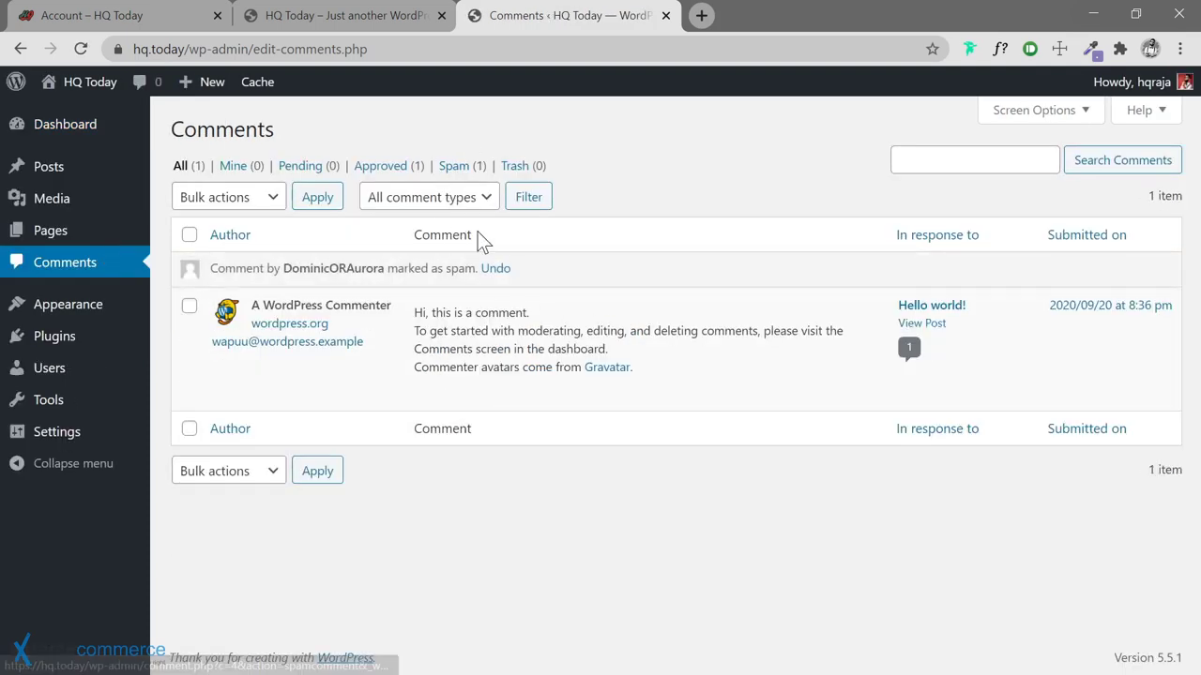
left_click(453, 169)
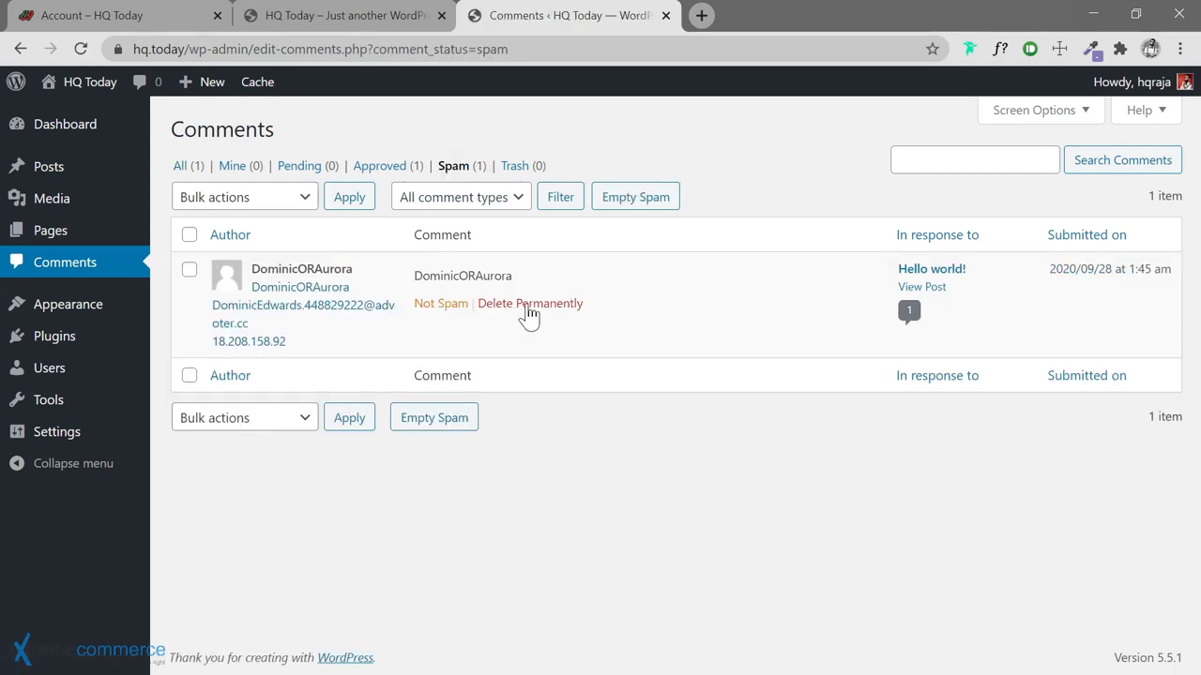
left_click(526, 306)
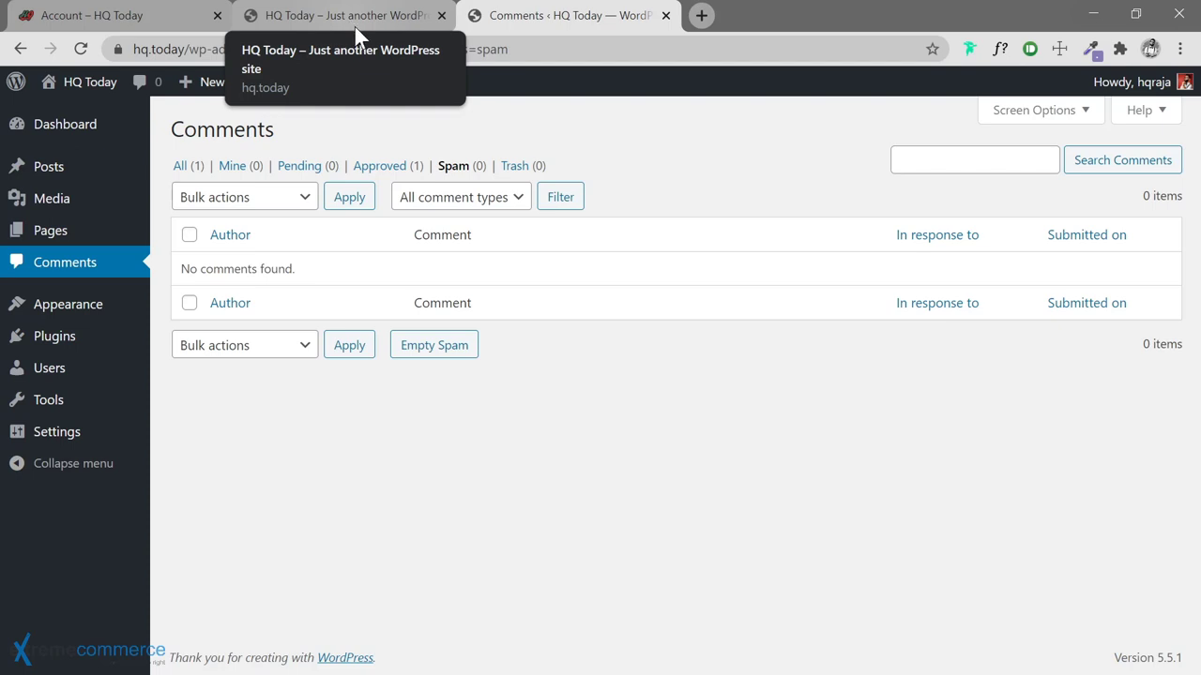
left_click(355, 27)
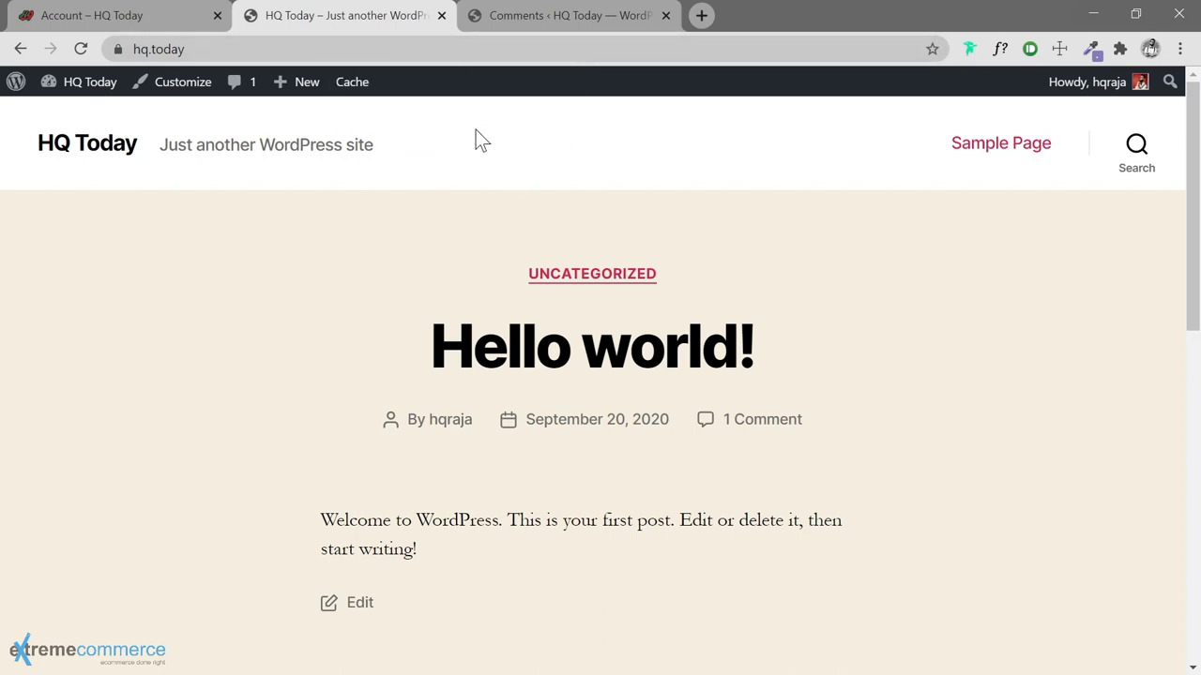
Mark the A WordPress Commenter sample comment as spam and delete it permanently
left_click(555, 18)
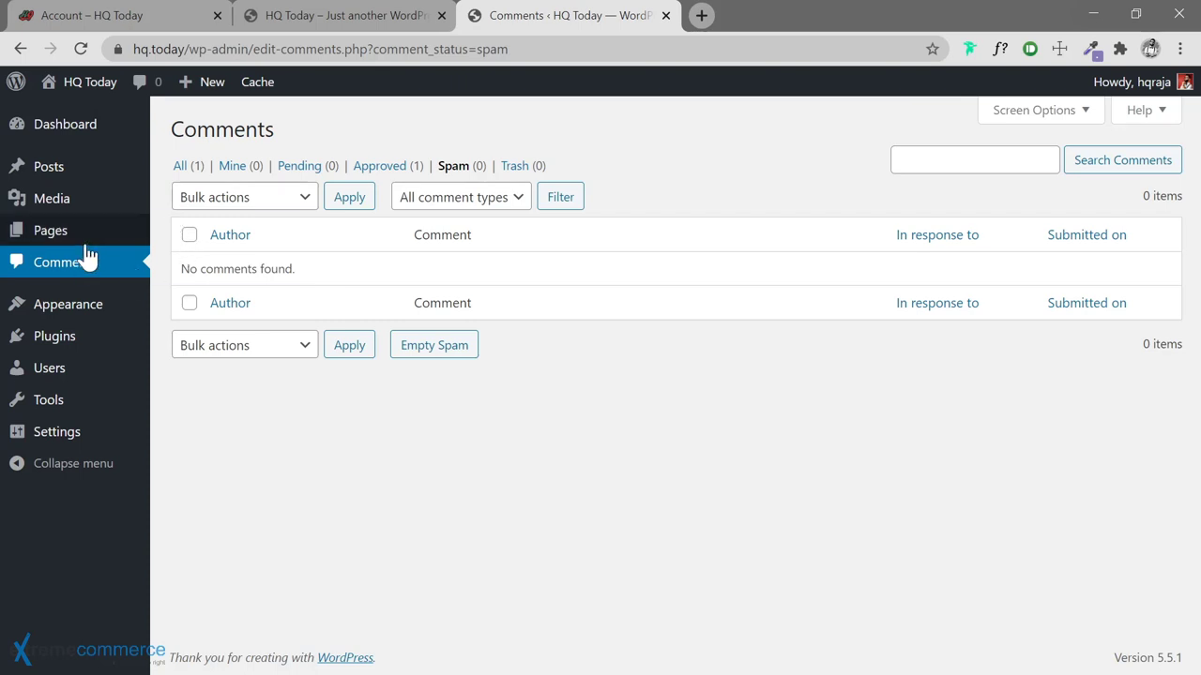
left_click(178, 165)
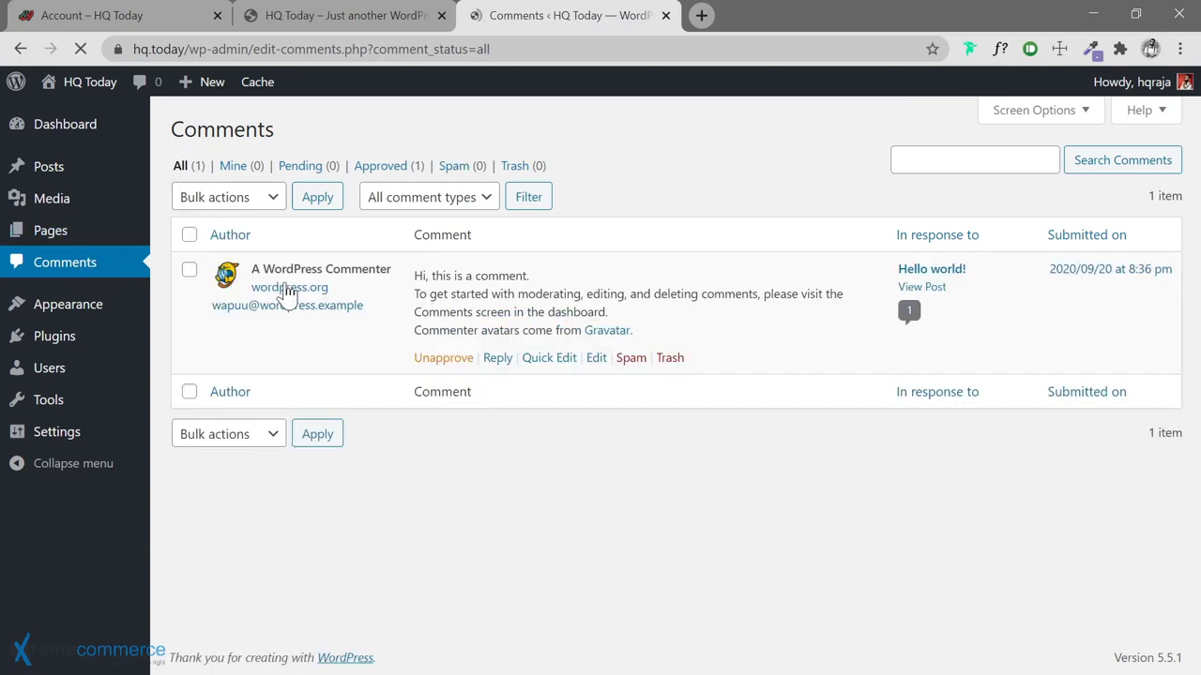
left_click(635, 361)
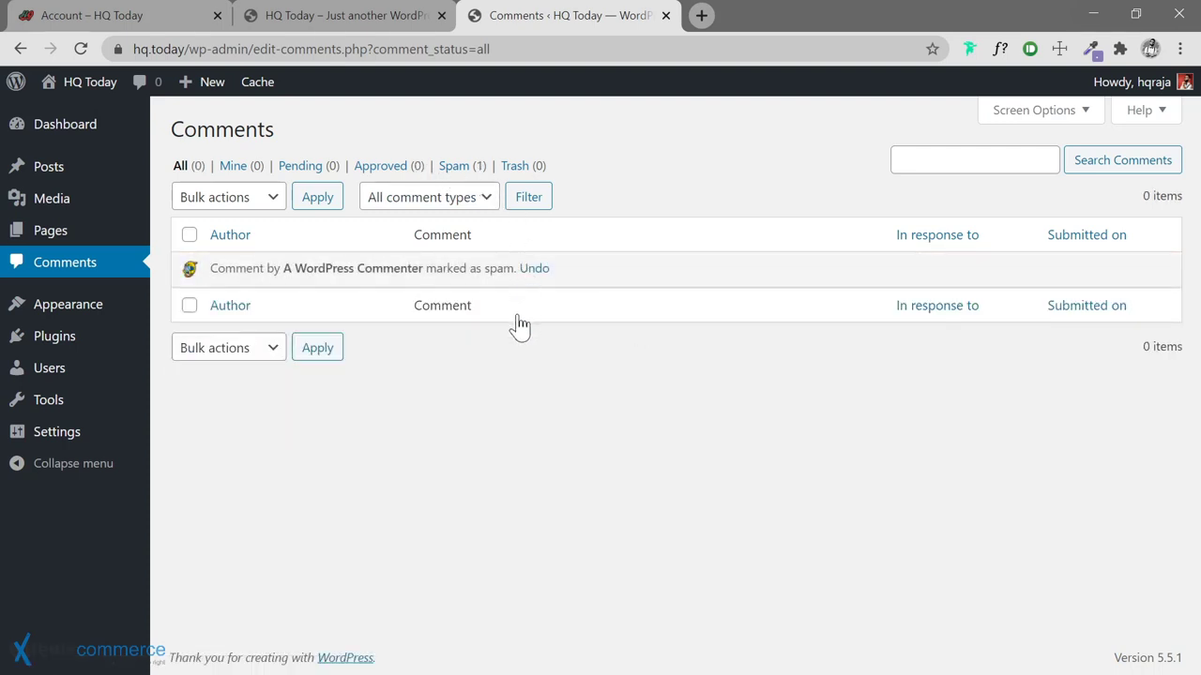
left_click(452, 166)
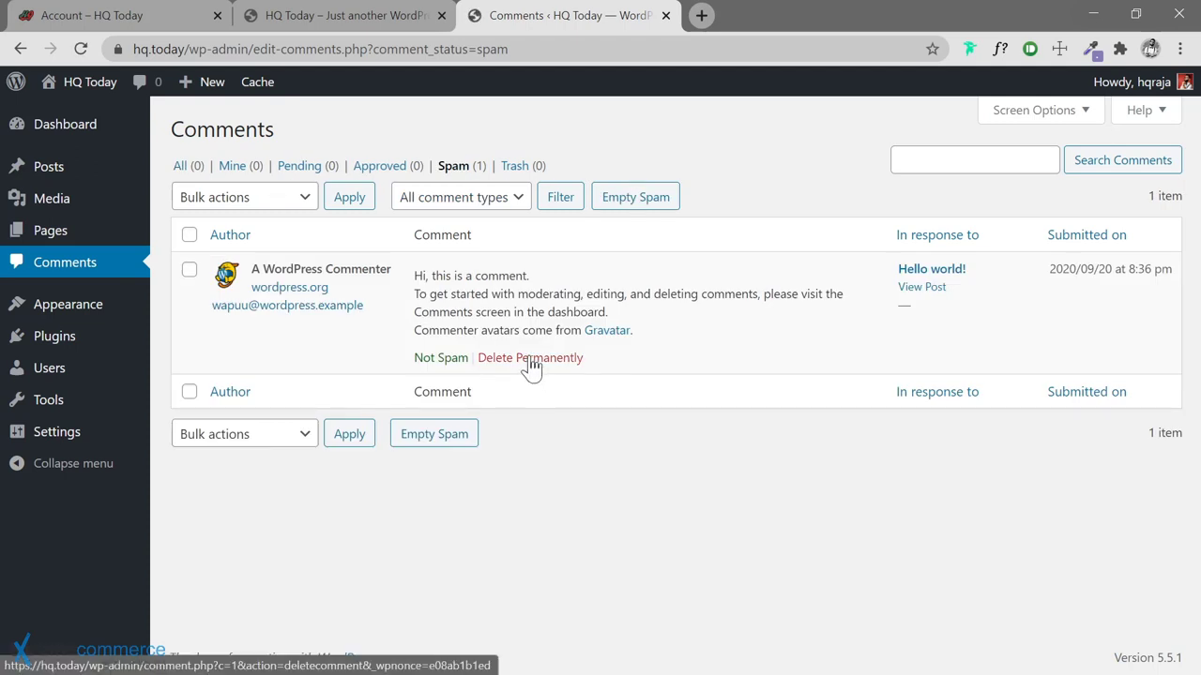
left_click(531, 358)
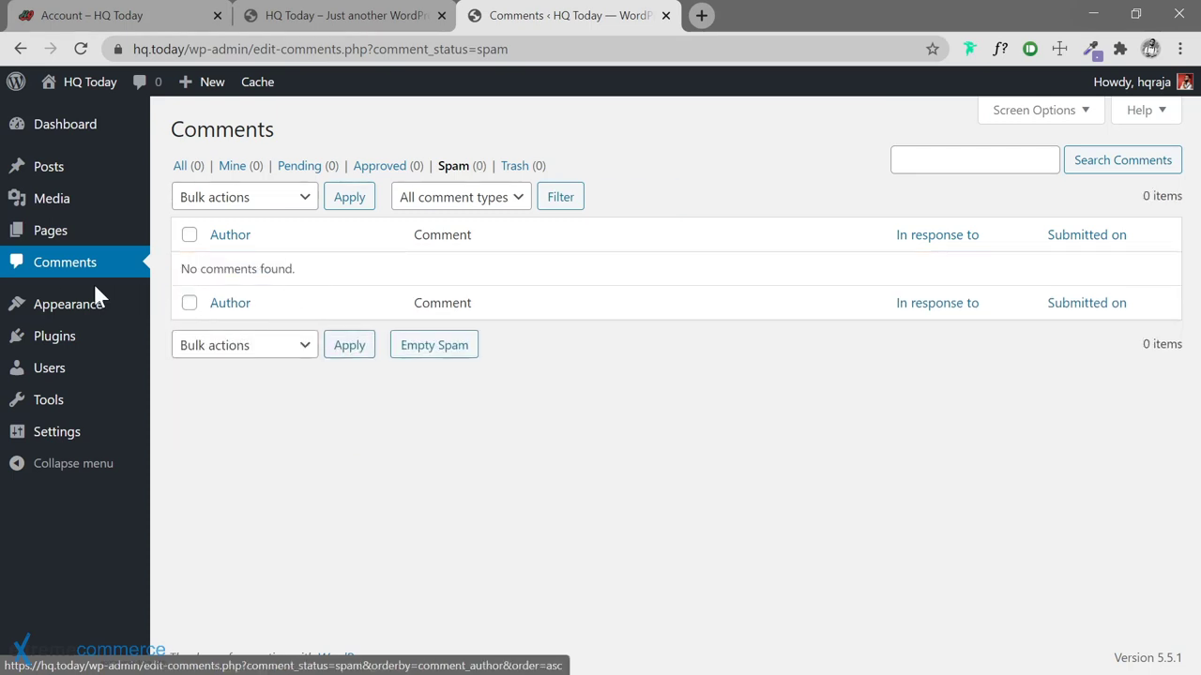
left_click(177, 167)
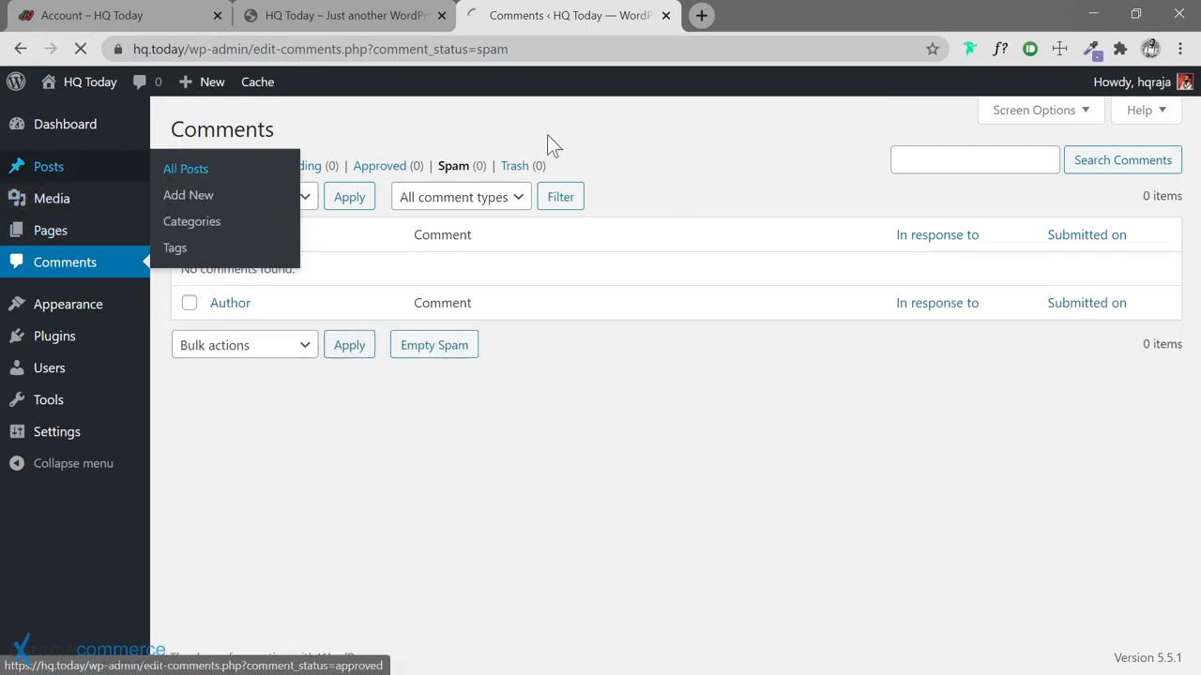
Trash the Hello world! post and delete it permanently from the Trash
mouse_move(251, 286)
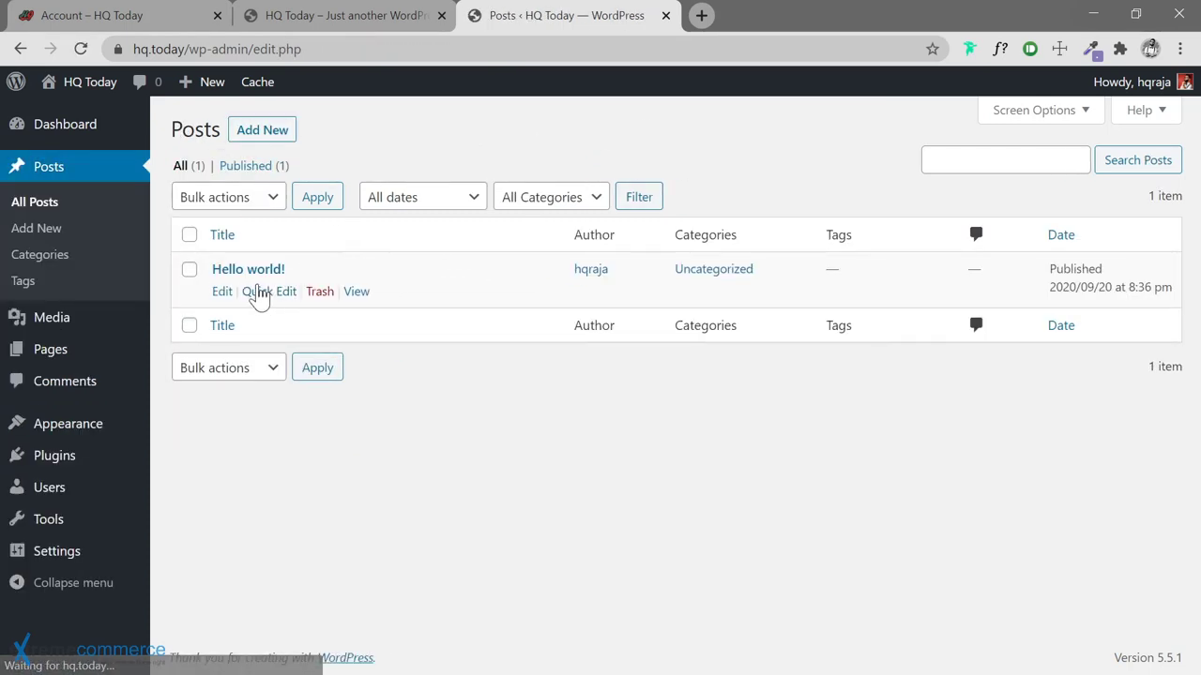
left_click(319, 291)
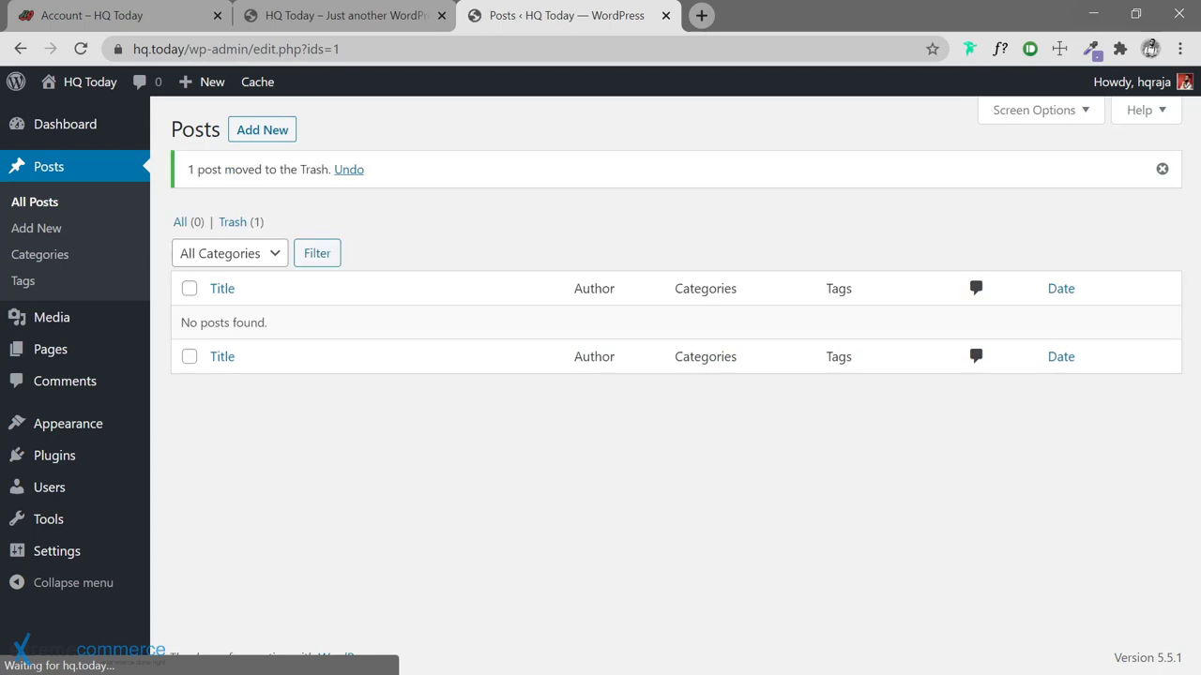
left_click(233, 222)
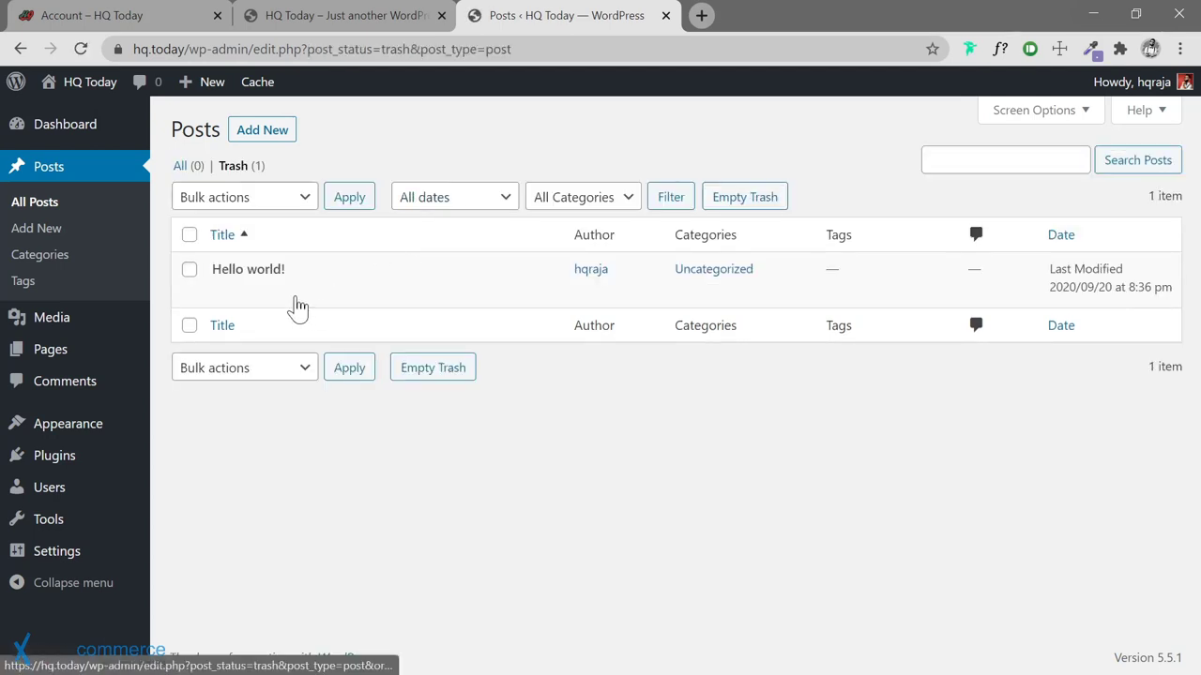
mouse_move(370, 292)
left_click(312, 296)
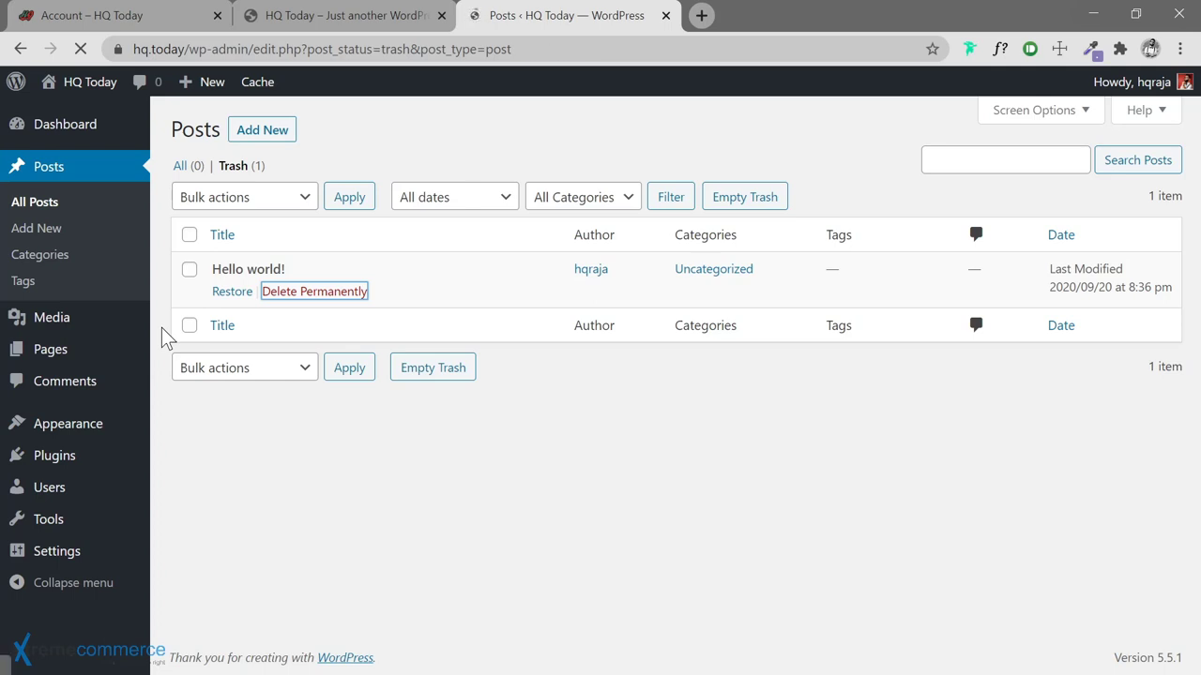
Trash the Sample Page, delete it permanently, and open the Installed Plugins list
mouse_move(66, 349)
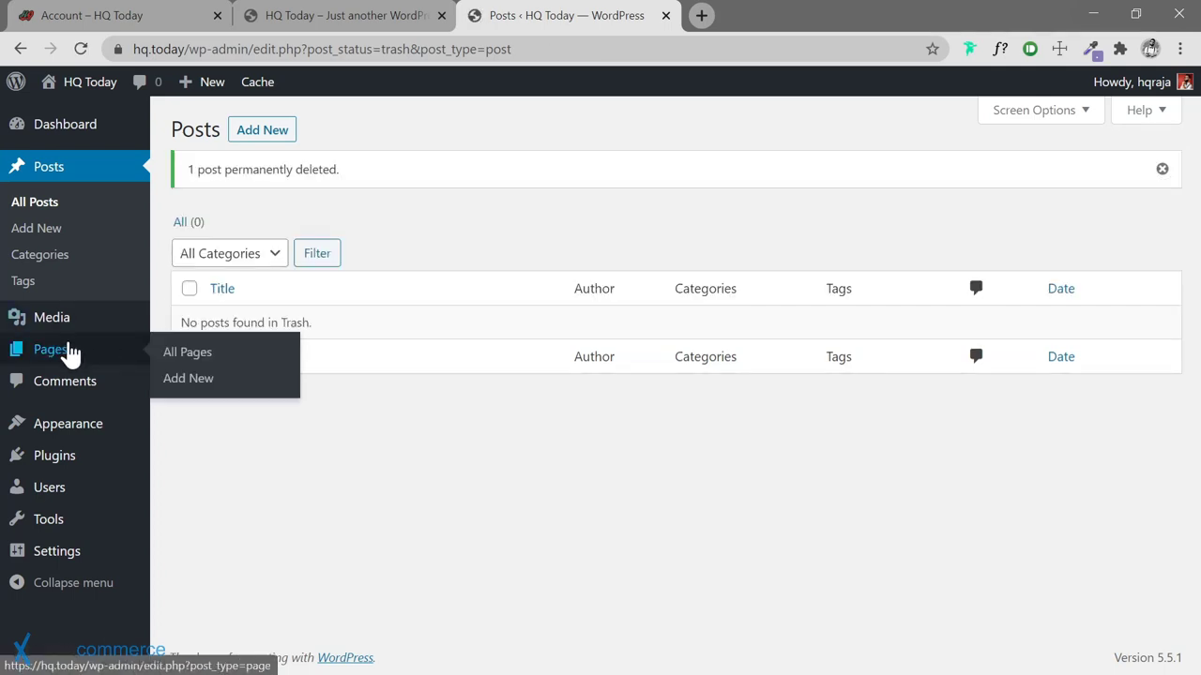
left_click(175, 354)
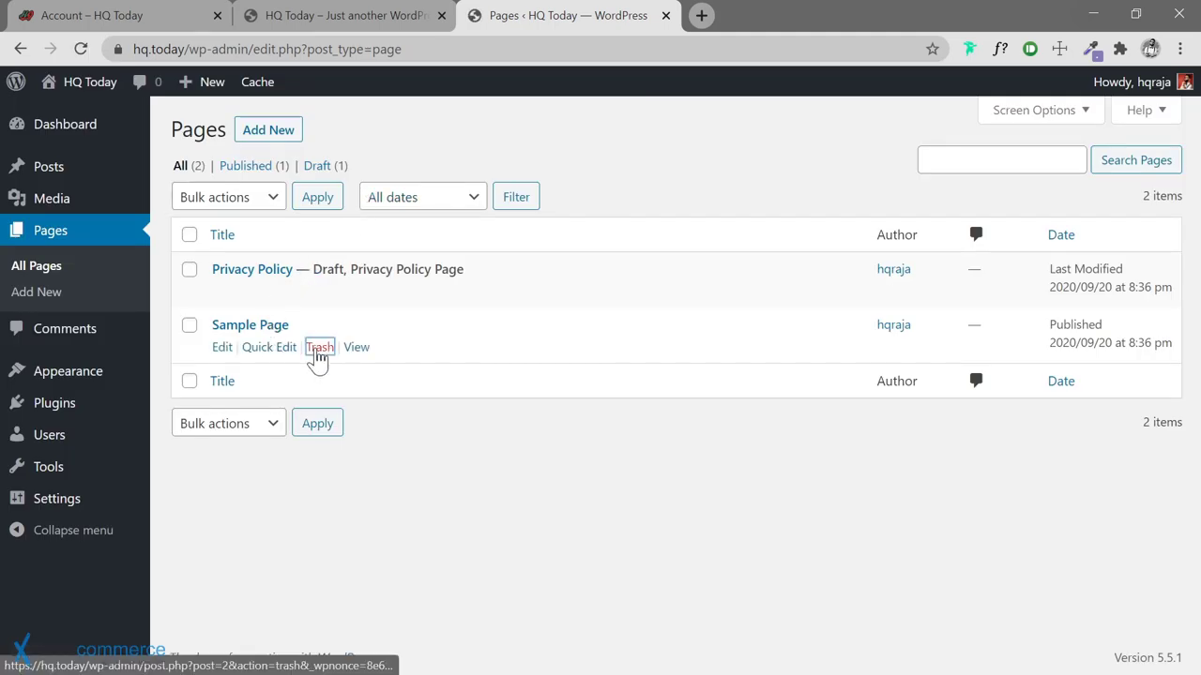
left_click(319, 349)
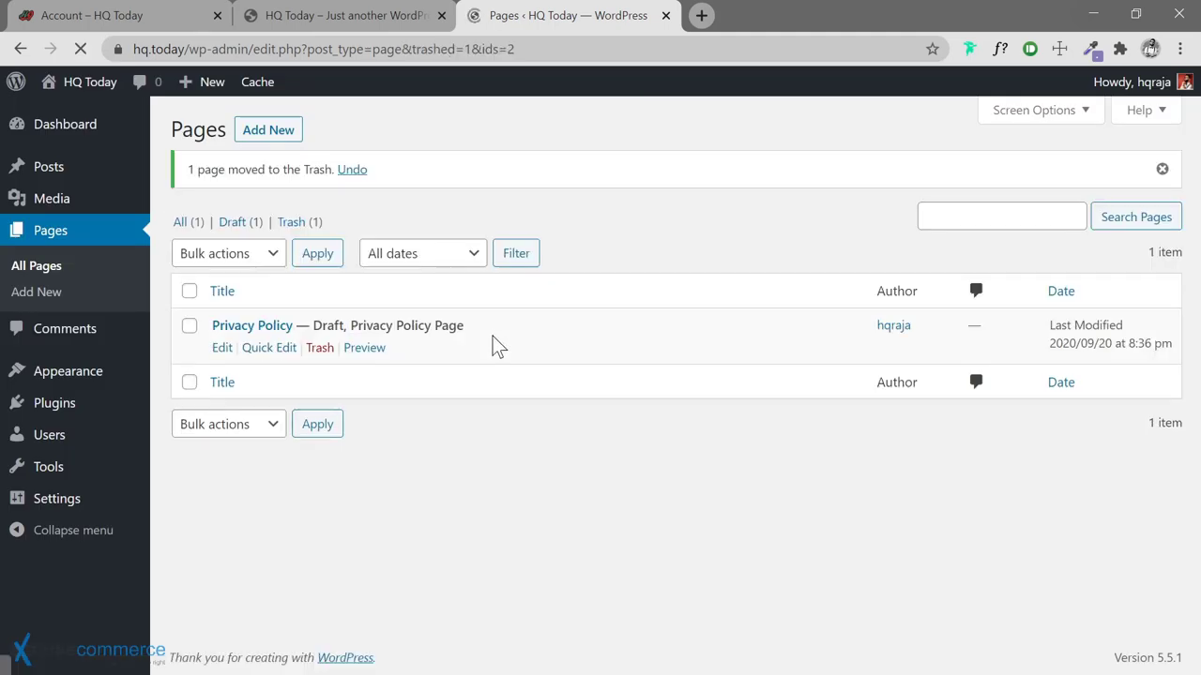
left_click(294, 222)
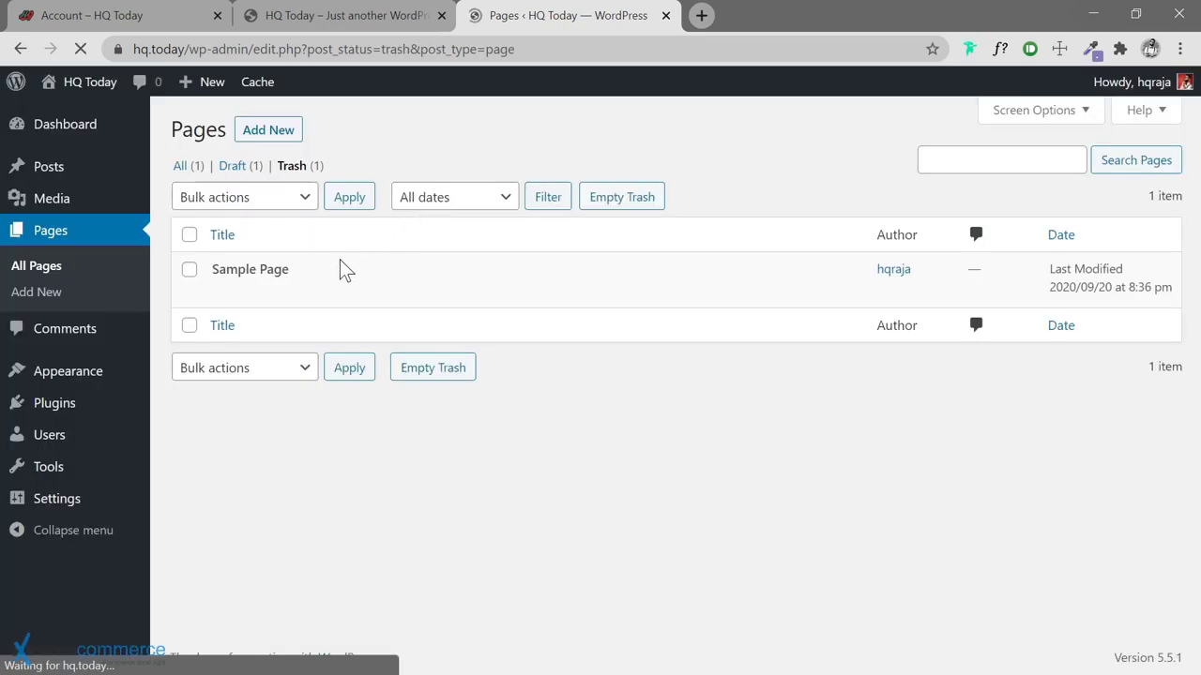
left_click(296, 295)
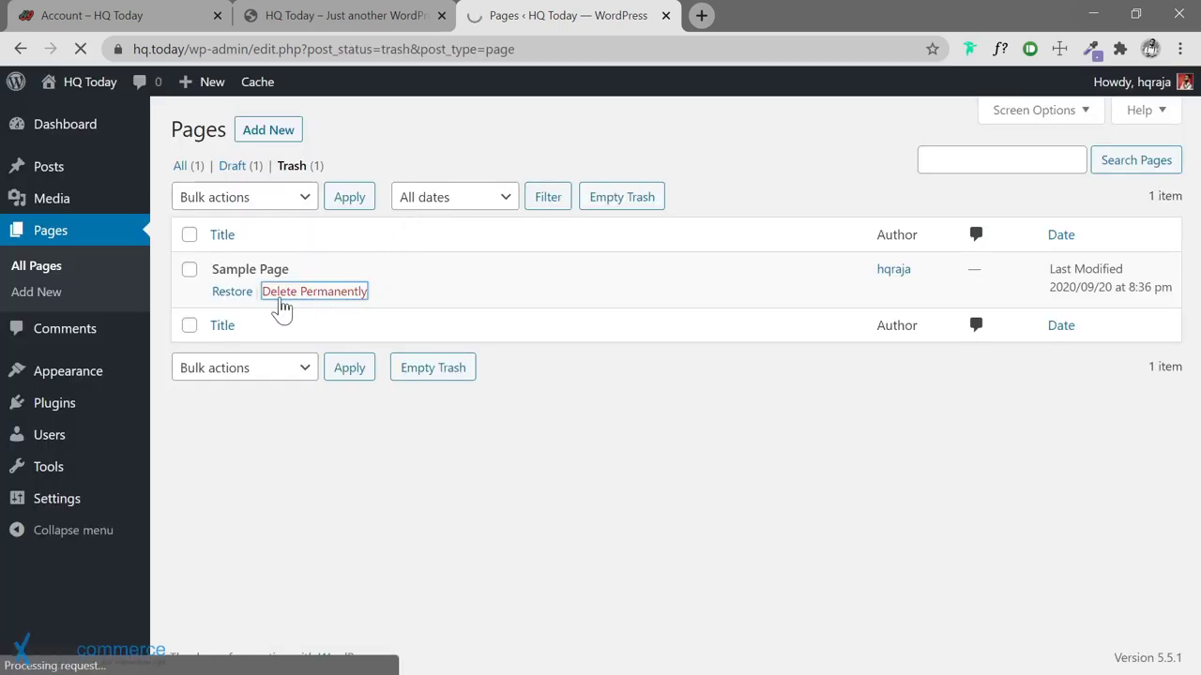
mouse_move(99, 422)
left_click(178, 413)
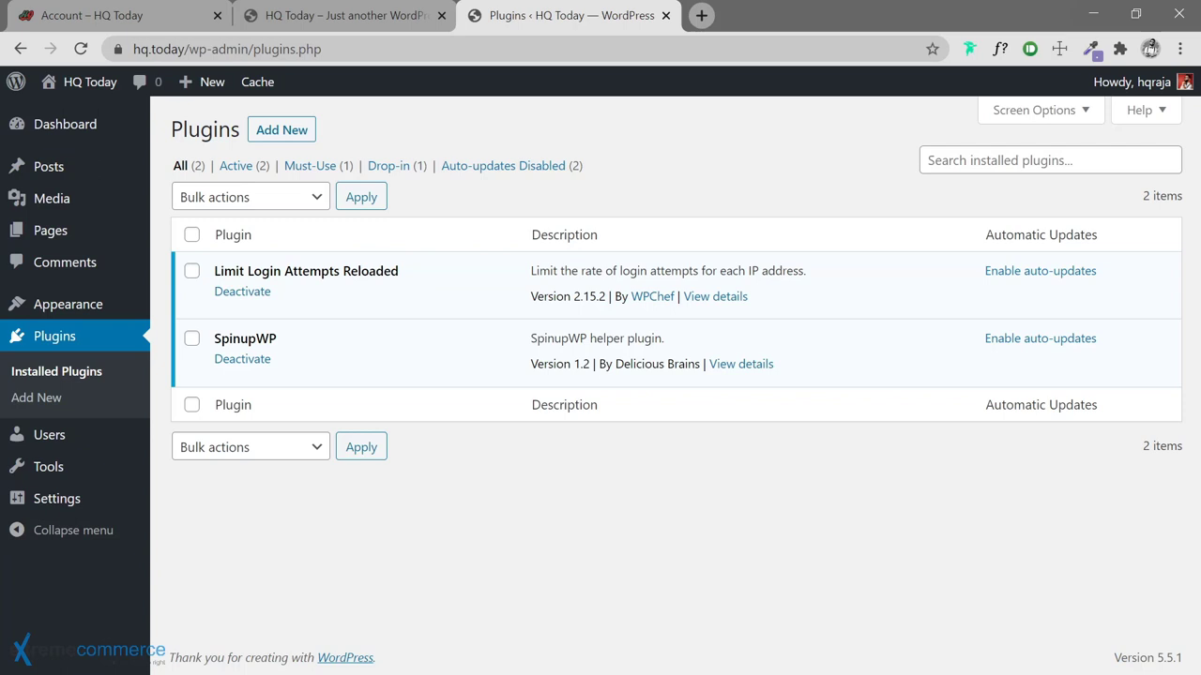
Search Add New plugins for 'updraft', then install and activate UpdraftPlus
mouse_move(257, 85)
left_click(267, 132)
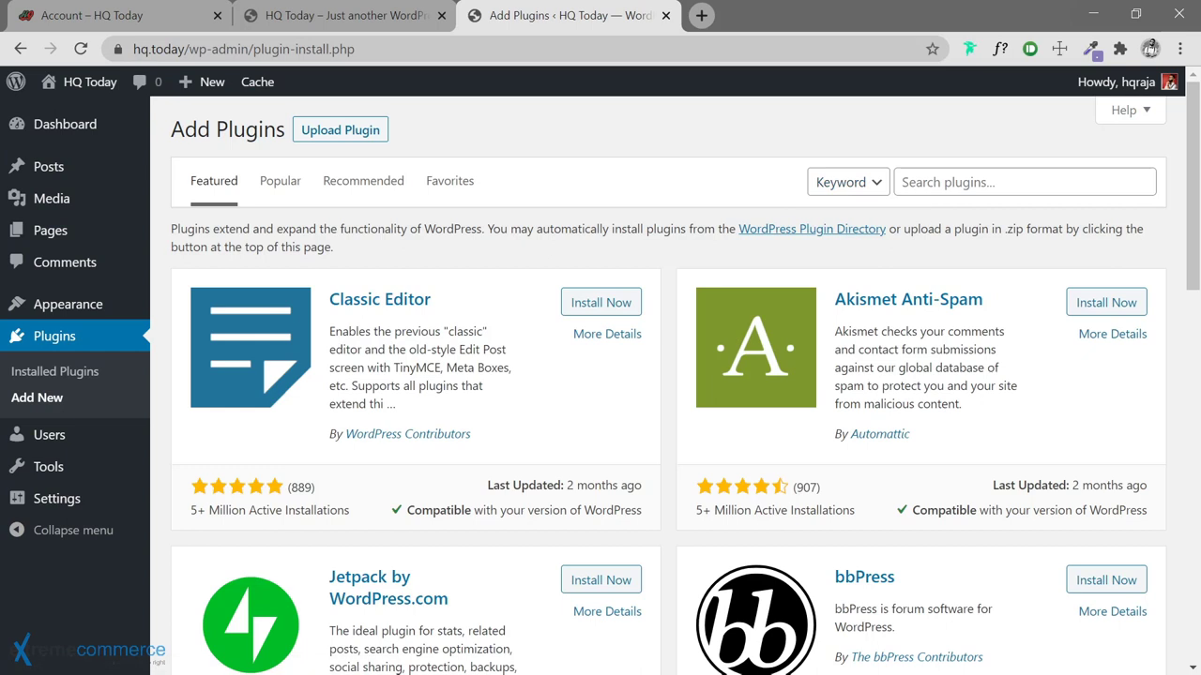
left_click(938, 182)
type("uo")
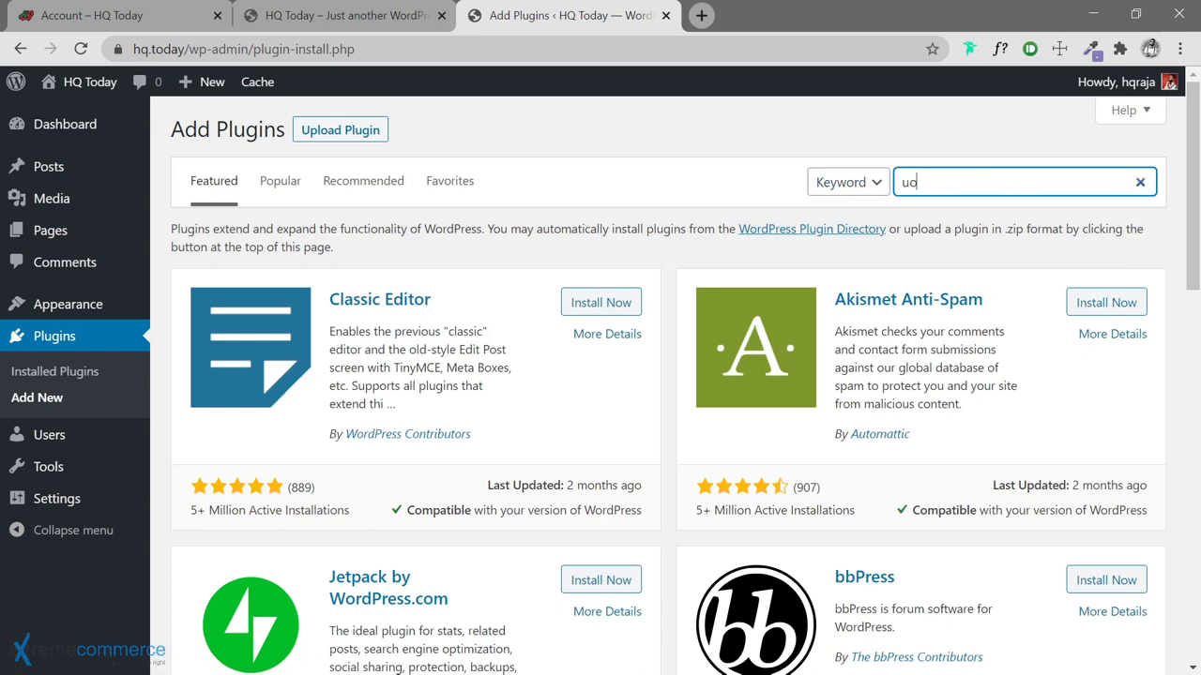
key("BackSpace")
type("pdra")
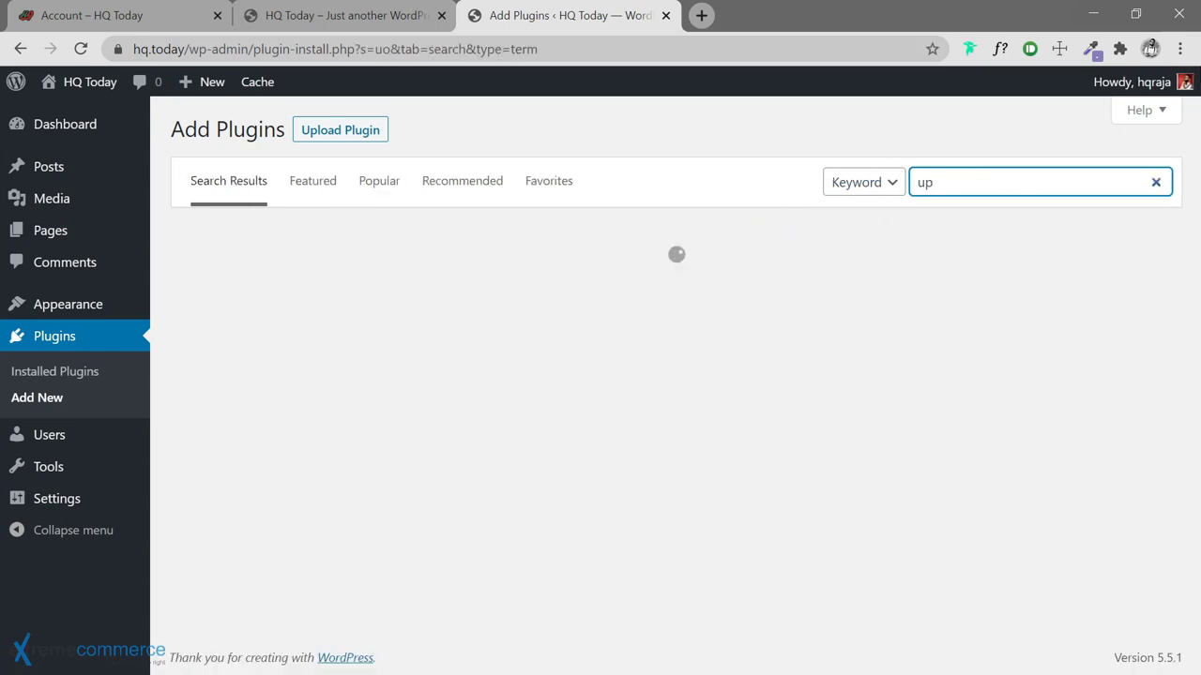
type("ft")
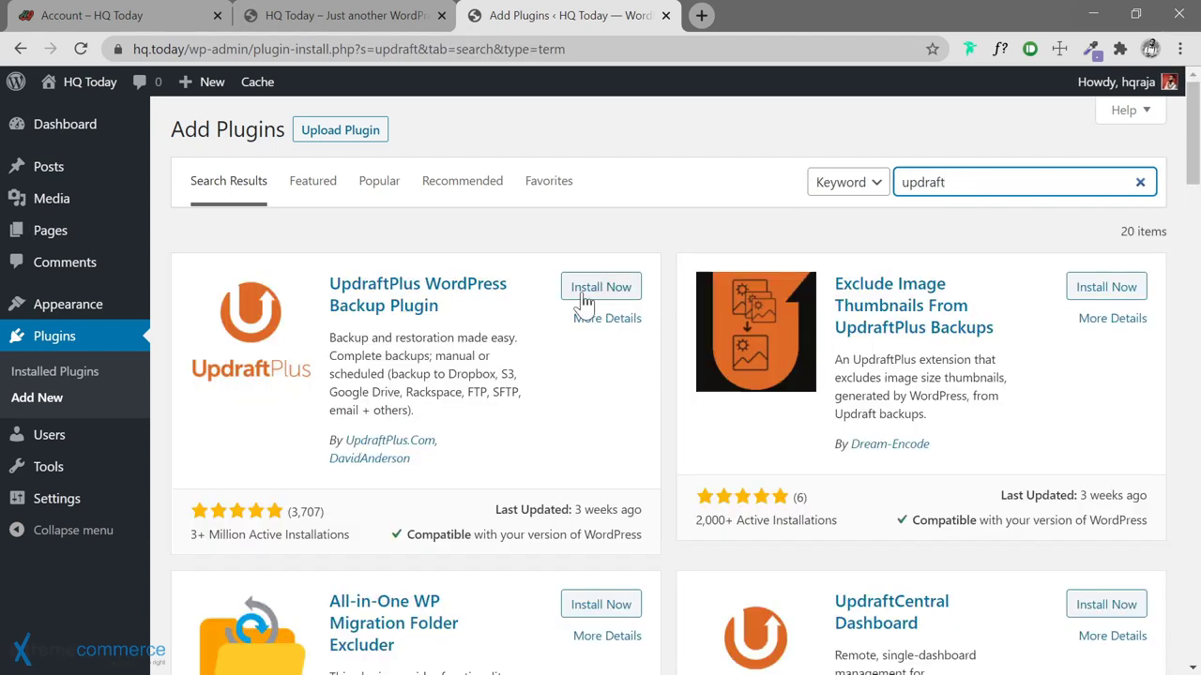
left_click(584, 295)
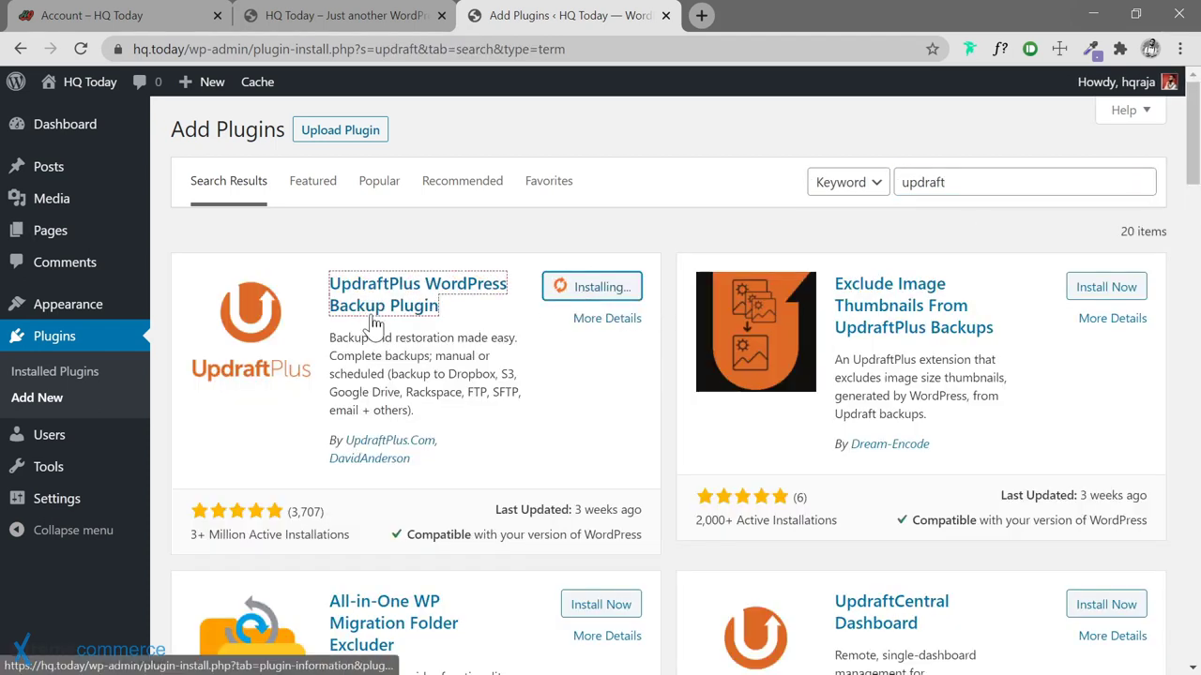
left_click(608, 292)
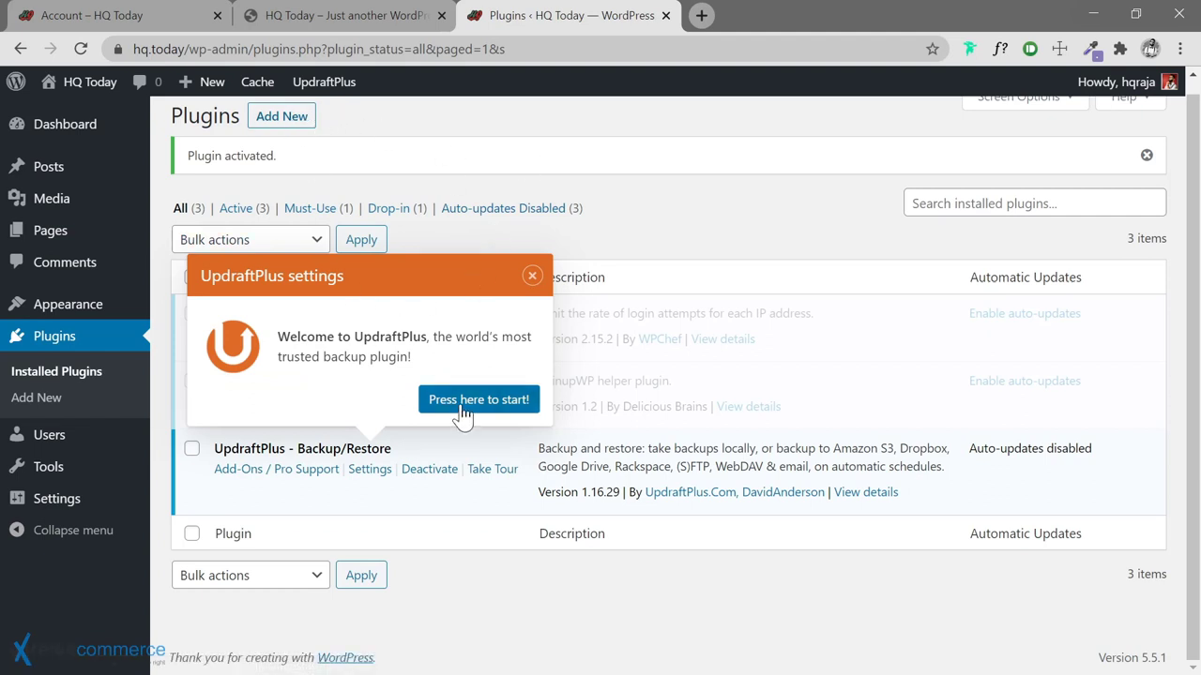
Go through the UpdraftPlus tour to Finish, then view the Migrate / Clone and Backup / Restore tabs
left_click(508, 394)
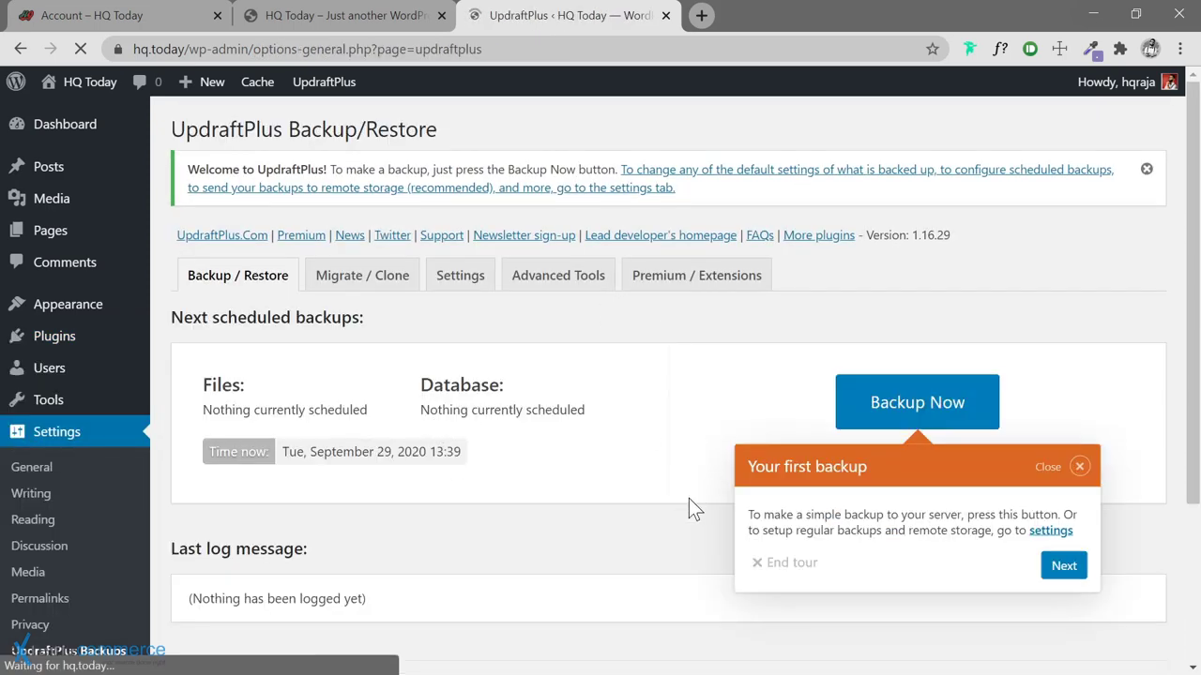
left_click(1064, 565)
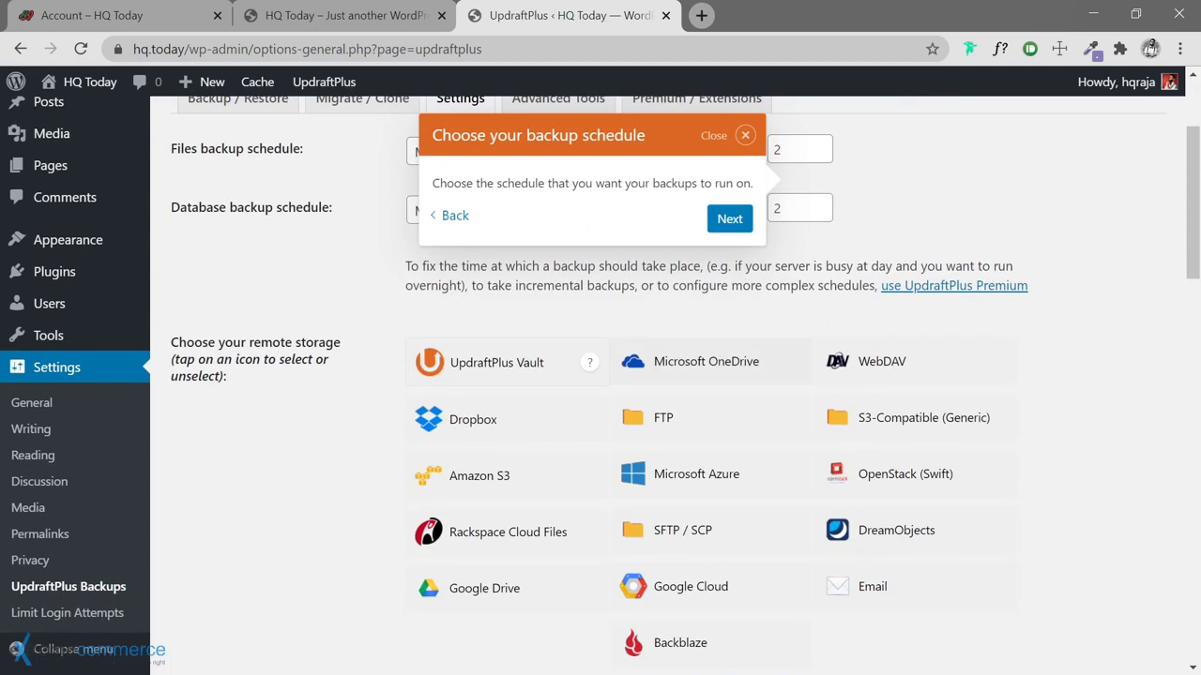
left_click(720, 223)
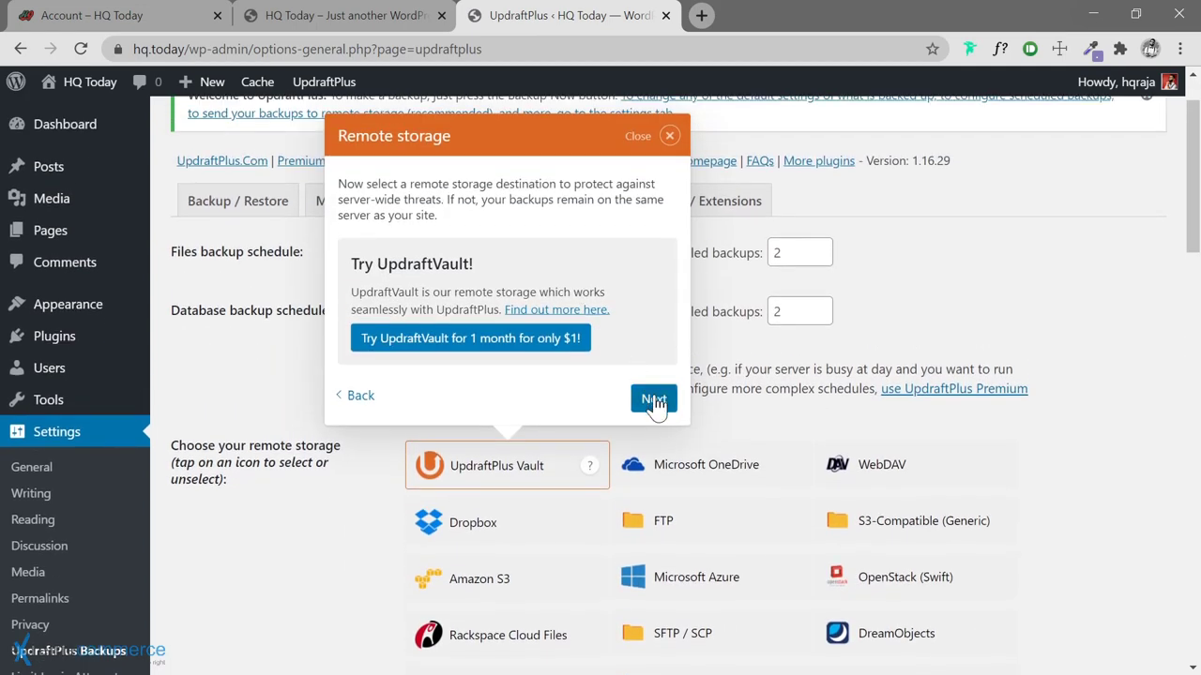
left_click(654, 399)
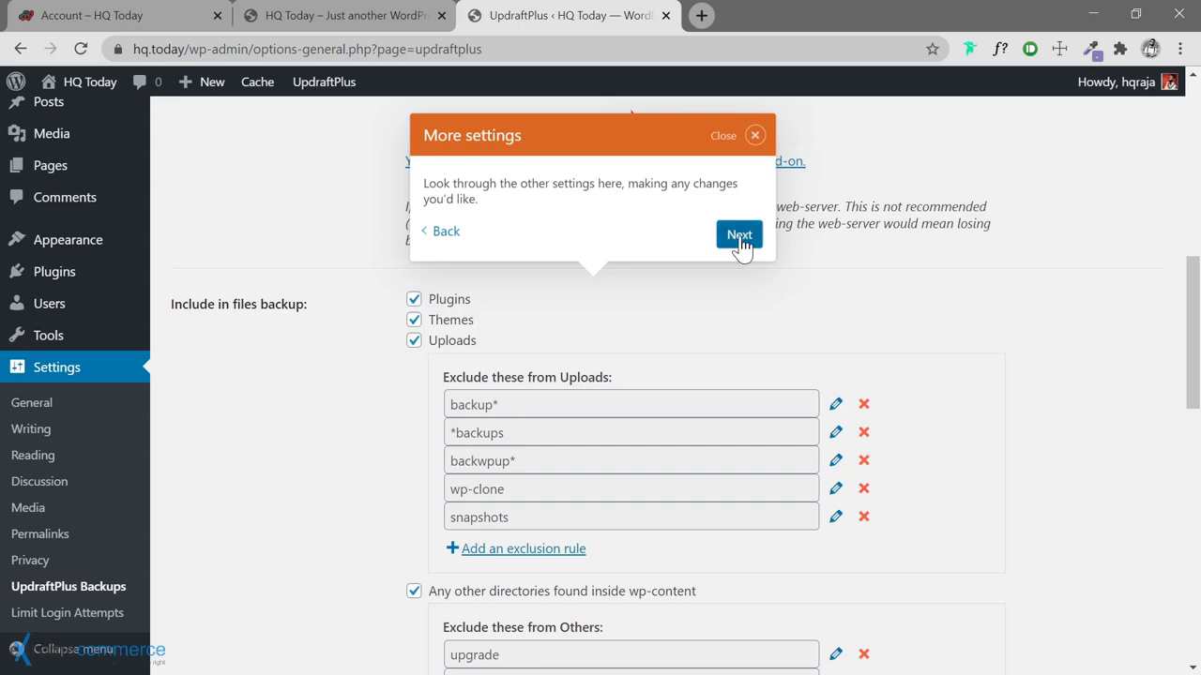
left_click(742, 242)
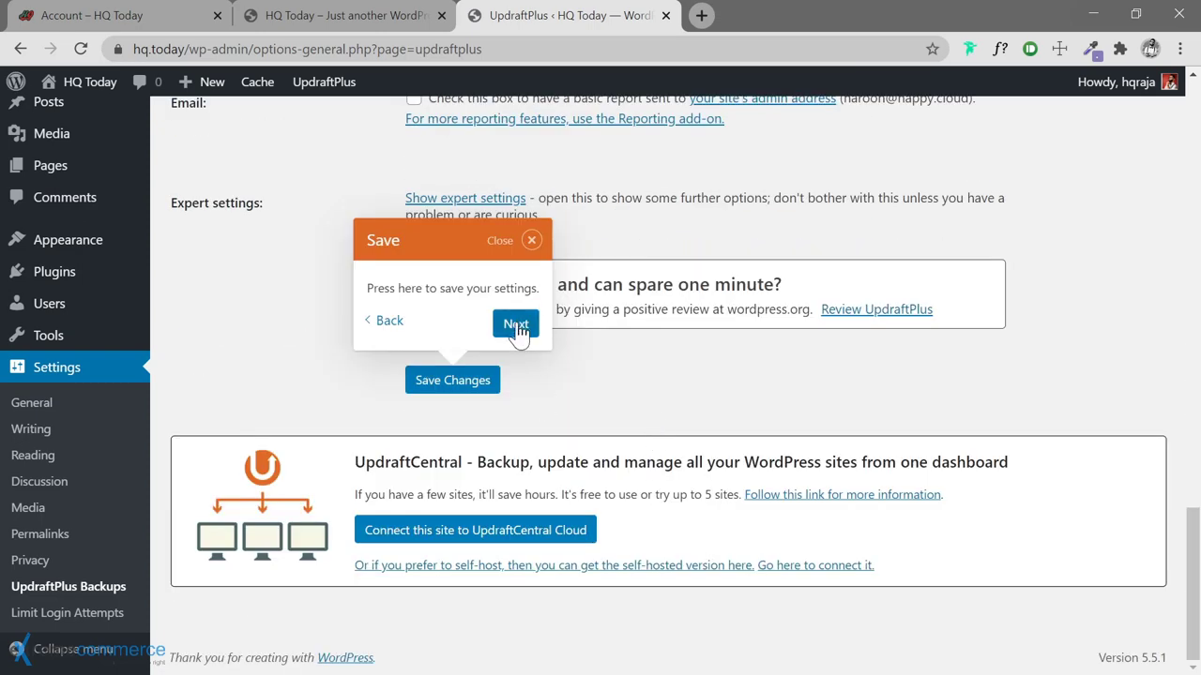
left_click(516, 324)
left_click(816, 395)
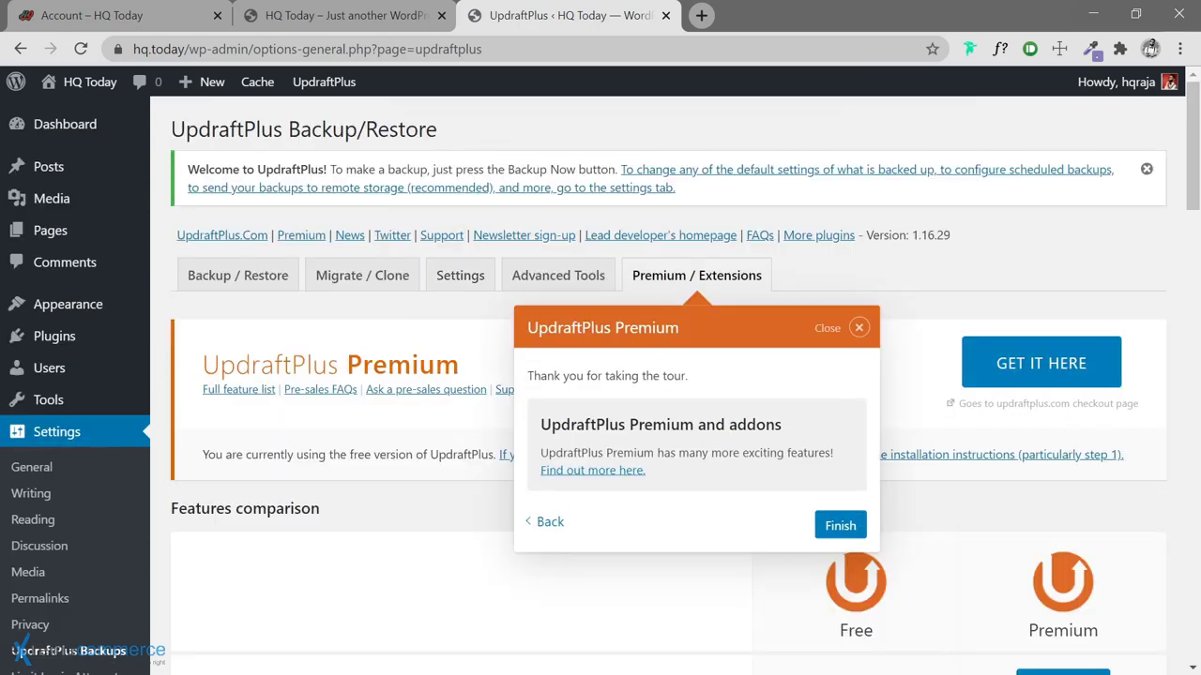
left_click(837, 524)
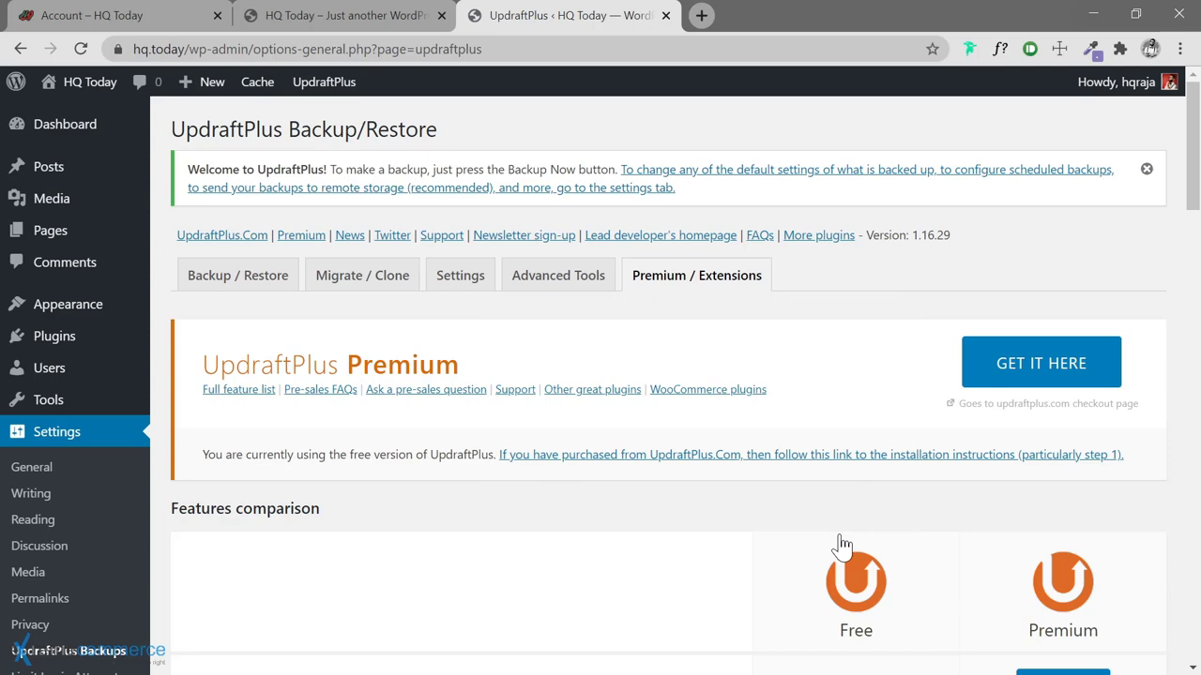
left_click(361, 287)
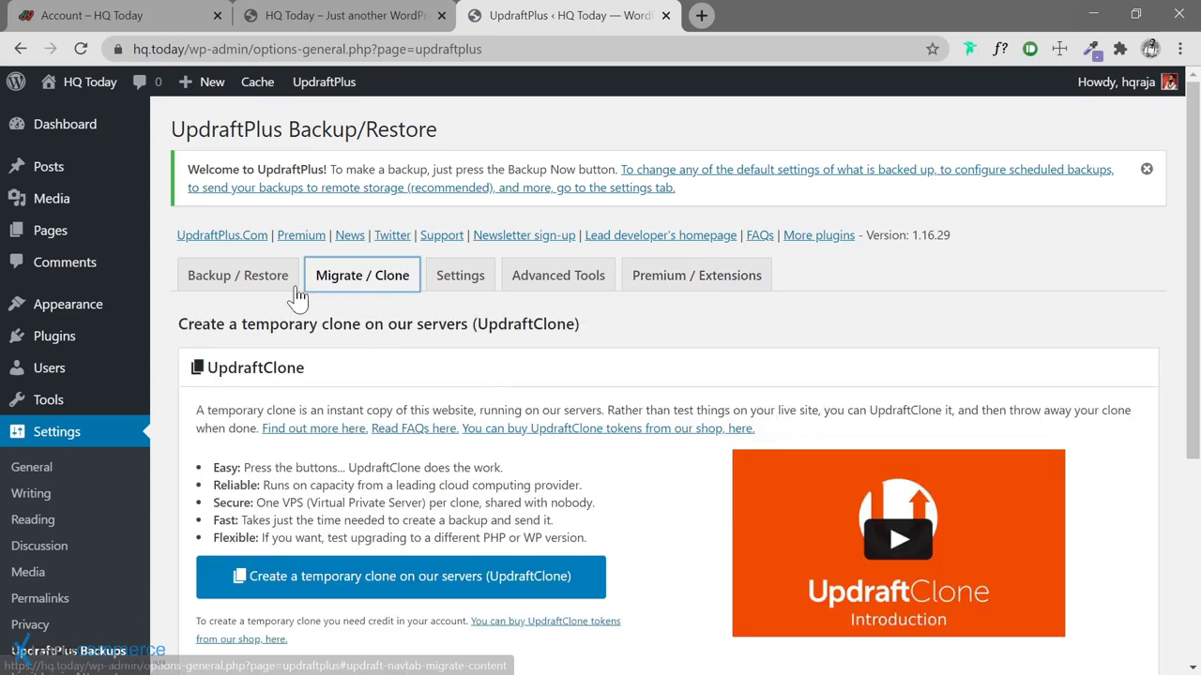
left_click(236, 287)
In UpdraftPlus Settings, set both file and database backups retained to 7
left_click(457, 281)
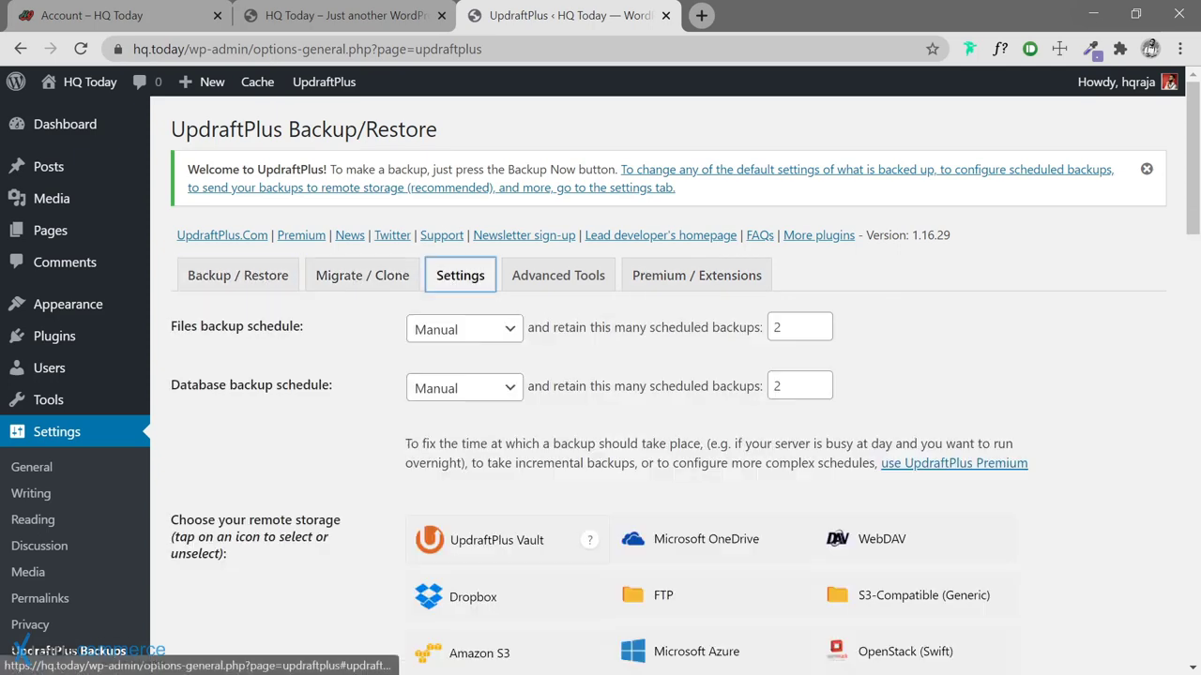
scroll(457, 282, "down", 1)
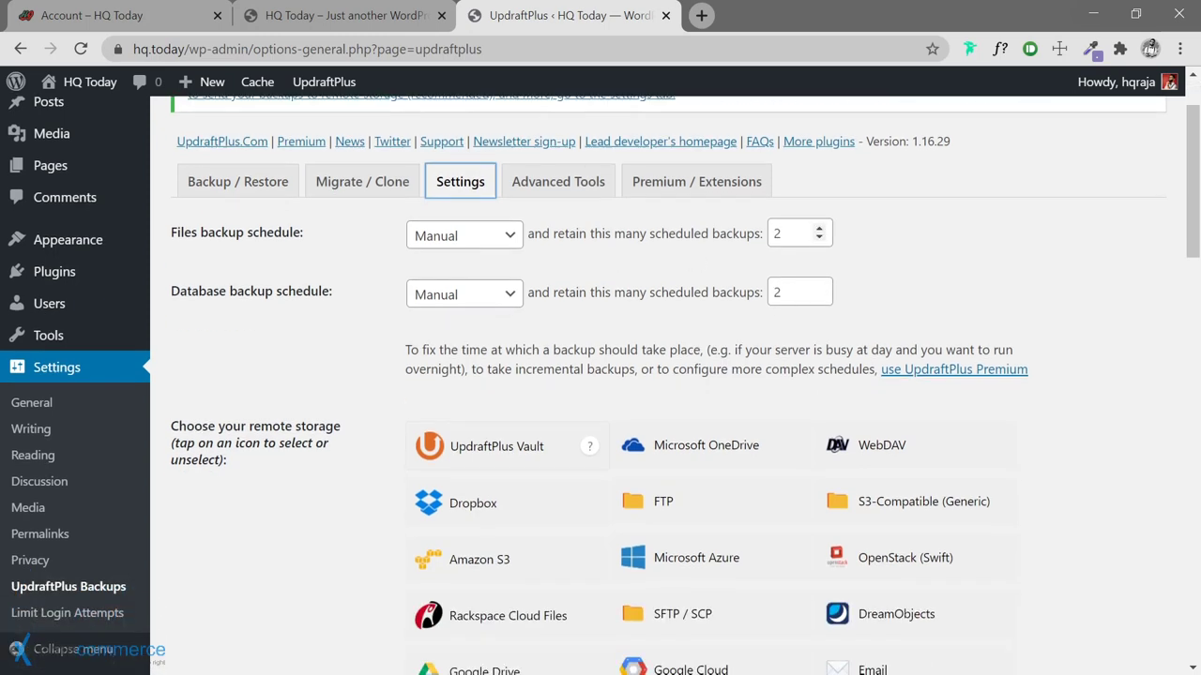
double_click(819, 229)
left_click(819, 230)
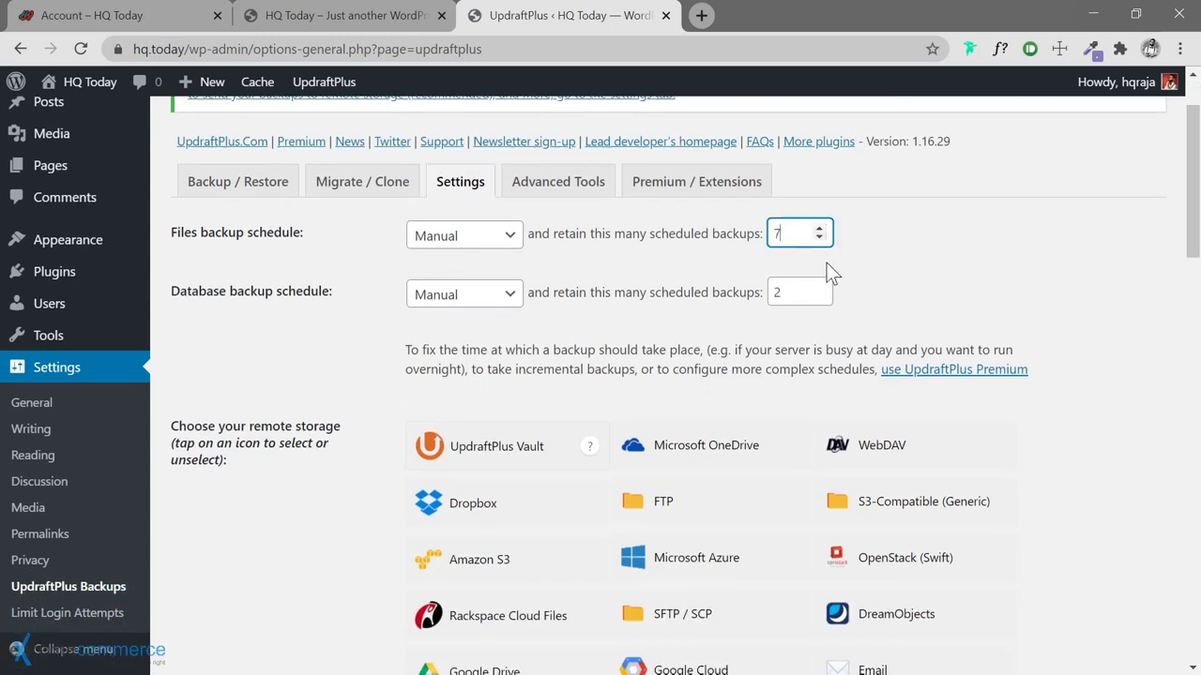
left_click(819, 288)
double_click(819, 288)
left_click(818, 288)
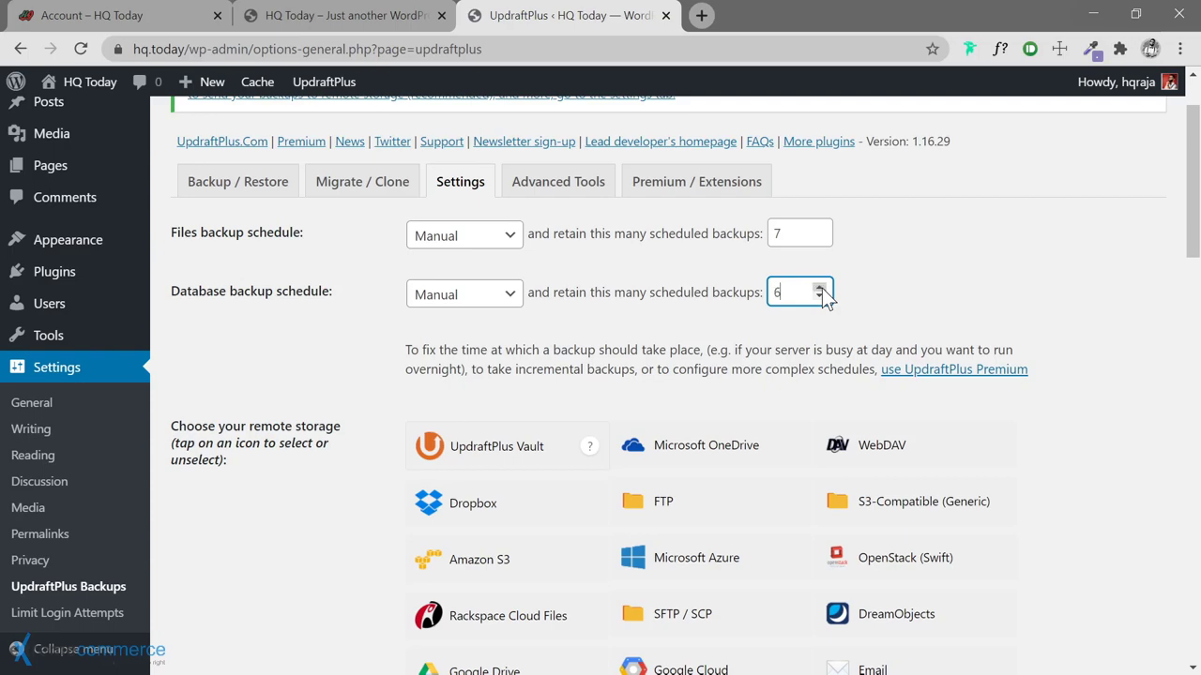
left_click(819, 288)
scroll(370, 348, "down", 14)
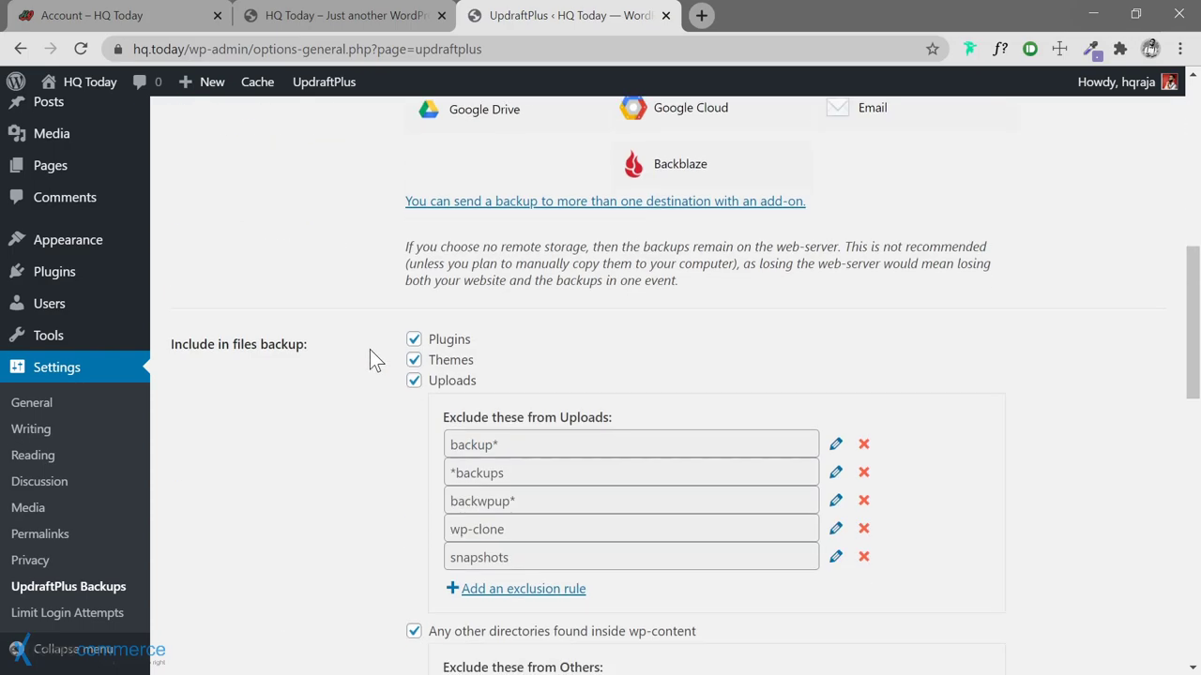
scroll(370, 375, "up", 10)
scroll(371, 349, "up", 5)
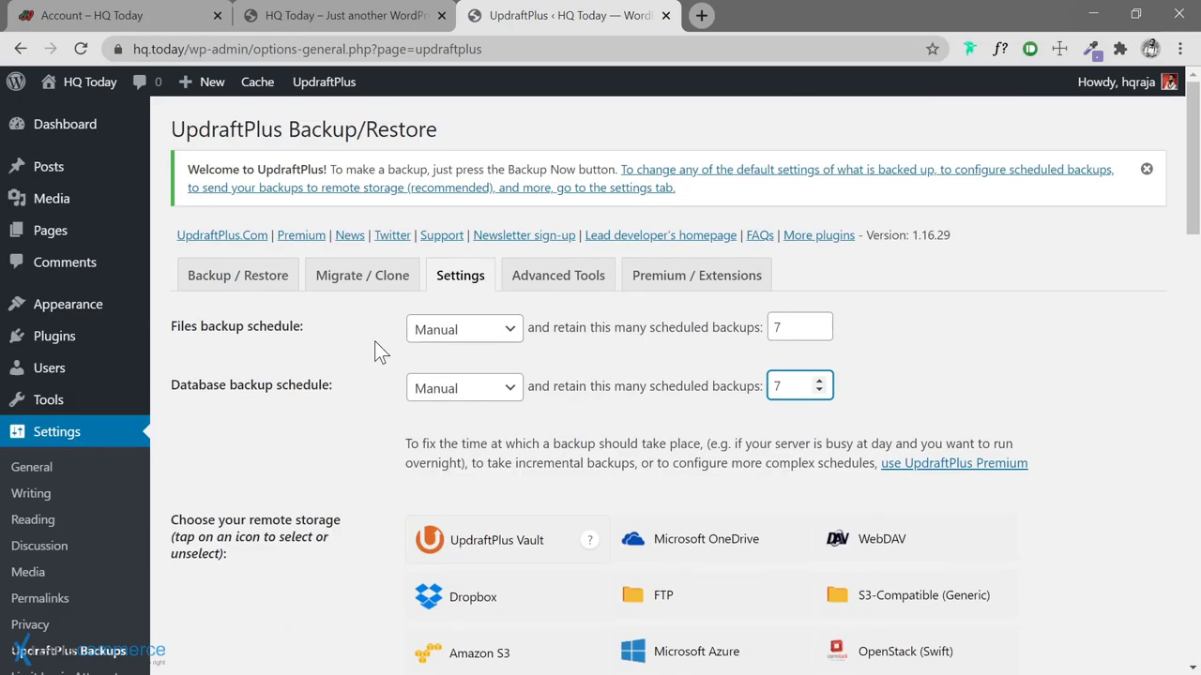
Set both the Files and Database backup schedules to Daily
left_click(497, 339)
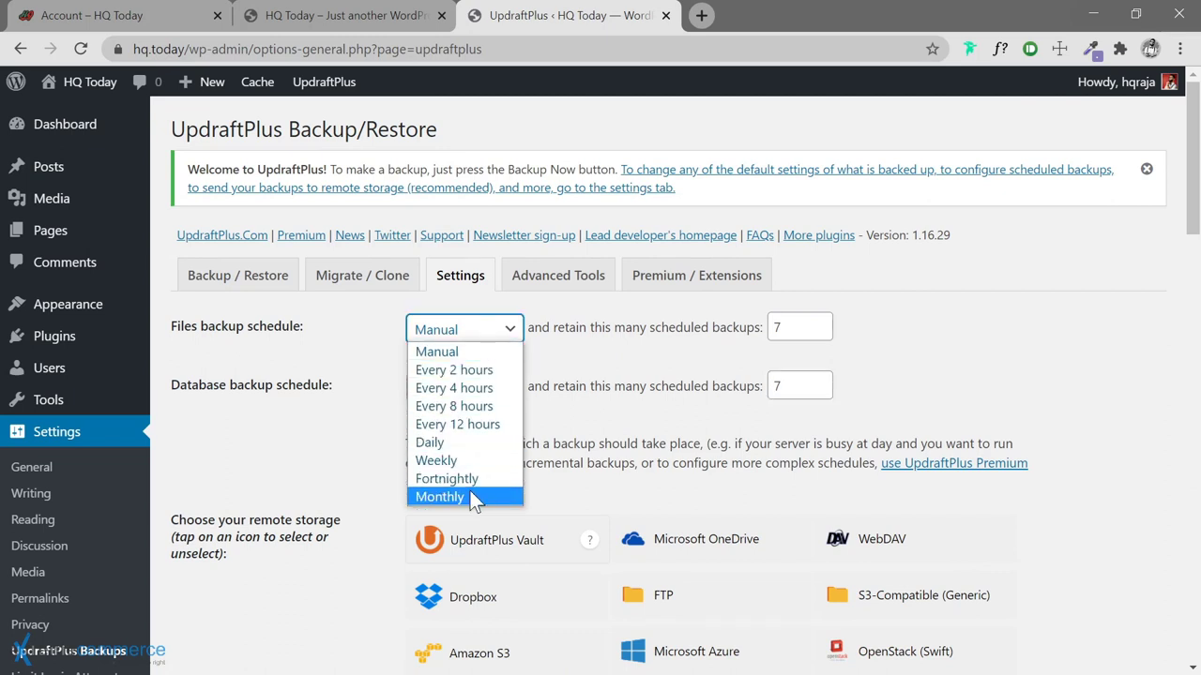
left_click(477, 338)
left_click(482, 391)
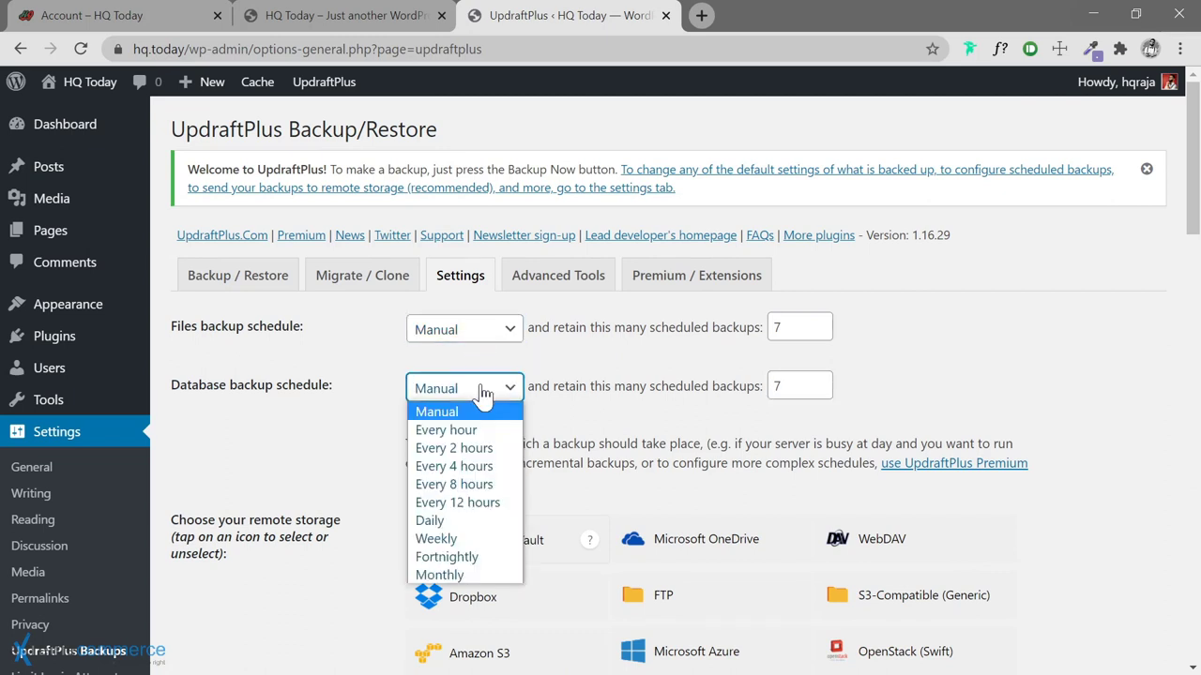
left_click(483, 392)
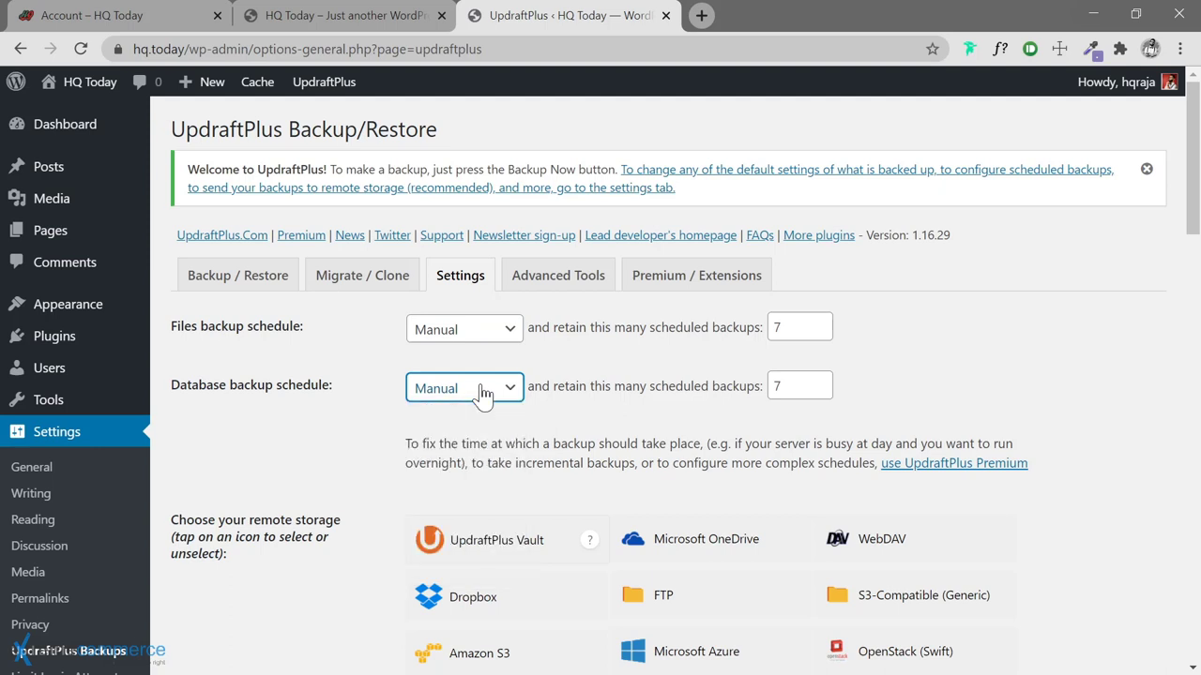
left_click(495, 337)
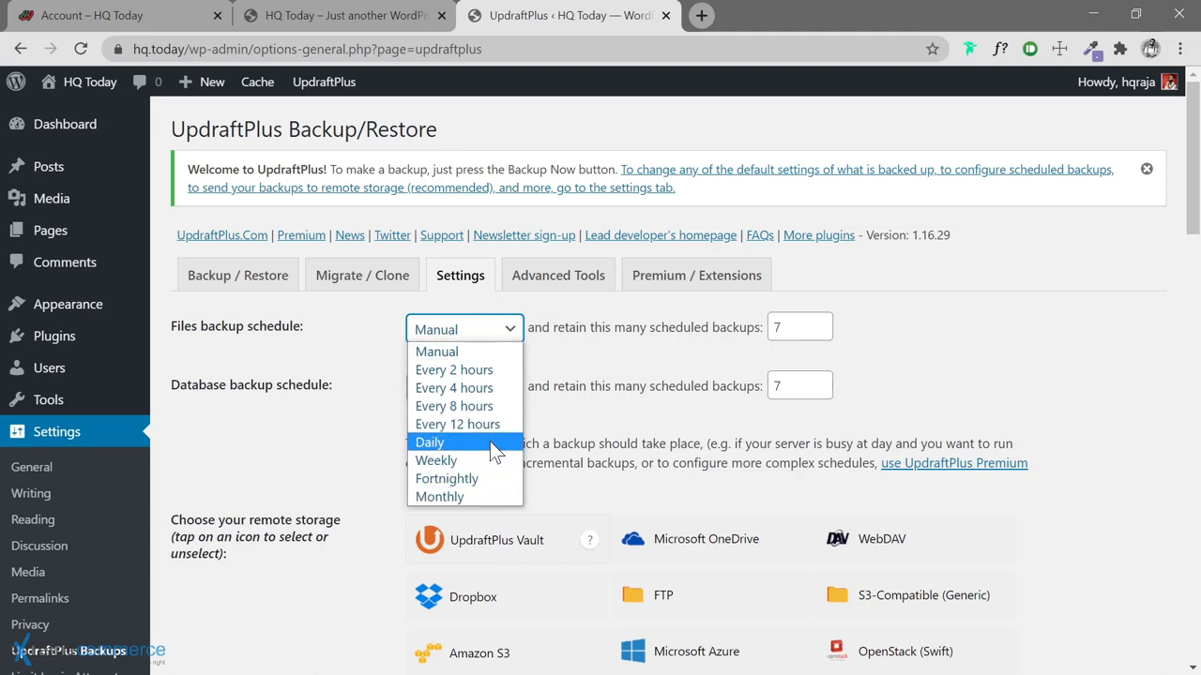
left_click(489, 442)
left_click(512, 392)
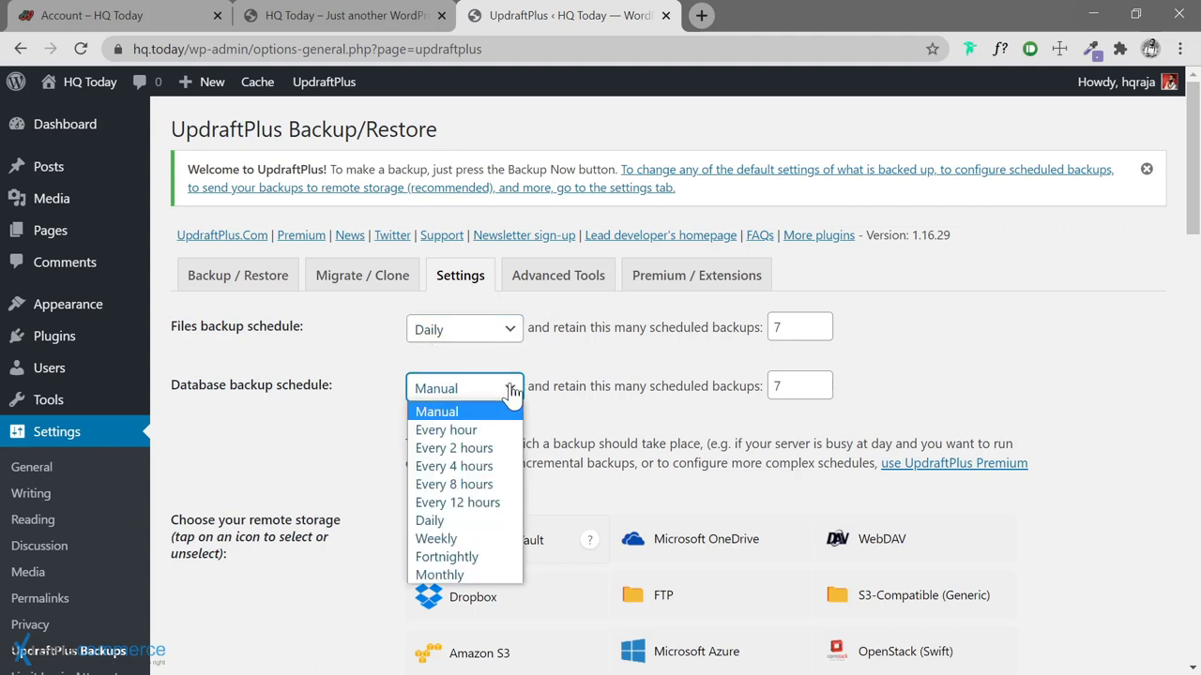
left_click(480, 521)
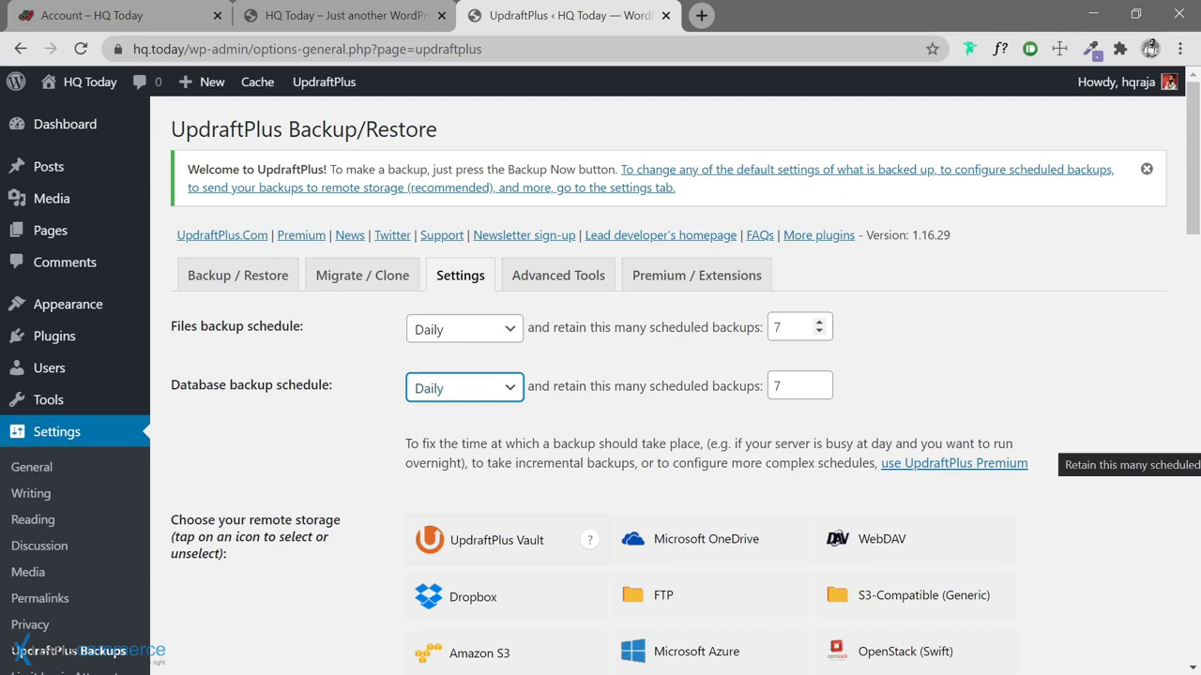
Confirm the files backup schedule remains set to Daily
left_click(514, 340)
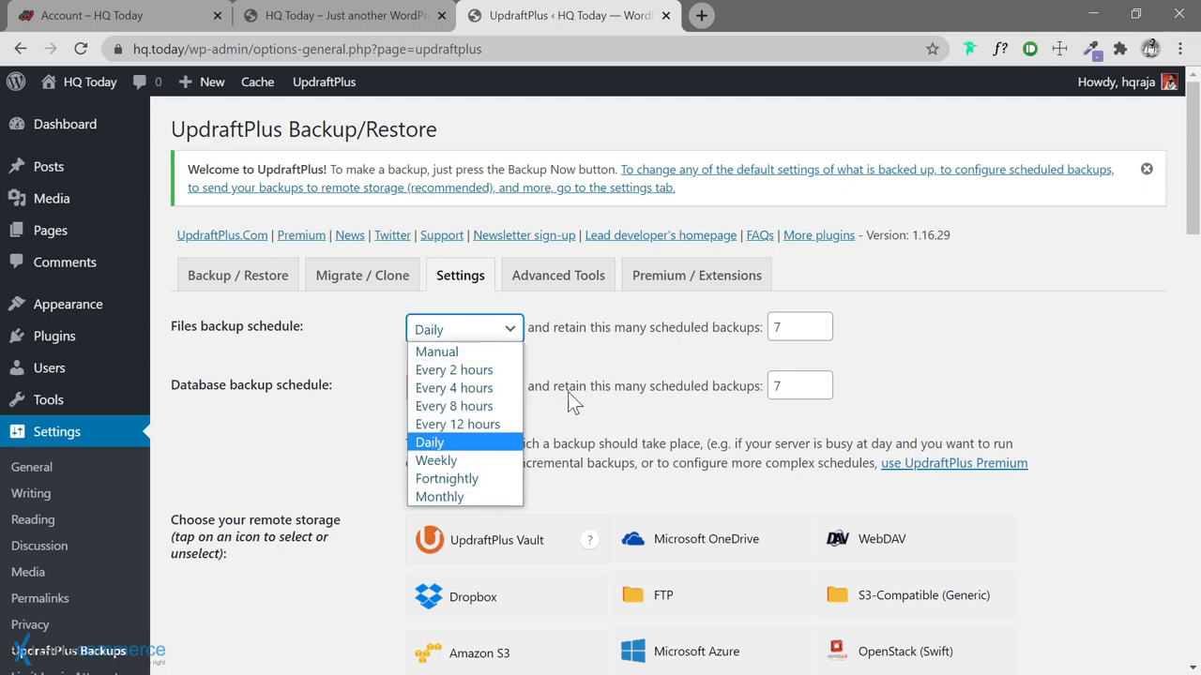
left_click(459, 441)
key("Tab")
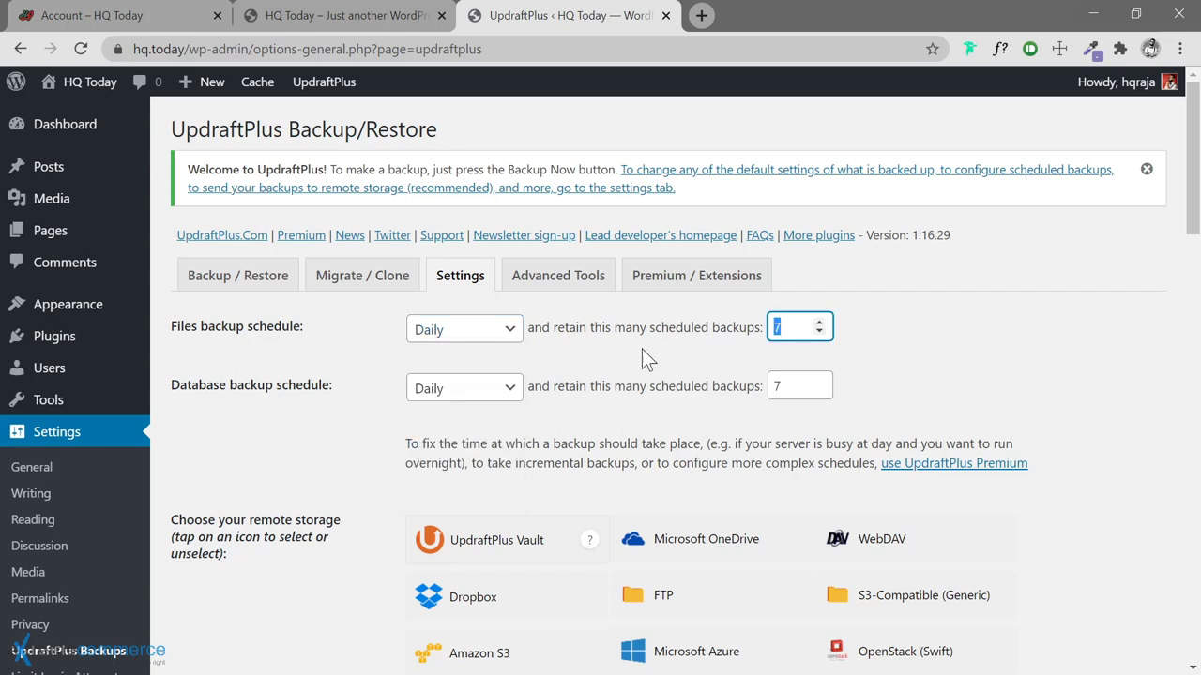
left_click(514, 330)
left_click(514, 335)
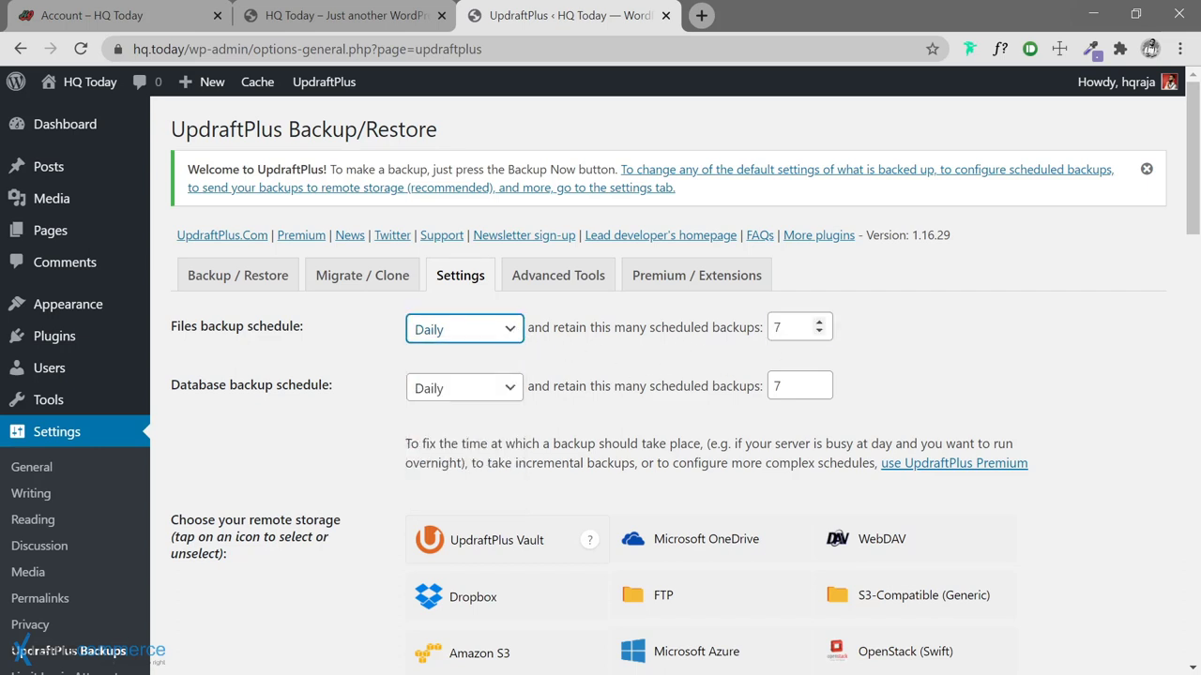
key("Tab")
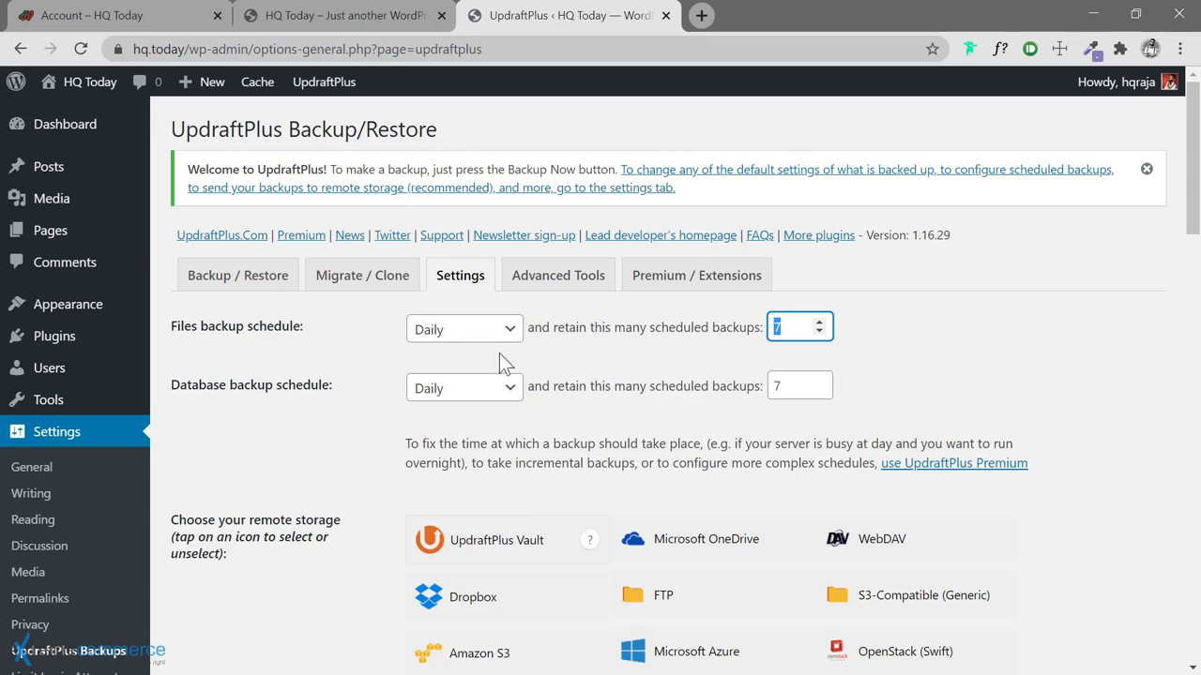
left_click(478, 336)
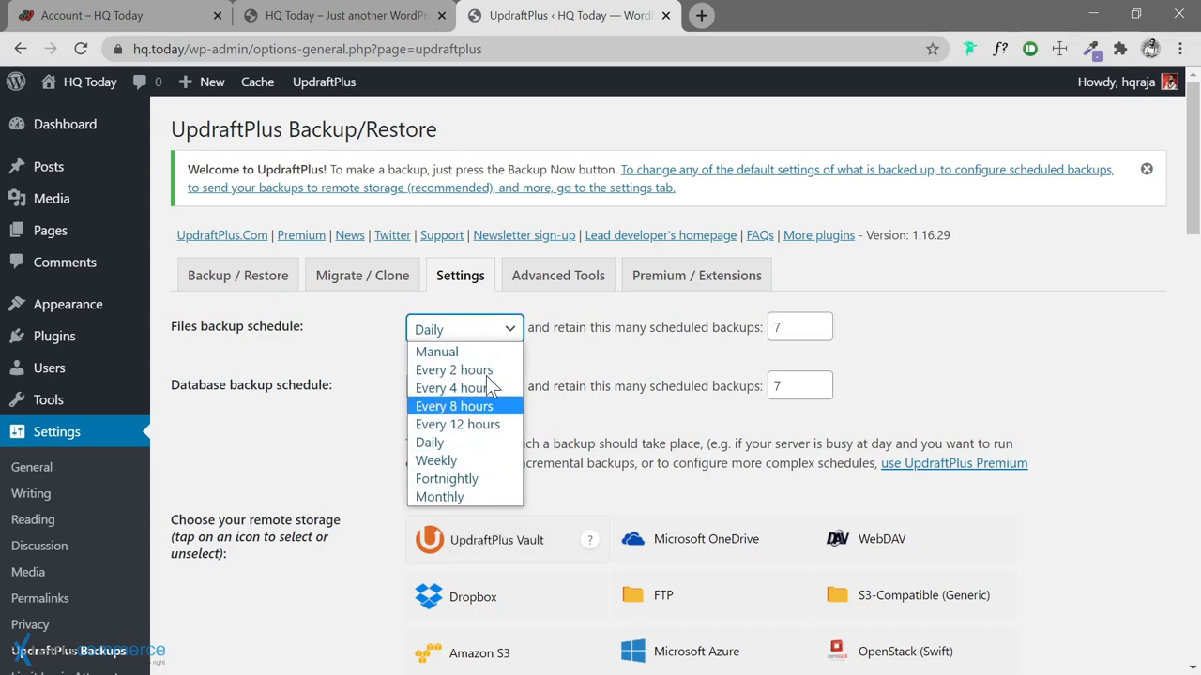
left_click(823, 347)
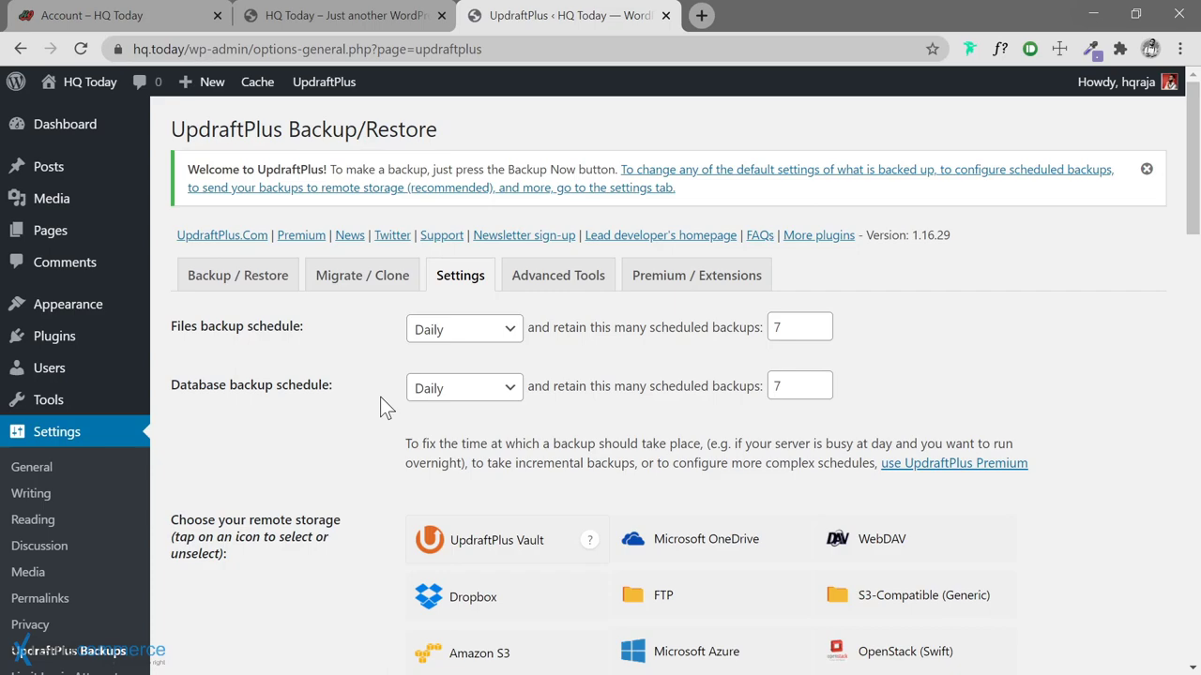
Save the UpdraftPlus settings and go to the Installed Plugins list
scroll(381, 398, "down", 15)
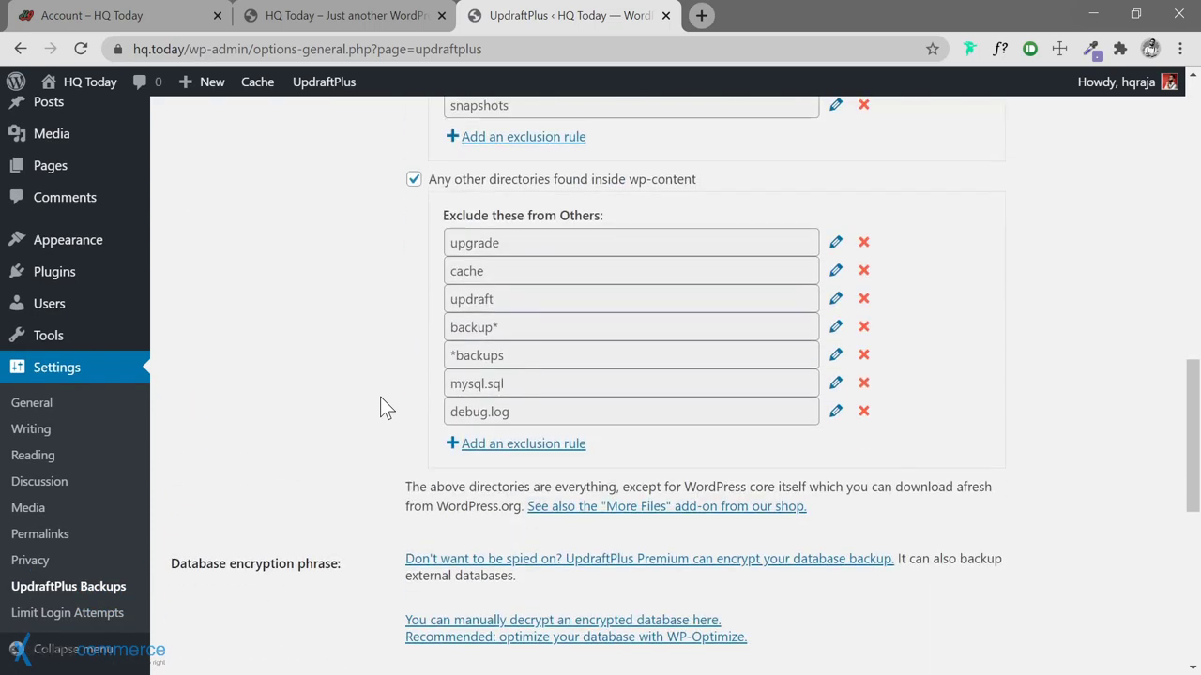
scroll(380, 396, "down", 10)
left_click(454, 390)
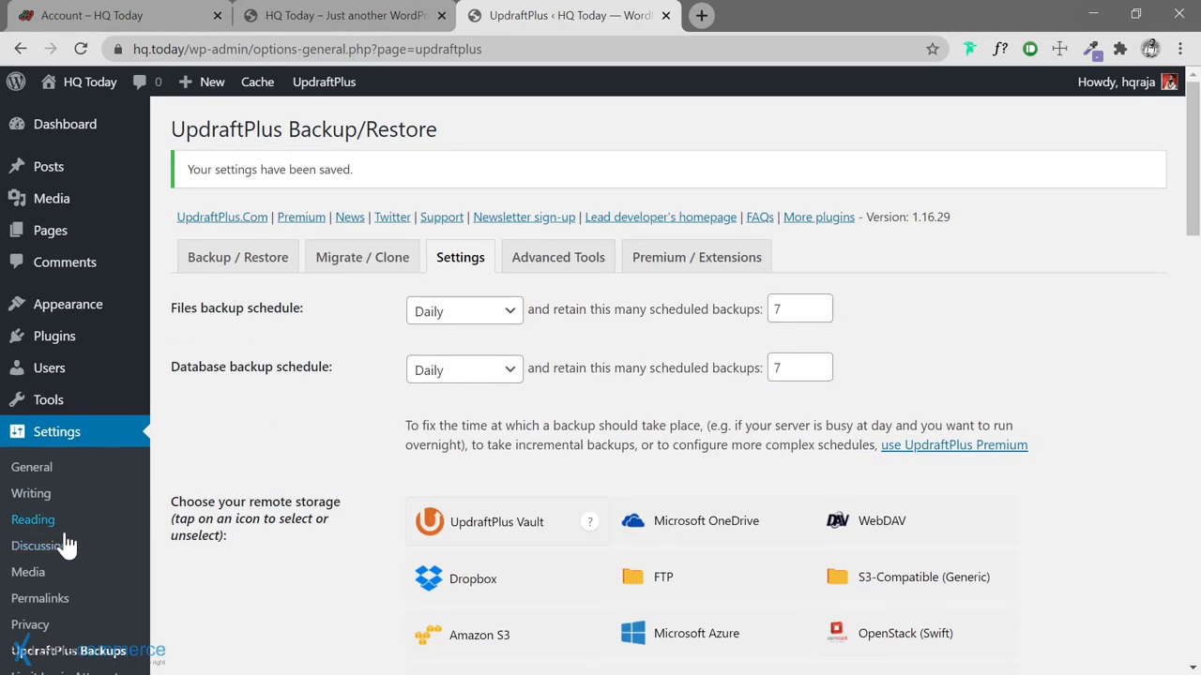
scroll(58, 574, "down", 3)
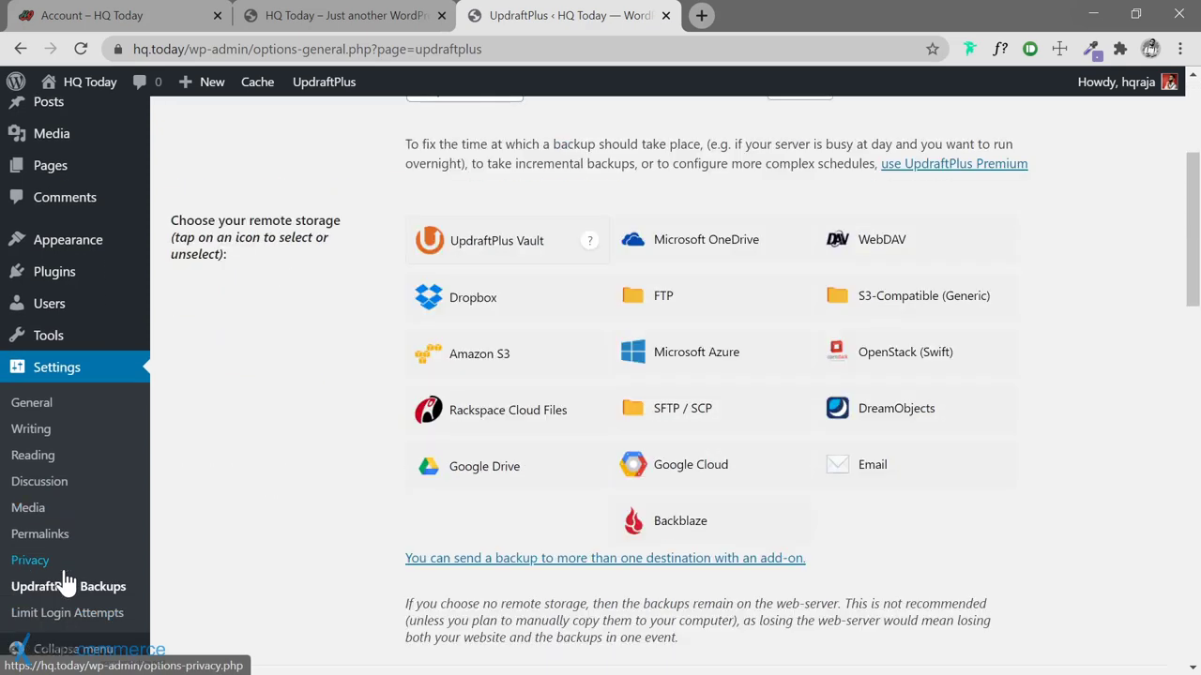
left_click(236, 276)
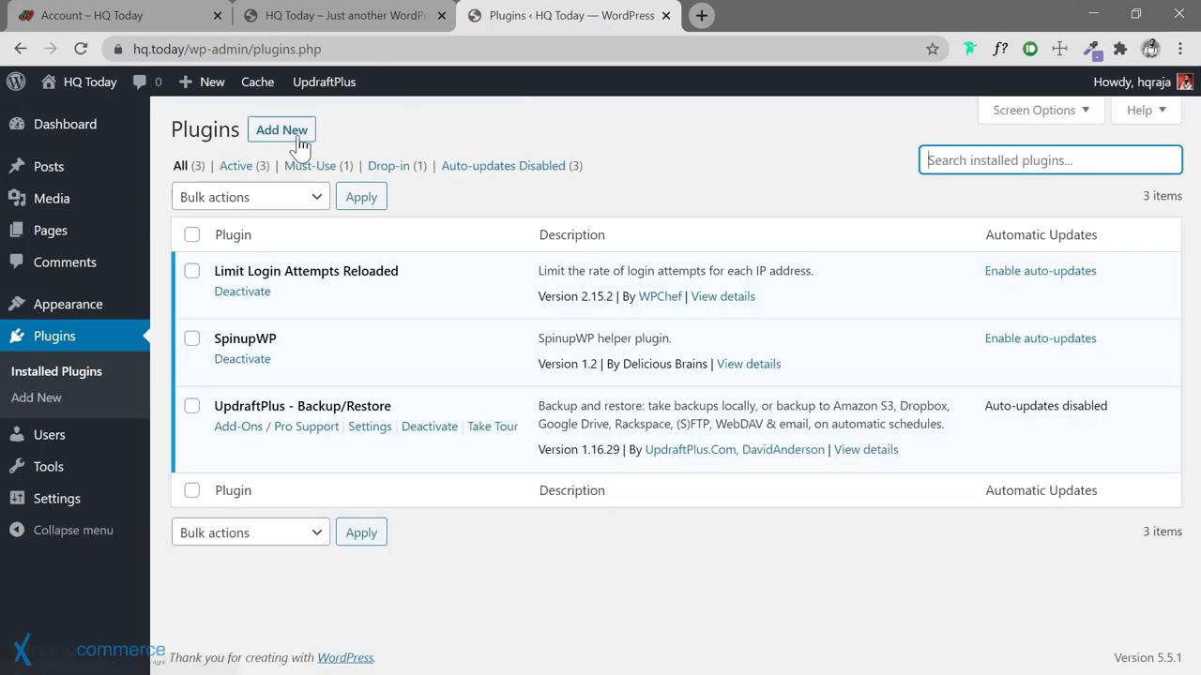
Search for 'simple page ordering', then install and activate Simple Page Ordering
left_click(292, 137)
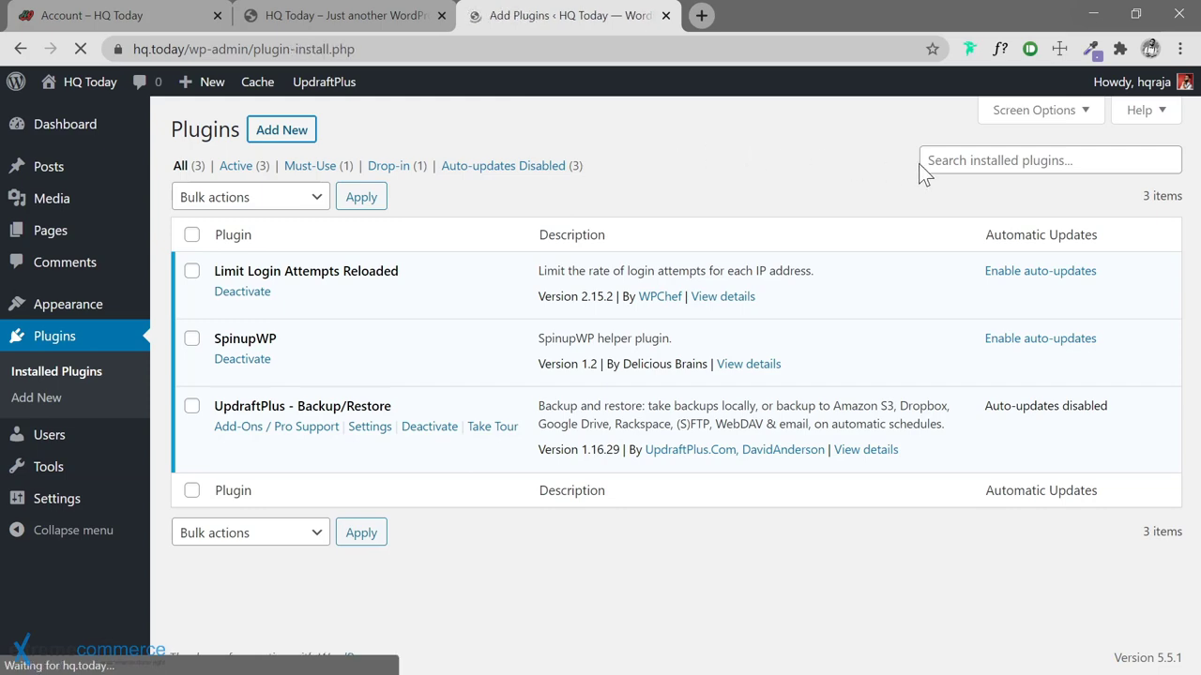
type("simple")
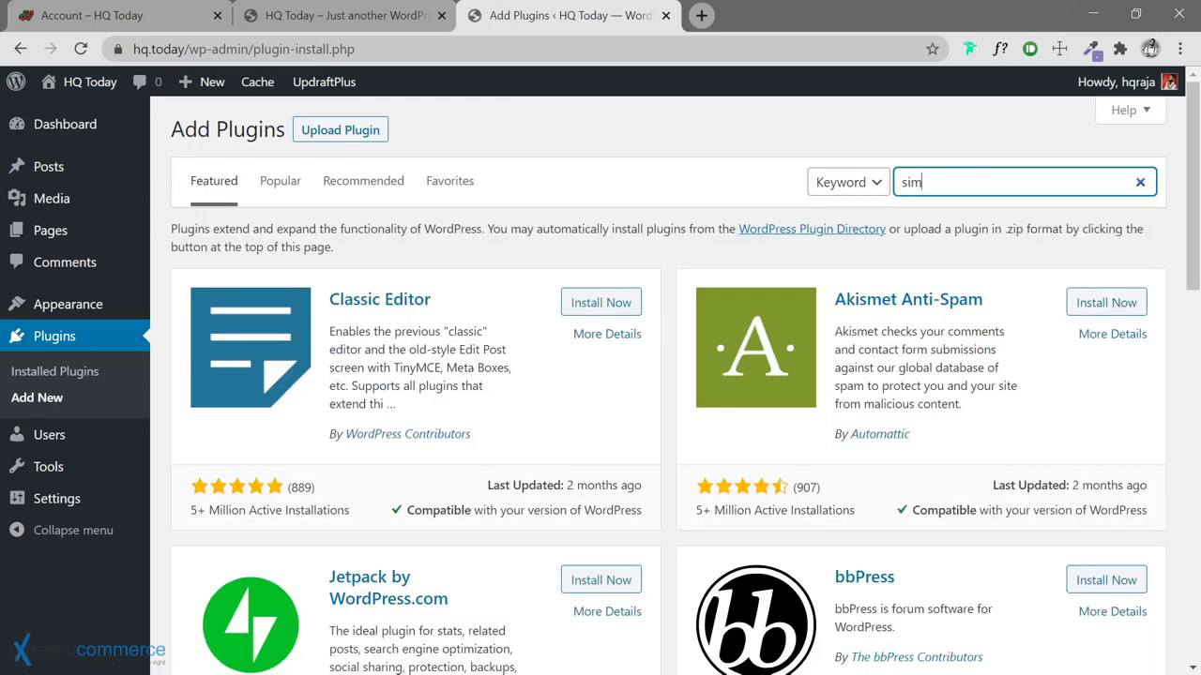
type(" page ordering")
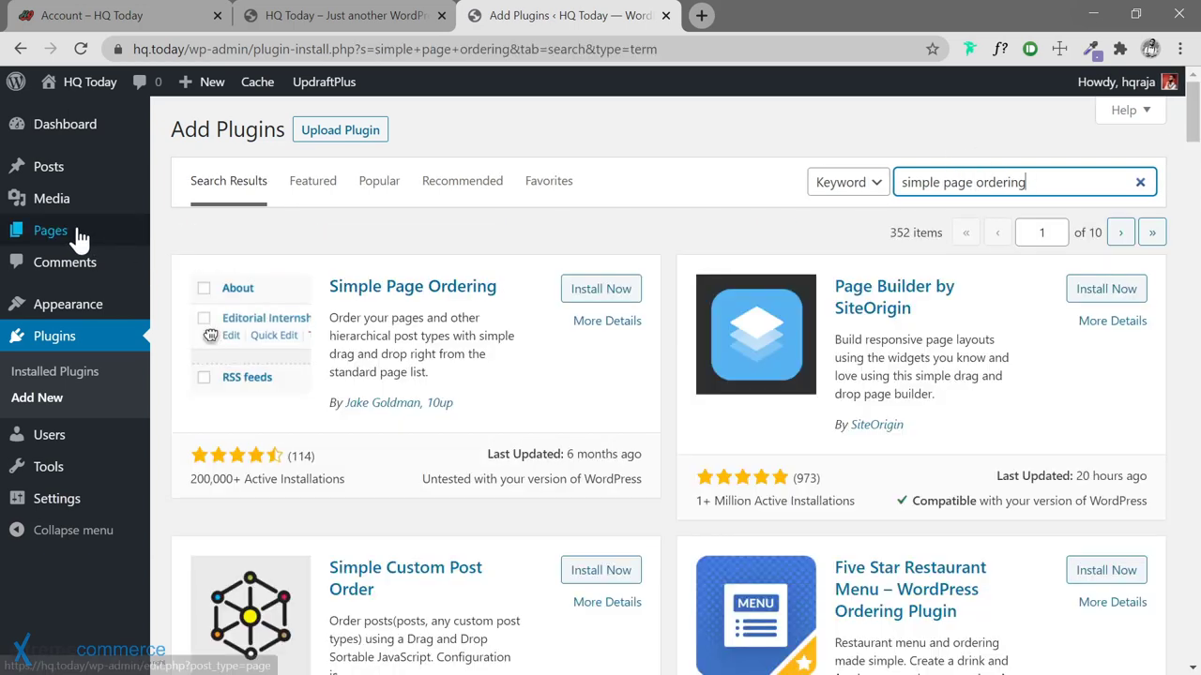
mouse_move(82, 235)
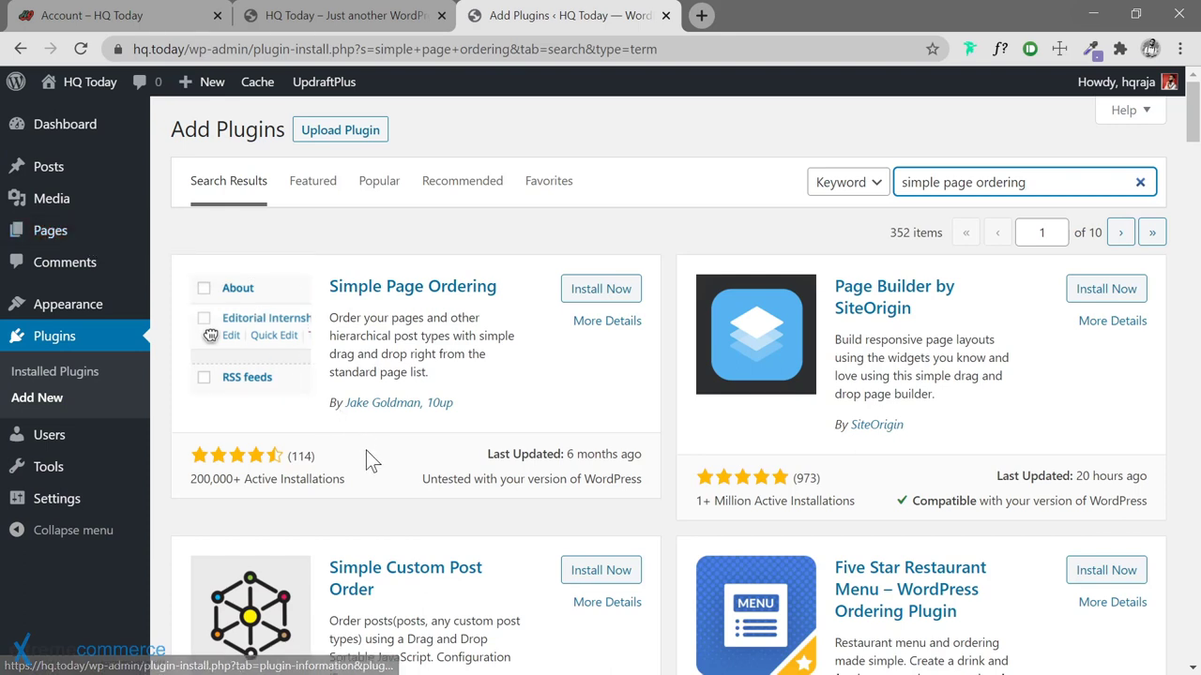
left_click(587, 296)
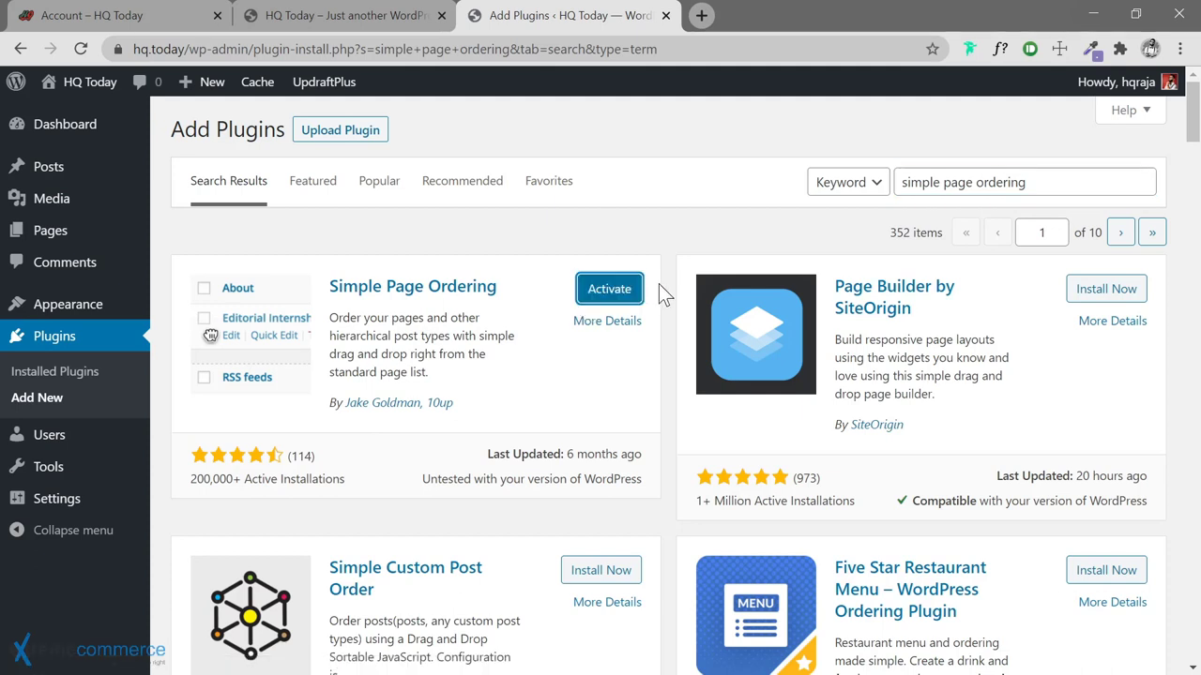
left_click(629, 298)
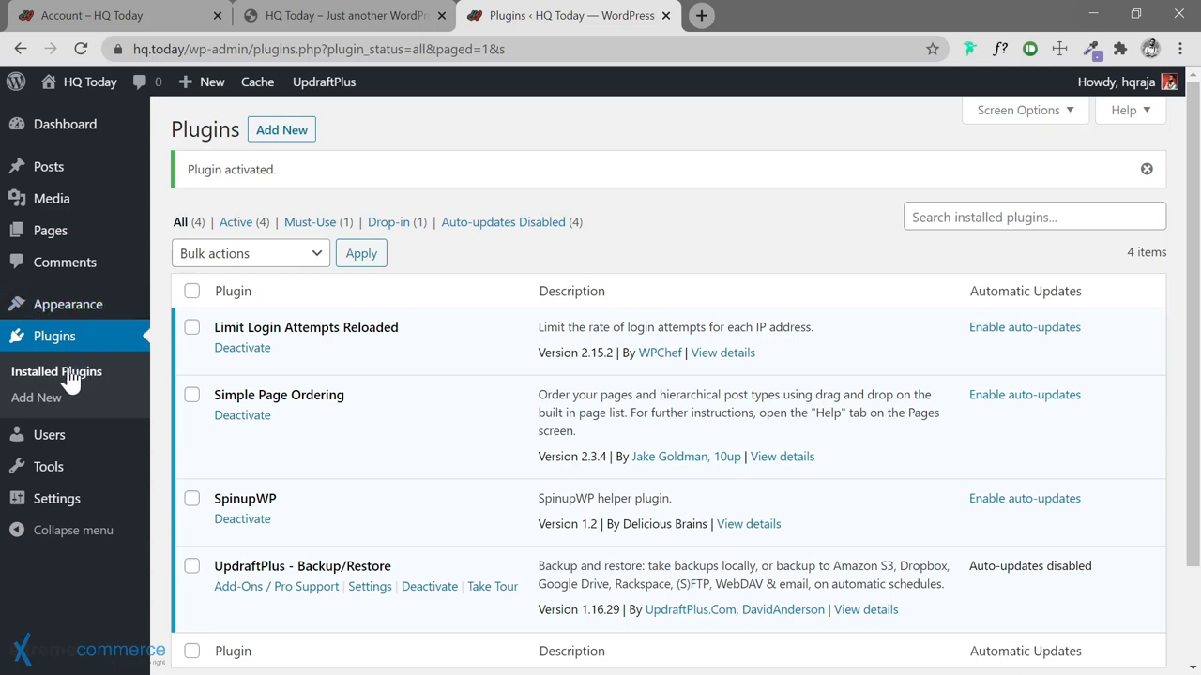
left_click(274, 136)
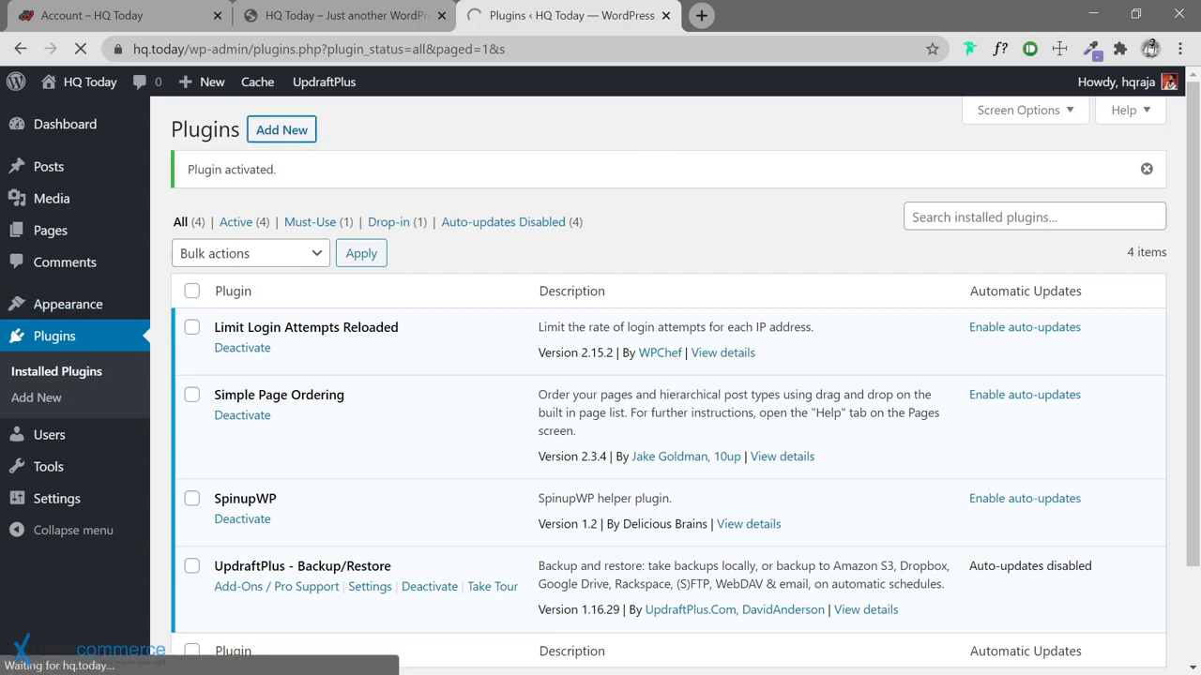
Search the plugin directory for 'Fakerpress' and install the FakerPress plugin
left_click(1032, 217)
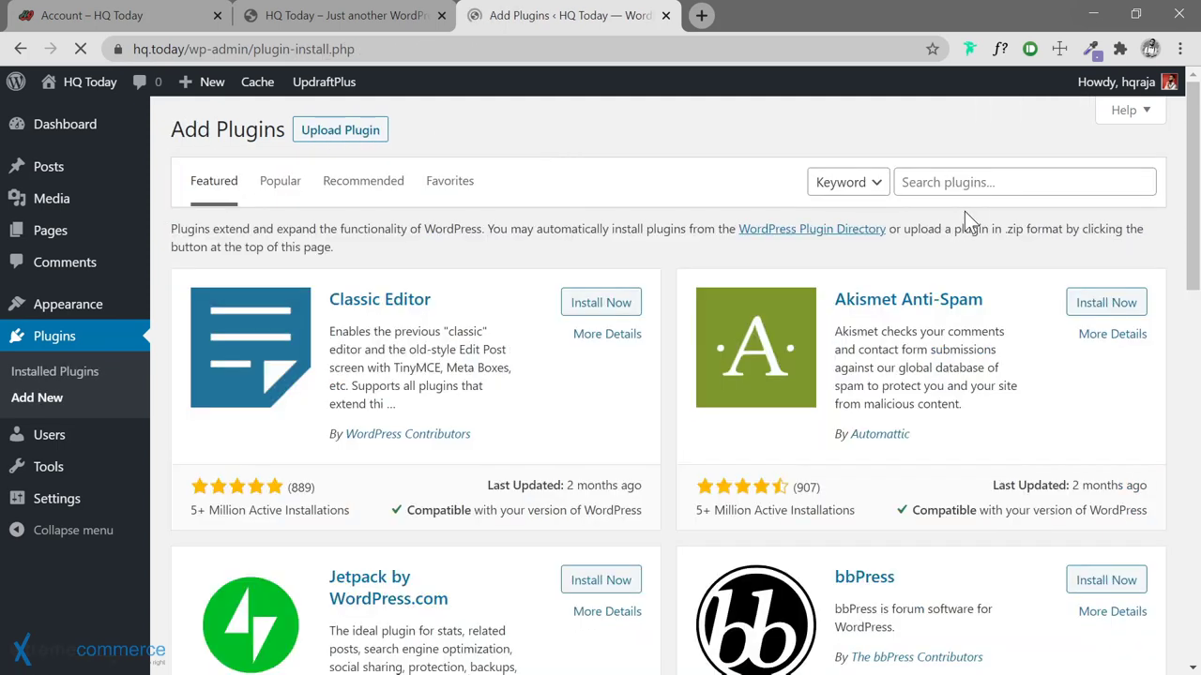
type("Fastes")
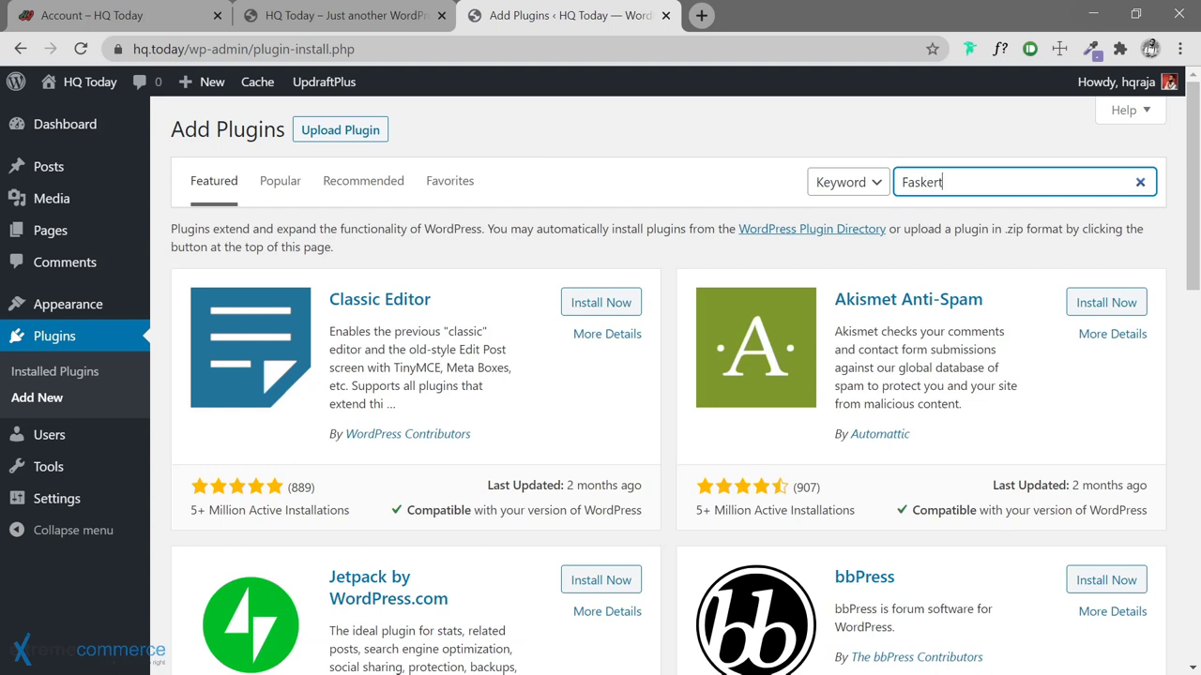
key("BackSpace")
key("BackSpace")
key("BackSpace")
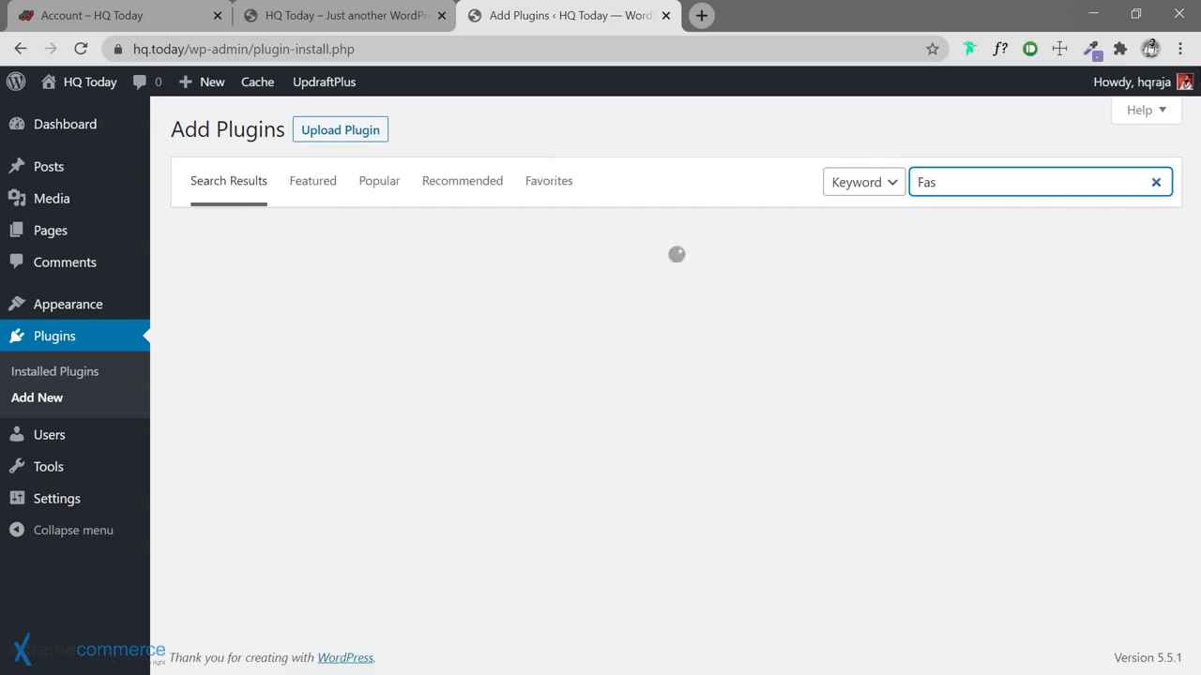
key("BackSpace")
type("kerpre")
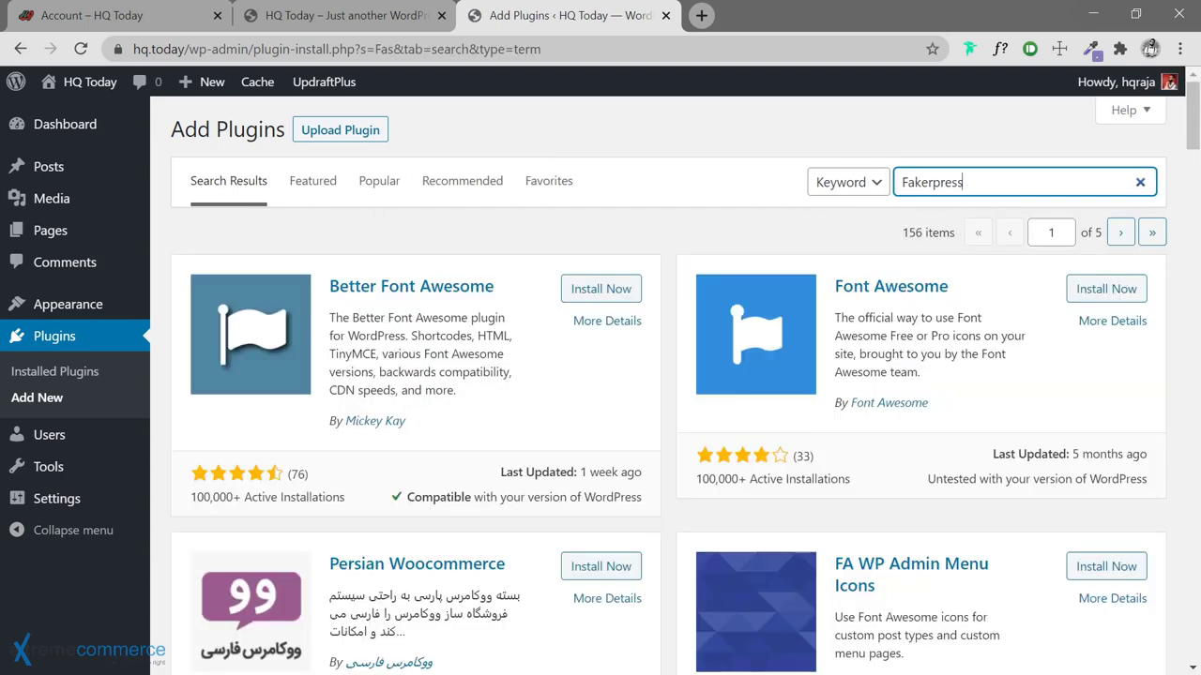
type("ss")
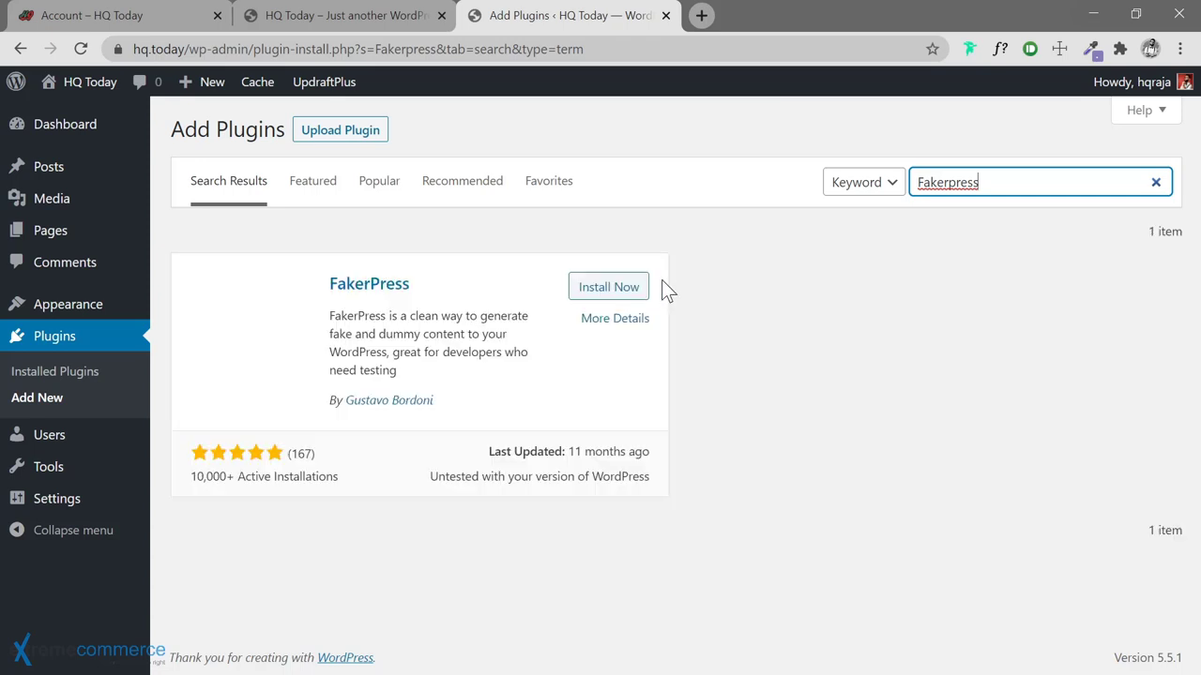
left_click(605, 293)
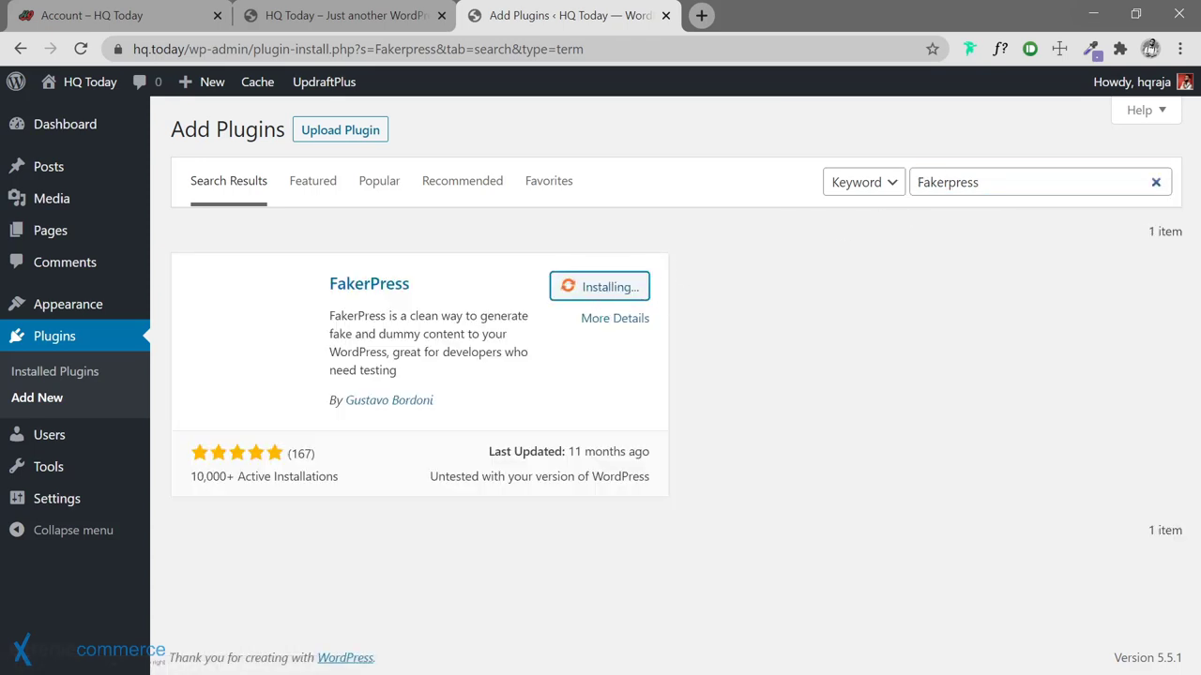
left_click_drag(979, 182, 916, 182)
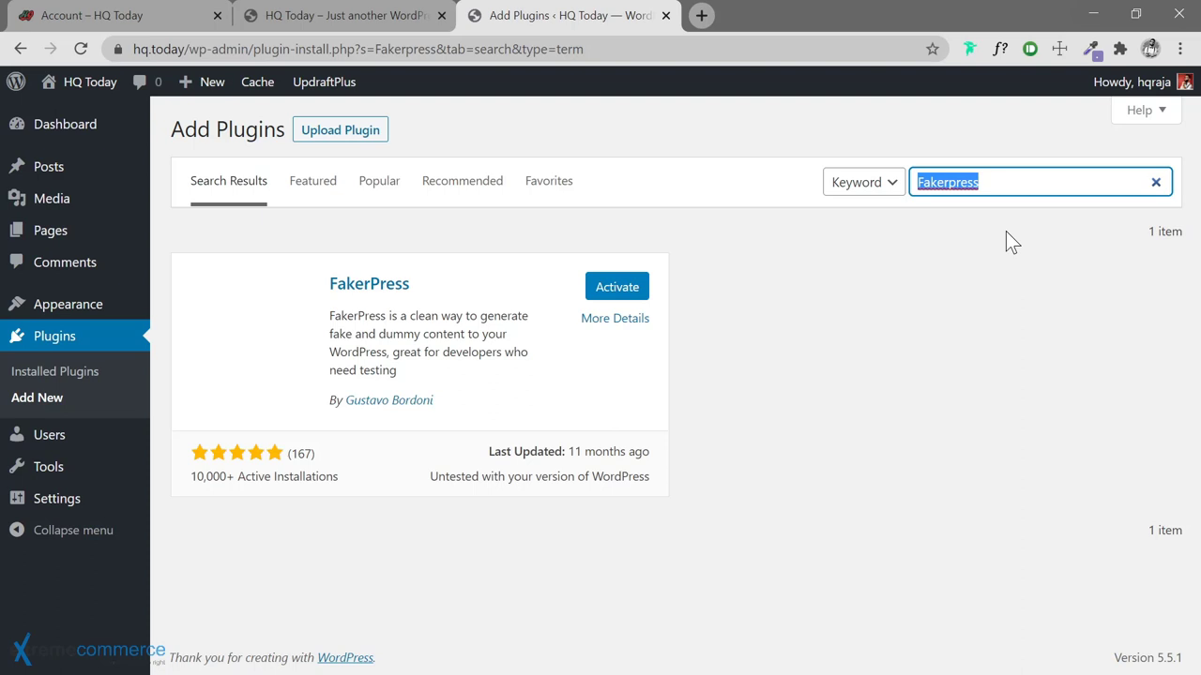
Search the plugin directory for 'Admin Columns' and install the Admin Columns plugin
type("Admin Colu")
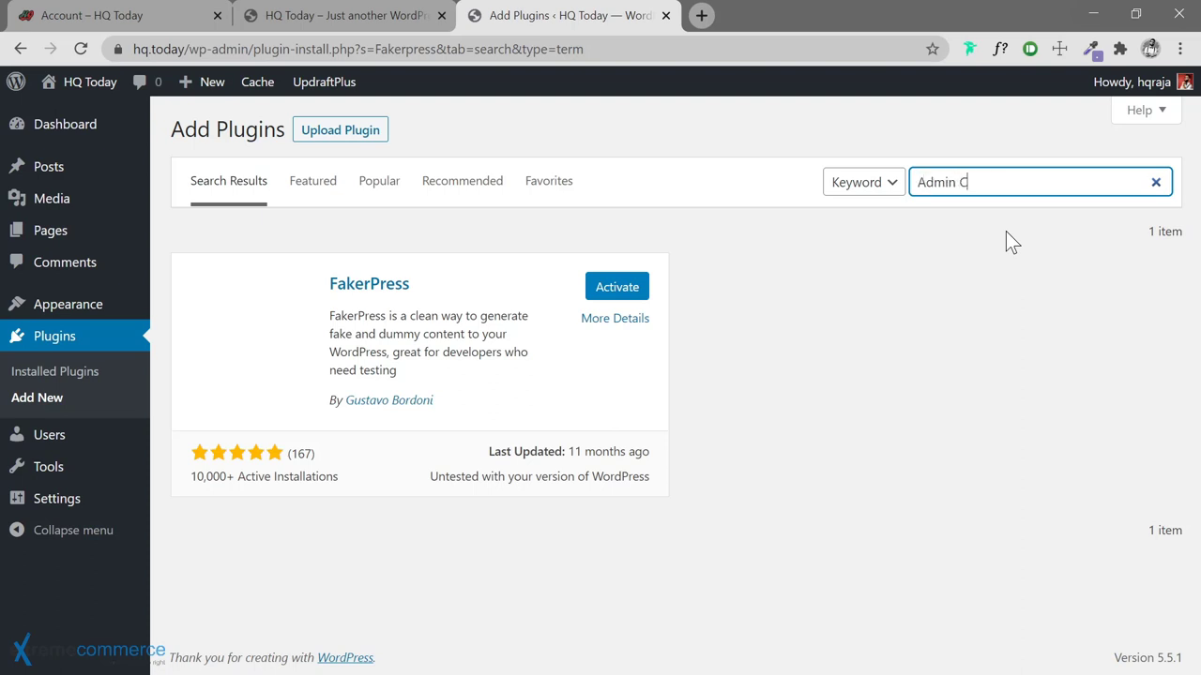
type("mns")
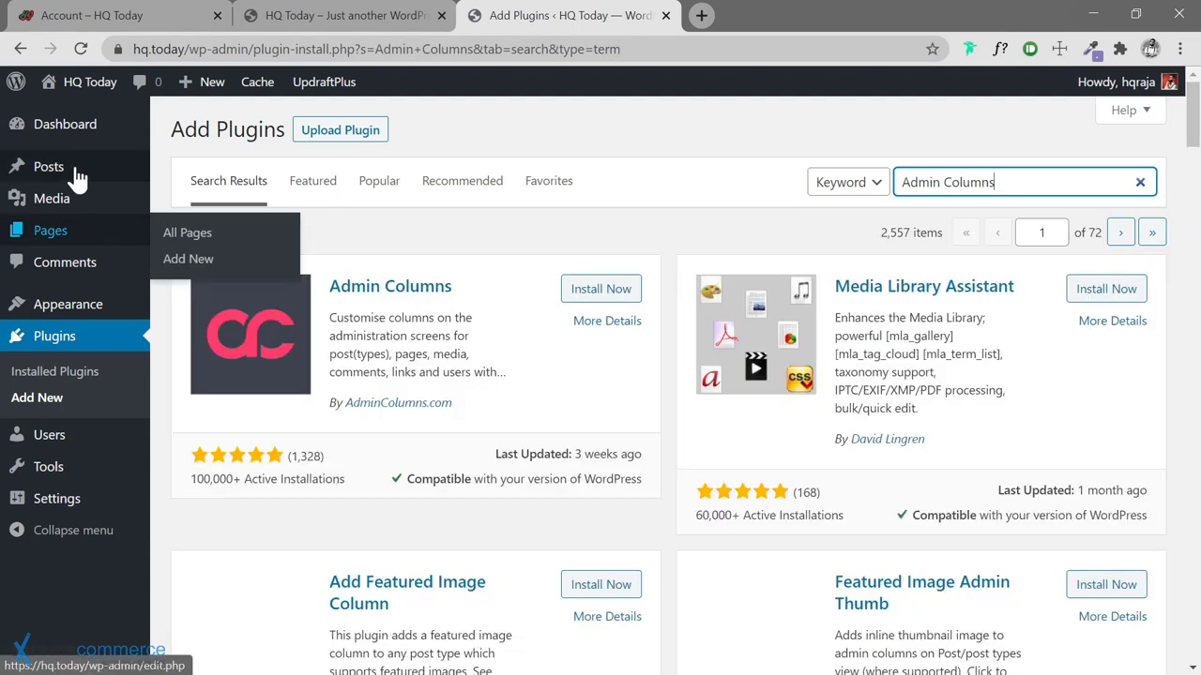
left_click(591, 291)
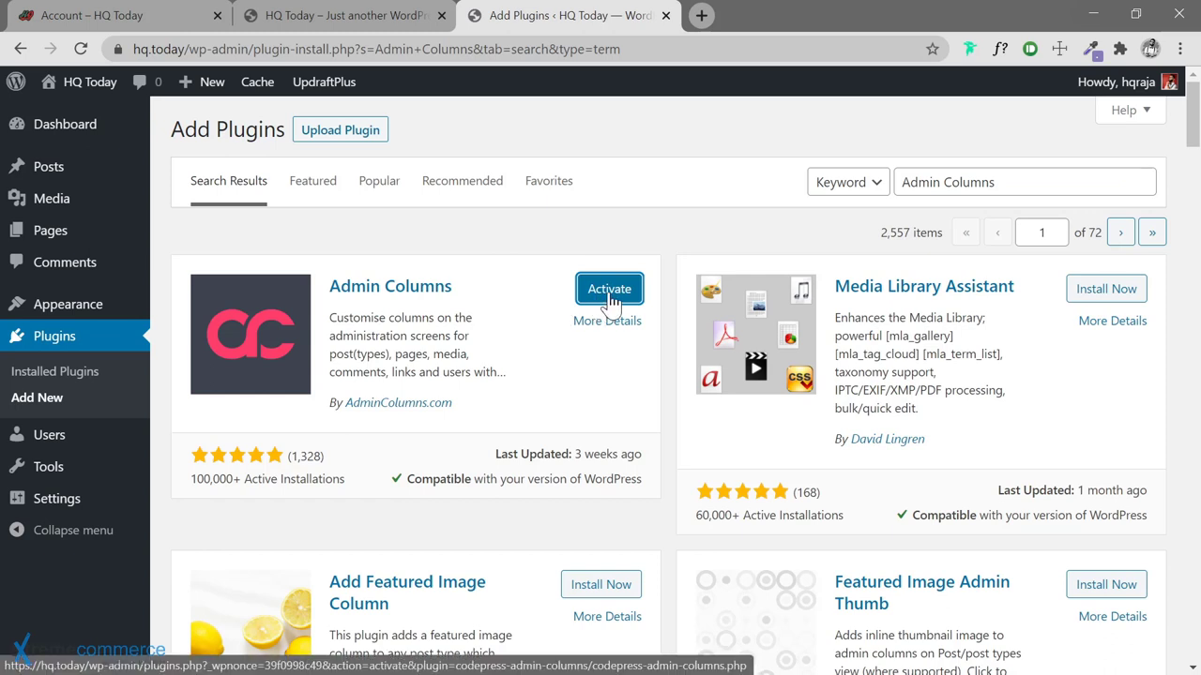
left_click_drag(1018, 182, 889, 176)
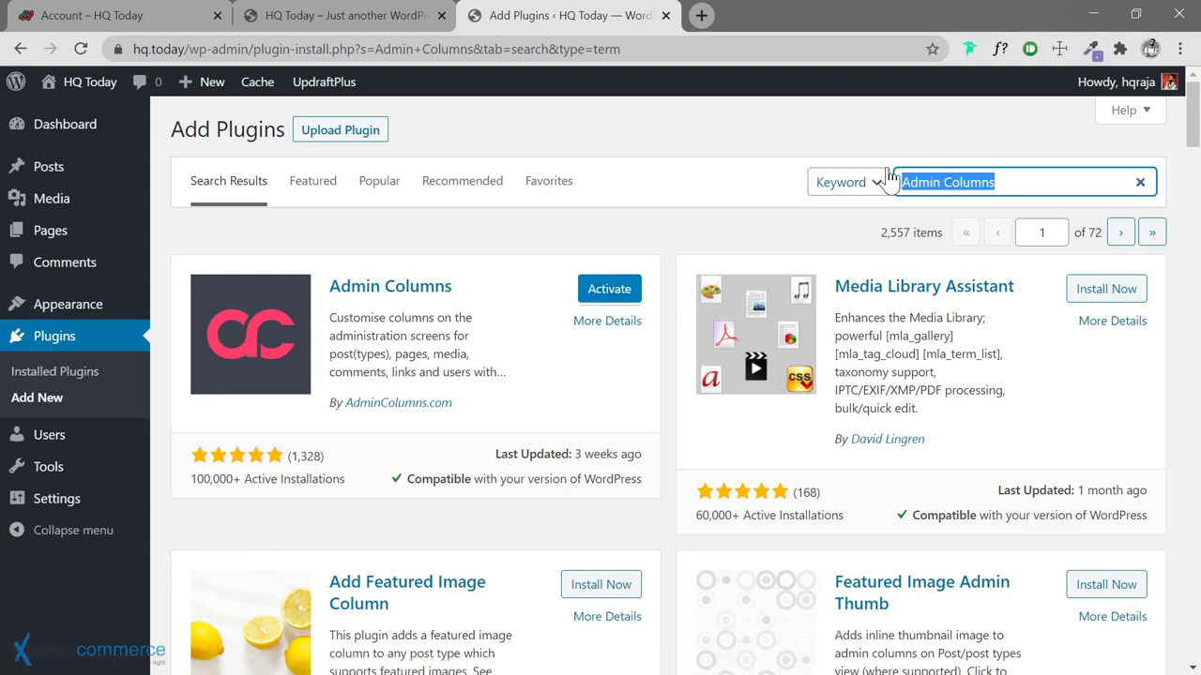
Search for 'Bulk block converter', then install and activate Bulk Block Converter
key("BackSpace")
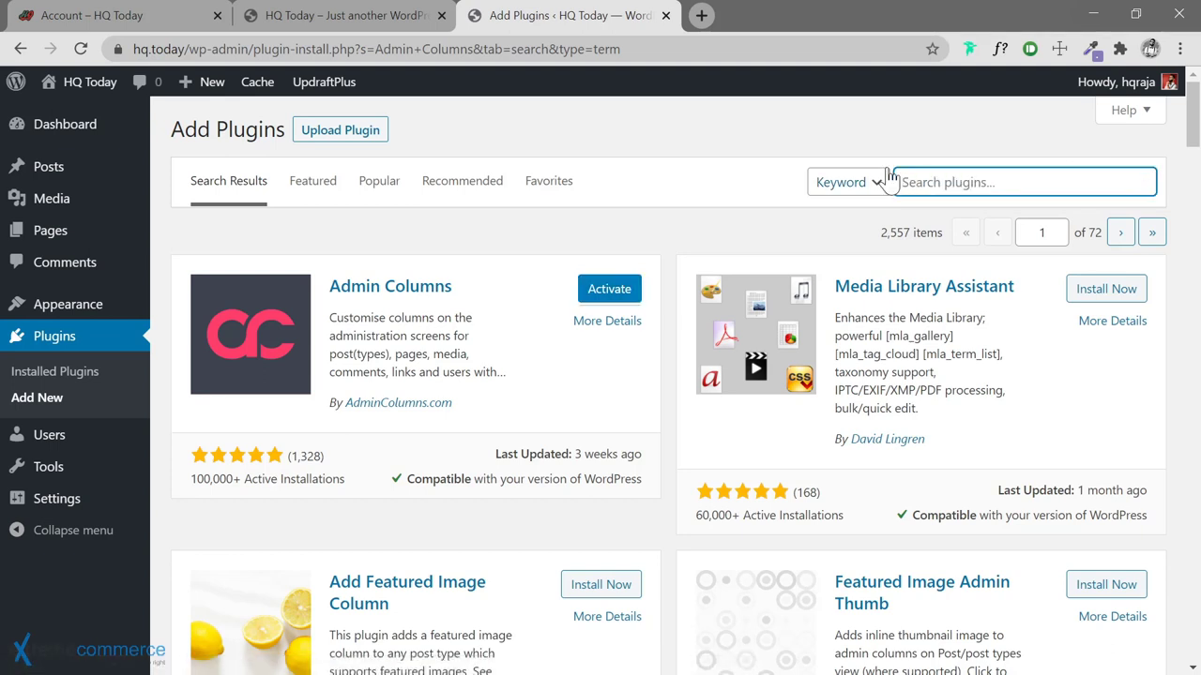
type("Bul")
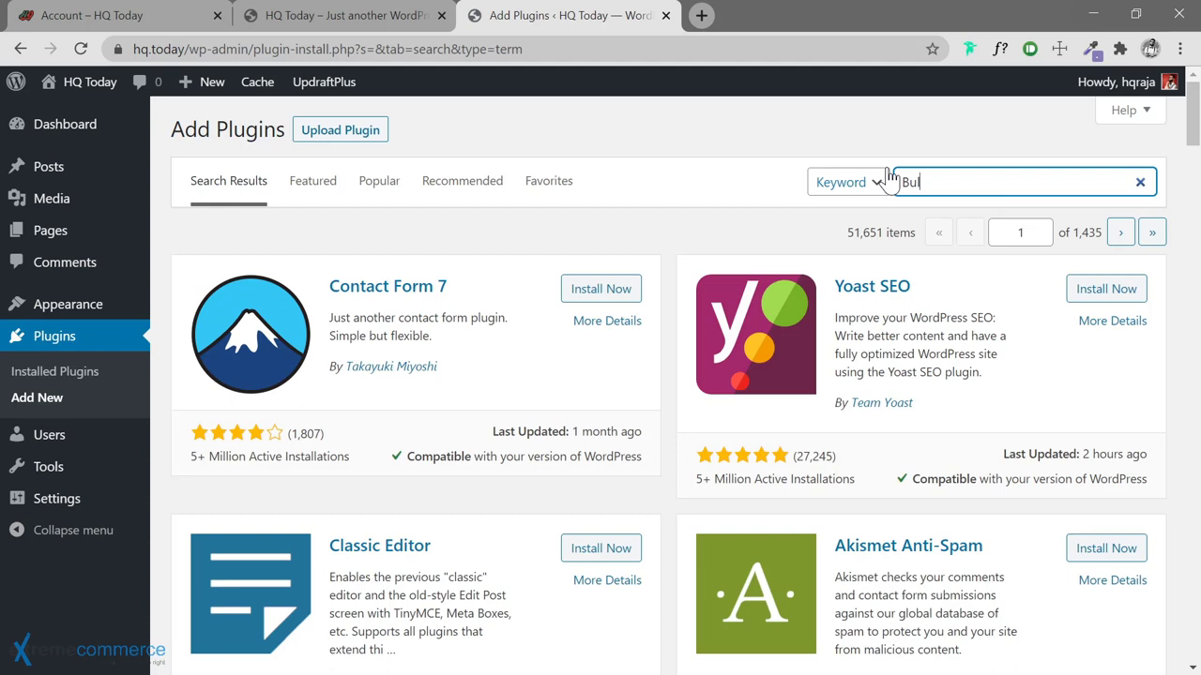
type("k block conver")
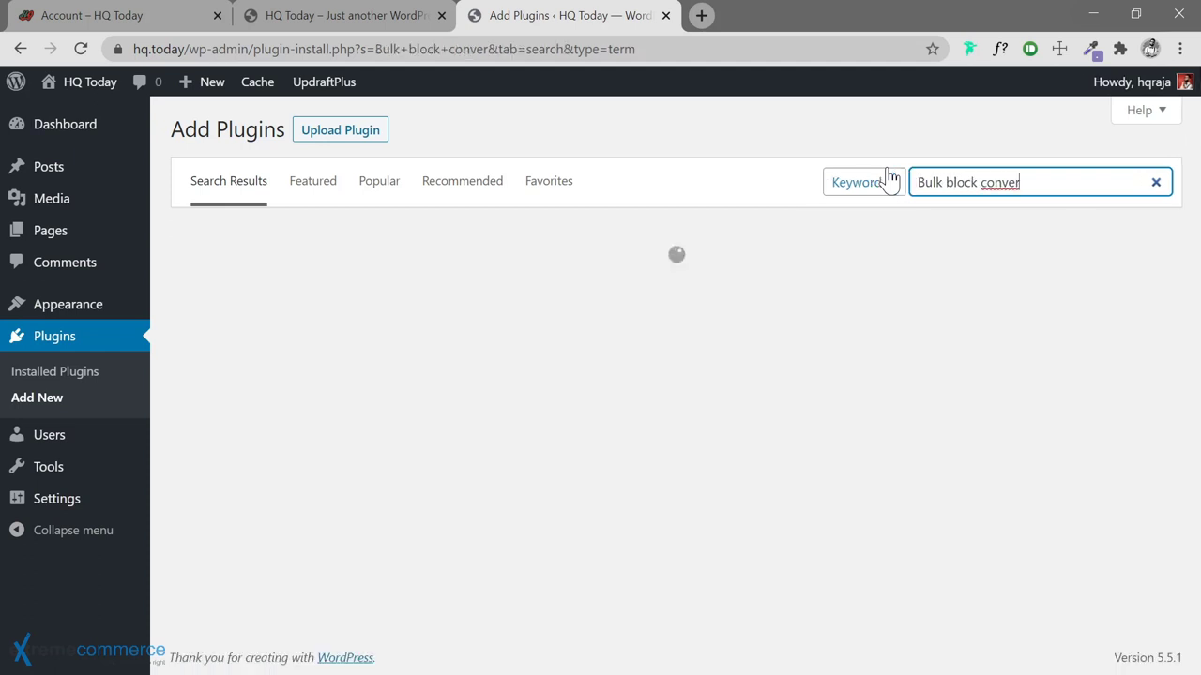
type("ter")
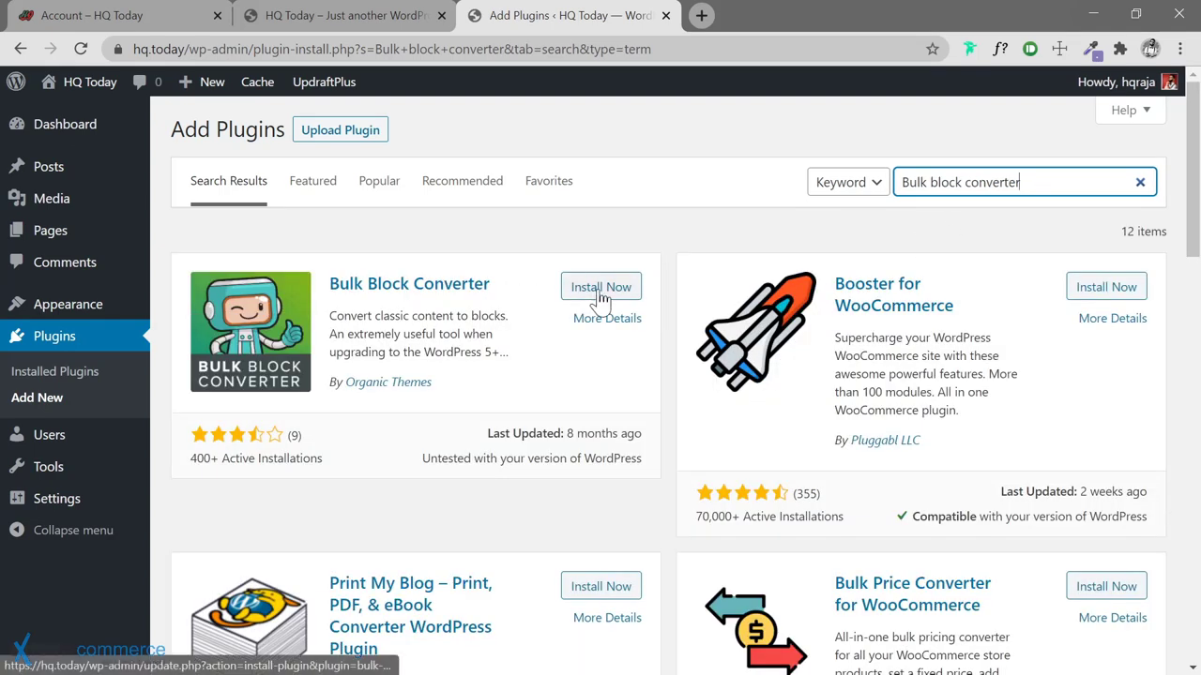
left_click(589, 292)
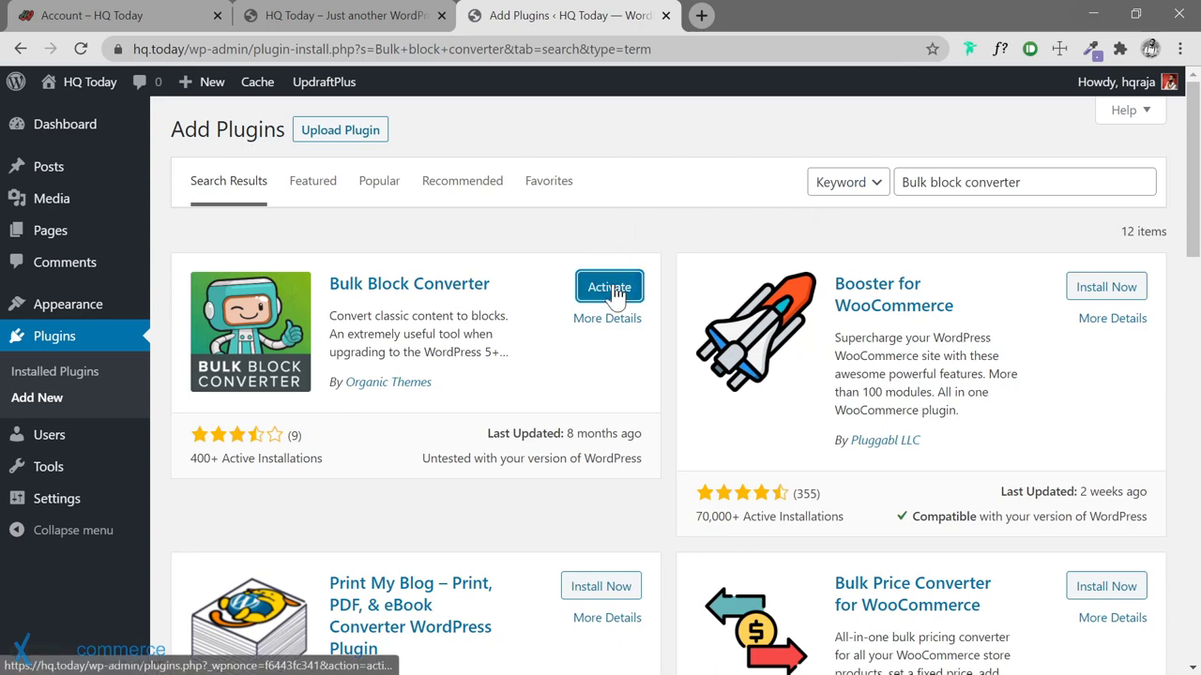
left_click(611, 290)
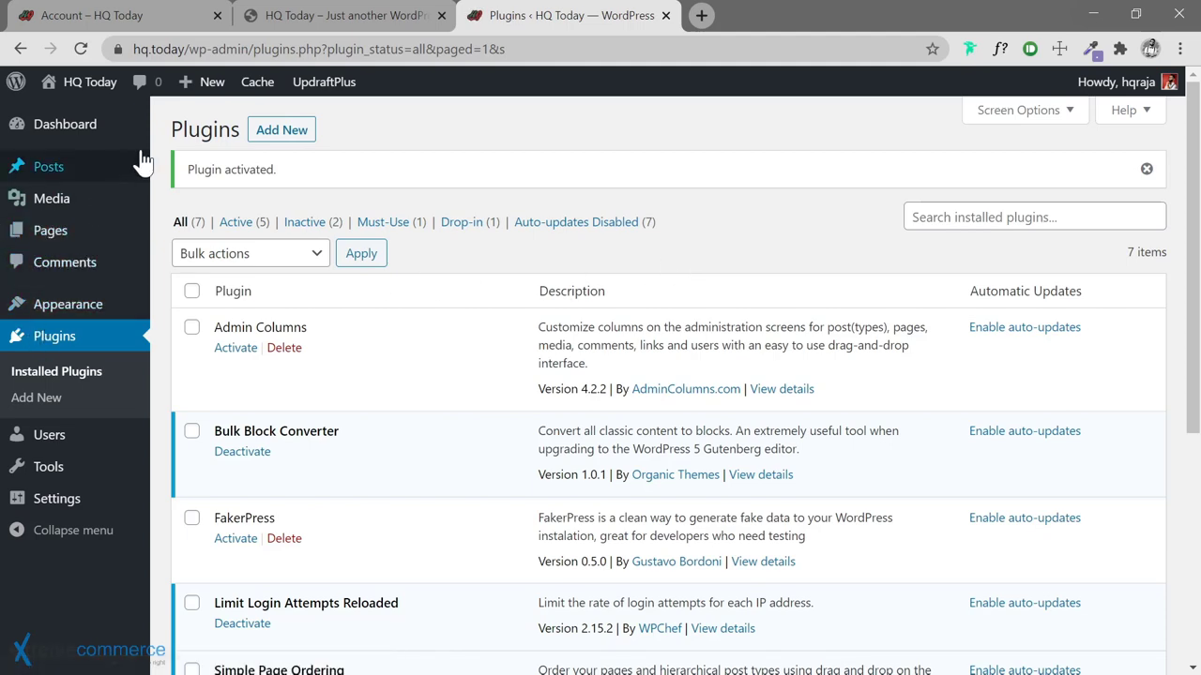
Return to the Add Plugins page from the Plugins screen
left_click(273, 133)
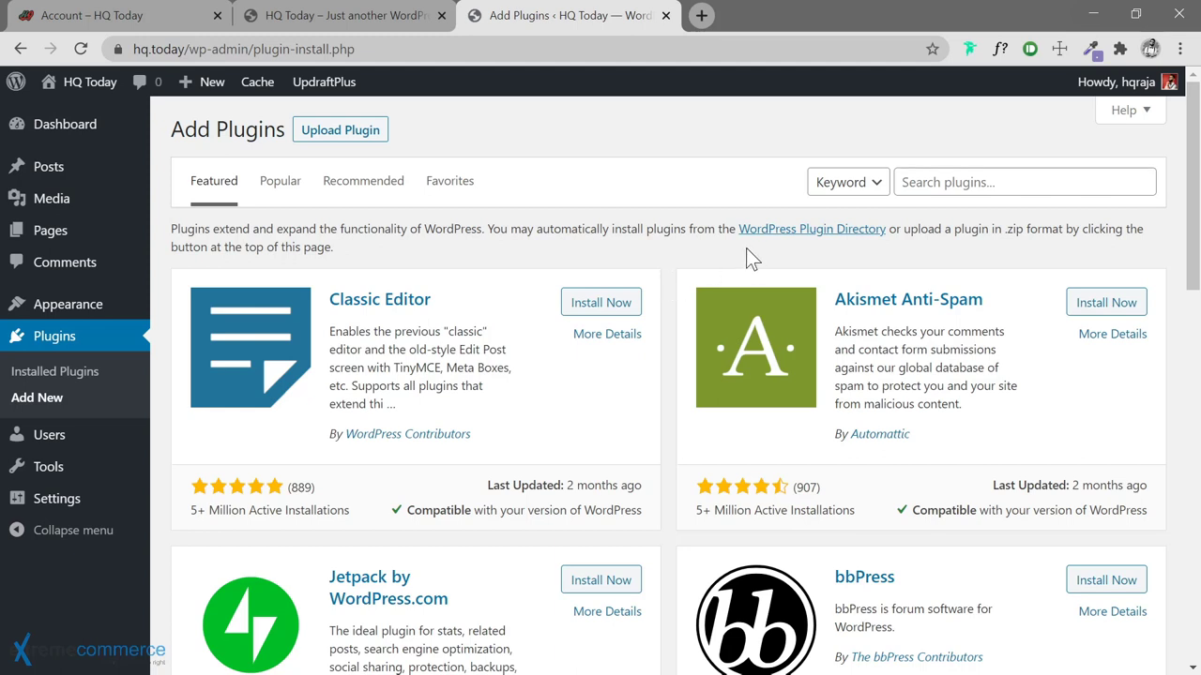
Search the plugin directory for 'woocommerce' and install WooCommerce
left_click(904, 182)
type("woocom")
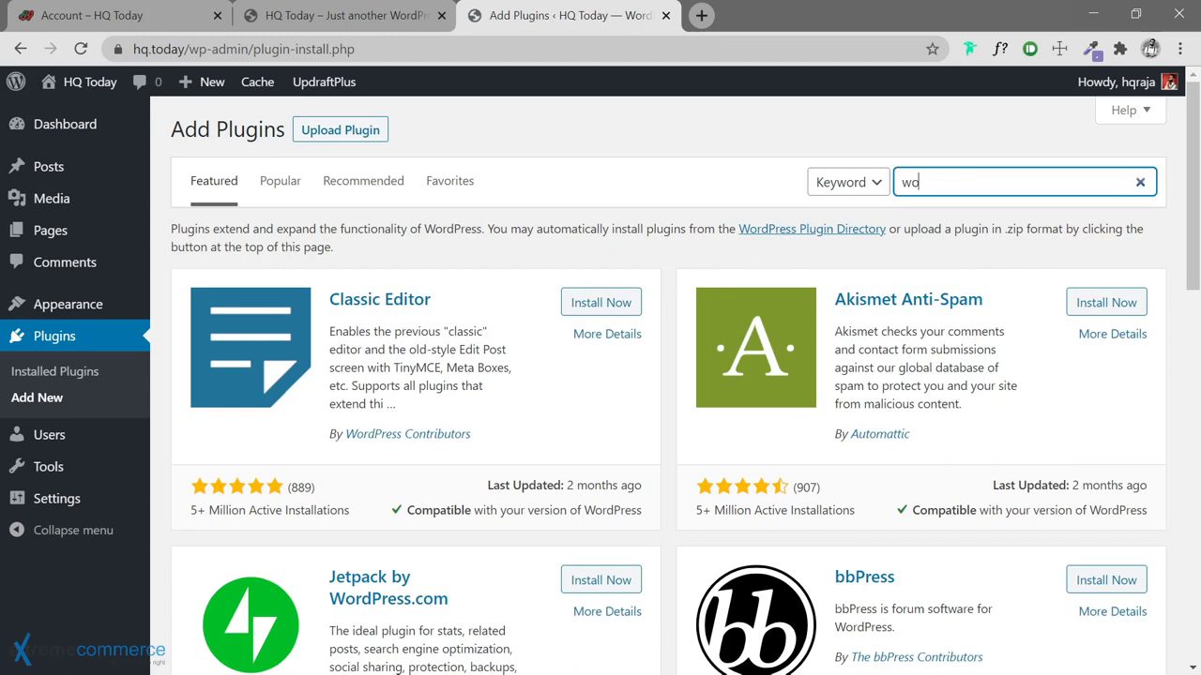
type("merce")
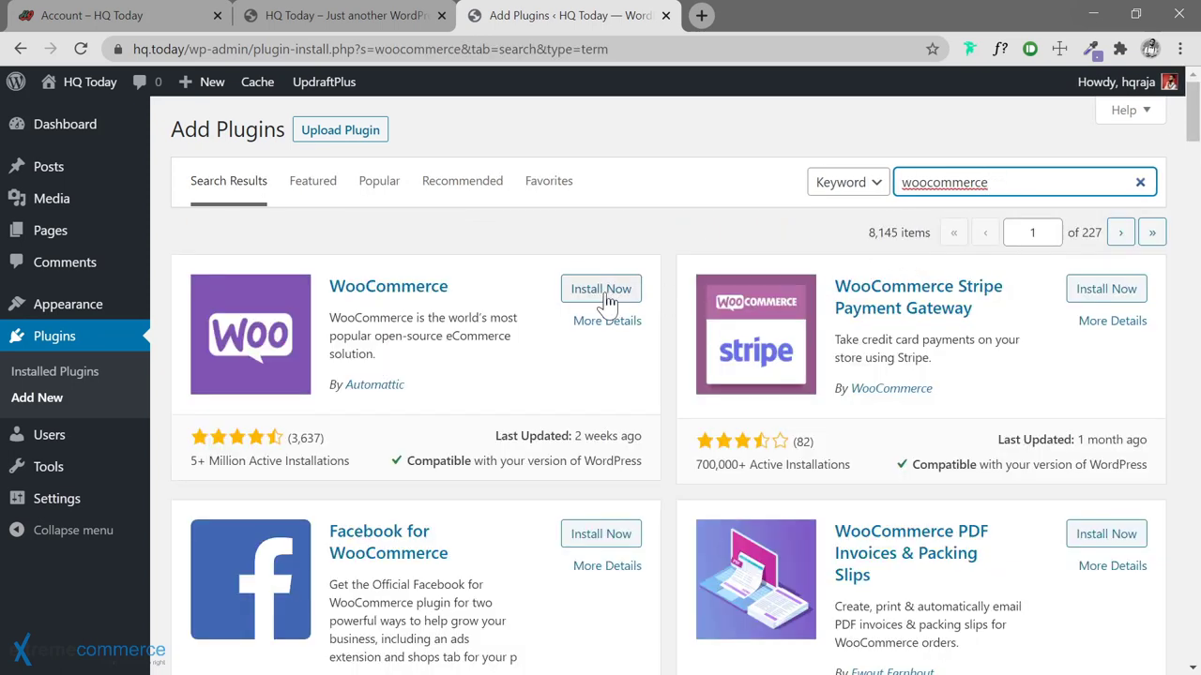
left_click(600, 289)
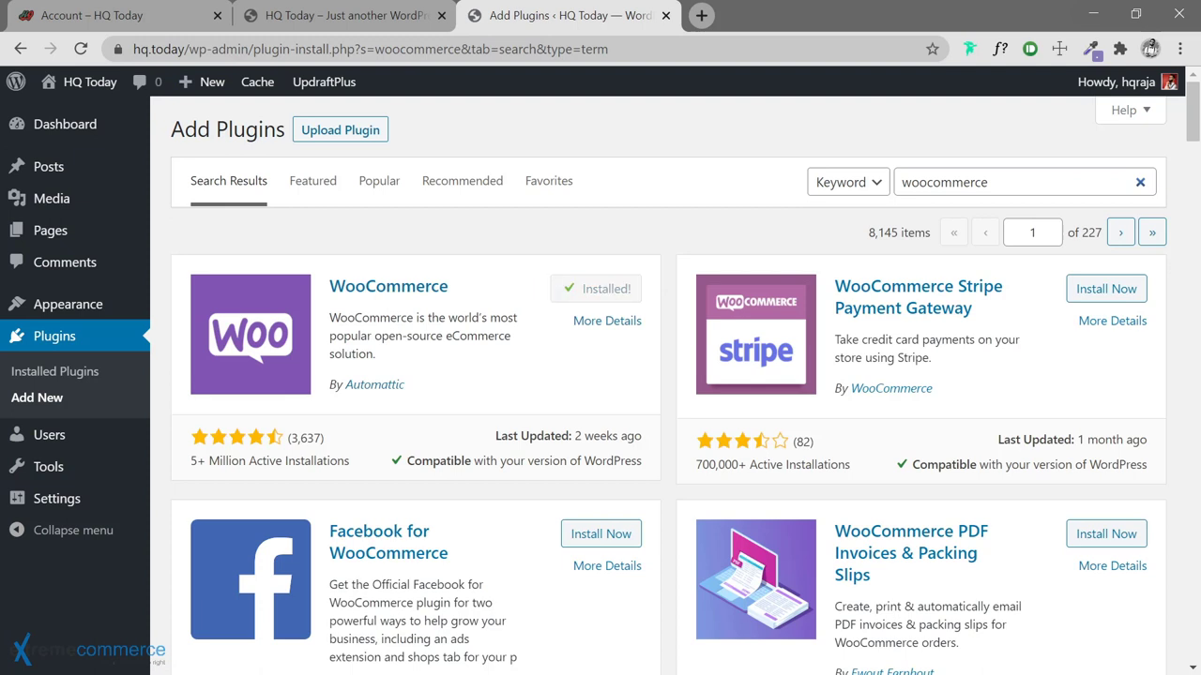
left_click(990, 182)
left_click_drag(990, 182, 848, 184)
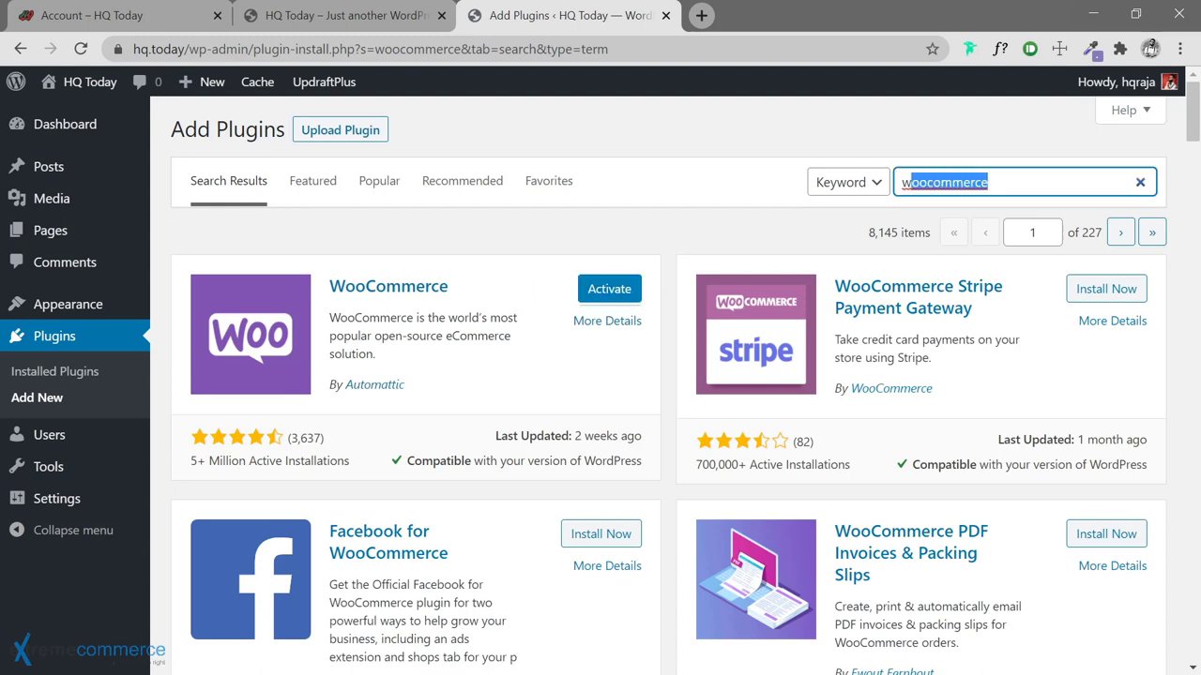
Search for 'Elementor' and install Elementor Website Builder
type("Elementor")
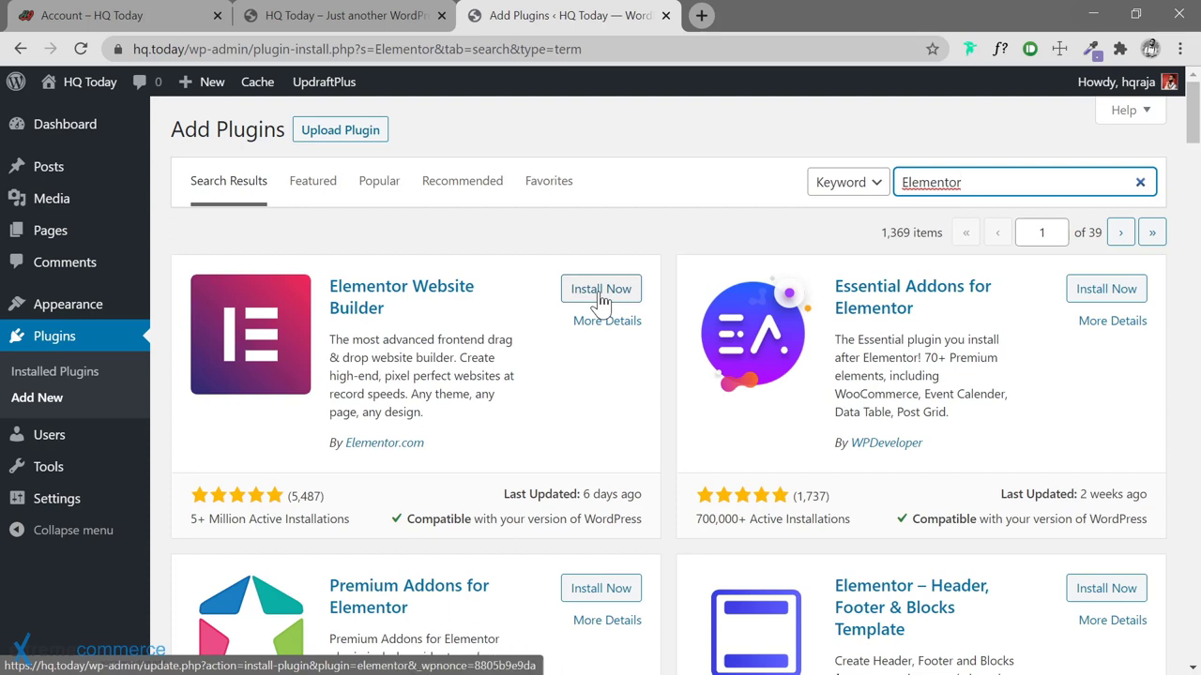
left_click(599, 296)
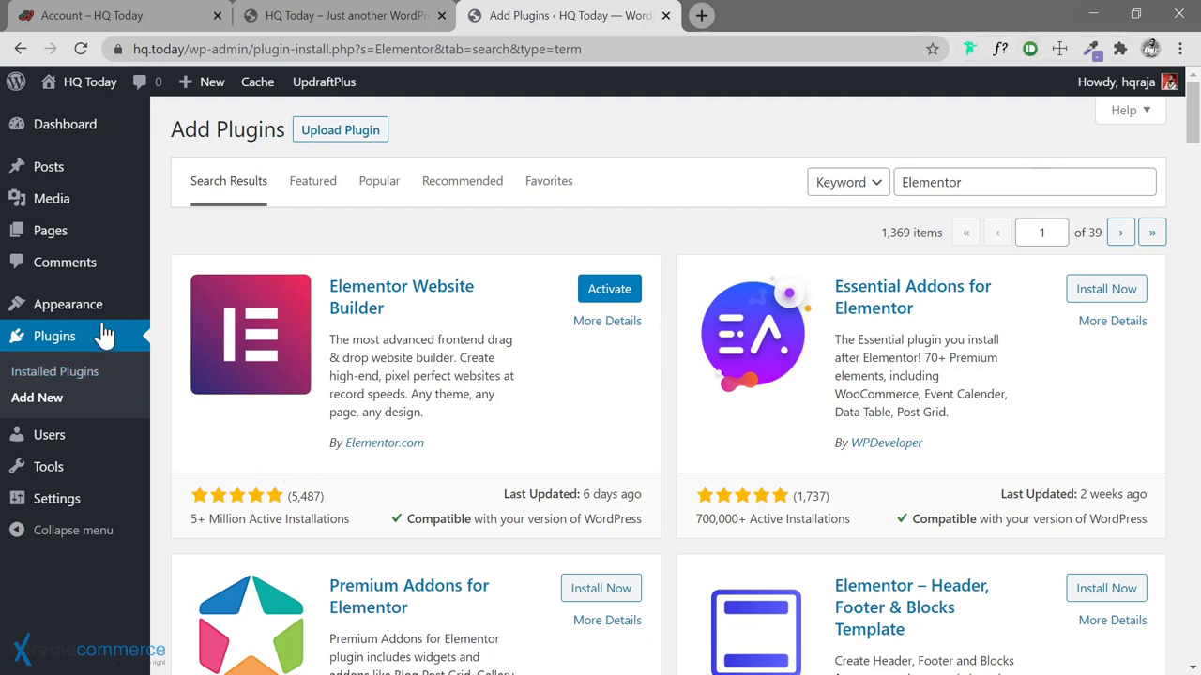
mouse_move(99, 323)
Bulk-activate Admin Columns, Elementor, FakerPress and WooCommerce from the Installed Plugins list
left_click(13, 373)
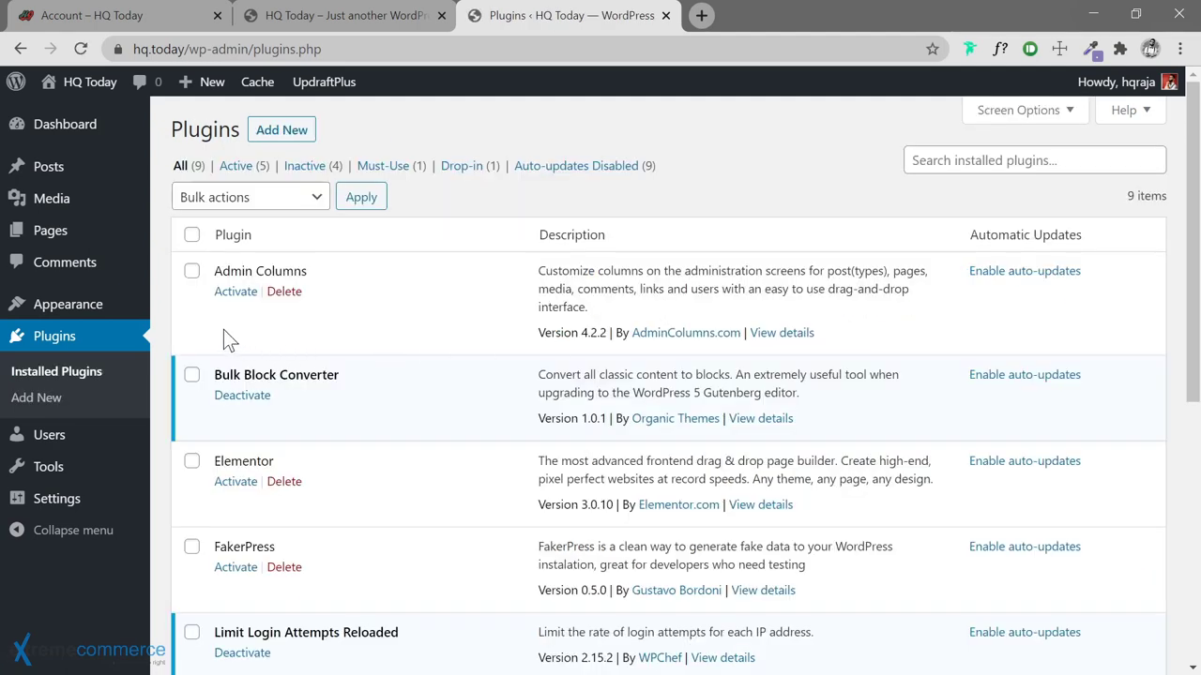
left_click(191, 272)
left_click(192, 462)
left_click(191, 547)
scroll(342, 521, "down", 5)
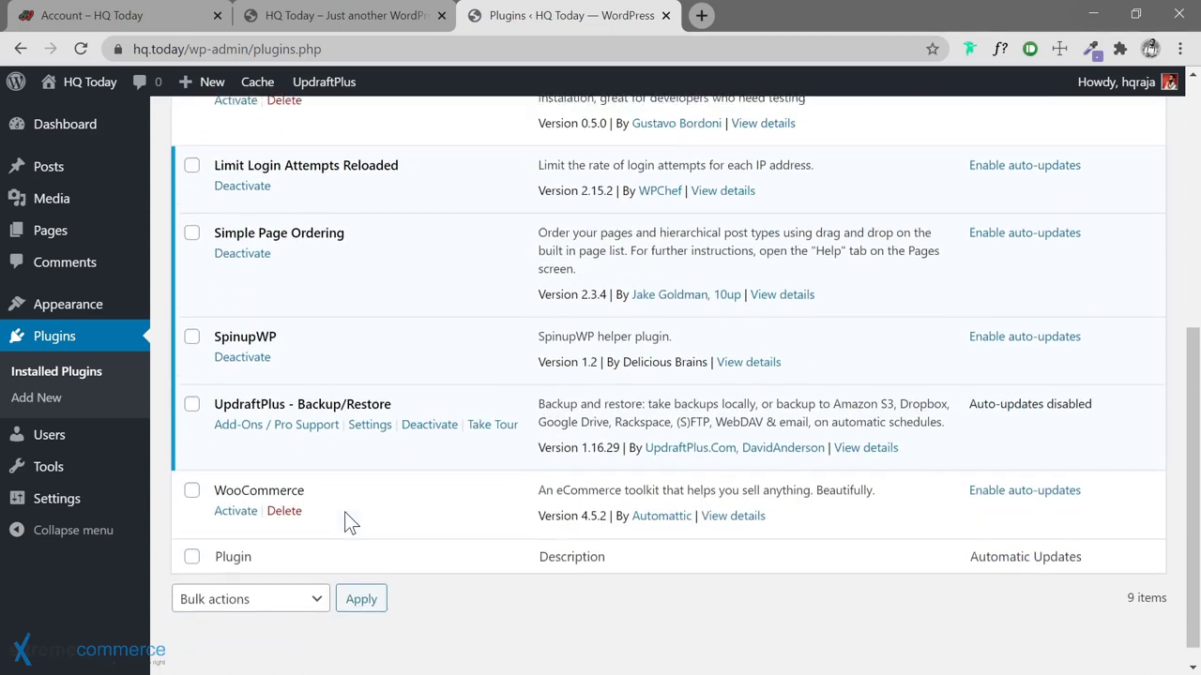
left_click(192, 466)
scroll(441, 328, "up", 5)
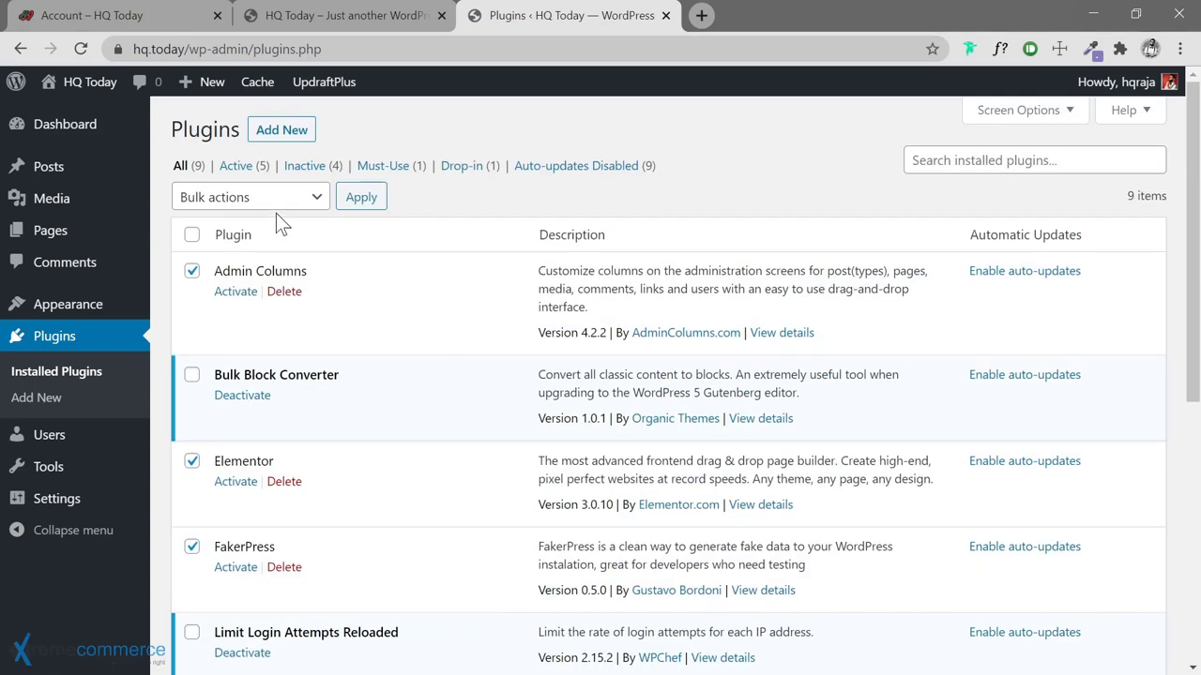
left_click(269, 200)
left_click(257, 240)
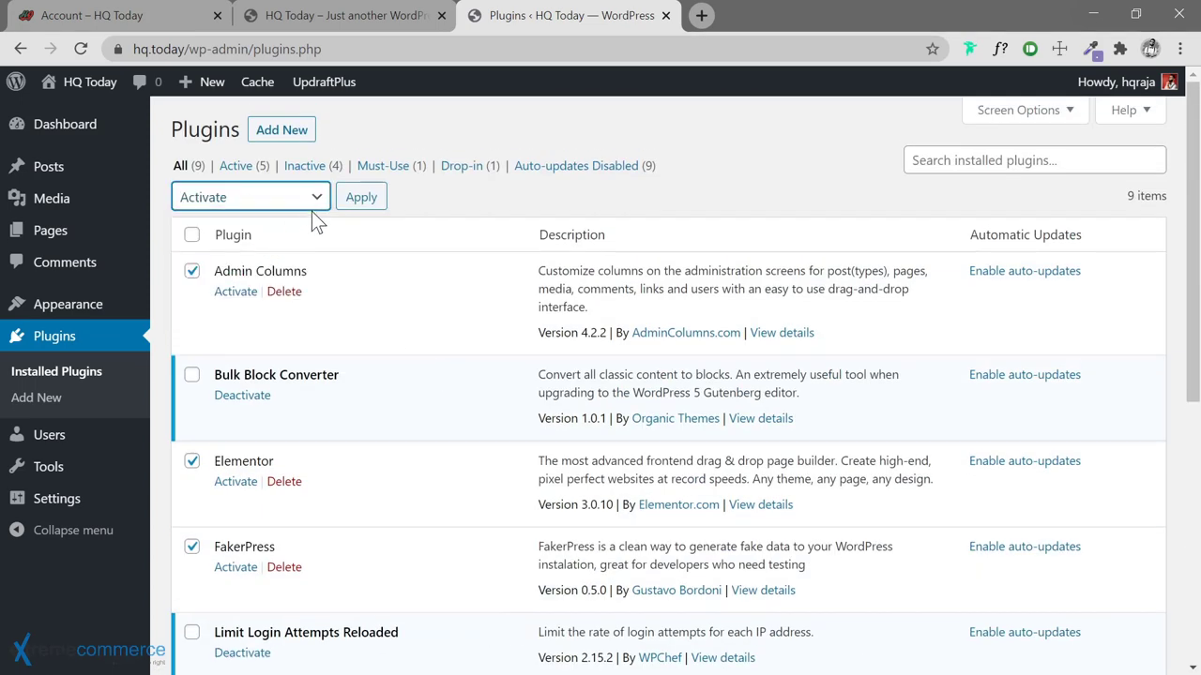
left_click(362, 198)
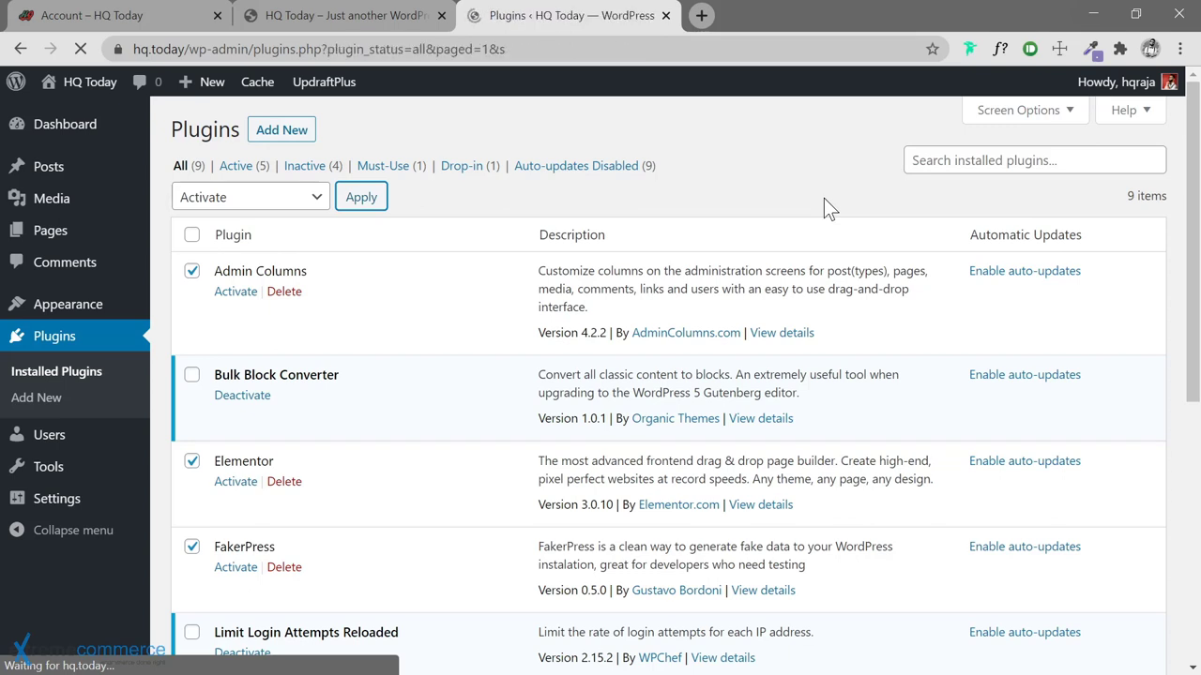
scroll(527, 338, "down", 2)
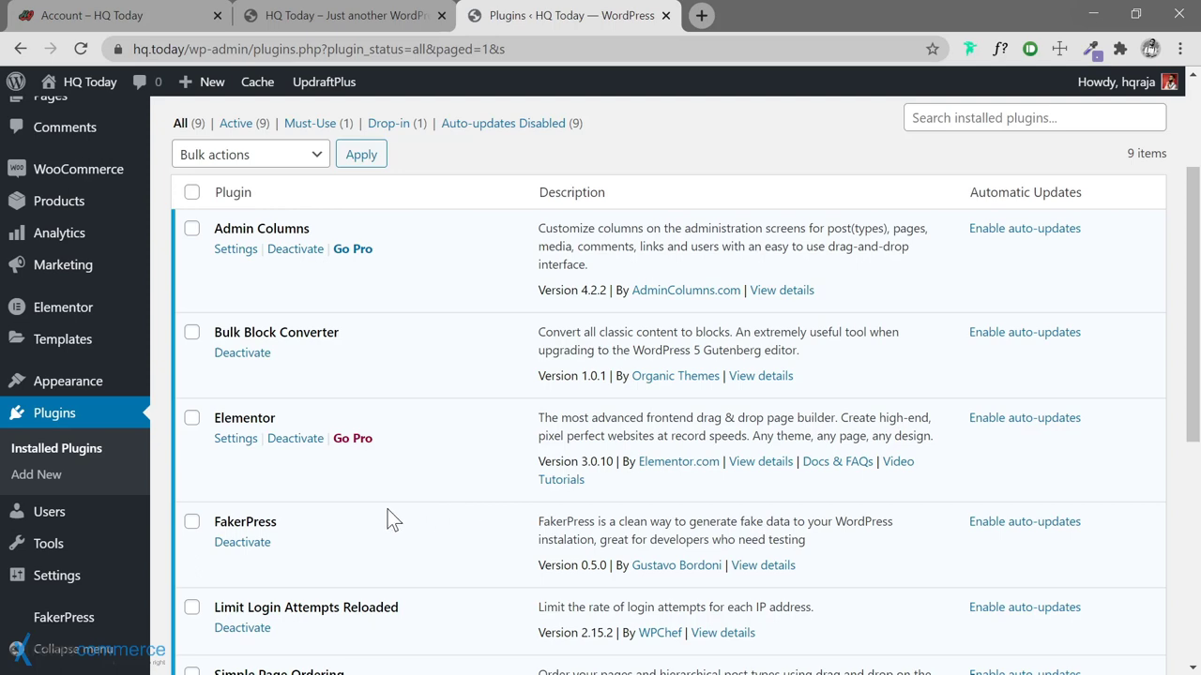
scroll(268, 222, "up", 2)
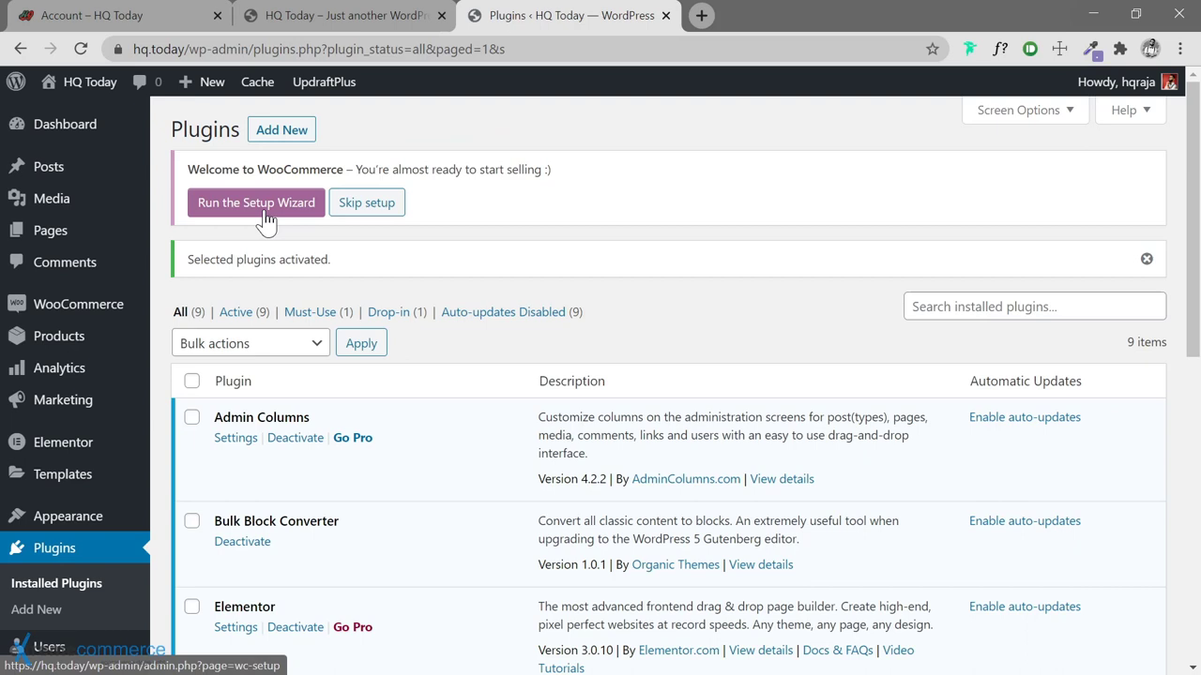
Launch the WooCommerce setup wizard, keeping the entered store address and passing the tracking prompt
left_click(265, 214)
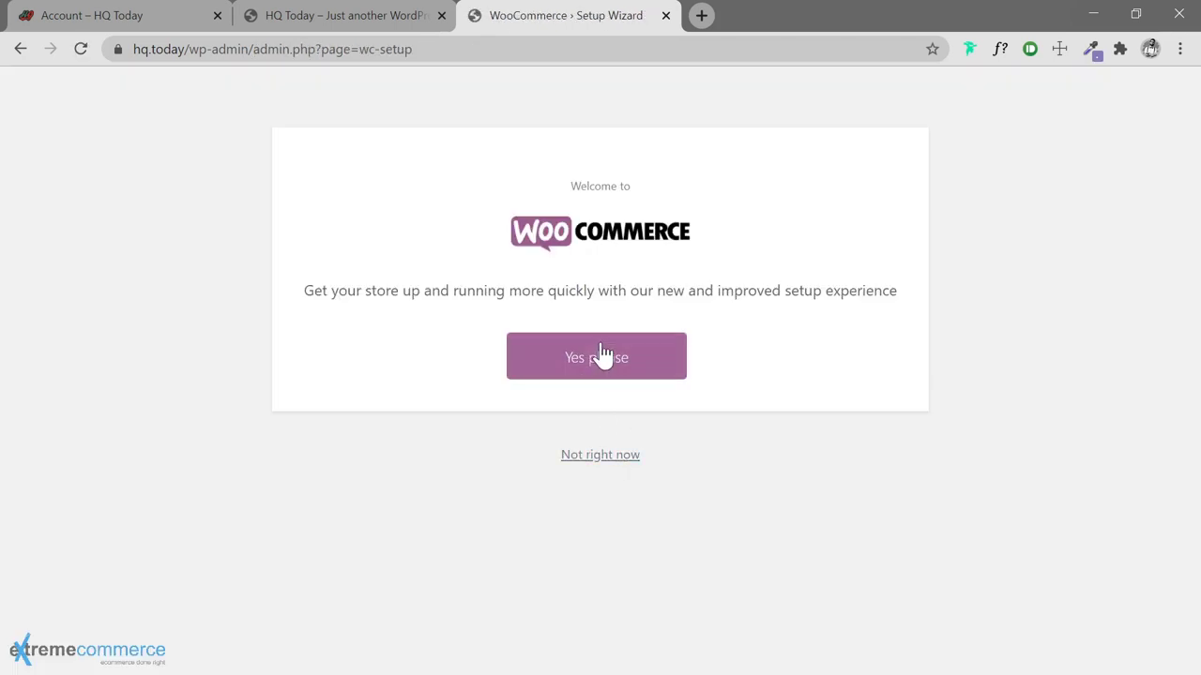
left_click(614, 358)
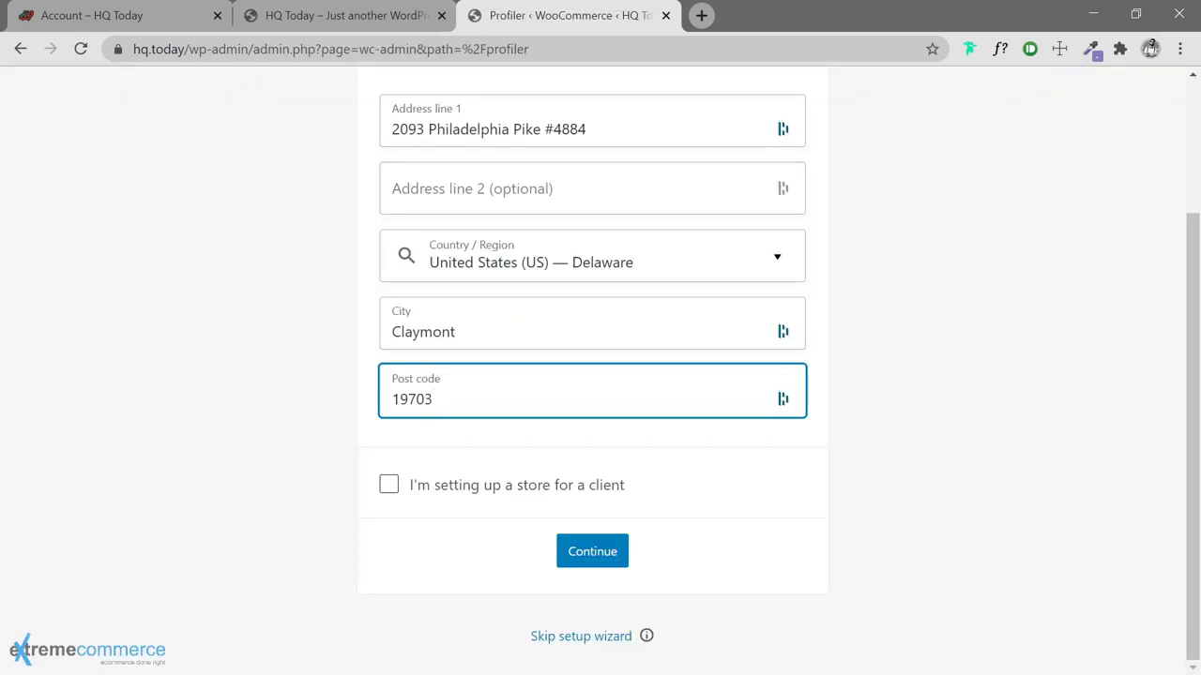
left_click(587, 559)
left_click(802, 433)
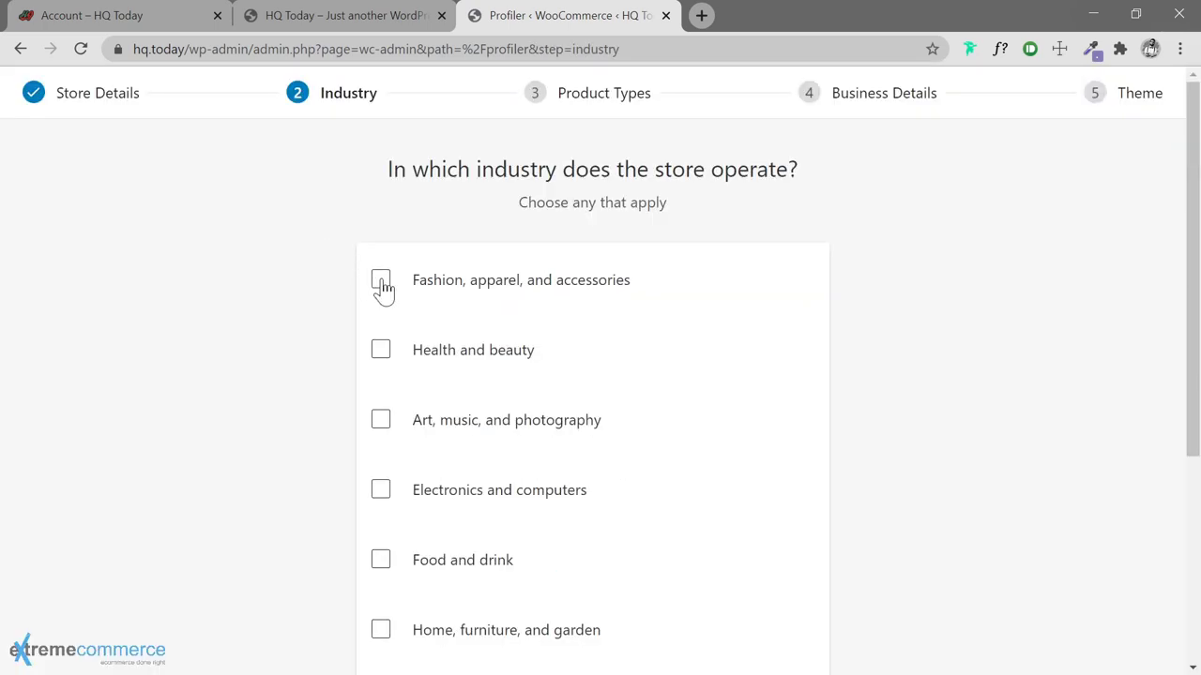
Choose Fashion, apparel, and accessories as the store industry
left_click(381, 285)
scroll(318, 338, "down", 3)
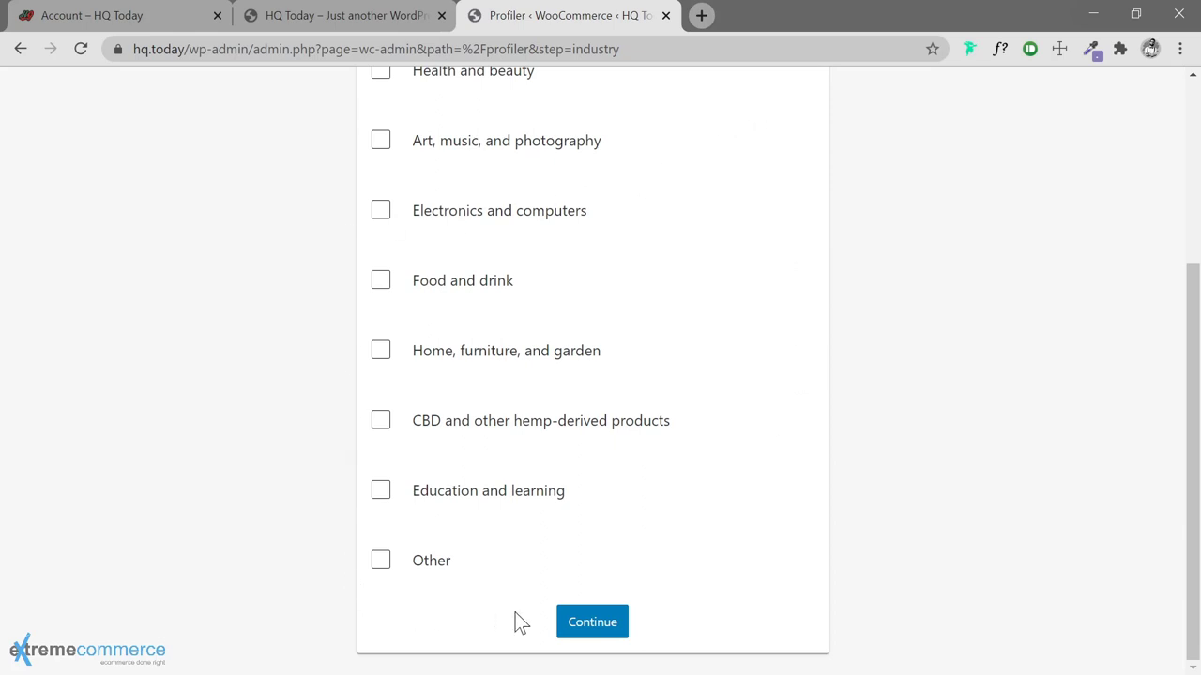
left_click(593, 626)
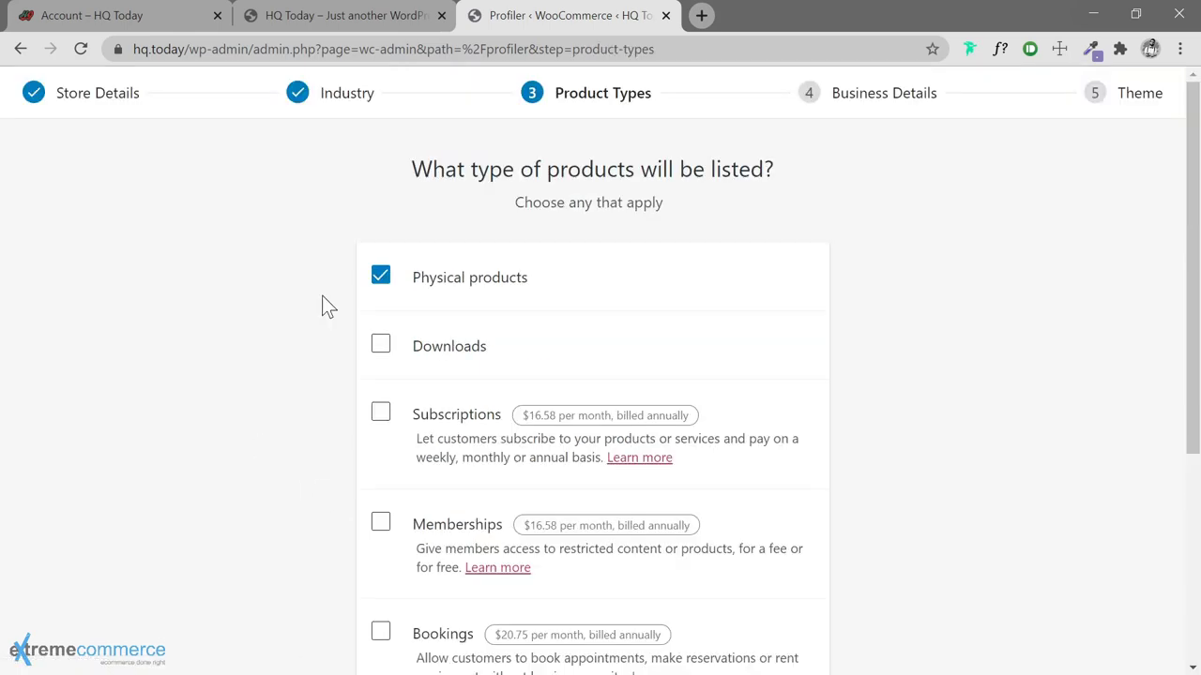
Confirm physical products as the store's product type
scroll(337, 282, "down", 1)
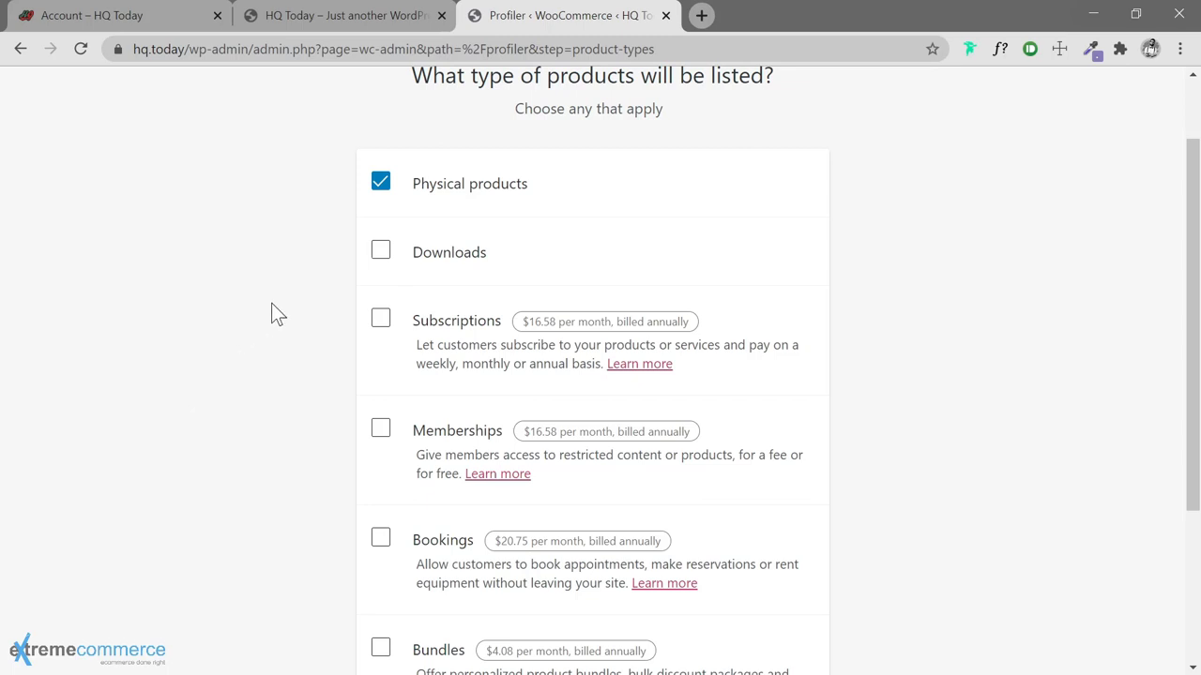
scroll(275, 313, "down", 3)
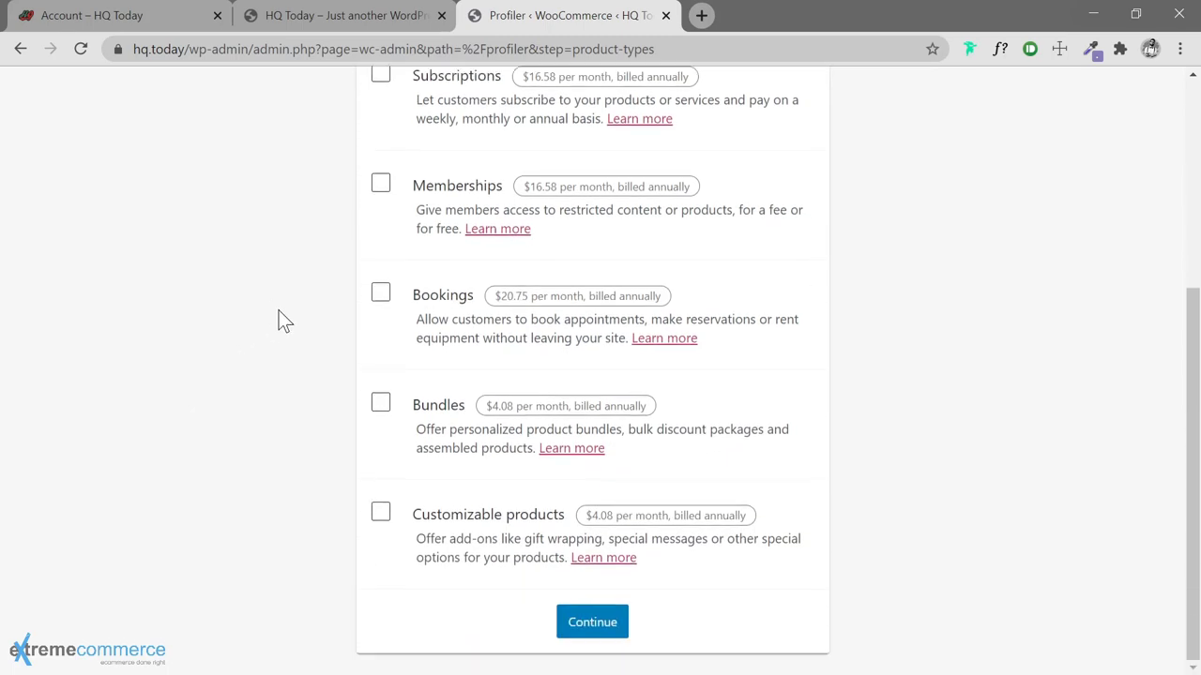
left_click(595, 629)
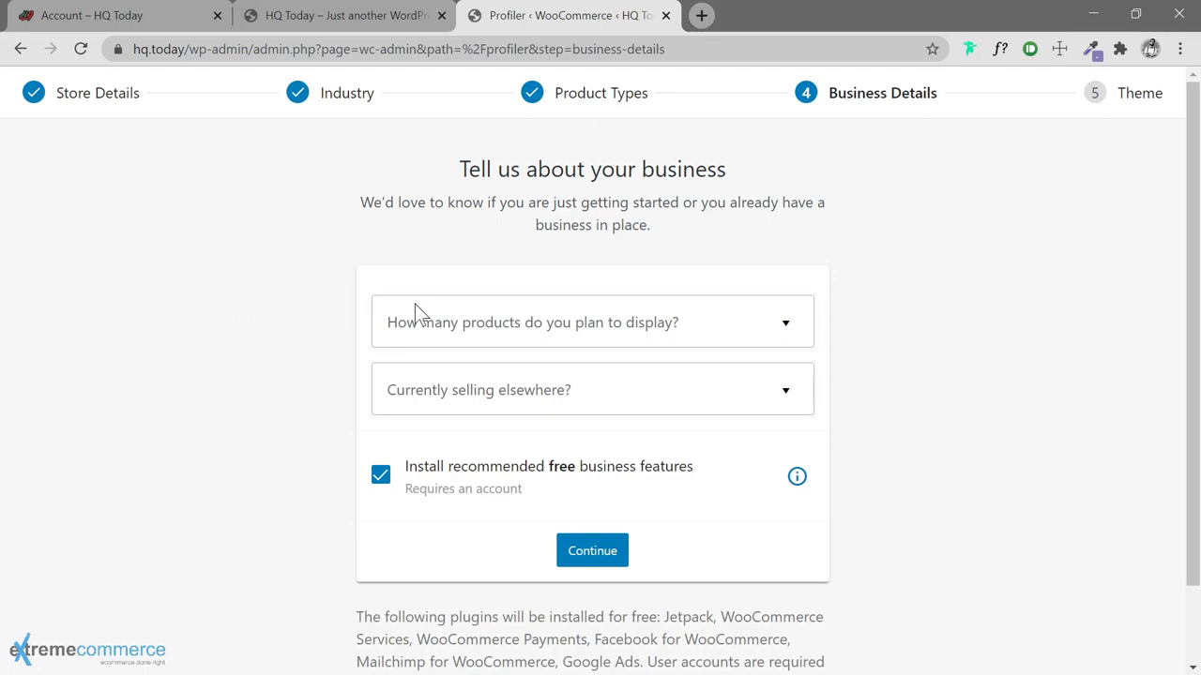
Set 101 - 1,000 products, not selling elsewhere, and untick recommended free business features
left_click(741, 324)
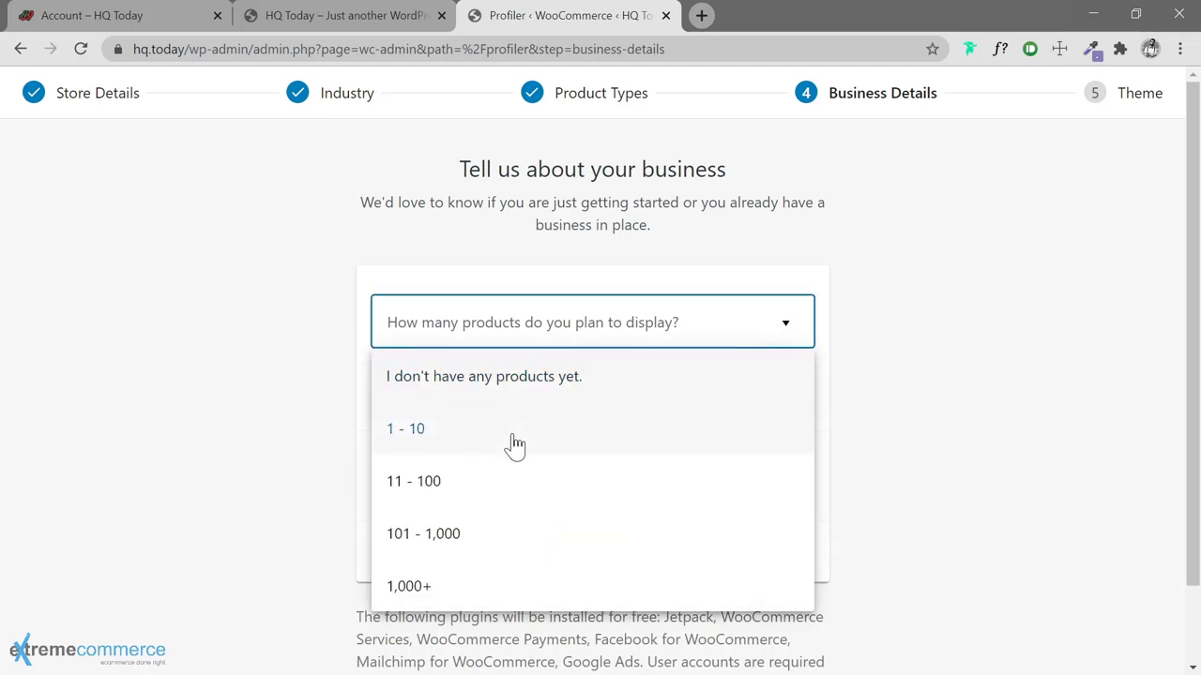
left_click(481, 543)
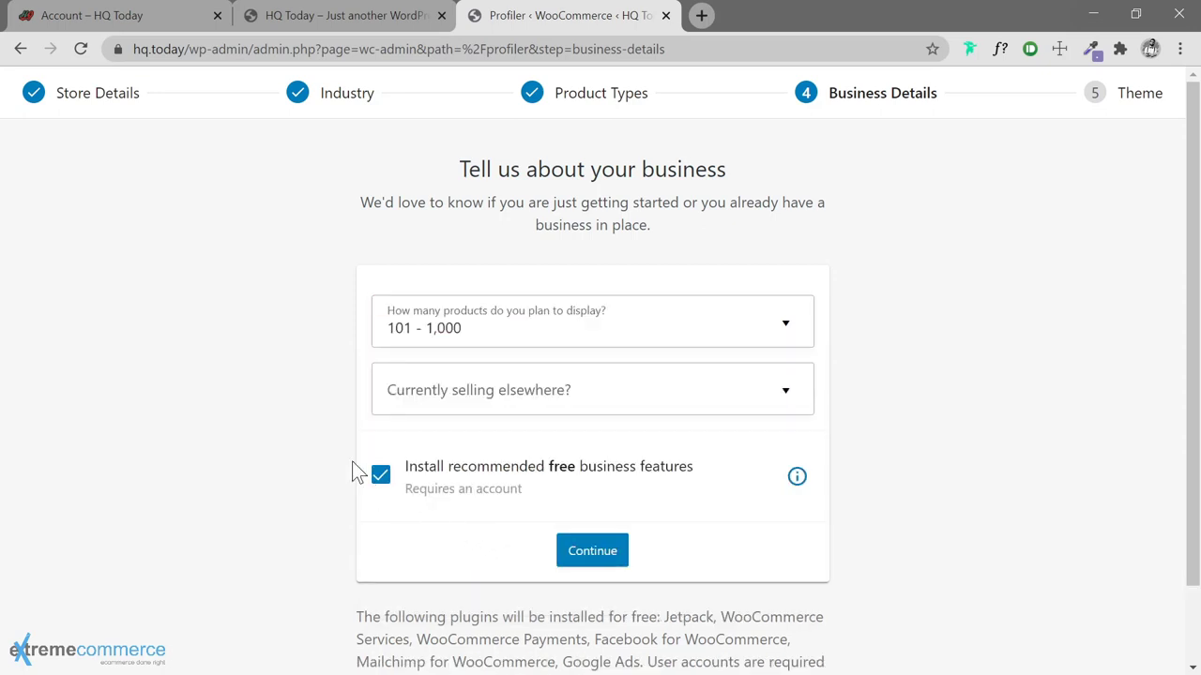
scroll(336, 407, "down", 1)
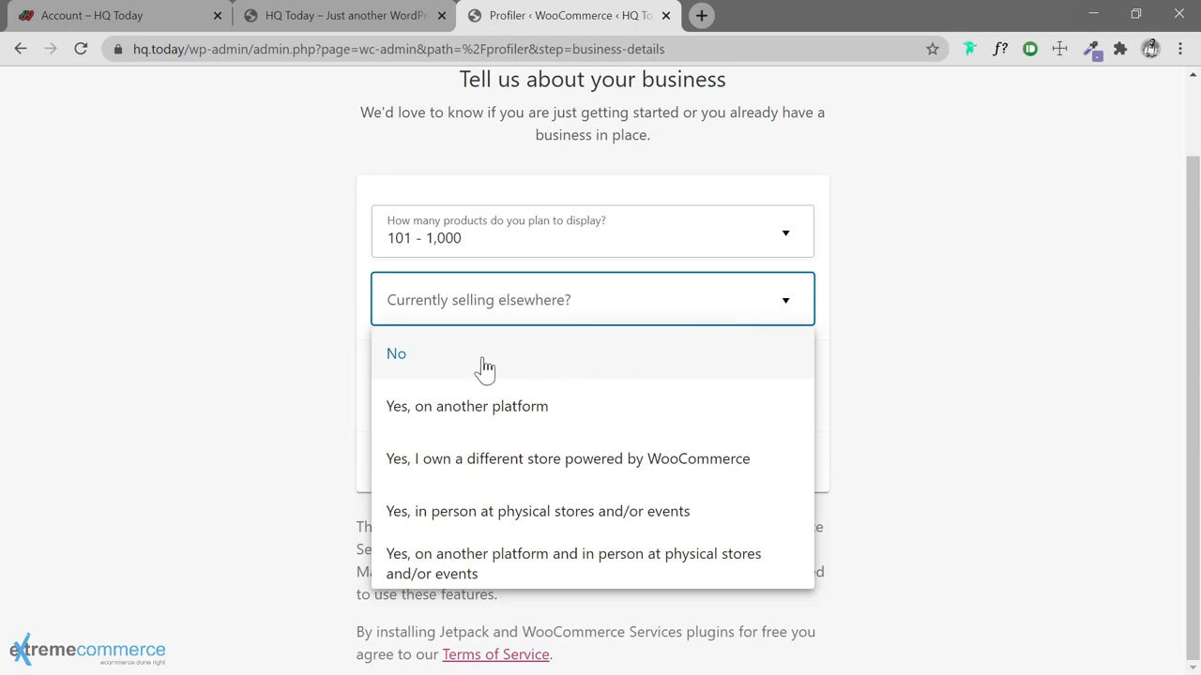
left_click(467, 362)
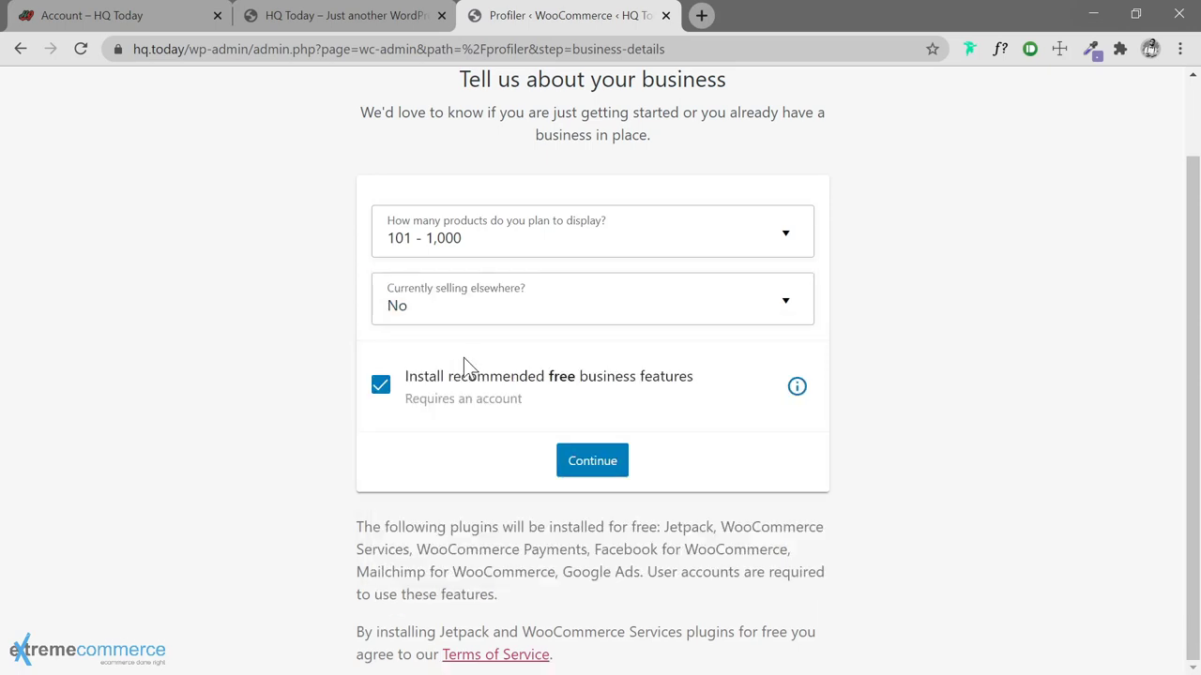
left_click(381, 390)
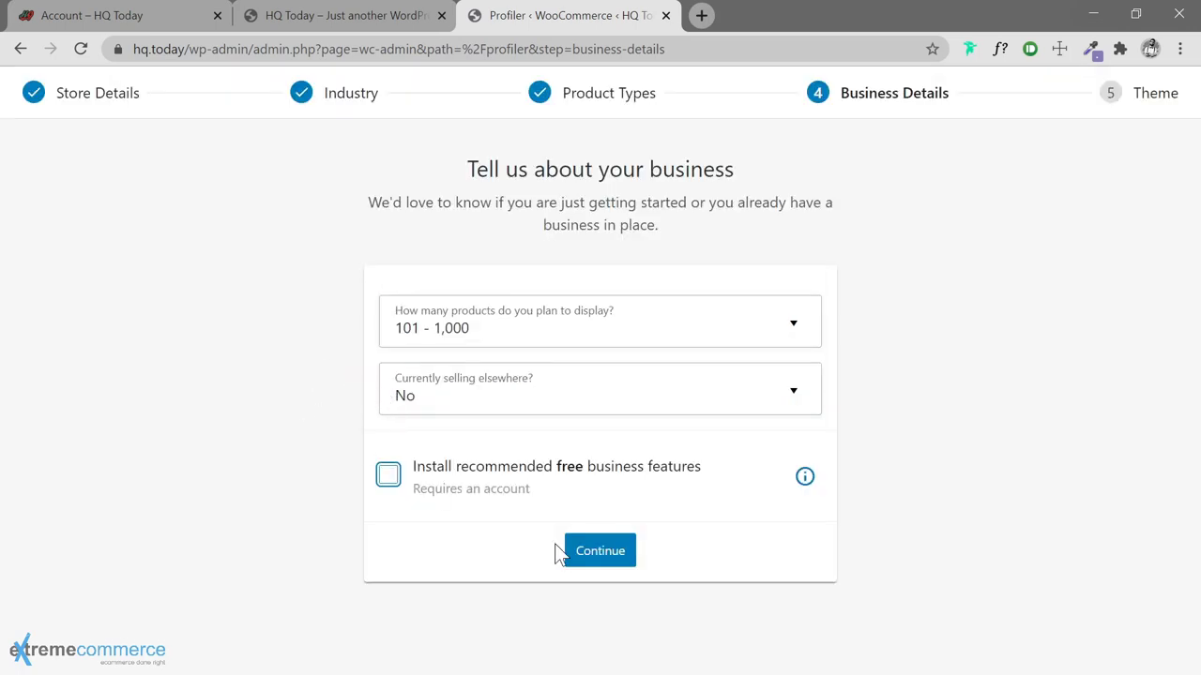
left_click(577, 554)
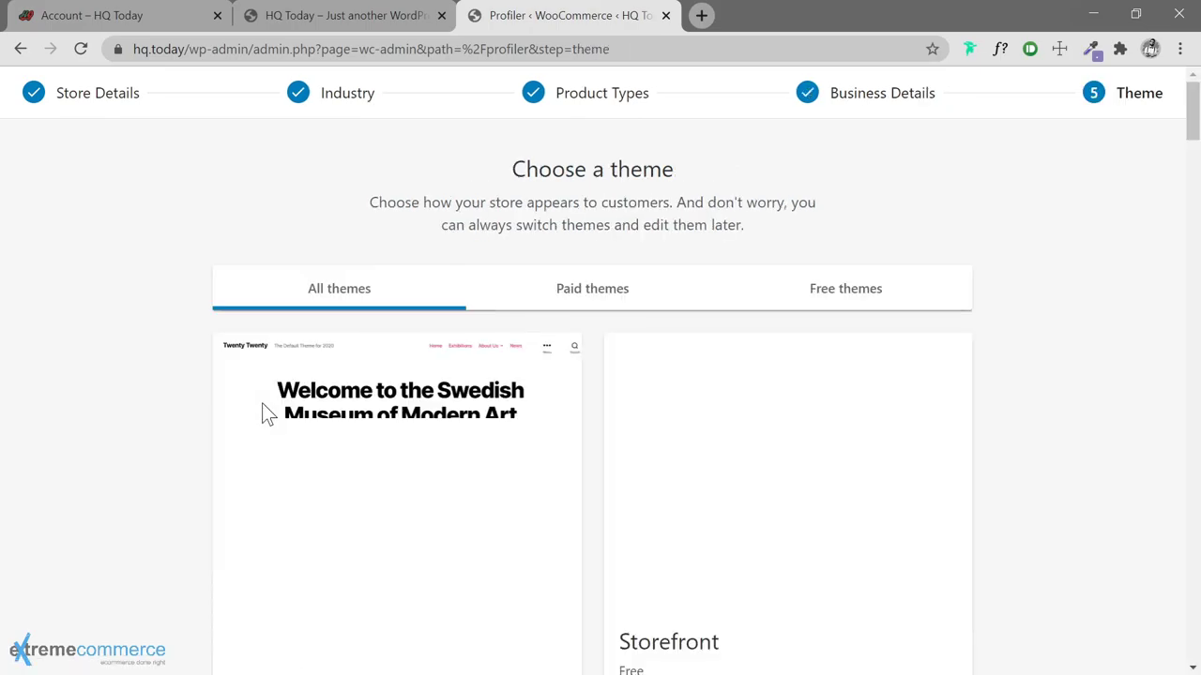
Skip the theme step and decline the Jetpack and WooCommerce Services offer
scroll(207, 434, "down", 2)
scroll(218, 412, "down", 20)
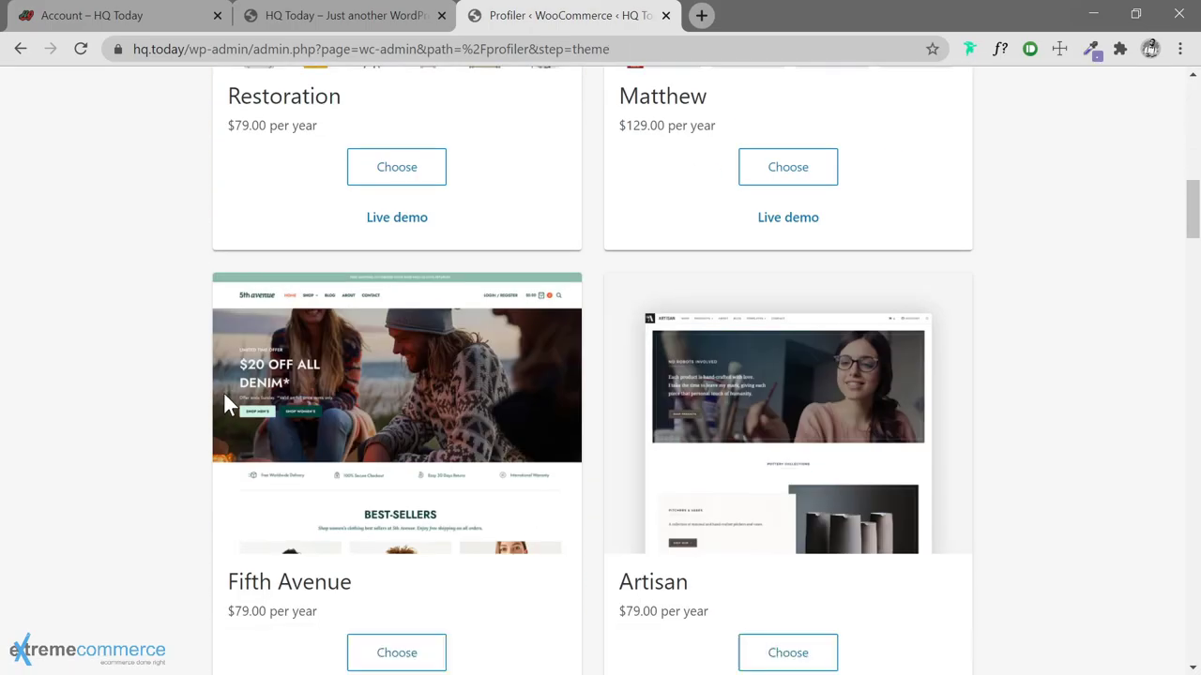
scroll(225, 394, "up", 20)
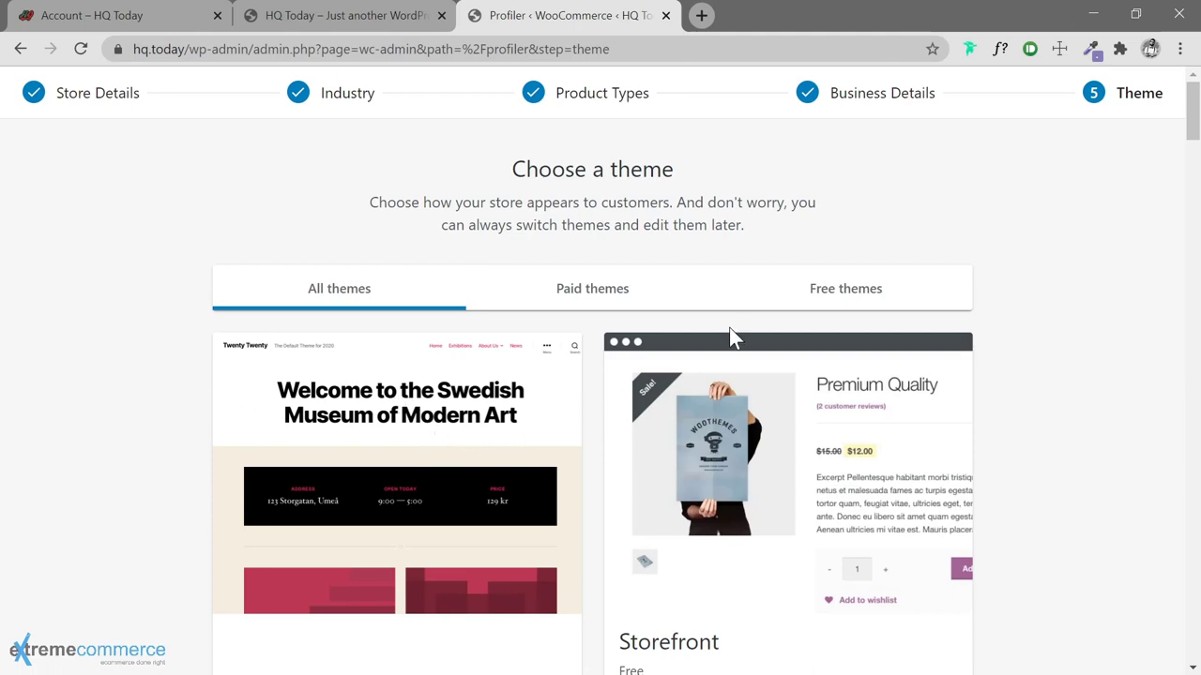
left_click_drag(1191, 111, 1191, 634)
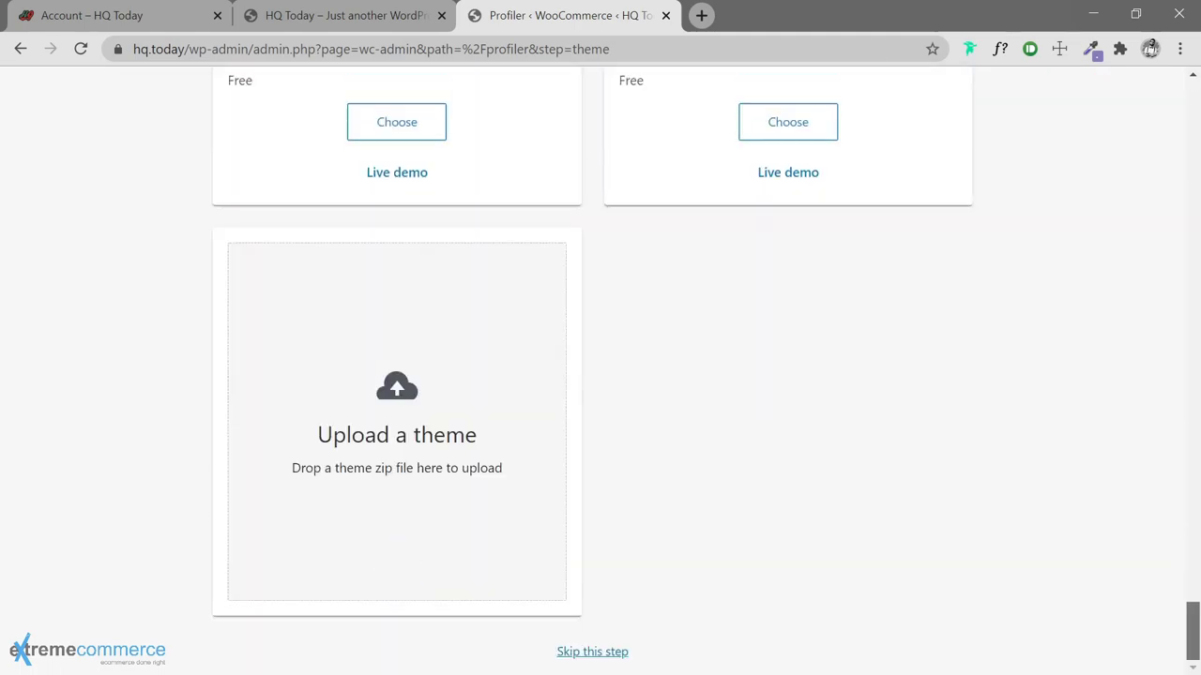
scroll(1088, 488, "up", 6)
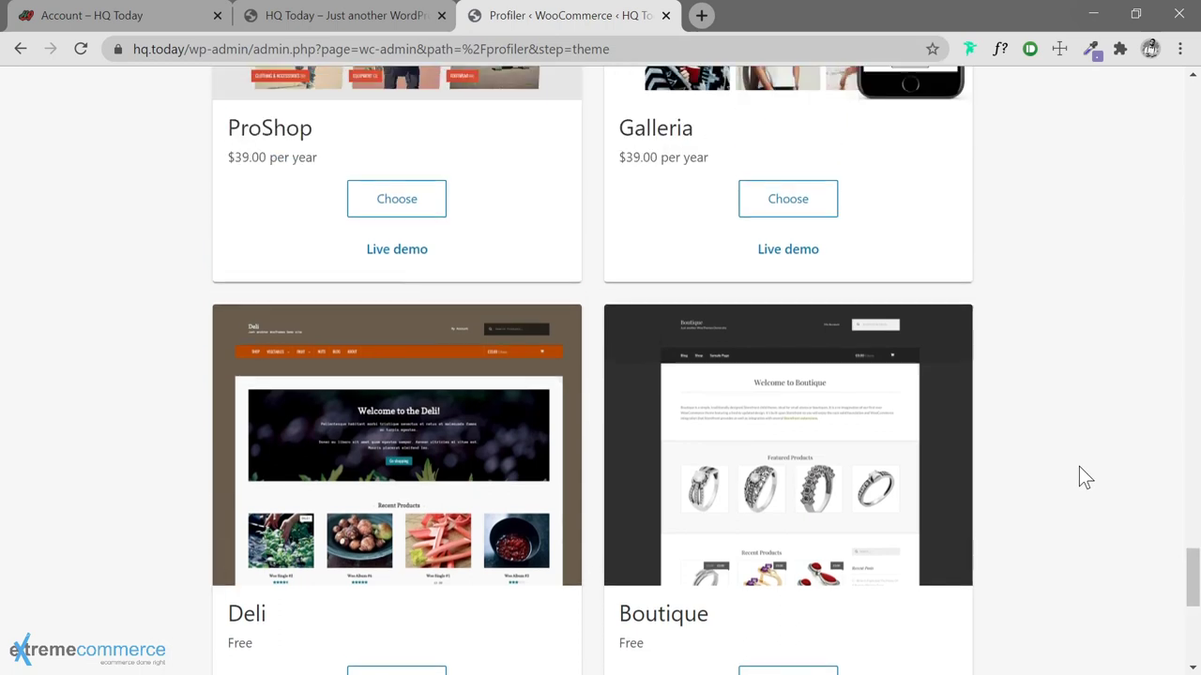
scroll(1079, 467, "down", 6)
left_click(605, 652)
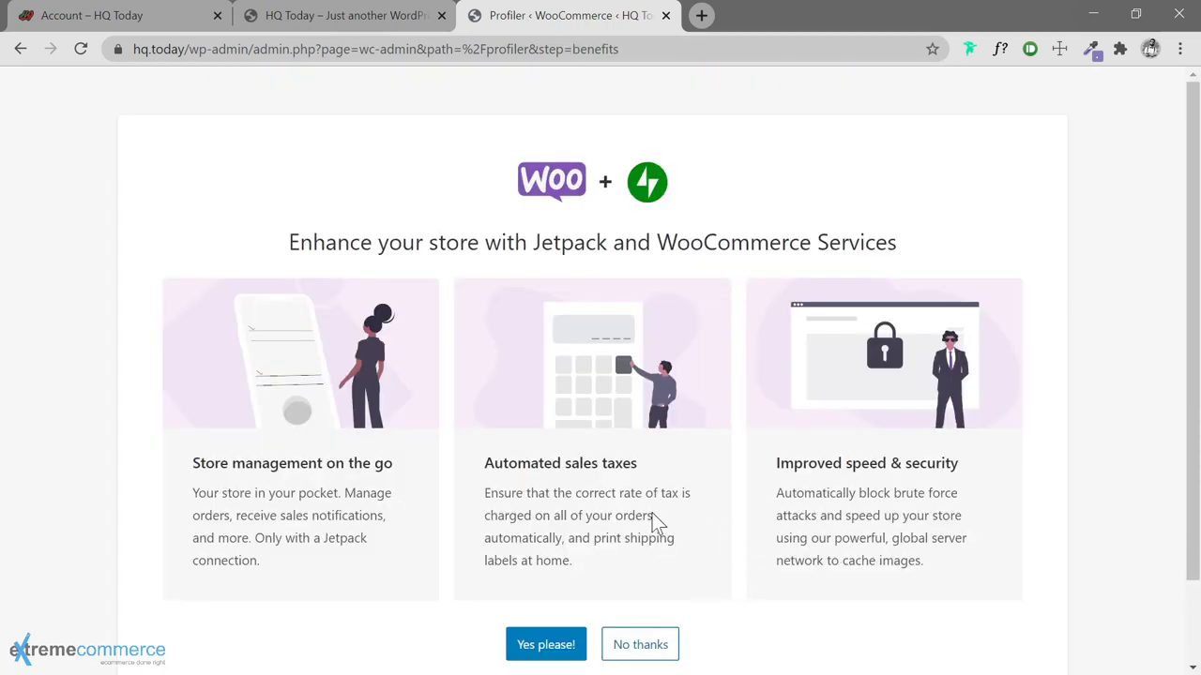
scroll(654, 516, "down", 1)
left_click(636, 551)
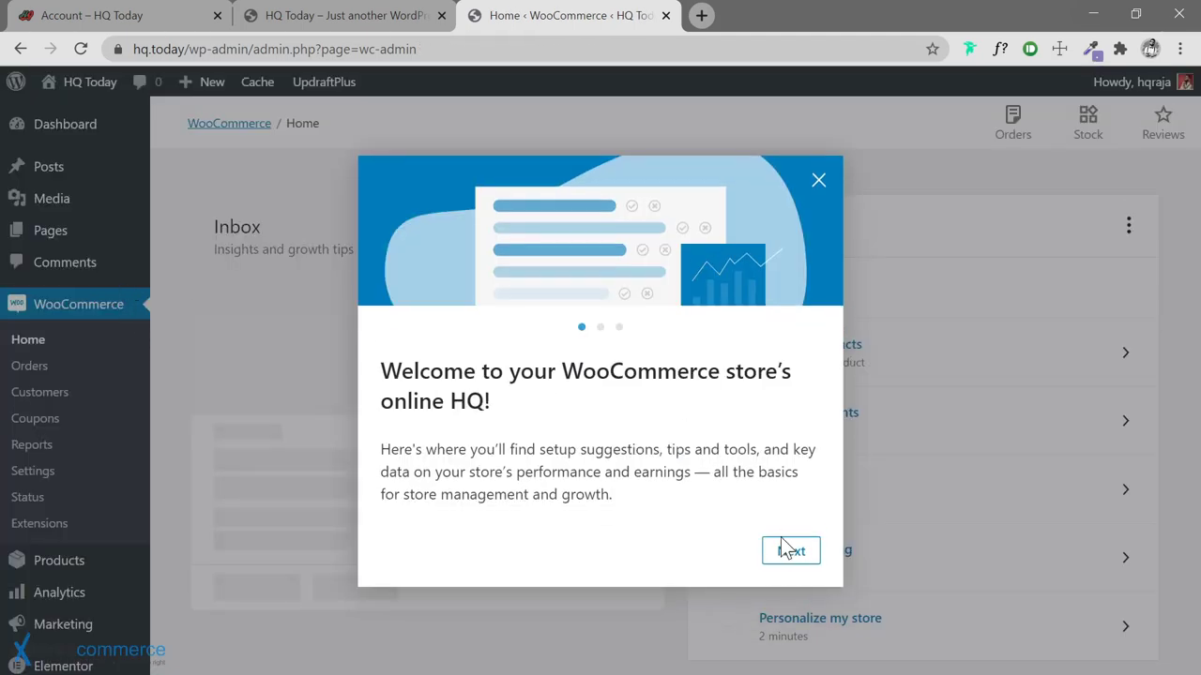
Close the WooCommerce welcome message and reload WooCommerce Home showing Inbox and Finish setup
left_click(183, 232)
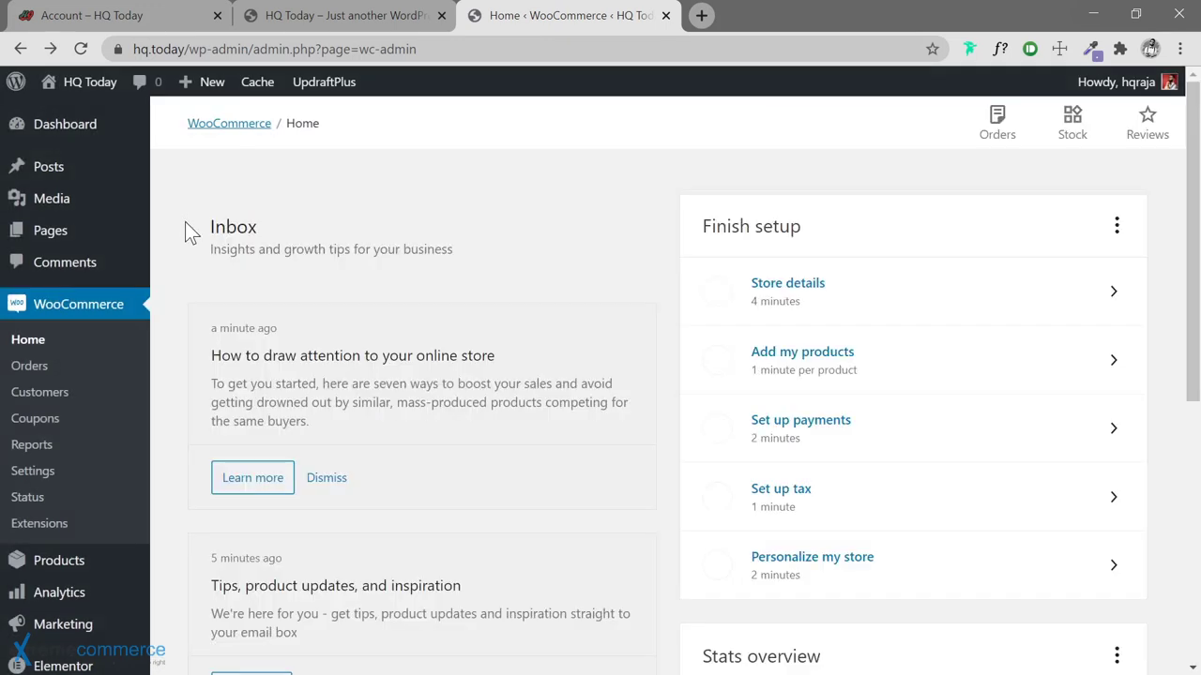
scroll(185, 221, "down", 5)
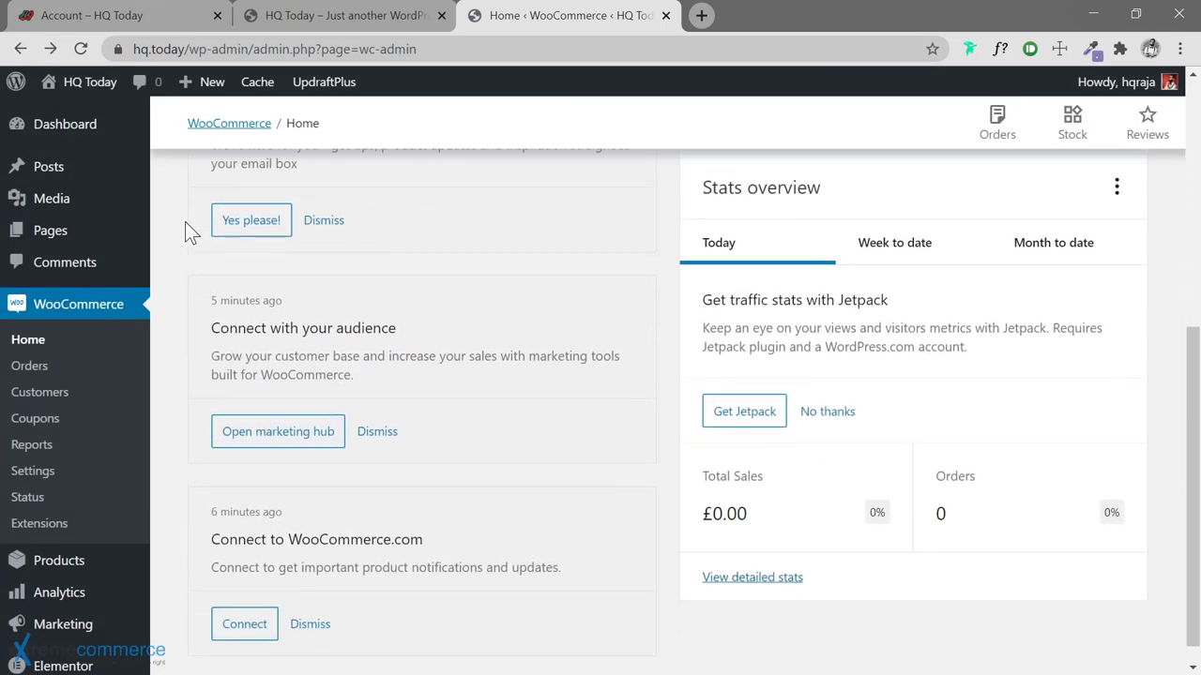
mouse_move(81, 625)
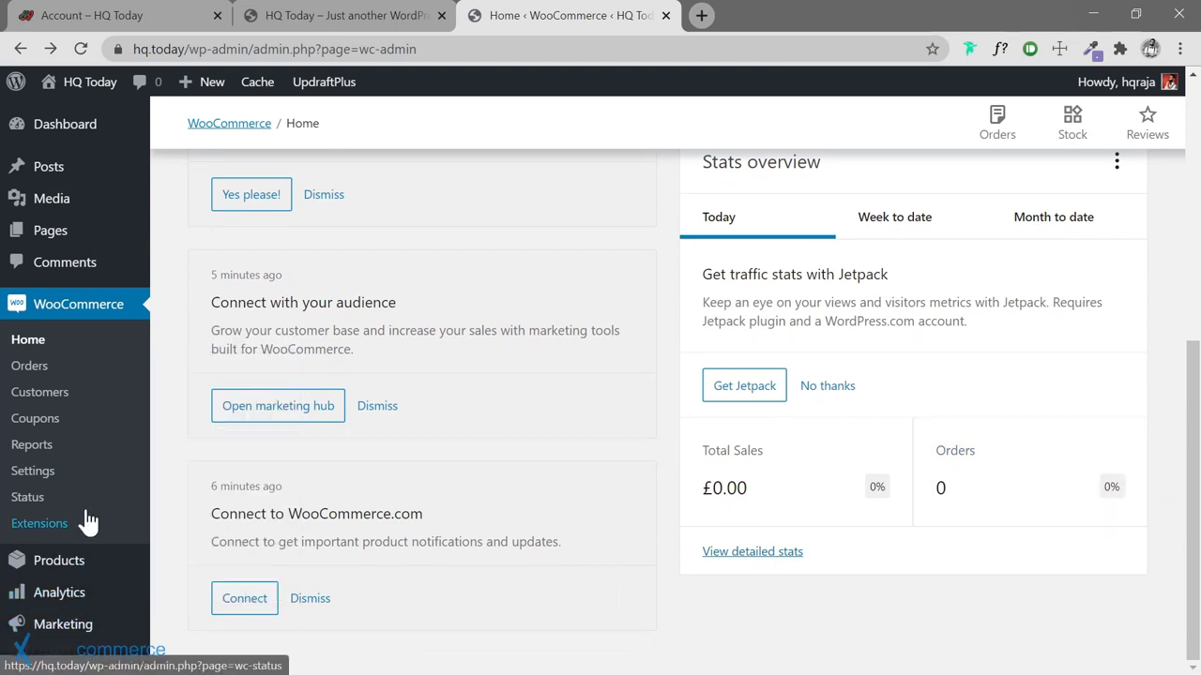
scroll(40, 550, "up", 5)
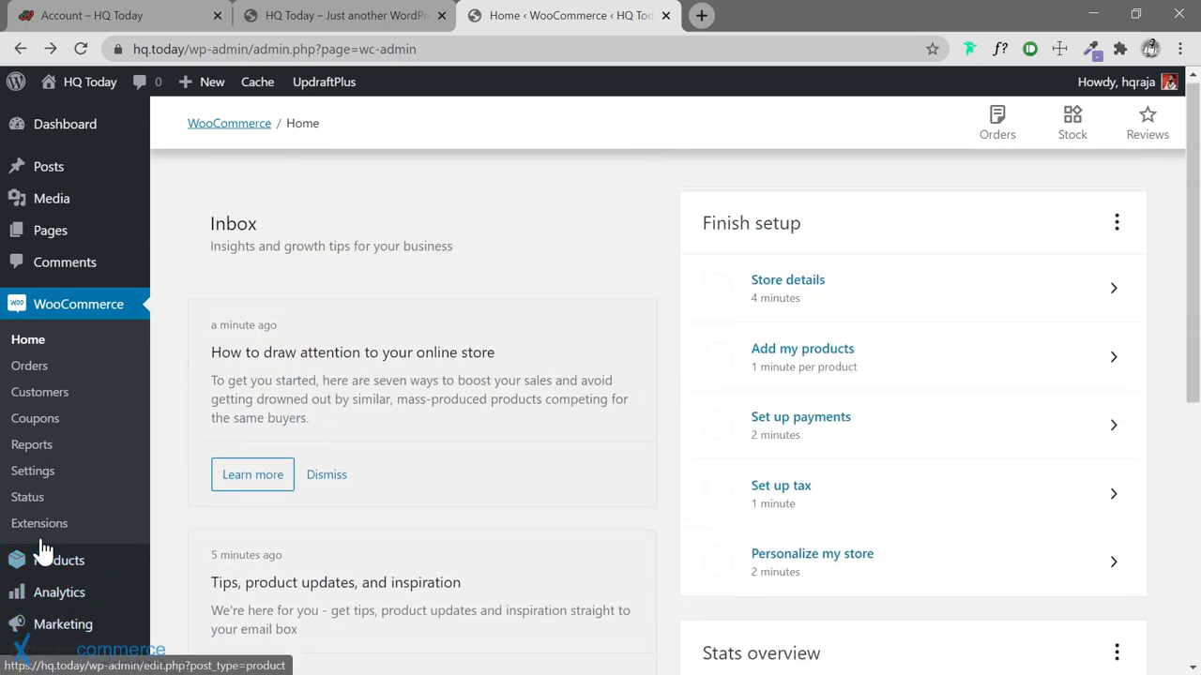
scroll(1171, 231, "down", 4)
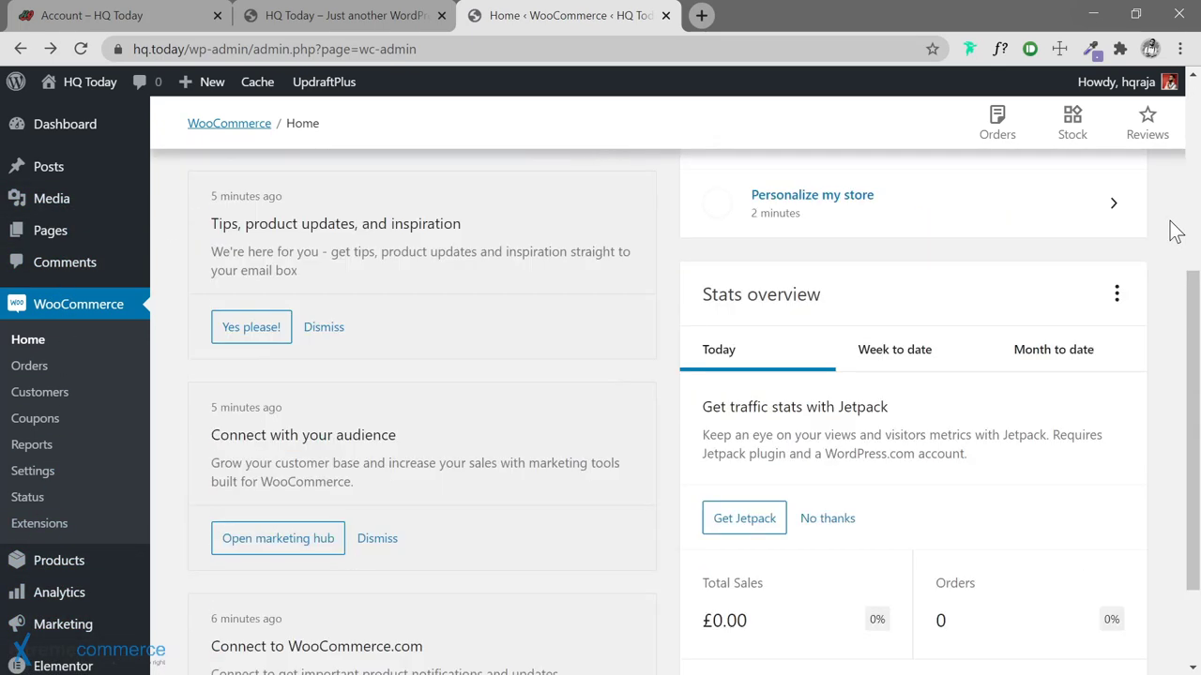
scroll(289, 242, "up", 4)
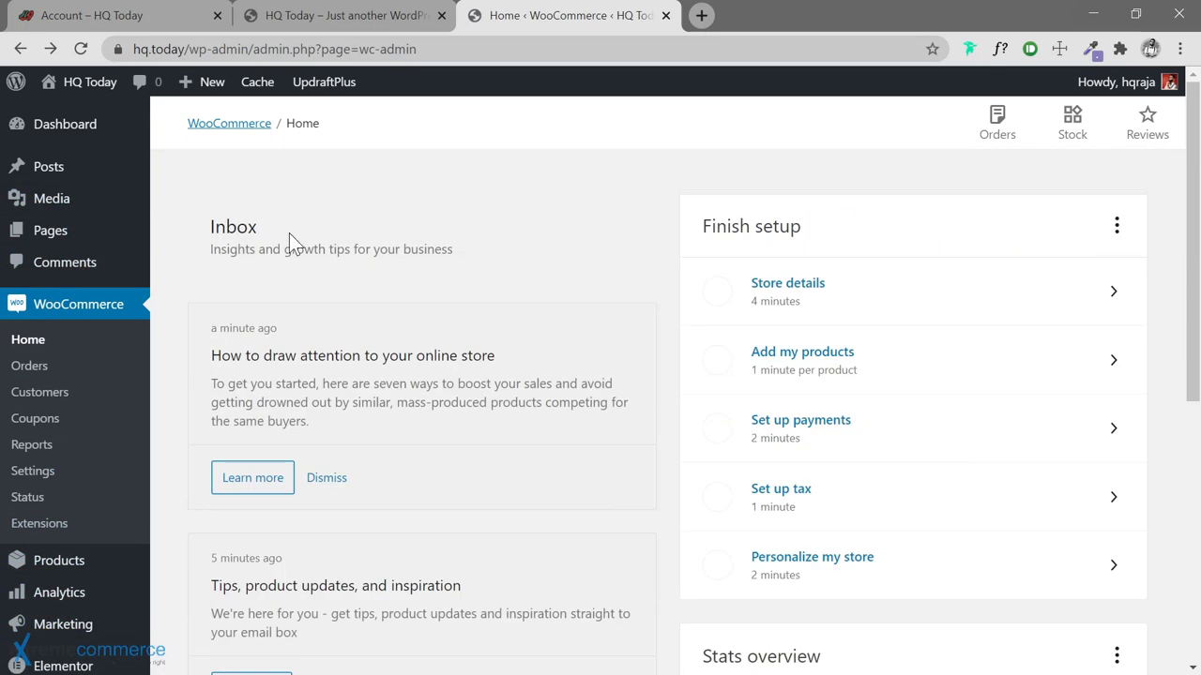
left_click(29, 342)
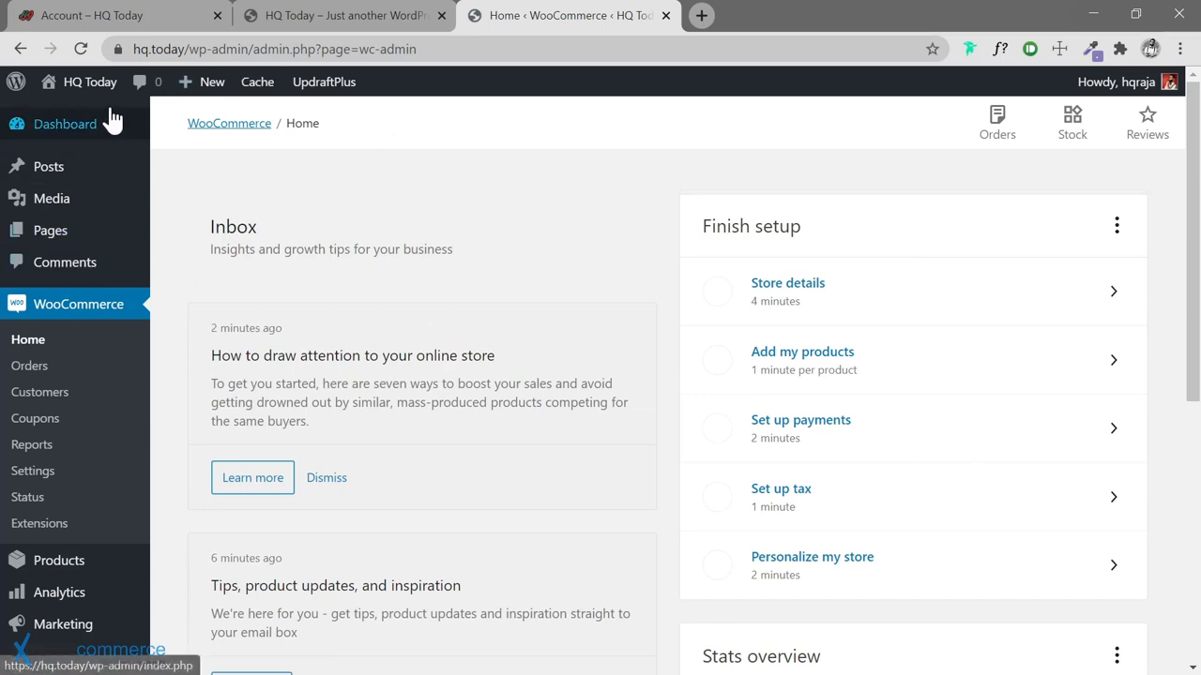
In General Settings, replace the tagline with 'The Hipster's Quintessential Daily'
mouse_move(128, 136)
left_click(178, 129)
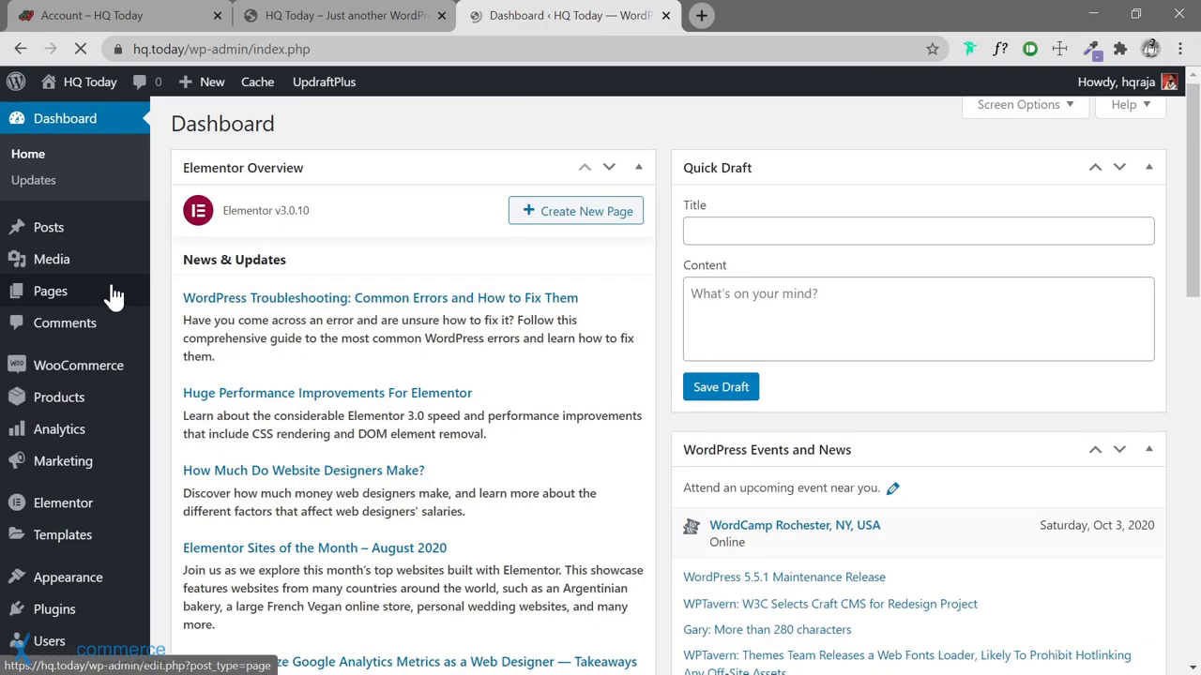
scroll(112, 286, "down", 15)
scroll(112, 297, "up", 10)
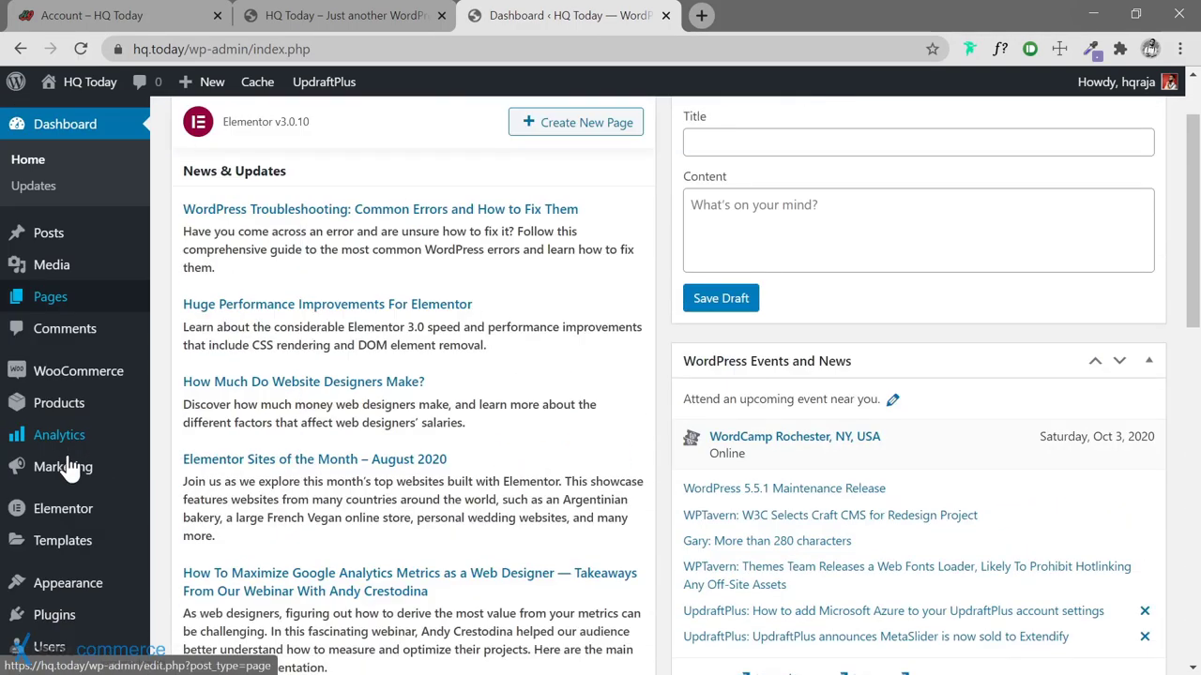
scroll(59, 611, "down", 2)
mouse_move(58, 580)
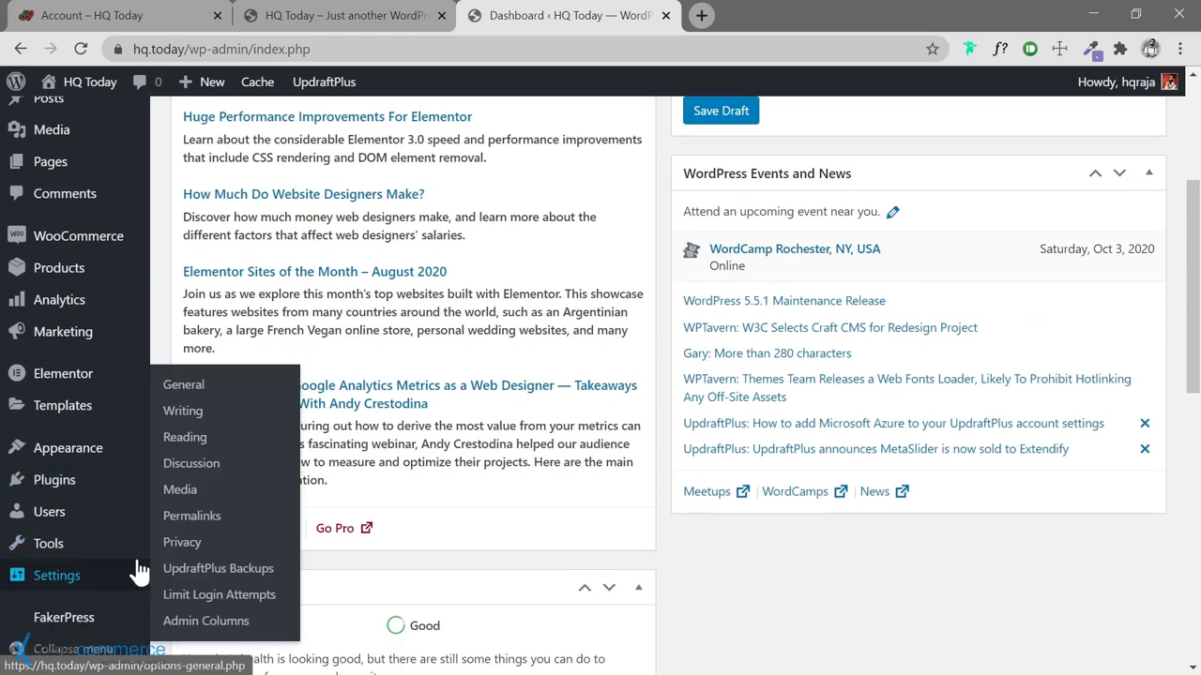
left_click(181, 386)
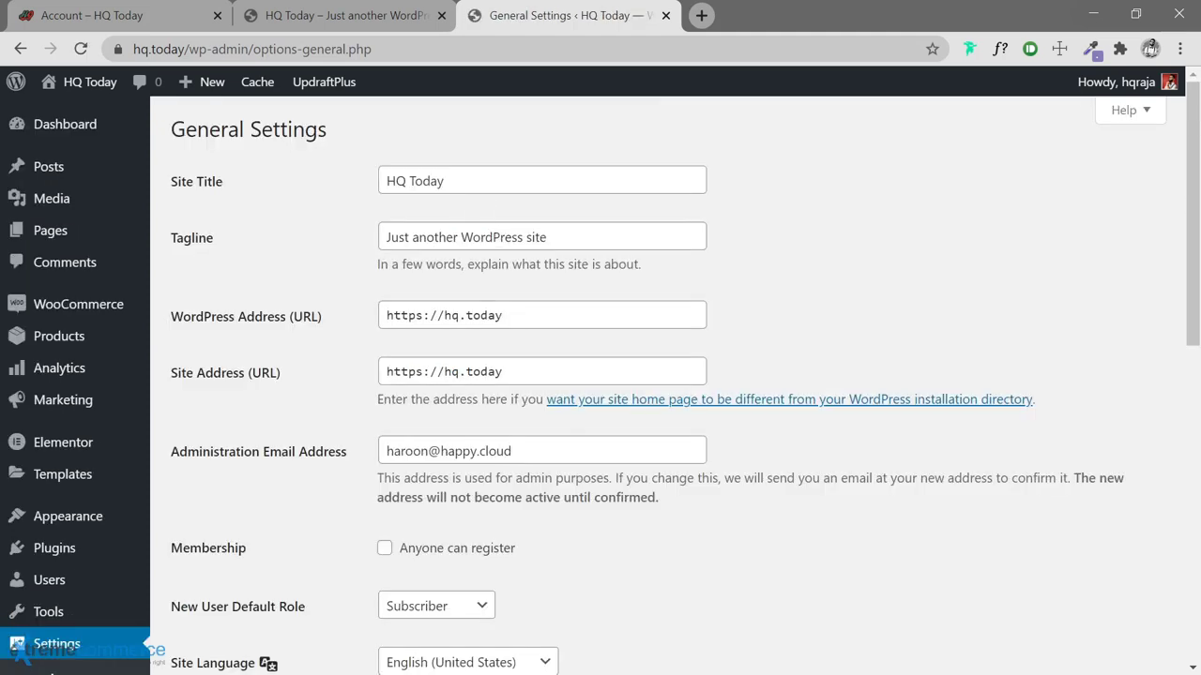
left_click_drag(547, 237, 385, 238)
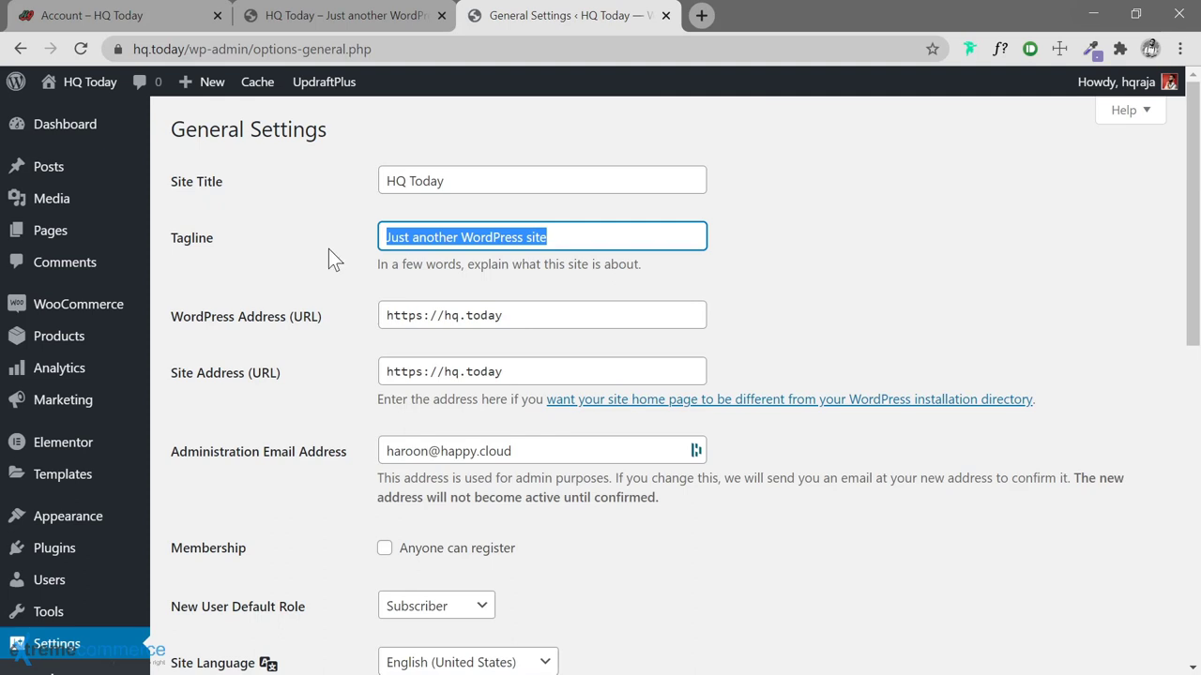
type("Th")
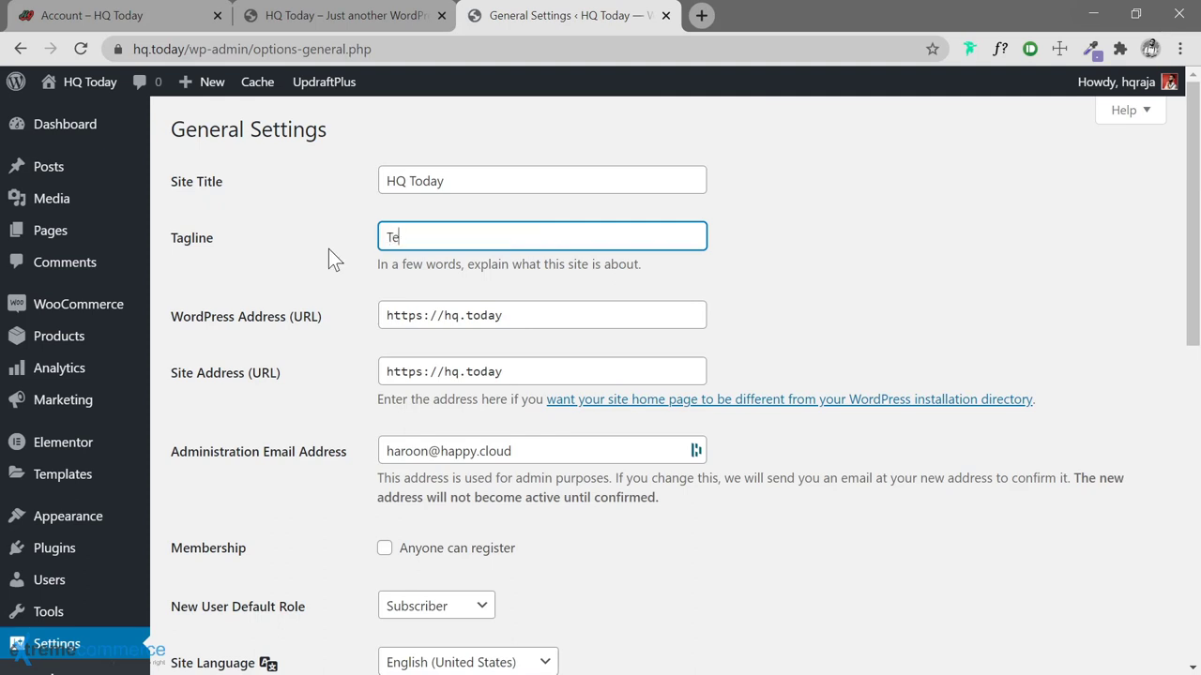
key("BackSpace")
type("he Hipster's Quintessen")
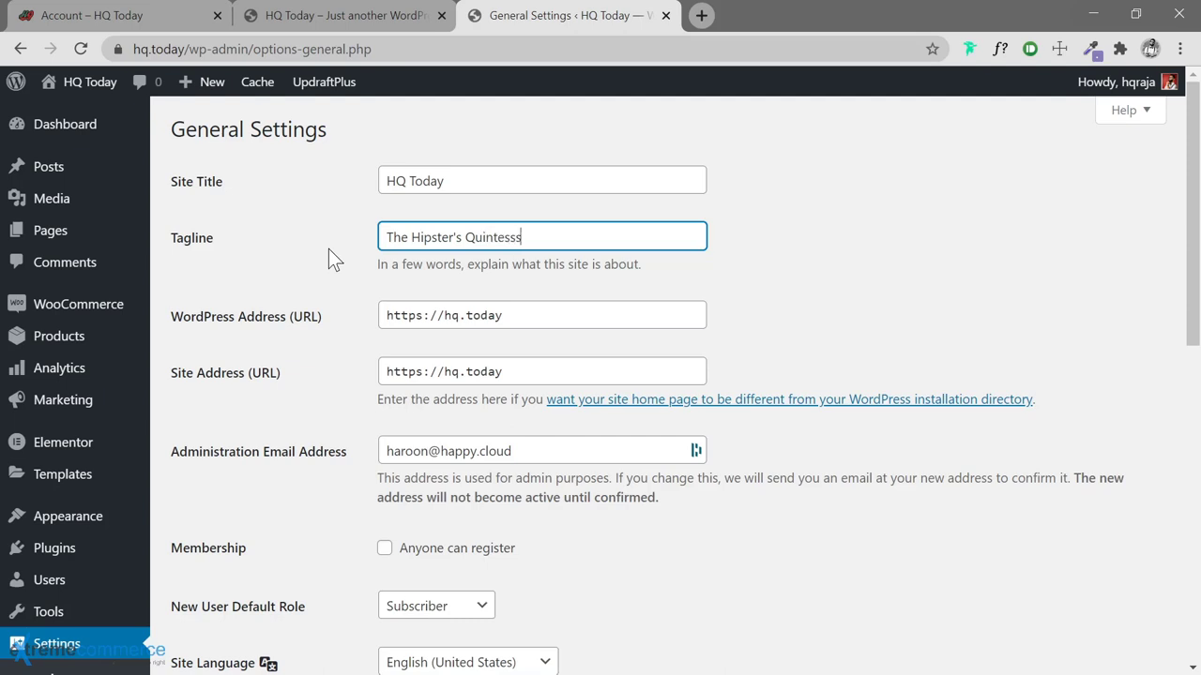
type("tial Daily")
Let anyone register with Subscriber as the default role, and save the general settings
scroll(343, 403, "down", 2)
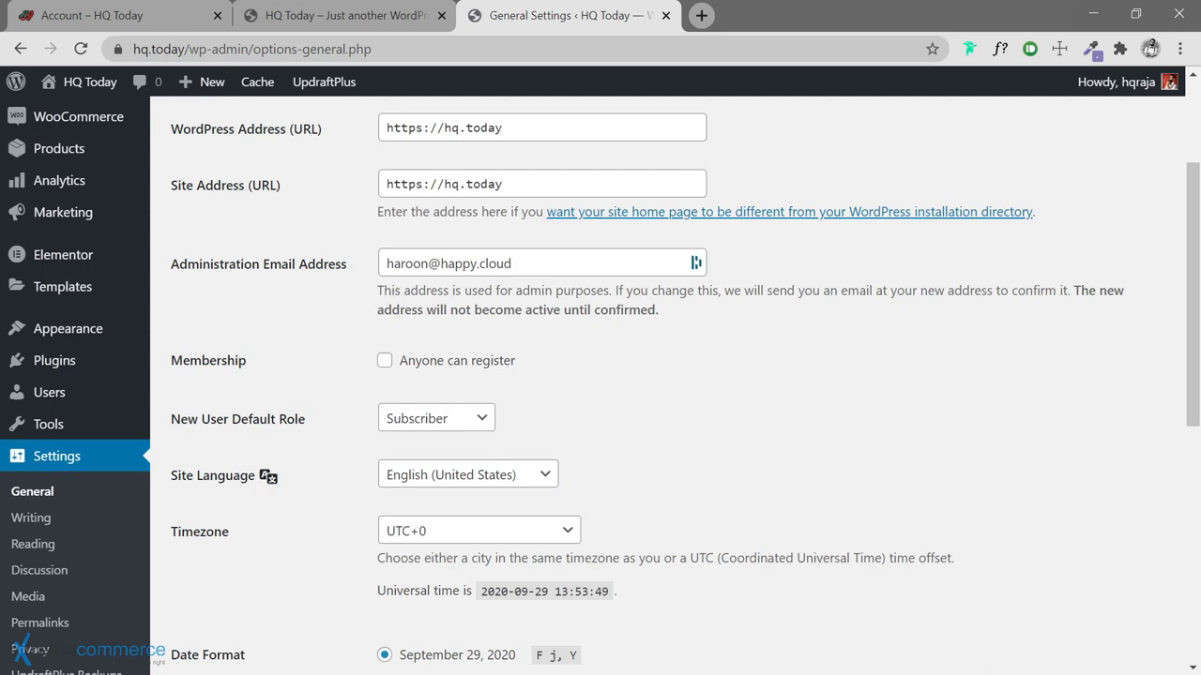
scroll(350, 308, "down", 1)
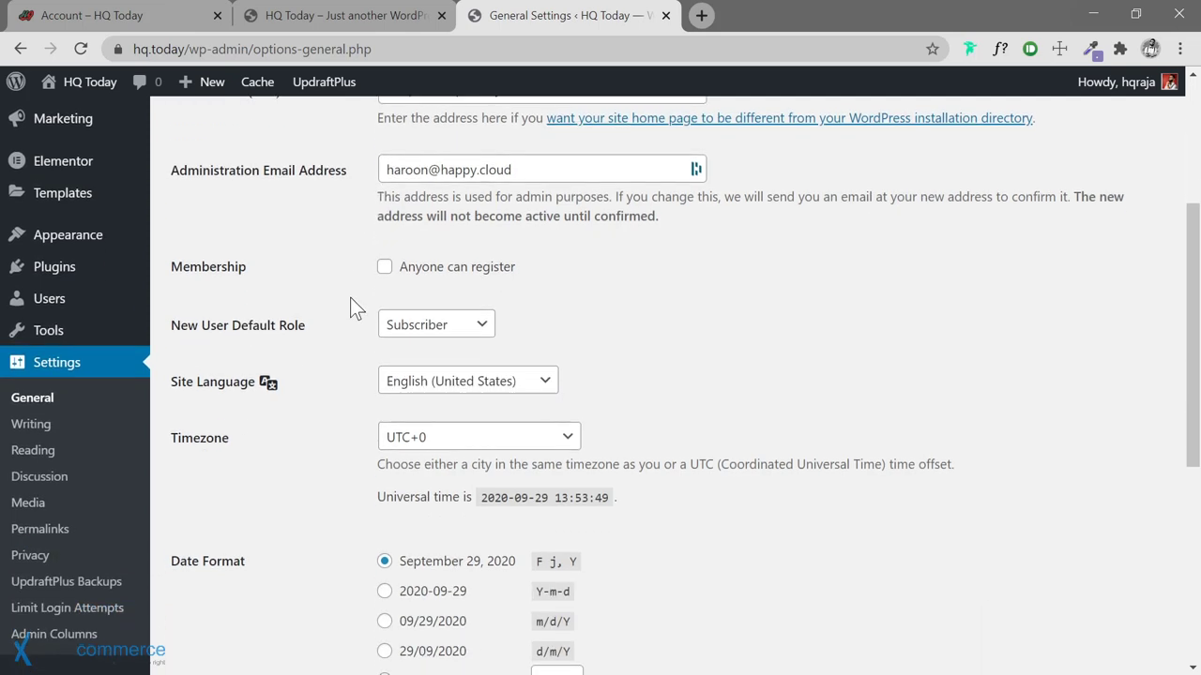
scroll(350, 297, "down", 1)
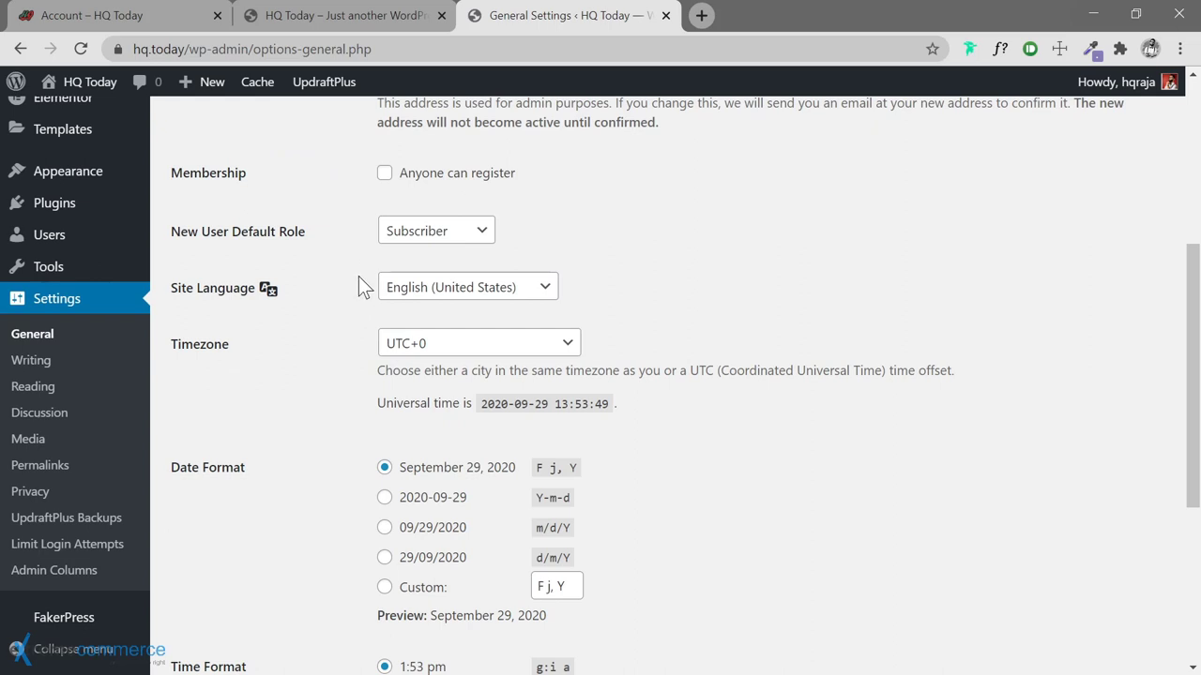
left_click(385, 174)
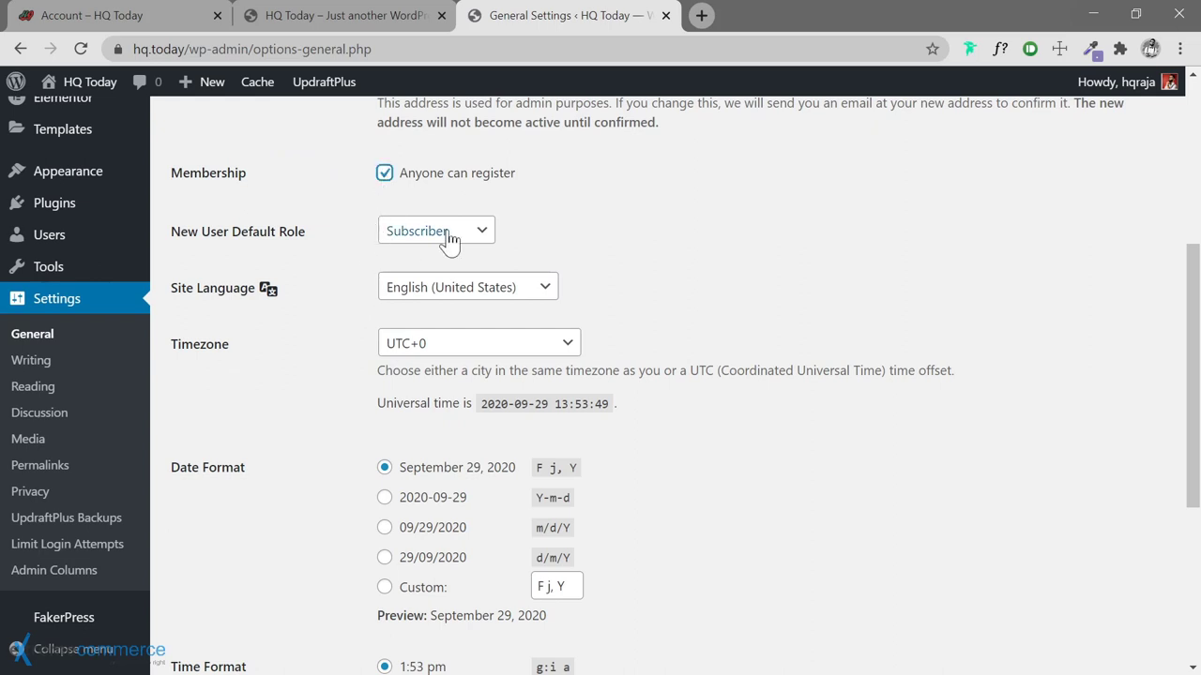
left_click(484, 238)
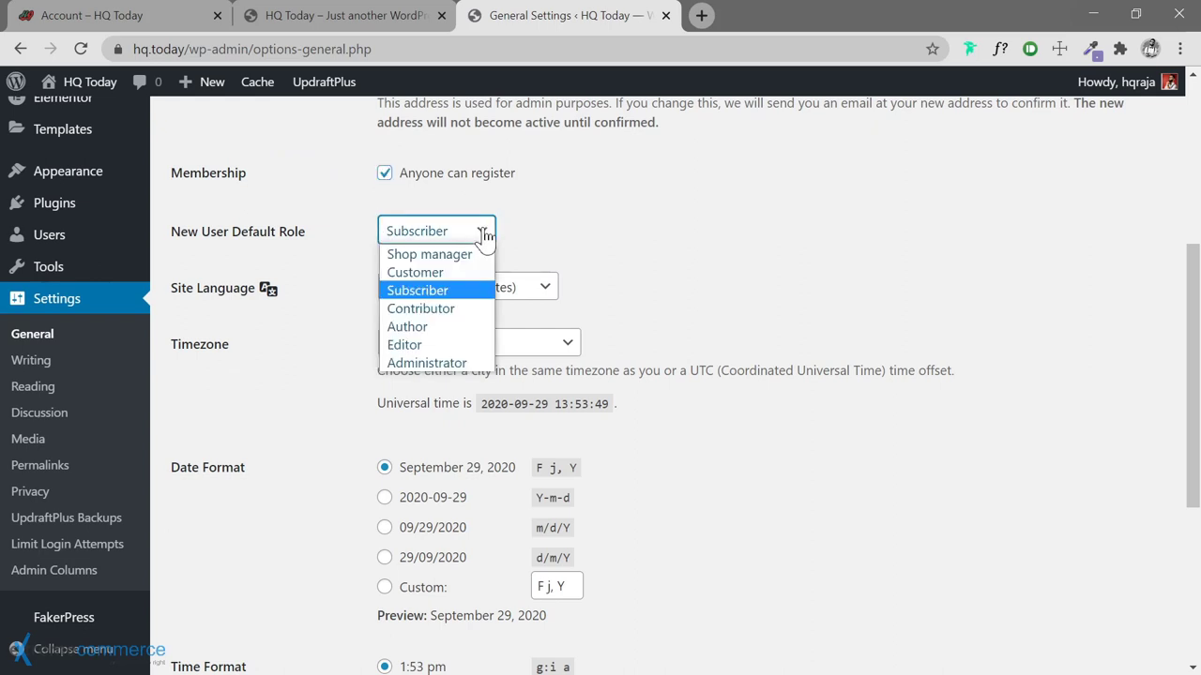
left_click(484, 238)
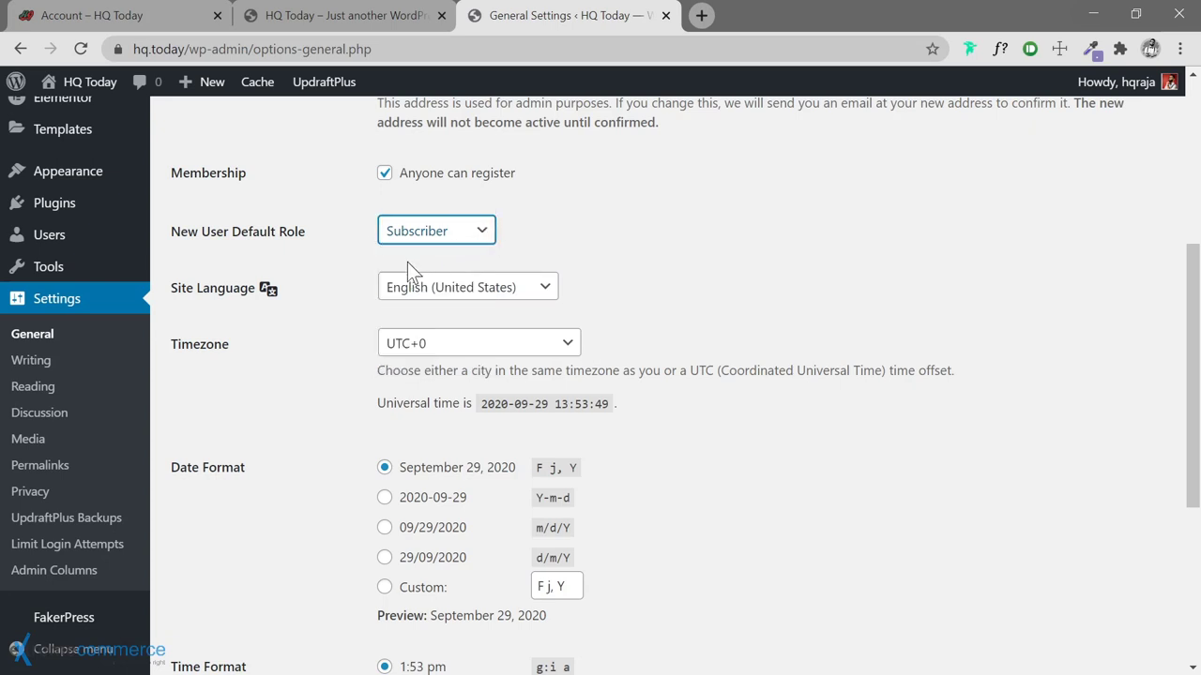
left_click(349, 290)
scroll(348, 289, "down", 5)
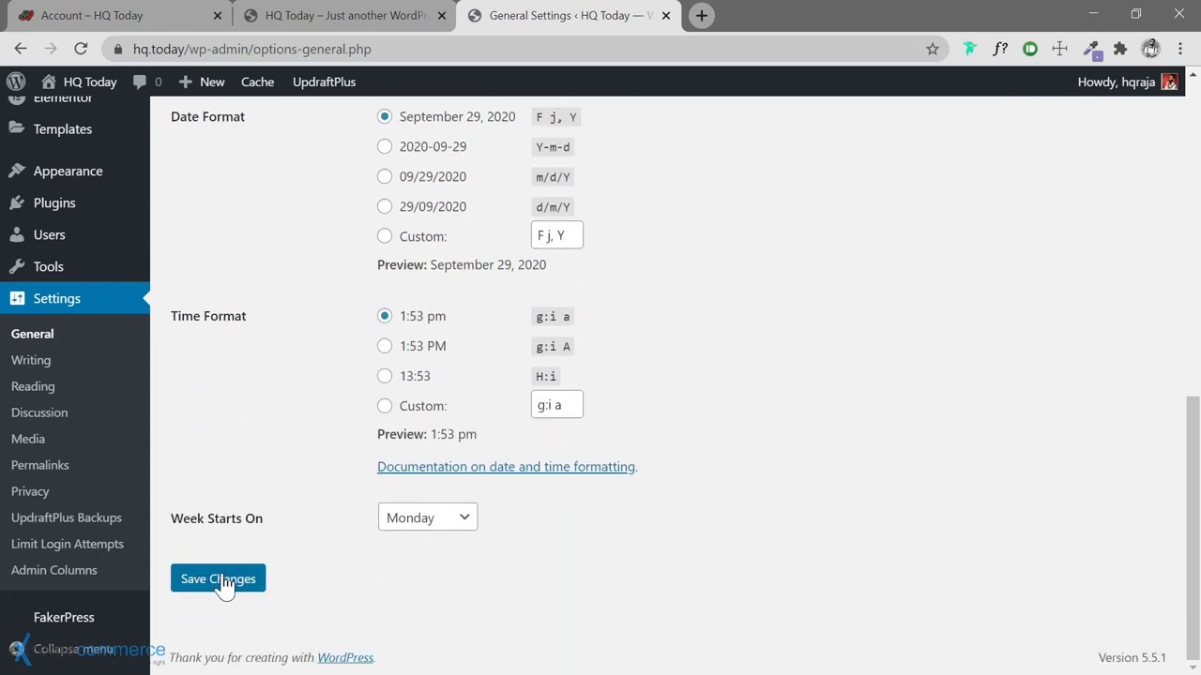
left_click(224, 586)
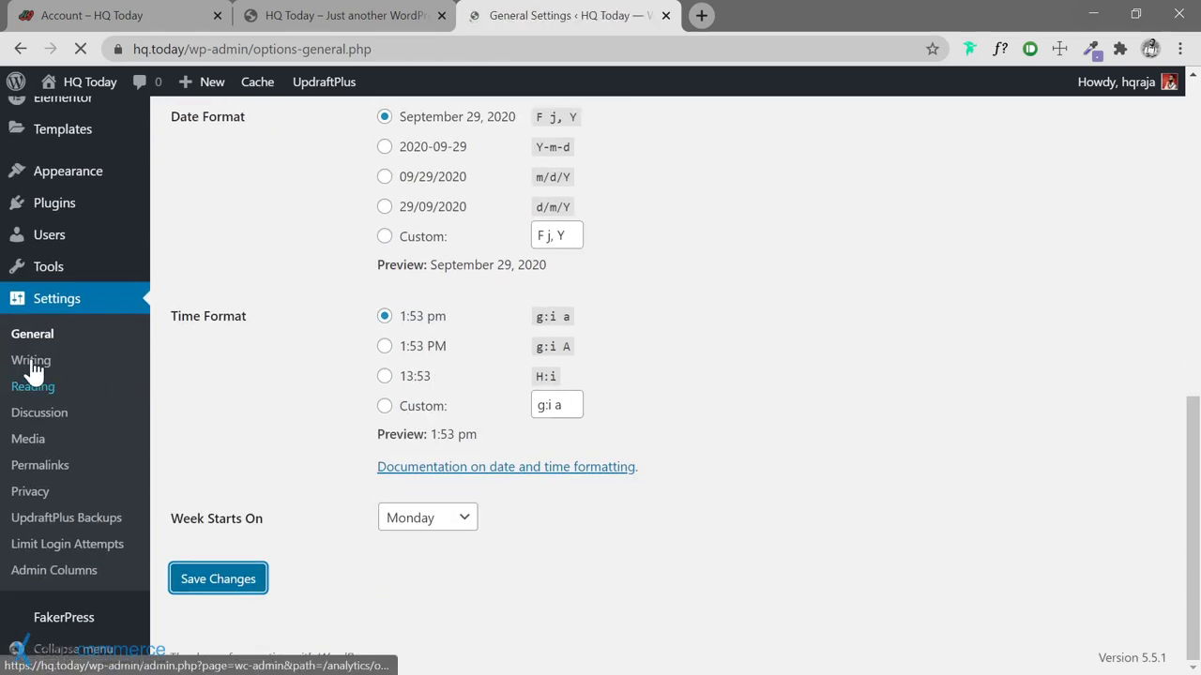
scroll(235, 421, "down", 3)
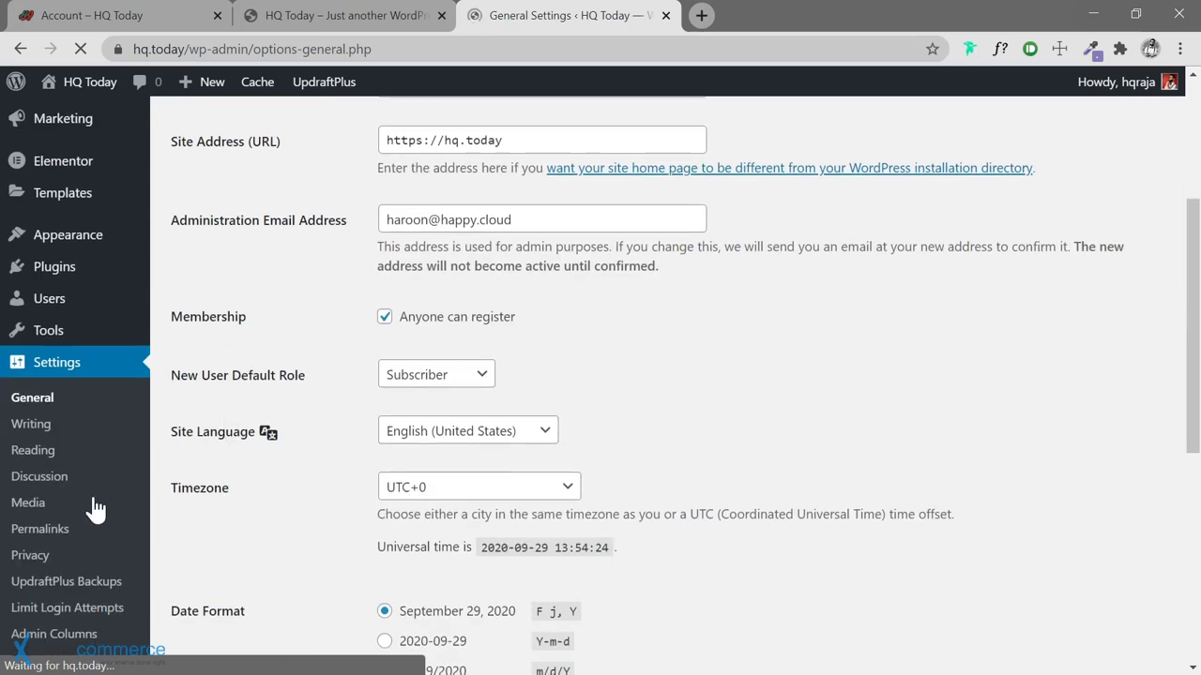
left_click(31, 424)
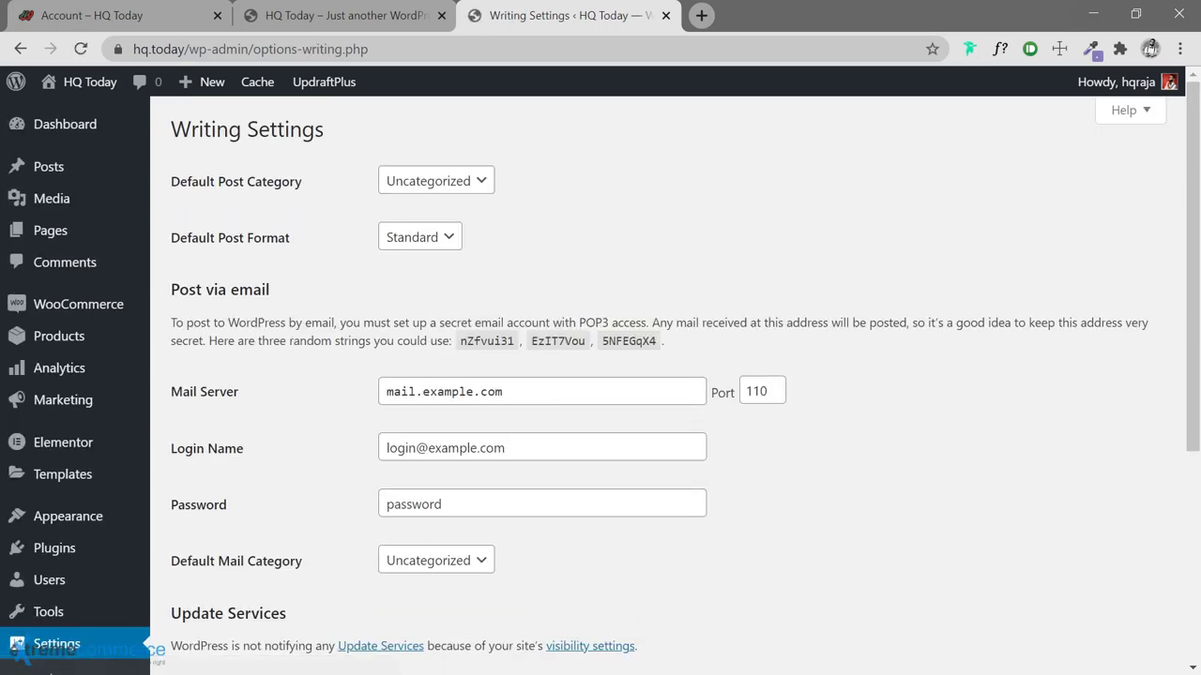
Review the Writing Settings, keeping Uncategorized as the default post category
left_click(459, 185)
left_click(459, 197)
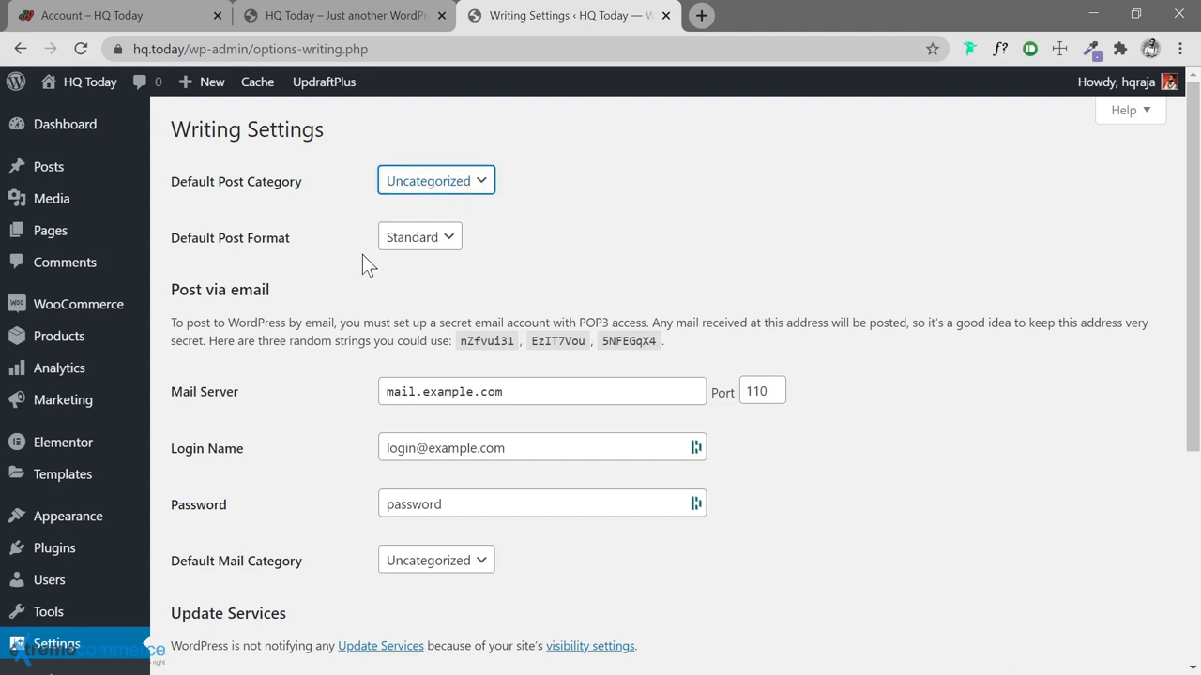
scroll(346, 248, "down", 3)
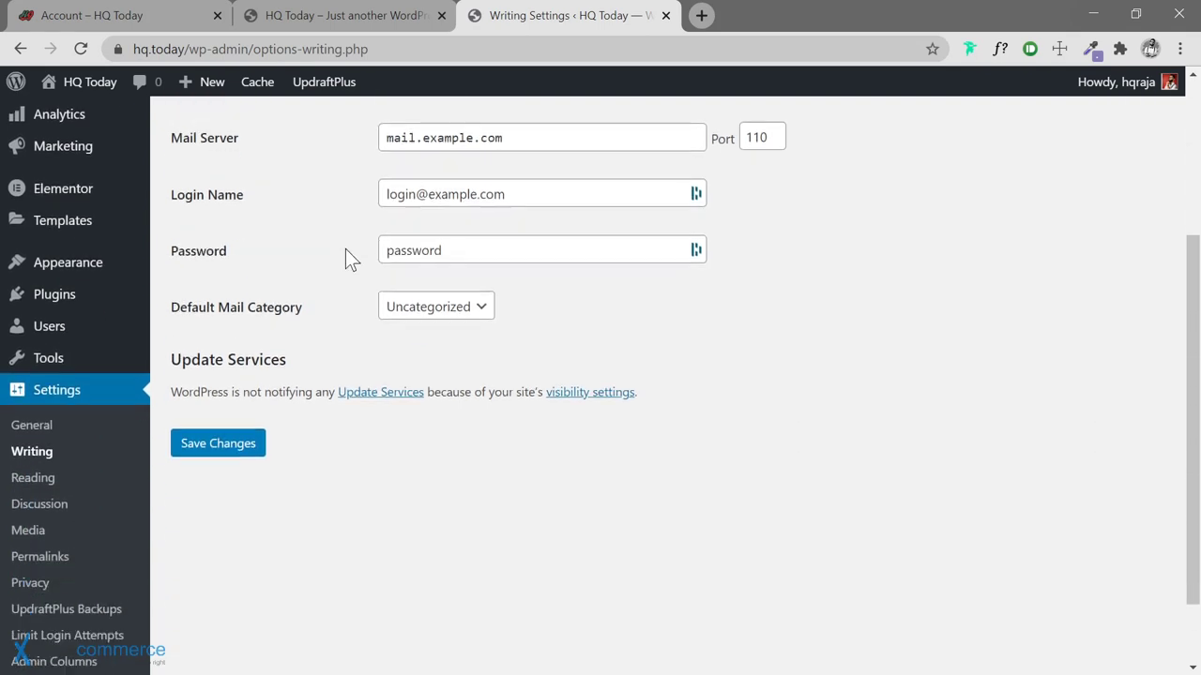
scroll(346, 248, "down", 1)
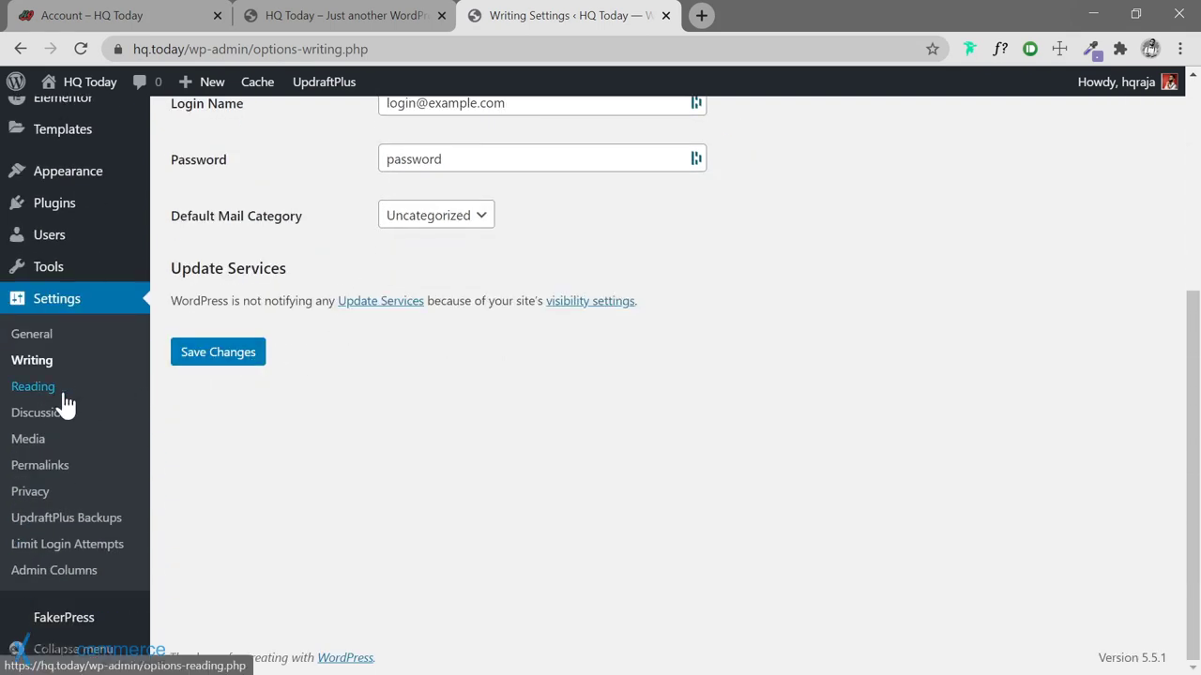
left_click(37, 392)
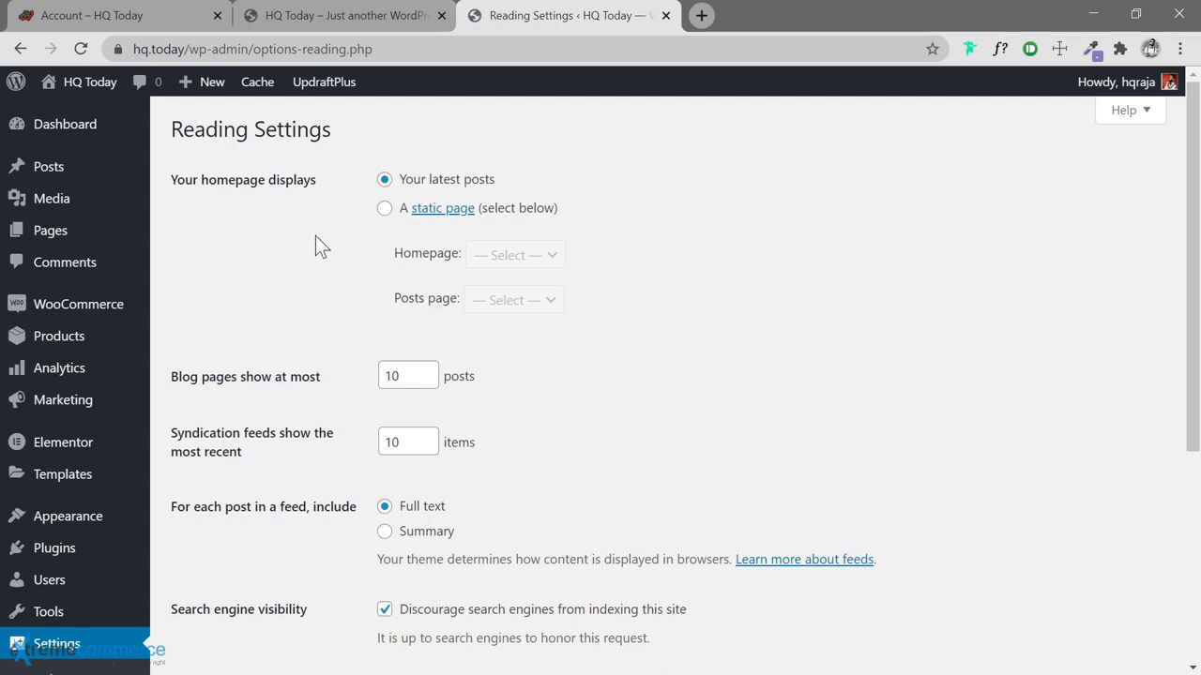
Show 9 posts per blog page, set feeds to Summary, and save the reading settings
scroll(317, 246, "down", 2)
double_click(392, 189)
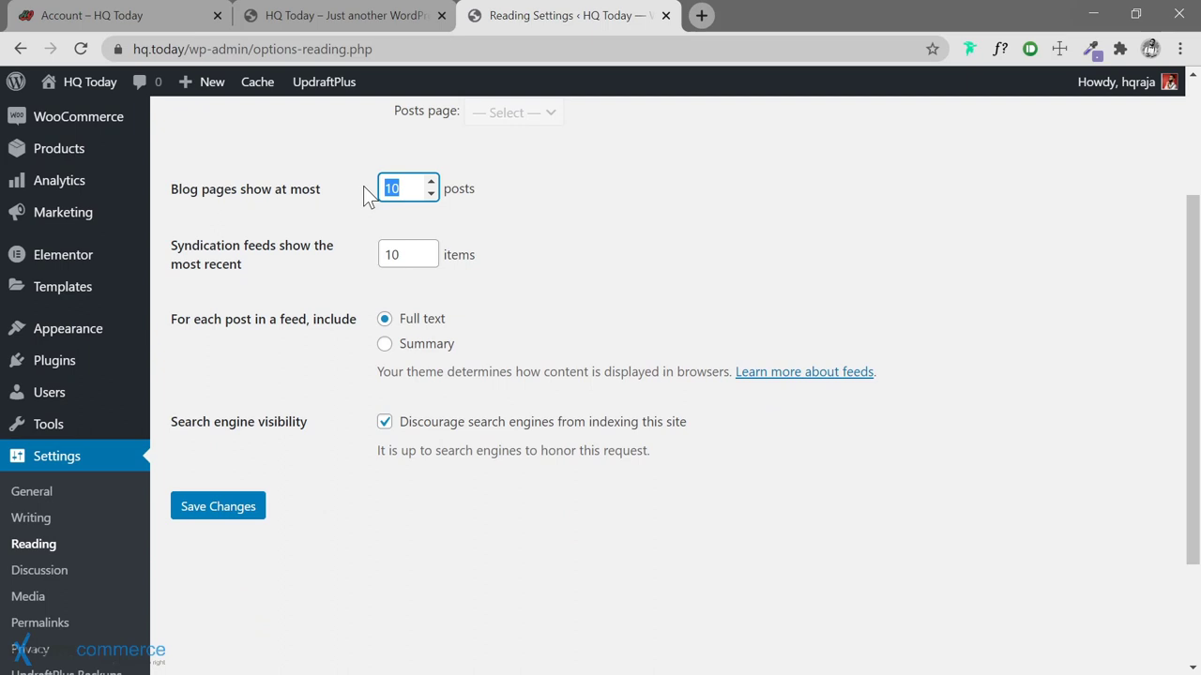
left_click(677, 179)
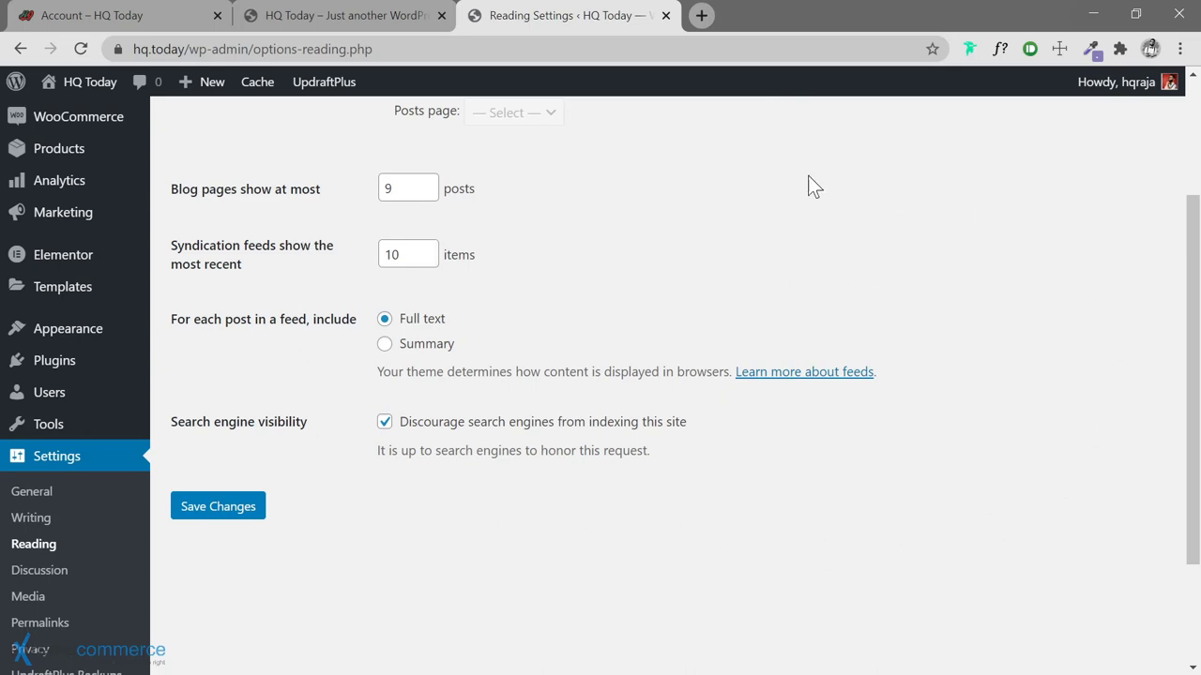
left_click(396, 190)
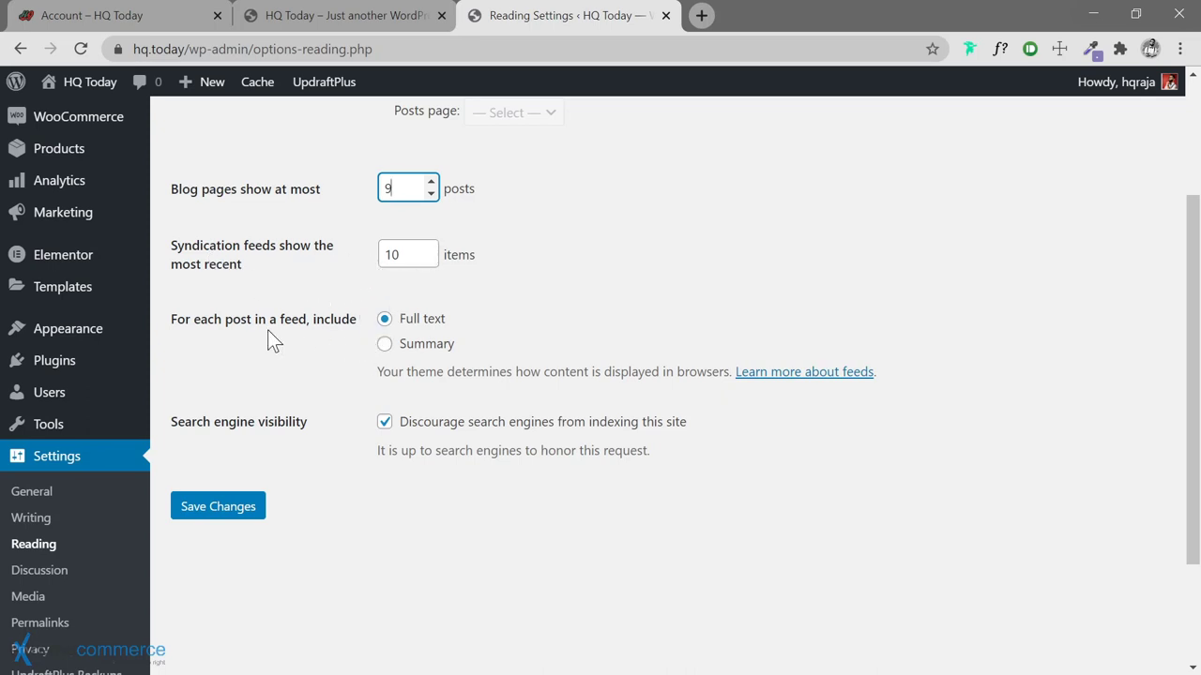
left_click(386, 347)
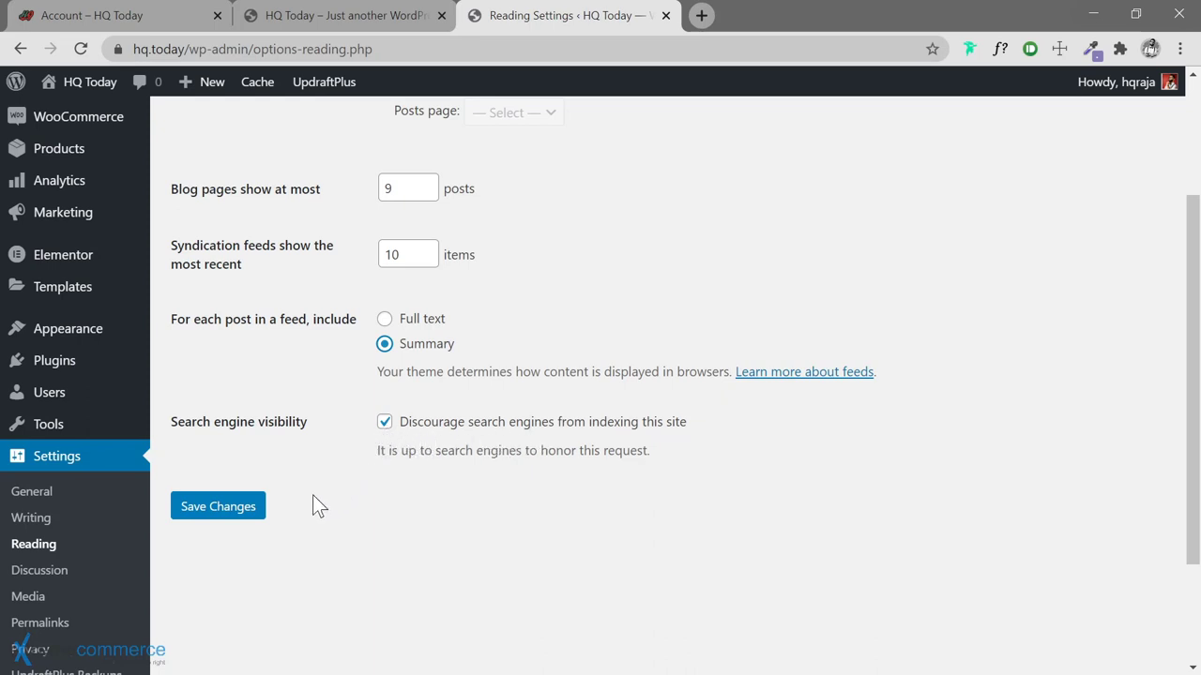
left_click(236, 508)
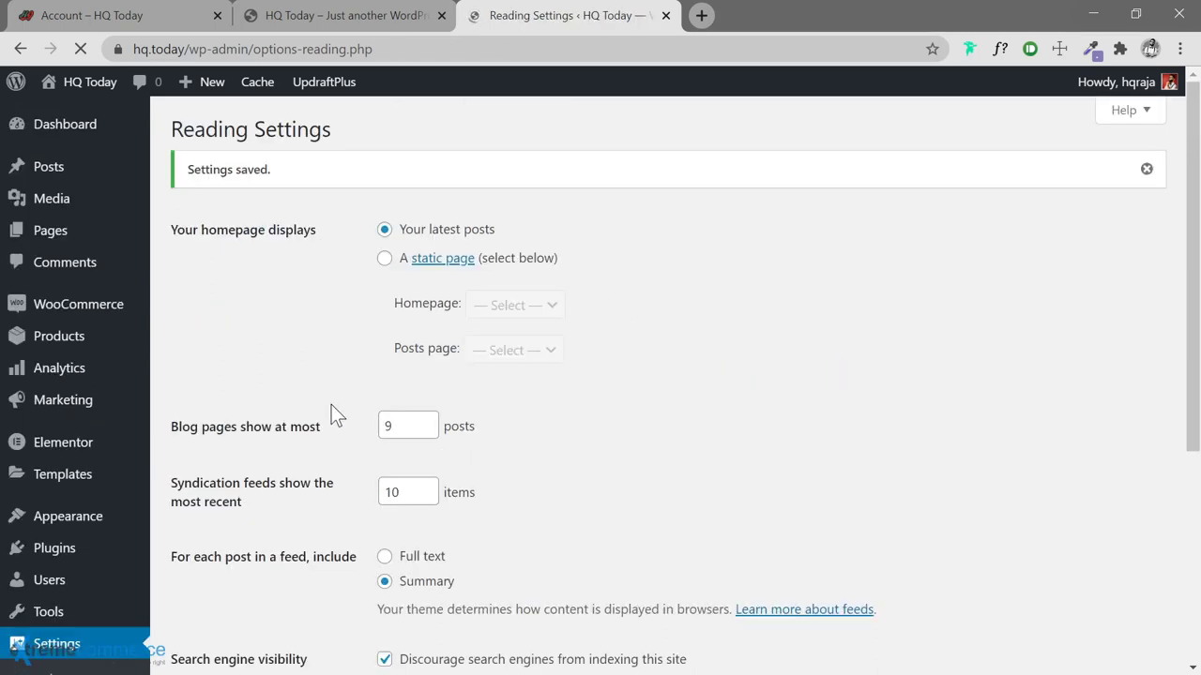
scroll(348, 463, "down", 3)
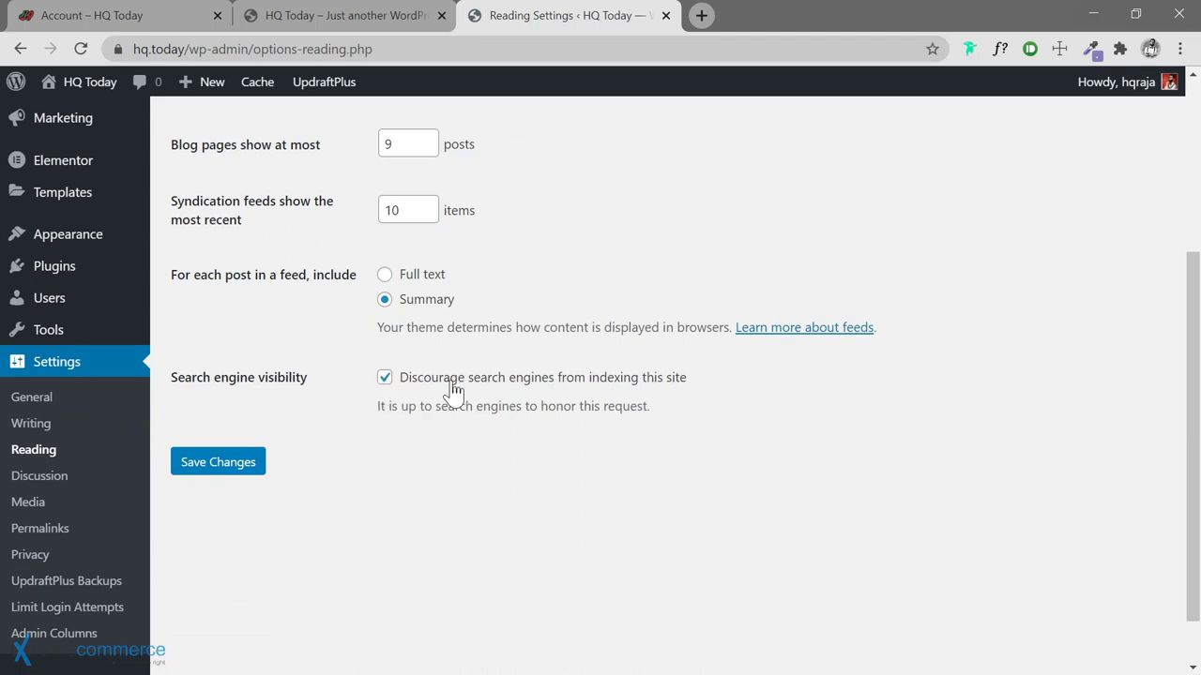
left_click(42, 482)
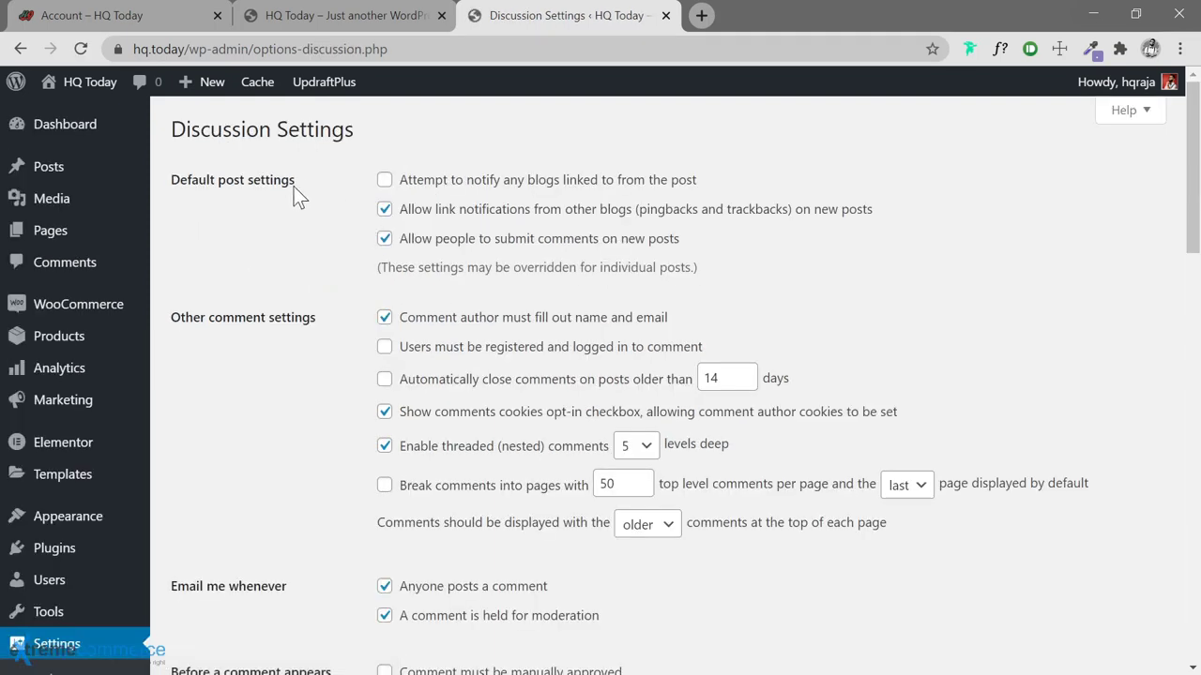
Turn off link notifications and require commenters to be registered and logged in
left_click(385, 211)
scroll(333, 282, "down", 1)
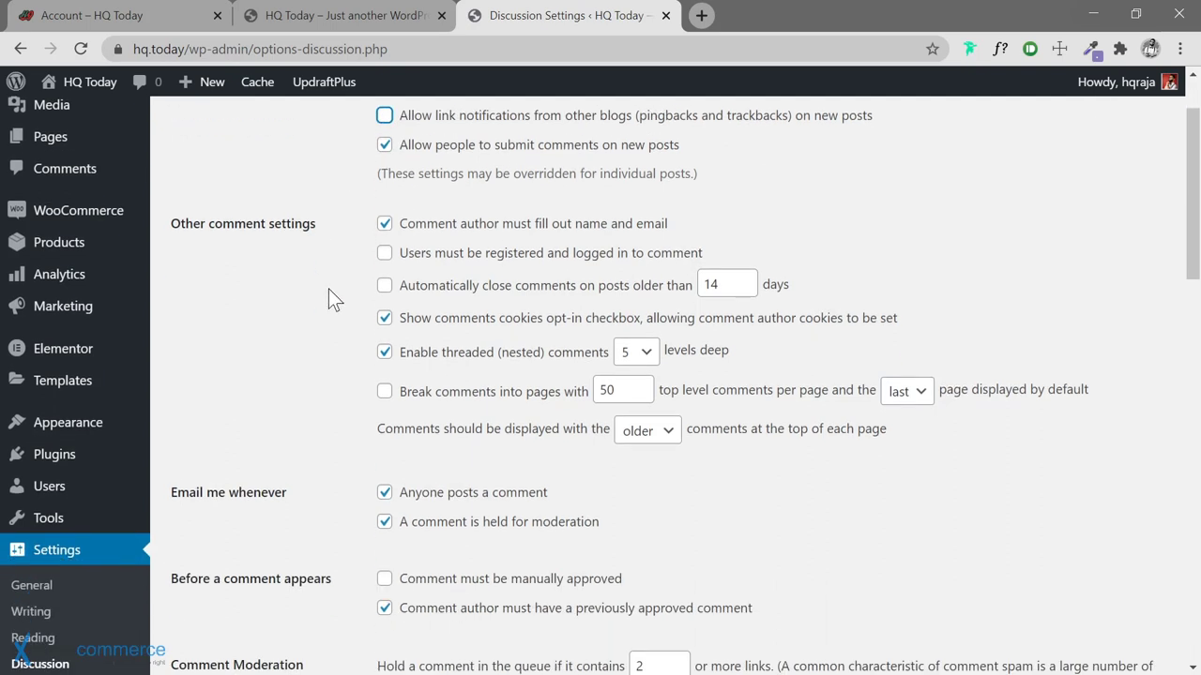
left_click(385, 253)
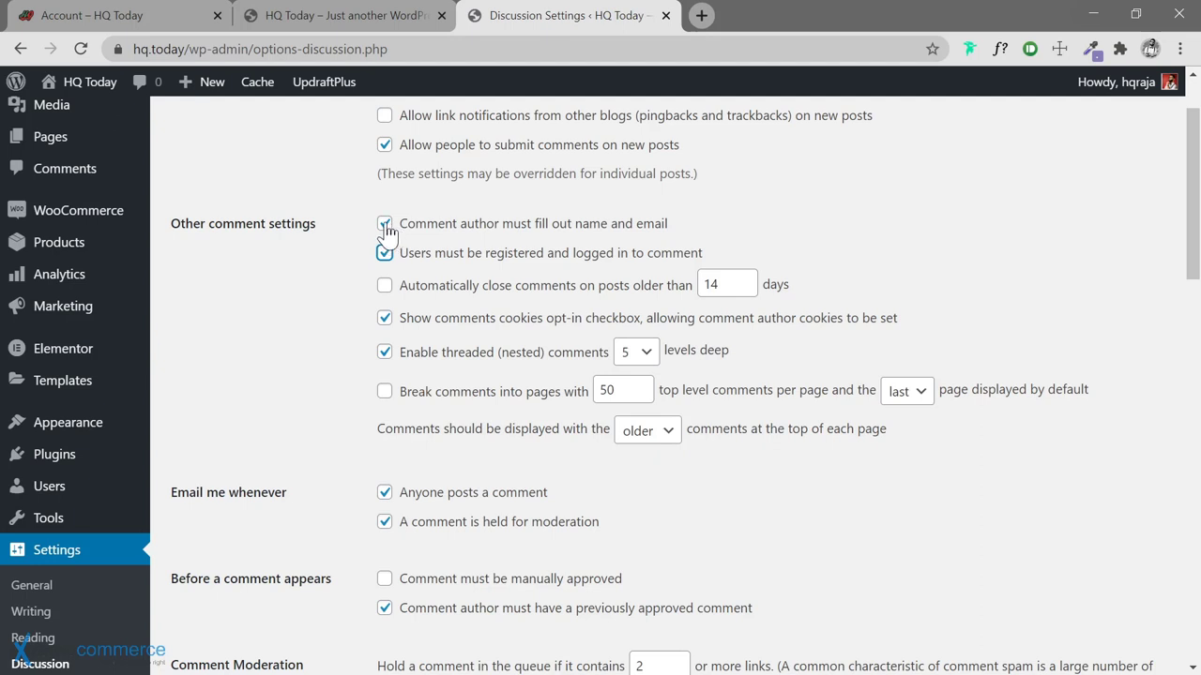
left_click(385, 224)
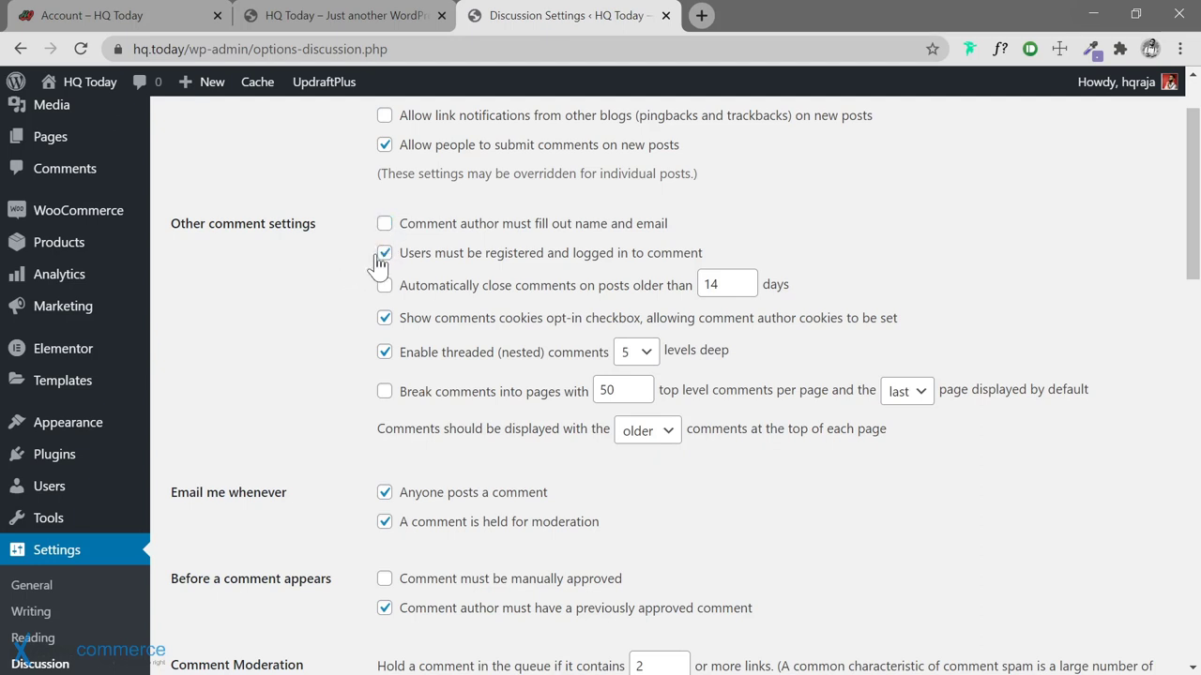
left_click(385, 226)
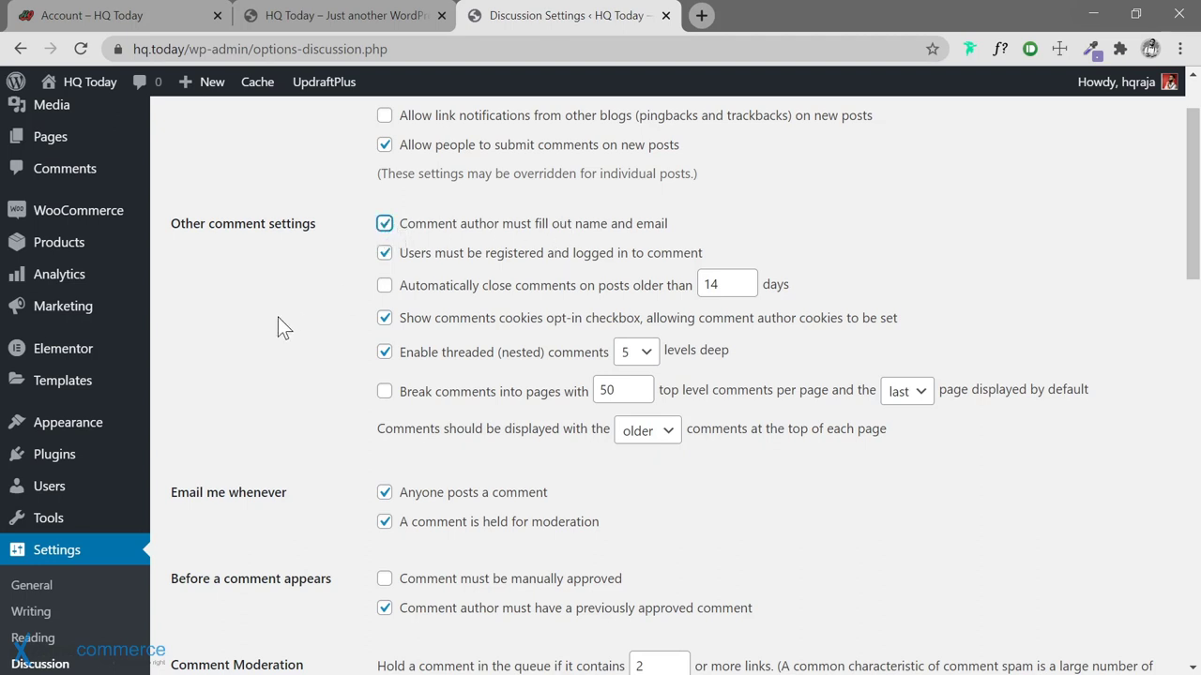
scroll(286, 312, "down", 1)
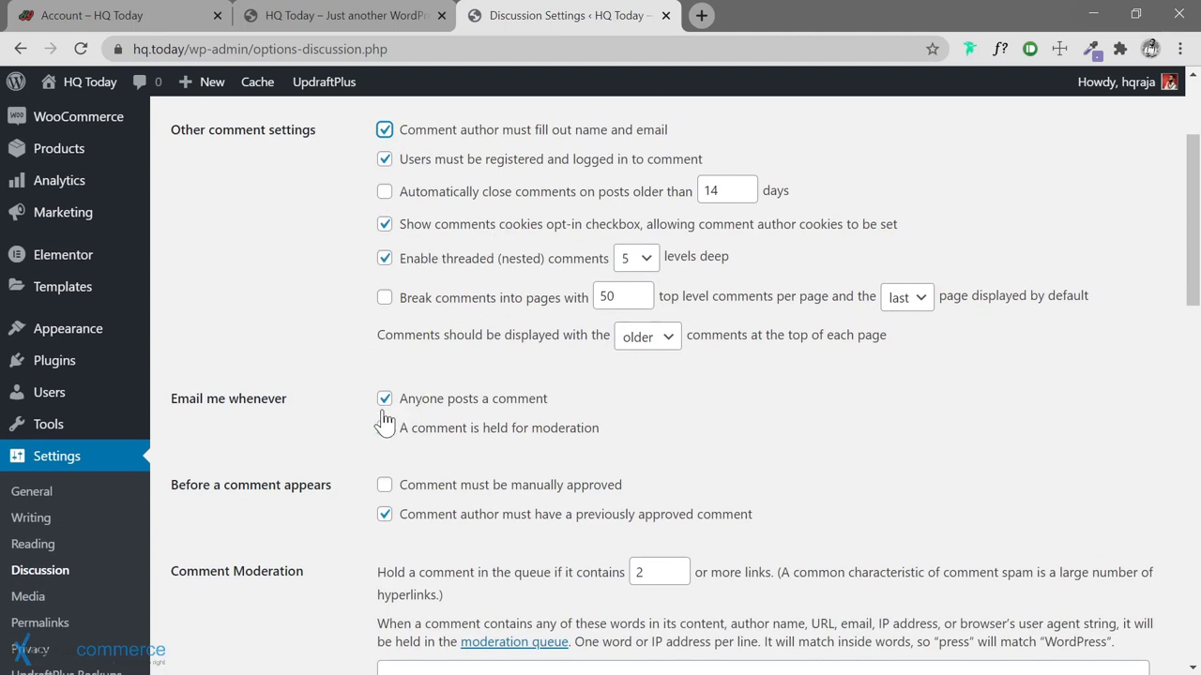
Disable both comment email alerts and the previously-approved rule, then save the discussion settings
left_click(385, 400)
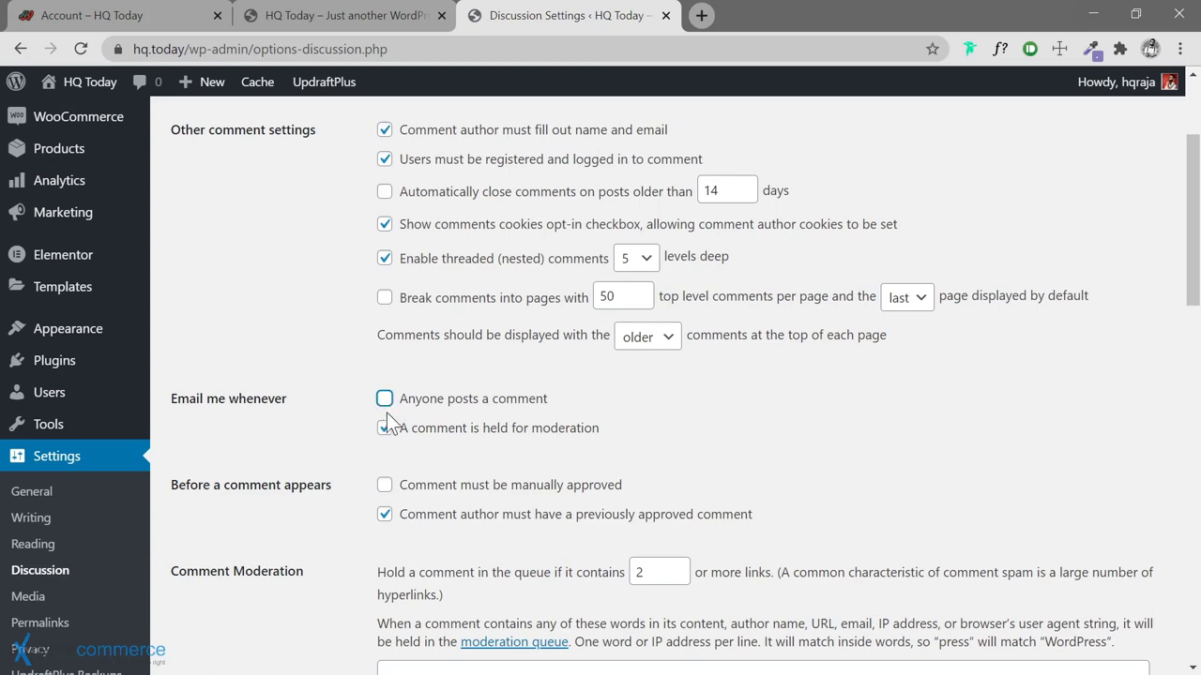
left_click(385, 428)
scroll(335, 378, "down", 2)
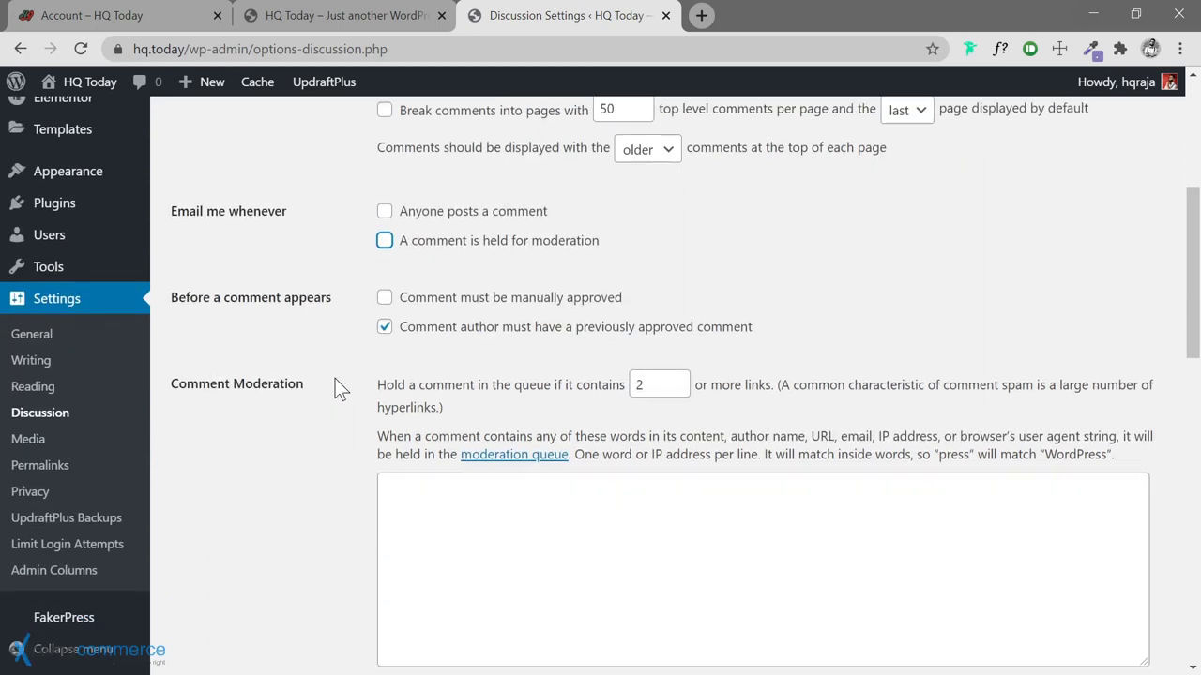
left_click(333, 350)
left_click(387, 329)
scroll(333, 381, "down", 4)
scroll(335, 392, "up", 7)
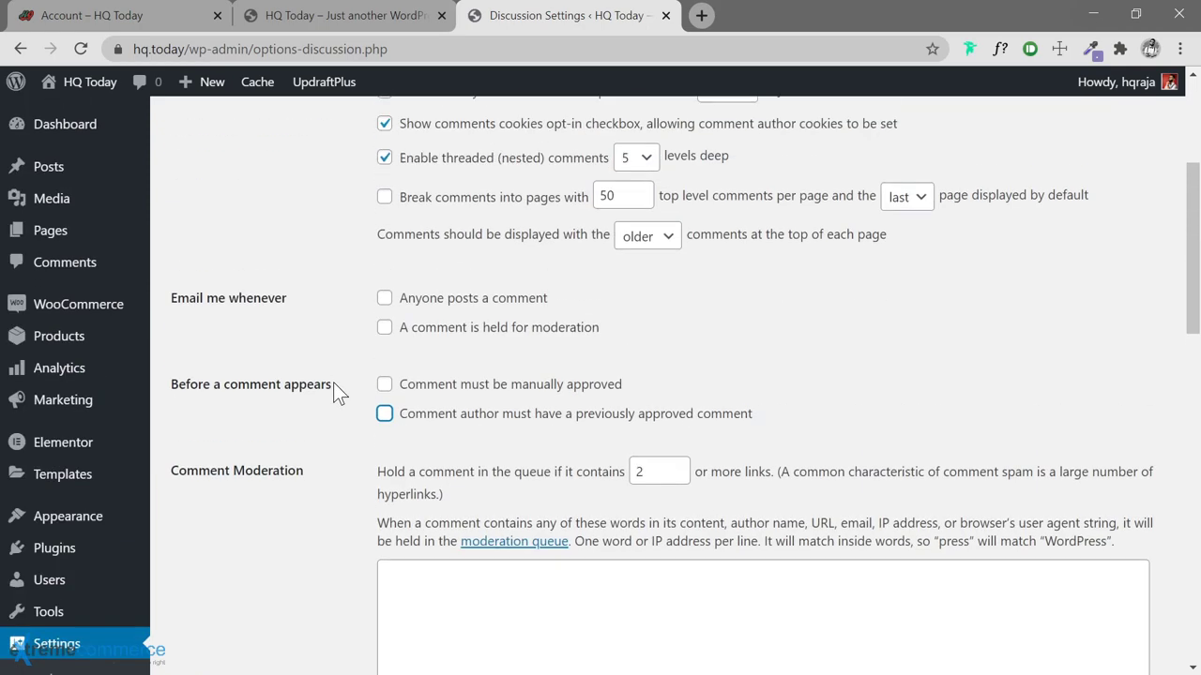
left_click(384, 252)
scroll(380, 250, "up", 1)
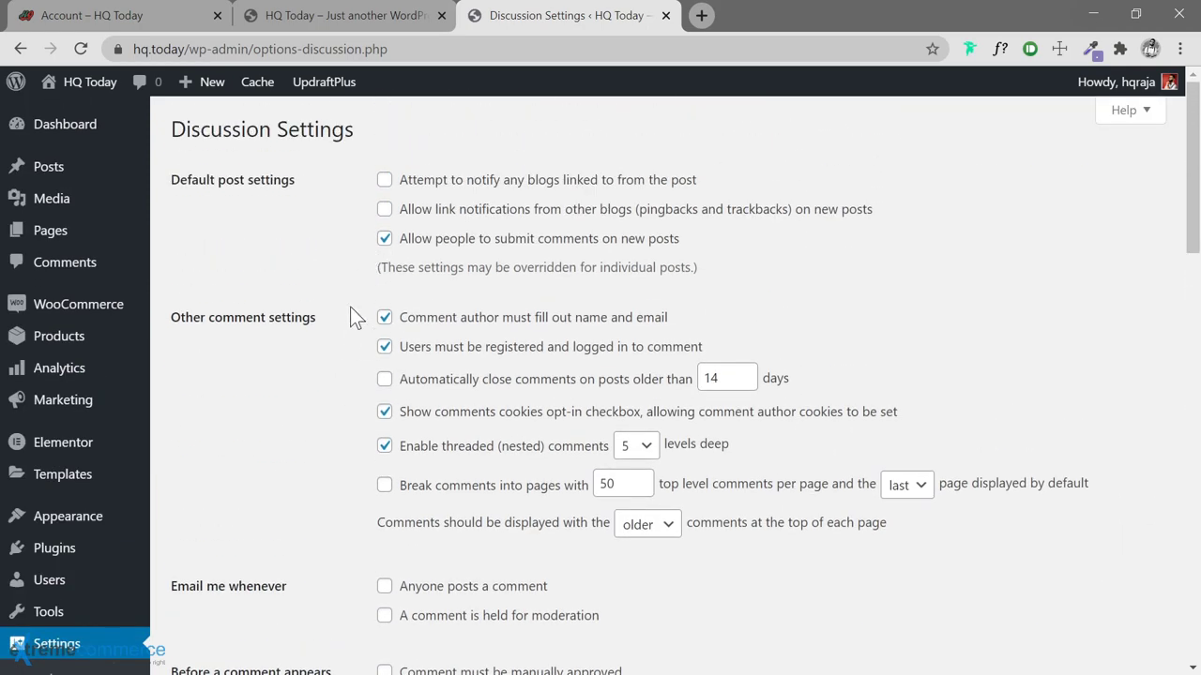
scroll(349, 319, "down", 8)
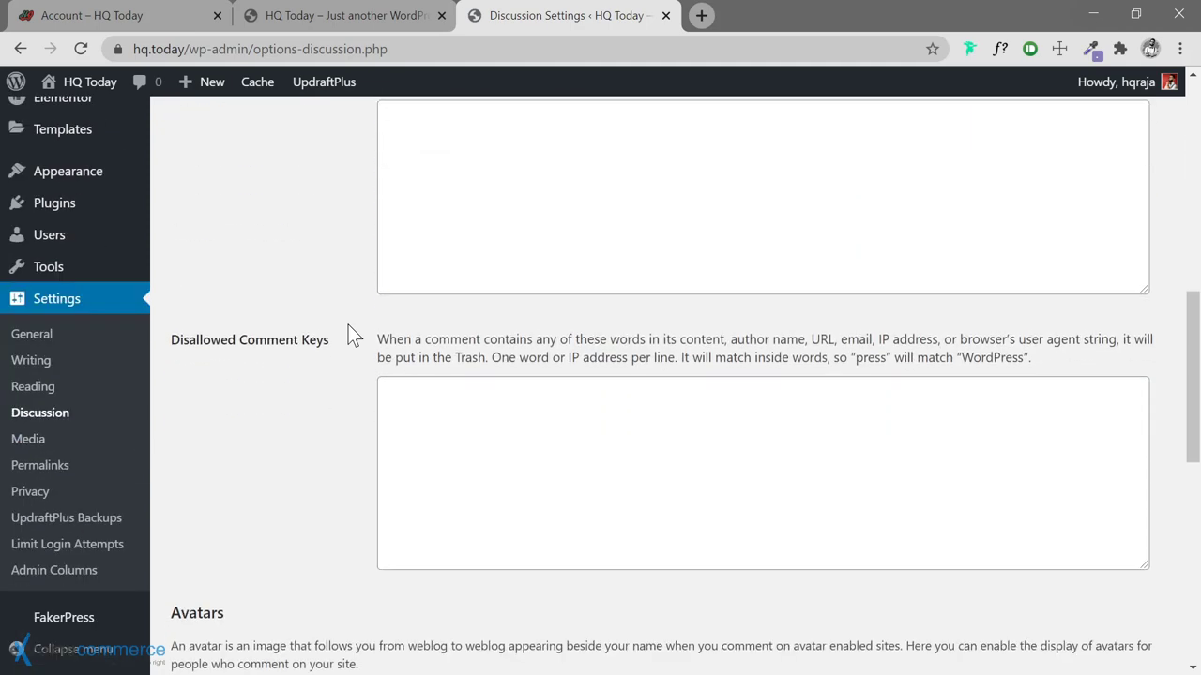
scroll(348, 328, "down", 5)
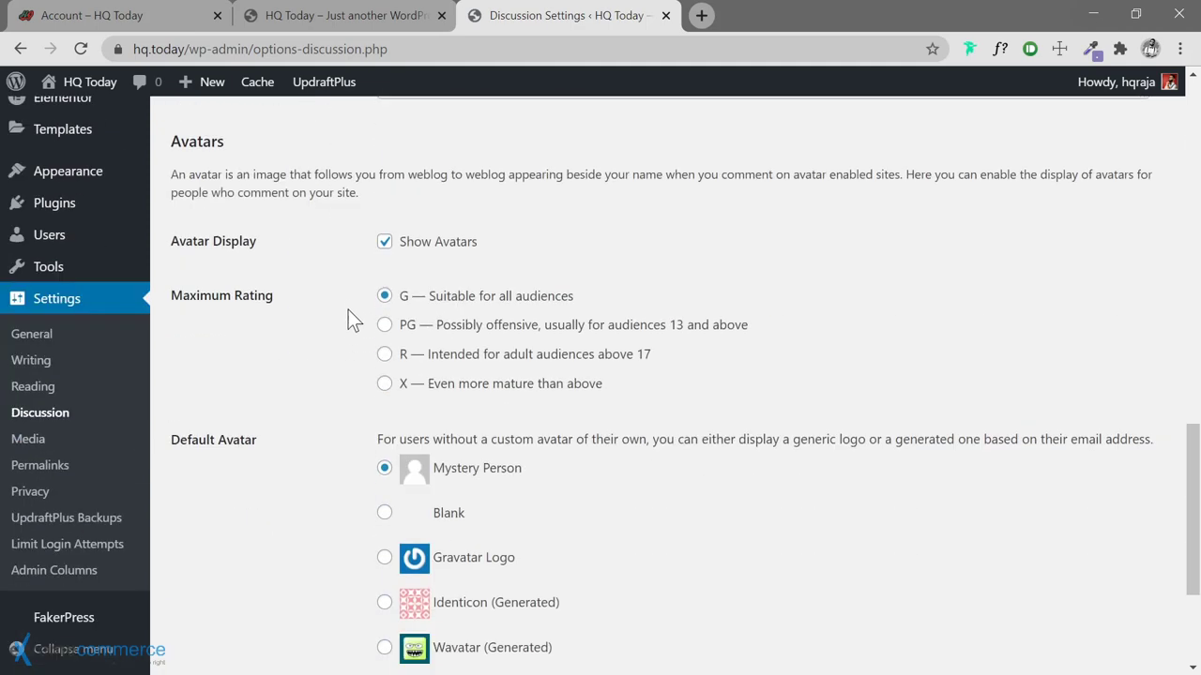
scroll(348, 310, "down", 3)
left_click(215, 579)
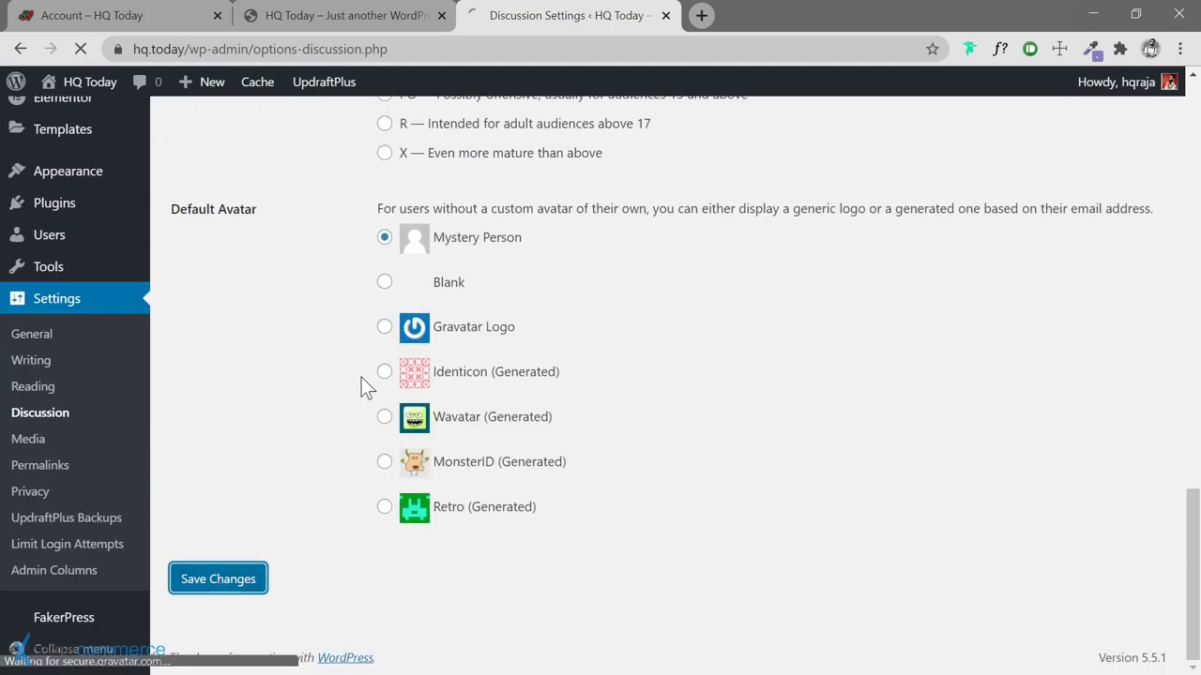
left_click(54, 470)
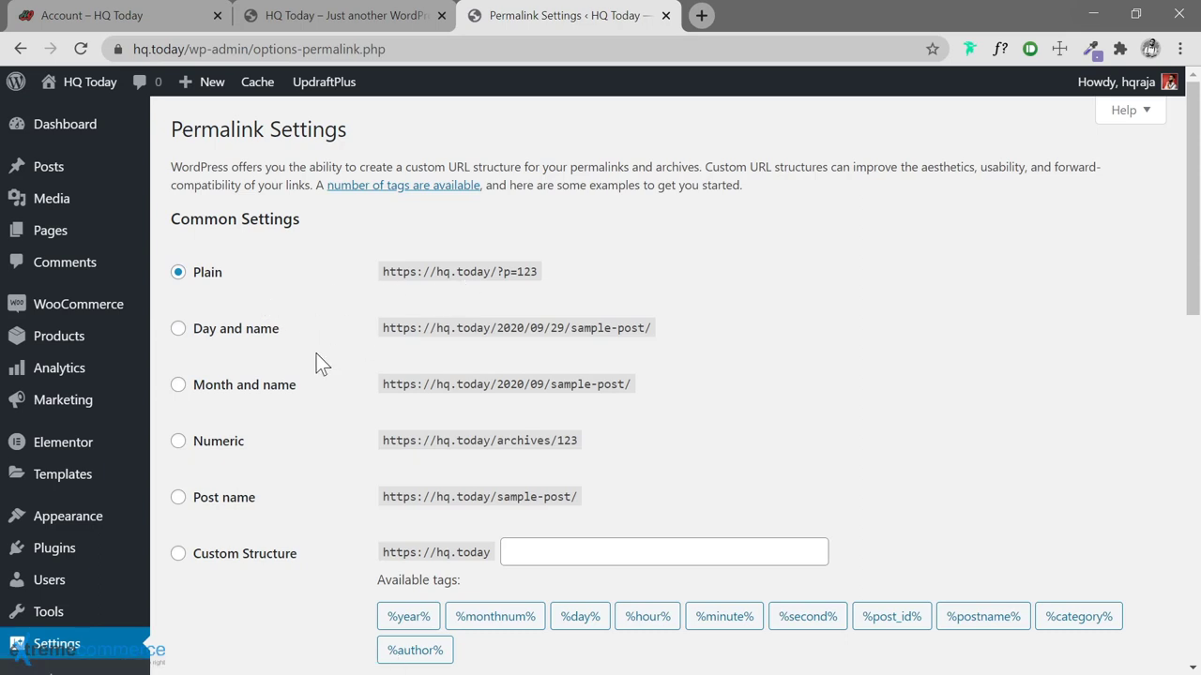
Switch permalinks to the Post name structure, save, and dismiss the update notice
scroll(316, 354, "down", 1)
left_click(177, 404)
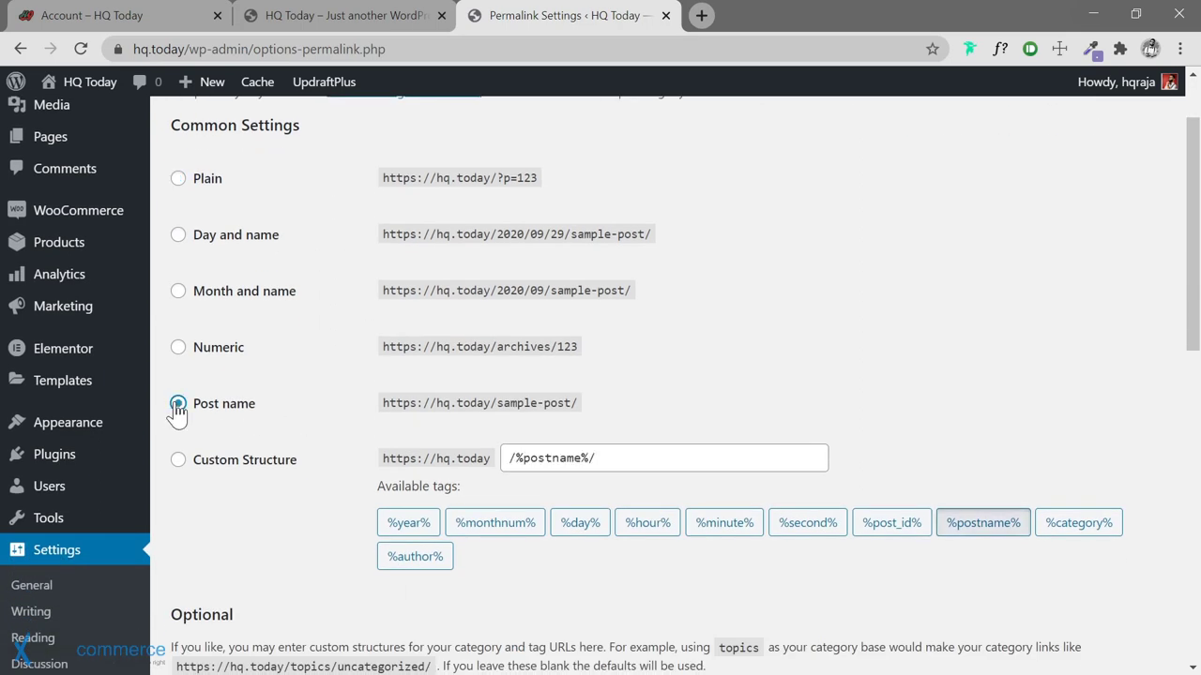
scroll(352, 458, "down", 9)
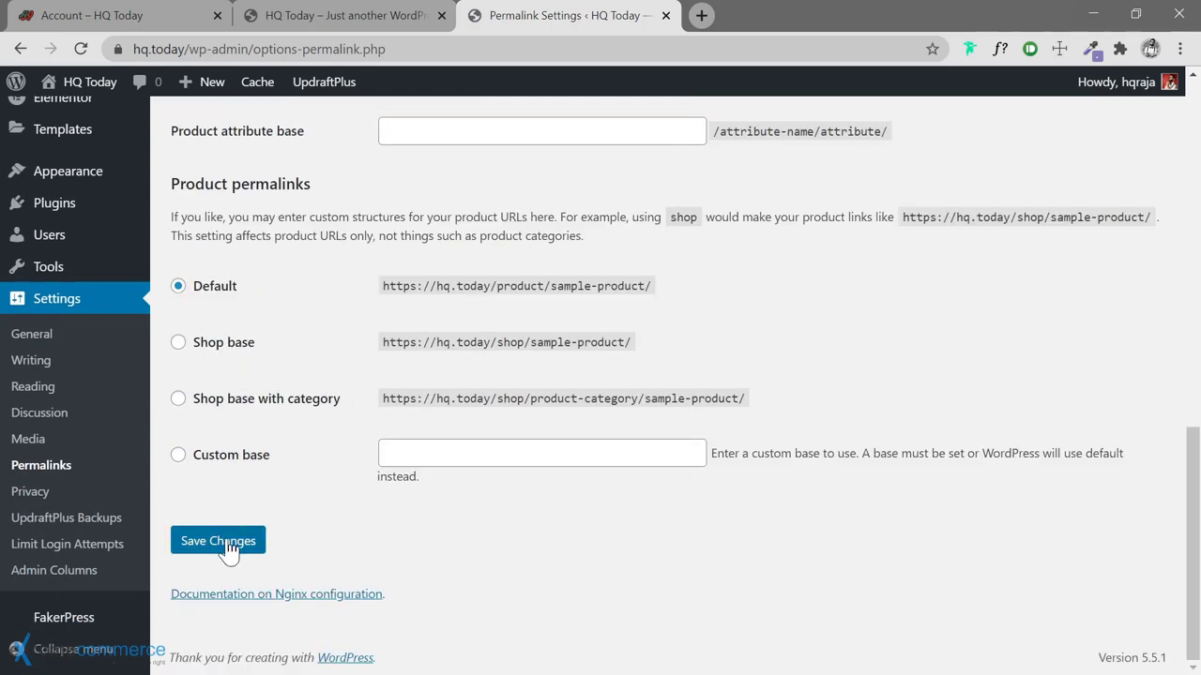
left_click(228, 550)
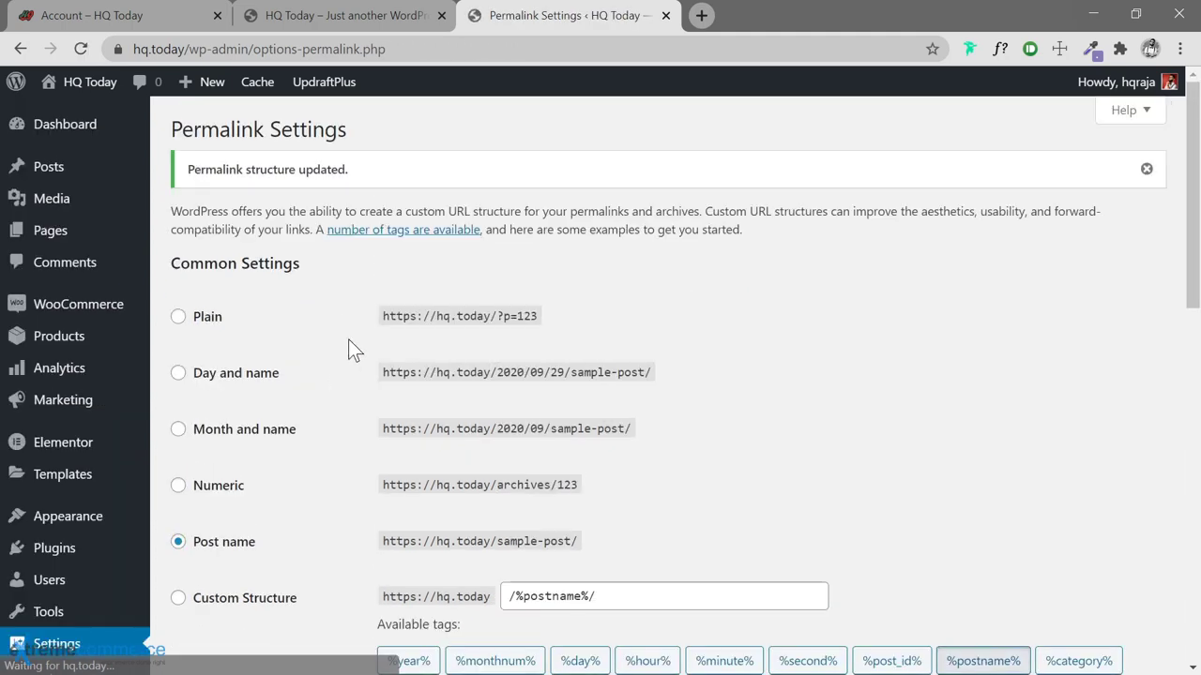
left_click(1147, 169)
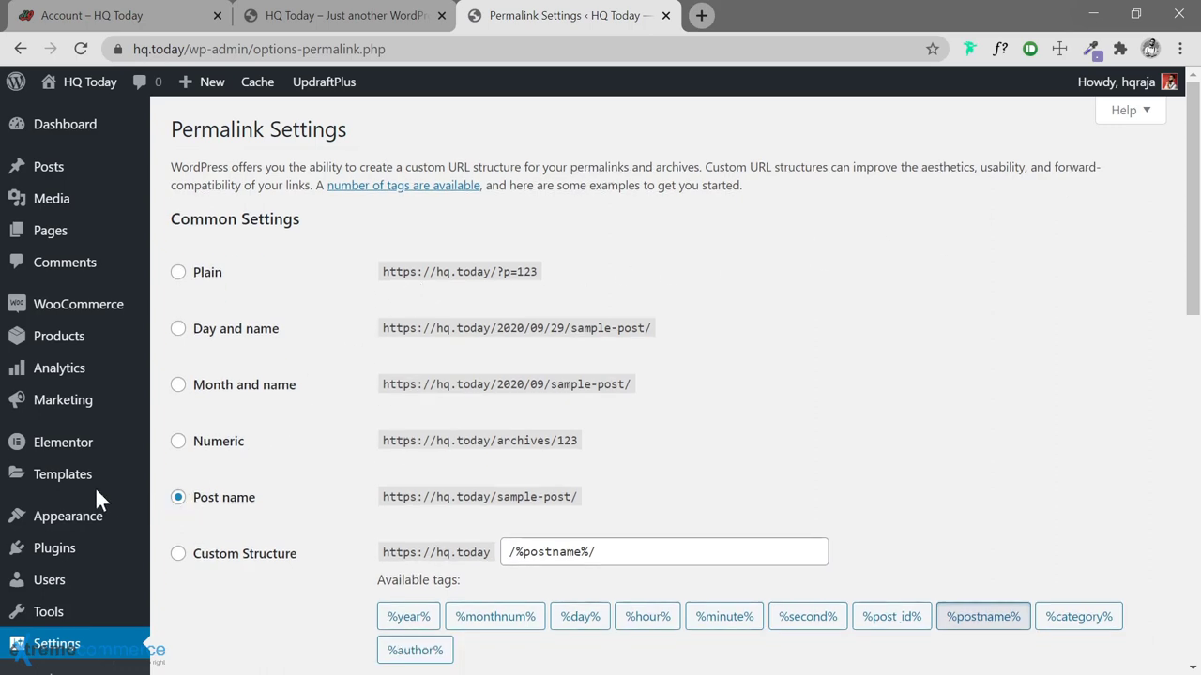
scroll(97, 497, "down", 4)
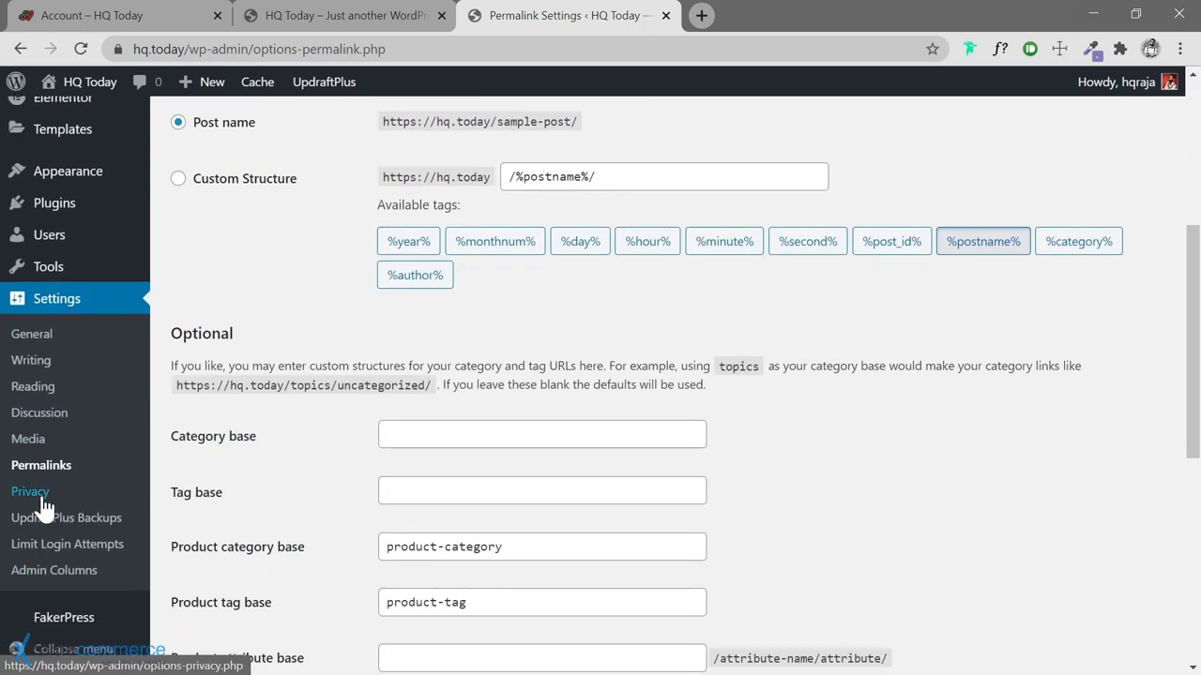
left_click(35, 495)
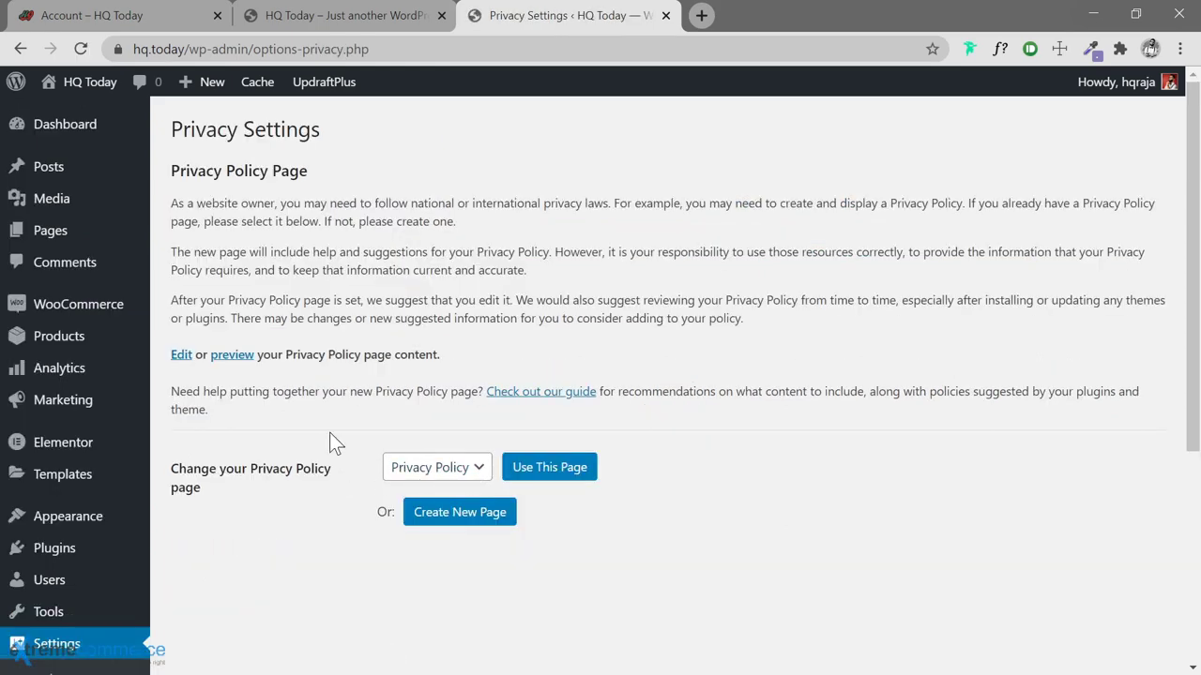
Confirm the Privacy Policy page as the site's privacy policy page
scroll(327, 442, "down", 2)
left_click(465, 292)
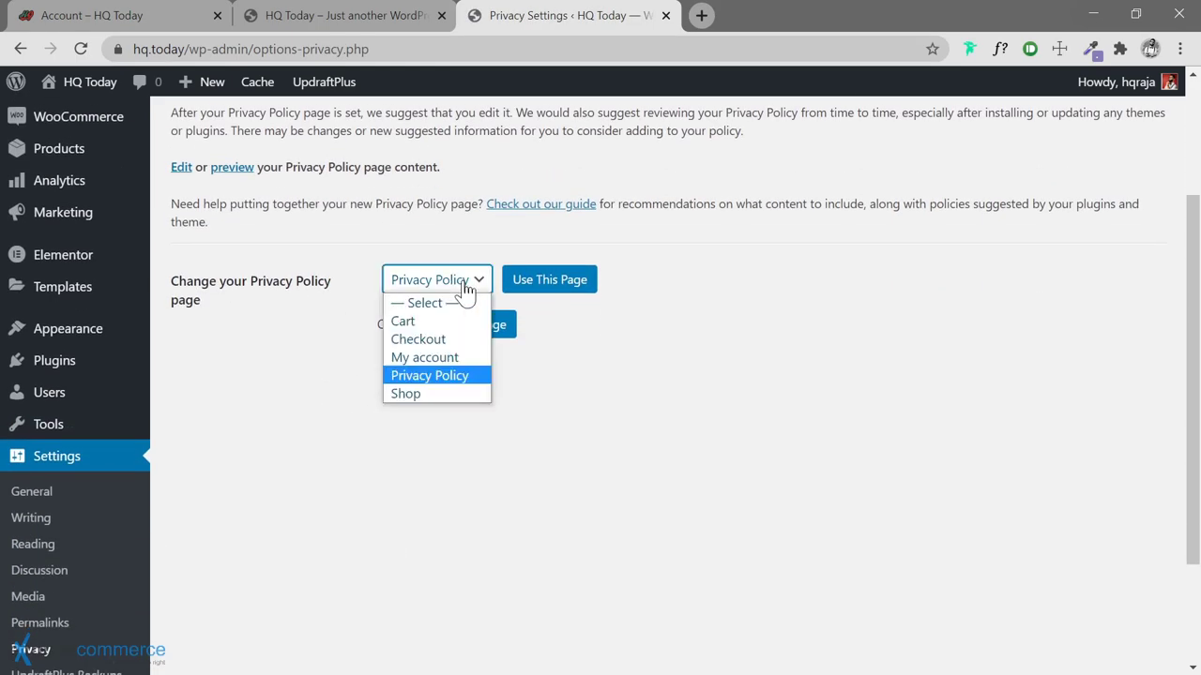
left_click(453, 375)
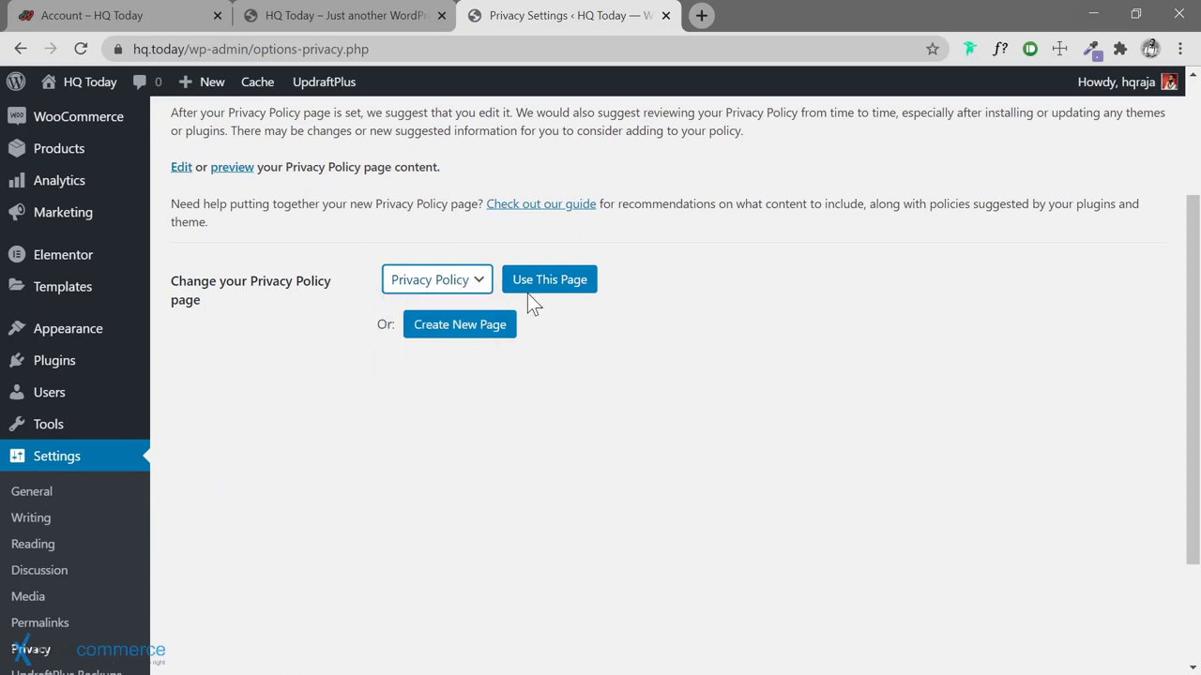
scroll(166, 253, "down", 2)
scroll(166, 254, "up", 4)
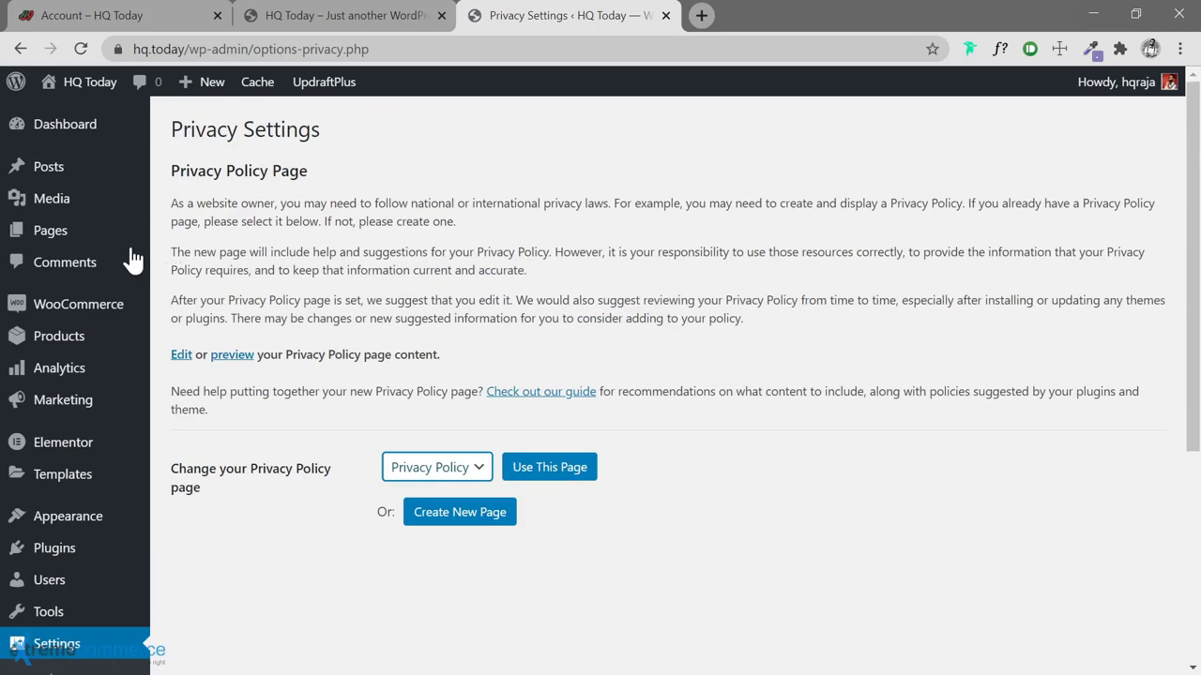
mouse_move(91, 246)
left_click(180, 234)
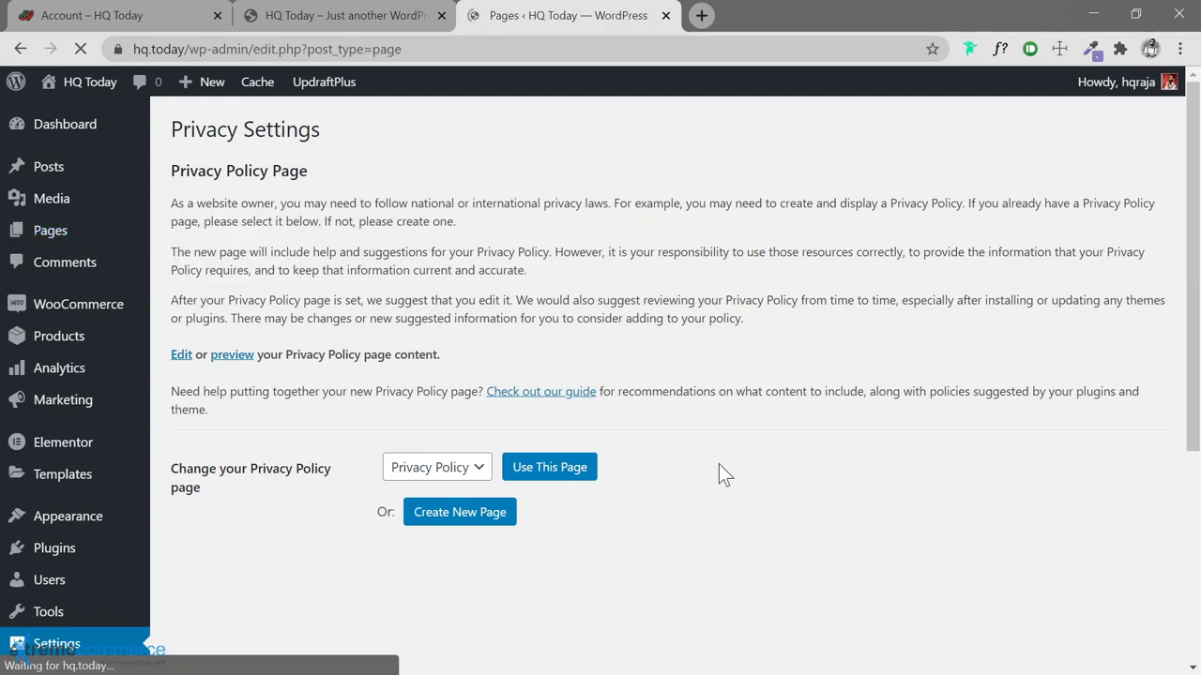
Quick-edit the Privacy Policy page to Published status and update it
scroll(507, 381, "down", 3)
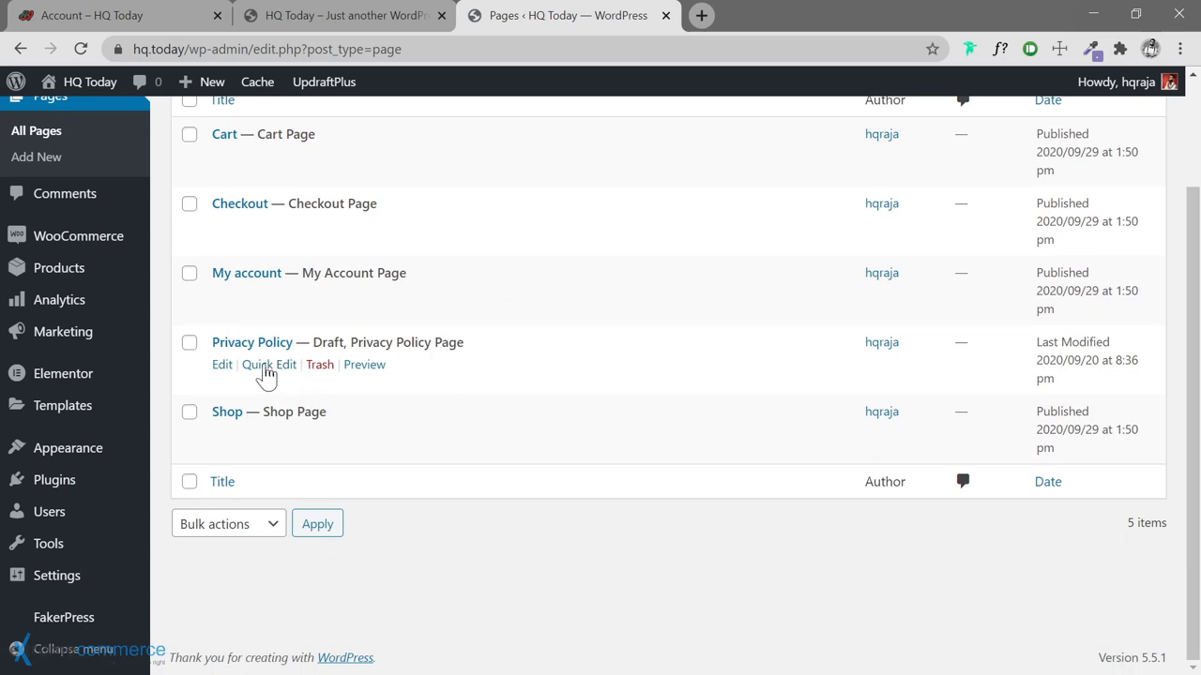
left_click(268, 365)
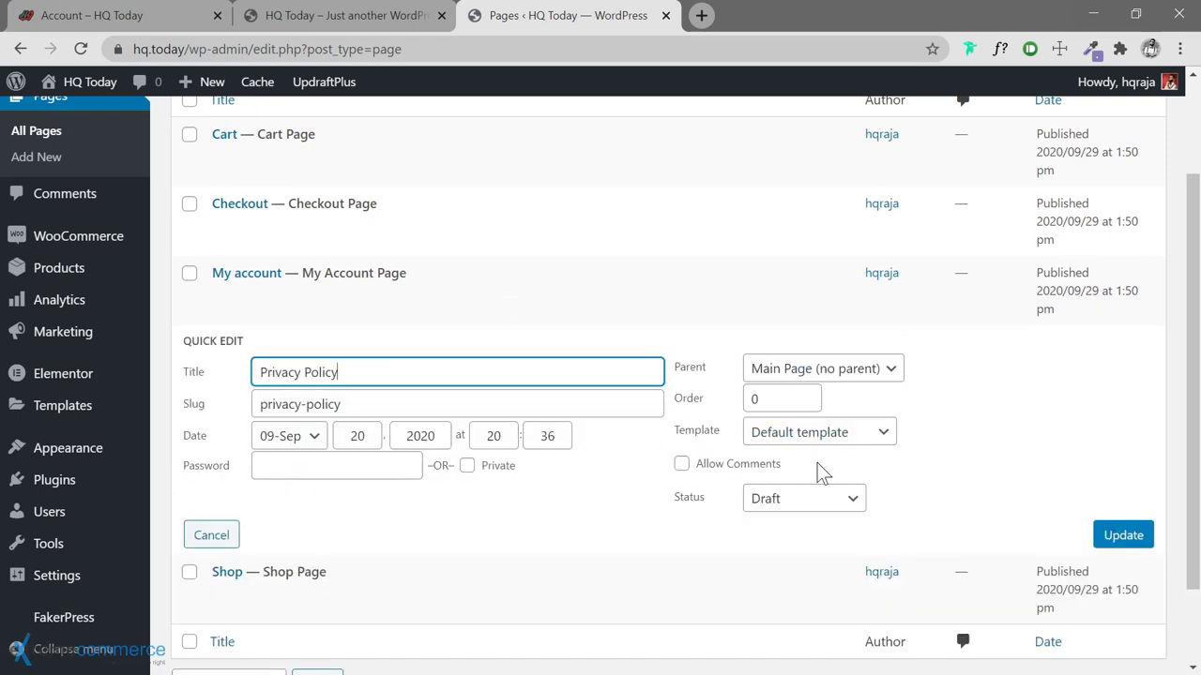
left_click(807, 500)
left_click(788, 523)
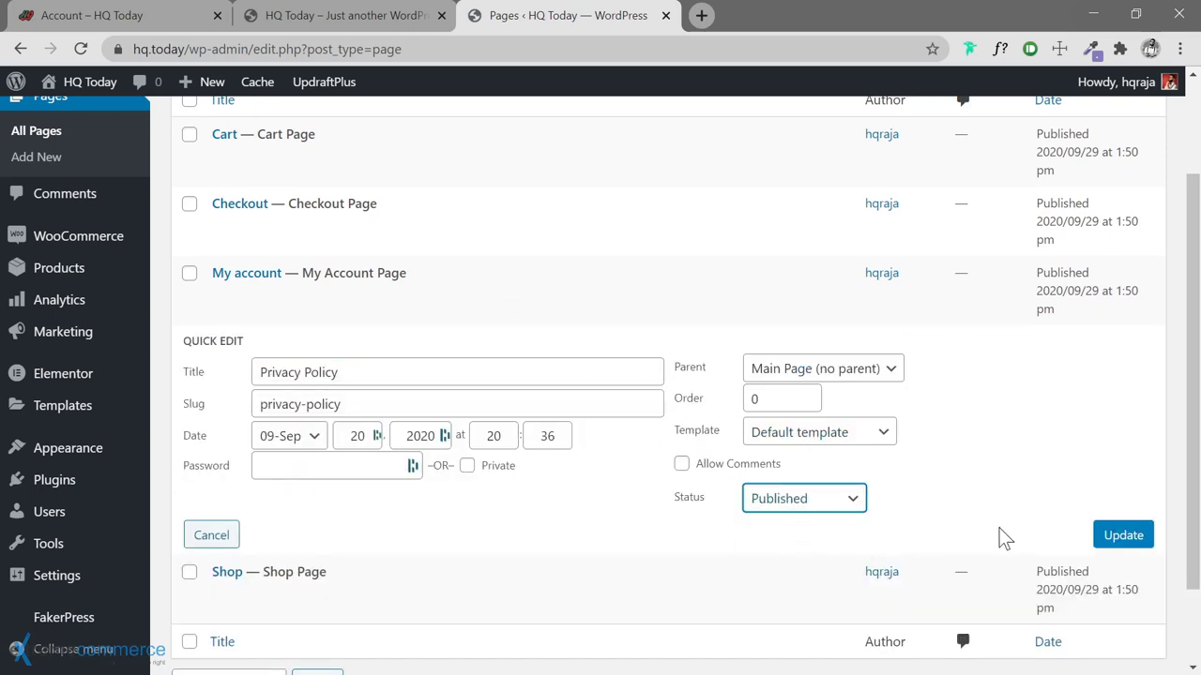
left_click(1121, 537)
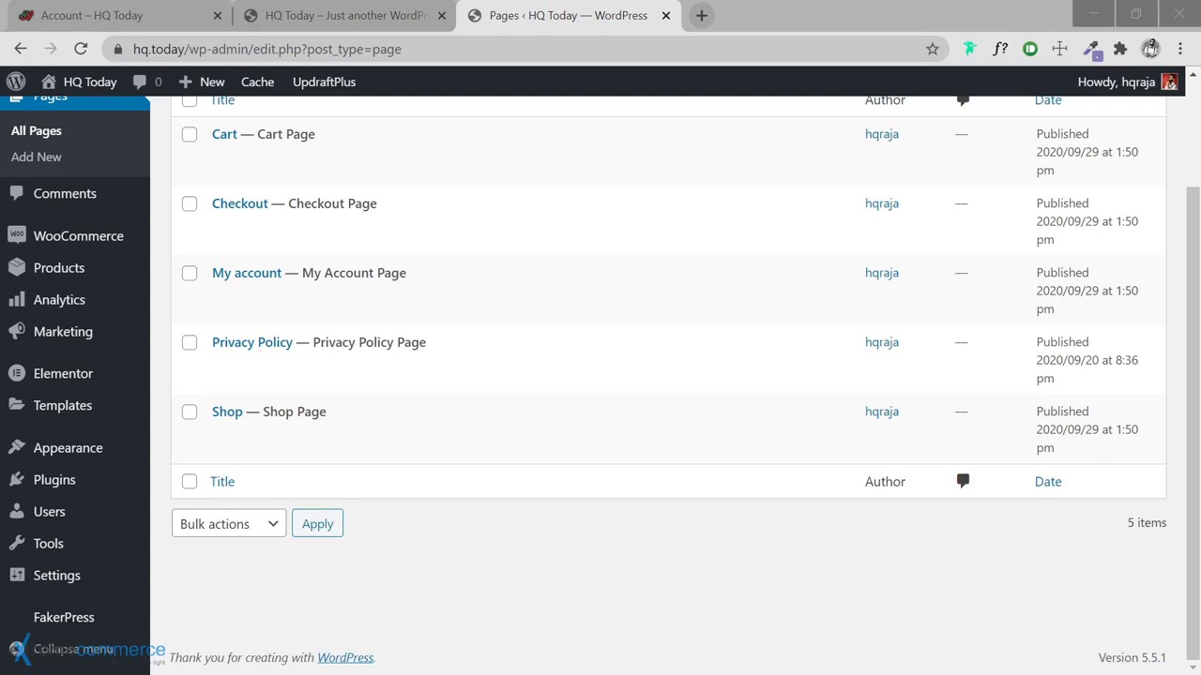
left_click(701, 21)
left_click(702, 17)
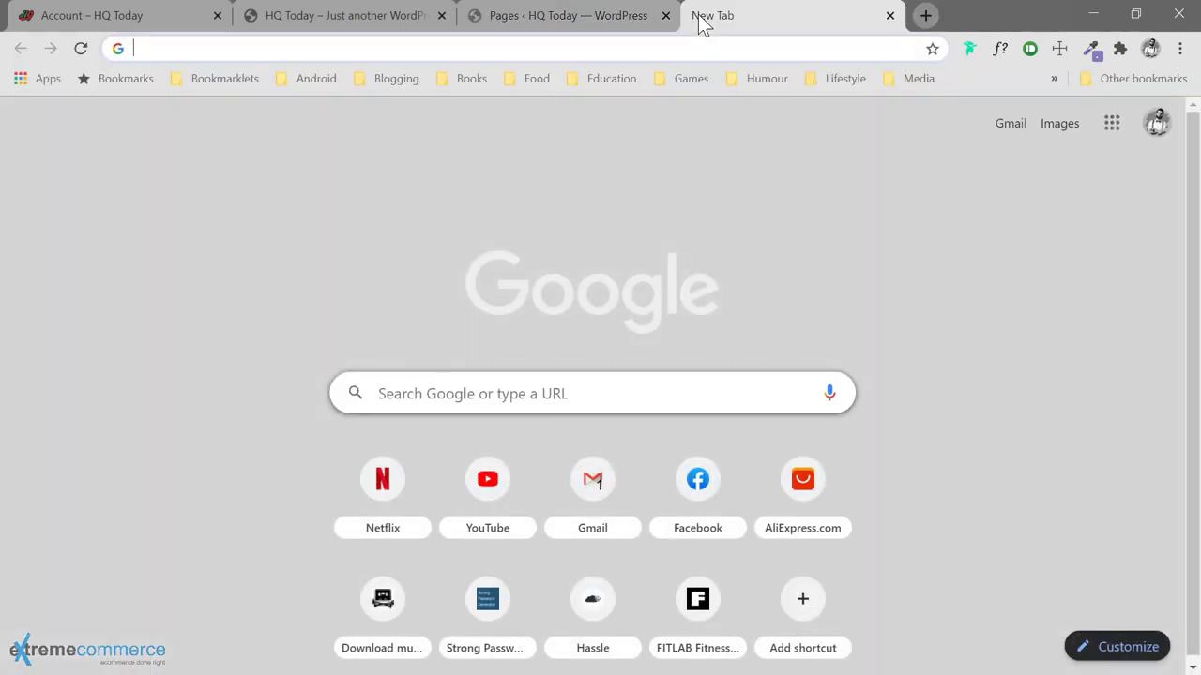
Load the Privacy Policy Generator and enter the company name 'HappyCloud, Inc.'
type("https://www.privacypolicygenerator.info/")
key("Return")
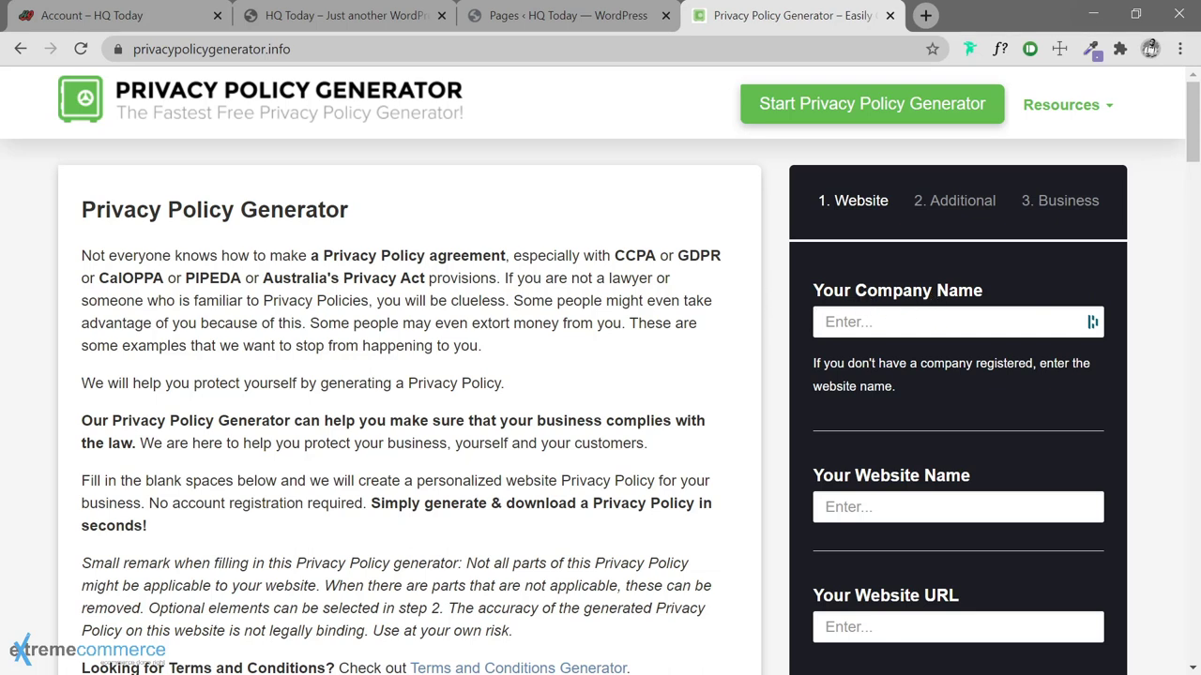
left_click(947, 321)
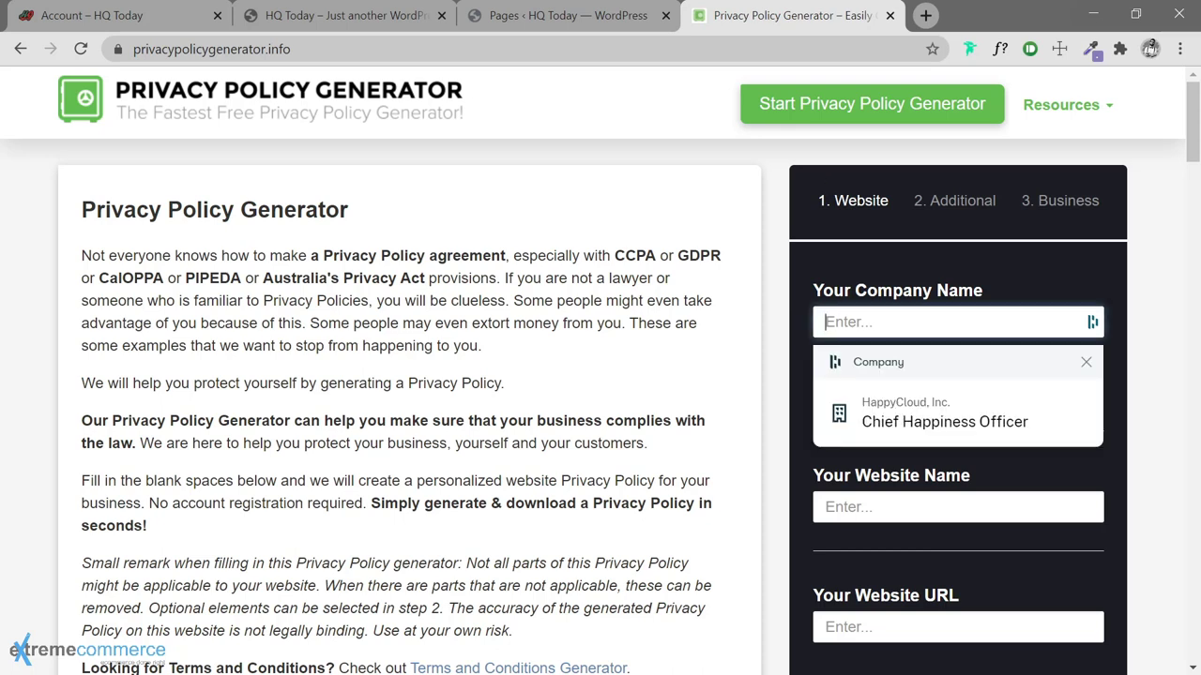
type("Happty")
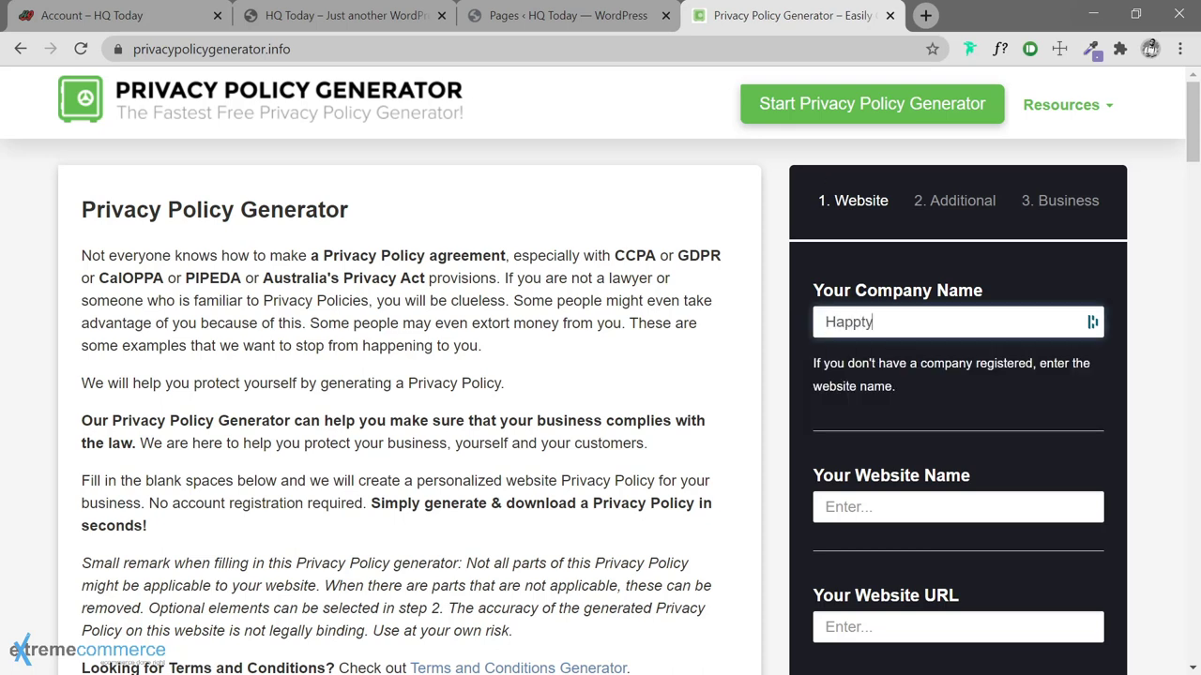
key("BackSpace")
key("BackSpace")
type("yCloud, Inc.")
left_click(957, 507)
type("H")
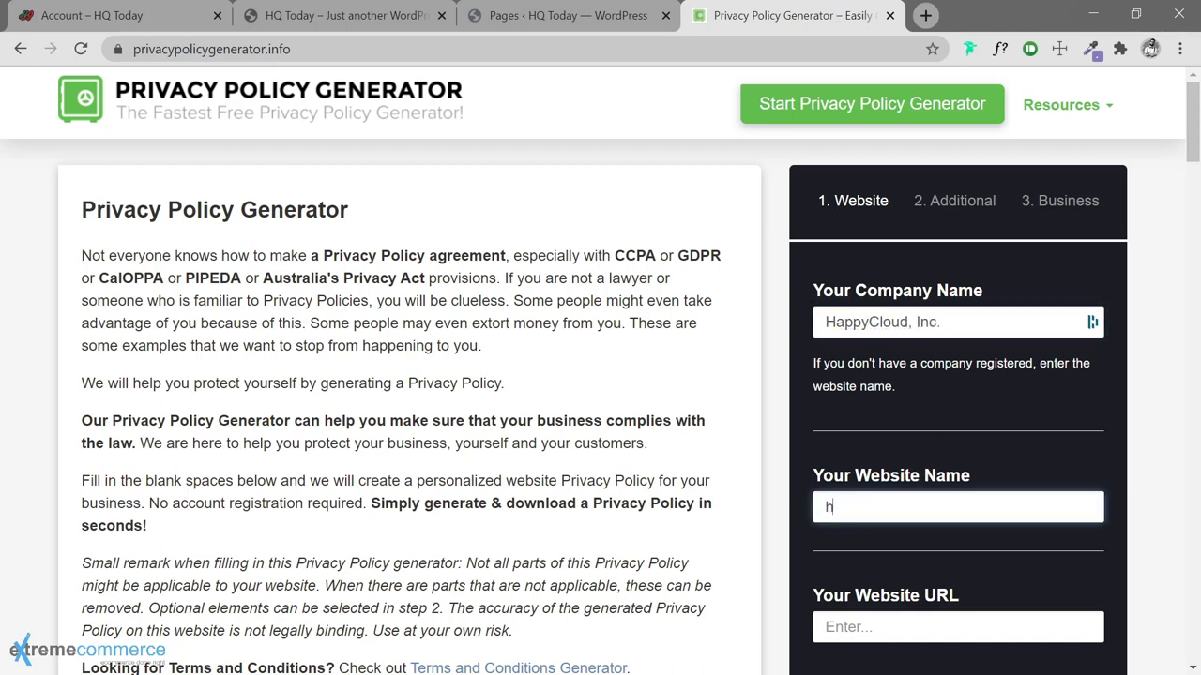
type("Q Today")
scroll(923, 497, "down", 3)
scroll(948, 210, "up", 1)
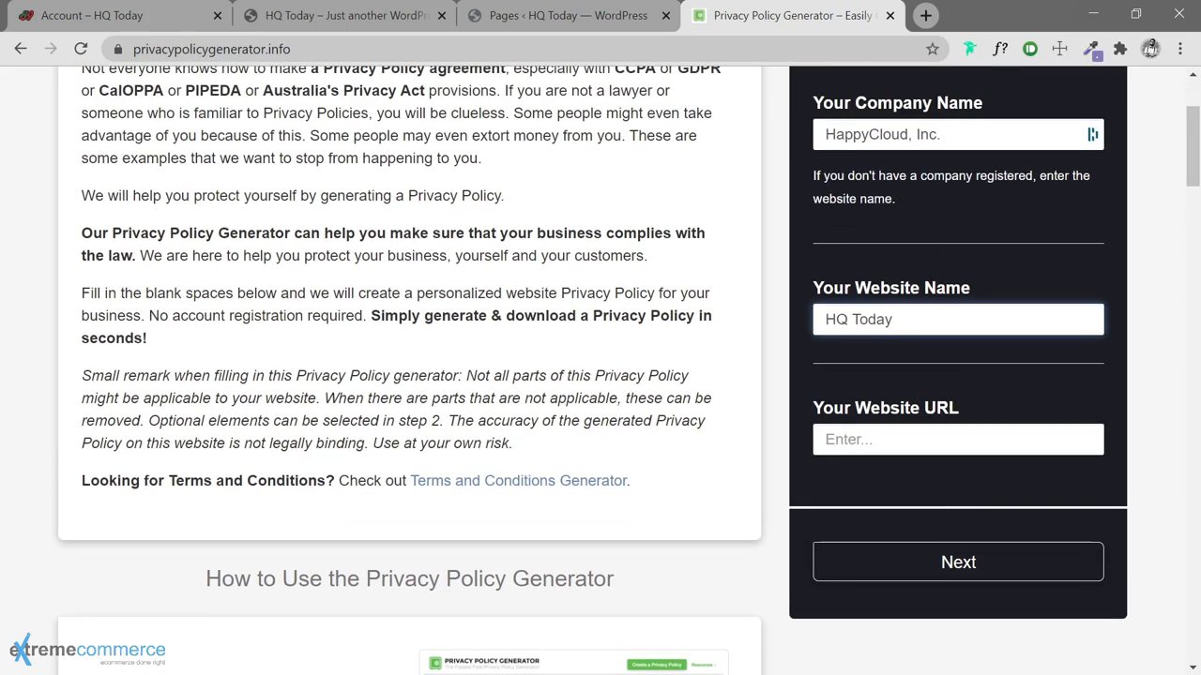
left_click(957, 439)
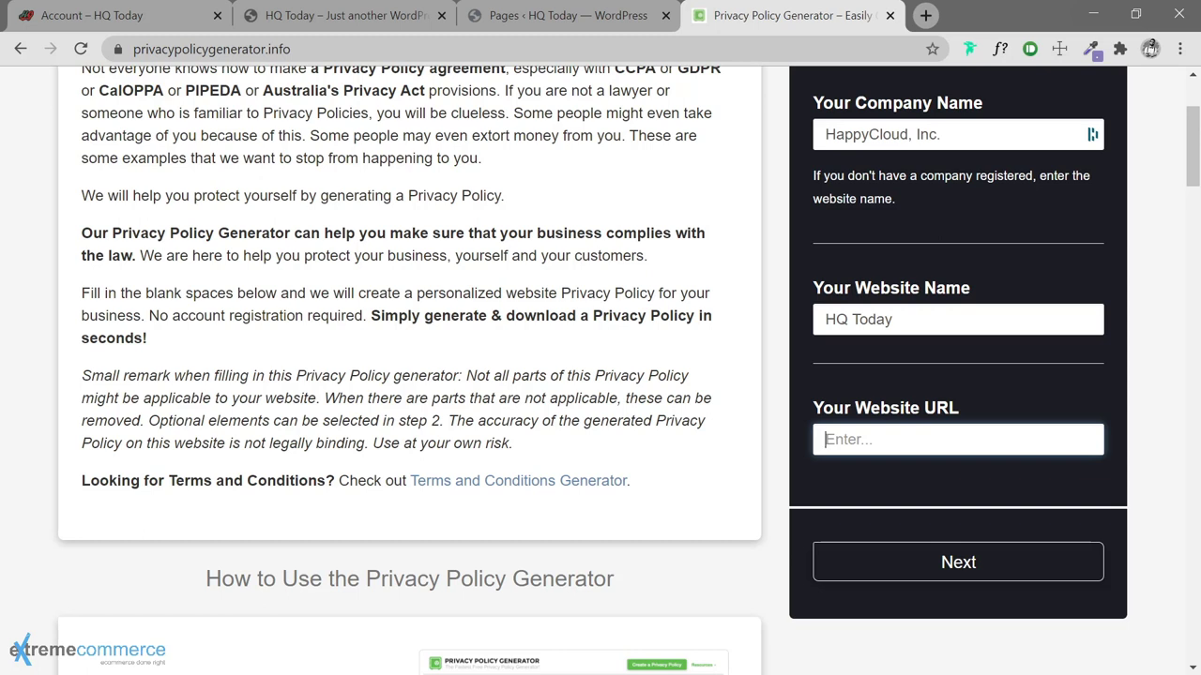
type("https://hq.today/")
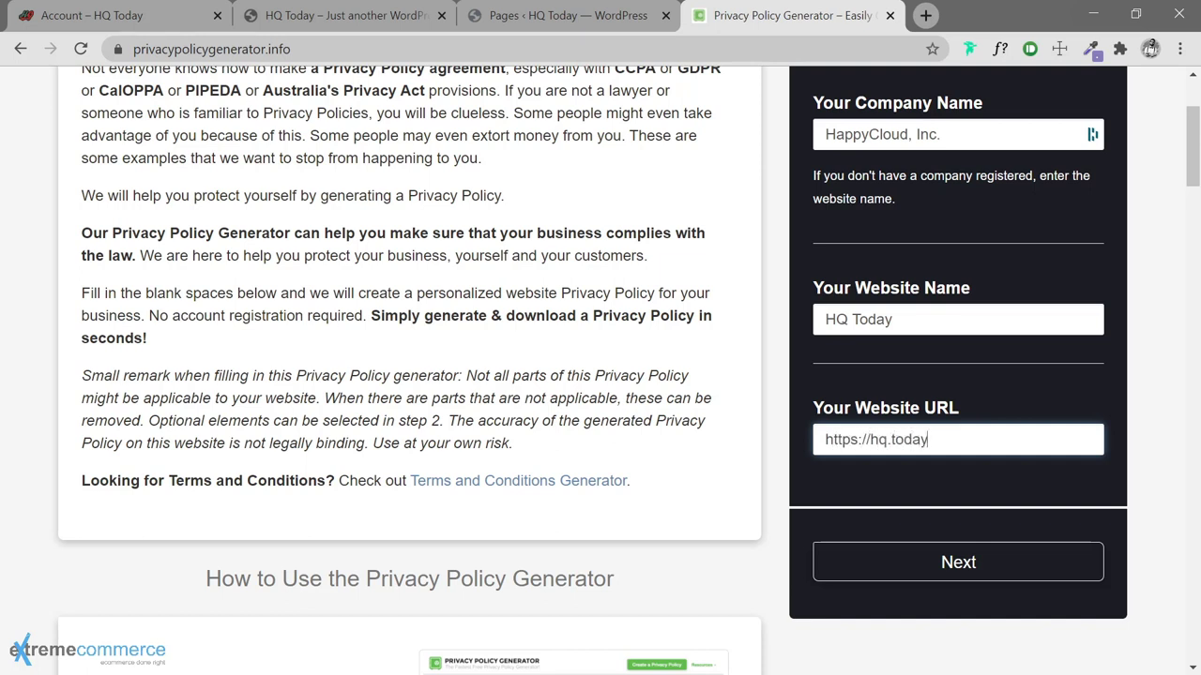
left_click(970, 561)
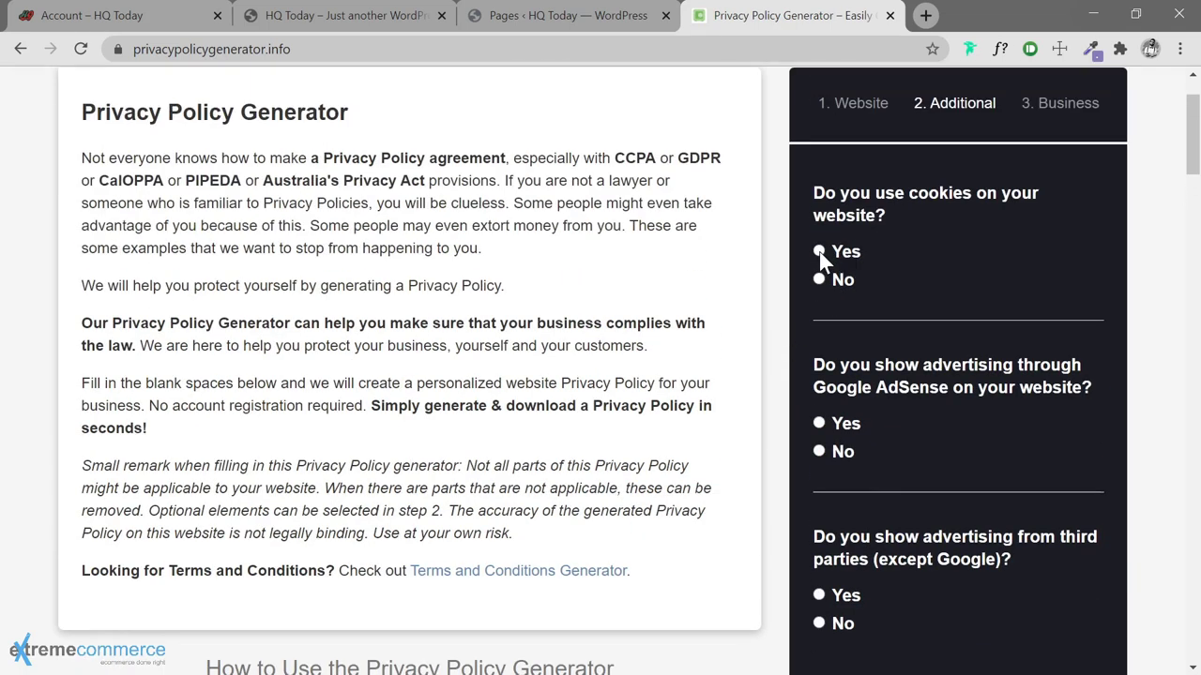
Answer Yes to cookies, Google AdSense and third-party ads, then continue
left_click(819, 251)
scroll(785, 313, "down", 2)
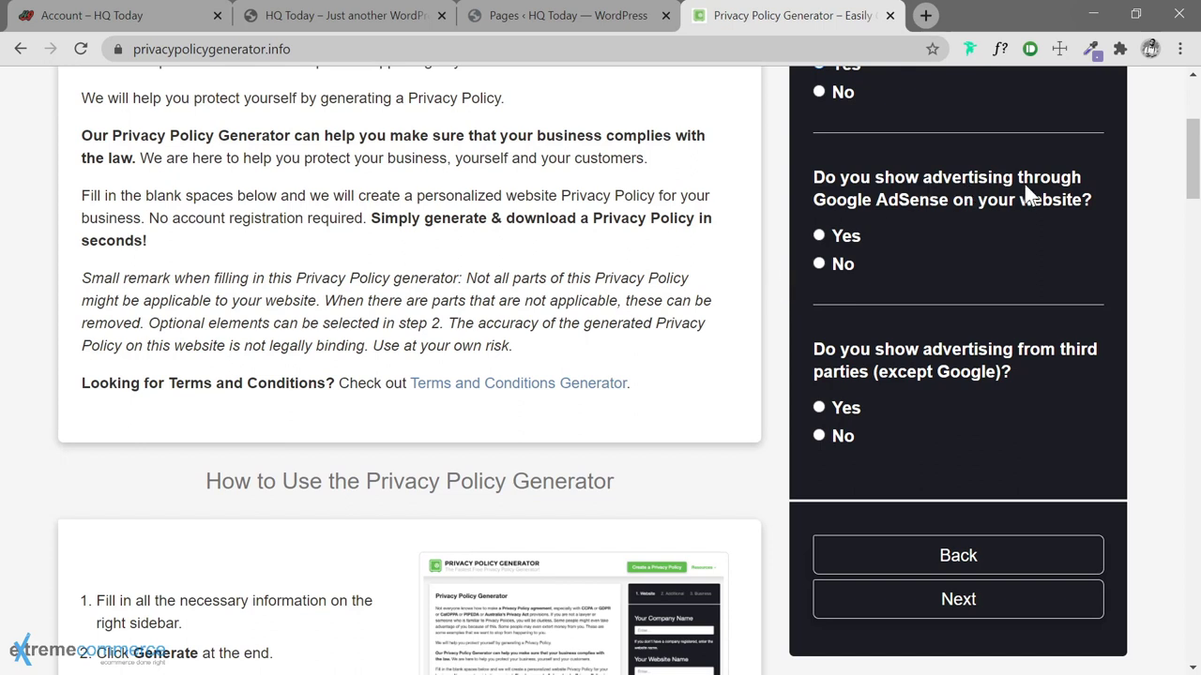
left_click(818, 235)
scroll(777, 311, "down", 1)
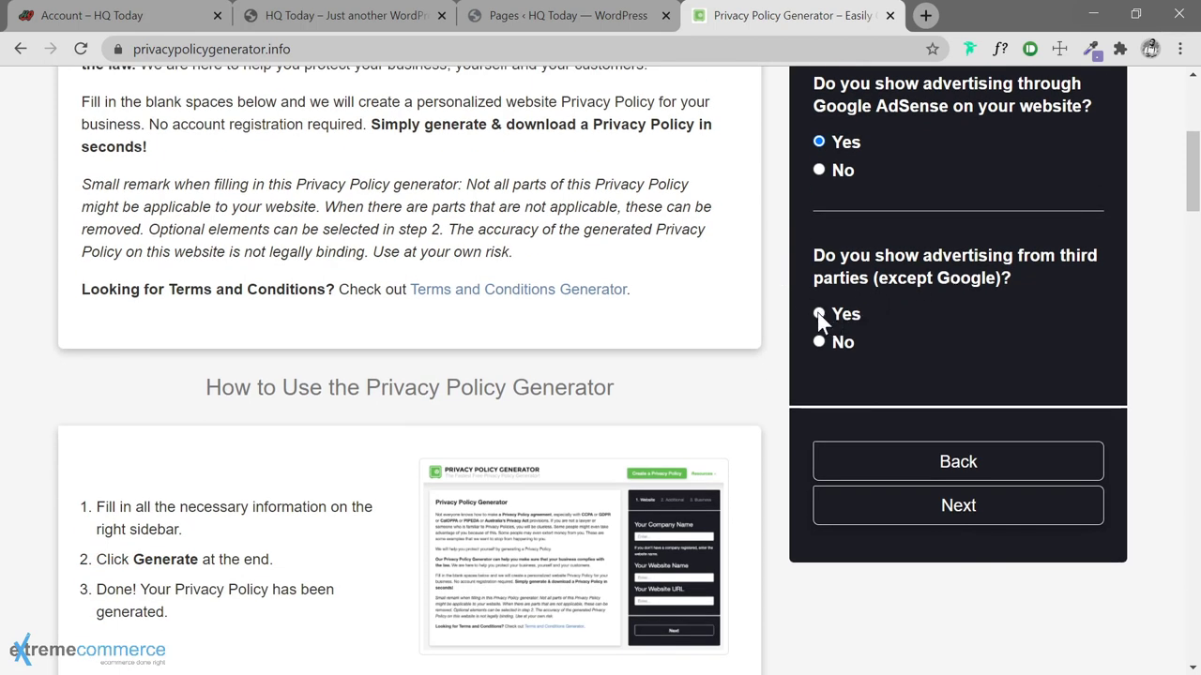
left_click(818, 315)
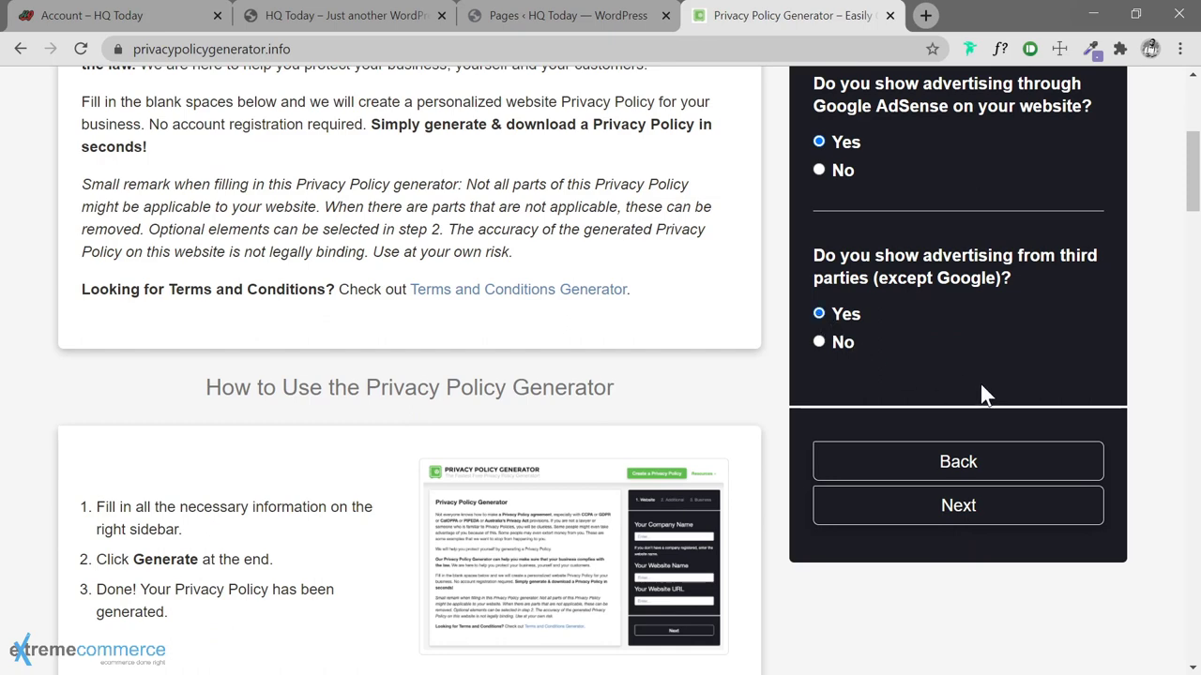
left_click(958, 507)
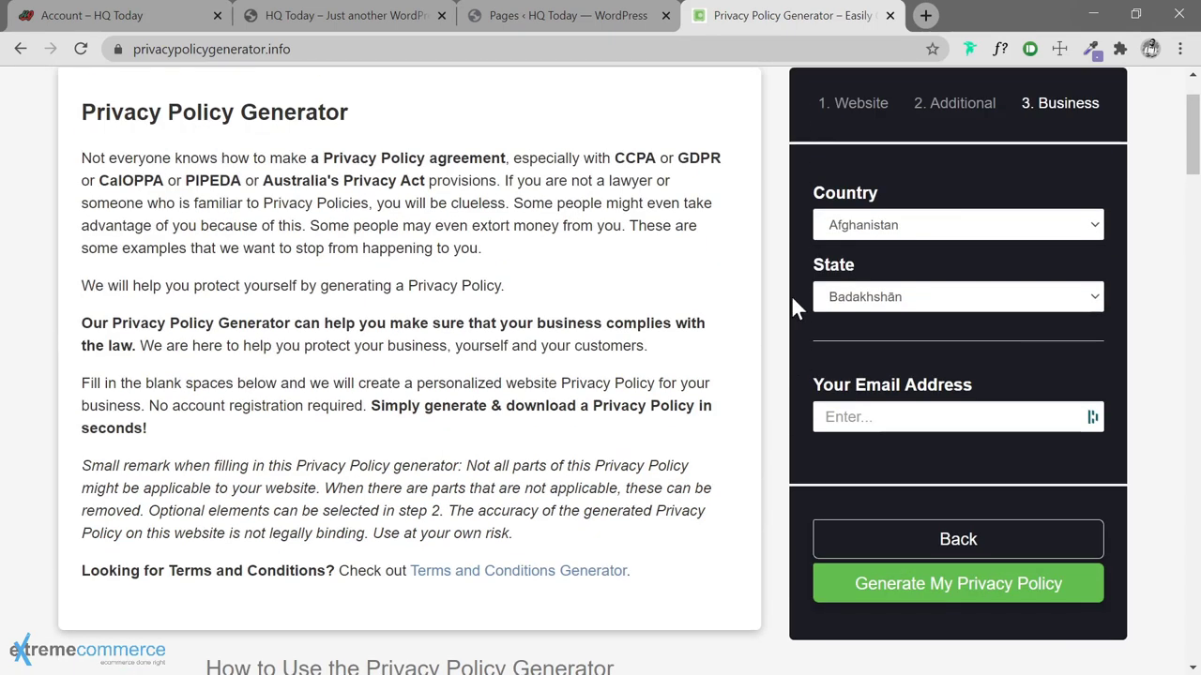
Set country United States, state Delaware, and fill in the contact e-mail address
left_click(972, 226)
left_click(973, 226)
type("un")
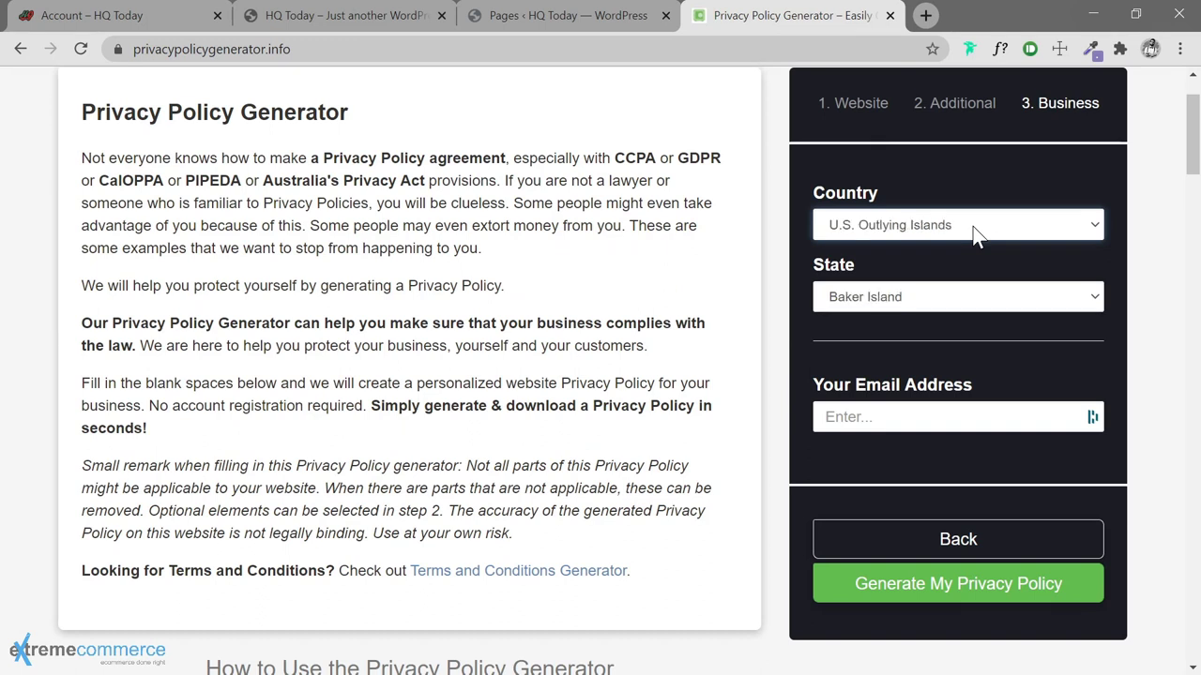
key("Down")
key("Down")
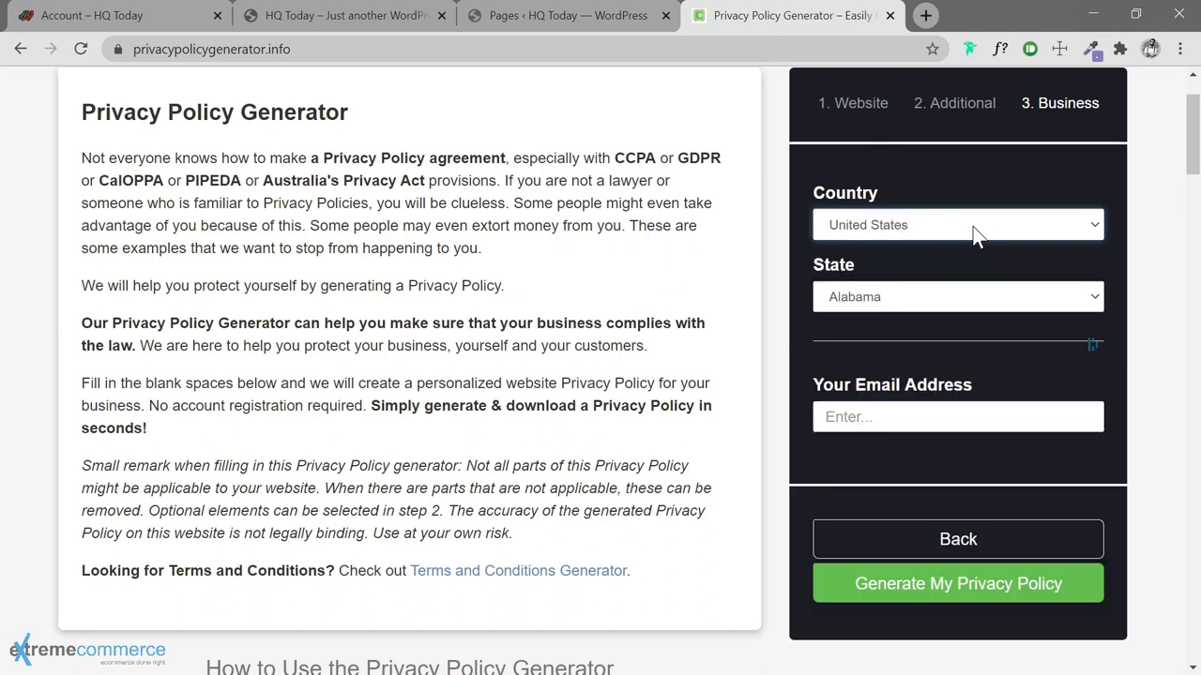
left_click(981, 299)
left_click(981, 298)
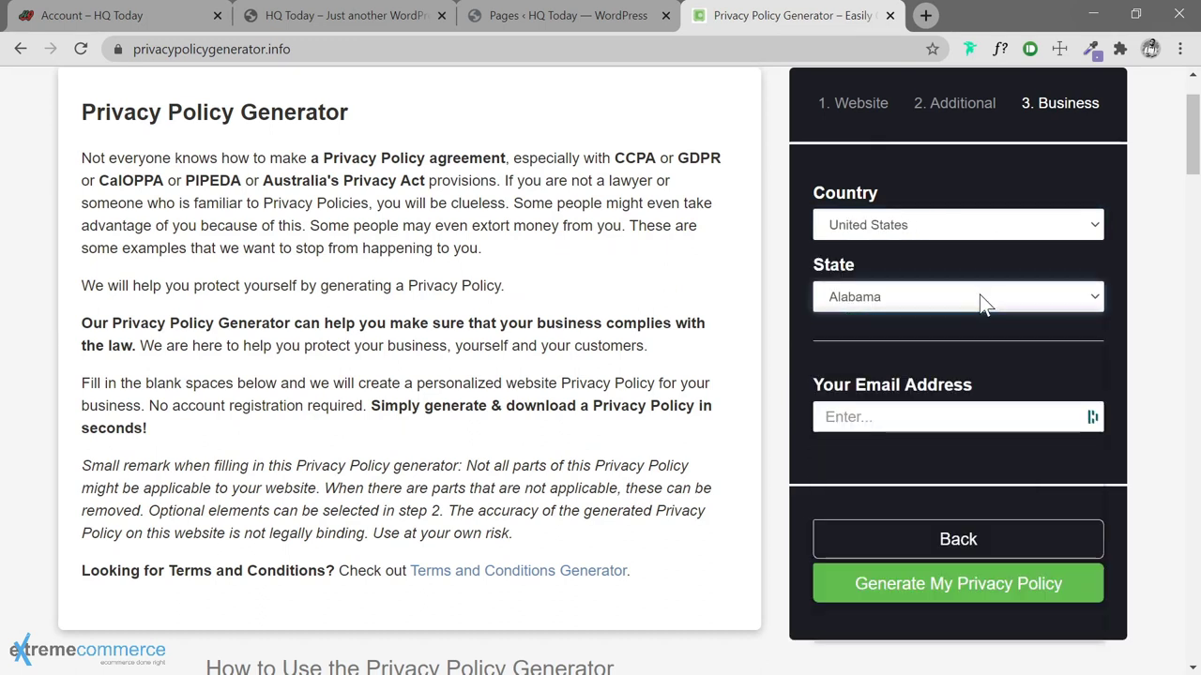
type("d")
left_click(972, 420)
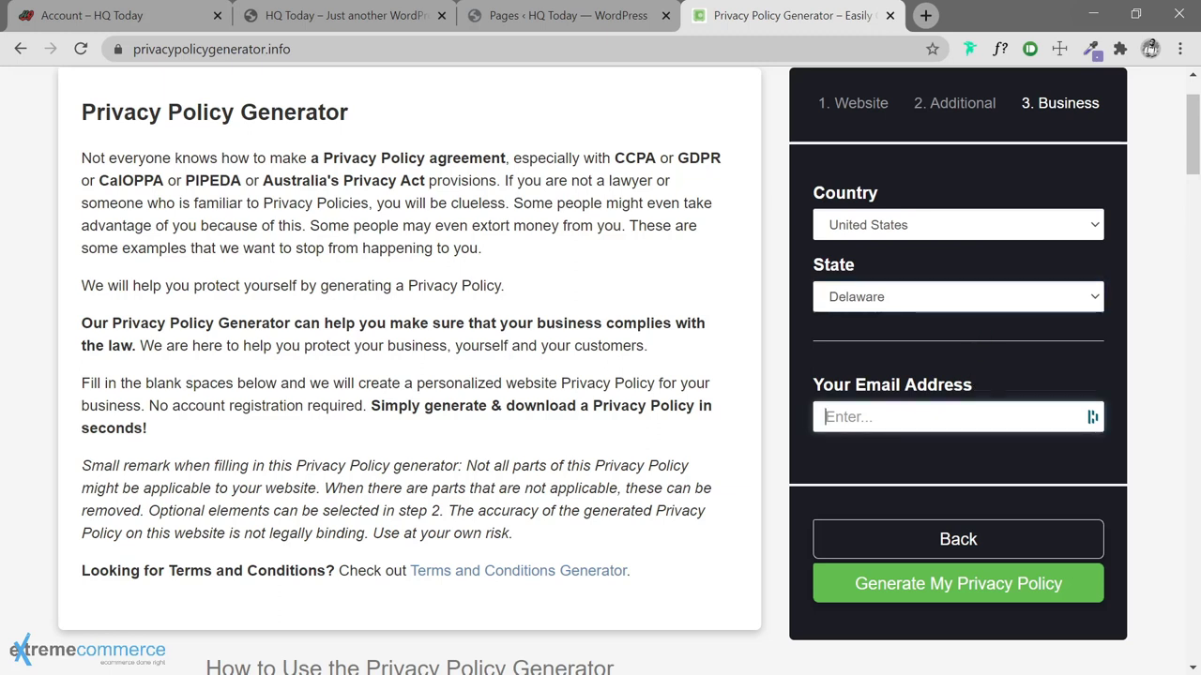
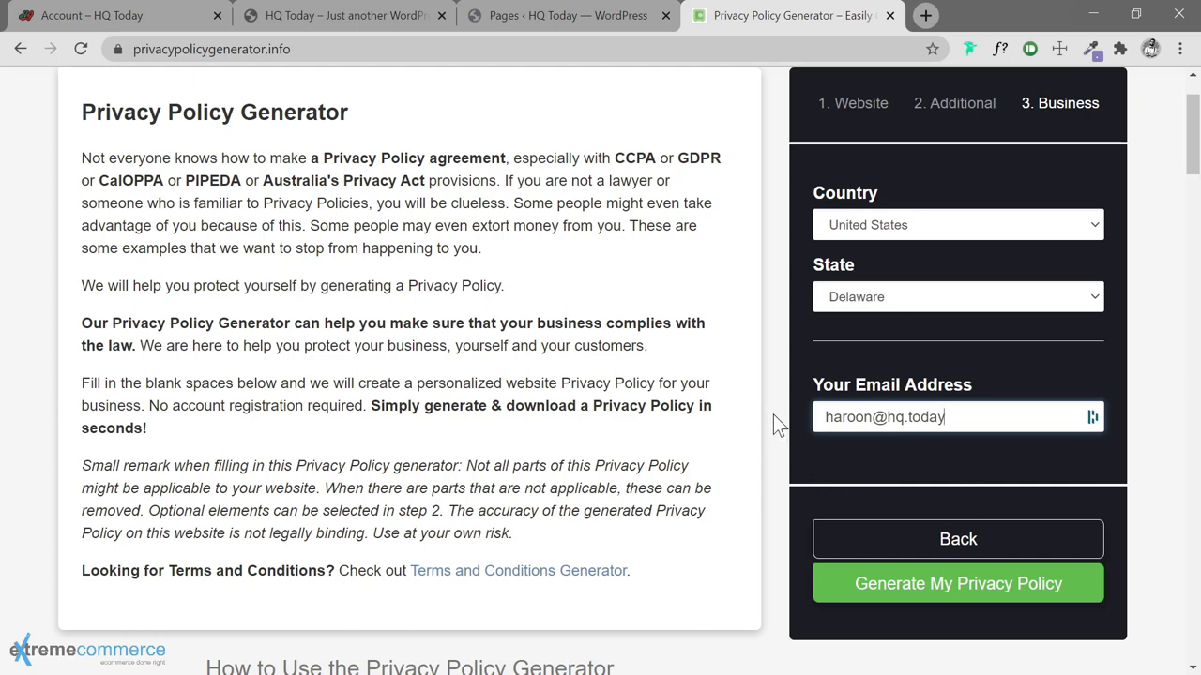
scroll(775, 419, "down", 1)
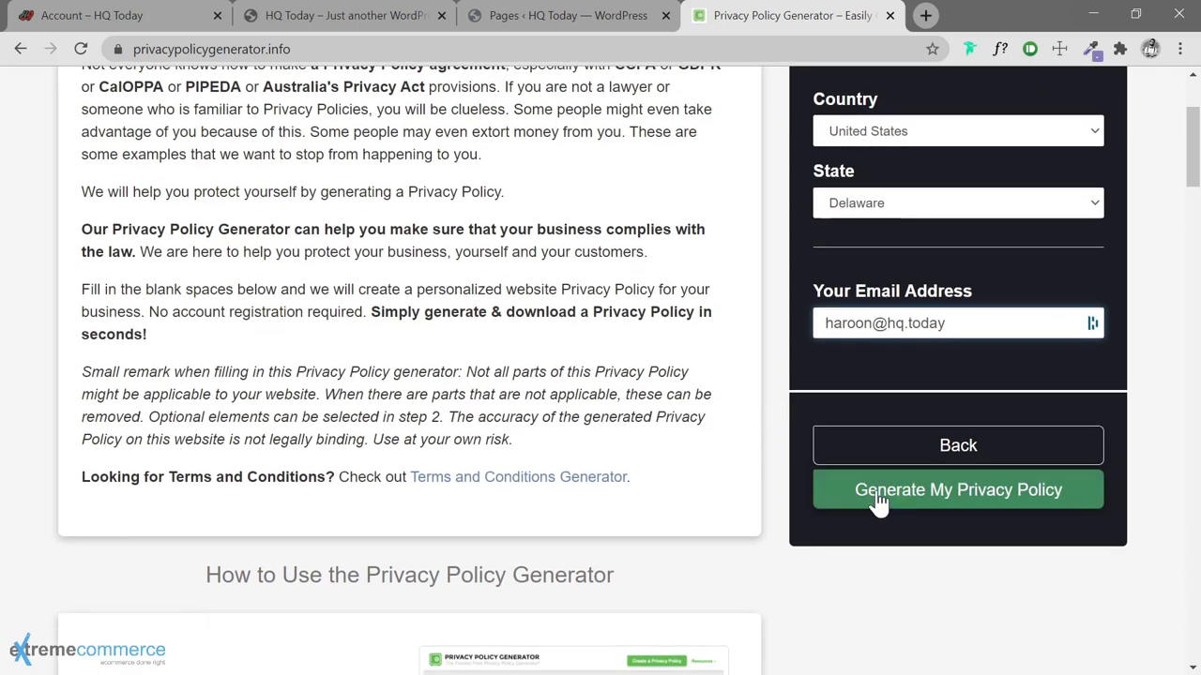
Generate the HappyCloud, Inc. privacy policy and select its full text
left_click(944, 492)
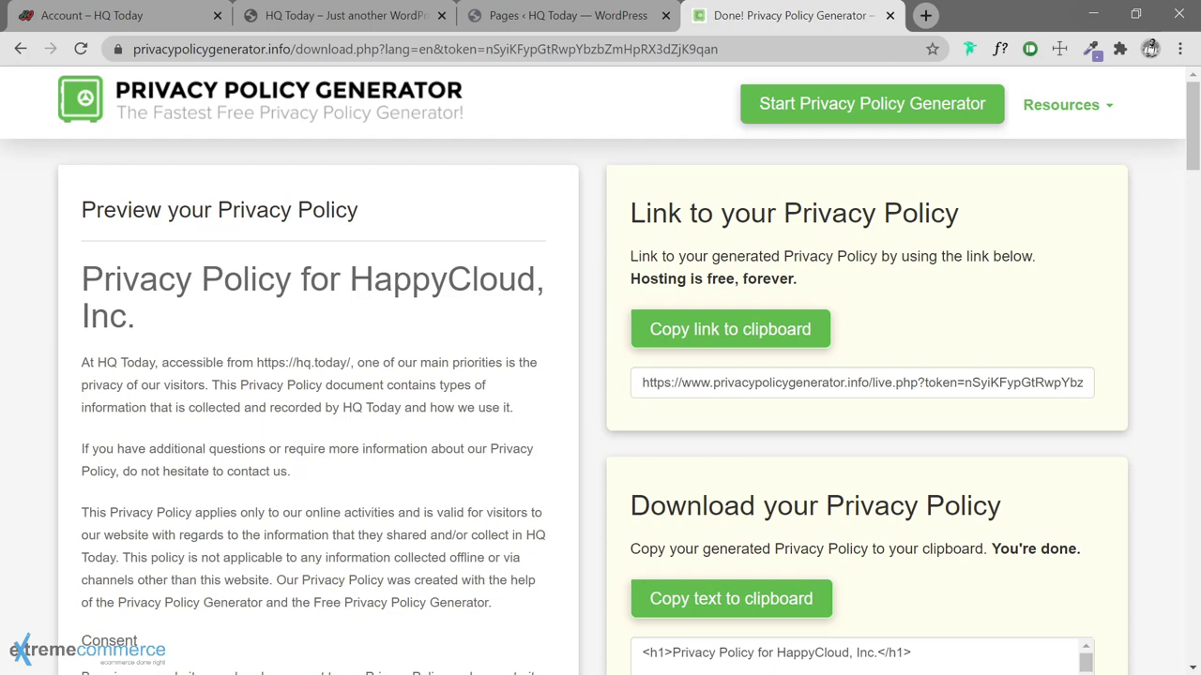
scroll(601, 375, "down", 2)
scroll(316, 204, "down", 1)
scroll(317, 204, "up", 4)
left_click_drag(80, 272, 325, 664)
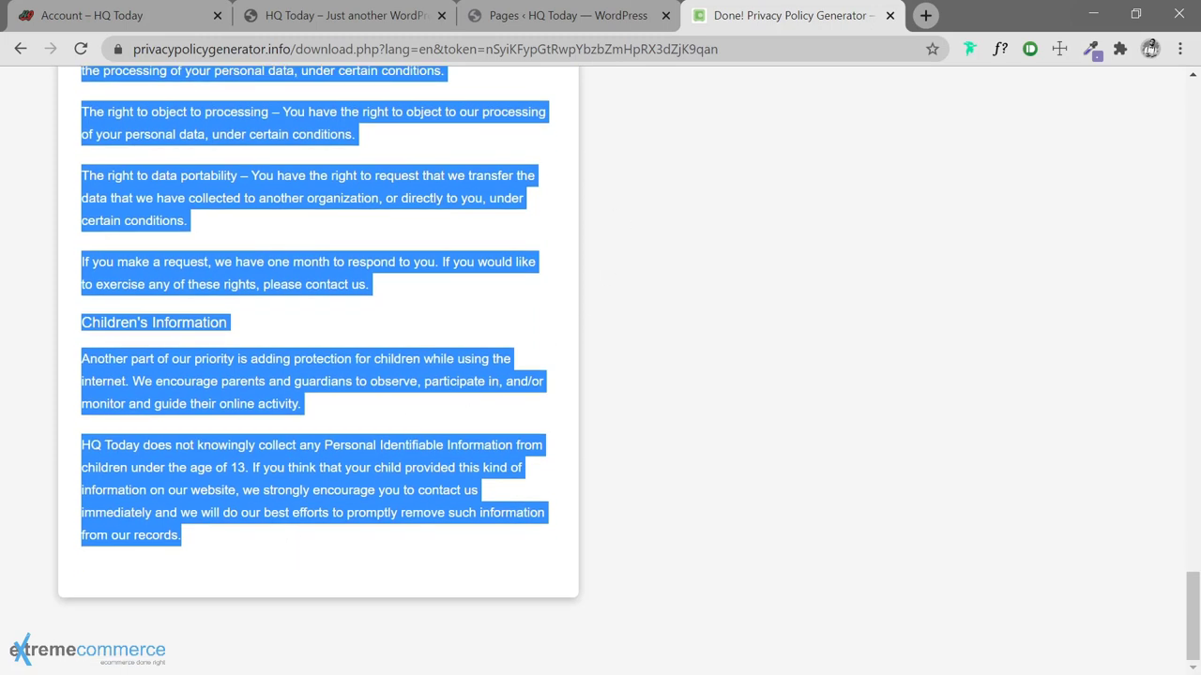
left_click(495, 22)
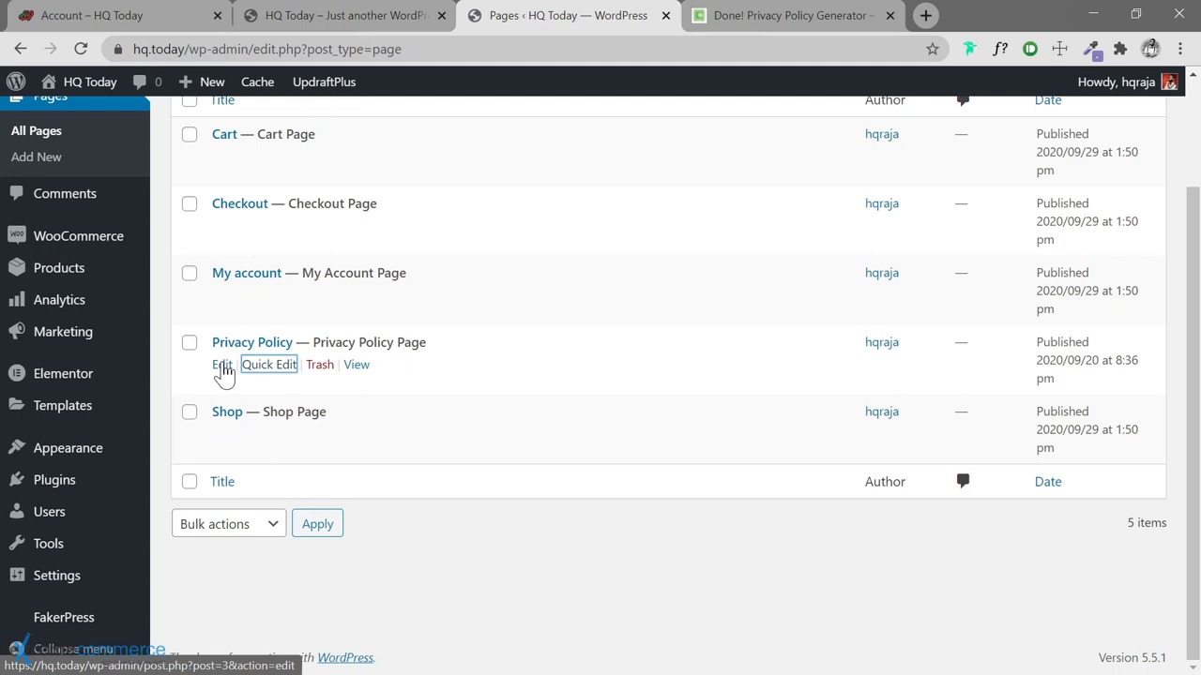
Open the Privacy Policy page in the WordPress editor
left_click(806, 18)
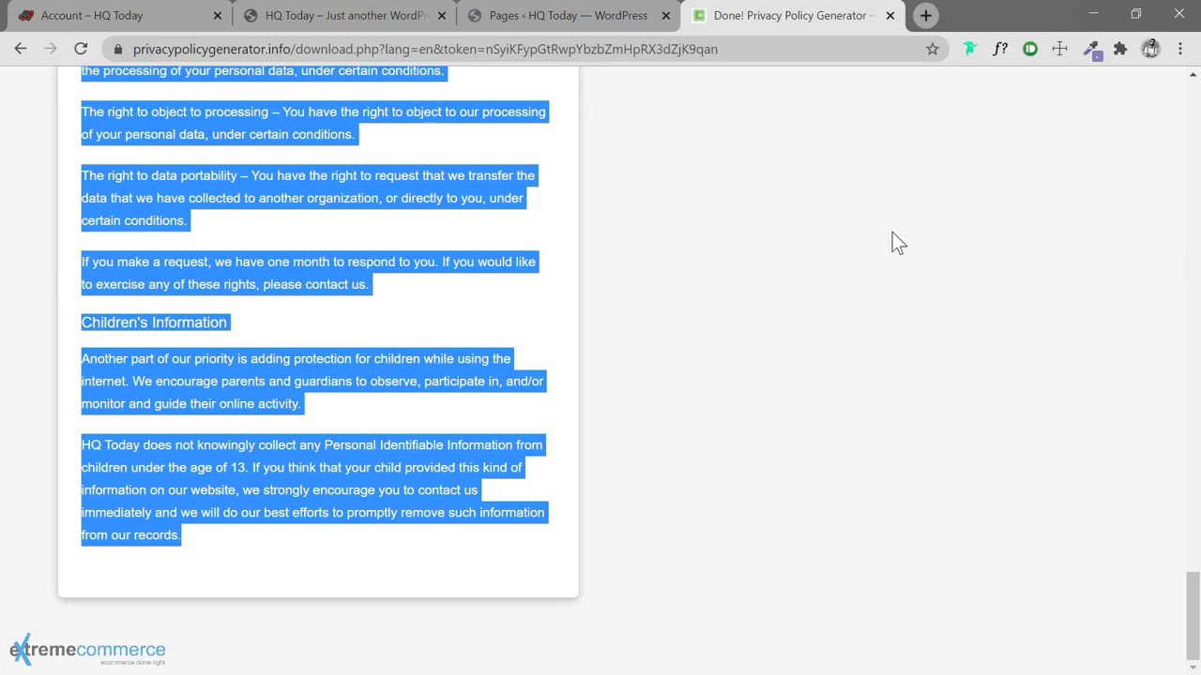
left_click(430, 21)
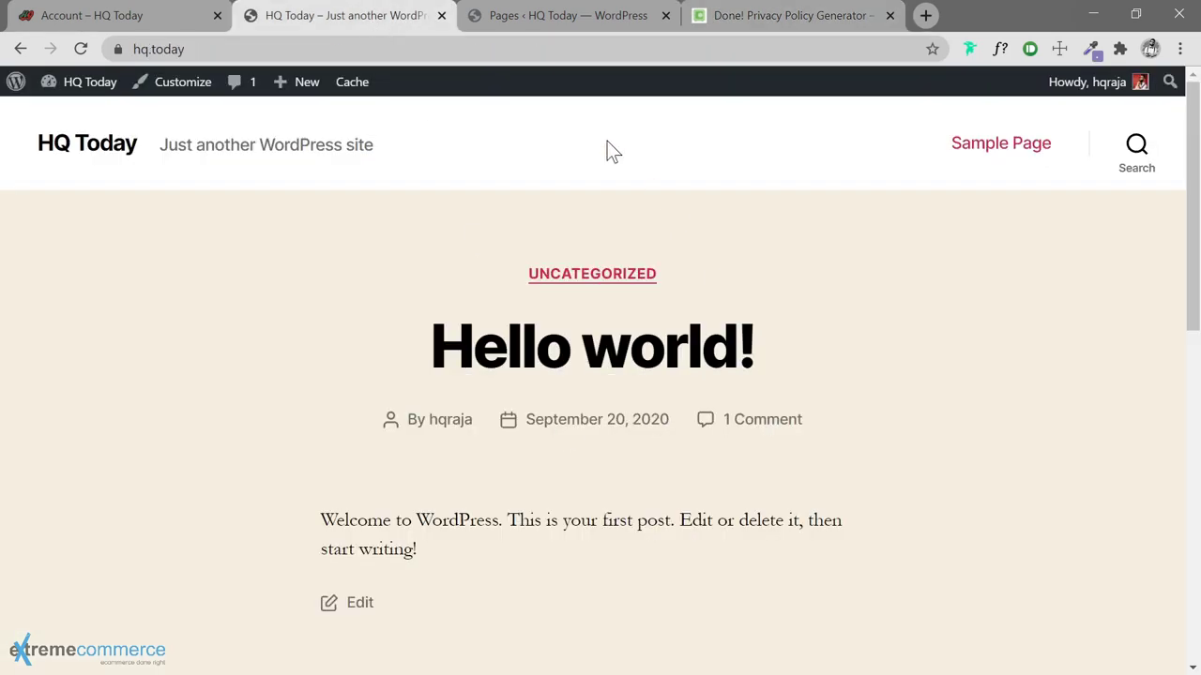
left_click(542, 19)
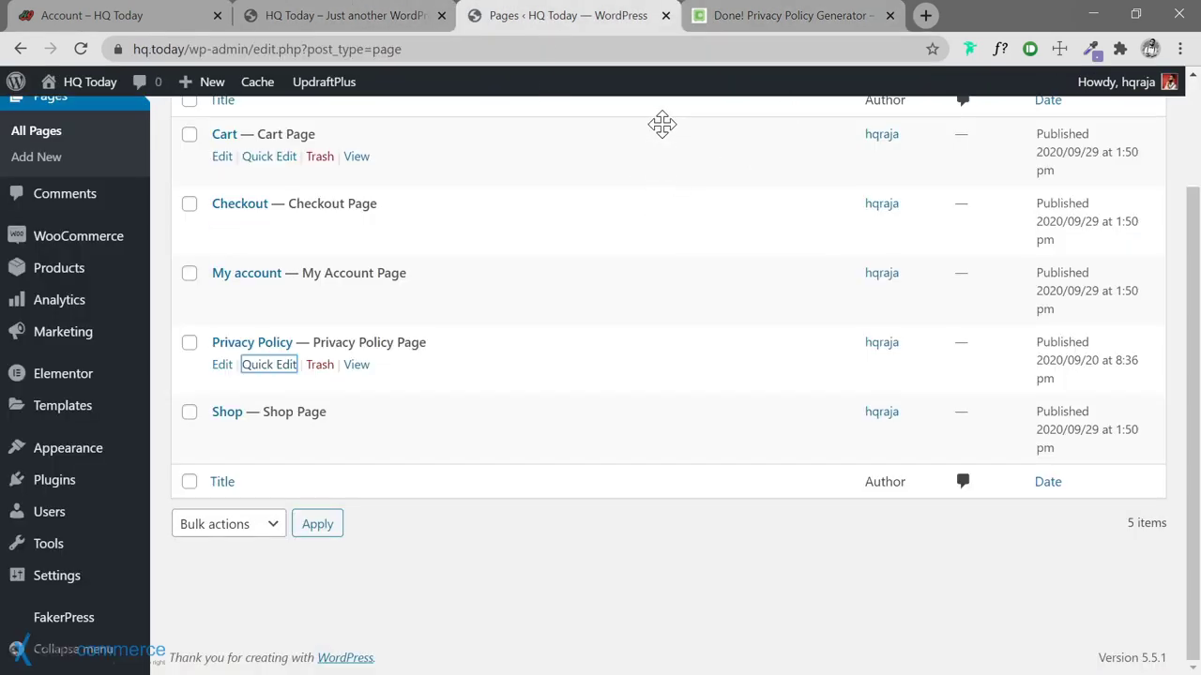
left_click(225, 371)
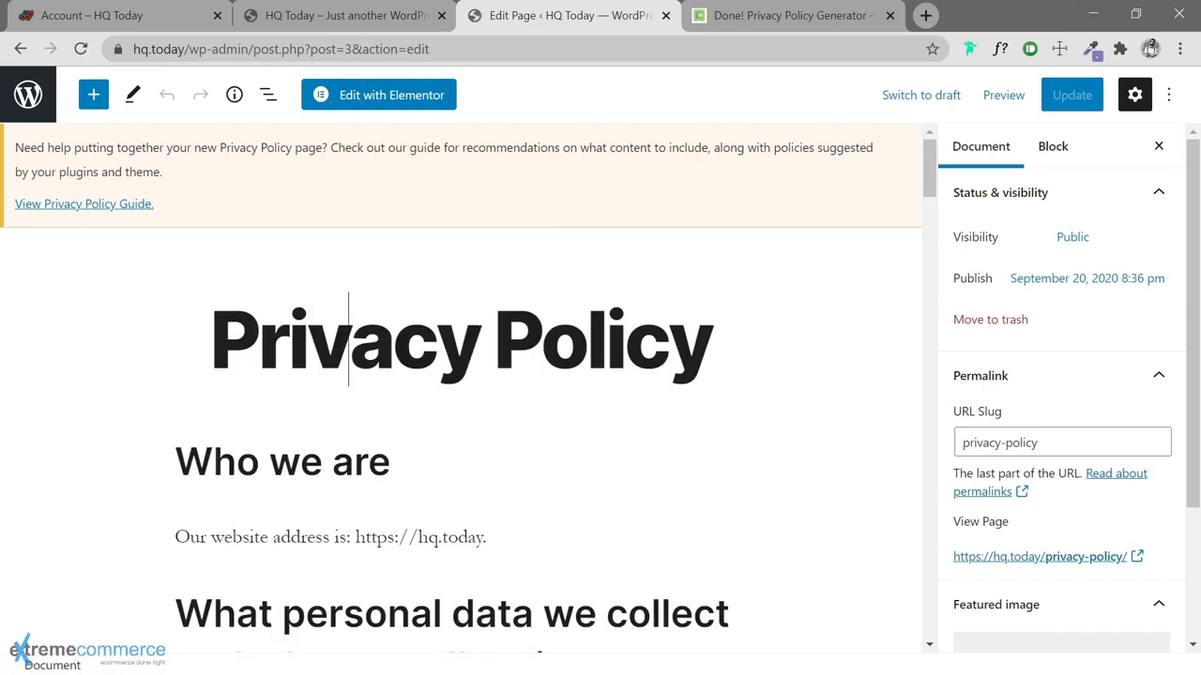
Delete all default policy content and remove the mistakenly pasted generator-link embed
left_click(369, 464)
type("a")
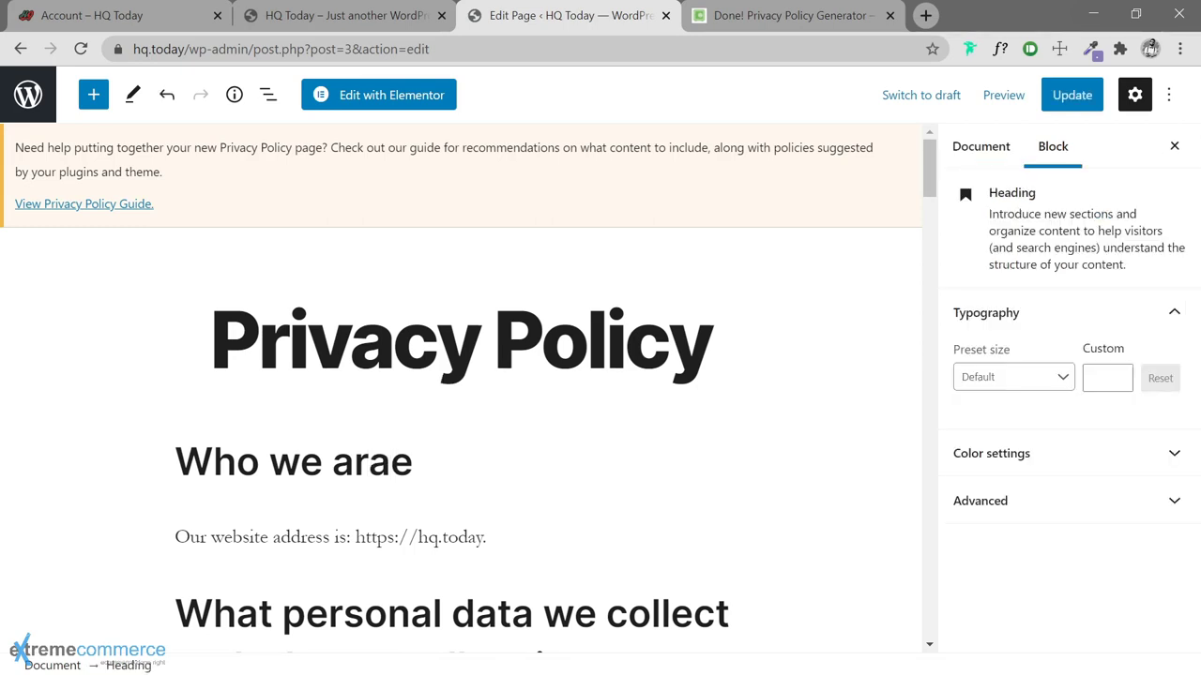
type("a")
key("ctrl+a")
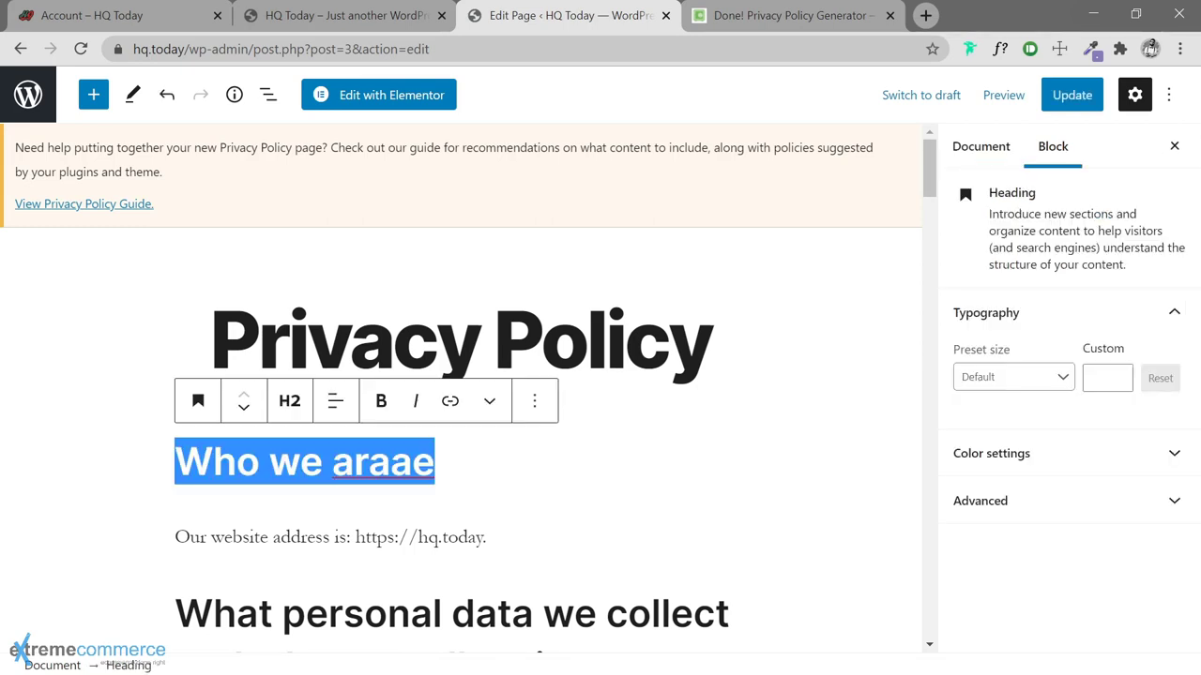
key("ctrl+a")
key("BackSpace")
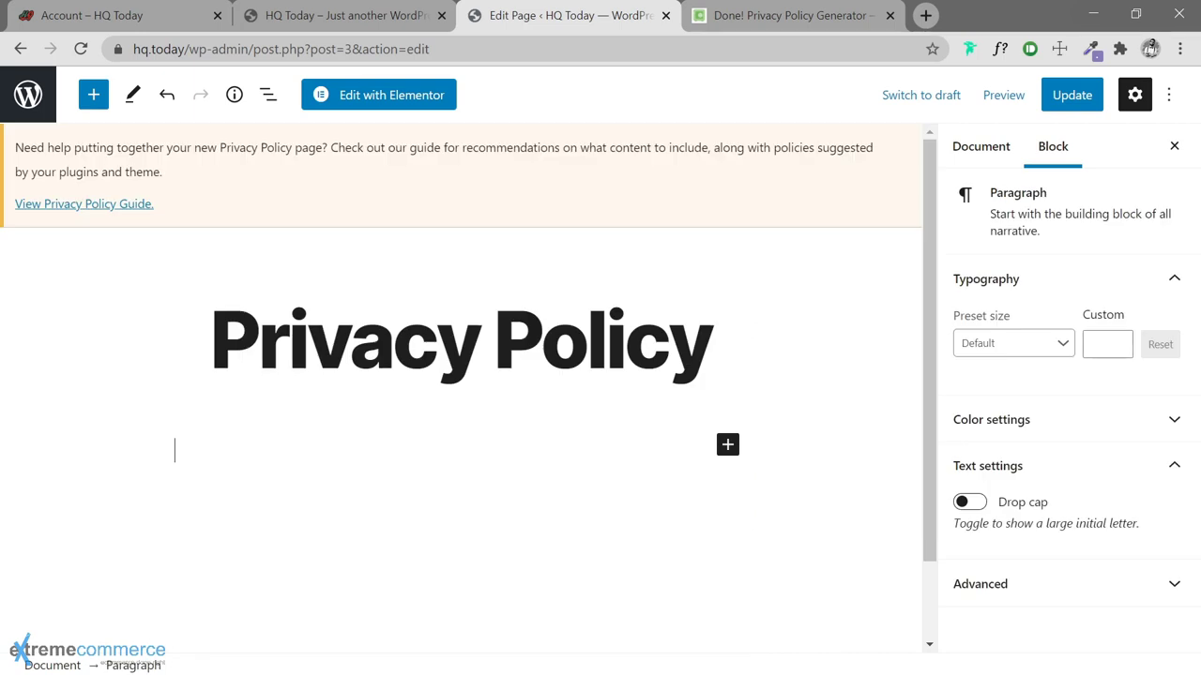
type("https://www.privacypolicygenerator.info/")
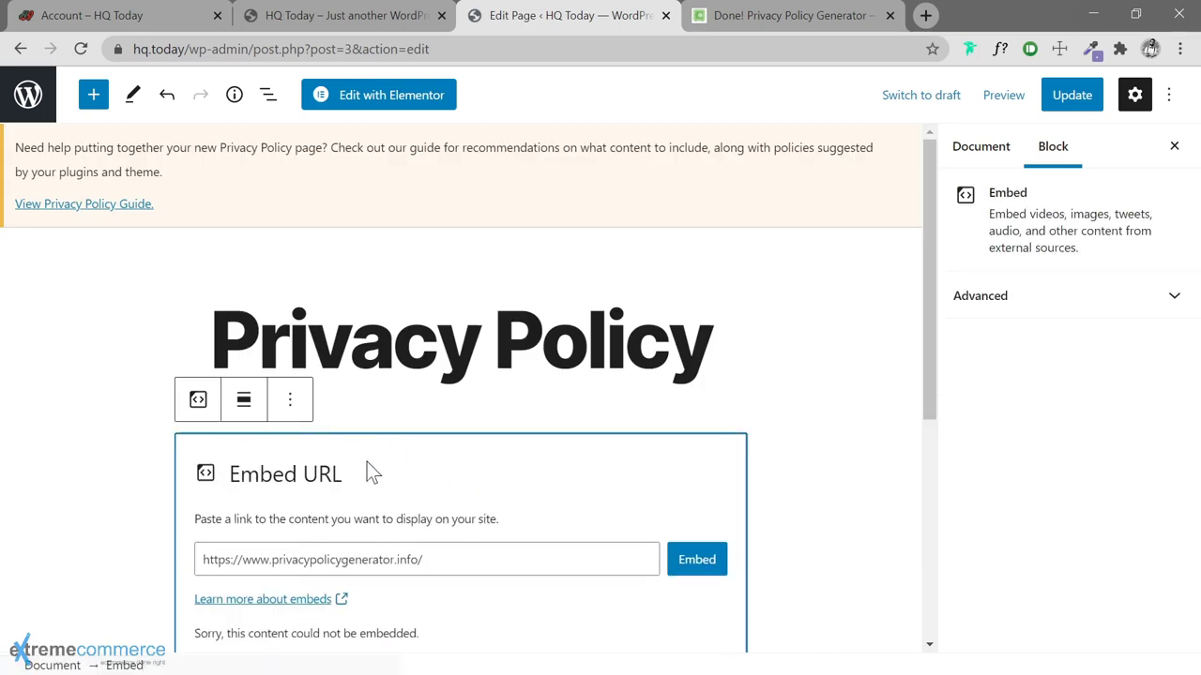
scroll(510, 488, "down", 5)
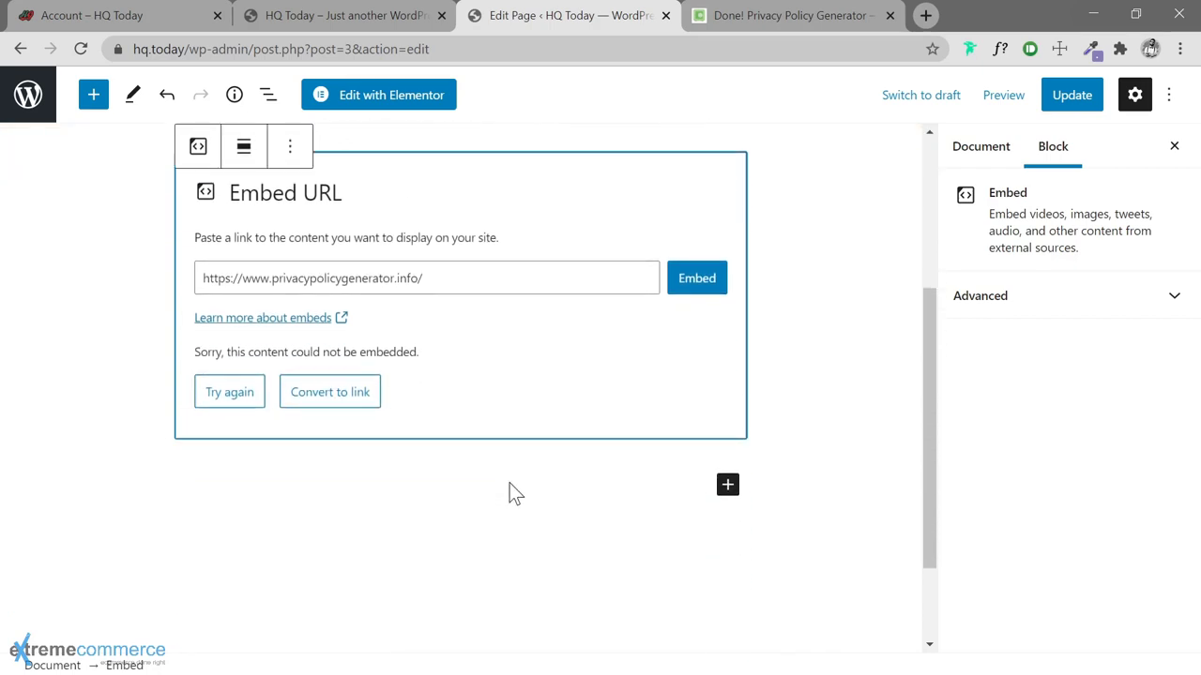
scroll(515, 489, "up", 5)
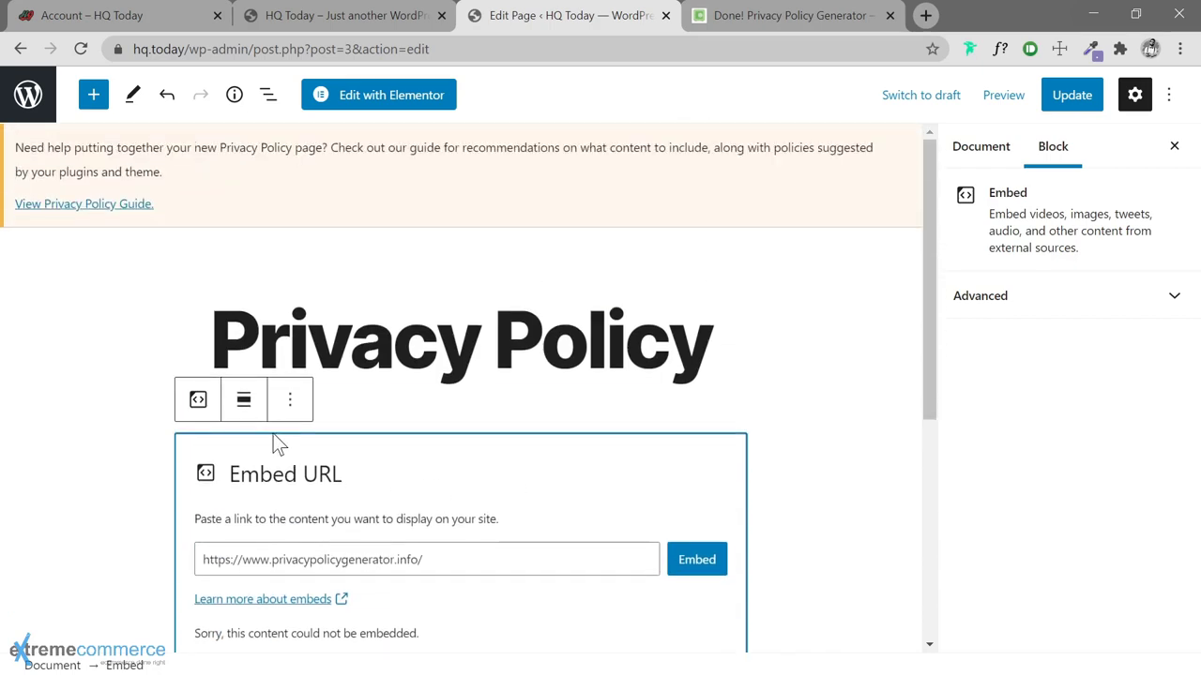
left_click(289, 400)
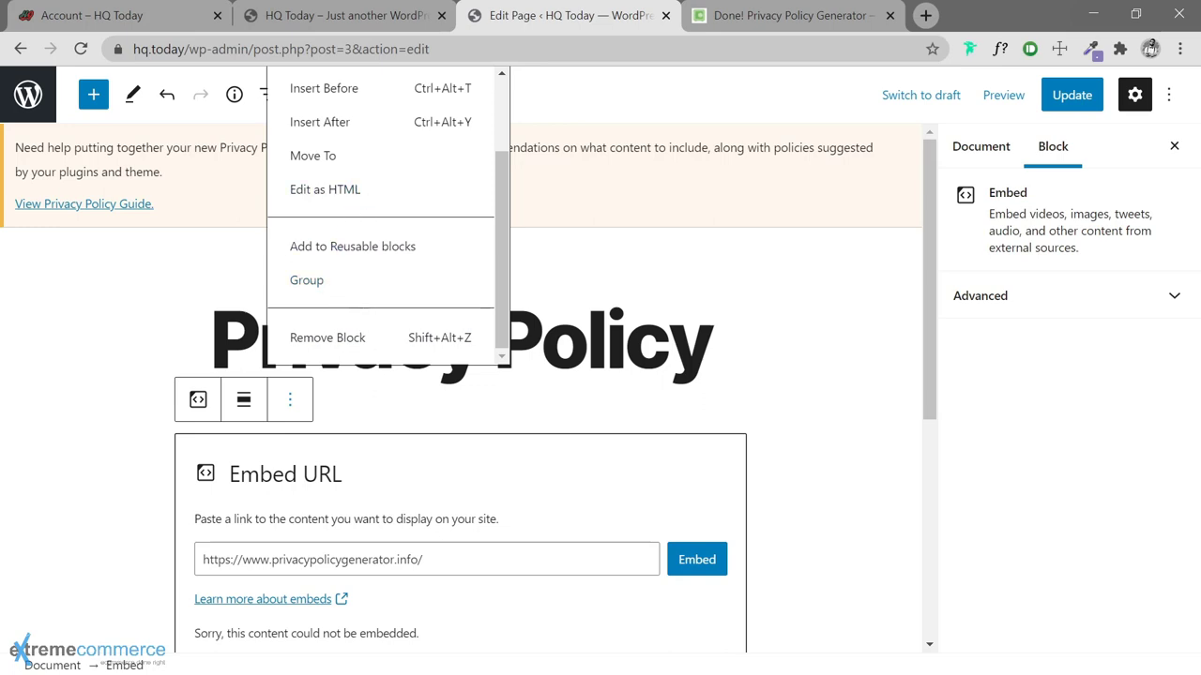
left_click(310, 340)
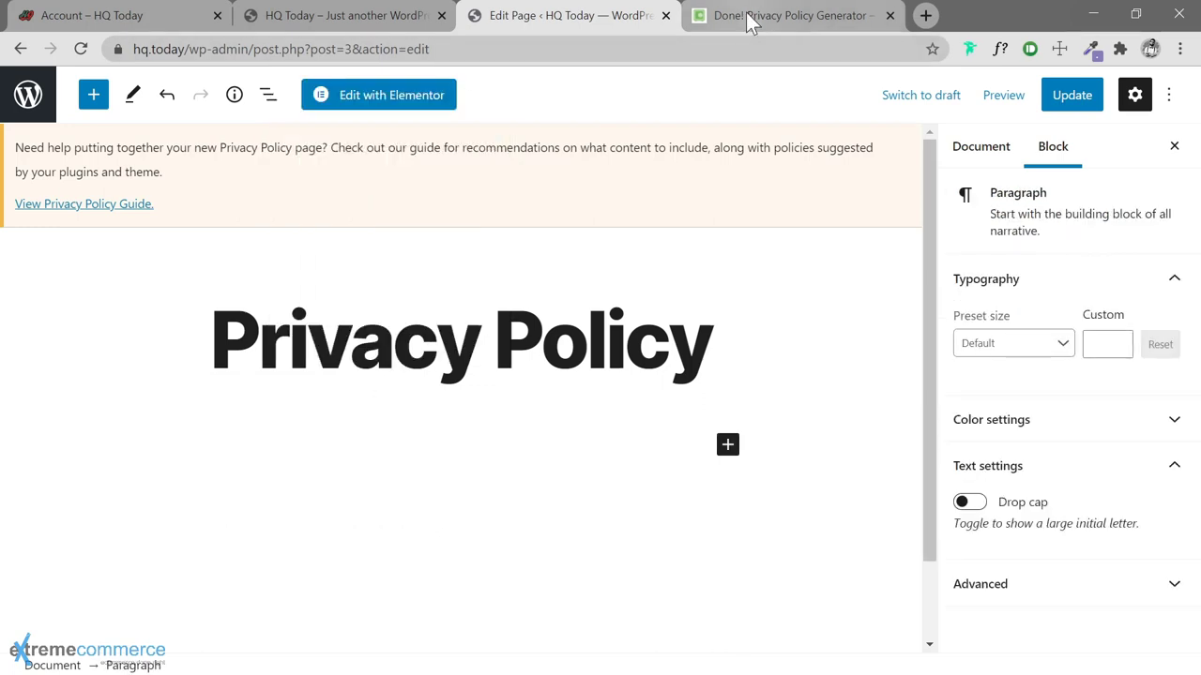
Copy the generated privacy policy text and paste it into the page
left_click(746, 14)
right_click(267, 383)
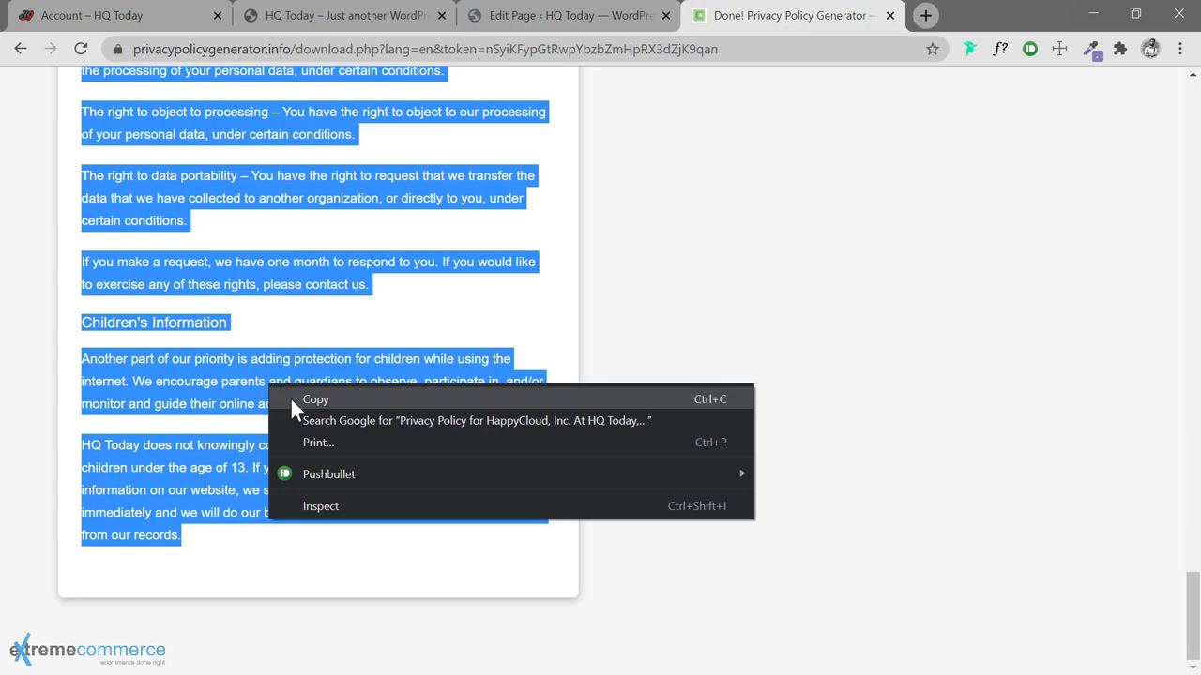
left_click(290, 397)
left_click(498, 23)
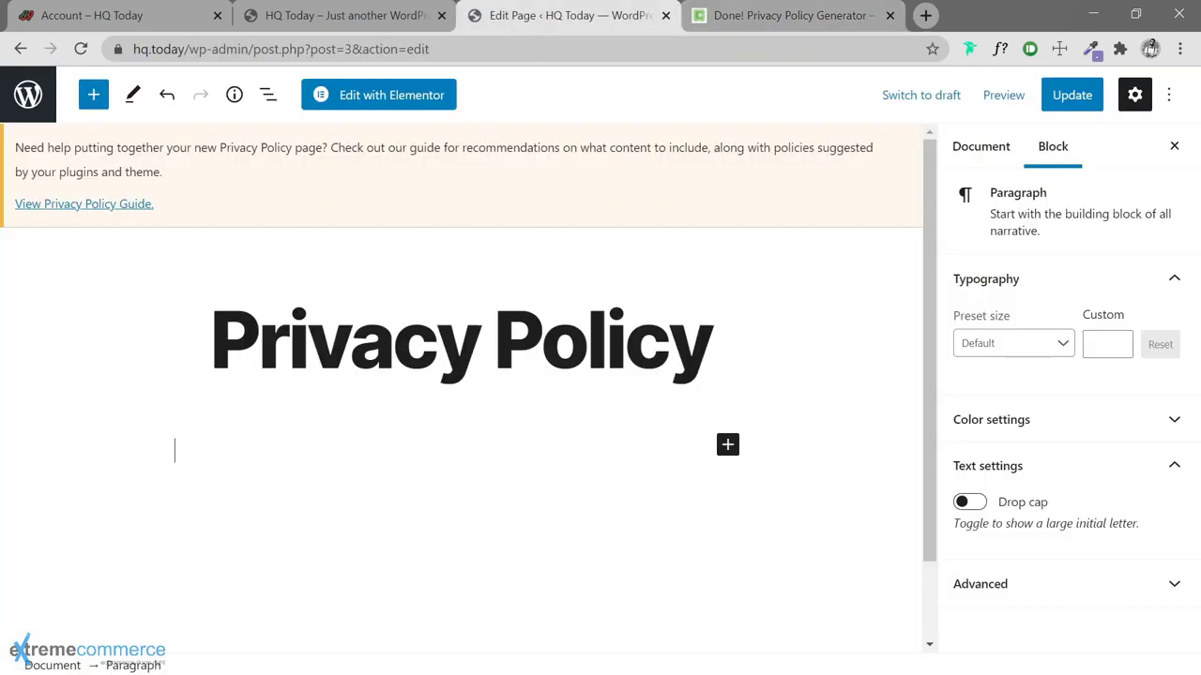
key("ctrl+v")
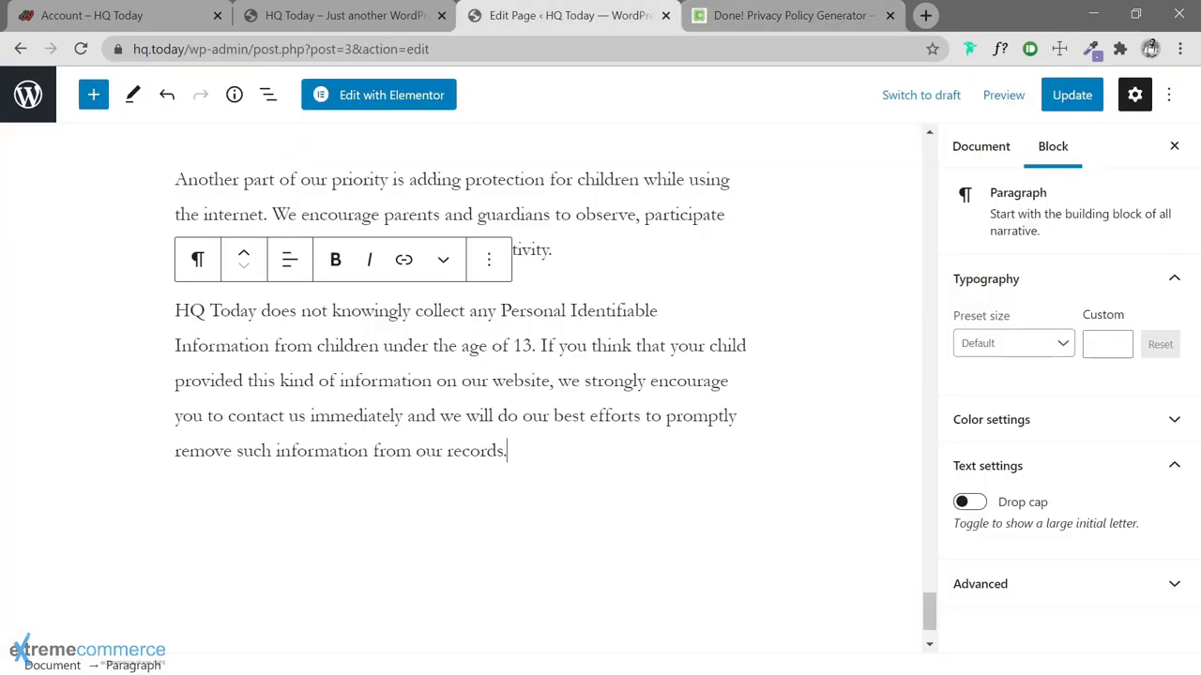
Remove the duplicate 'Privacy Policy for HappyCloud, Inc.' heading block
scroll(441, 408, "up", 15)
scroll(441, 408, "up", 20)
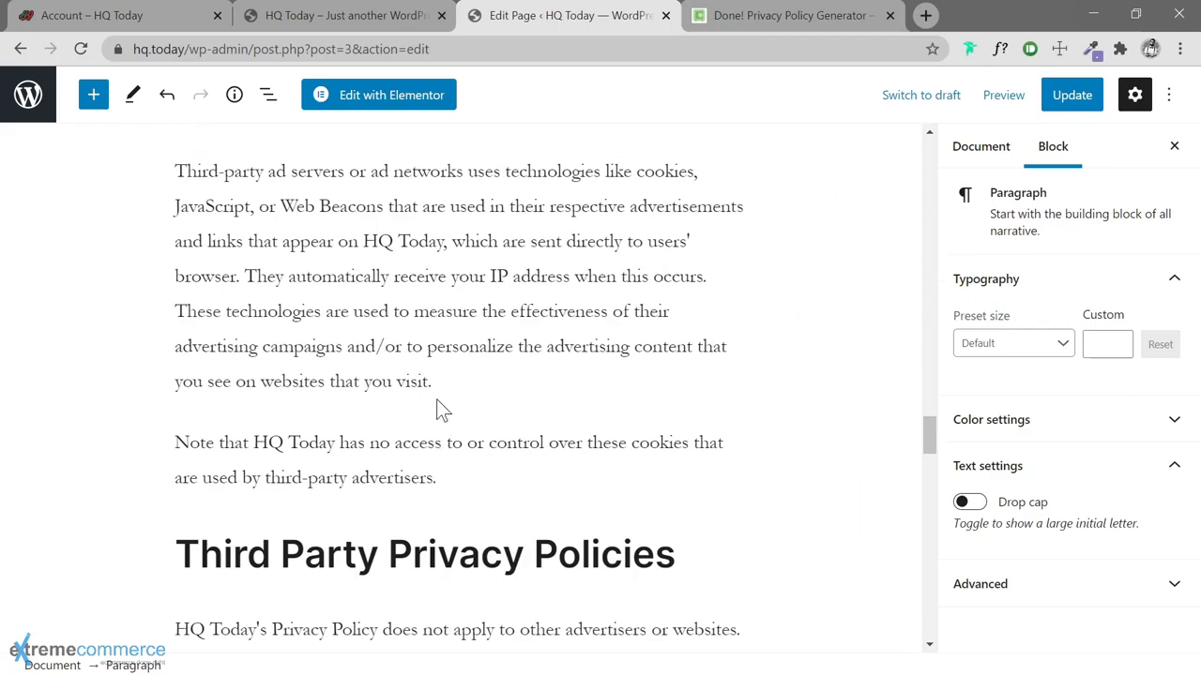
scroll(442, 409, "up", 10)
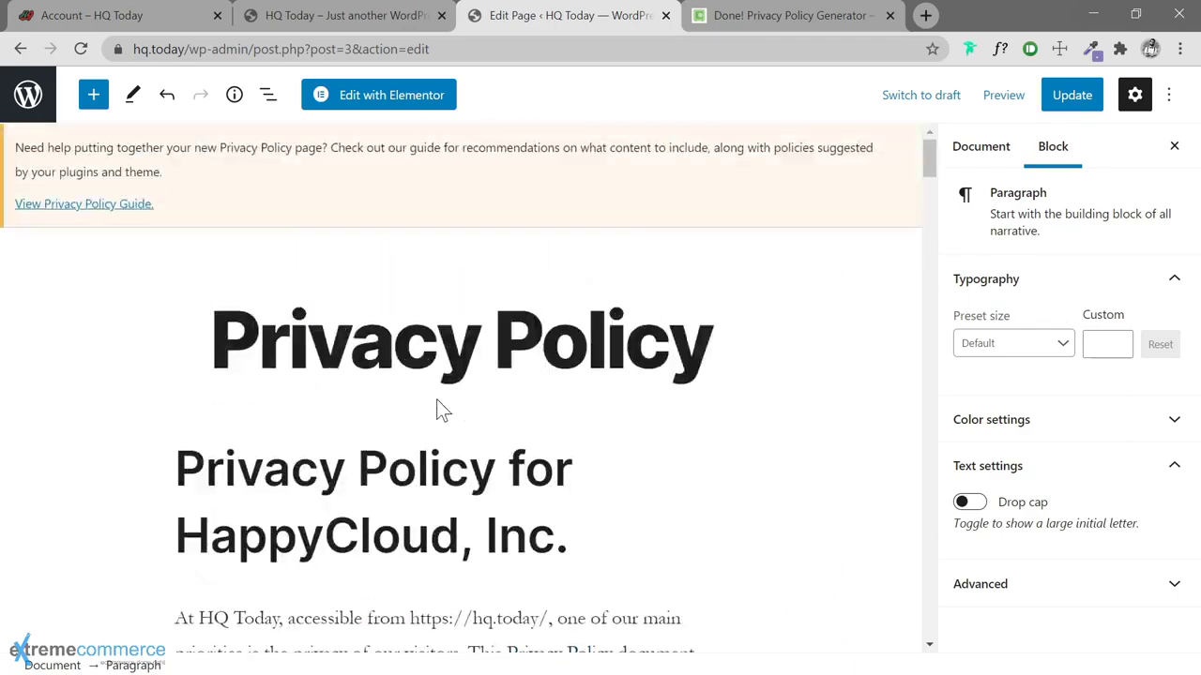
left_click(460, 536)
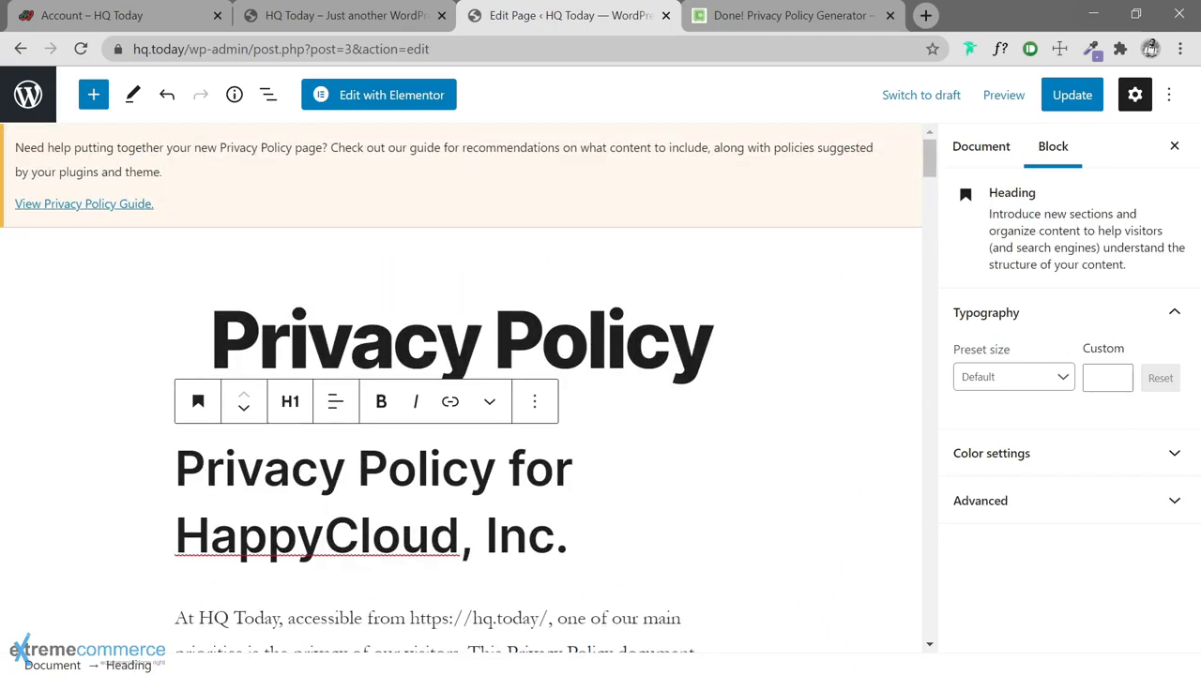
left_click_drag(568, 536, 174, 469)
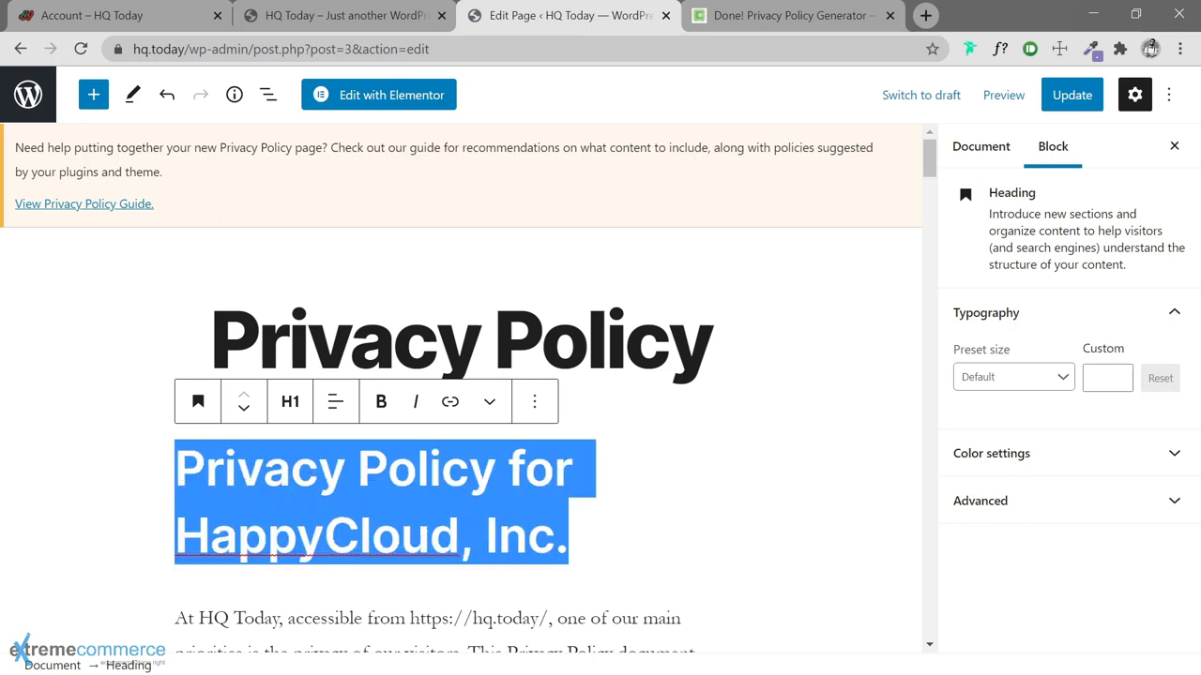
key("BackSpace")
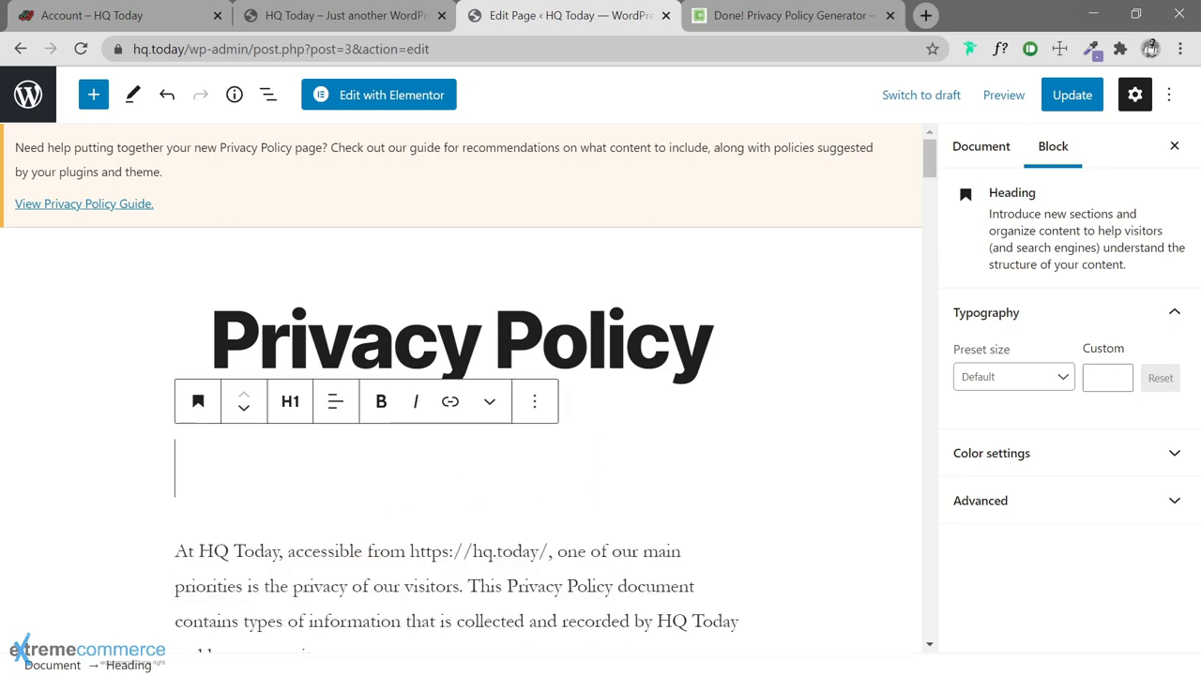
left_click(534, 404)
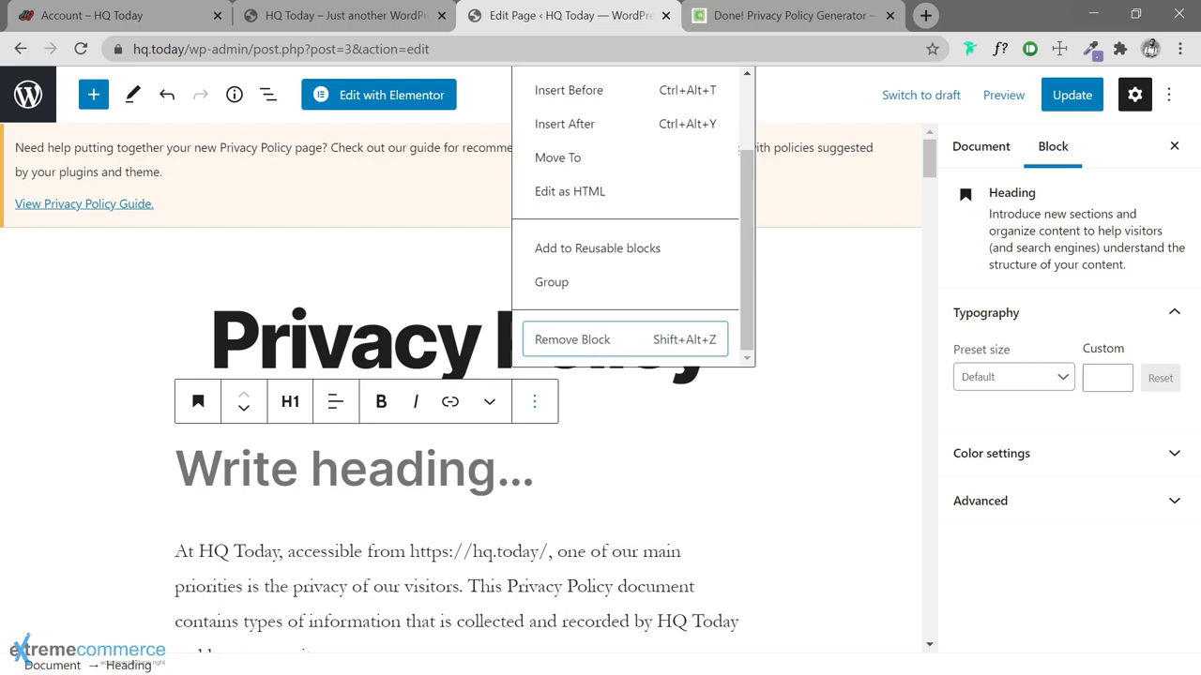
left_click(596, 341)
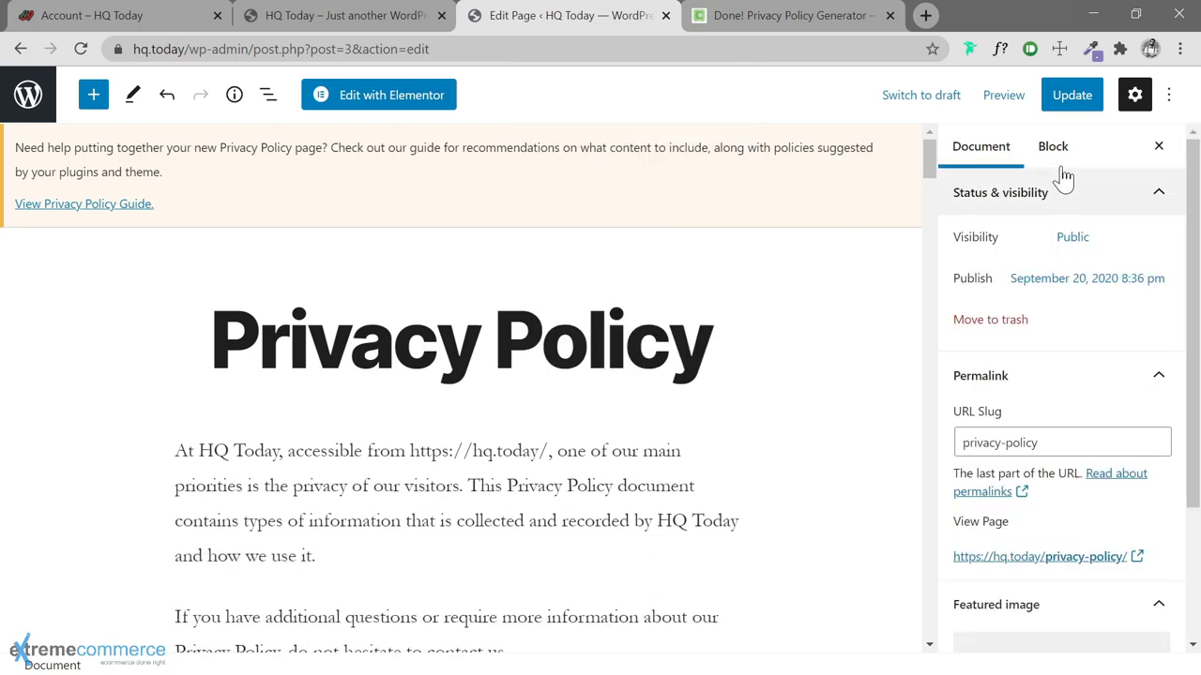
Update the Privacy Policy page and return to the pages list
left_click(1070, 98)
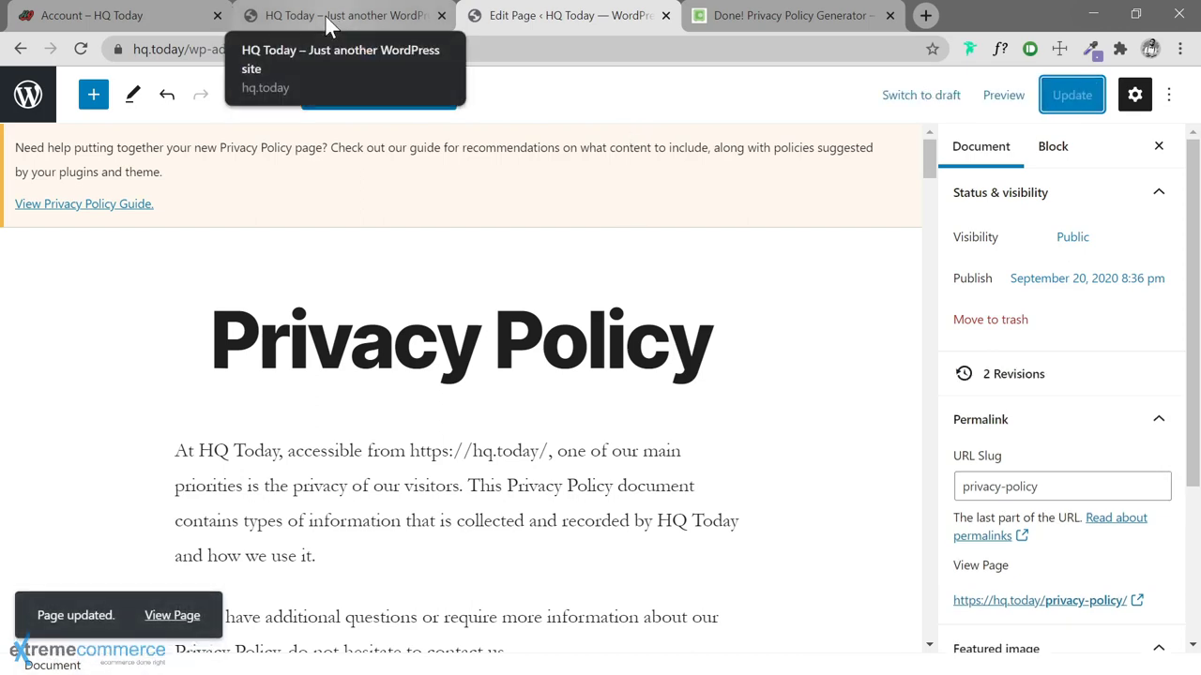
left_click(769, 11)
left_click(508, 21)
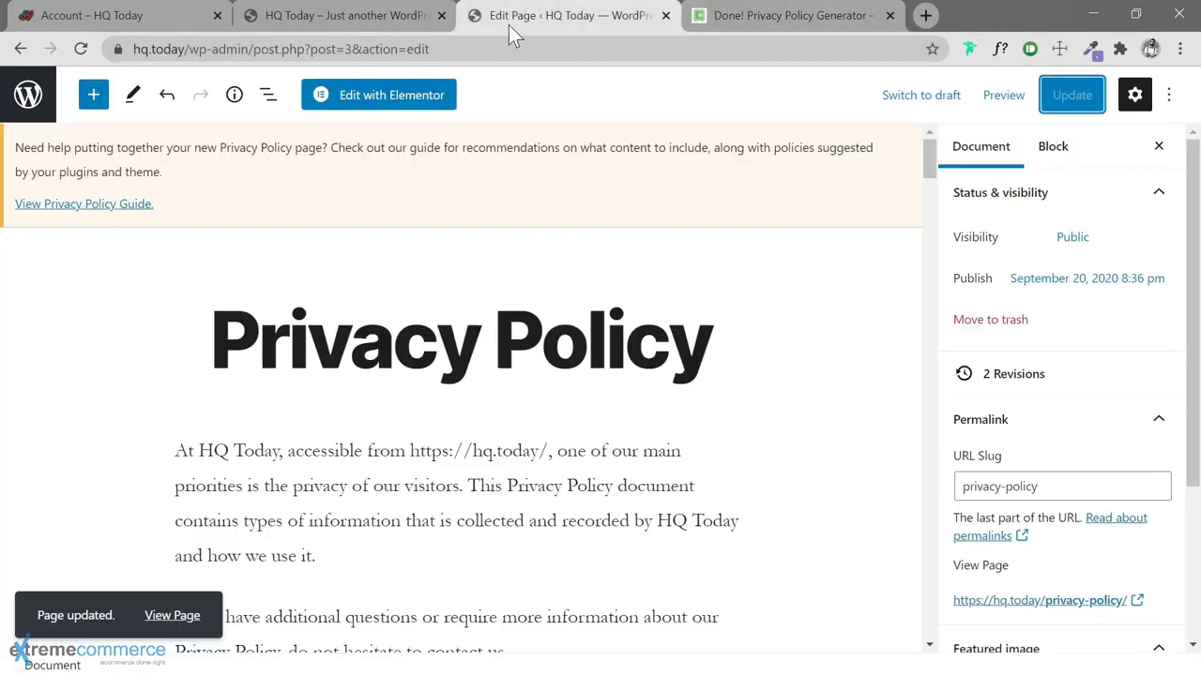
left_click(299, 18)
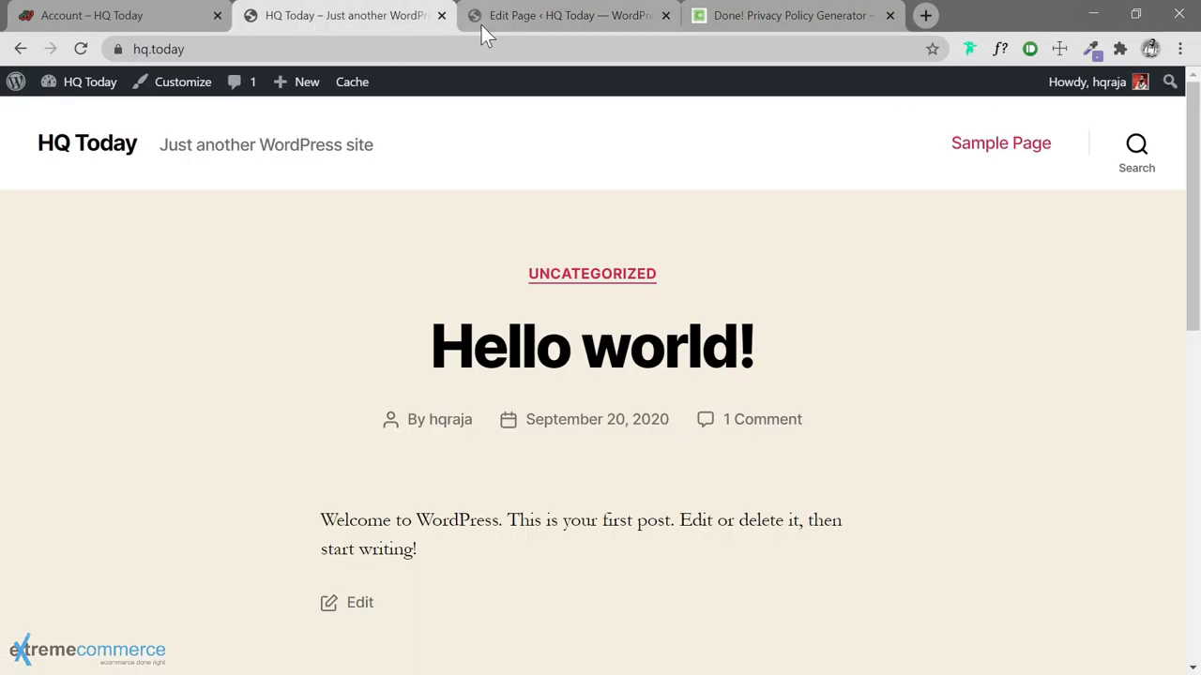
left_click(481, 25)
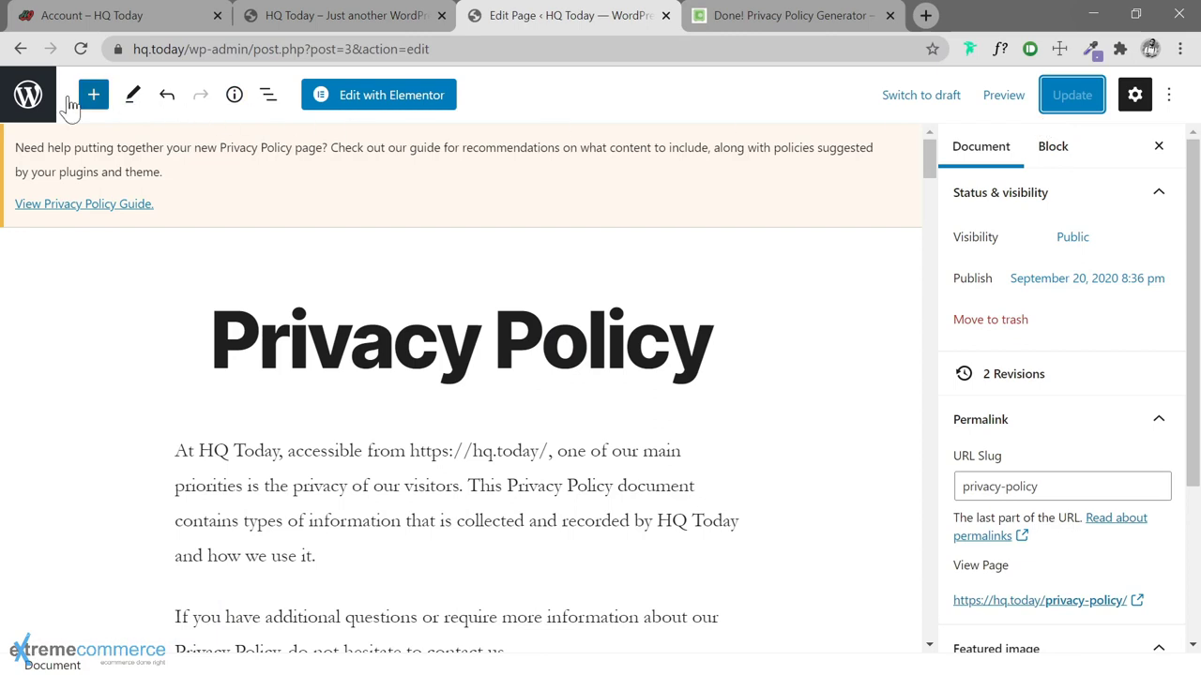
left_click(28, 95)
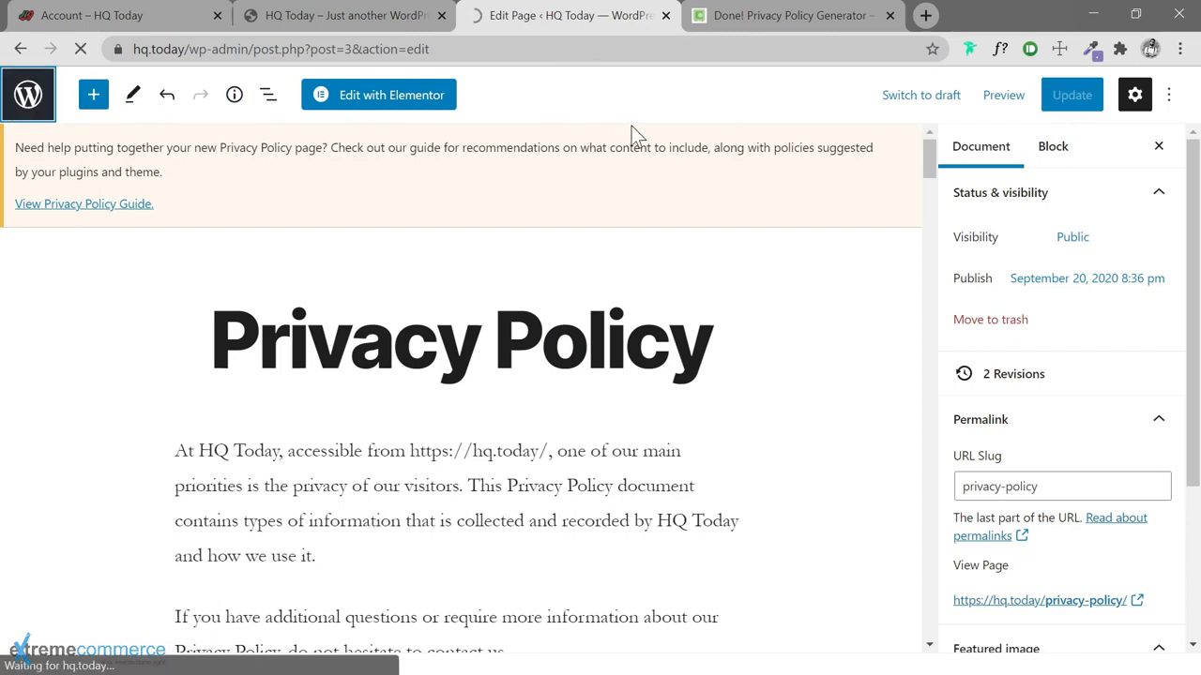
Close the privacy generator and load the Terms and Conditions Generator site
left_click(889, 16)
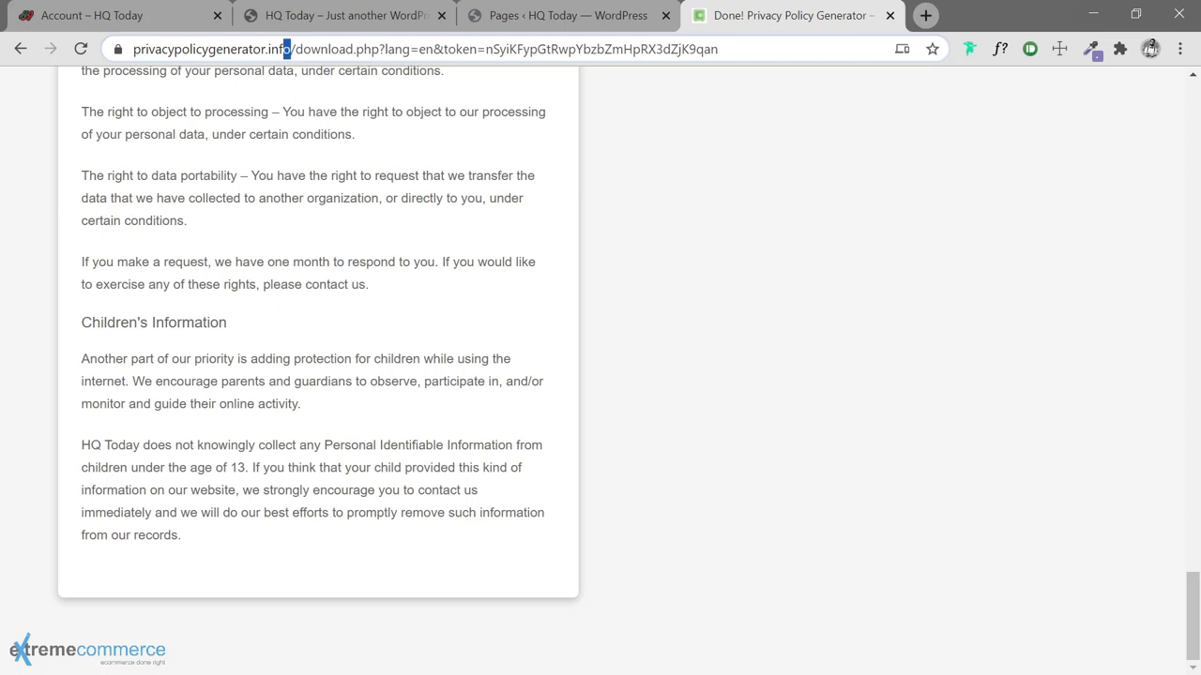
left_click_drag(289, 49, 133, 48)
key("ctrl+a")
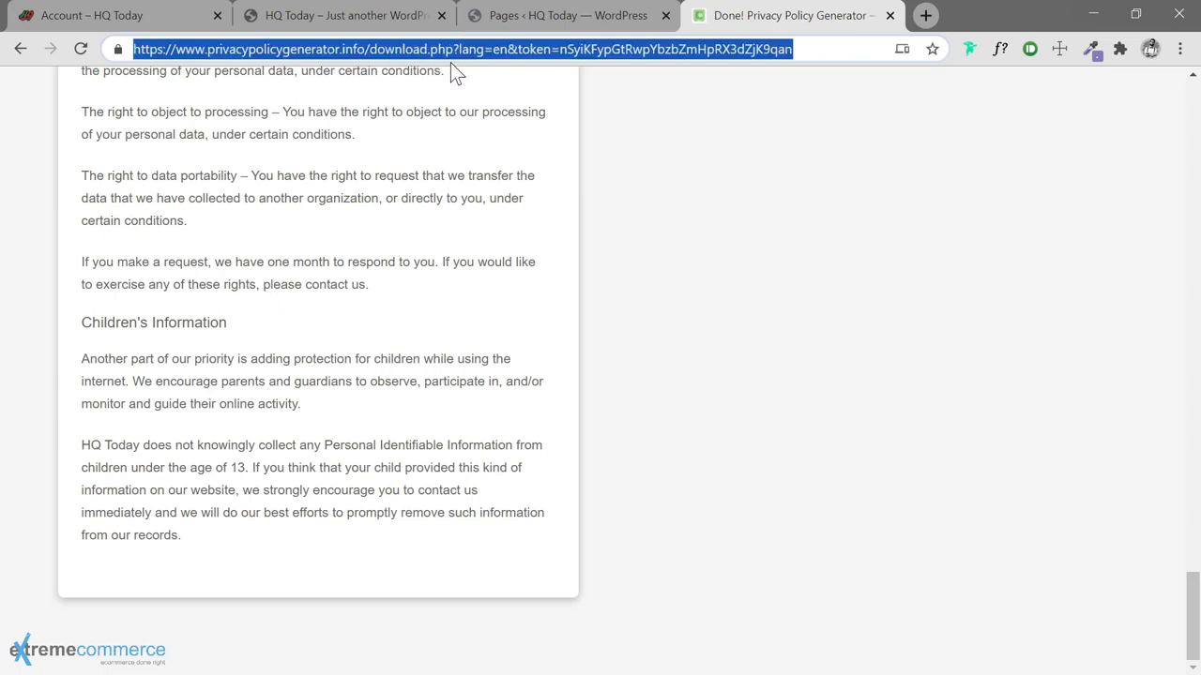
key("ctrl+v")
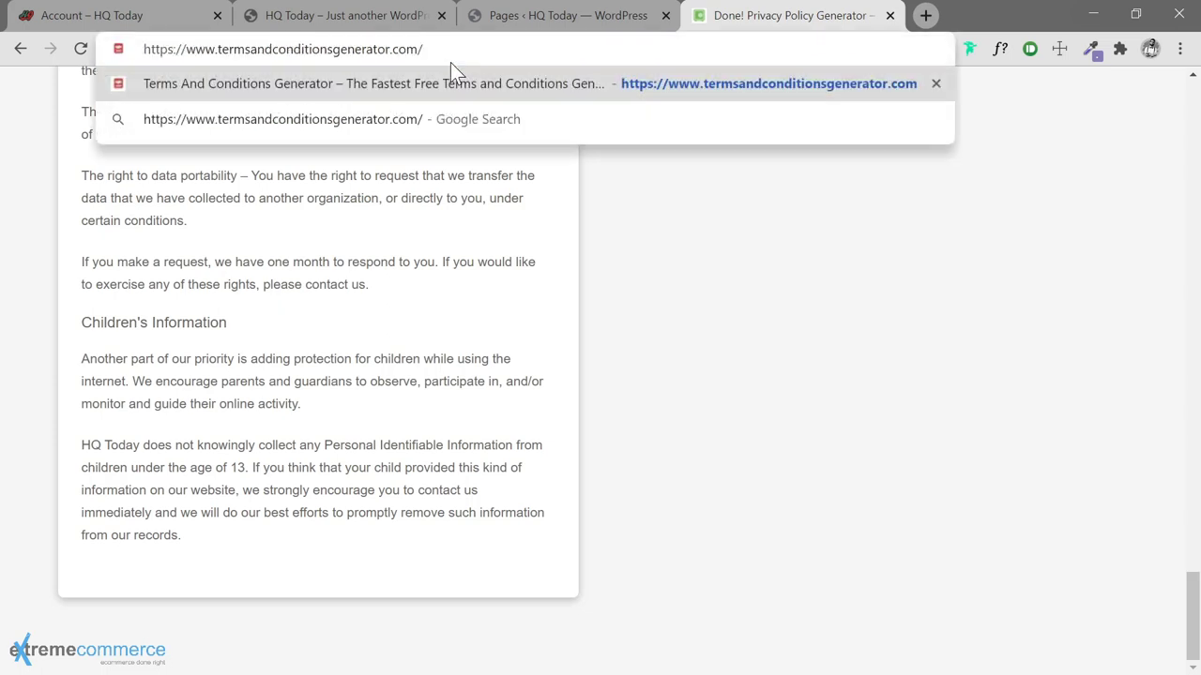
key("Return")
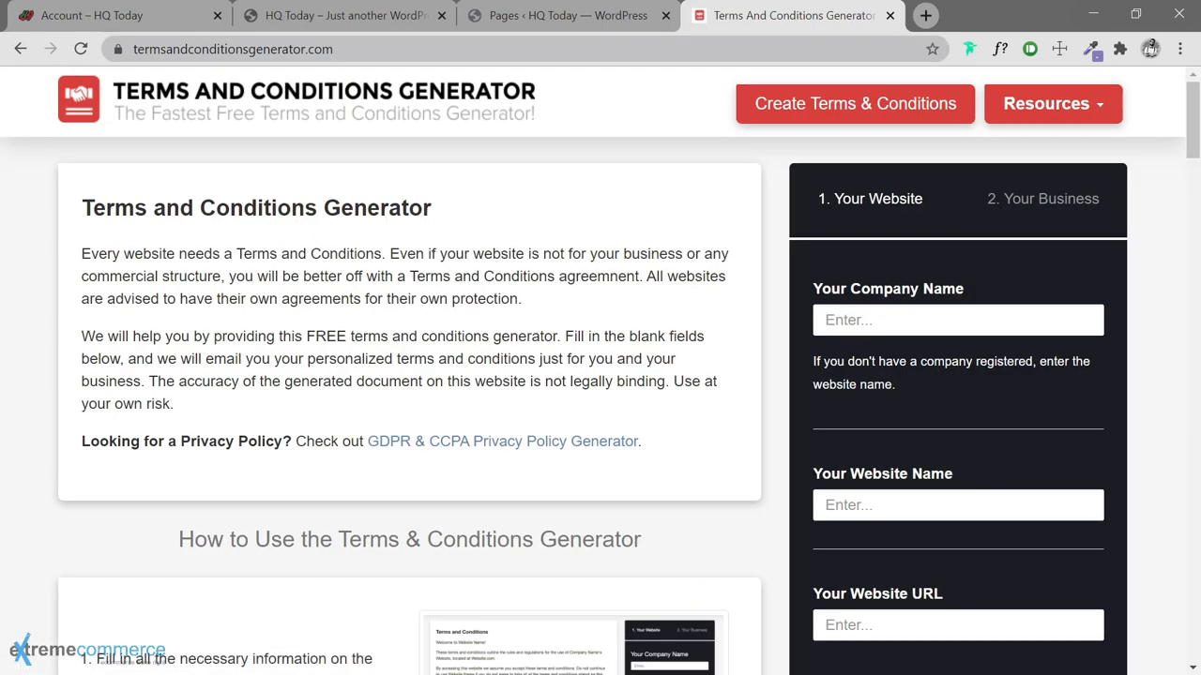
key("ctrl+l")
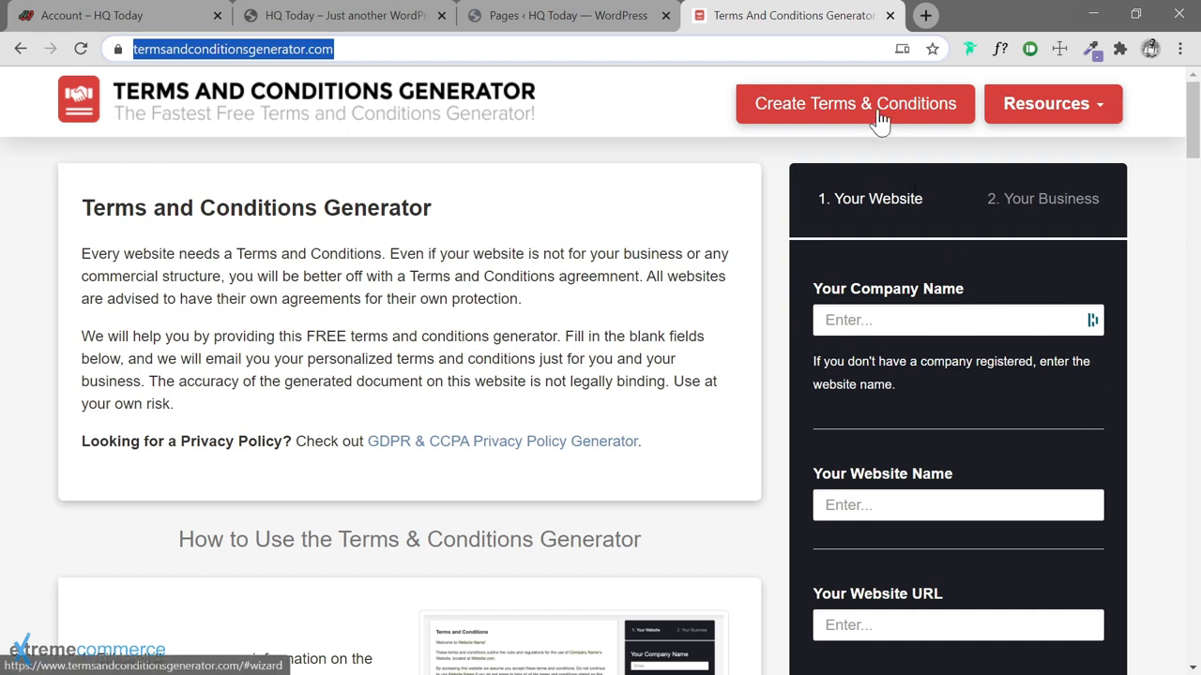
left_click(901, 320)
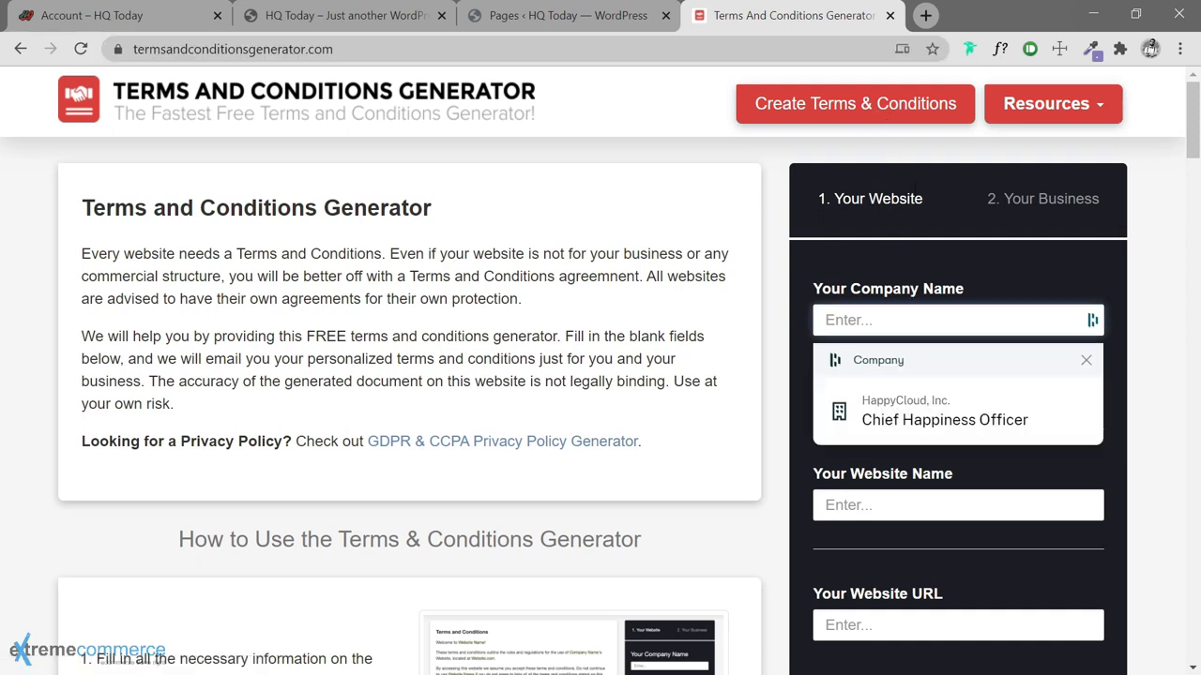
type("Happ")
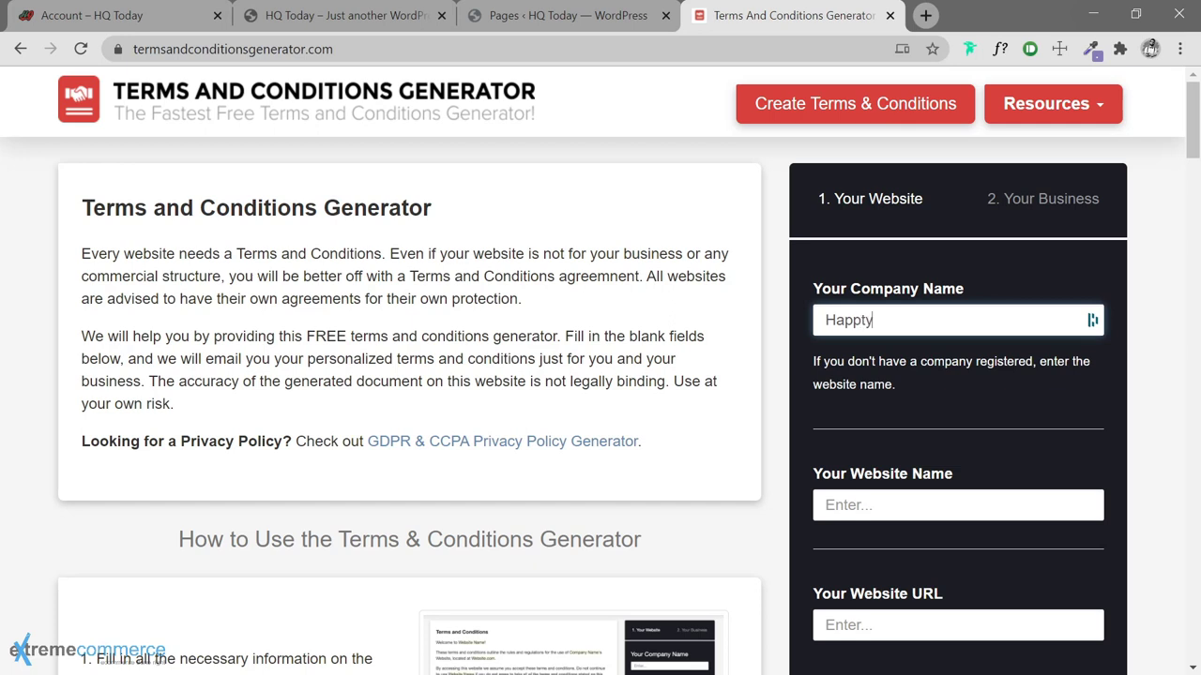
type("yCloud, Inc.")
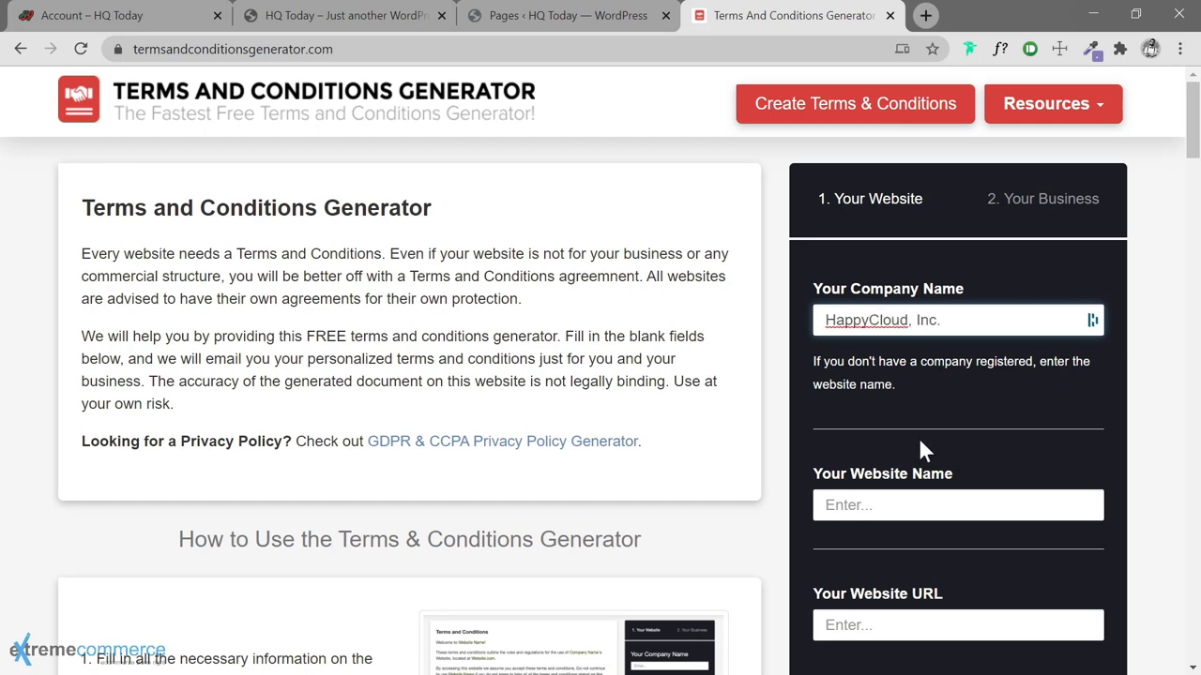
scroll(919, 442, "down", 1)
left_click(922, 405)
type("HQ")
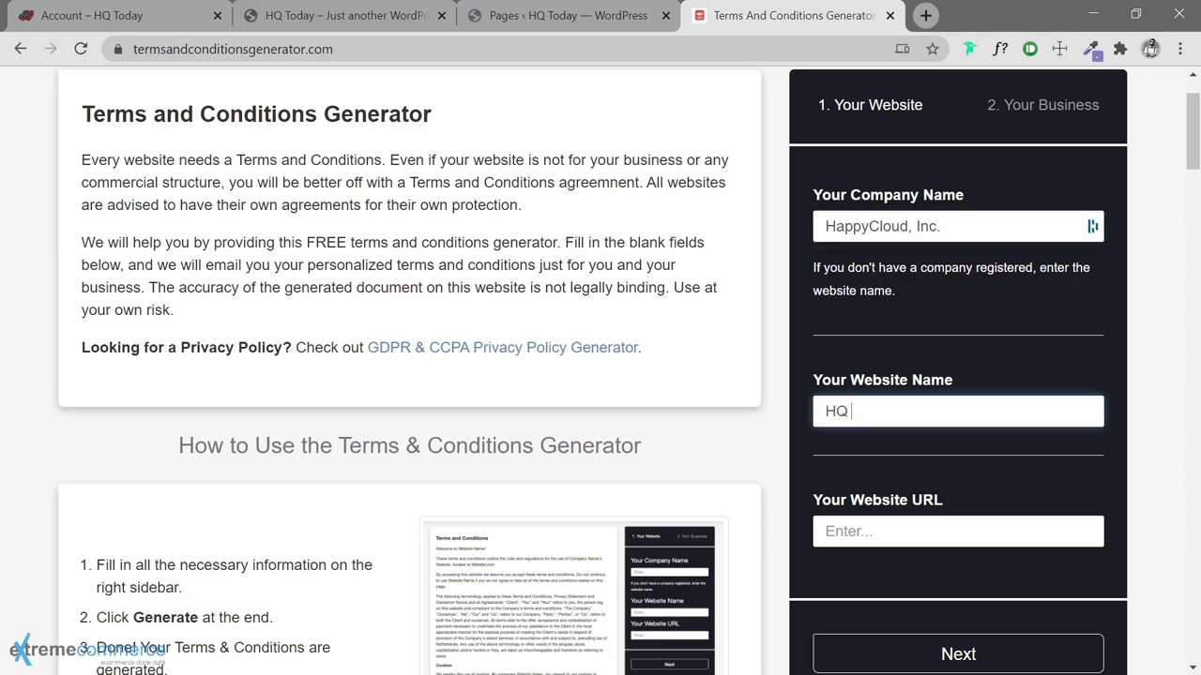
type(" Today")
left_click(902, 525)
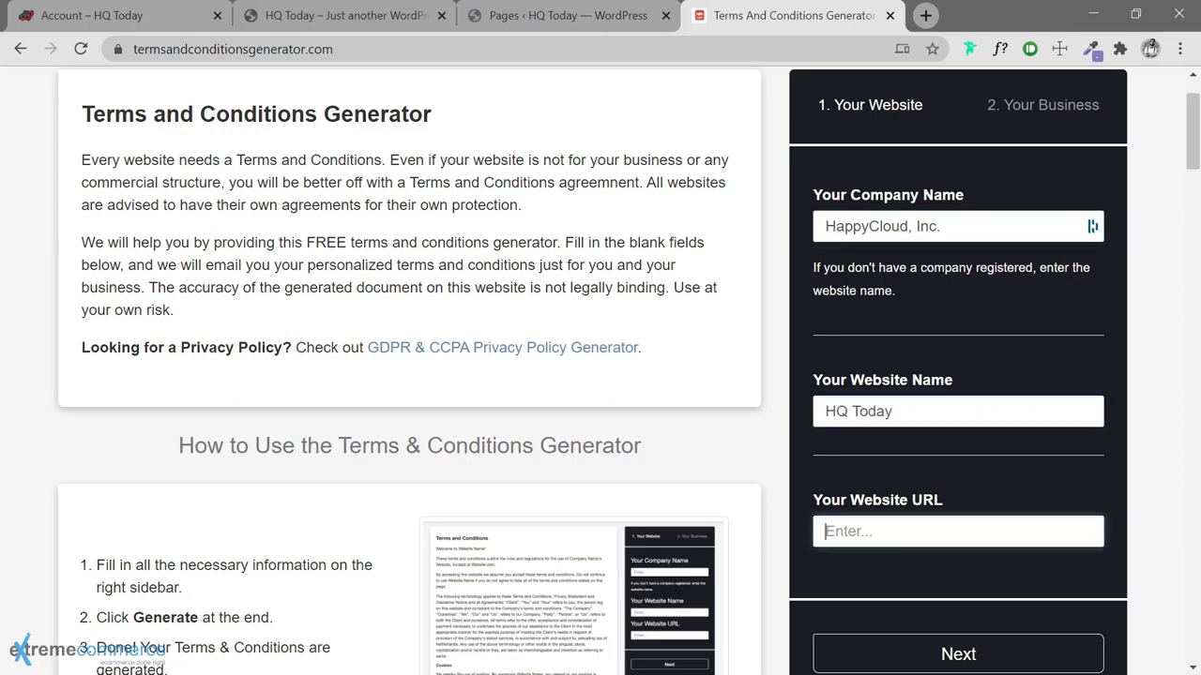
type("https://hq.today/")
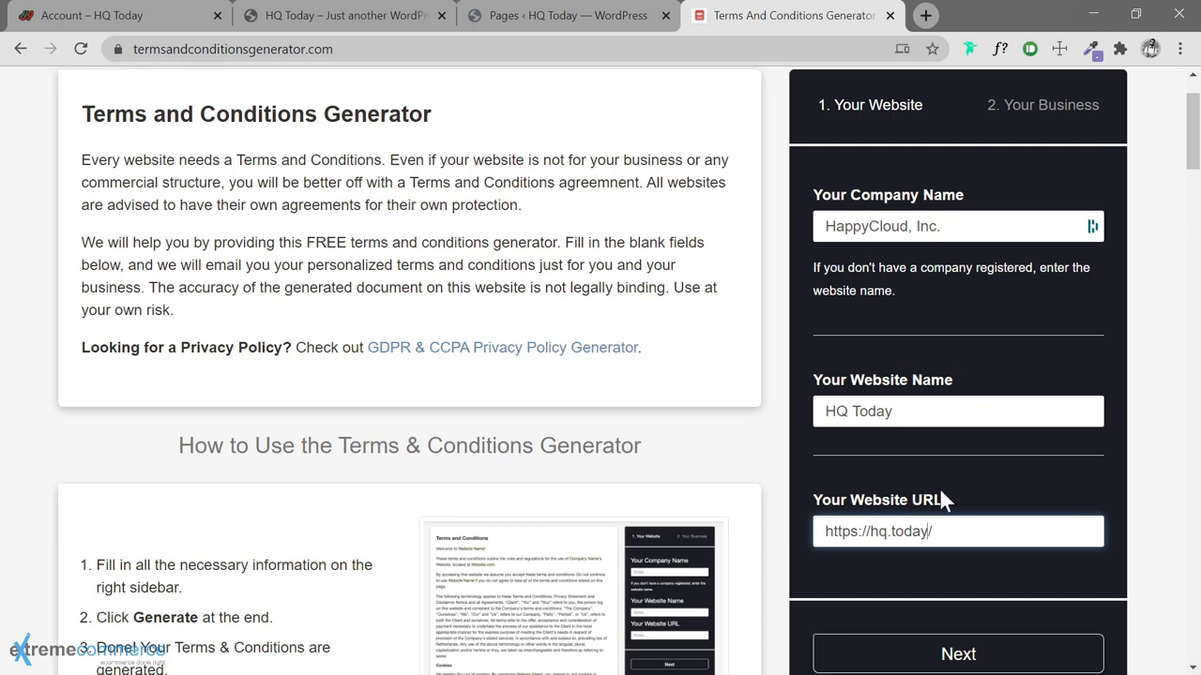
left_click(979, 657)
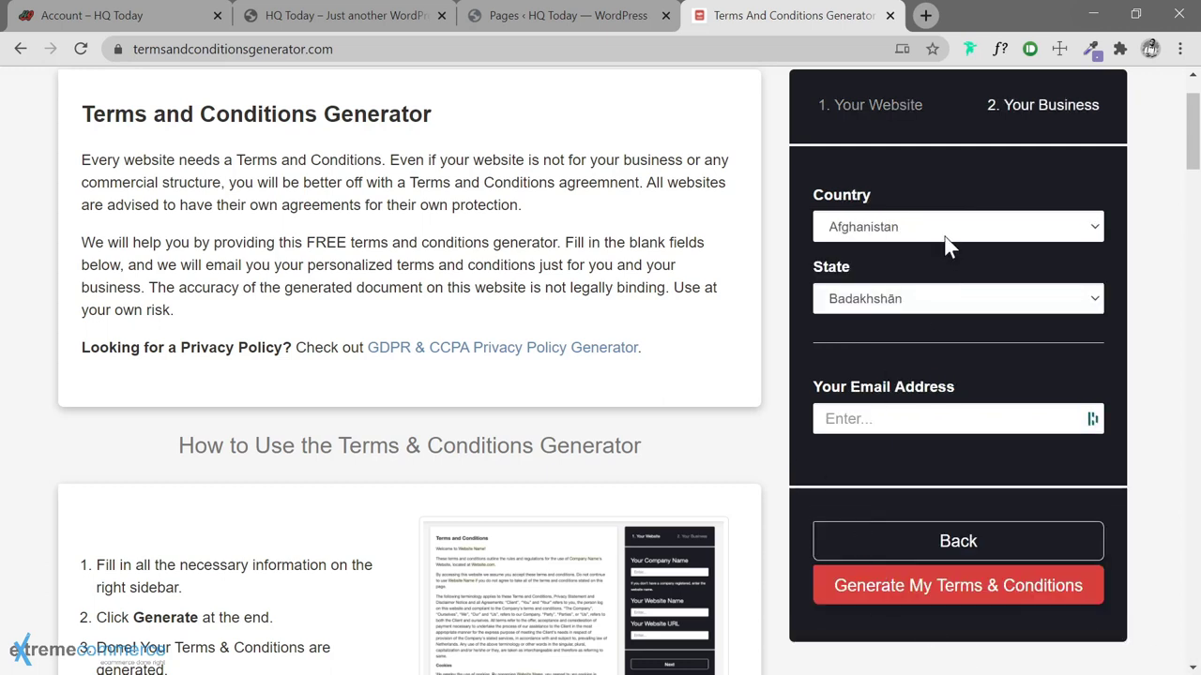
Set the business location to United States, Delaware
left_click(945, 229)
left_click(945, 228)
type("united")
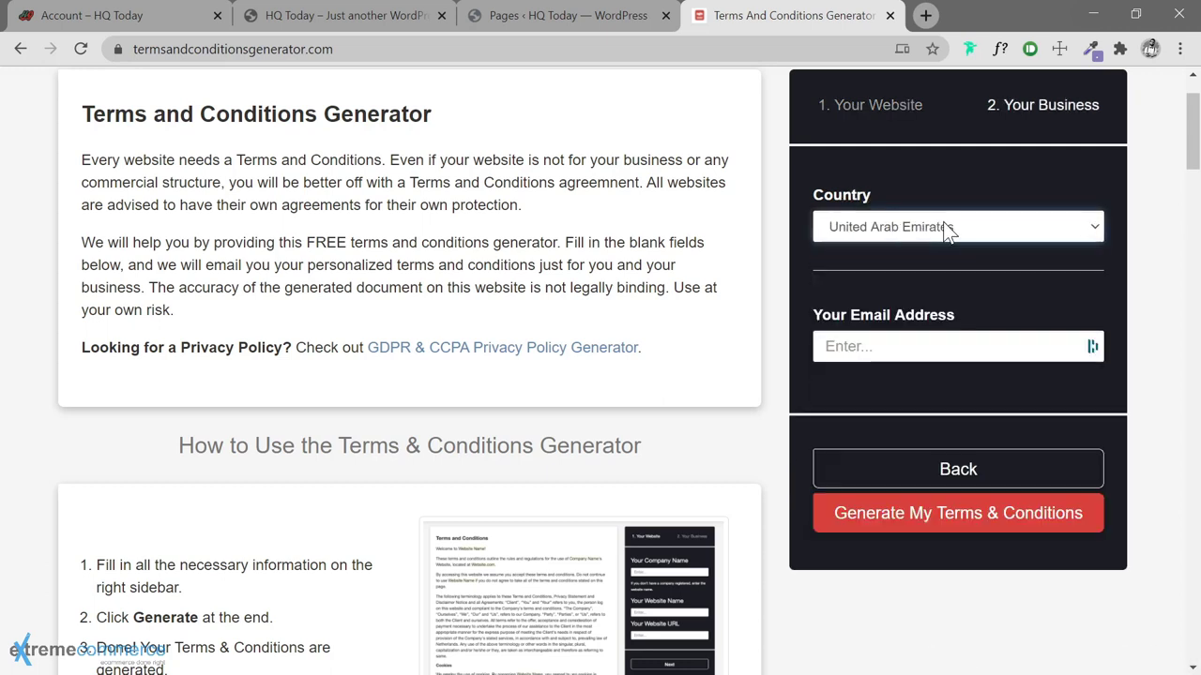
key("Down")
key("Down")
key("Tab")
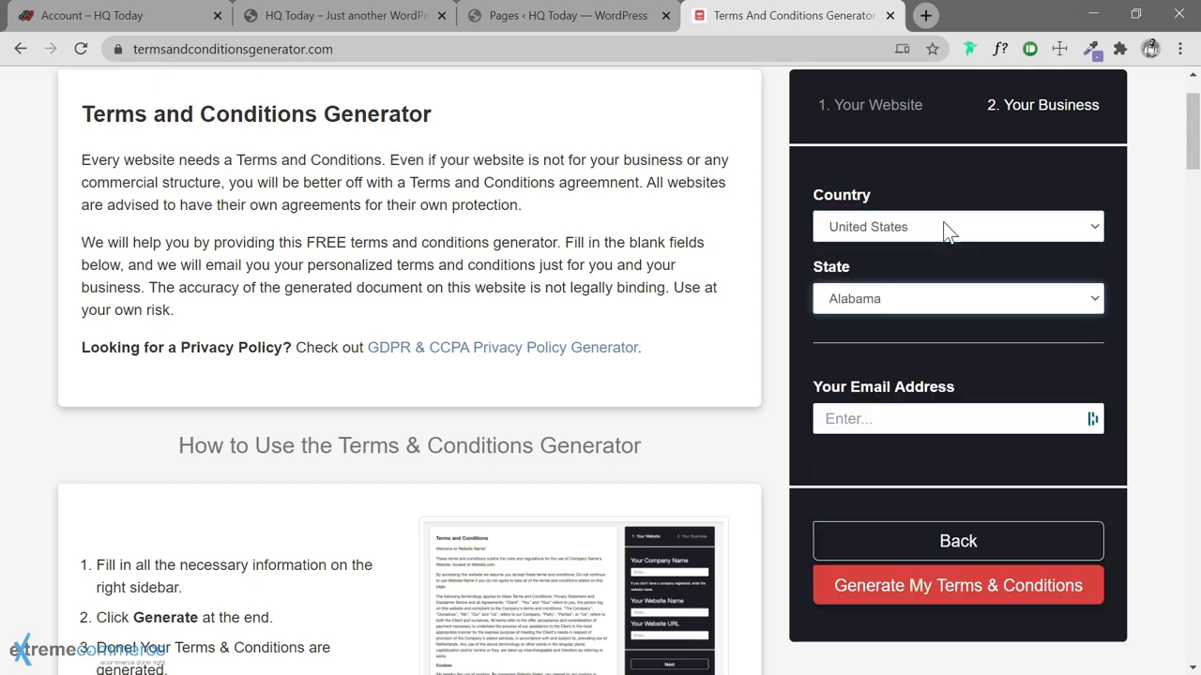
type("del")
key("Tab")
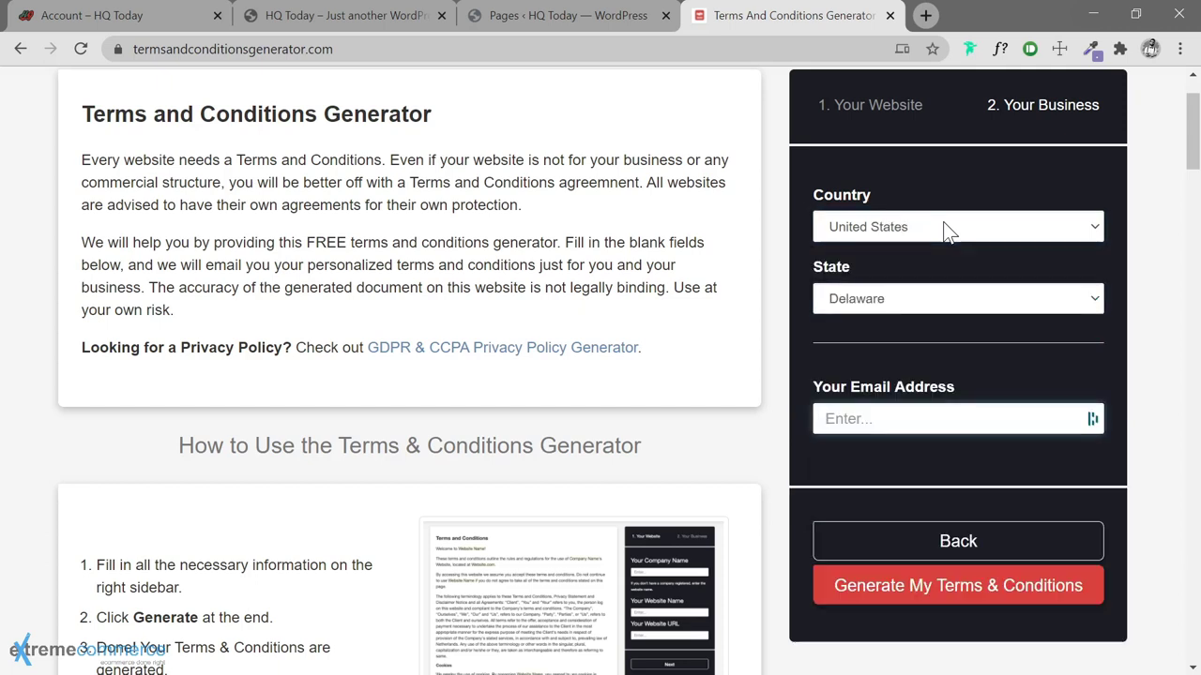
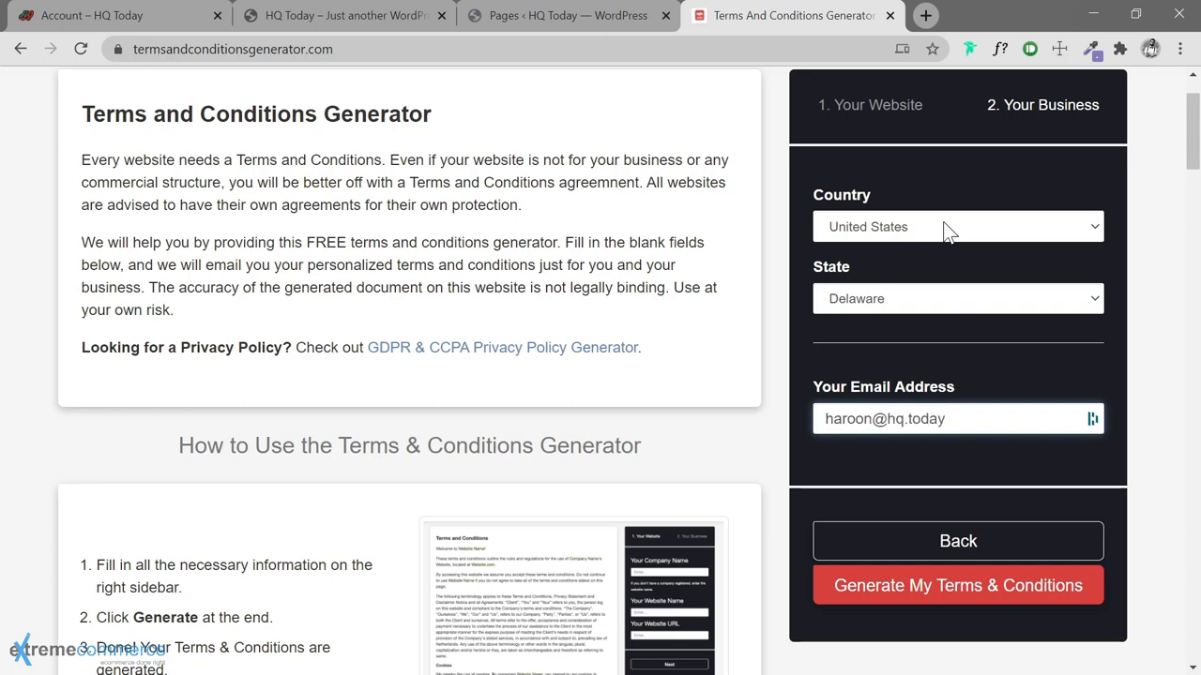
Enter the contact e-mail, generate the terms, and select the generated text
left_click(949, 589)
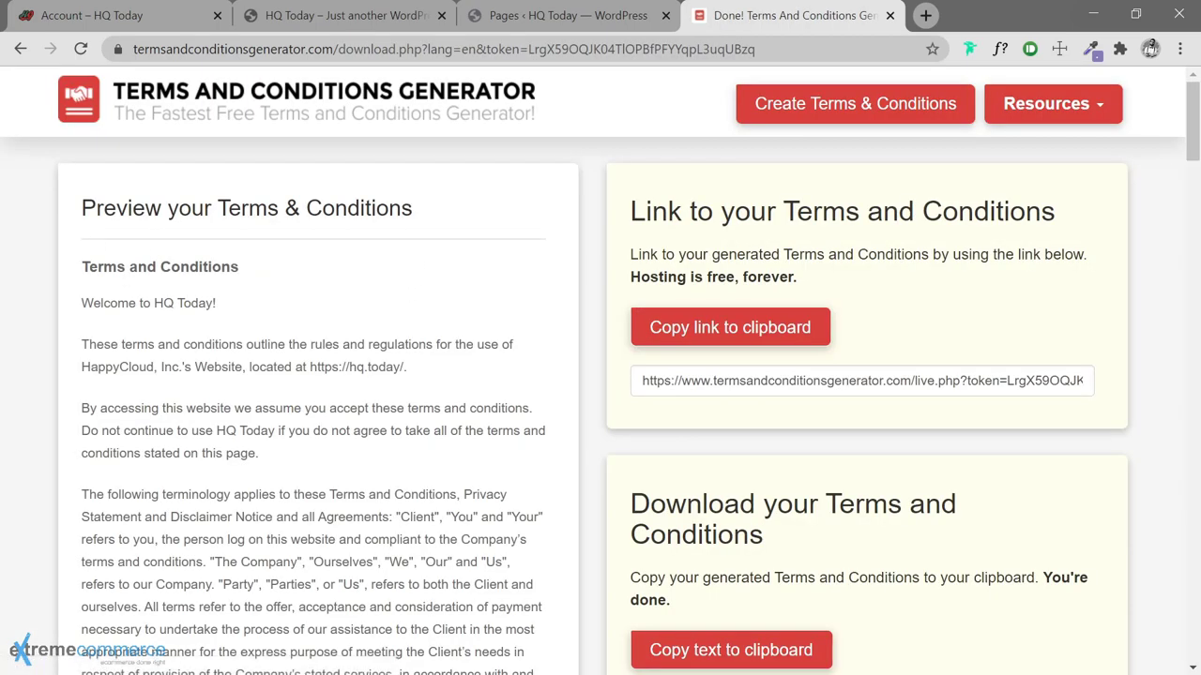
left_click_drag(82, 303, 330, 669)
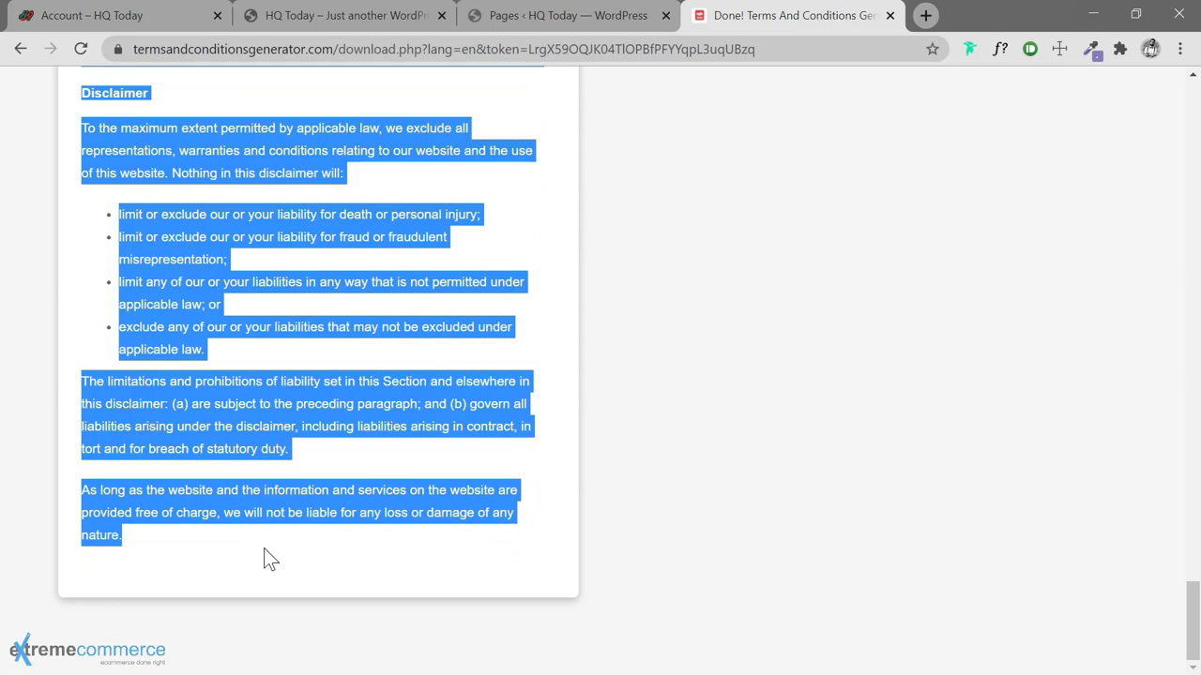
Create a 'Terms & Conditions' page with the pasted terms text and publish it
left_click(618, 25)
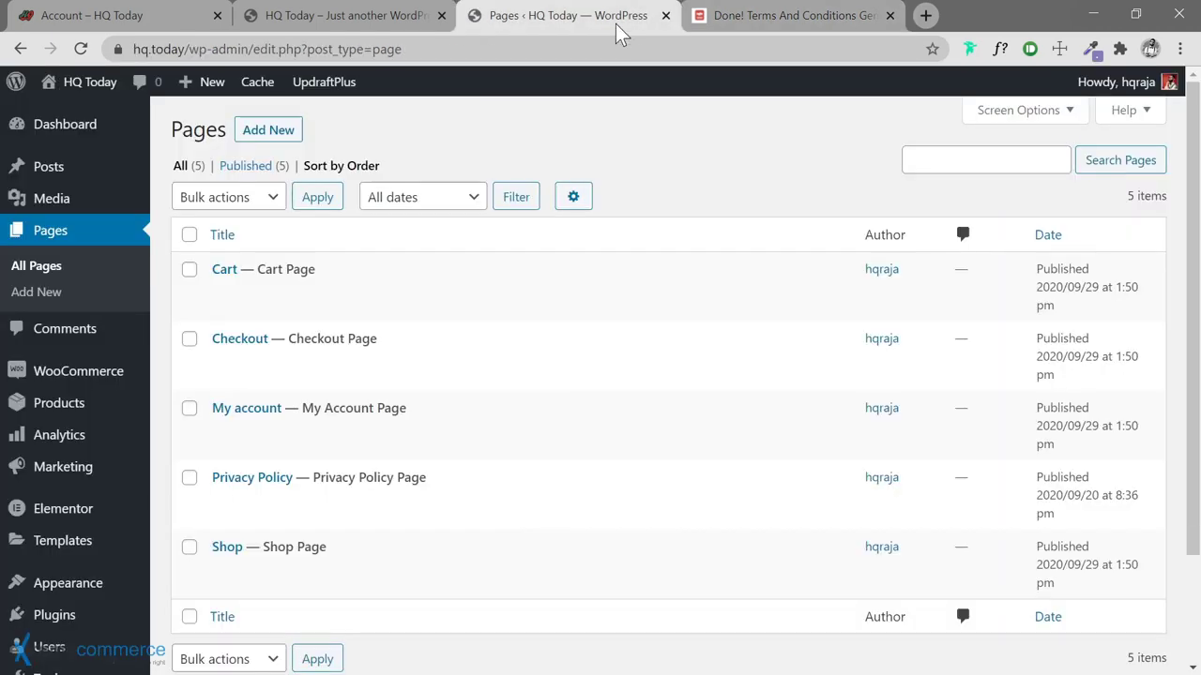
scroll(422, 300, "down", 2)
scroll(357, 244, "up", 2)
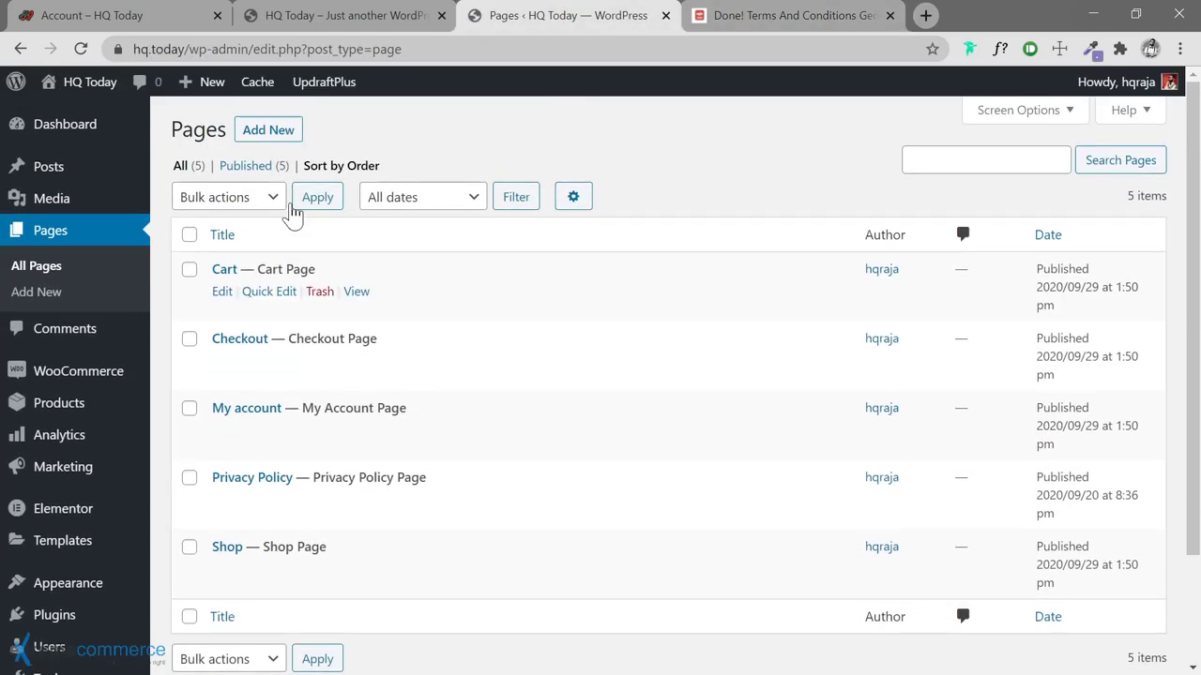
left_click(261, 130)
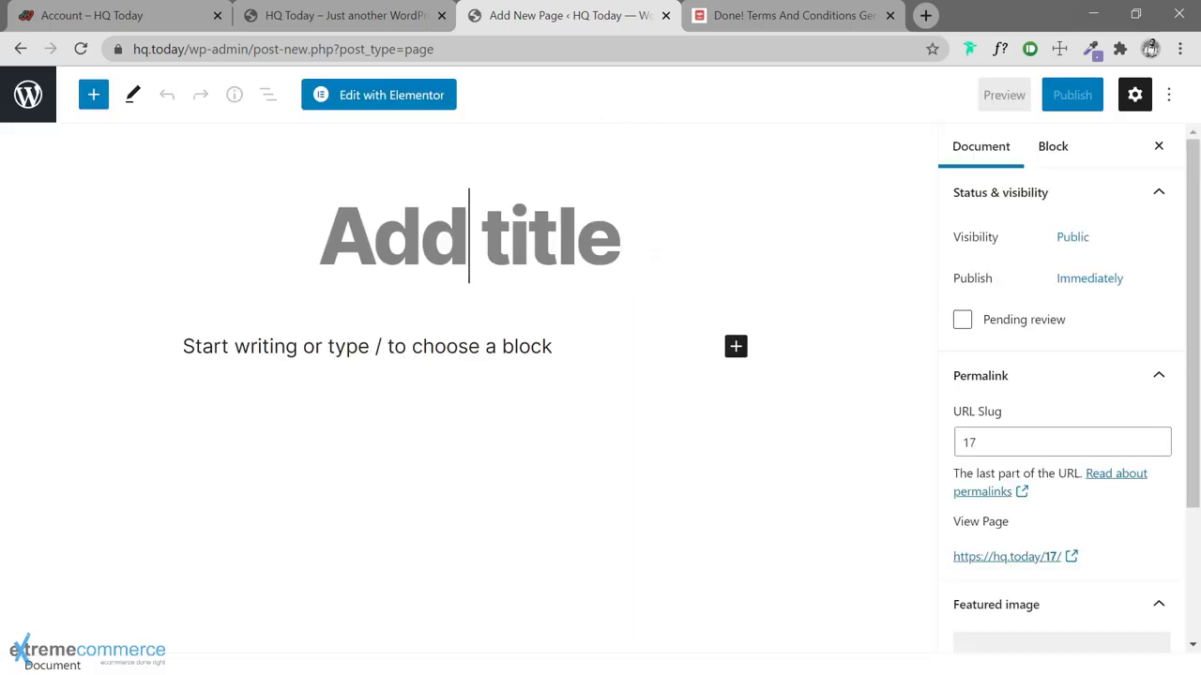
type("Terms & Conditions")
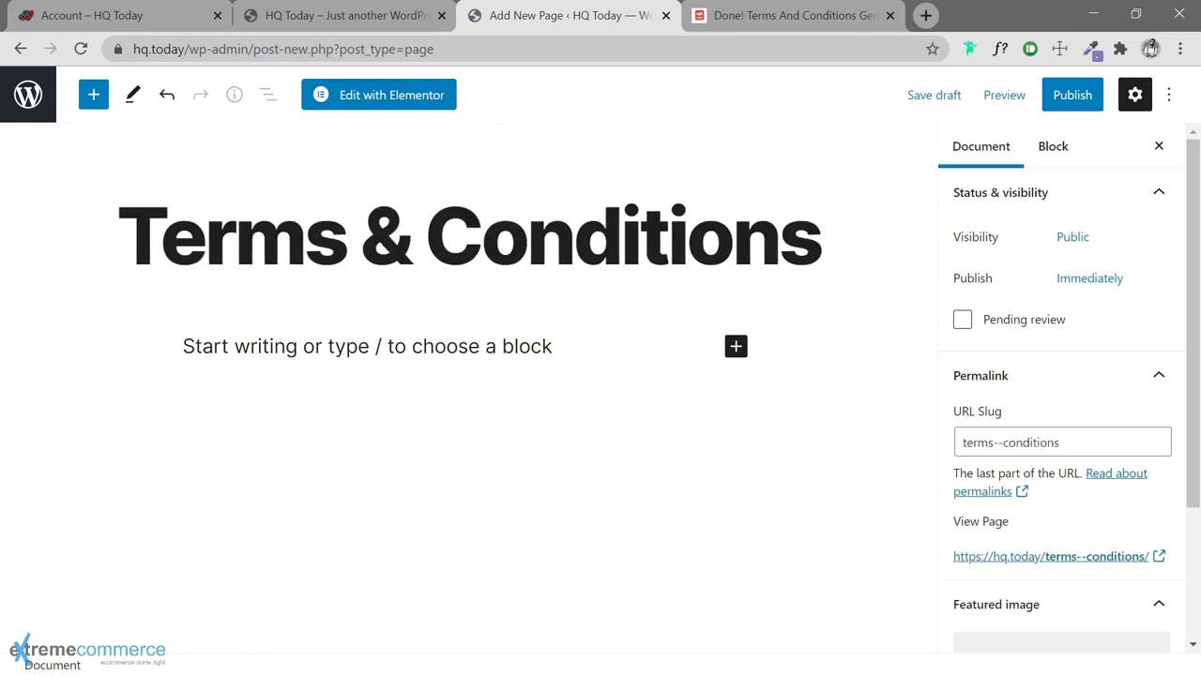
left_click(182, 346)
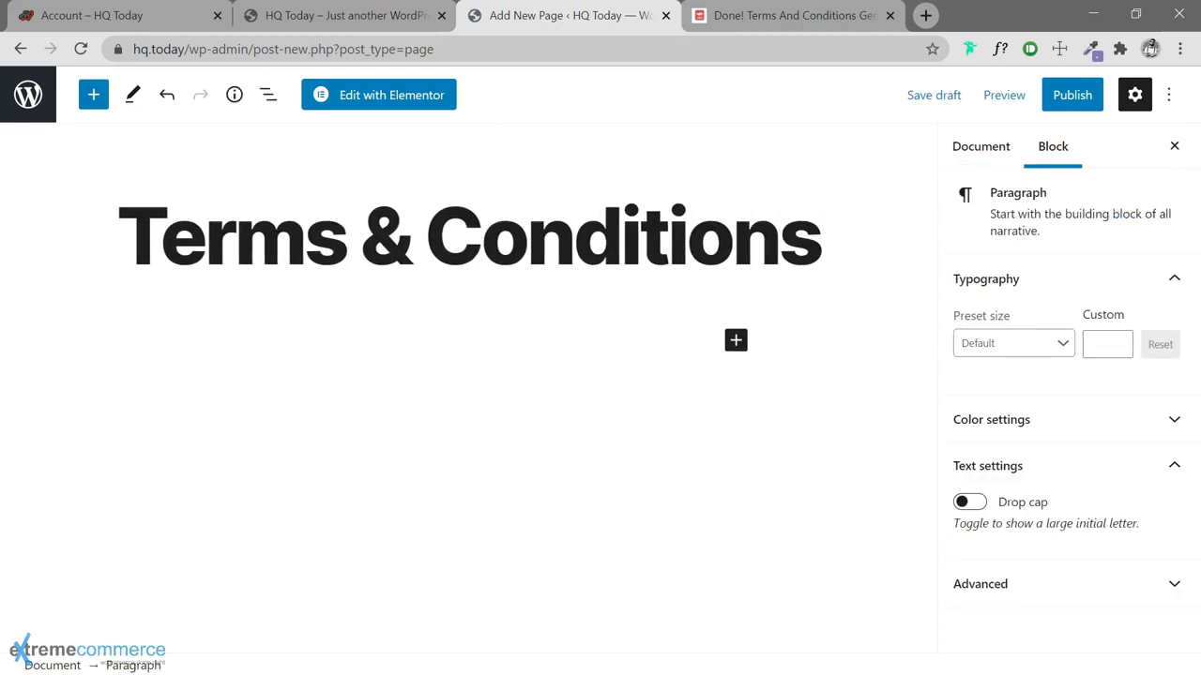
key("ctrl+v")
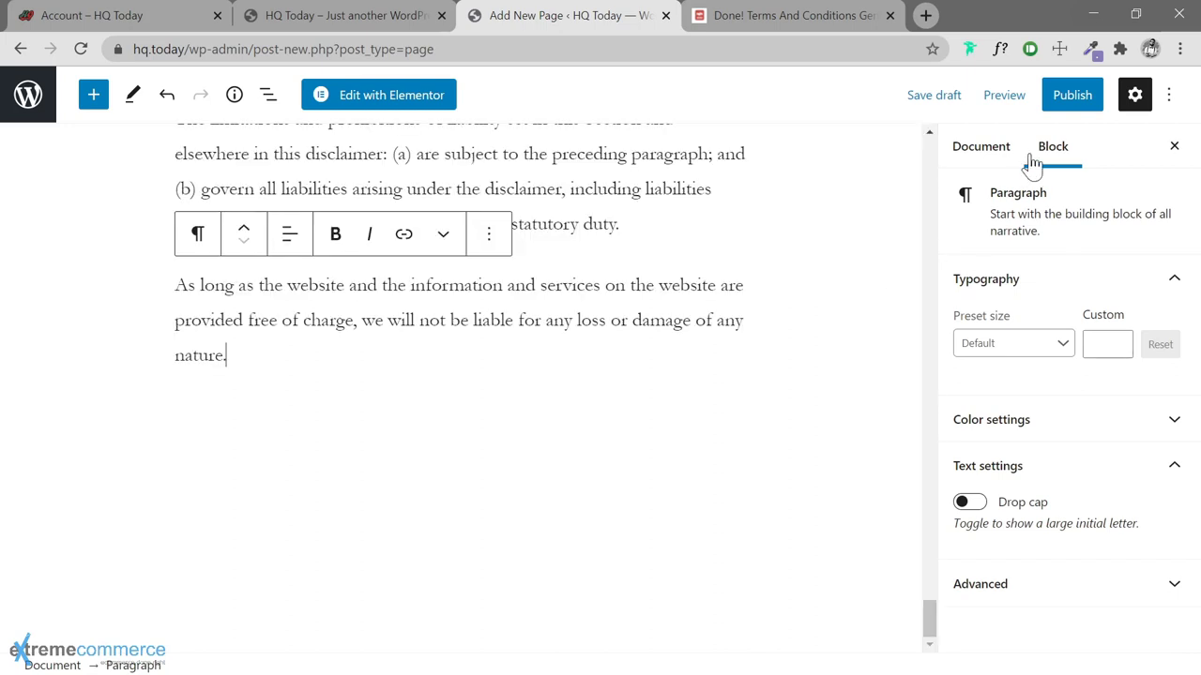
left_click(1066, 105)
left_click(1065, 105)
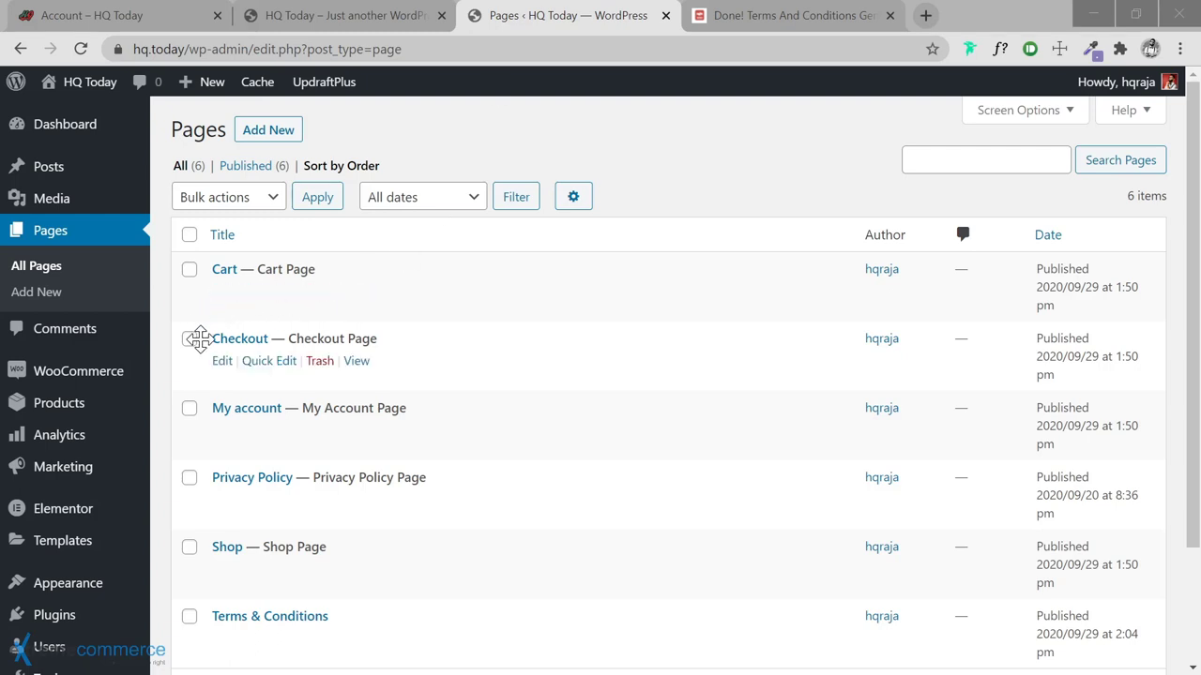
scroll(122, 469, "down", 2)
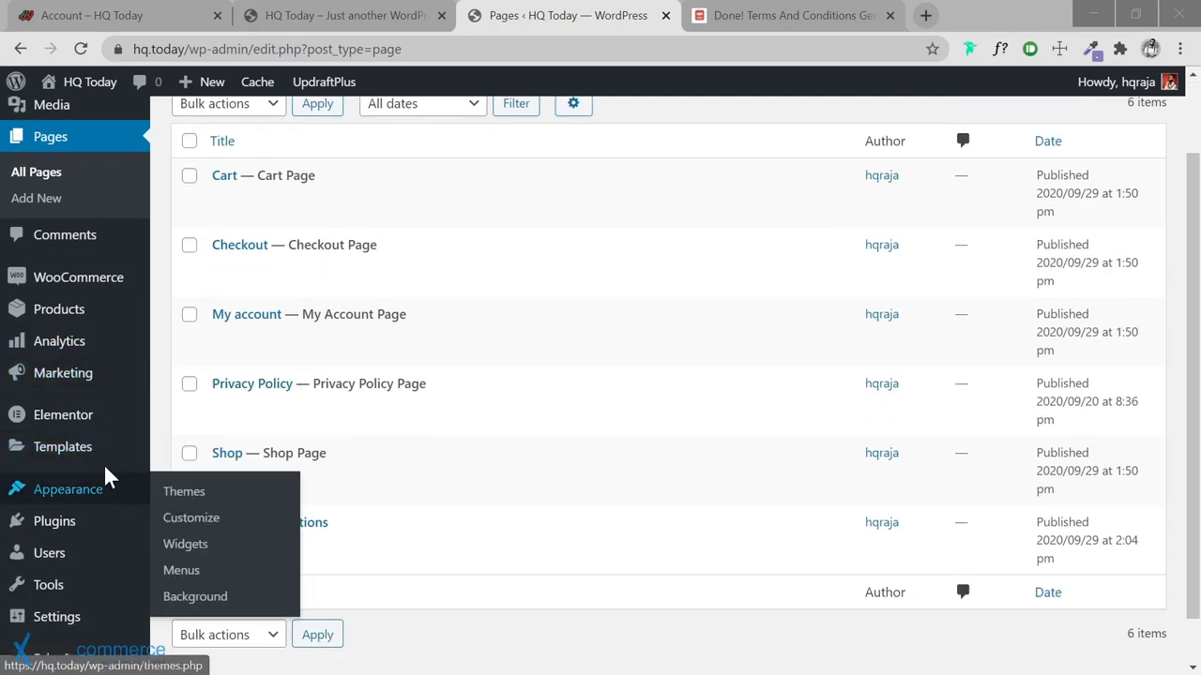
In WooCommerce Advanced settings, choose Terms & Conditions as the terms page and save
mouse_move(98, 433)
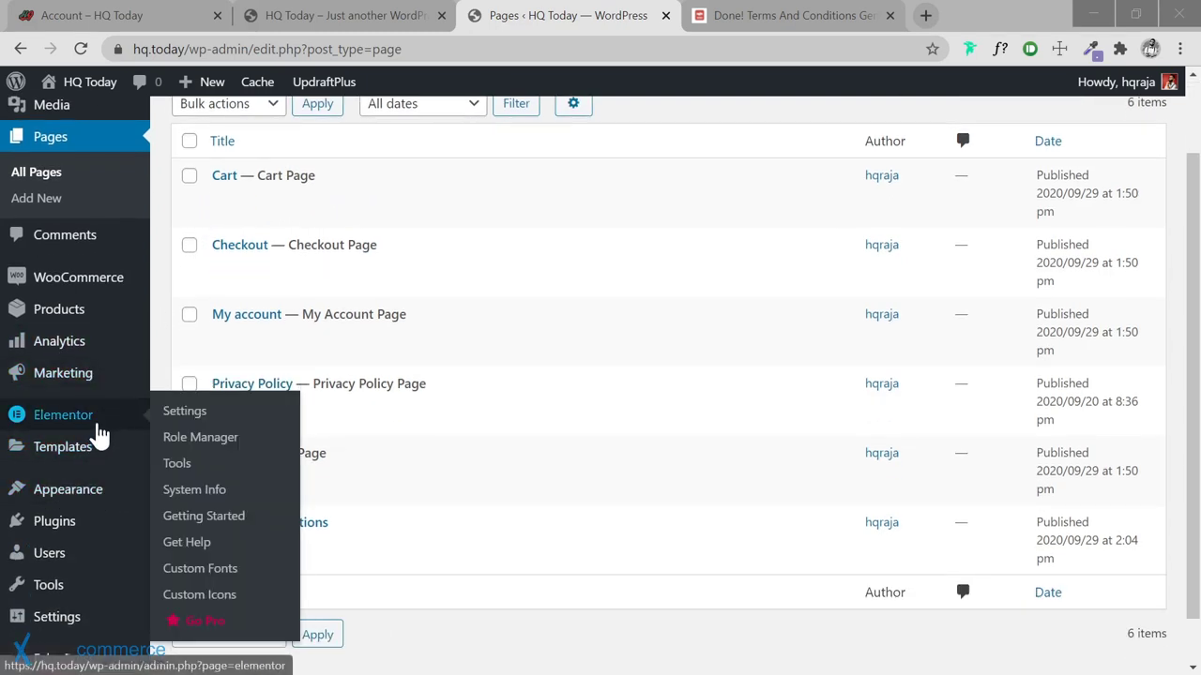
mouse_move(99, 274)
left_click(201, 417)
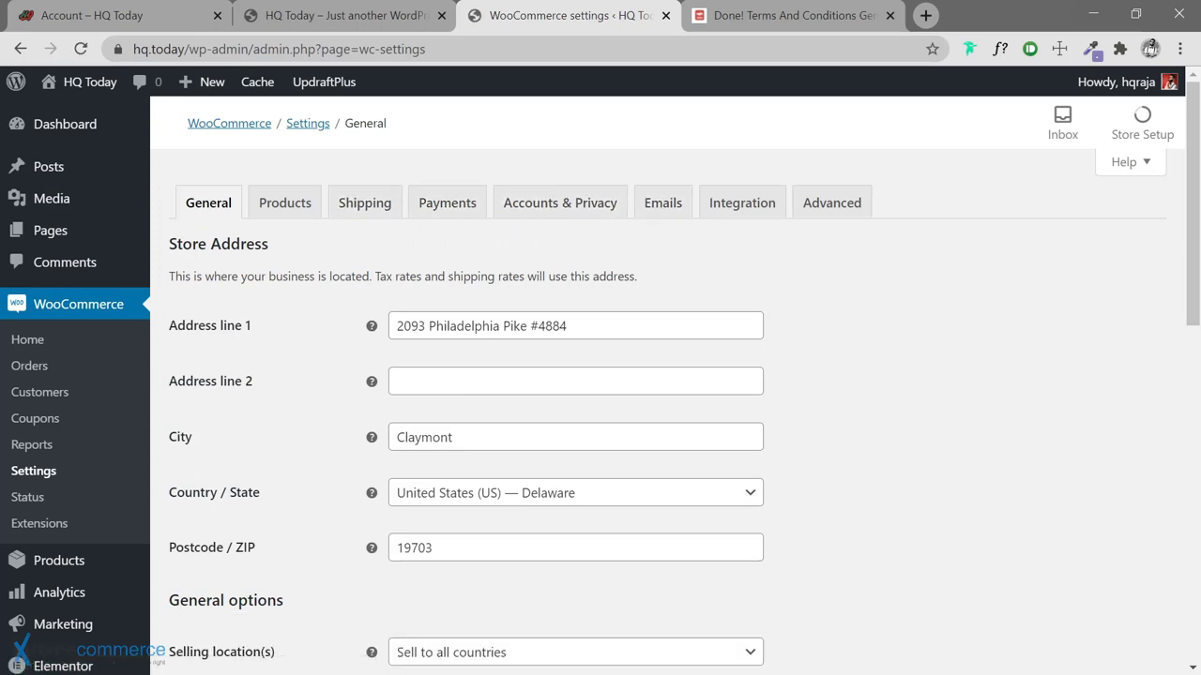
scroll(339, 286, "down", 5)
scroll(338, 286, "up", 5)
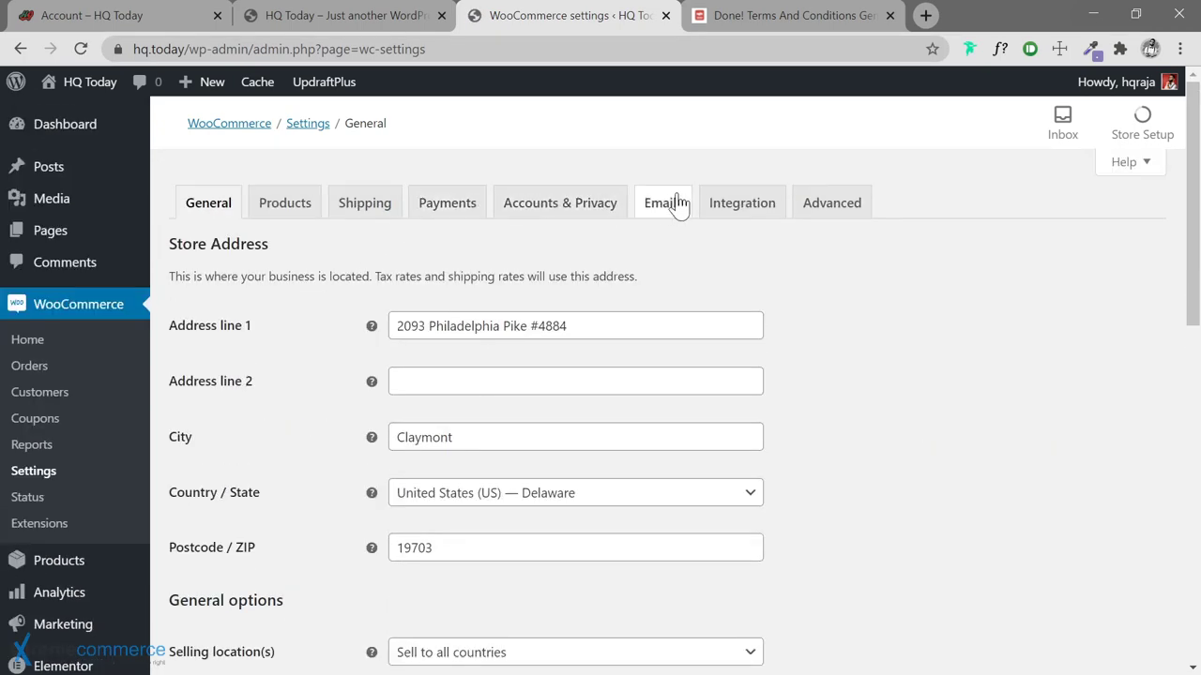
left_click(804, 210)
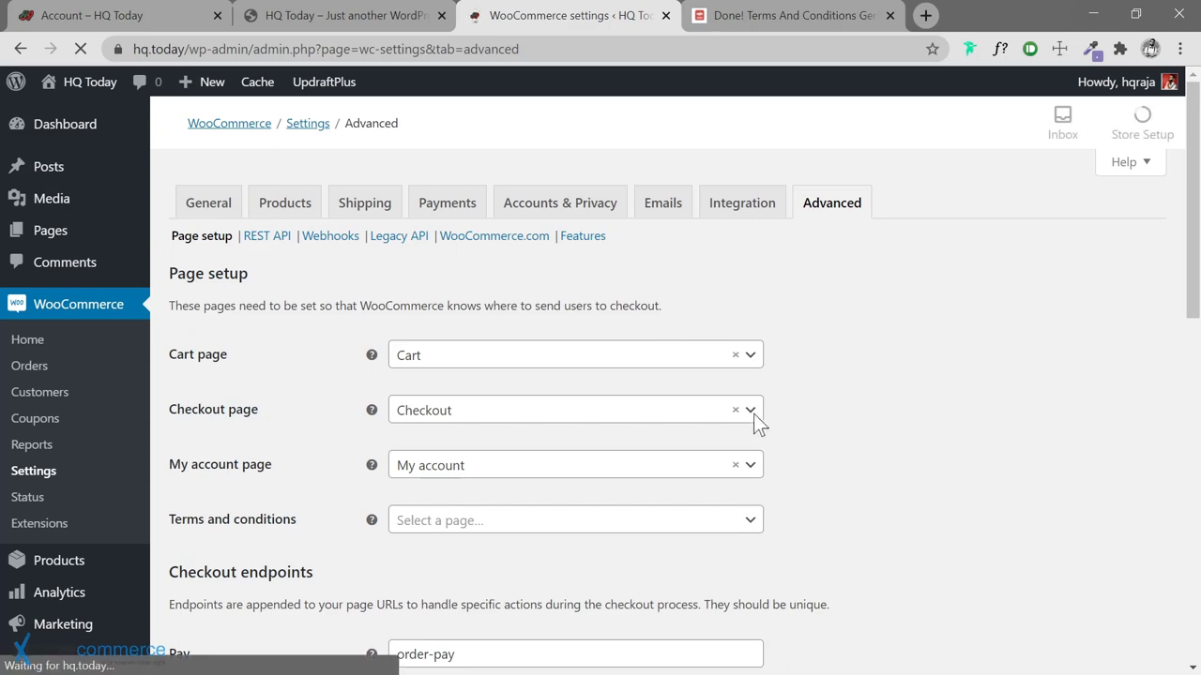
scroll(750, 493, "down", 1)
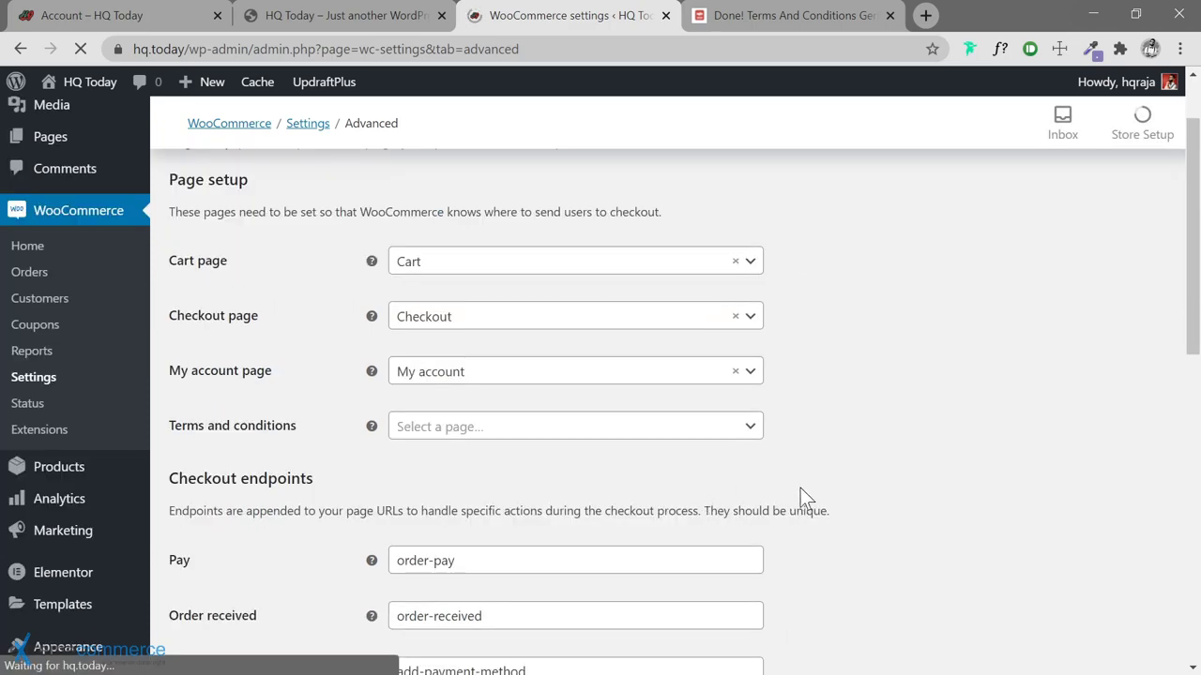
left_click(751, 430)
left_click(504, 587)
scroll(750, 441, "down", 10)
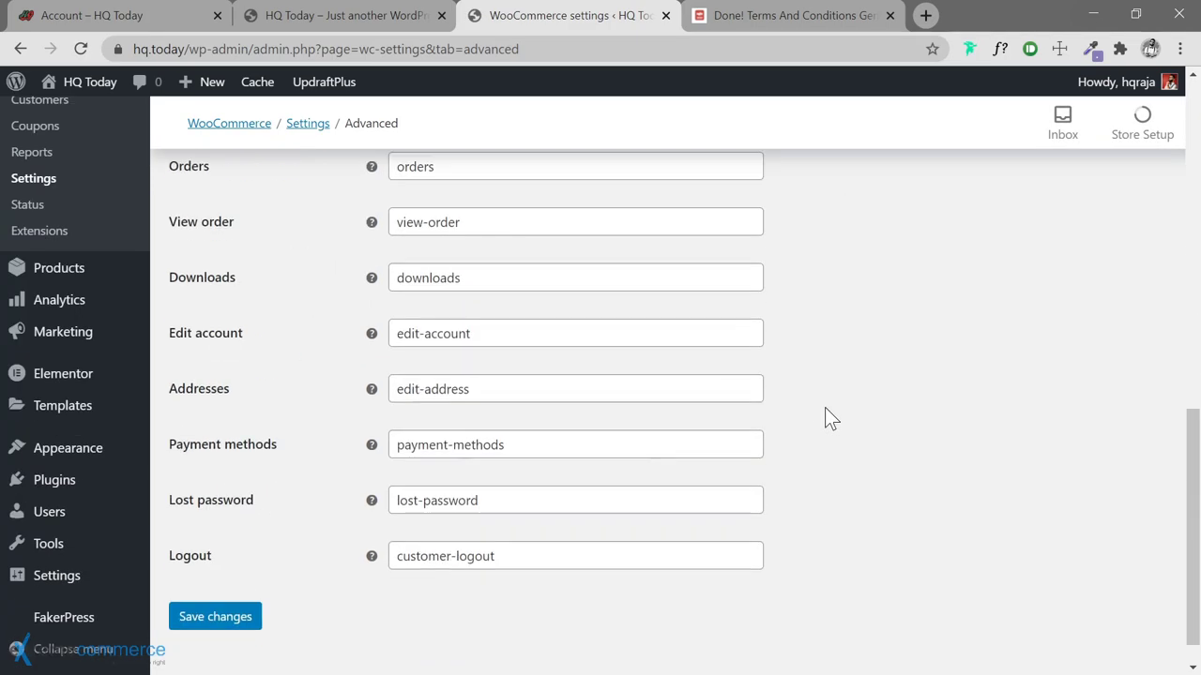
left_click(236, 586)
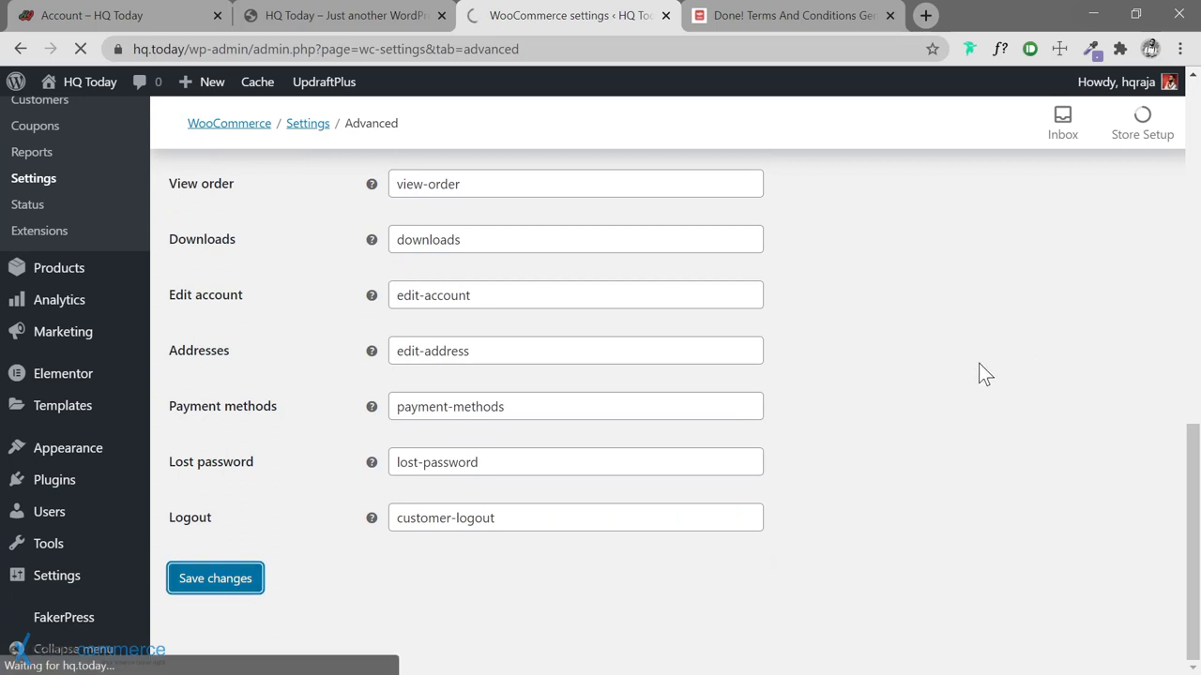
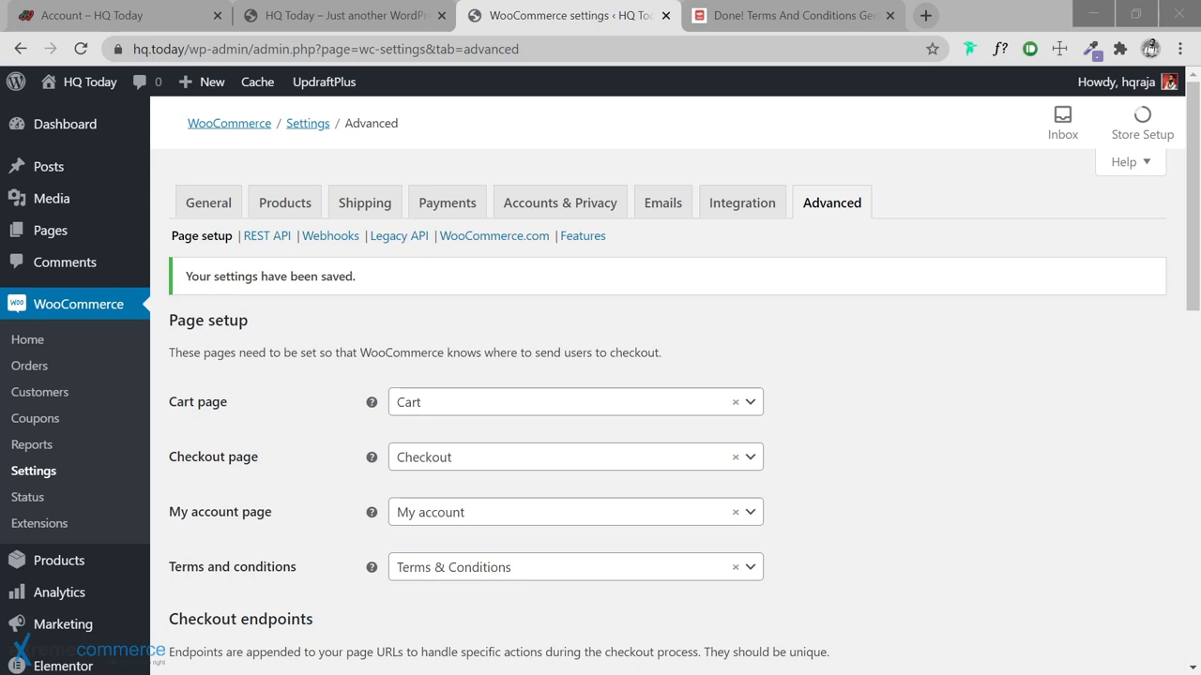
Go to All Pages and review the six pages: Cart, Checkout, My account, Privacy Policy, Shop, Terms & Conditions
mouse_move(82, 241)
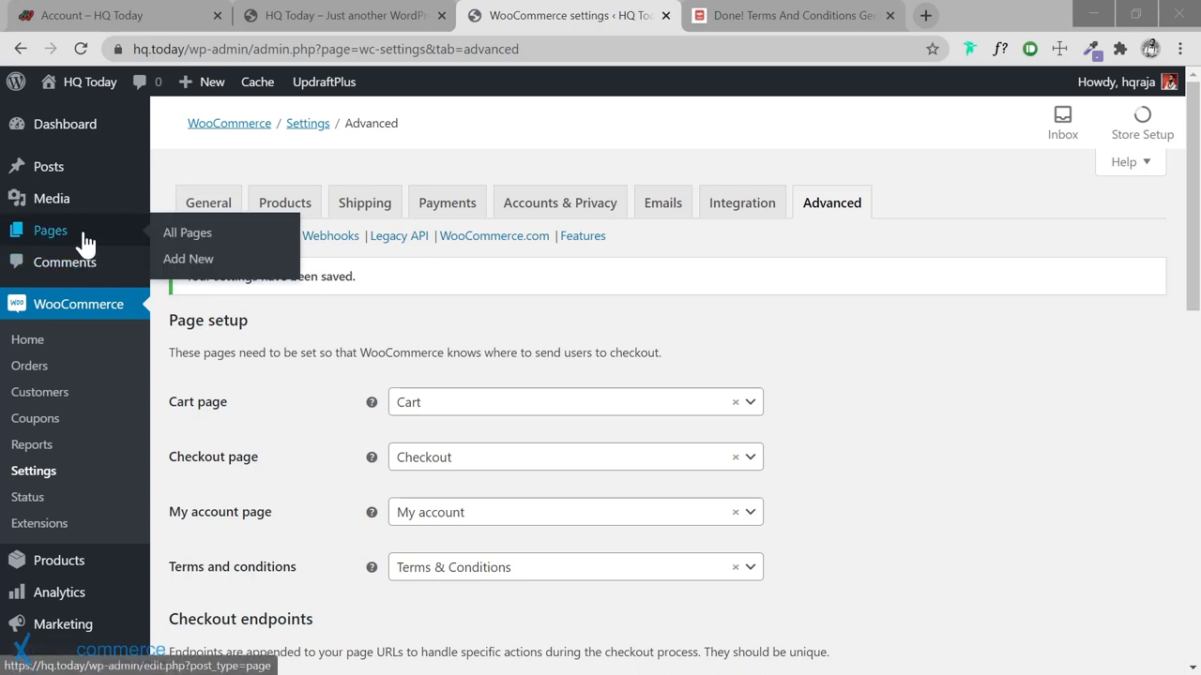
left_click(186, 233)
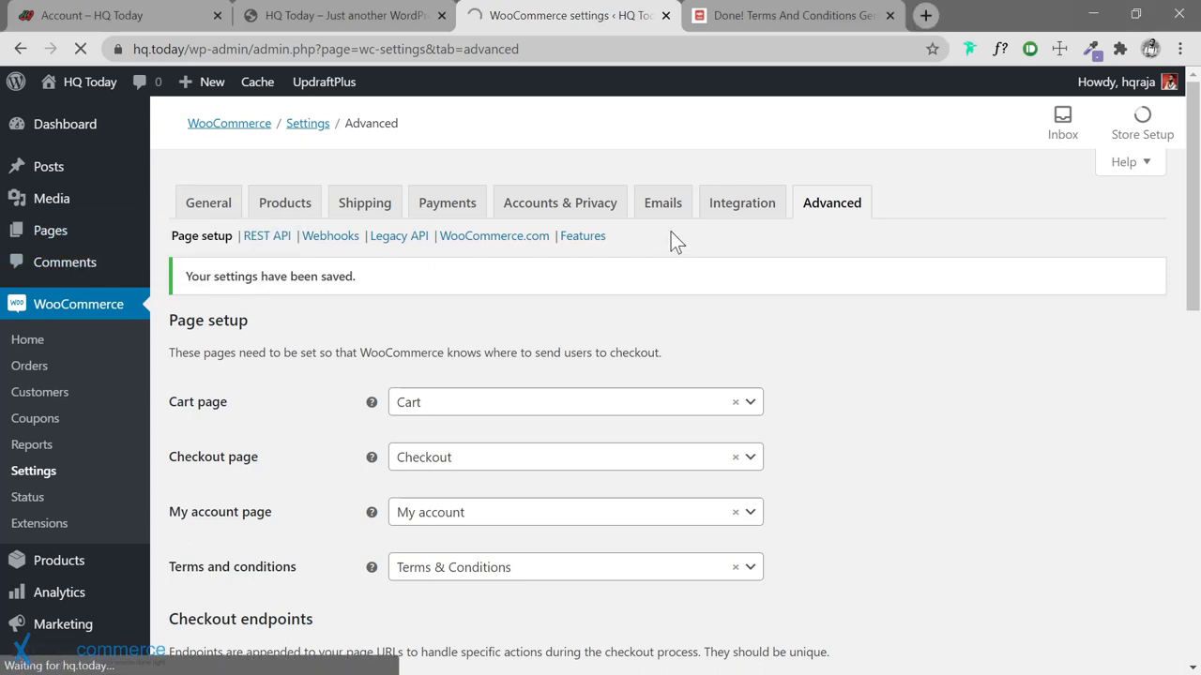
scroll(492, 303, "down", 2)
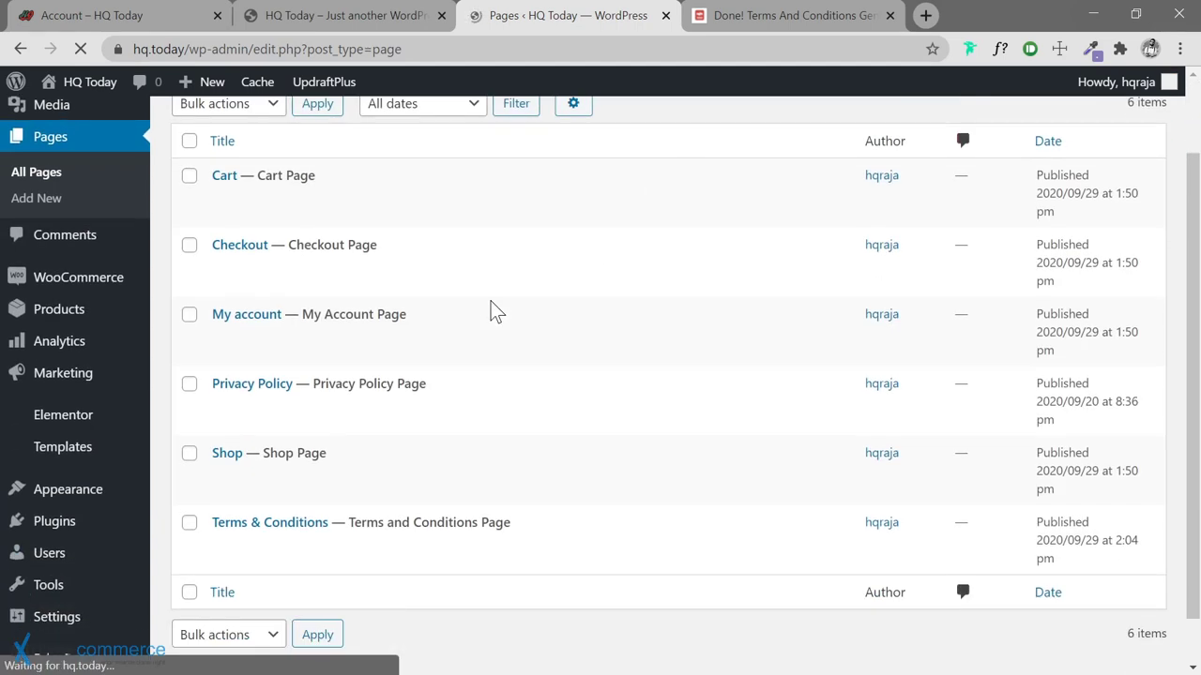
mouse_move(335, 447)
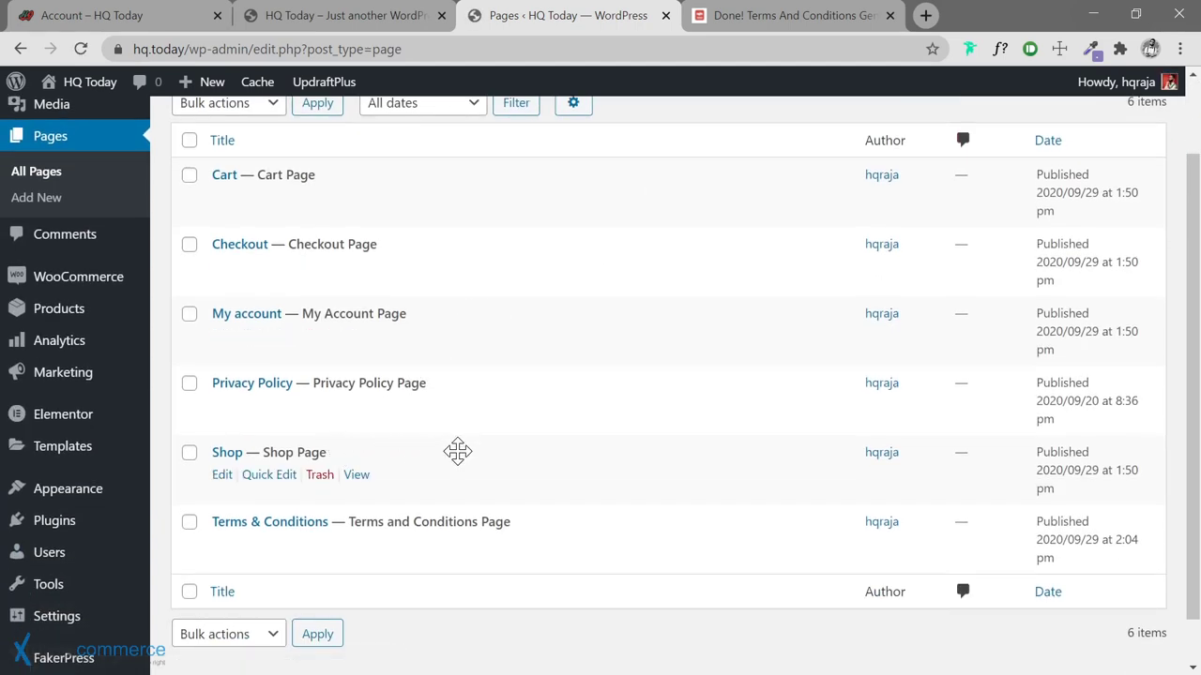
mouse_move(317, 373)
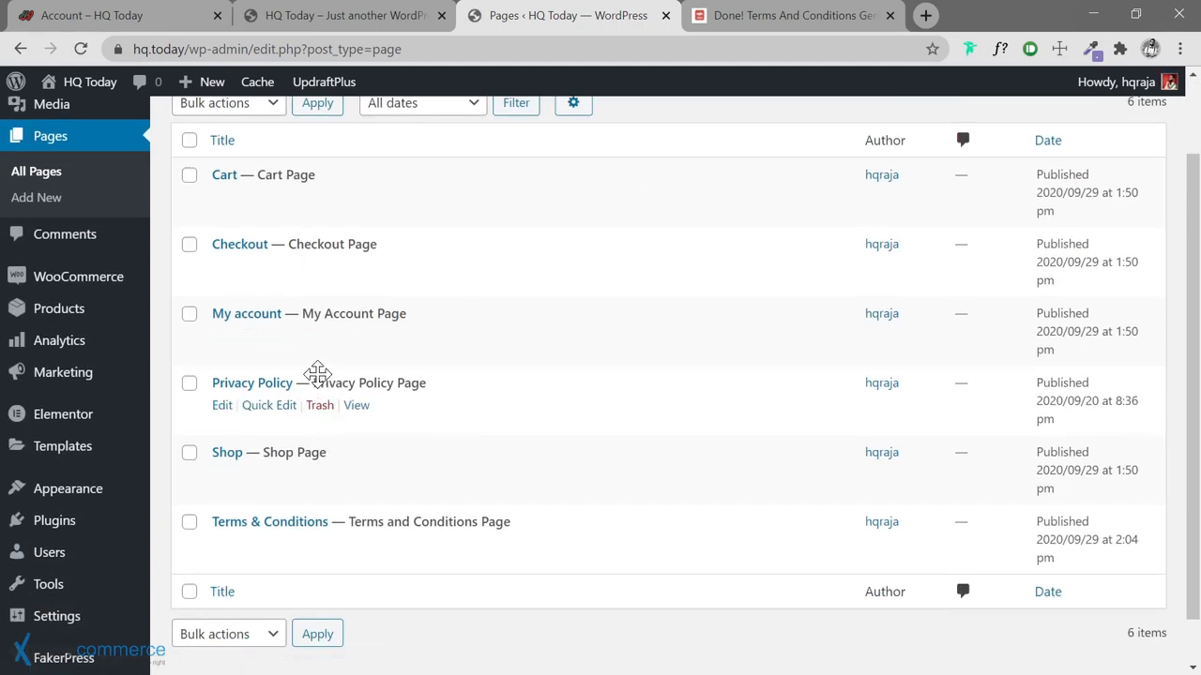
mouse_move(353, 314)
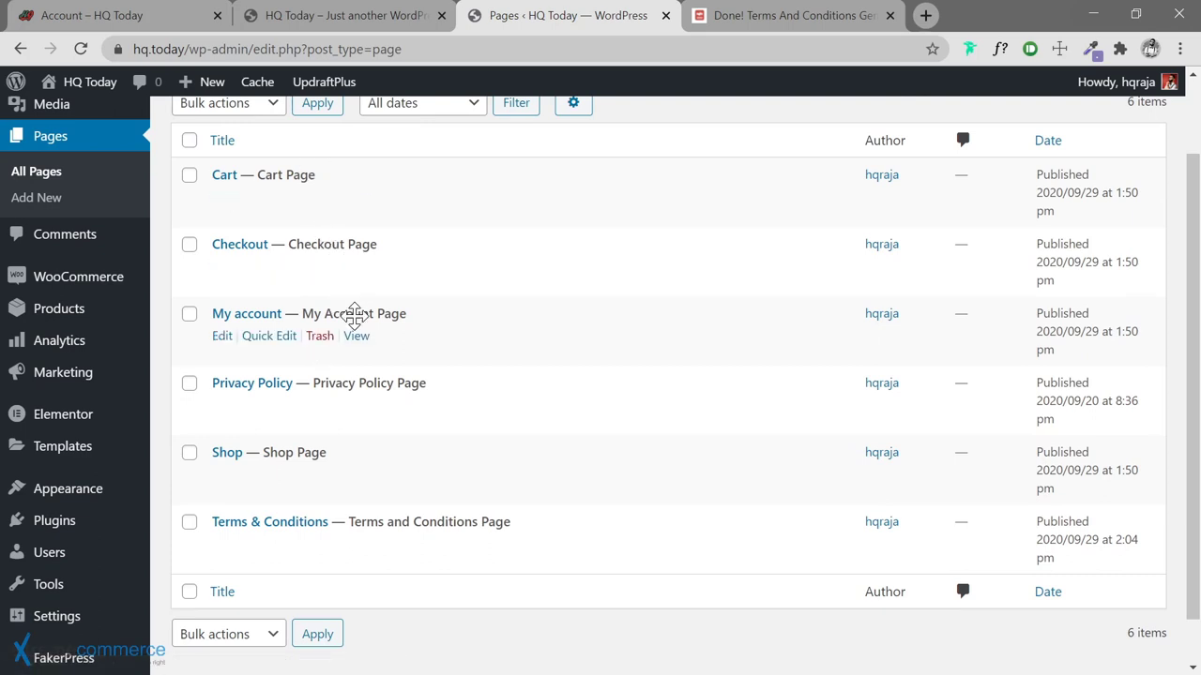
mouse_move(411, 422)
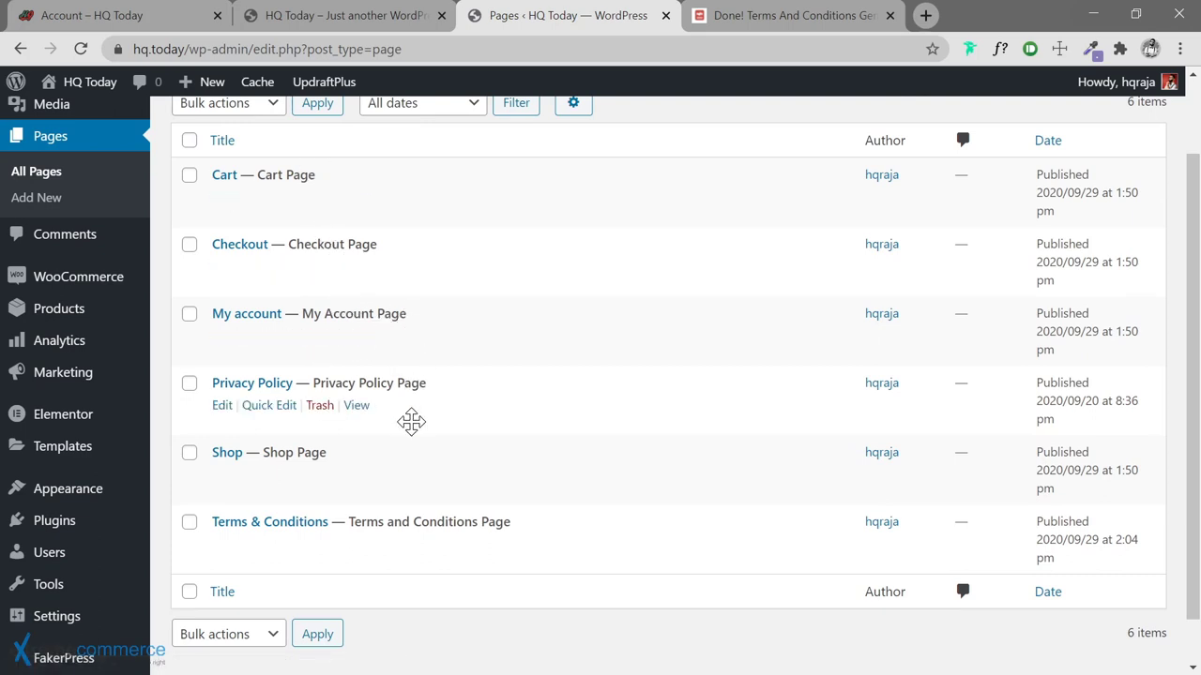
mouse_move(432, 487)
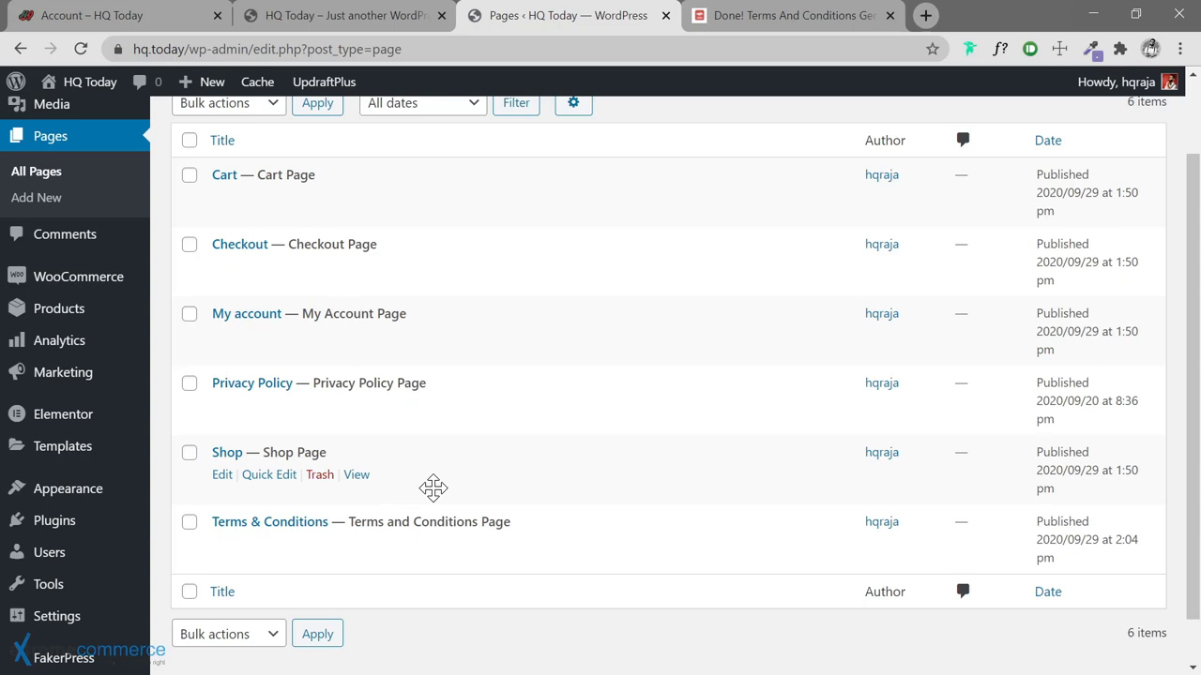
scroll(488, 445, "up", 1)
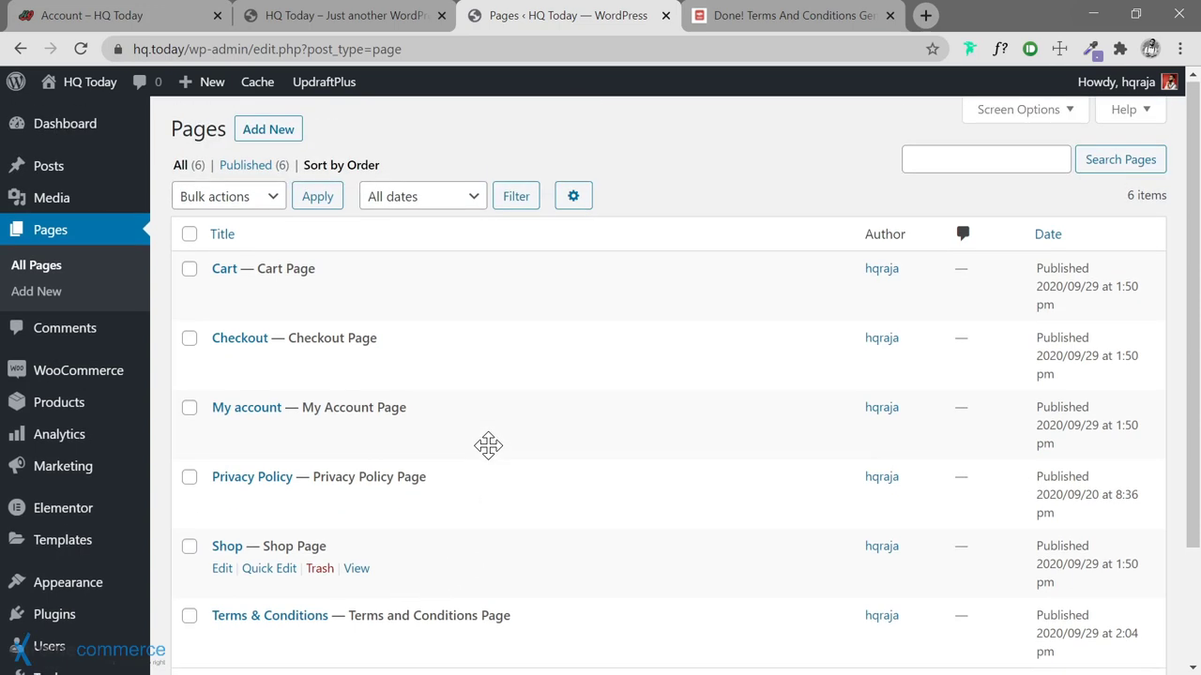
mouse_move(356, 511)
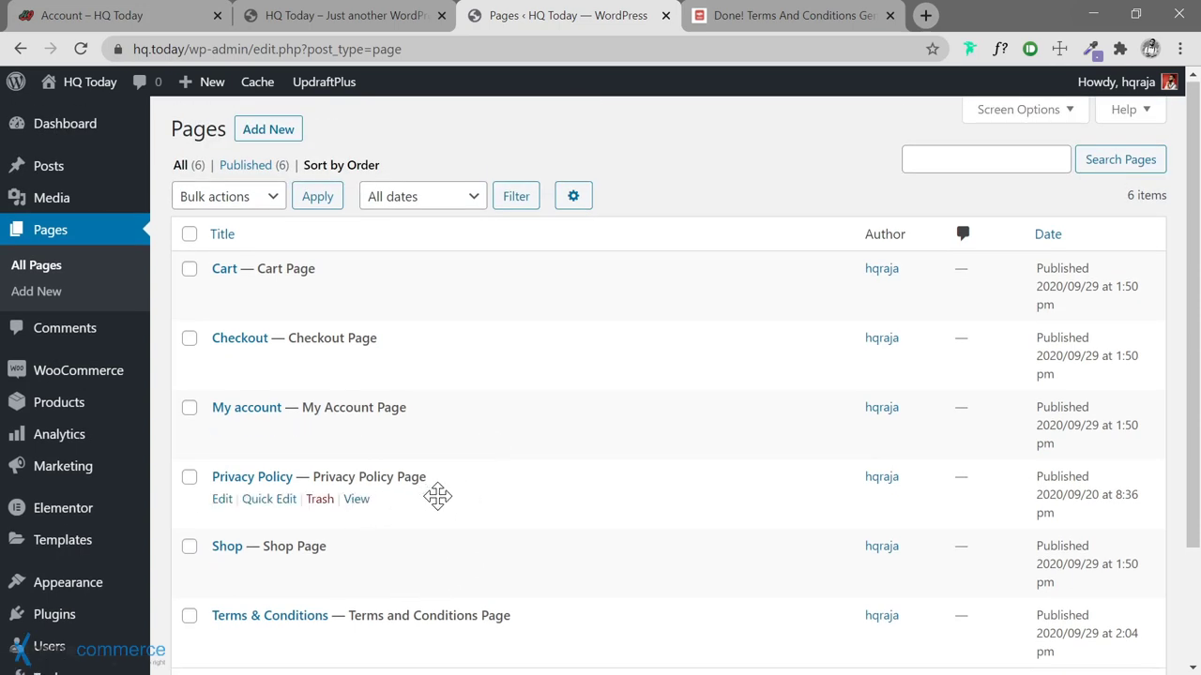
mouse_move(503, 455)
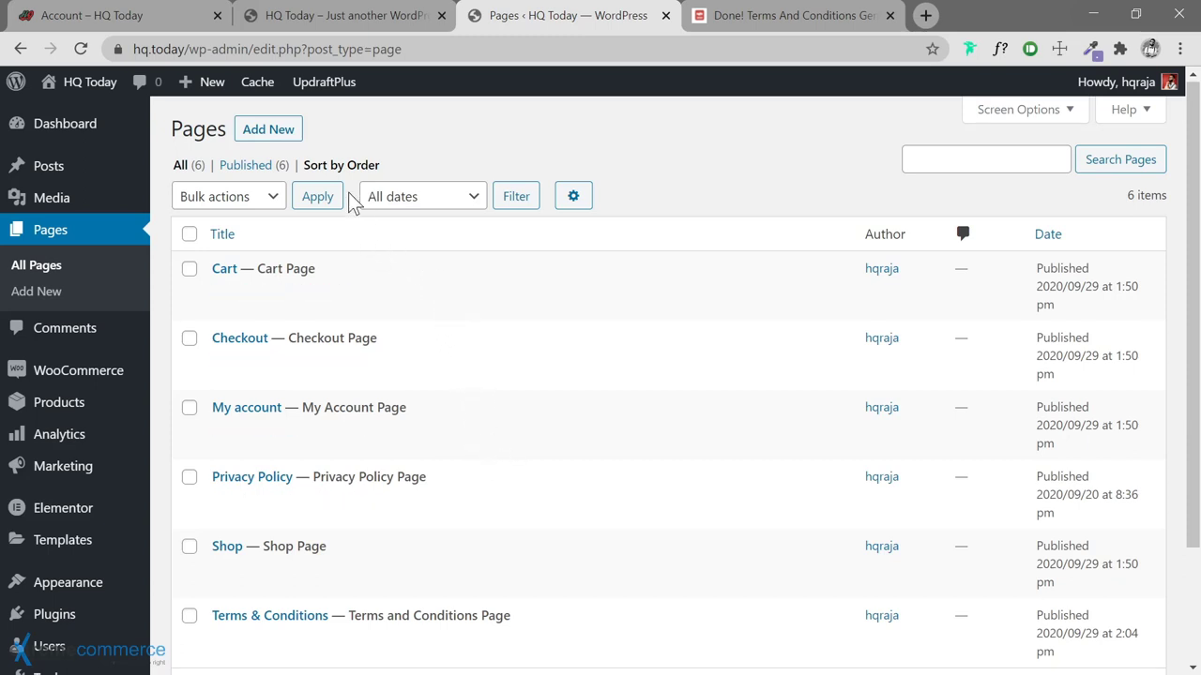
Publish a new empty page titled 'About' and go back to the Pages list
left_click(277, 142)
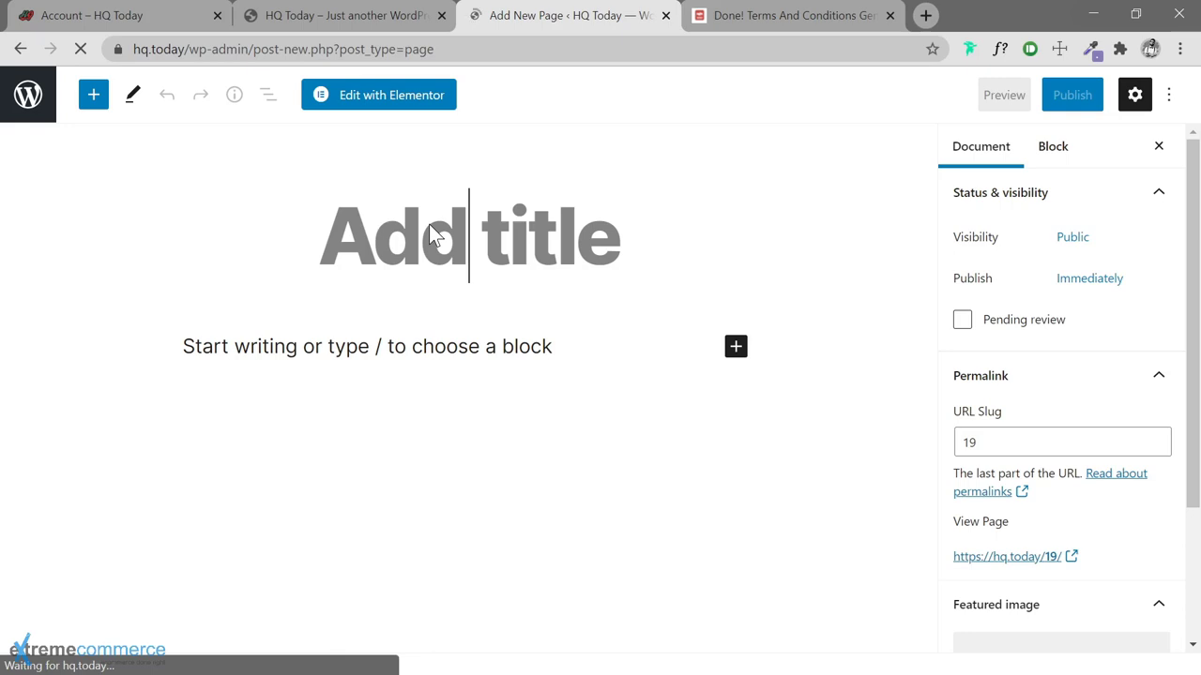
type("About")
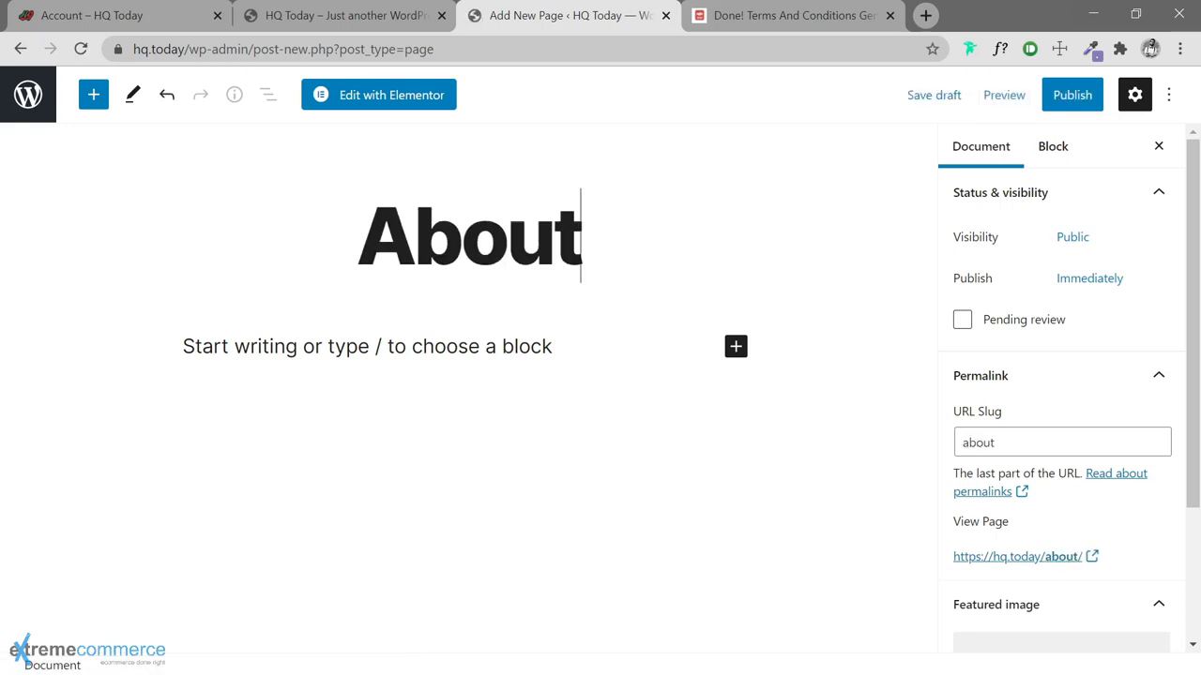
left_click(1071, 95)
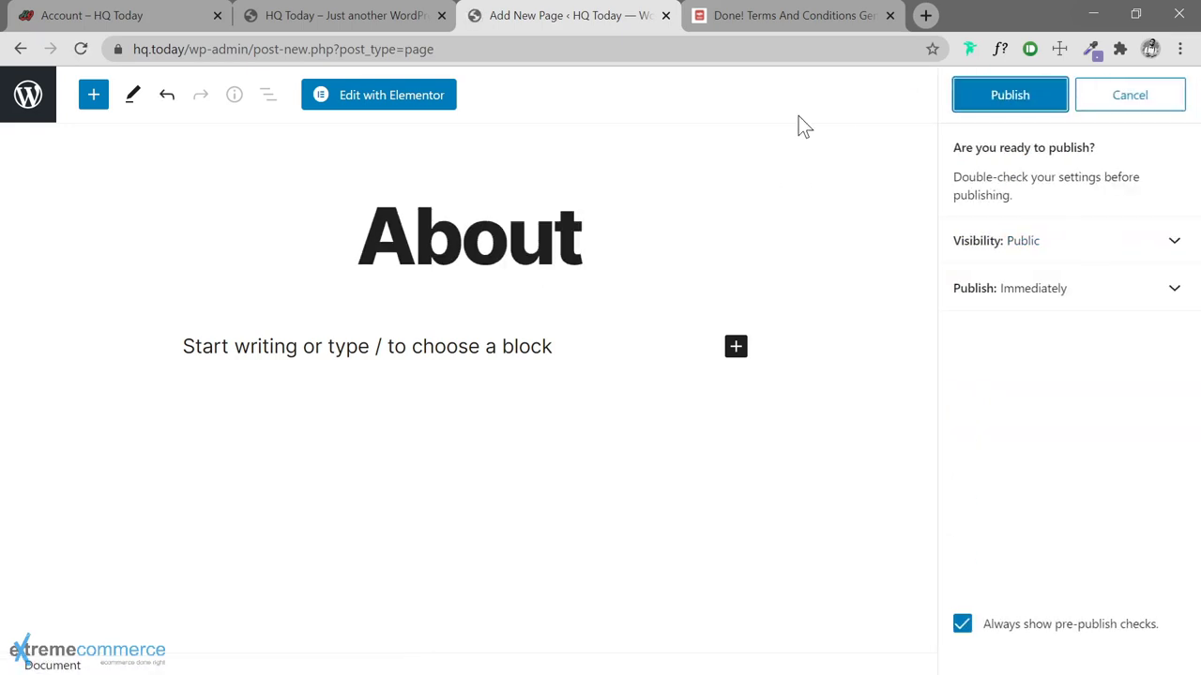
left_click(1018, 106)
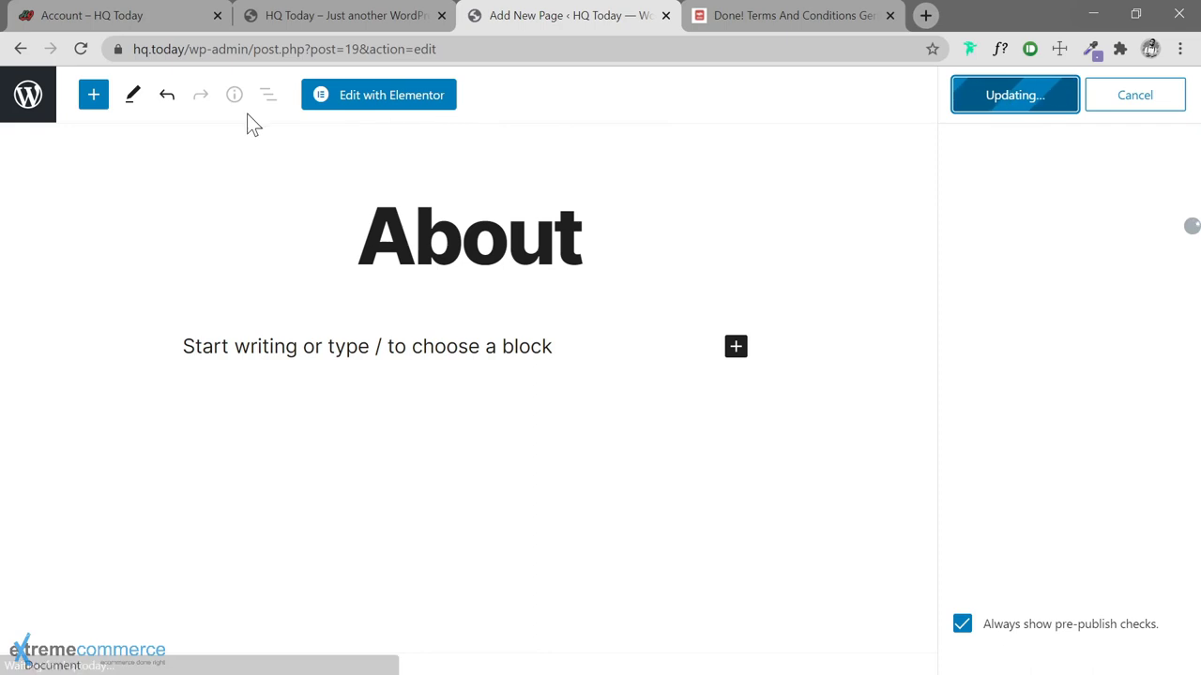
left_click(29, 103)
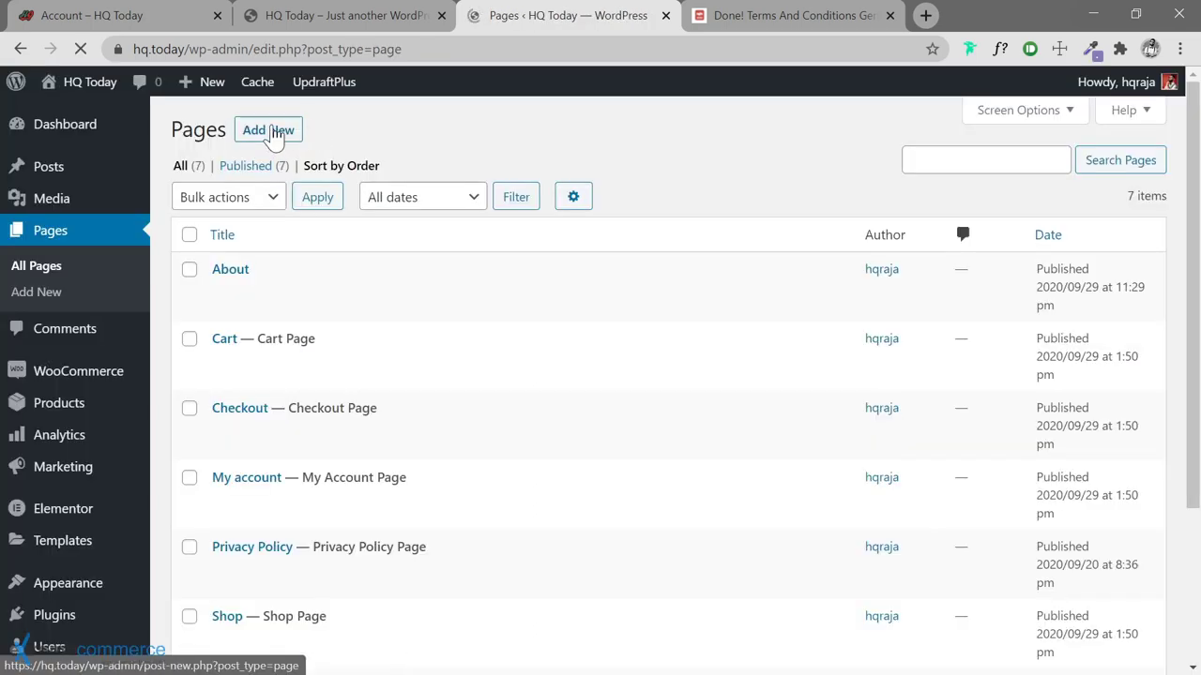
Publish a new empty page titled 'Contact' and go back to the Pages list
left_click(270, 130)
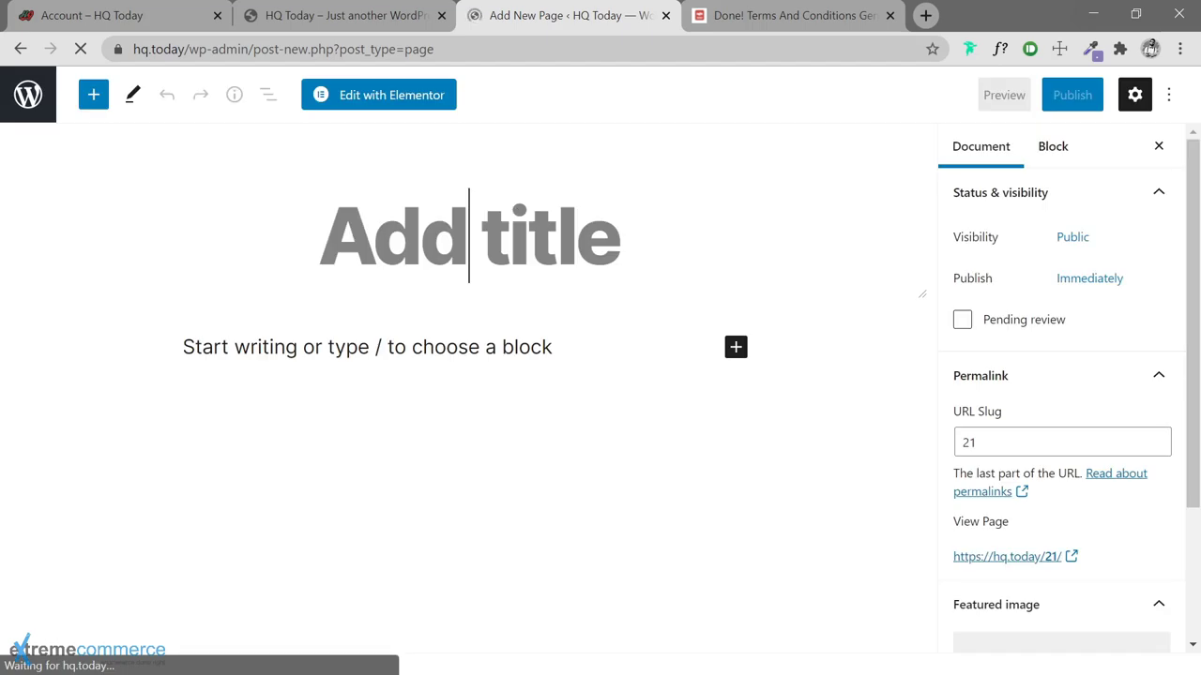
type("Contact")
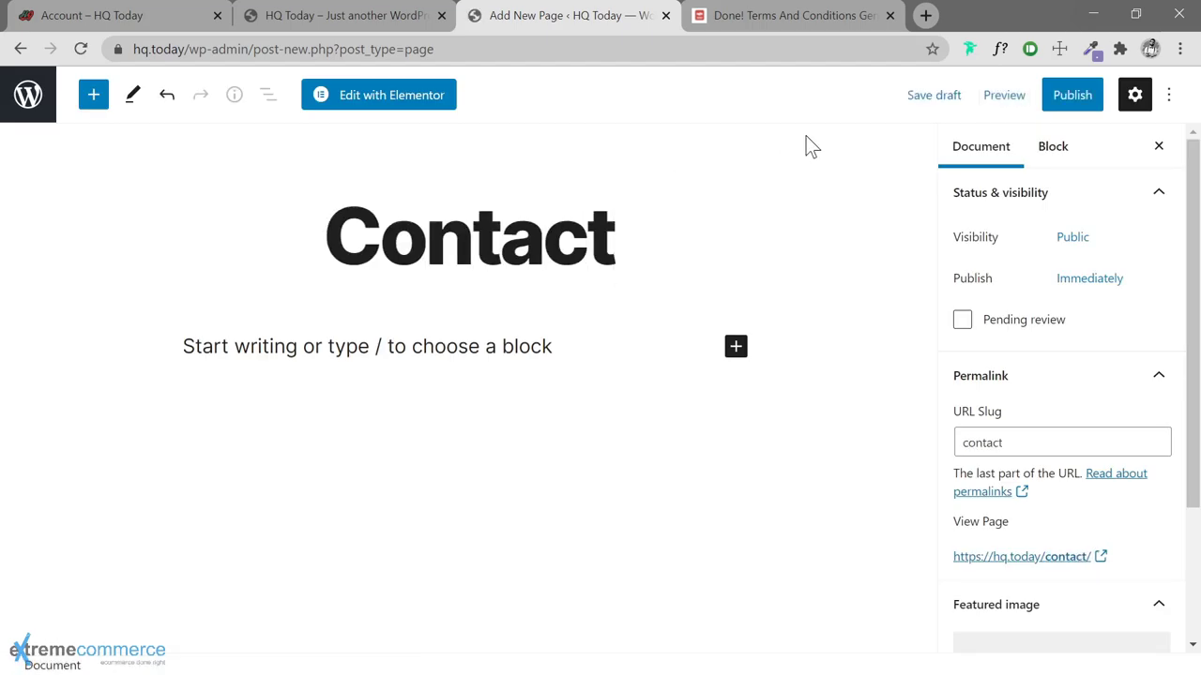
left_click(1080, 105)
left_click(1052, 105)
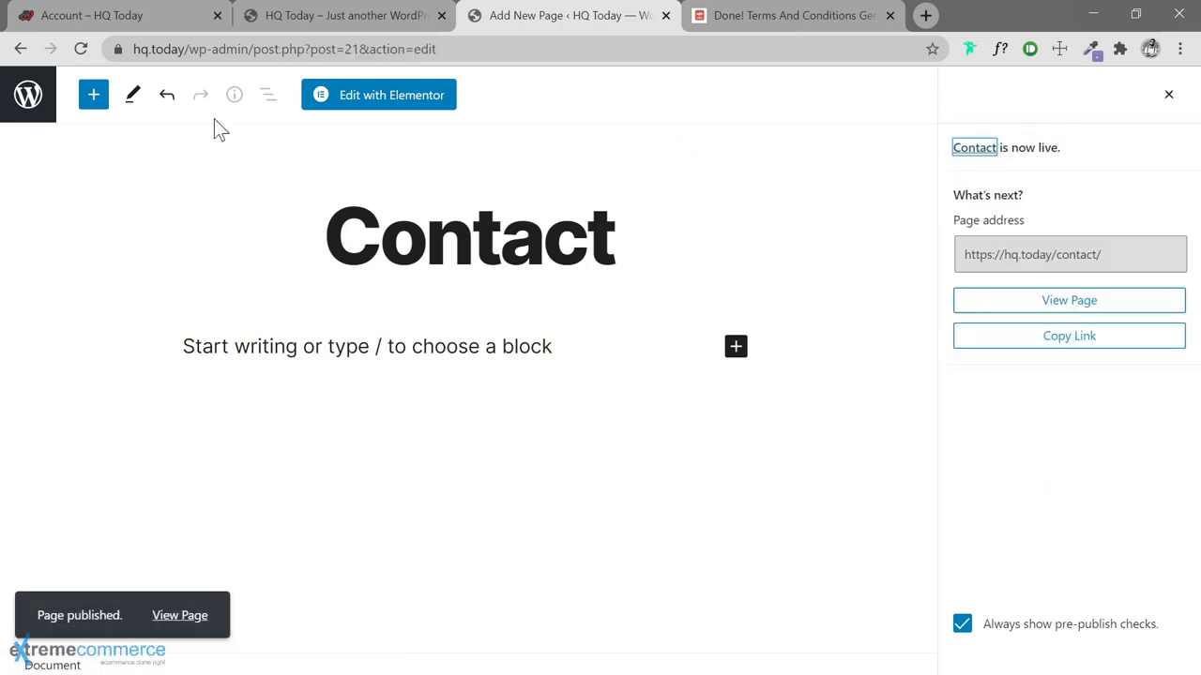
left_click(28, 97)
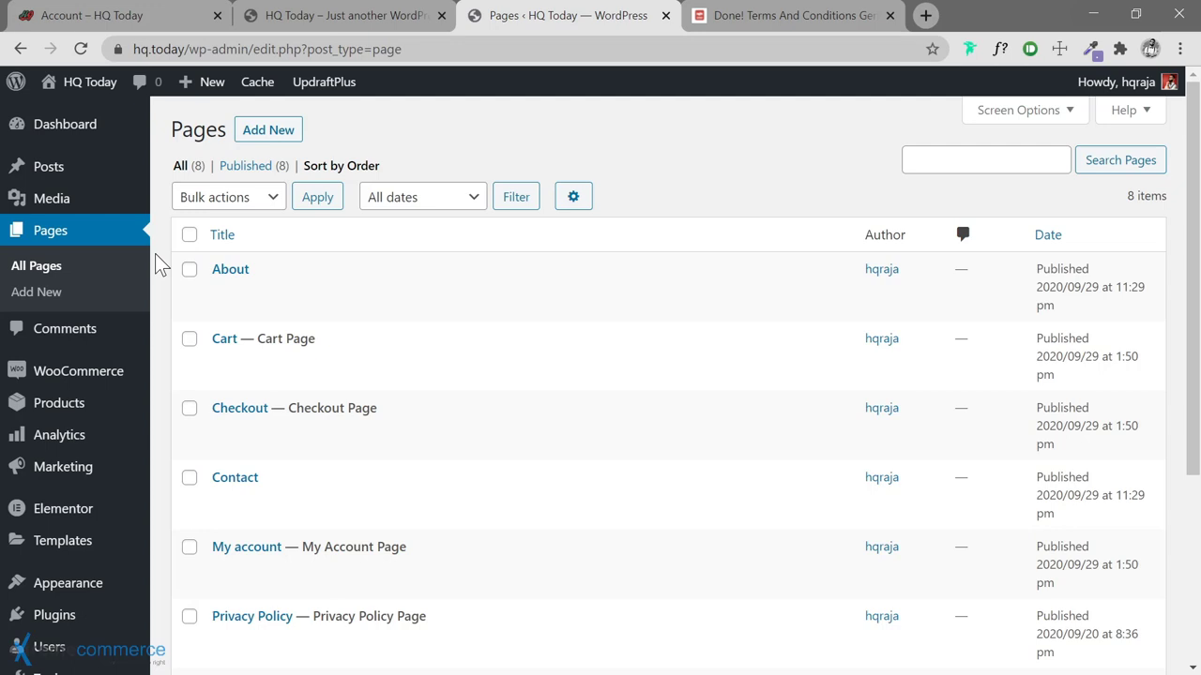
Drag Cart to sit below Shop, then Checkout below Cart, in the page order
scroll(159, 265, "down", 1)
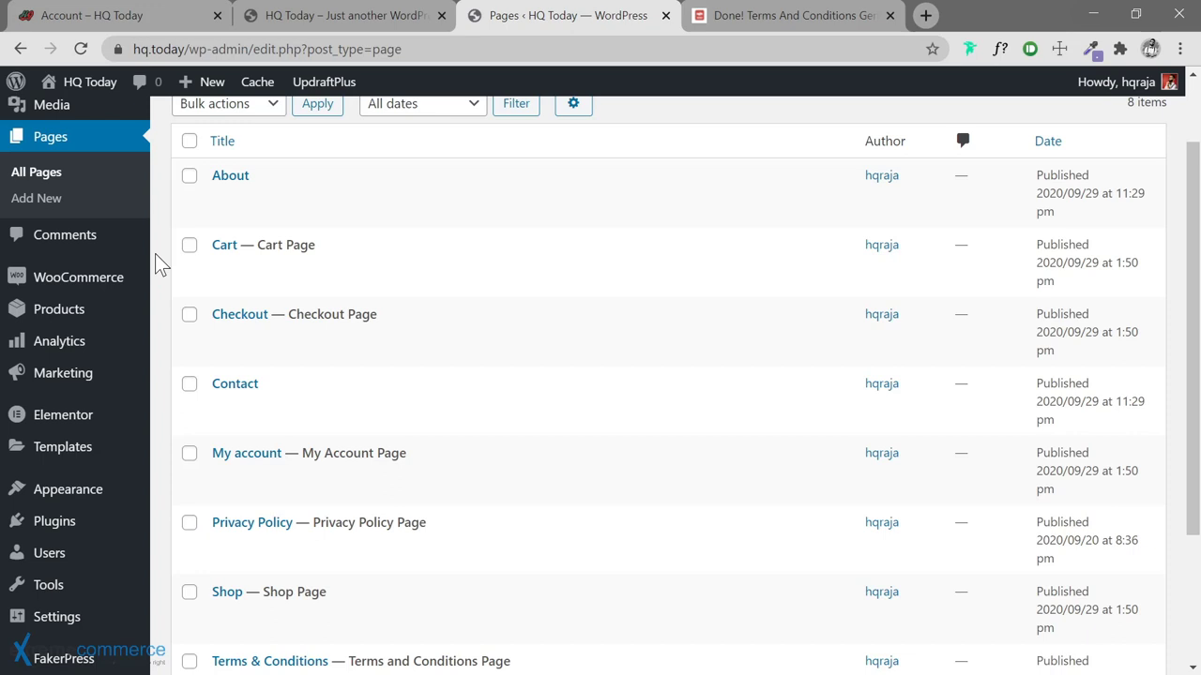
scroll(154, 254, "down", 3)
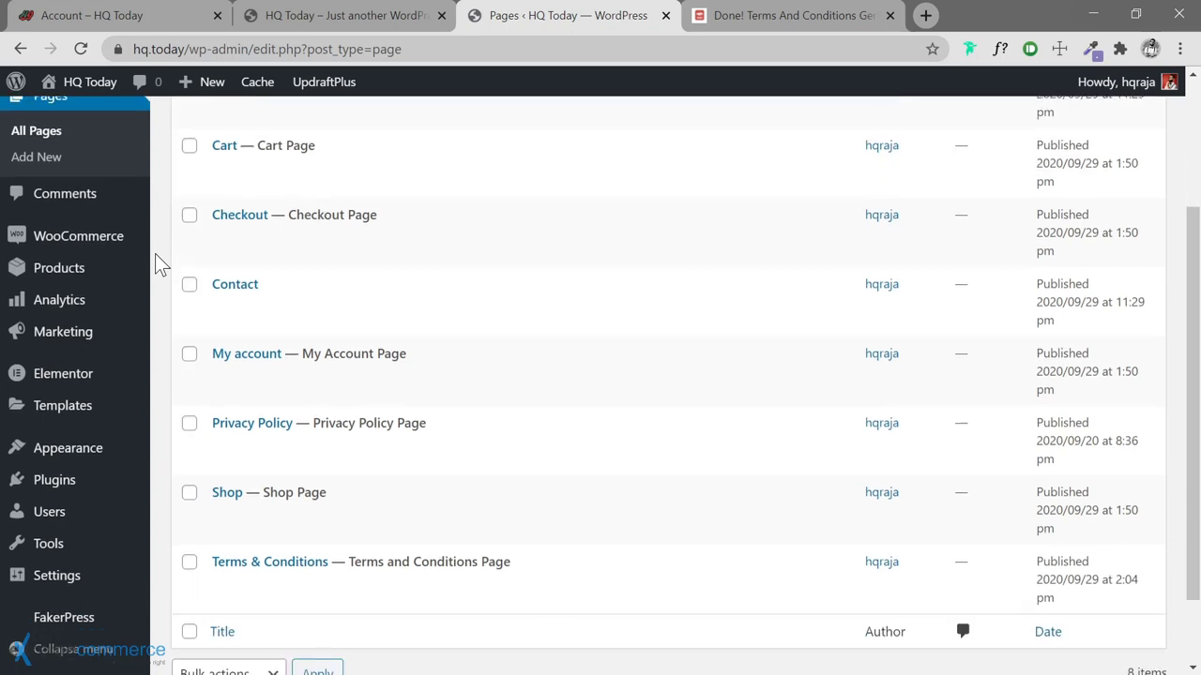
scroll(154, 253, "up", 4)
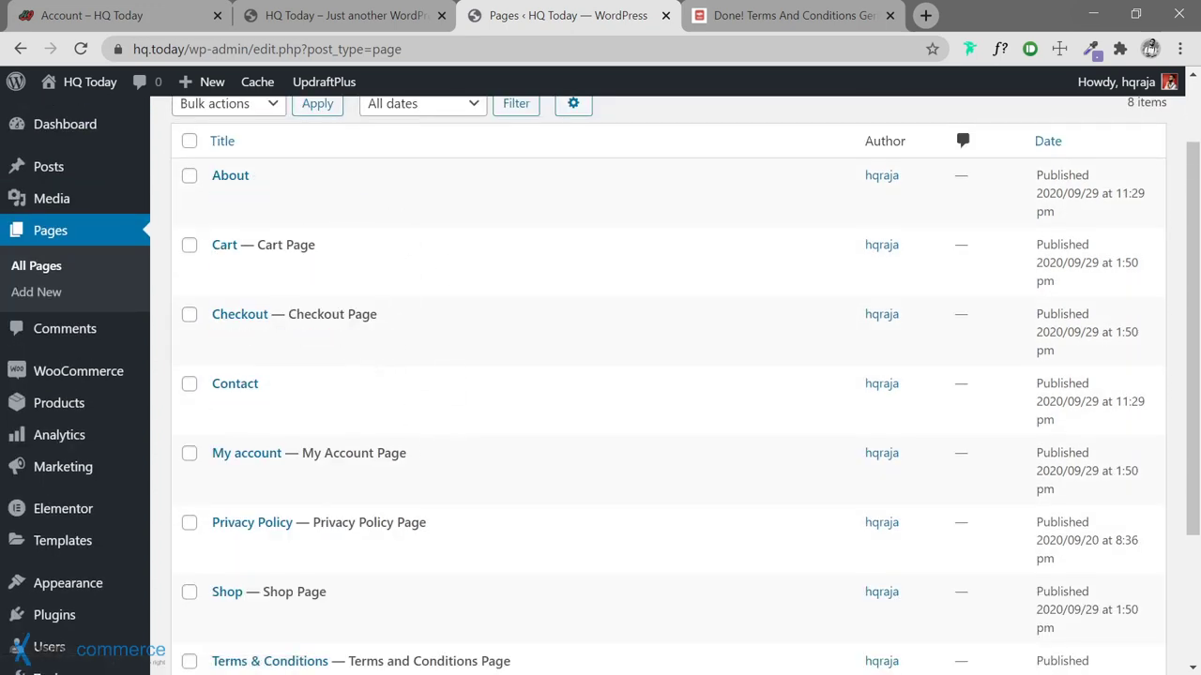
scroll(600, 375, "up", 1)
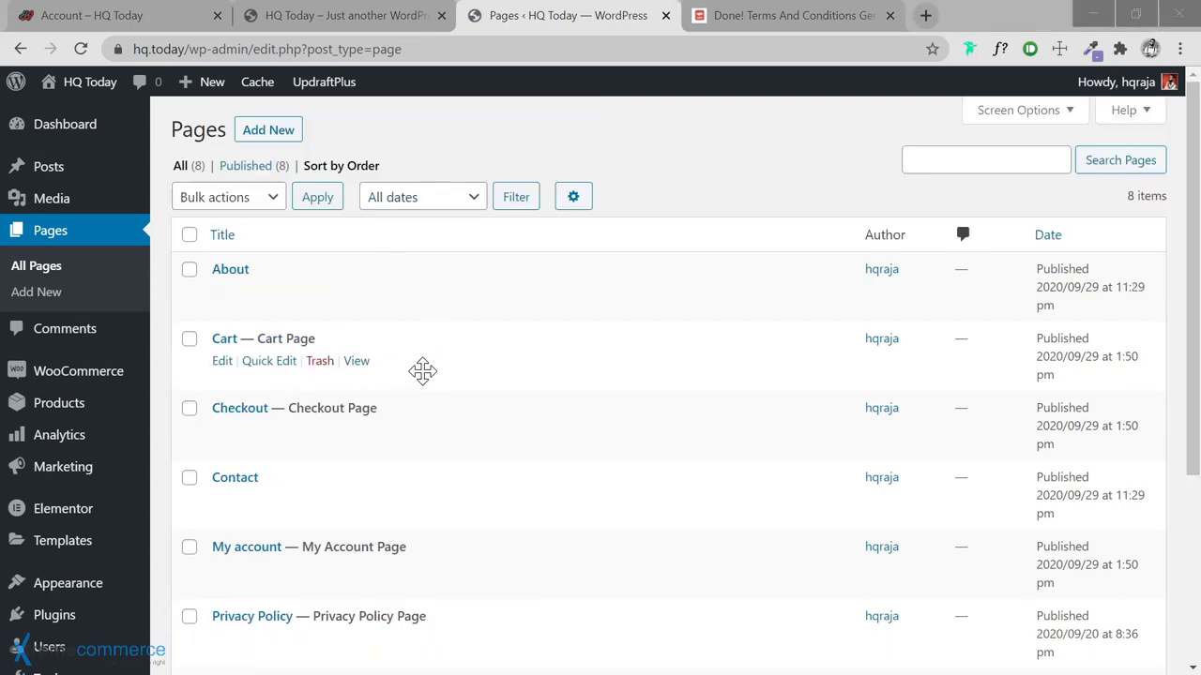
scroll(435, 467, "down", 1)
scroll(436, 474, "down", 1)
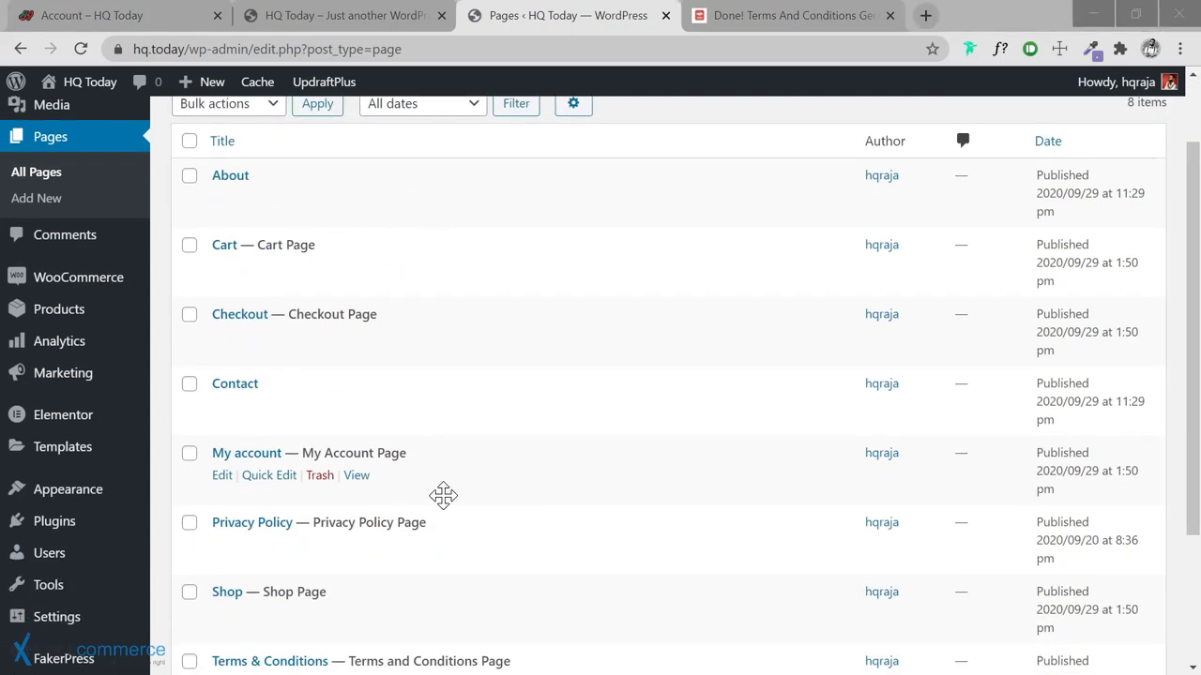
scroll(456, 493, "down", 1)
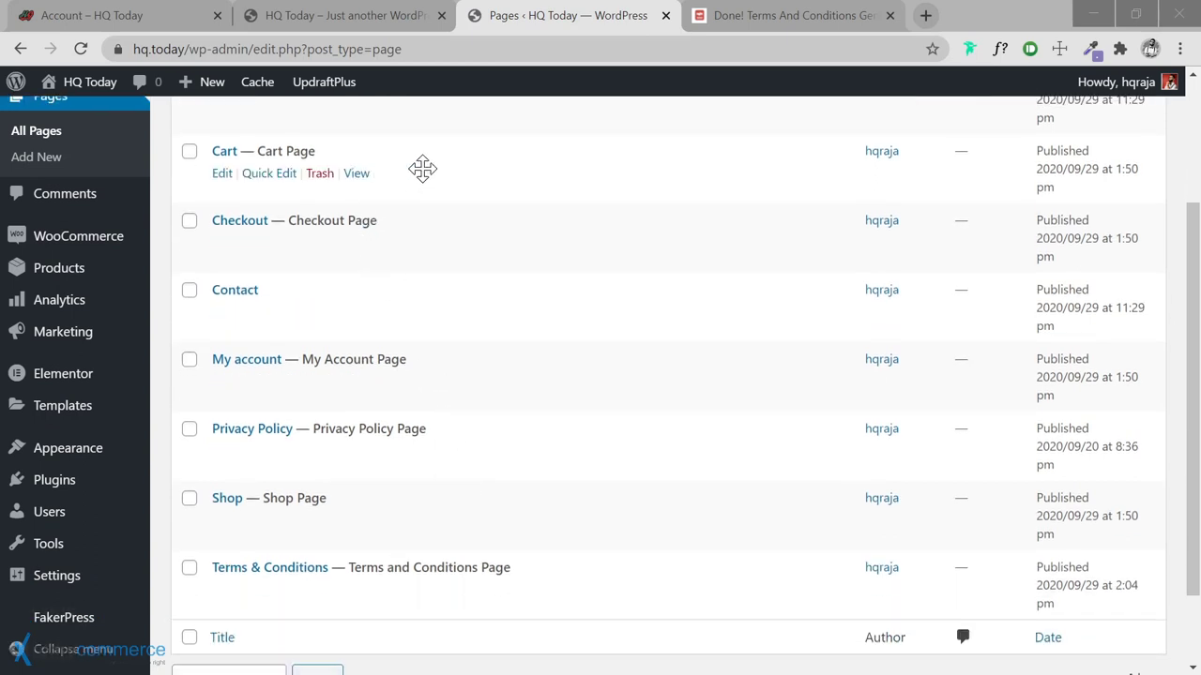
left_click_drag(421, 168, 439, 494)
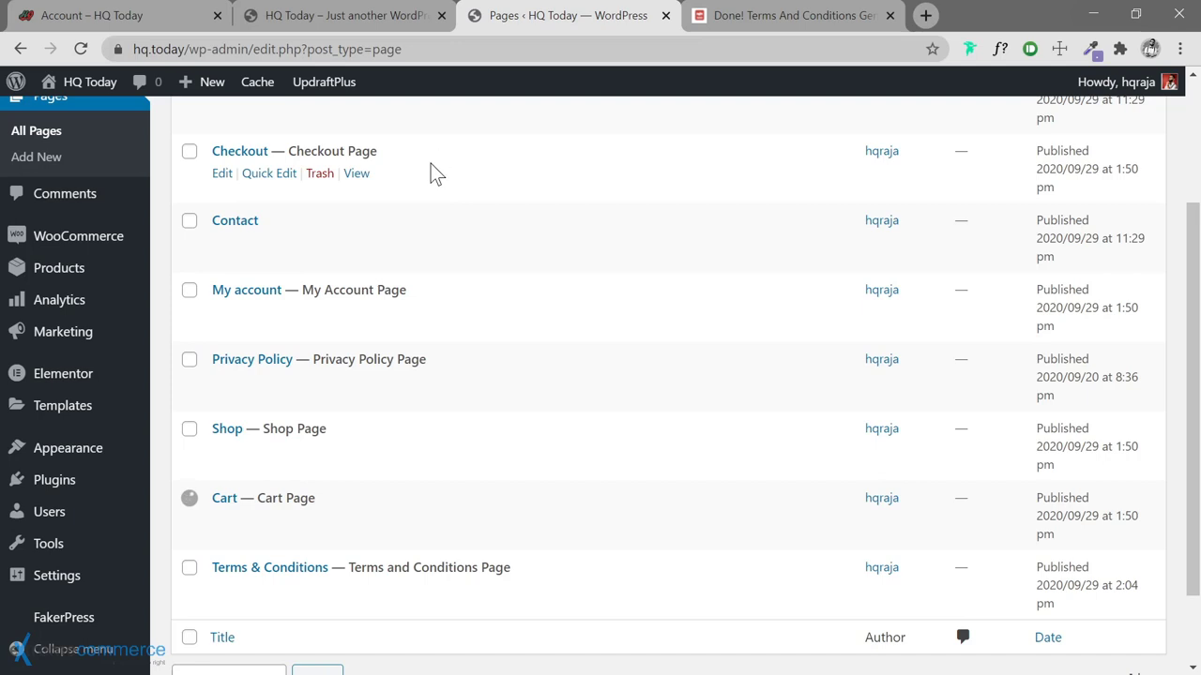
left_click_drag(450, 192, 266, 182)
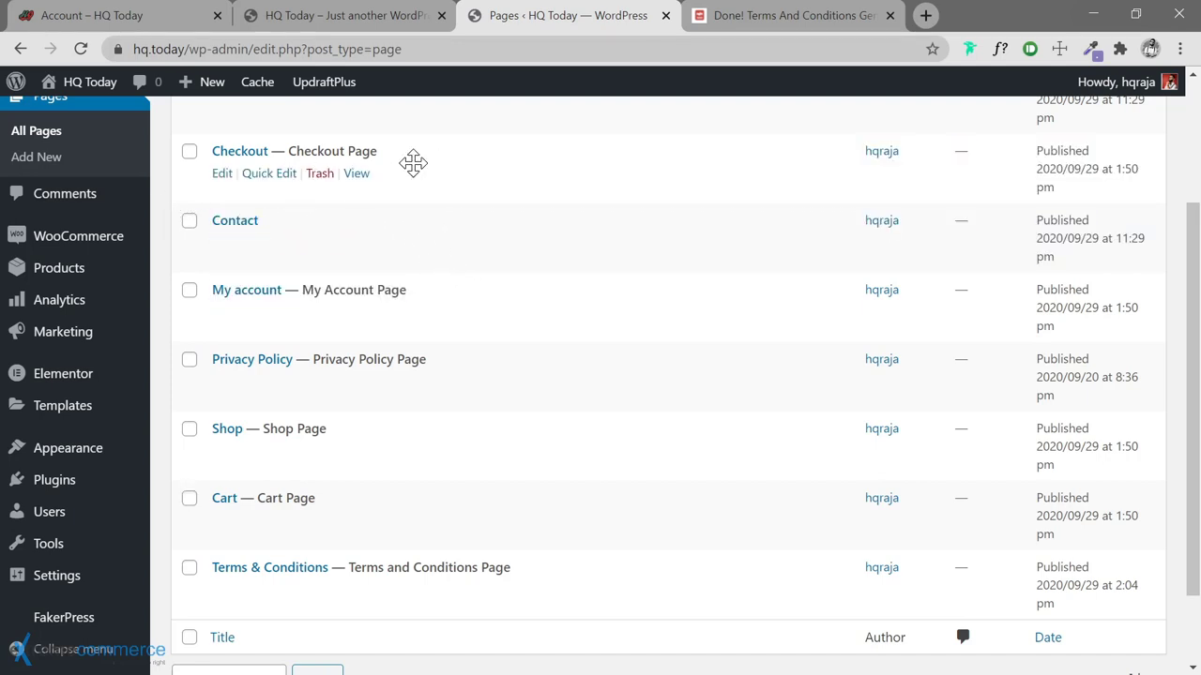
left_click_drag(412, 163, 412, 501)
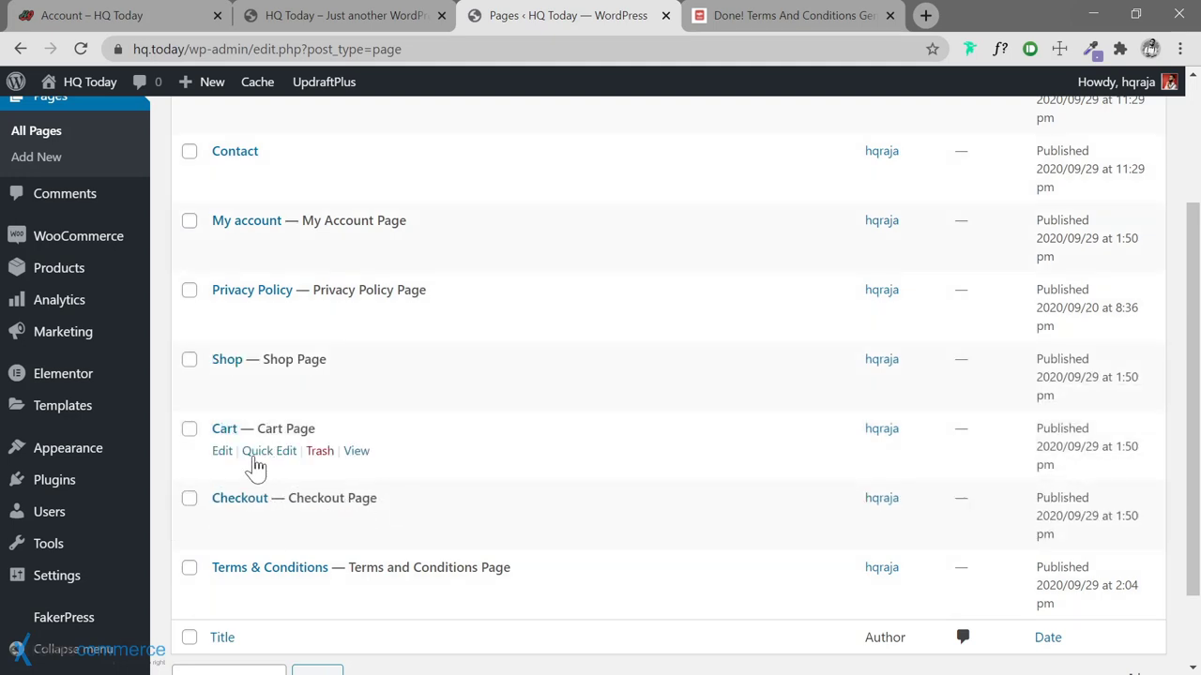
Set the Cart page's parent to Shop in Quick Edit and update
left_click(269, 453)
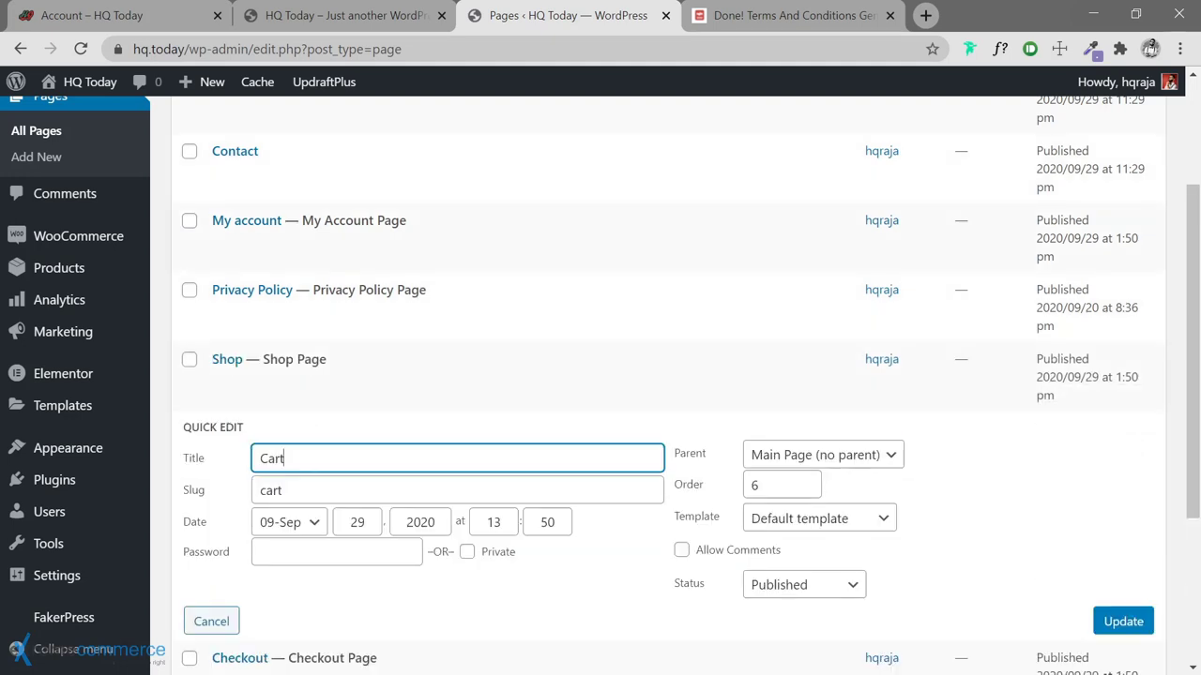
left_click(841, 459)
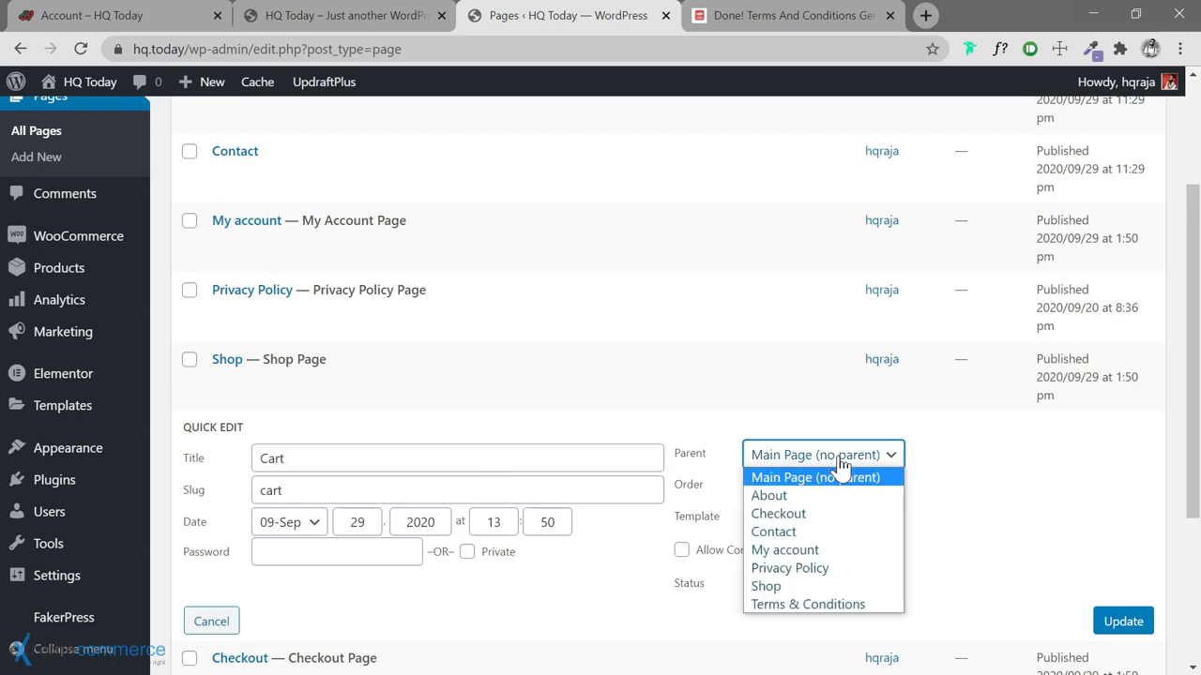
left_click(781, 586)
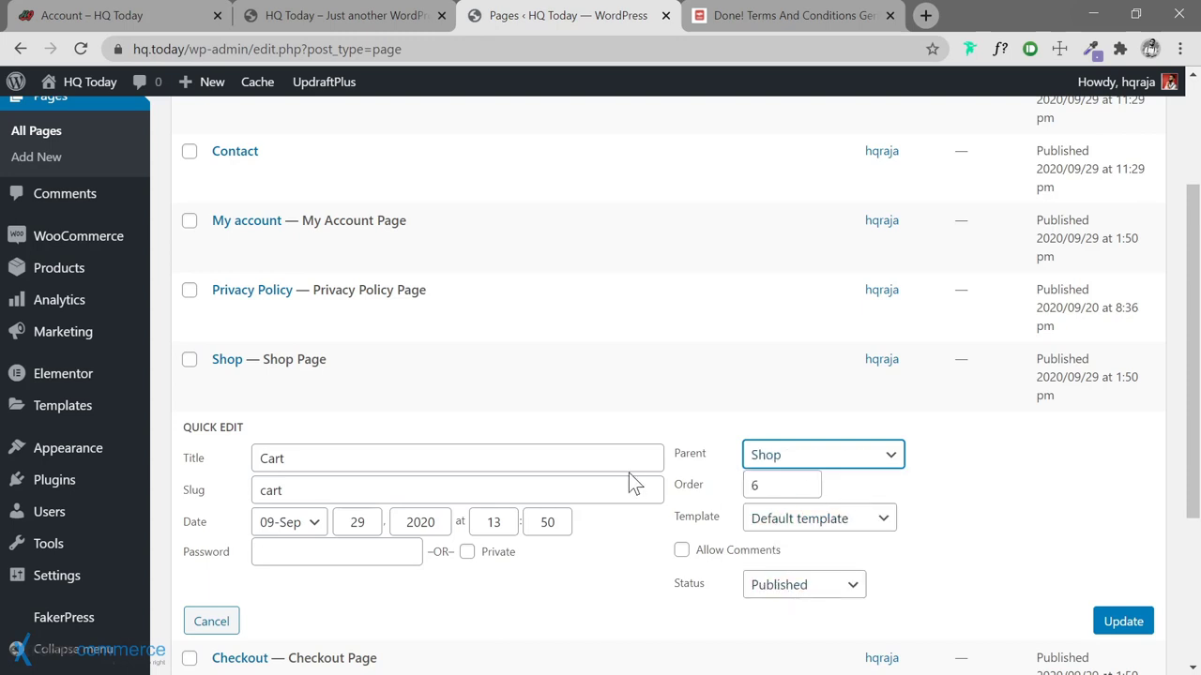
left_click(1116, 624)
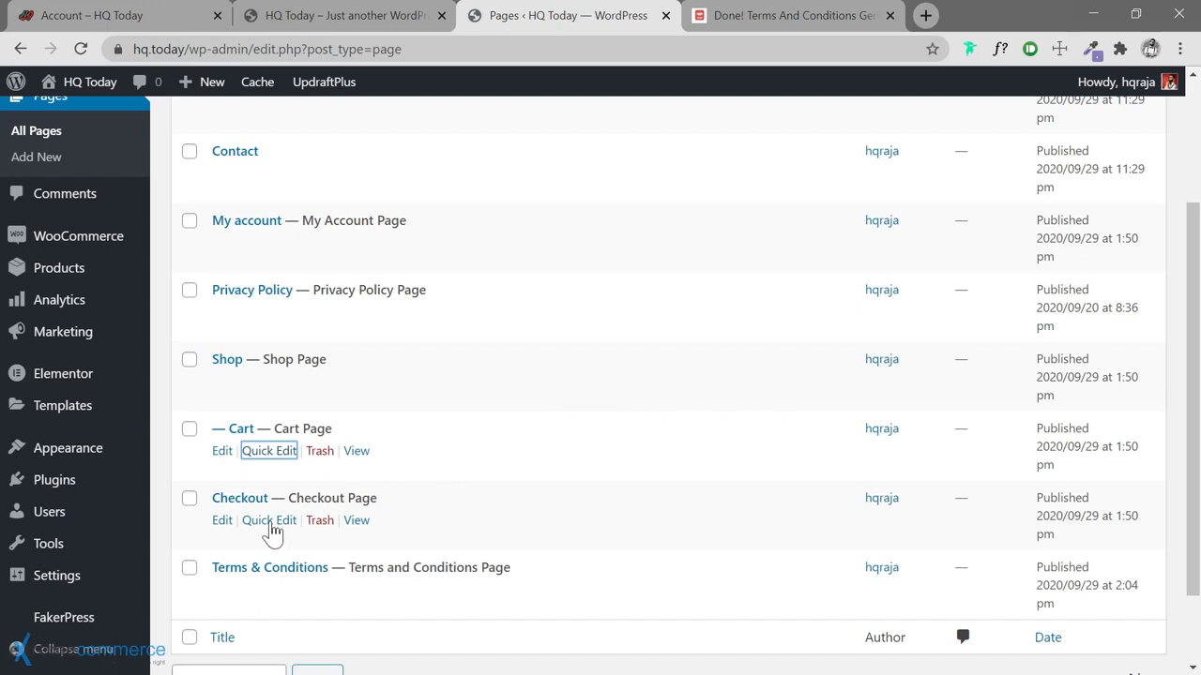
Set the Checkout page's parent to Shop in Quick Edit and update
left_click(270, 523)
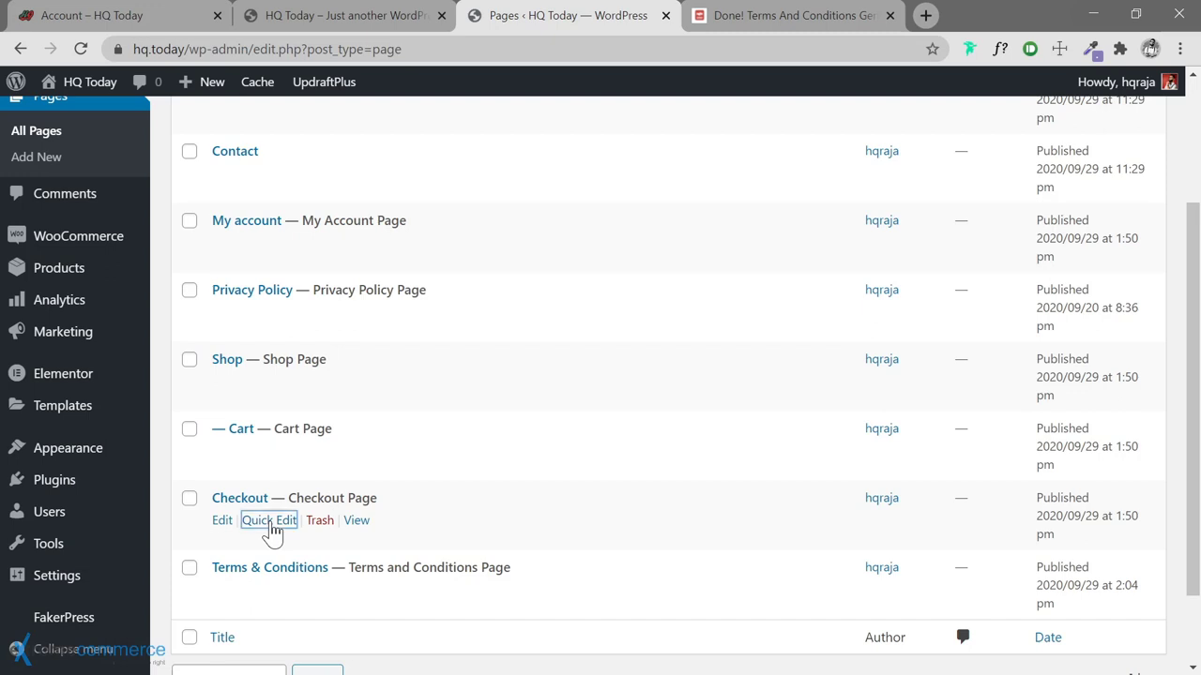
scroll(924, 539, "down", 1)
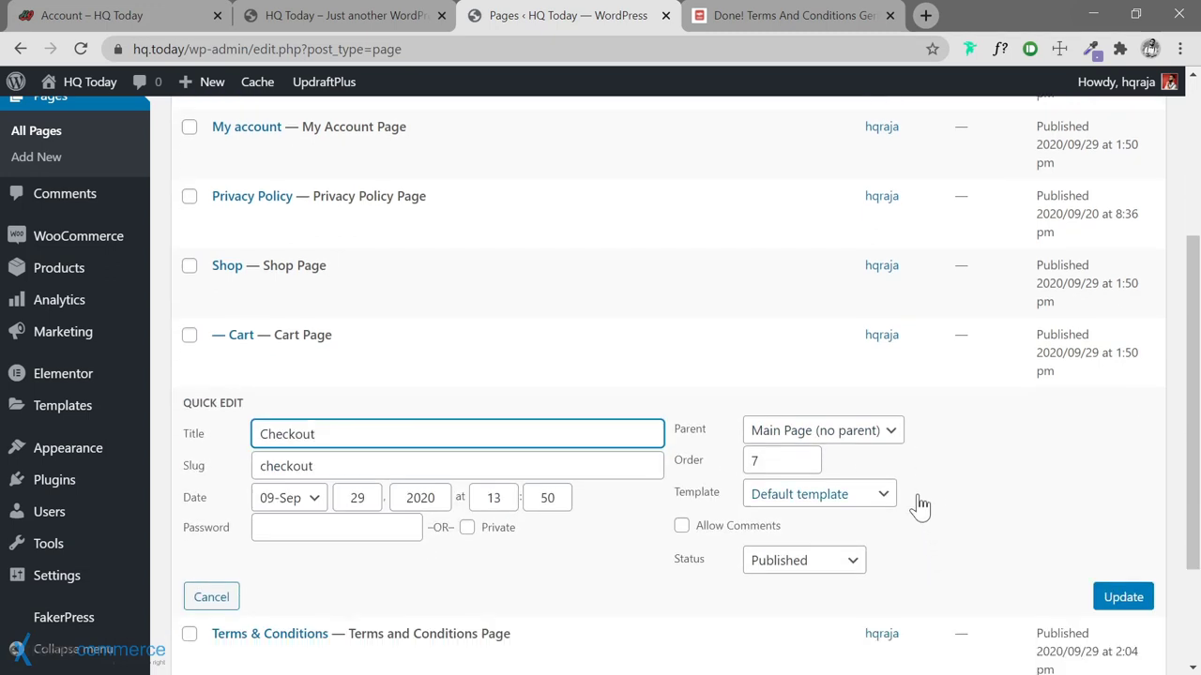
left_click(890, 433)
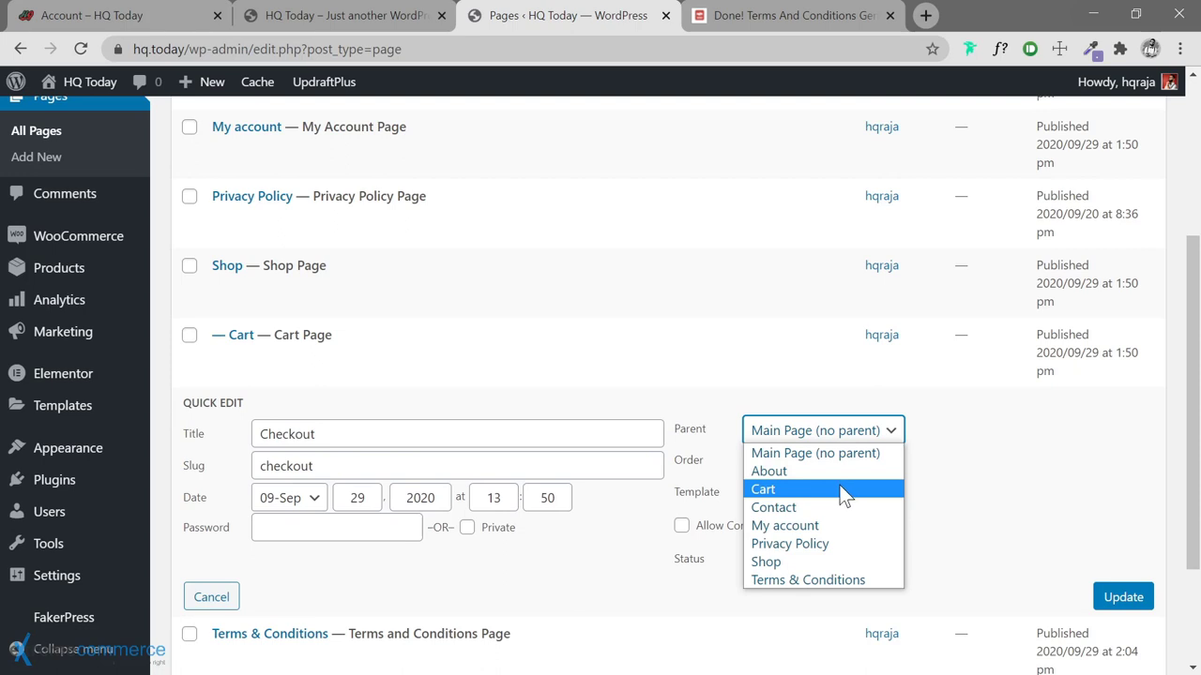
left_click(830, 561)
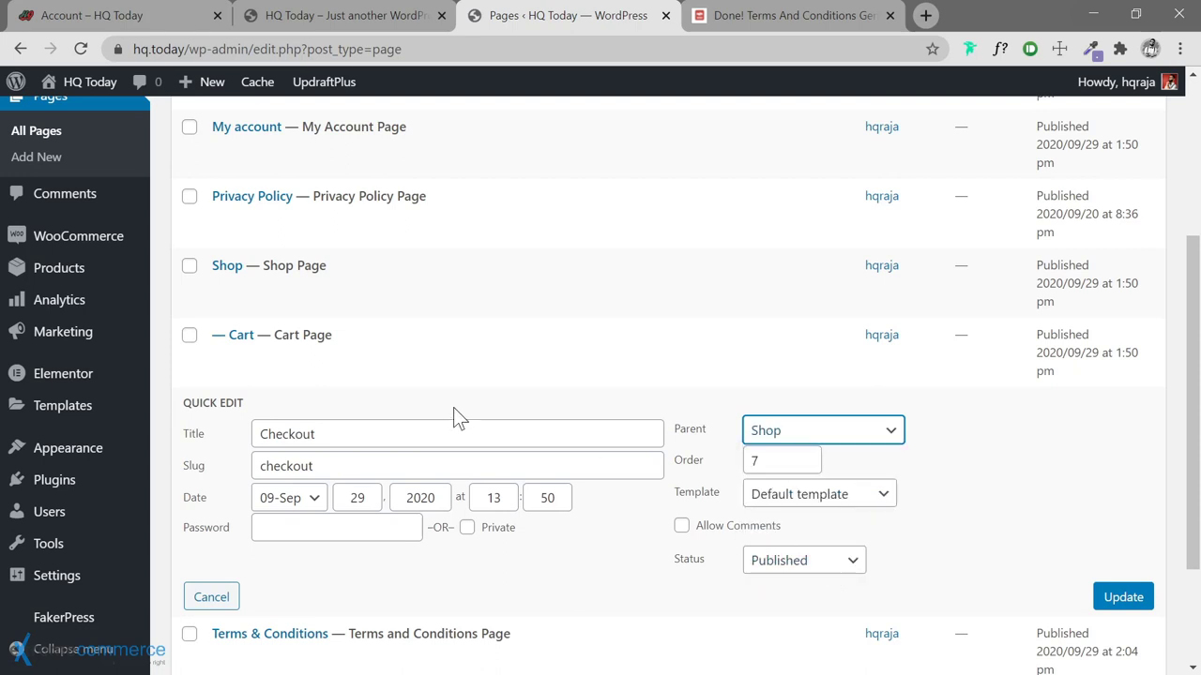
left_click(1118, 605)
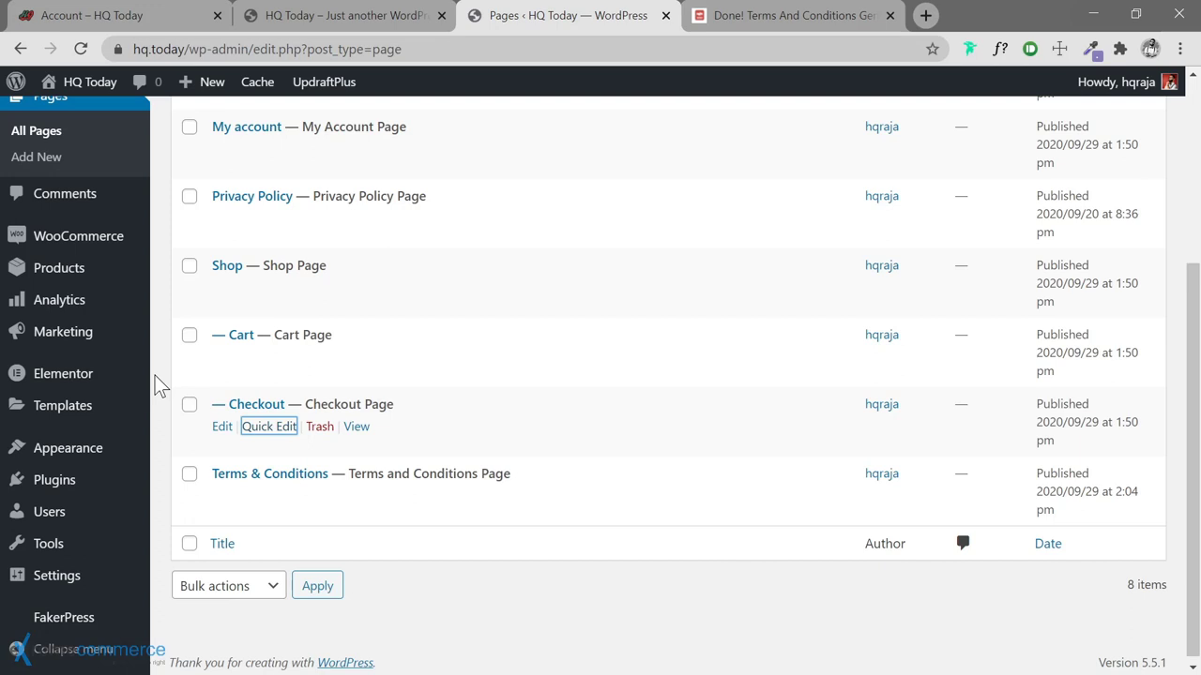
Drag Privacy Policy below Terms & Conditions, then cancel its Quick Edit unchanged
left_click(156, 385)
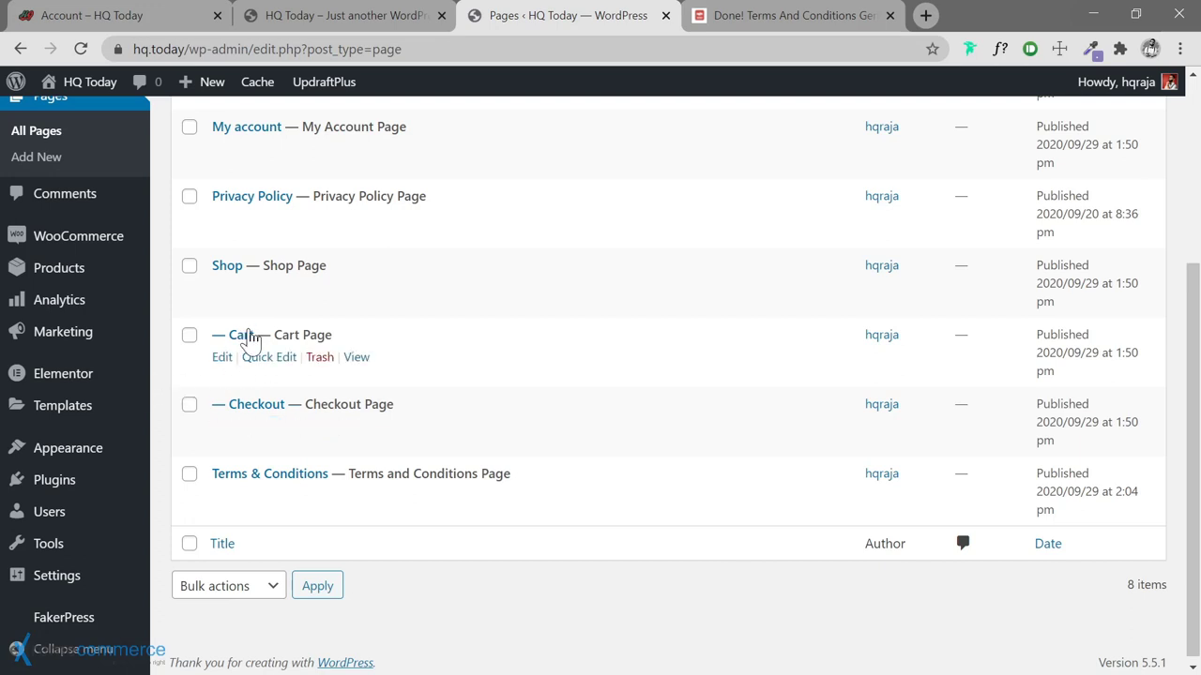
scroll(402, 434, "up", 1)
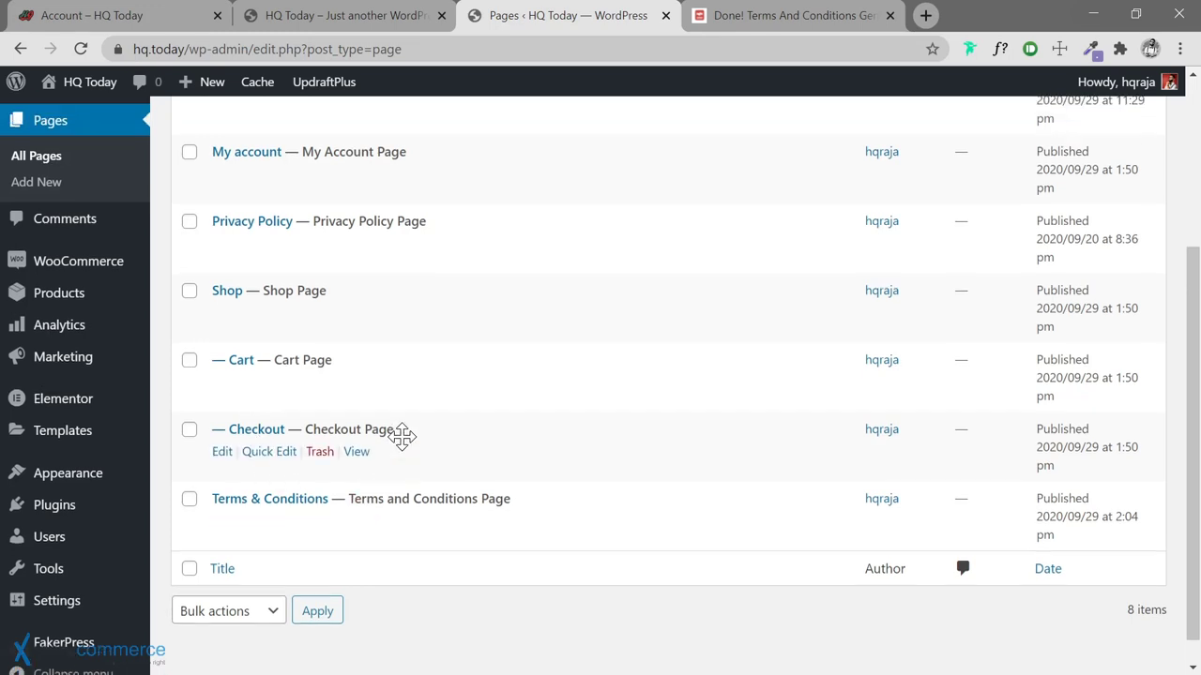
left_click_drag(478, 300, 472, 591)
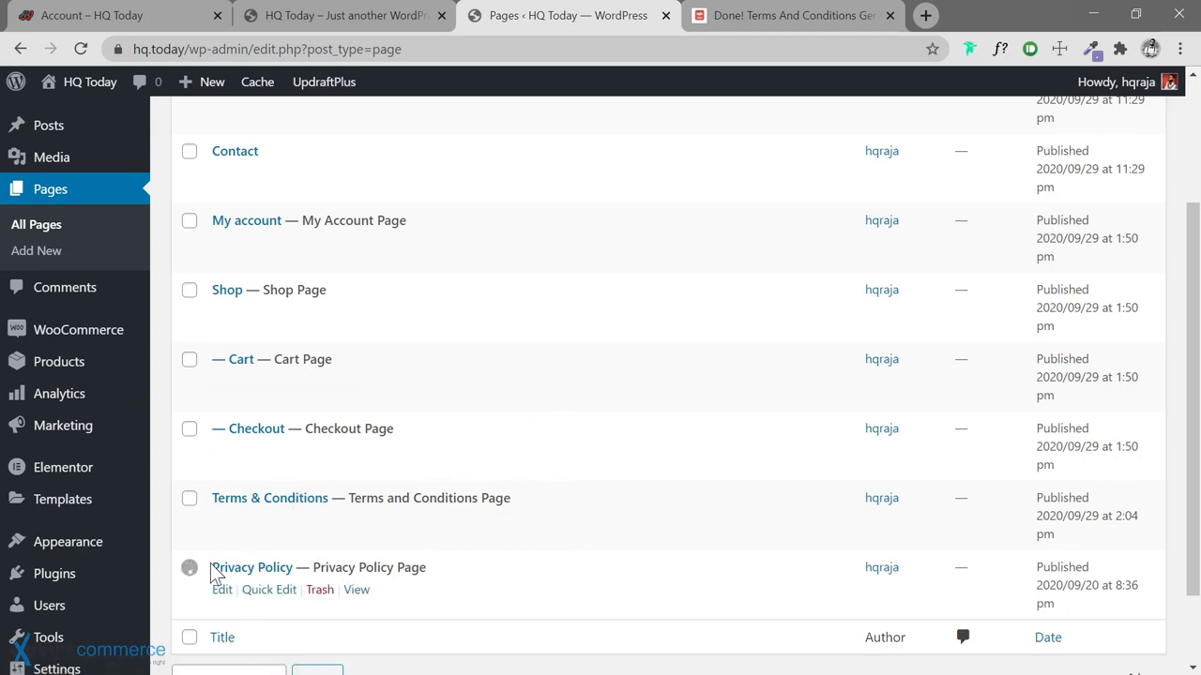
left_click(274, 589)
scroll(553, 574, "down", 1)
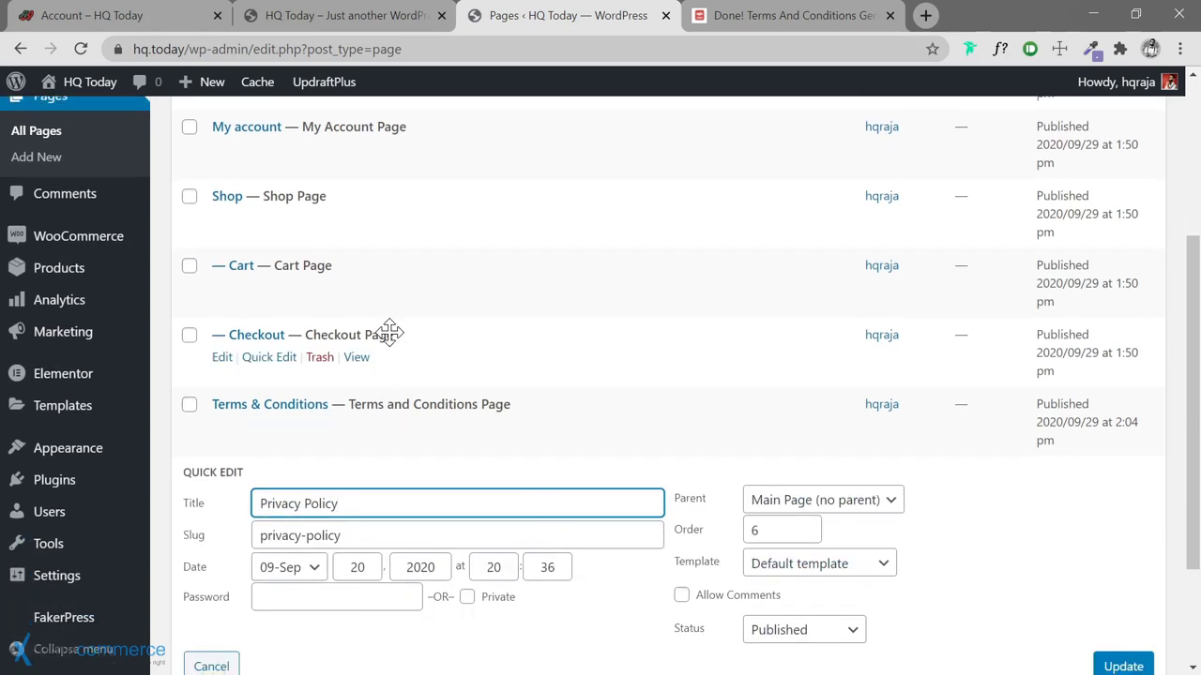
scroll(724, 478, "down", 1)
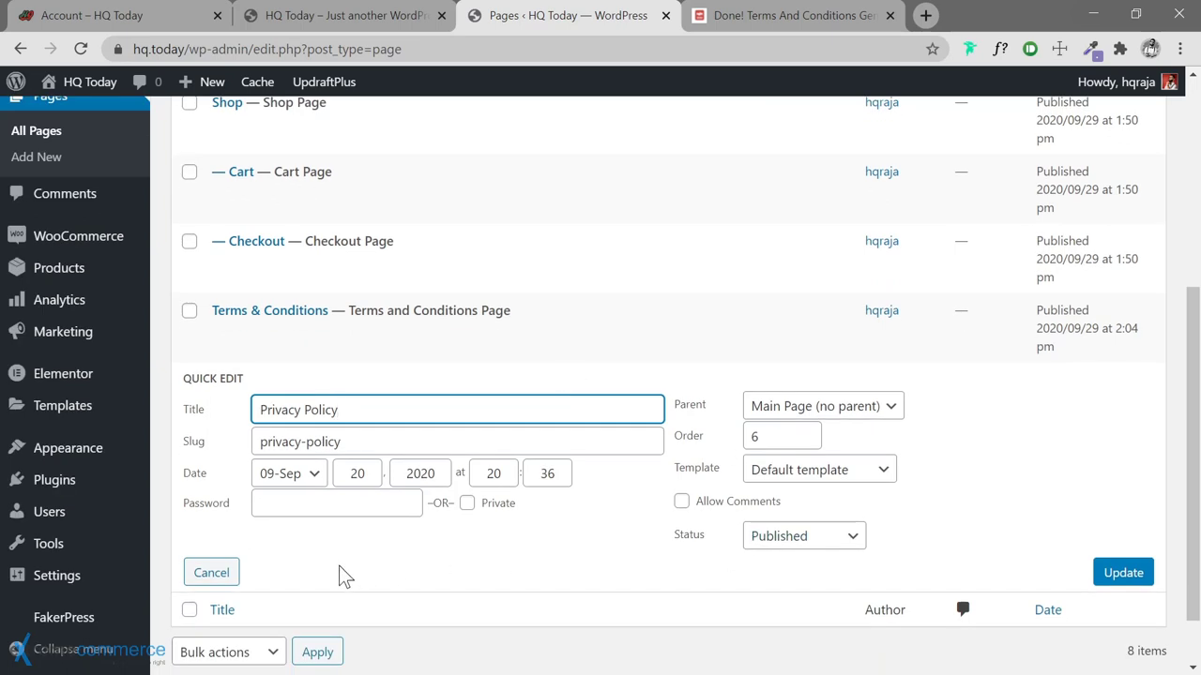
left_click(214, 572)
scroll(434, 351, "up", 2)
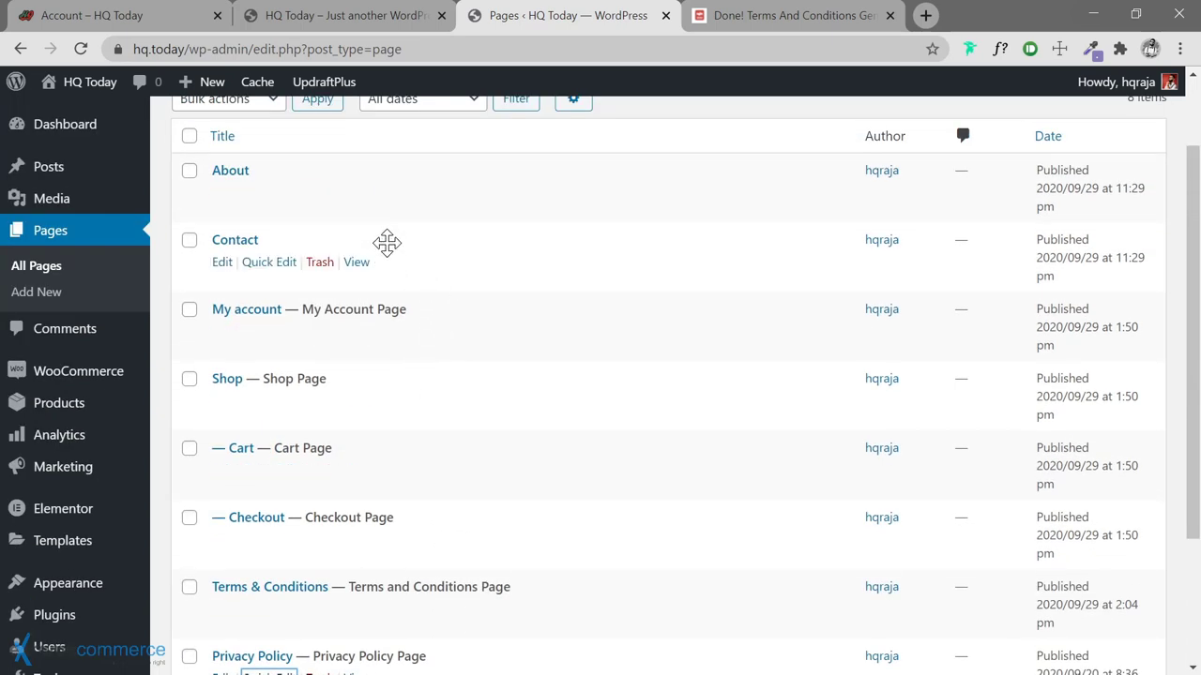
scroll(554, 321, "down", 1)
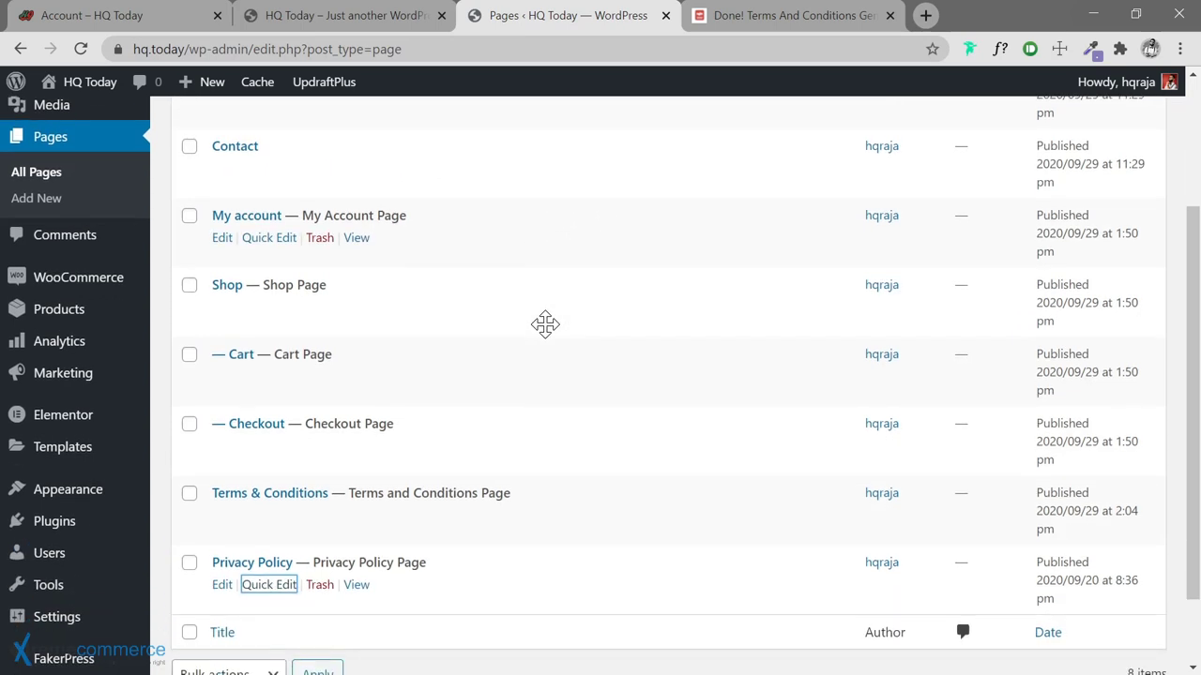
Rename the My account page to 'Account' with the slug 'account'
left_click(269, 237)
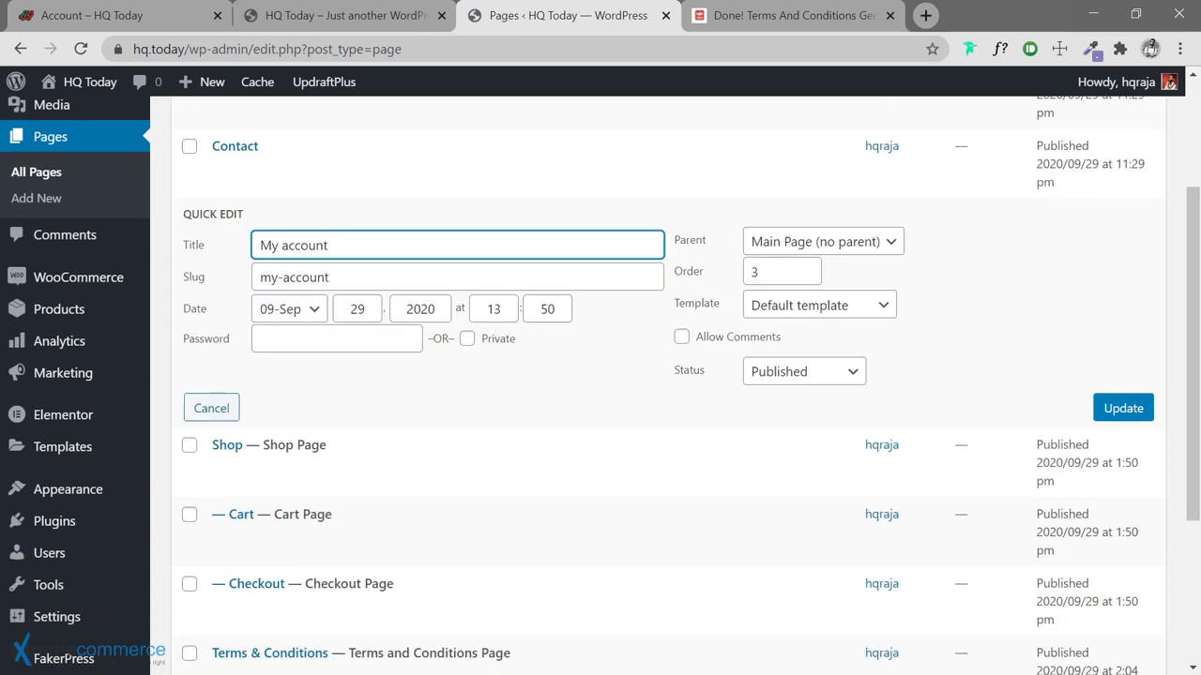
left_click_drag(283, 245, 238, 284)
type("A")
left_click(278, 277)
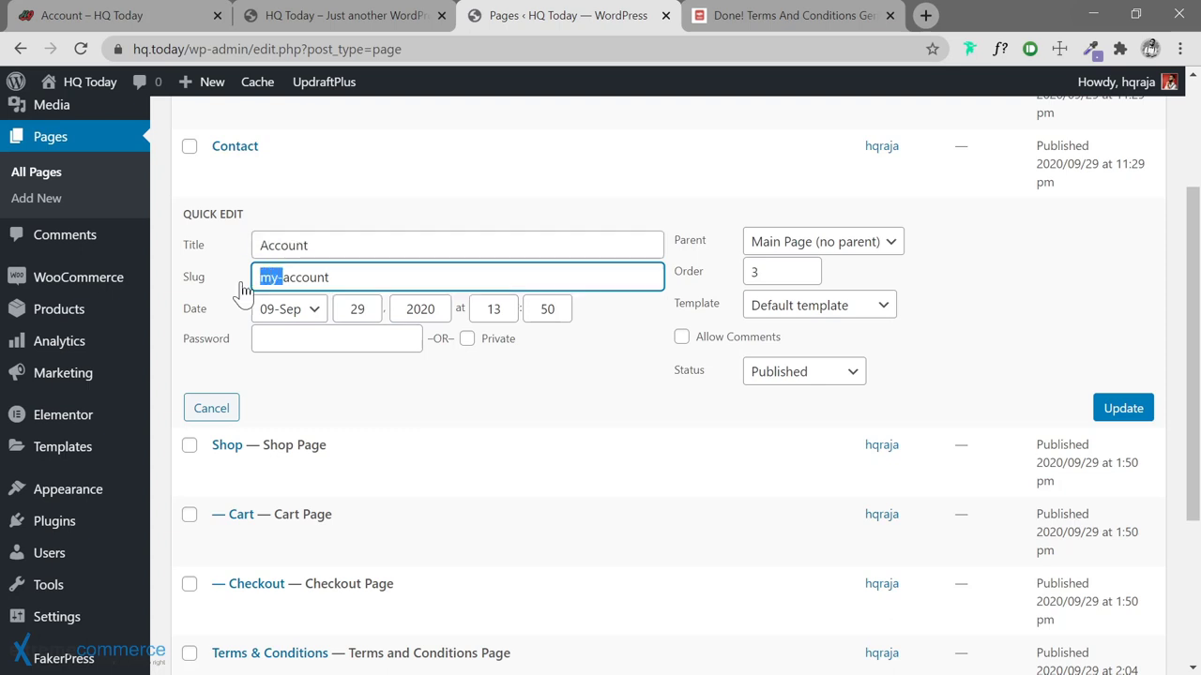
key("BackSpace")
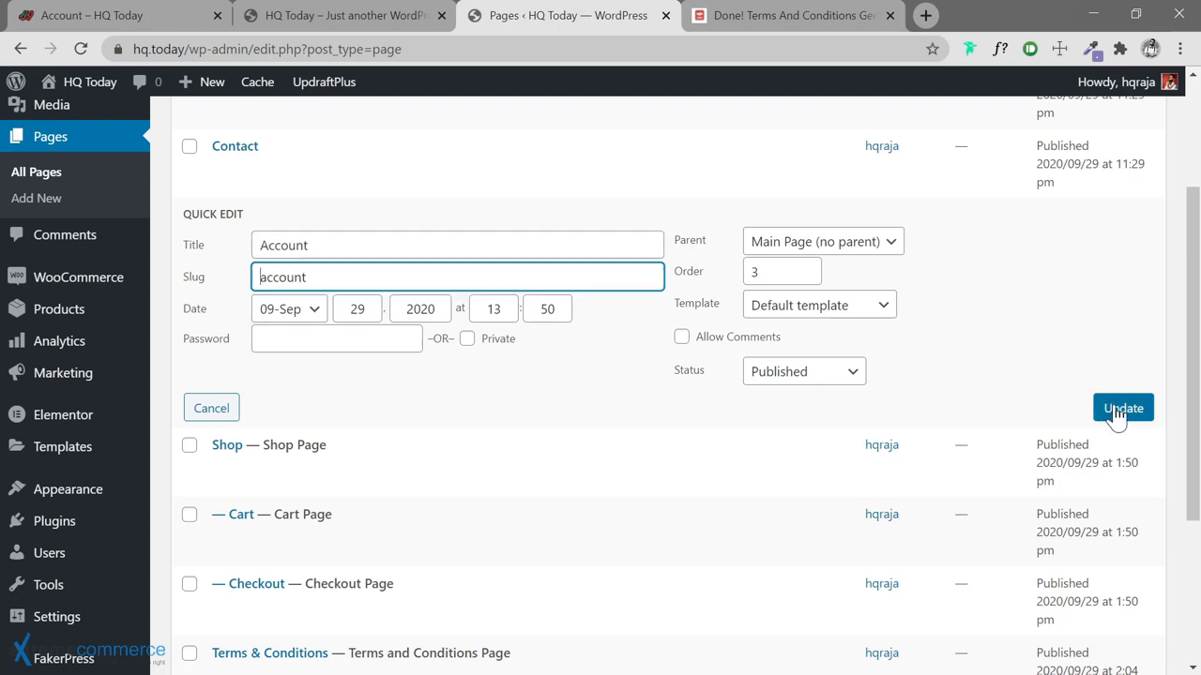
left_click(1114, 409)
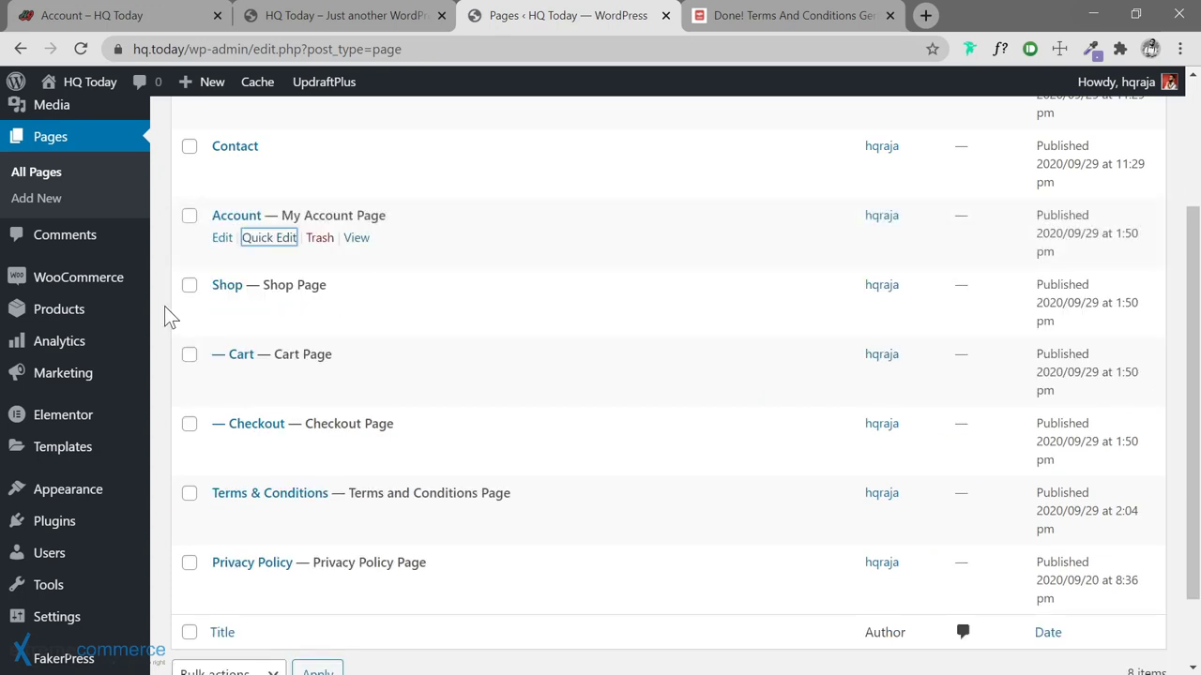
Drag the Account page to just below Checkout in the page order
left_click(161, 287)
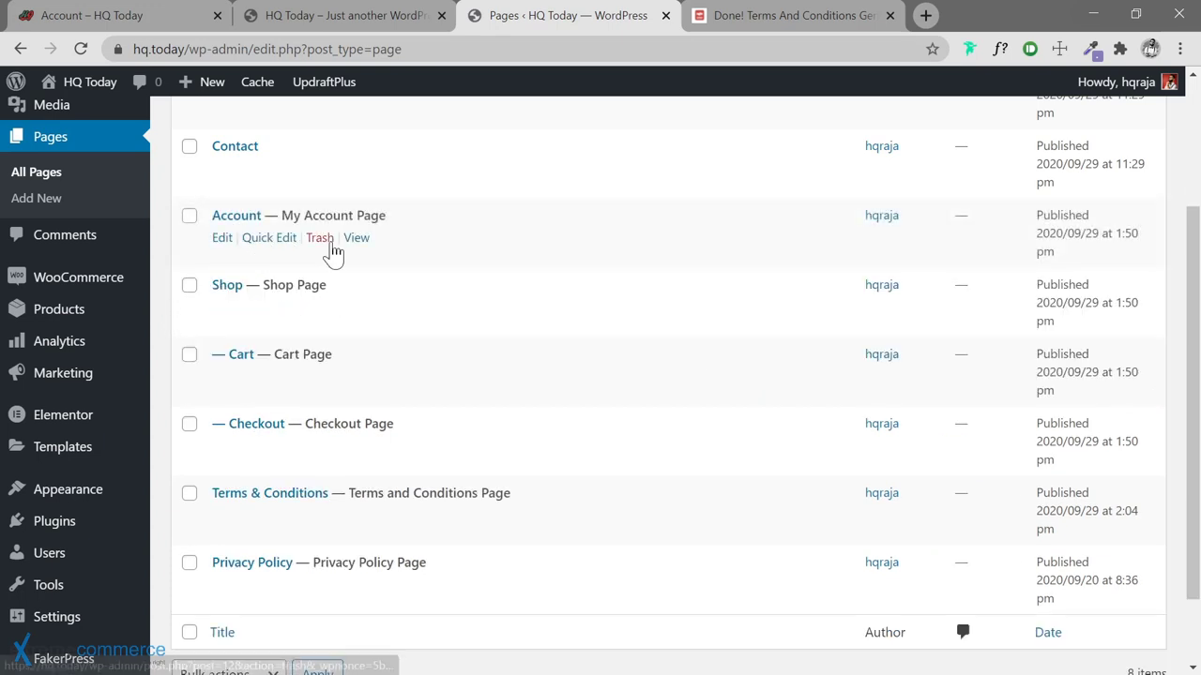
scroll(465, 231, "down", 2)
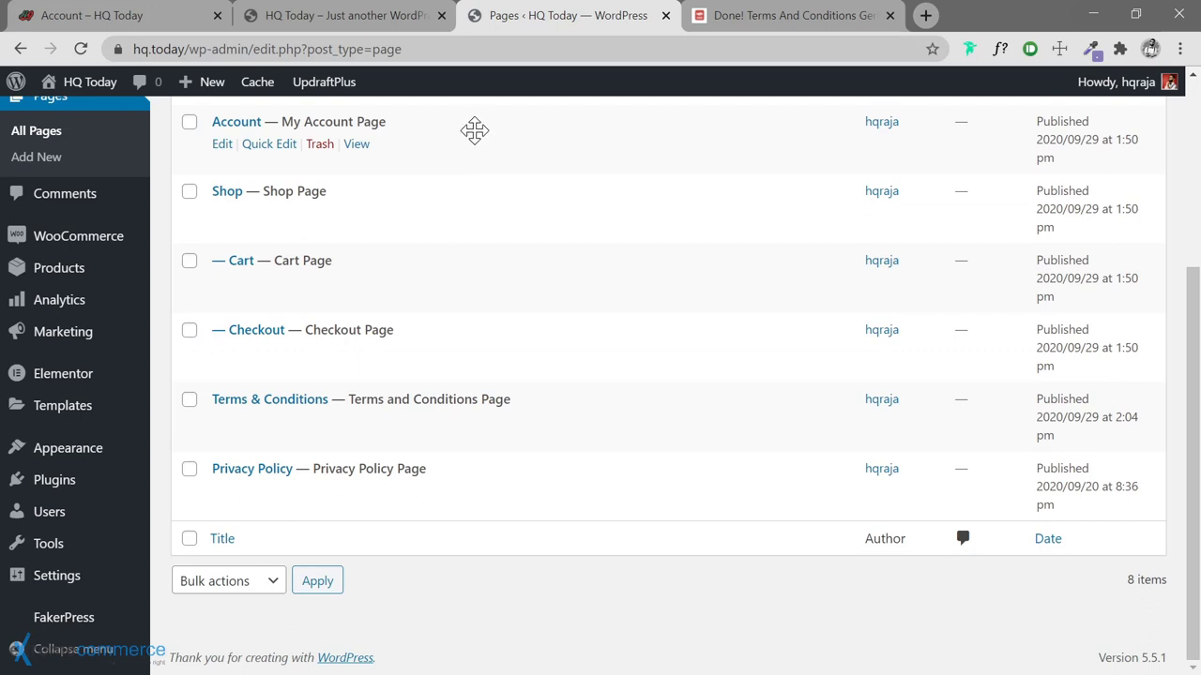
left_click_drag(459, 141, 462, 341)
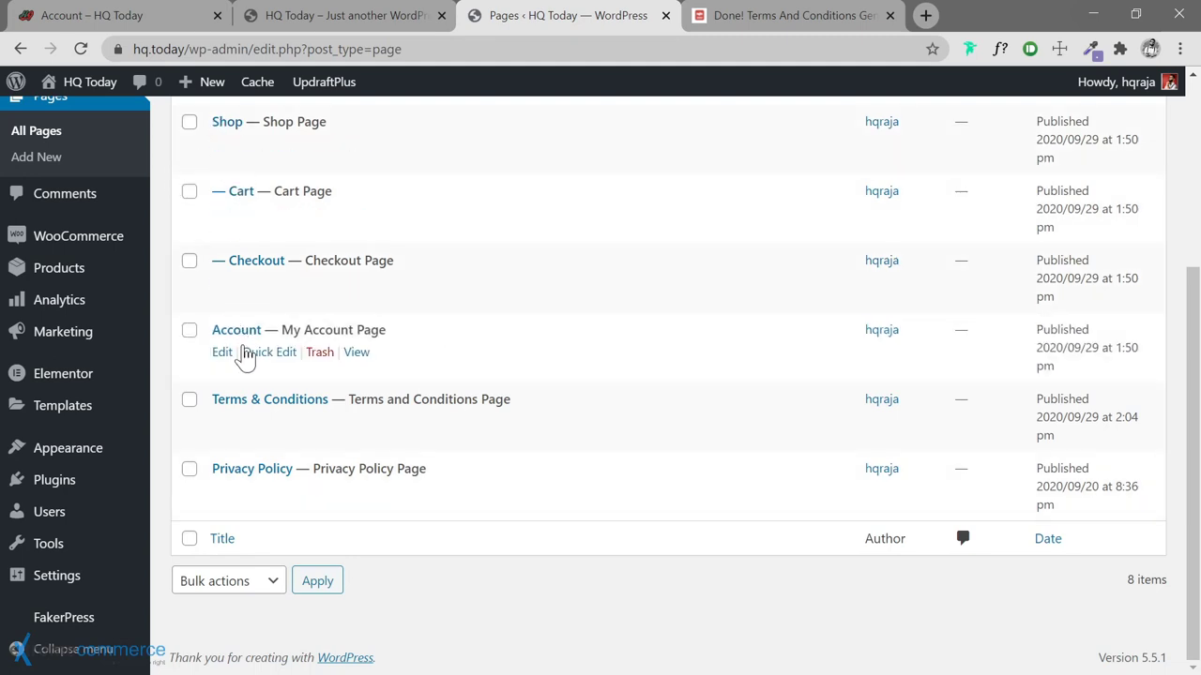
mouse_move(199, 81)
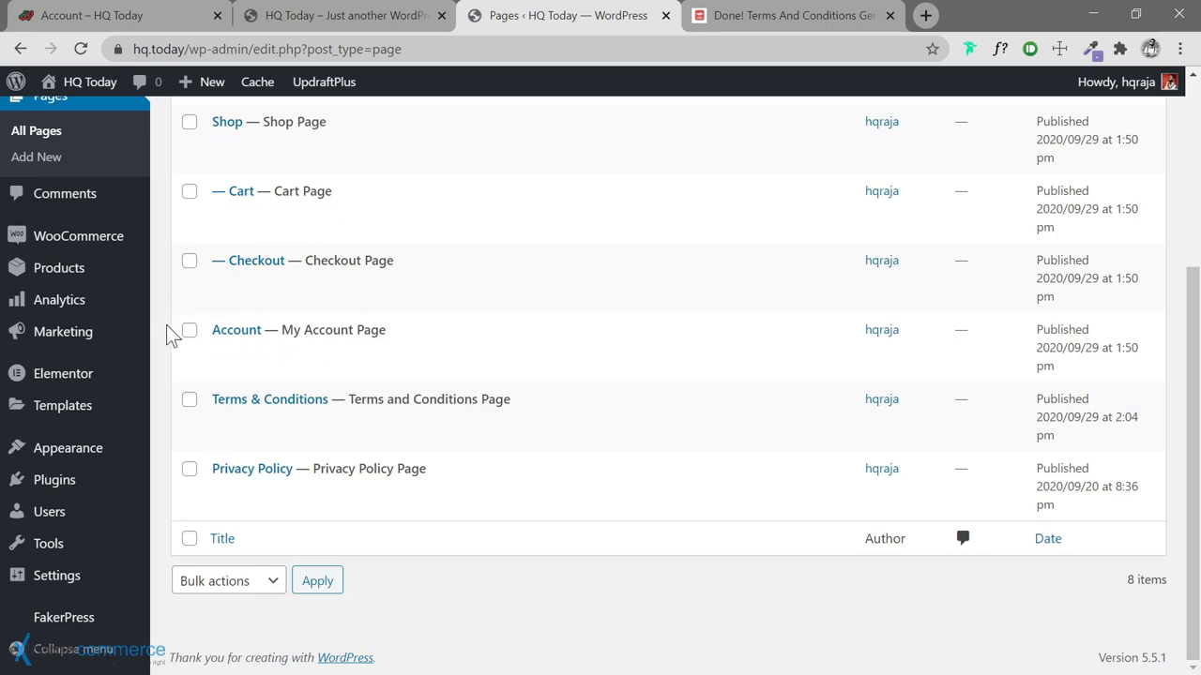
scroll(172, 336, "up", 1)
scroll(167, 328, "up", 2)
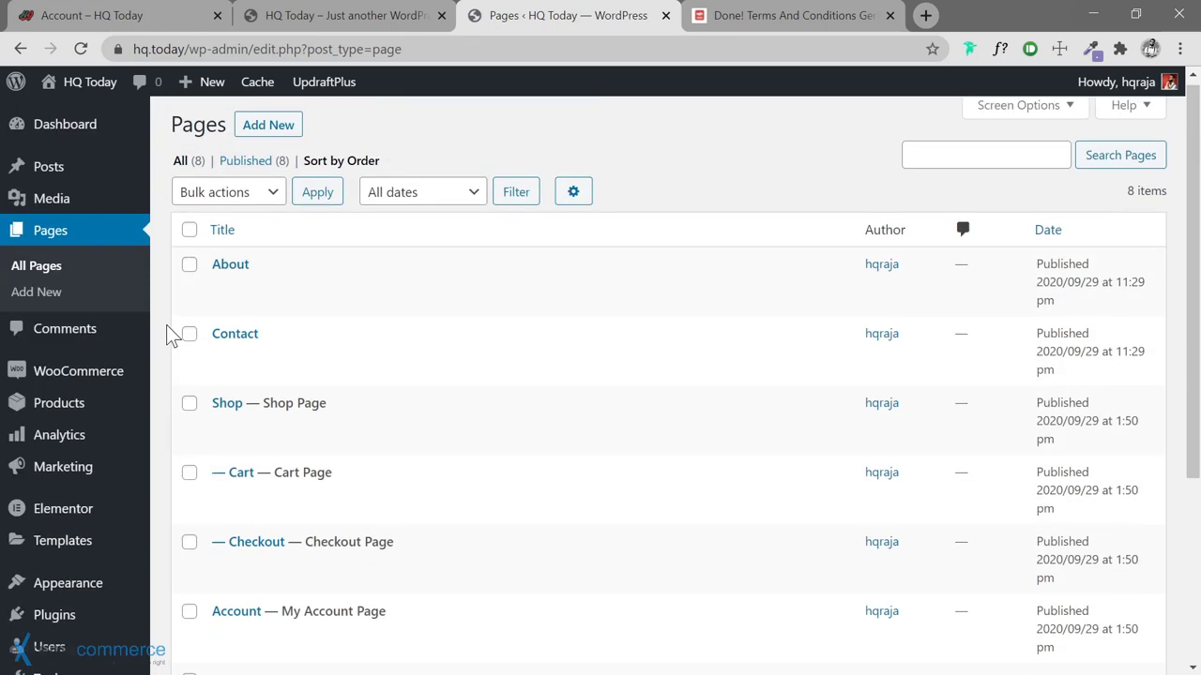
Publish a new empty page titled 'Design System' and return to the Pages list
left_click(269, 125)
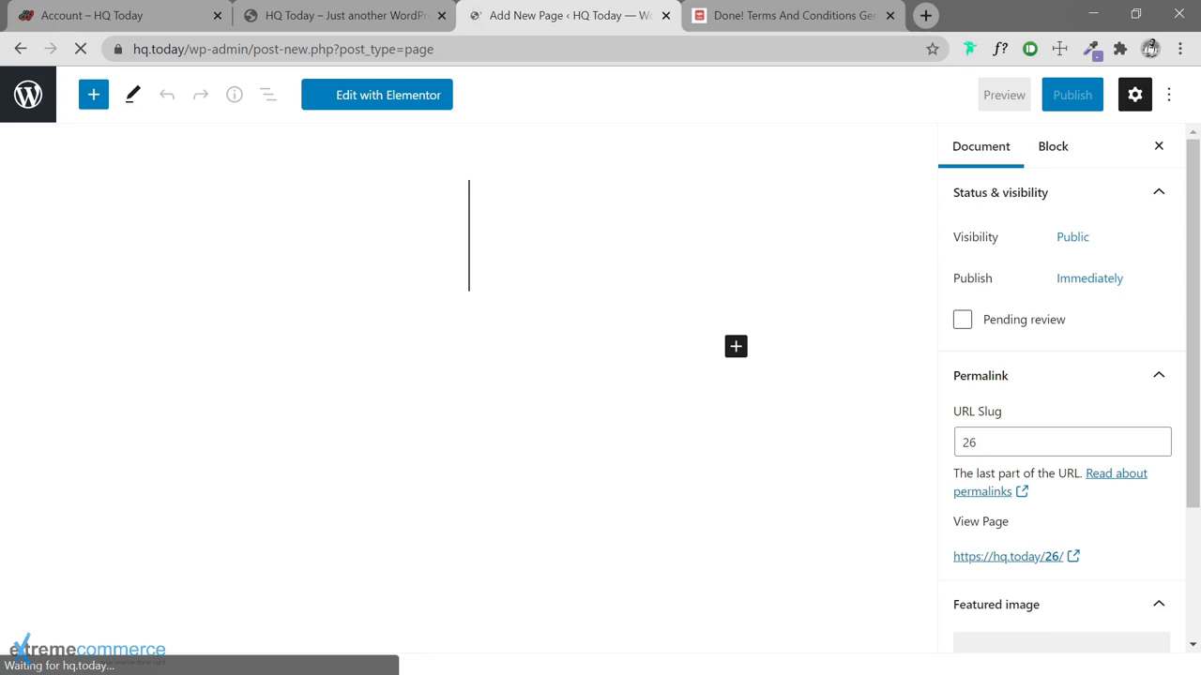
type("Design System")
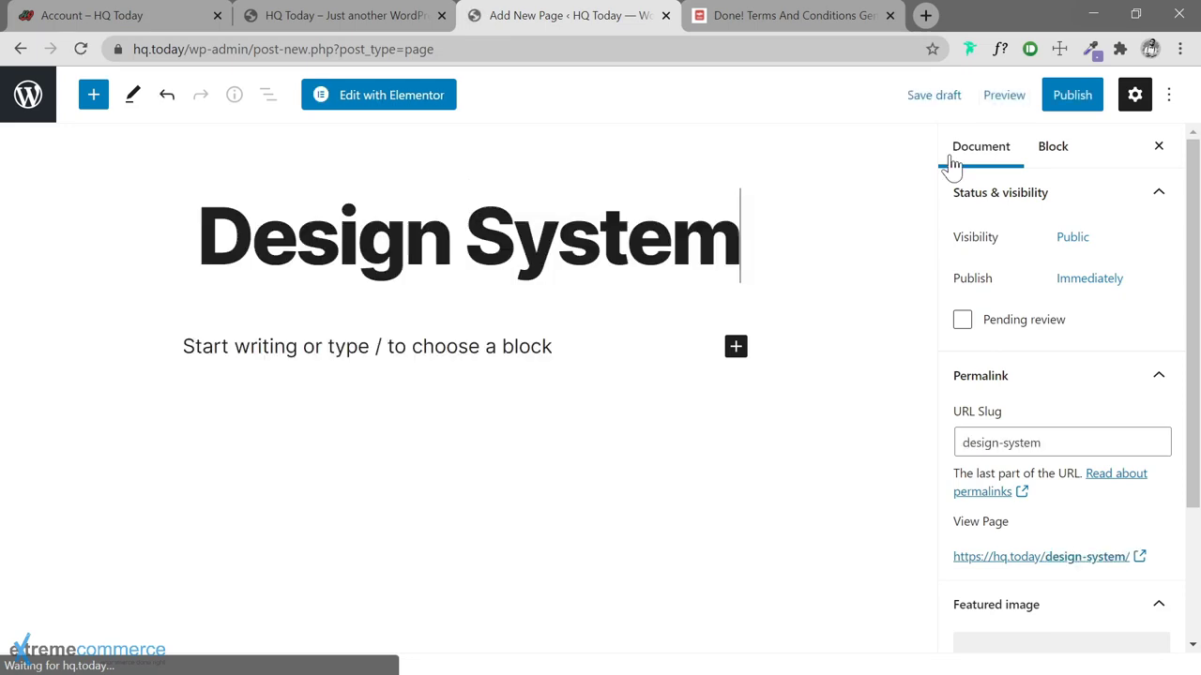
left_click(1072, 96)
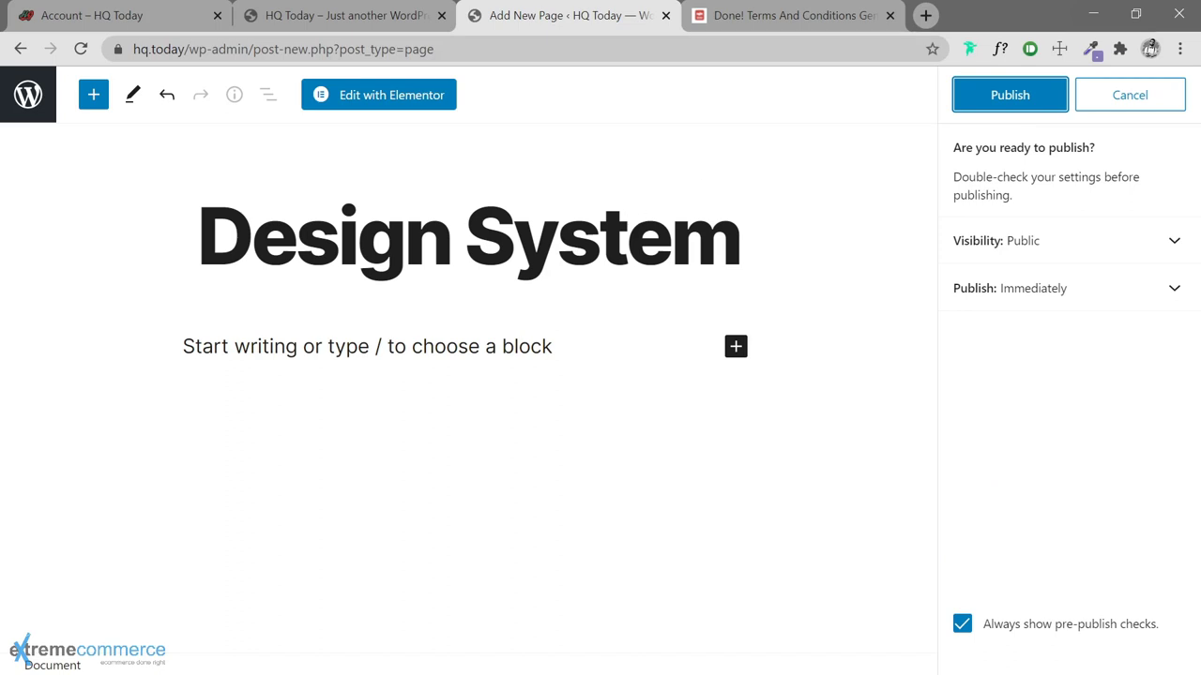
left_click(1024, 105)
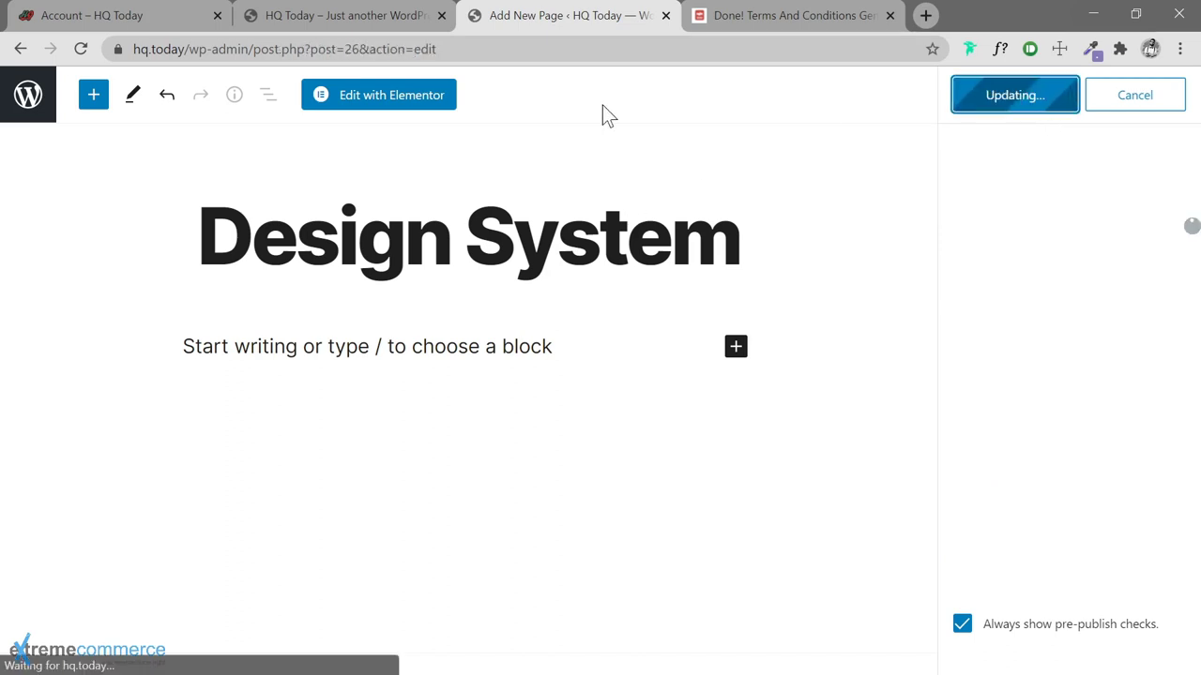
left_click(30, 99)
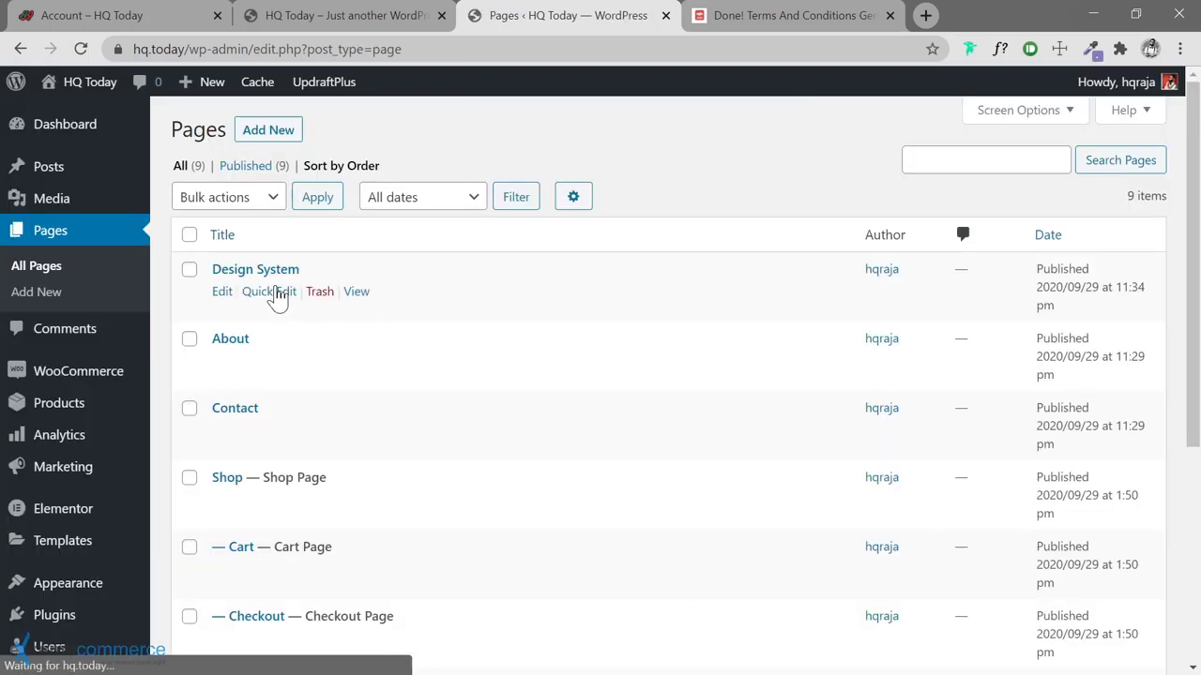
Make the Design System page Private via Quick Edit and save
left_click(268, 293)
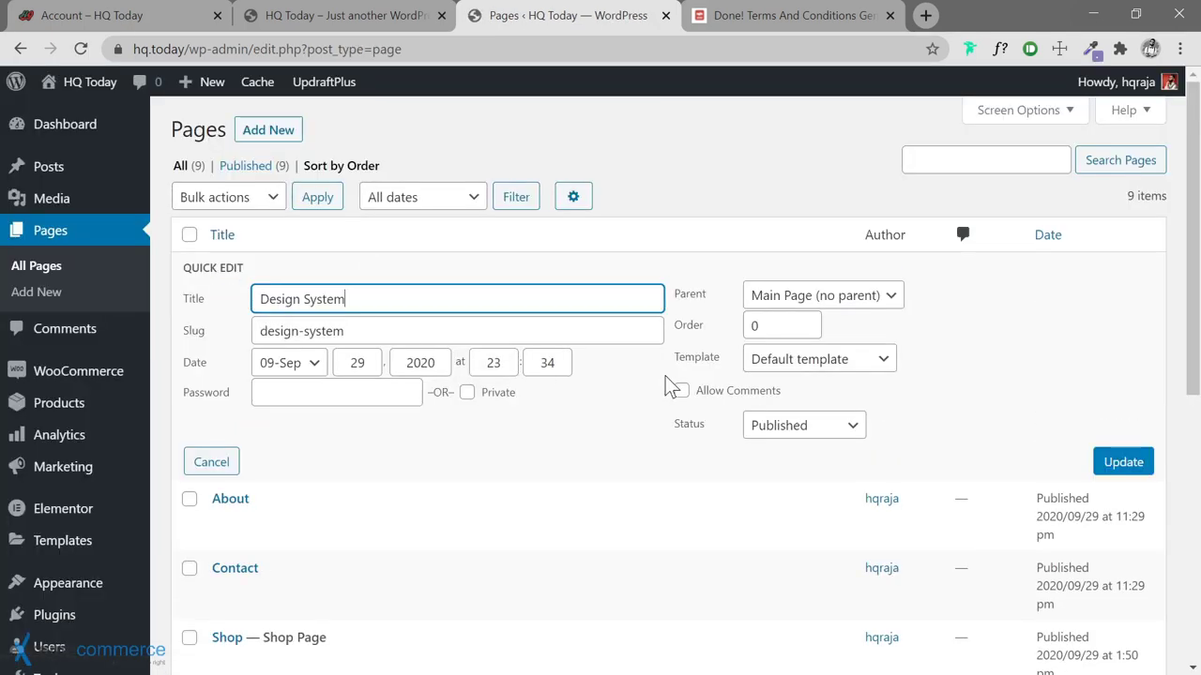
left_click(800, 422)
left_click(798, 503)
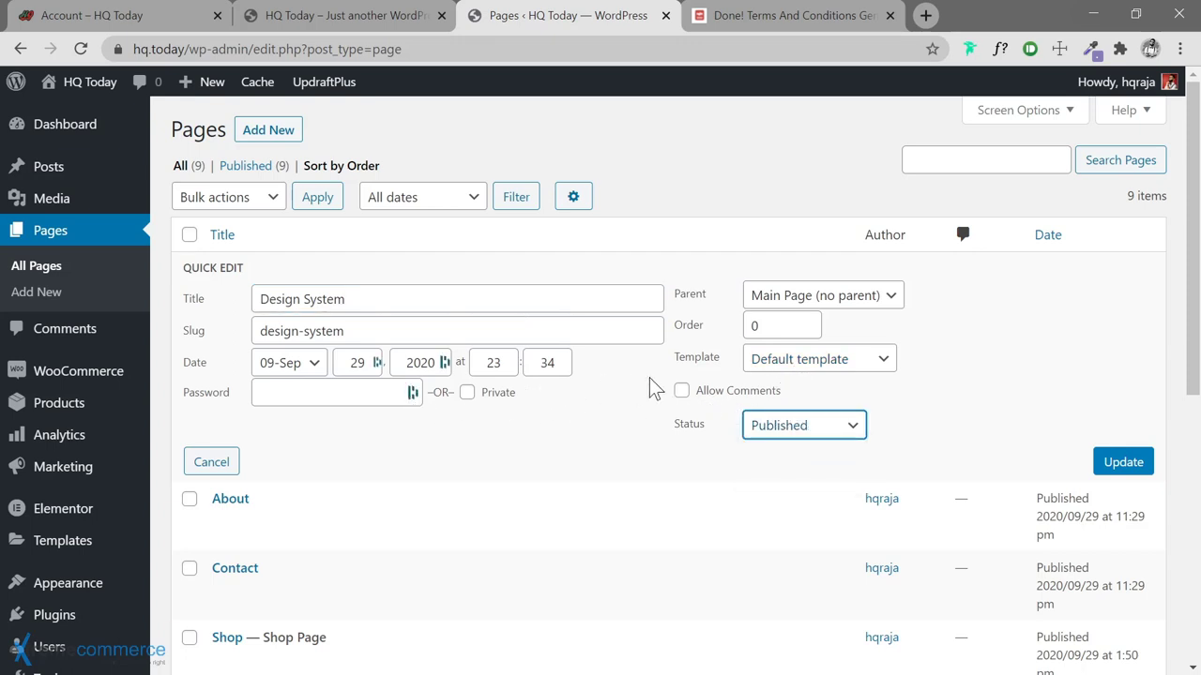
left_click(466, 393)
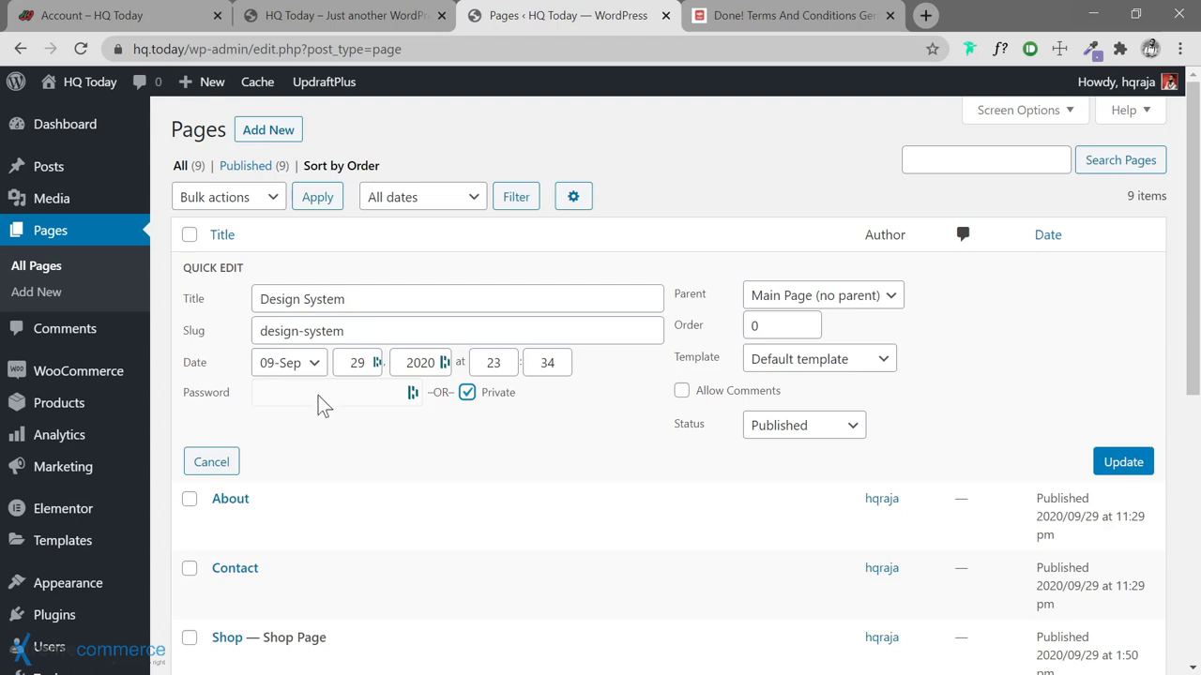
left_click(1113, 469)
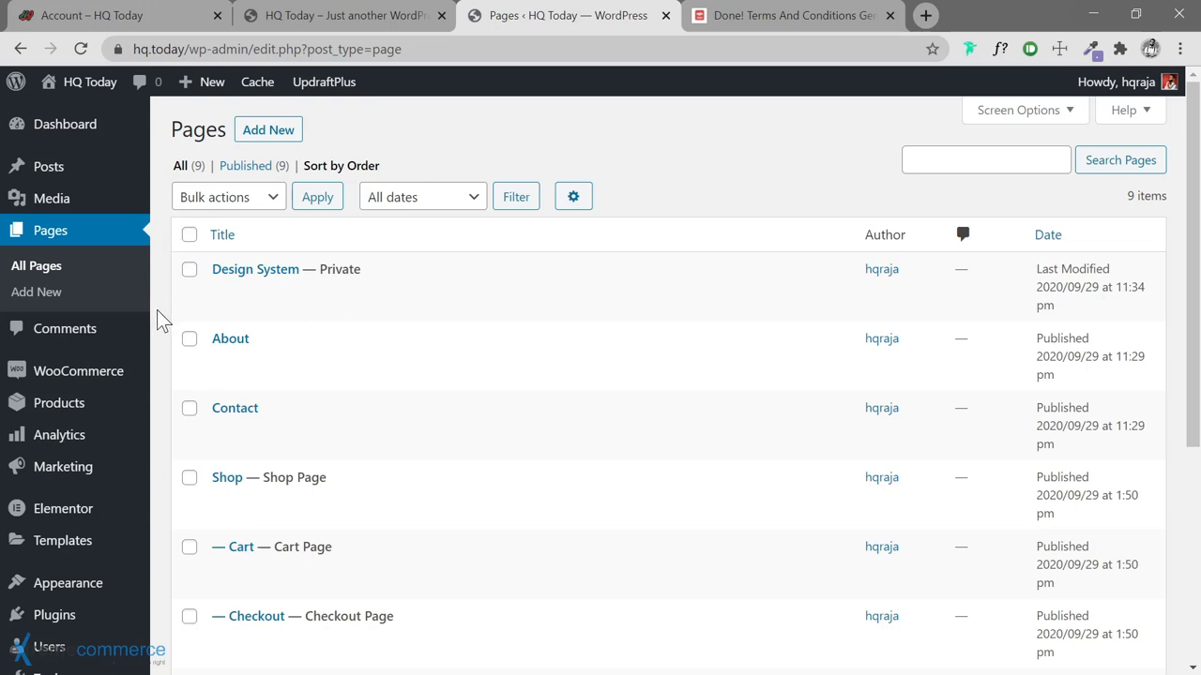
scroll(156, 305, "down", 1)
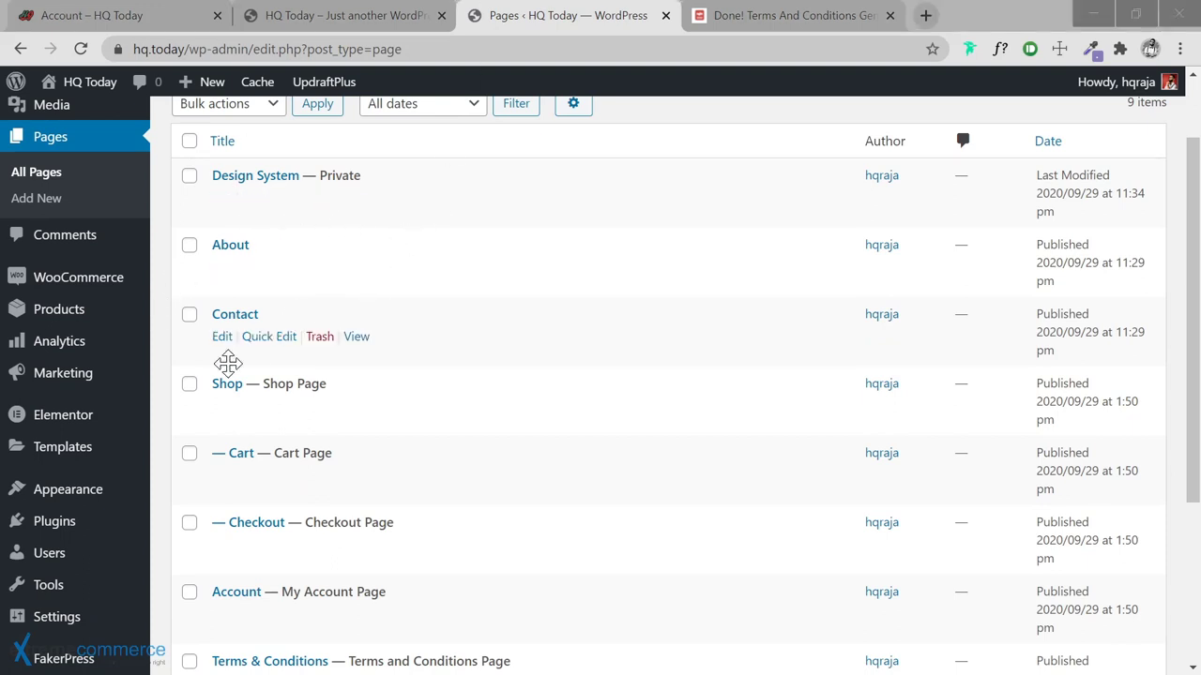
scroll(107, 542, "down", 3)
On Permalink Settings, select the Shop base product permalink (/shop/sample-product/)
mouse_move(81, 576)
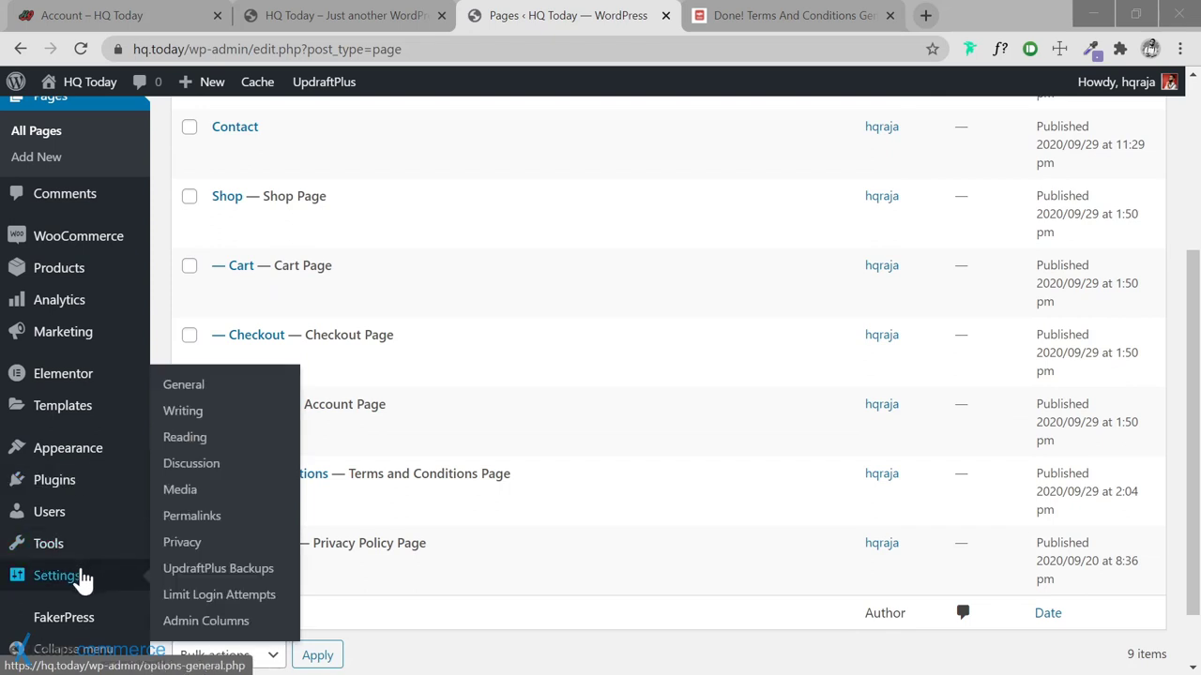
left_click(193, 518)
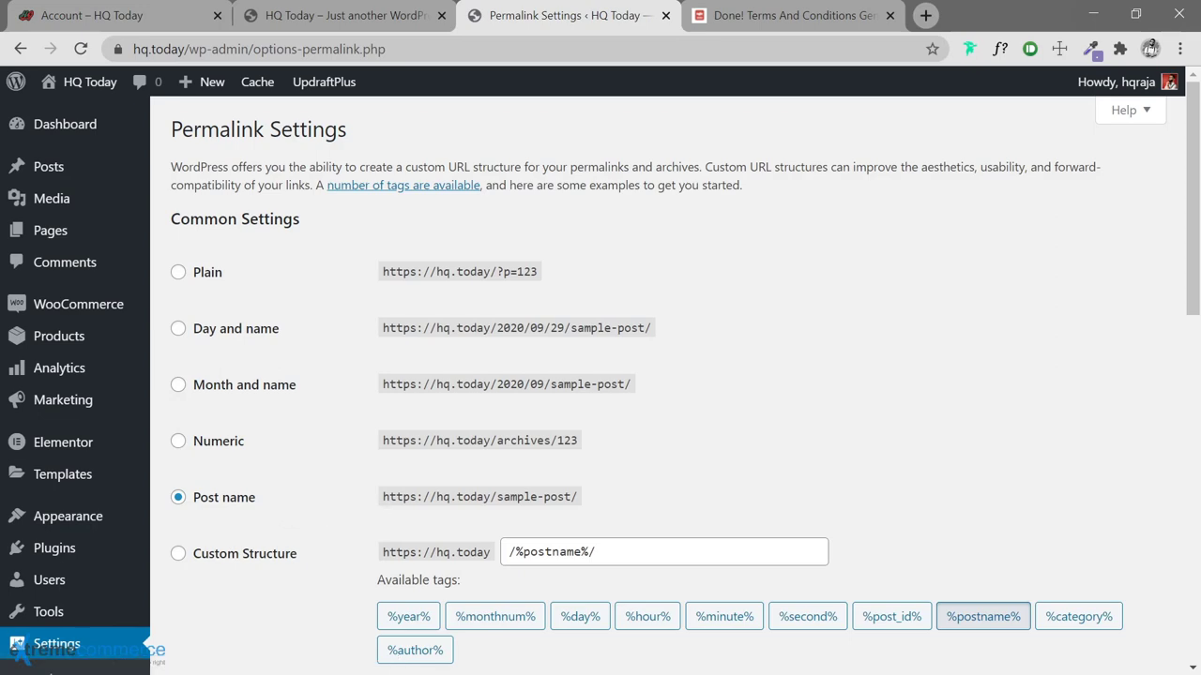
scroll(312, 496, "down", 3)
scroll(323, 469, "down", 1)
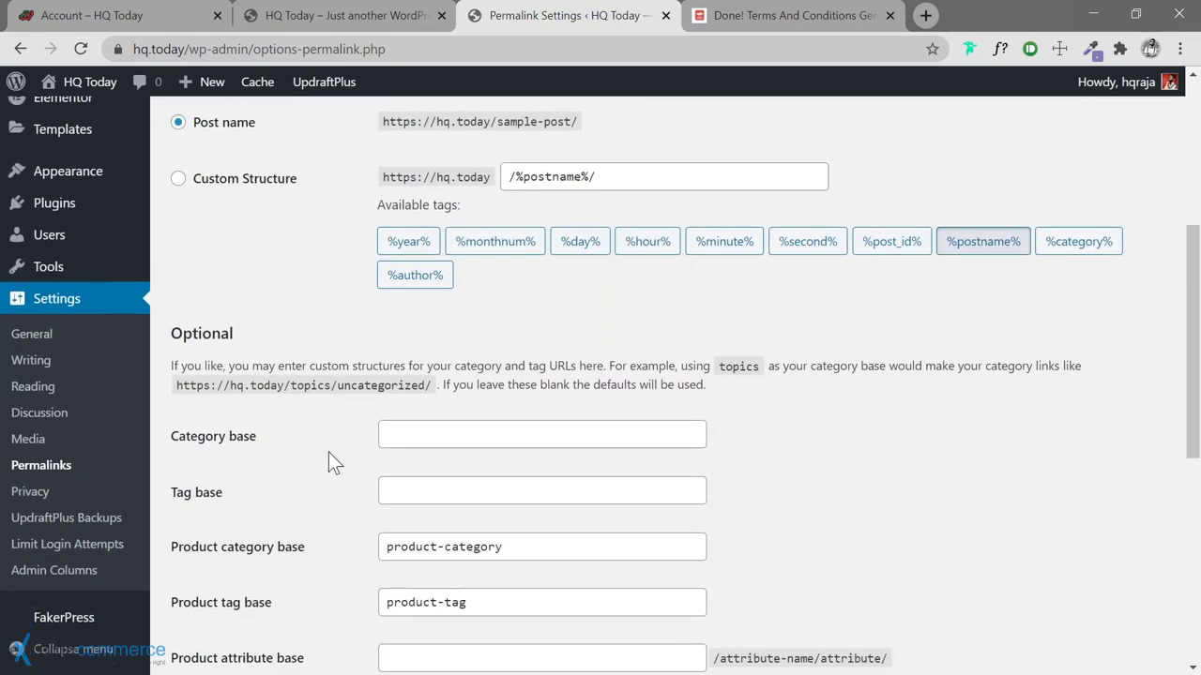
scroll(329, 434, "down", 1)
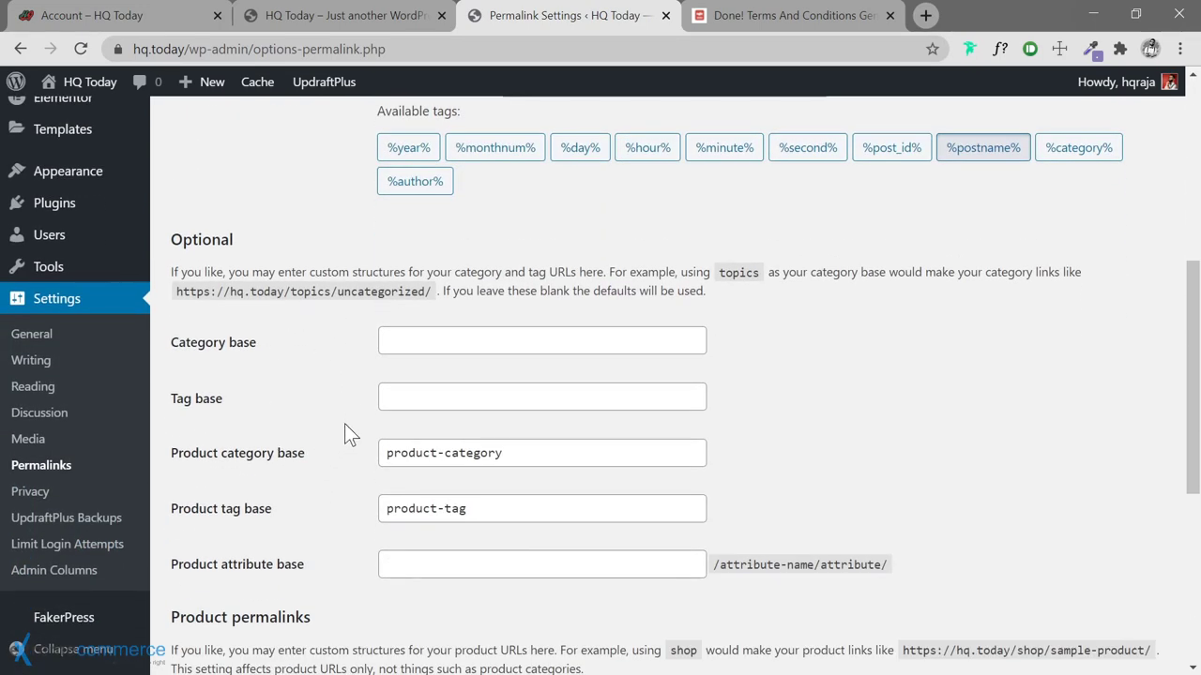
scroll(330, 356, "down", 5)
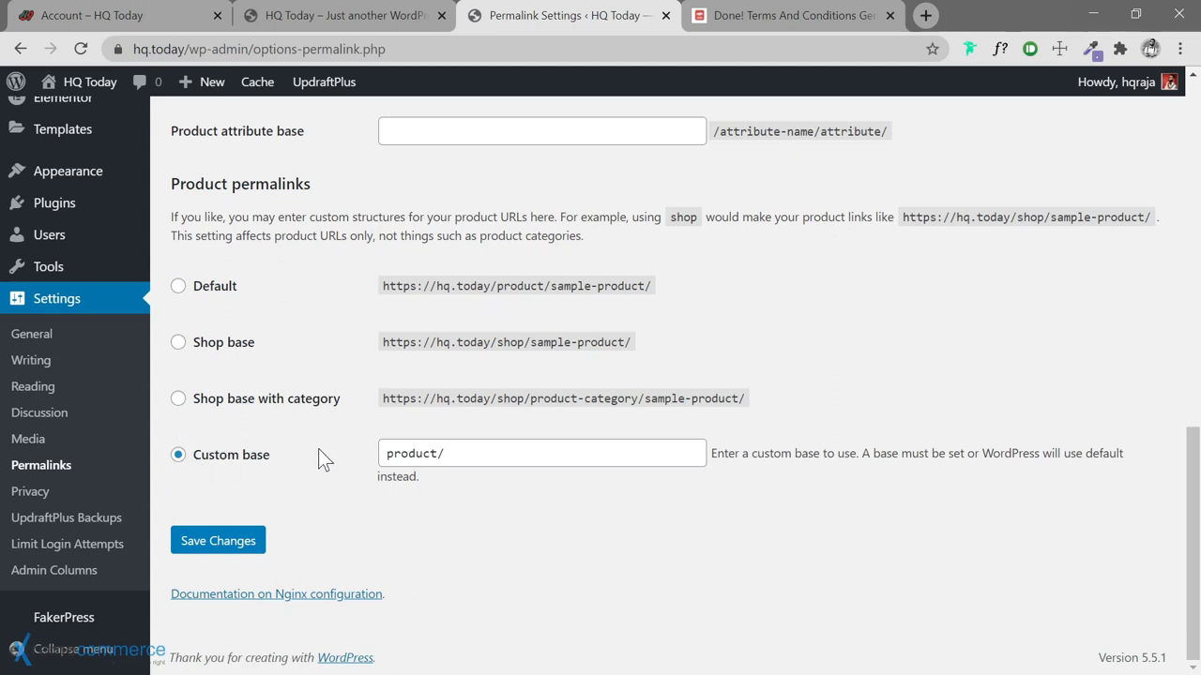
left_click(177, 343)
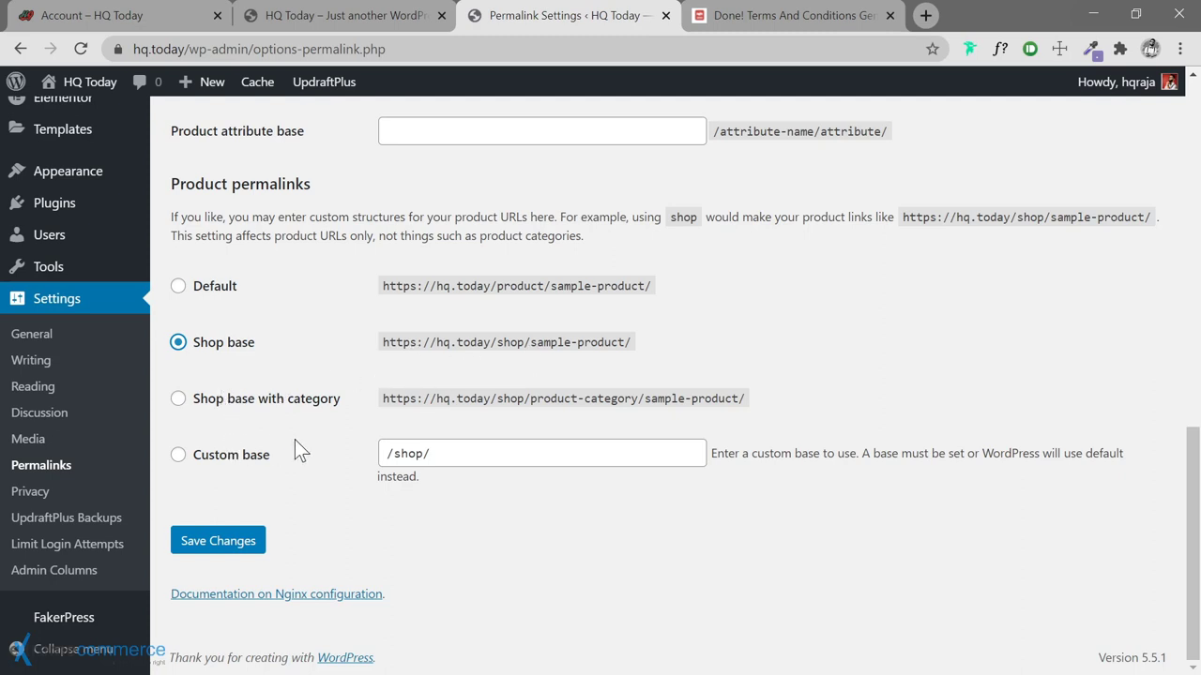
scroll(437, 357, "up", 4)
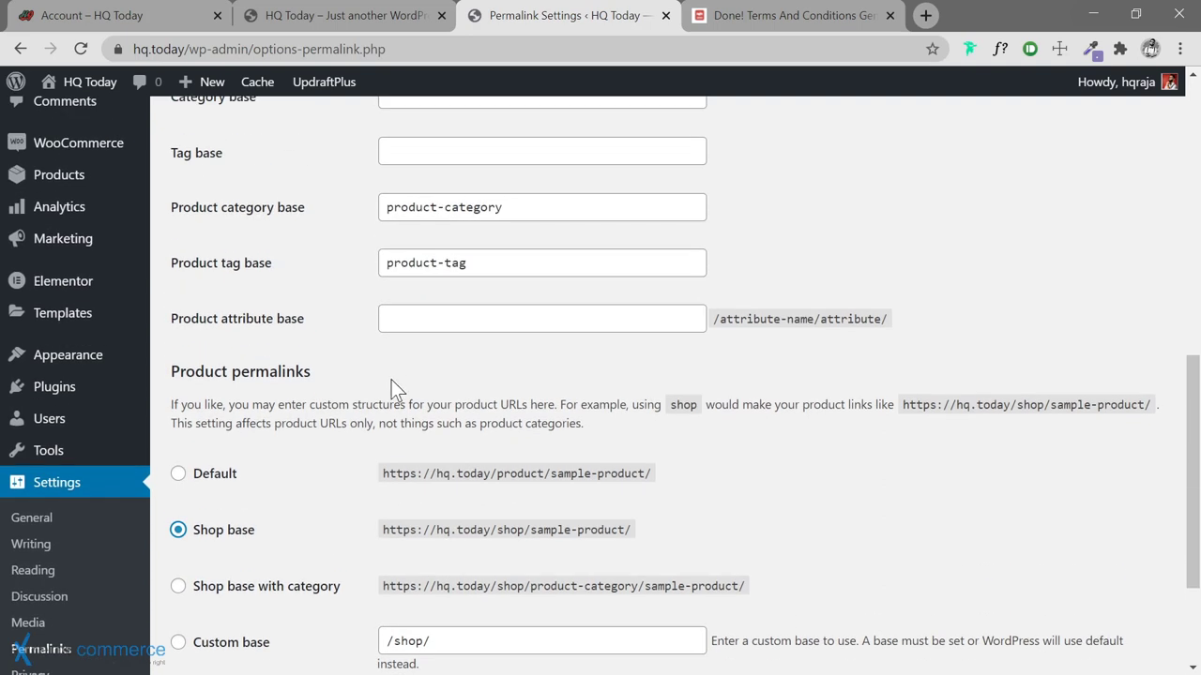
scroll(387, 384, "down", 4)
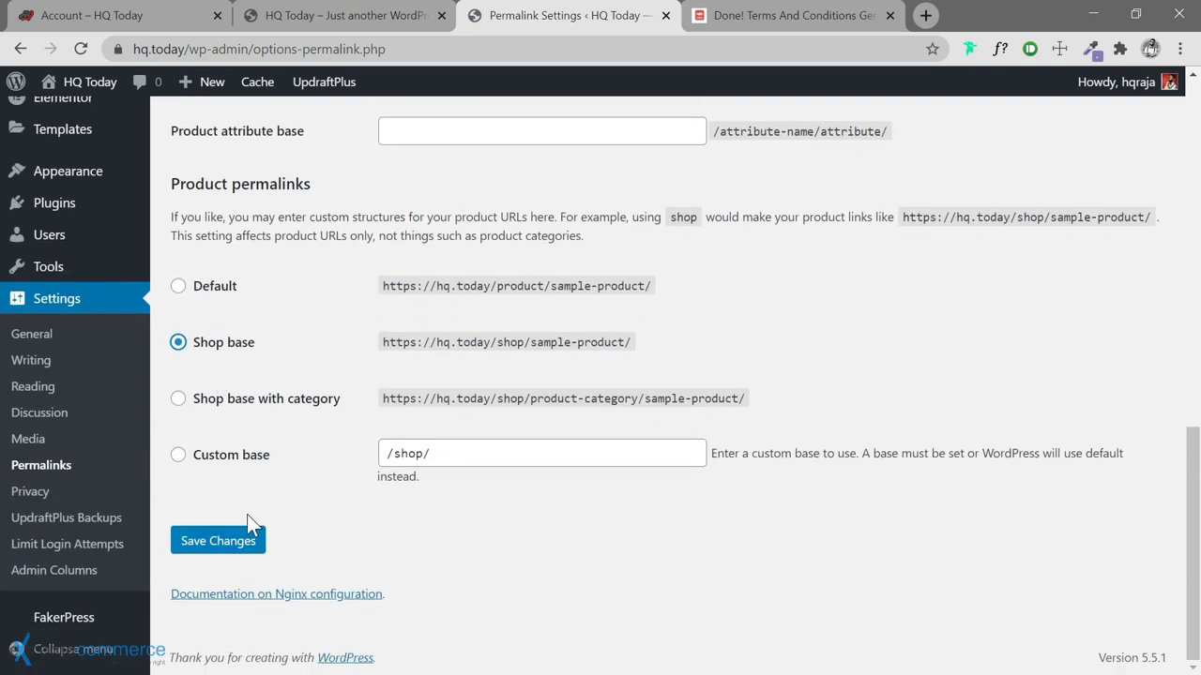
Save the Shop base product permalink setting
left_click(223, 539)
scroll(328, 403, "up", 3)
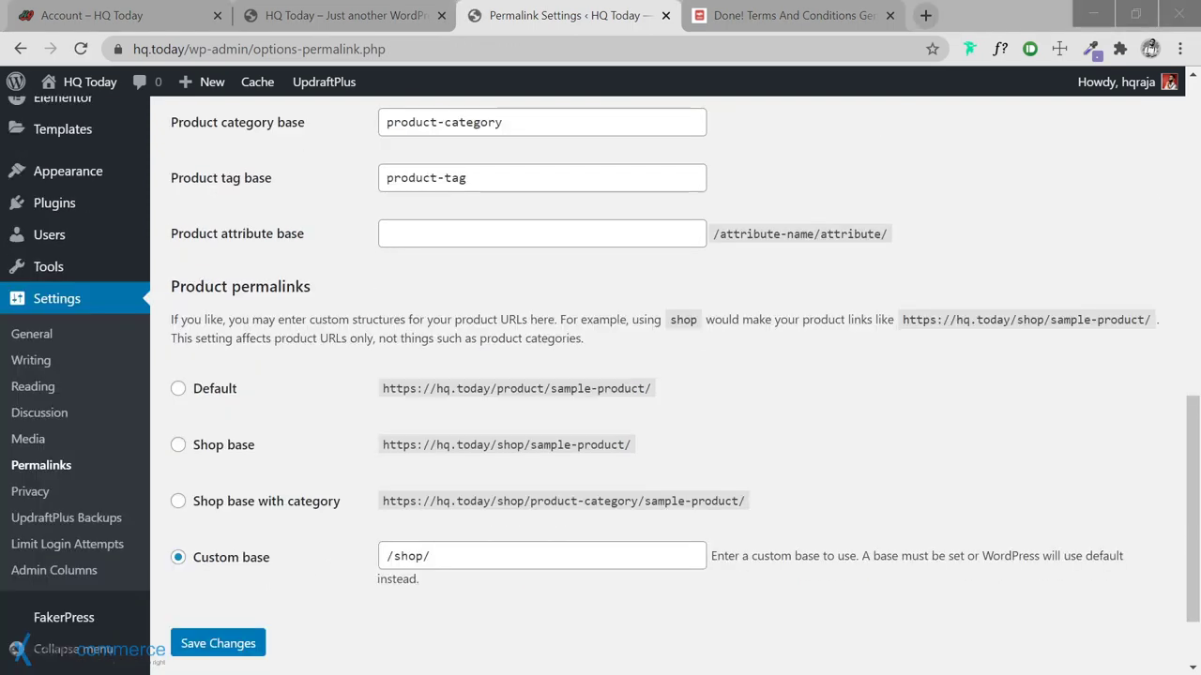
scroll(310, 181, "up", 4)
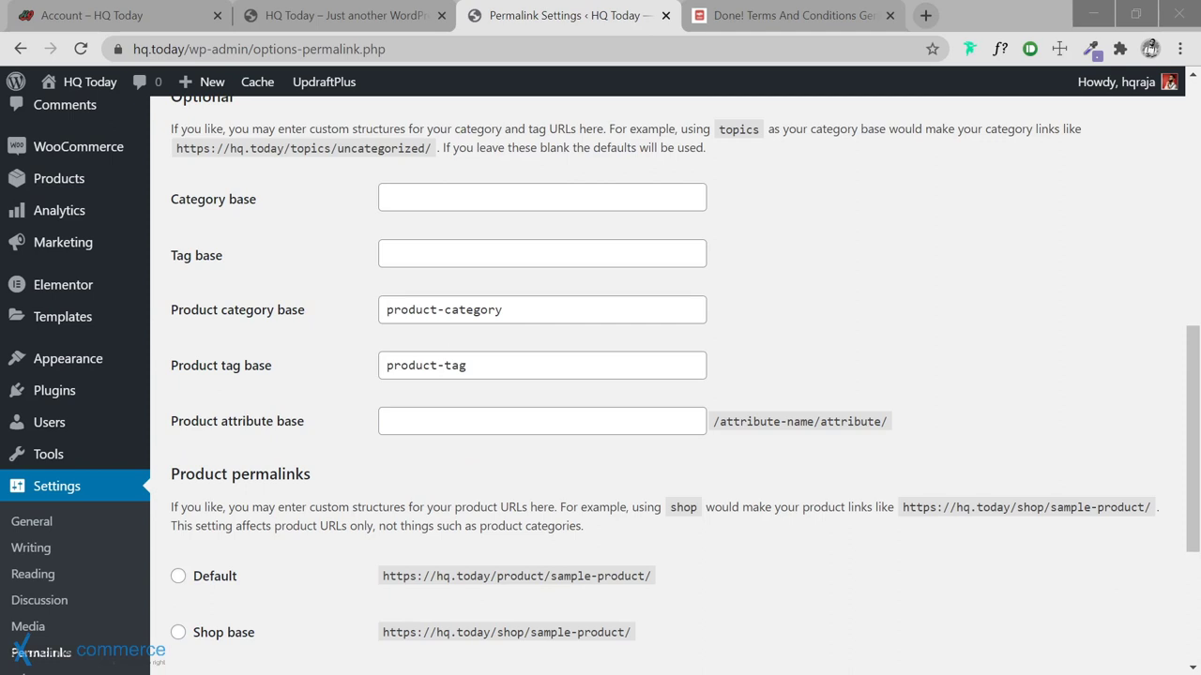
Replace the 'product-' prefix with 'shop/' in the product category and tag bases
left_click(443, 309)
key("shift+Home")
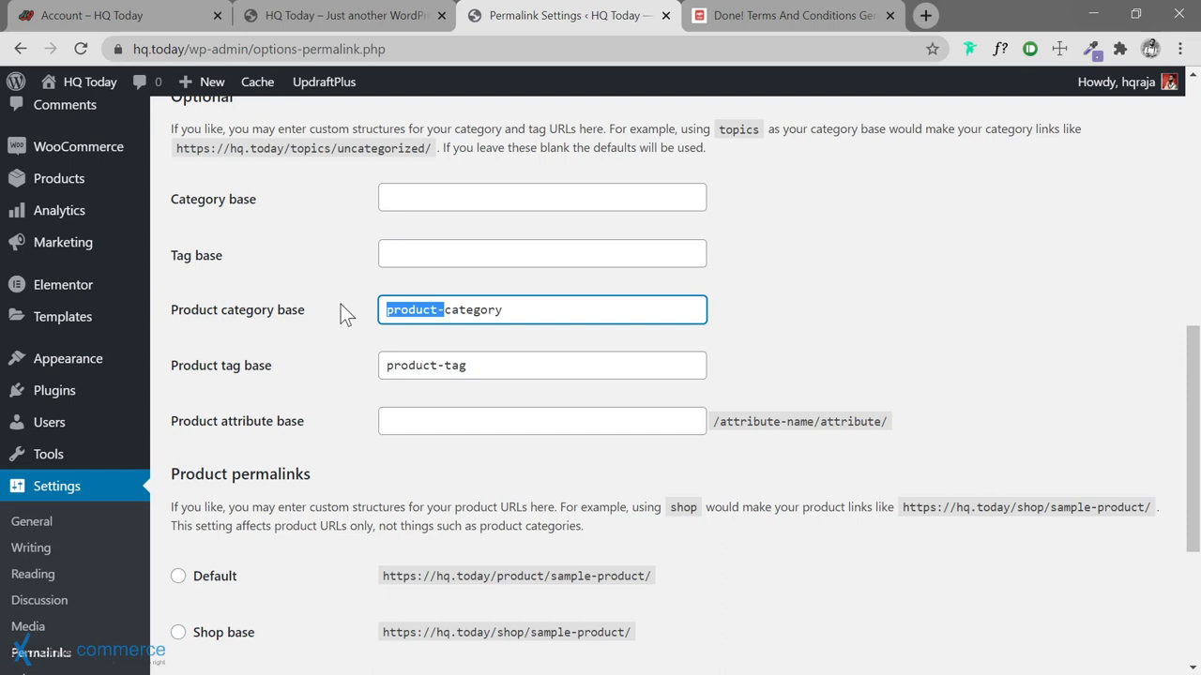
type("shop/")
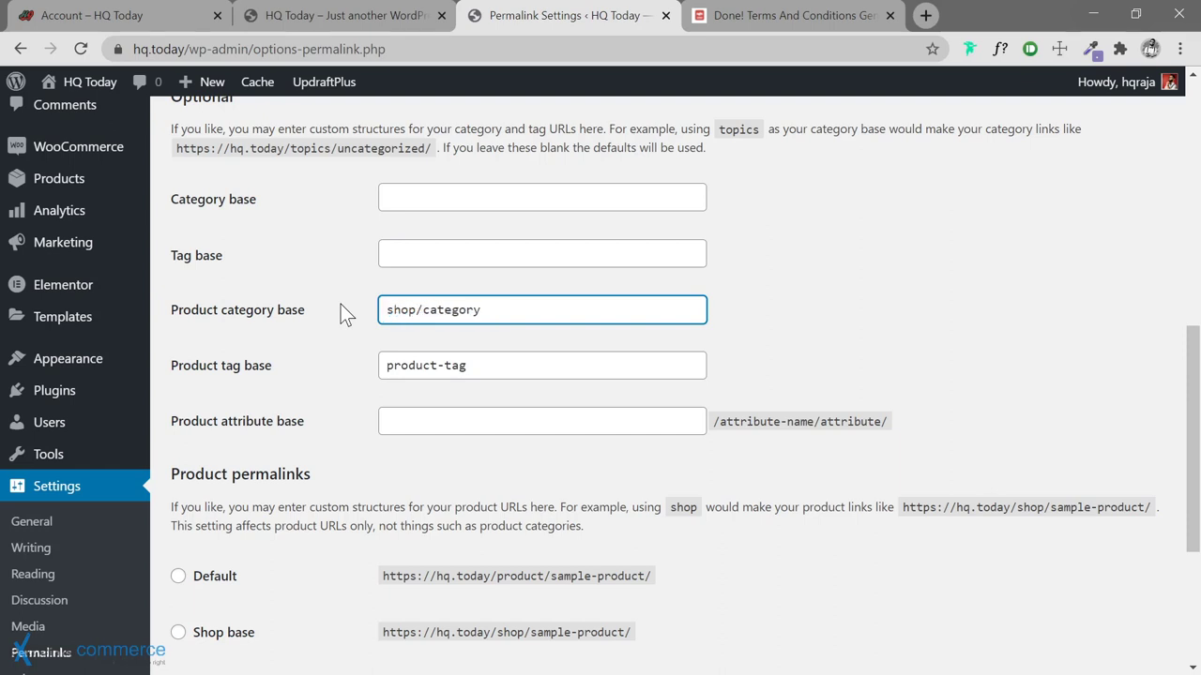
key("Tab")
key("Home")
key("shift+Right")
key("shift+Right")
key("shift+Right")
key("shift+Right")
key("shift+Right")
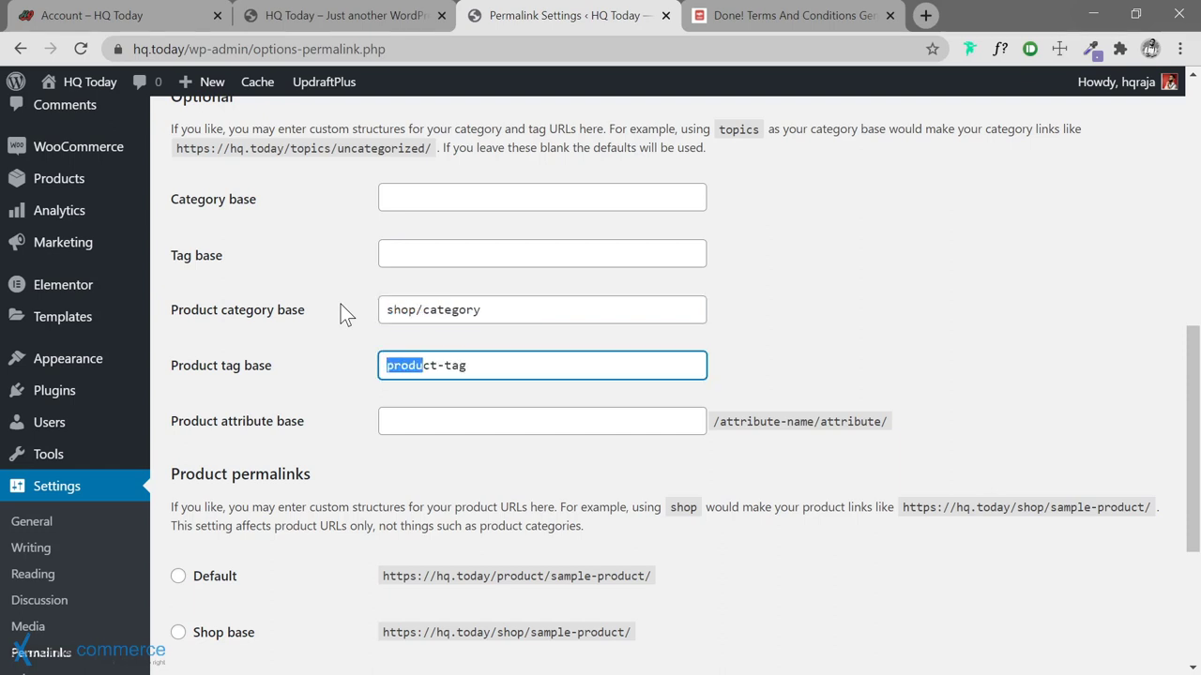
key("shift+Right")
key("shift+Right")
key("shift+Right")
type("shop")
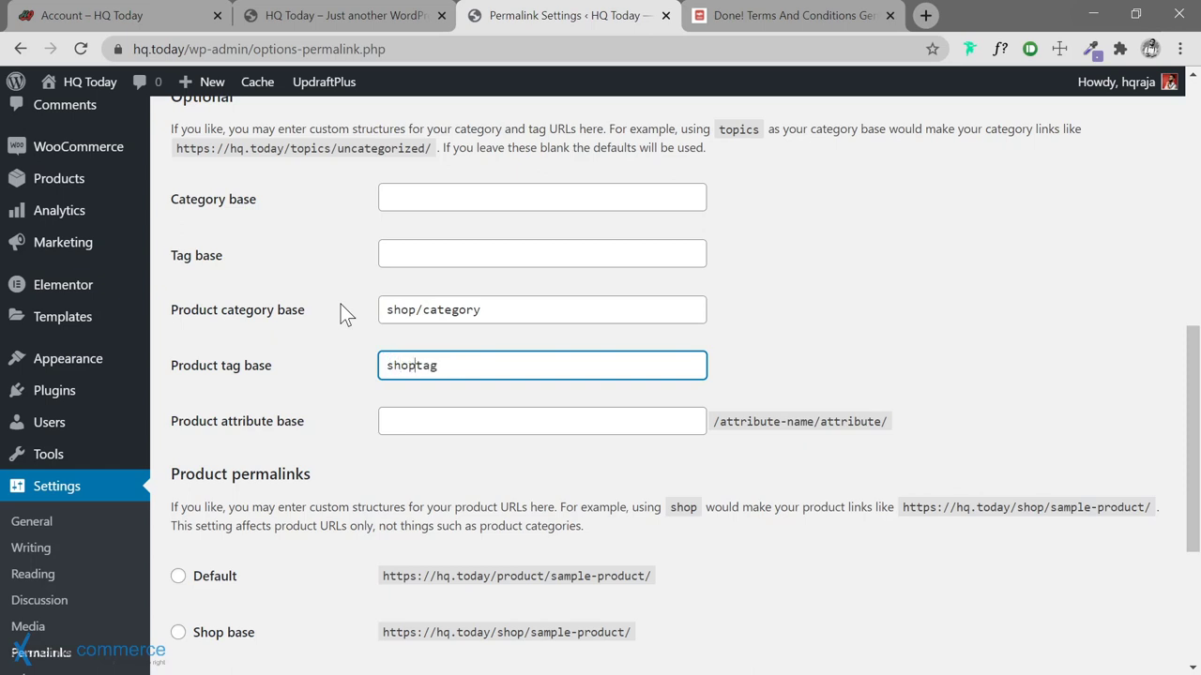
type("/")
Save the updated category and tag bases
scroll(375, 338, "down", 3)
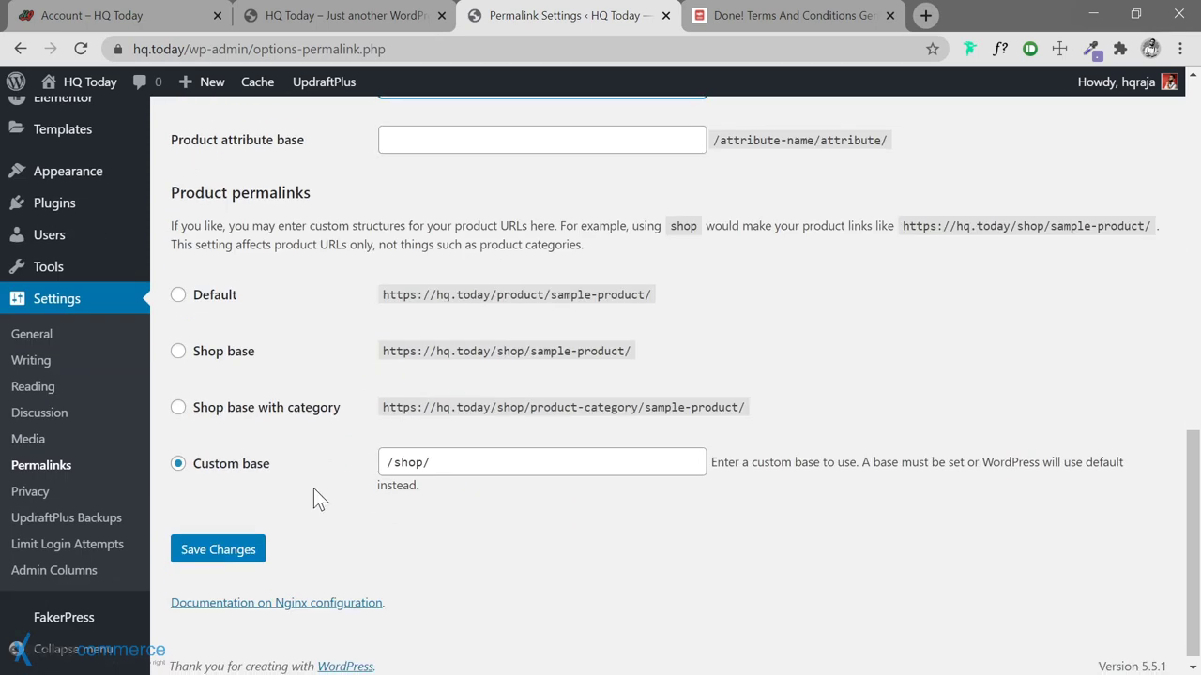
left_click(234, 556)
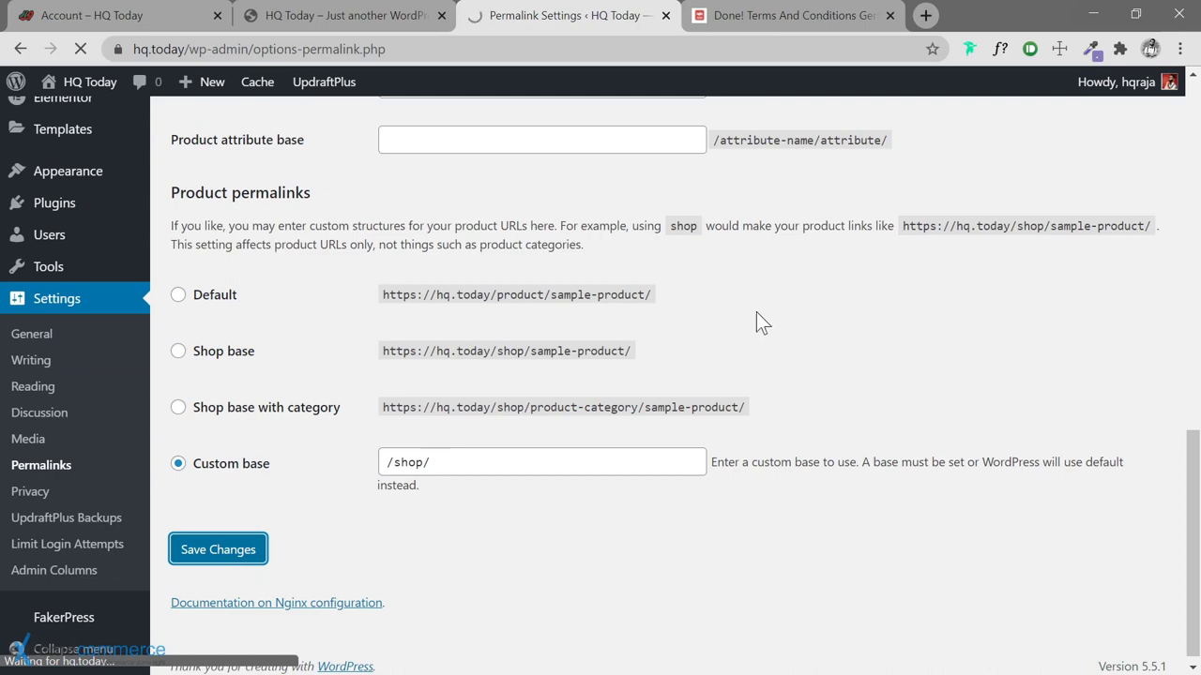
scroll(756, 311, "up", 3)
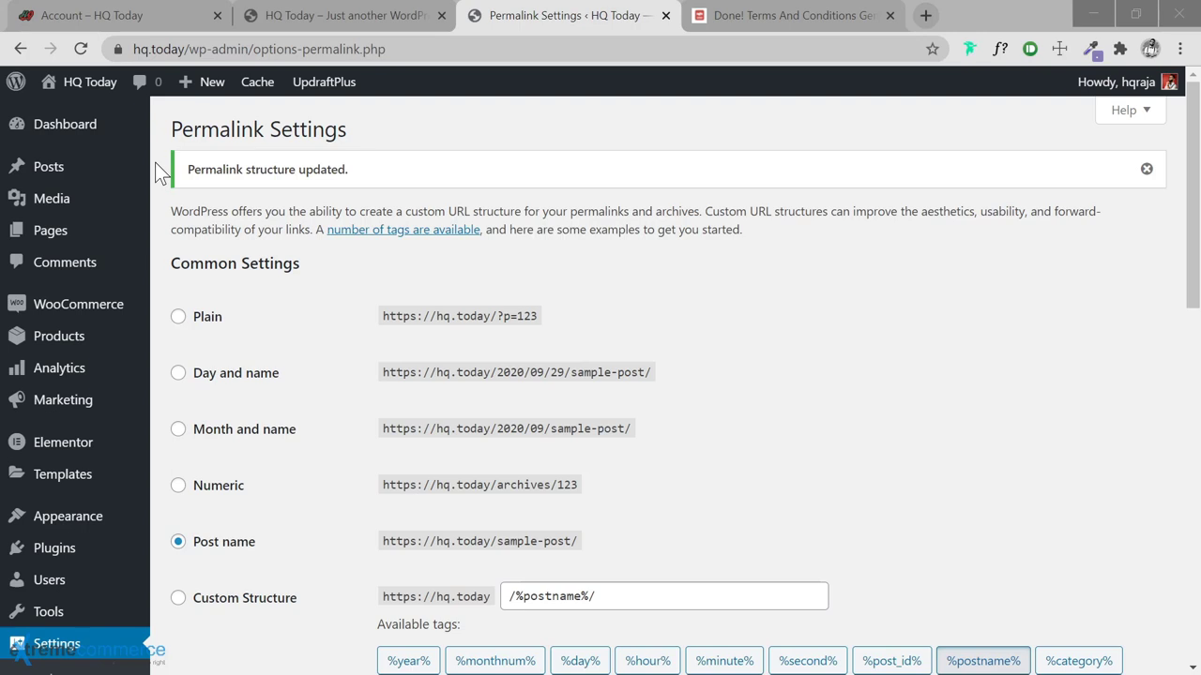
mouse_move(14, 169)
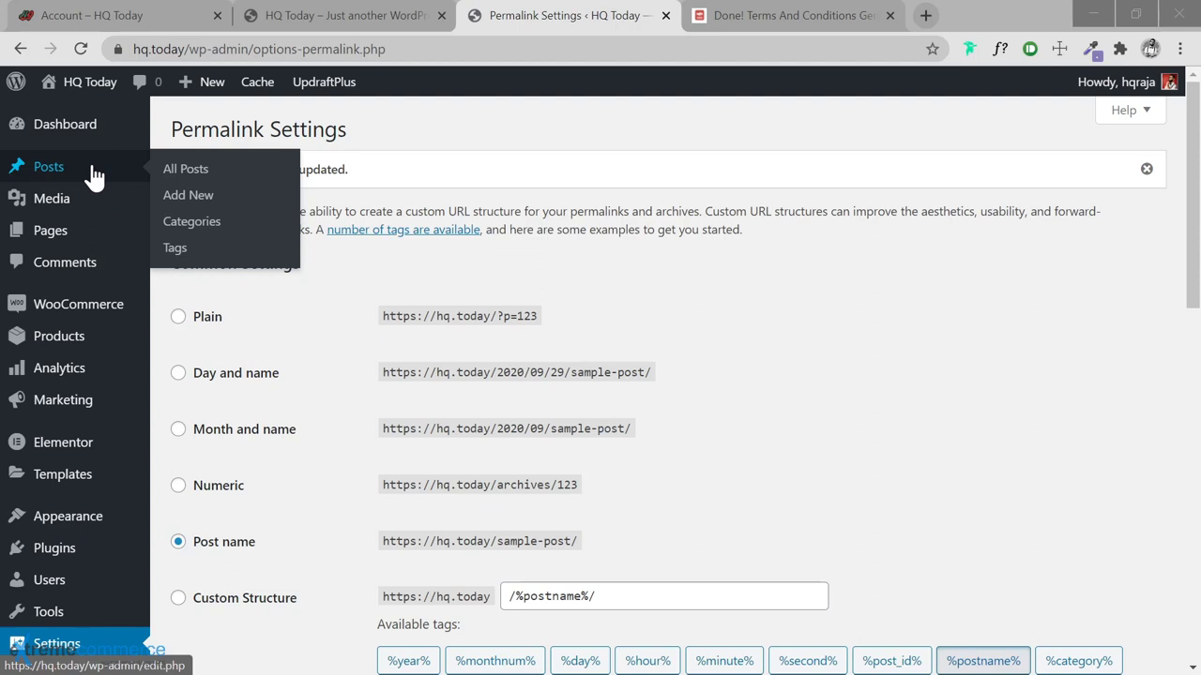
On Posts > Categories, add Play, Watch, Drive and Thrill as top-level categories
left_click(191, 223)
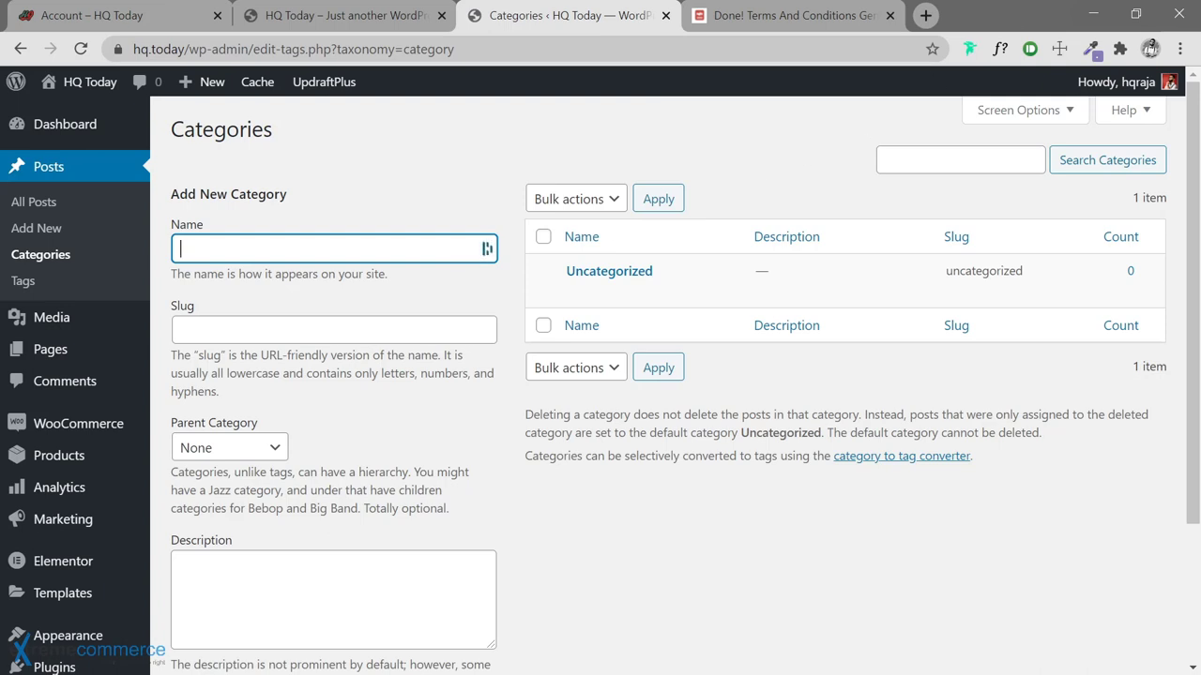
key("alt+Tab")
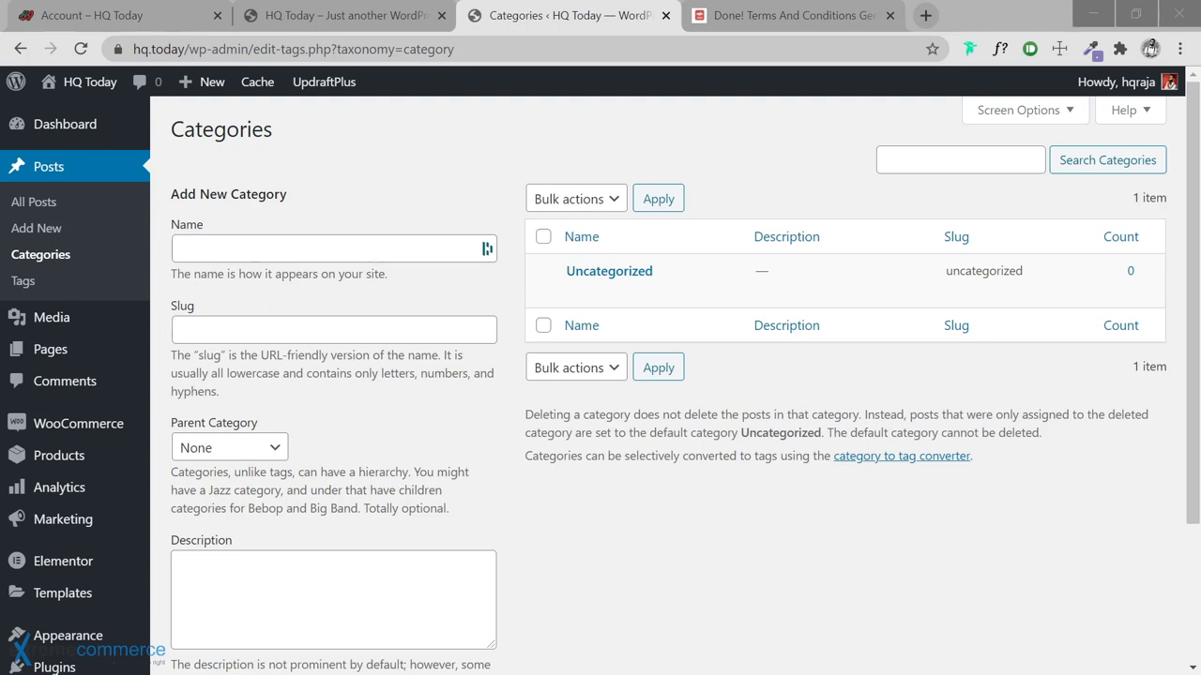
key("alt+Tab")
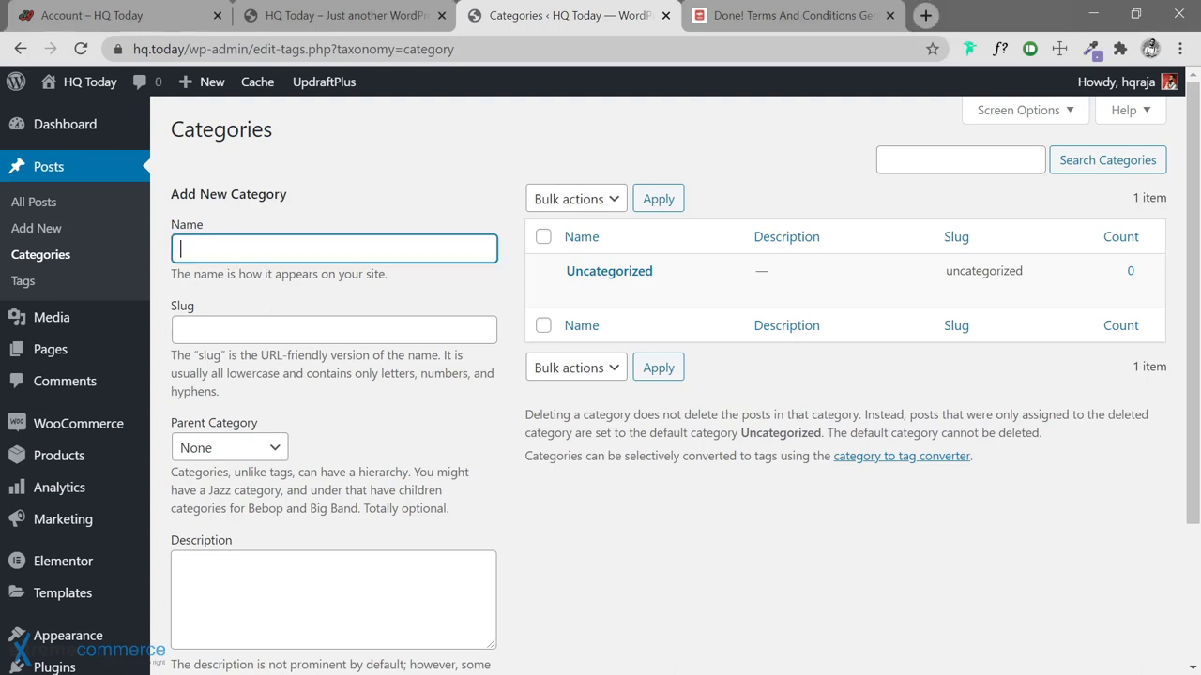
type("Play")
key("Return")
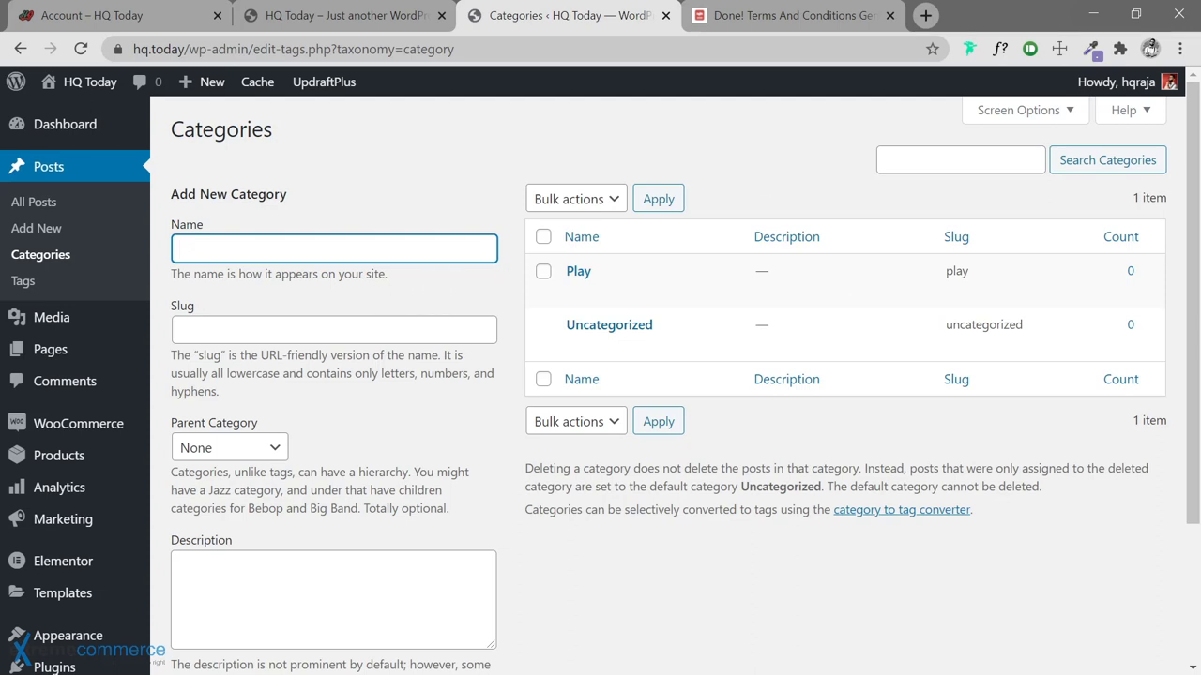
key("alt+Tab")
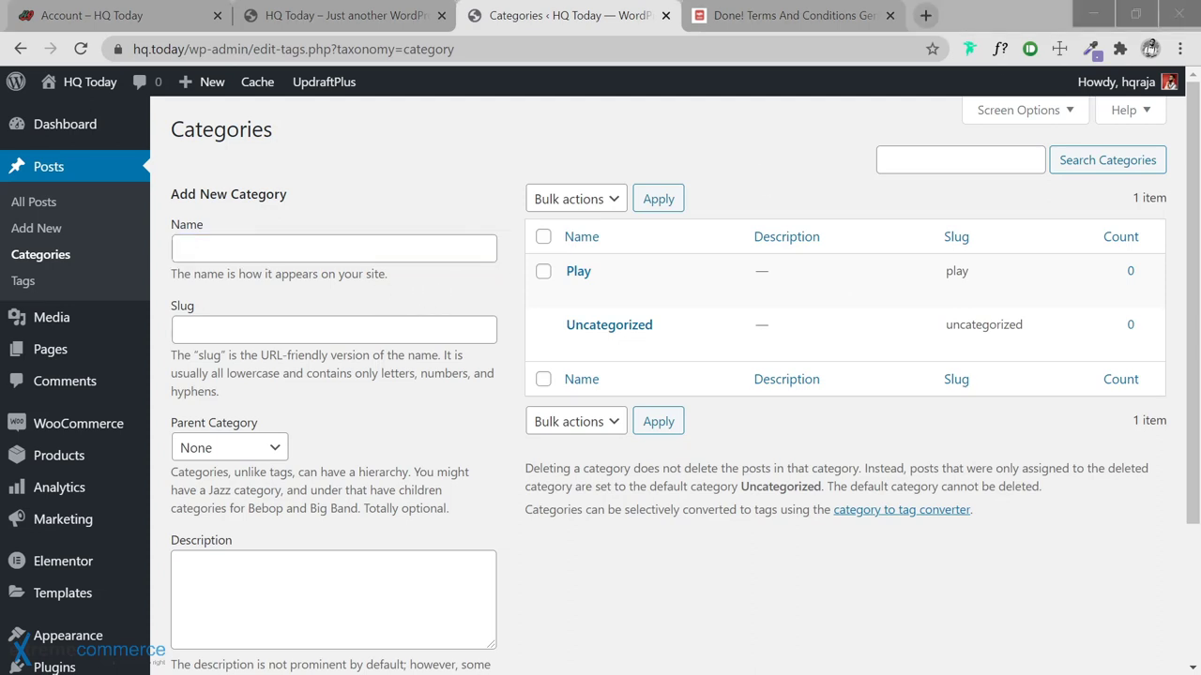
key("alt+Tab")
type("Watch")
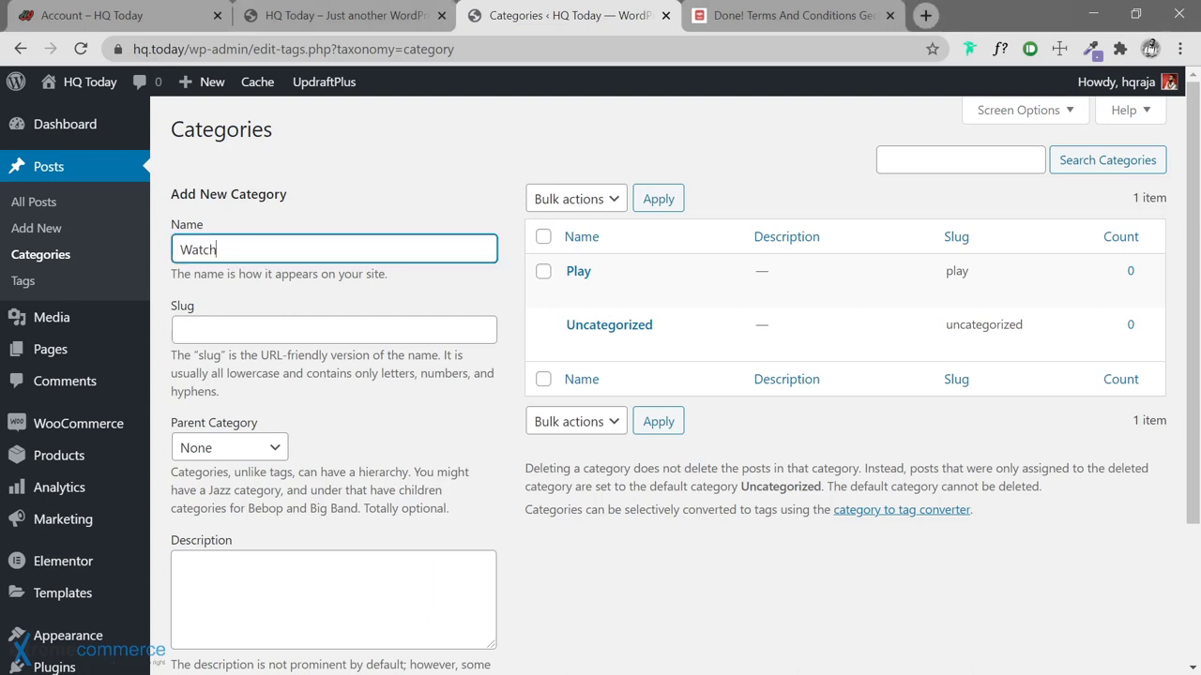
key("Return")
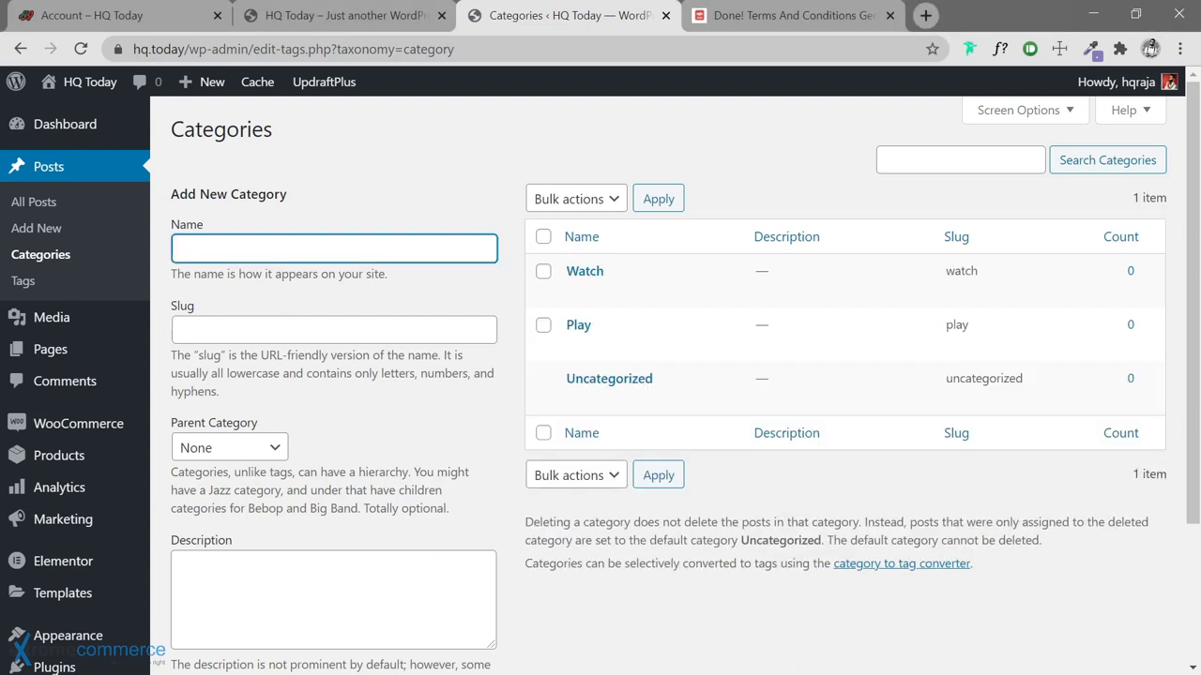
key("alt+Tab")
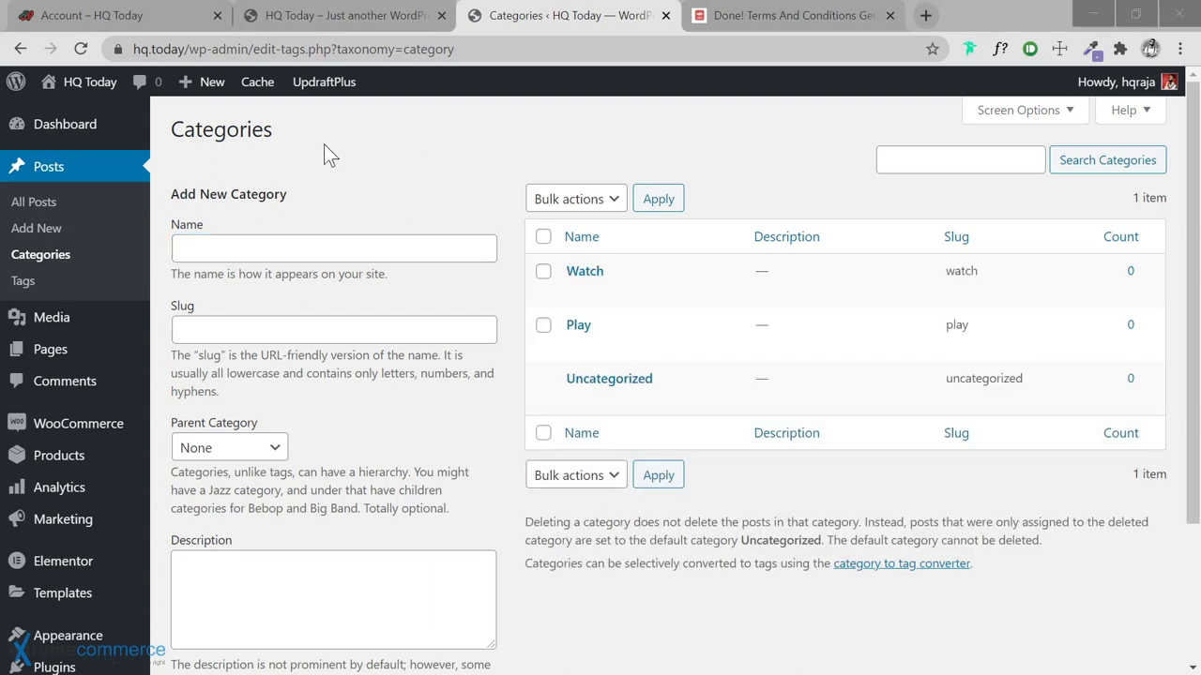
key("alt+Tab")
type("Drive")
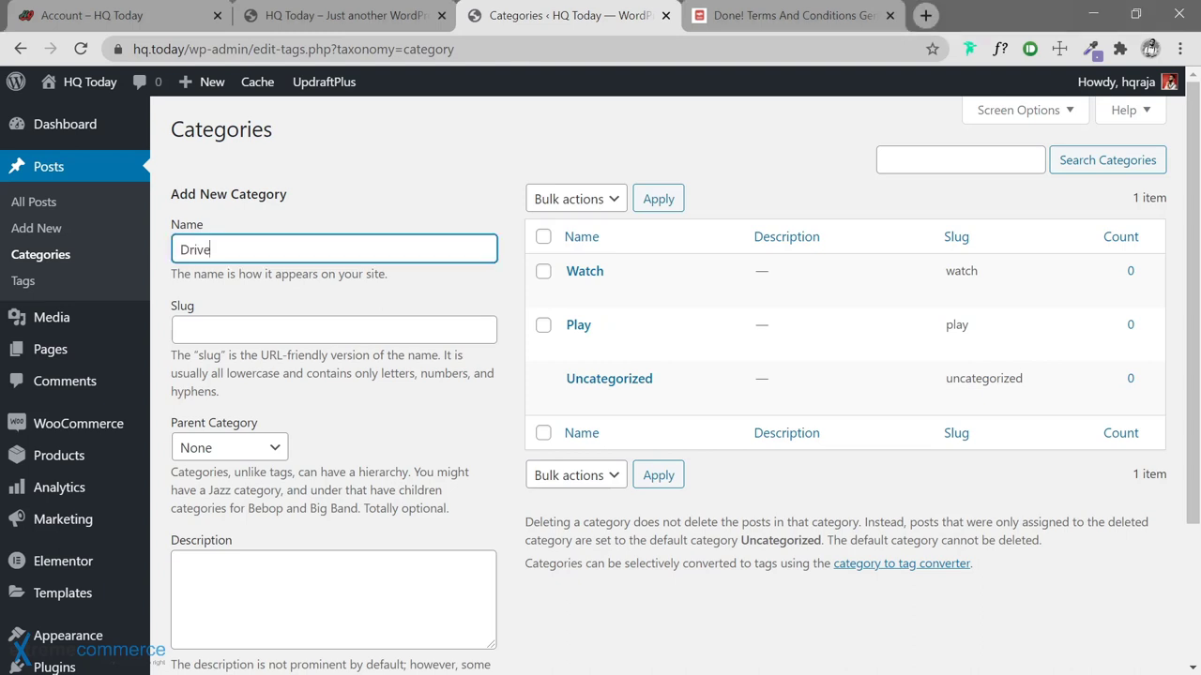
key("Return")
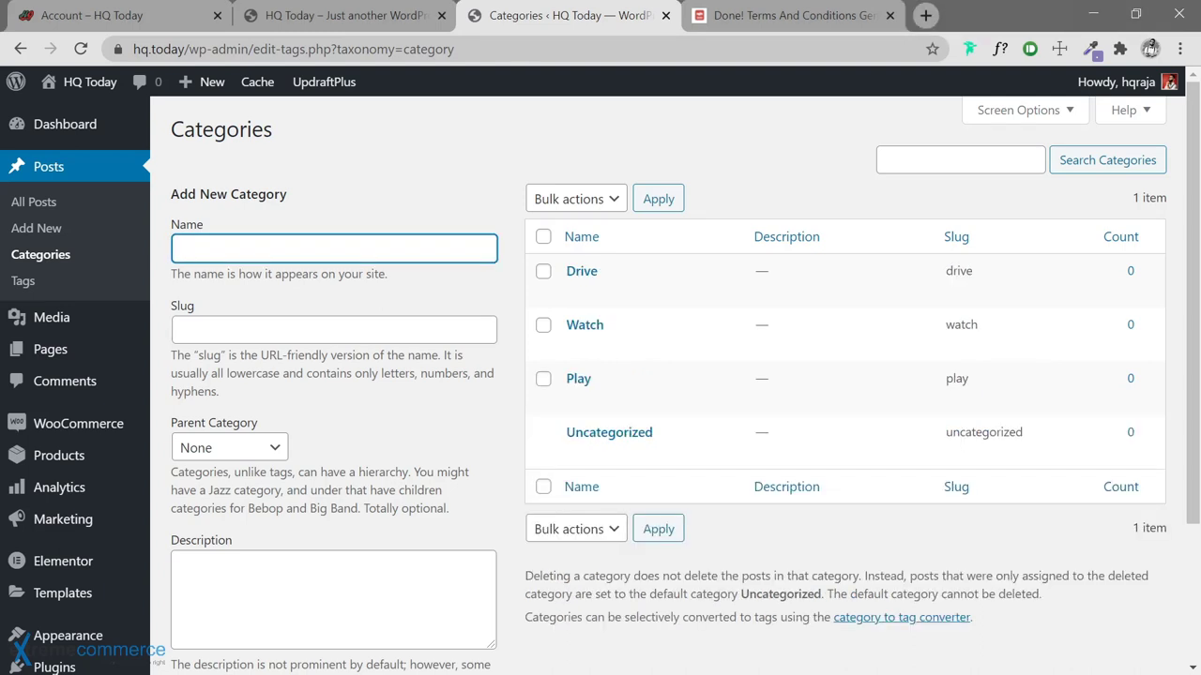
key("alt+Tab")
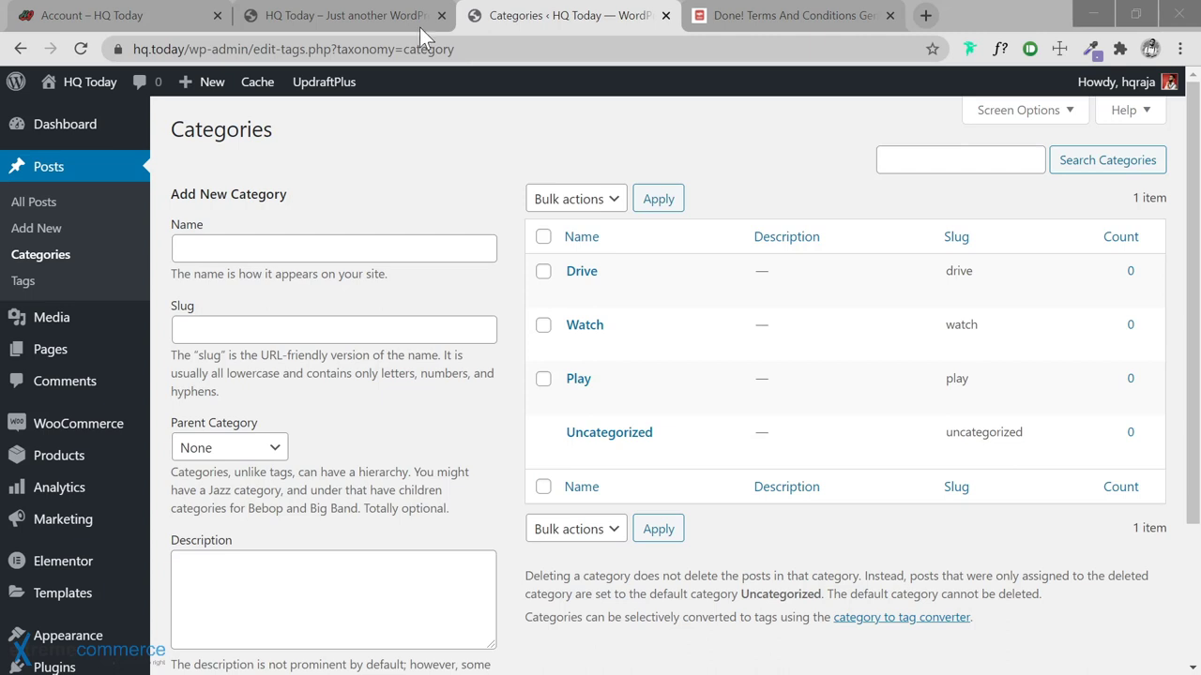
key("alt+Tab")
type("Thrill")
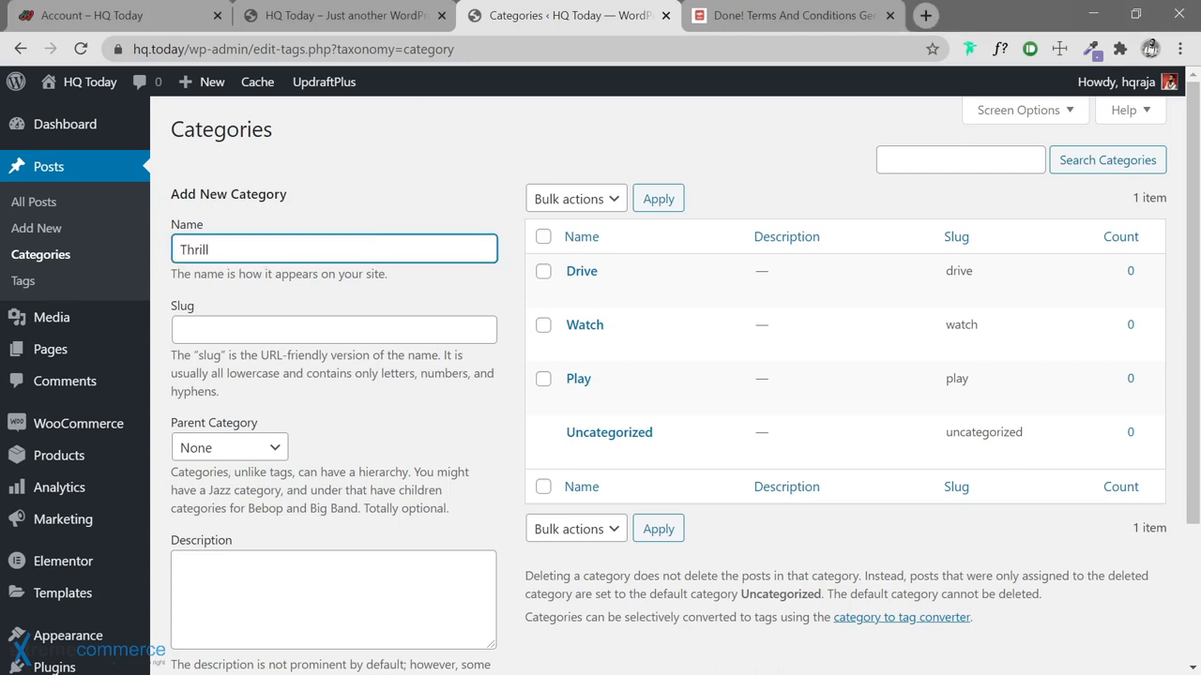
key("Return")
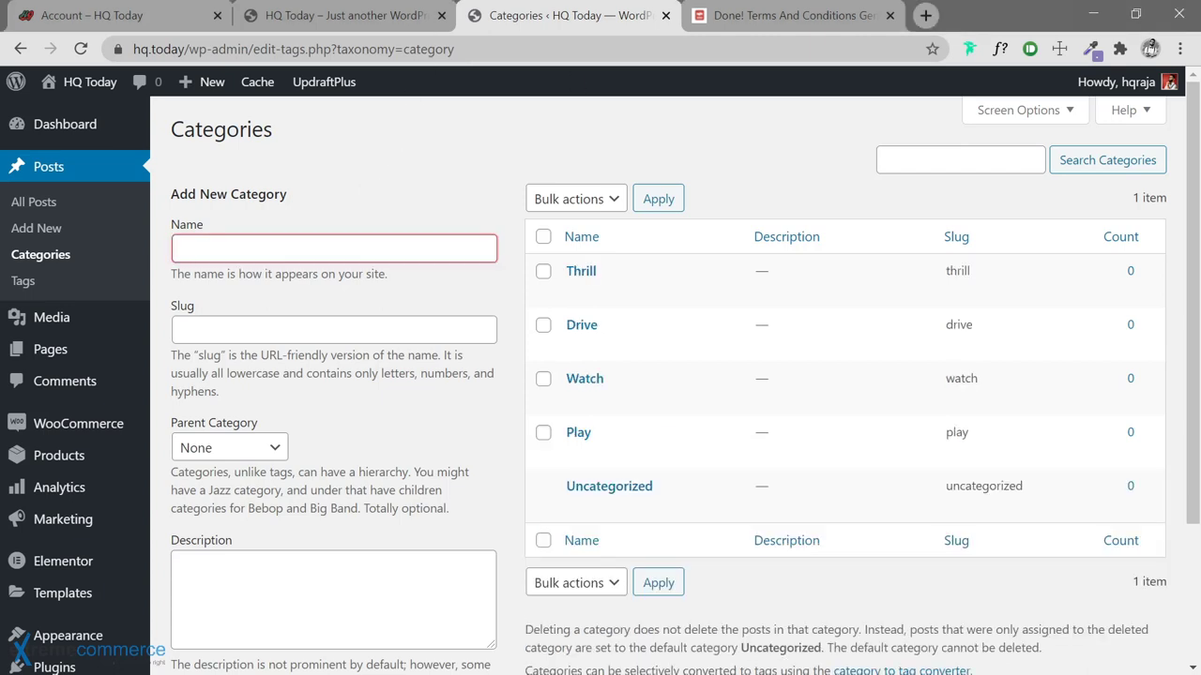
Add Explore, Eat, Wear and Dwell as top-level categories
key("alt+Tab")
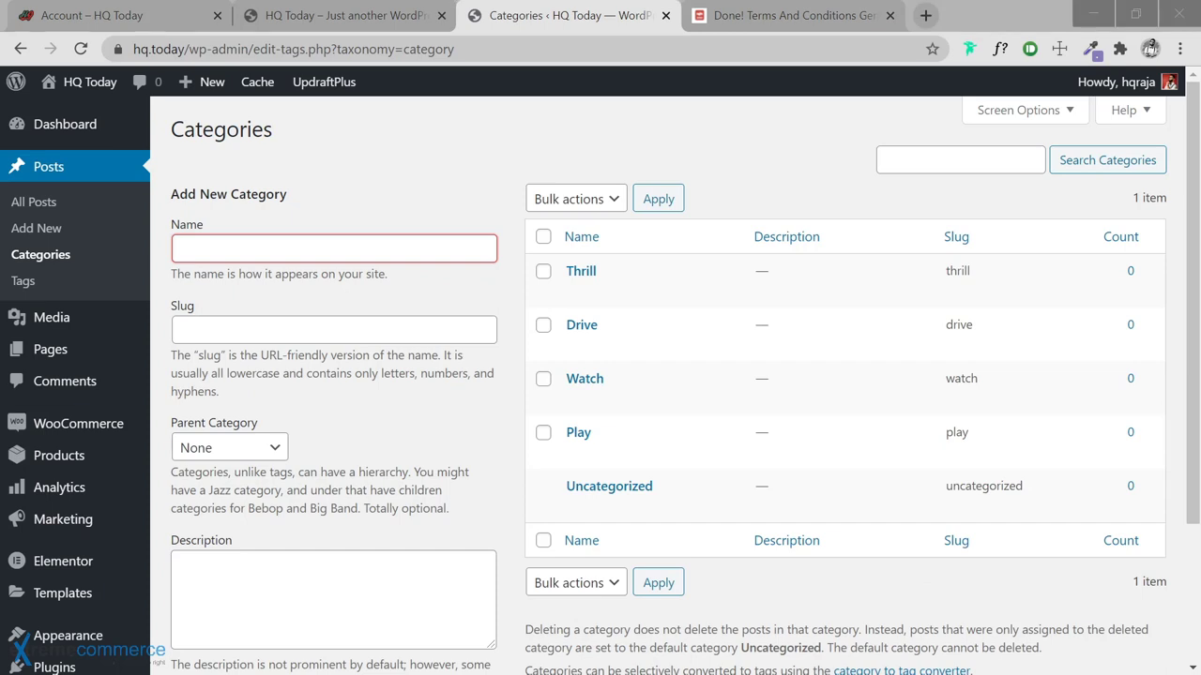
key("alt+Tab")
type("Explore")
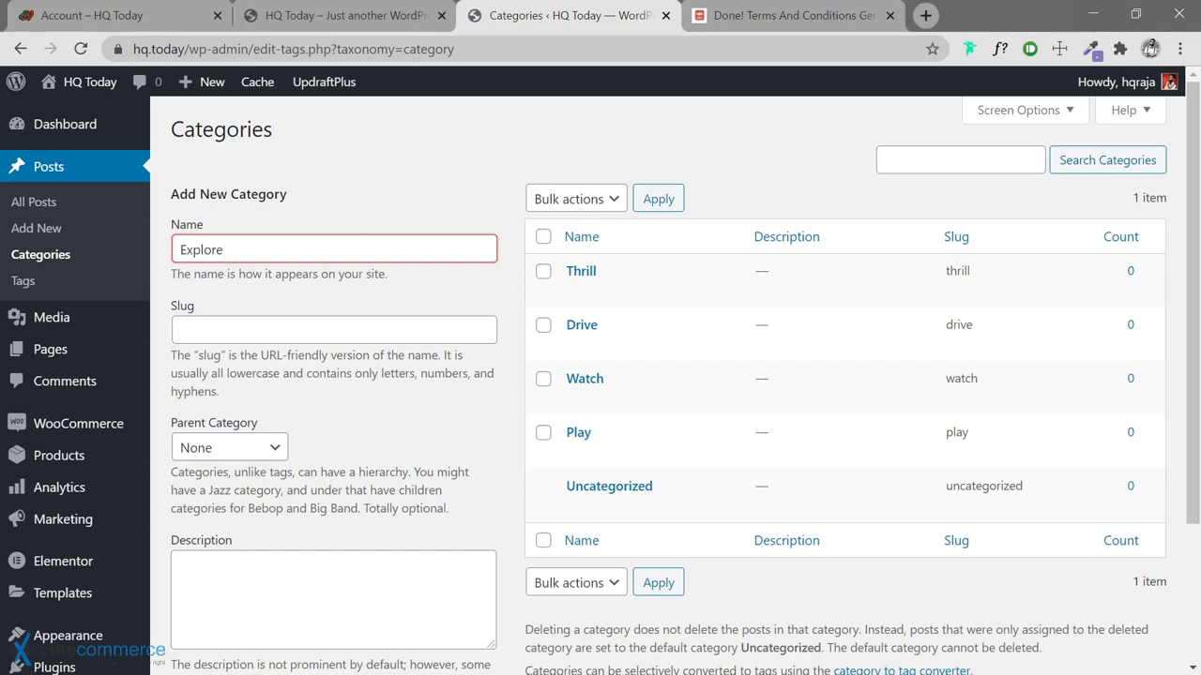
key("alt+Tab")
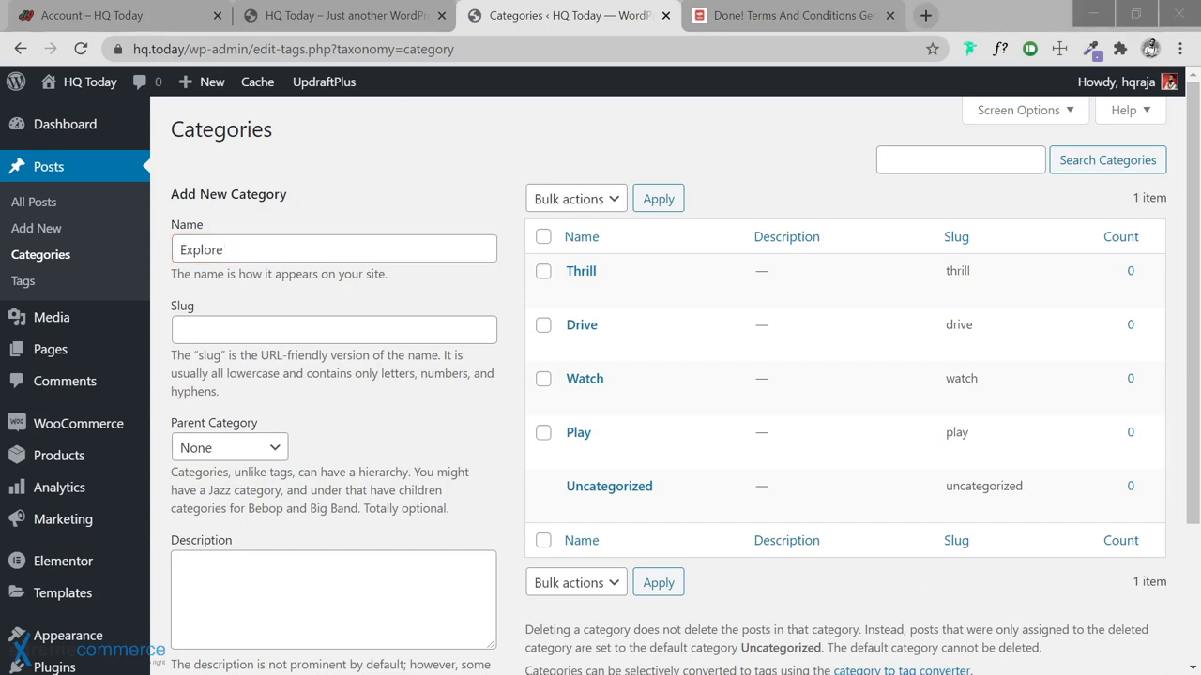
key("alt+Tab")
key("Return")
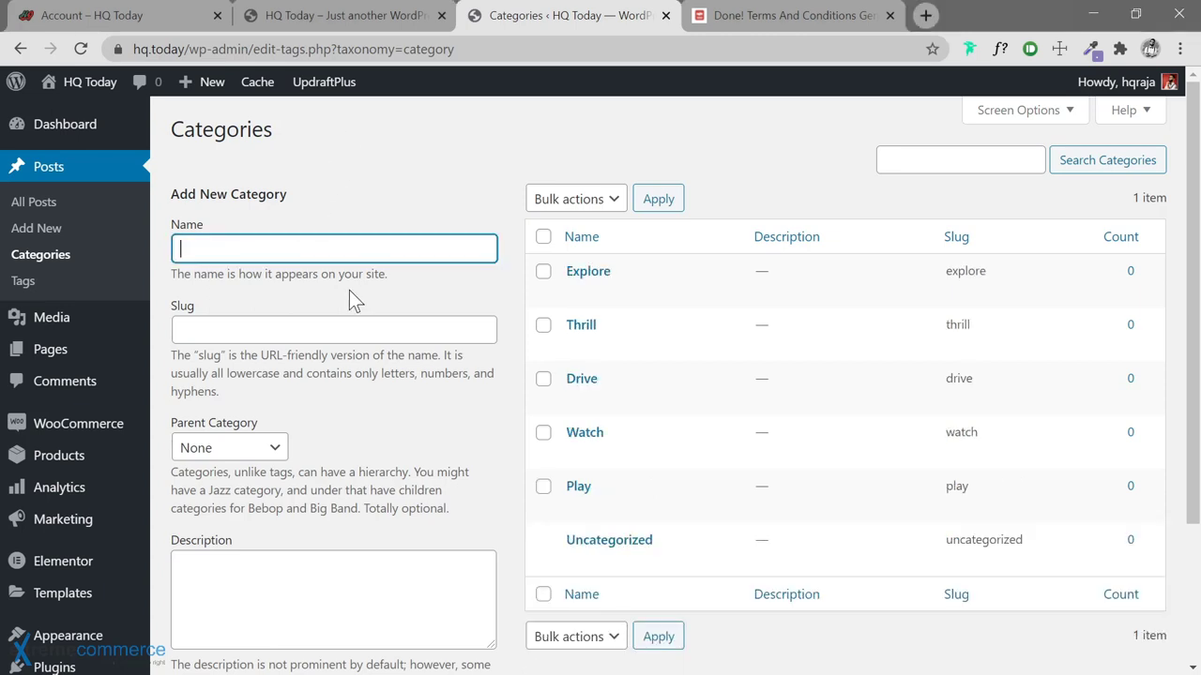
type("Eat")
key("Return")
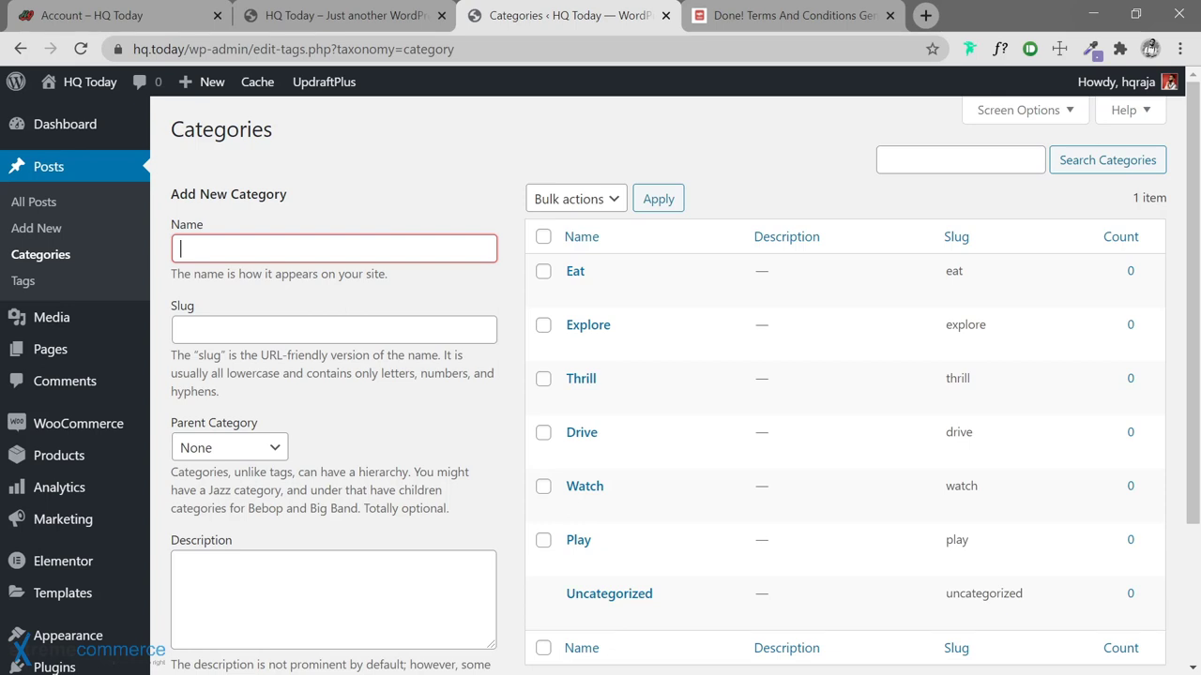
key("alt+Tab")
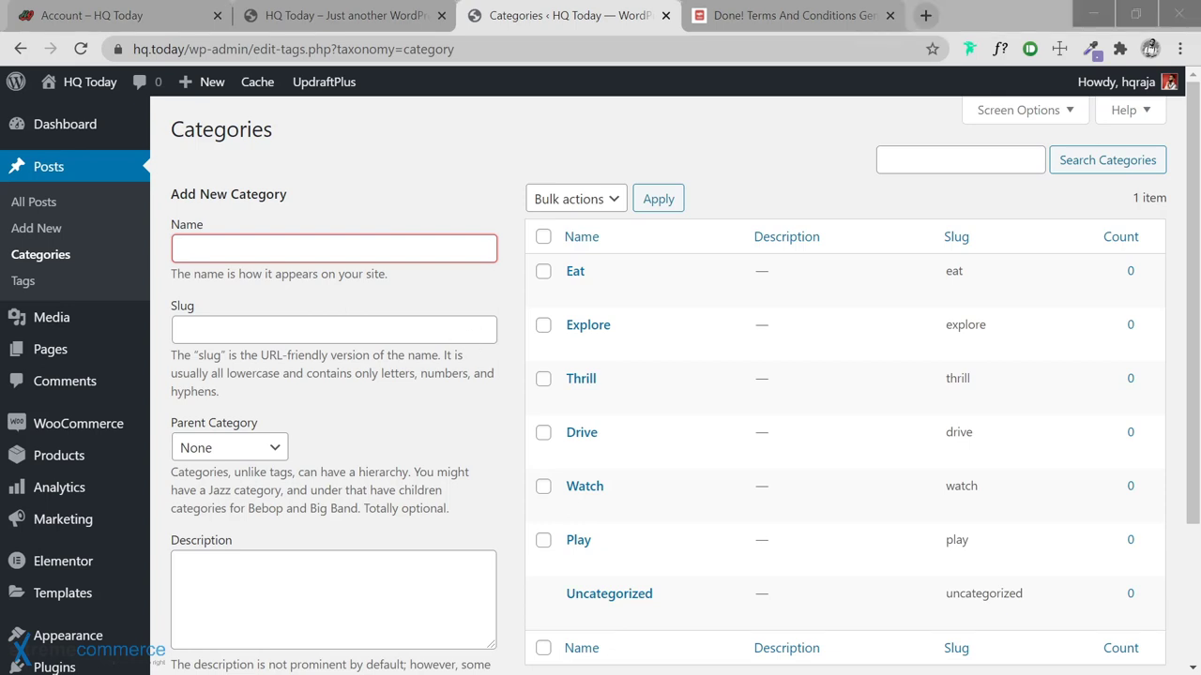
key("alt+Tab")
type("Wear")
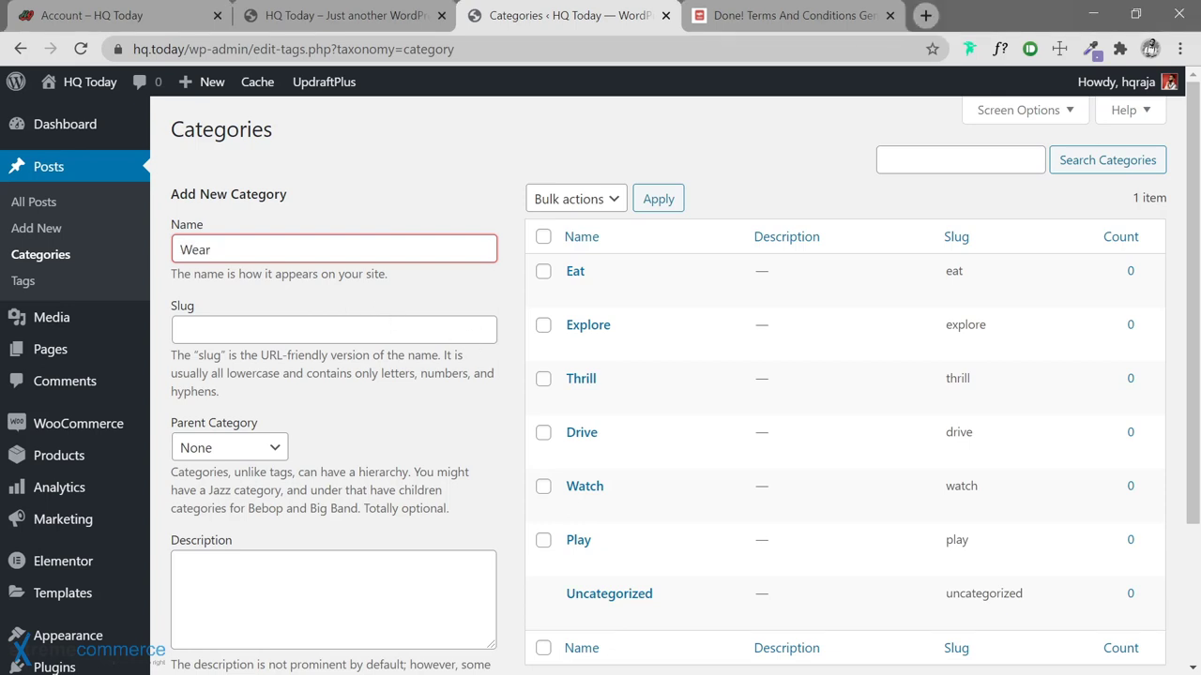
key("Return")
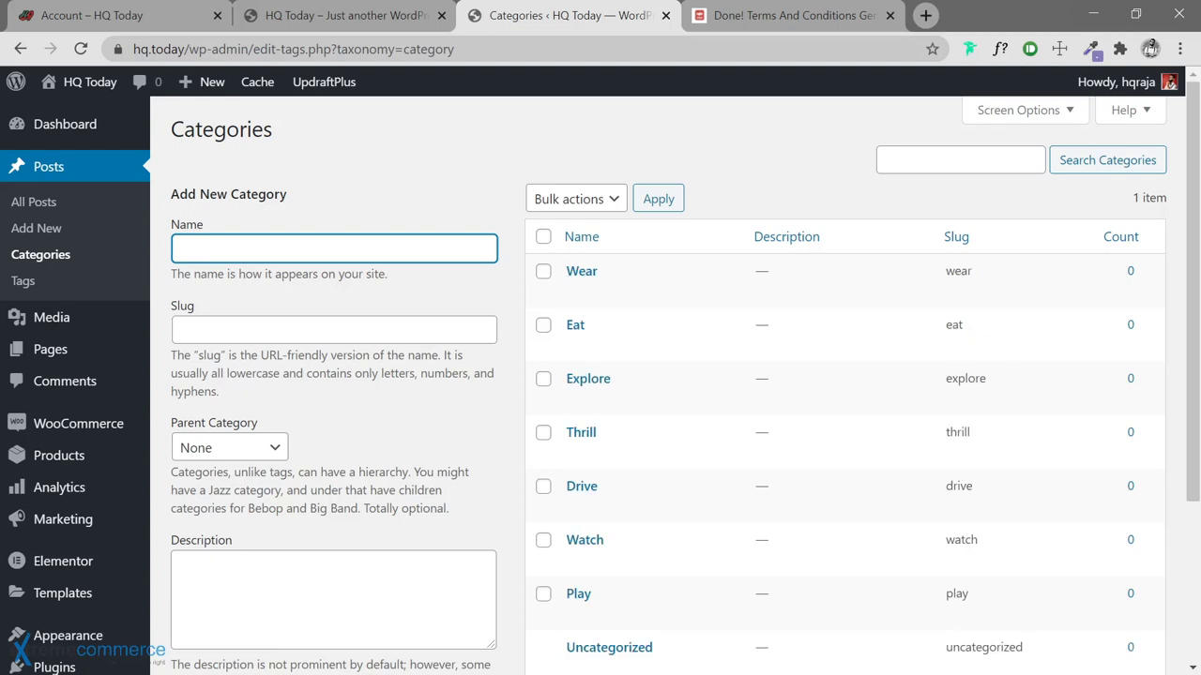
key("alt+Tab")
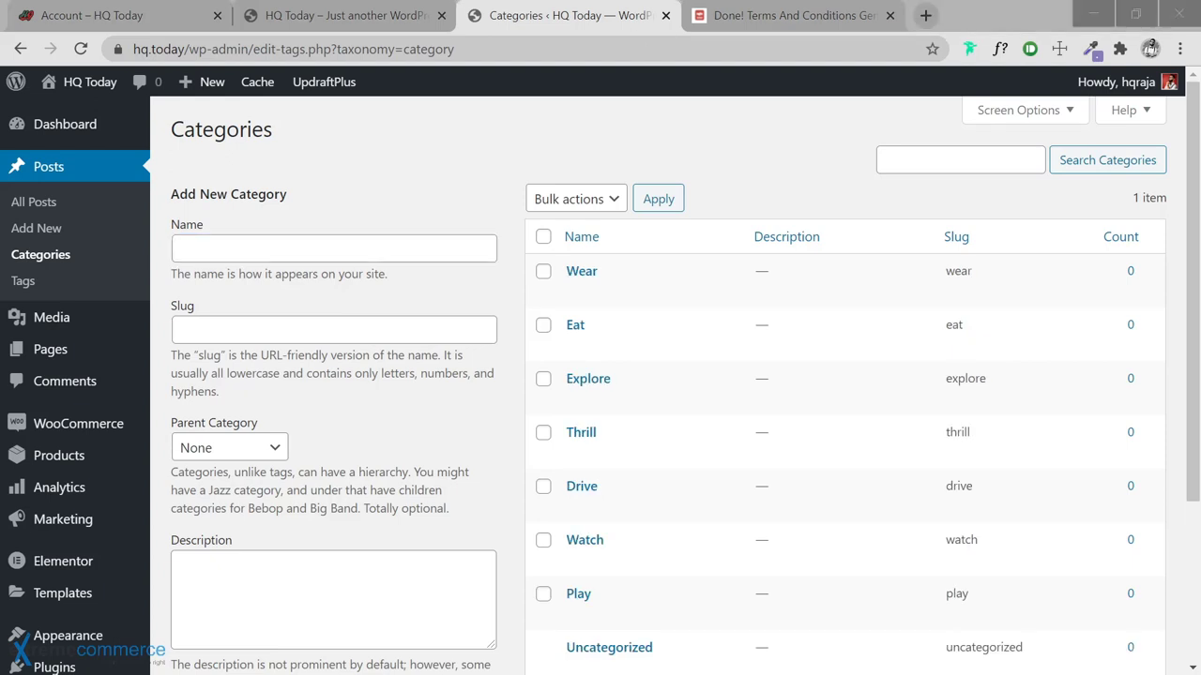
key("alt+Tab")
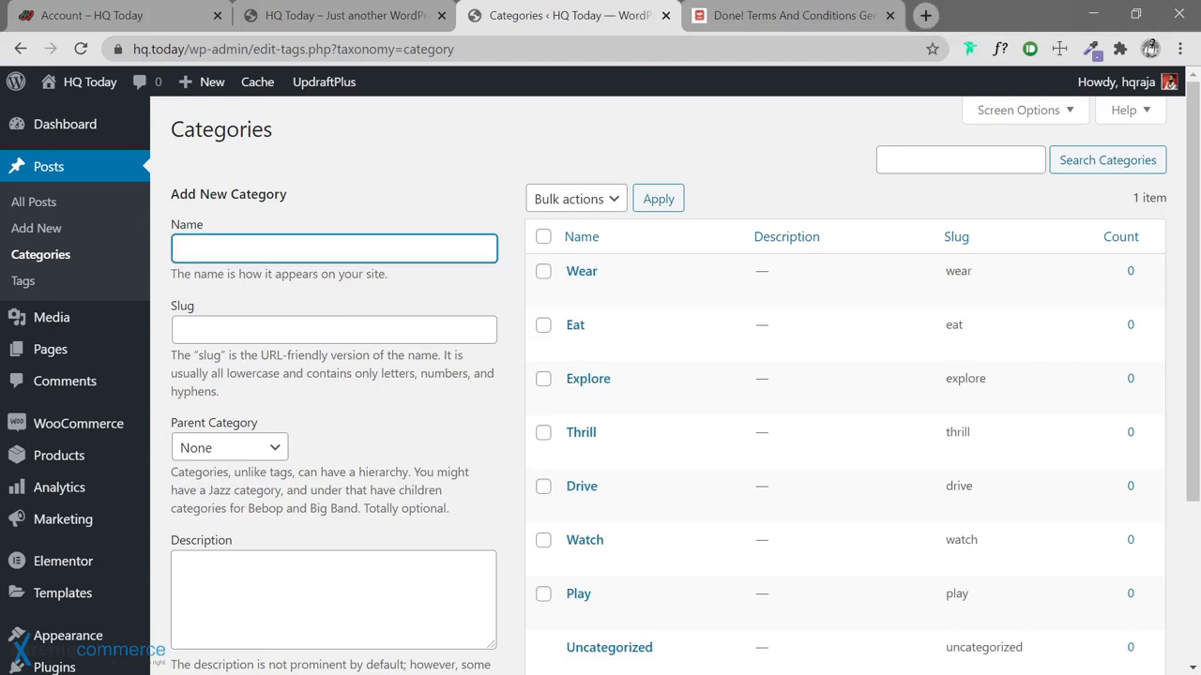
type("Dwell")
key("Return")
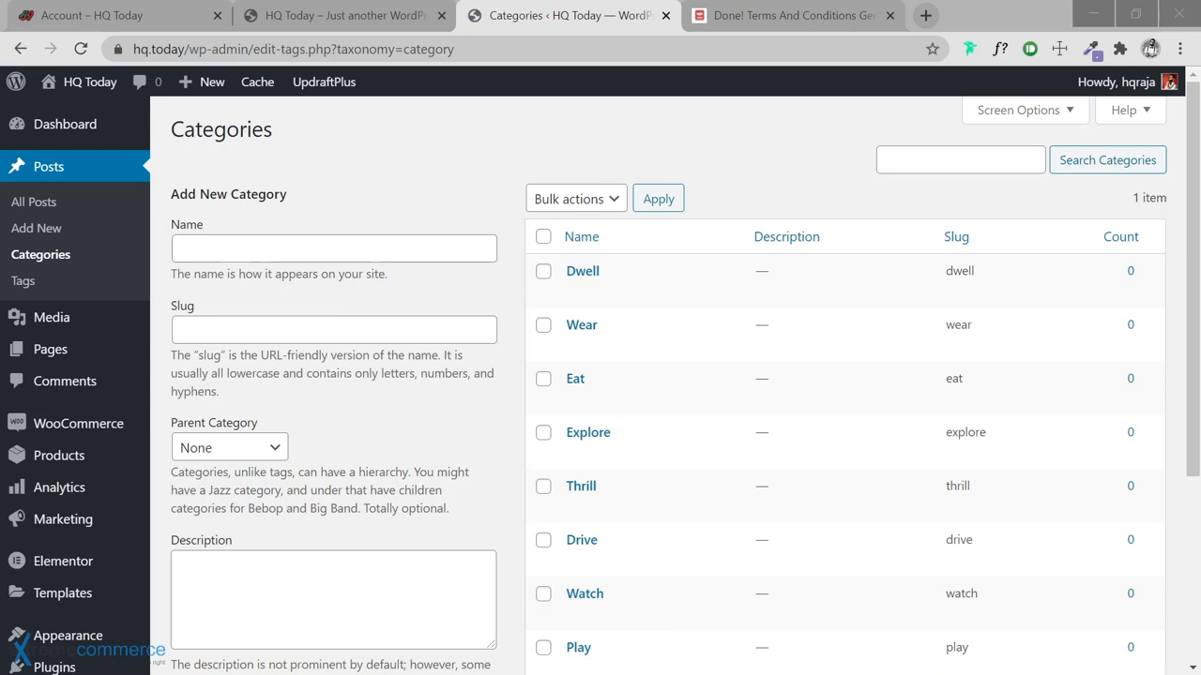
Add Arcade as a subcategory with Play as its parent
left_click(325, 247)
type("Arcade")
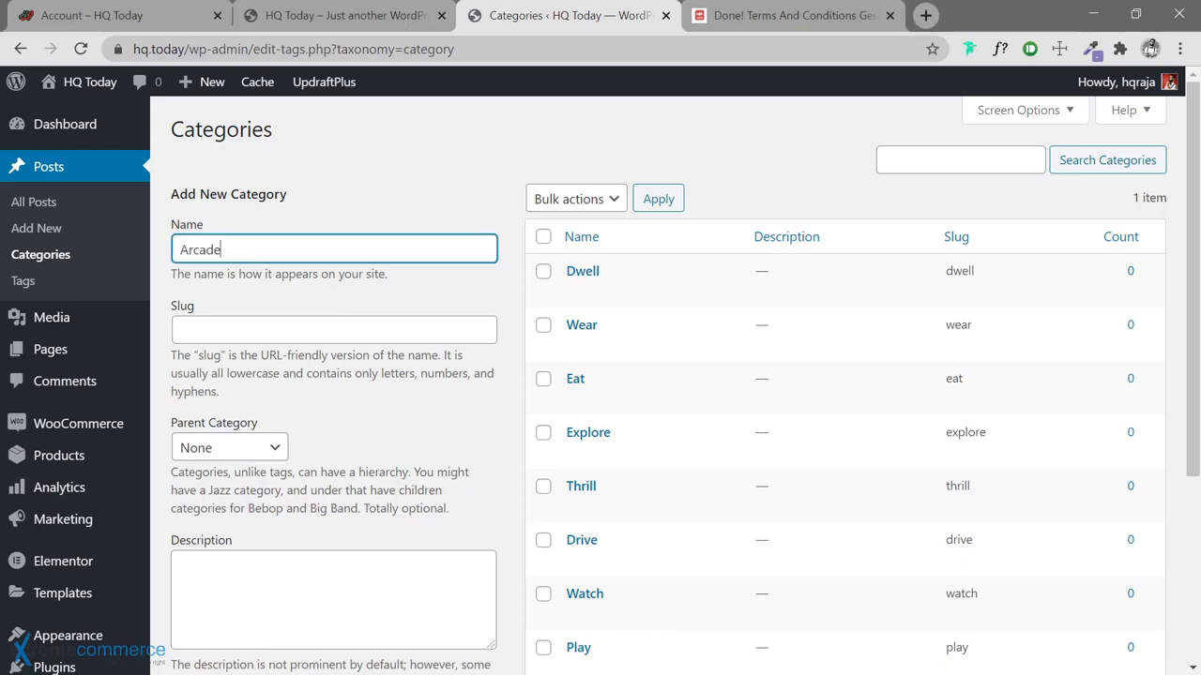
left_click(259, 447)
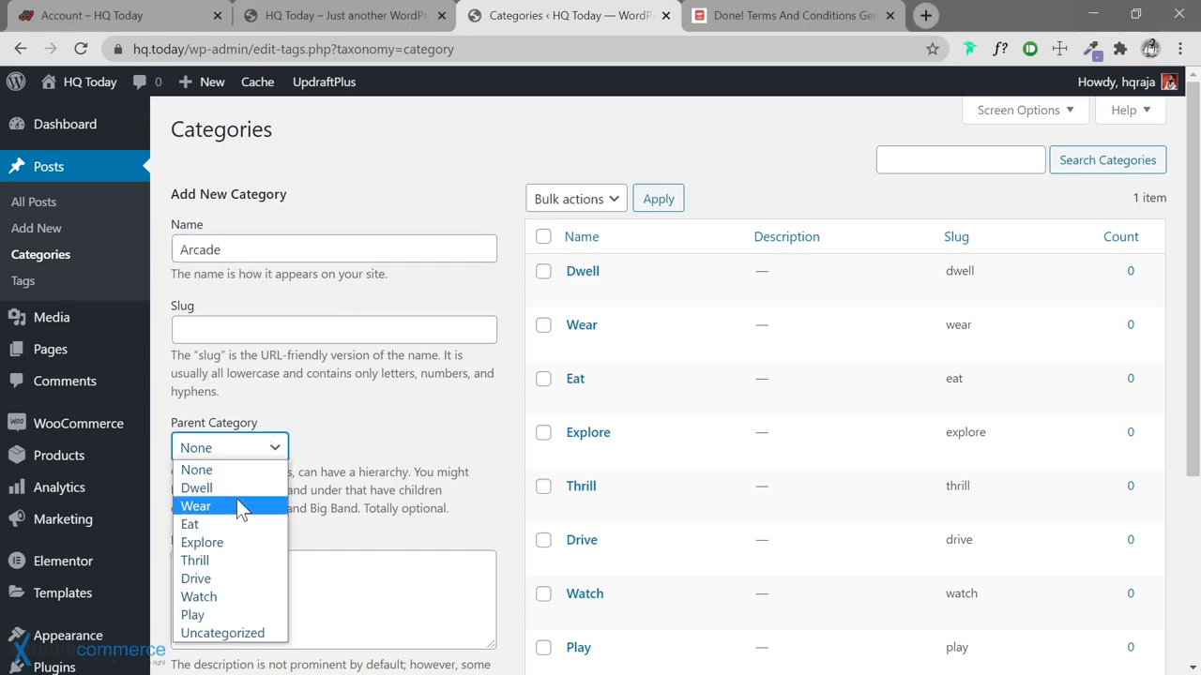
left_click(220, 613)
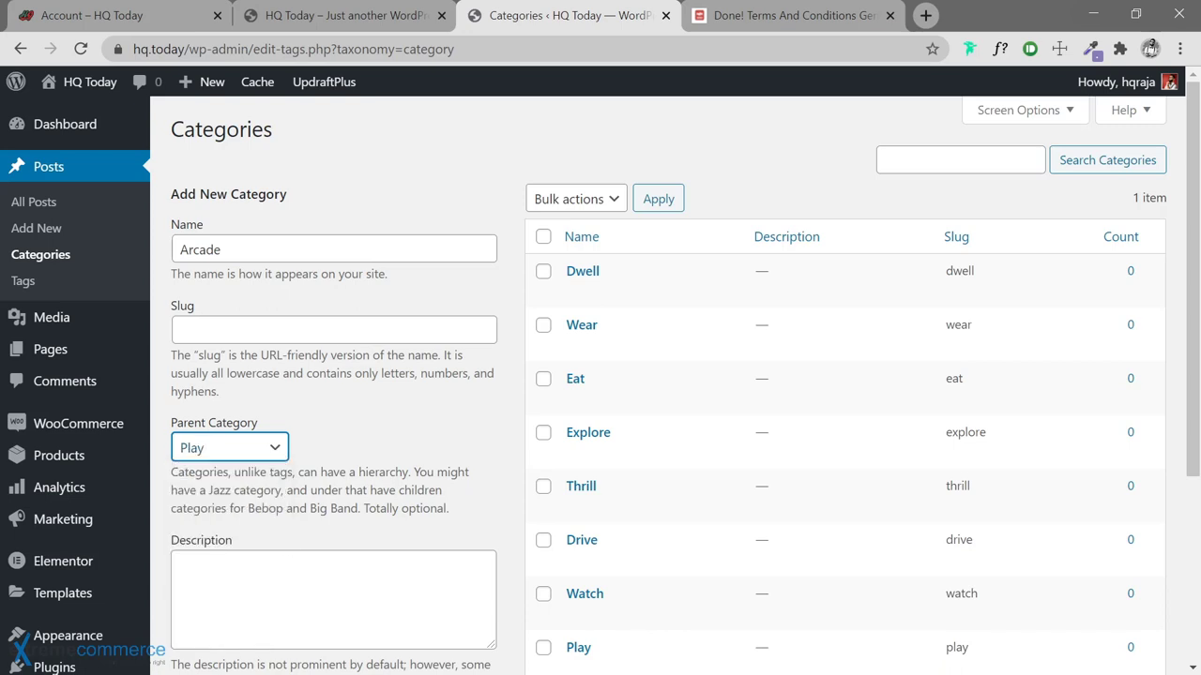
left_click(221, 249)
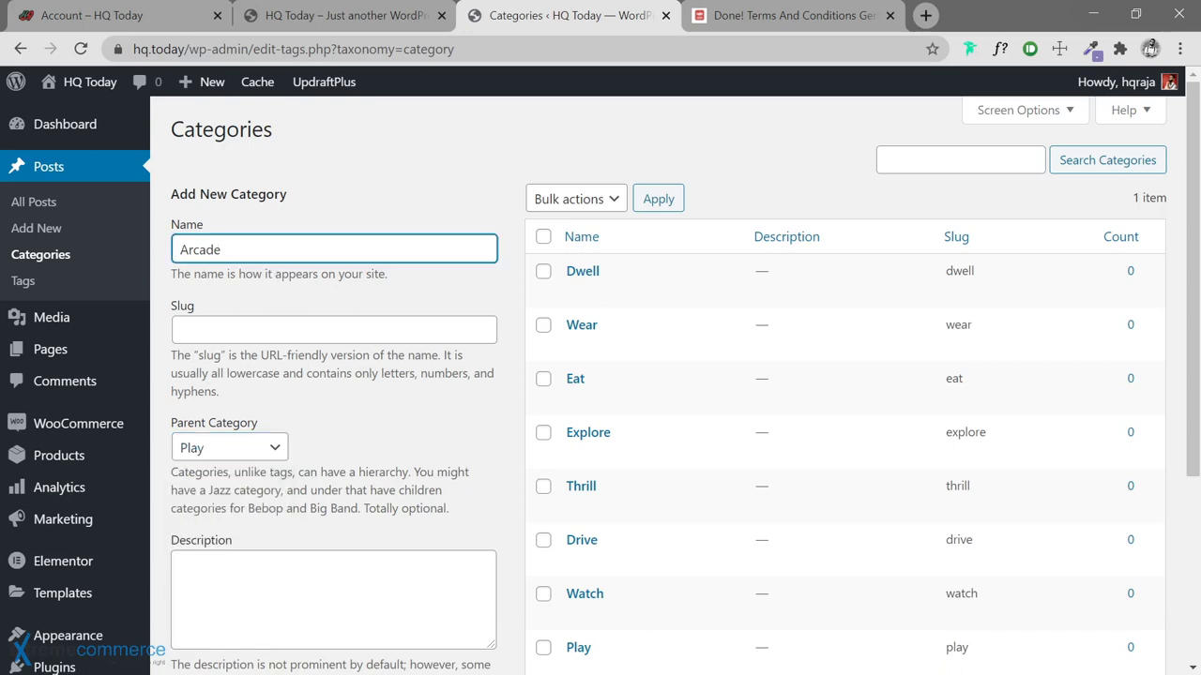
key("BackSpace")
key("BackSpace")
key("BackSpace")
key("BackSpace")
key("BackSpace")
key("BackSpace")
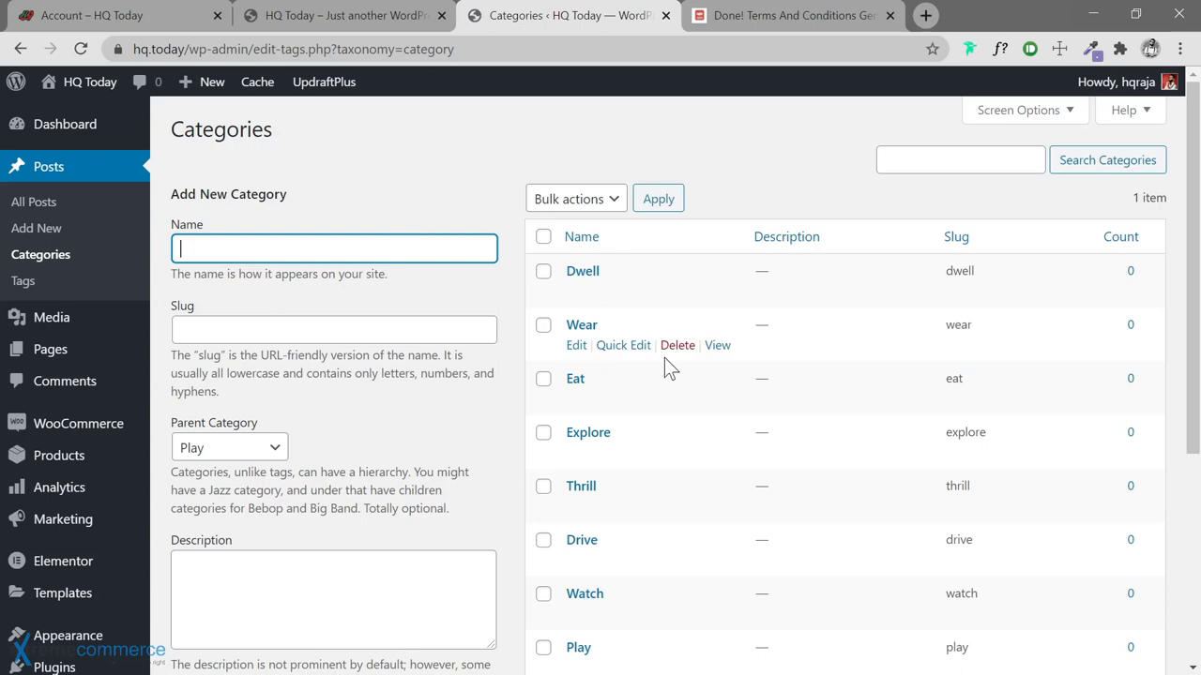
scroll(664, 358, "down", 3)
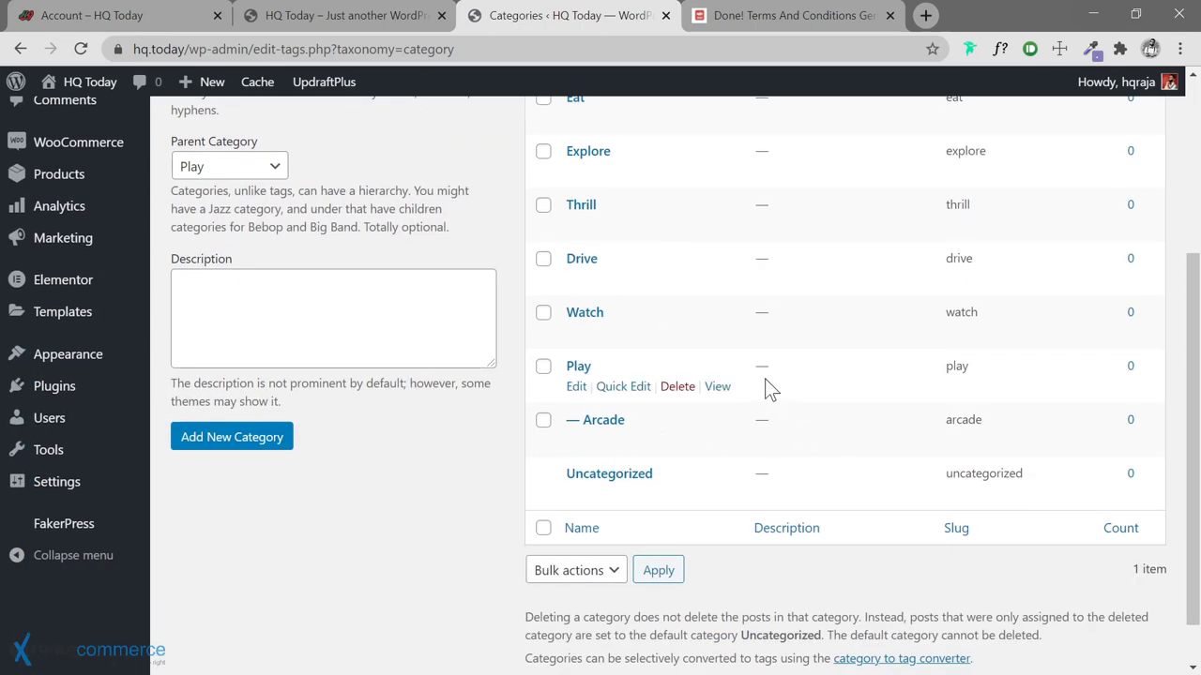
scroll(769, 388, "up", 3)
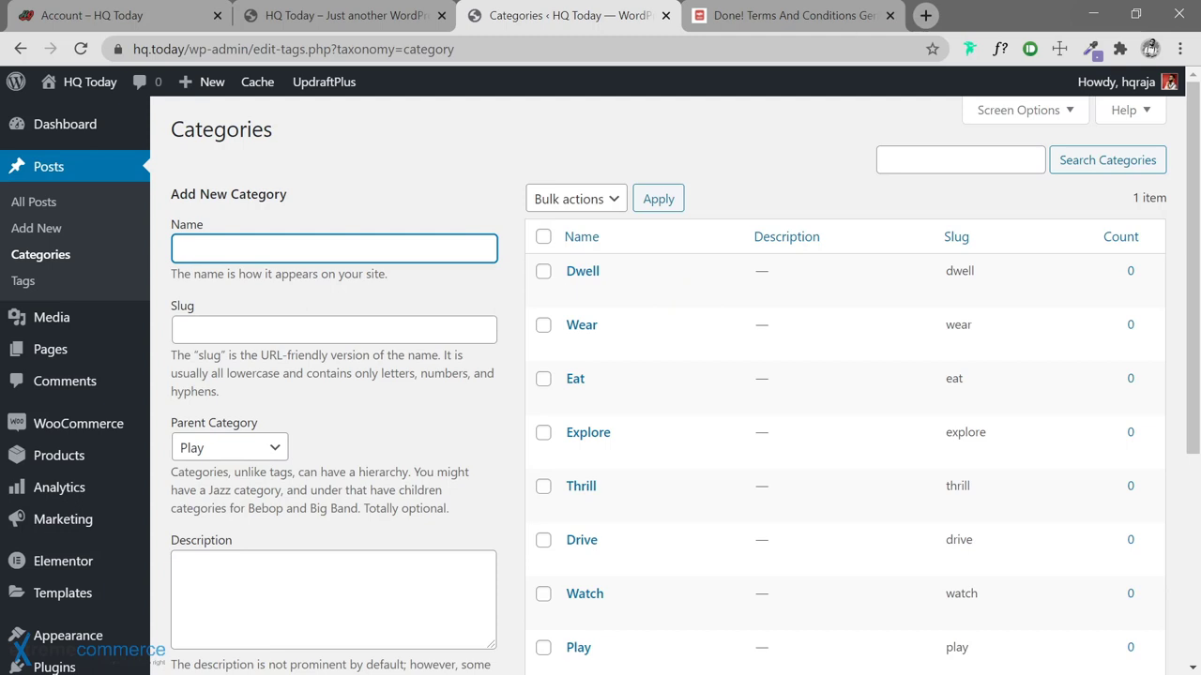
Add Console and Mobile as subcategories of Play
key("alt+Tab")
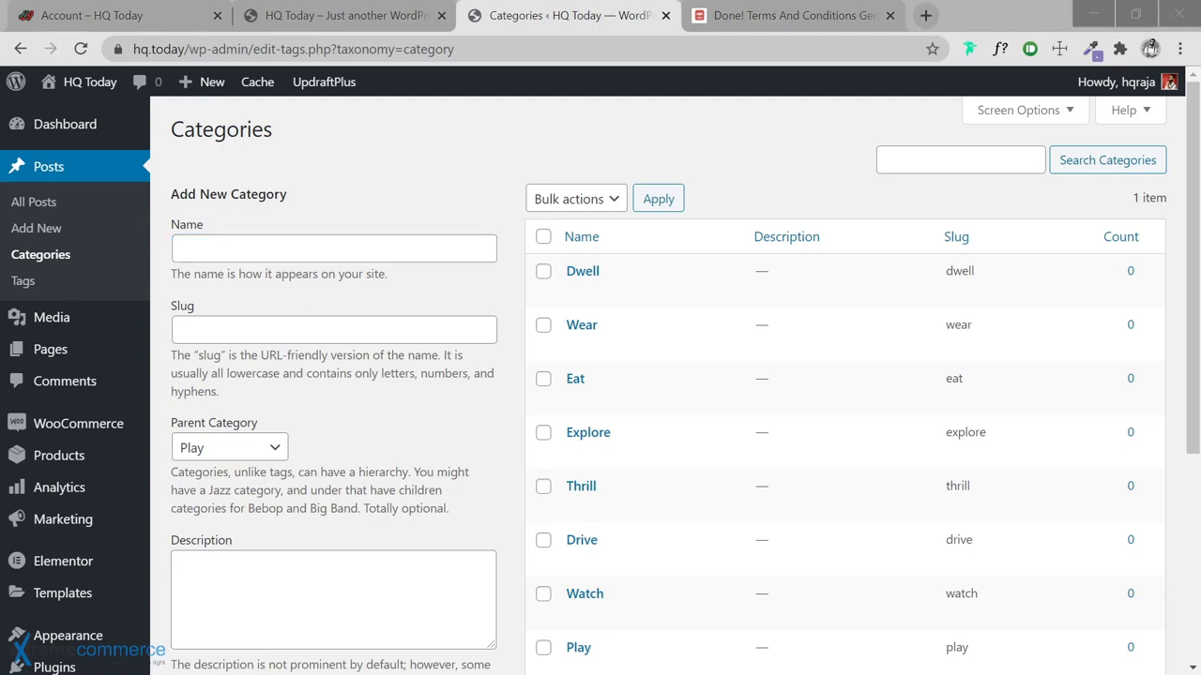
key("alt+Tab")
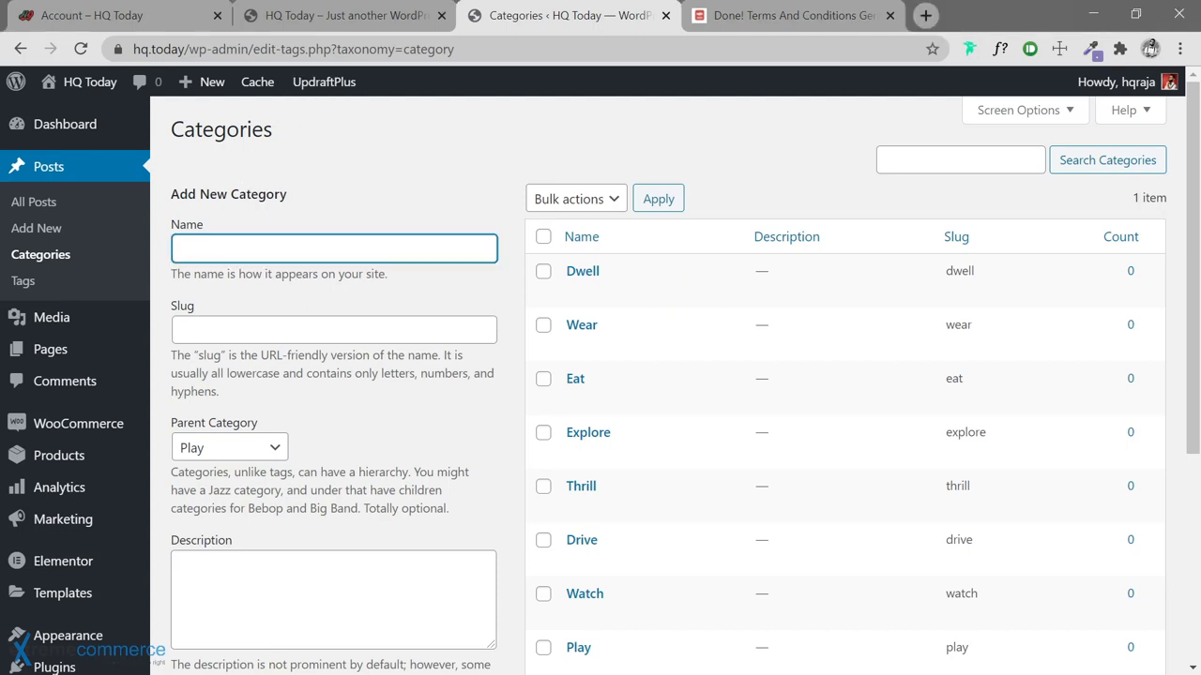
type("Console")
key("ctrl+z")
key("alt+Tab")
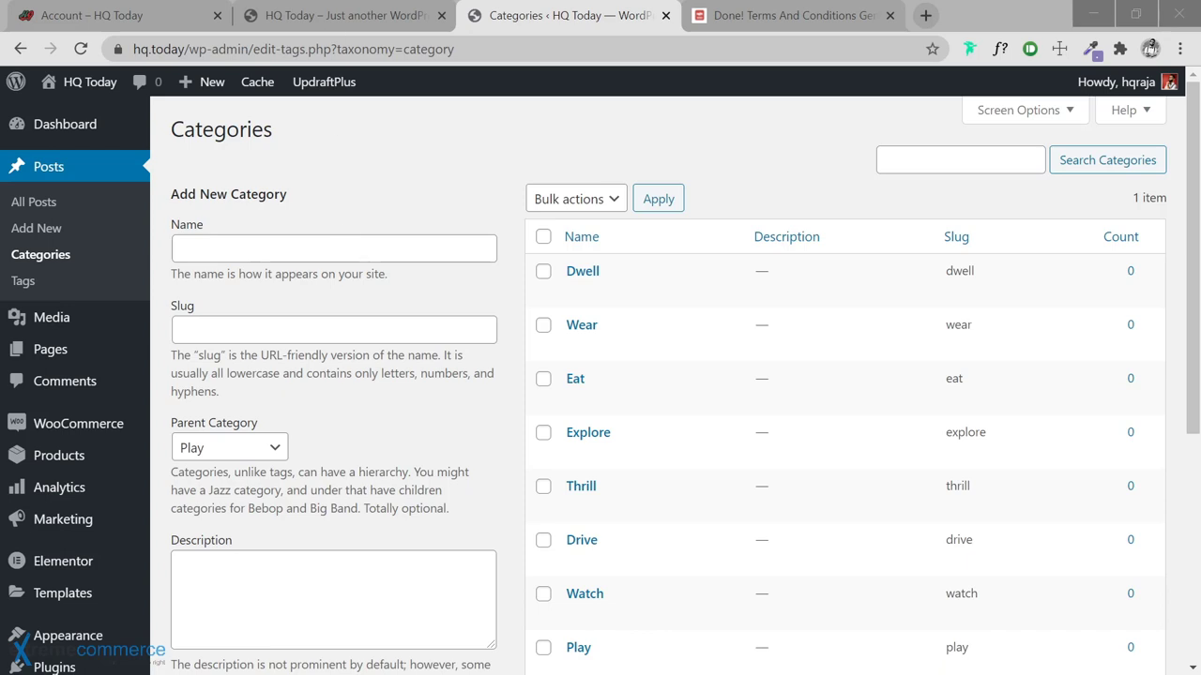
key("alt+Tab")
type("Mobile")
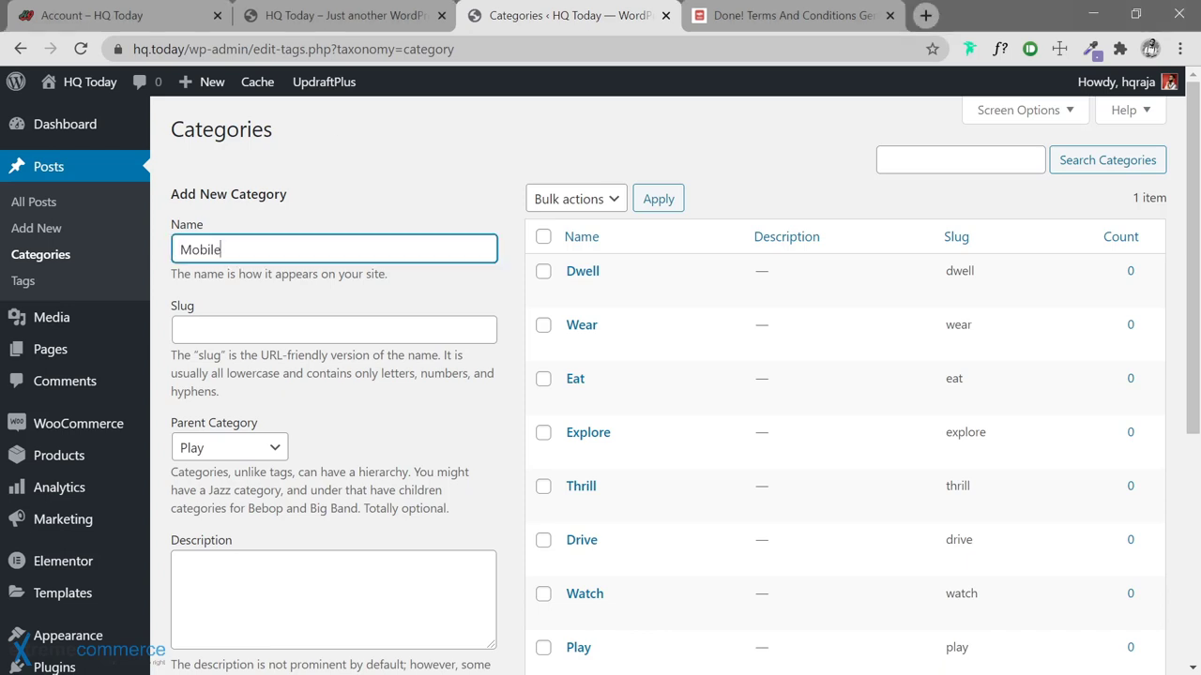
key("alt+Tab")
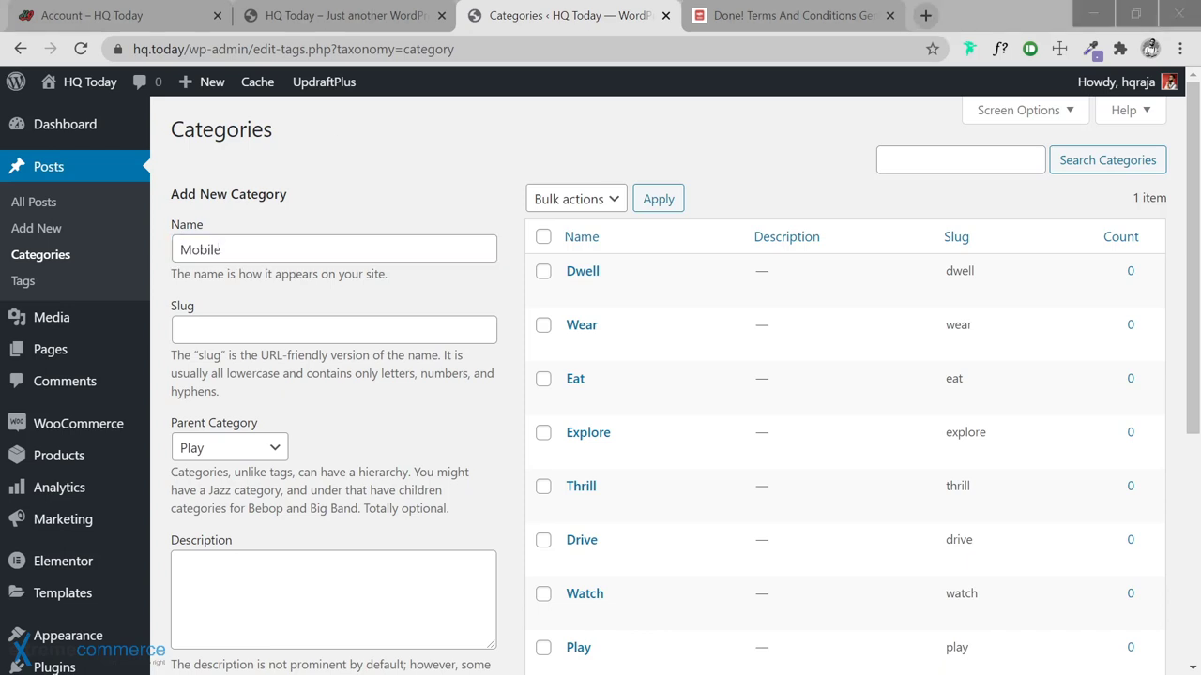
key("alt+Tab")
key("ctrl+a")
key("BackSpace")
Add PC and Retro as subcategories of Play
type("PC")
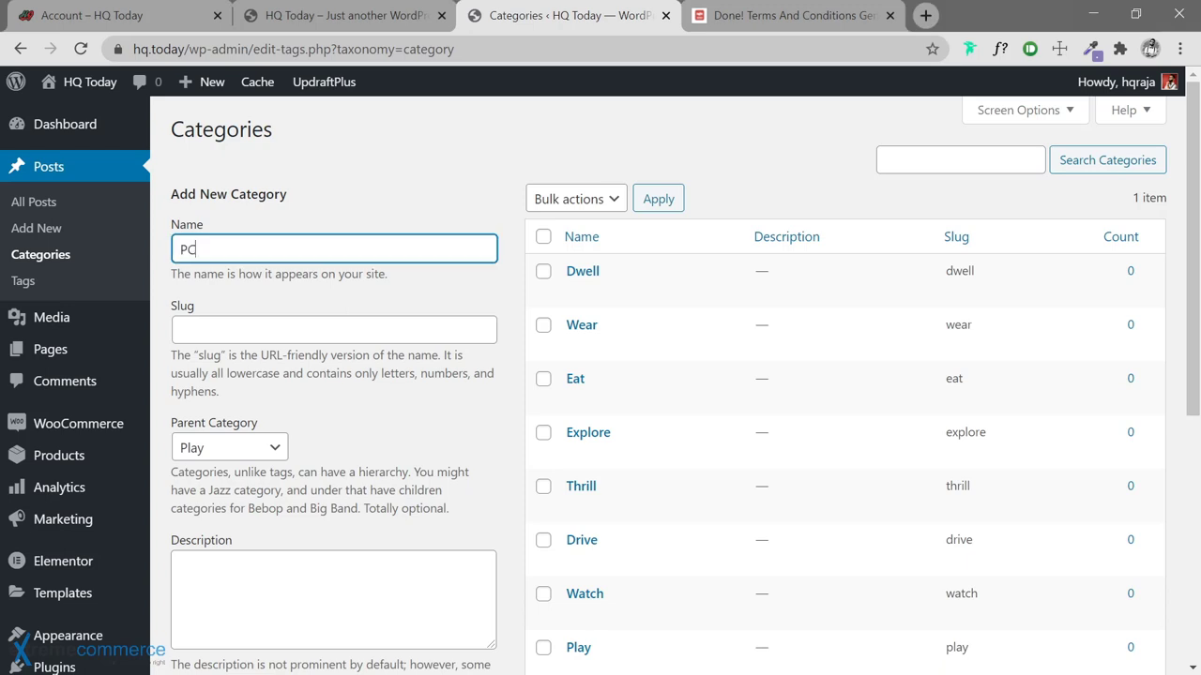
key("ctrl+a")
key("BackSpace")
key("alt+Tab")
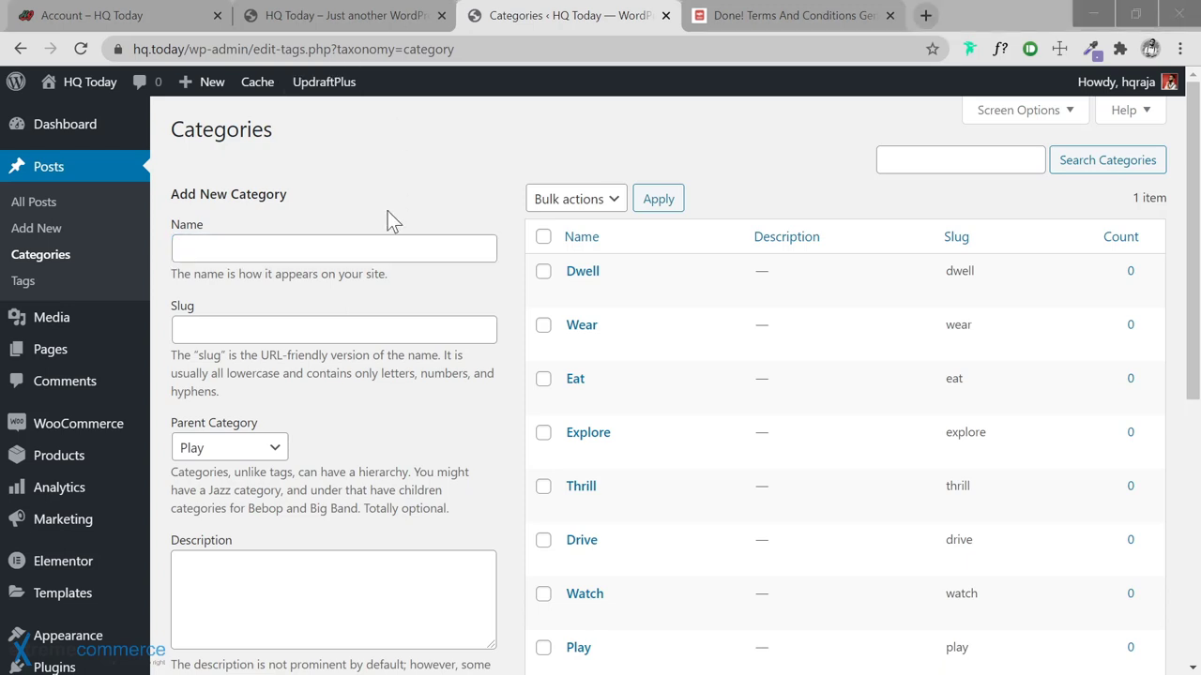
left_click(377, 247)
type("Retro")
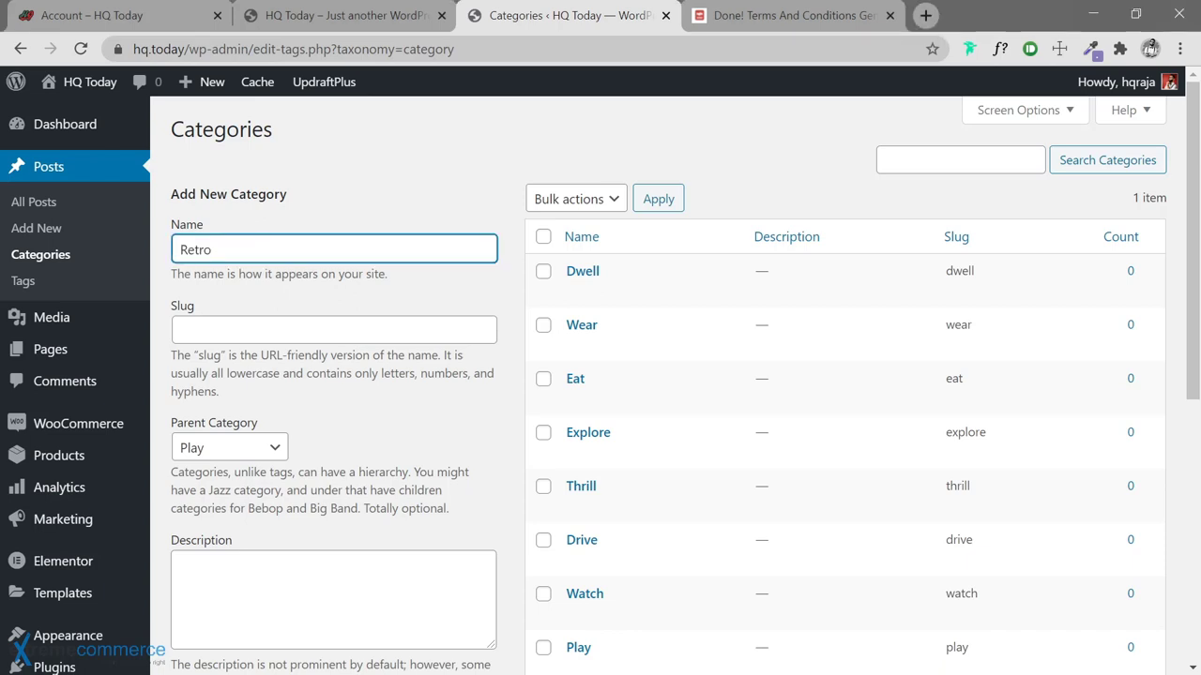
key("ctrl+a")
key("BackSpace")
Set the parent category to Watch and add Art beneath it
left_click(263, 453)
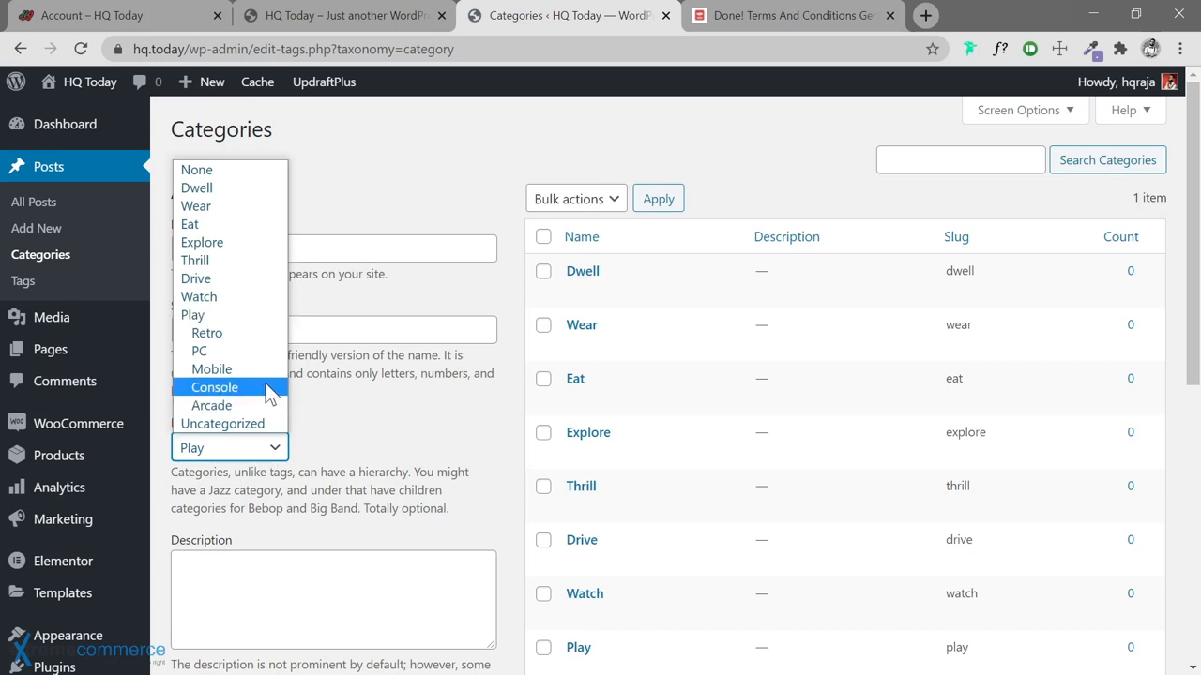
left_click(231, 298)
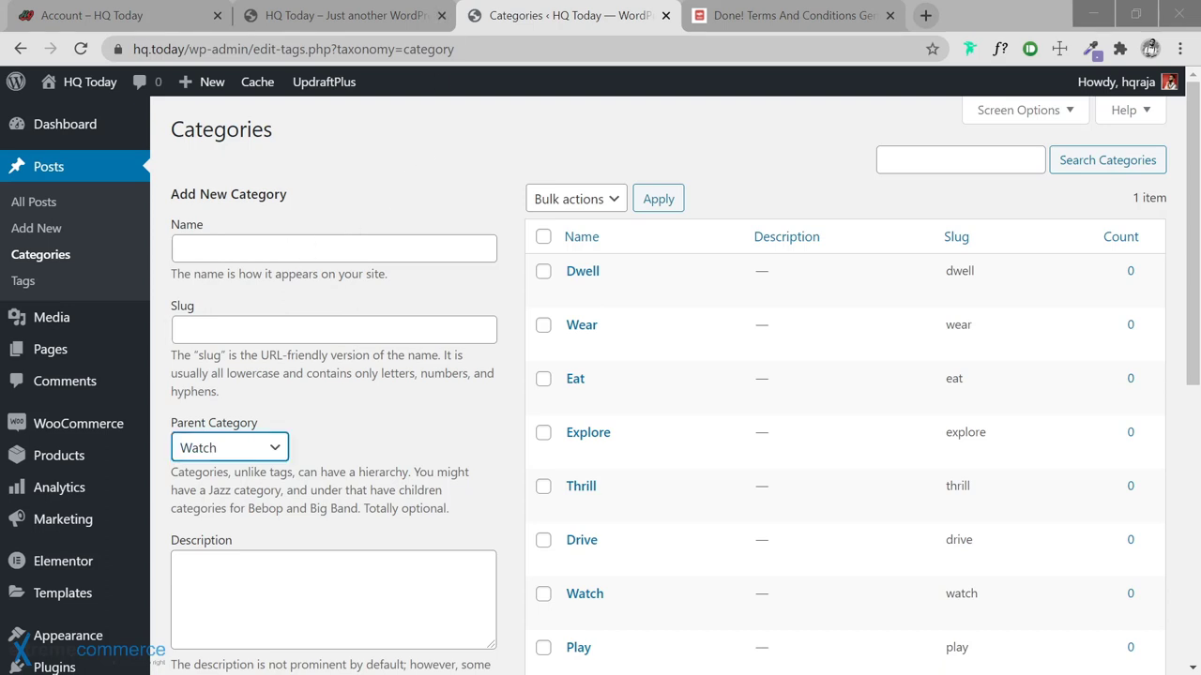
left_click(338, 248)
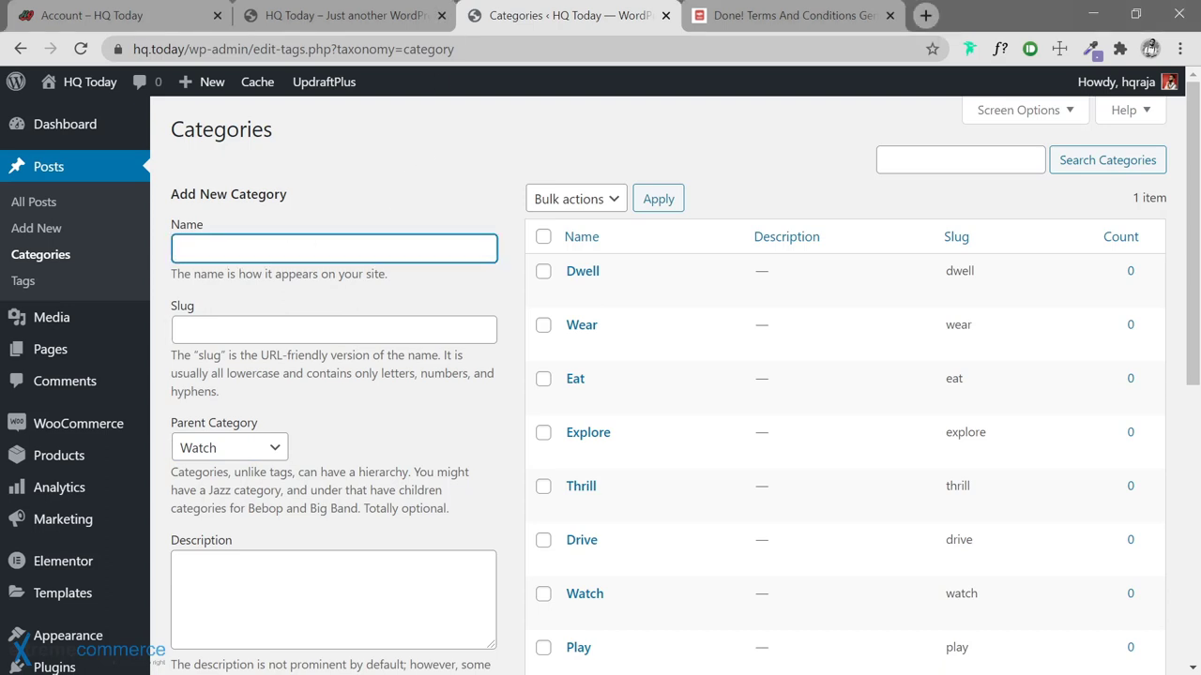
type("Art")
key("Return")
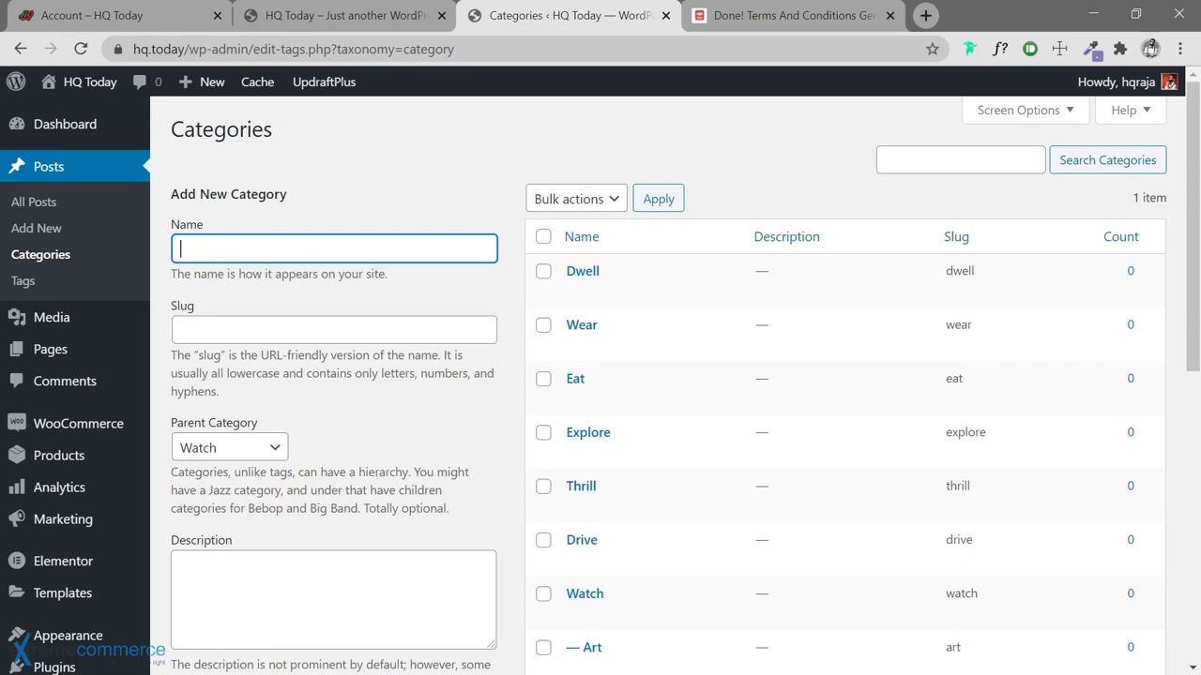
Add Documentary and Hollywood as subcategories of Watch
scroll(456, 460, "down", 1)
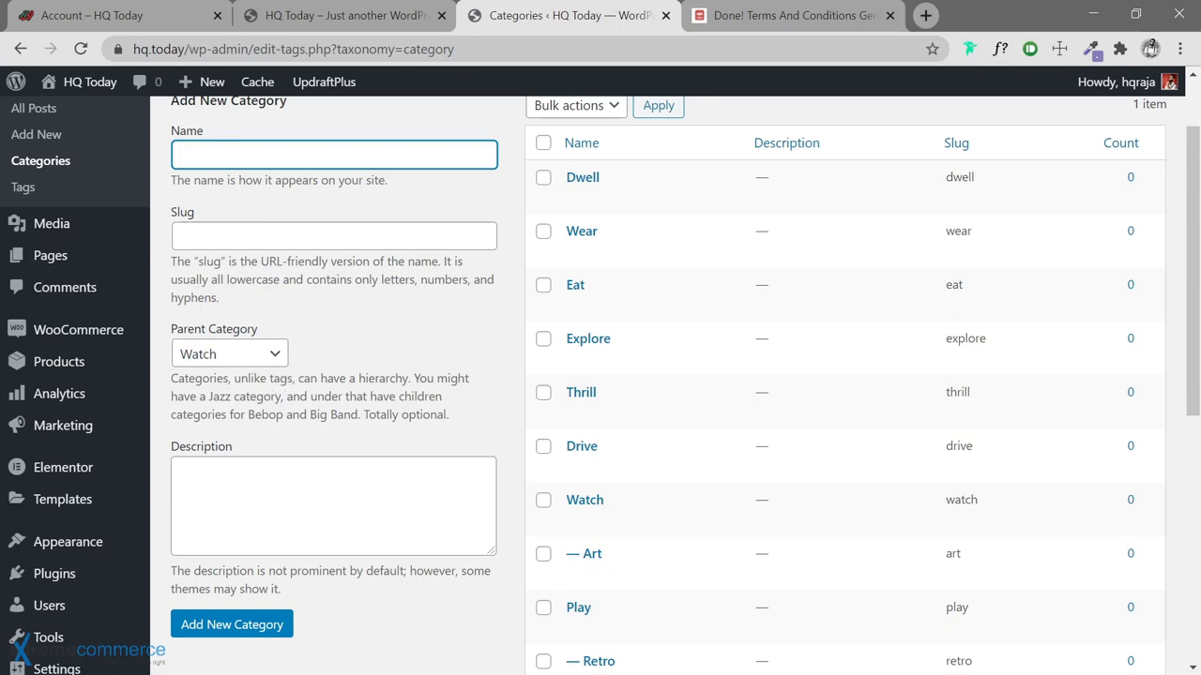
scroll(431, 298, "down", 1)
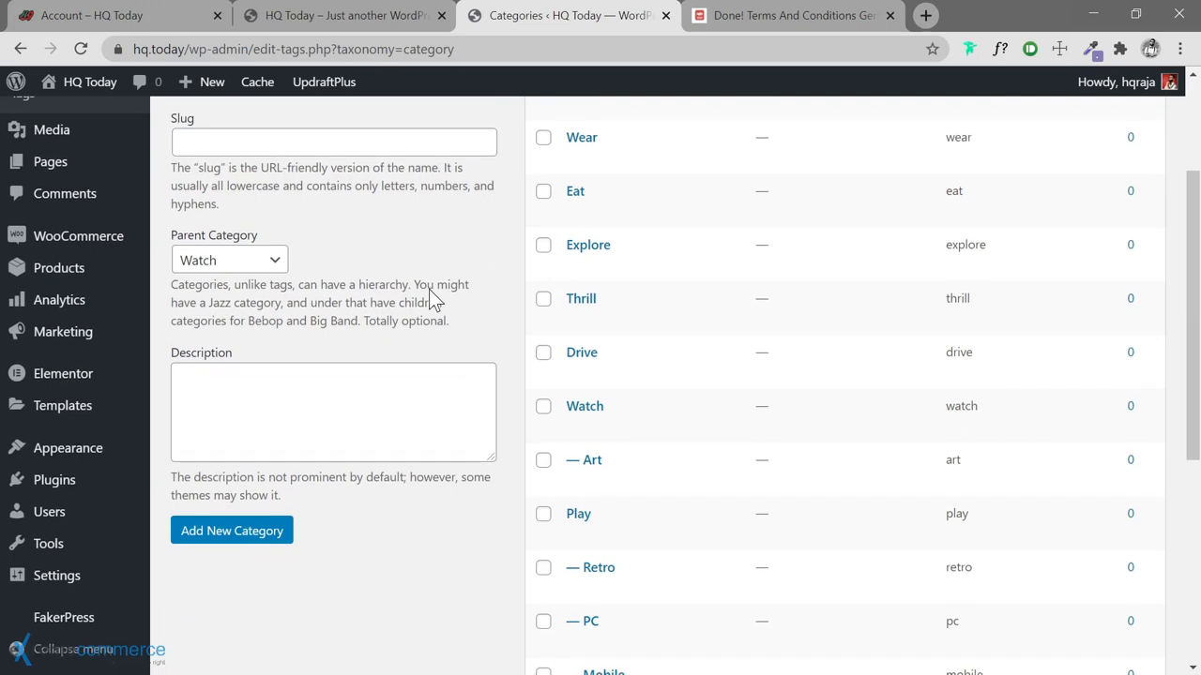
scroll(429, 291, "up", 2)
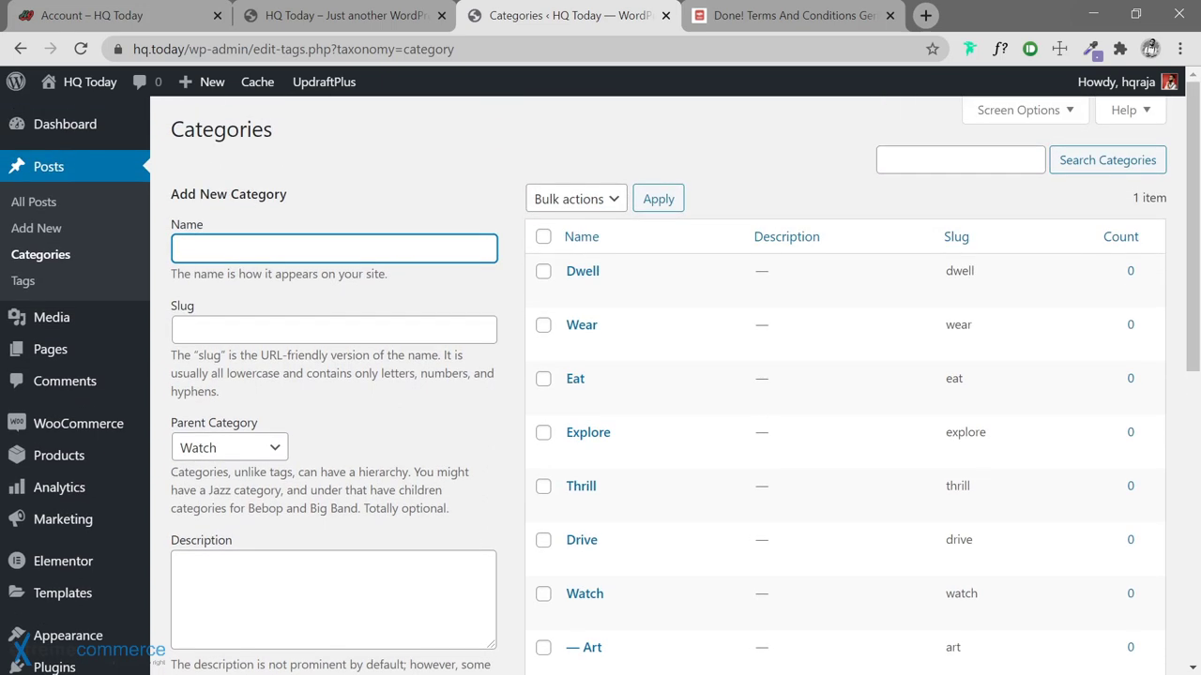
scroll(432, 298, "down", 1)
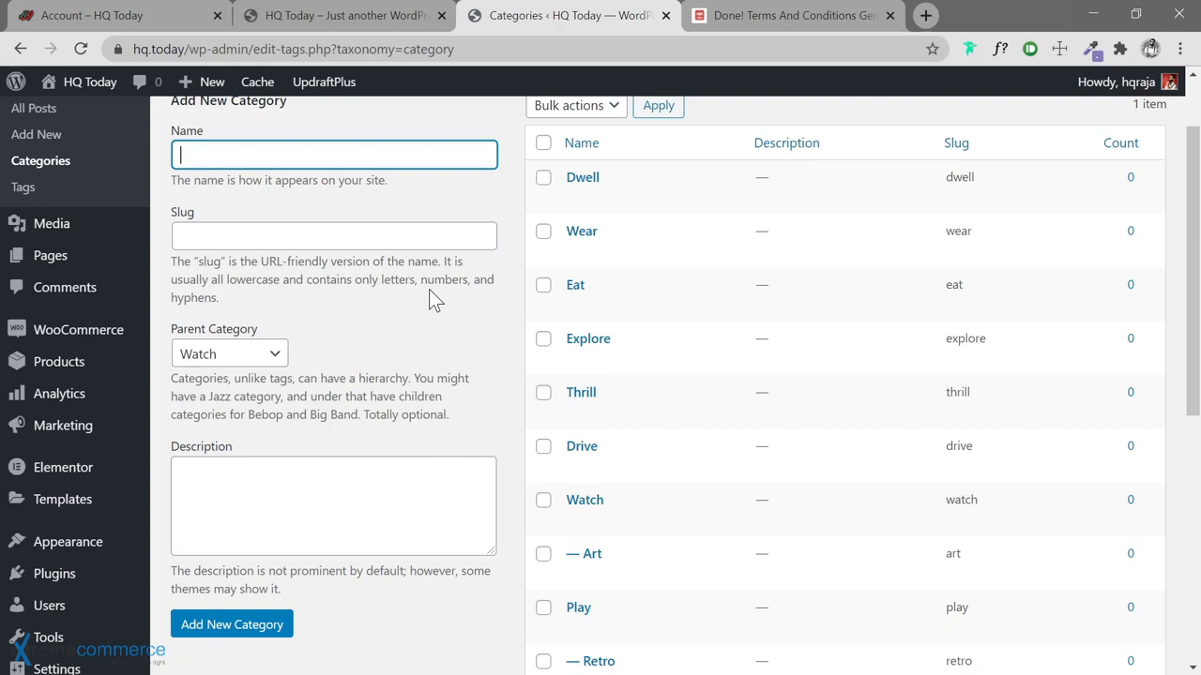
scroll(430, 292, "up", 1)
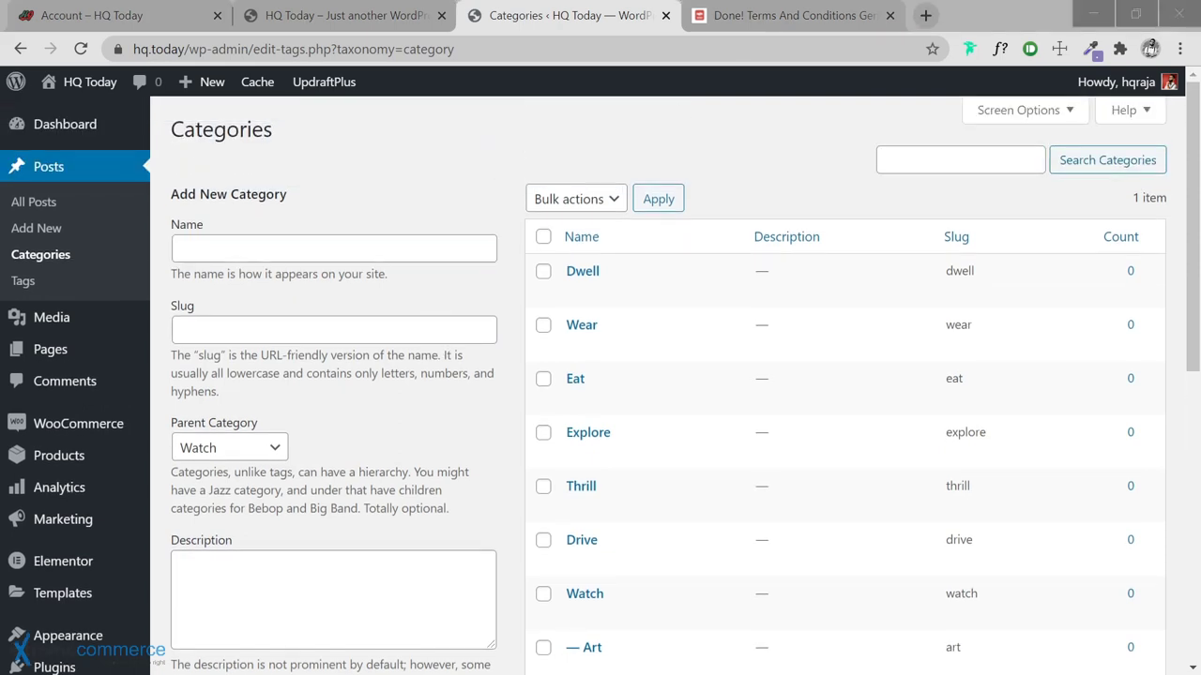
left_click(302, 247)
type("Documentary")
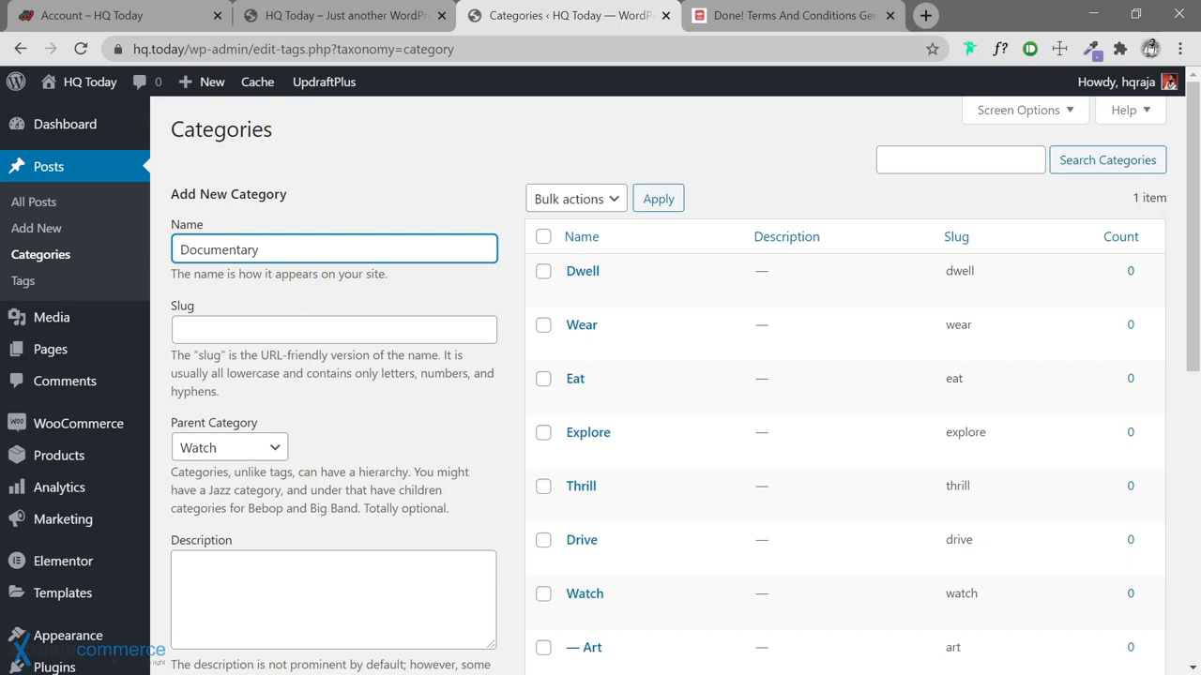
key("Return")
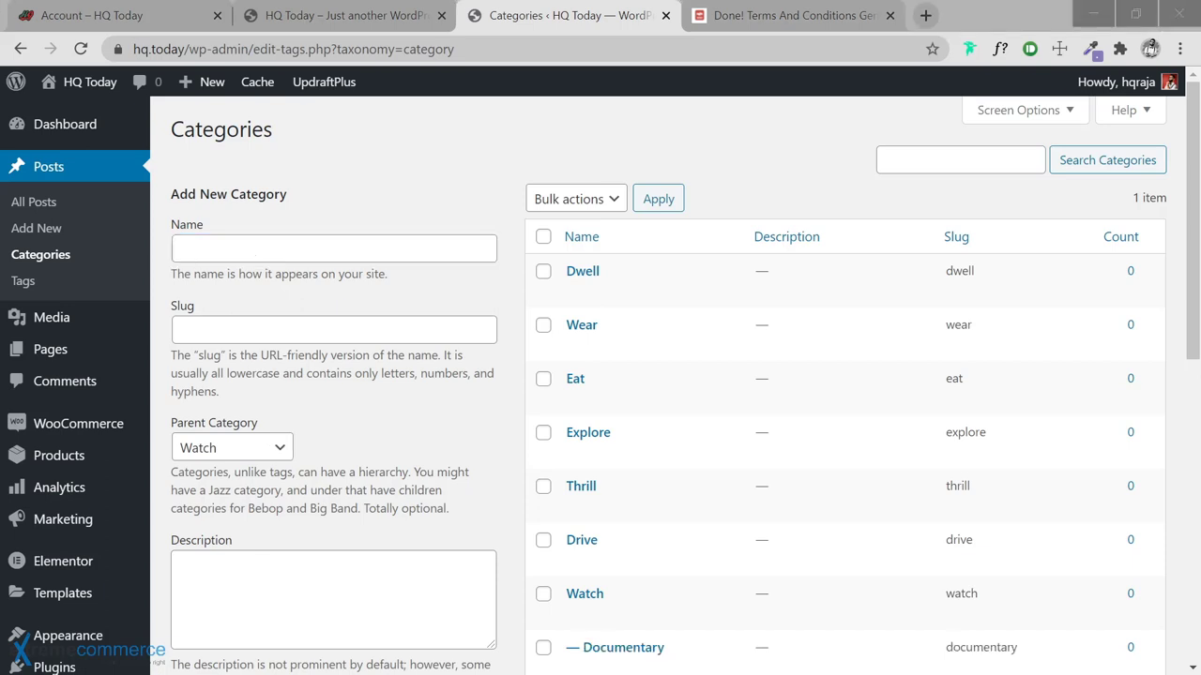
left_click(247, 246)
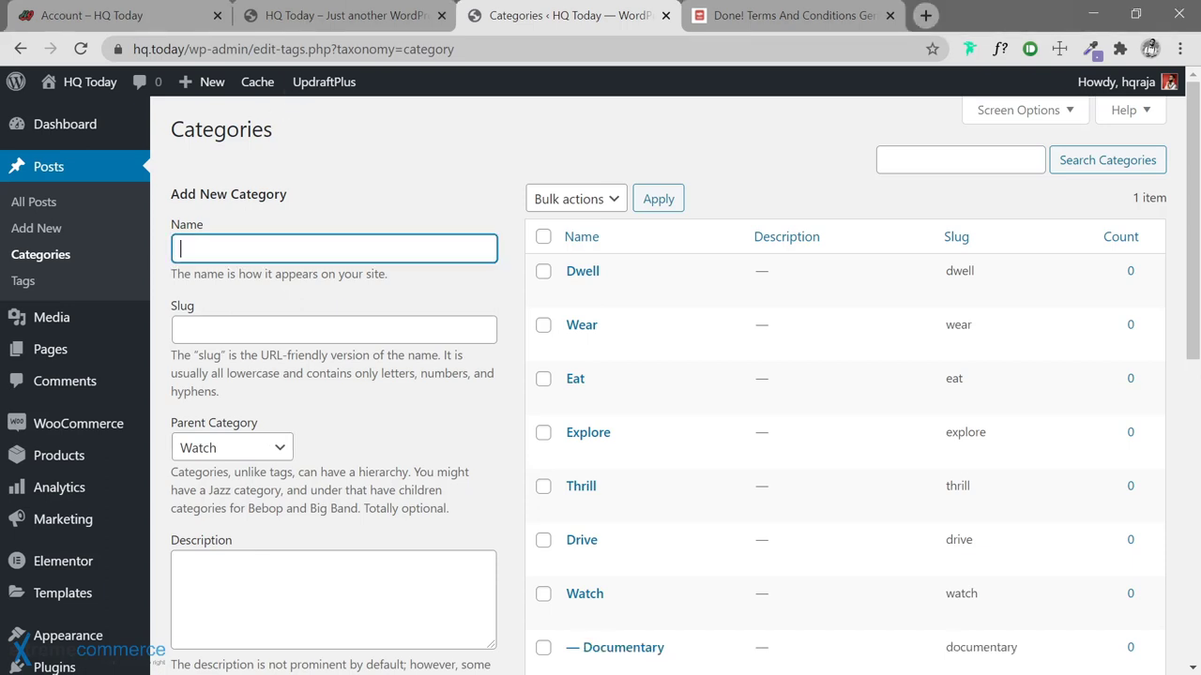
type("Hollywood")
key("Return")
Add Indie and TV as subcategories of Watch
key("alt+Tab")
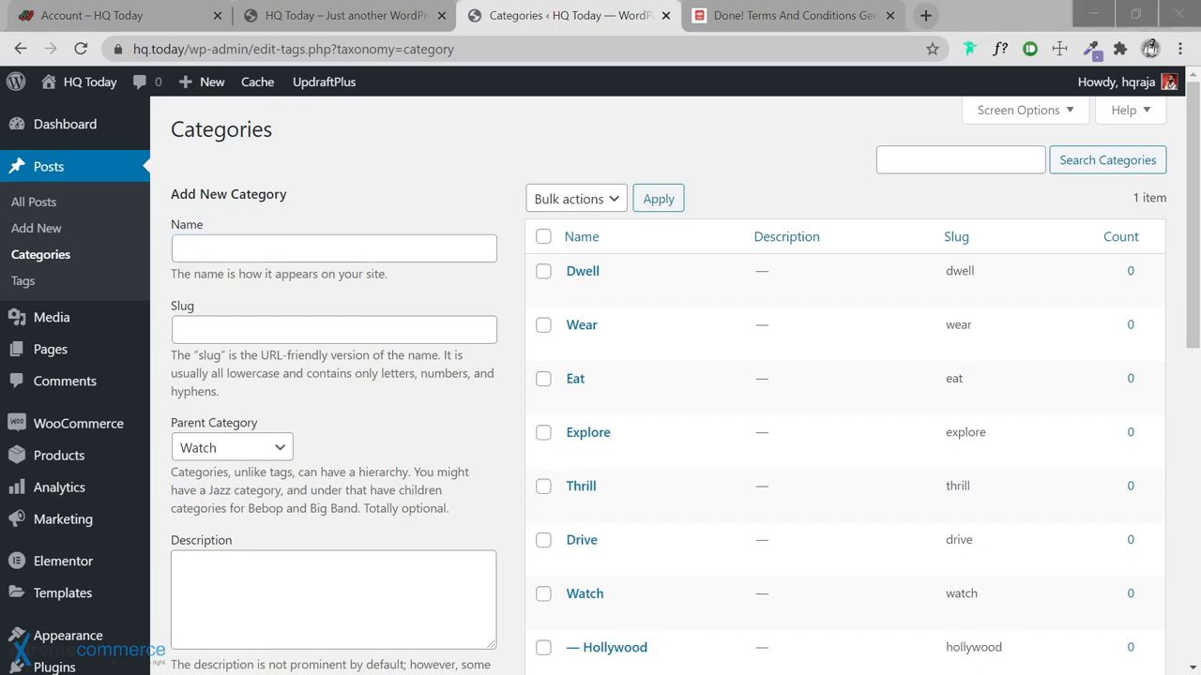
left_click(388, 247)
type("Indie")
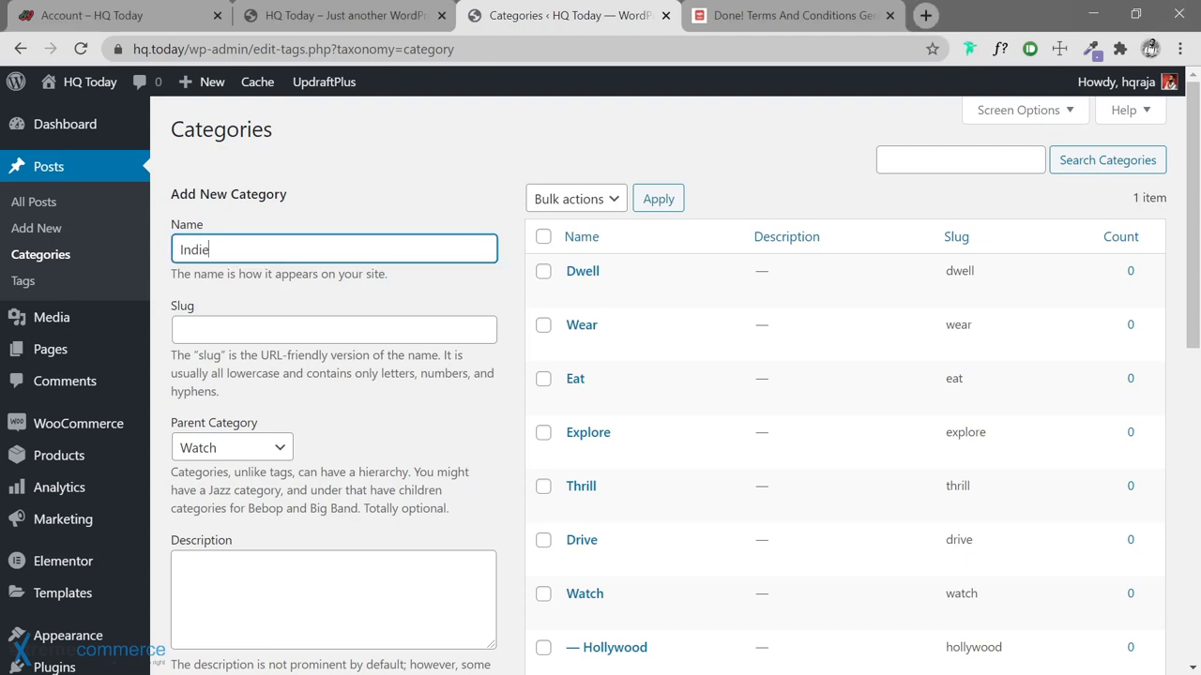
key("Return")
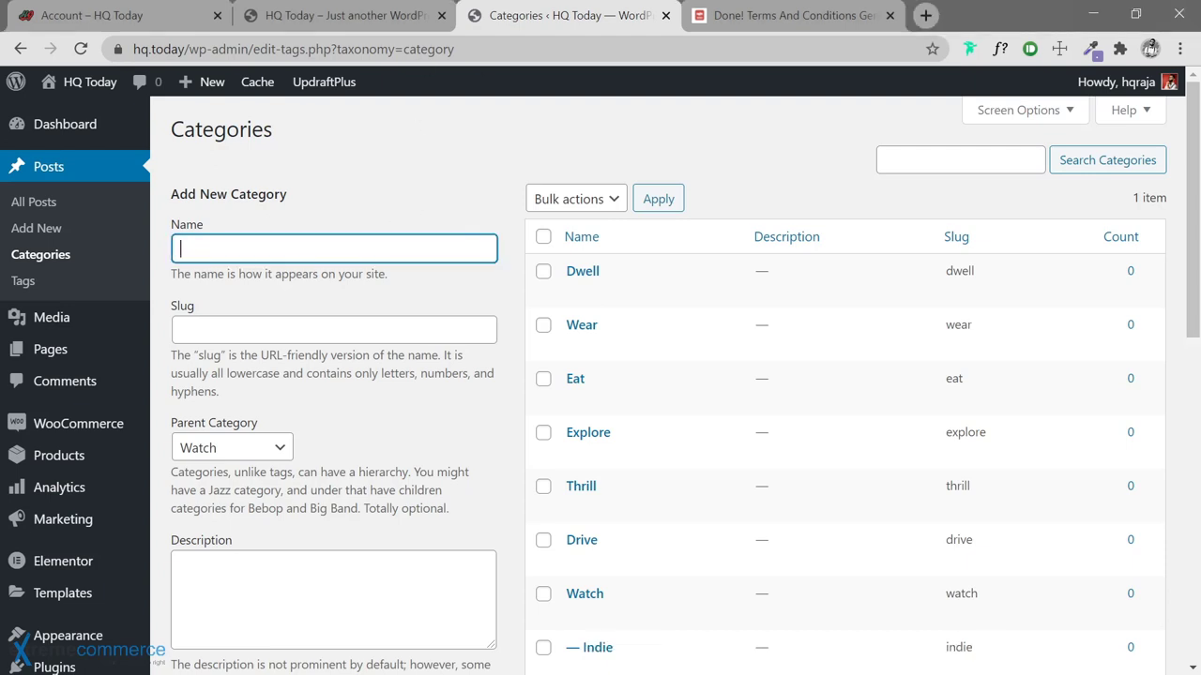
key("alt+Tab")
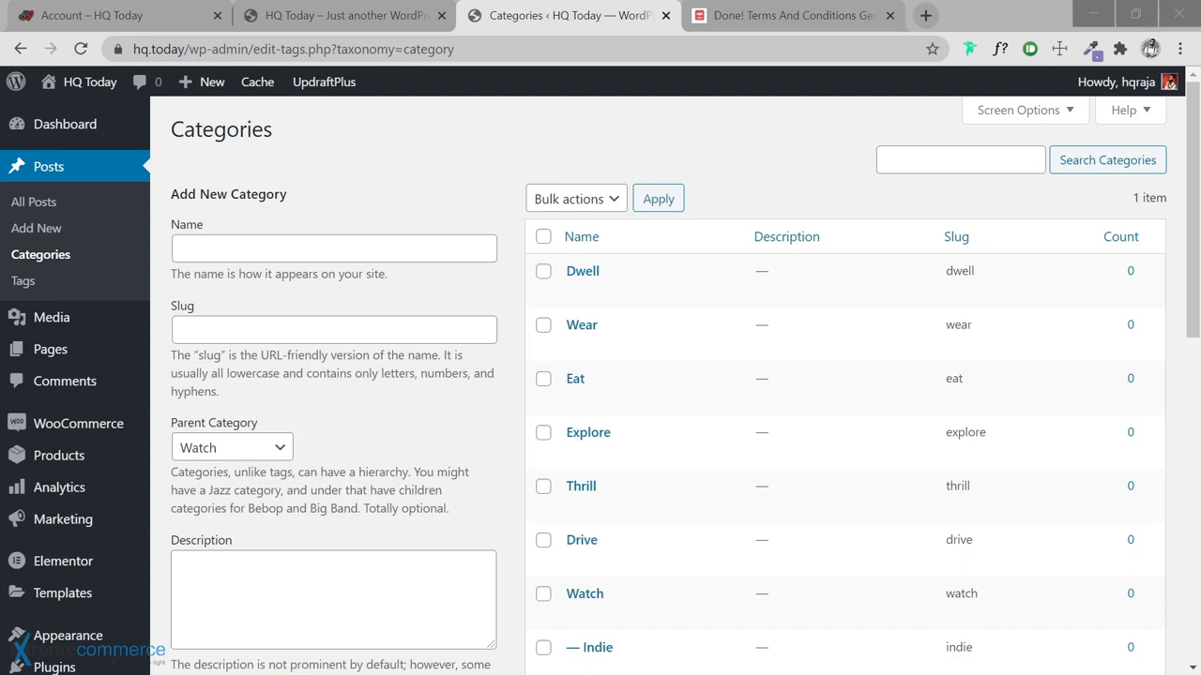
left_click(310, 247)
type("TV")
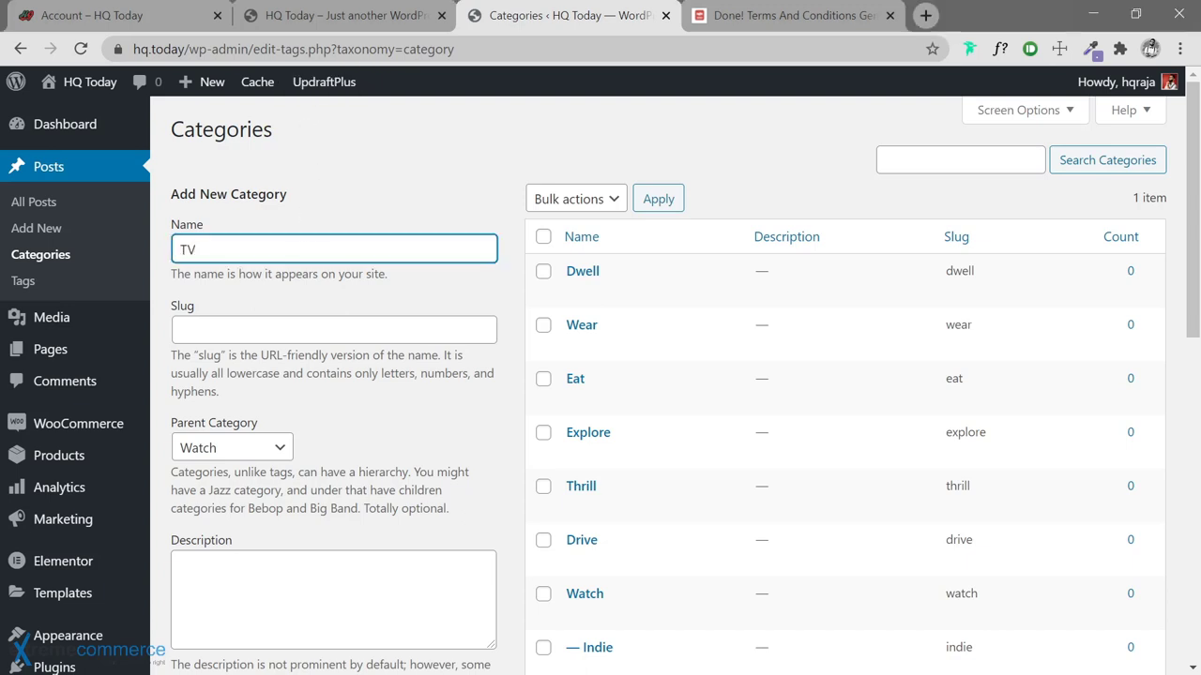
key("Return")
key("alt+Tab")
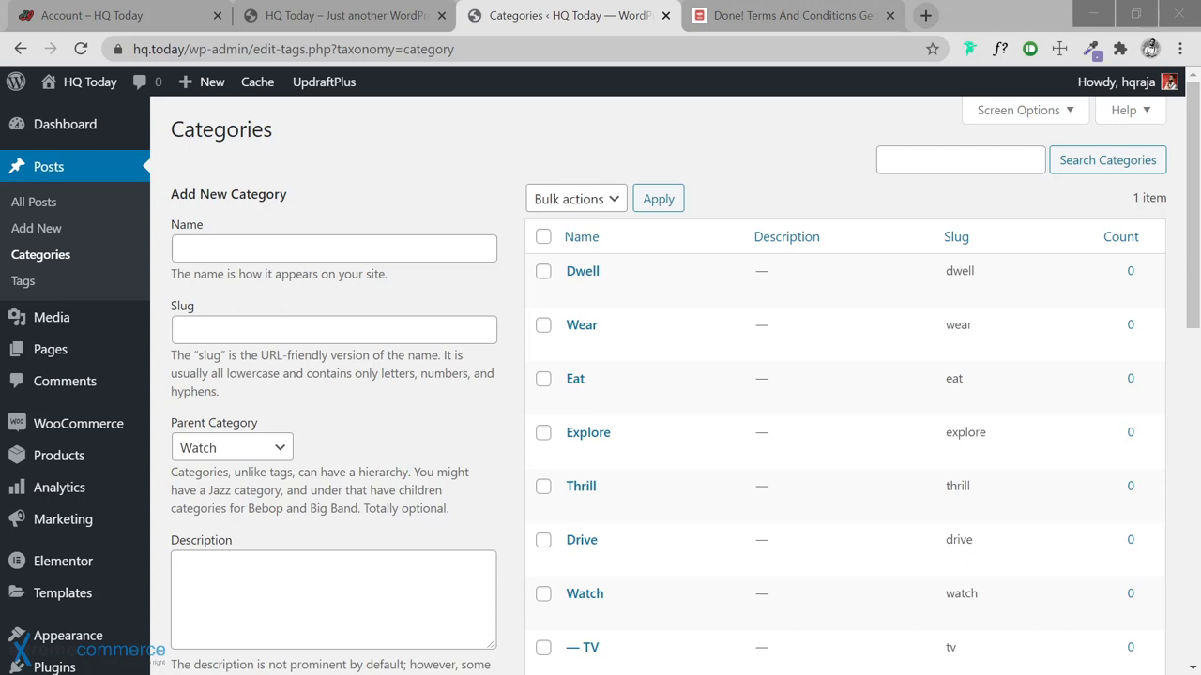
left_click(276, 450)
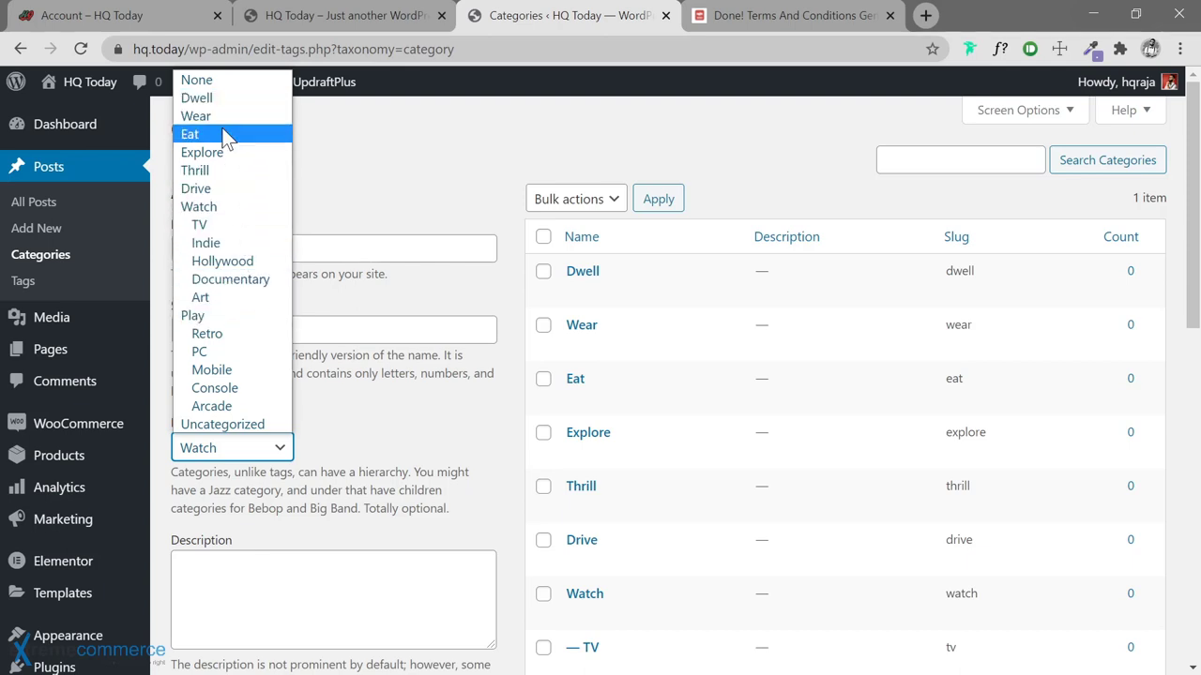
Set the parent category to Drive and add EV and Hybrid beneath it
left_click(222, 189)
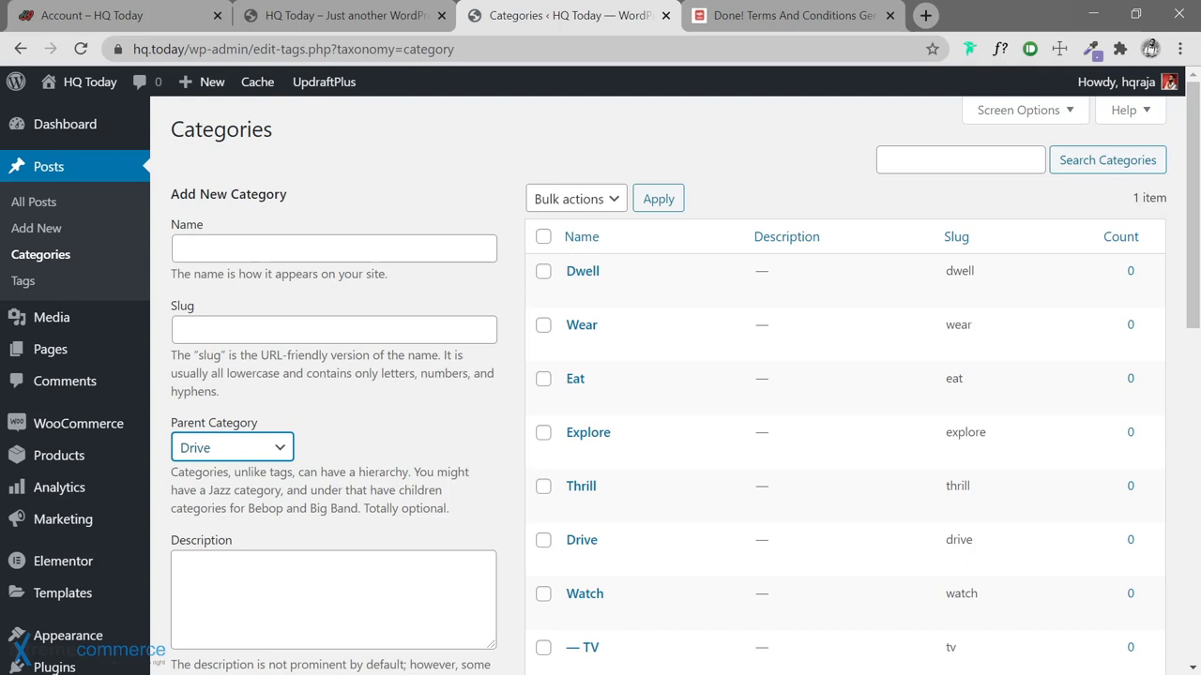
left_click(334, 249)
type("EV")
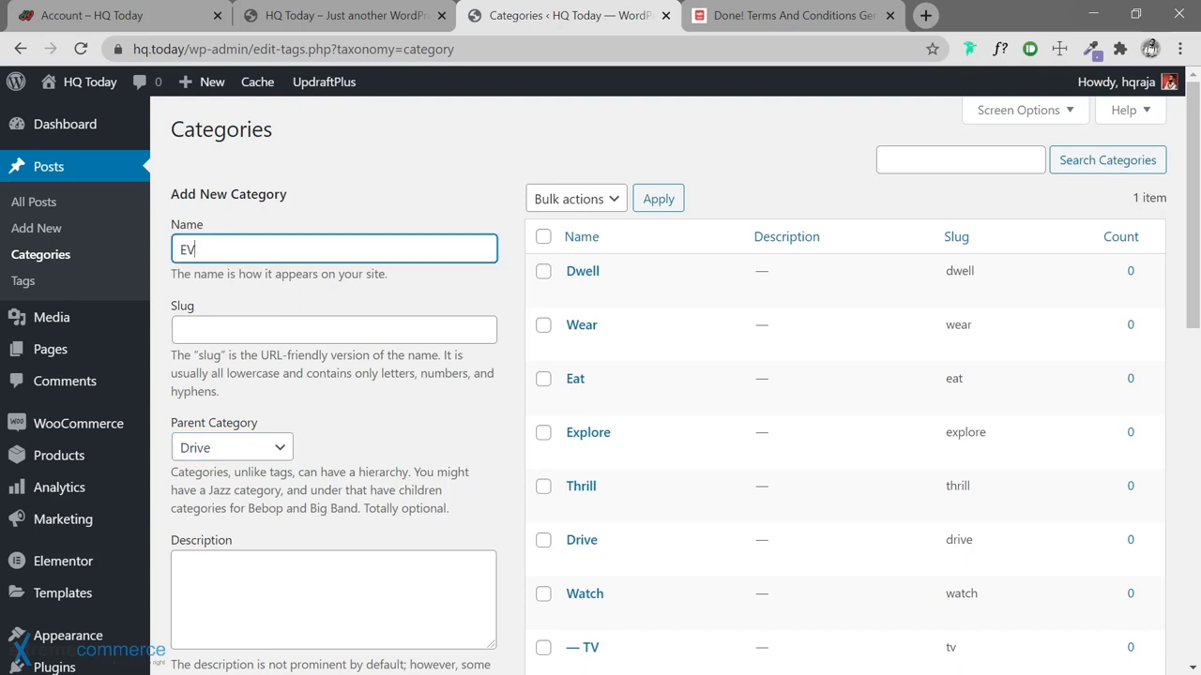
key("Return")
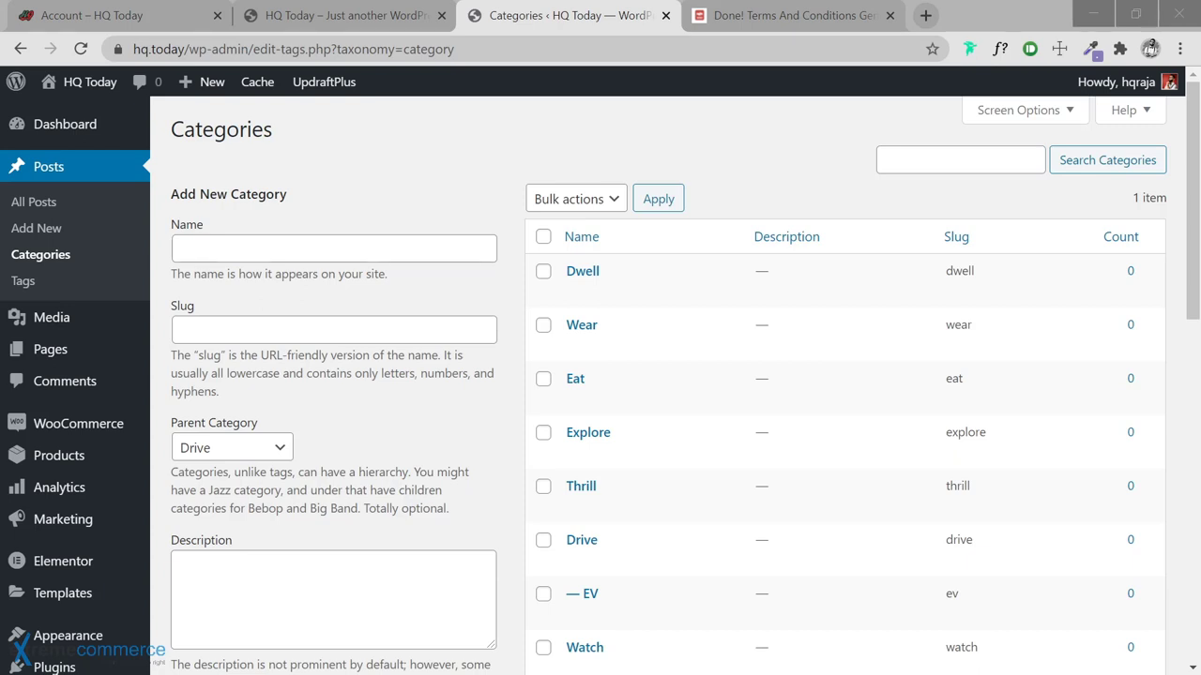
left_click(330, 245)
type("Hybrid")
key("Return")
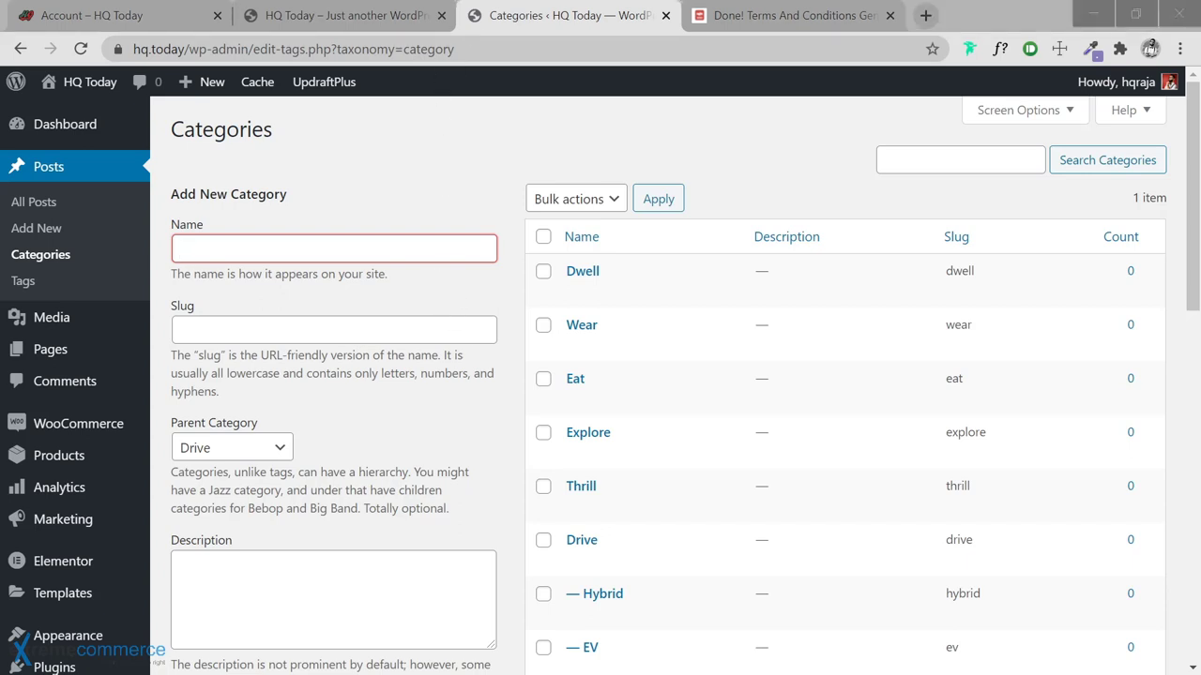
Add Luxury, Sports and SUV as subcategories of Drive
type("Luxury")
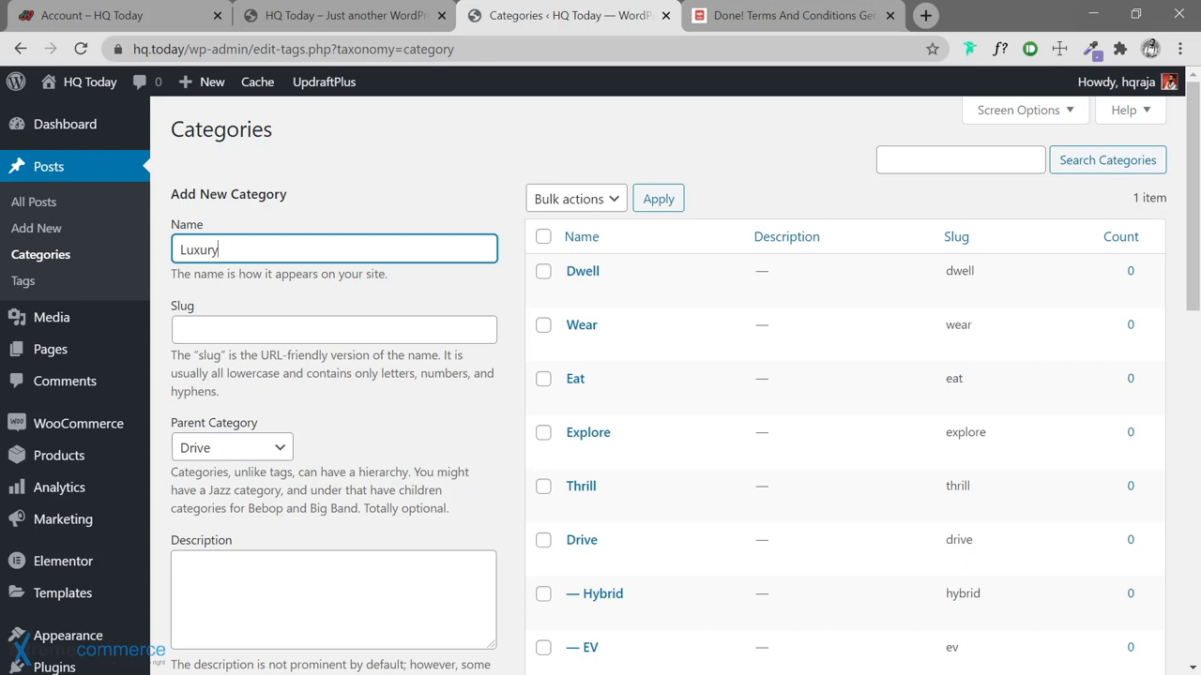
key("Return")
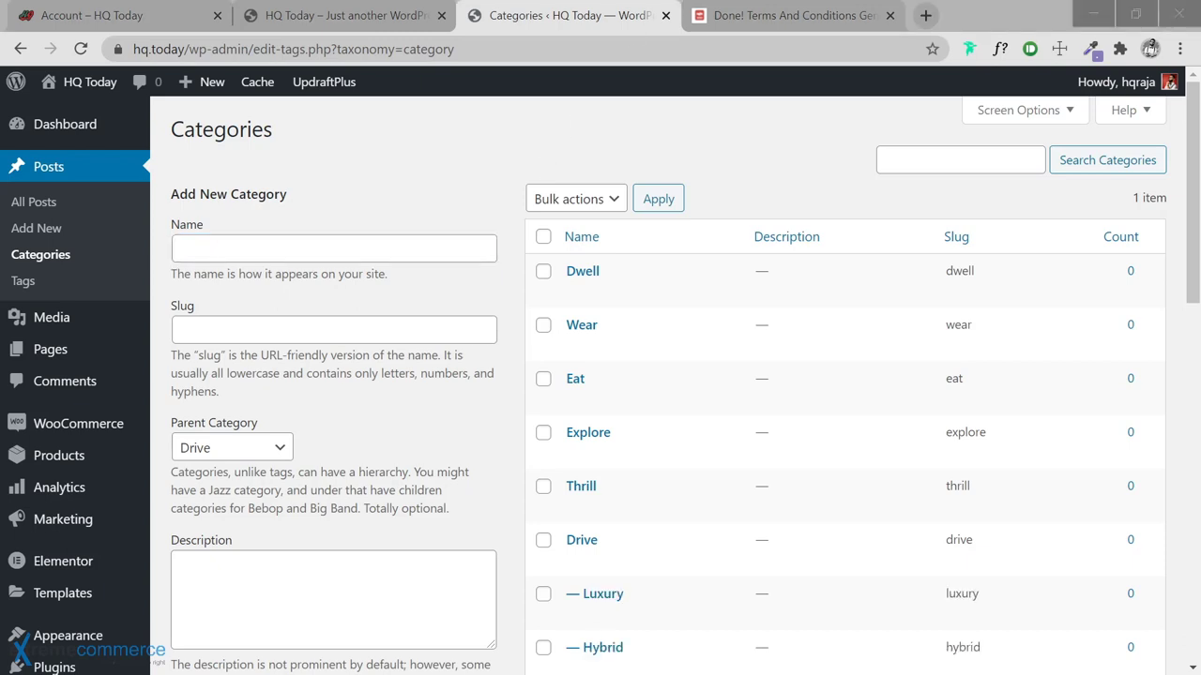
type("Sports")
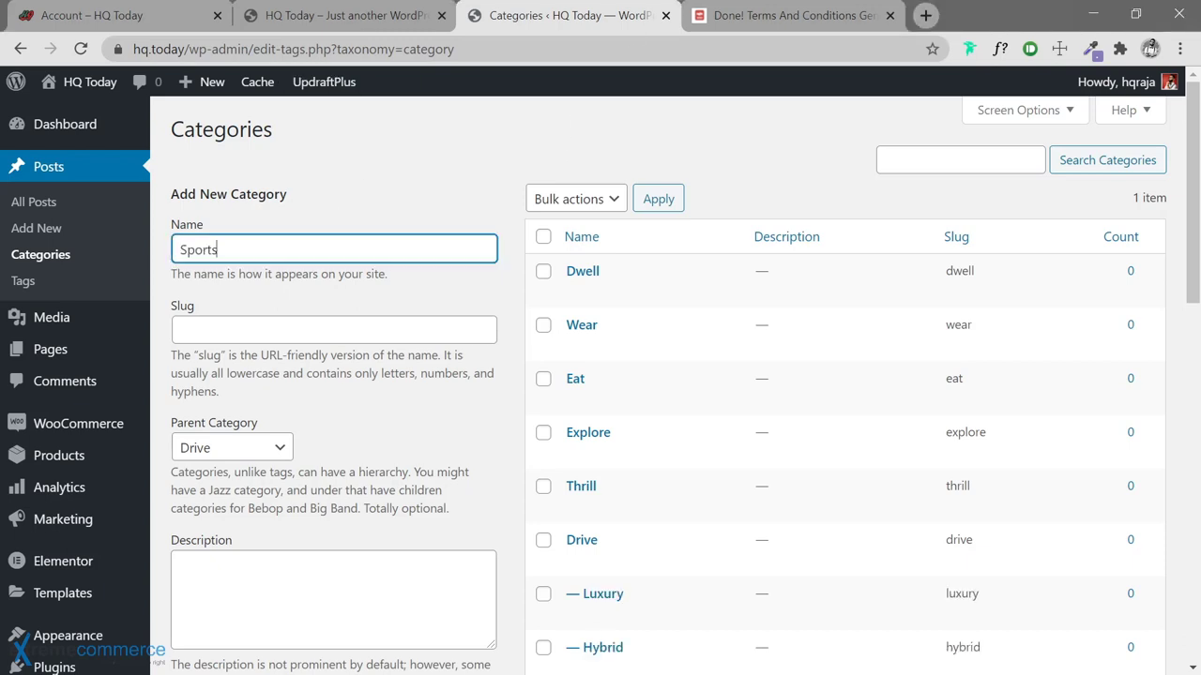
key("Return")
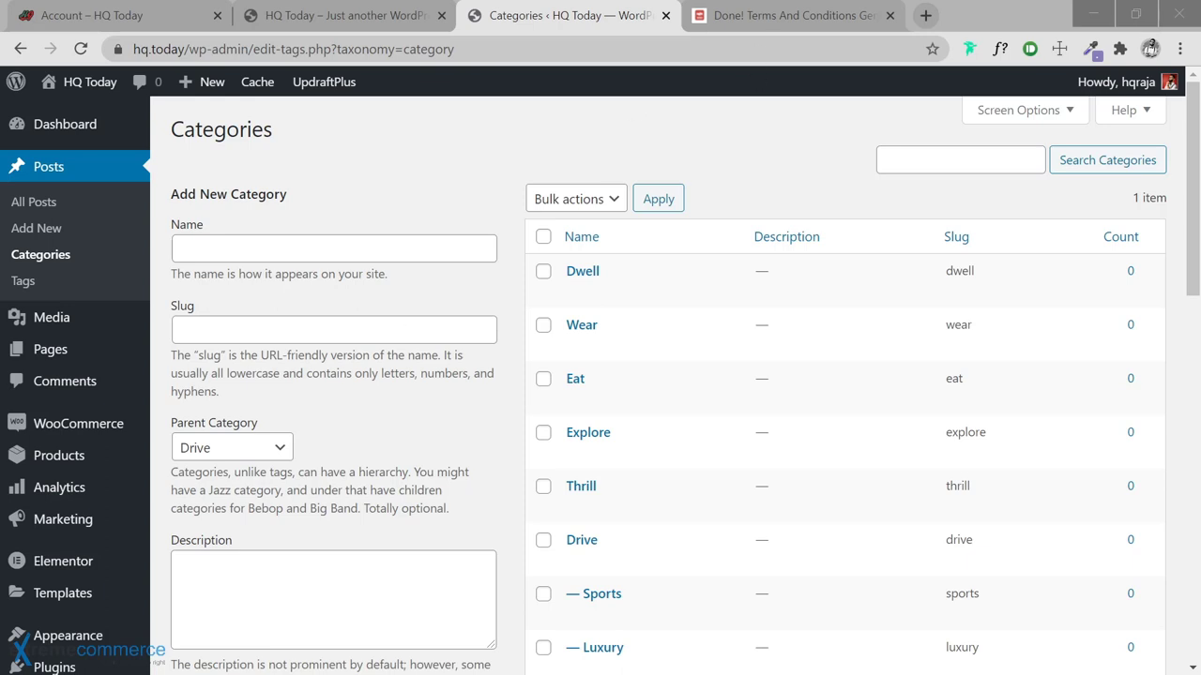
key("alt+Tab")
type("SUV")
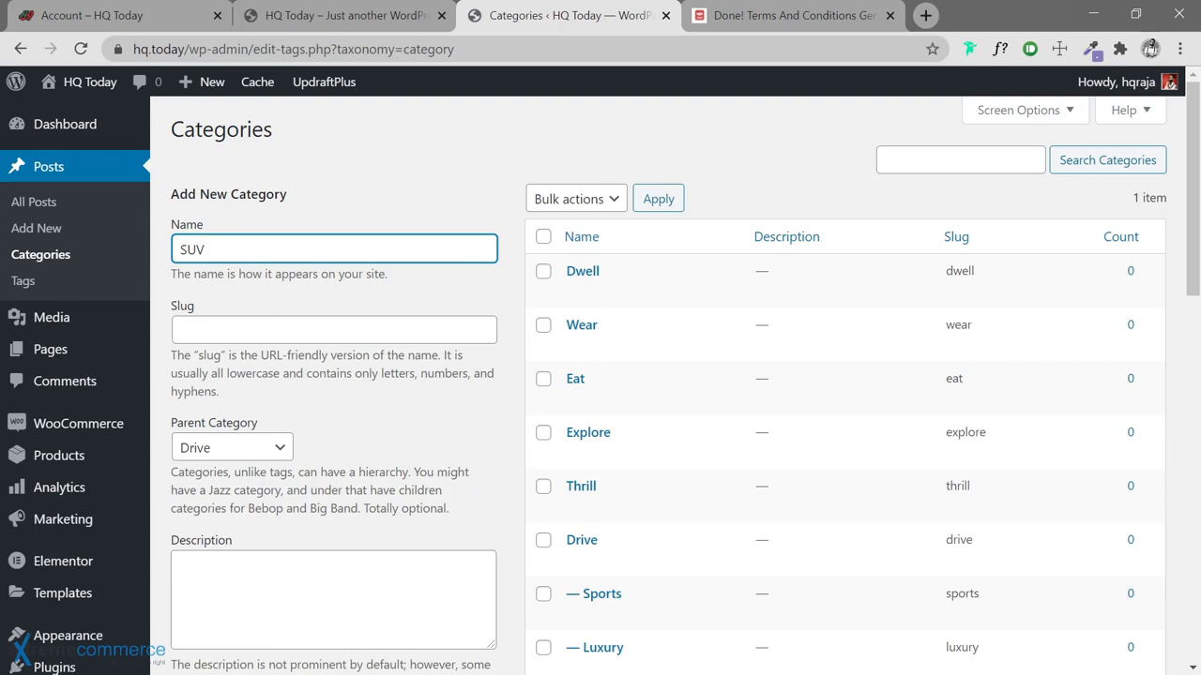
key("Return")
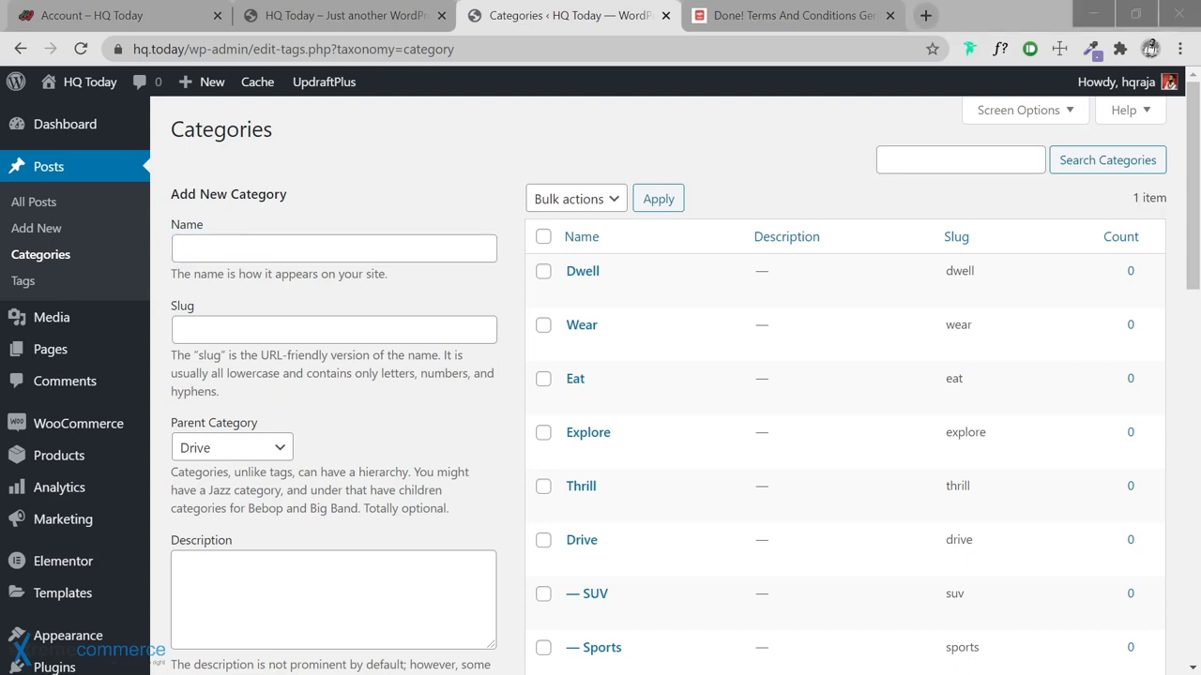
left_click(255, 448)
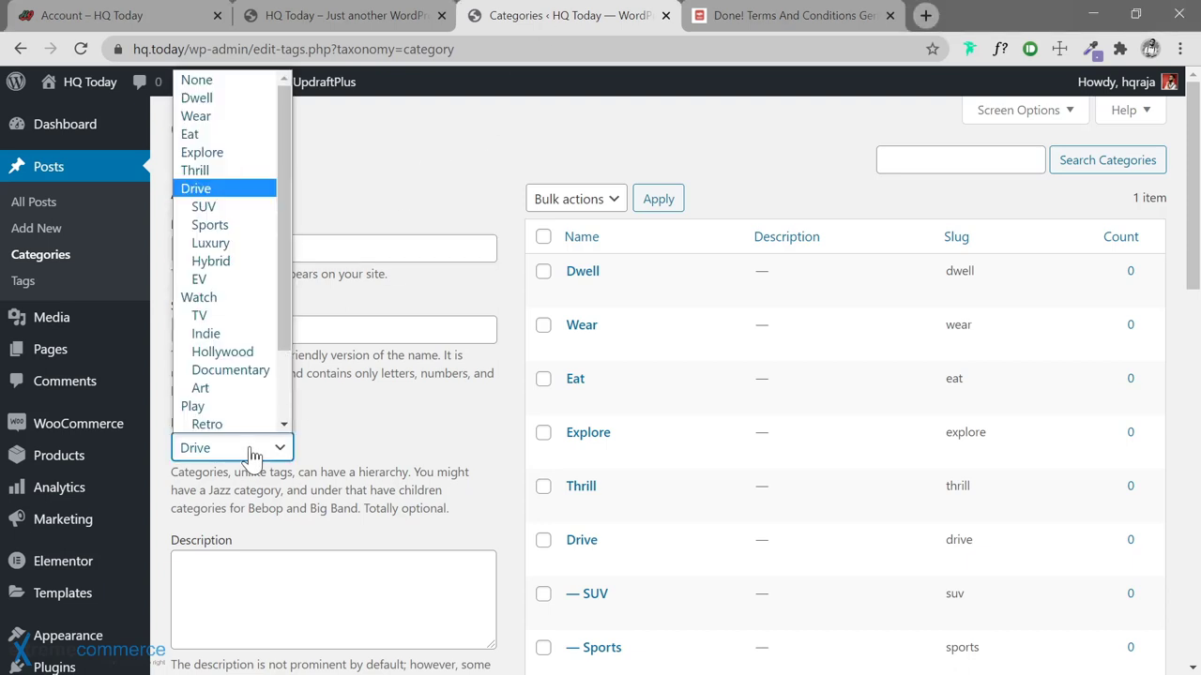
Make Thrill the parent category and add Aerial and Aquatic under it
left_click(222, 170)
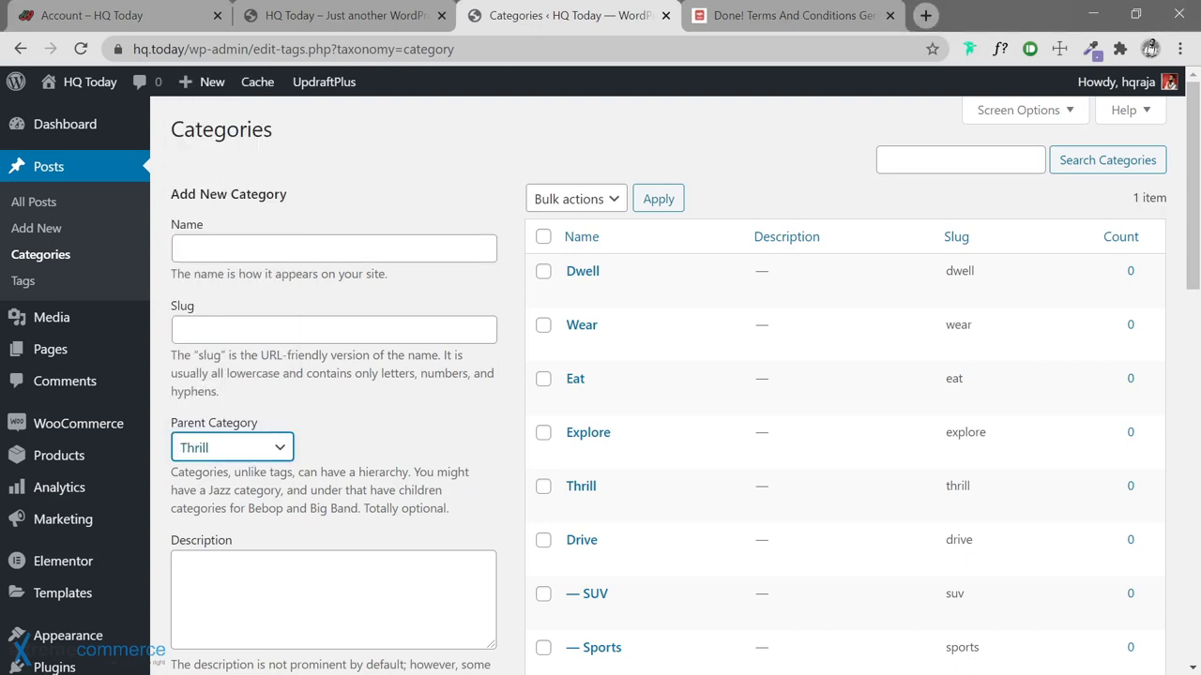
left_click(181, 249)
type("Aerial")
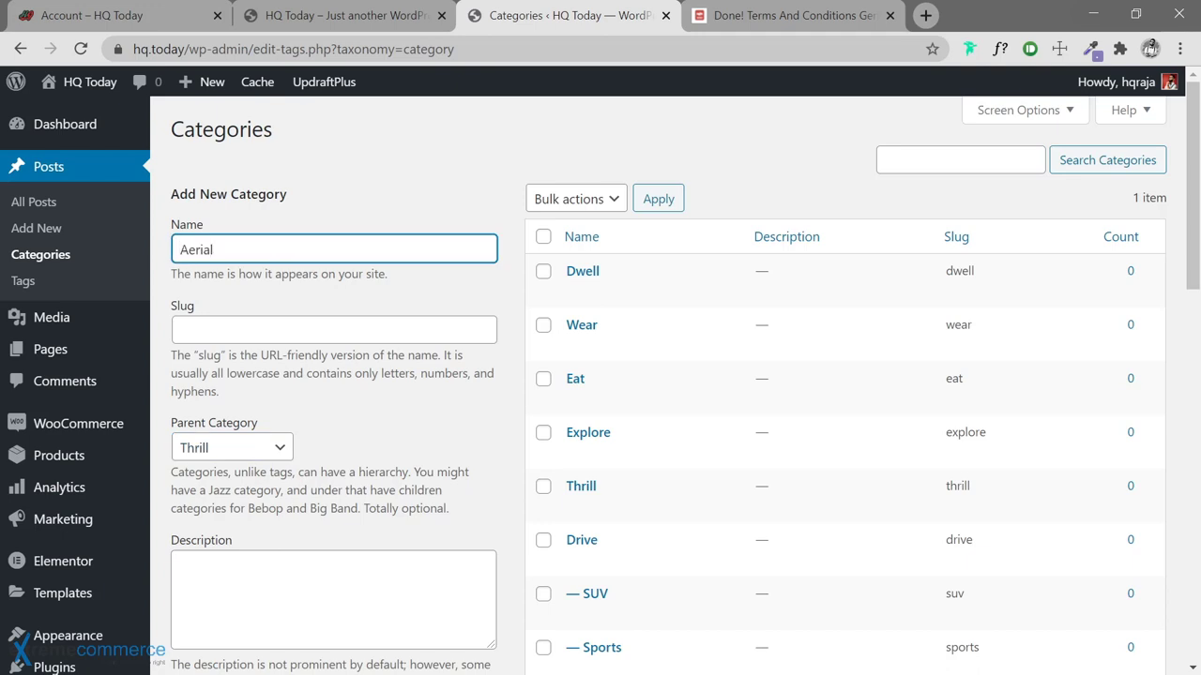
key("Return")
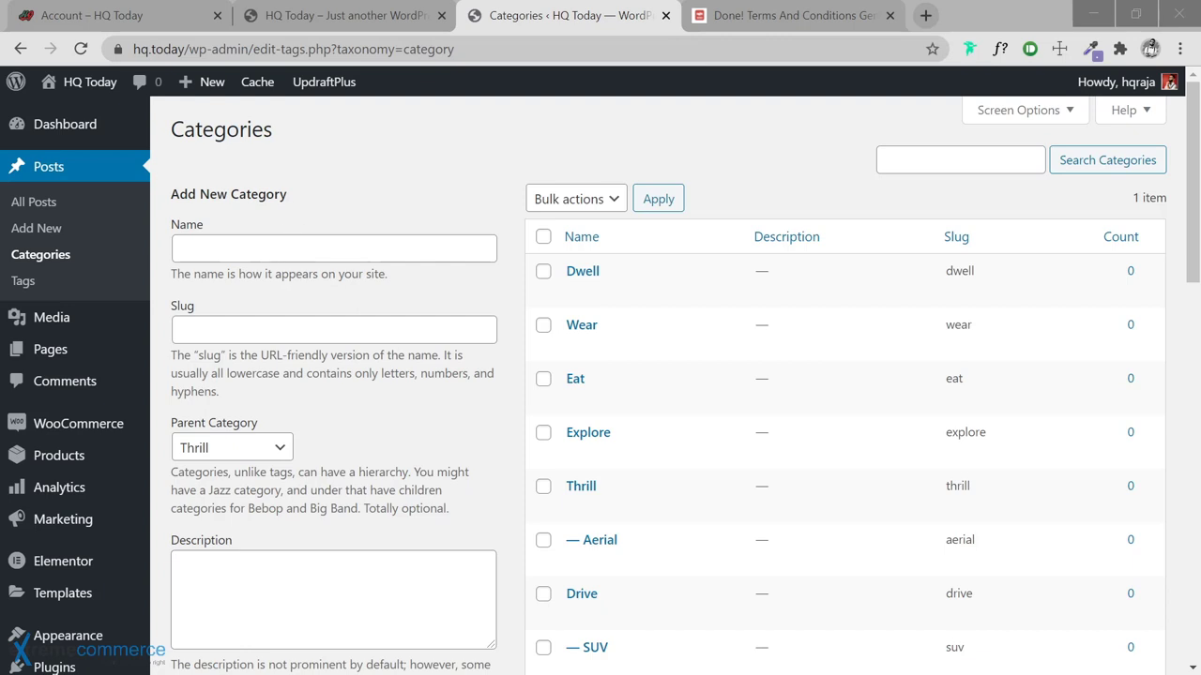
left_click(286, 246)
type("Aquatic")
key("Return")
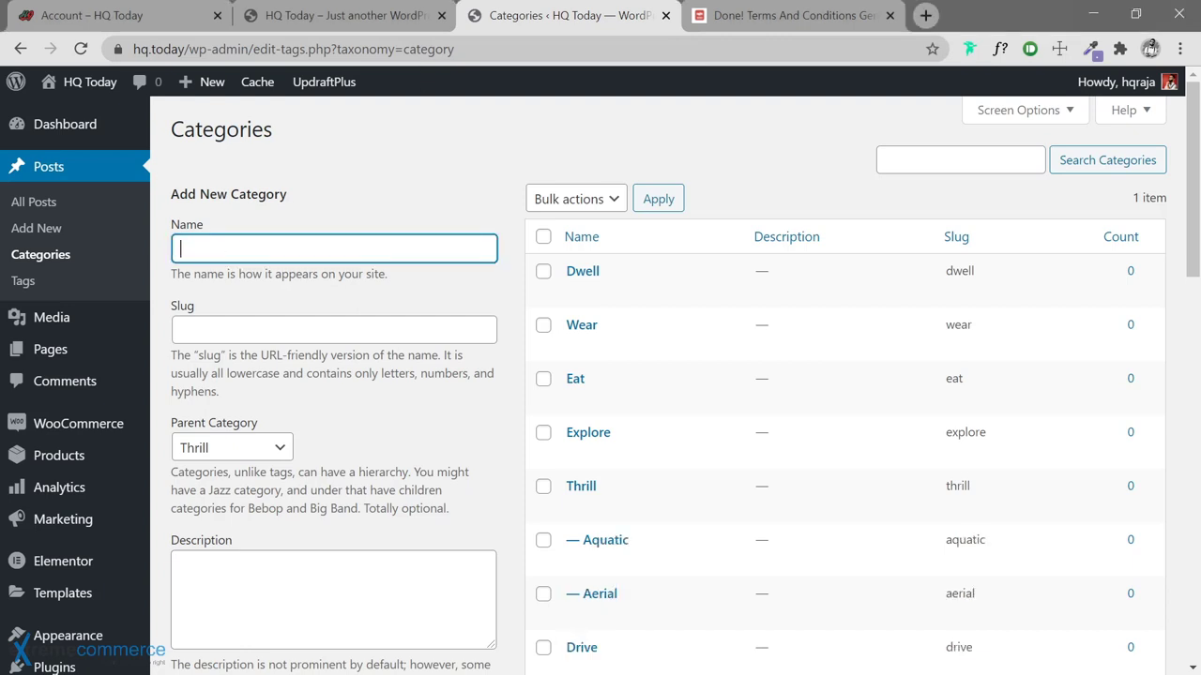
Add Martial, Survival and Urban as further subcategories of Thrill
key("alt+Tab")
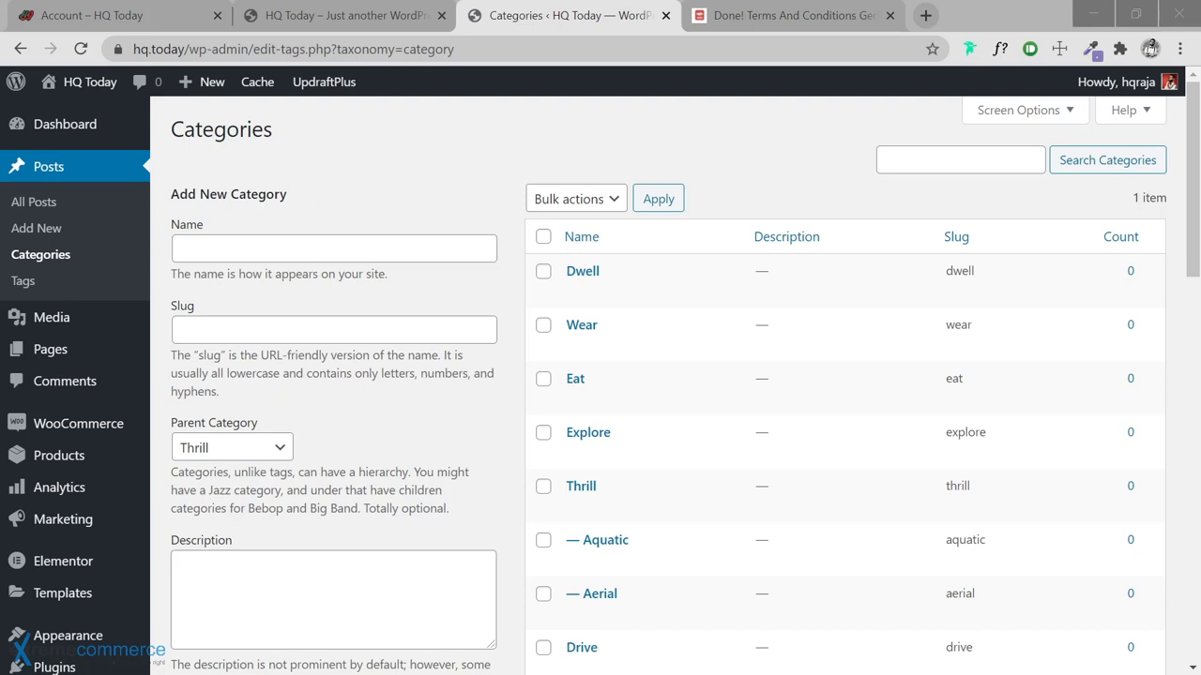
key("alt+Tab")
type("Martial")
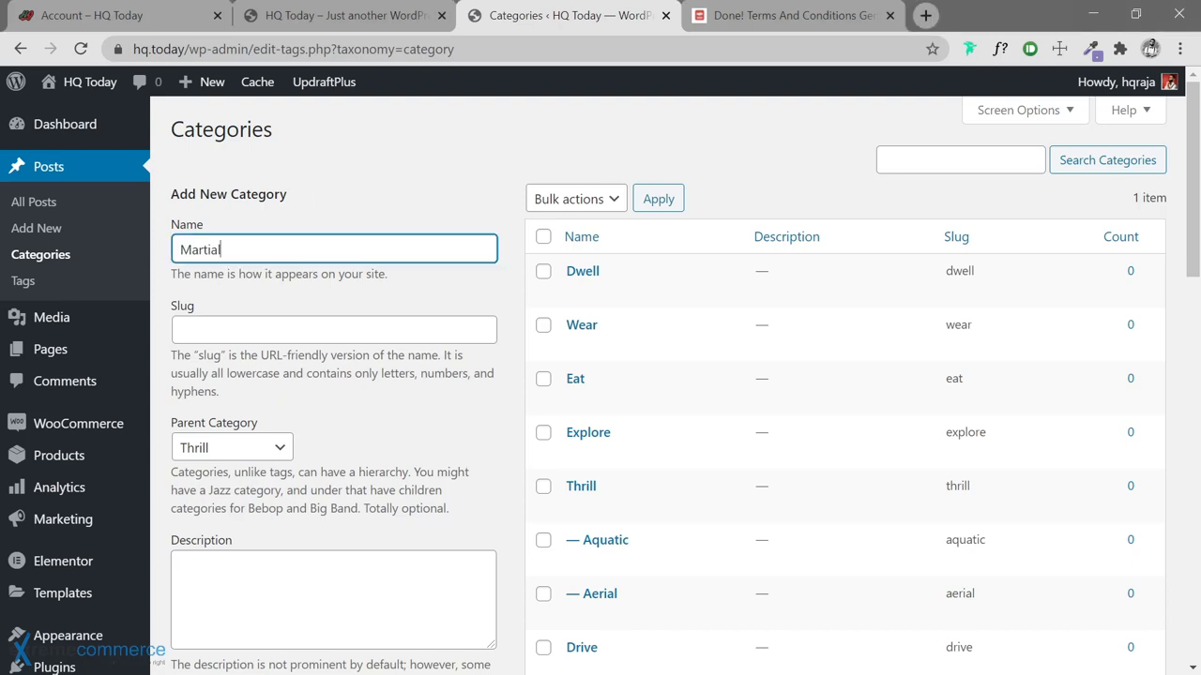
key("Return")
key("alt+Tab")
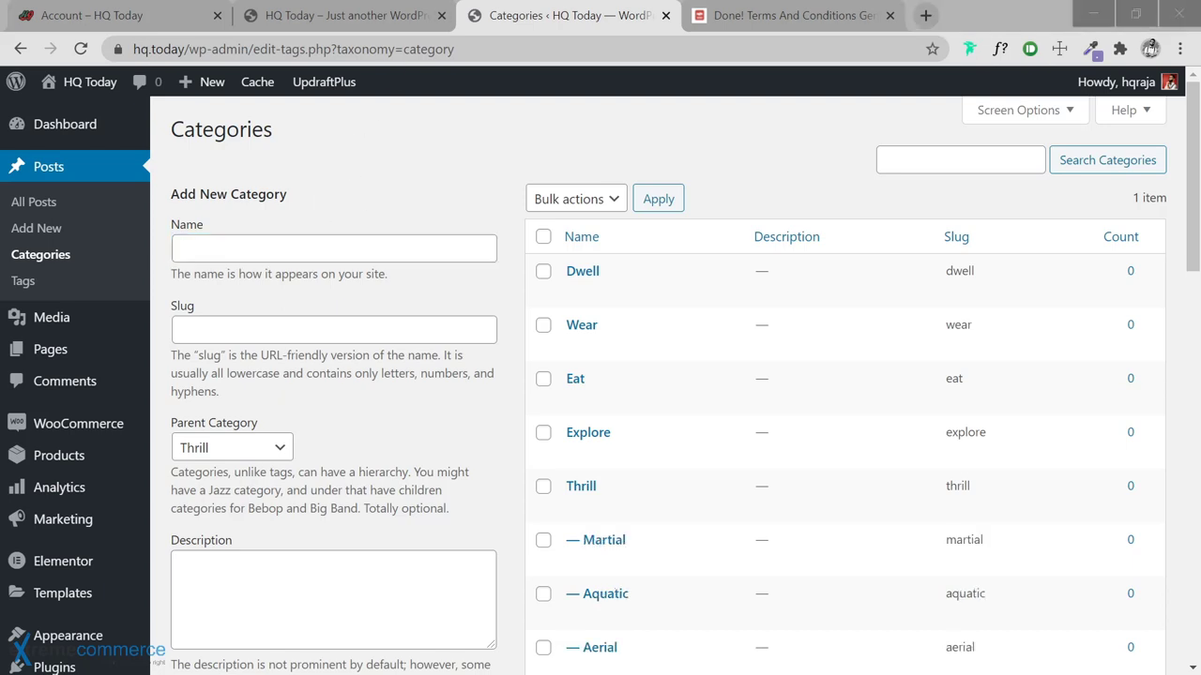
left_click(272, 248)
type("Survival")
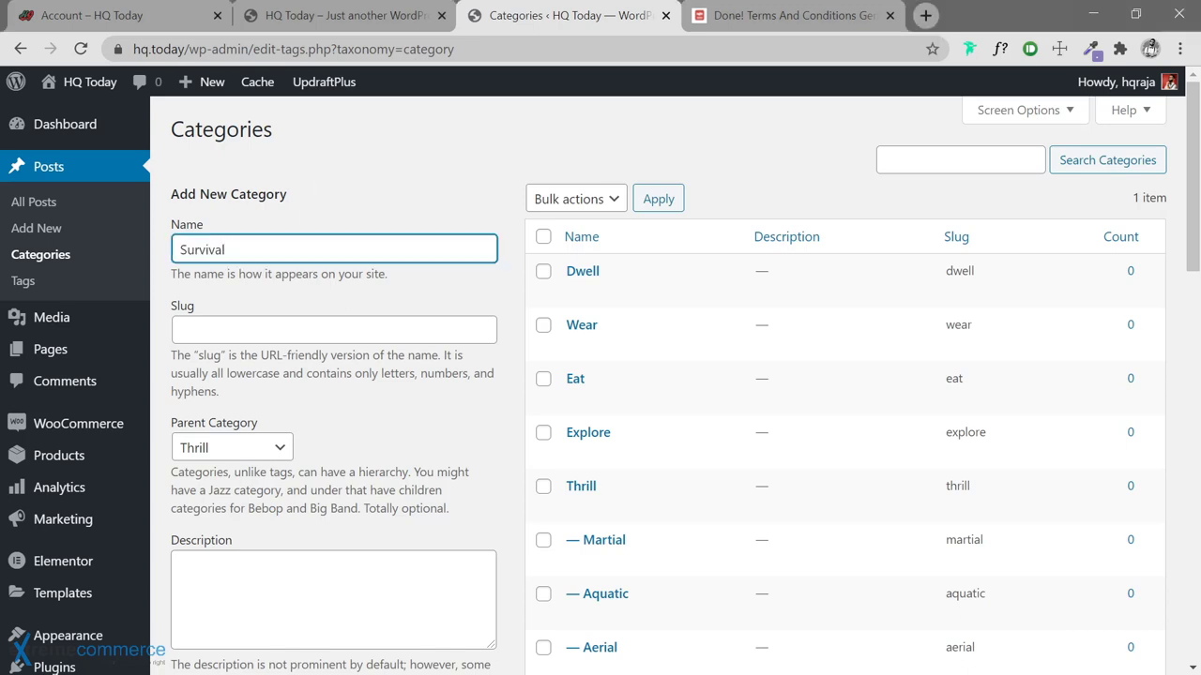
key("Return")
key("alt+Tab")
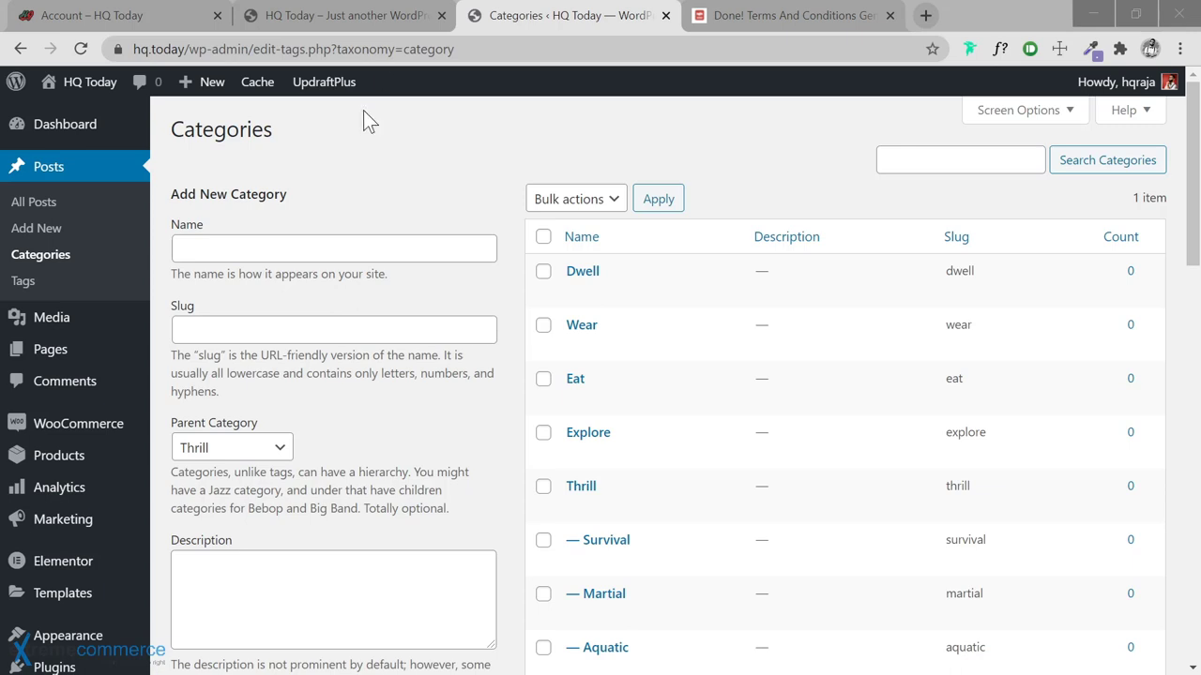
key("alt+Tab")
type("Urban")
key("Return")
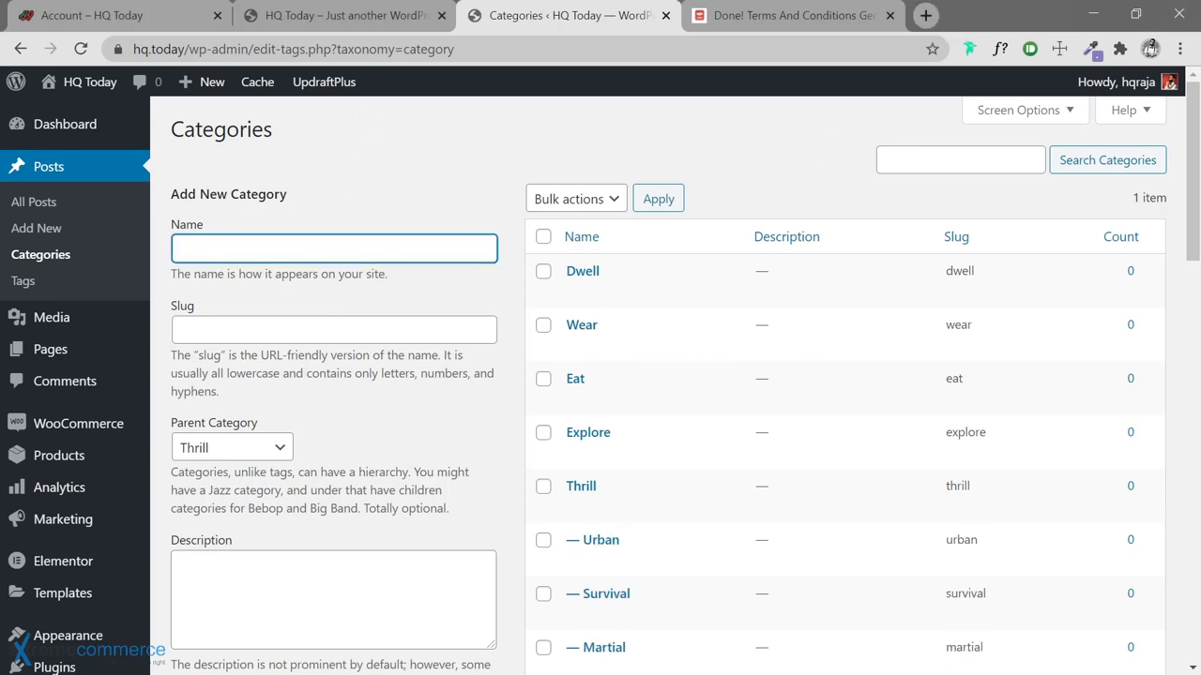
key("alt+Tab")
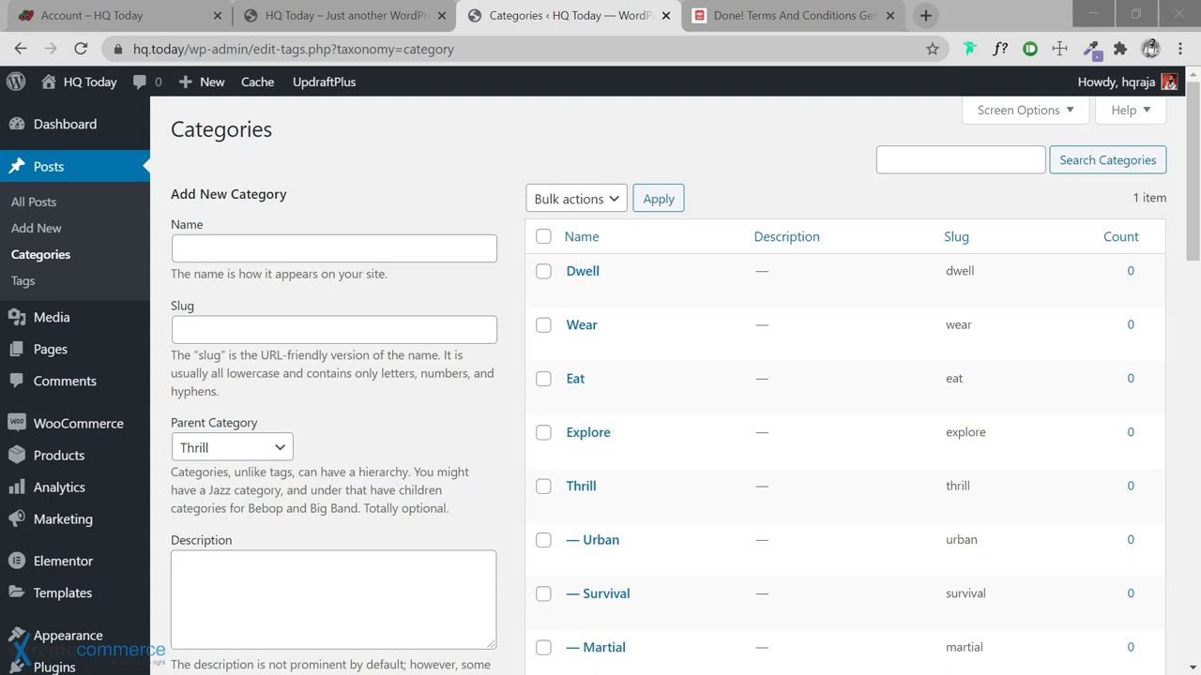
left_click(249, 449)
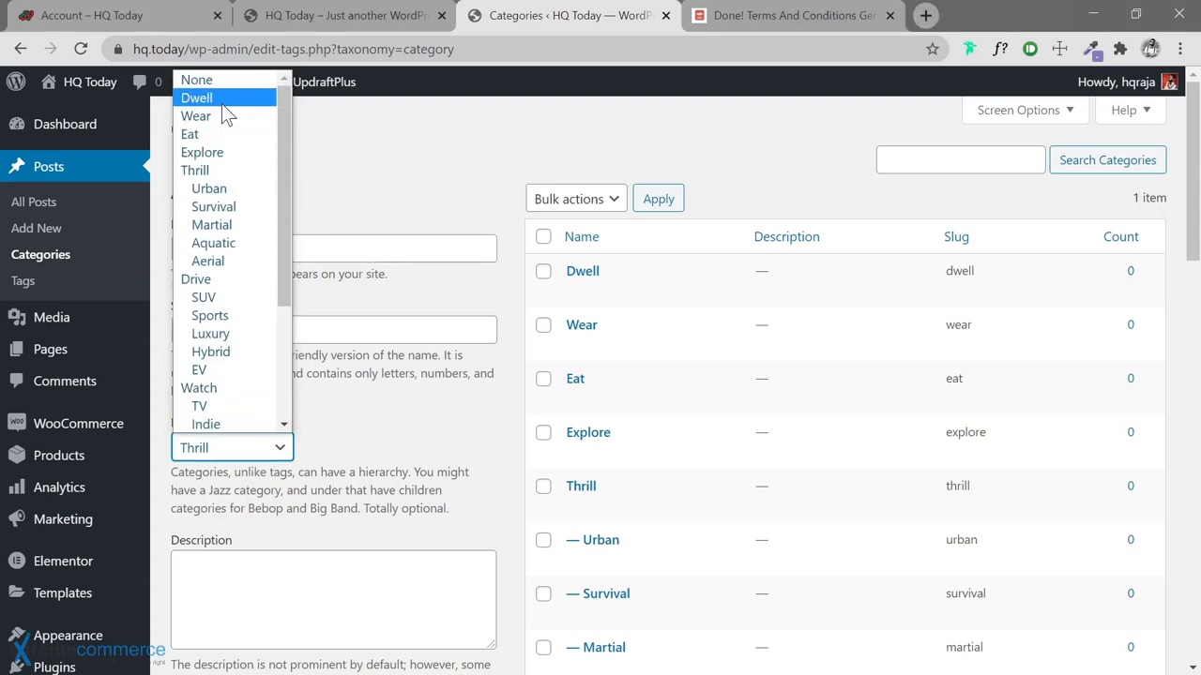
Make Explore the parent category and add Africa and Americas under it
left_click(225, 151)
left_click(334, 248)
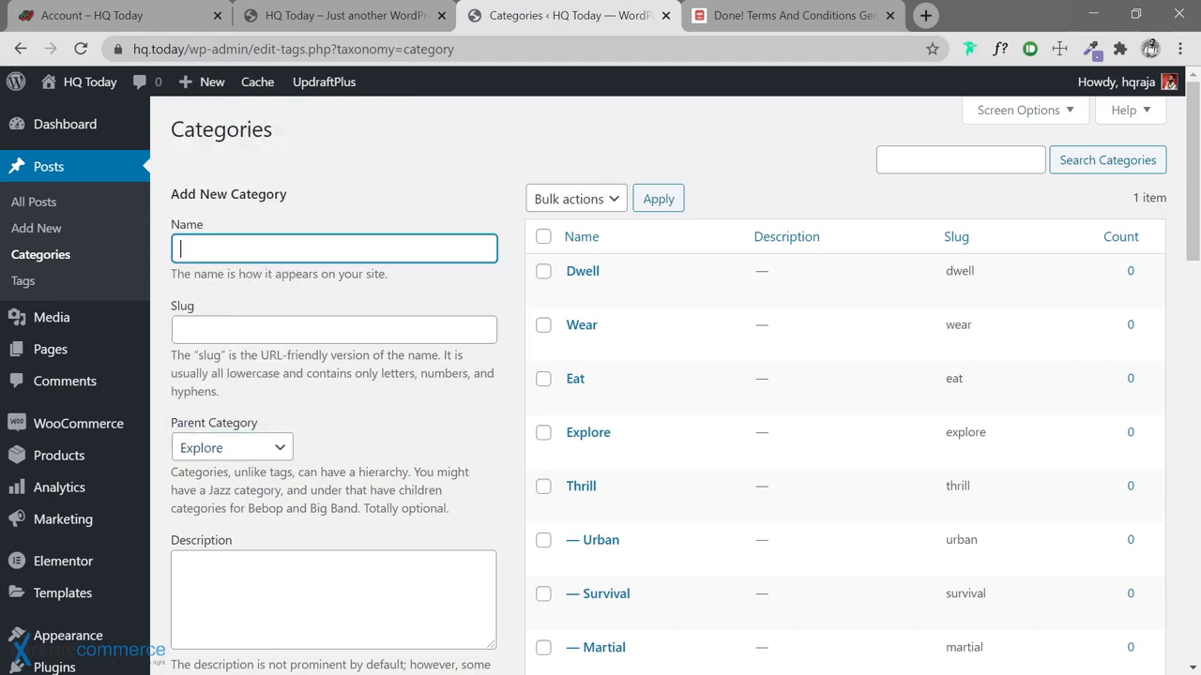
type("Africa")
key("Return")
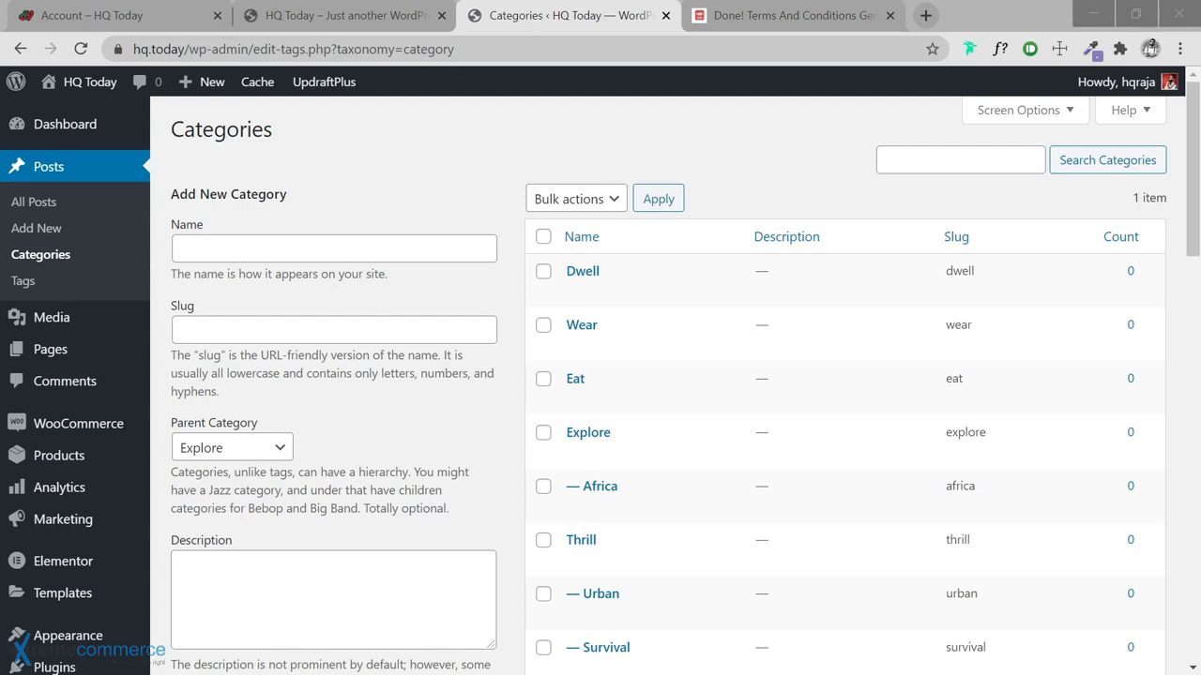
left_click(373, 248)
type("Americas")
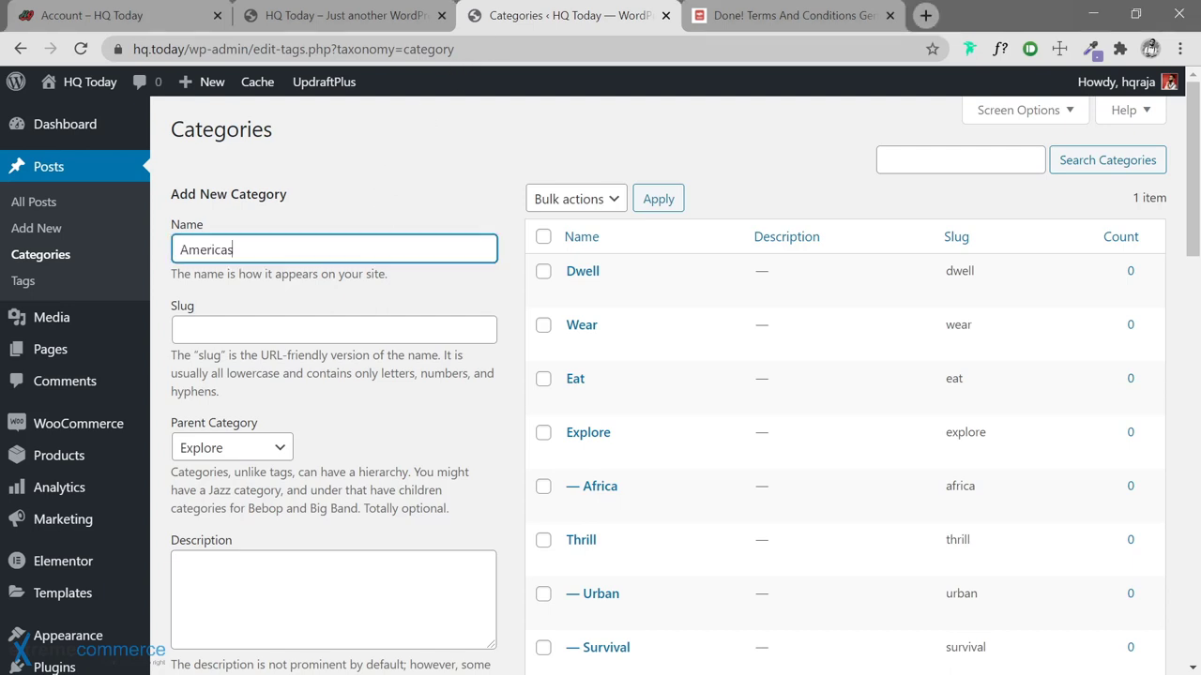
key("Return")
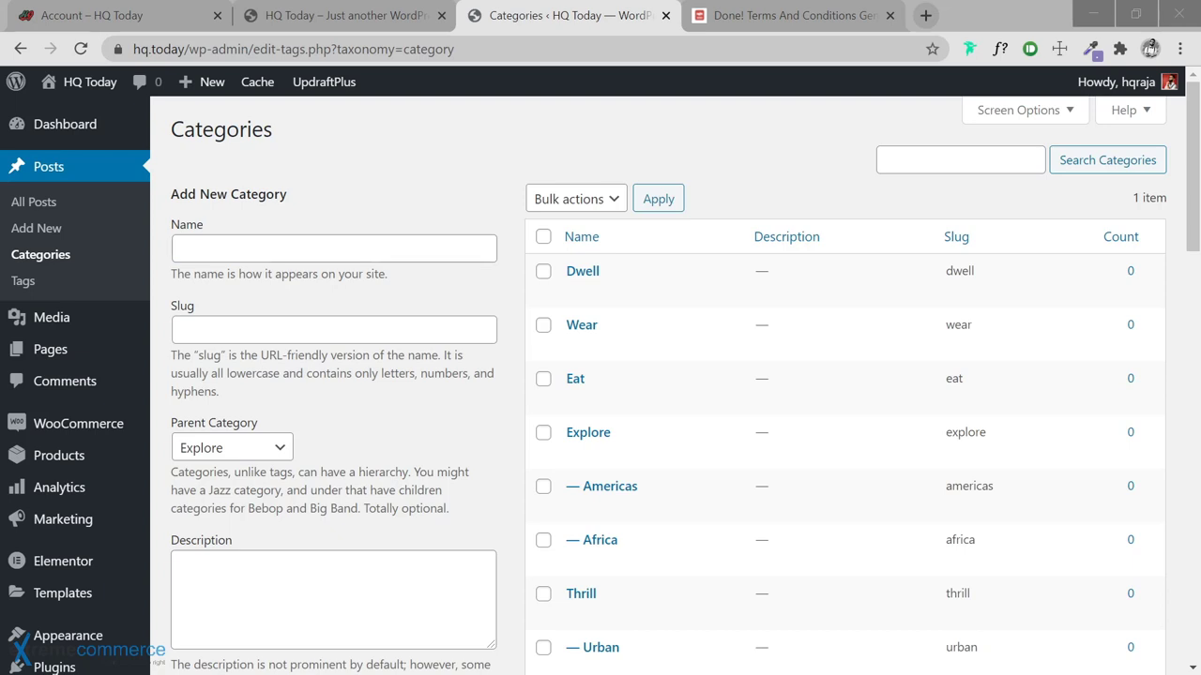
Add Asia, Australia and Europe as further subcategories of Explore
key("alt+Tab")
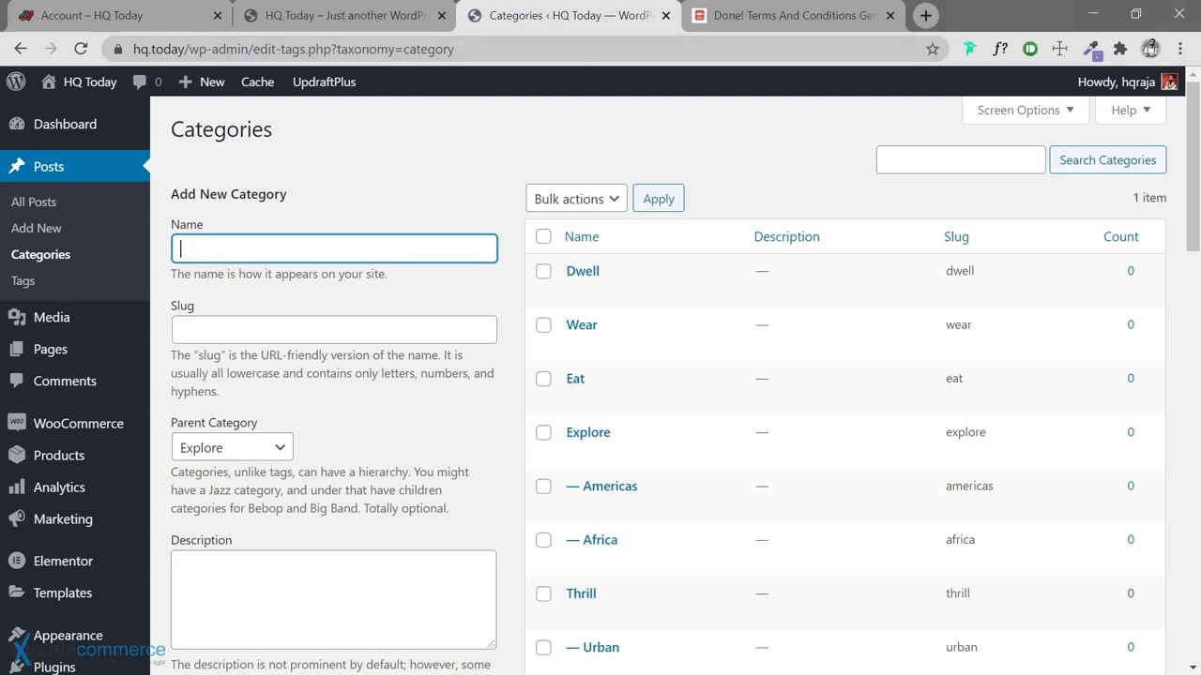
type("sia")
left_click(184, 249)
type("A")
key("Return")
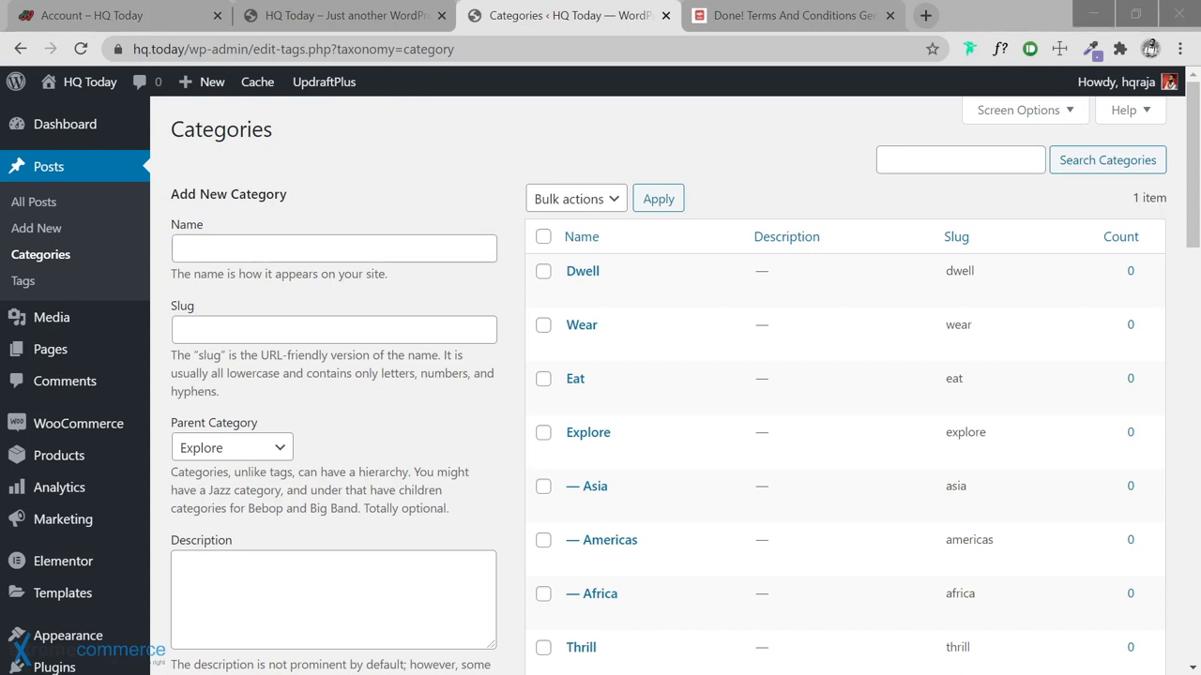
left_click(340, 250)
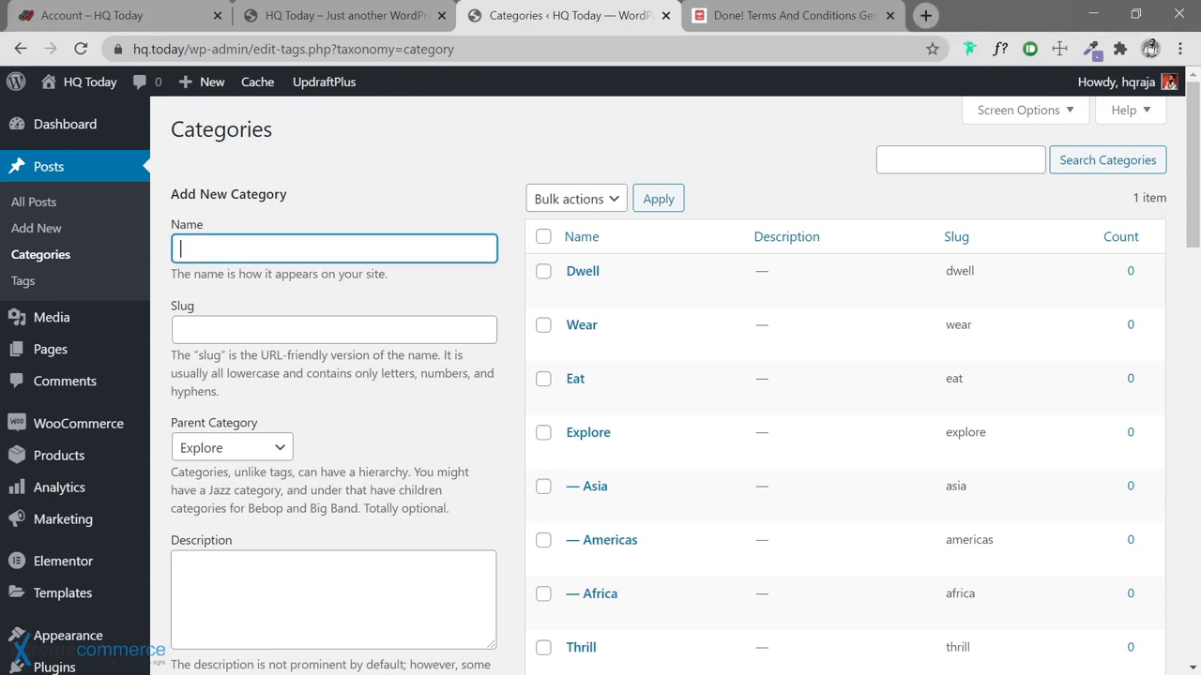
type("Australia")
key("Return")
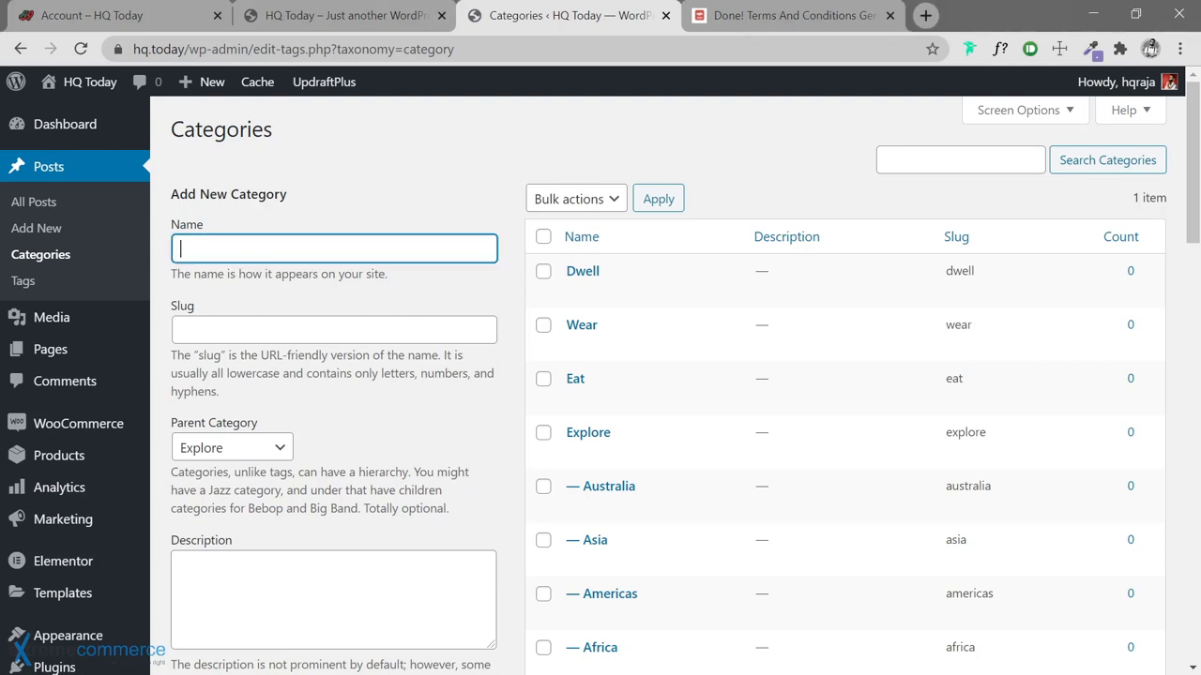
type("Europe")
key("Return")
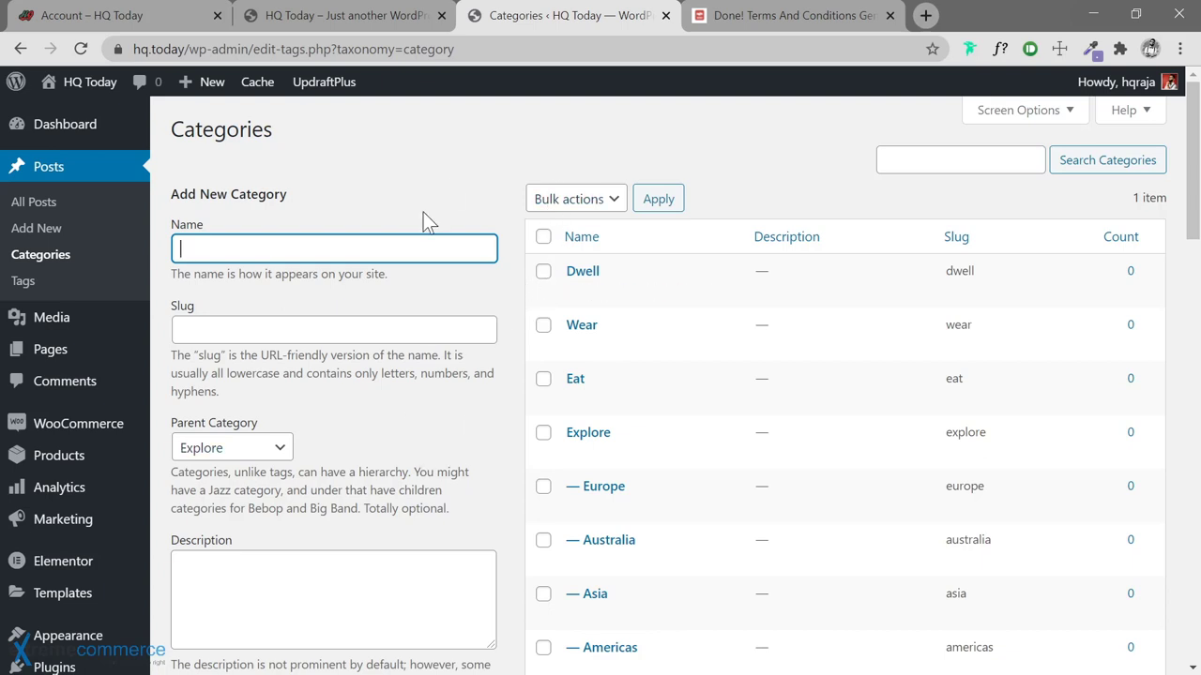
Set the parent category to Eat and add Classic and Fusion under it
left_click(281, 449)
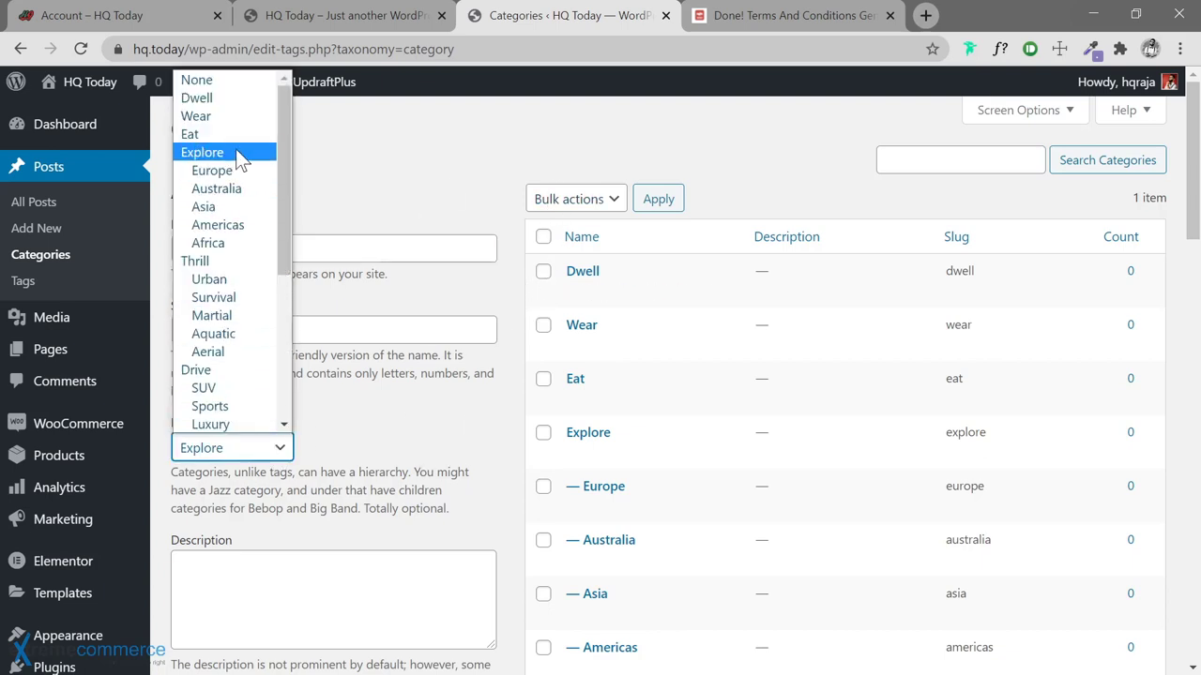
left_click(232, 137)
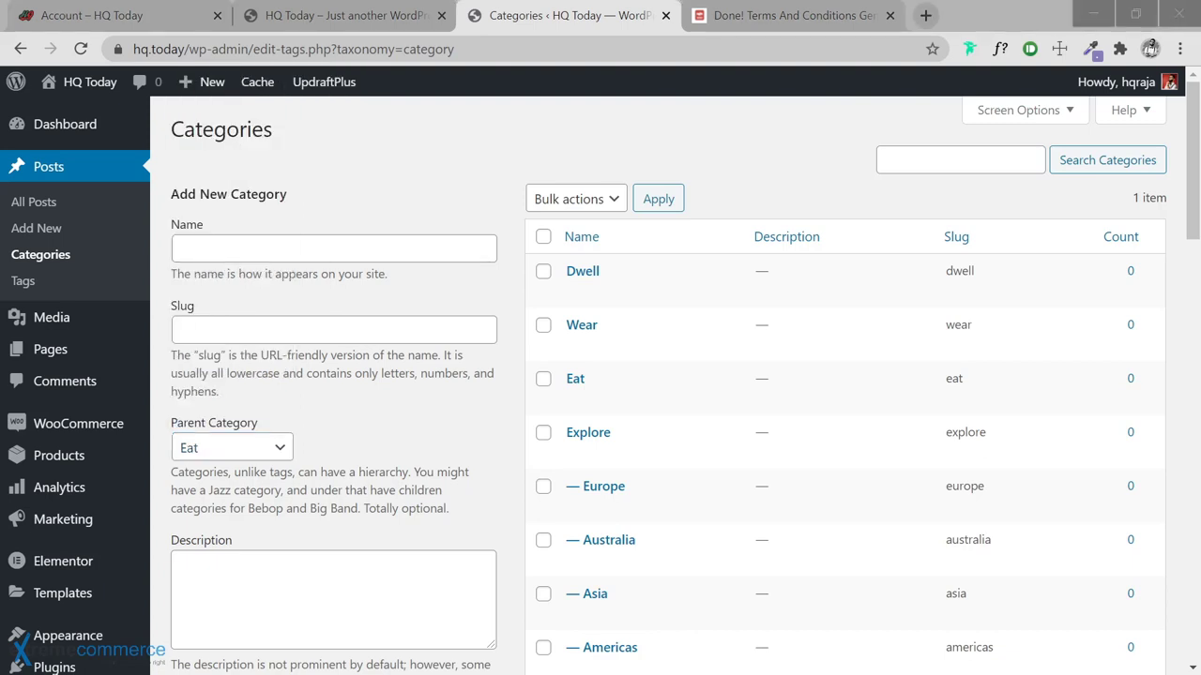
left_click(181, 248)
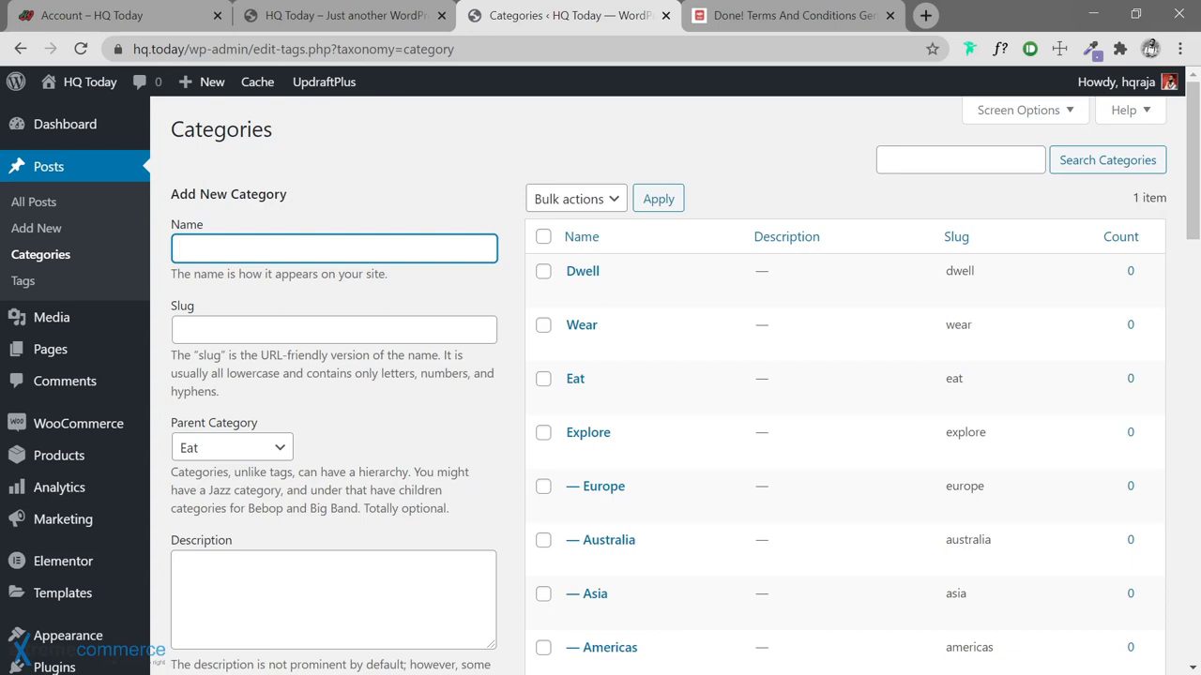
type("Classic")
key("Return")
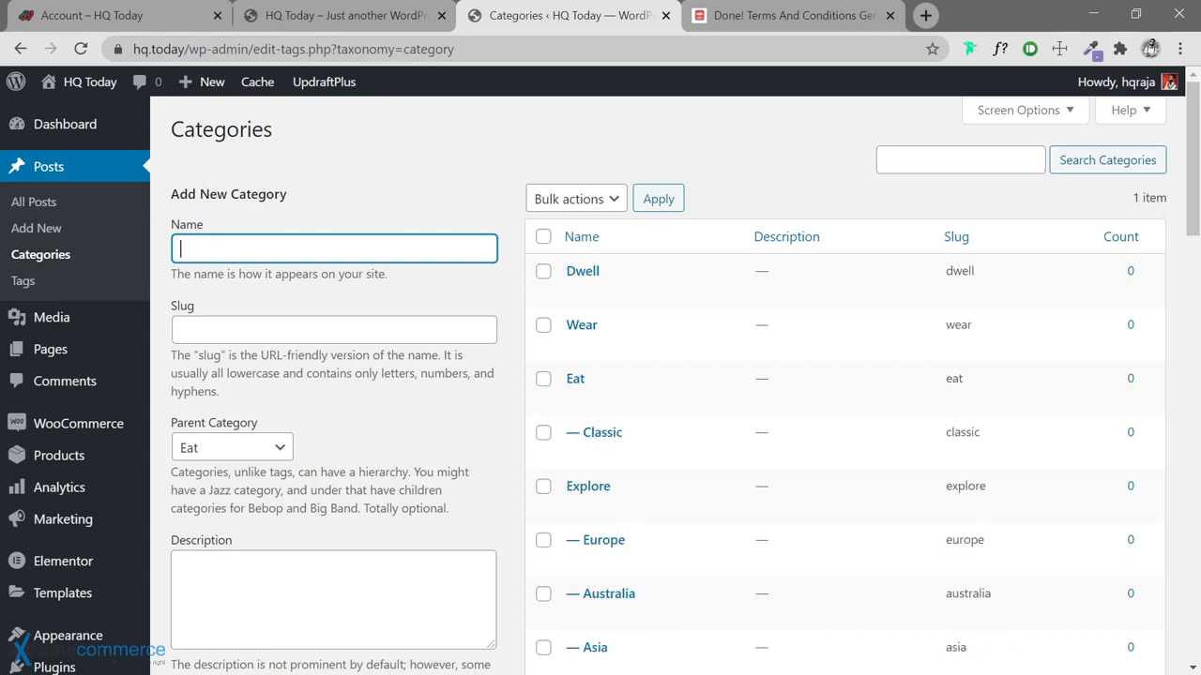
key("alt+Tab")
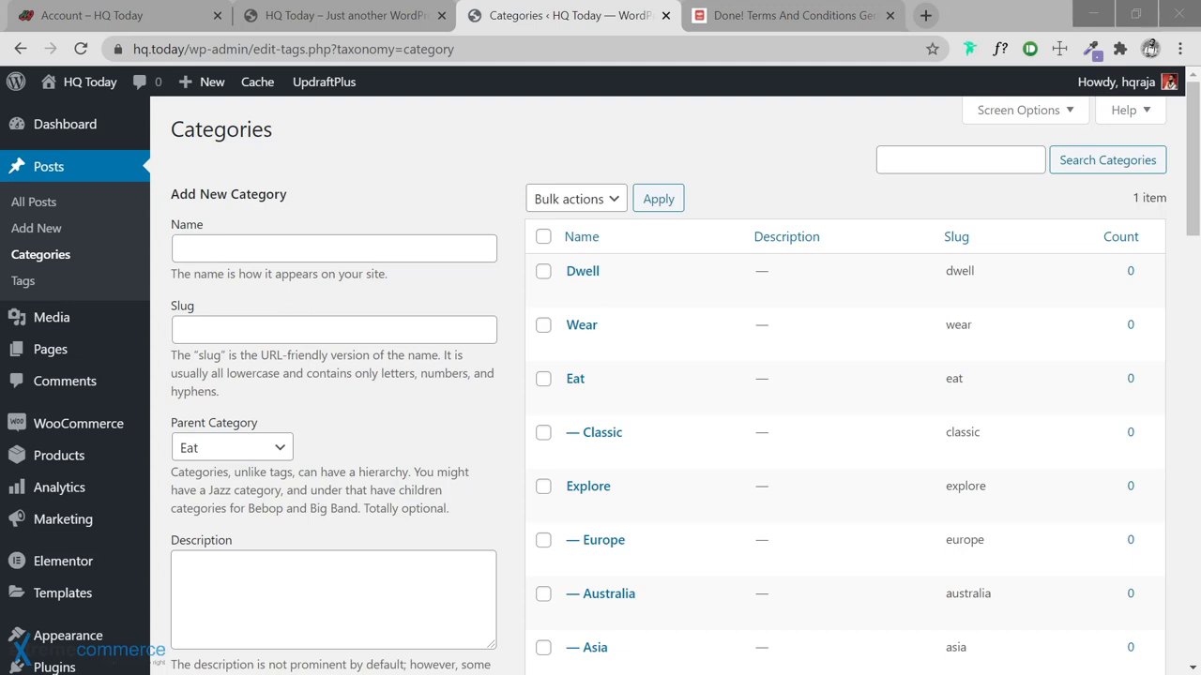
key("alt+Tab")
type("Fusion")
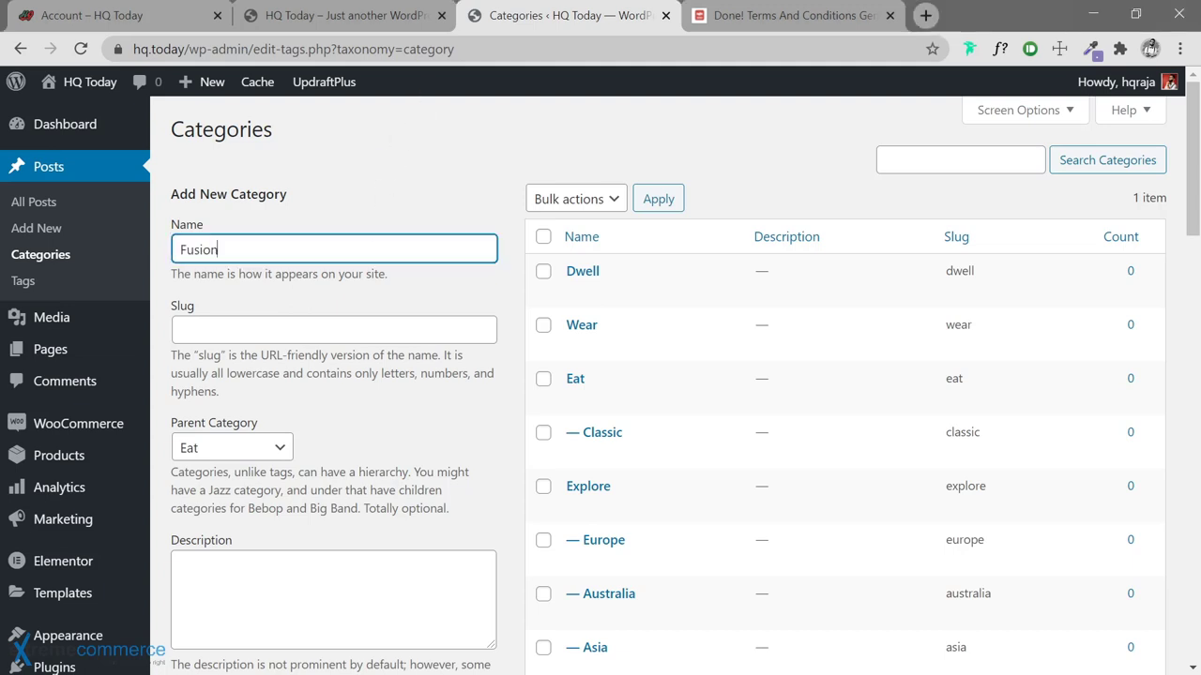
key("Return")
Add Haute, Quick and Street as further subcategories of Eat
key("alt+Tab")
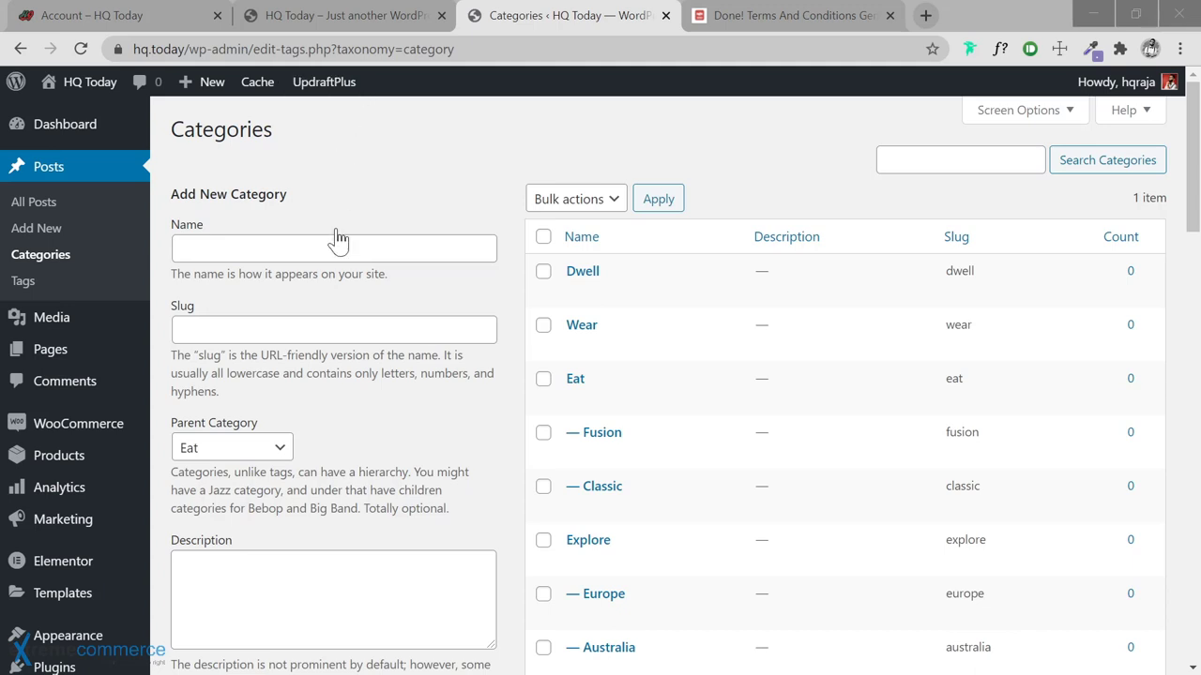
key("alt+Tab")
type("Haute")
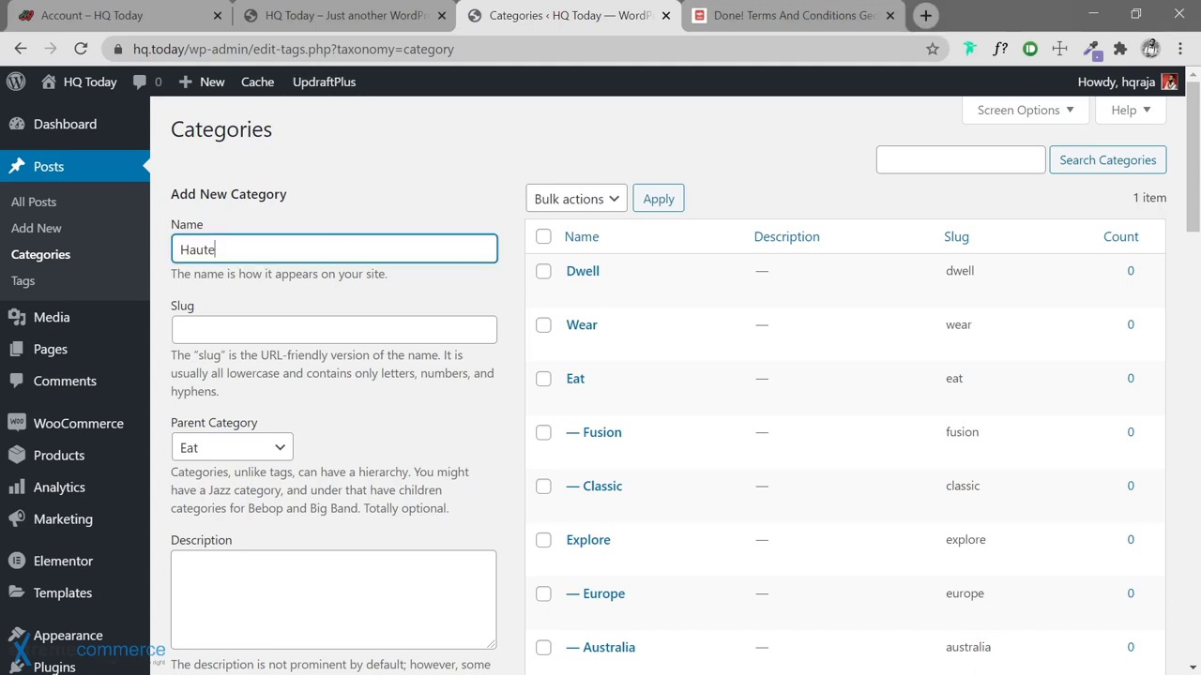
key("Return")
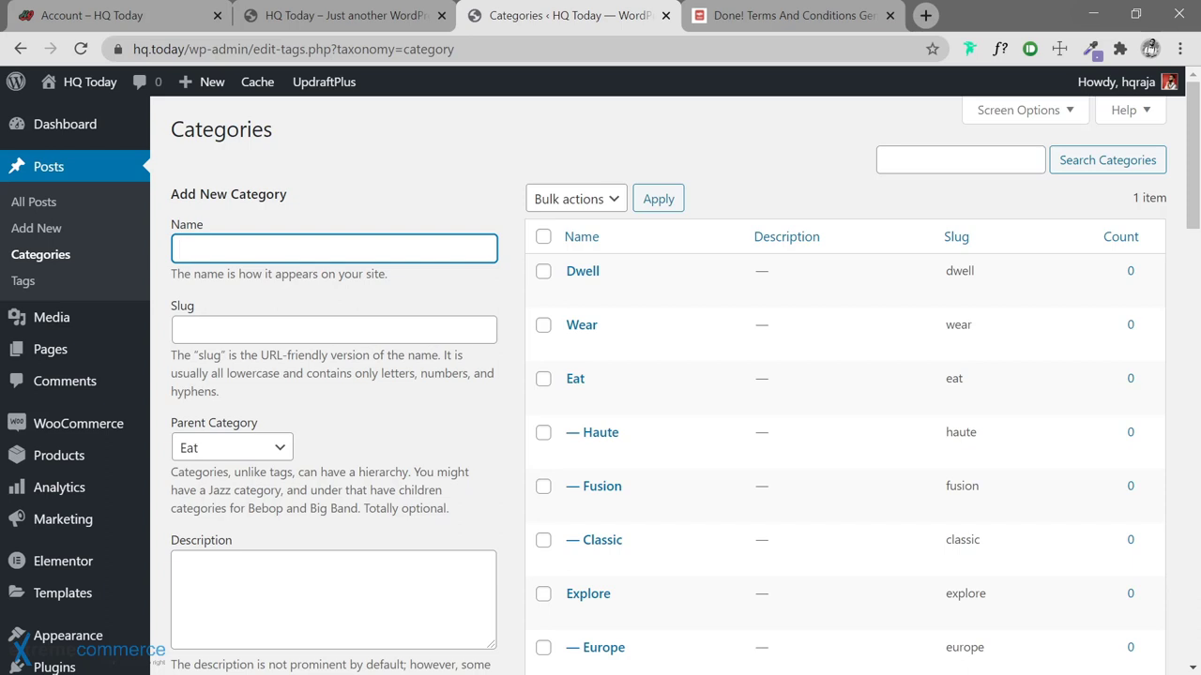
key("alt+Tab")
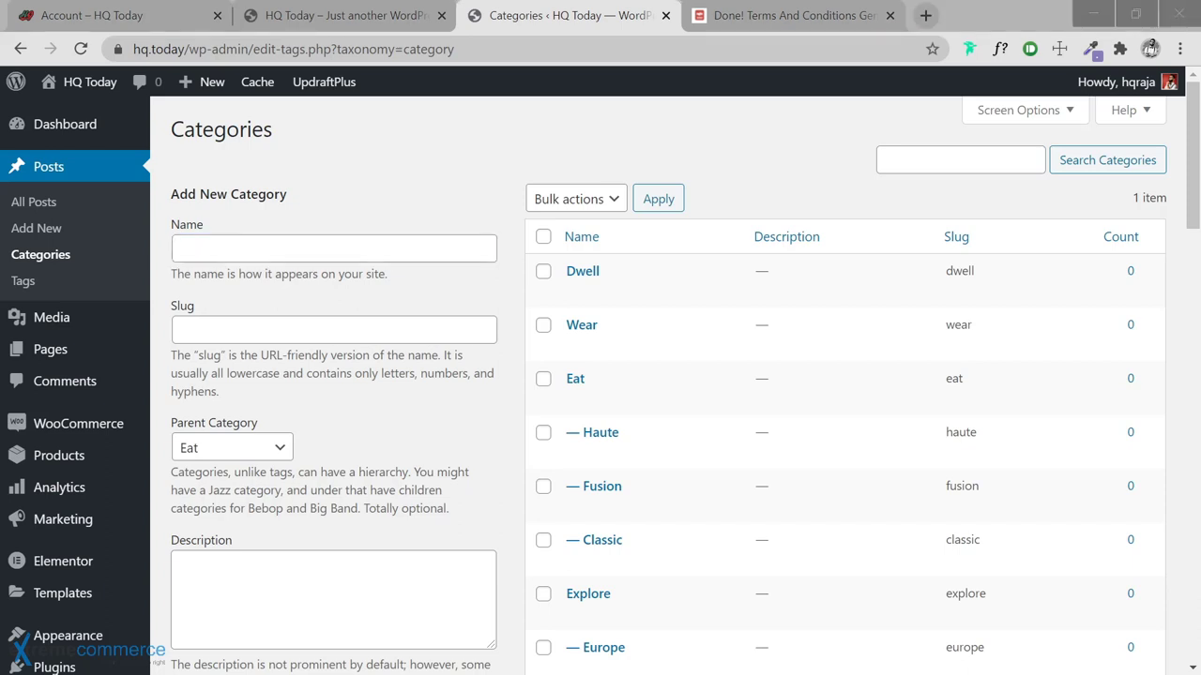
key("alt+Tab")
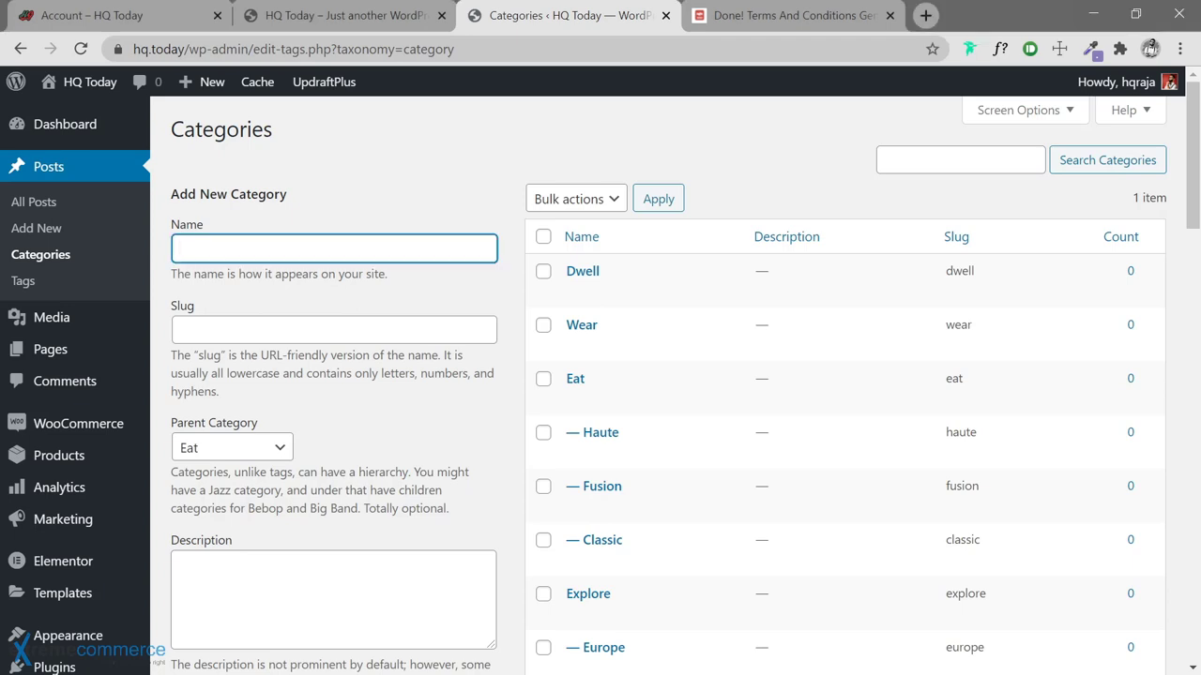
type("Quick")
key("Return")
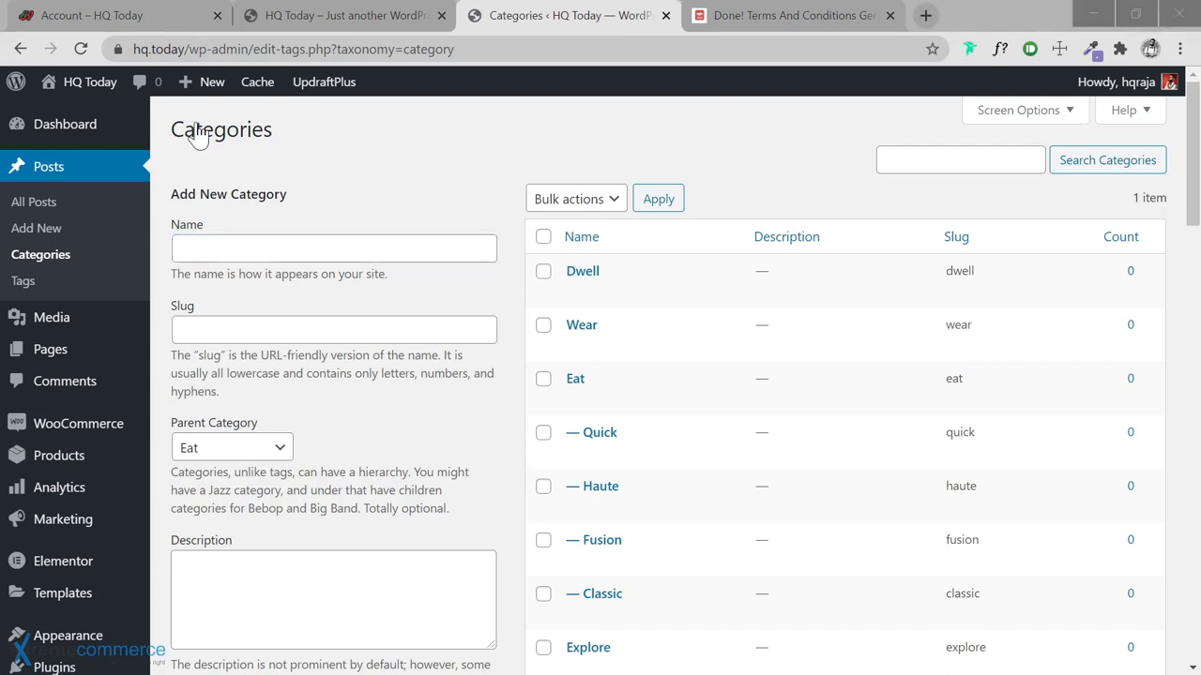
key("alt+Tab")
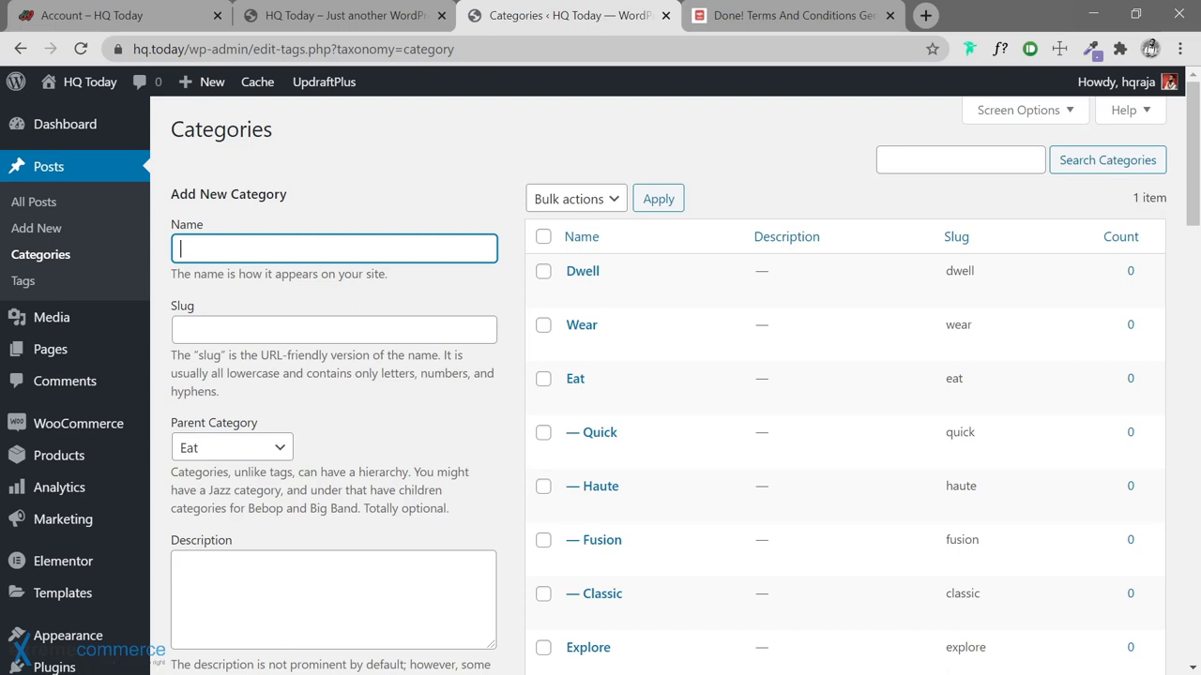
type("Street")
key("Return")
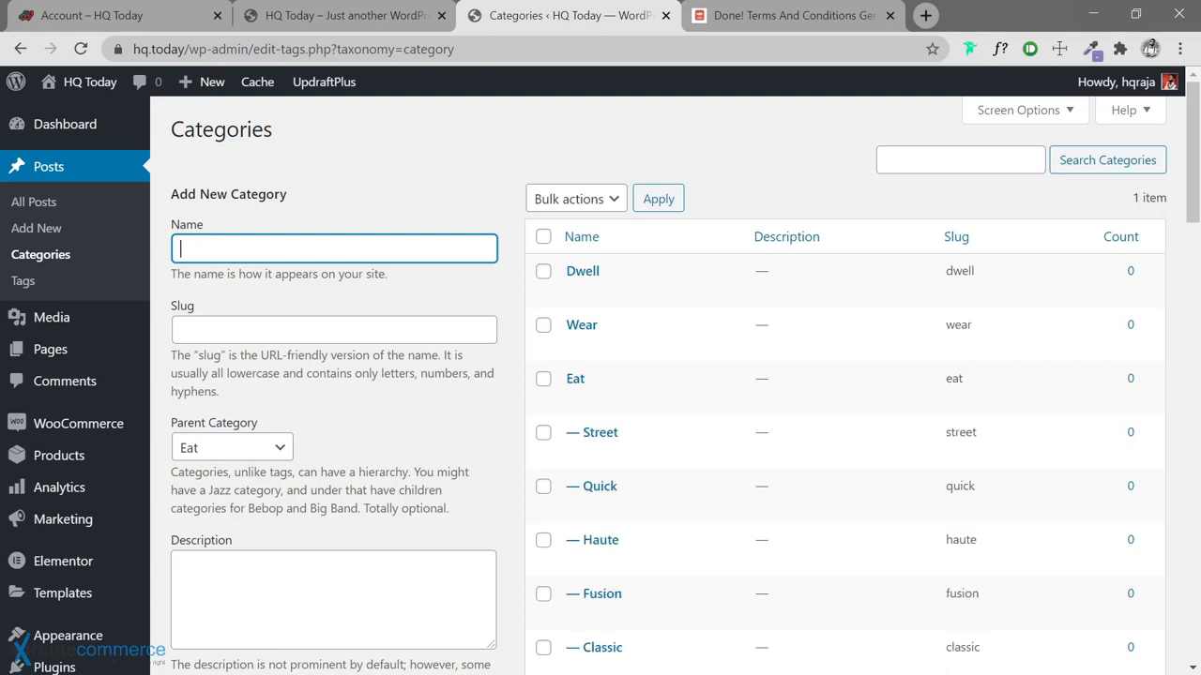
key("alt+Tab")
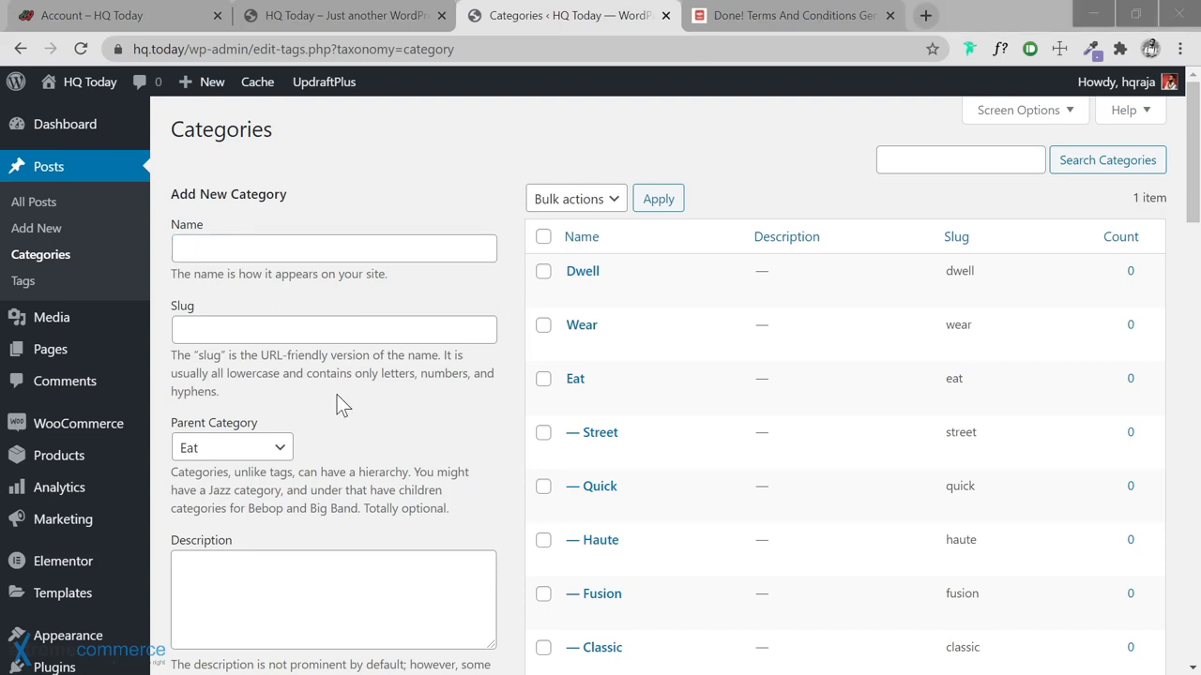
left_click(272, 448)
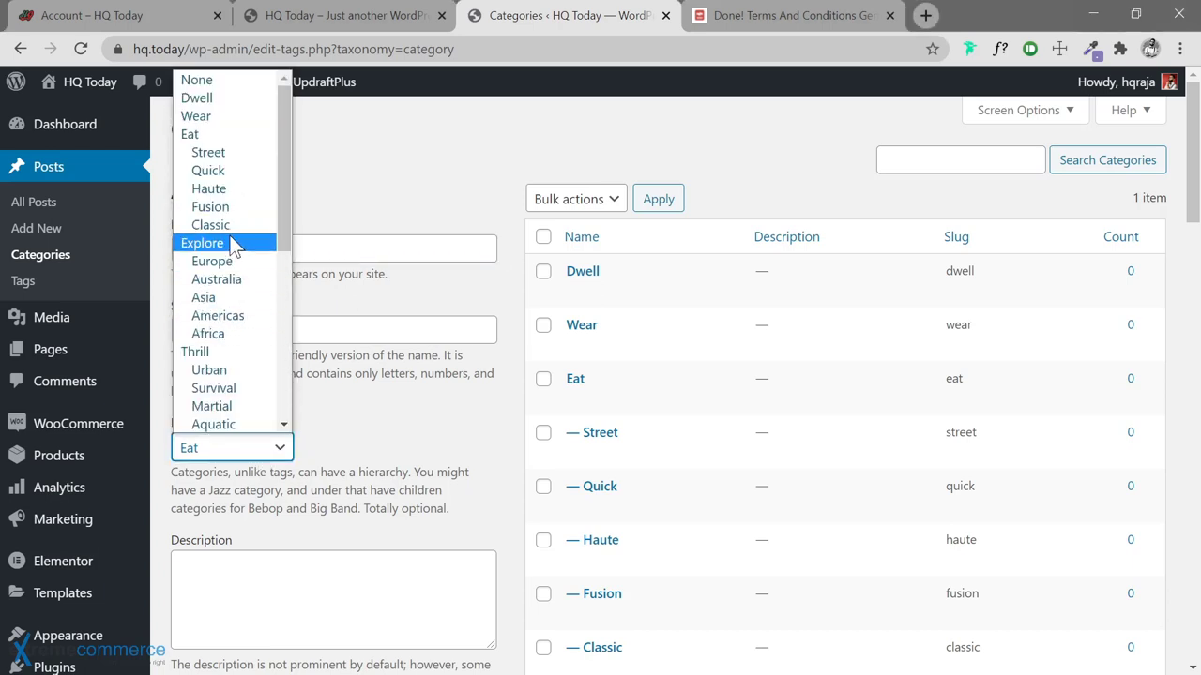
Make Wear the parent category and add Formal and Business under it
left_click(216, 119)
left_click(334, 249)
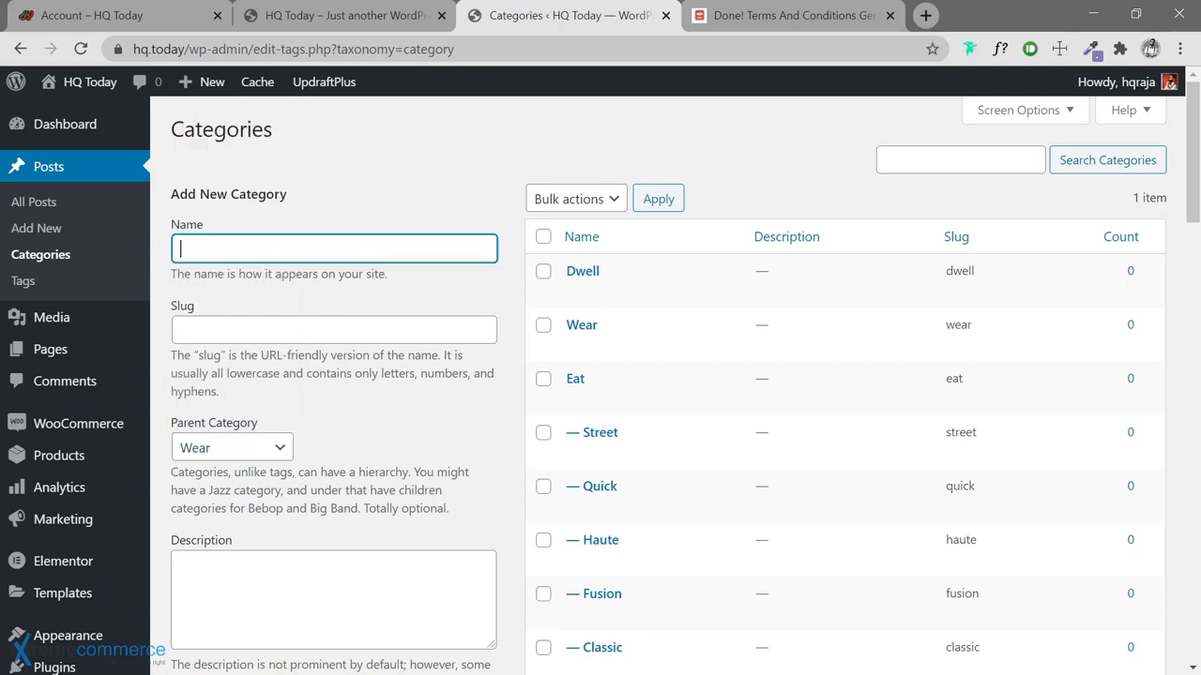
type("Formal")
key("Return")
key("alt+Tab")
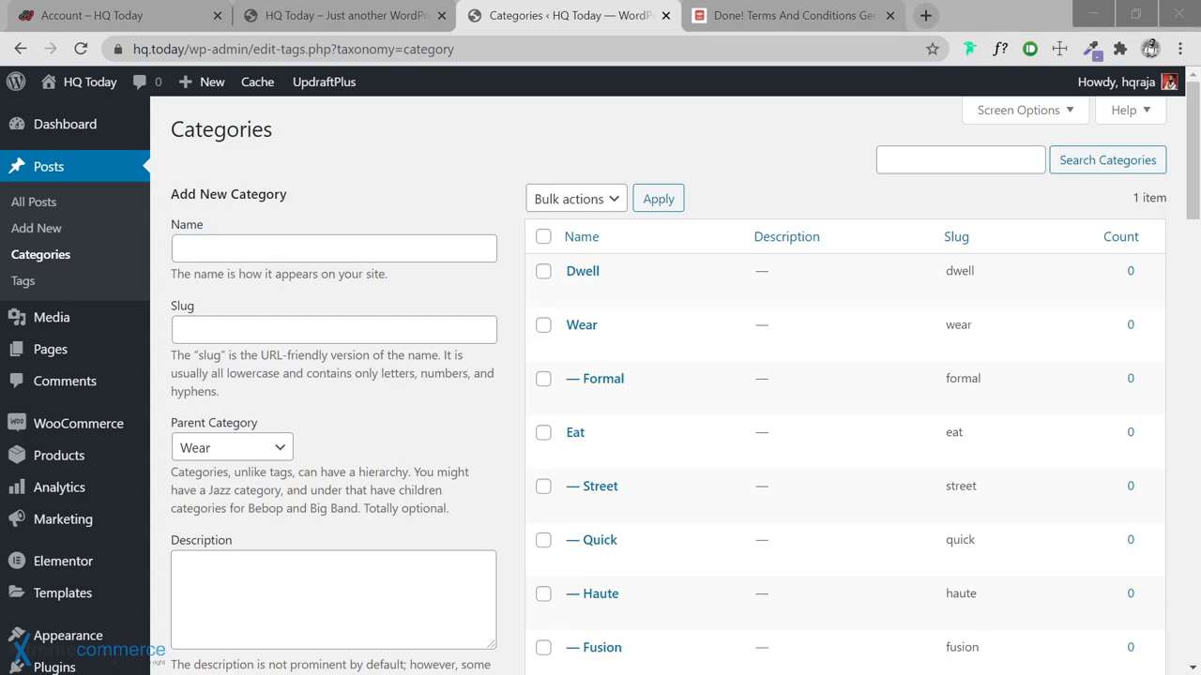
left_click(429, 248)
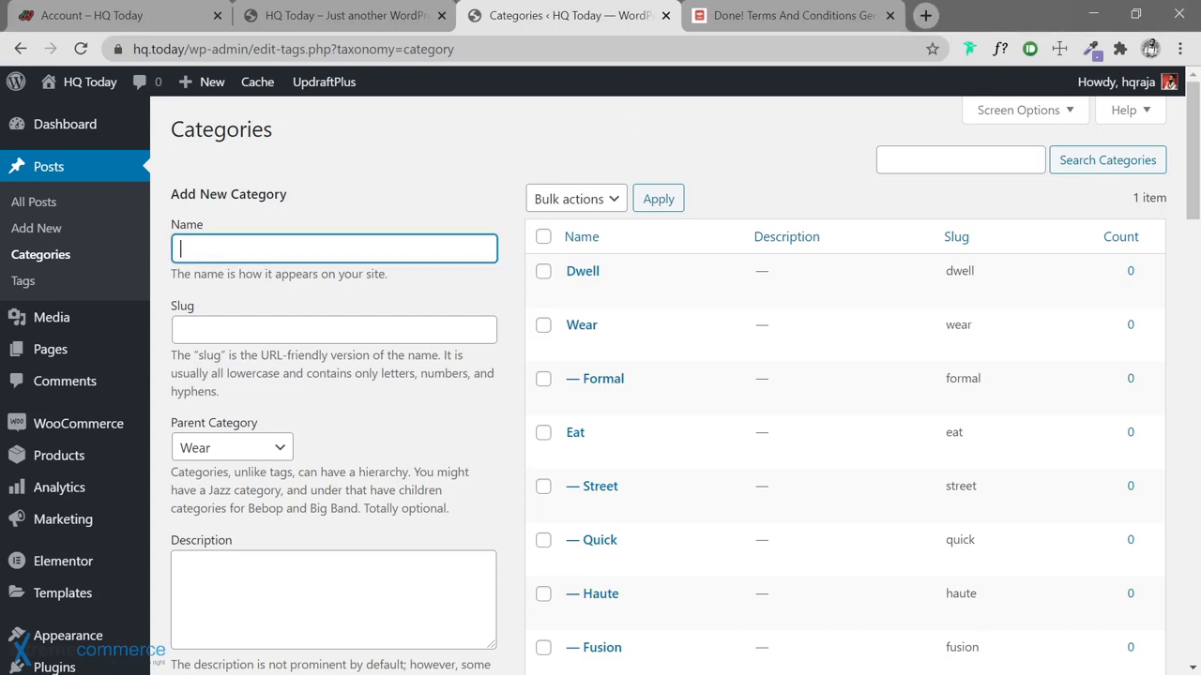
type("Business")
key("Return")
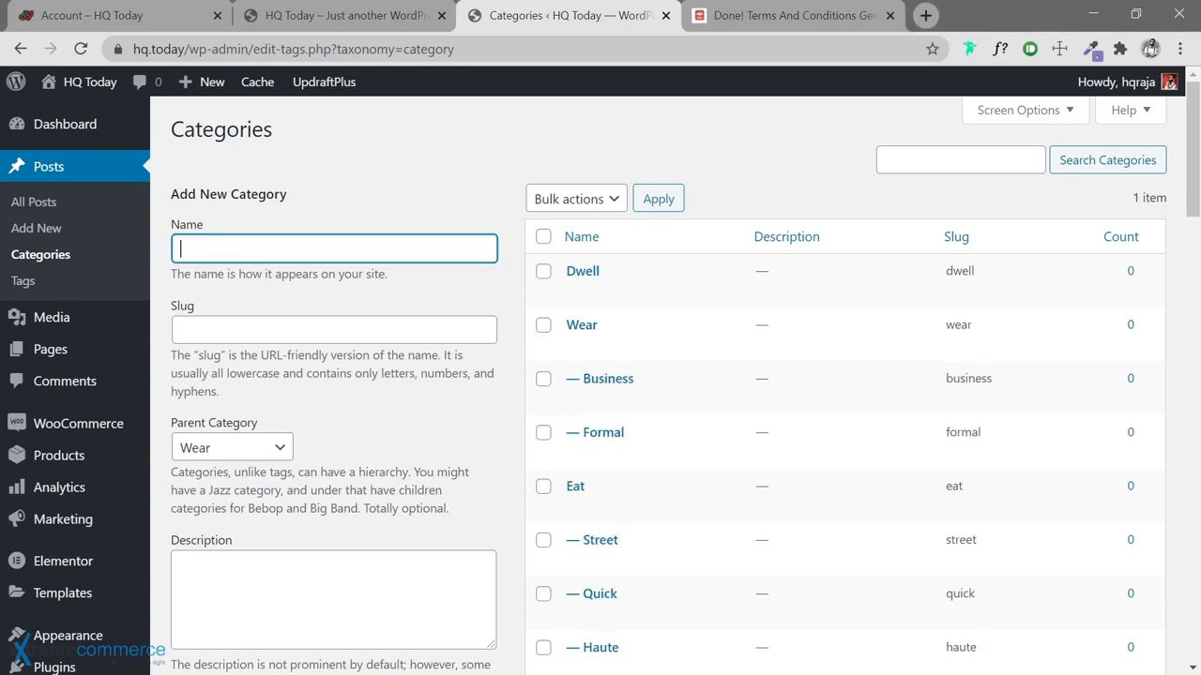
Add Casual and Athletic as further subcategories of Wear
key("alt+Tab")
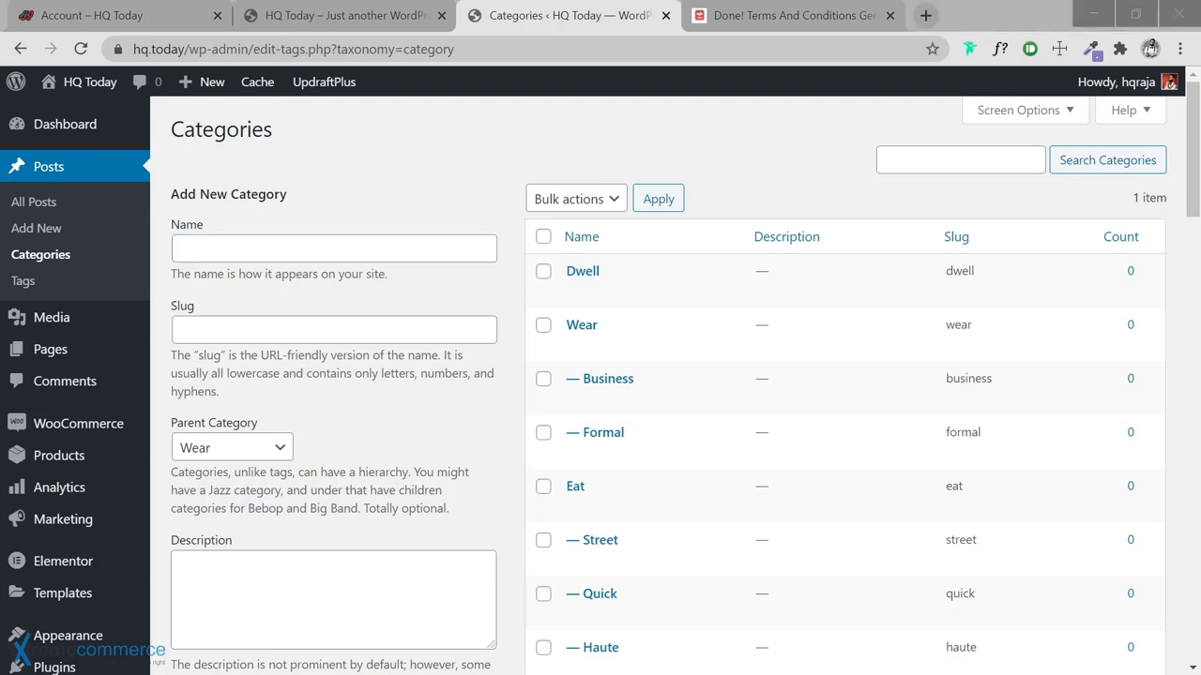
key("alt+Tab")
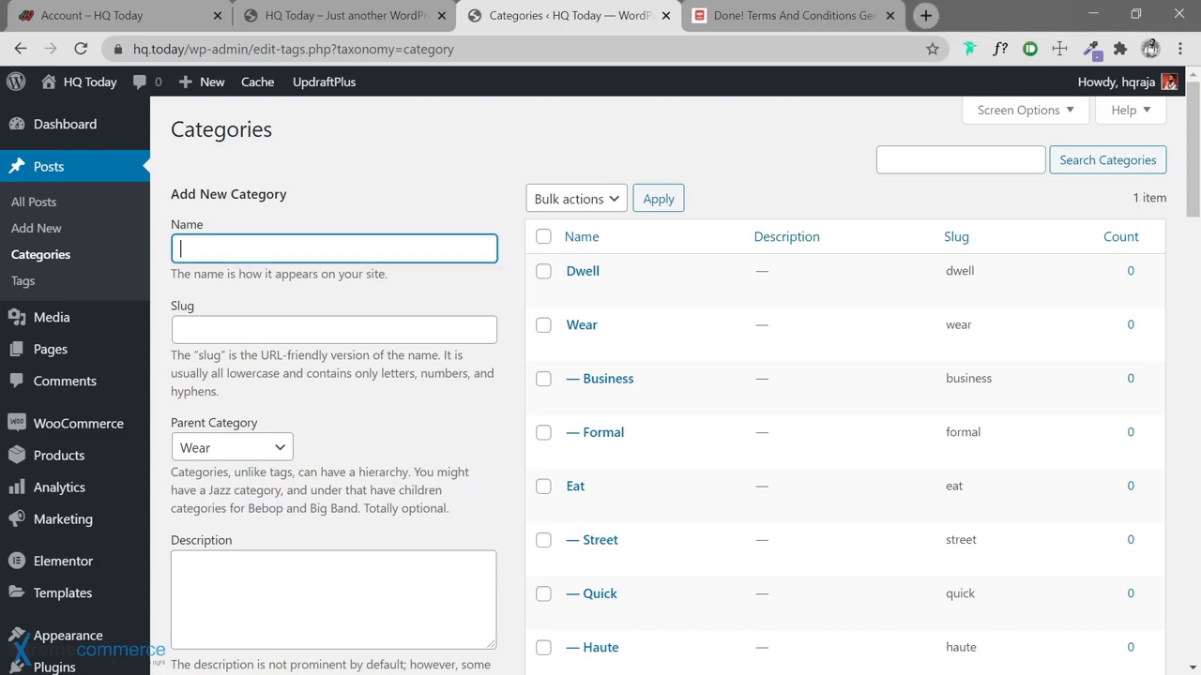
type("Casual")
key("Return")
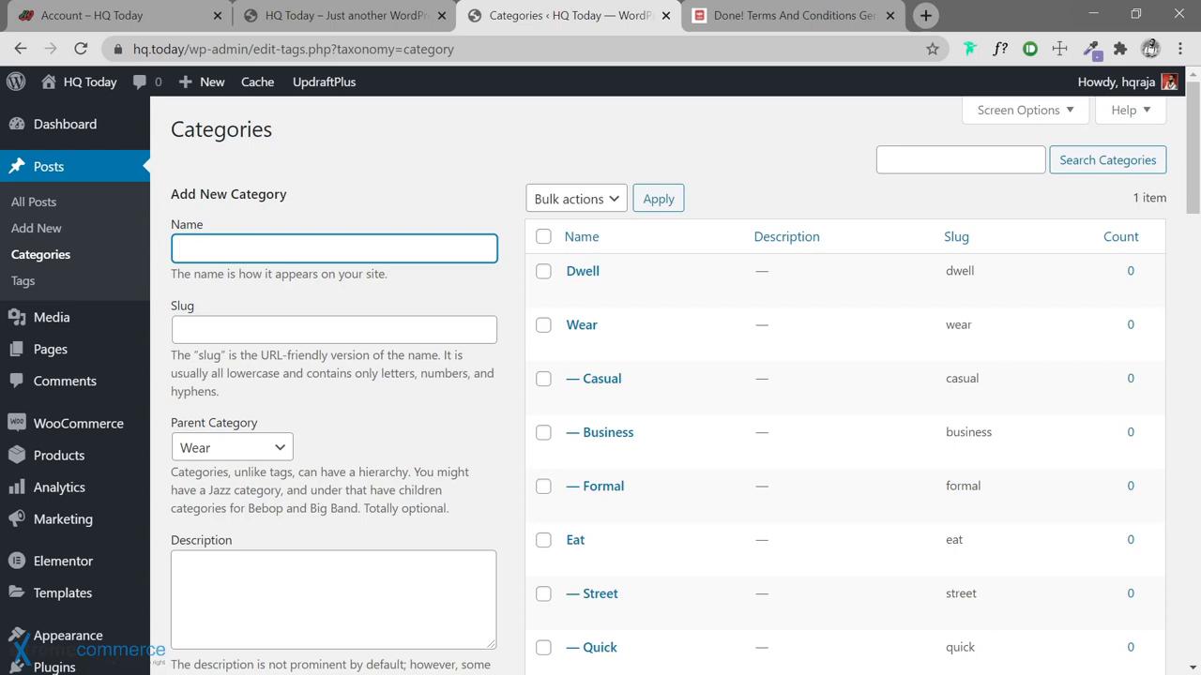
key("alt+Tab")
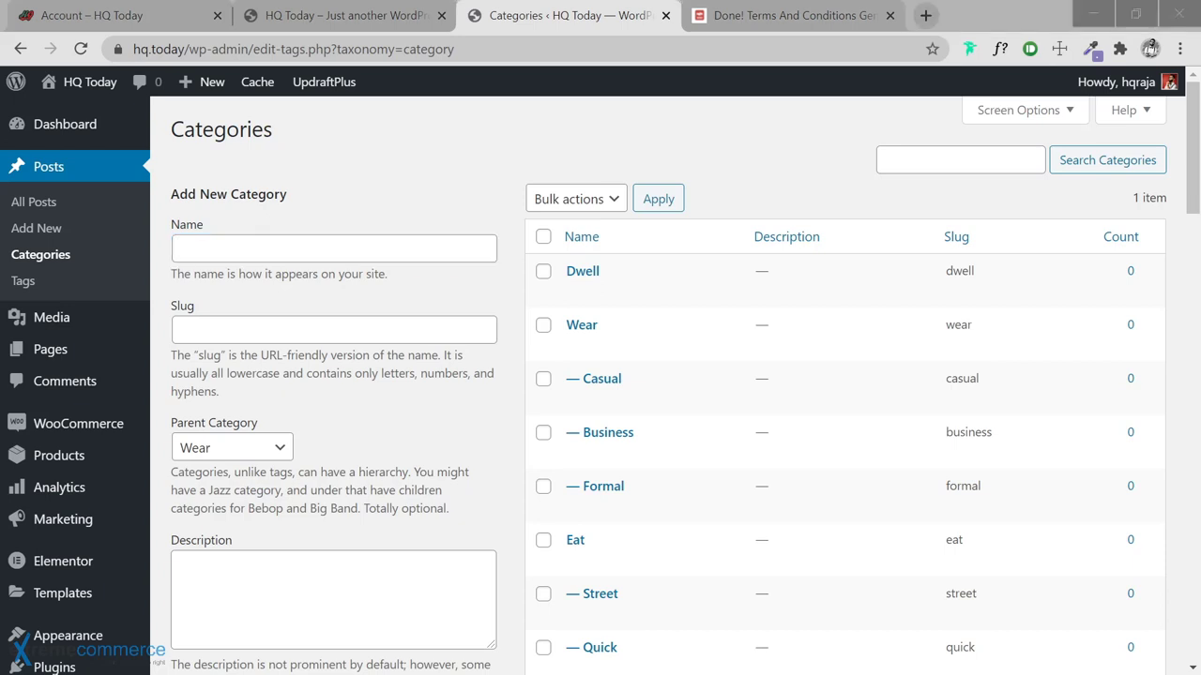
left_click(379, 241)
type("Athletic")
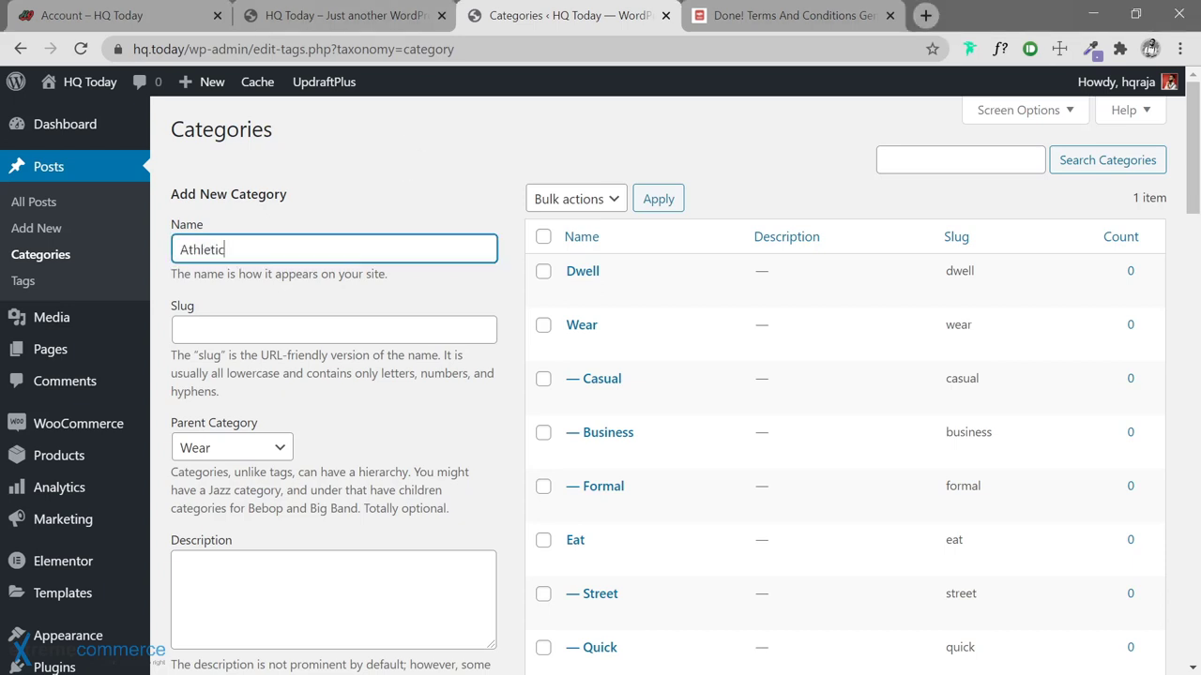
key("Return")
key("alt+Tab")
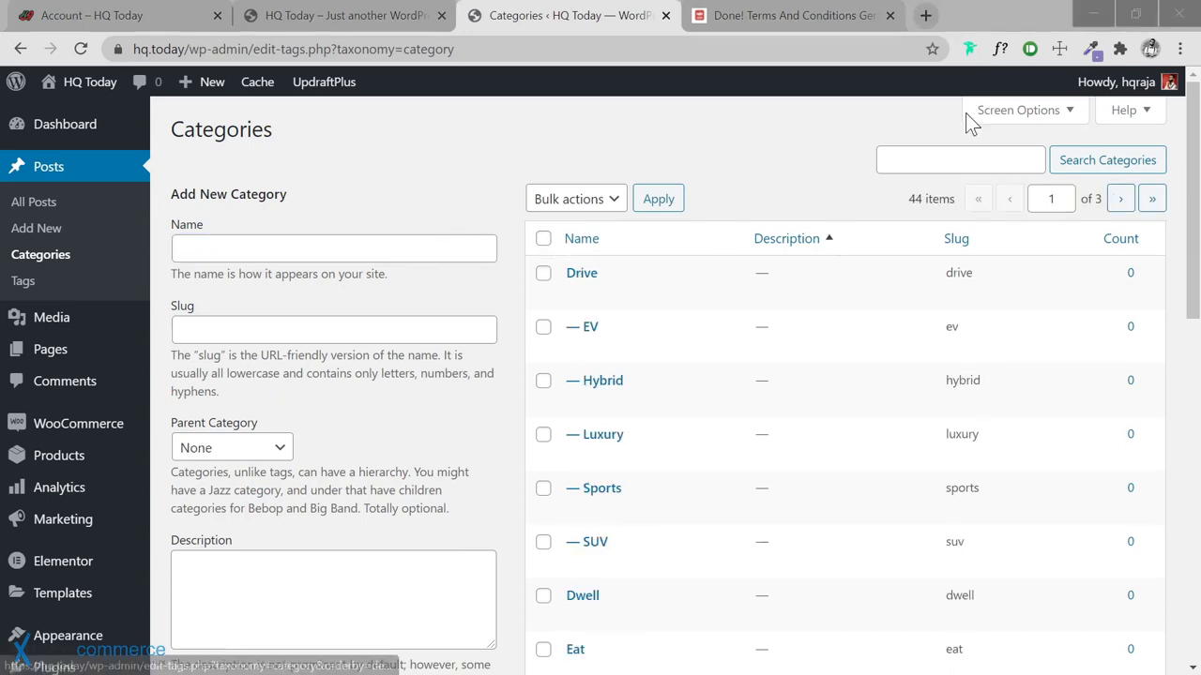
Change the category list's Screen Options to show 100 items per page instead of 20
left_click(1043, 119)
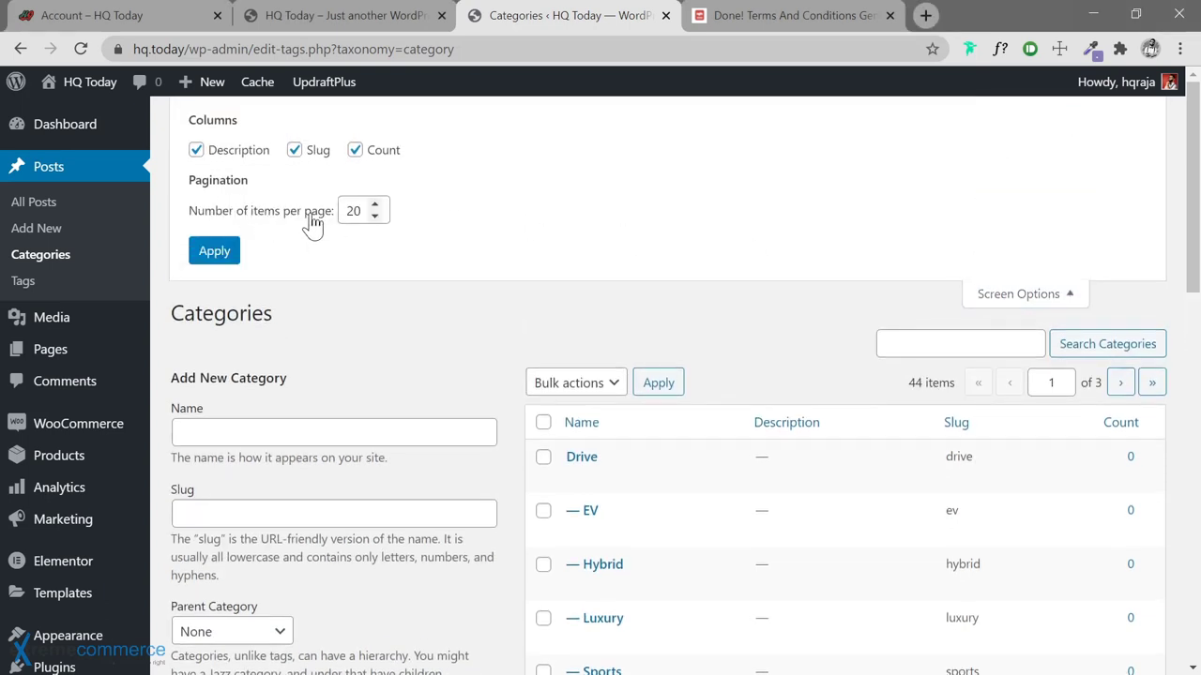
left_click_drag(354, 211, 330, 230)
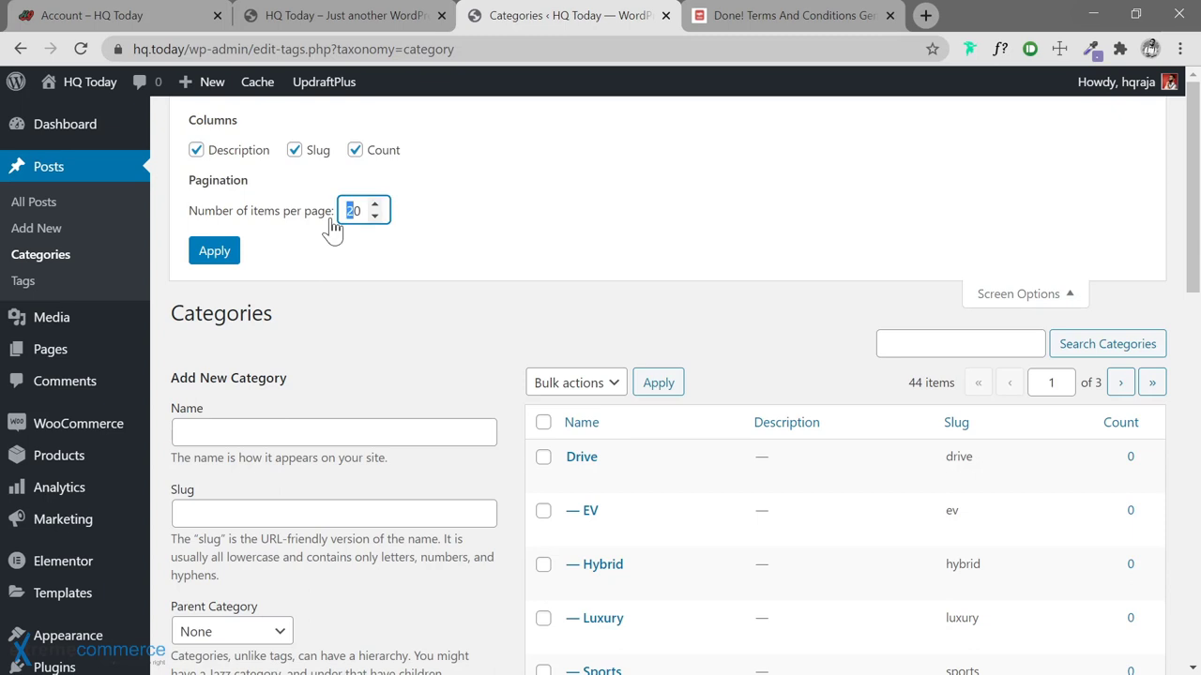
type("100")
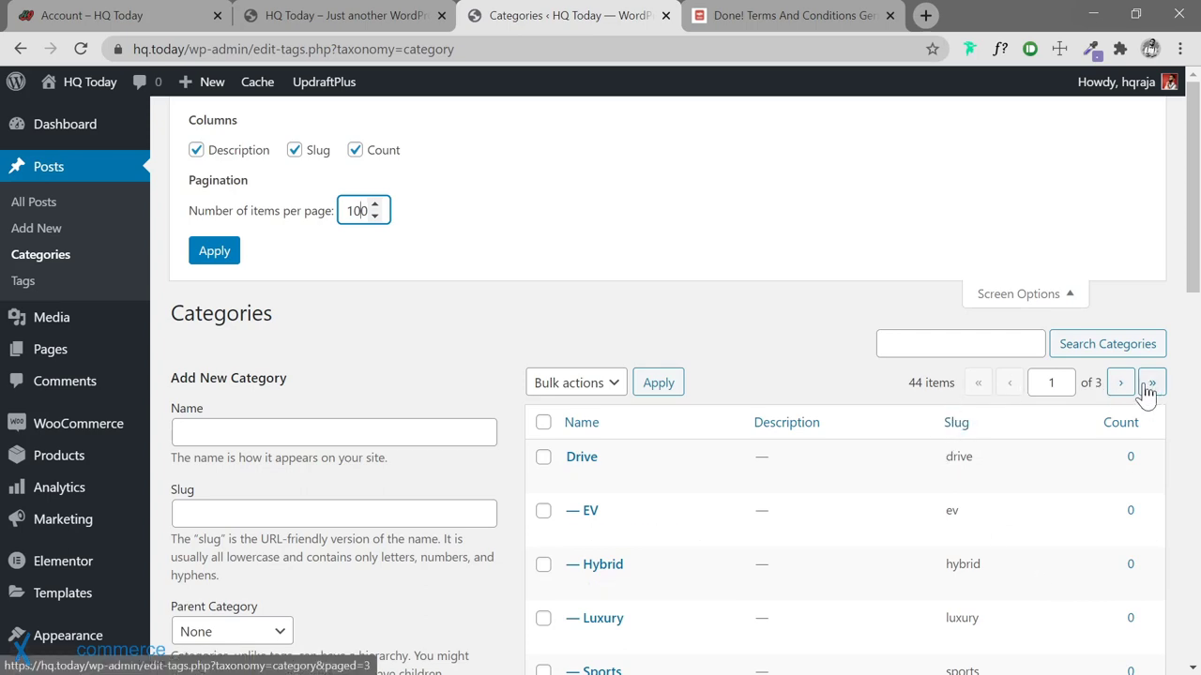
scroll(734, 346, "down", 7)
scroll(735, 346, "up", 7)
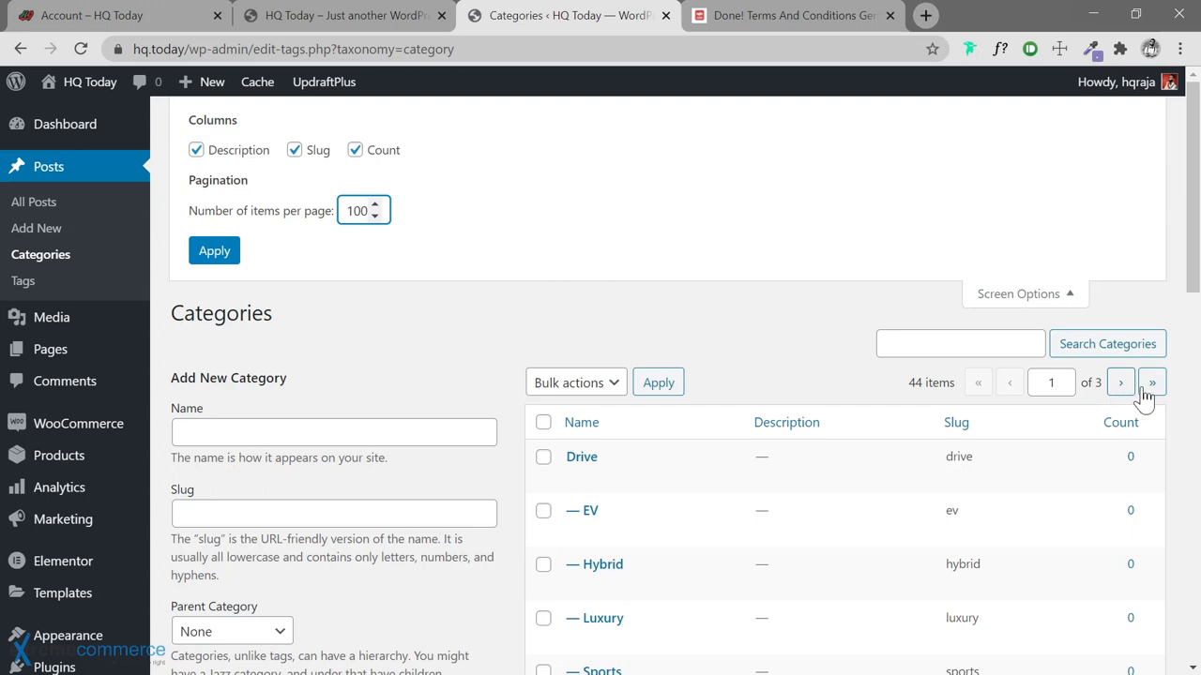
left_click(214, 251)
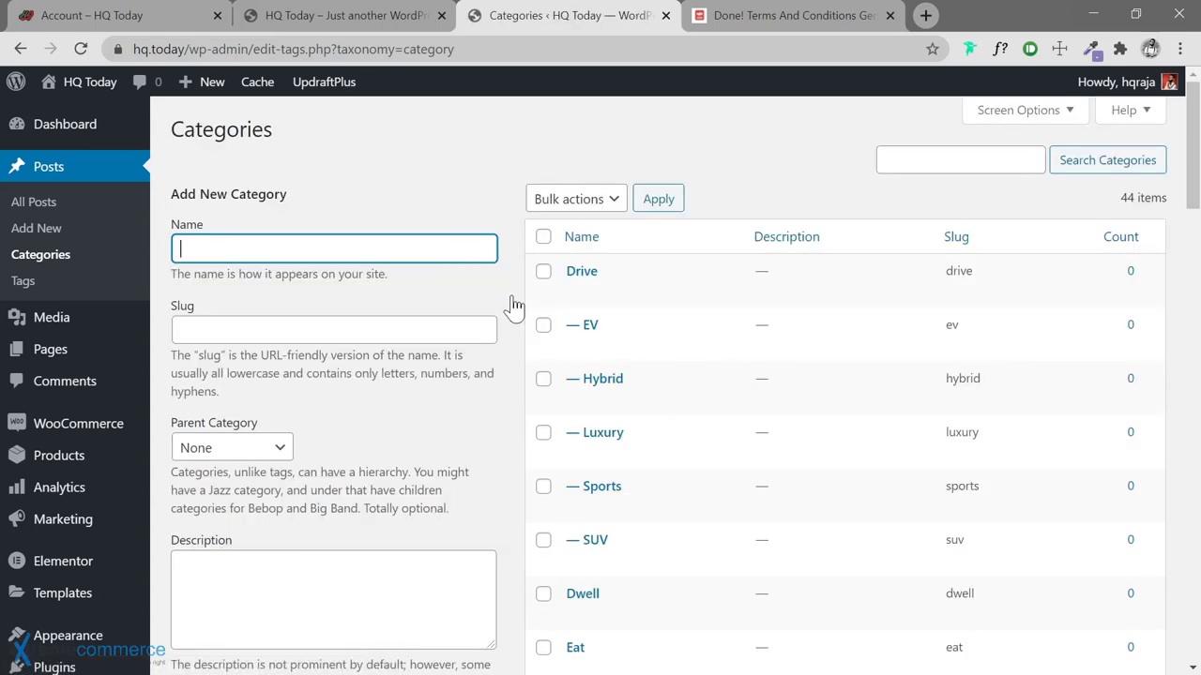
Scroll through the single-page list to check all 44 categories, then return toward the top
scroll(511, 291, "down", 1)
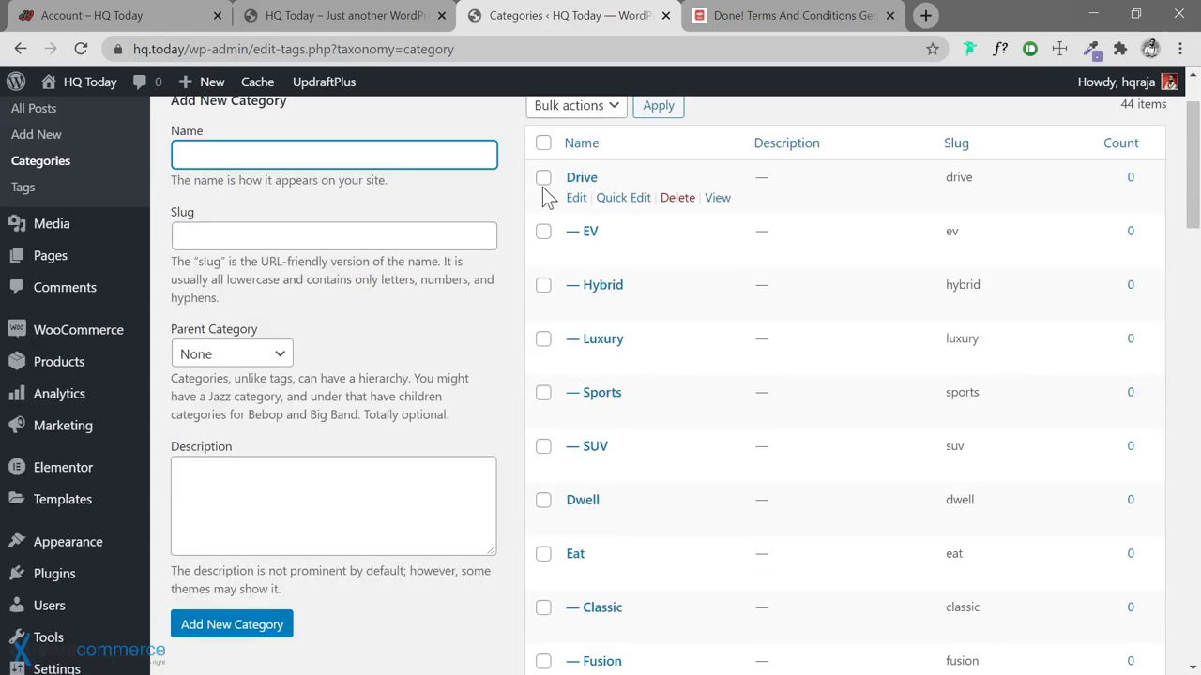
scroll(504, 298, "down", 2)
scroll(504, 301, "up", 1)
scroll(504, 301, "up", 1)
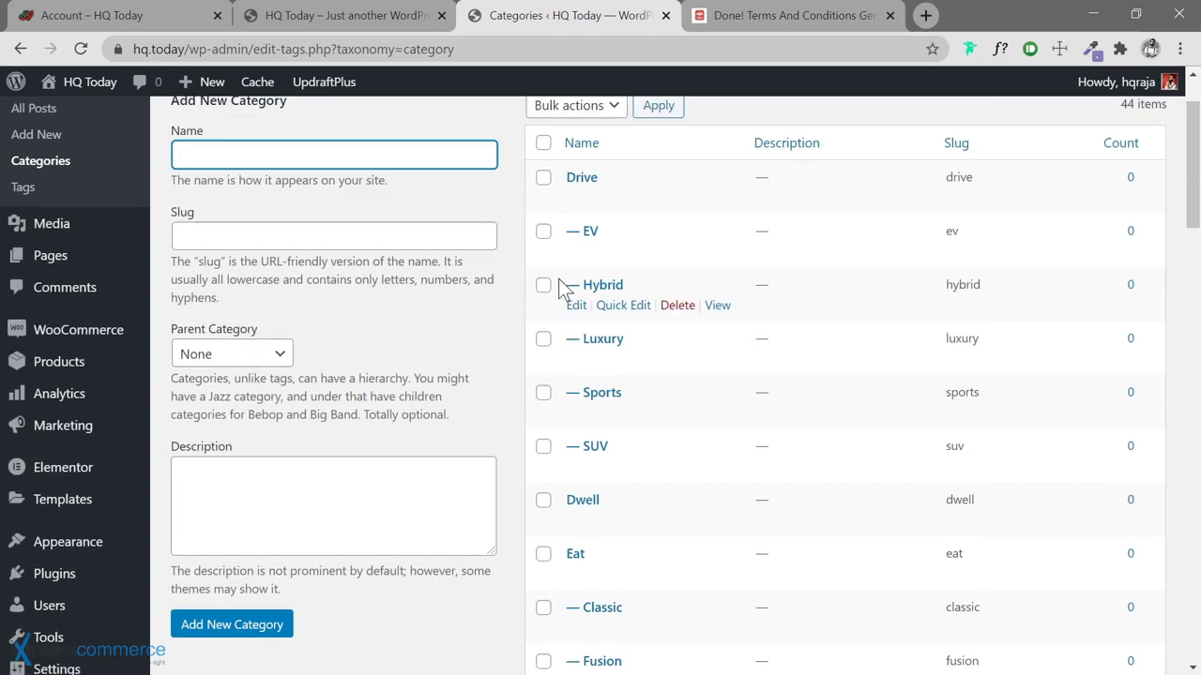
scroll(542, 424, "down", 4)
scroll(542, 423, "down", 5)
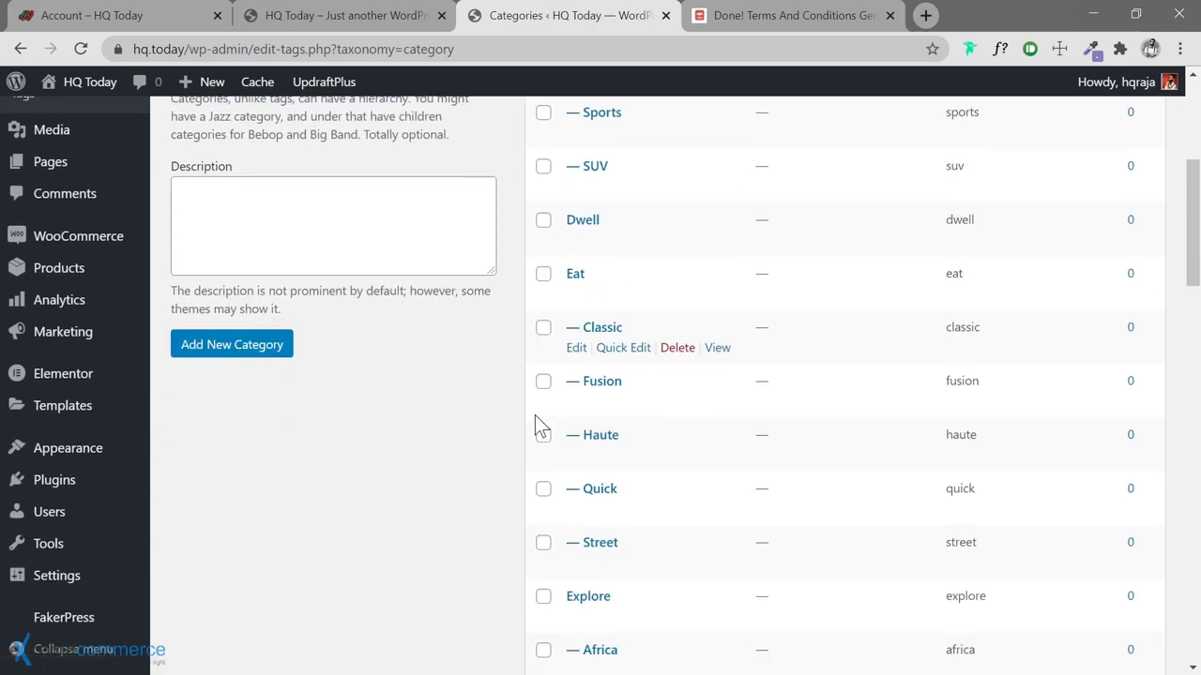
scroll(536, 416, "down", 7)
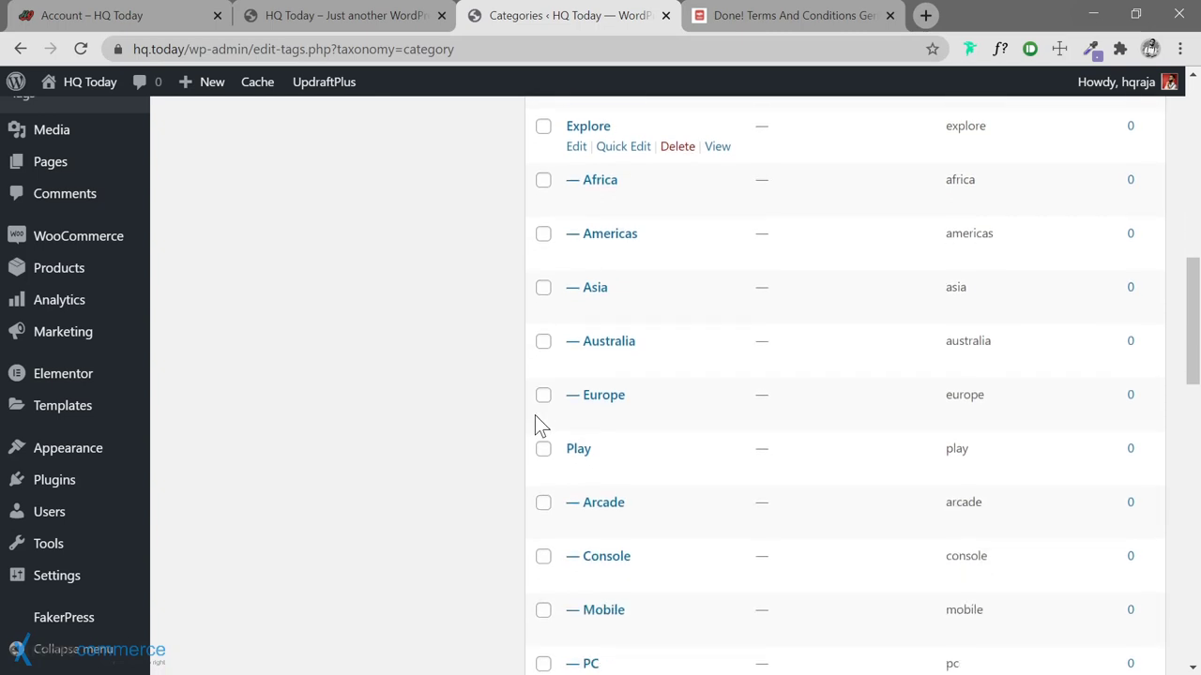
scroll(535, 419, "down", 6)
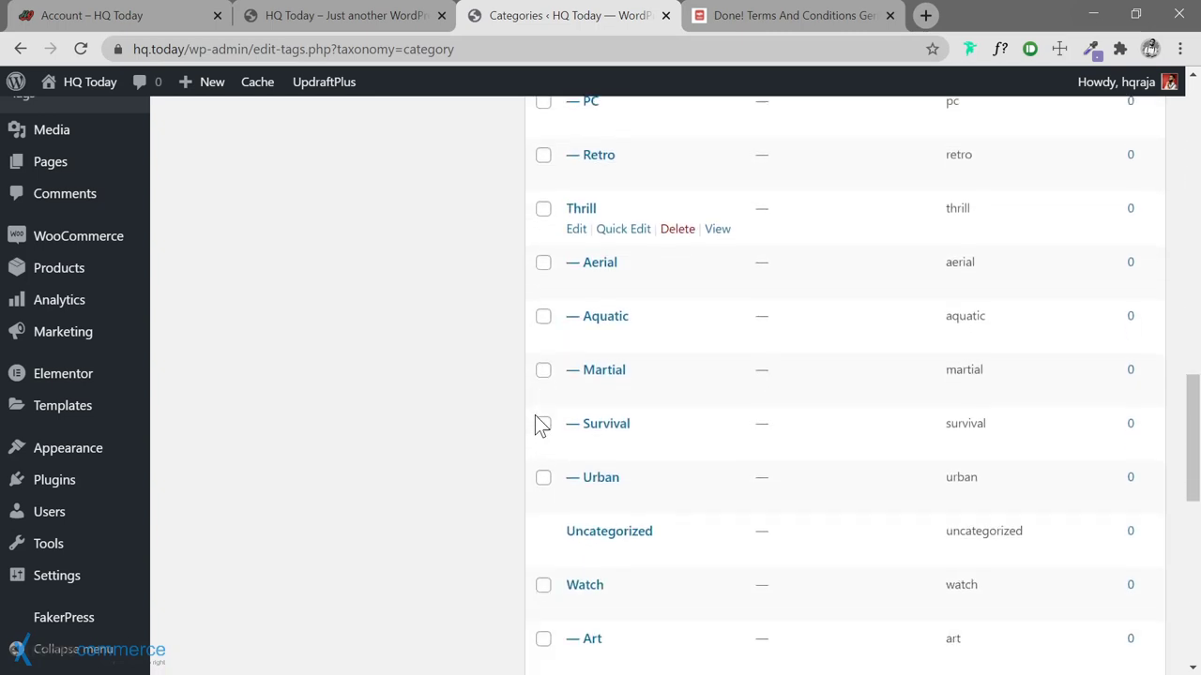
scroll(535, 418, "down", 3)
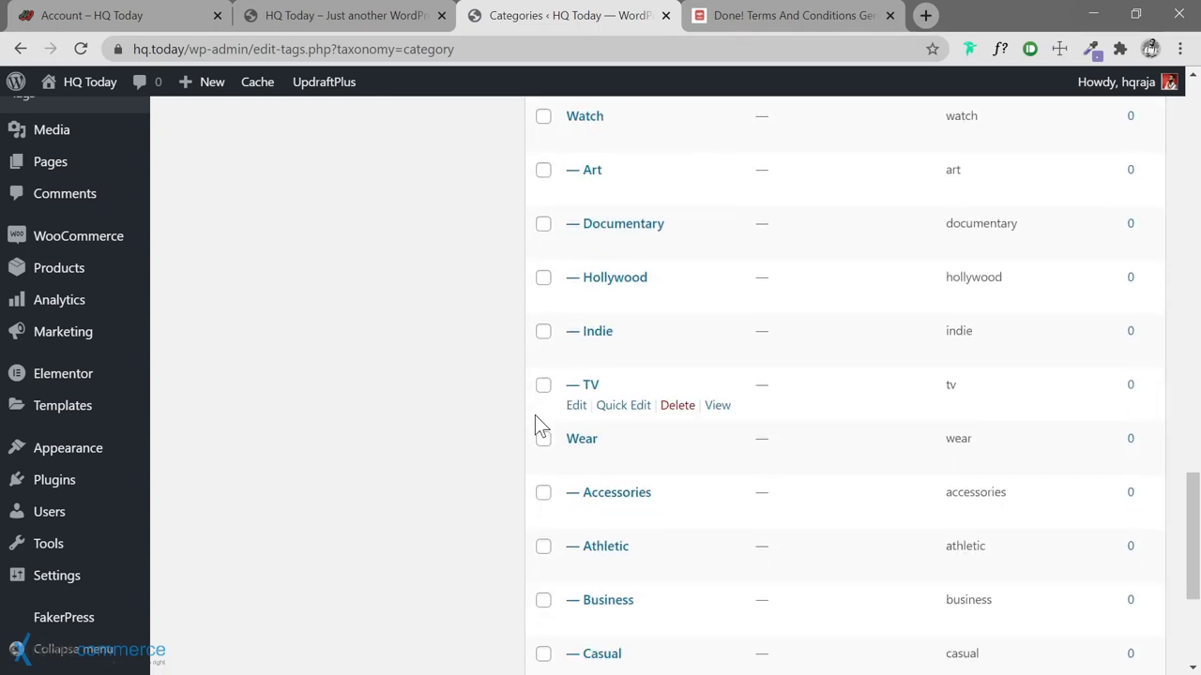
scroll(536, 418, "up", 10)
scroll(534, 415, "up", 12)
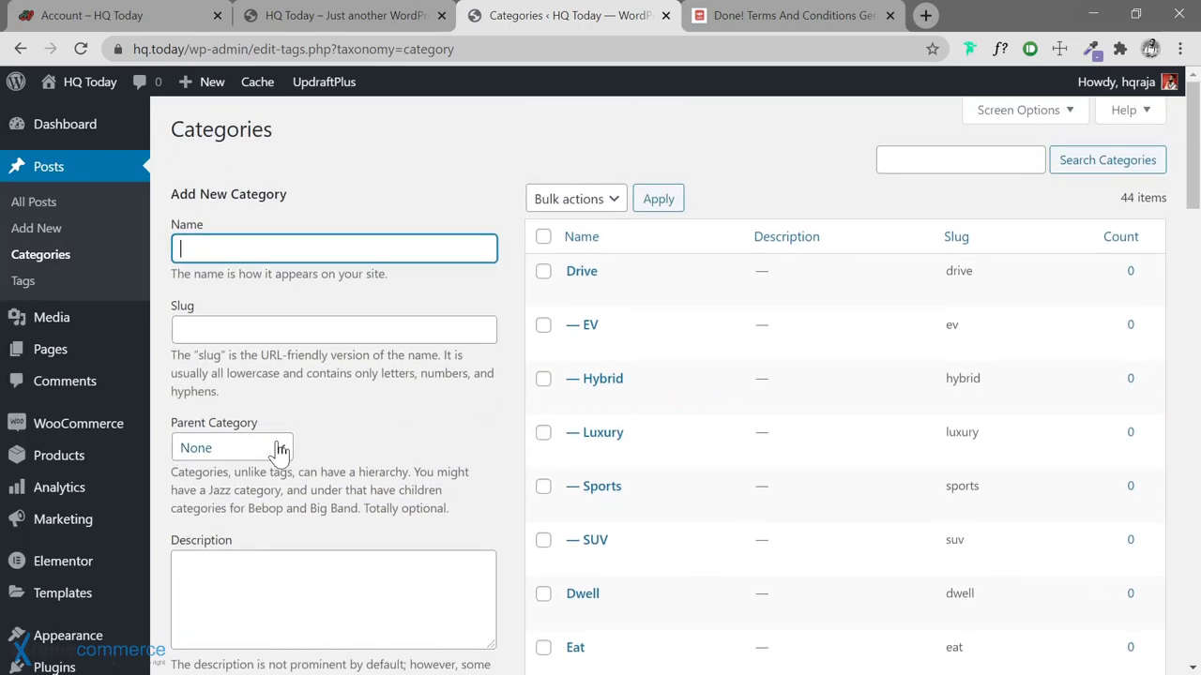
Make Dwell the parent category and add Apartment and Garden under it
left_click(276, 447)
scroll(246, 357, "down", 10)
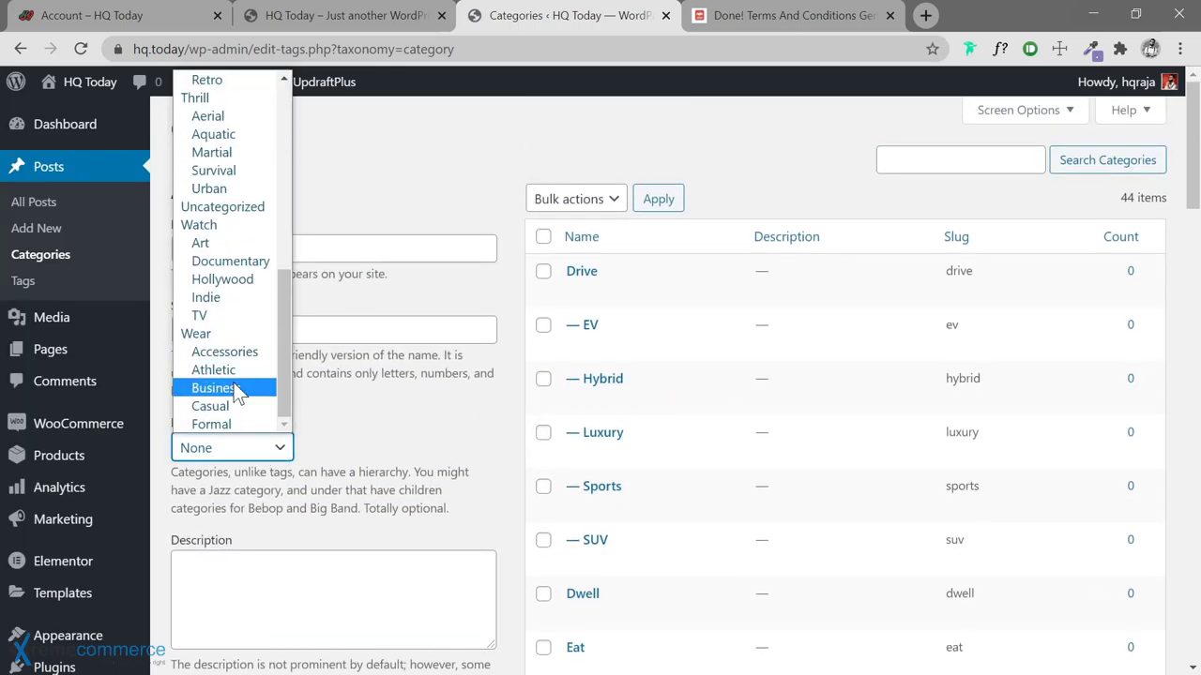
scroll(236, 348, "up", 10)
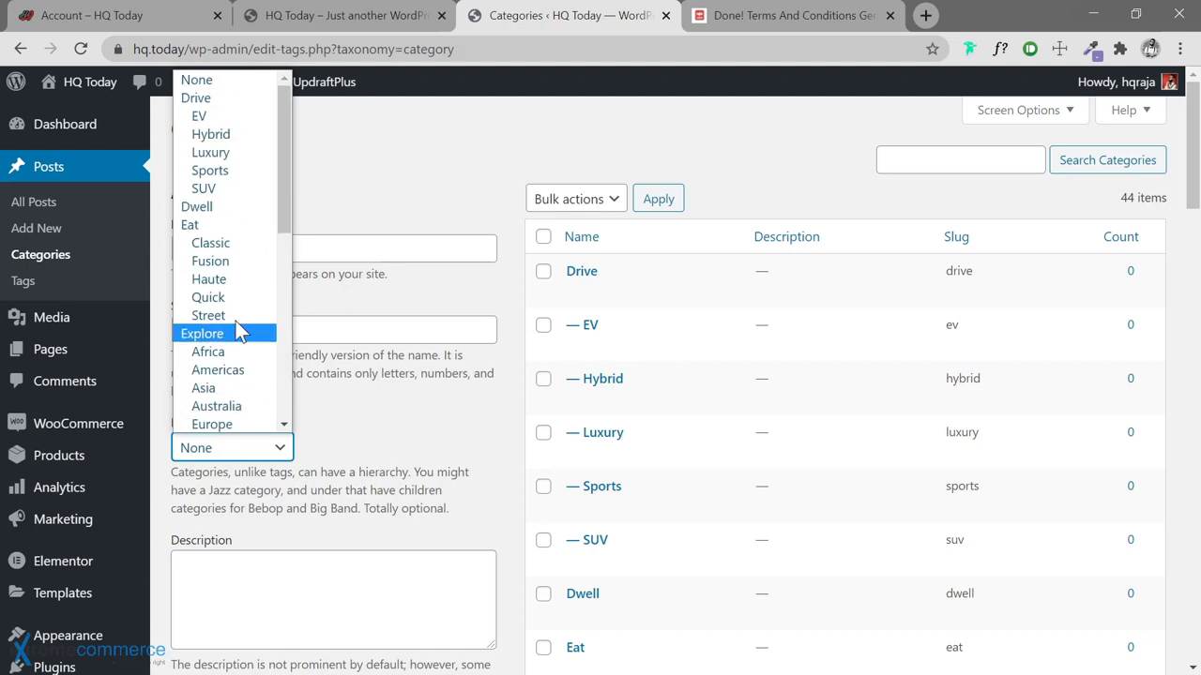
left_click(225, 206)
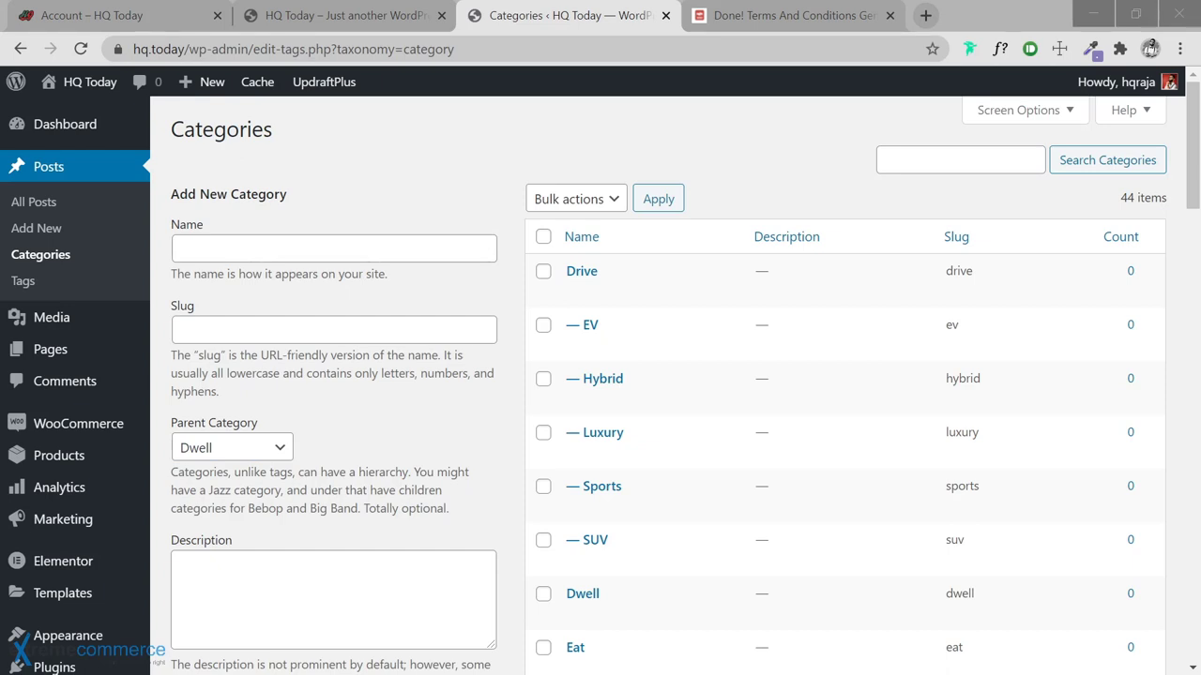
left_click(333, 249)
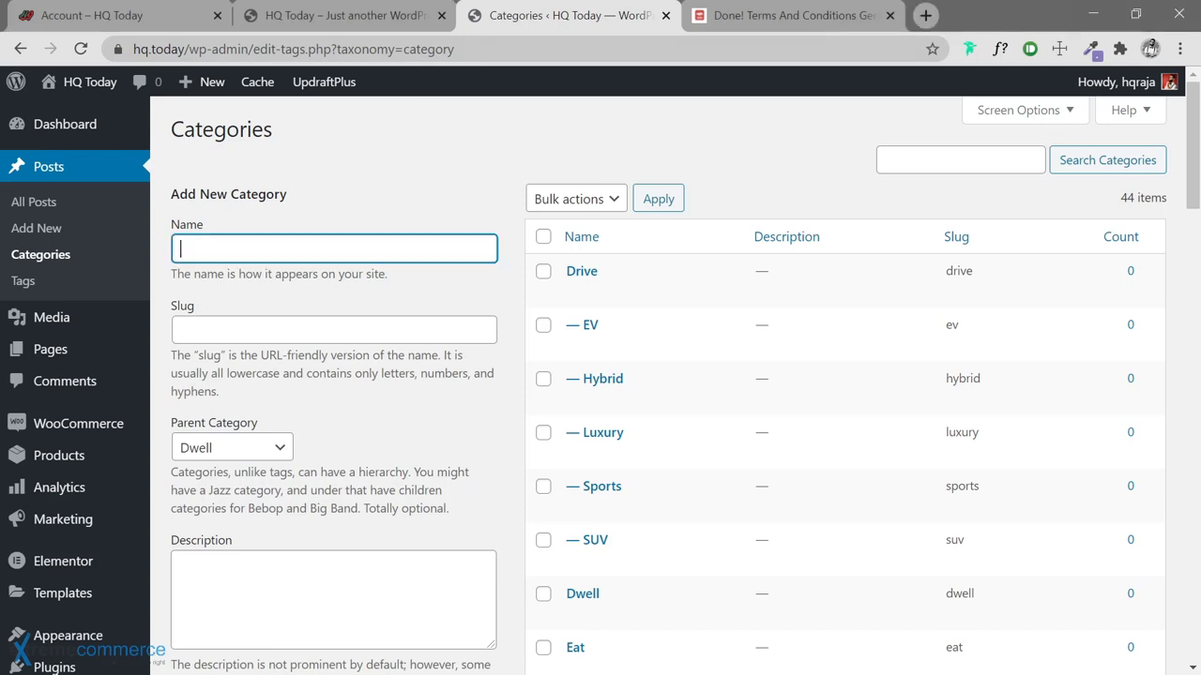
type("Apartment")
key("Return")
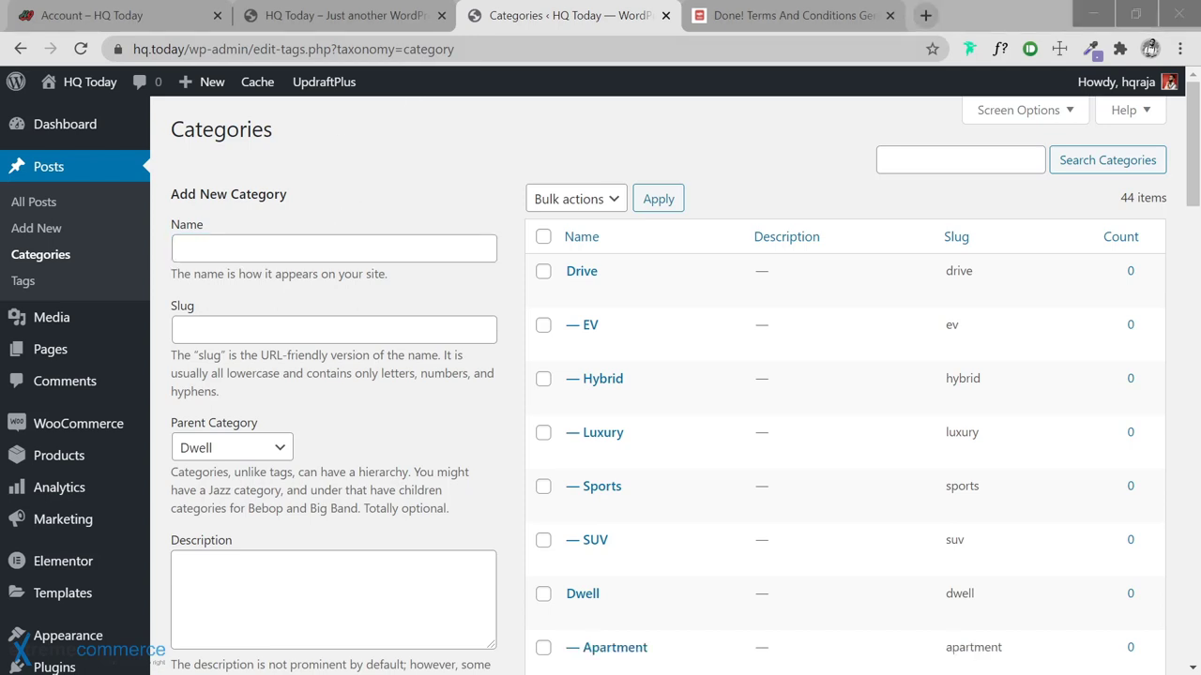
left_click(334, 248)
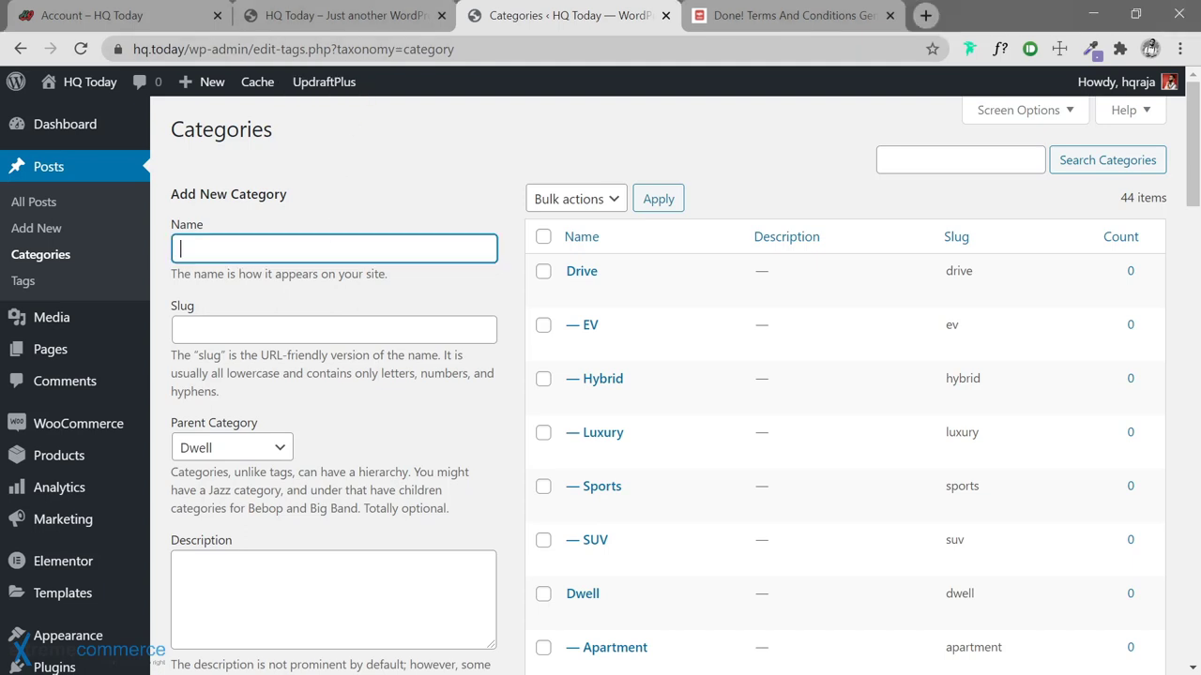
type("Garden")
key("Return")
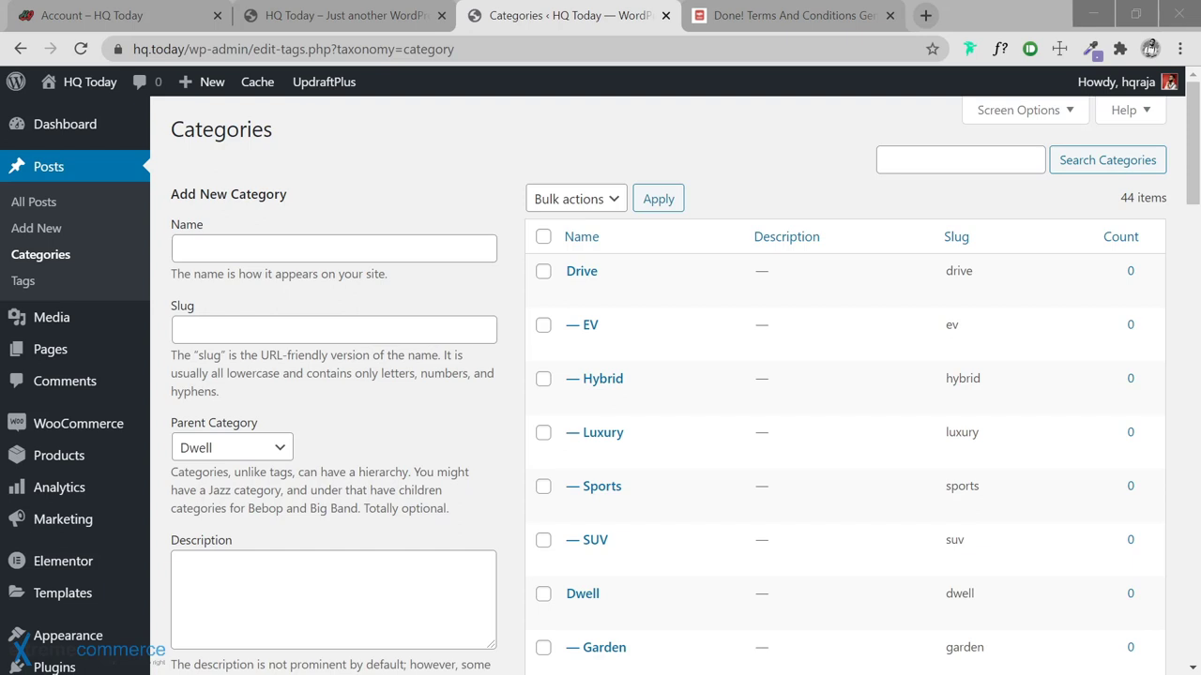
Add House, Loft and Mansion as further subcategories of Dwell
left_click(333, 248)
type("House")
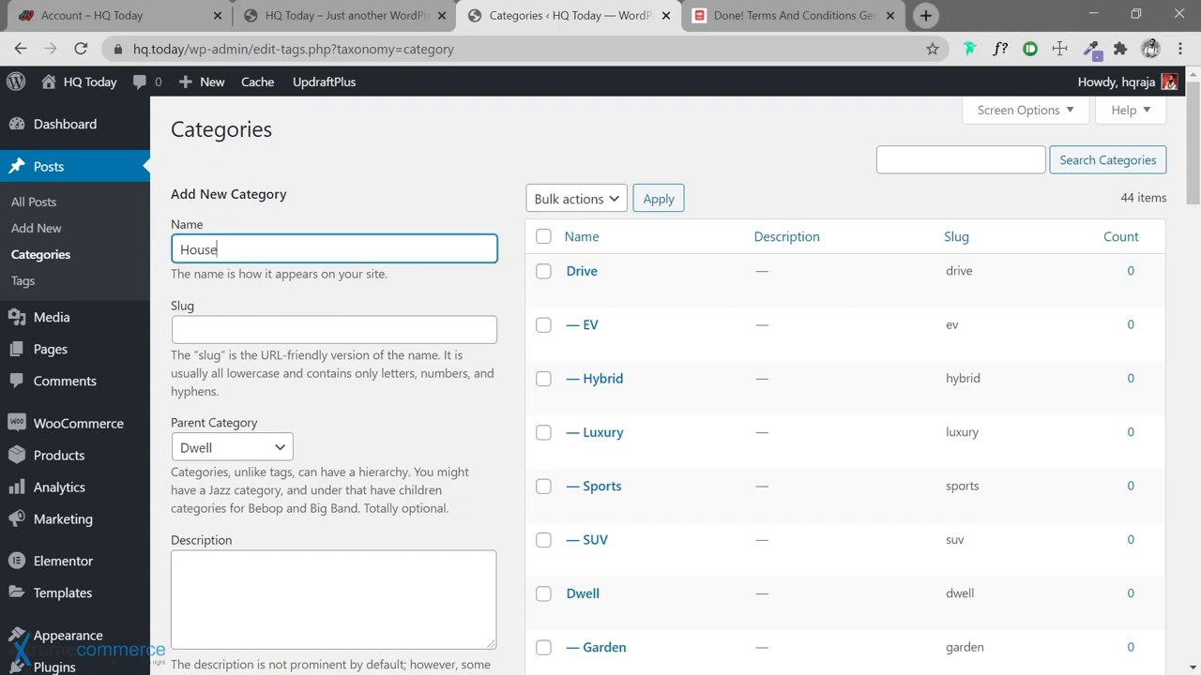
key("Return")
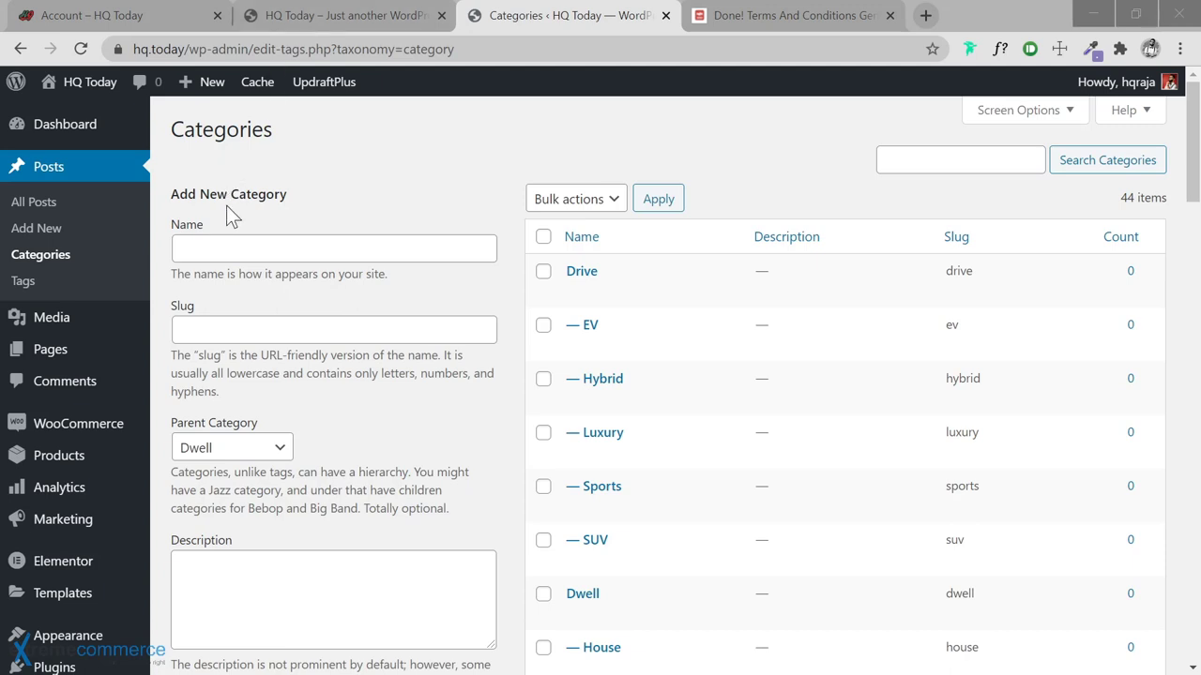
left_click(234, 247)
type("Loft")
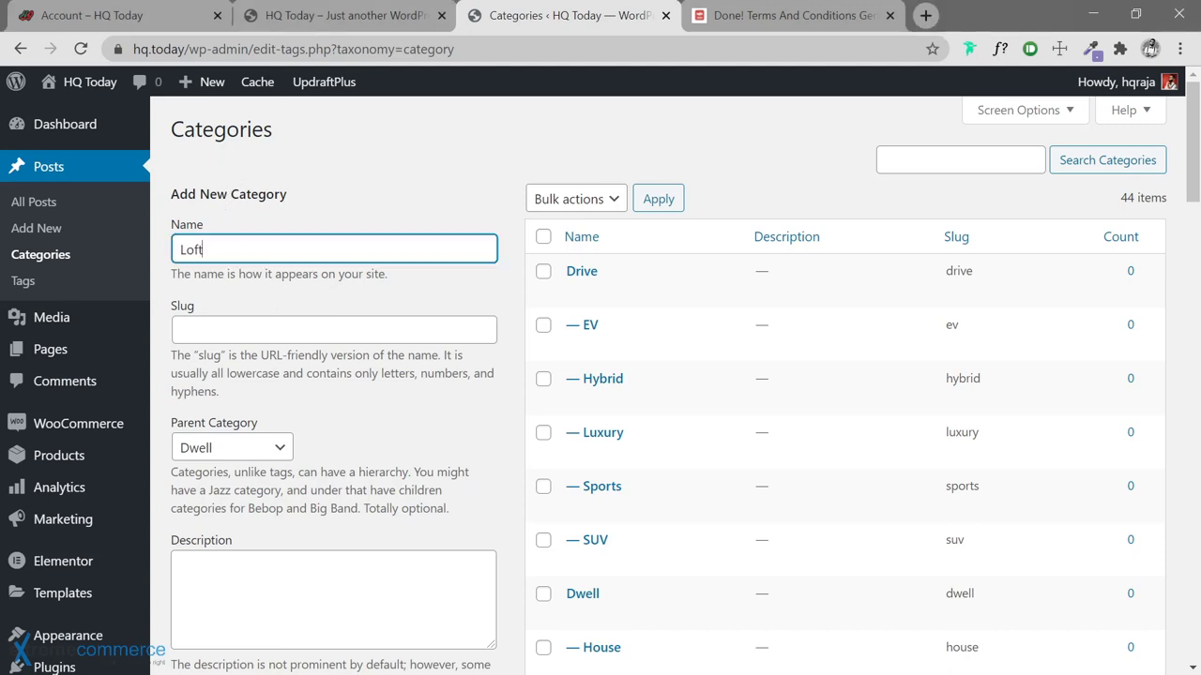
key("Return")
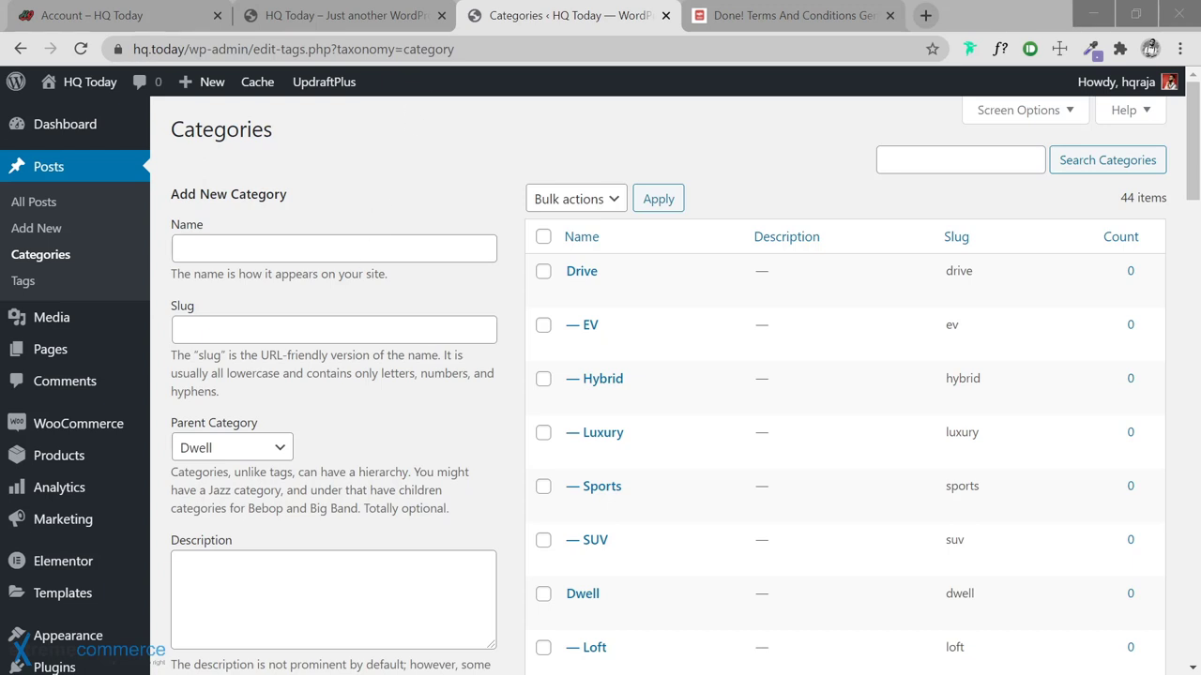
type("Mansion")
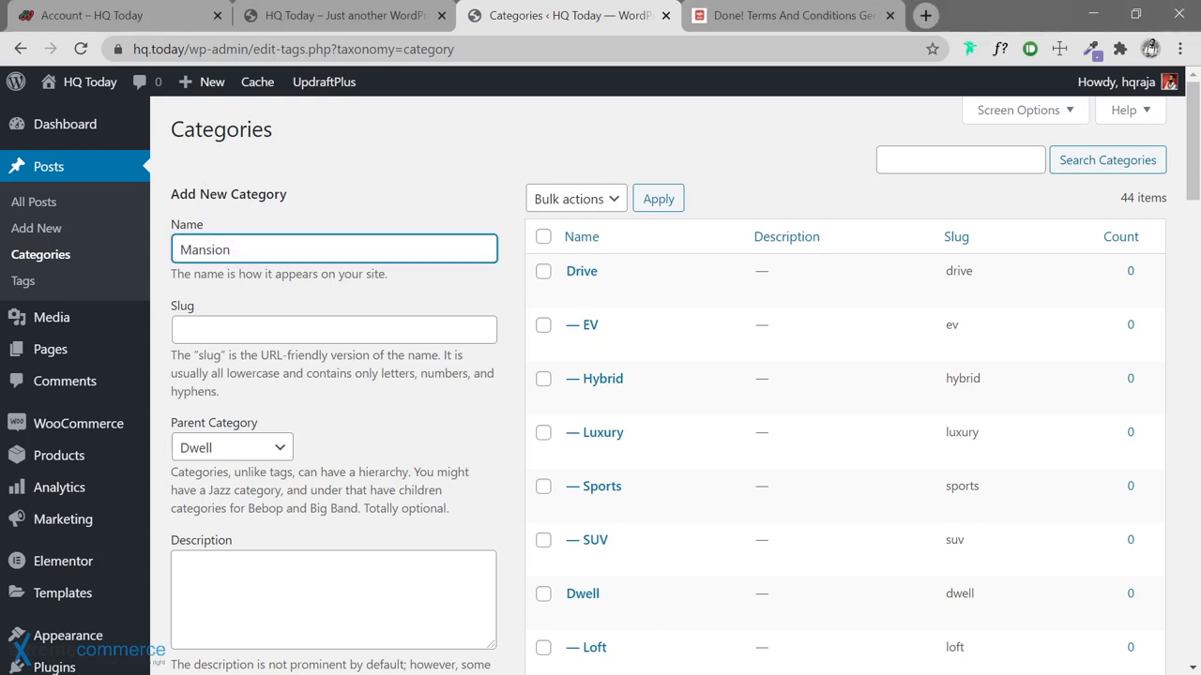
key("Return")
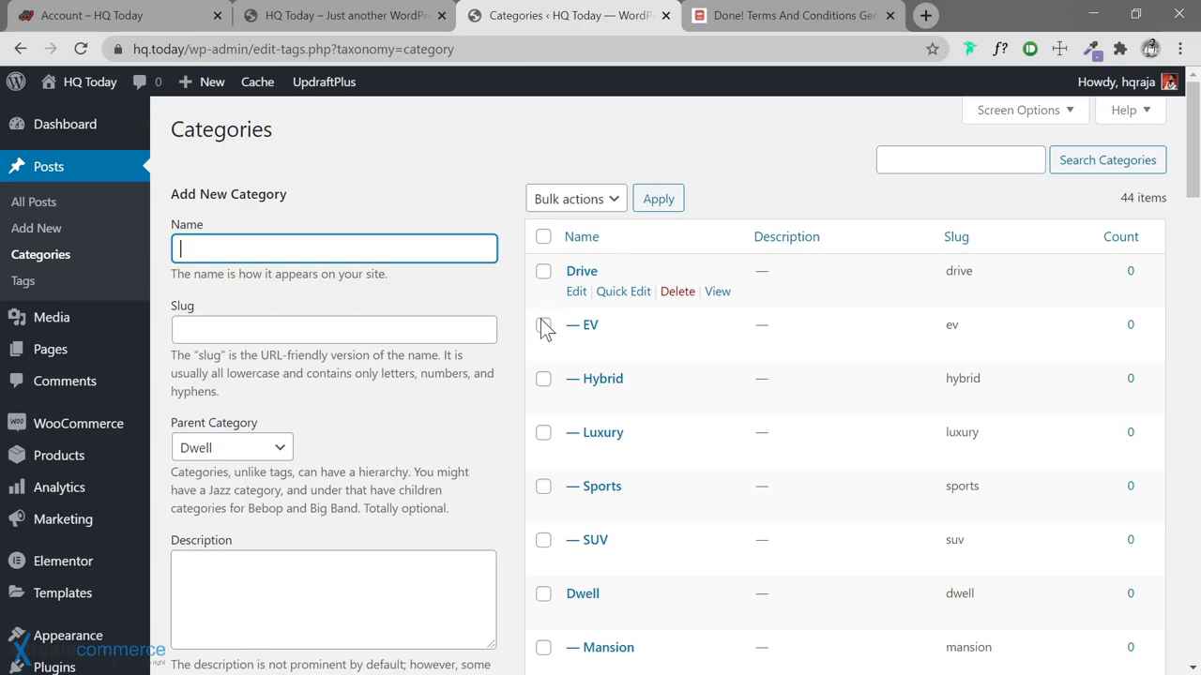
scroll(523, 357, "down", 4)
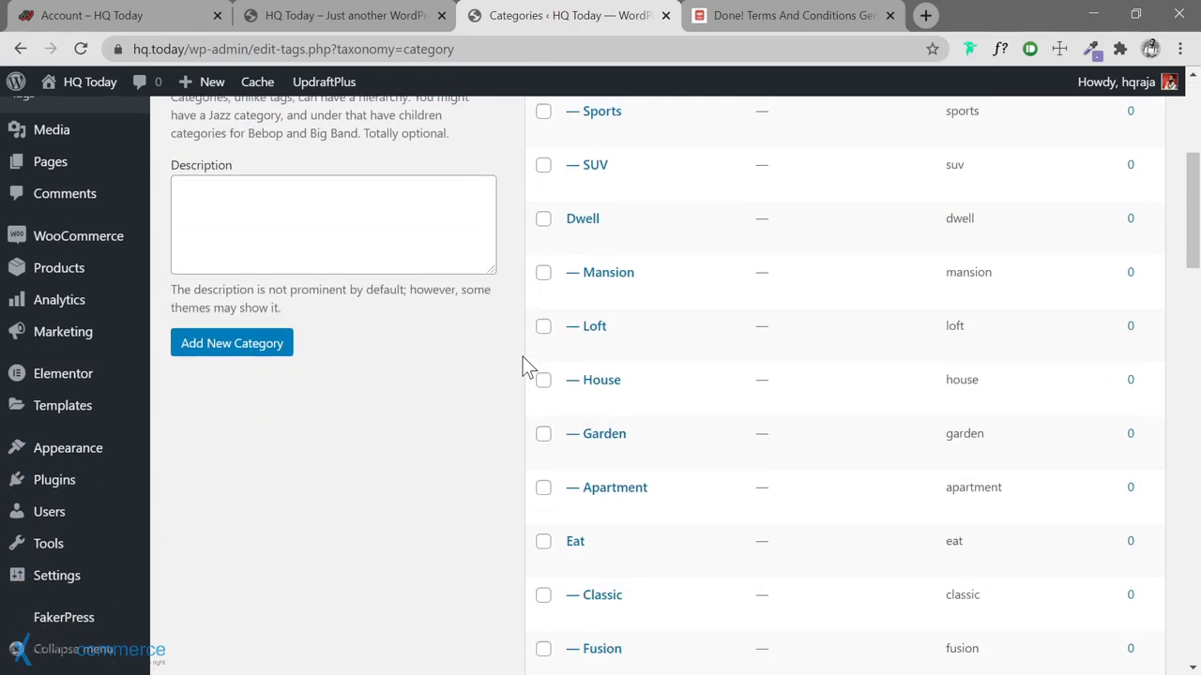
scroll(522, 356, "up", 4)
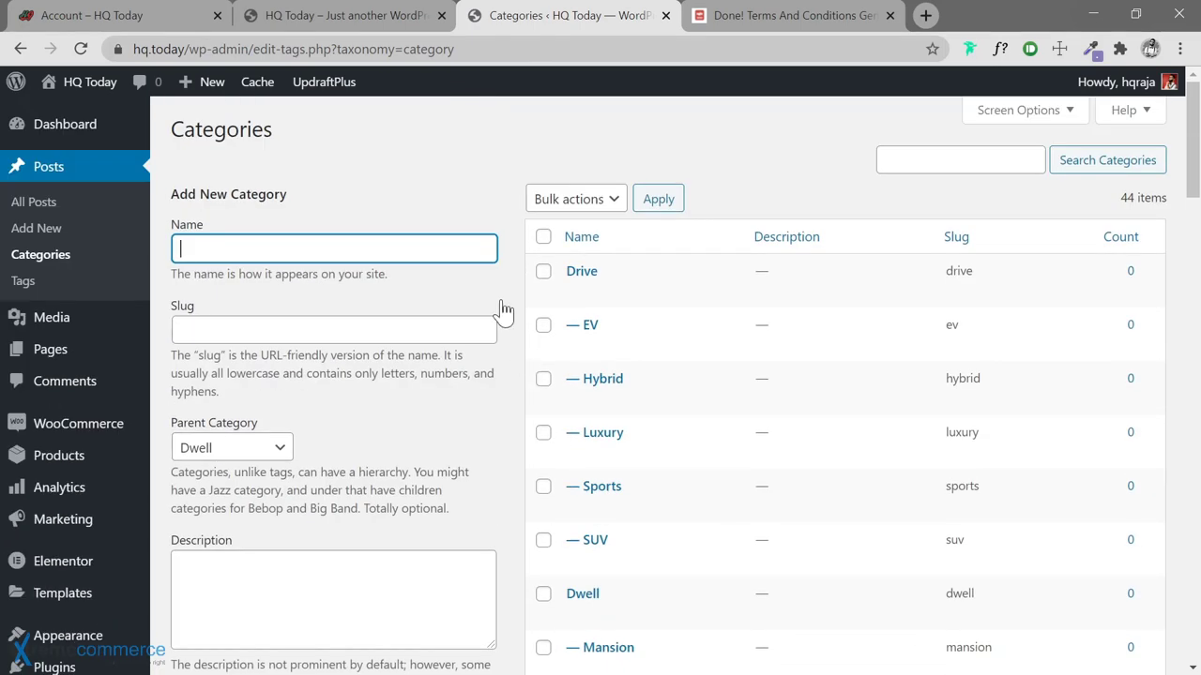
Check that the post Tags list is empty, then go to All Posts
left_click(24, 287)
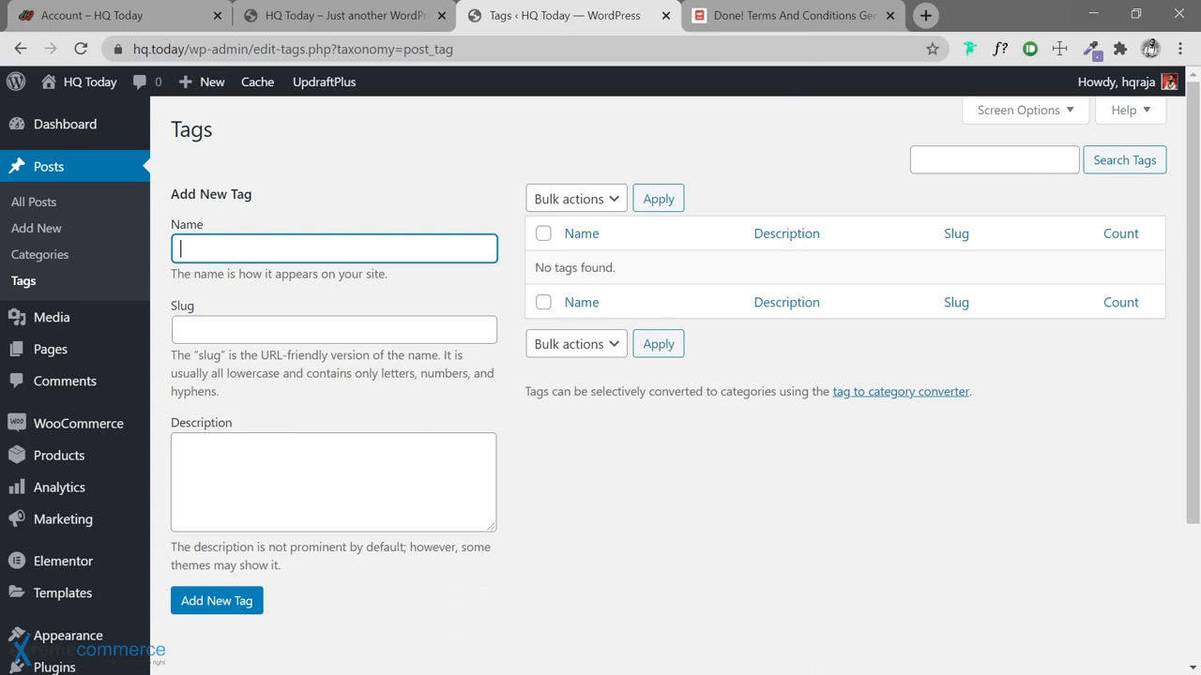
mouse_move(16, 318)
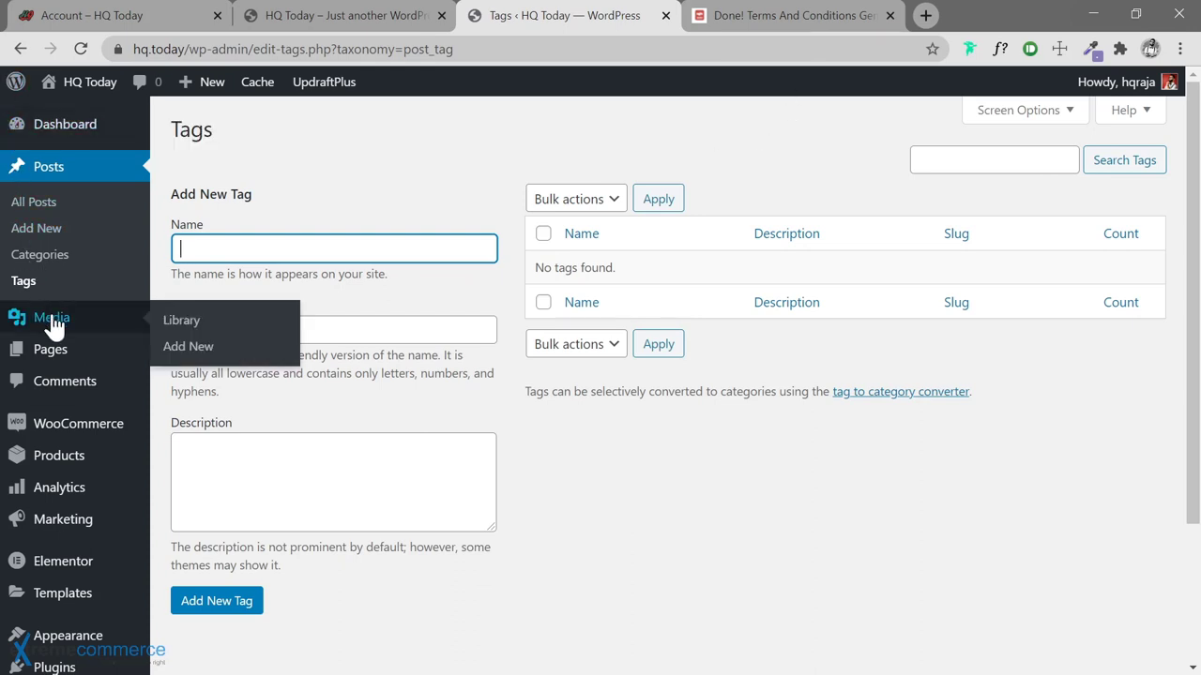
left_click(38, 204)
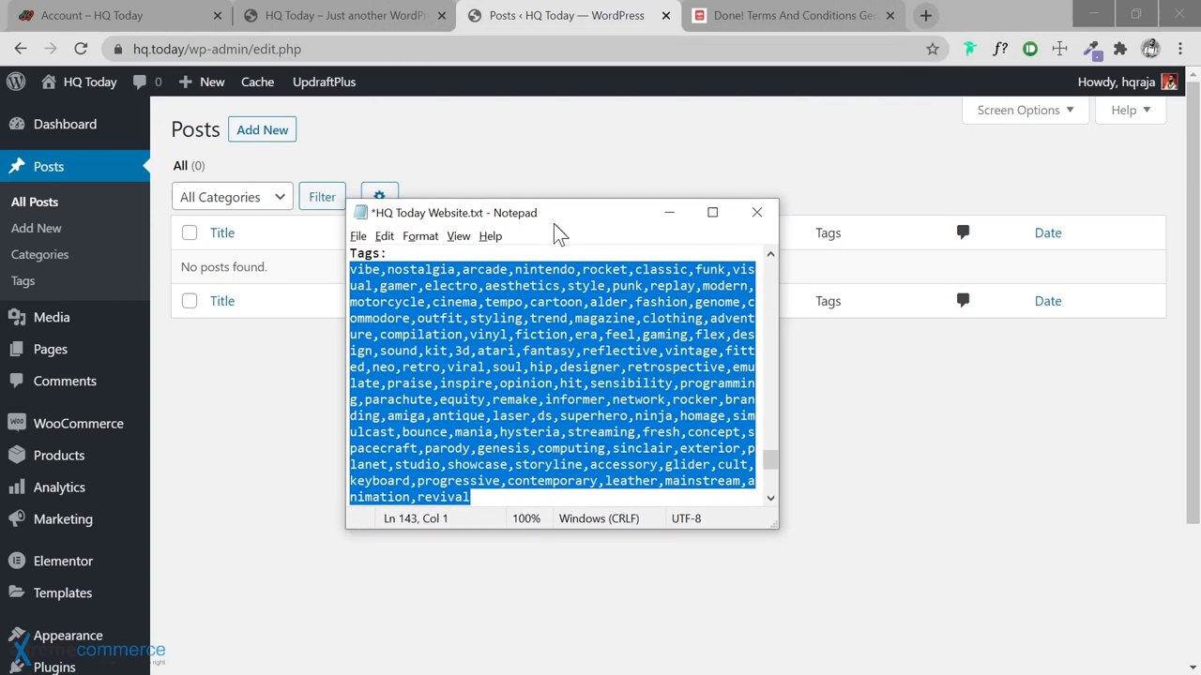
In the Notepad notes, select the comma-separated tag list from vibe through revival
key("alt+Tab")
key("alt+Tab")
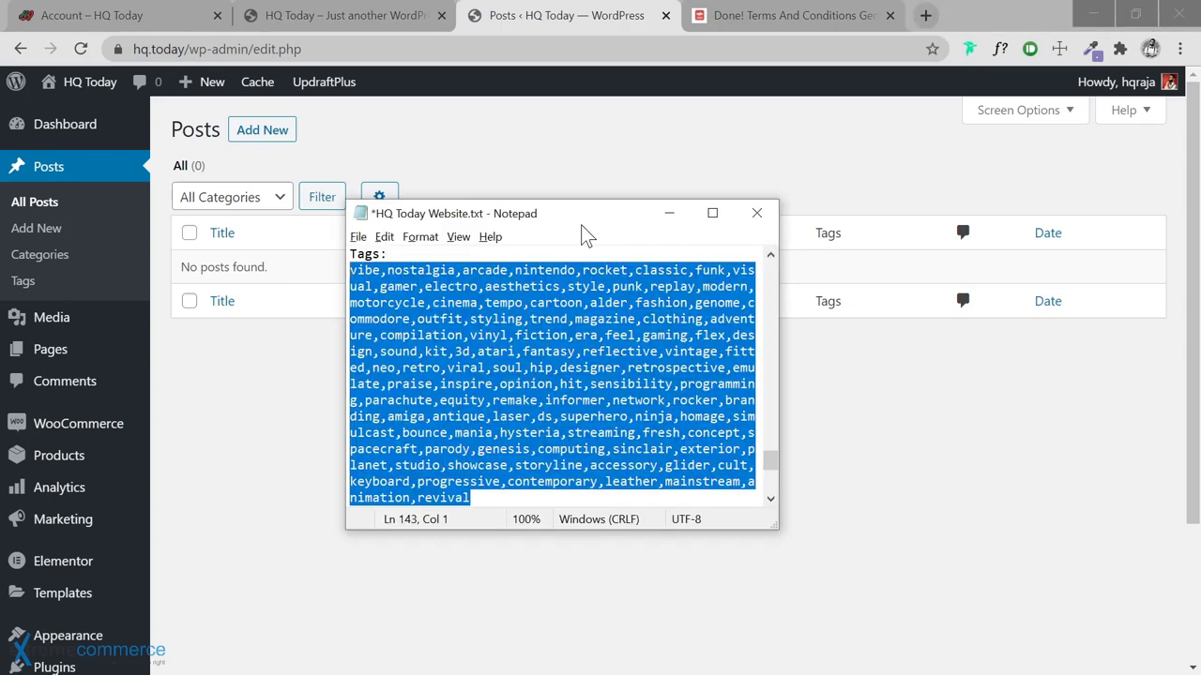
left_click_drag(562, 199, 554, 187)
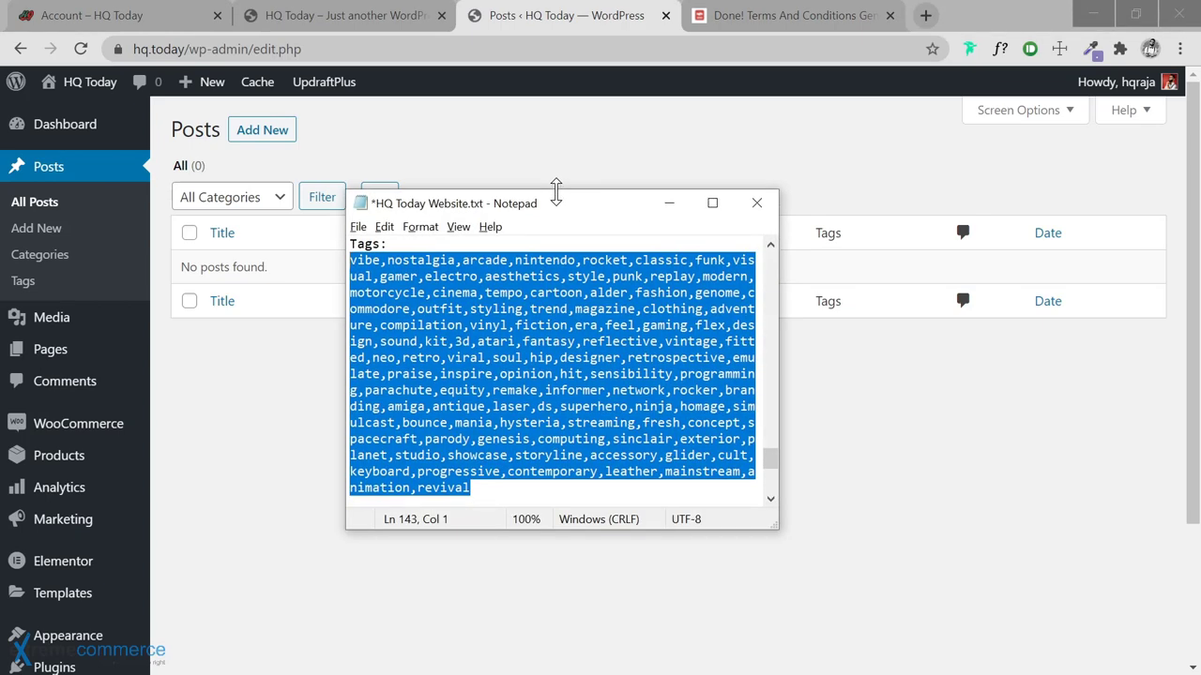
scroll(554, 375, "down", 1)
scroll(563, 372, "up", 1)
left_click(515, 308)
left_click_drag(350, 259, 469, 488)
Paste the tag list, vibe through revival, into a new post's Tags field, then view the HQ Today front page
left_click(265, 129)
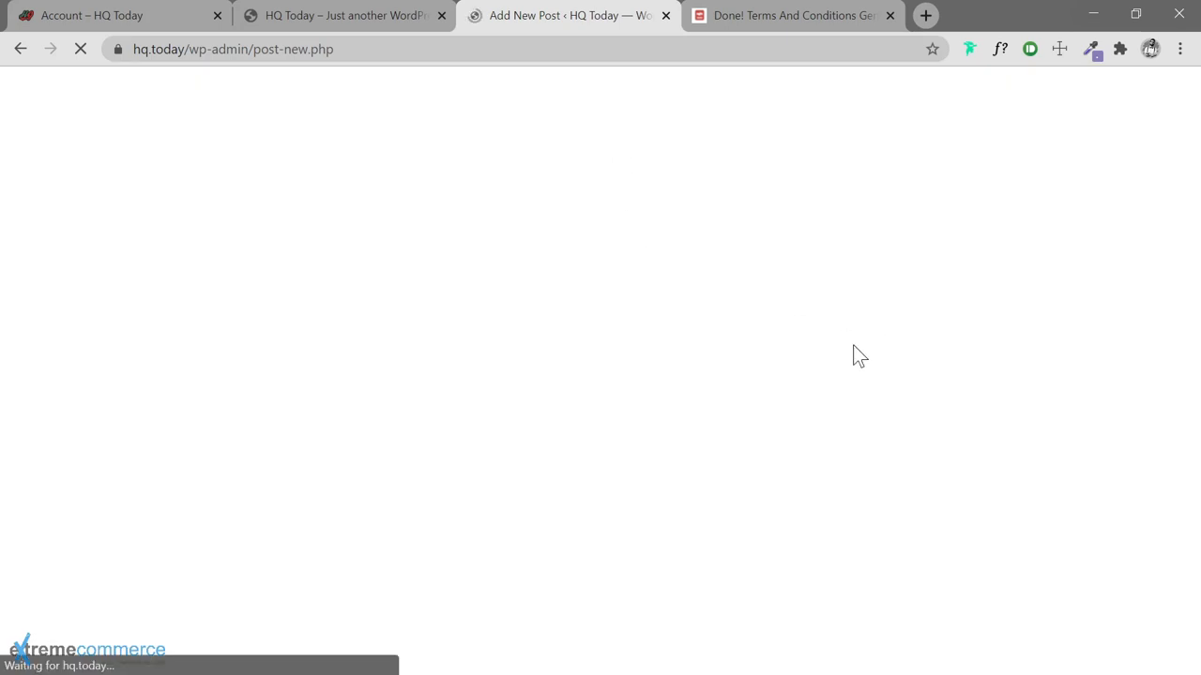
scroll(1051, 427, "down", 2)
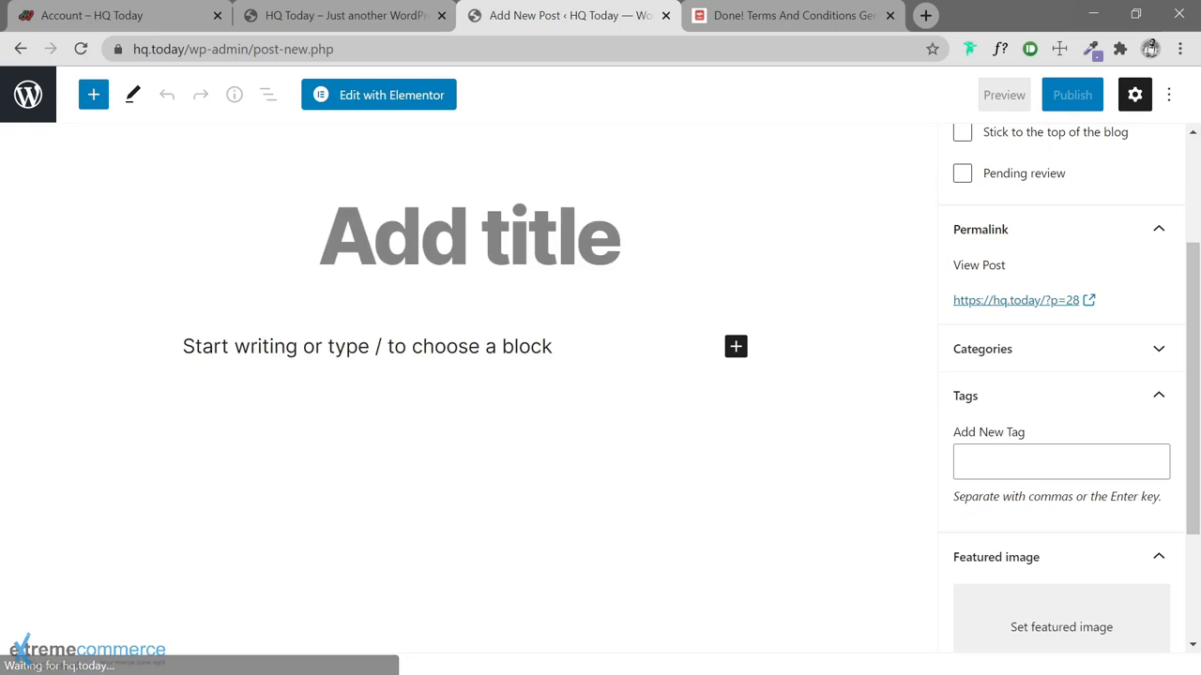
left_click(1027, 468)
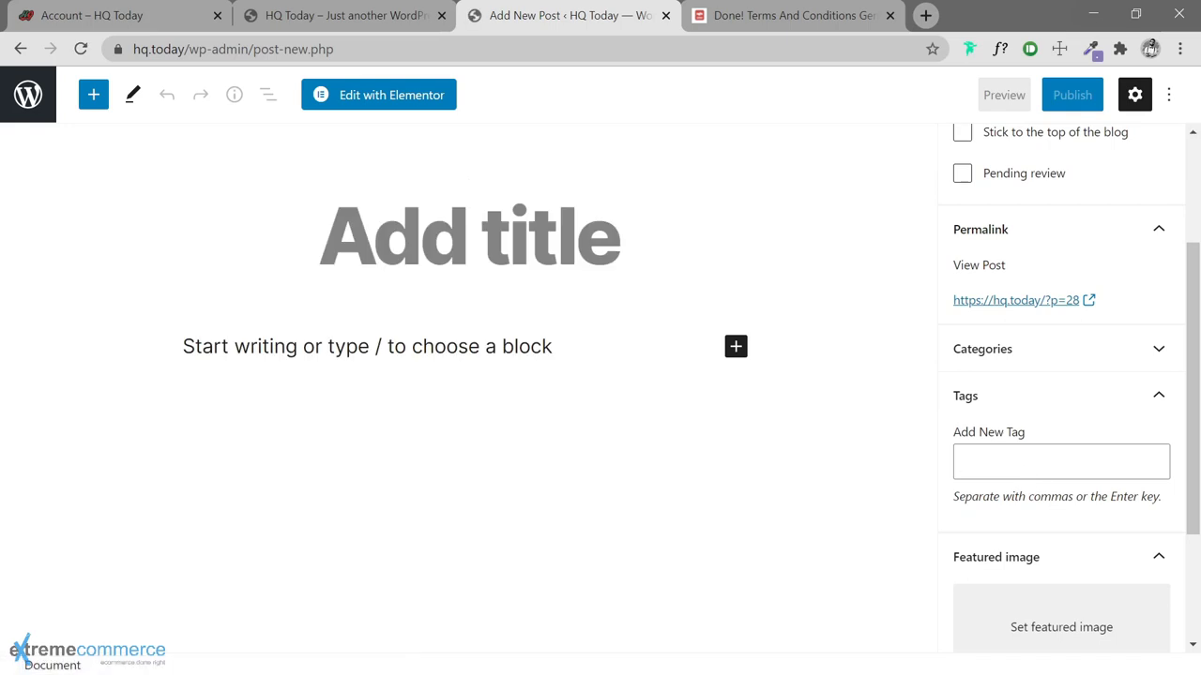
key("ctrl+v")
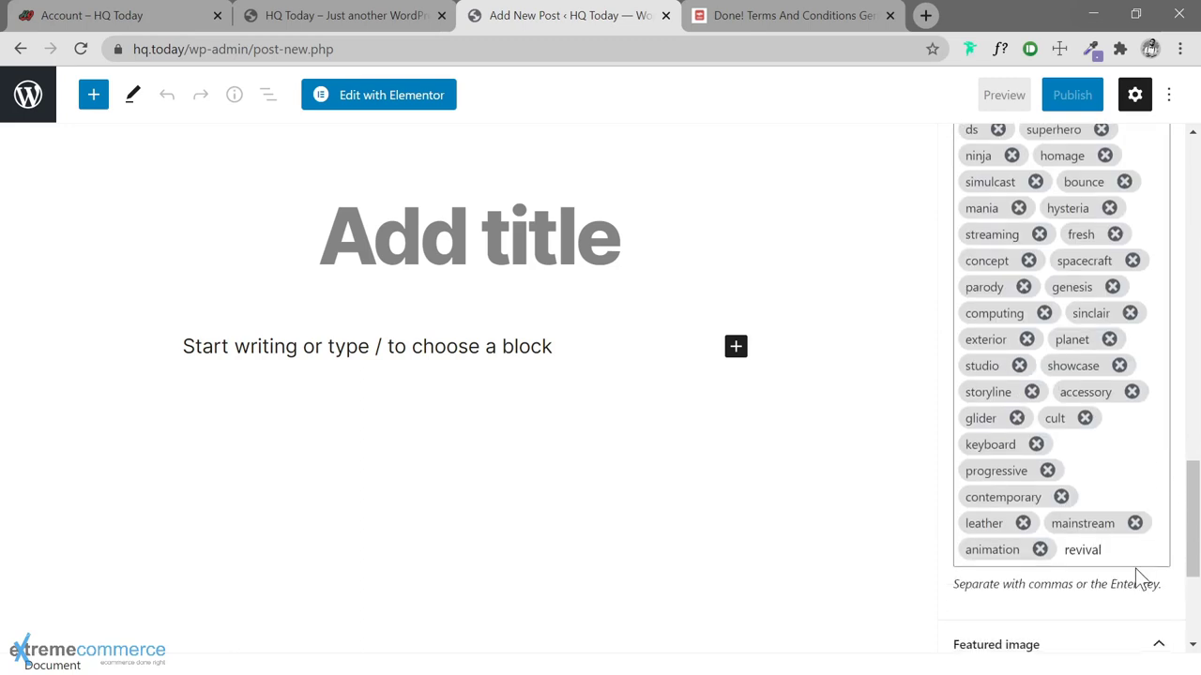
key("Return")
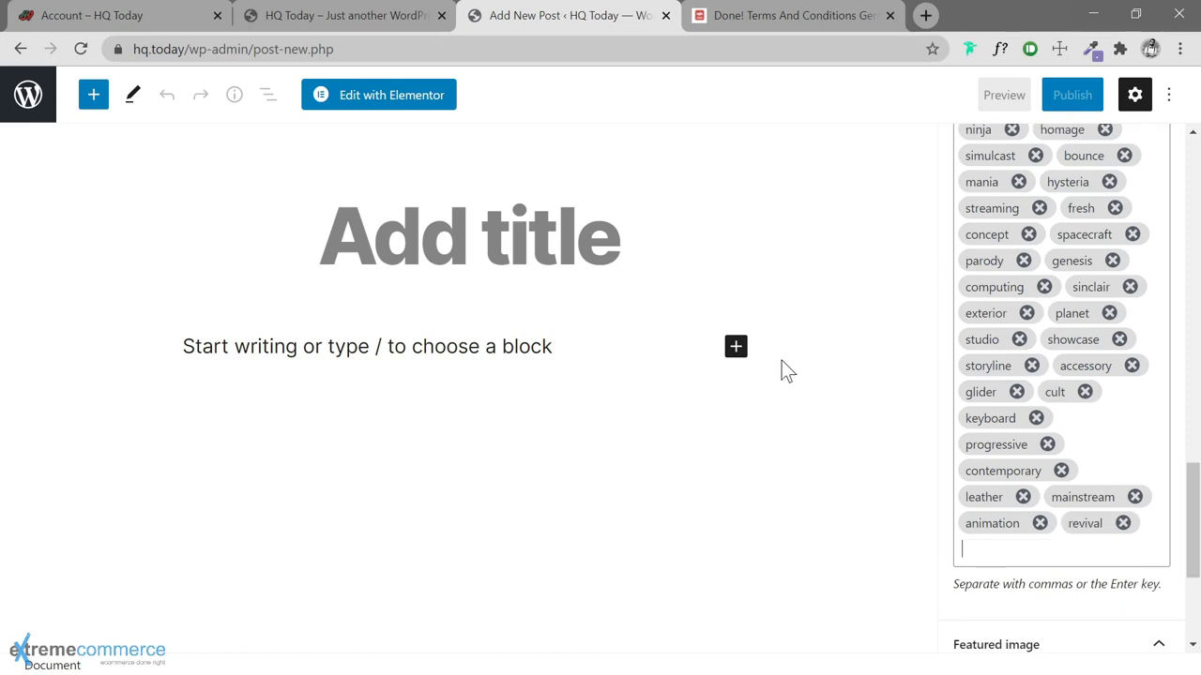
left_click(376, 23)
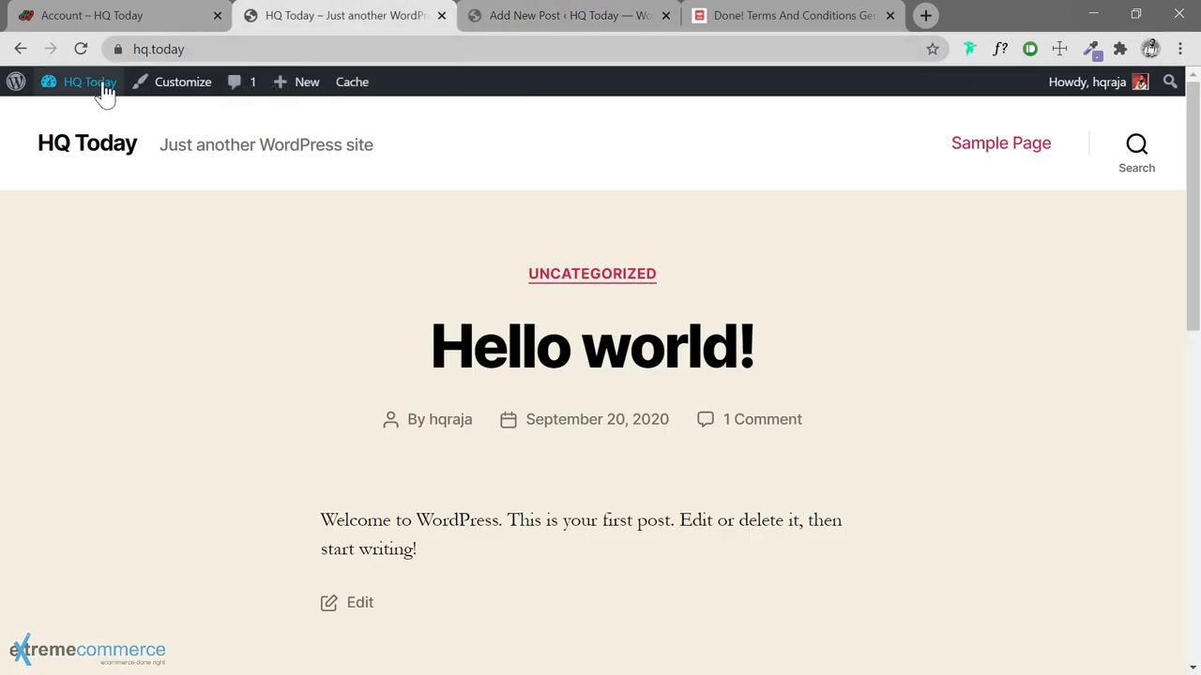
Reopen the dashboard in a new tab, close the front-page and terms-generator tabs, and list the 100 post tags
mouse_move(94, 86)
middle_click(68, 116)
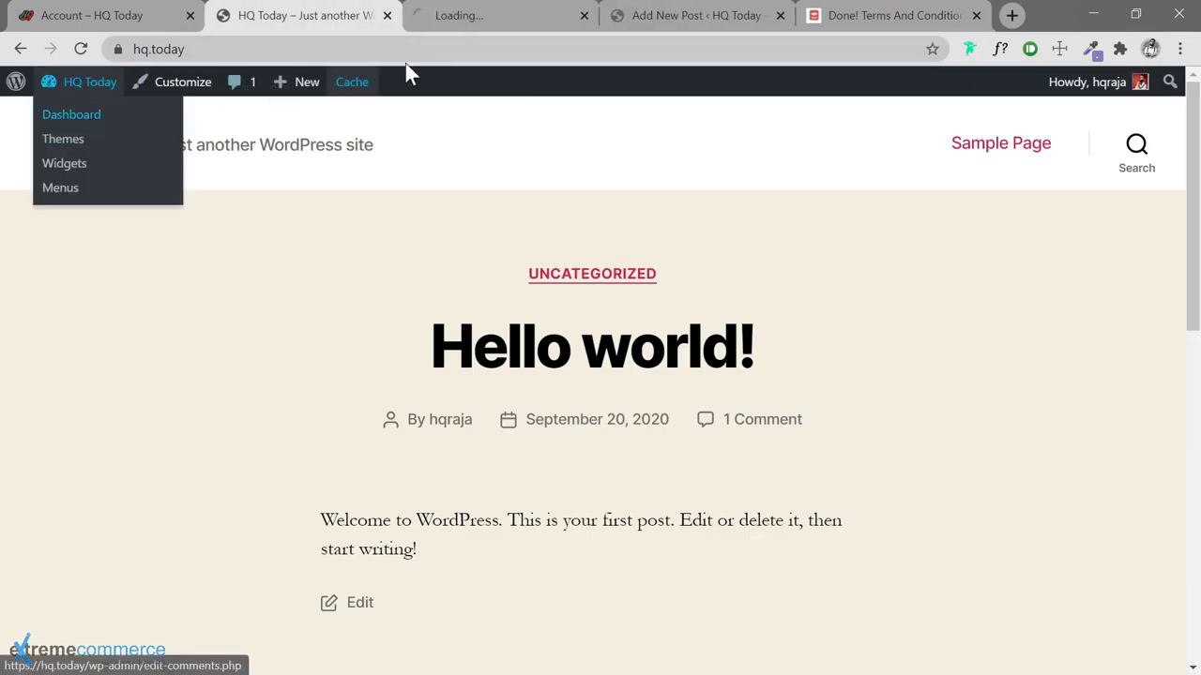
left_click(509, 18)
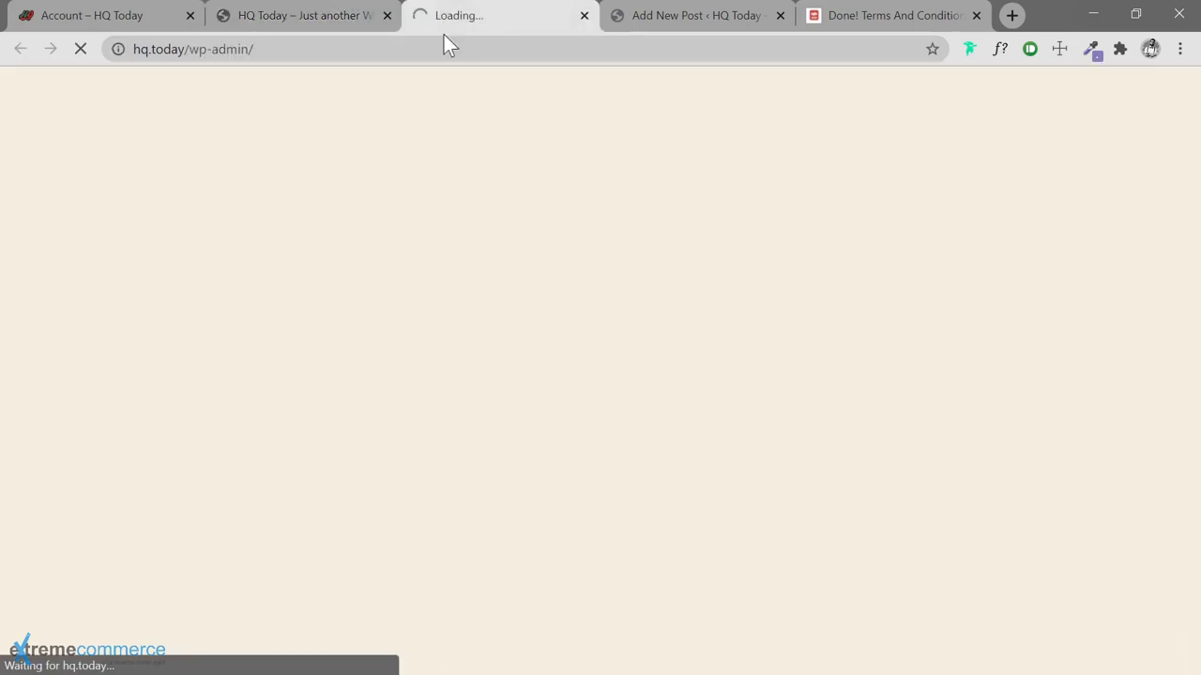
left_click(386, 15)
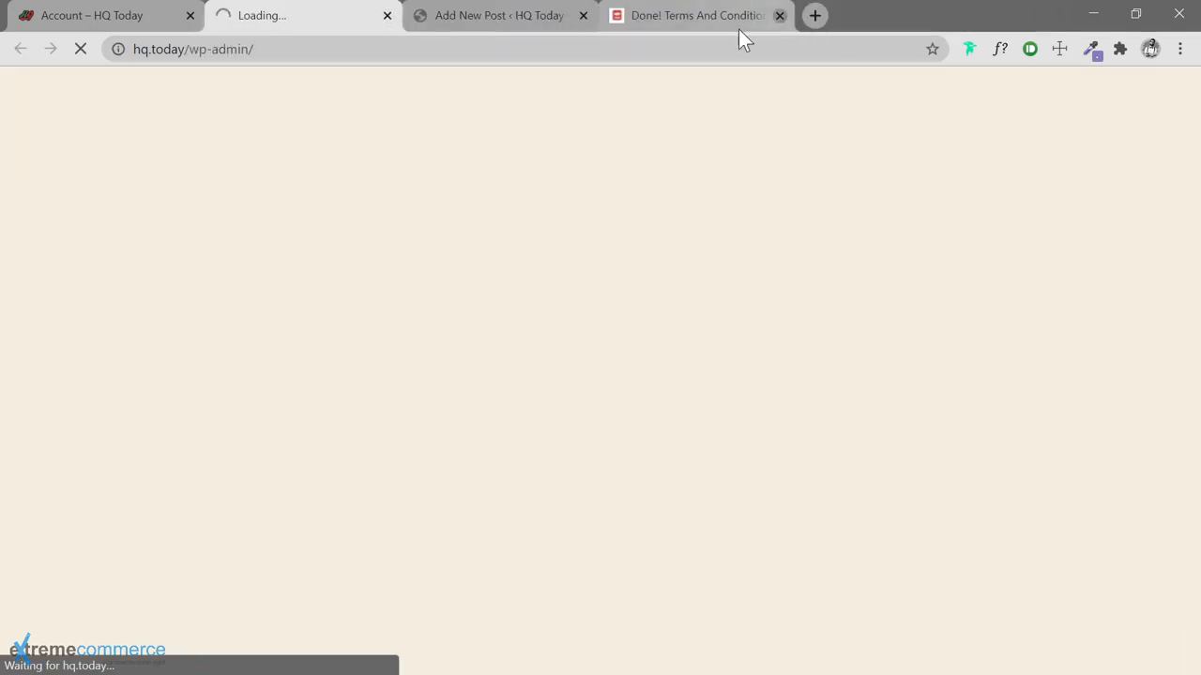
left_click(779, 15)
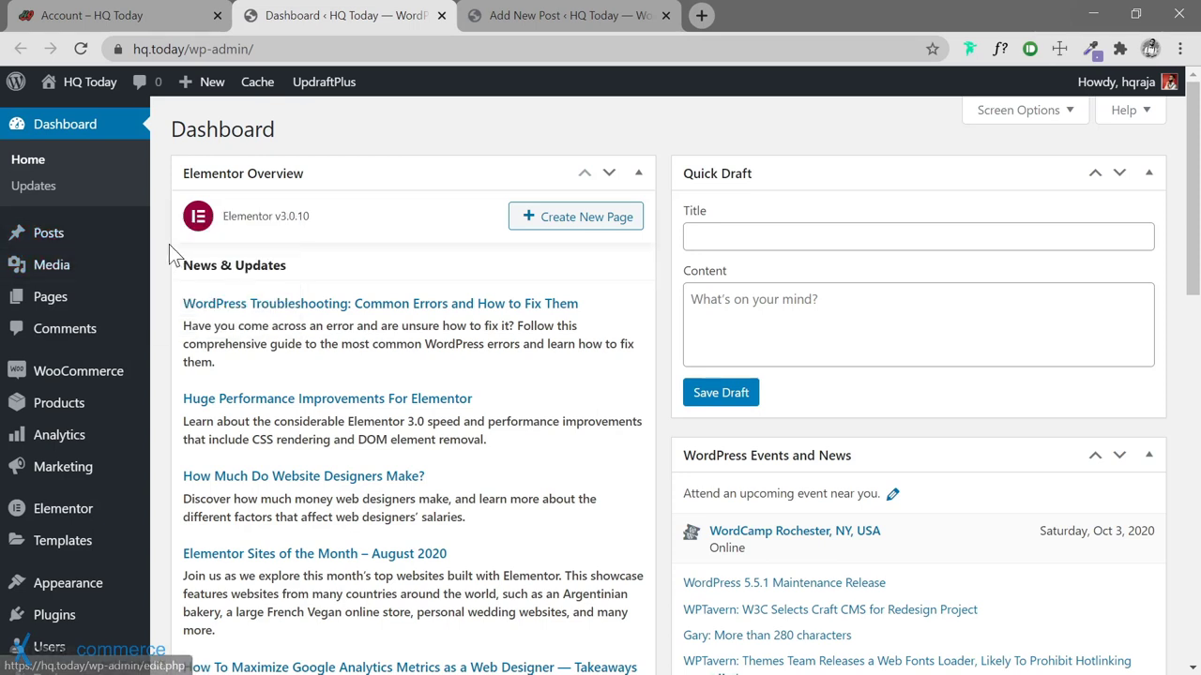
left_click(178, 316)
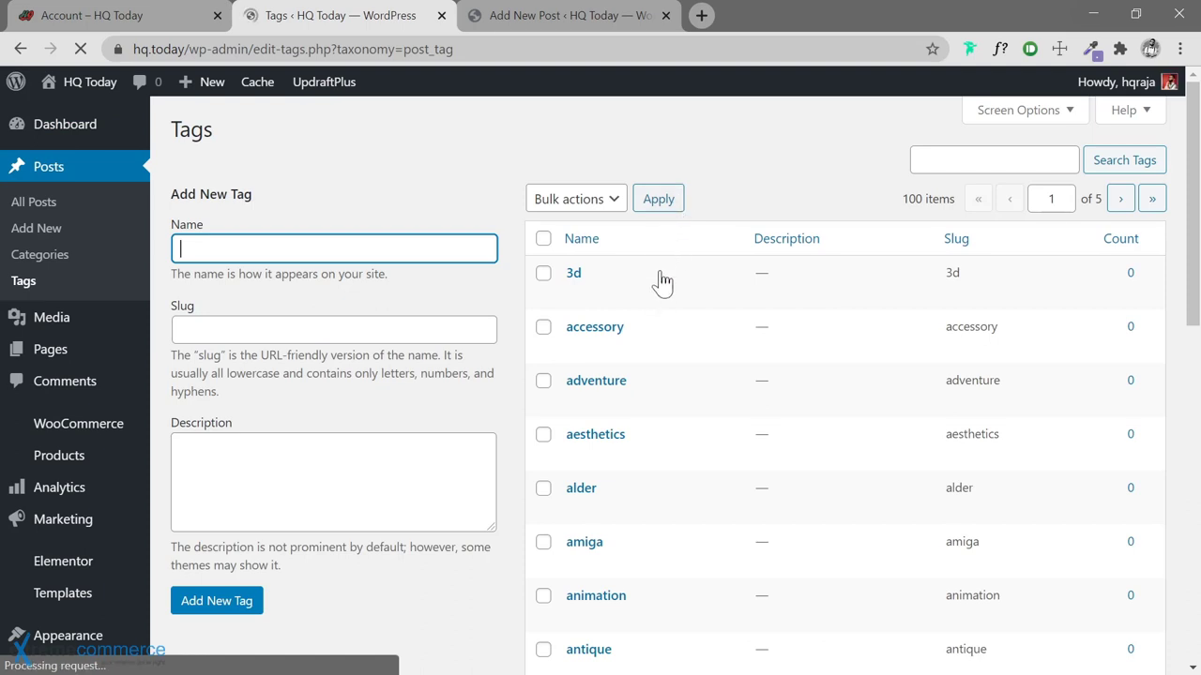
Set the Tags list's Screen Options to 100 items per page
scroll(925, 246, "down", 1)
scroll(927, 240, "up", 1)
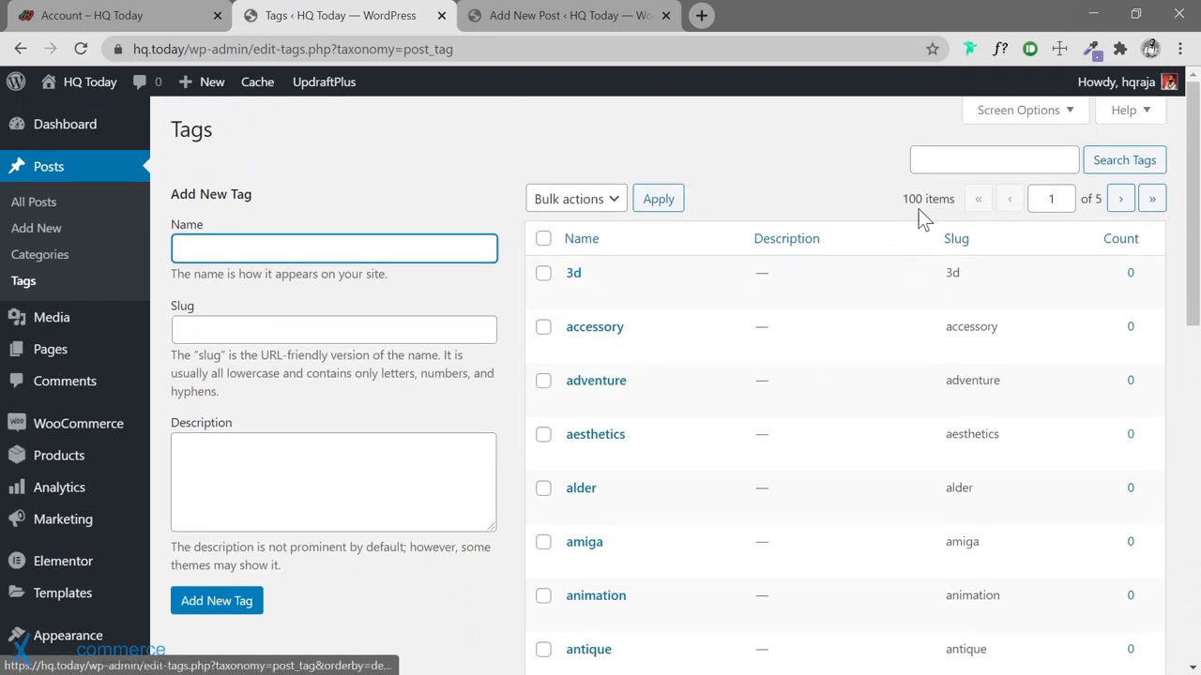
left_click(1072, 116)
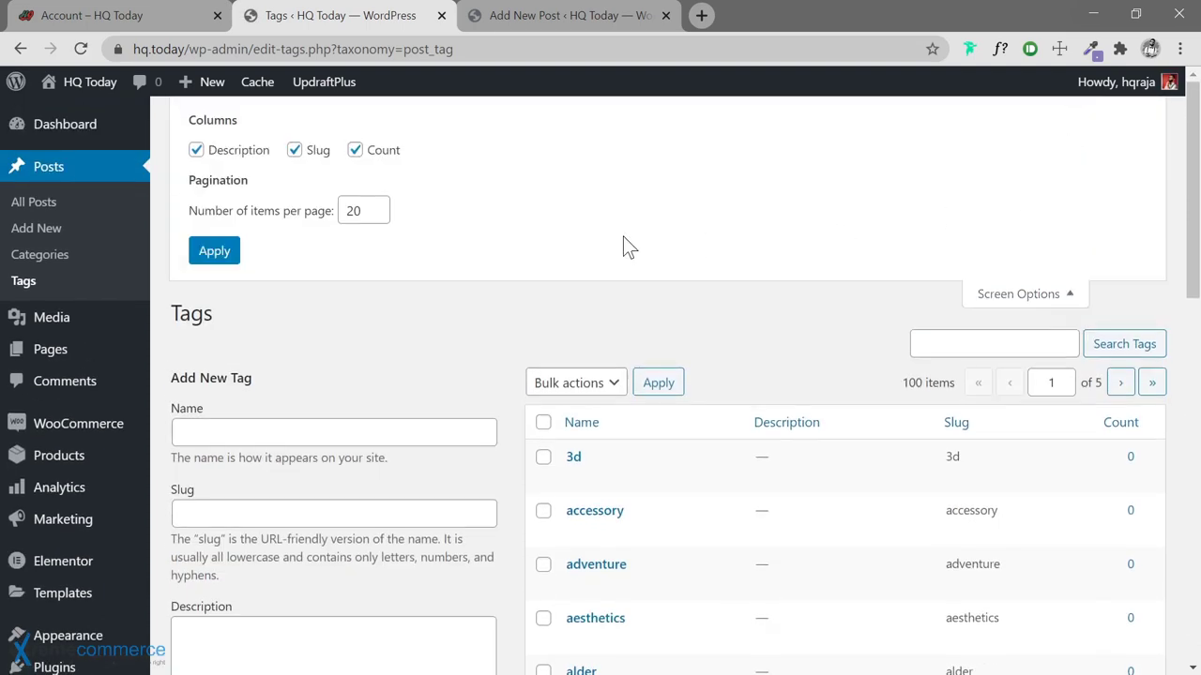
left_click_drag(360, 211, 347, 212)
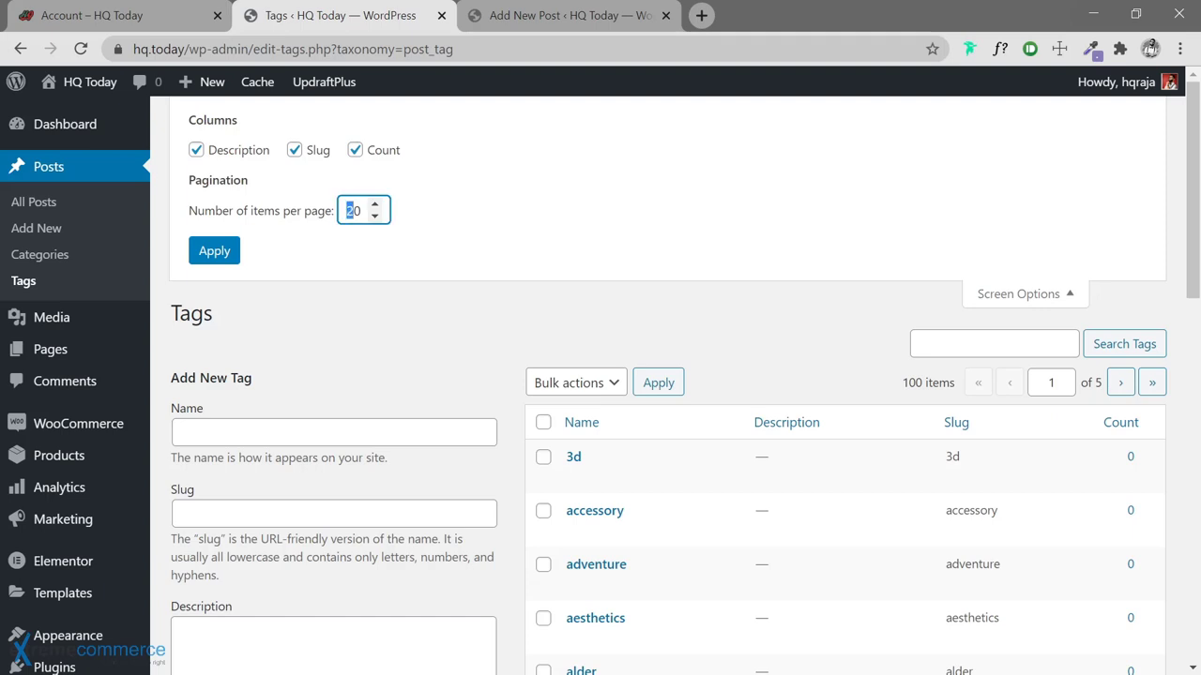
type("100")
left_click(214, 253)
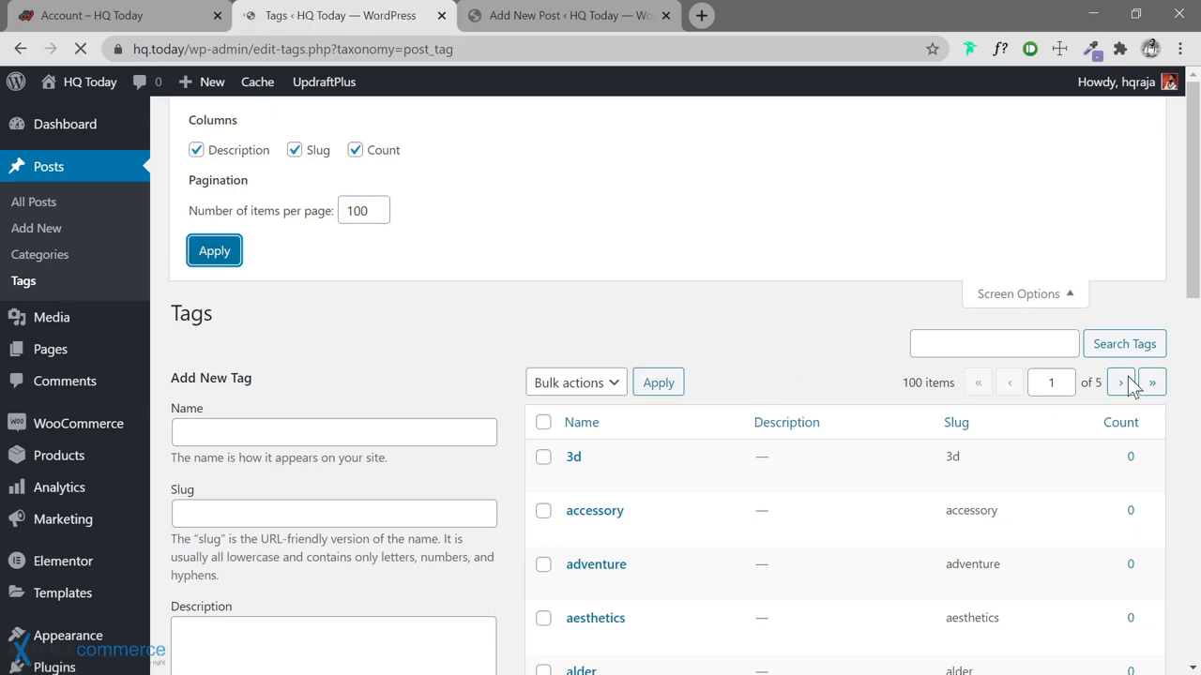
Scroll through the single-page list of all 100 tags, from 3d down to visual
scroll(863, 272, "down", 20)
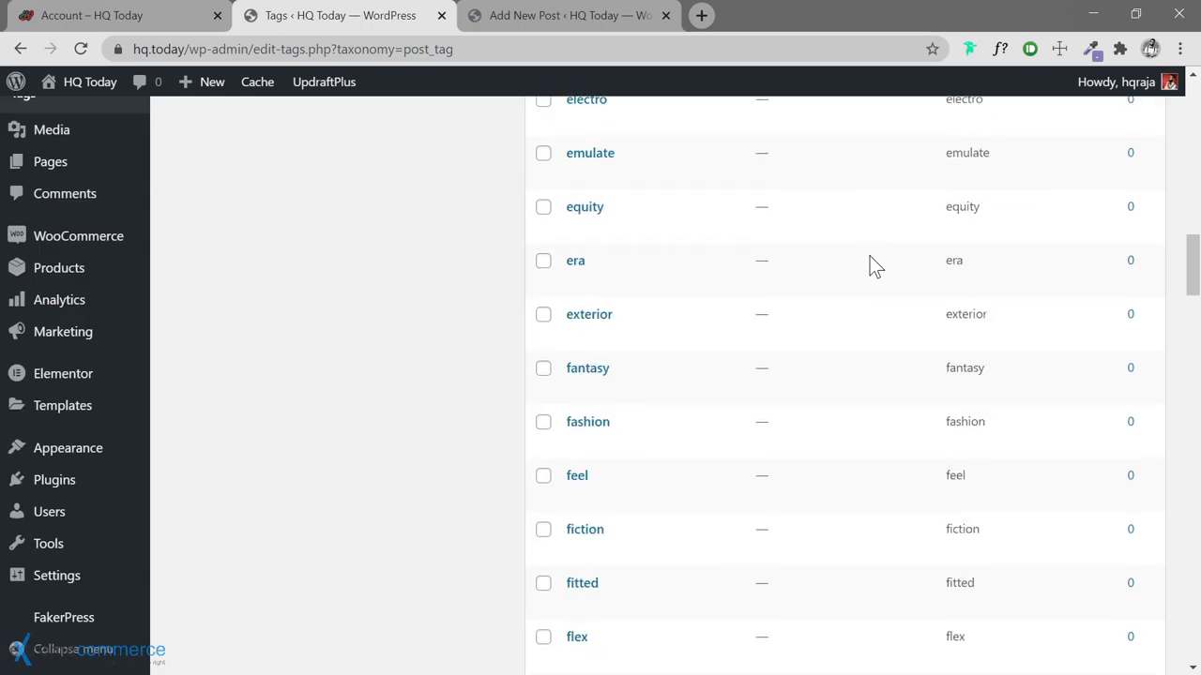
scroll(873, 266, "down", 20)
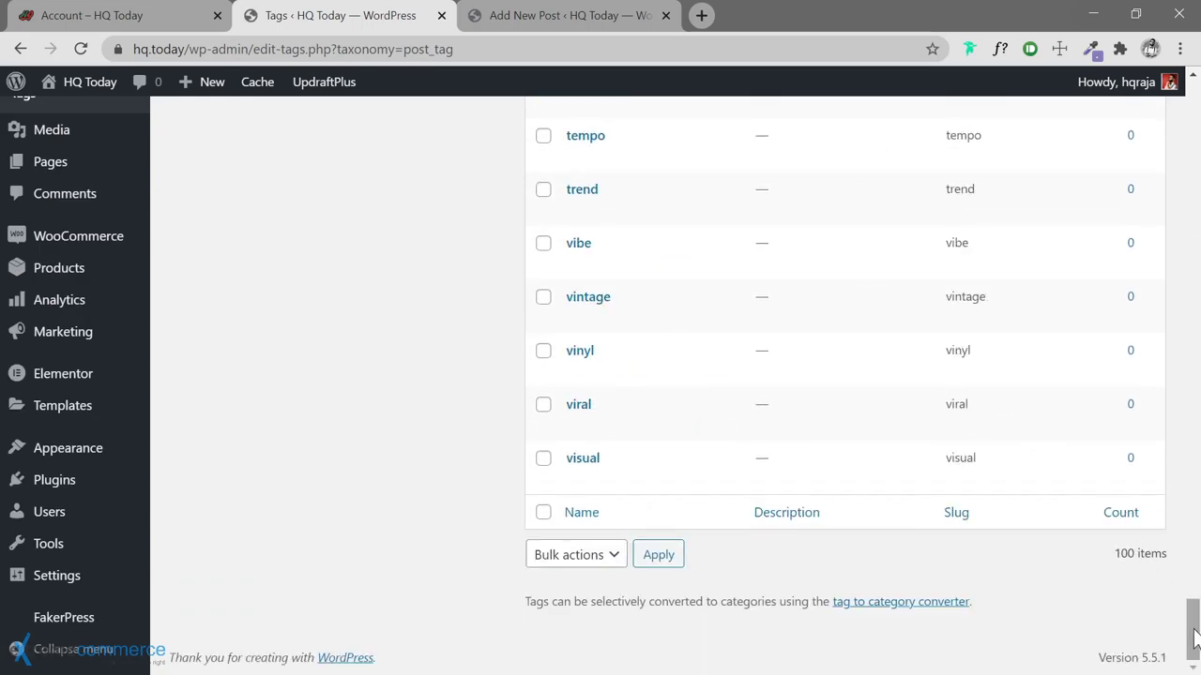
left_click_drag(1191, 624, 1150, 160)
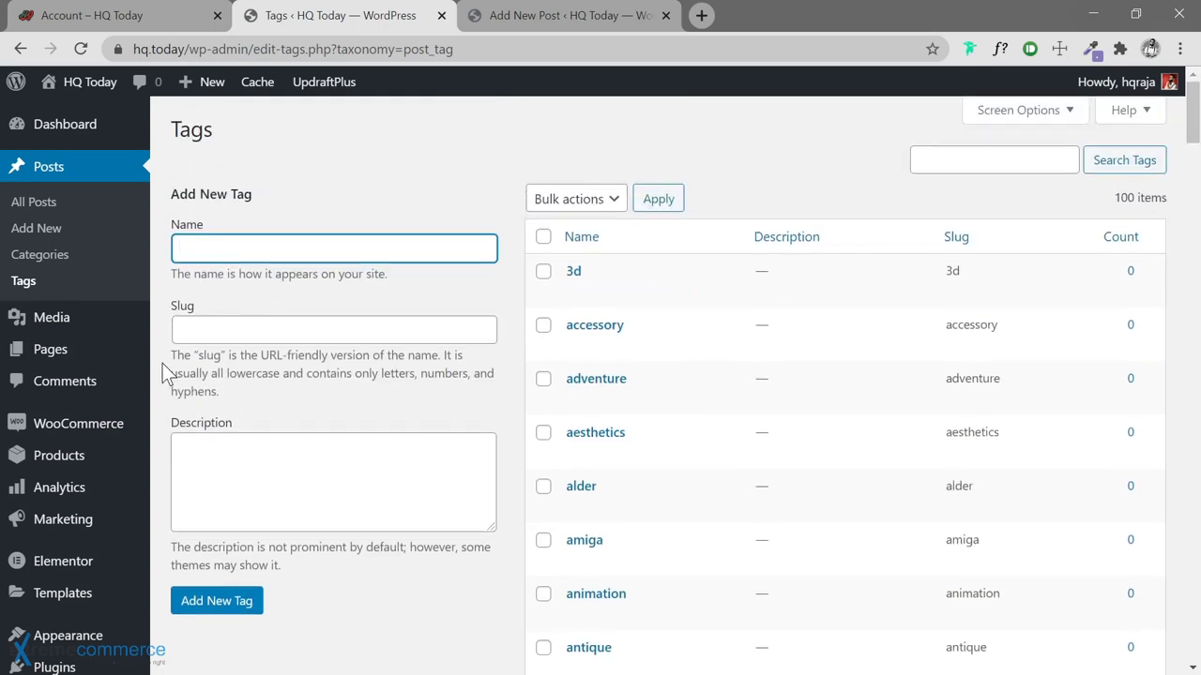
scroll(166, 373, "down", 3)
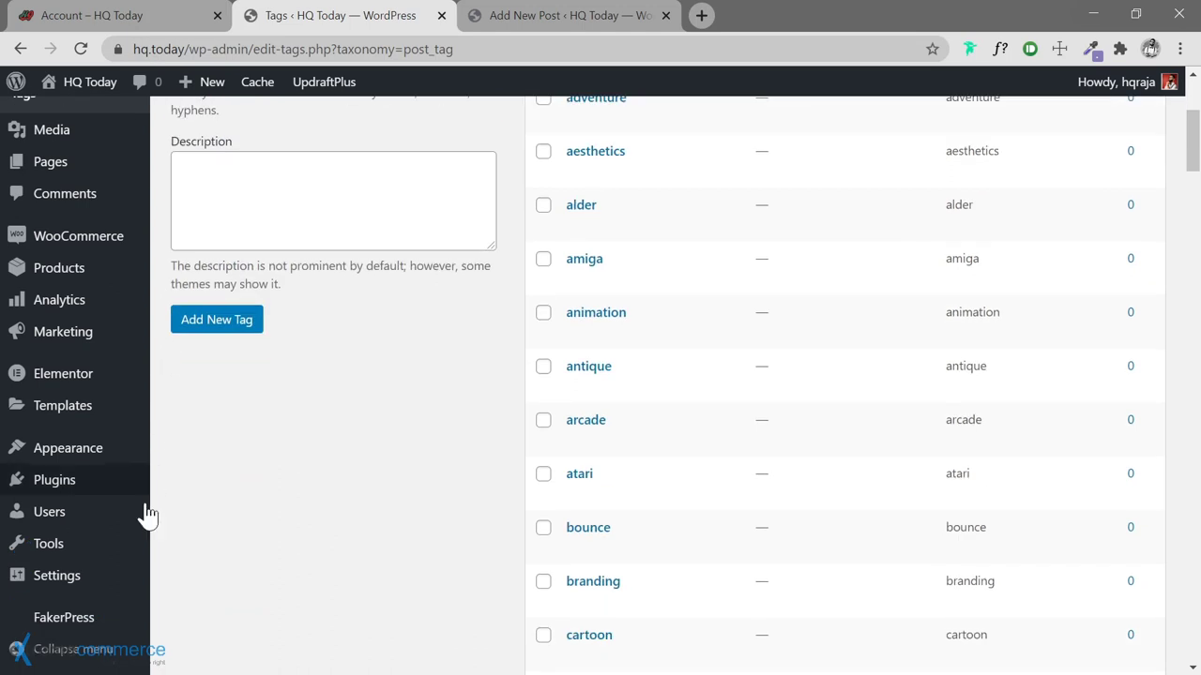
scroll(27, 619, "down", 15)
Open FakerPress's Generate Posts page and place the cursor in the minimum Quantity field
mouse_move(75, 624)
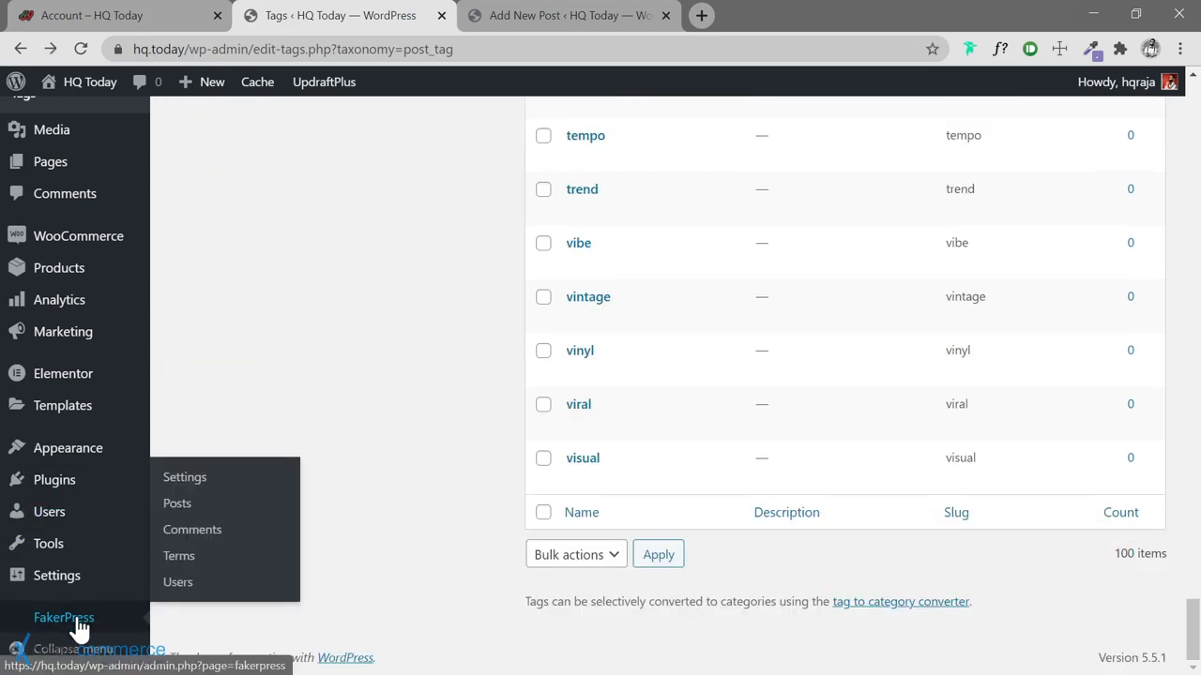
left_click(178, 504)
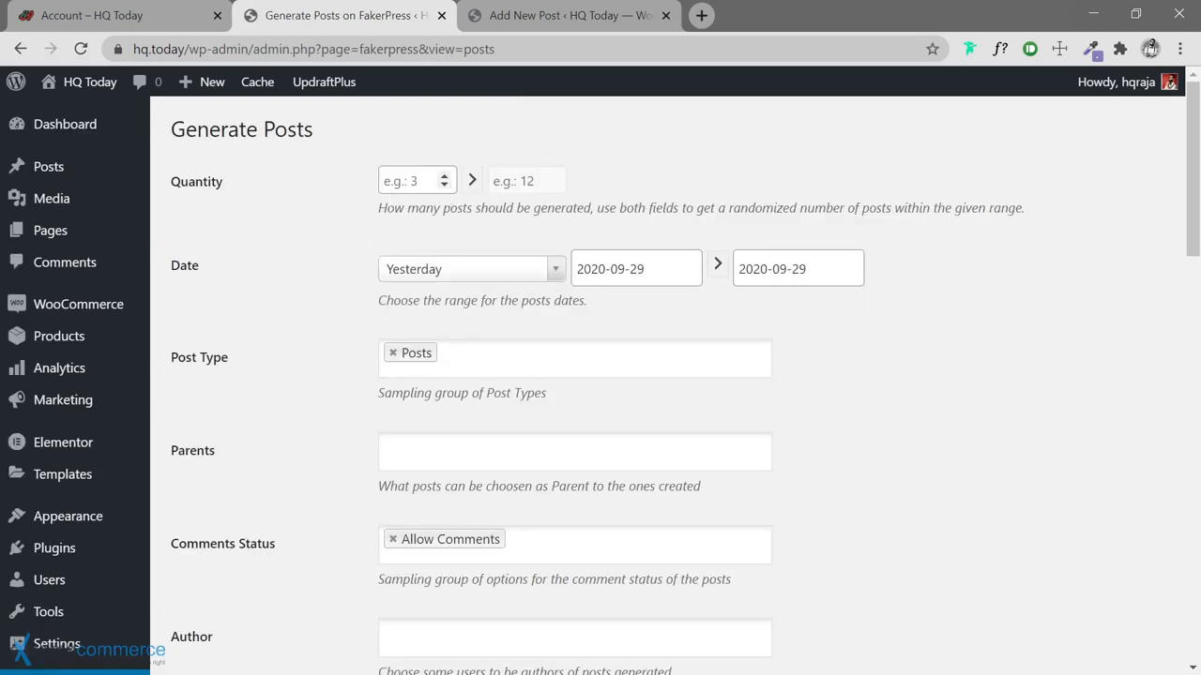
left_click(403, 181)
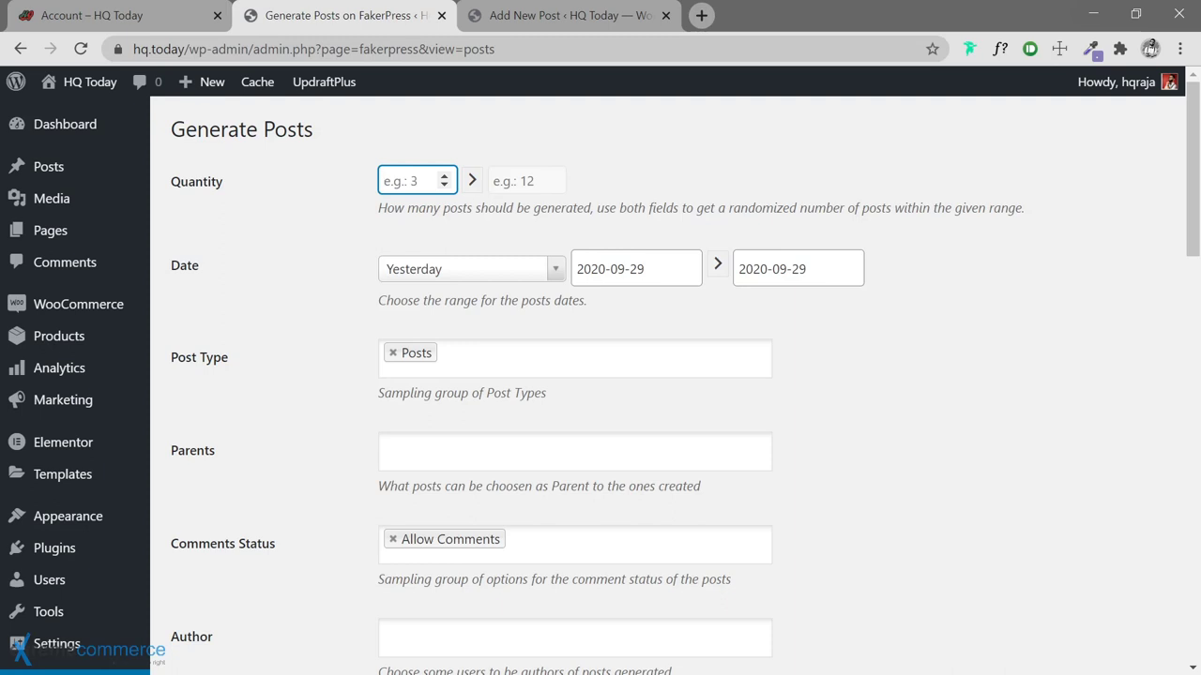
Set the post quantity to 500 with the Last 15 days date range
type("500")
scroll(356, 282, "down", 1)
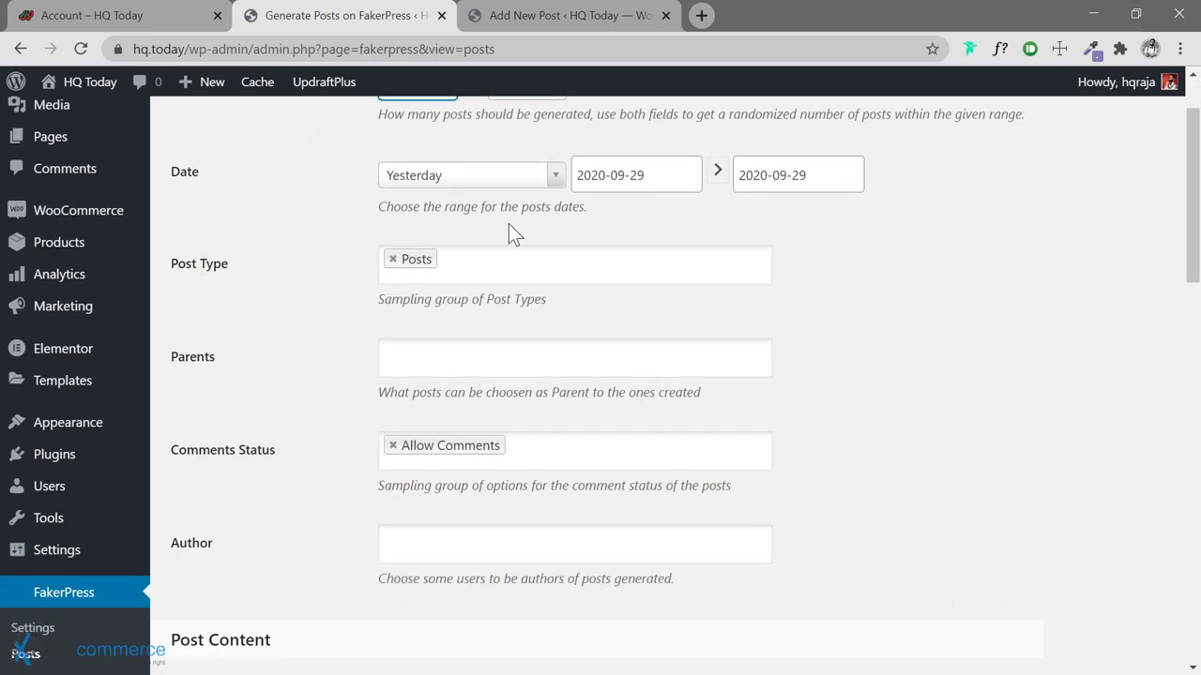
left_click(556, 180)
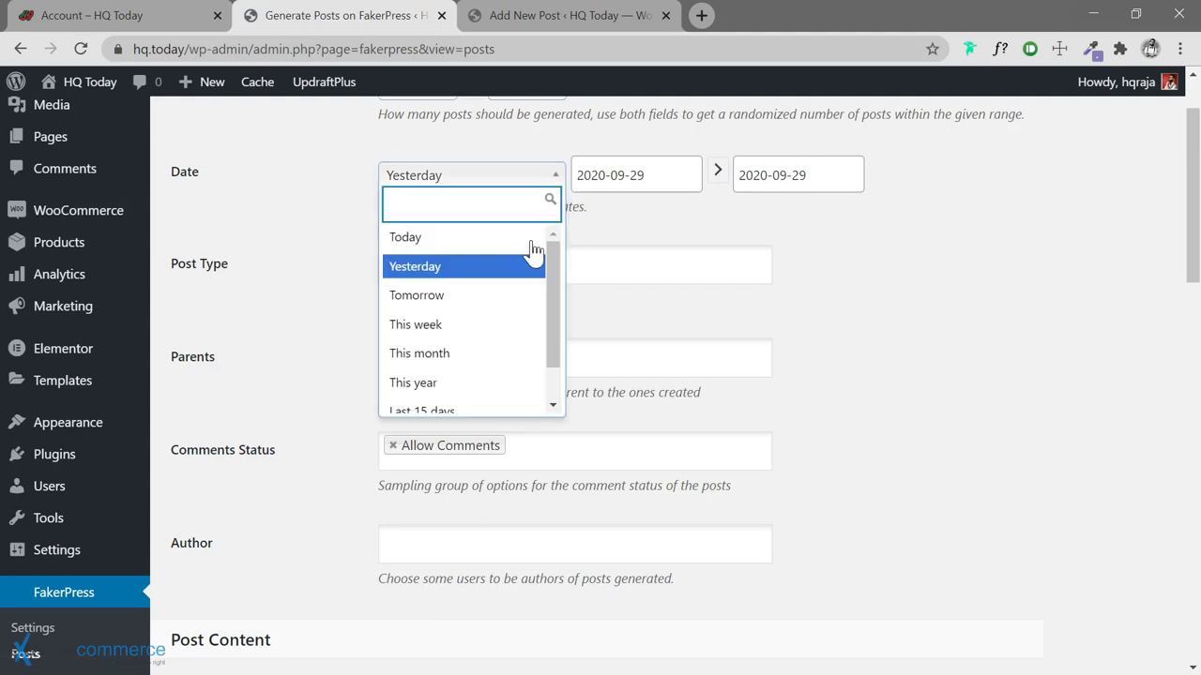
scroll(515, 316, "down", 3)
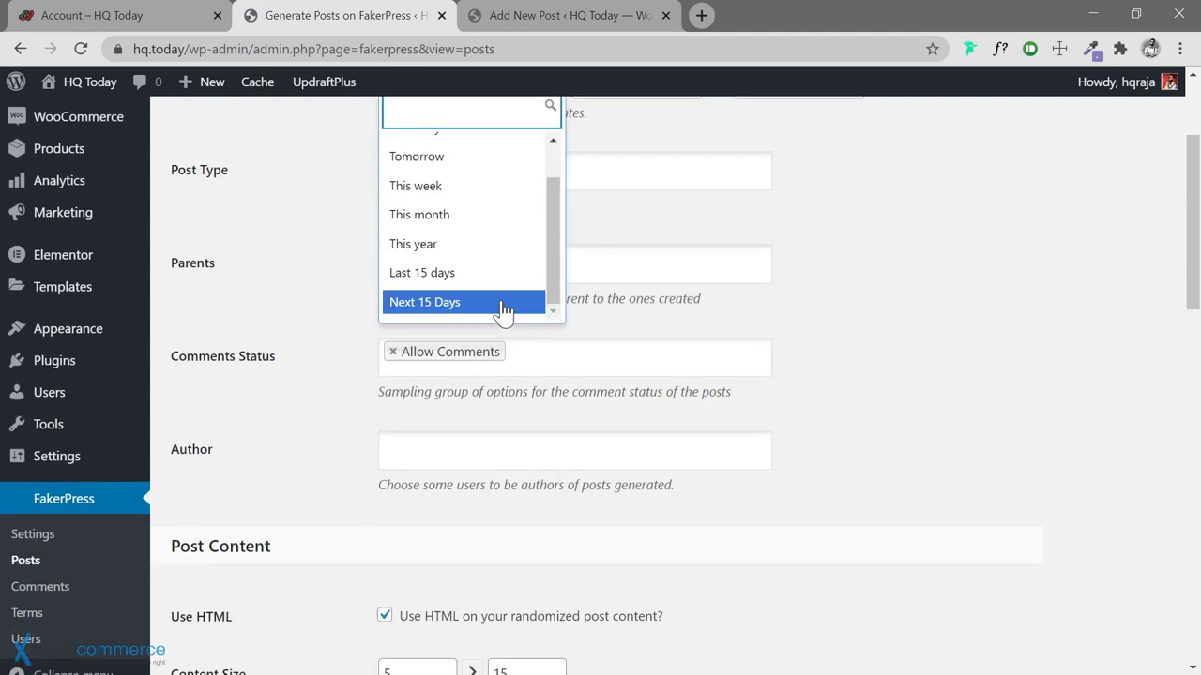
left_click(453, 273)
scroll(302, 312, "up", 2)
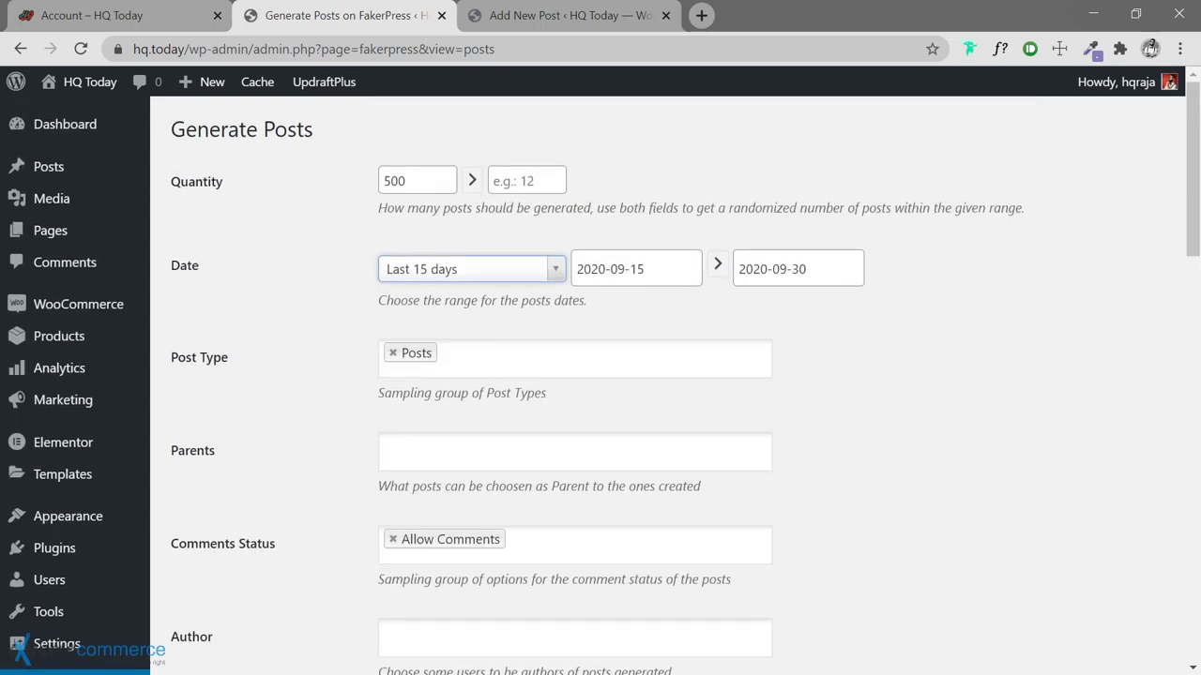
left_click(643, 269)
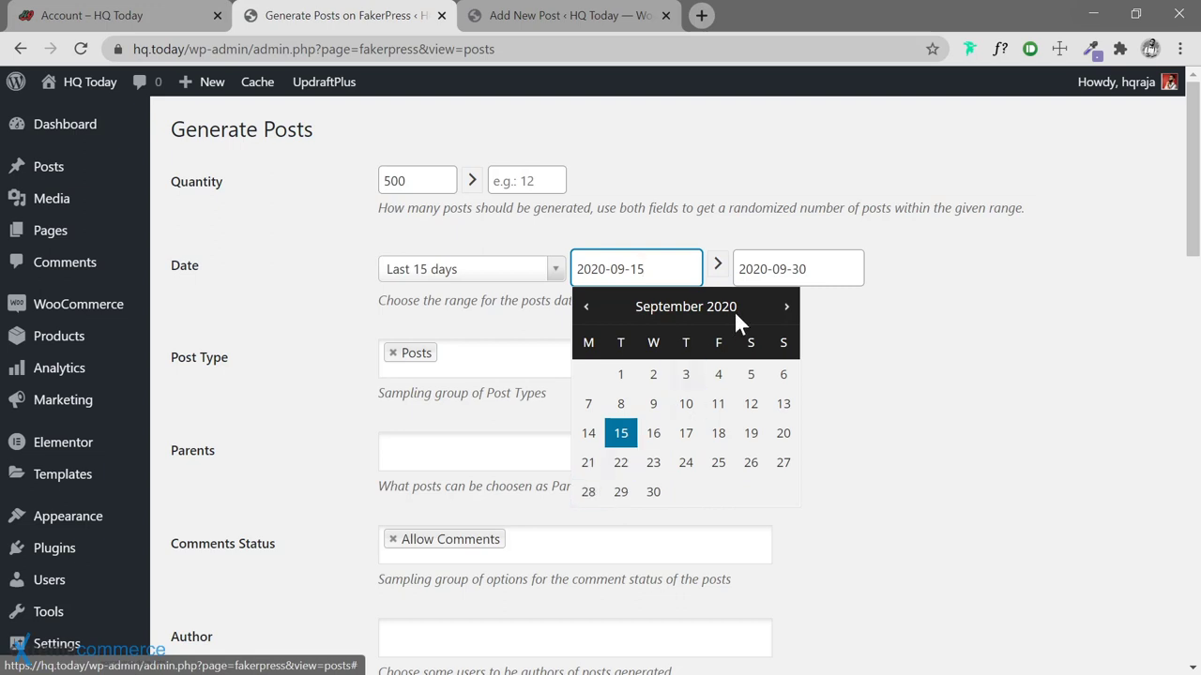
Set the end date to September 28 and the start date to September 1, 2020
left_click(797, 272)
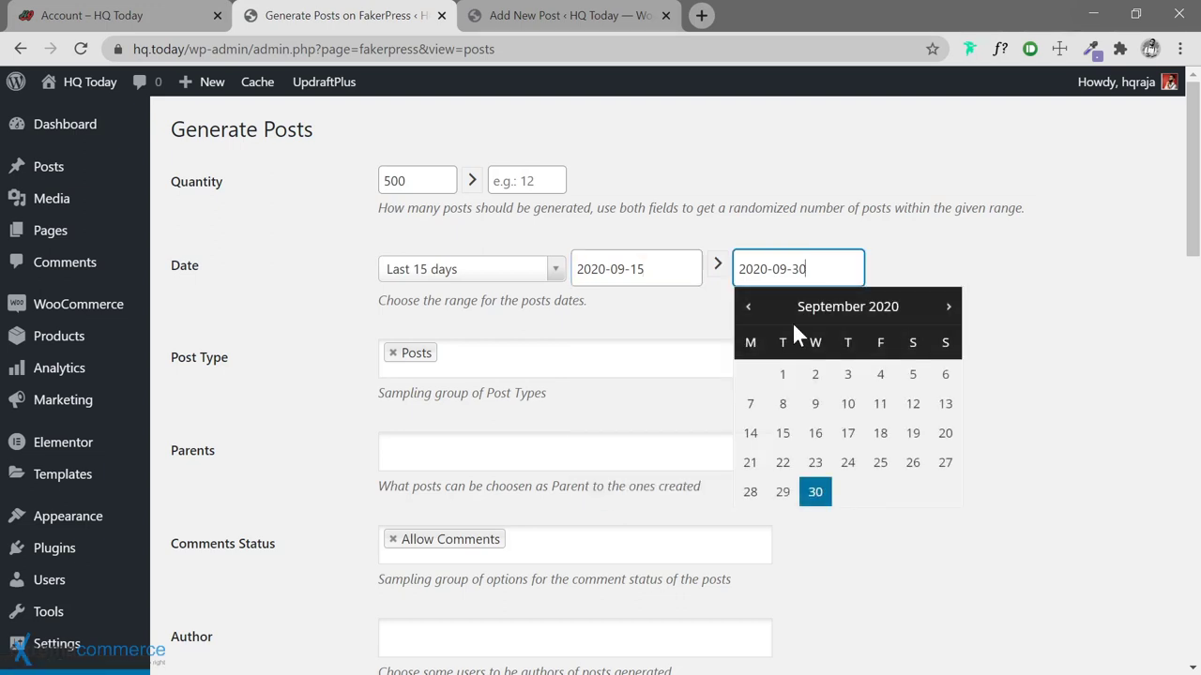
left_click(751, 493)
left_click(636, 269)
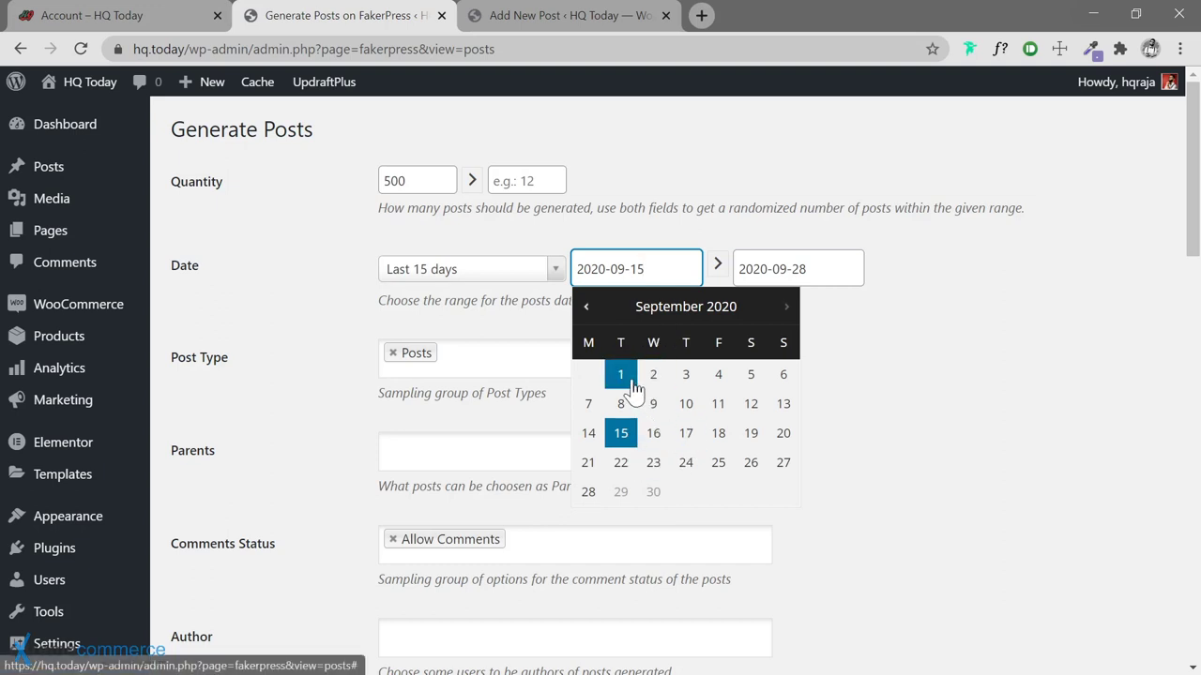
left_click(633, 383)
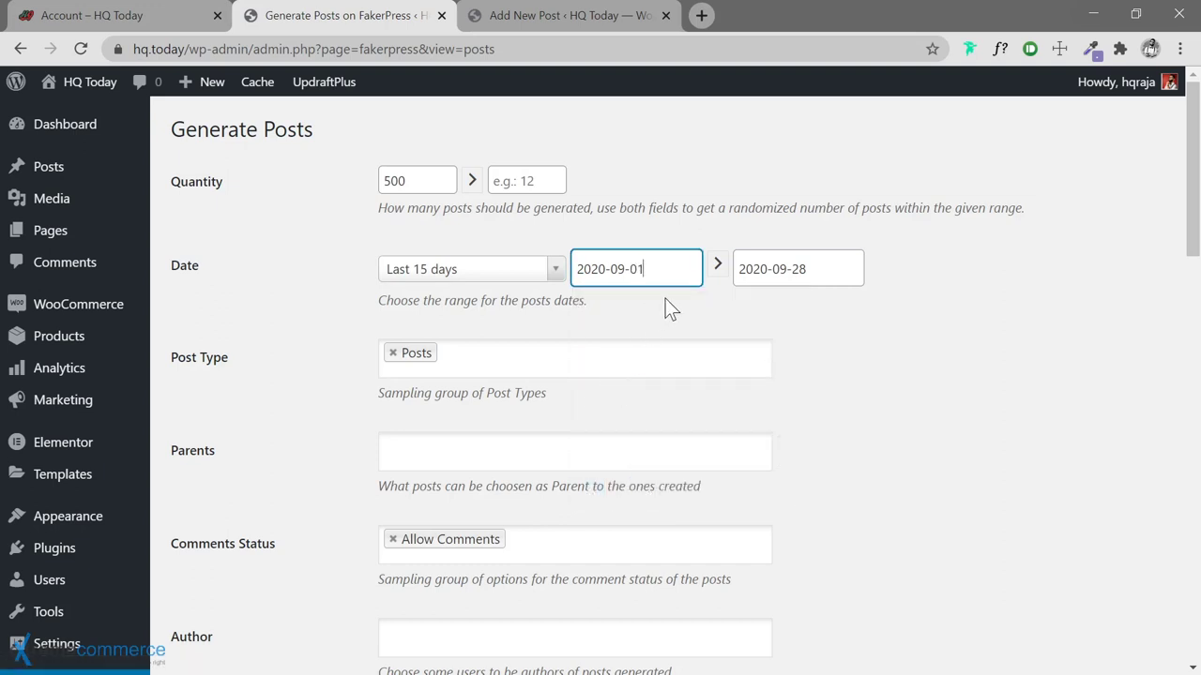
left_click(554, 270)
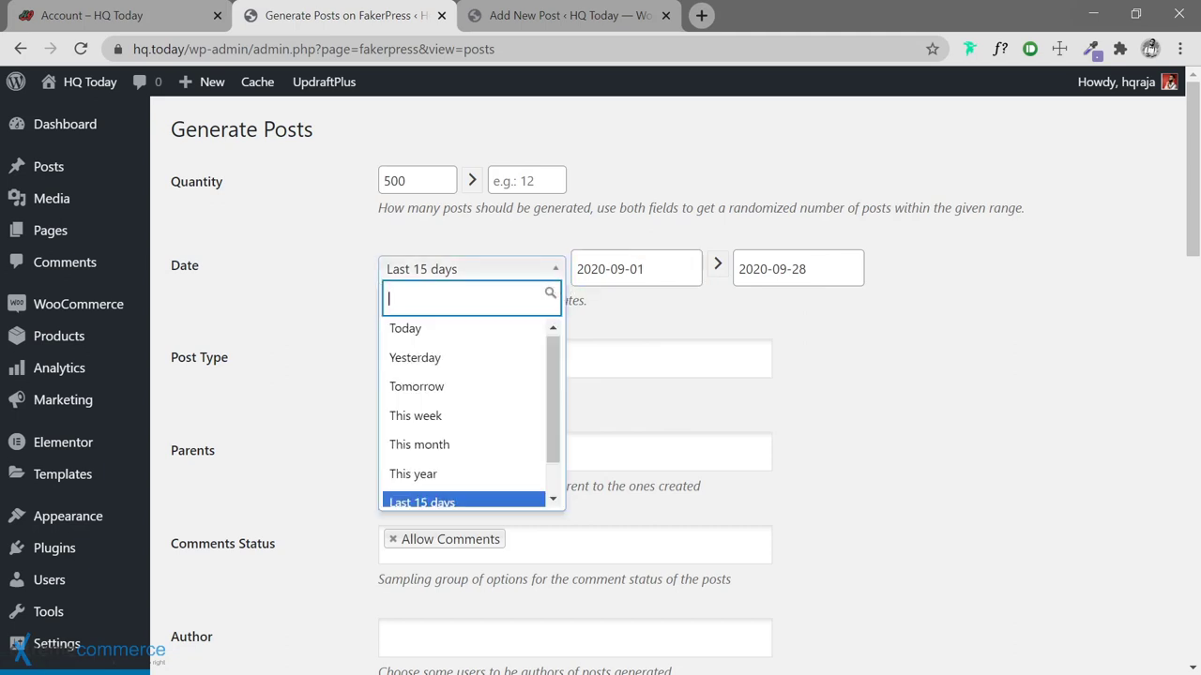
left_click(655, 323)
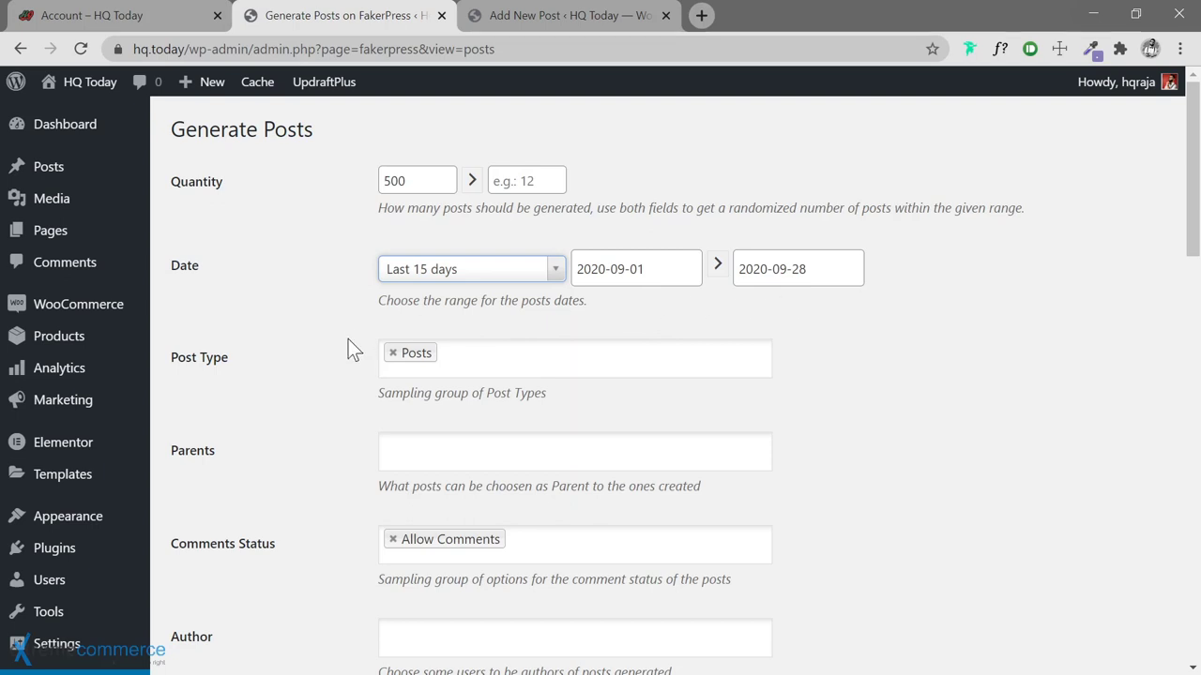
scroll(348, 341, "down", 1)
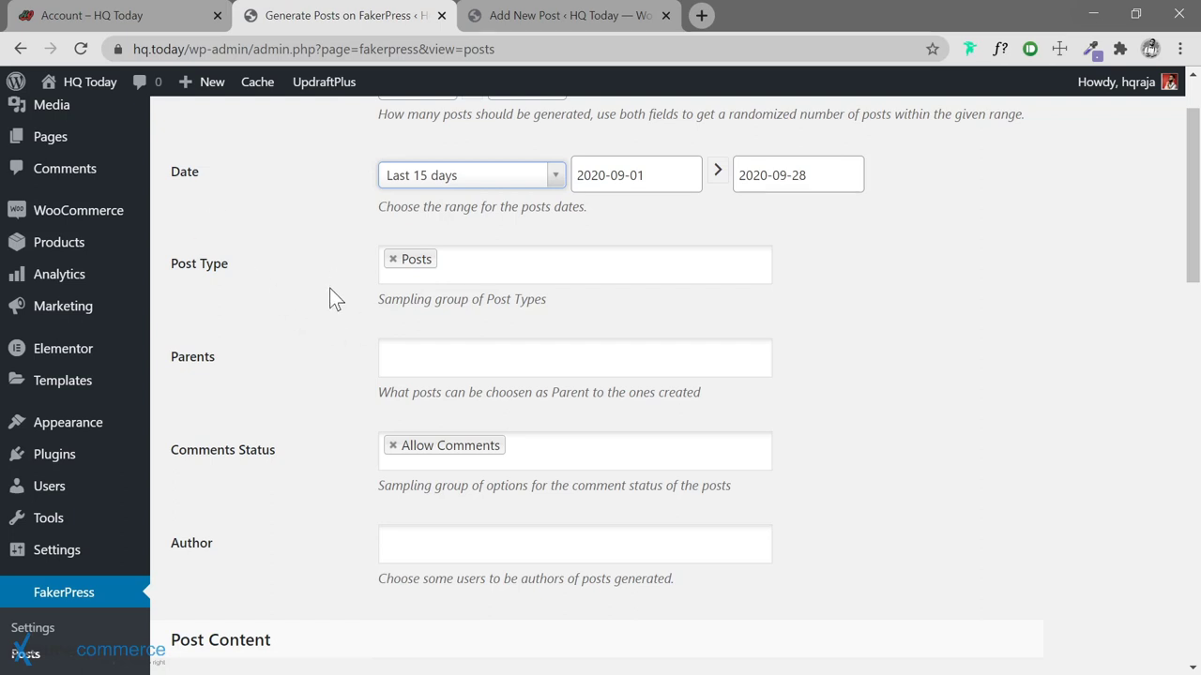
Check the Post Type and Comment Status options, leaving both unchanged
left_click(479, 272)
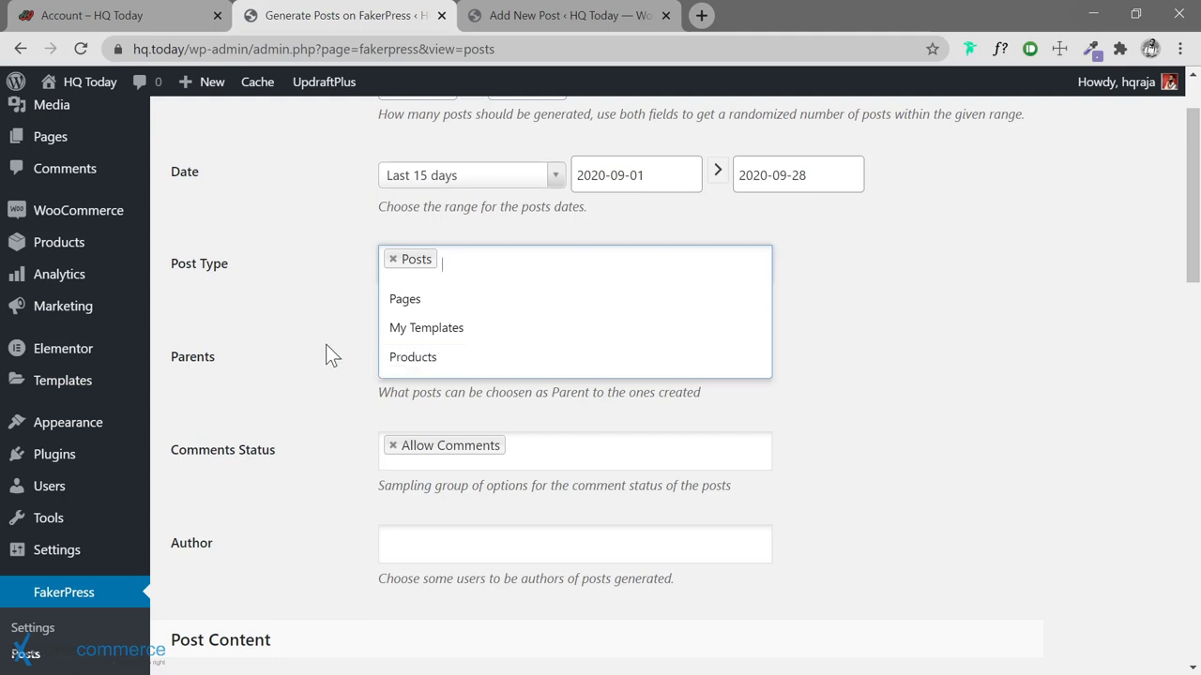
key("Escape")
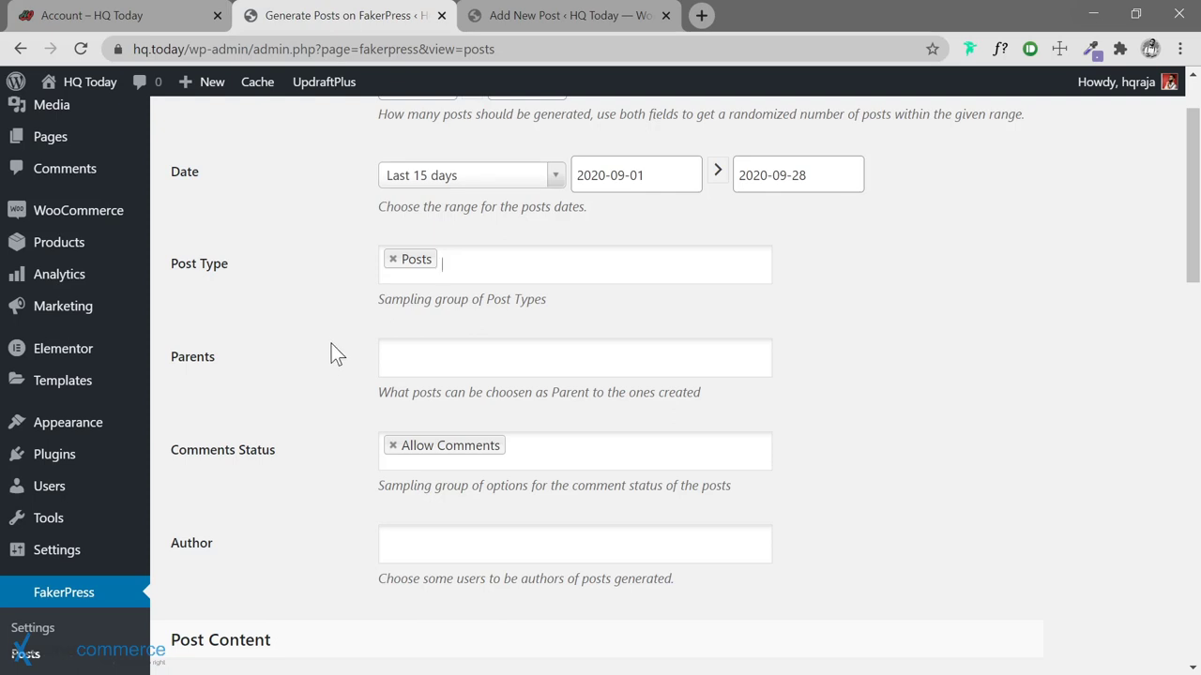
scroll(357, 347, "down", 1)
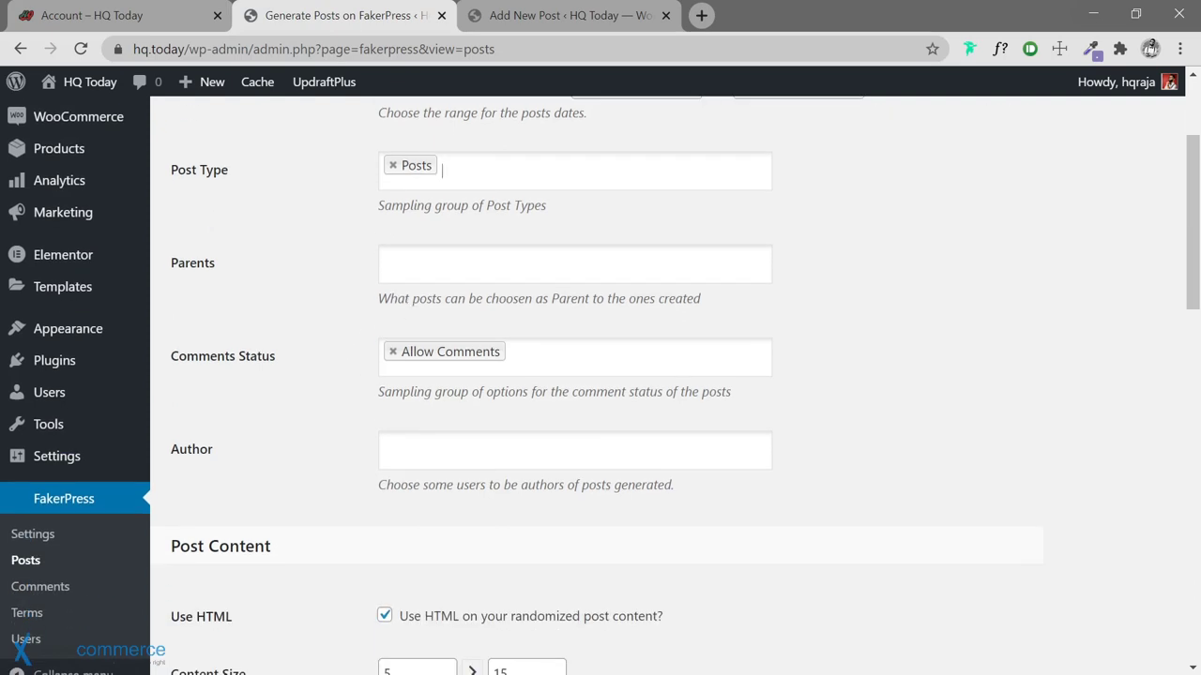
scroll(324, 330, "down", 2)
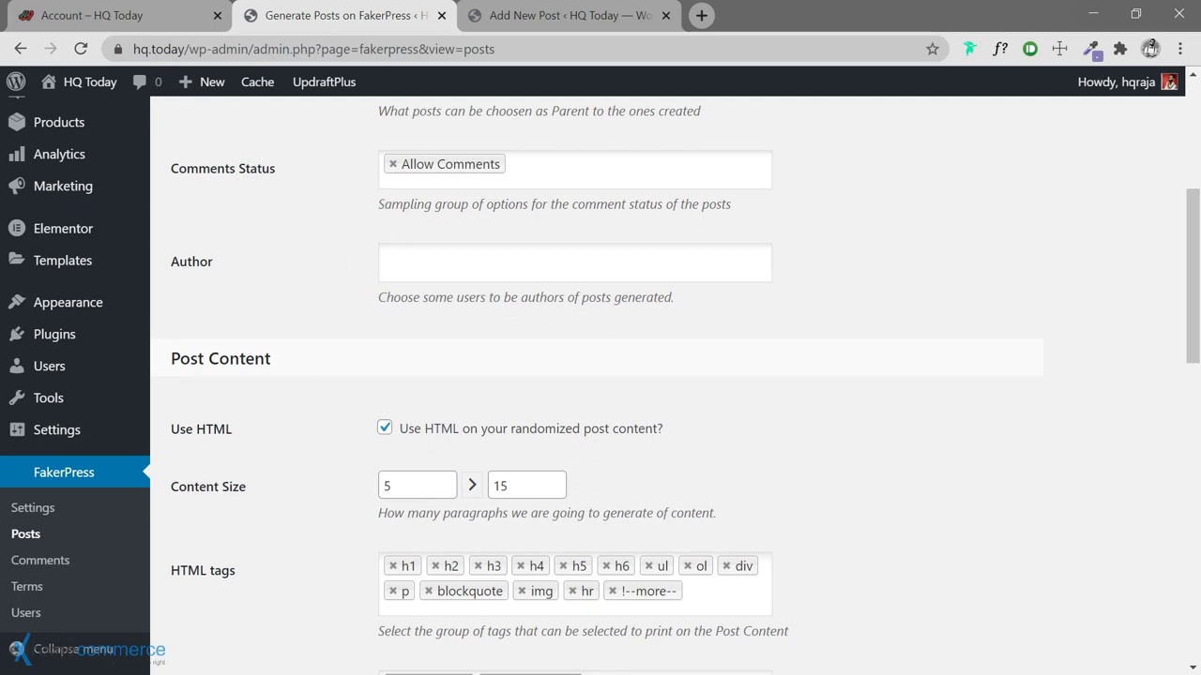
left_click(511, 169)
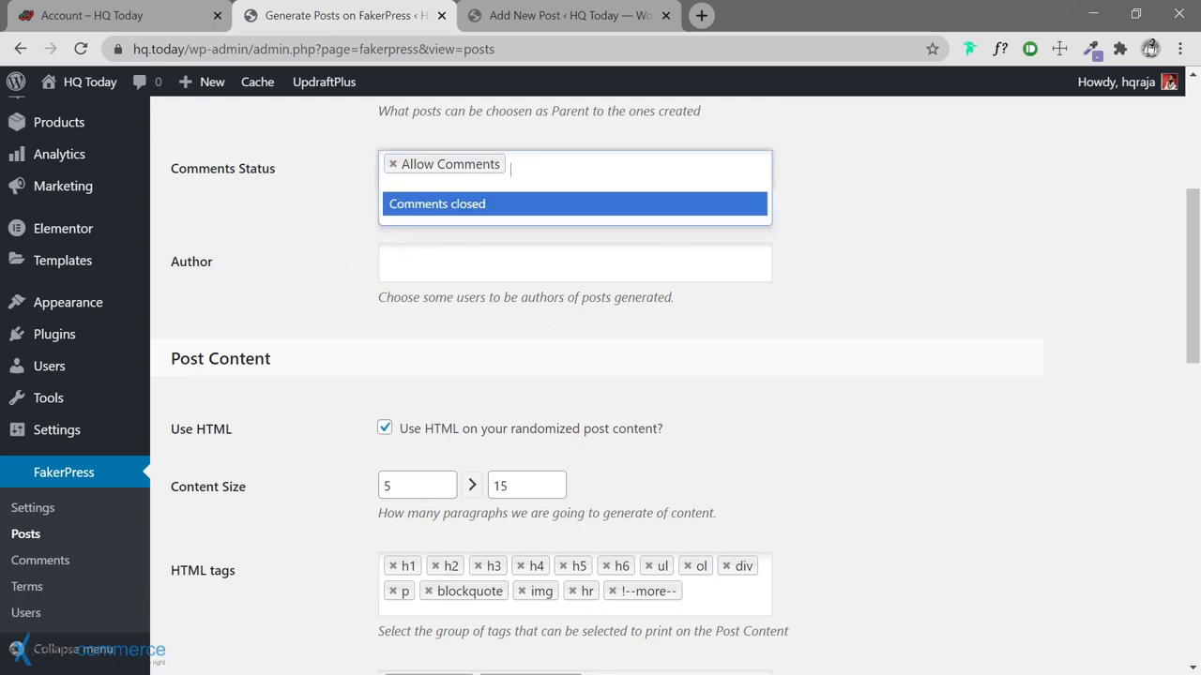
key("Escape")
Choose the site's admin user as author of the generated posts
left_click(497, 263)
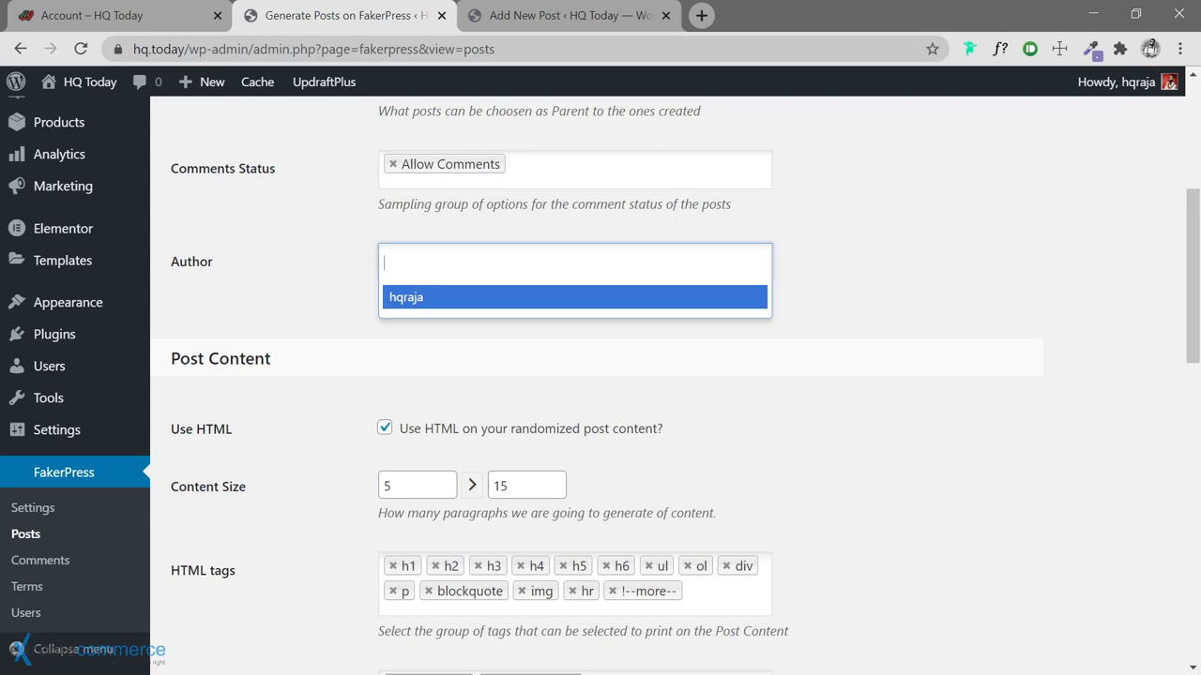
left_click(496, 298)
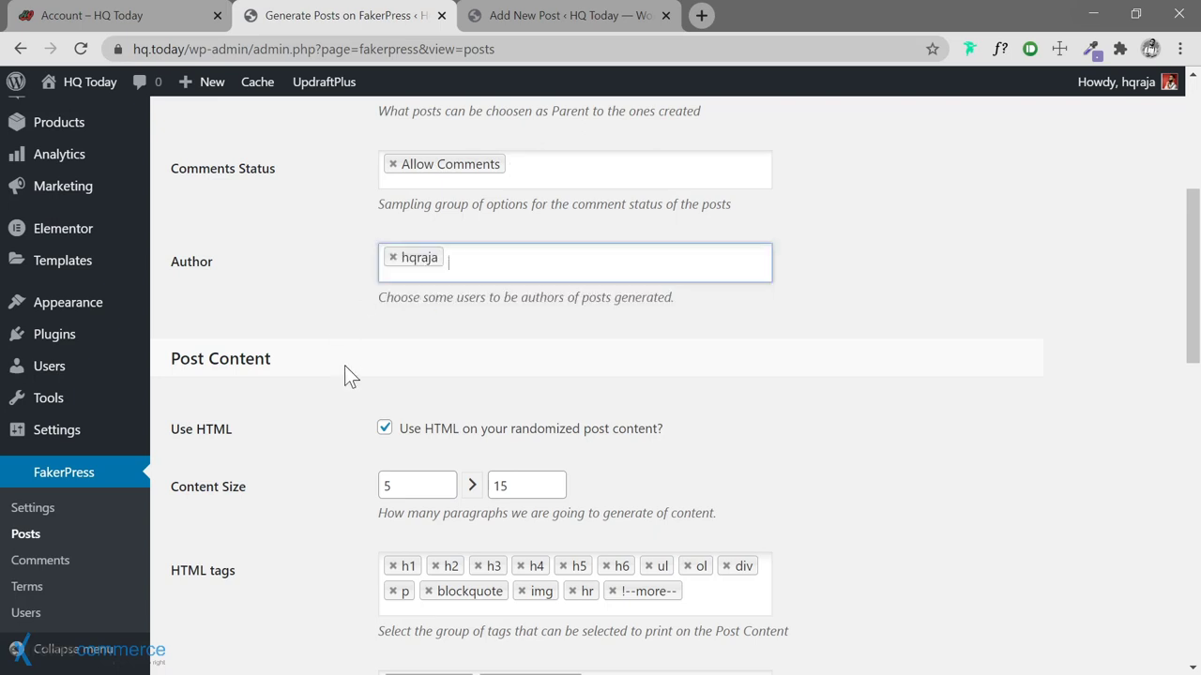
scroll(345, 375, "down", 2)
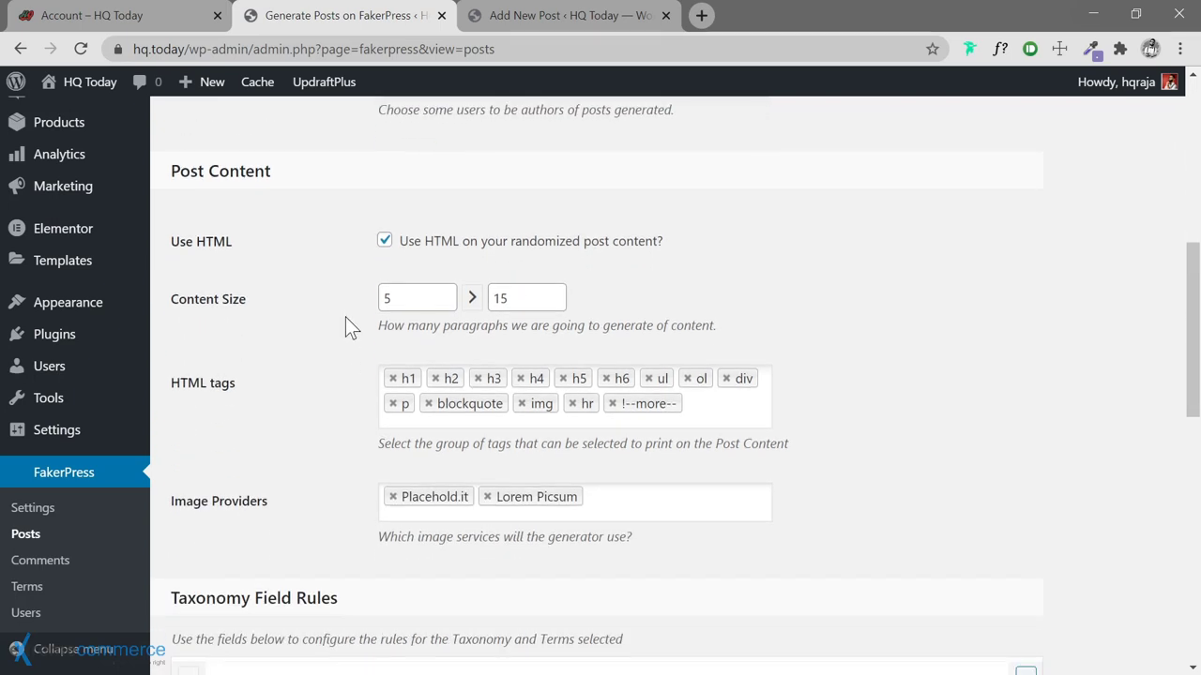
scroll(347, 318, "down", 1)
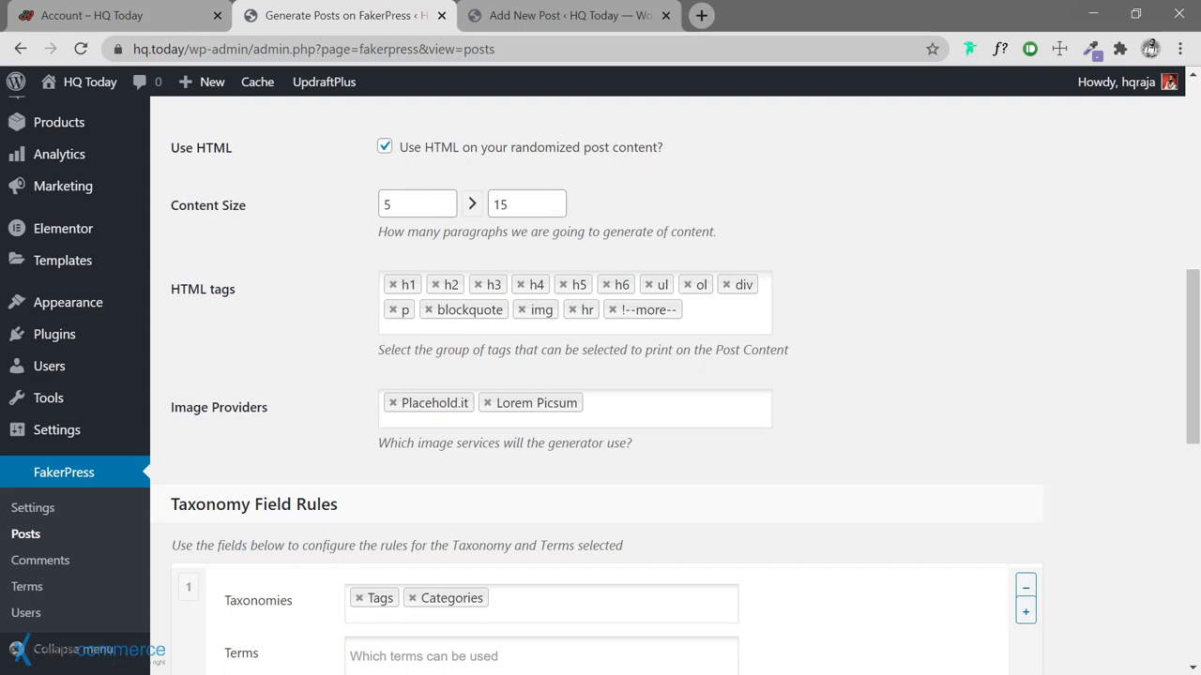
Remove img, hr, !--more--, h1, h5, h6 and h2 from the allowed HTML tags
scroll(333, 302, "down", 1)
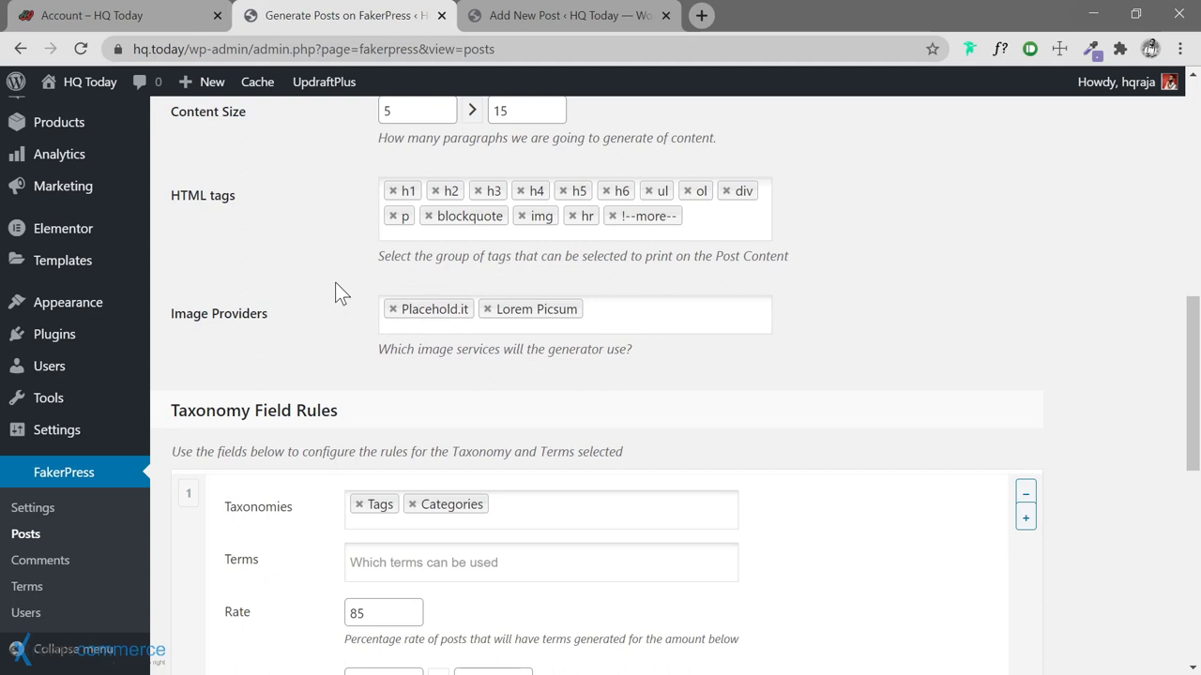
scroll(340, 274, "up", 1)
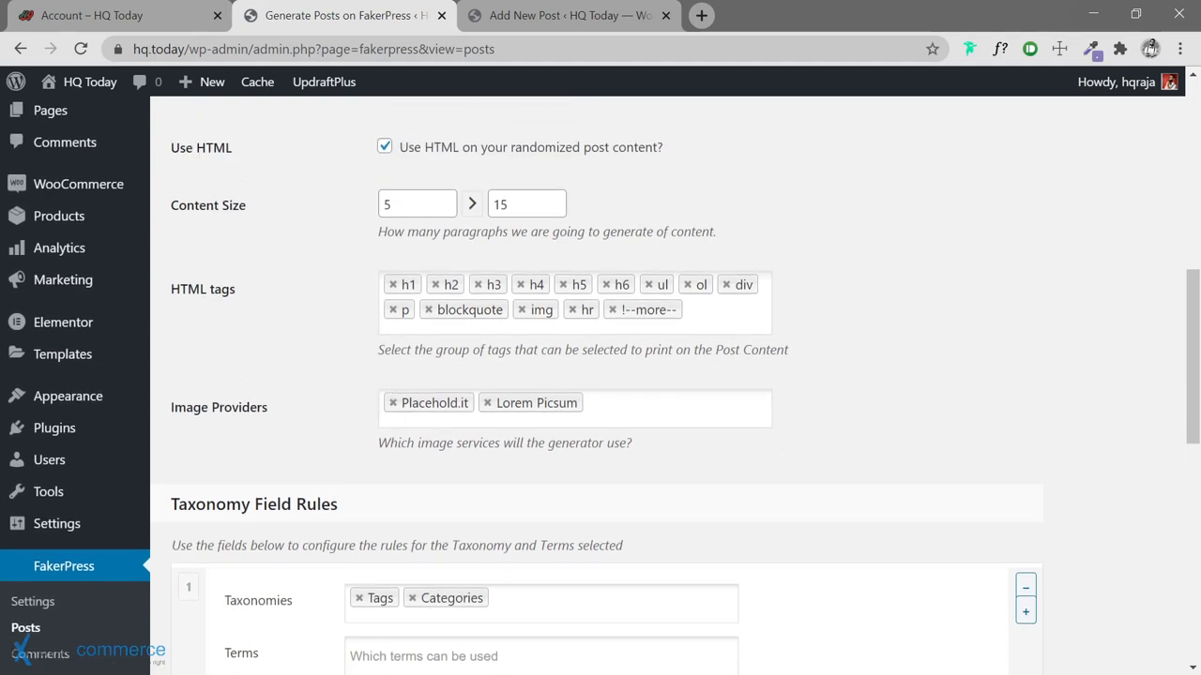
left_click(522, 309)
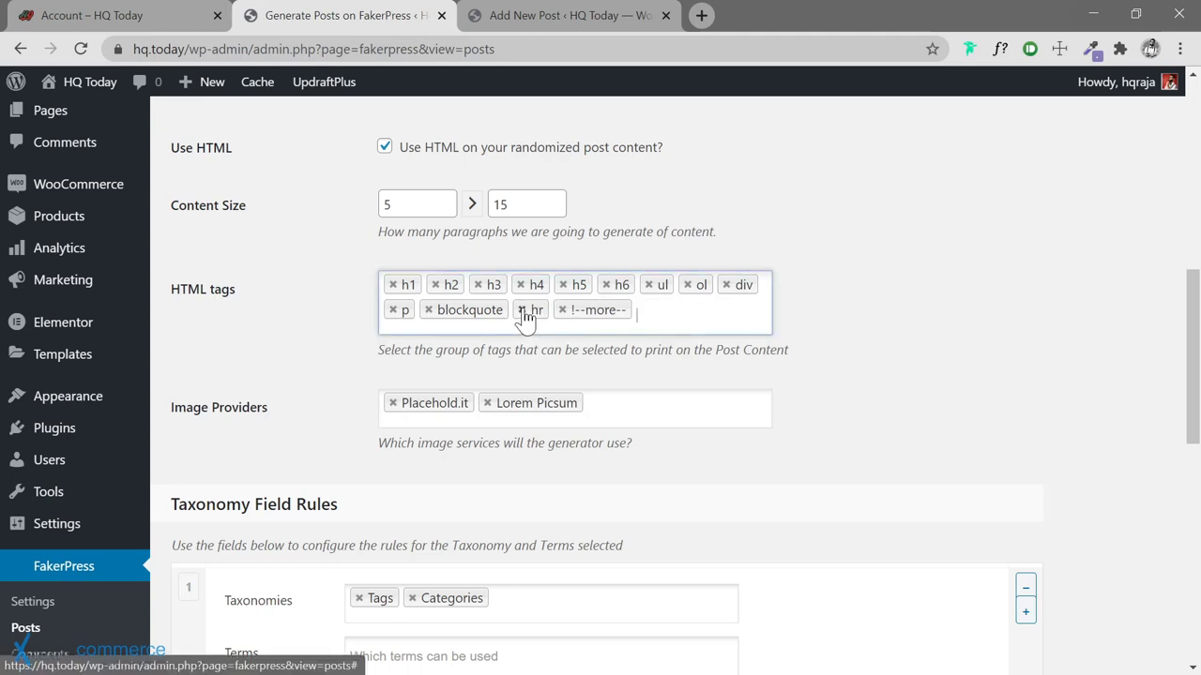
left_click(522, 309)
left_click(523, 313)
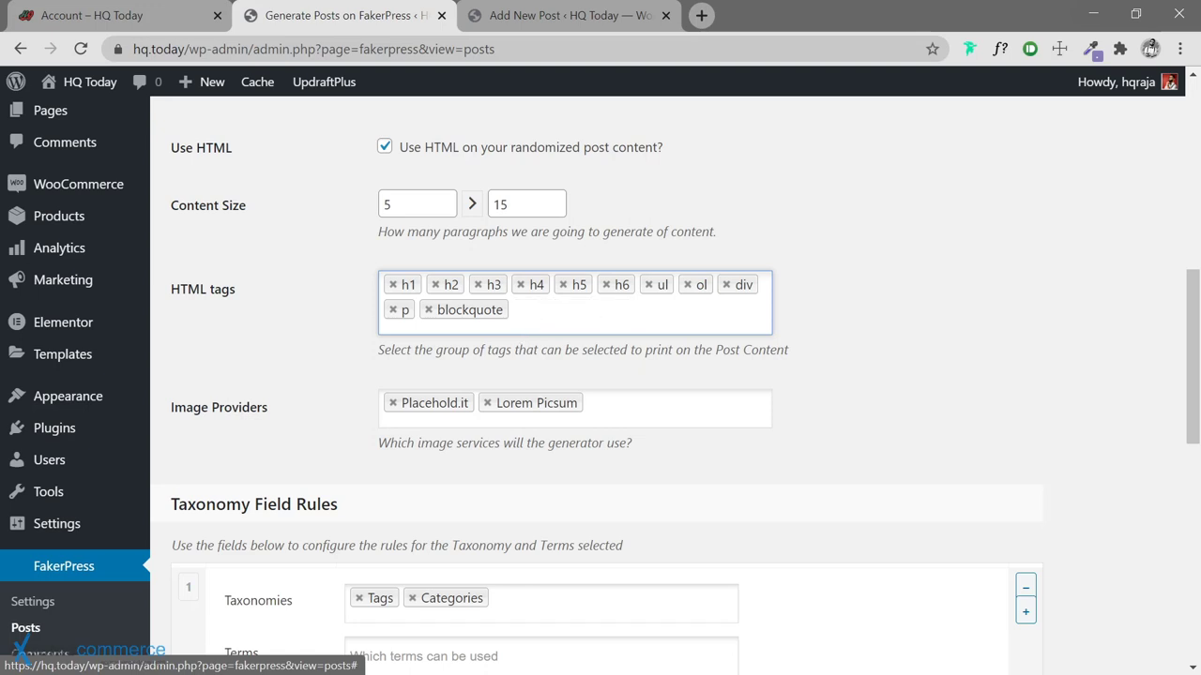
left_click(393, 286)
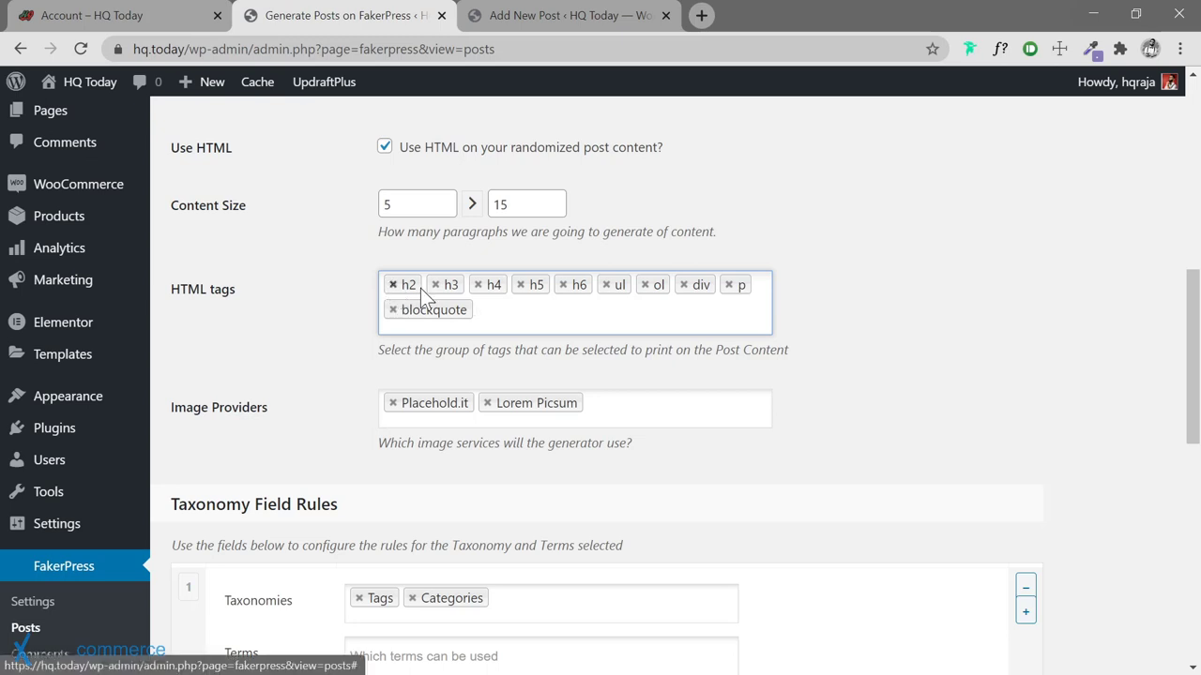
left_click(520, 285)
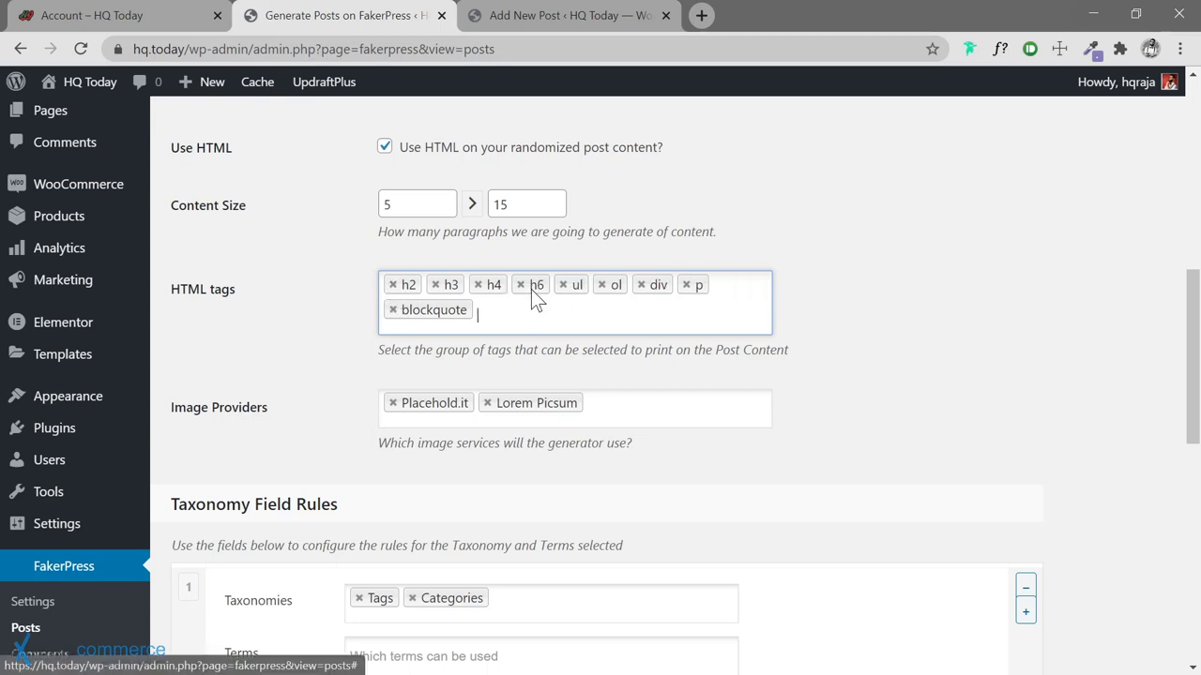
left_click(522, 285)
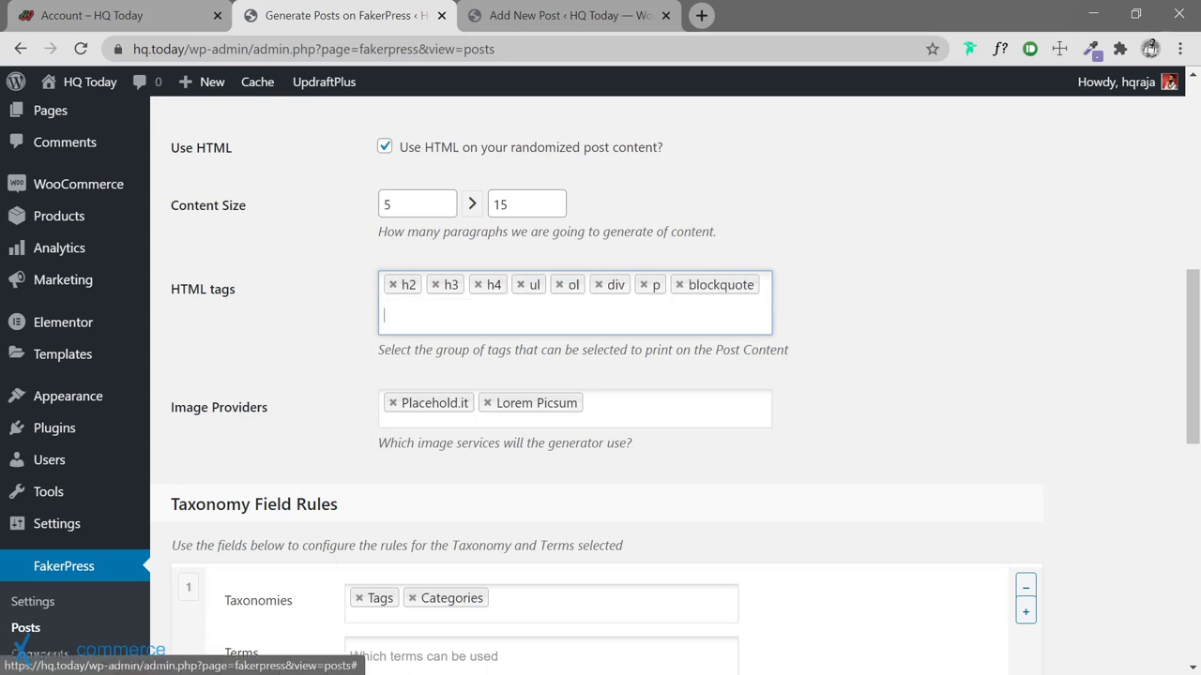
left_click(394, 287)
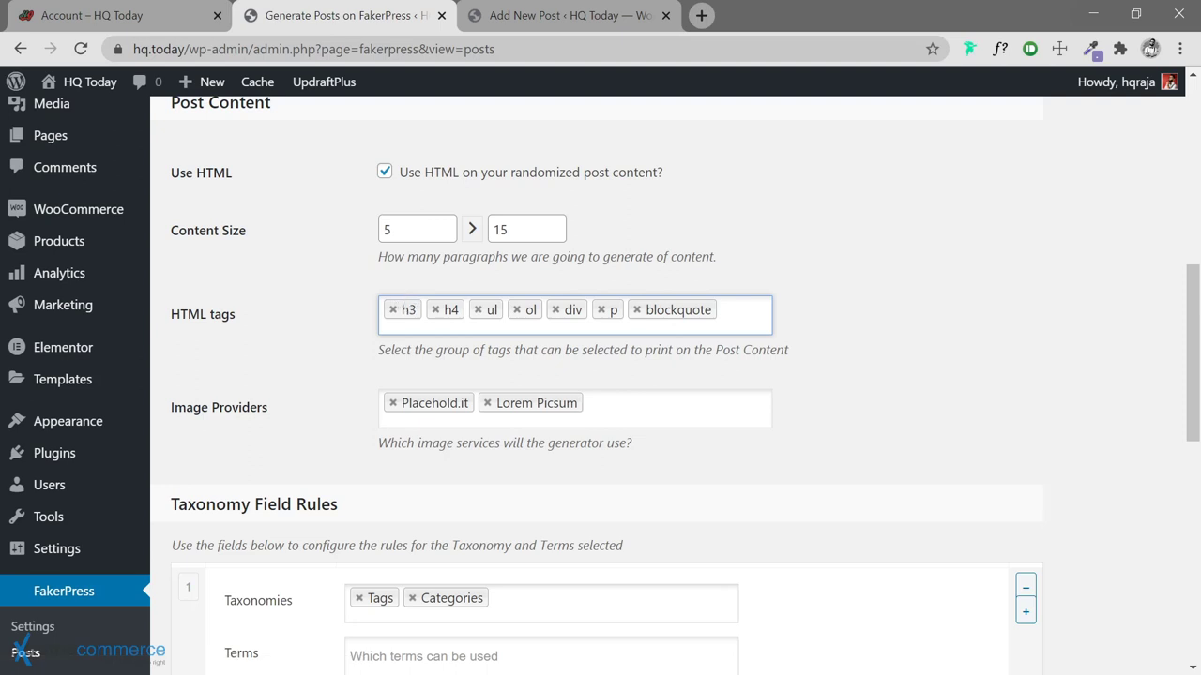
Remove ul, ol and div, leaving only h3, h4, p and blockquote
left_click(479, 311)
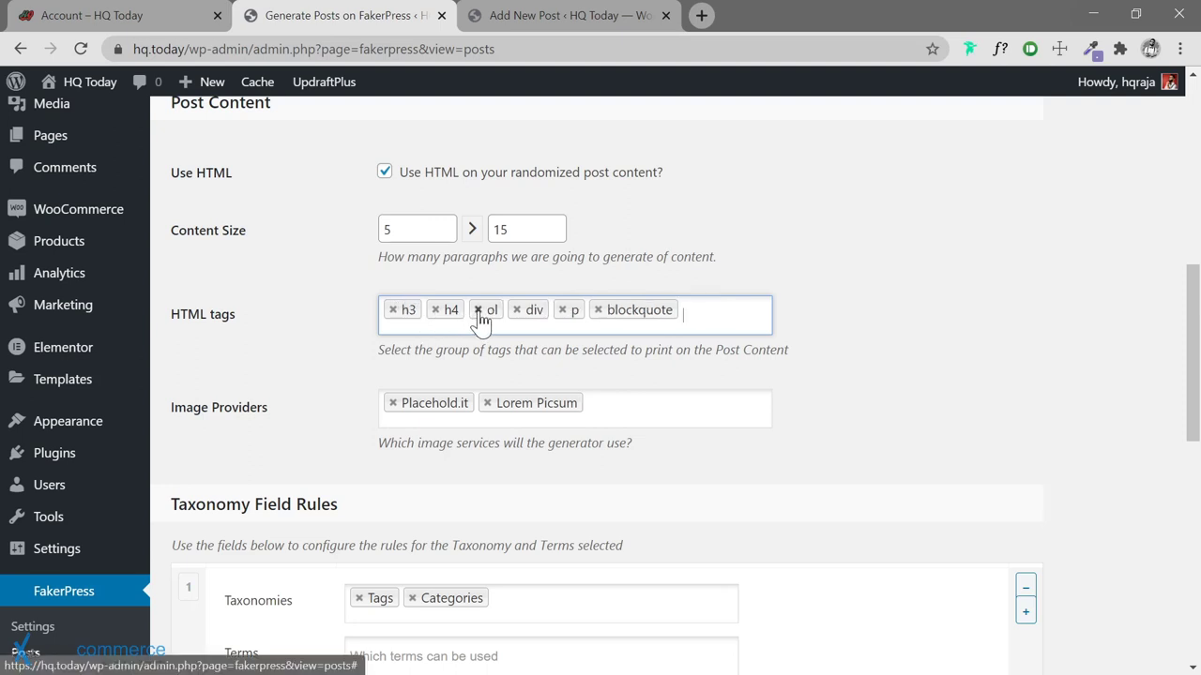
left_click(478, 310)
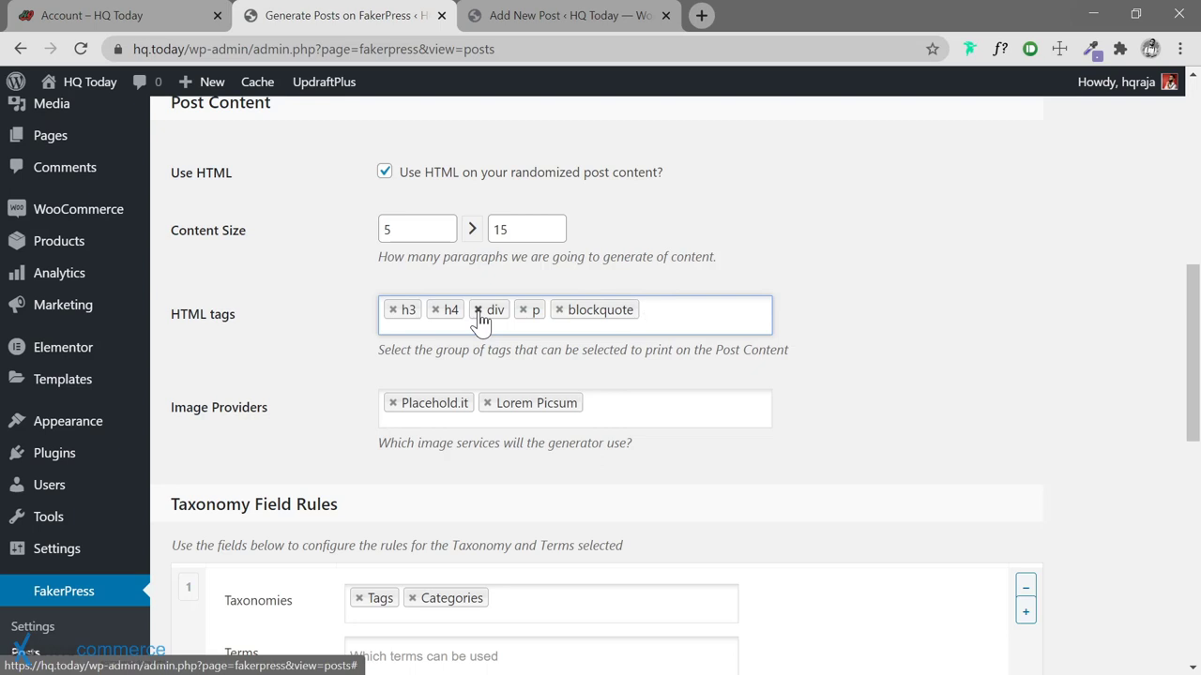
left_click(479, 311)
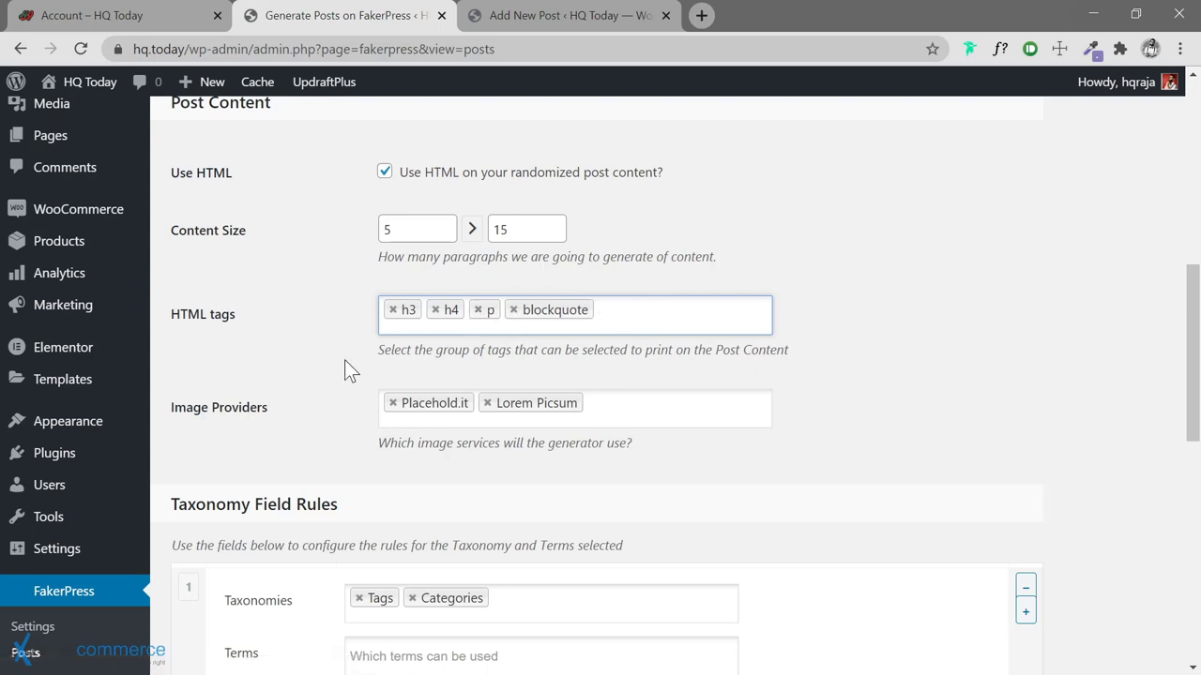
scroll(344, 370, "down", 1)
scroll(344, 366, "down", 1)
scroll(351, 362, "up", 2)
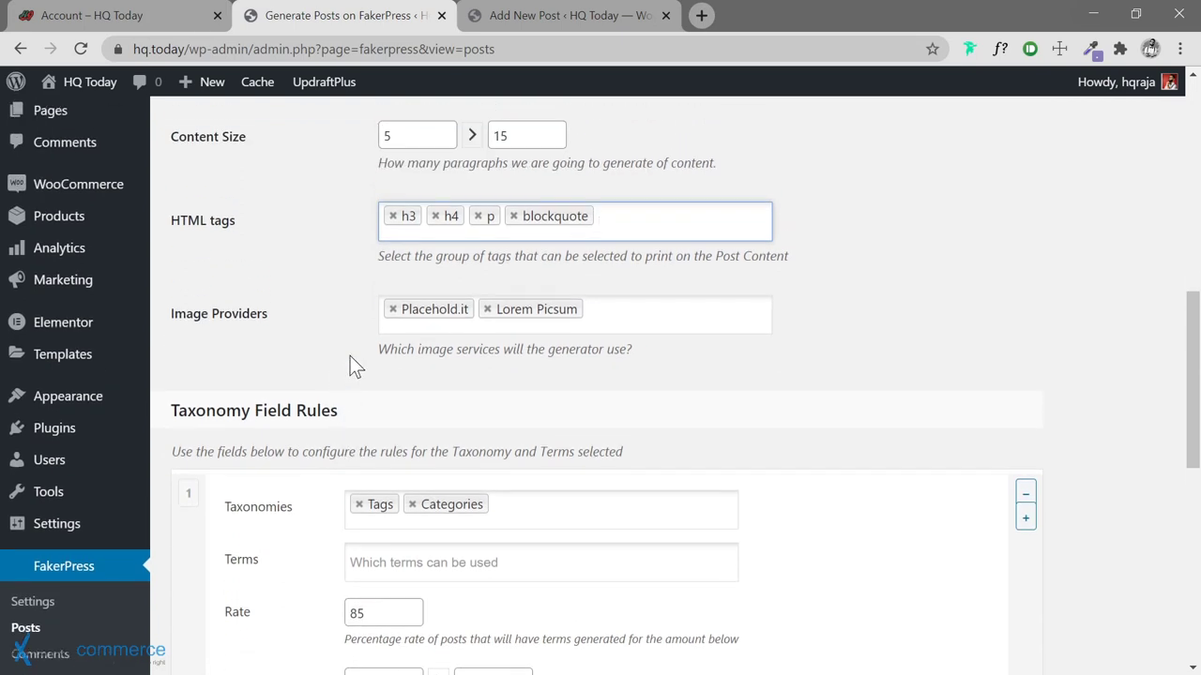
scroll(361, 351, "up", 1)
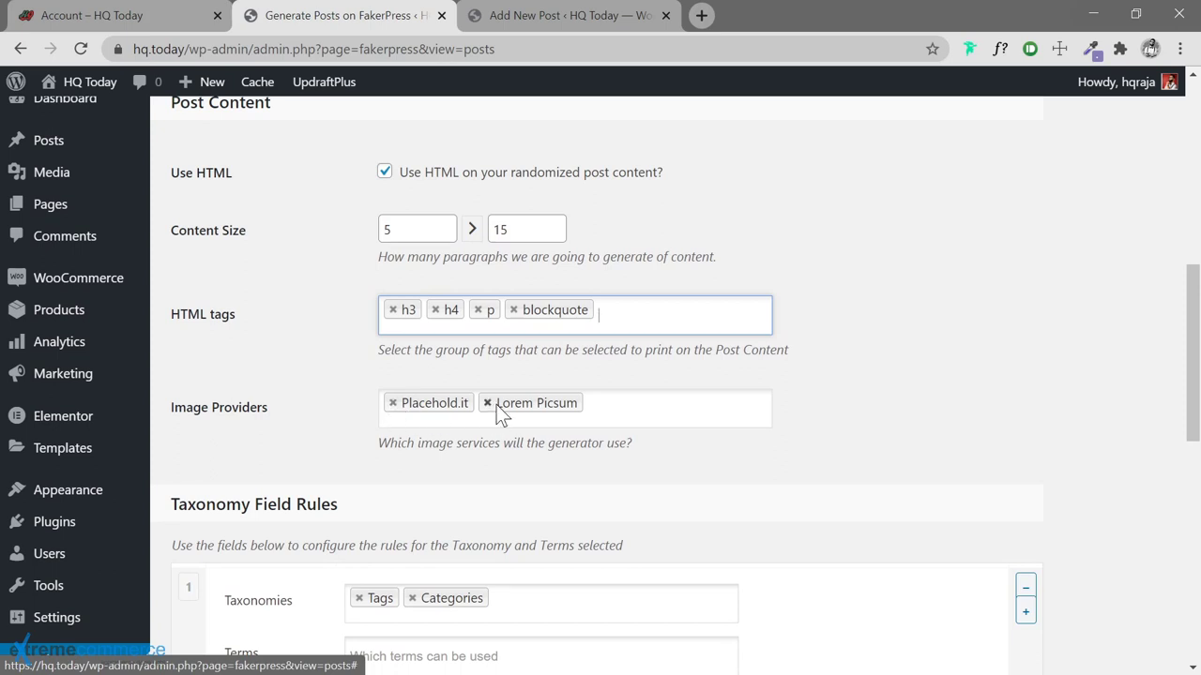
Remove Placehold.it from the Image Providers, leaving Lorem Picsum
left_click(393, 403)
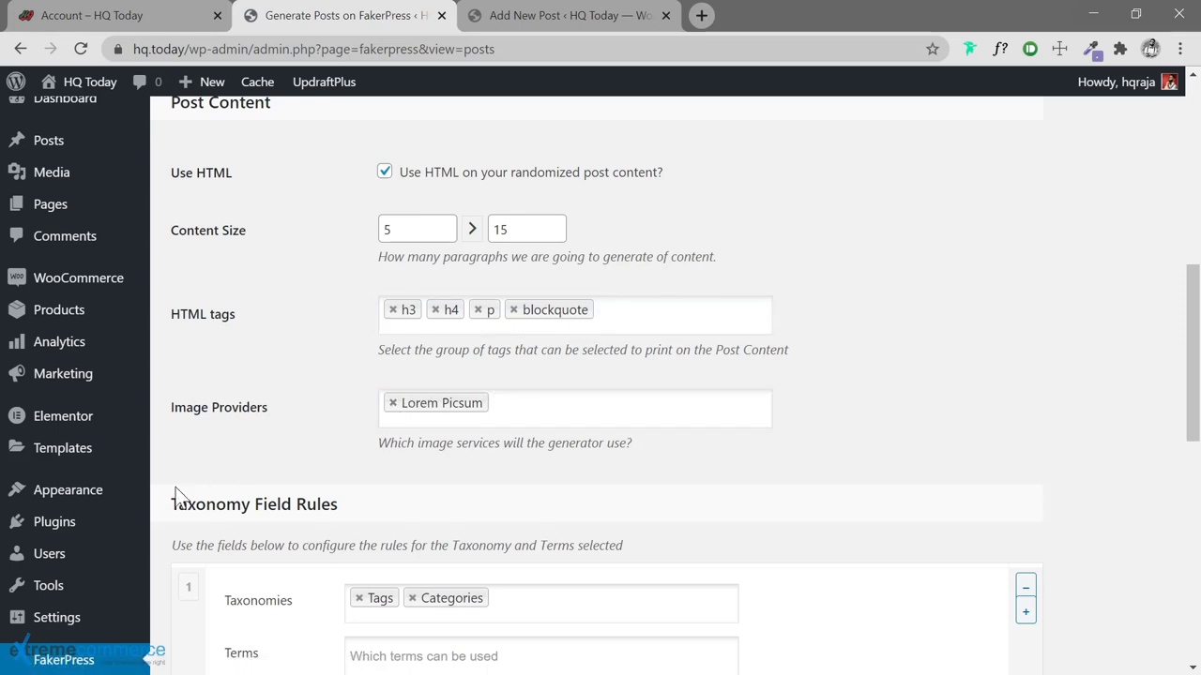
scroll(167, 496, "down", 2)
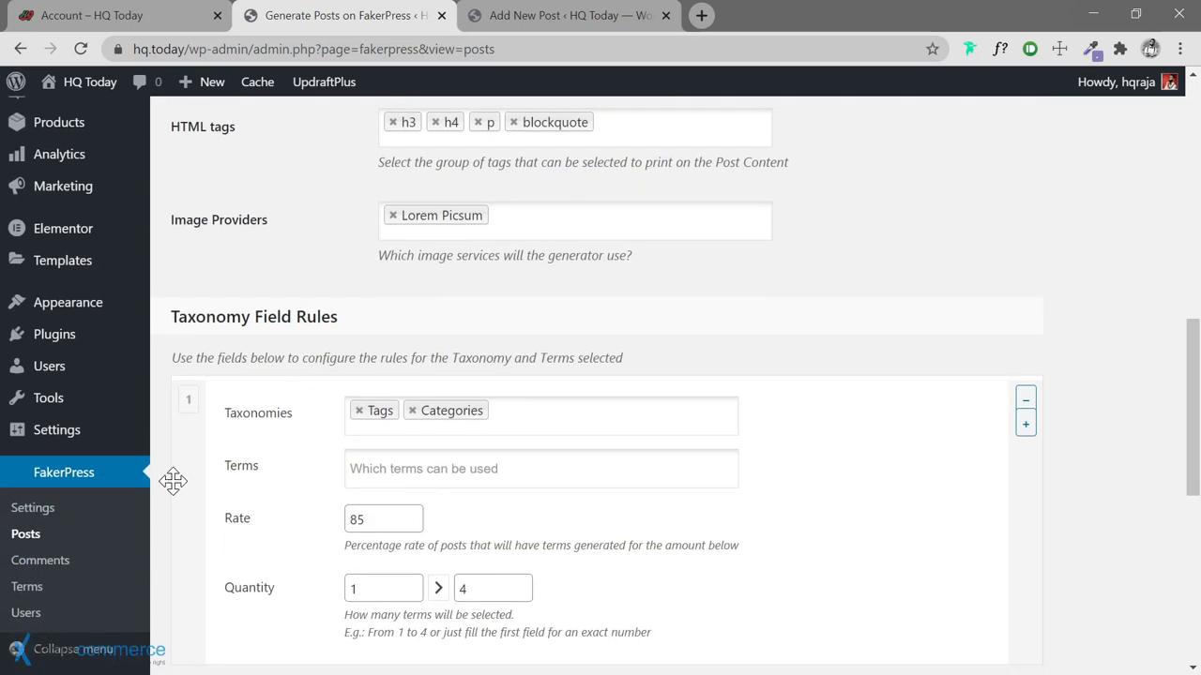
scroll(174, 481, "down", 1)
scroll(173, 481, "up", 1)
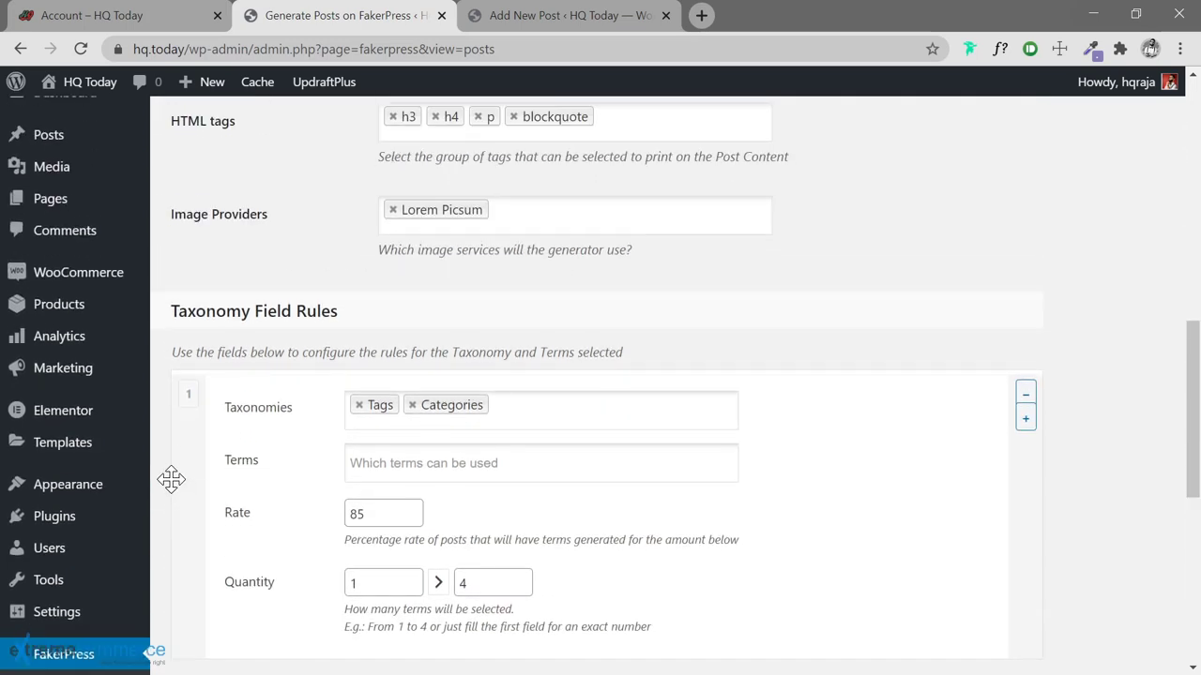
scroll(171, 479, "down", 2)
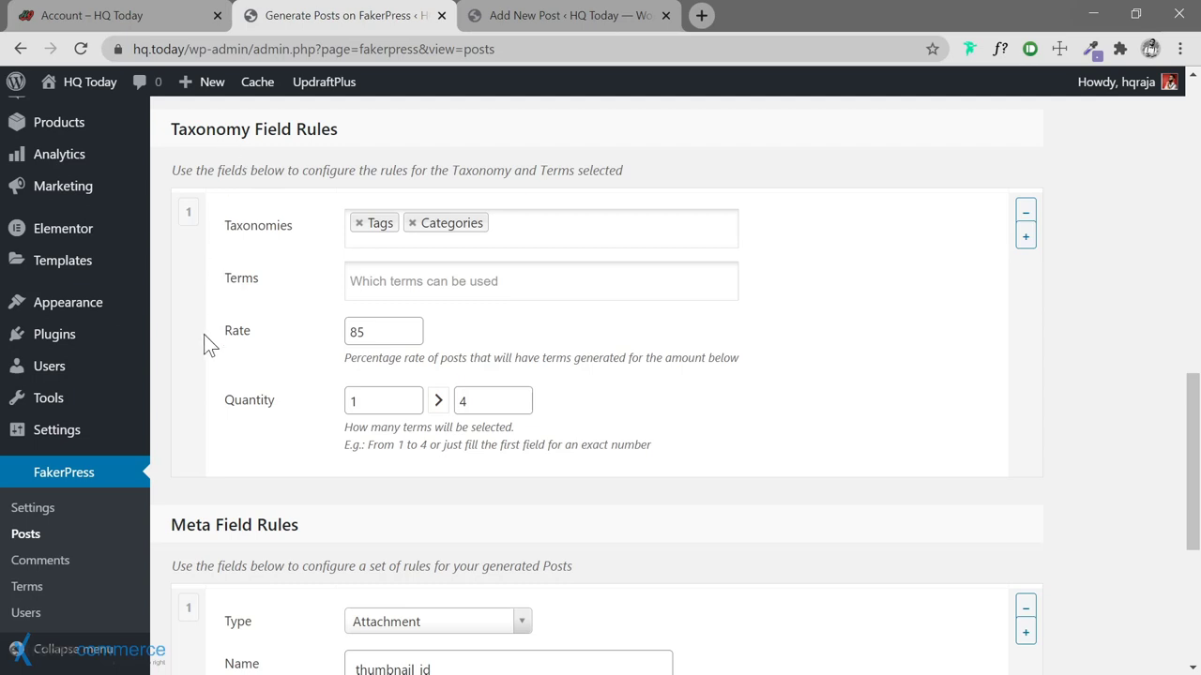
scroll(179, 407, "down", 3)
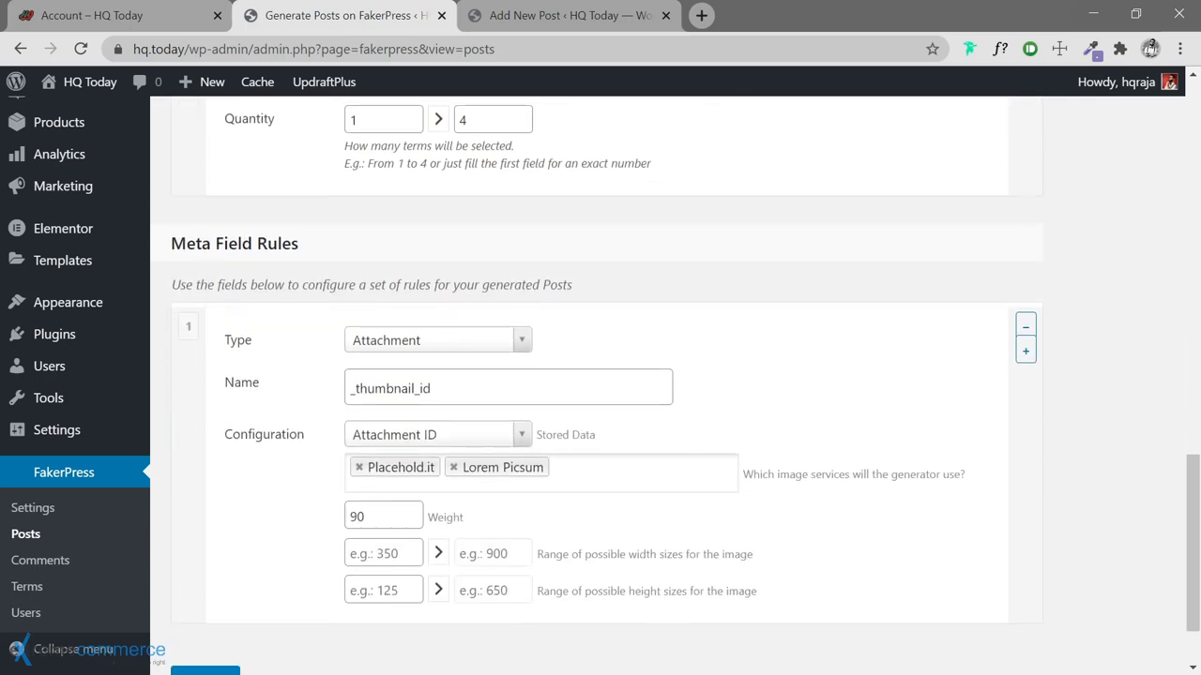
scroll(202, 320, "down", 1)
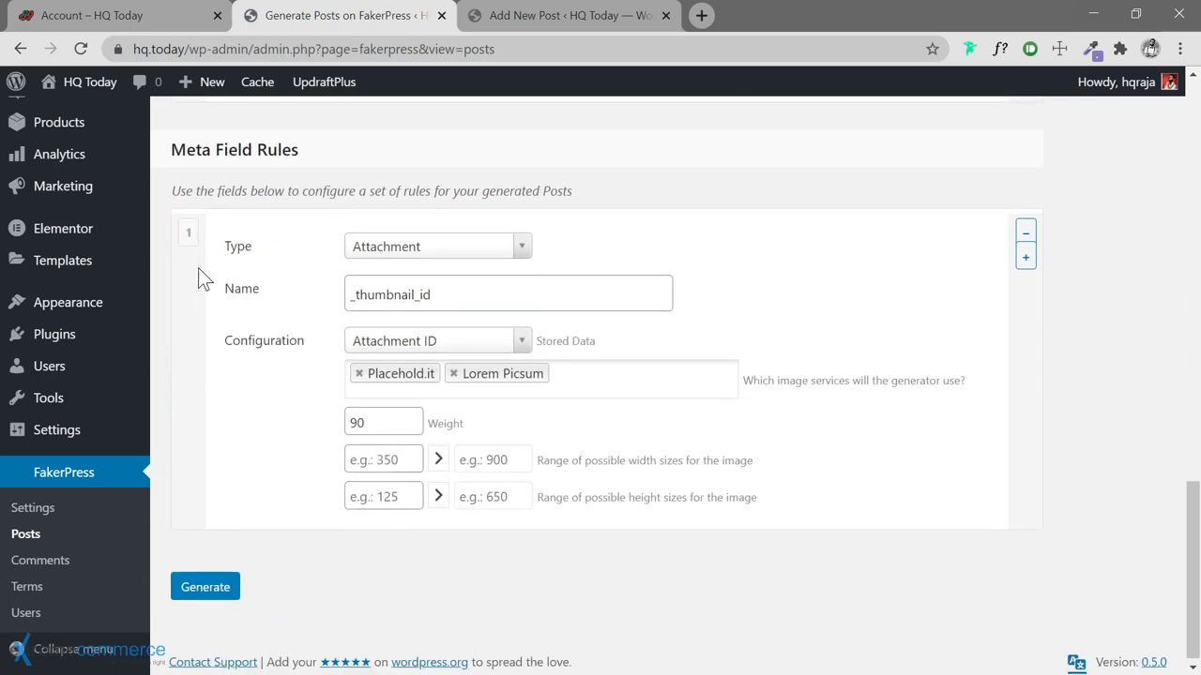
Make the Attachment meta rule use only Lorem Picsum at 1280 by 720 minimum
left_click(520, 248)
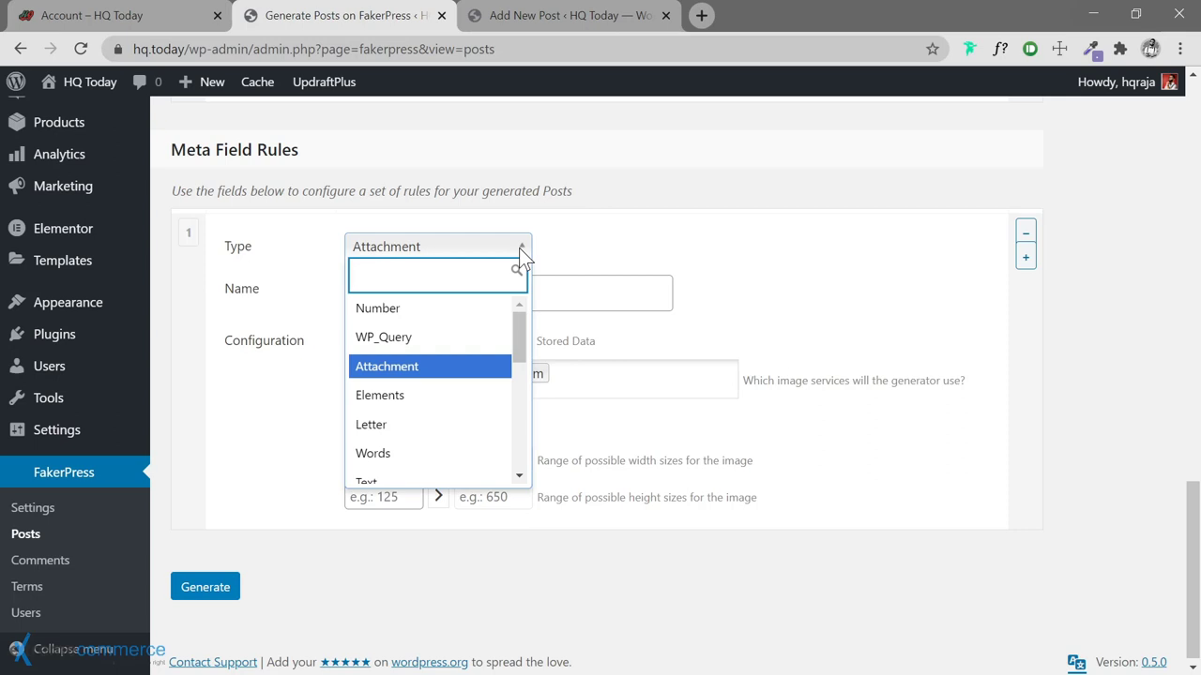
left_click(518, 247)
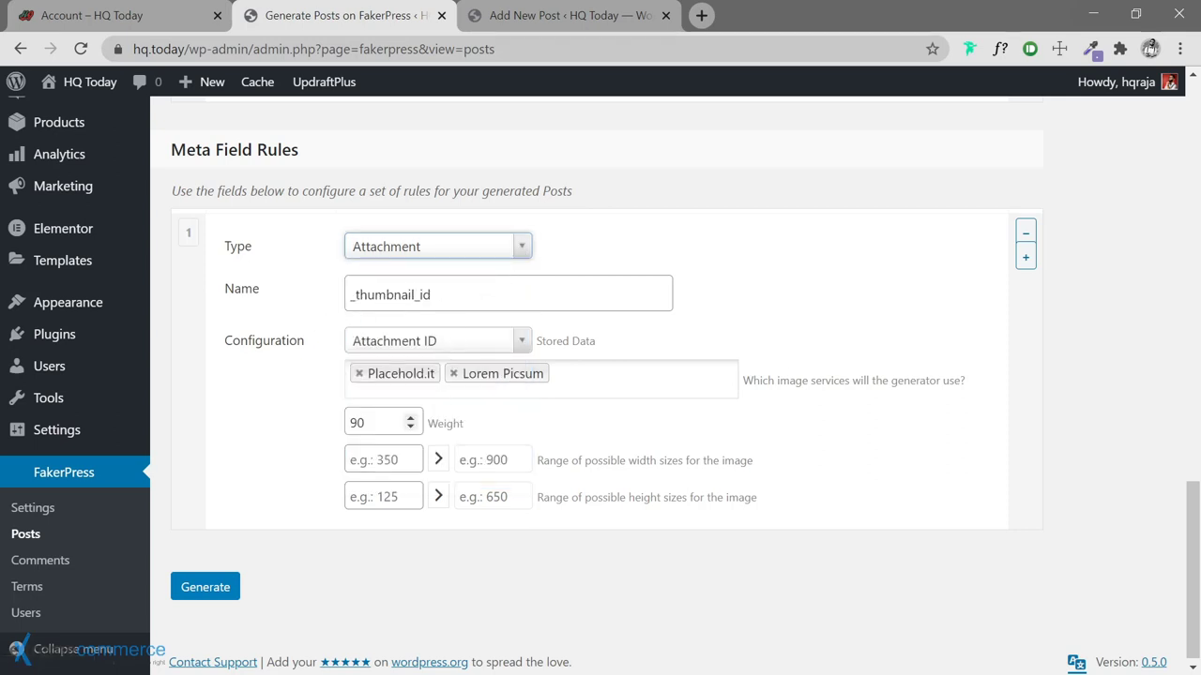
left_click(358, 374)
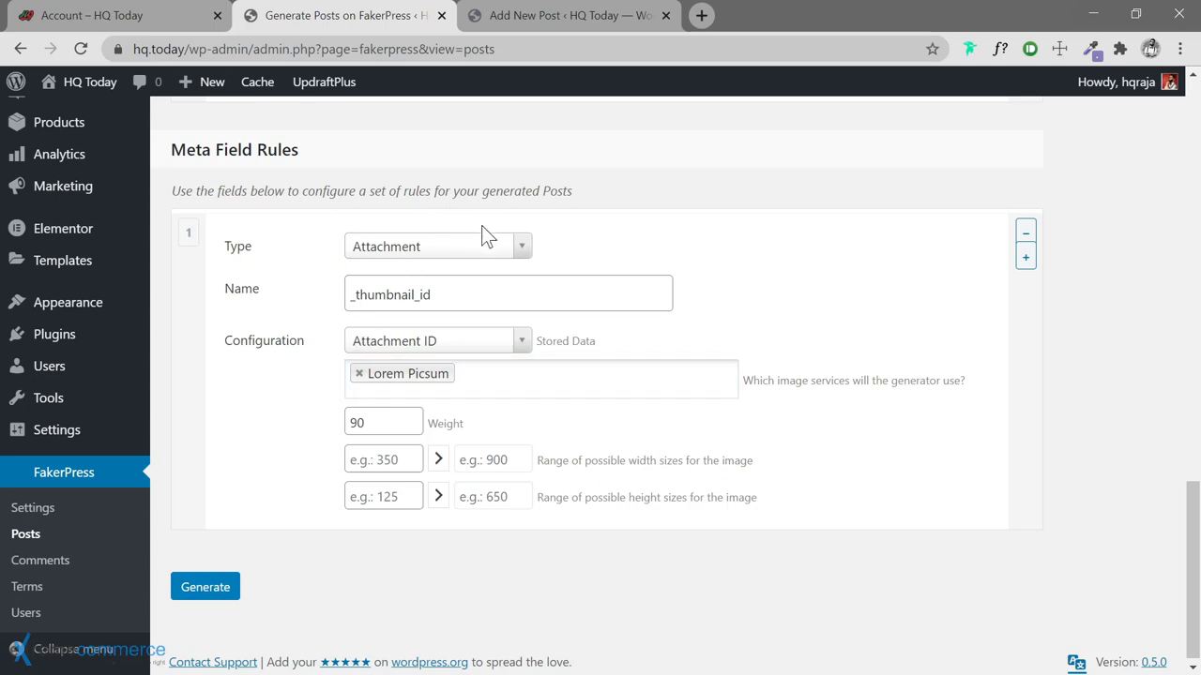
left_click(374, 459)
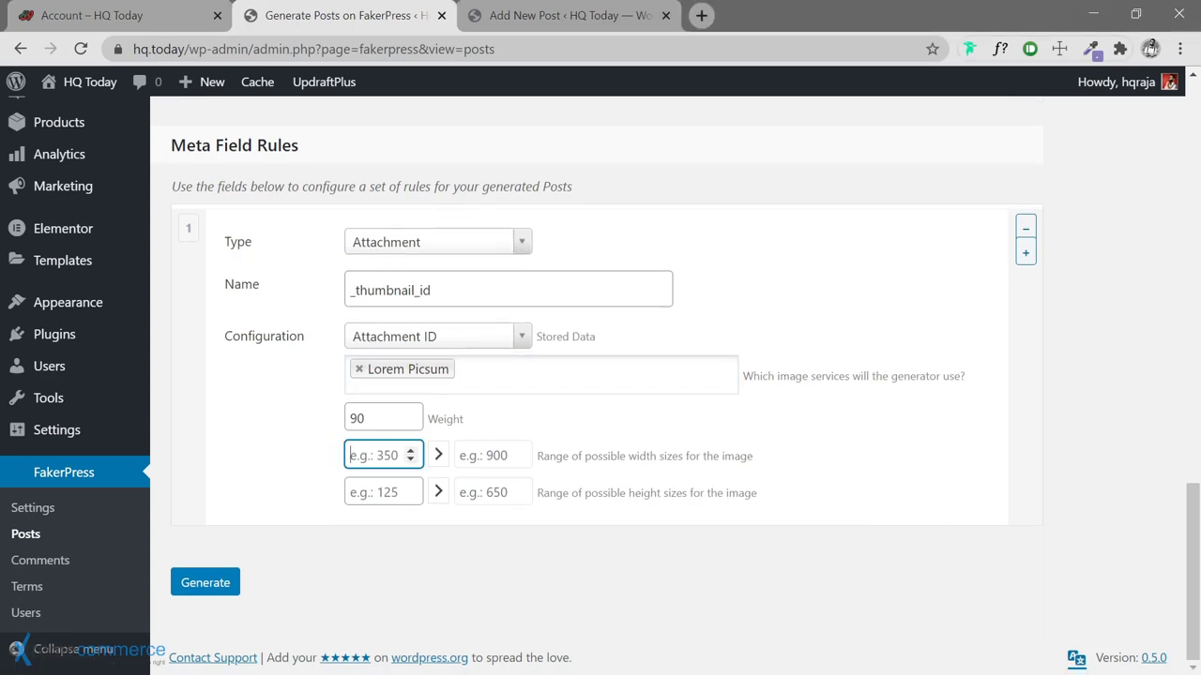
type("1280")
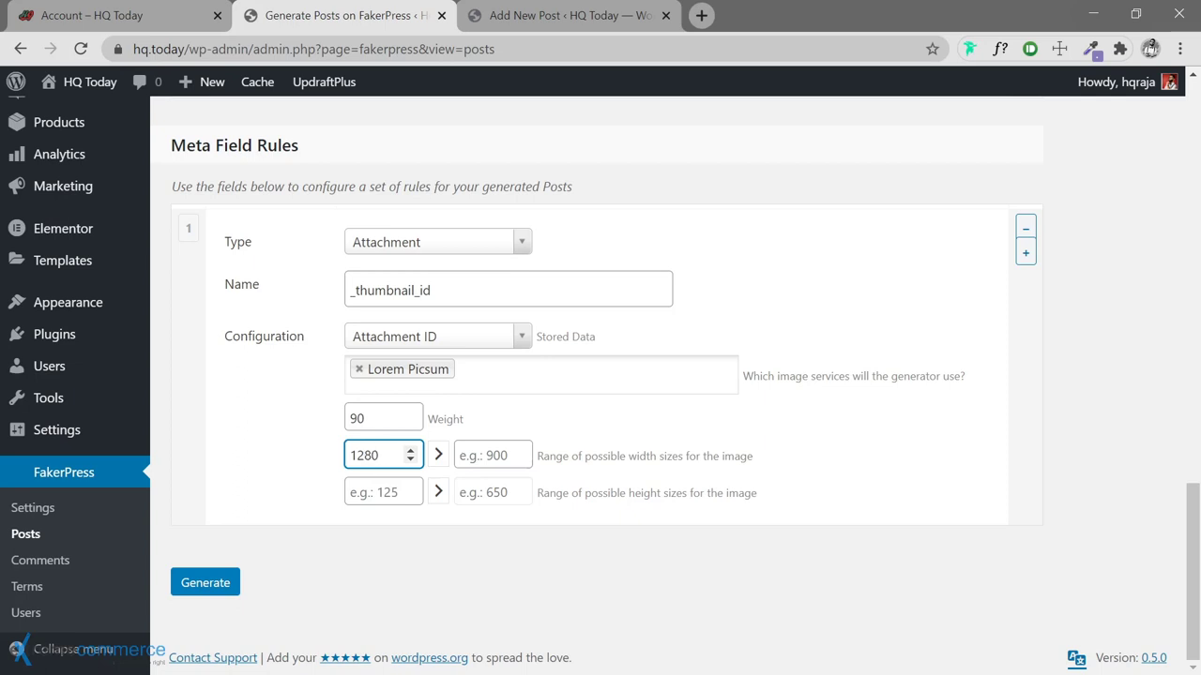
left_click(373, 492)
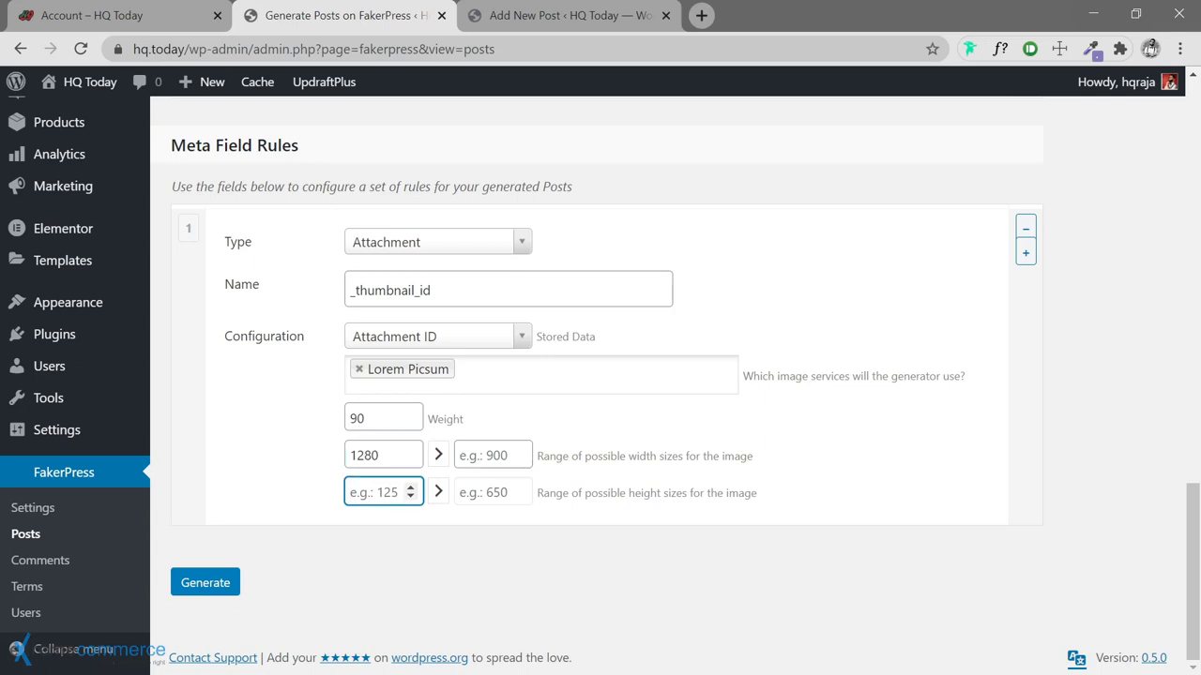
type("720")
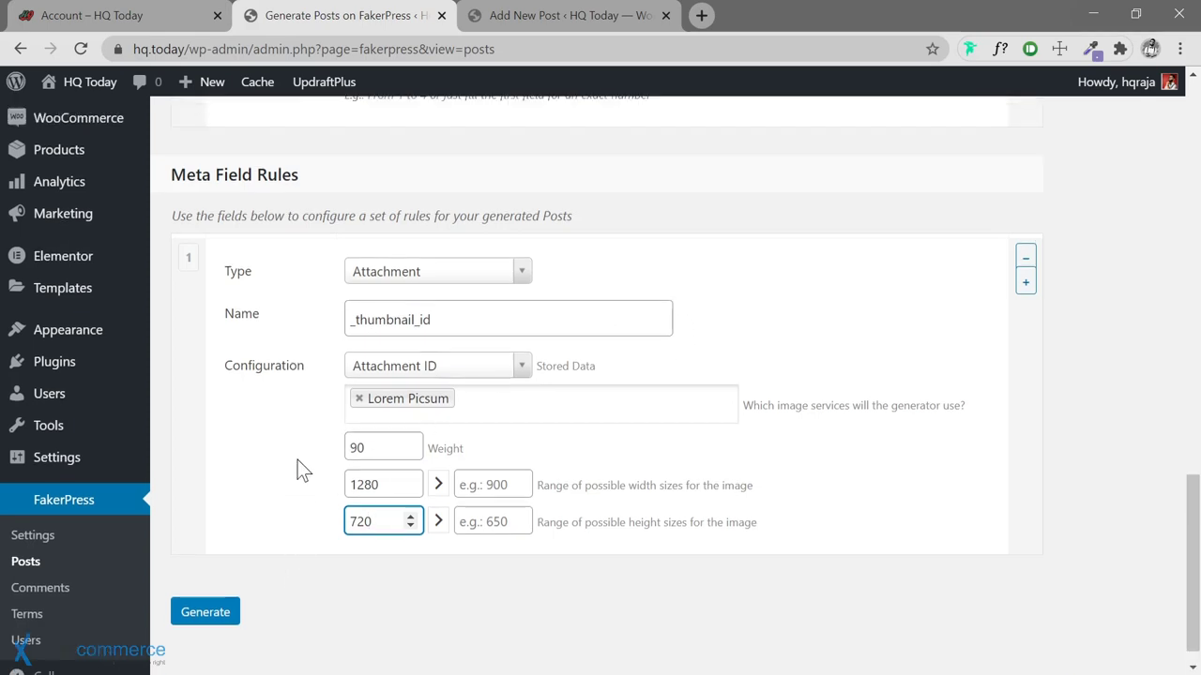
scroll(303, 469, "up", 5)
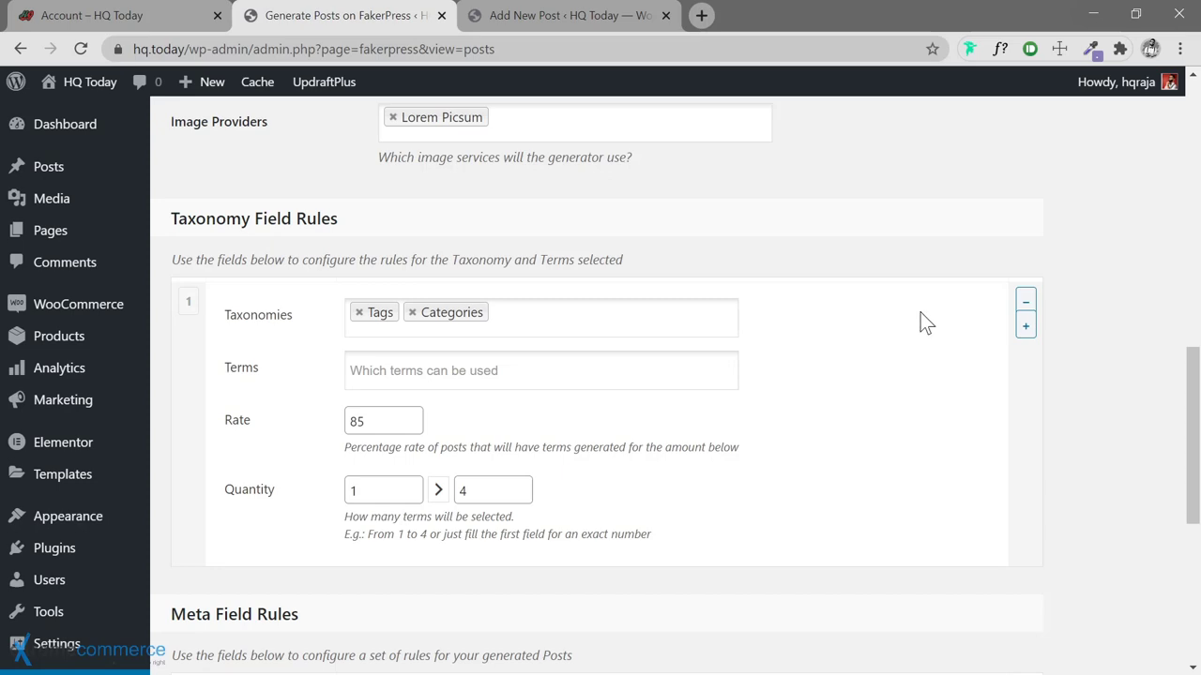
scroll(784, 224, "up", 5)
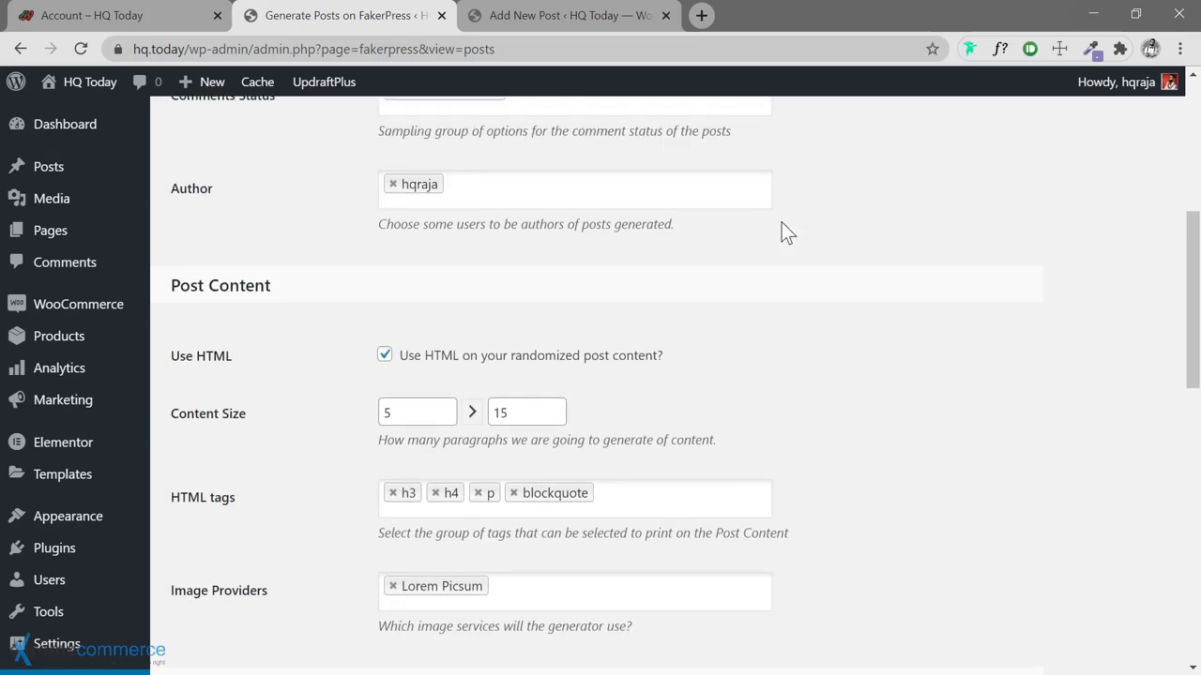
scroll(782, 223, "up", 5)
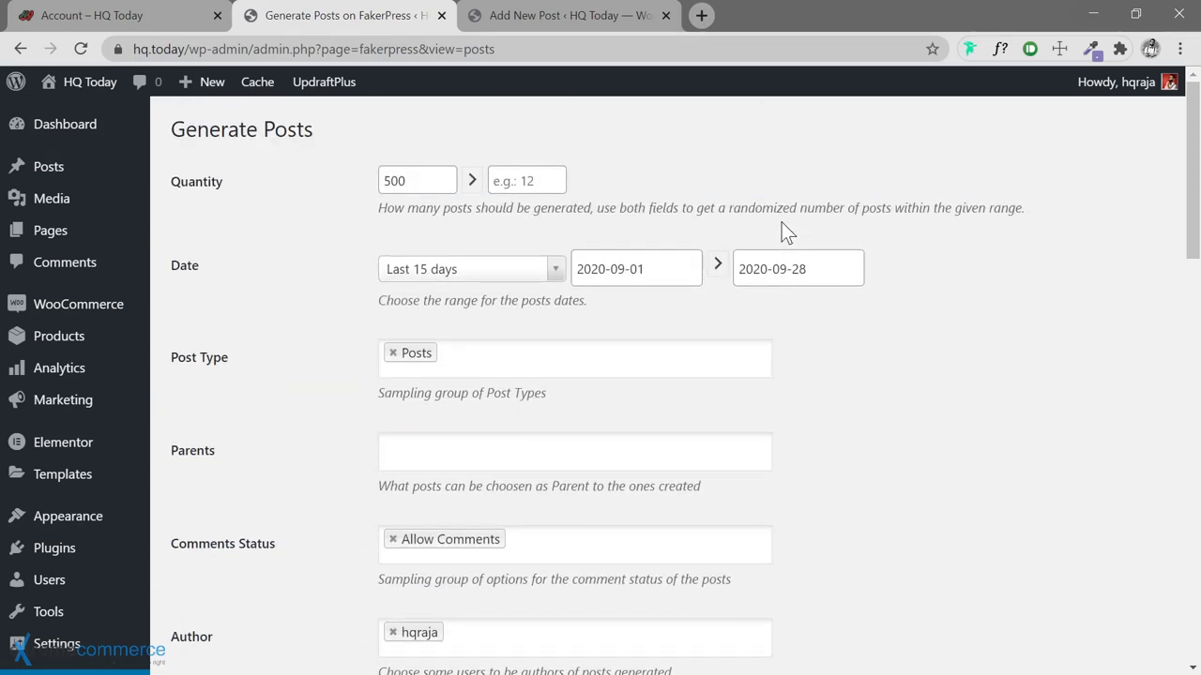
scroll(317, 304, "down", 11)
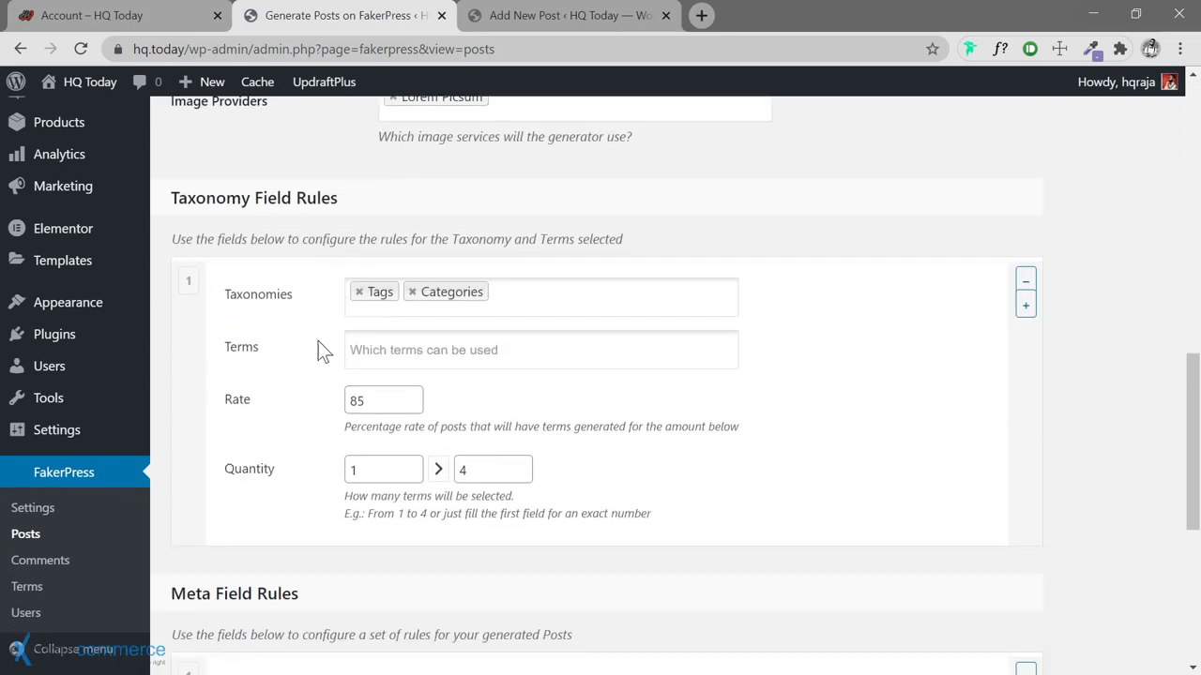
scroll(319, 361, "down", 1)
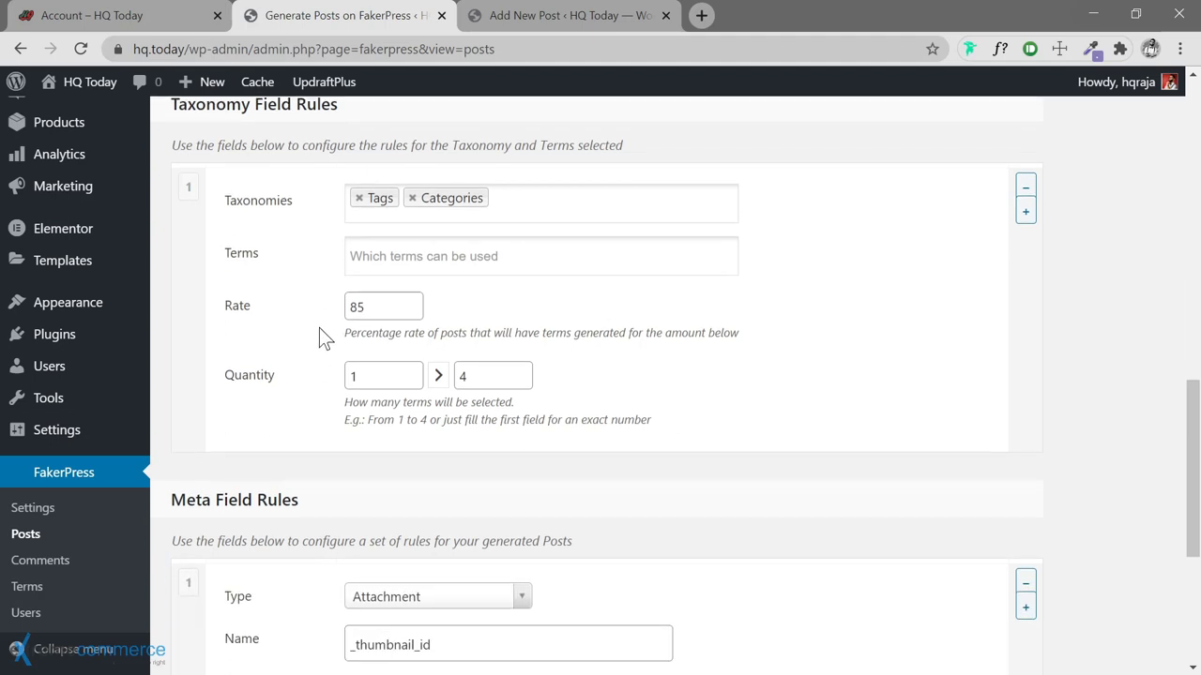
Limit the first taxonomy rule to Tags with rate 100 and 3 to 5 terms
left_click(412, 198)
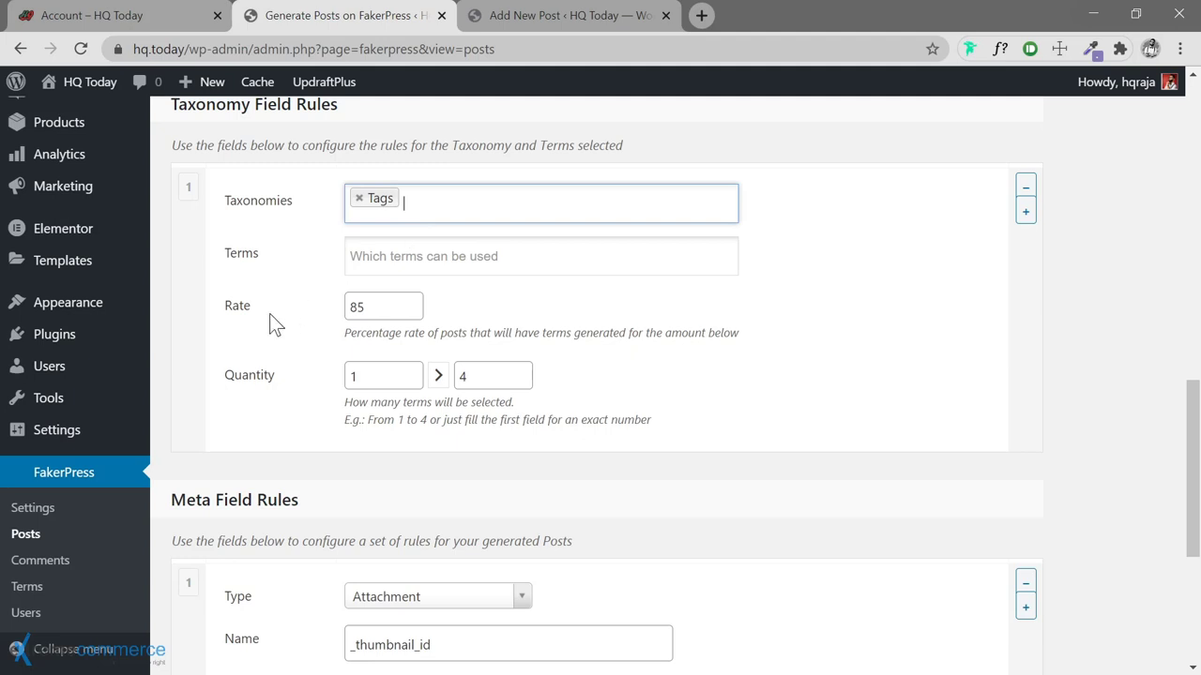
left_click_drag(379, 308, 339, 310)
type("100")
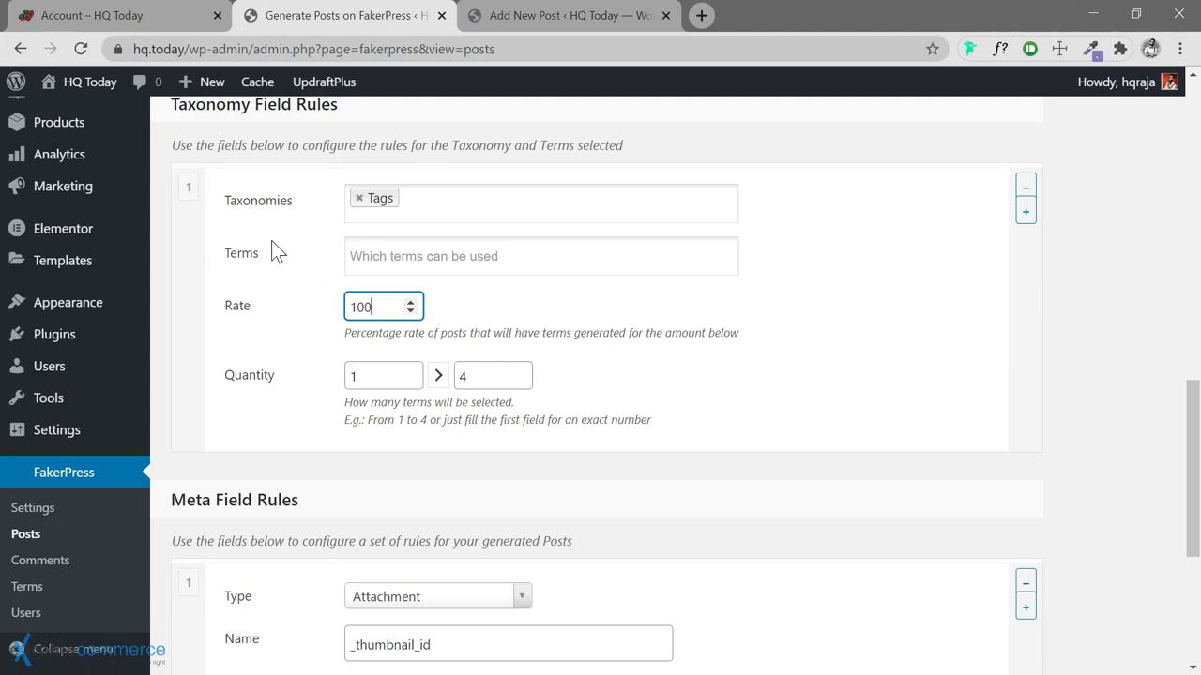
double_click(352, 376)
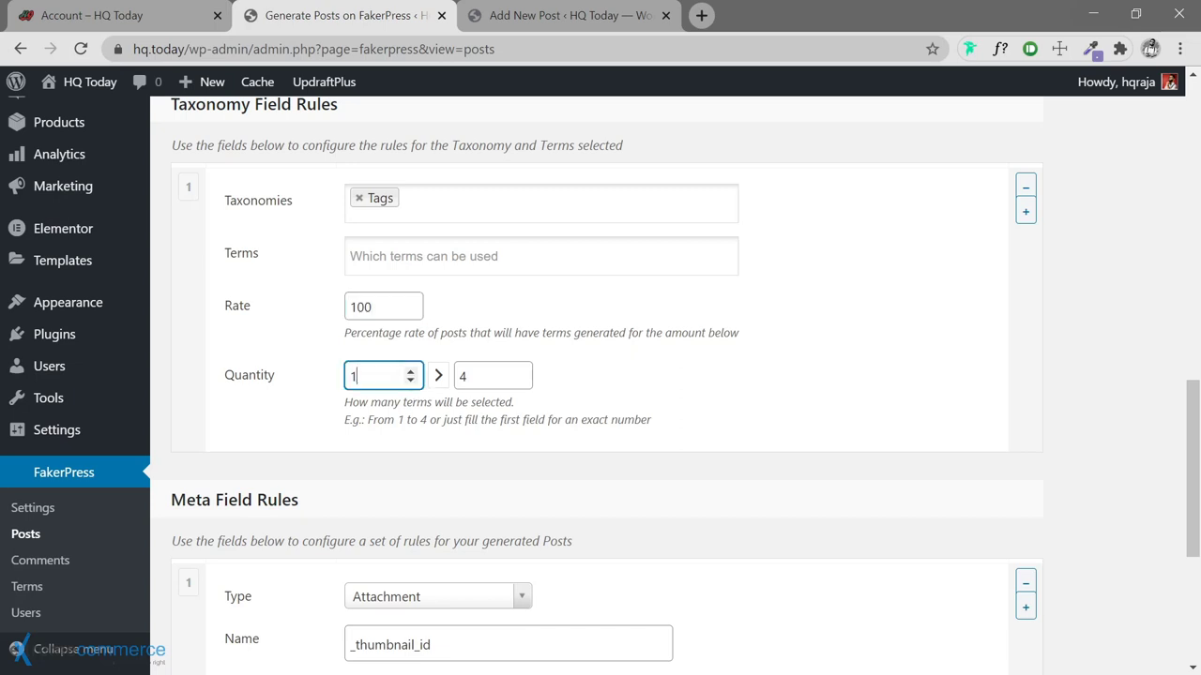
type("3")
key("Tab")
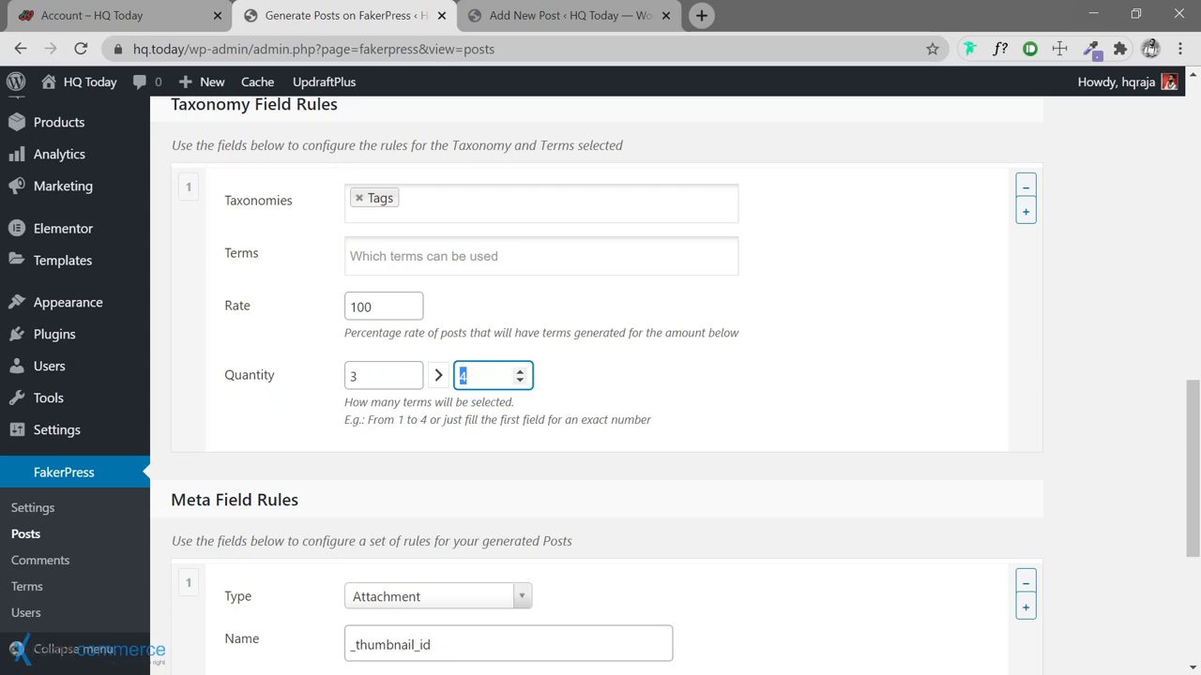
type("5")
left_click(615, 375)
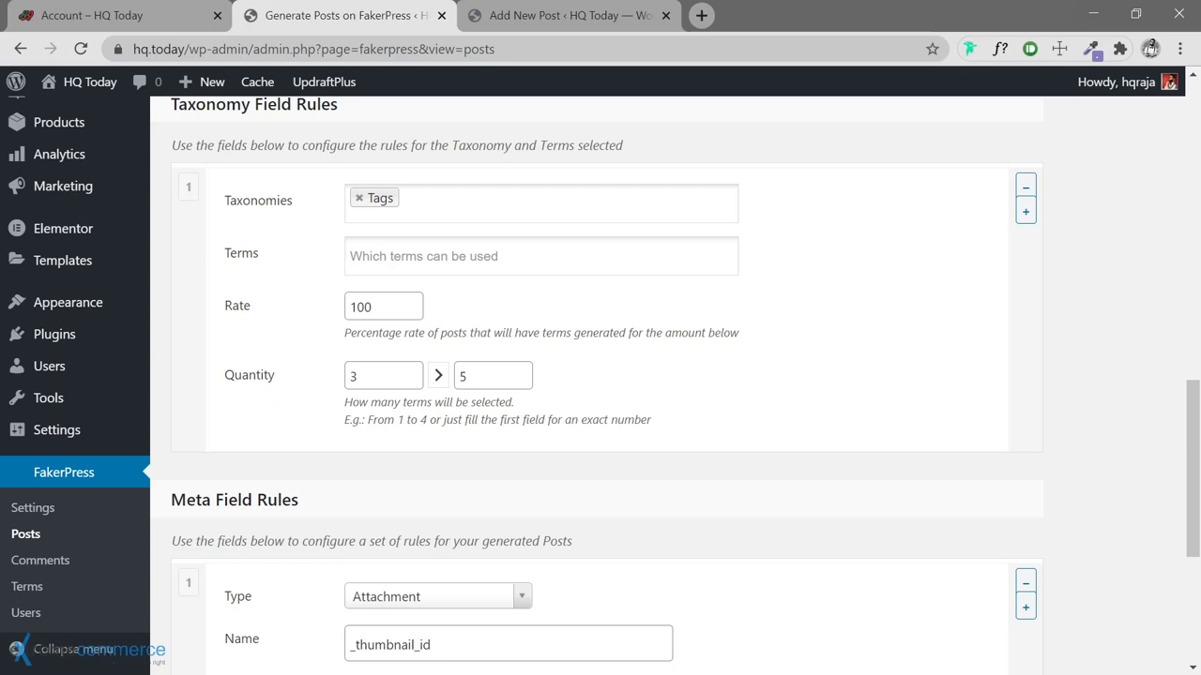
Leave the Tags rule's Terms list empty
left_click(351, 256)
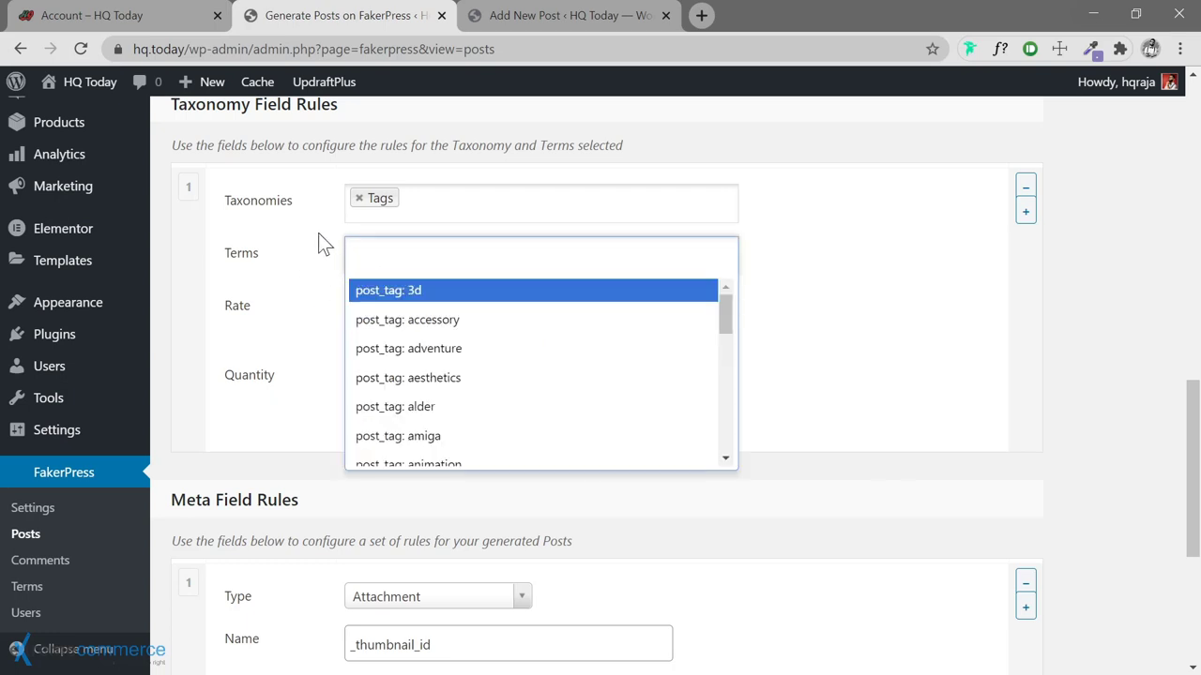
left_click(311, 260)
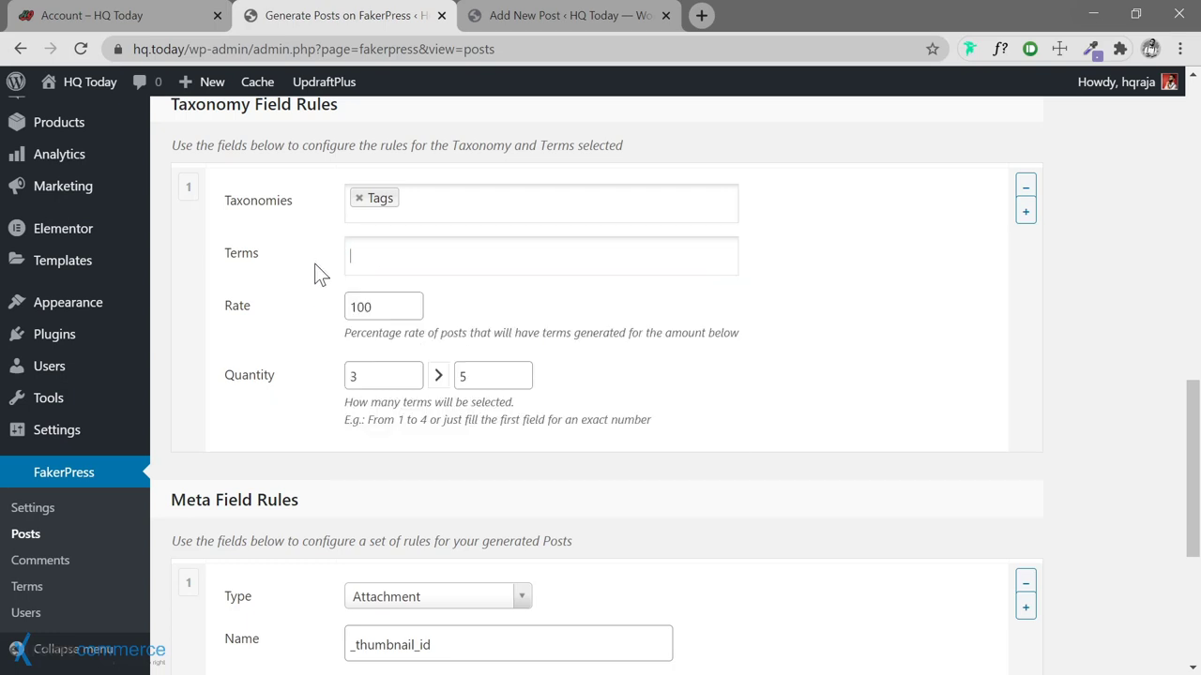
left_click(771, 263)
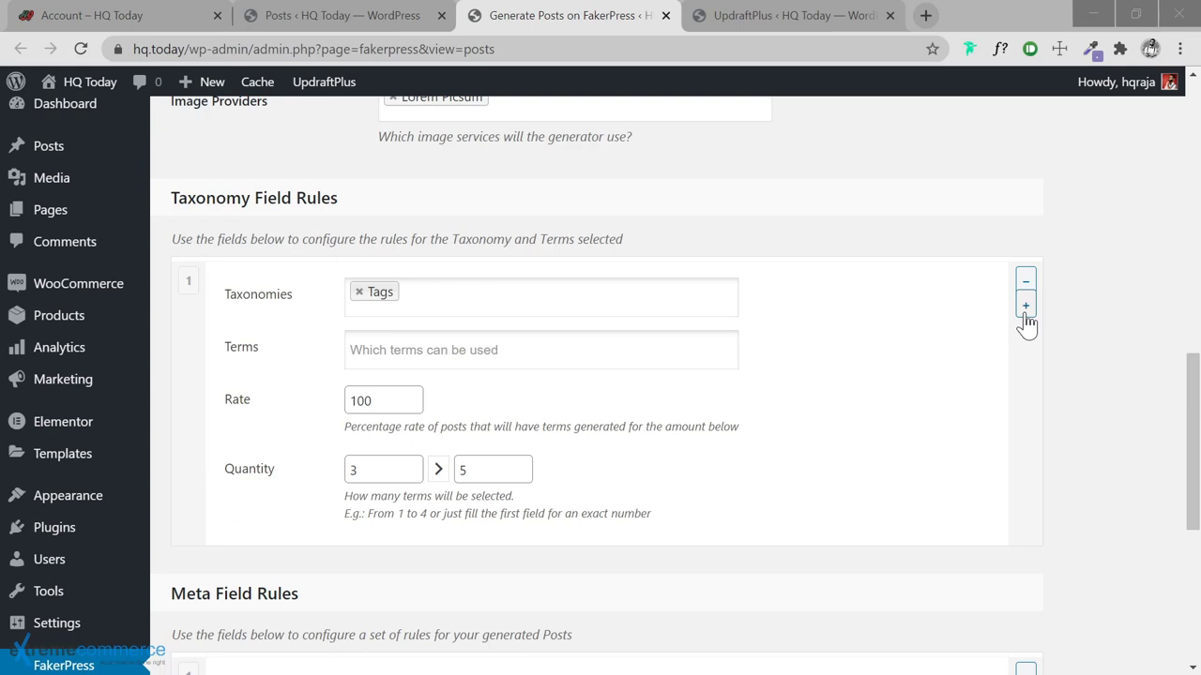
Add a second taxonomy rule and set its taxonomy to Categories
left_click(1025, 307)
scroll(872, 446, "down", 2)
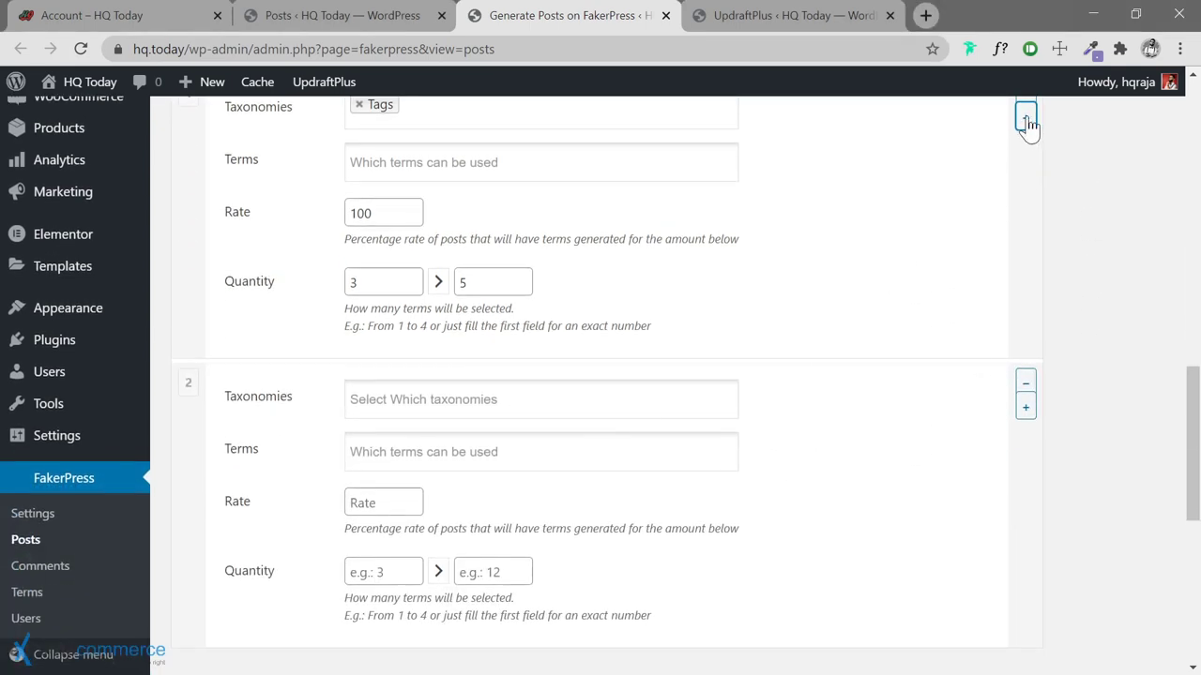
scroll(719, 314, "down", 1)
left_click(463, 301)
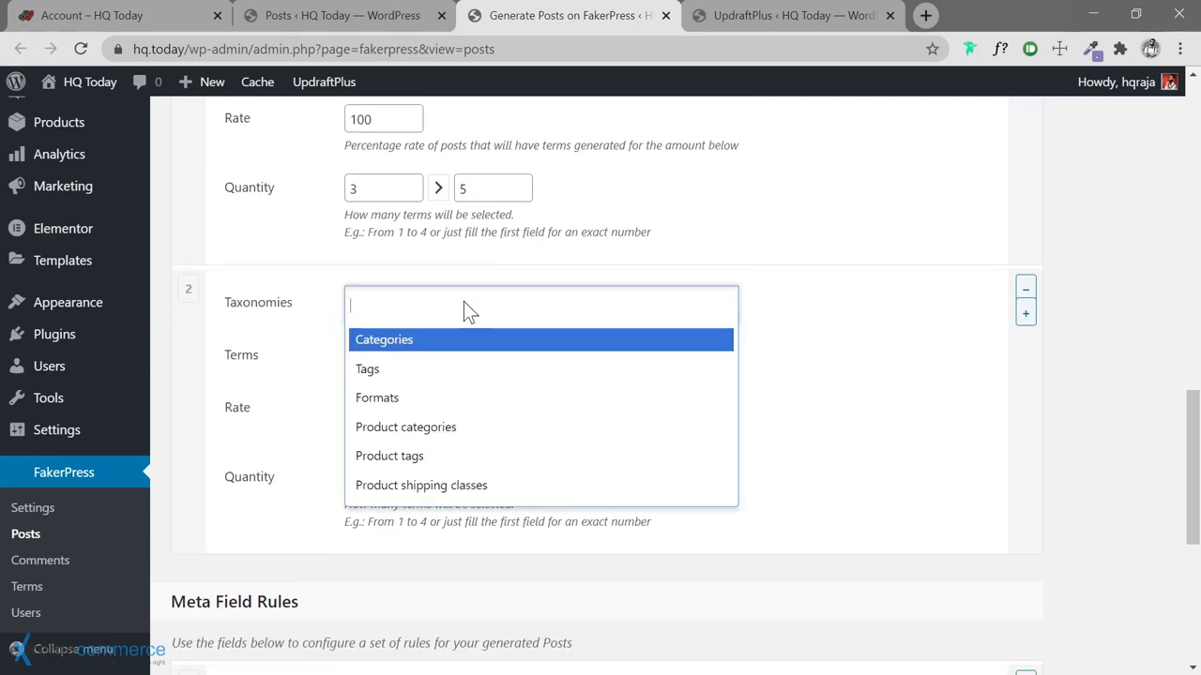
type("ca")
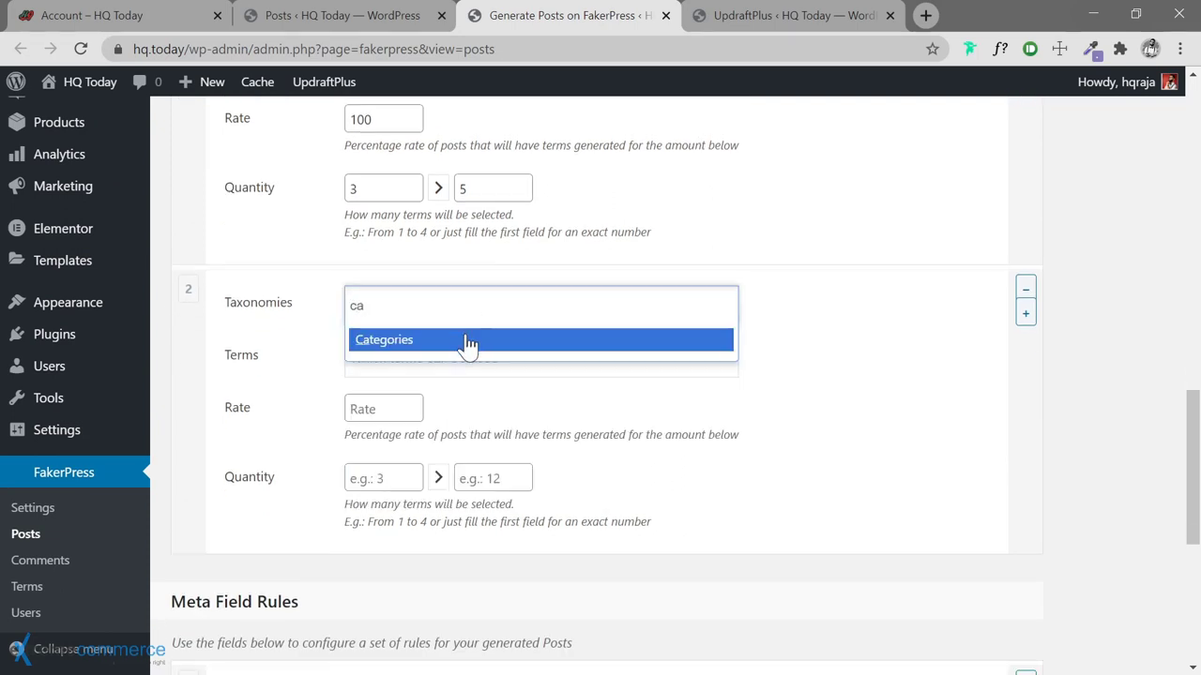
left_click(469, 341)
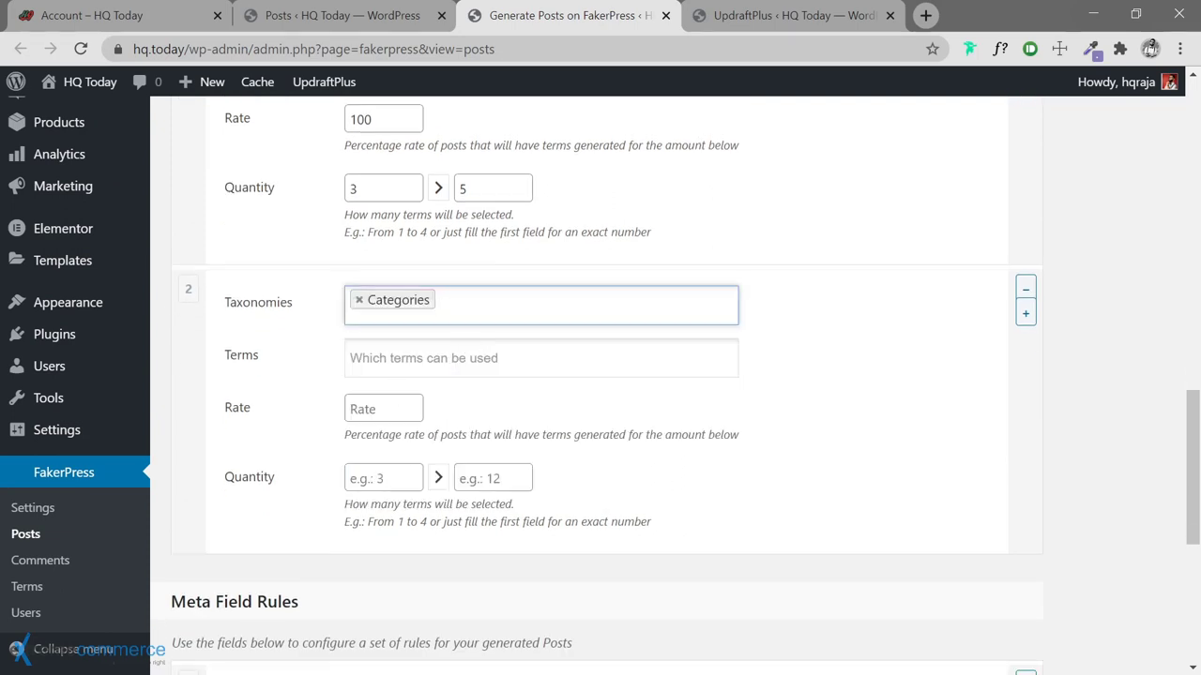
left_click(531, 364)
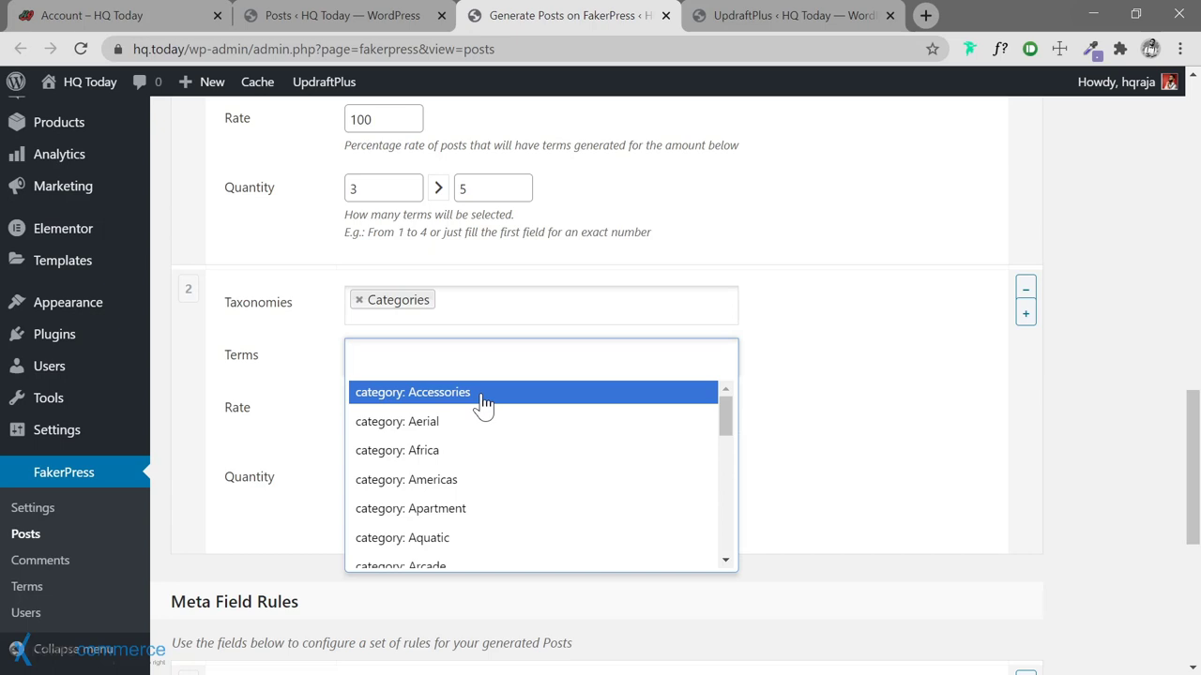
Add Accessories, Aerial, Africa, Americas, Apartment and Aquatic to the second rule's terms
left_click(502, 403)
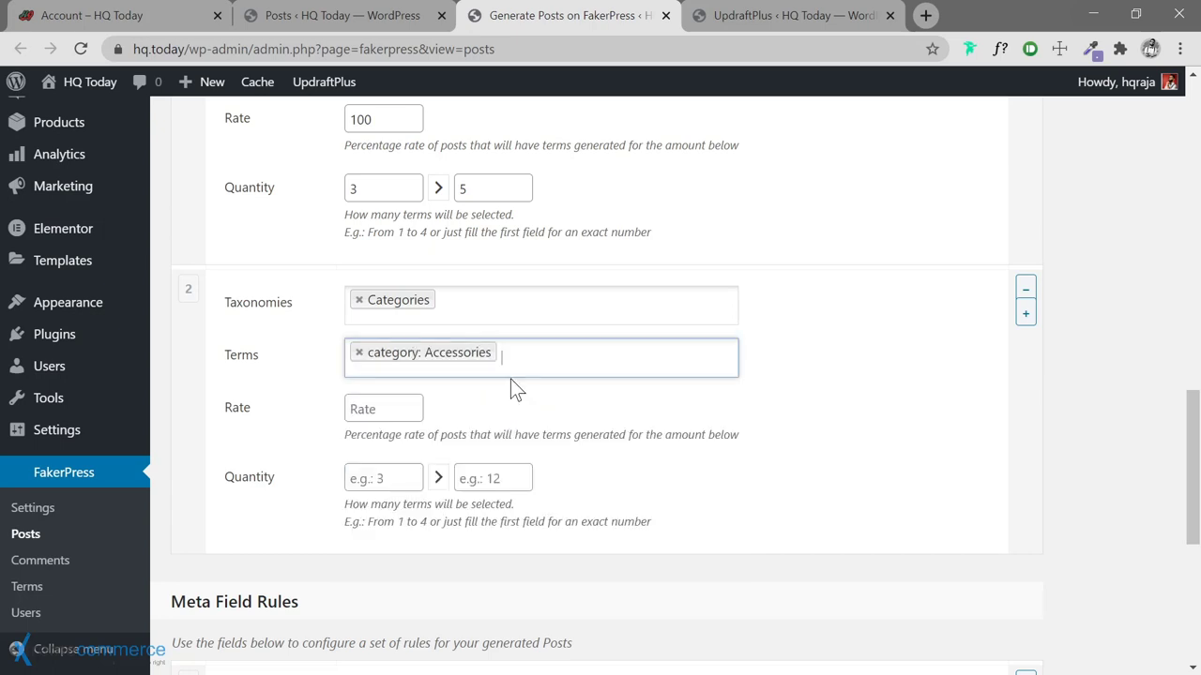
left_click(527, 365)
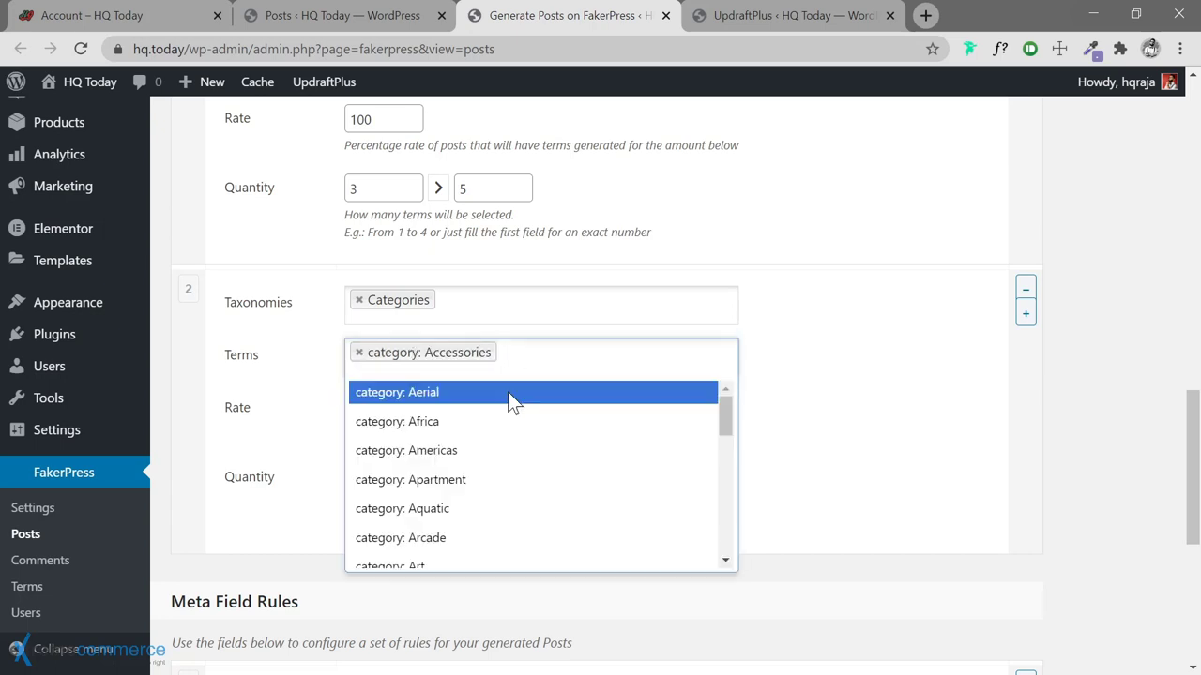
left_click(507, 391)
left_click(624, 373)
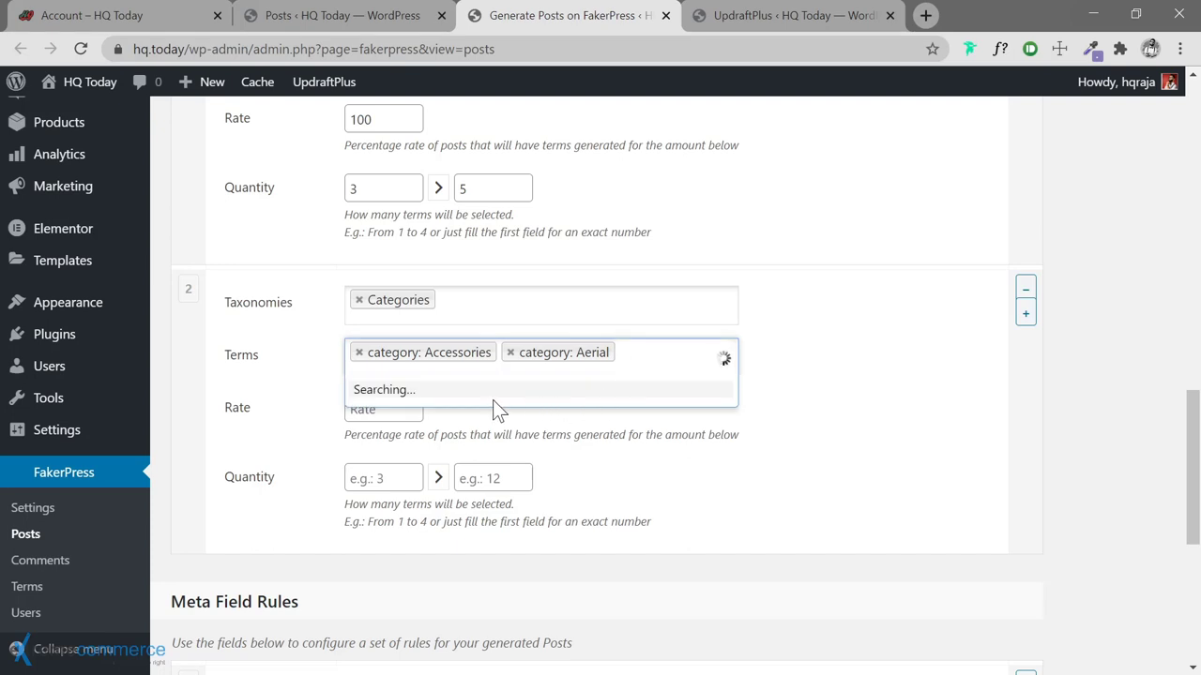
left_click(459, 394)
left_click(525, 394)
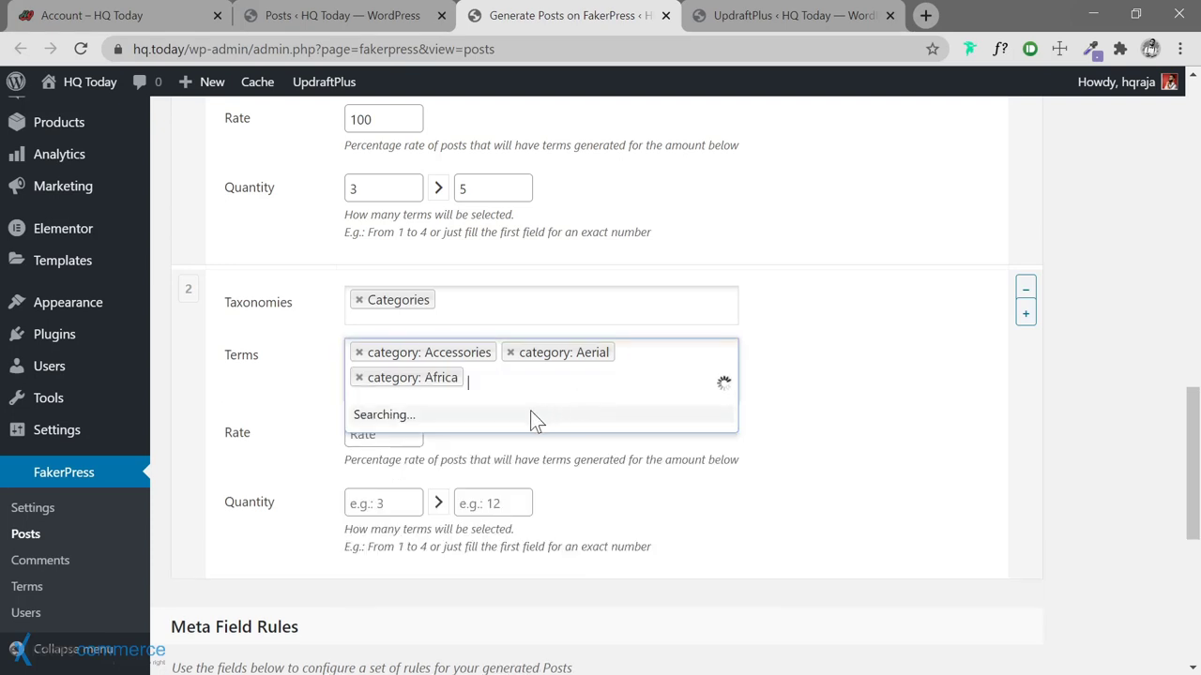
left_click(466, 420)
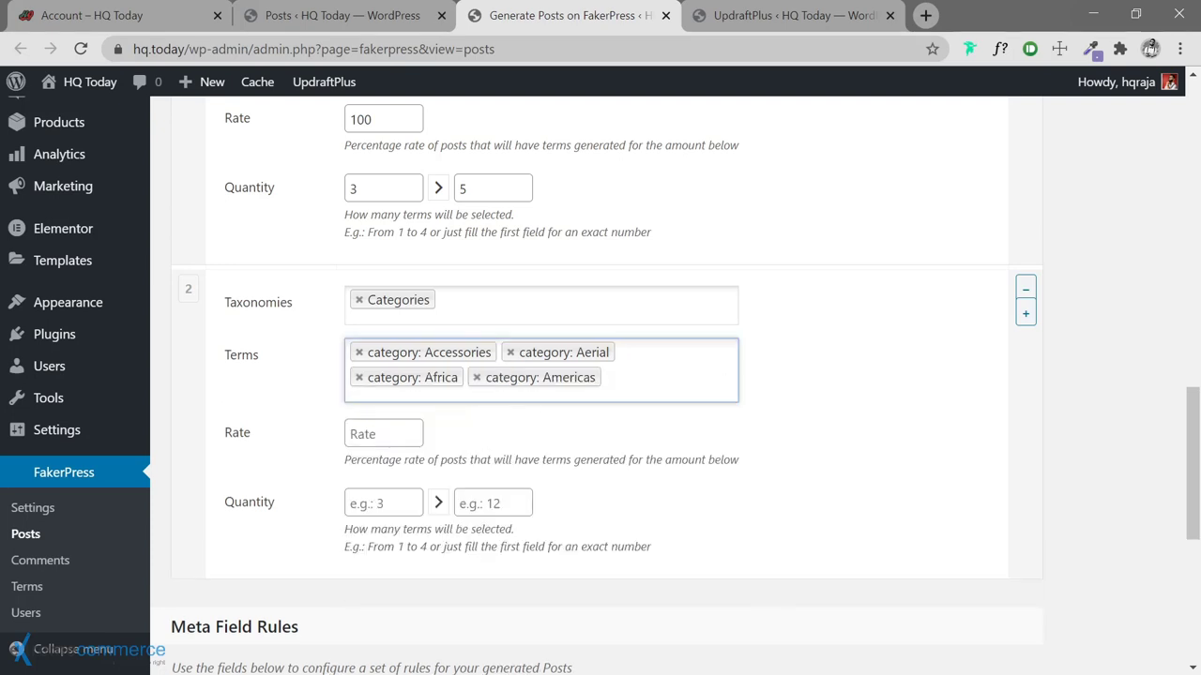
left_click(506, 394)
left_click(460, 421)
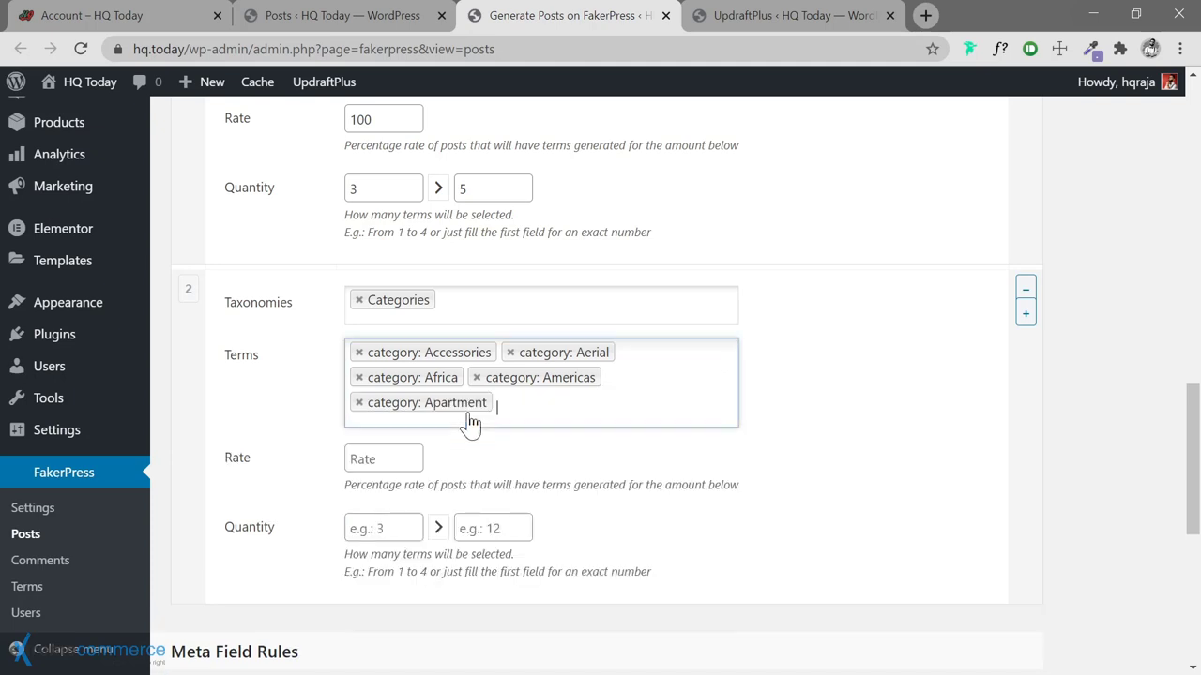
left_click(466, 420)
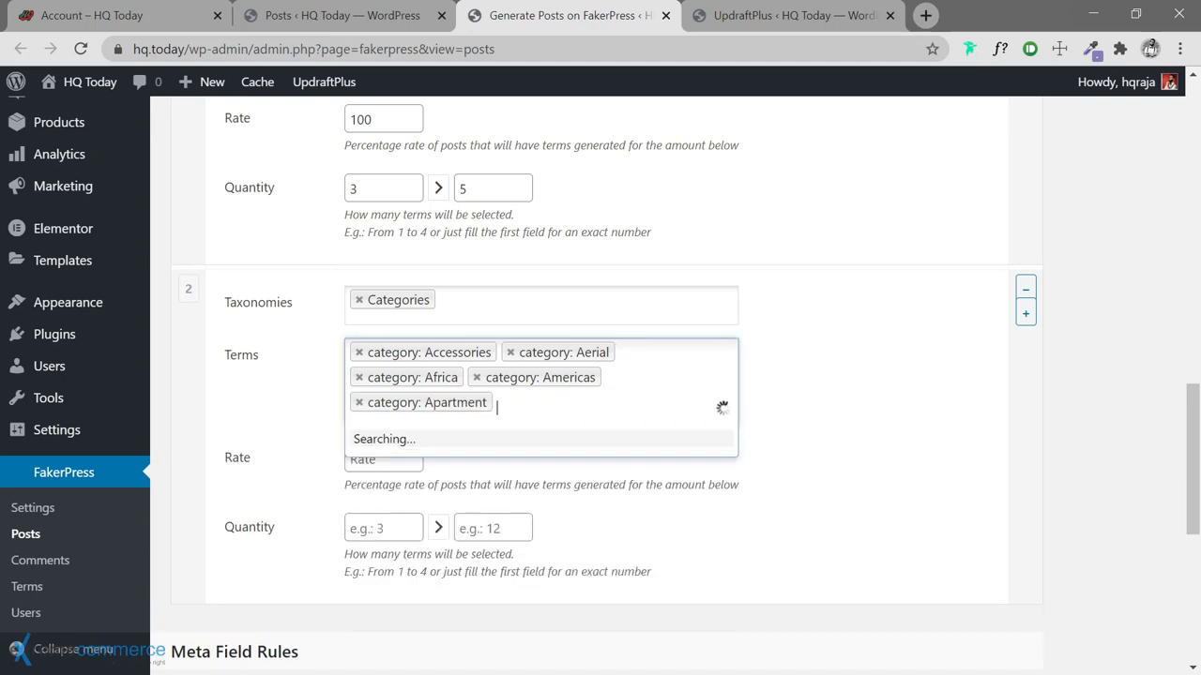
left_click(479, 458)
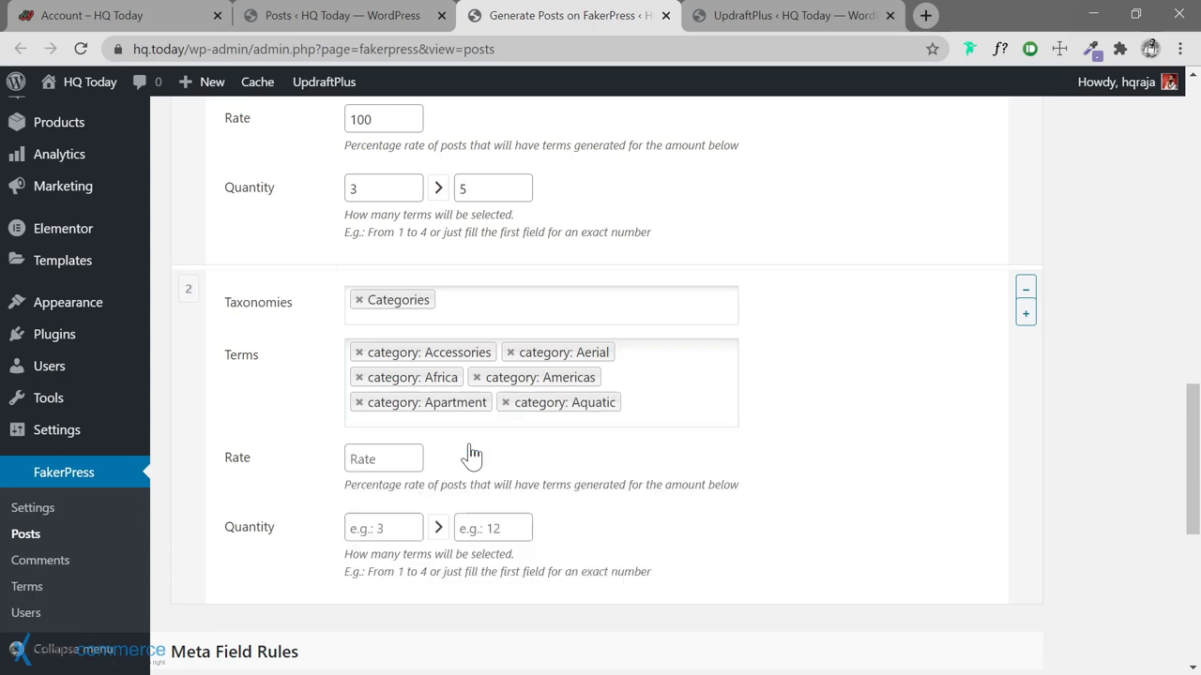
Add Arcade, Art, Asia, Athletic, Australia and Business to the category terms
left_click(450, 418)
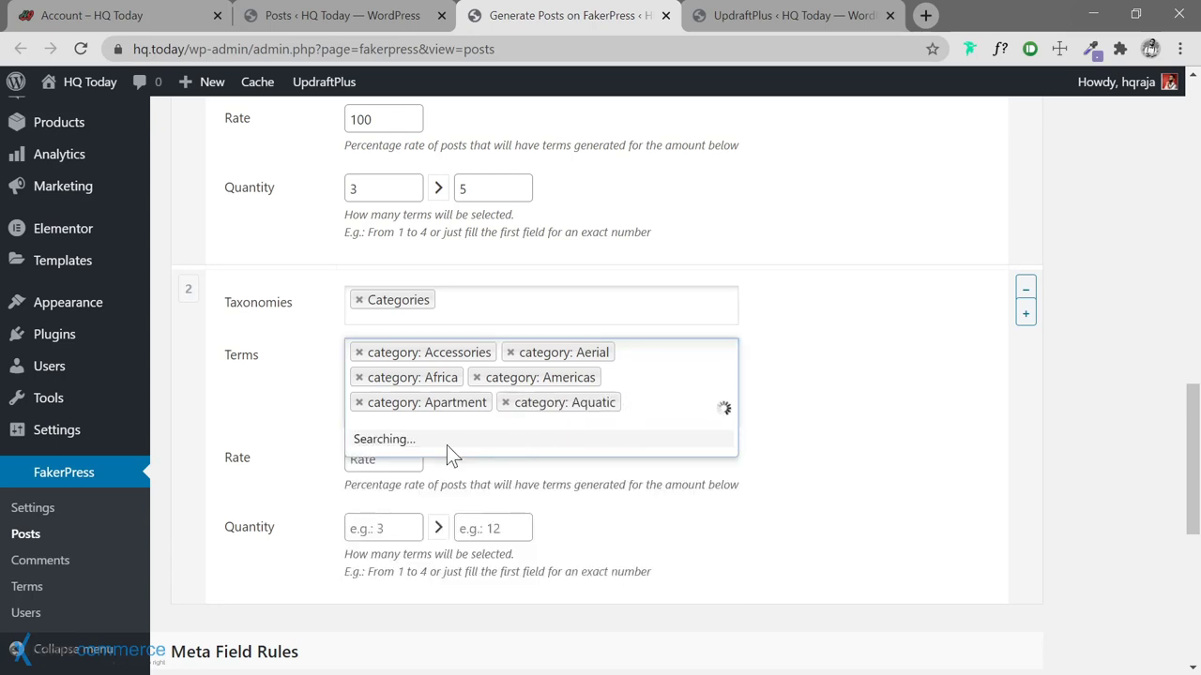
left_click(455, 445)
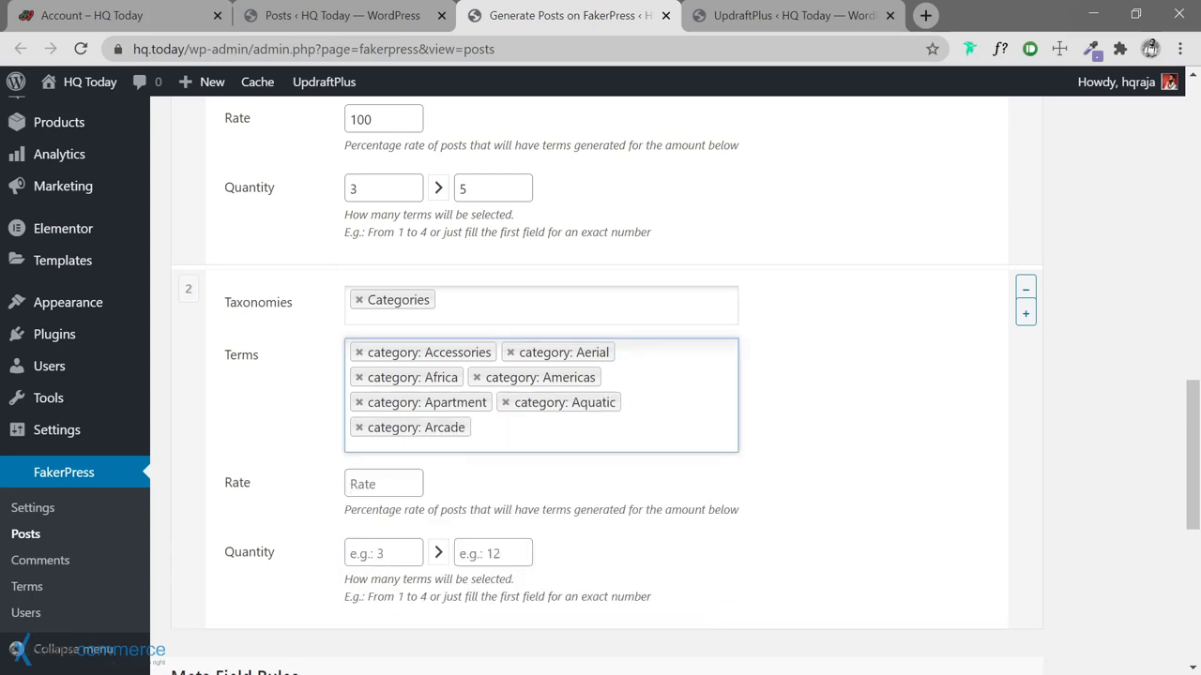
left_click(476, 430)
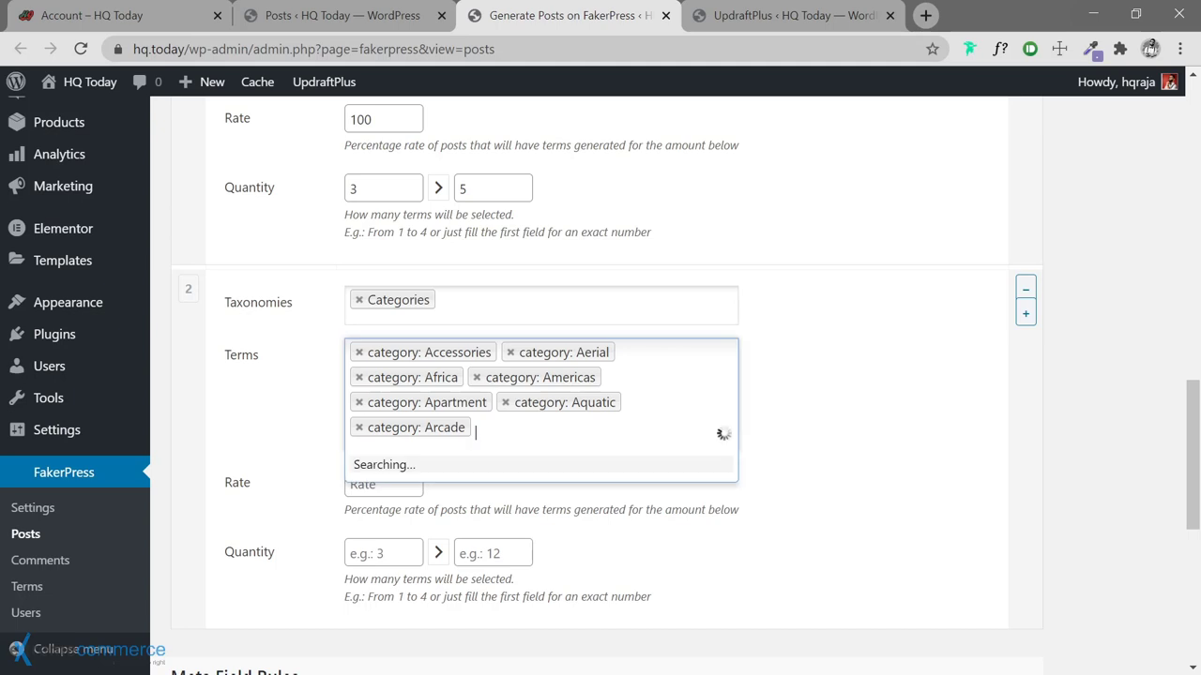
left_click(462, 479)
left_click(468, 450)
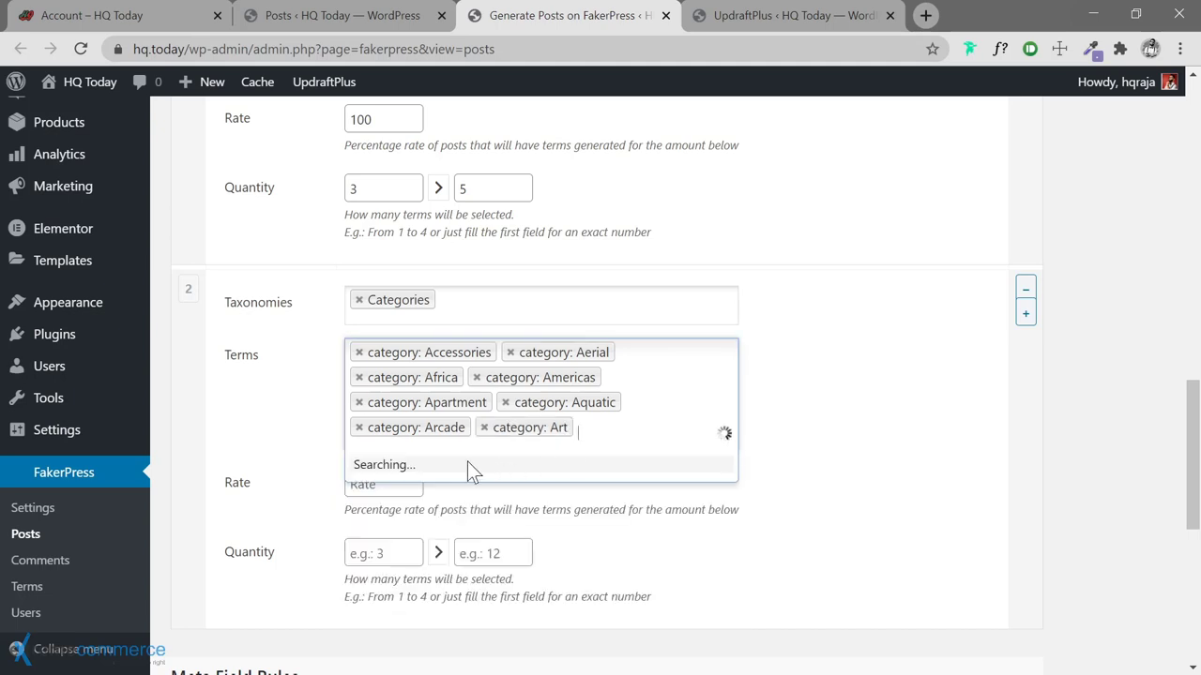
left_click(446, 463)
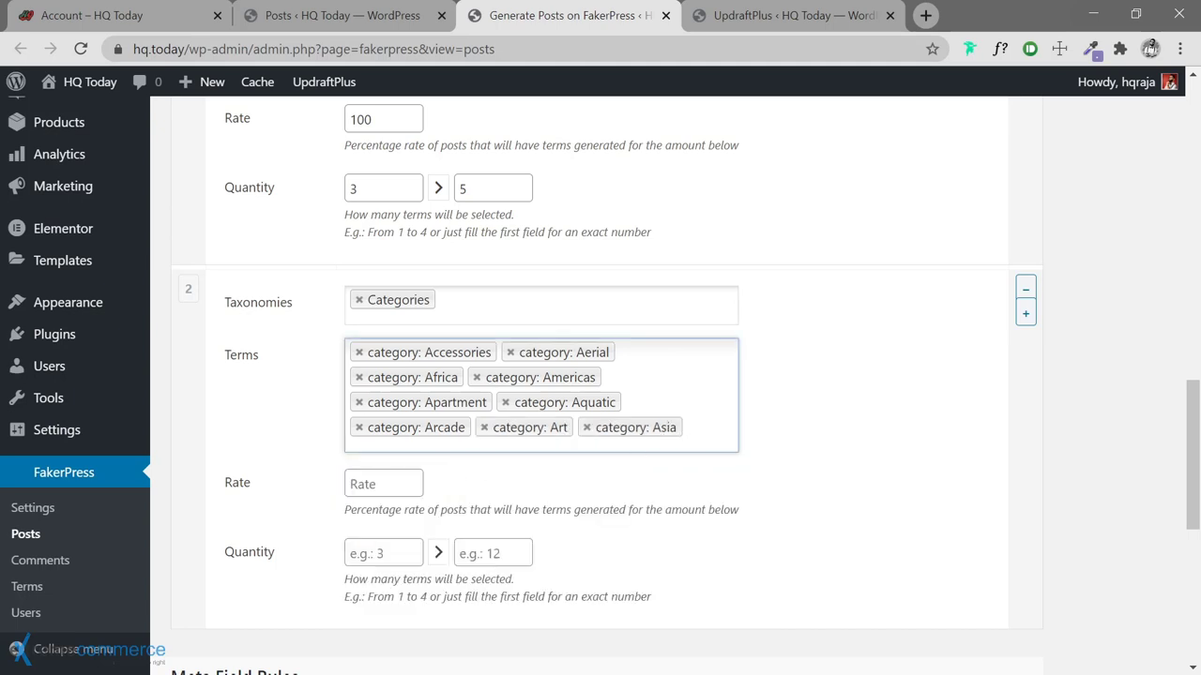
left_click(491, 448)
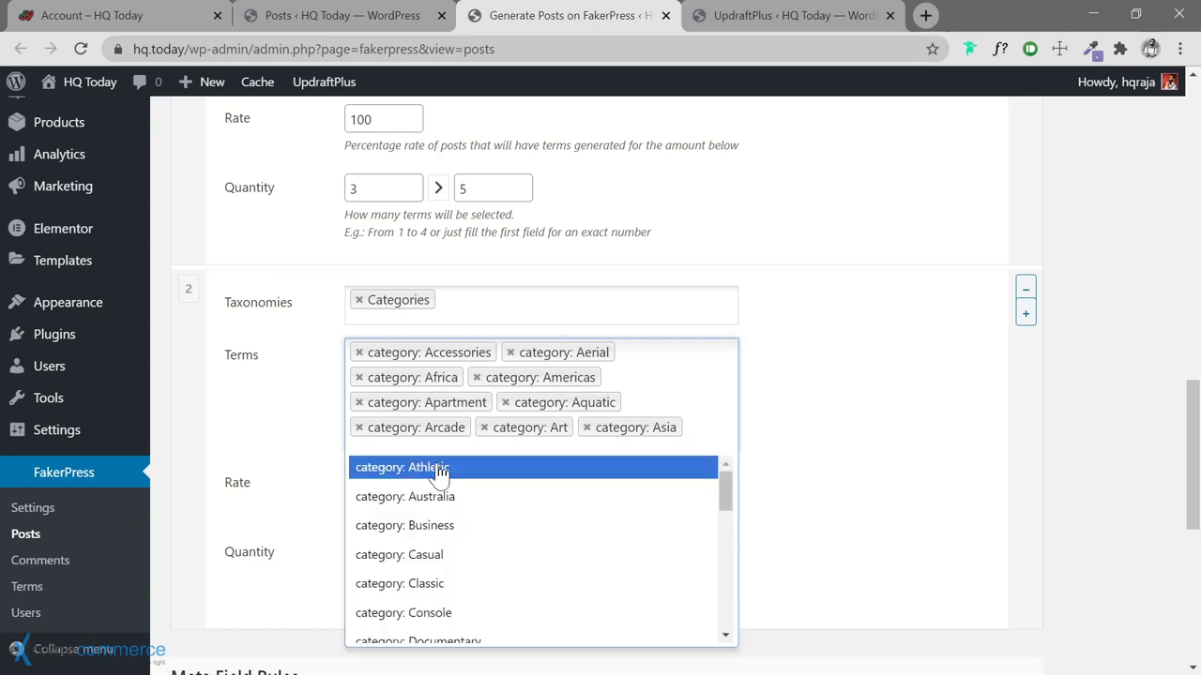
left_click(440, 469)
left_click(483, 459)
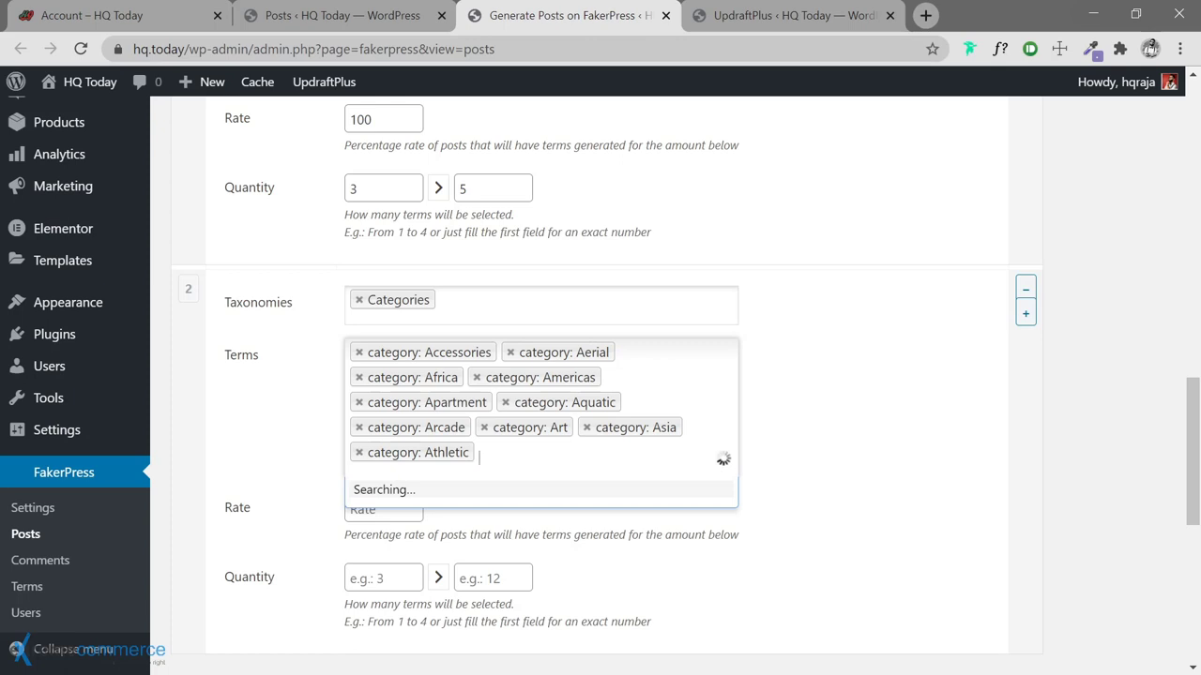
left_click(454, 494)
left_click(614, 454)
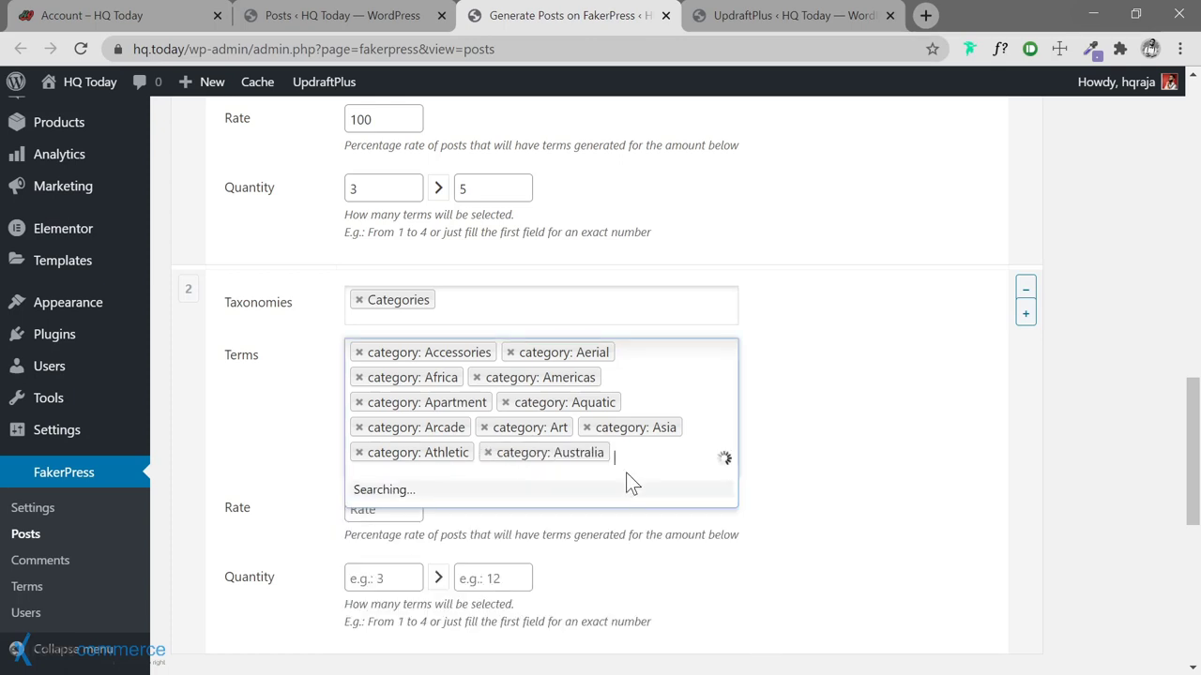
left_click(432, 494)
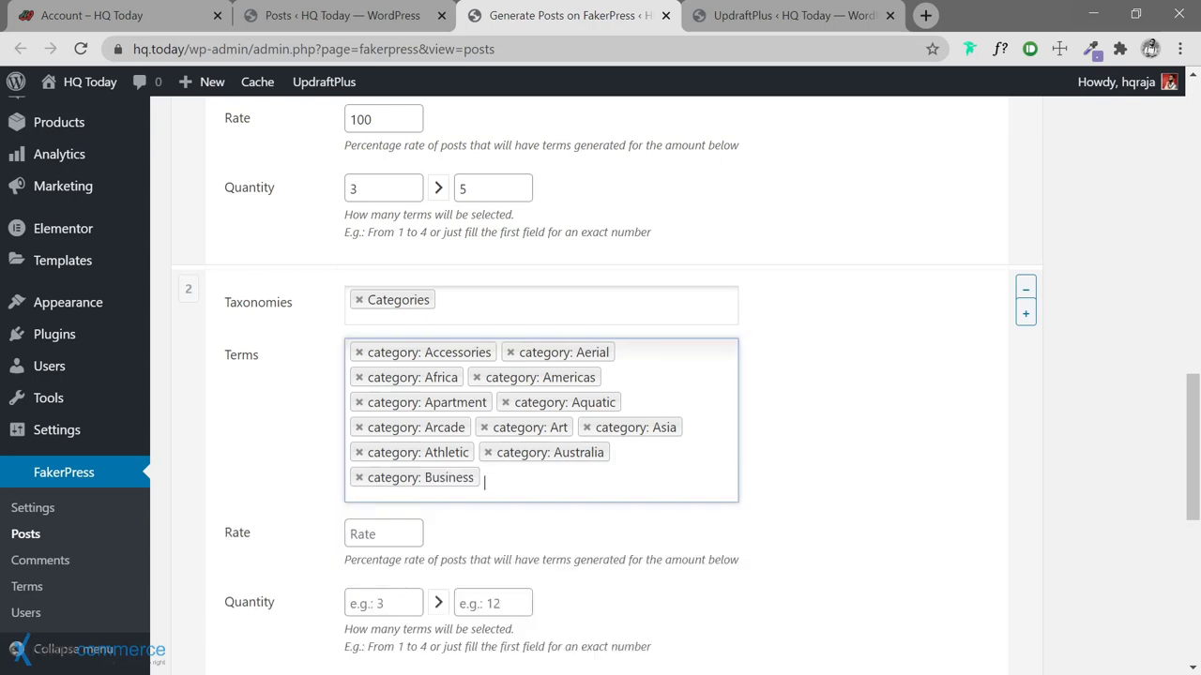
Add Casual, Classic, Console, Documentary and Drive to the category terms
left_click(509, 483)
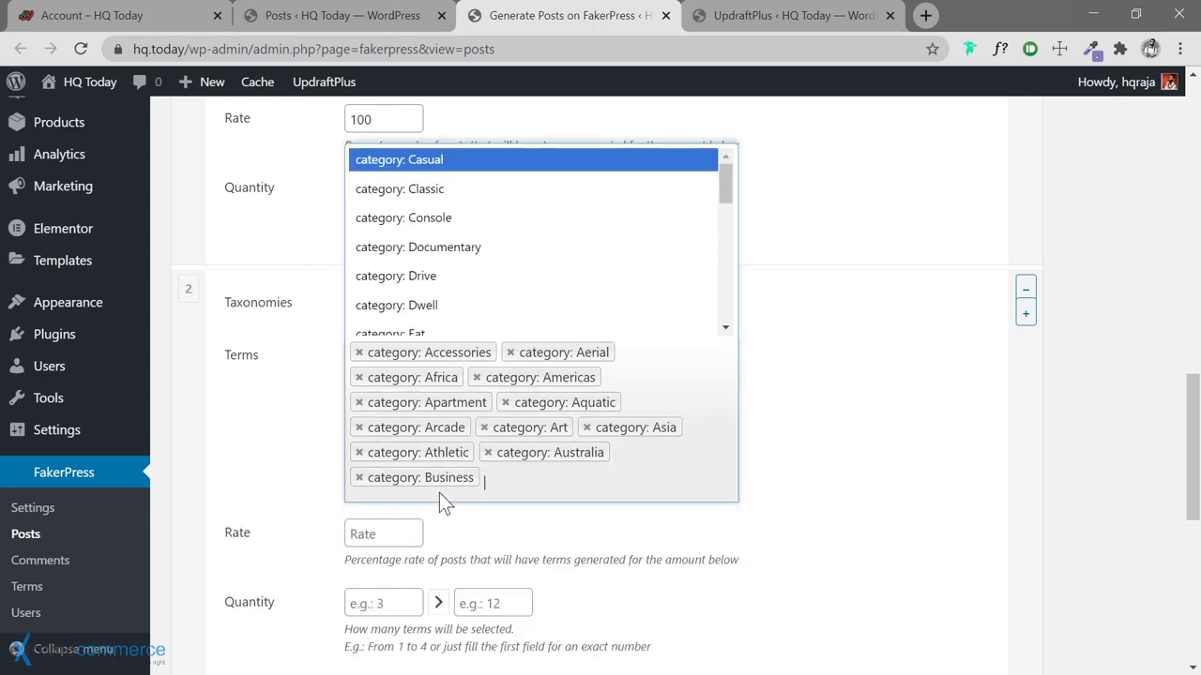
left_click(472, 170)
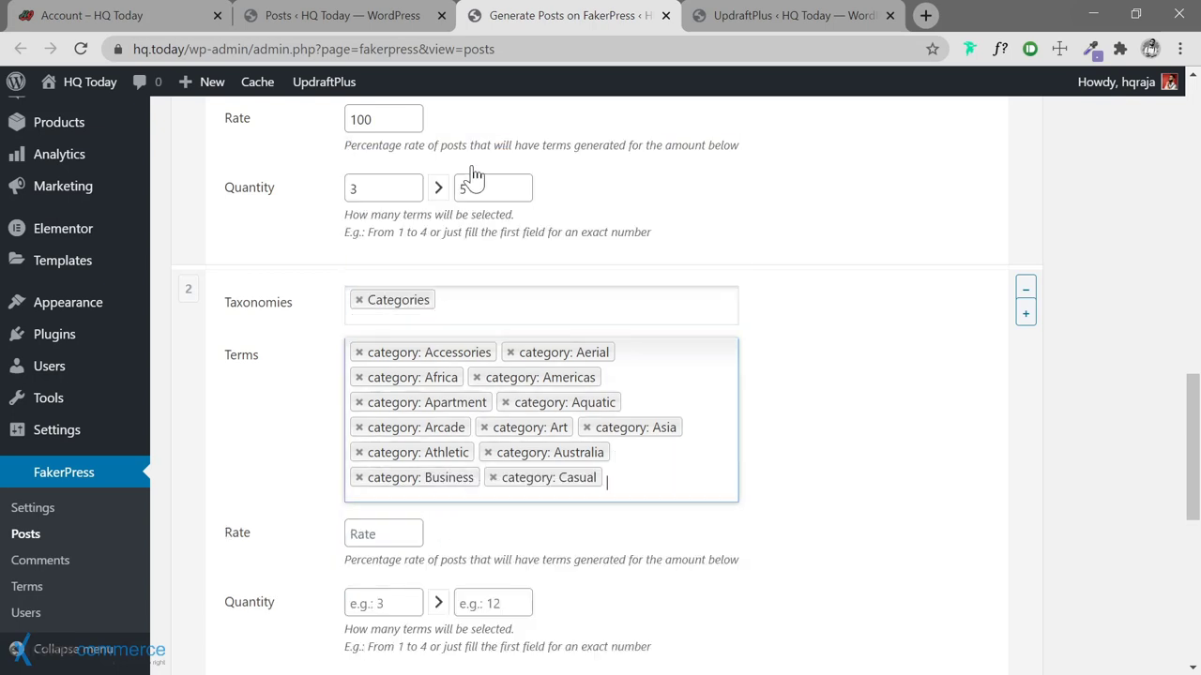
left_click(645, 480)
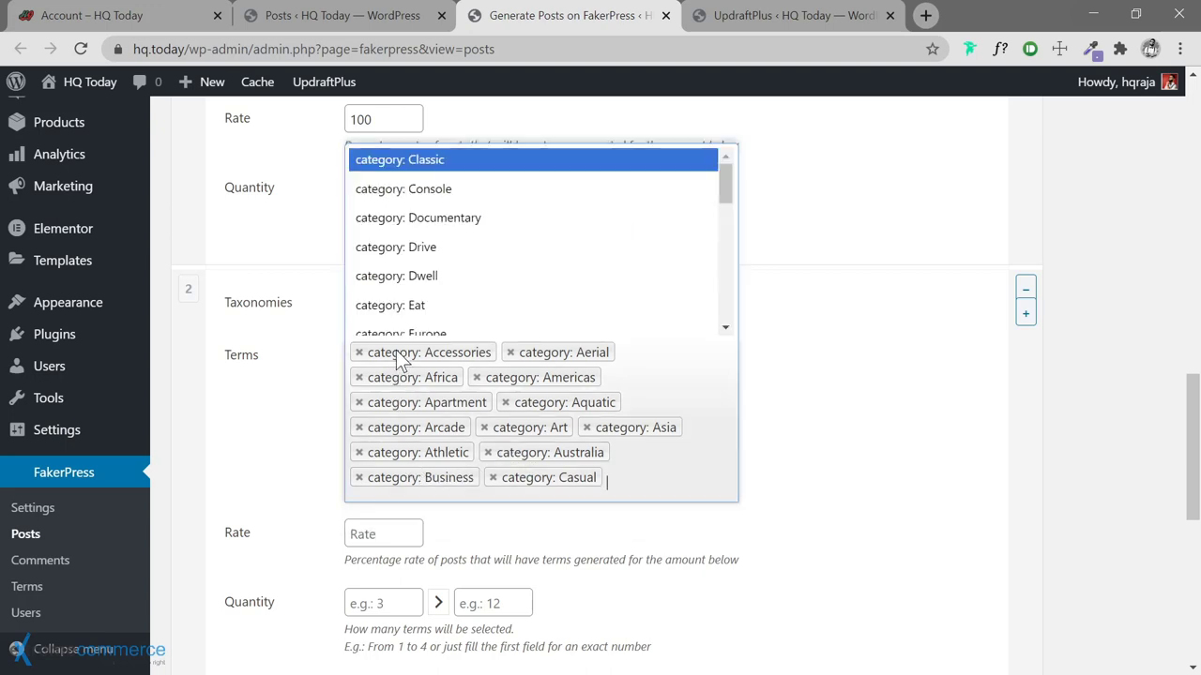
left_click(433, 165)
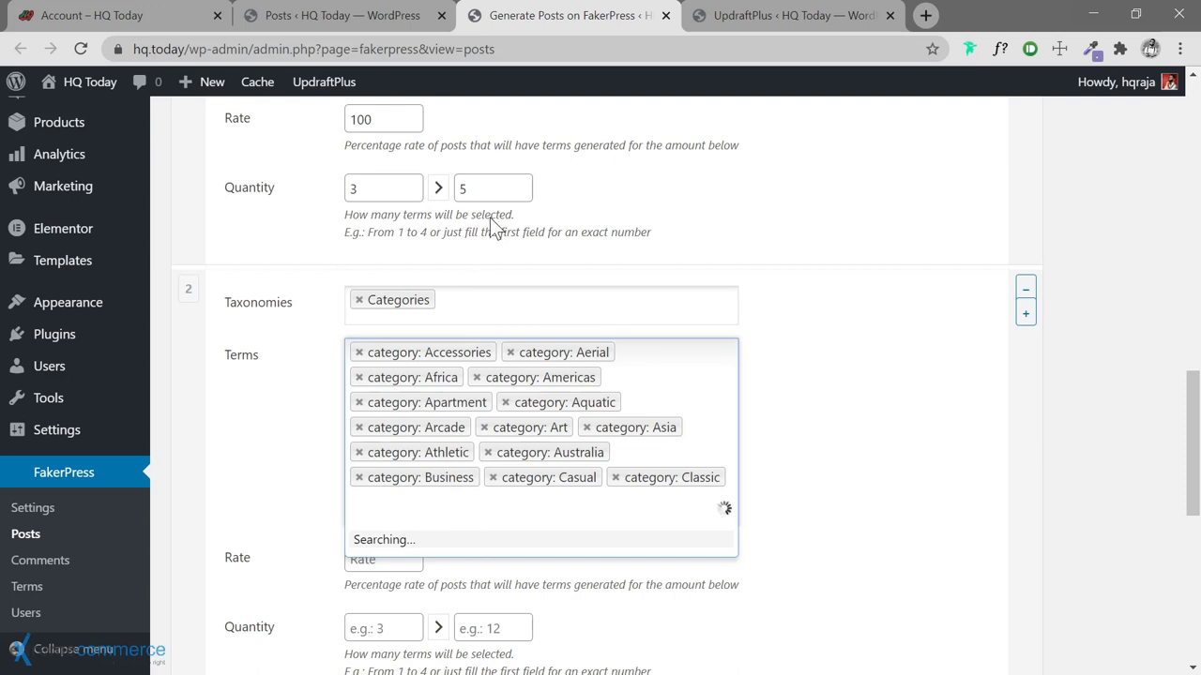
left_click(448, 164)
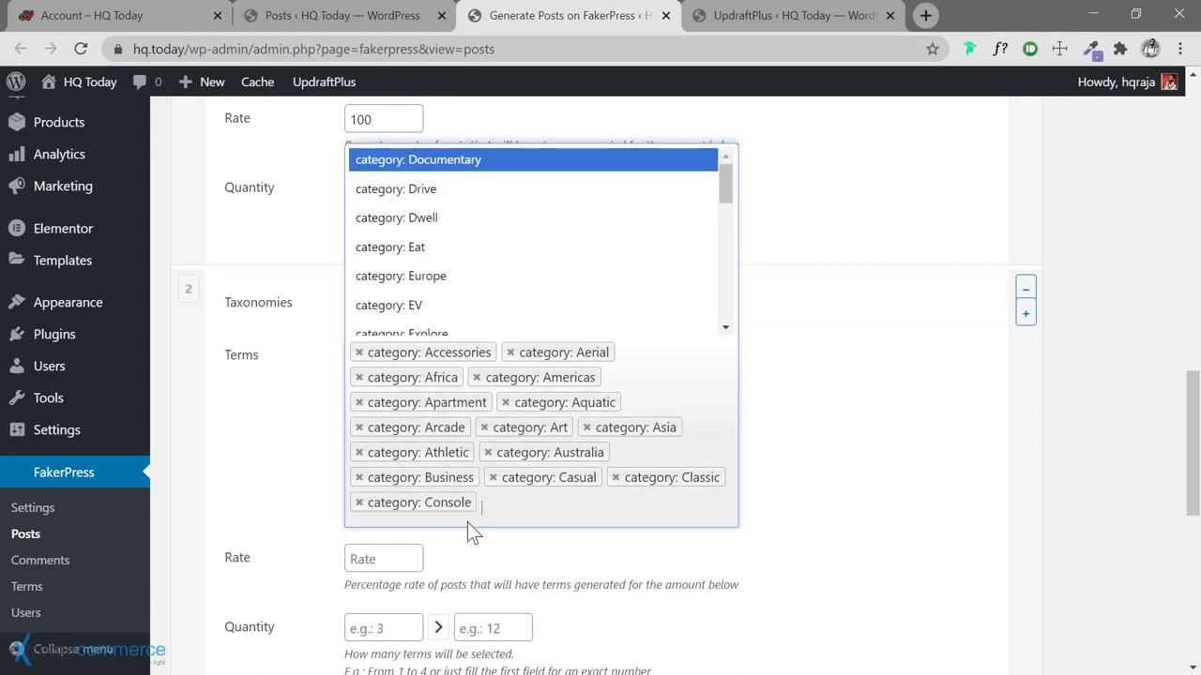
left_click(457, 166)
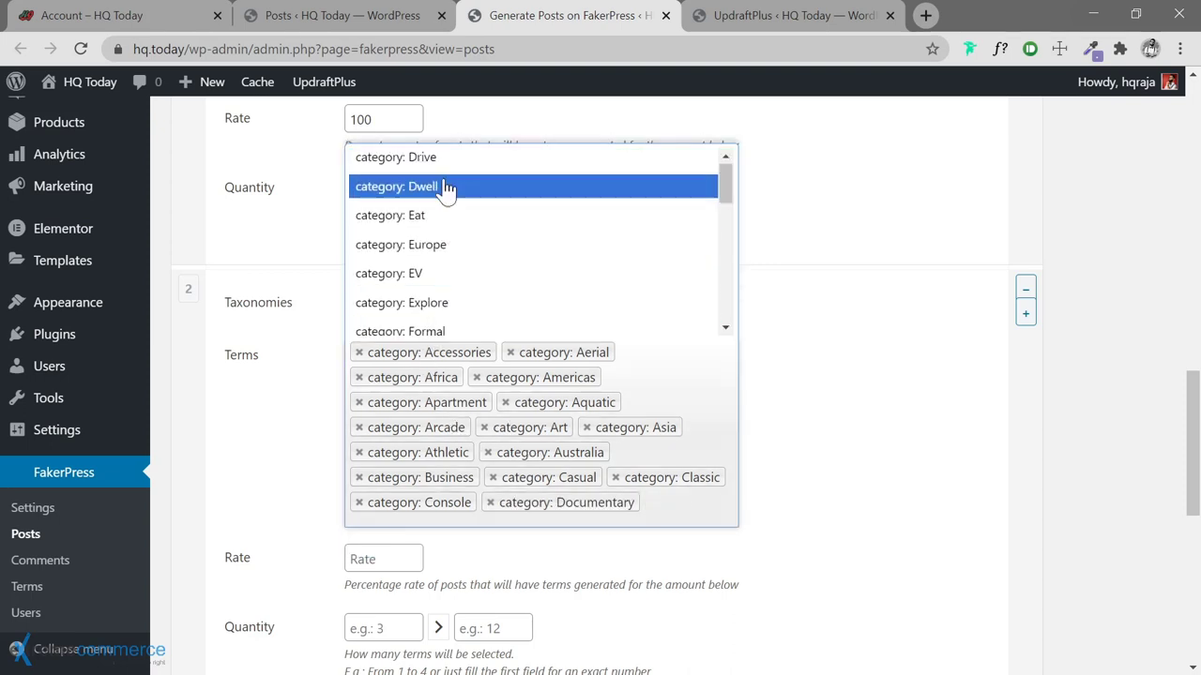
left_click(439, 159)
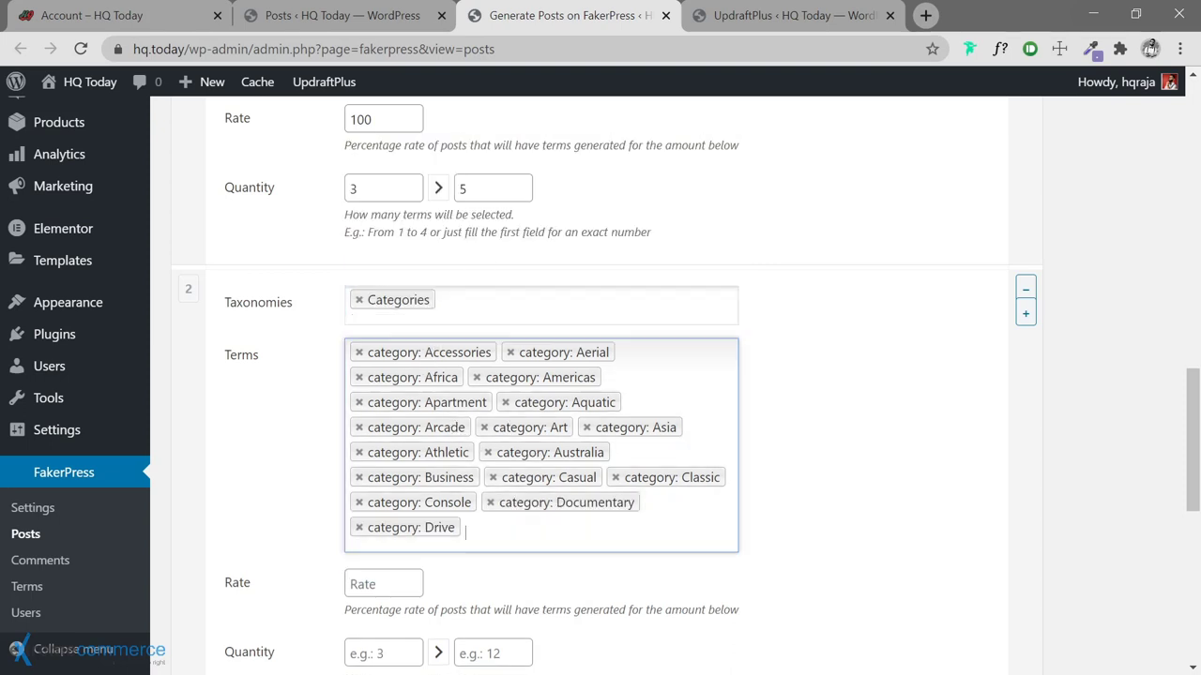
Add Dwell, Eat, Europe, EV, Explore, Formal, Fusion and Garden to the category terms
left_click(501, 403)
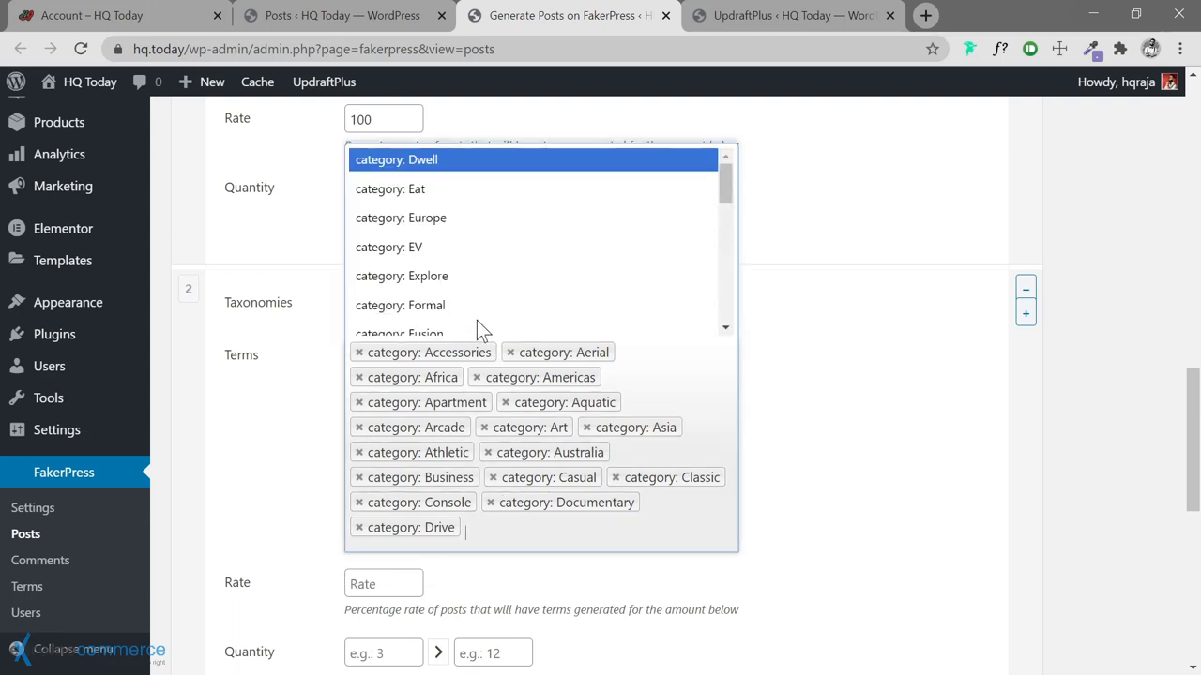
left_click(452, 161)
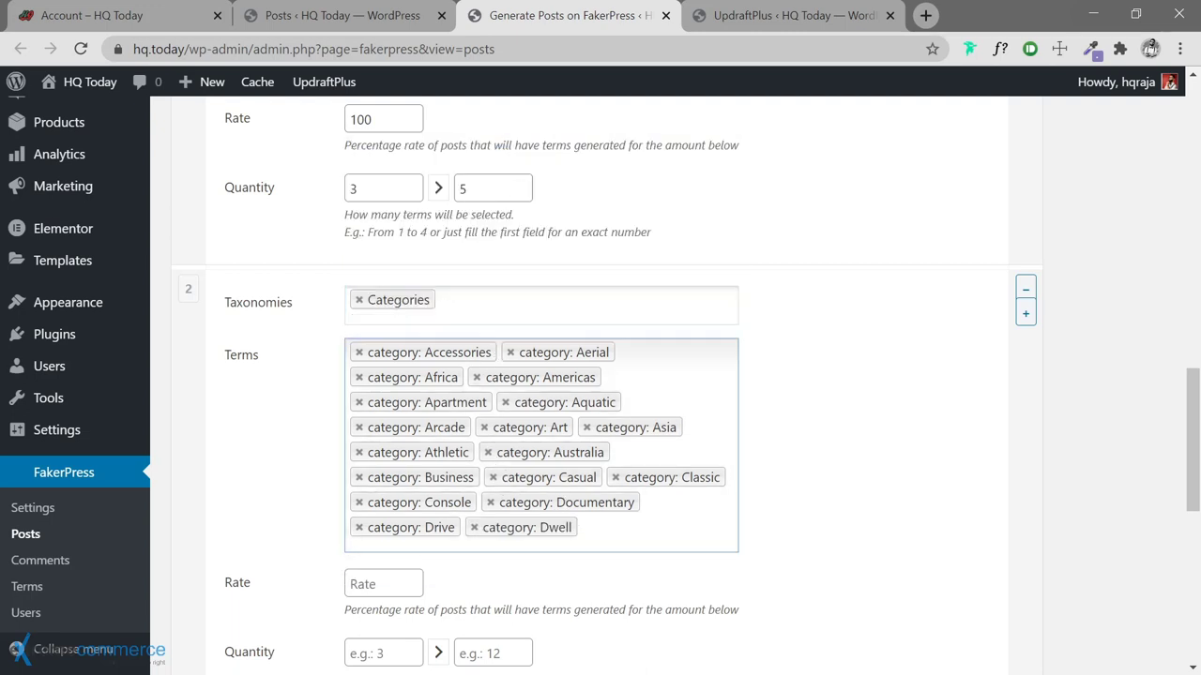
left_click(554, 490)
left_click(457, 159)
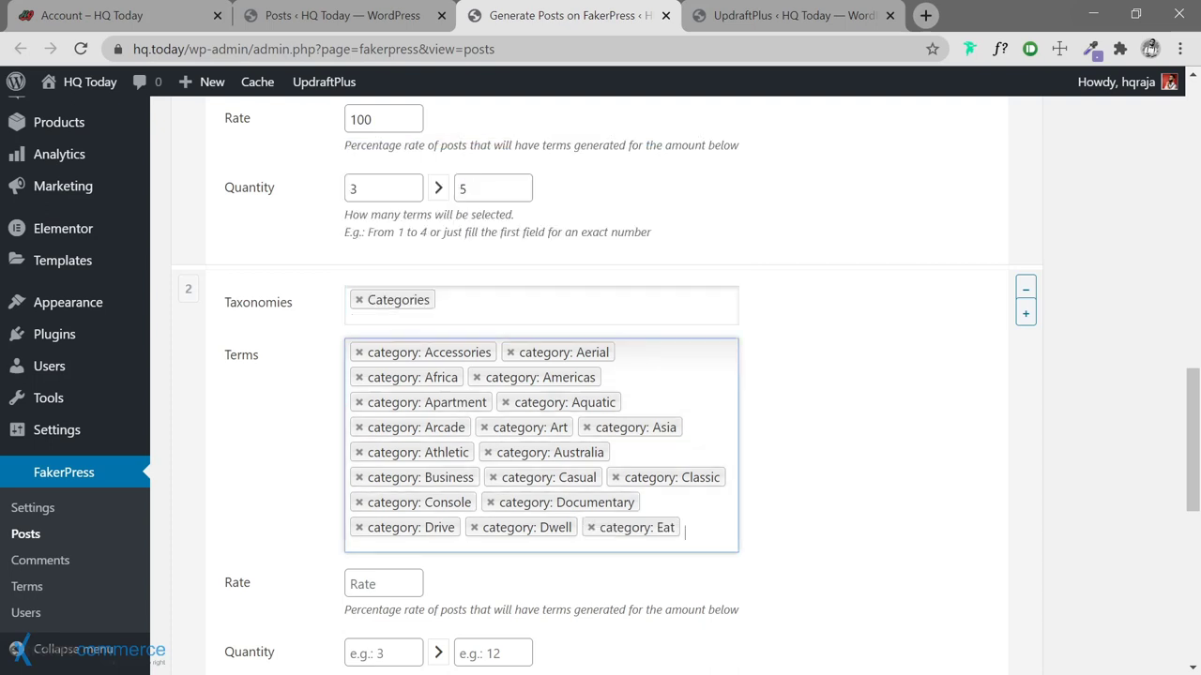
left_click(423, 541)
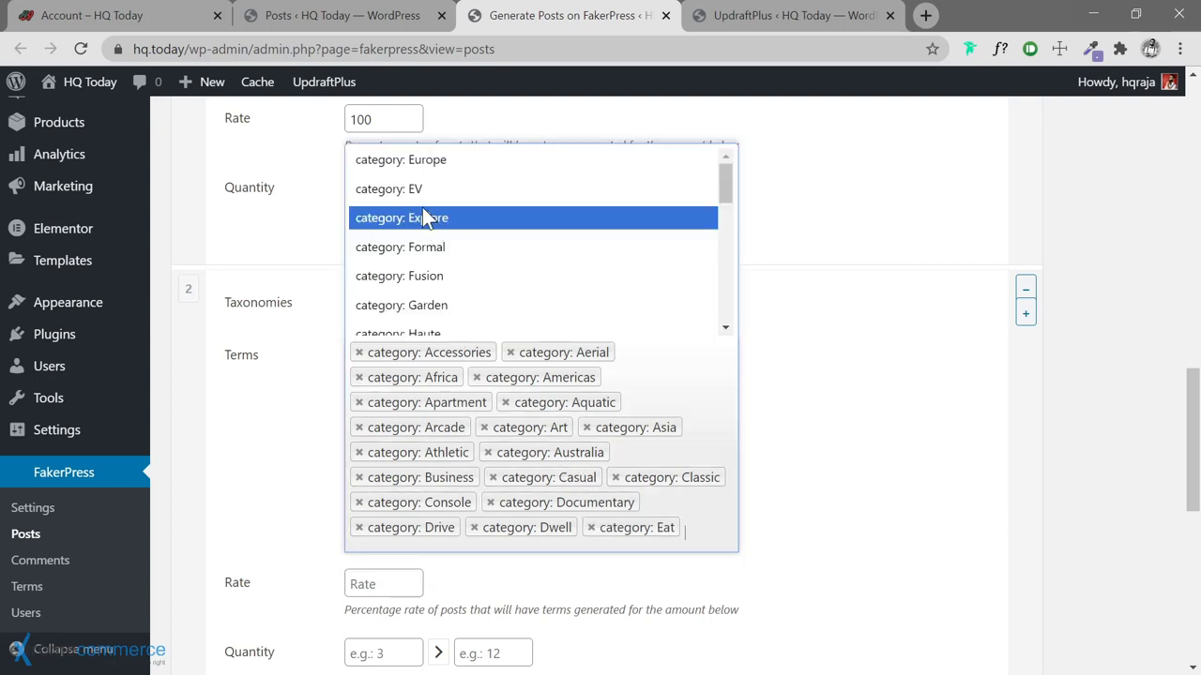
left_click(426, 162)
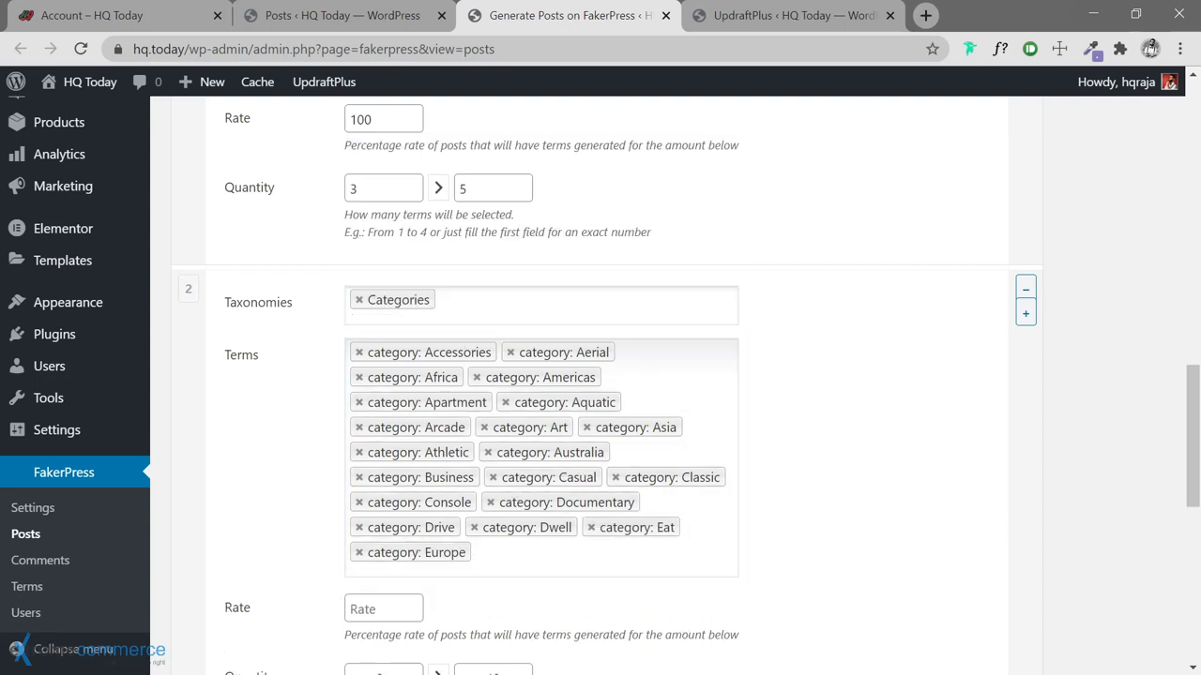
left_click(506, 522)
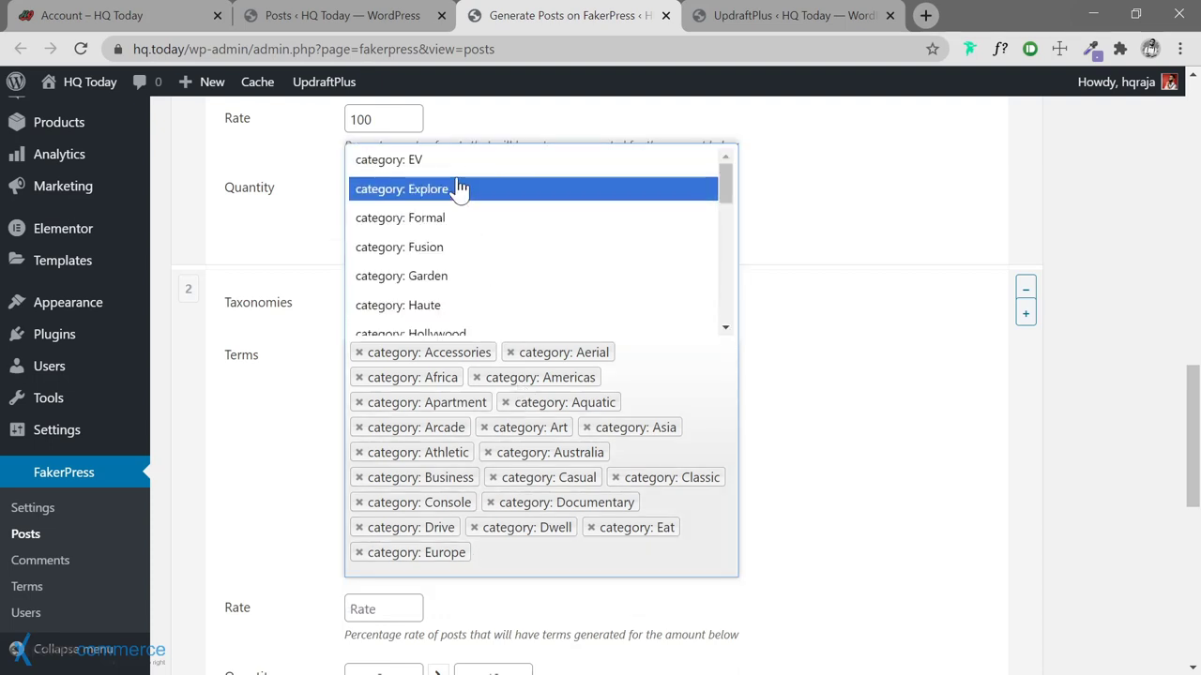
left_click(459, 163)
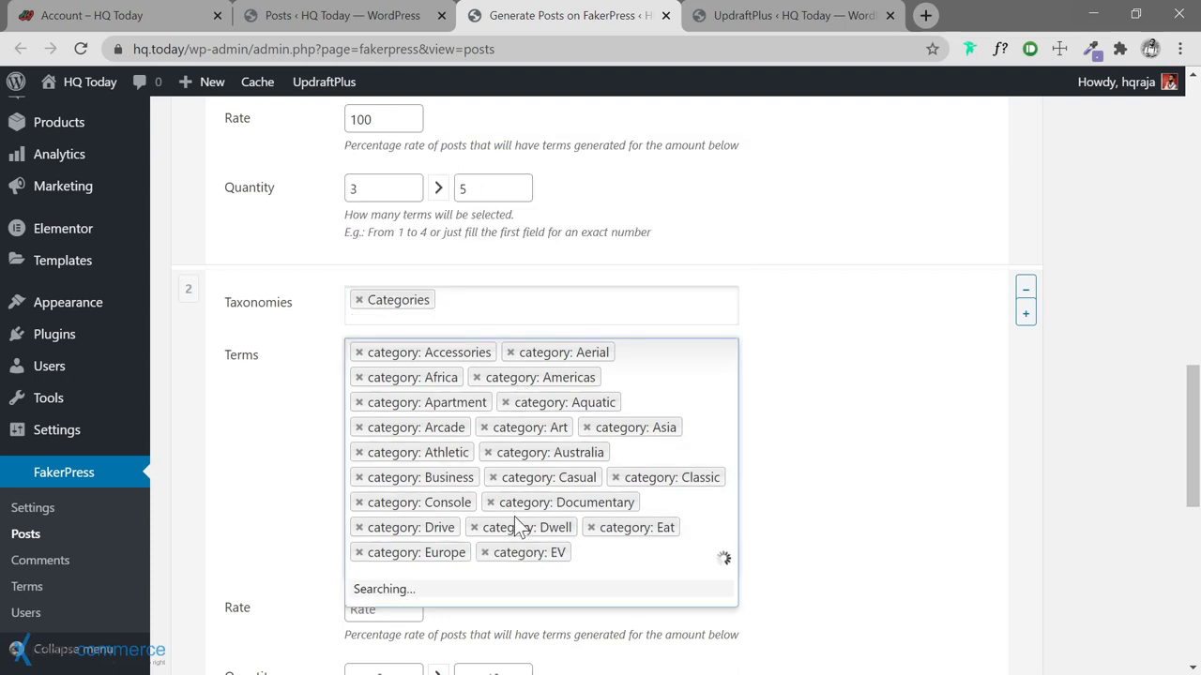
left_click(451, 167)
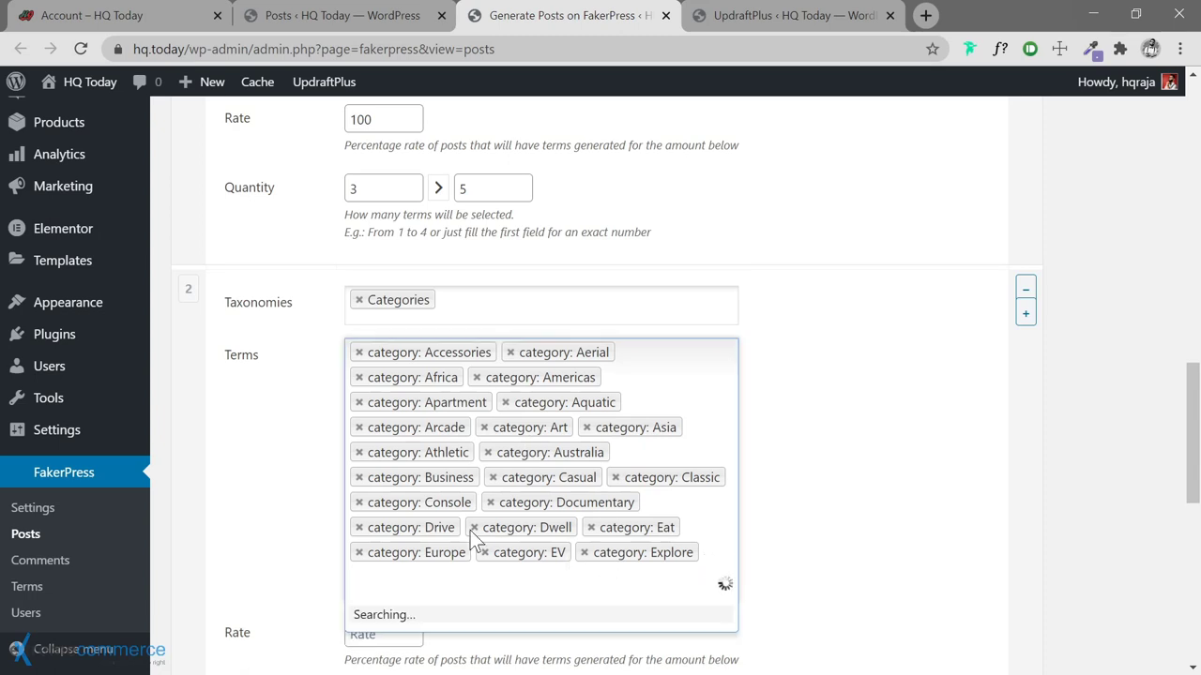
left_click(451, 173)
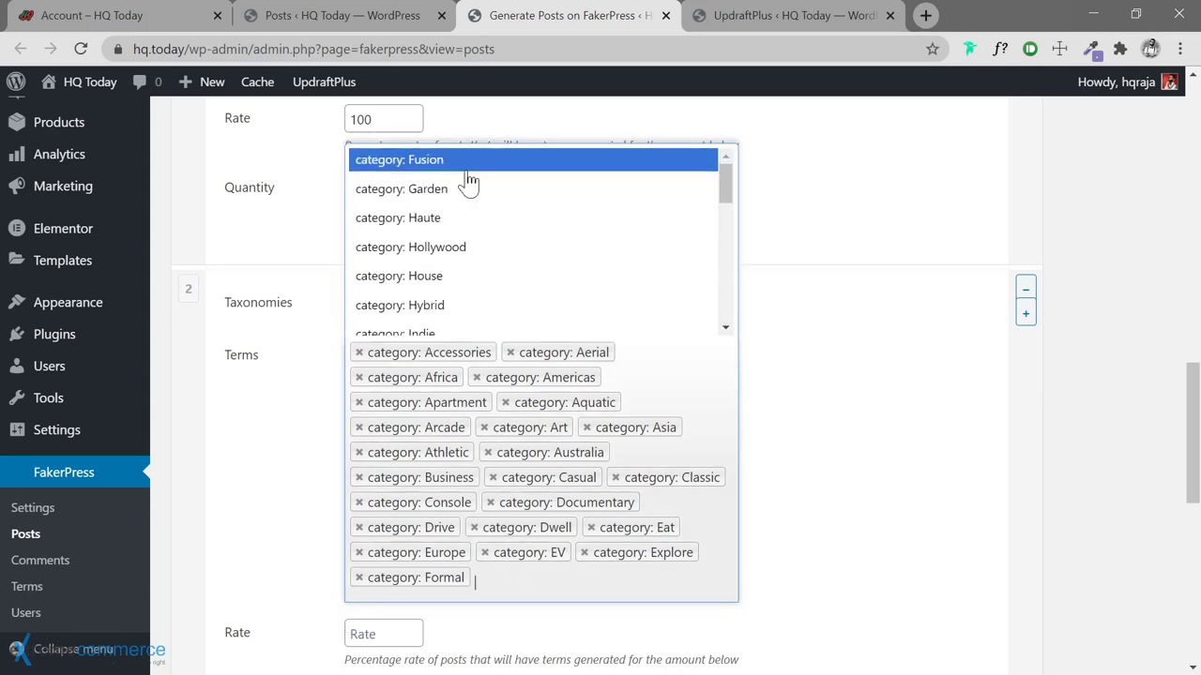
left_click(464, 165)
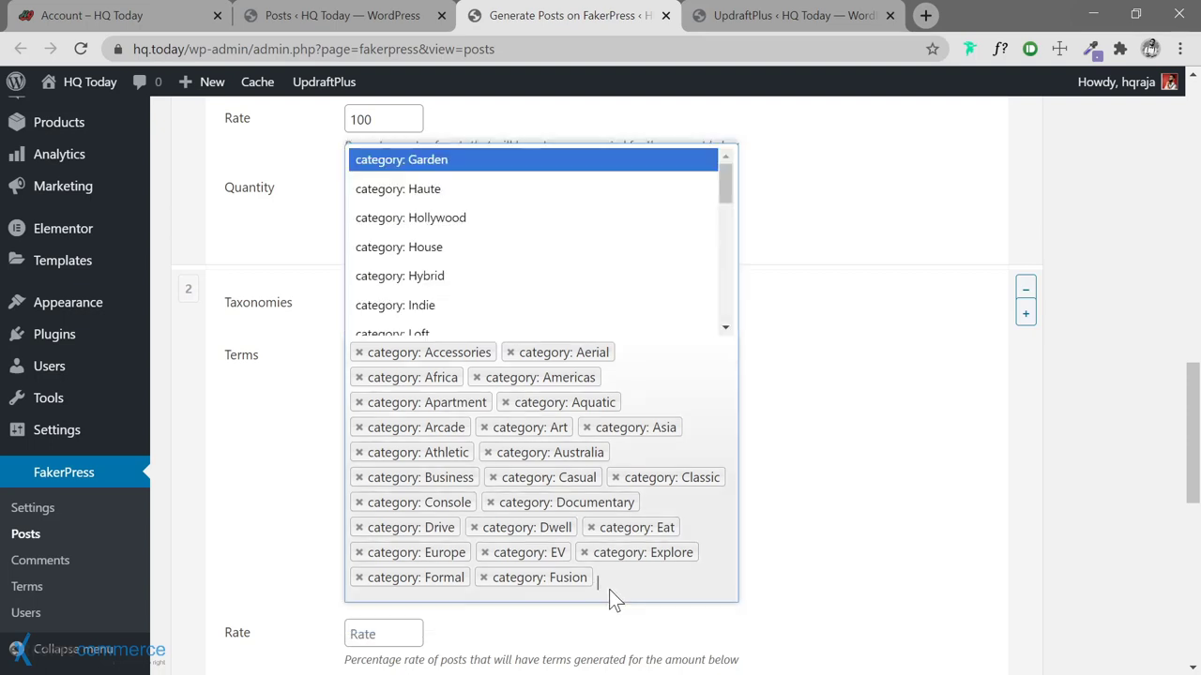
left_click(496, 167)
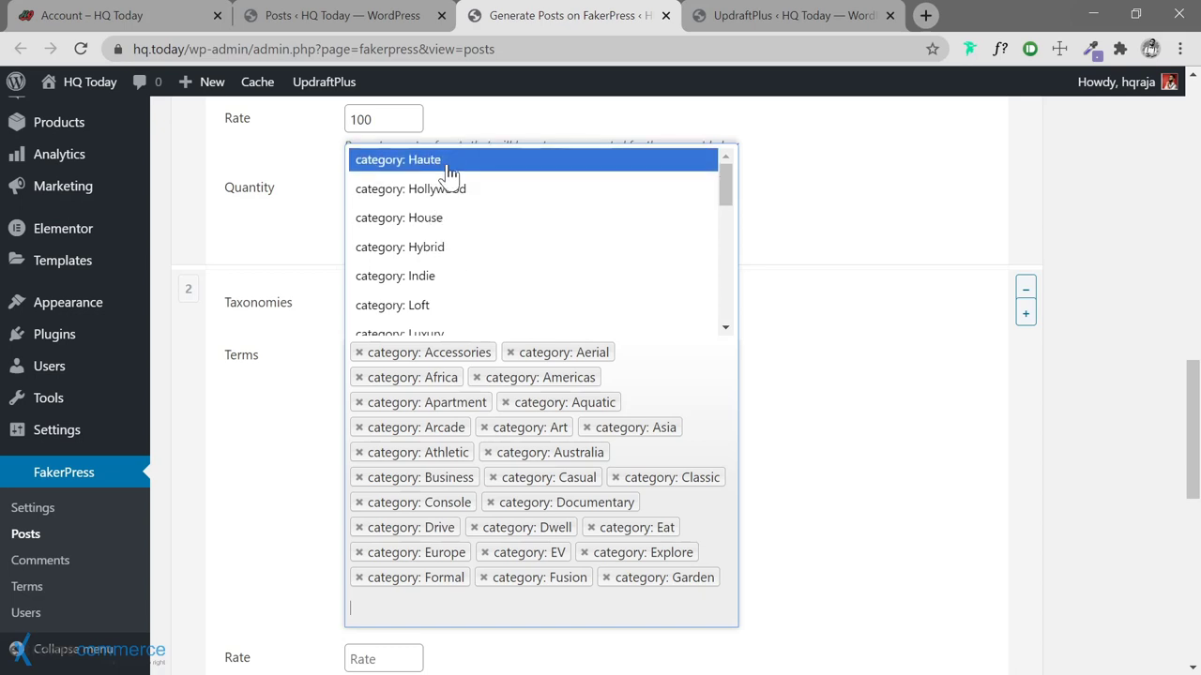
Add Haute, Hollywood, House, Hybrid and Indie to the category terms
left_click(448, 165)
left_click(512, 577)
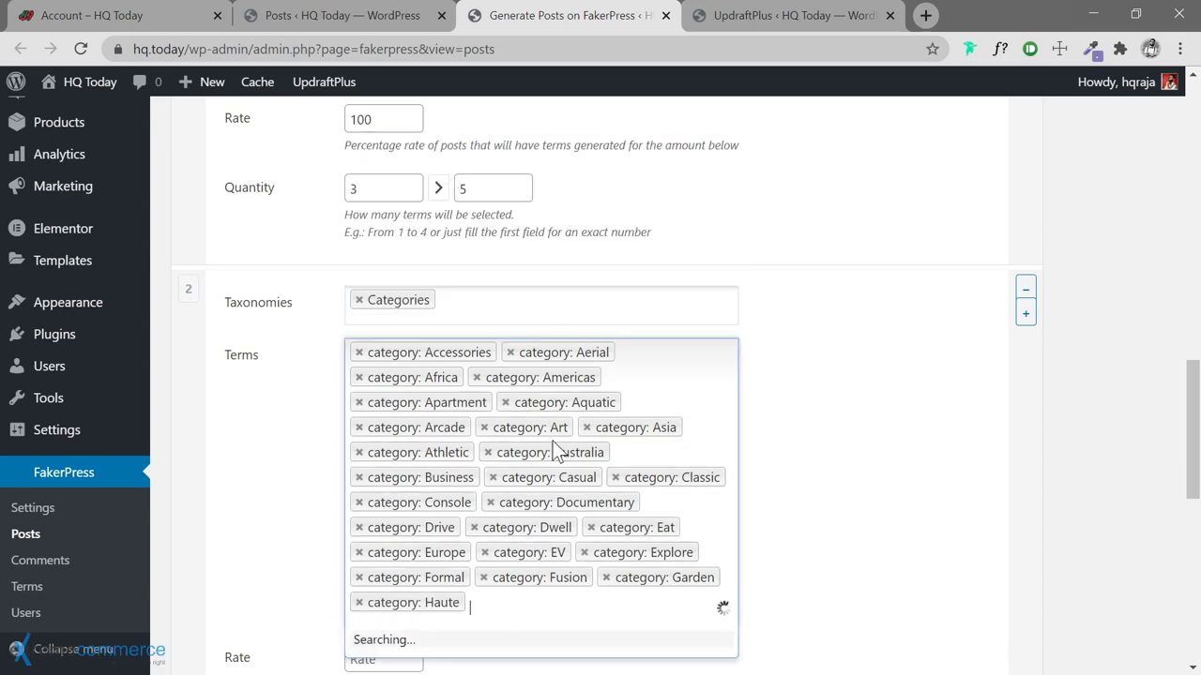
left_click(479, 167)
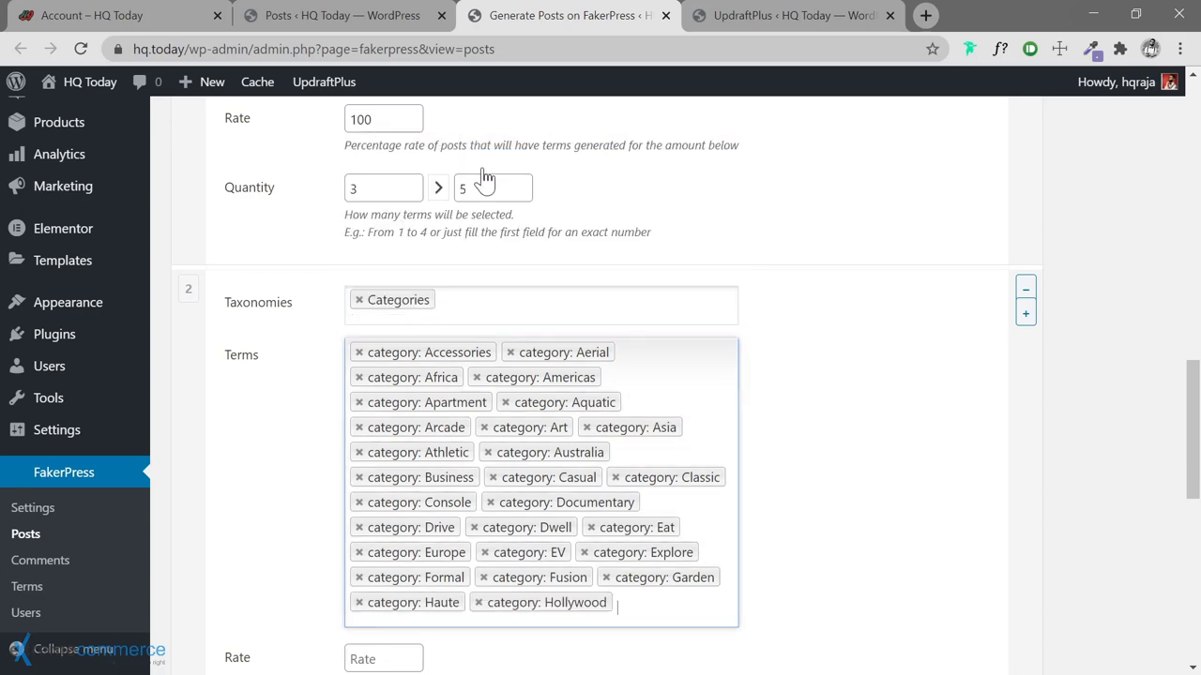
left_click(657, 605)
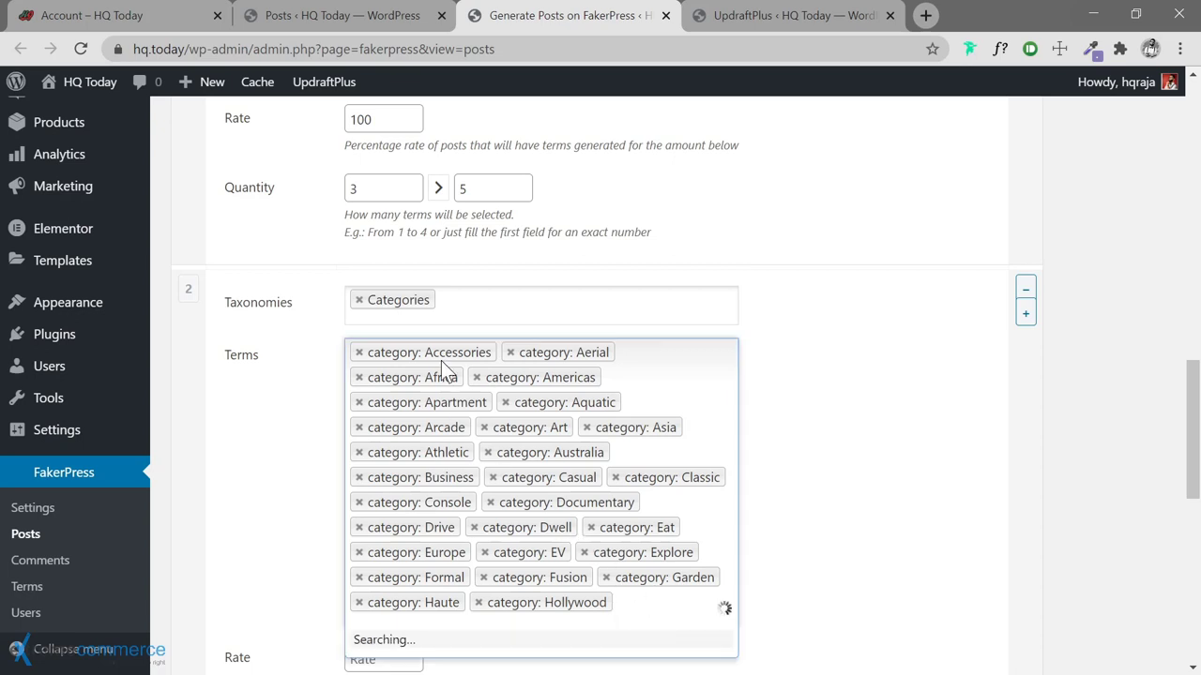
left_click(472, 159)
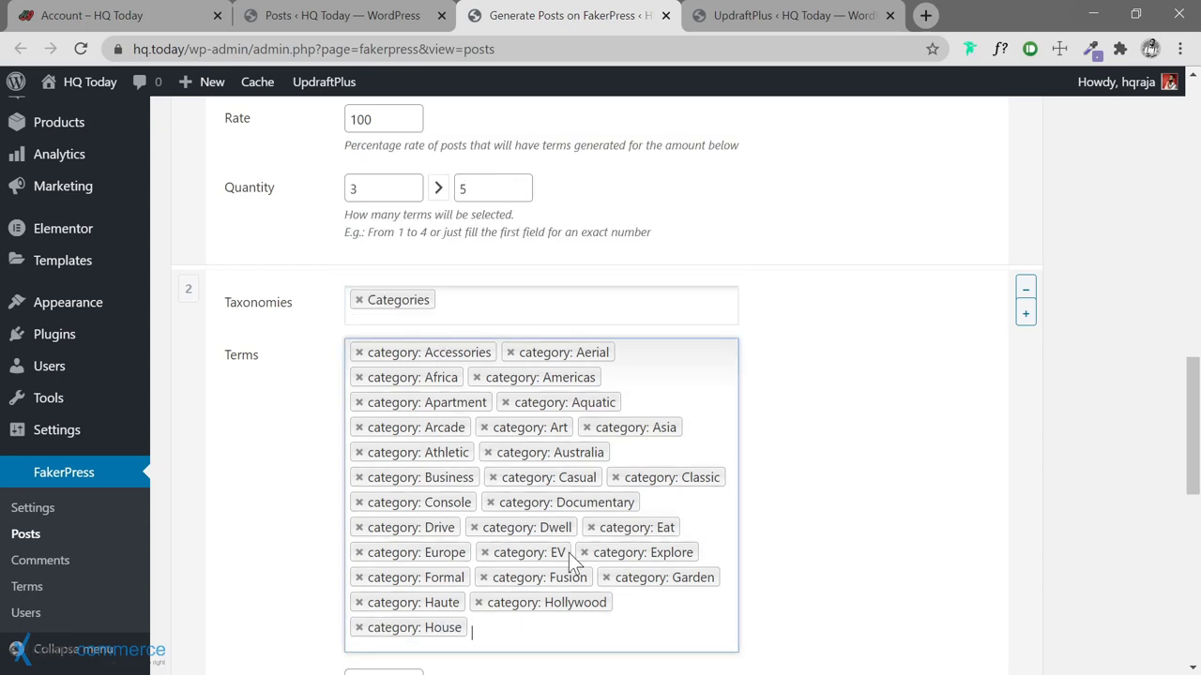
left_click(546, 361)
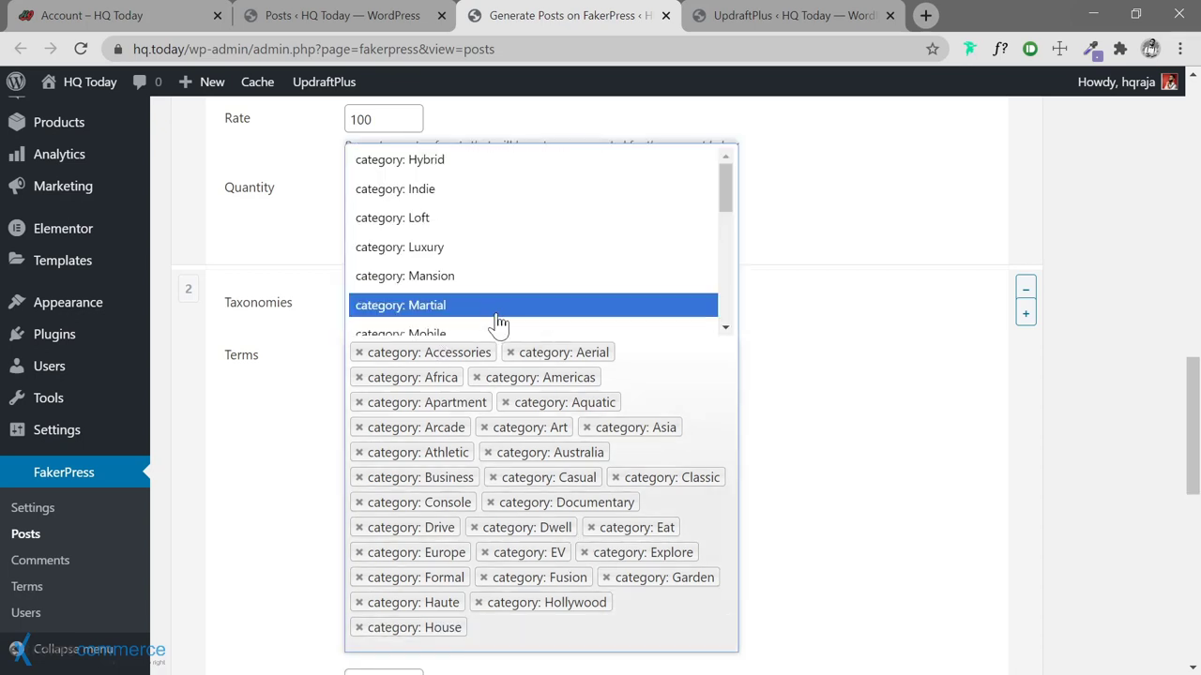
left_click(448, 162)
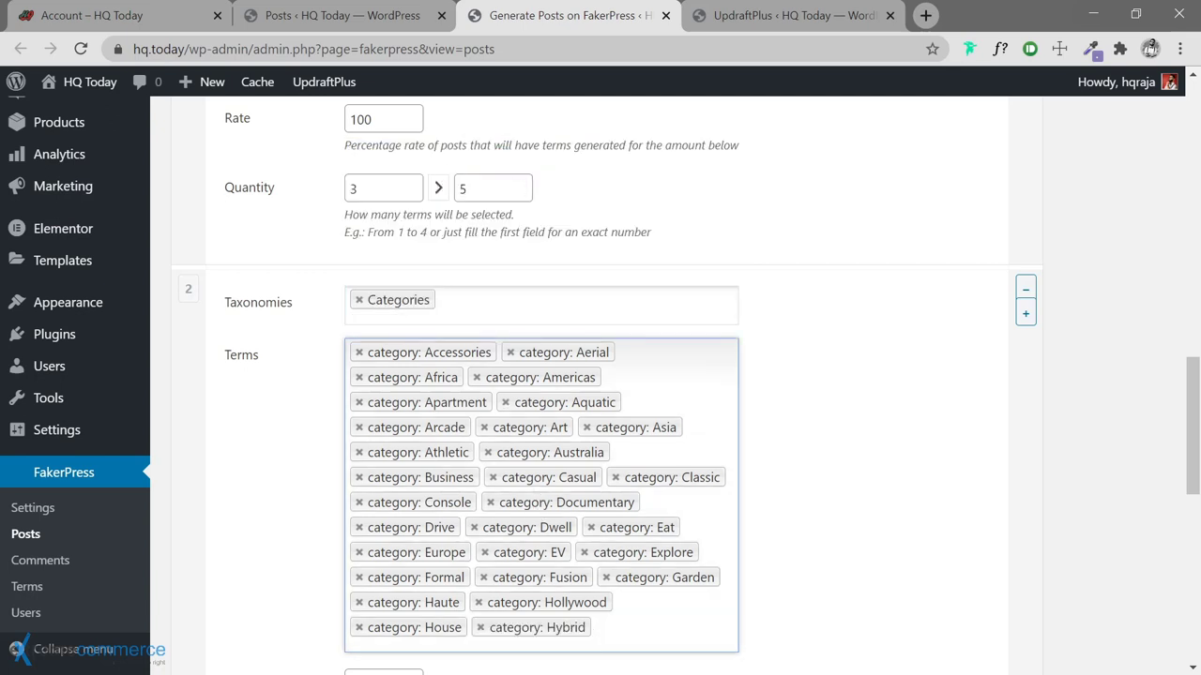
left_click(466, 432)
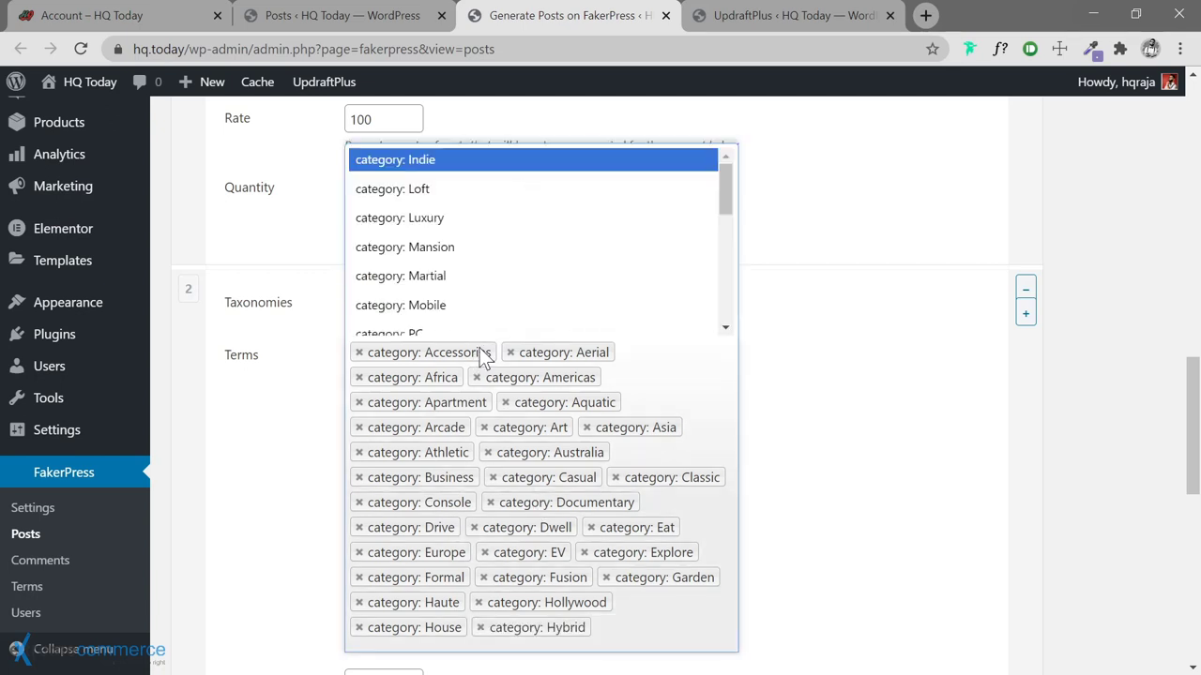
left_click(460, 161)
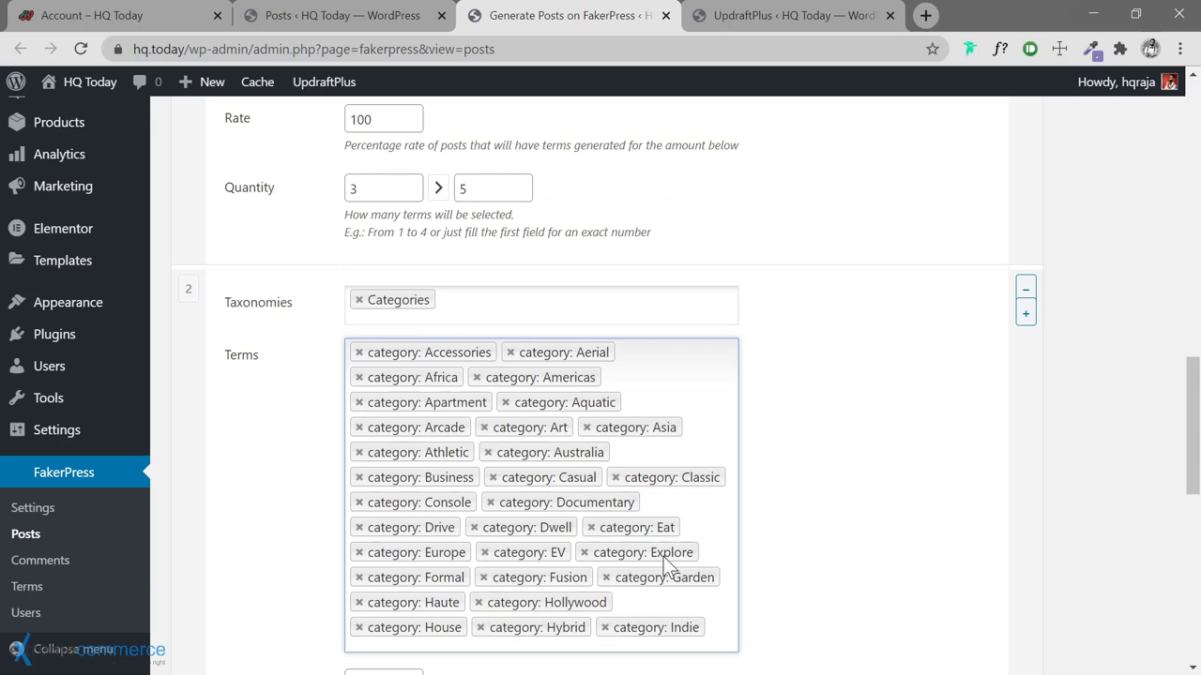
Add Loft, Luxury, Mansion and Martial to the category terms
left_click(725, 658)
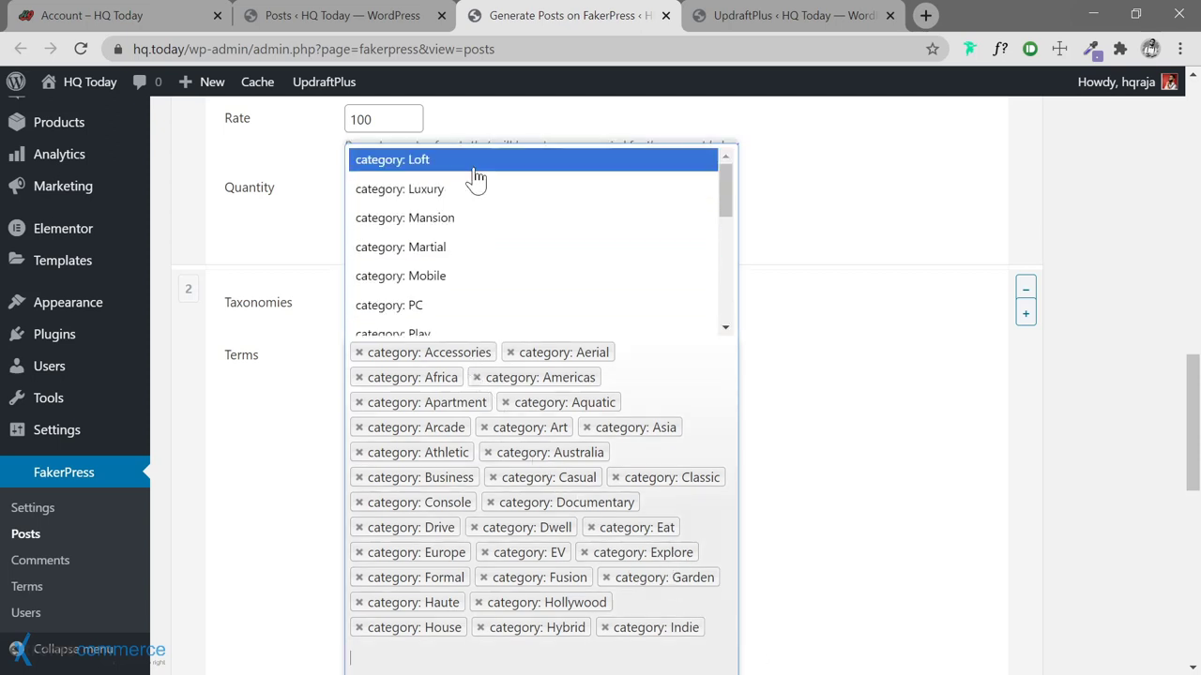
left_click(473, 162)
scroll(491, 531, "down", 1)
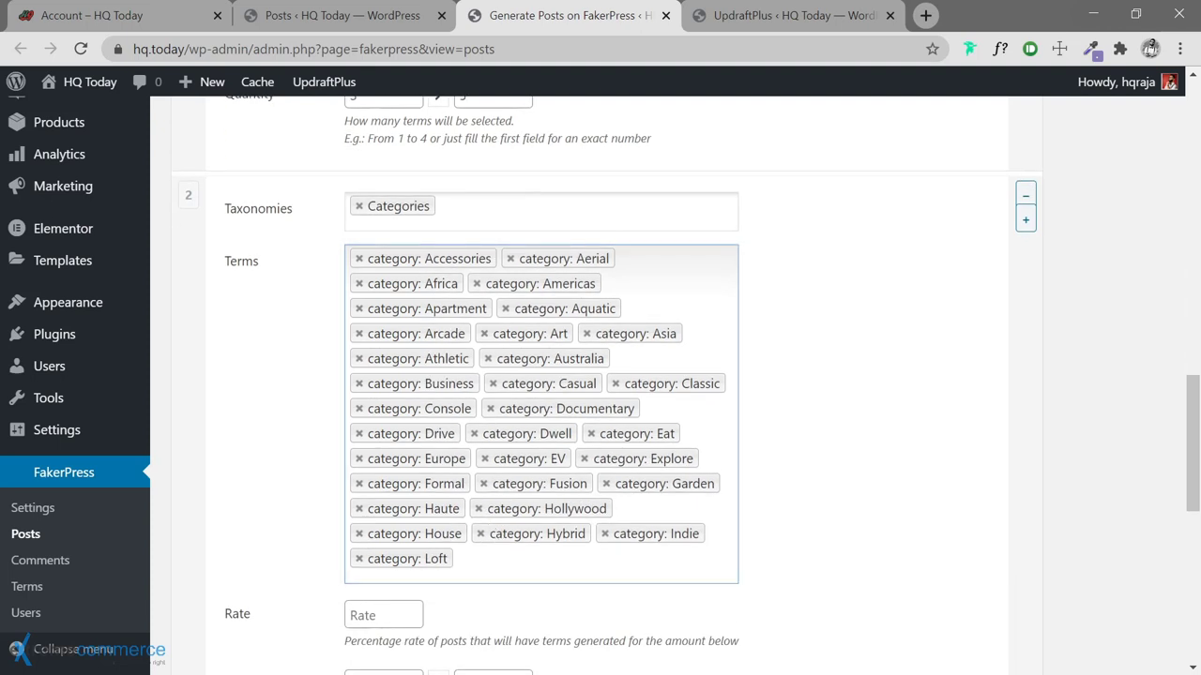
left_click(484, 567)
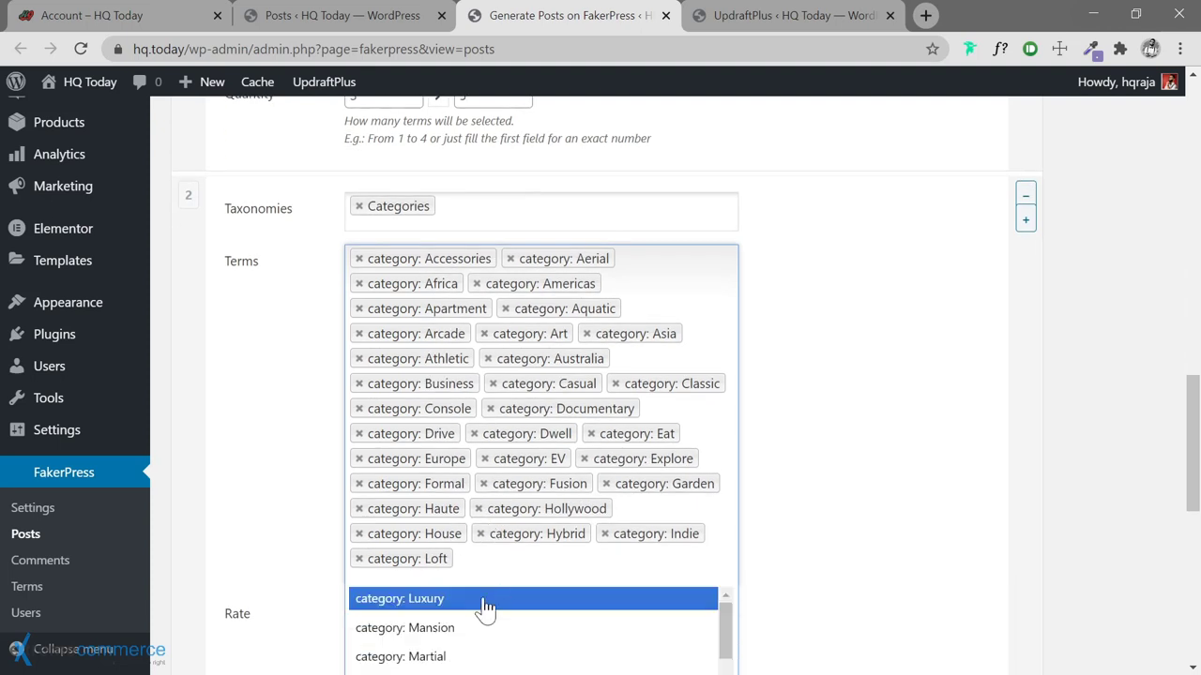
left_click(482, 602)
left_click(522, 572)
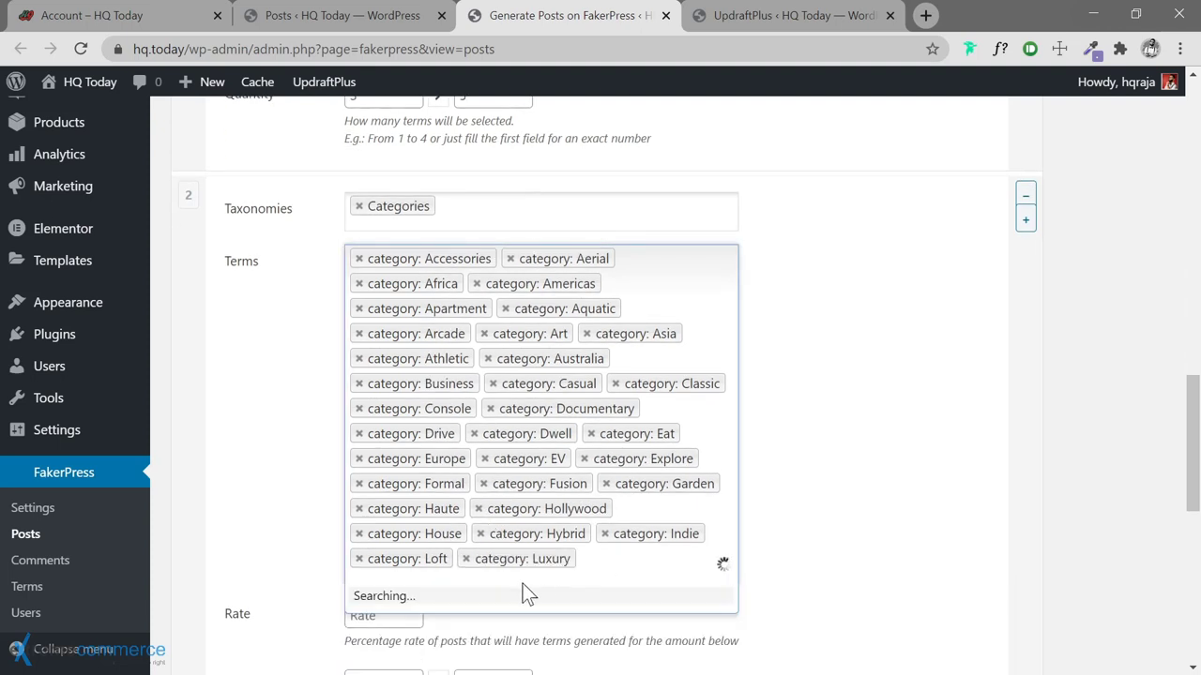
left_click(480, 600)
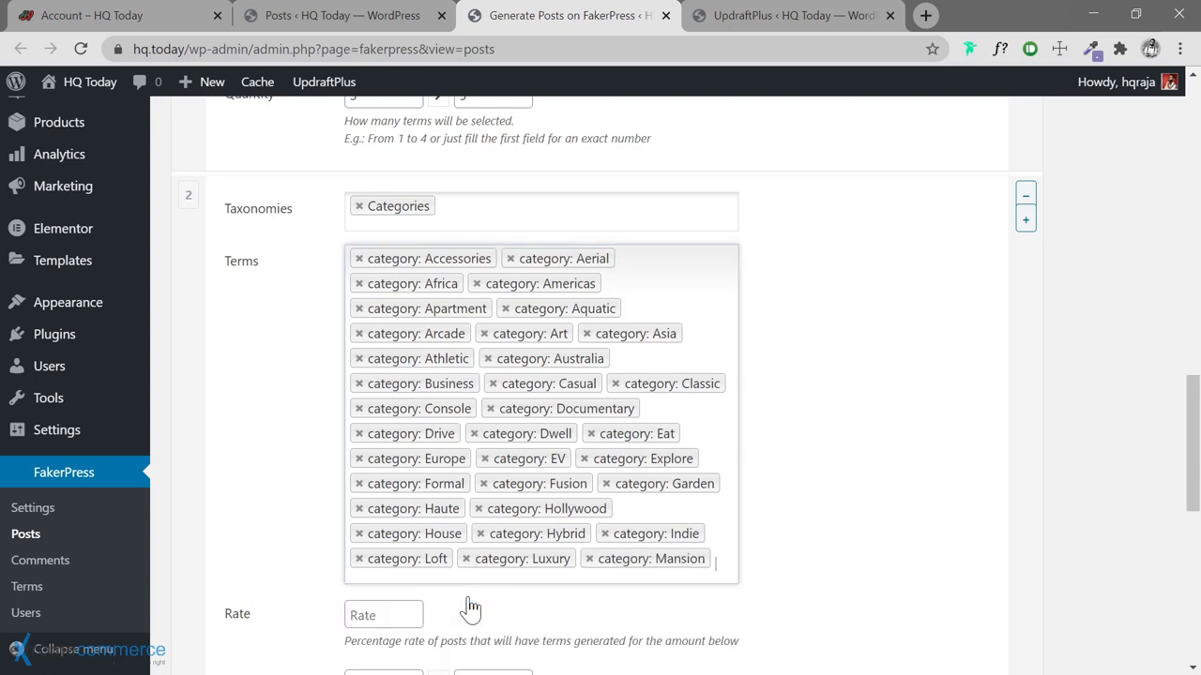
left_click(582, 574)
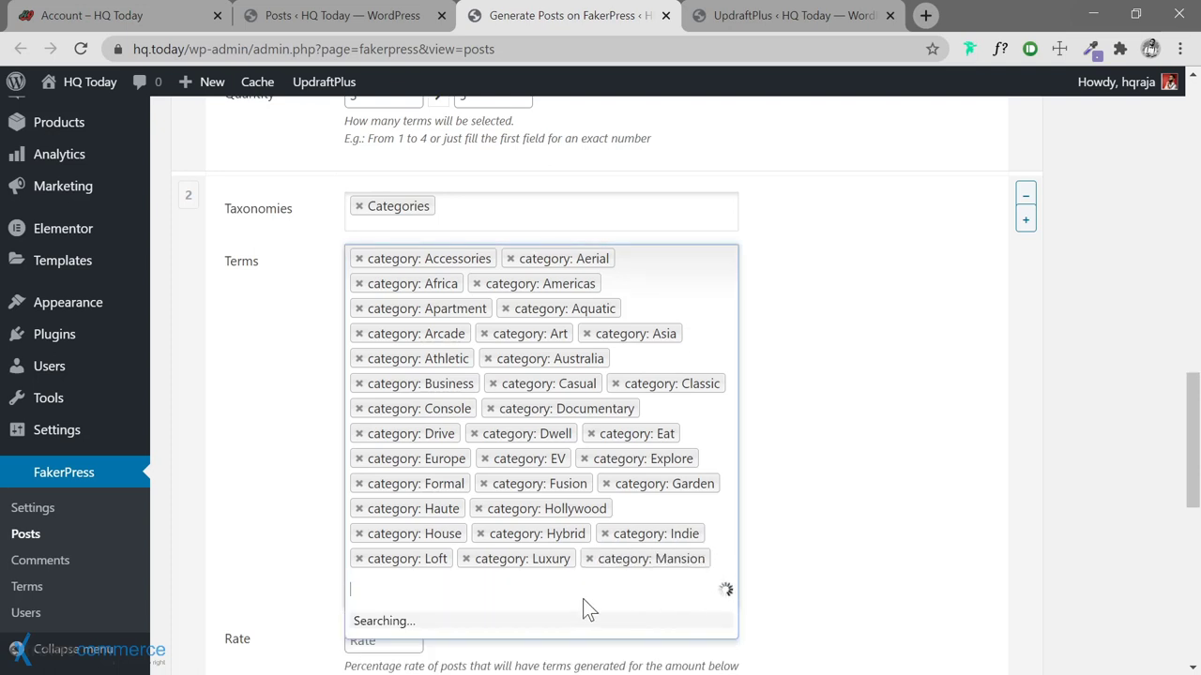
left_click(450, 630)
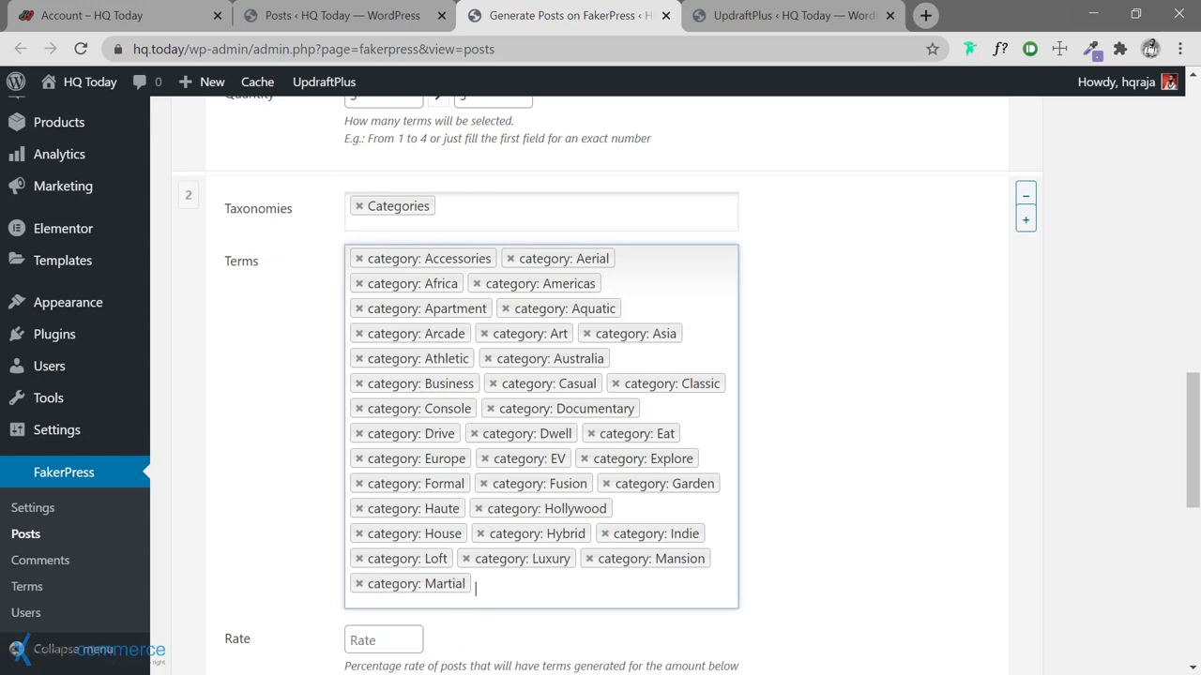
Add the Mobile, PC, Play, Quick and Retro categories to the post terms
scroll(451, 630, "down", 1)
scroll(601, 375, "down", 1)
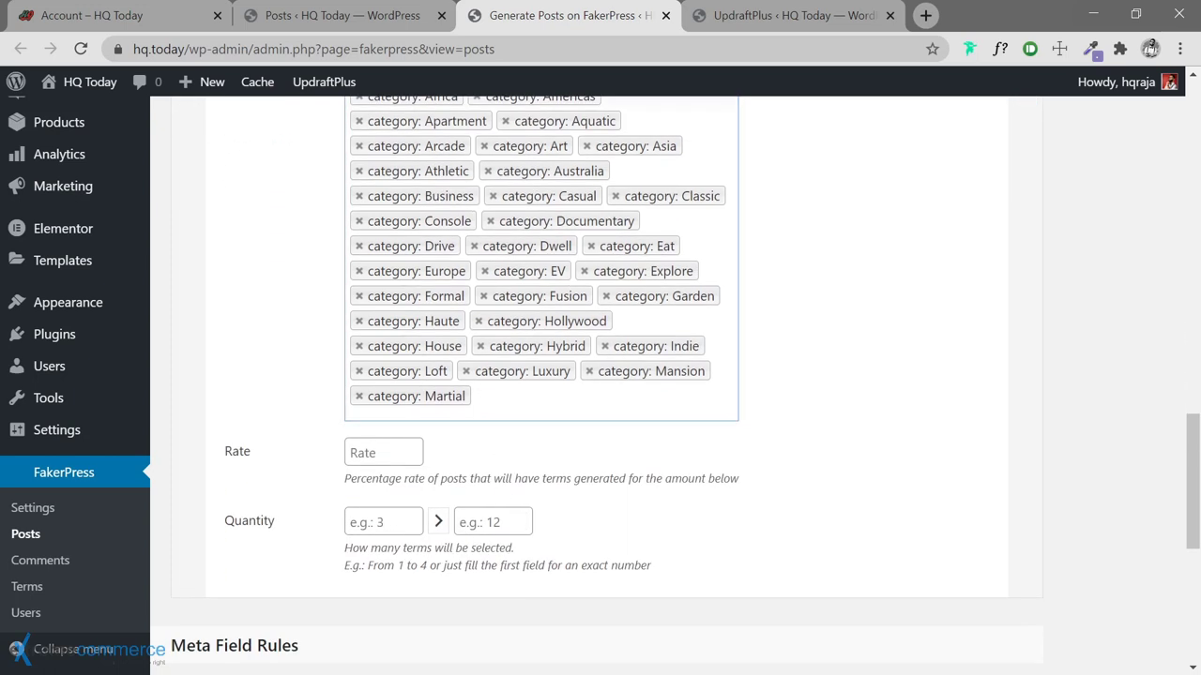
left_click(539, 408)
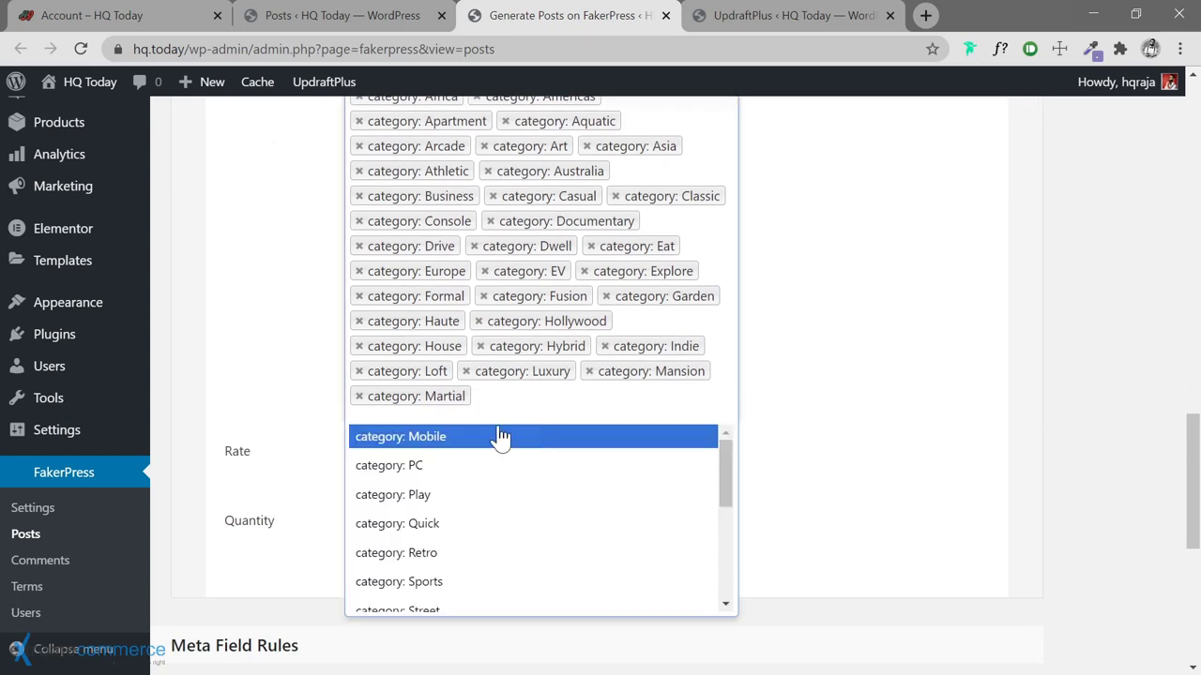
left_click(546, 434)
left_click(602, 400)
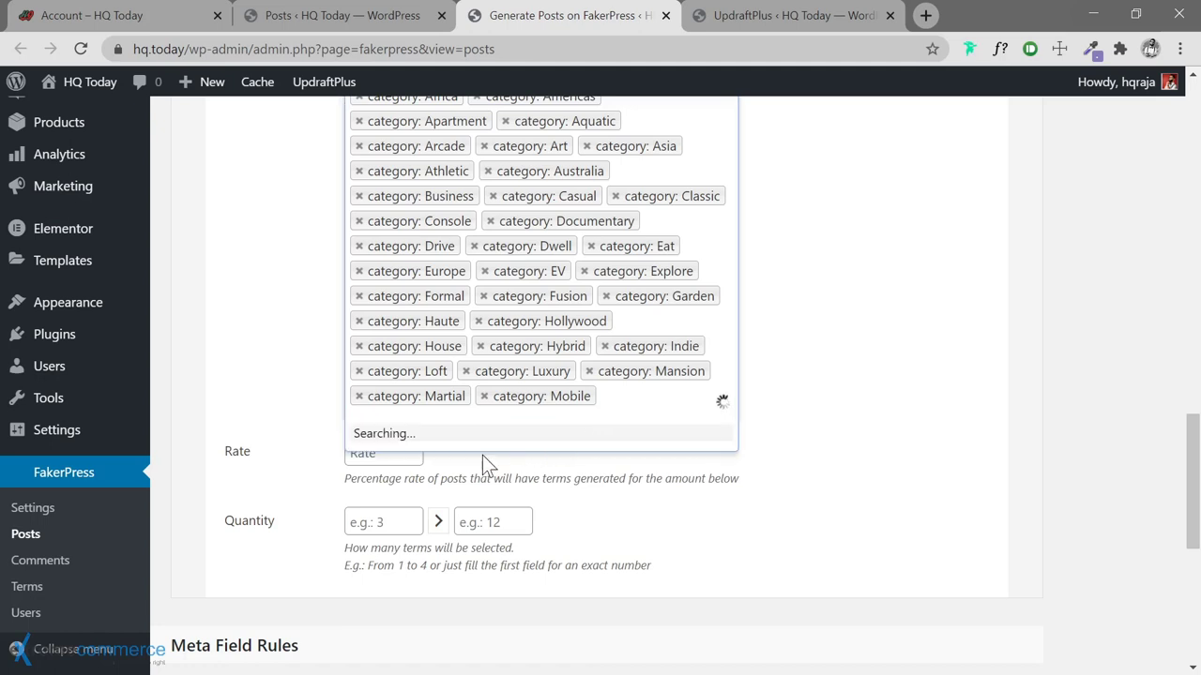
left_click(447, 456)
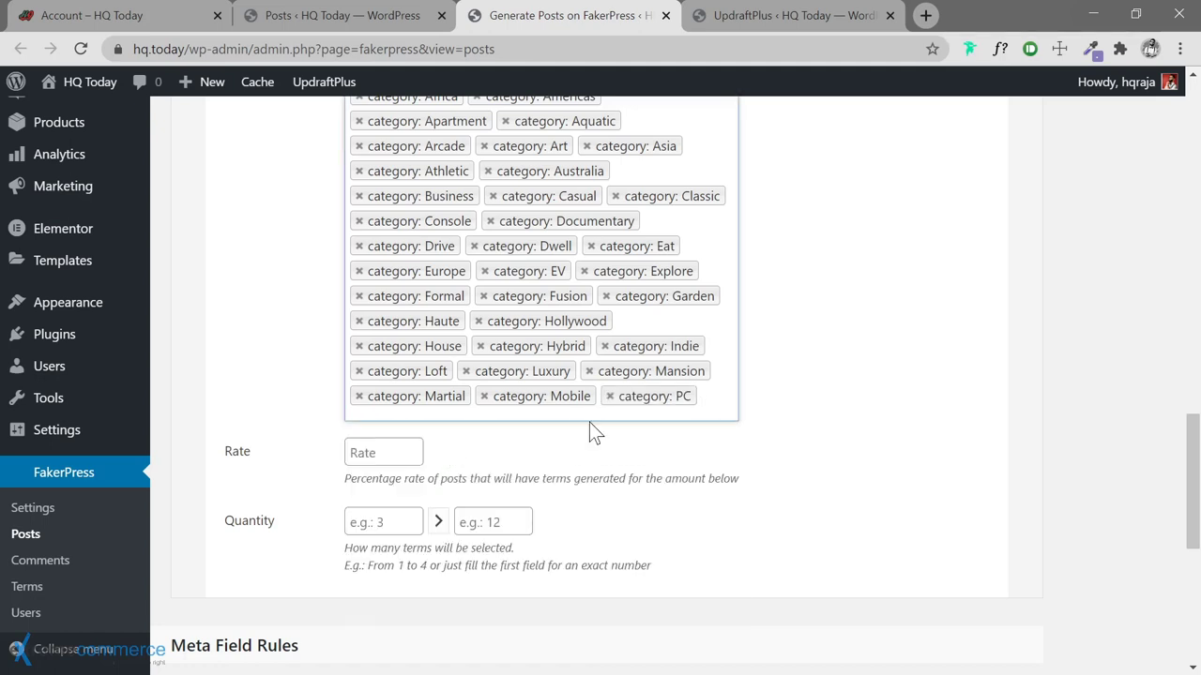
left_click(711, 401)
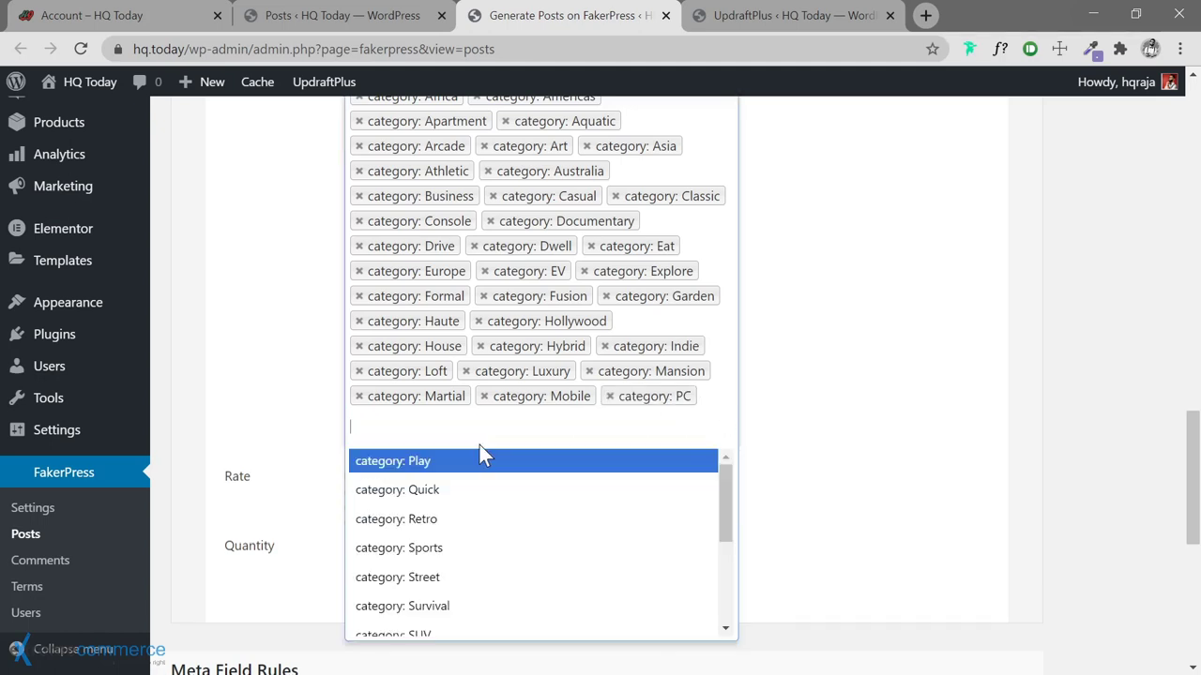
left_click(466, 459)
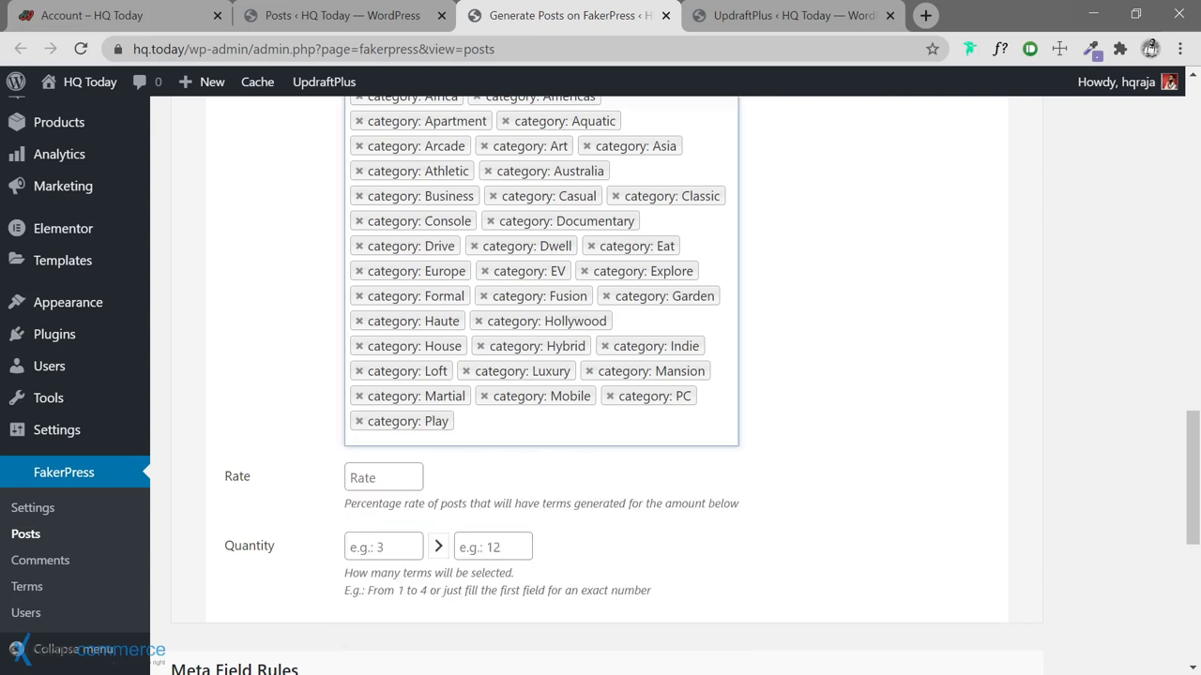
left_click(502, 436)
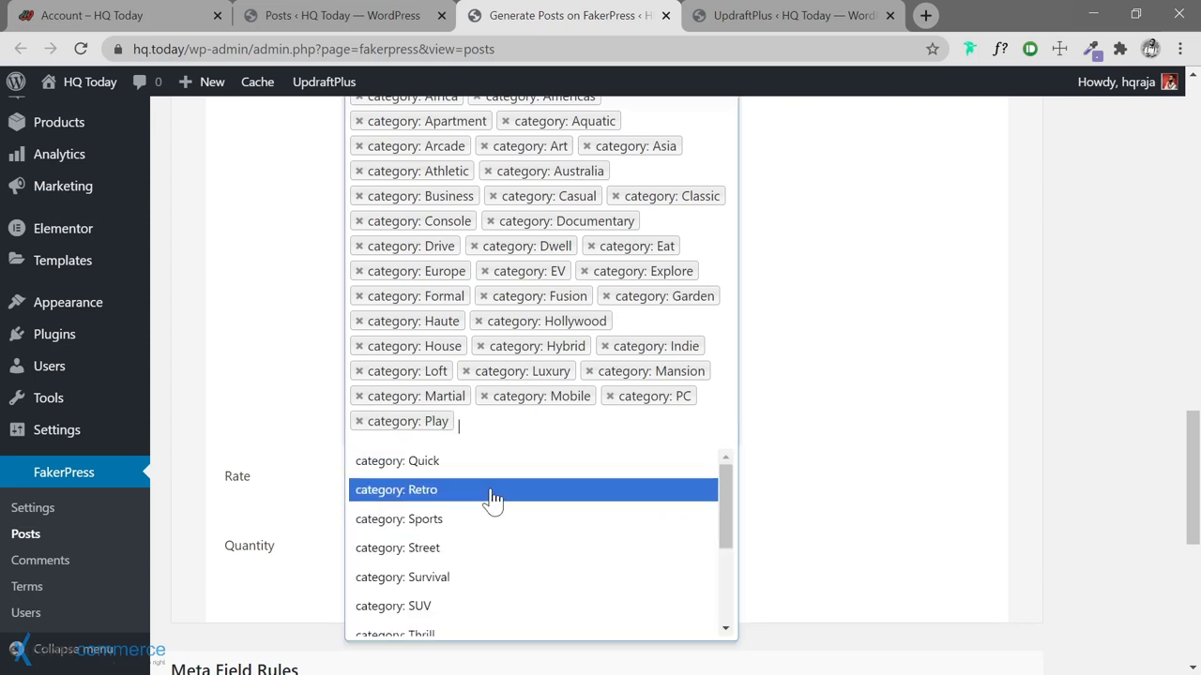
left_click(458, 469)
left_click(603, 438)
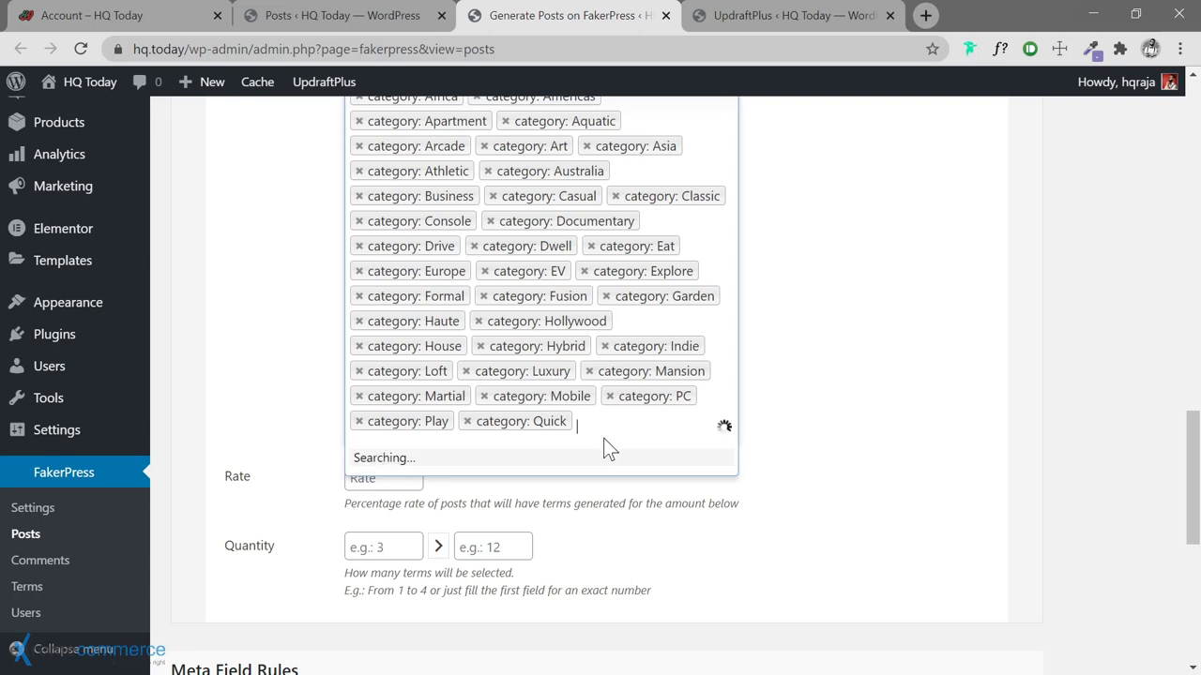
left_click(469, 462)
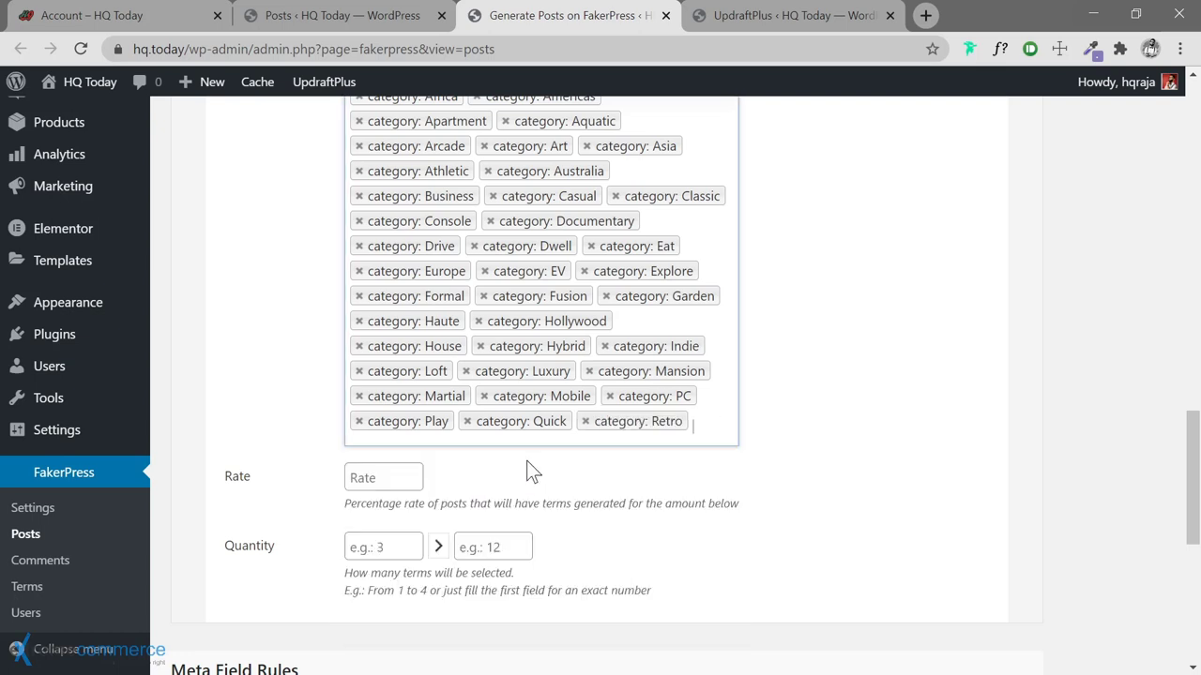
Add the Sports, Street, Survival, SUV, Thrill and TV categories to the terms
left_click(394, 436)
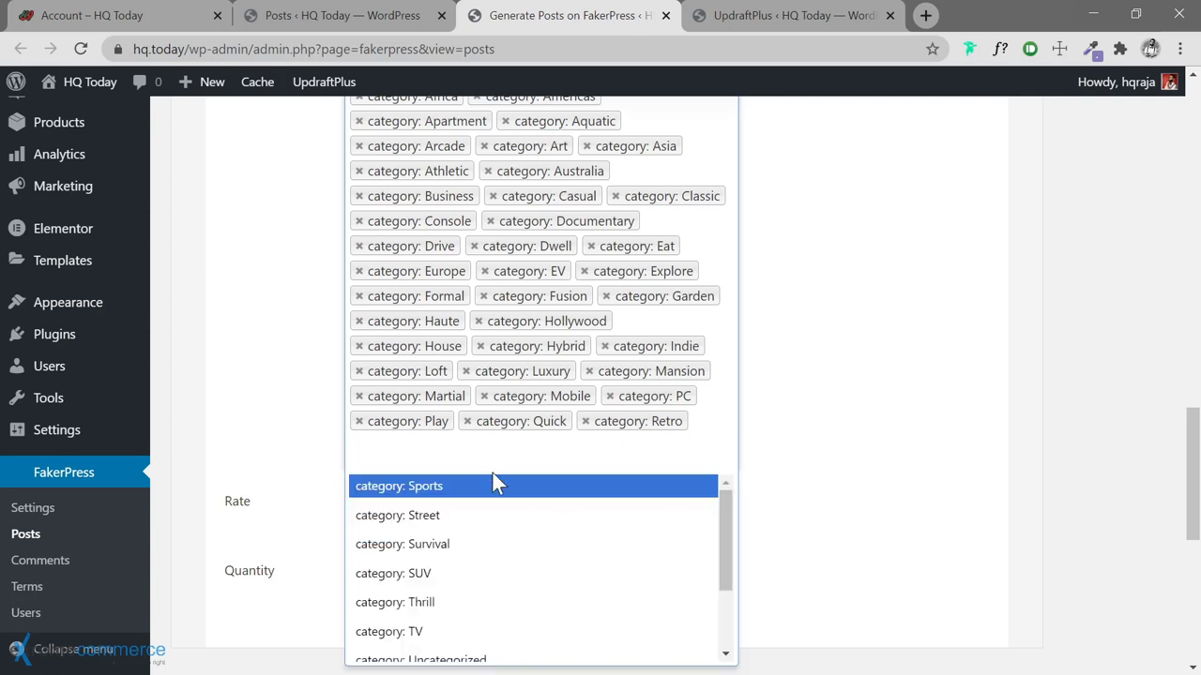
left_click(493, 482)
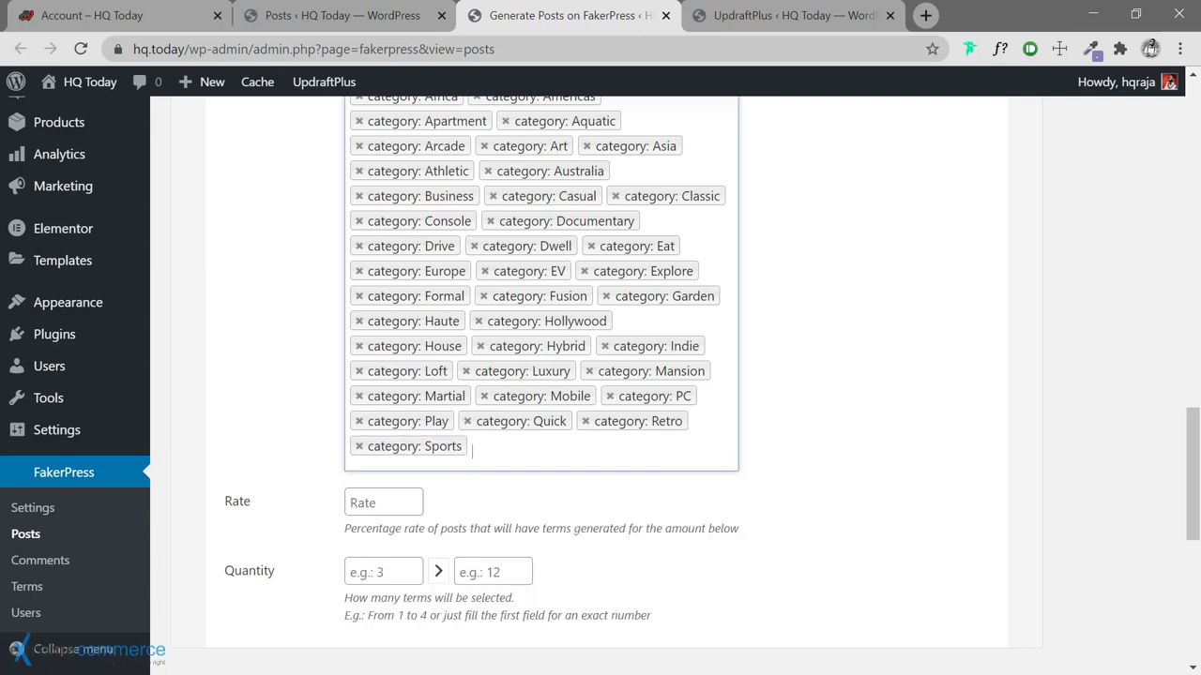
left_click(472, 450)
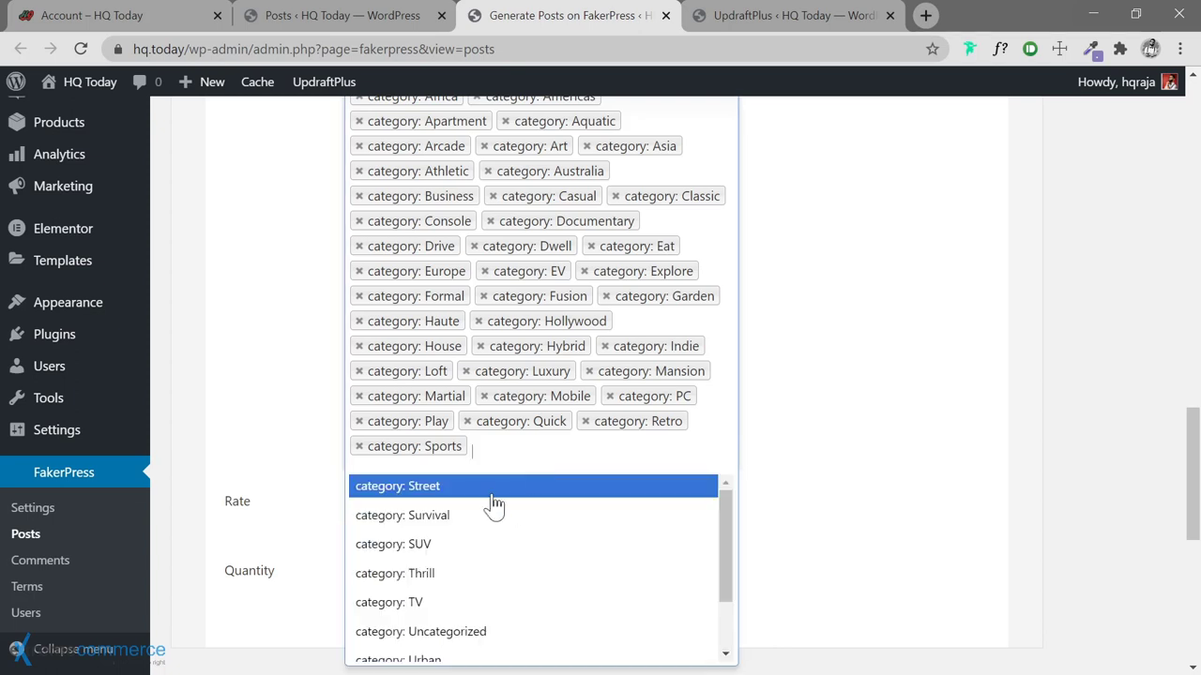
left_click(492, 486)
left_click(563, 452)
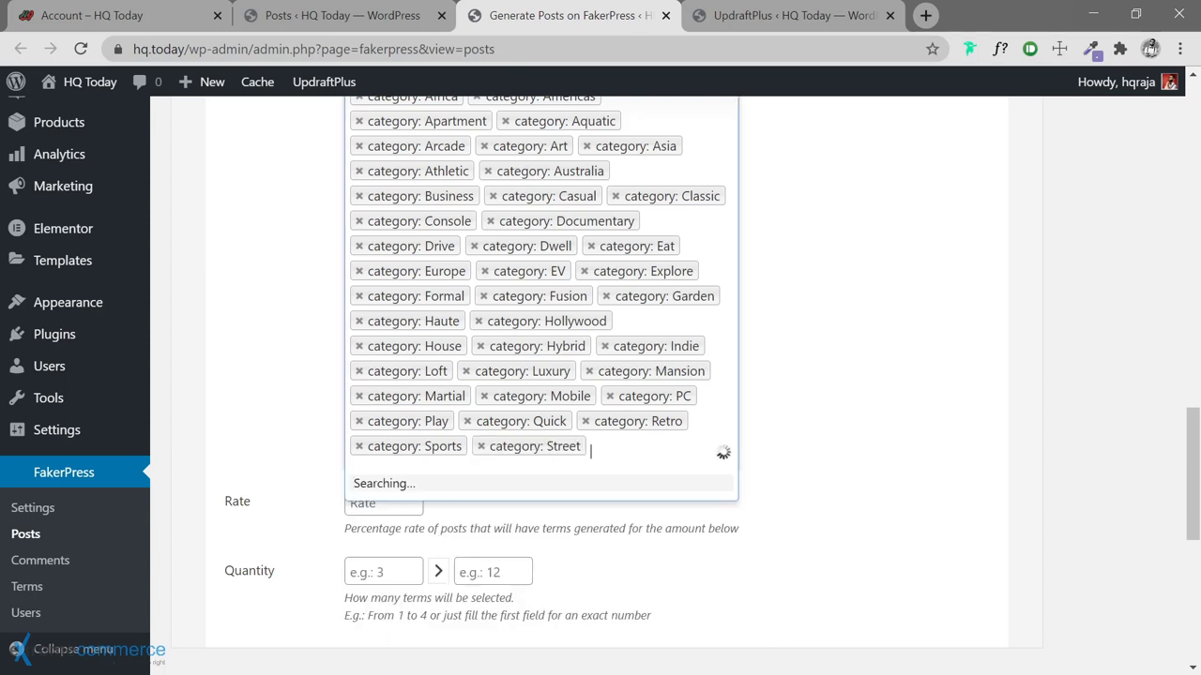
left_click(477, 486)
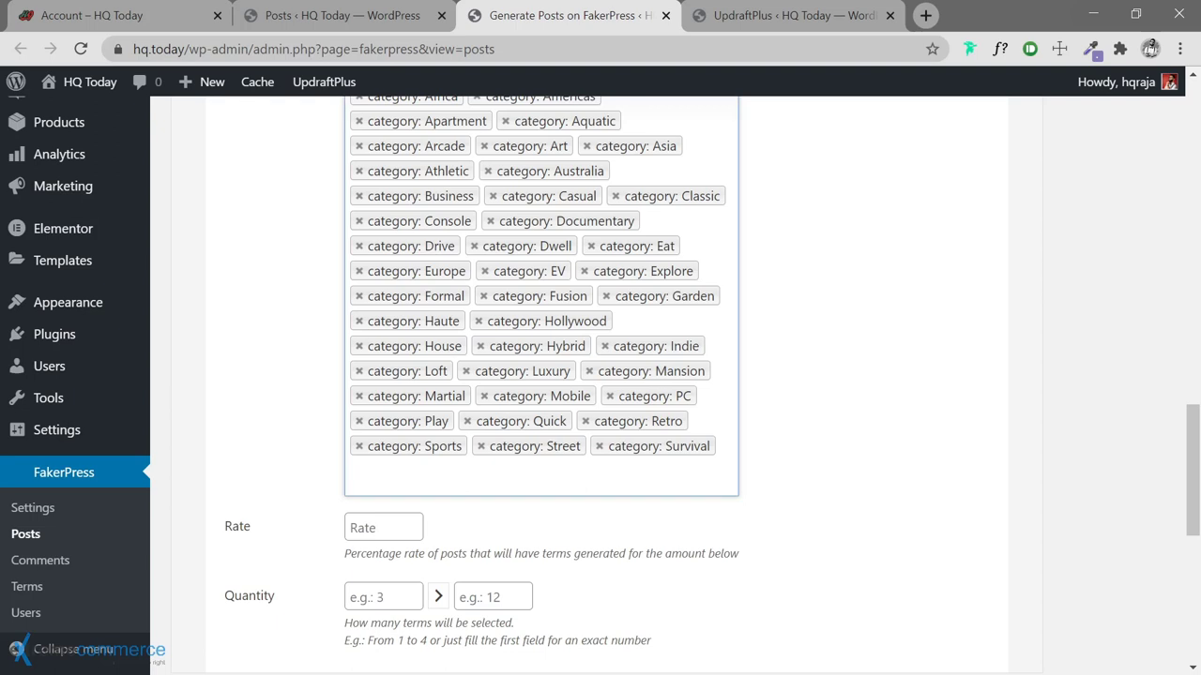
left_click(530, 487)
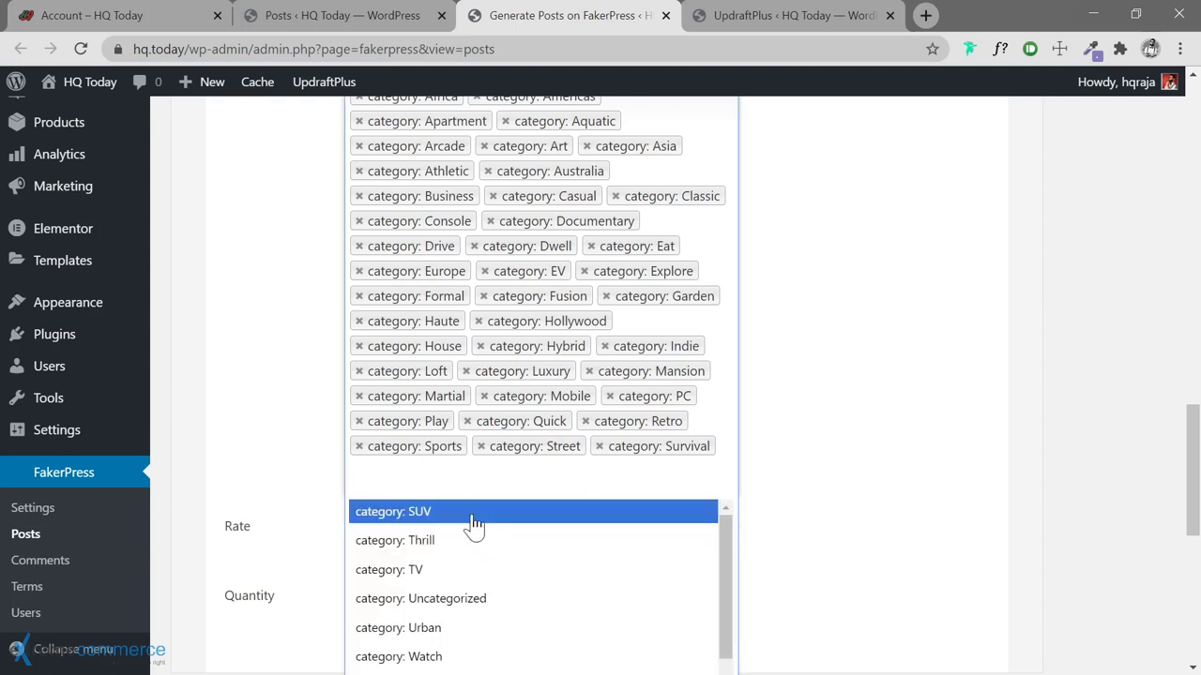
left_click(472, 525)
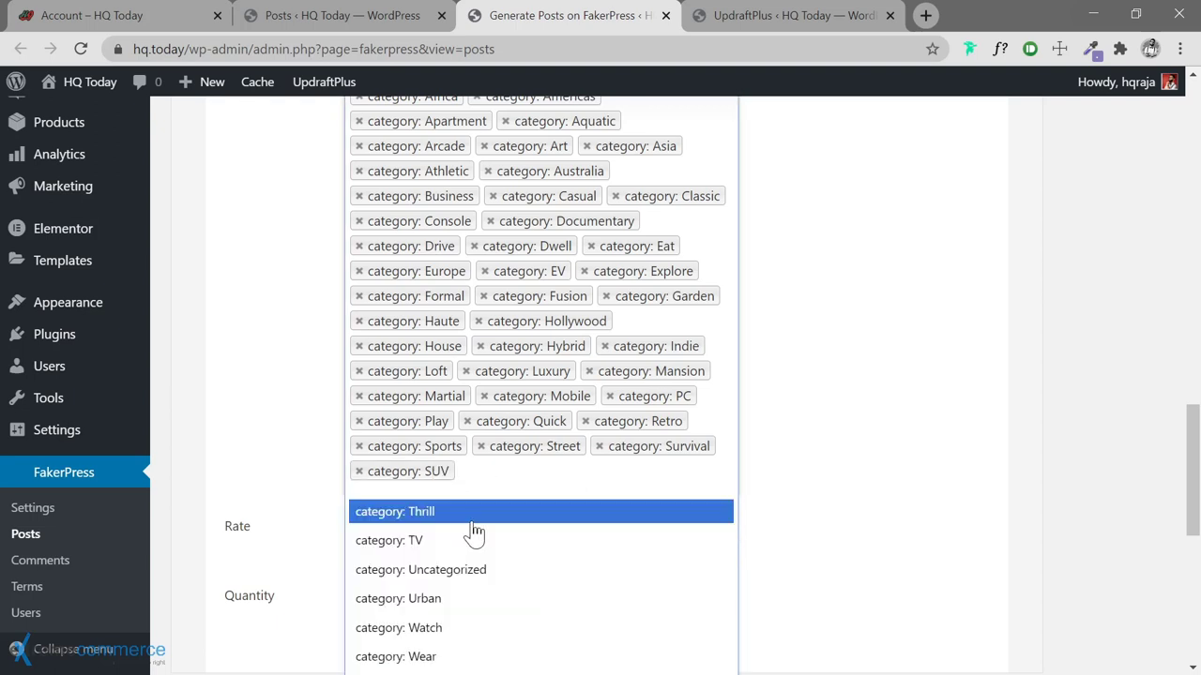
left_click(469, 533)
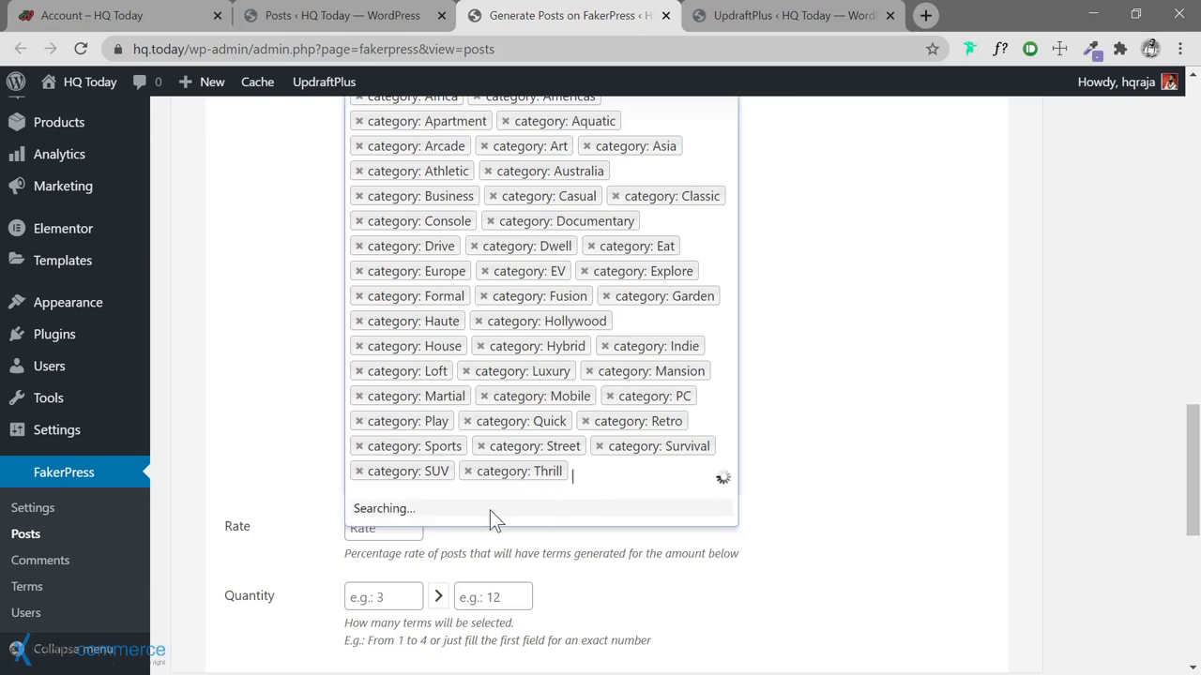
left_click(456, 514)
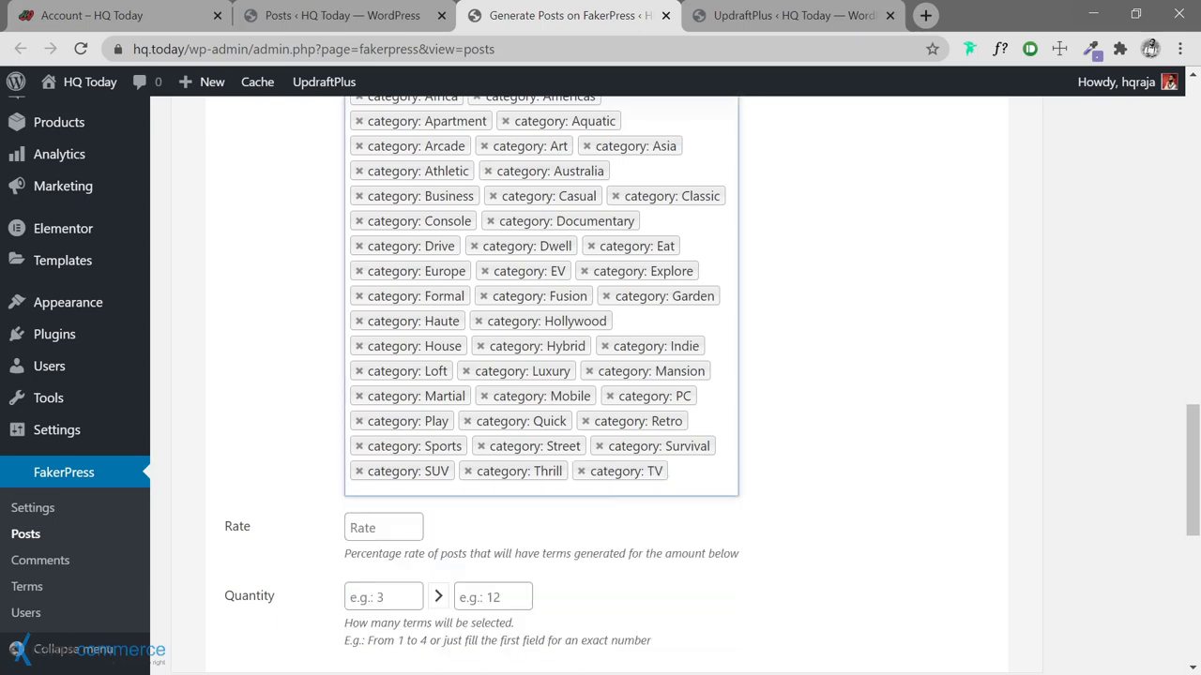
Add Urban, Watch and Wear to the terms, leaving Uncategorized out
left_click(460, 522)
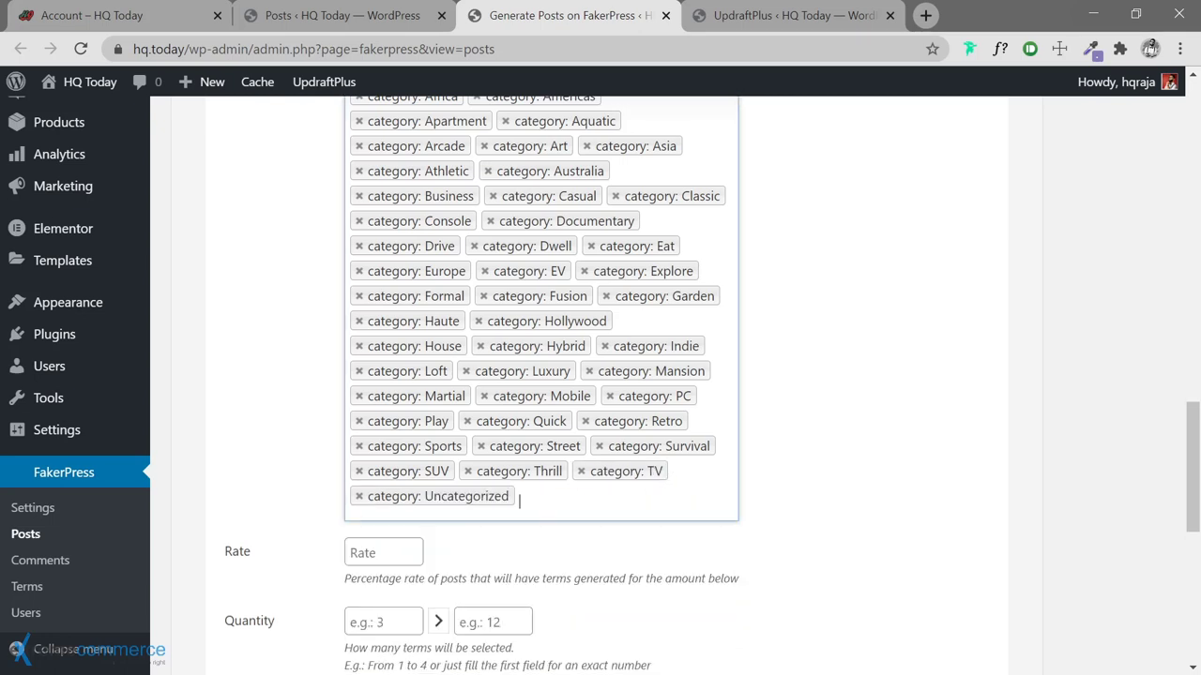
left_click(587, 504)
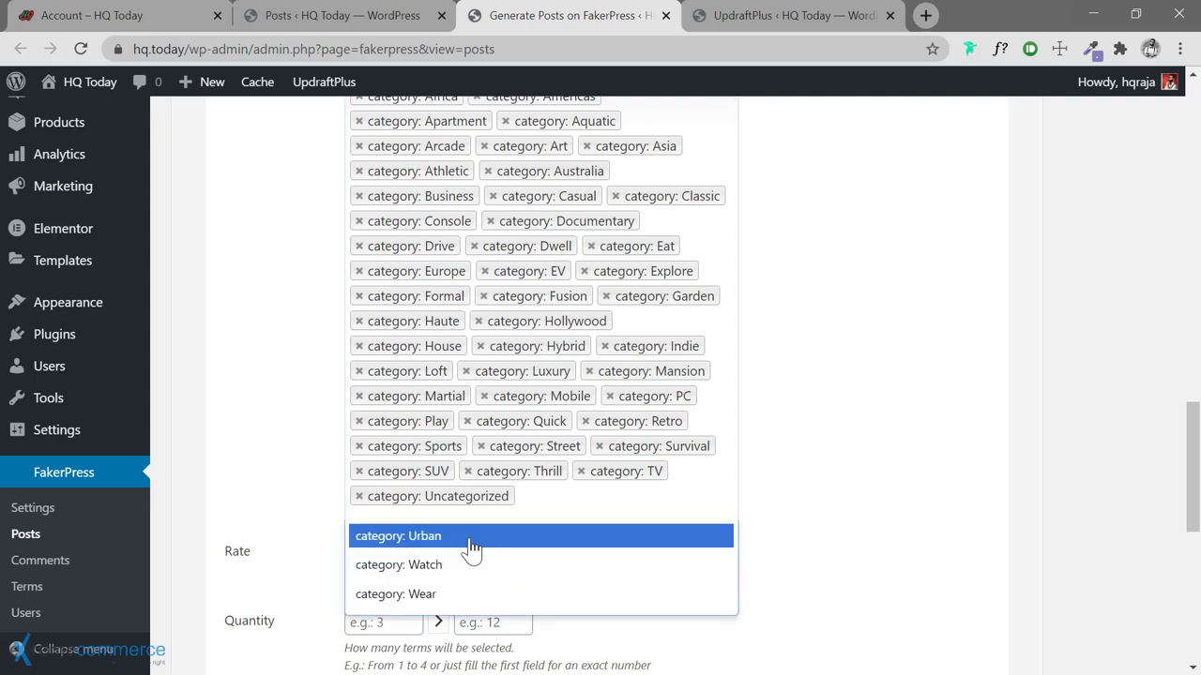
left_click(471, 547)
left_click(626, 511)
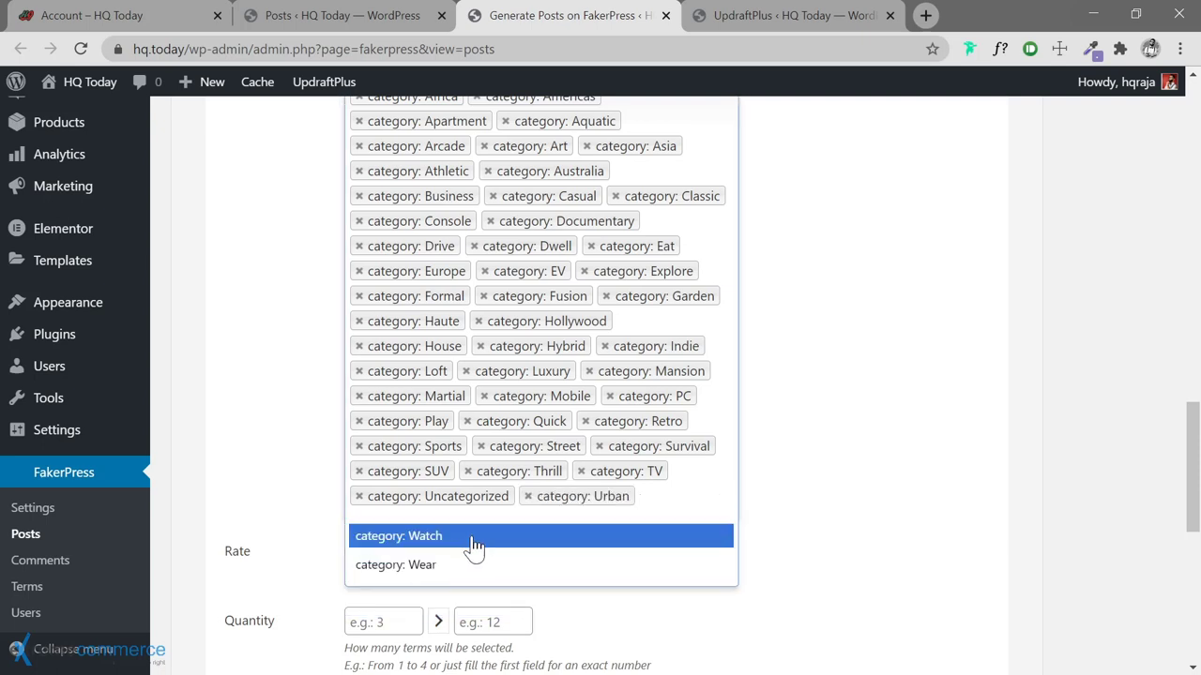
left_click(468, 533)
left_click(475, 536)
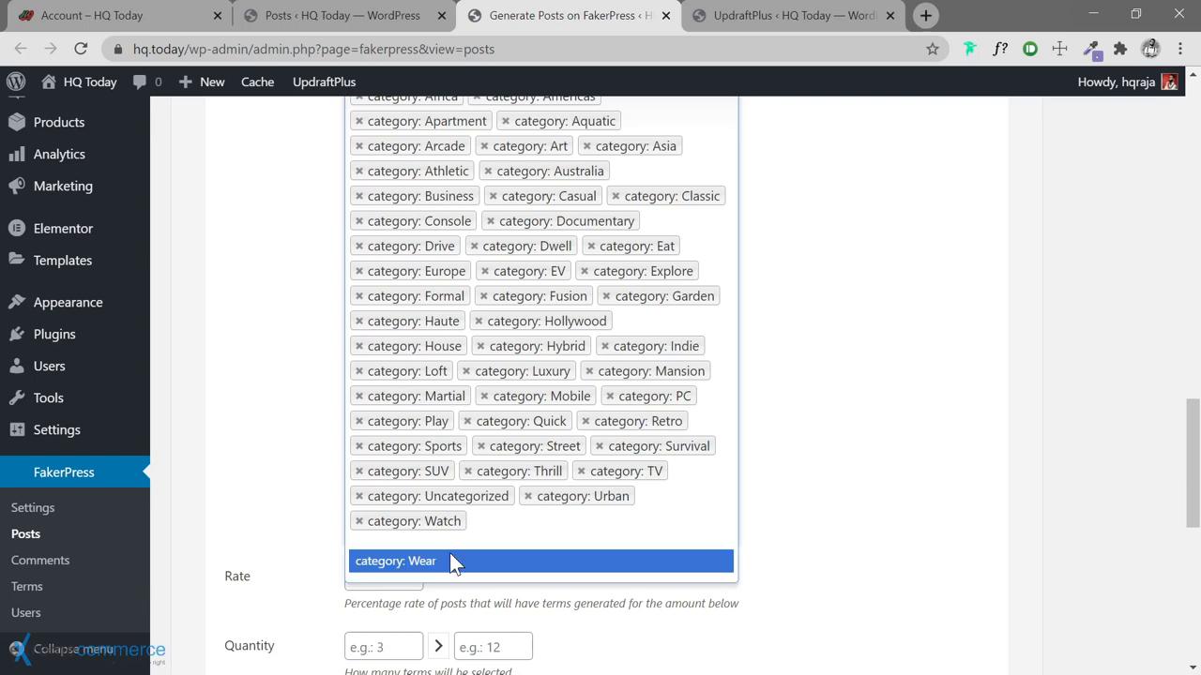
left_click(451, 560)
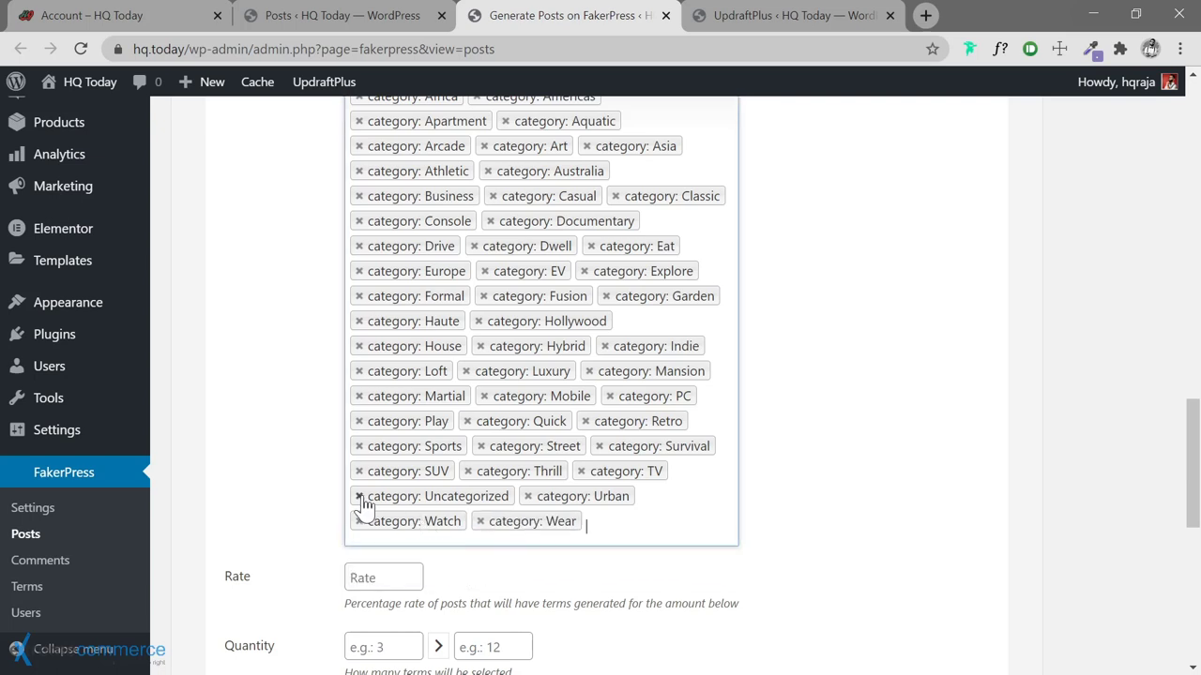
left_click(359, 496)
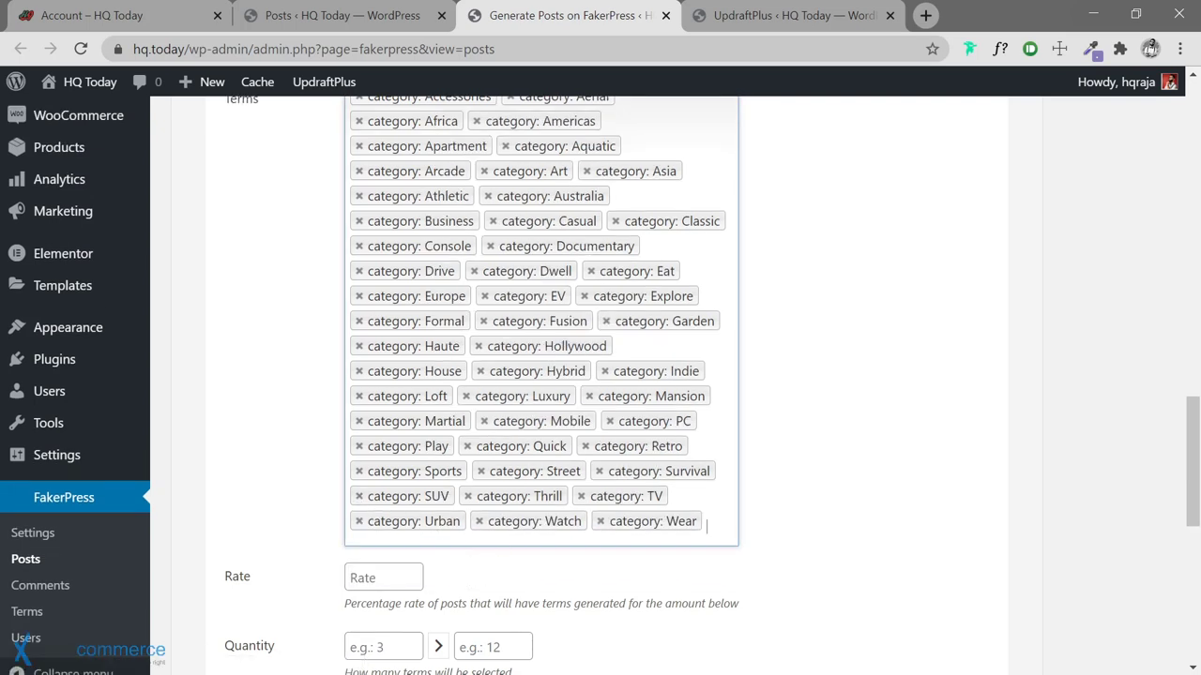
Remove Wear, Watch, Thrill, Explore, Eat, Dwell, Drive and Play from the category terms
left_click(600, 521)
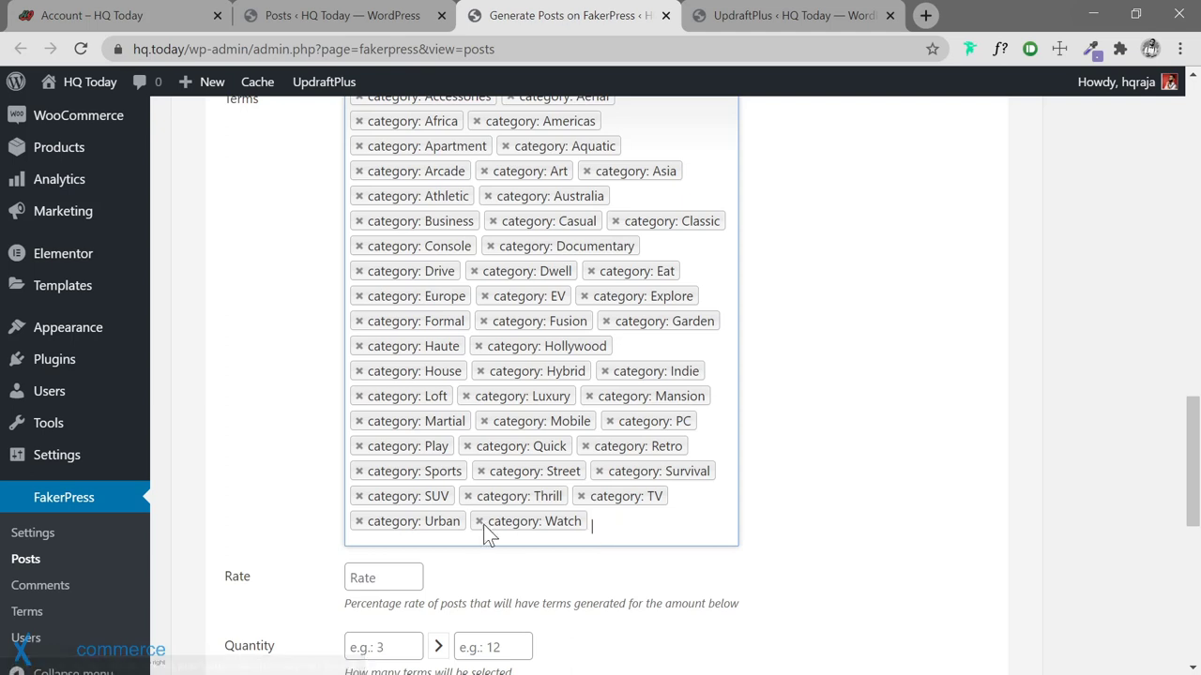
left_click(478, 522)
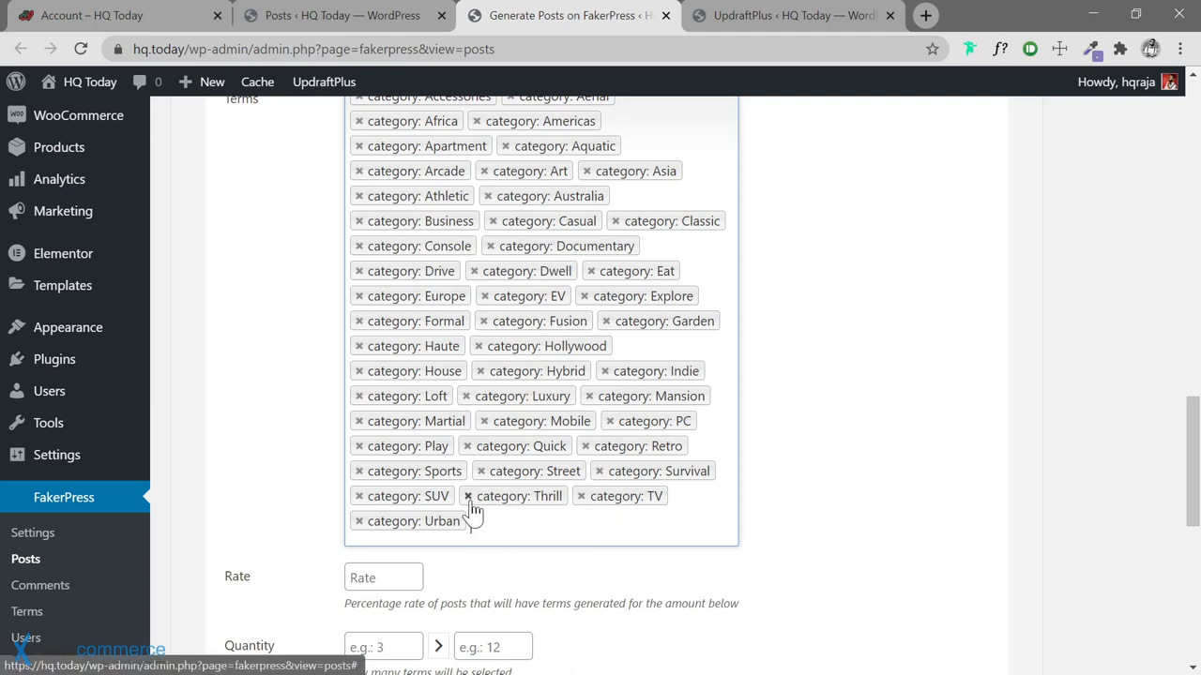
left_click(467, 496)
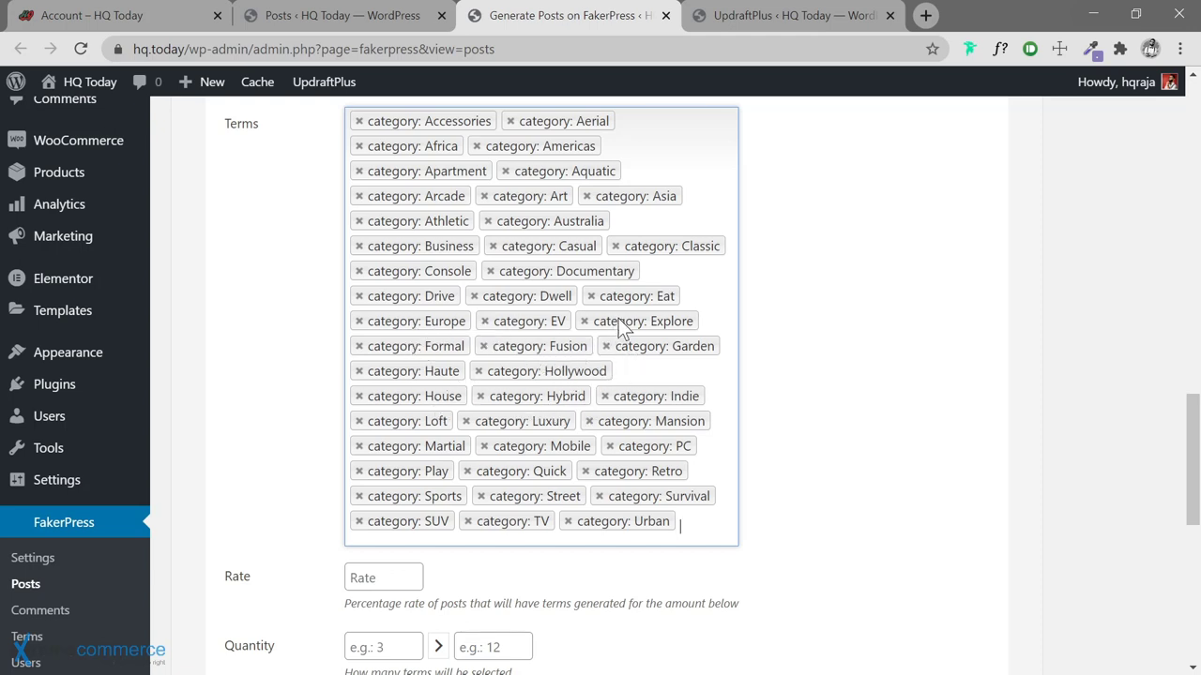
left_click(585, 322)
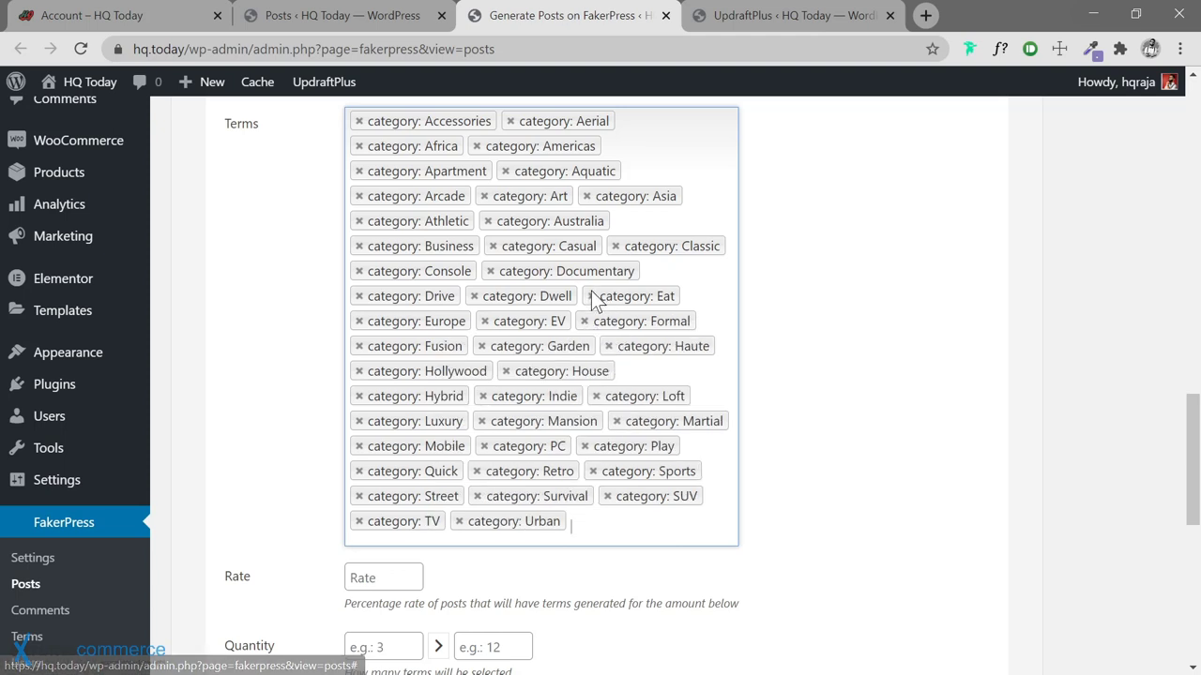
left_click(591, 297)
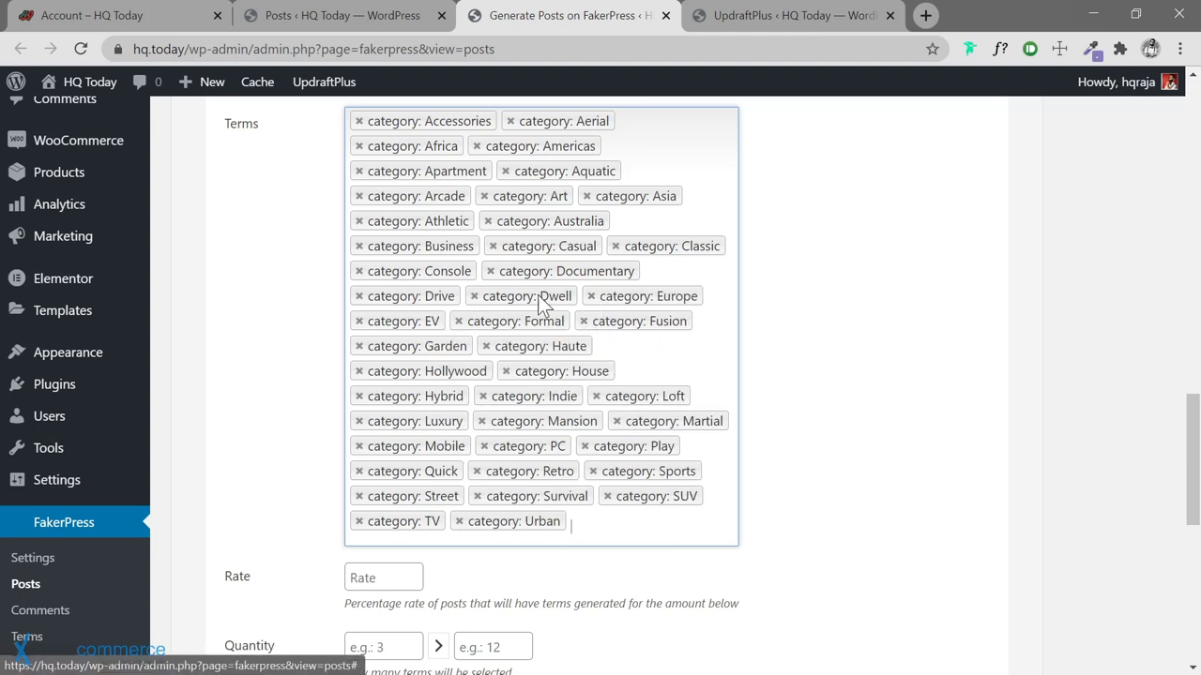
left_click(474, 296)
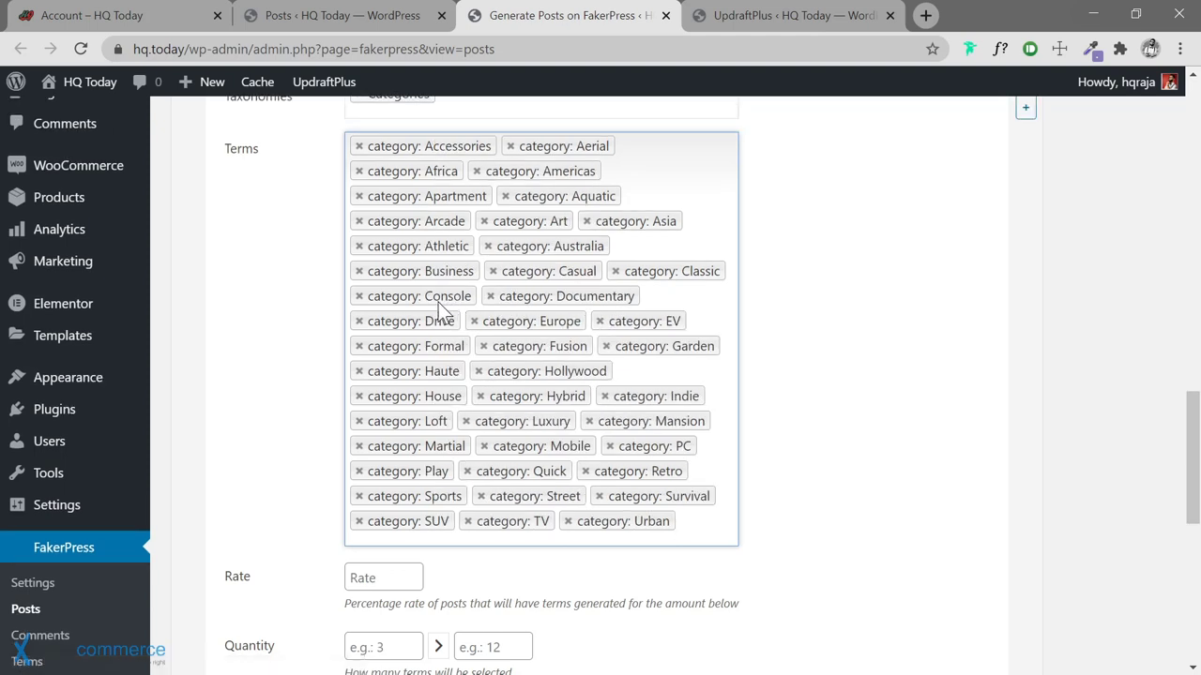
left_click(359, 322)
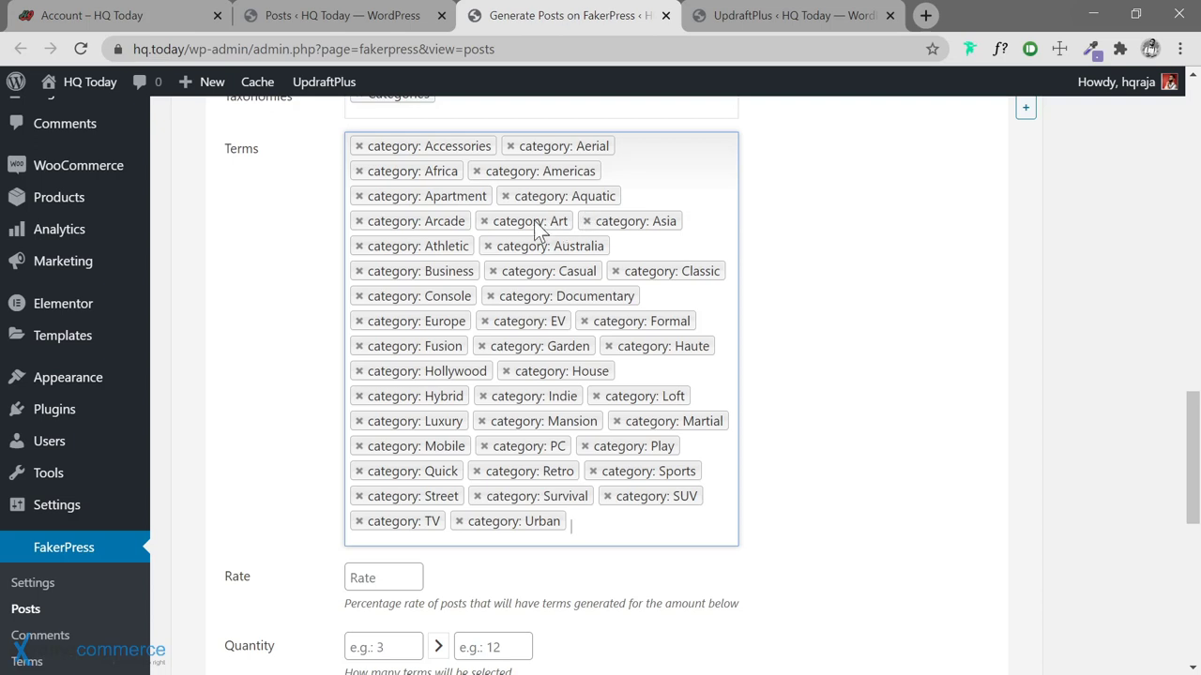
left_click(584, 446)
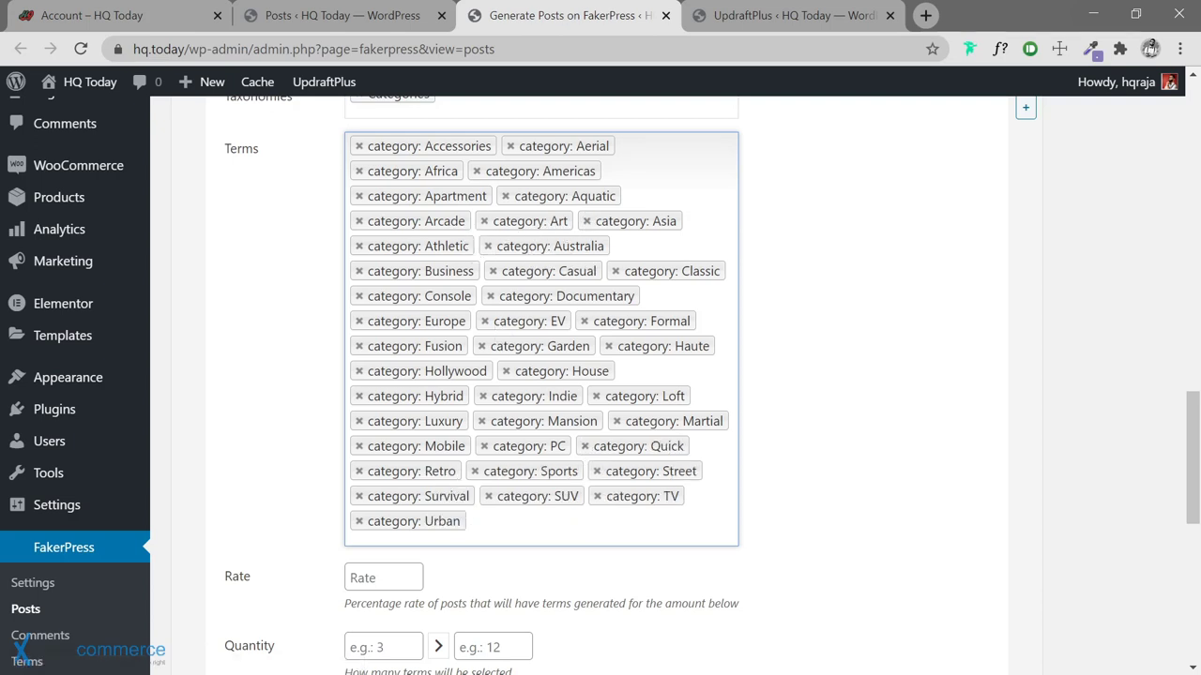
left_click(820, 523)
scroll(509, 574, "down", 1)
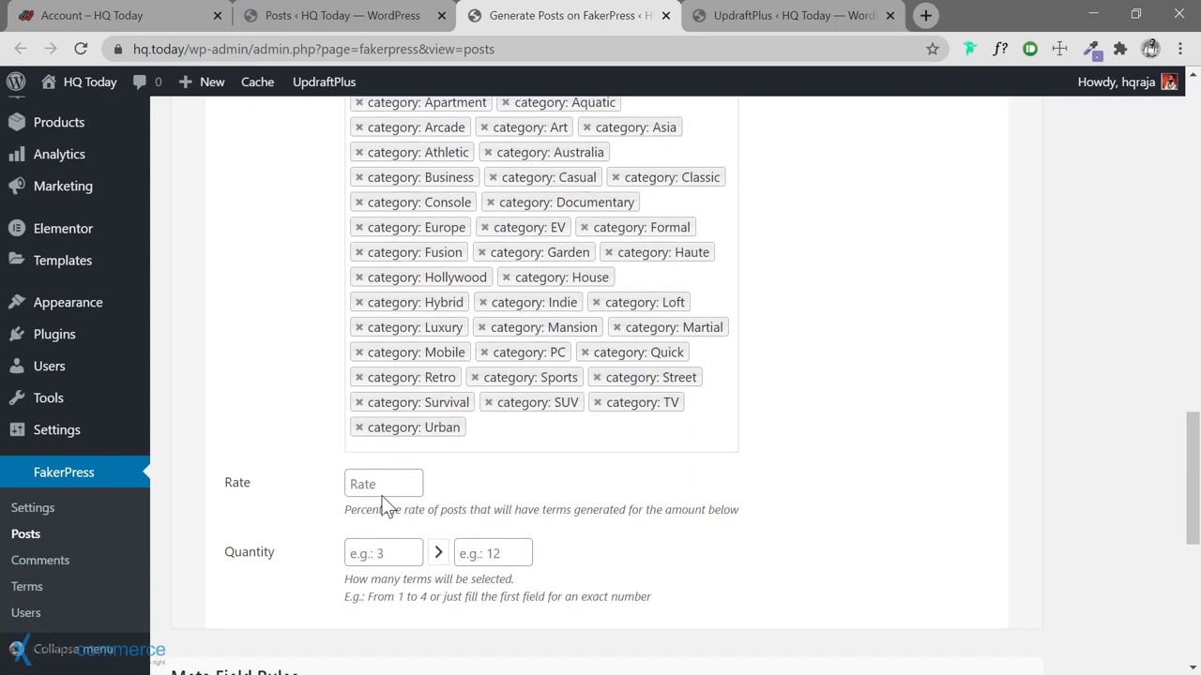
Set the taxonomy rule's term rate to 100
left_click(385, 484)
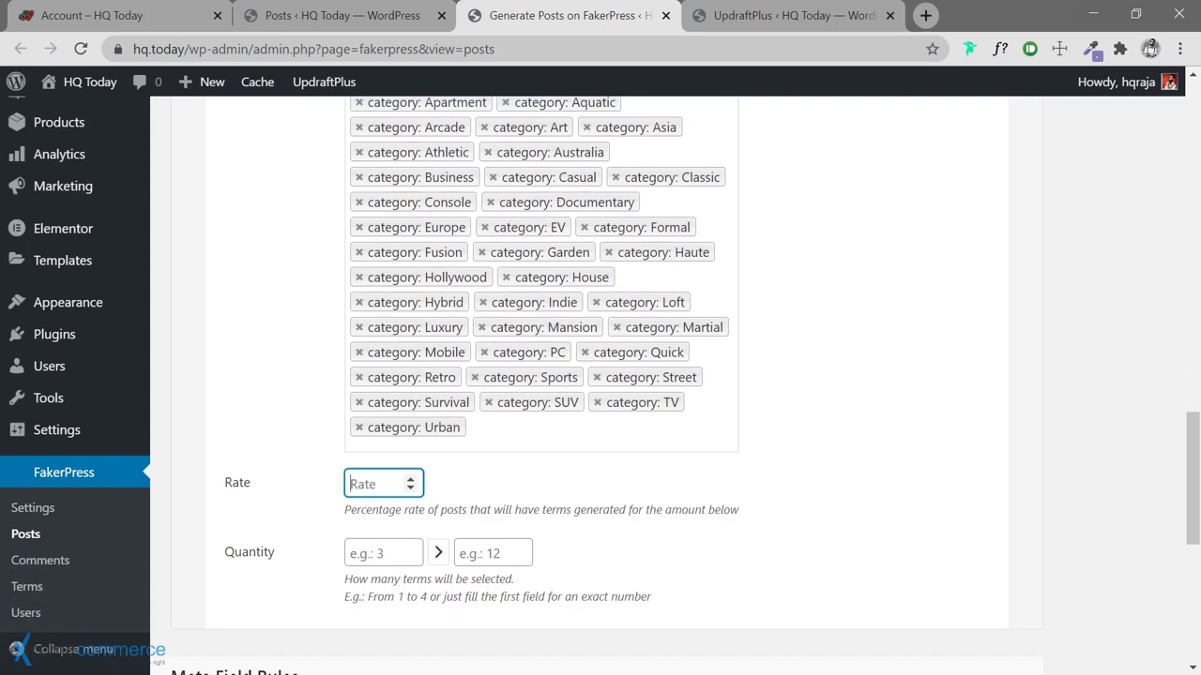
type("100")
scroll(819, 394, "up", 1)
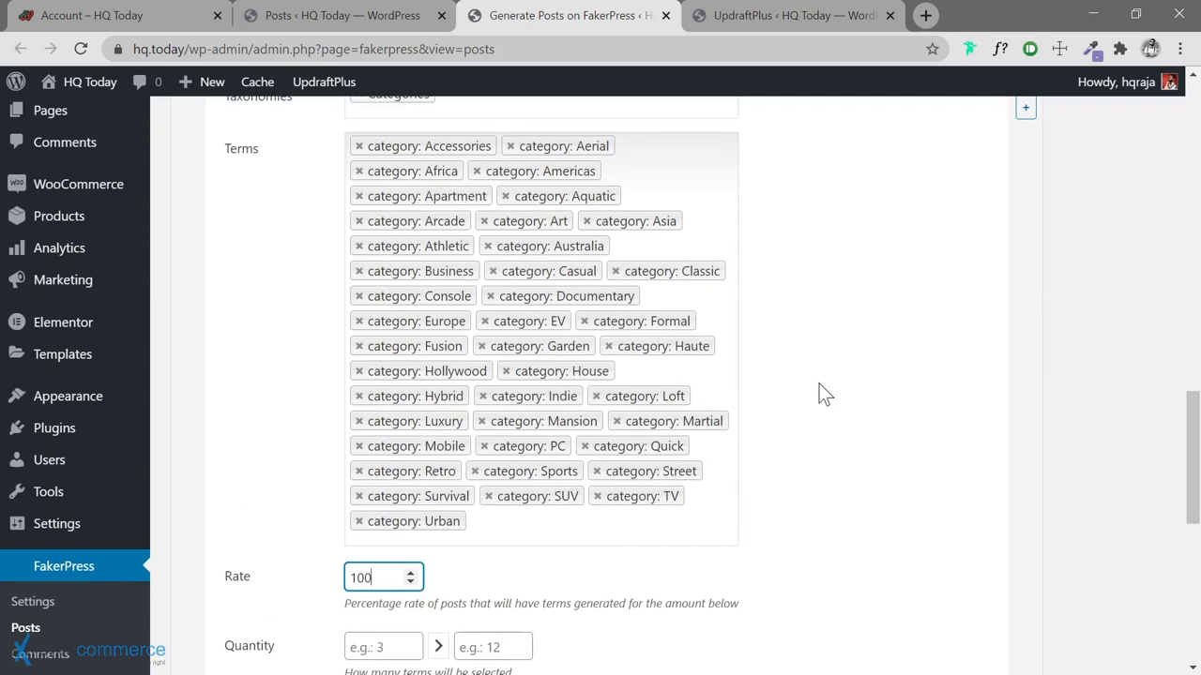
scroll(314, 523, "down", 2)
scroll(625, 401, "up", 2)
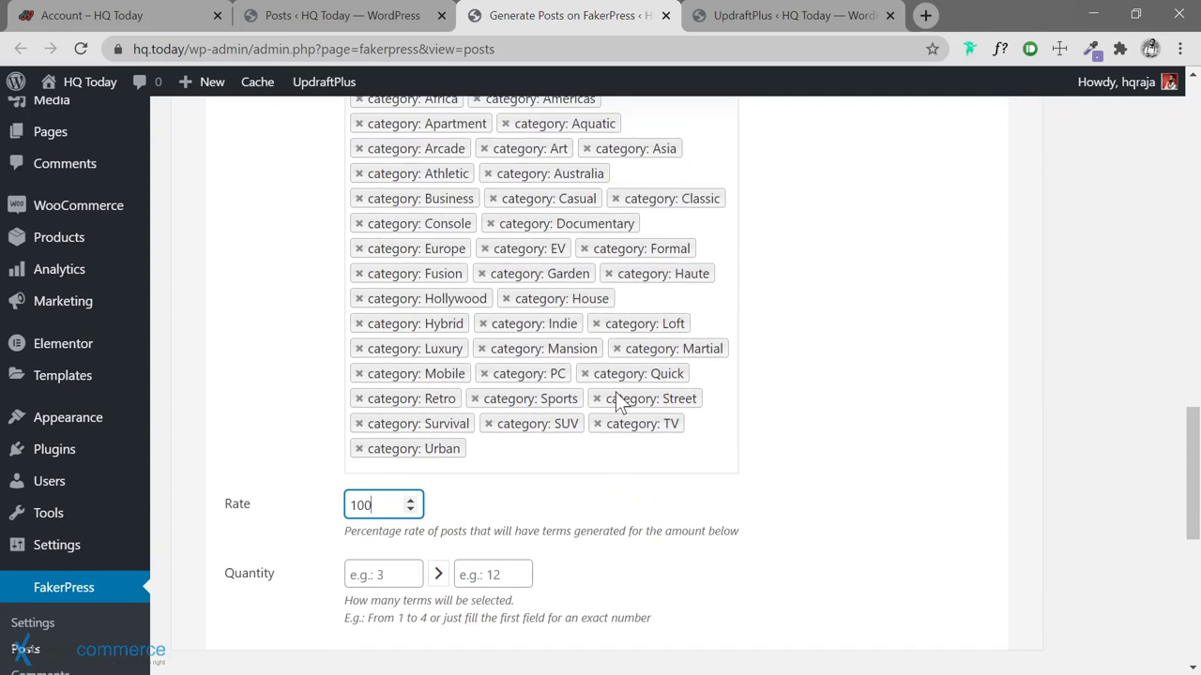
scroll(272, 394, "down", 2)
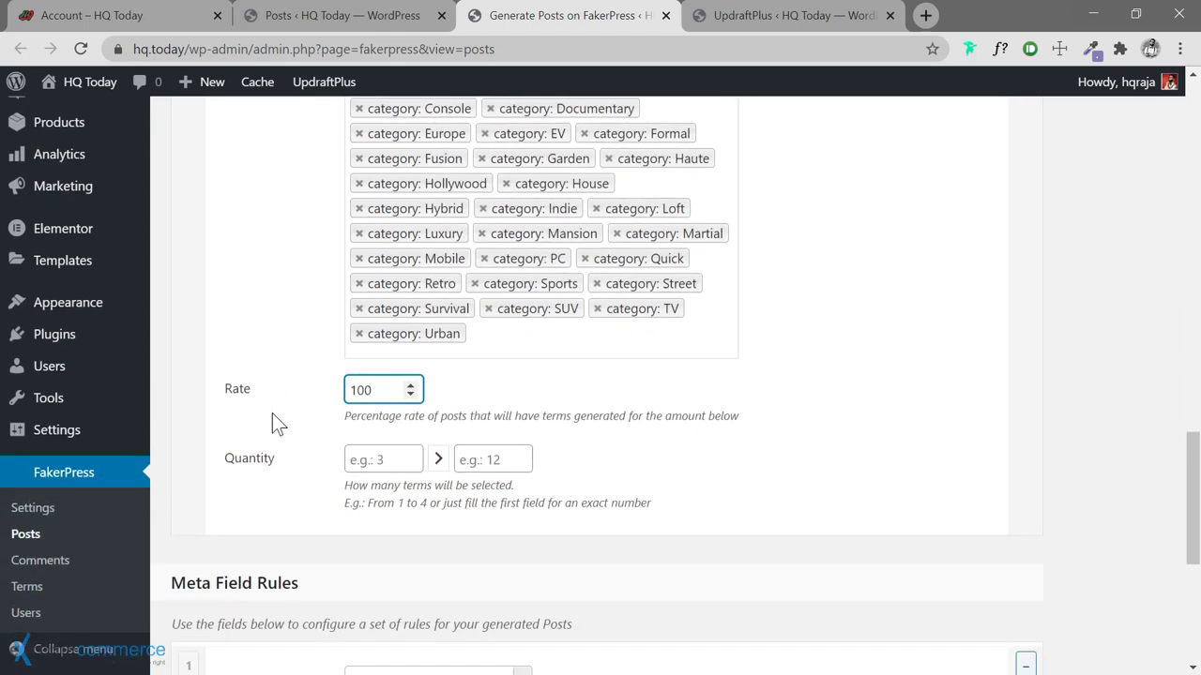
Set the minimum term quantity to 1 and review the rest of the form
left_click(375, 459)
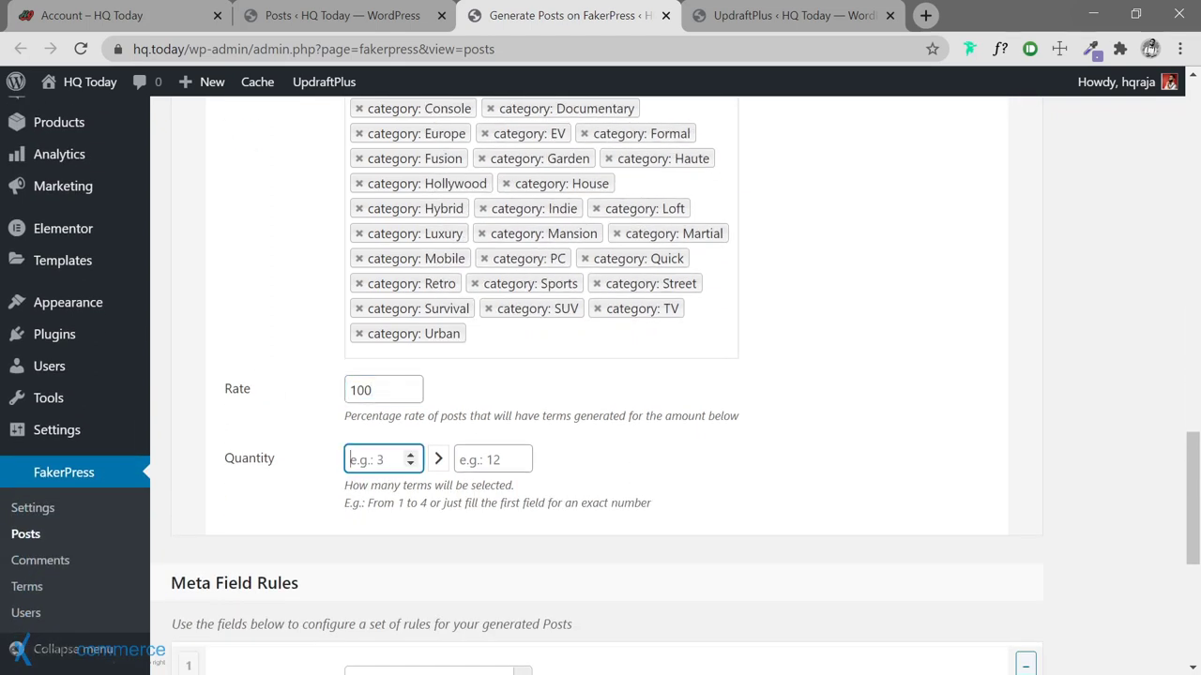
type("1")
scroll(675, 384, "up", 2)
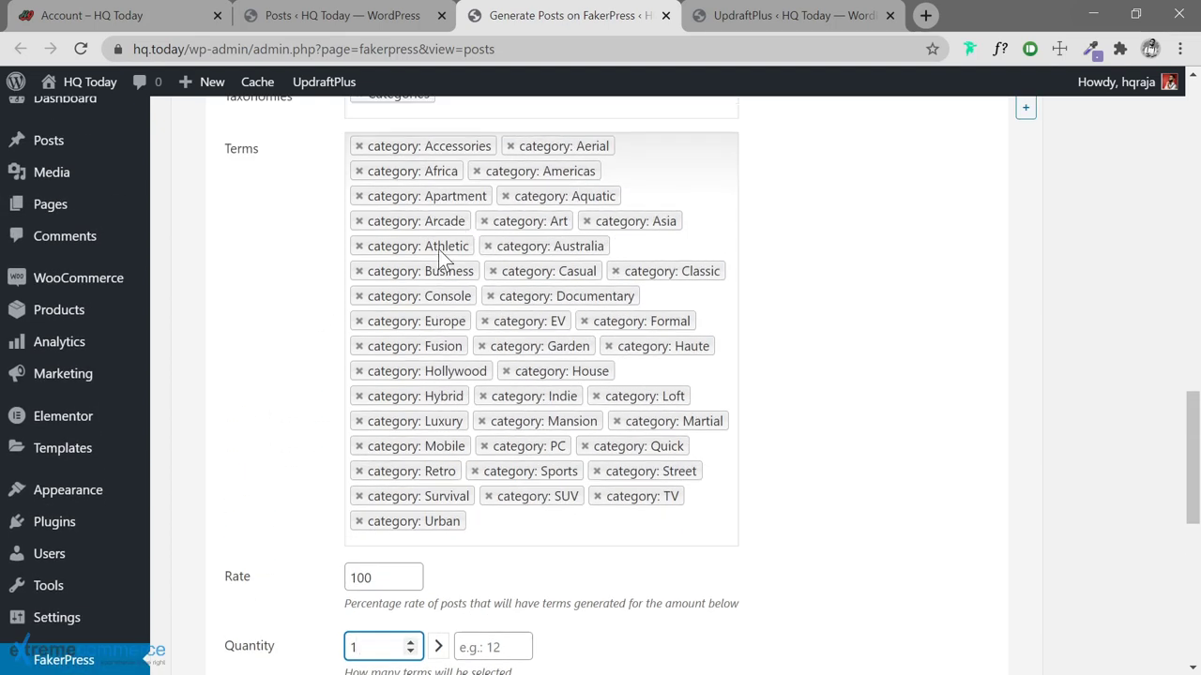
scroll(317, 461, "down", 2)
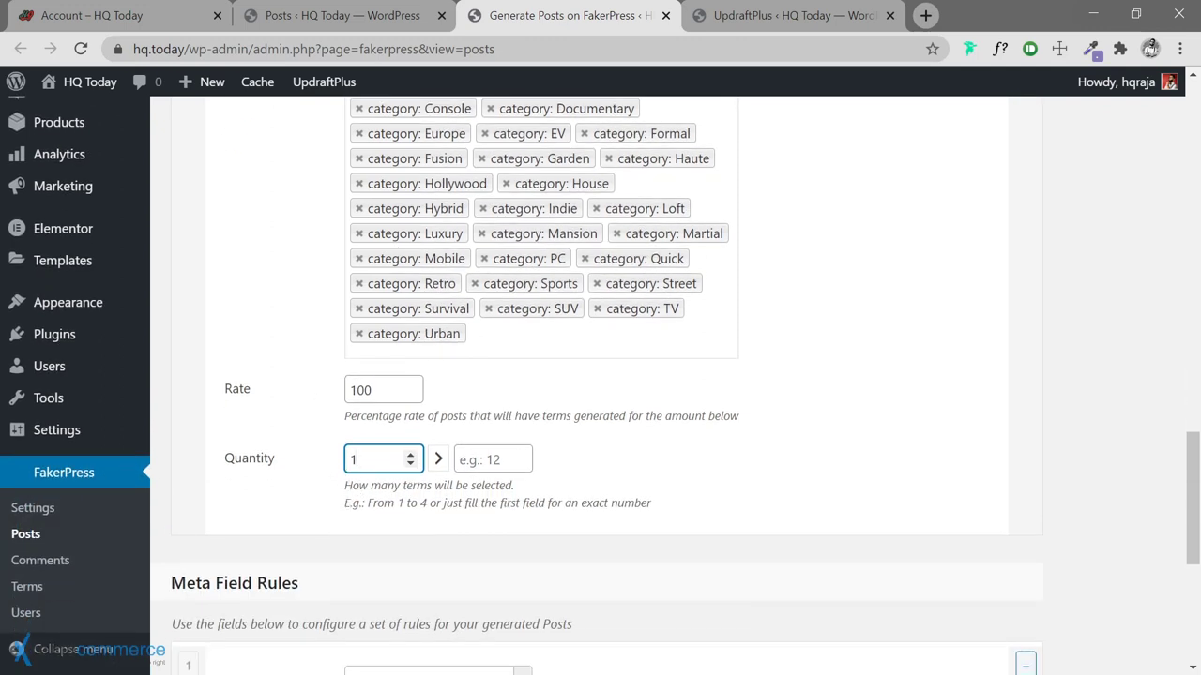
scroll(310, 428, "down", 2)
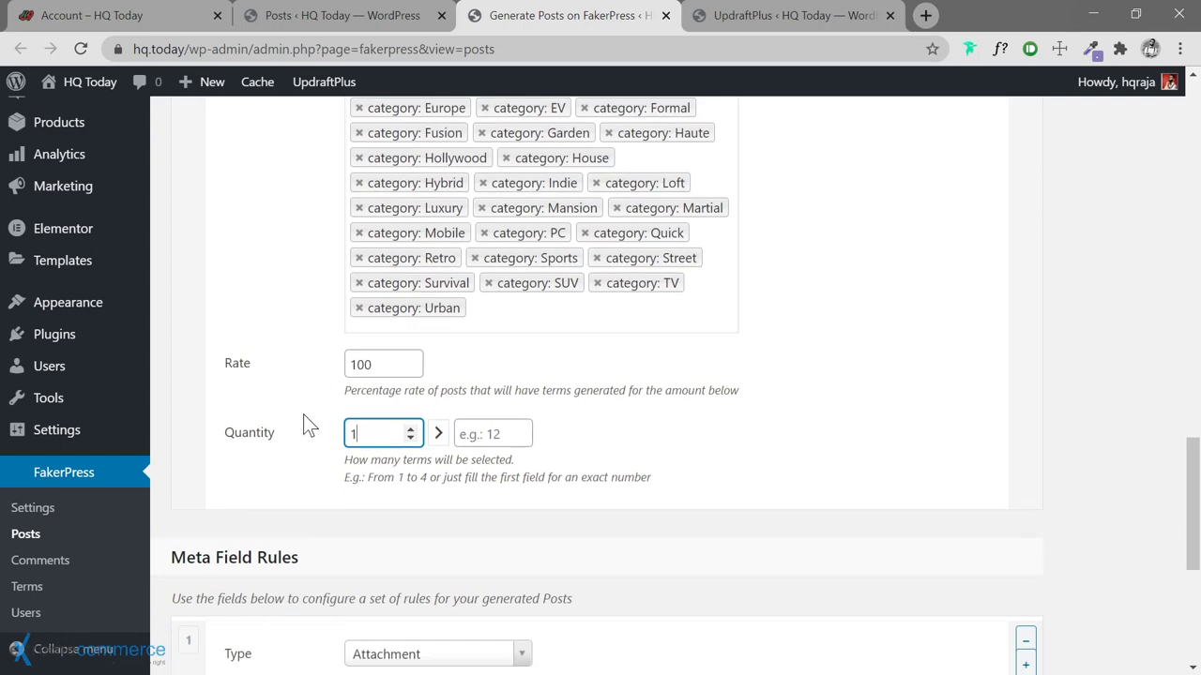
scroll(317, 415, "down", 1)
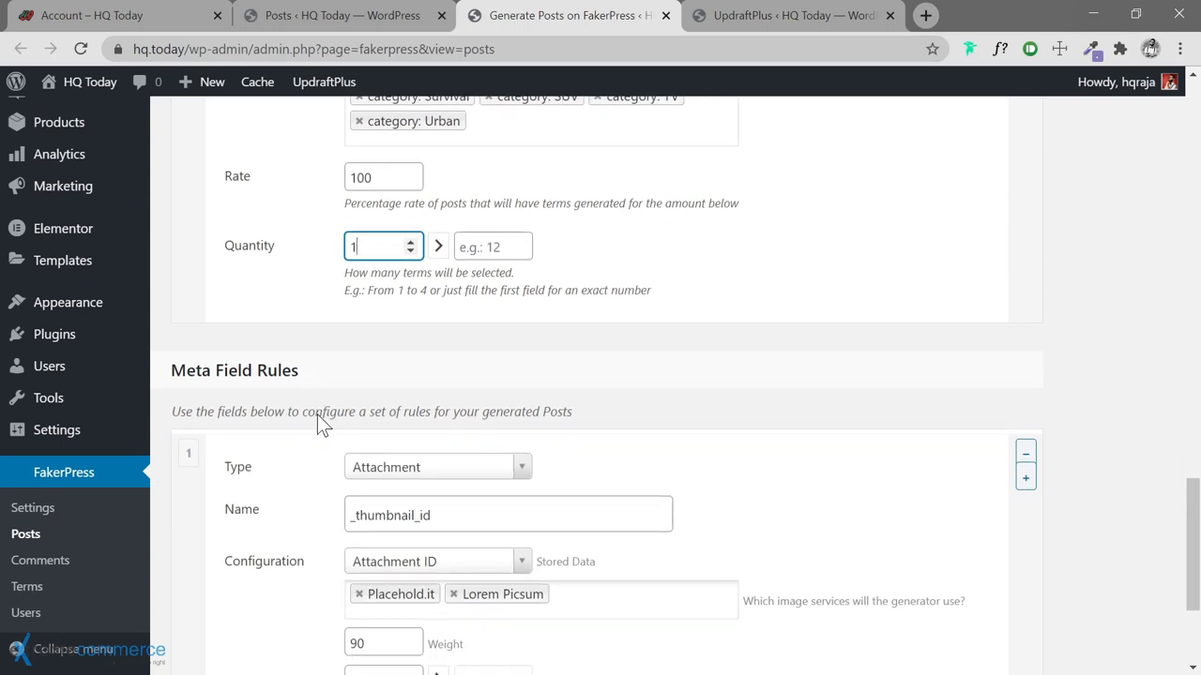
scroll(525, 372, "up", 4)
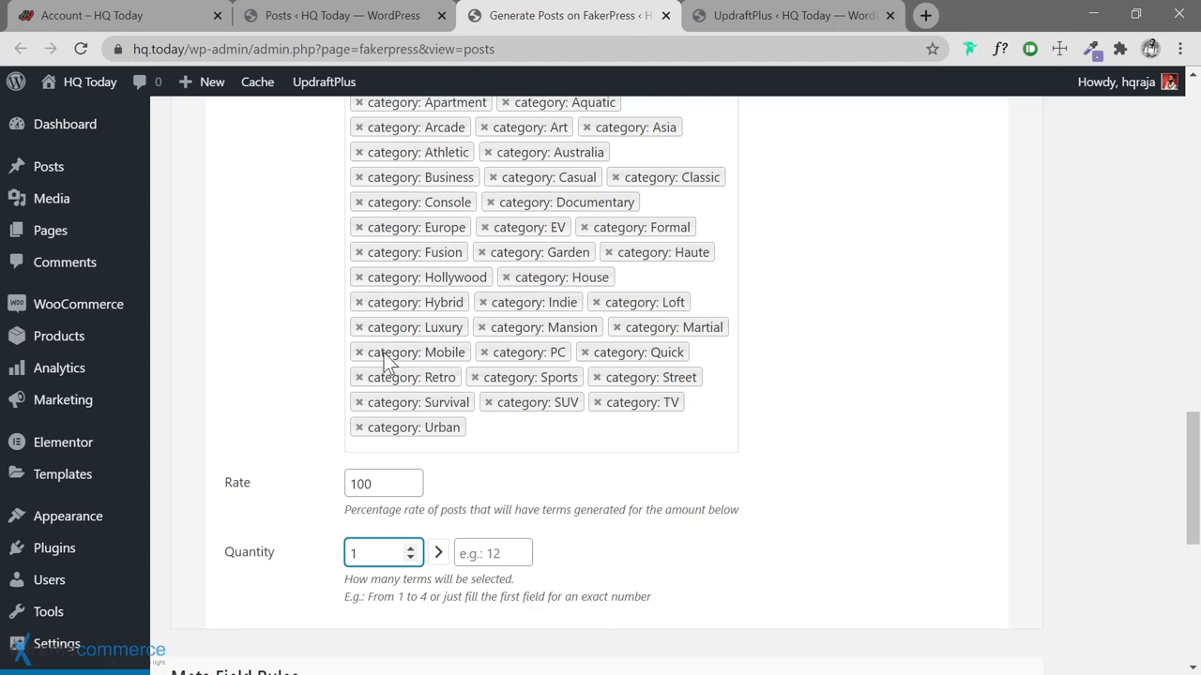
scroll(285, 410, "down", 4)
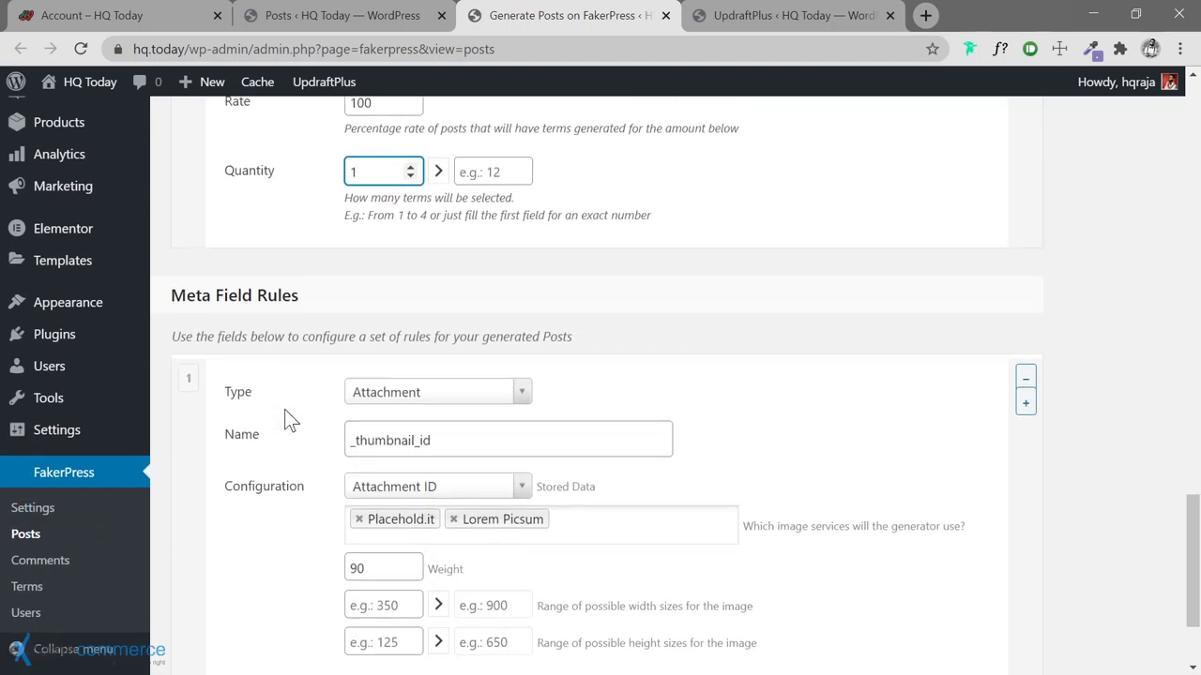
scroll(284, 409, "down", 2)
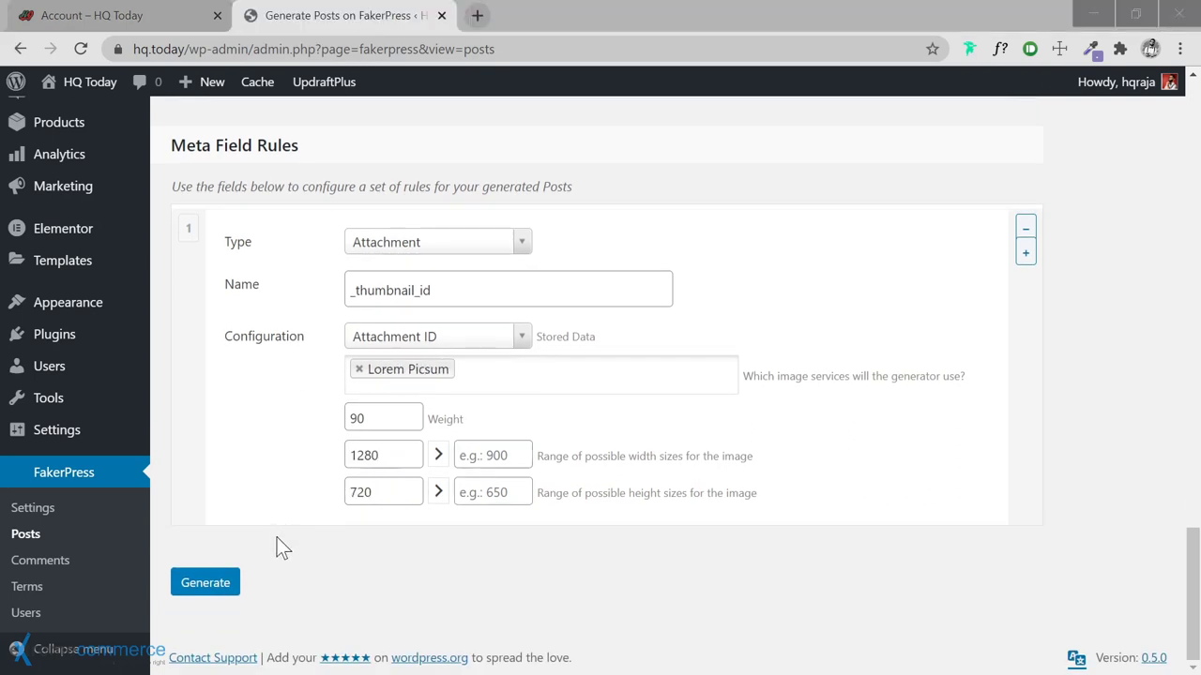
Open Settings > UpdraftPlus Backups in a new browser tab
left_click(206, 591)
mouse_move(94, 441)
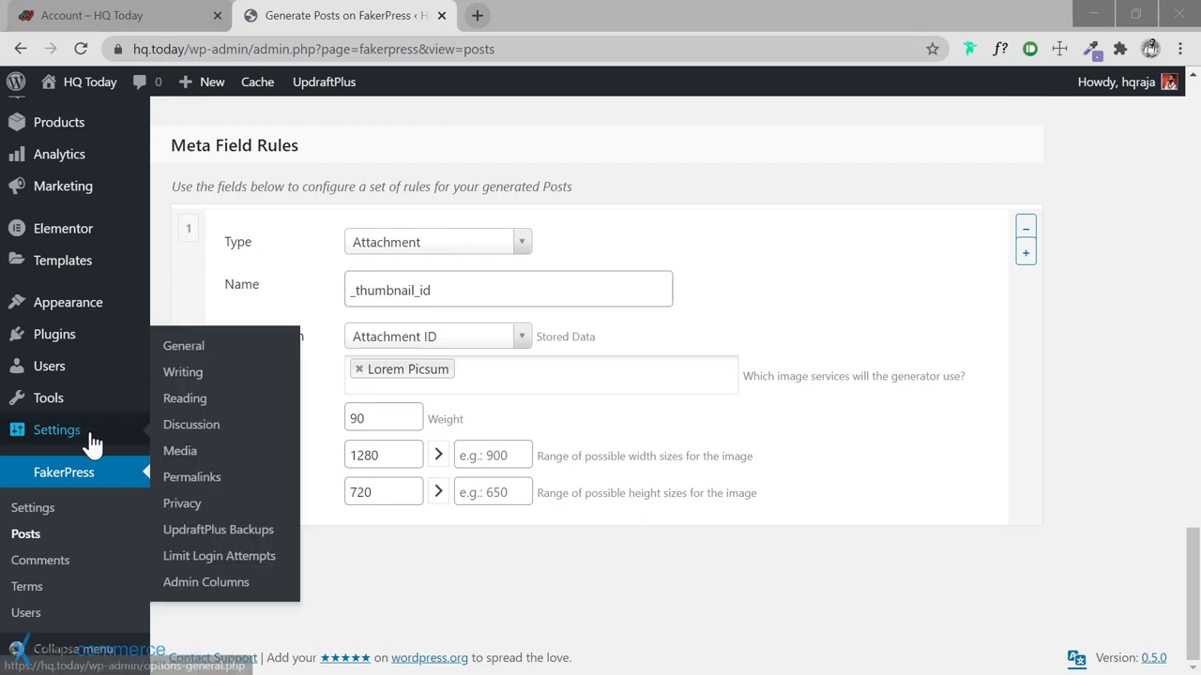
middle_click(209, 531)
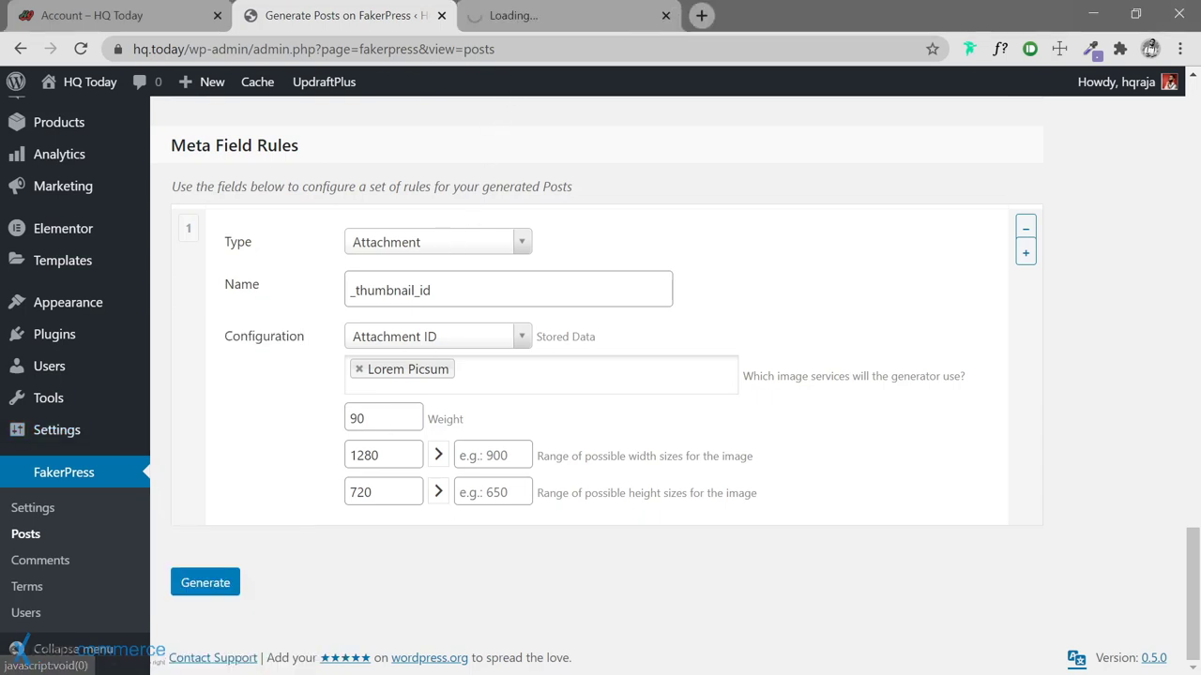
In the new tab, dismiss the sale notice and run Backup Now with 'Only allow this backup to be deleted manually' ticked
left_click(513, 24)
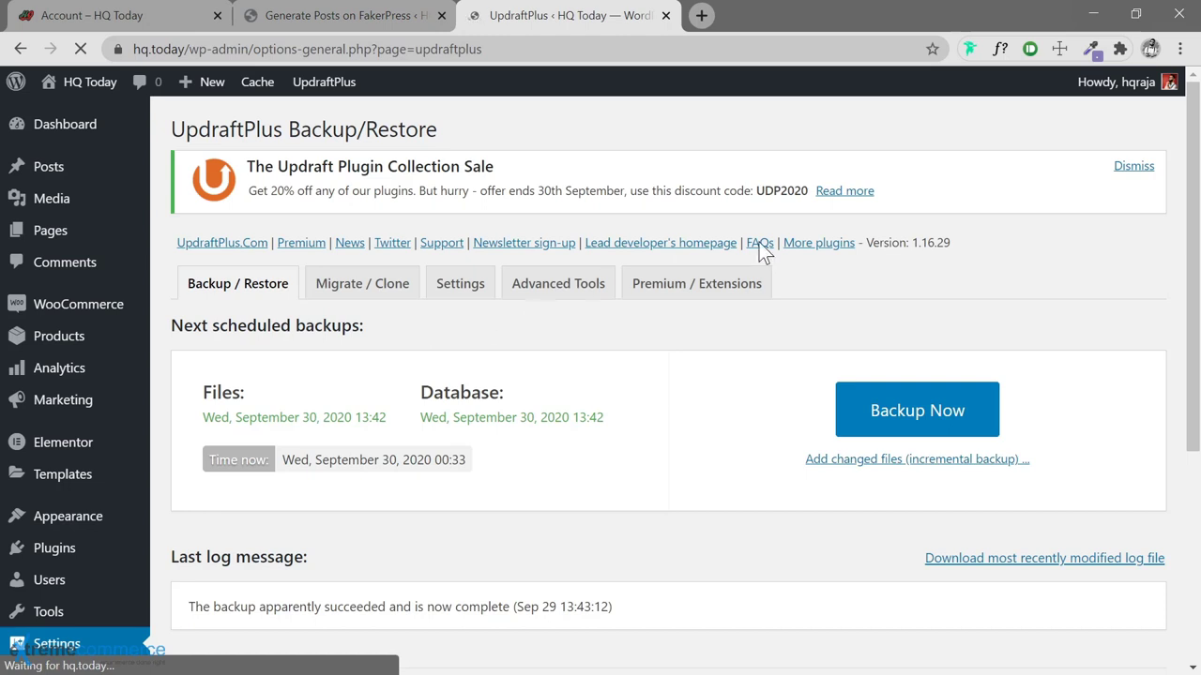
left_click(1133, 166)
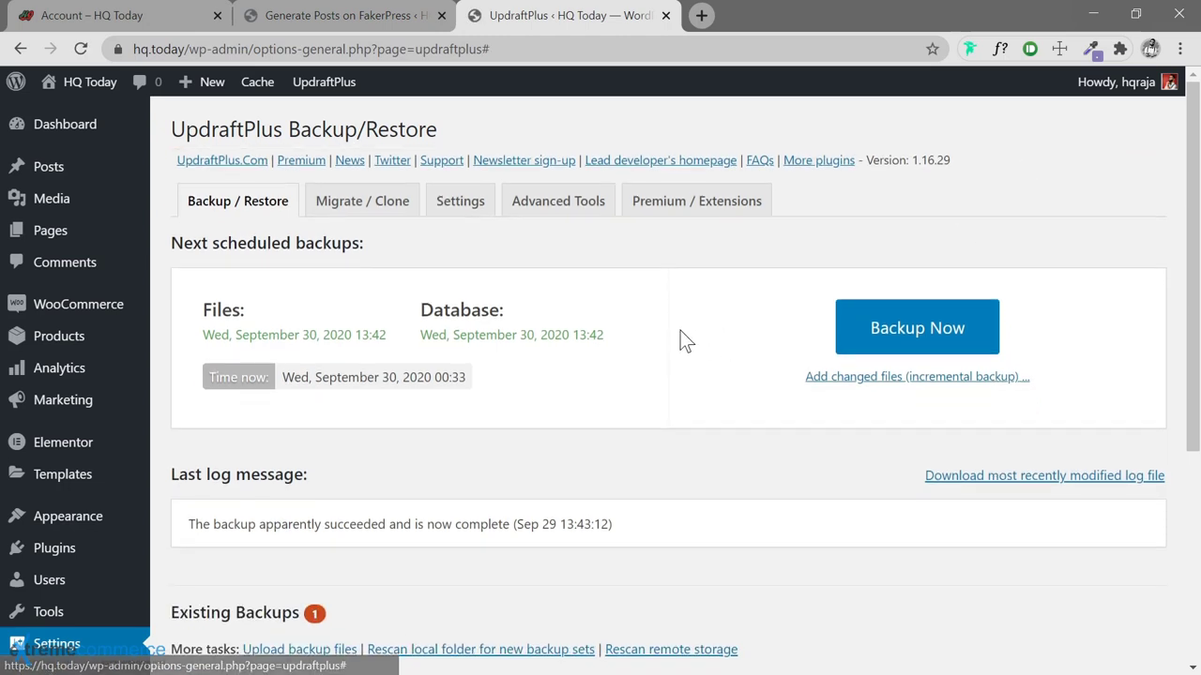
left_click(912, 330)
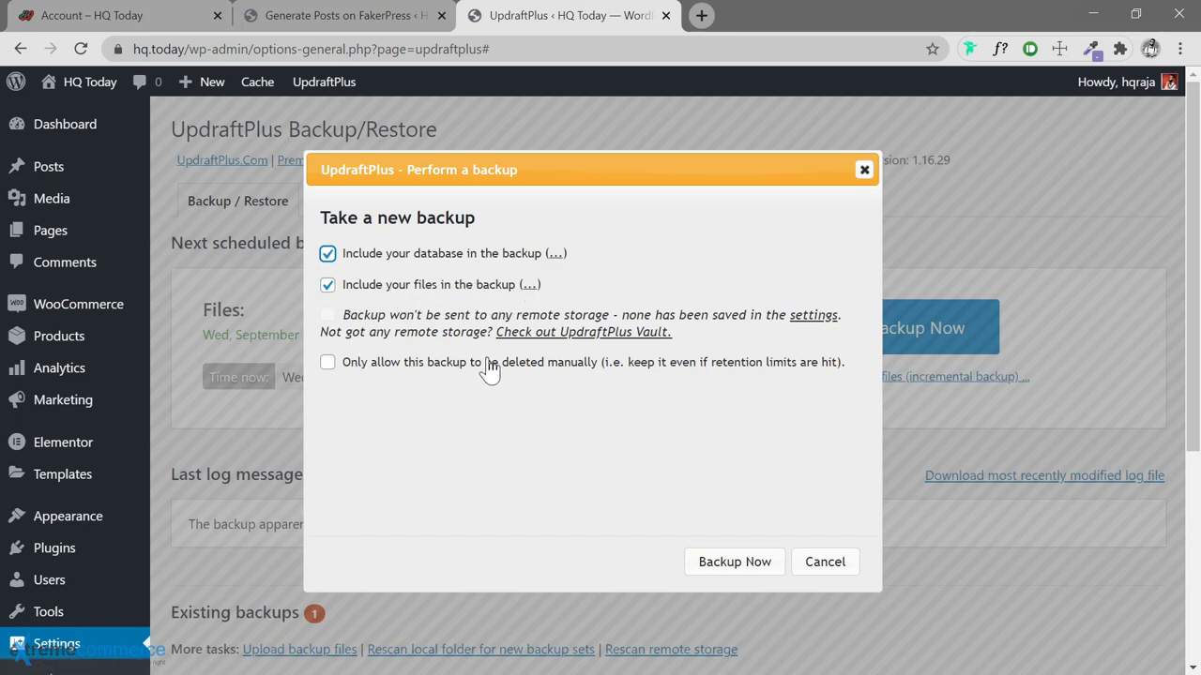
left_click(328, 363)
left_click(734, 561)
scroll(784, 417, "down", 2)
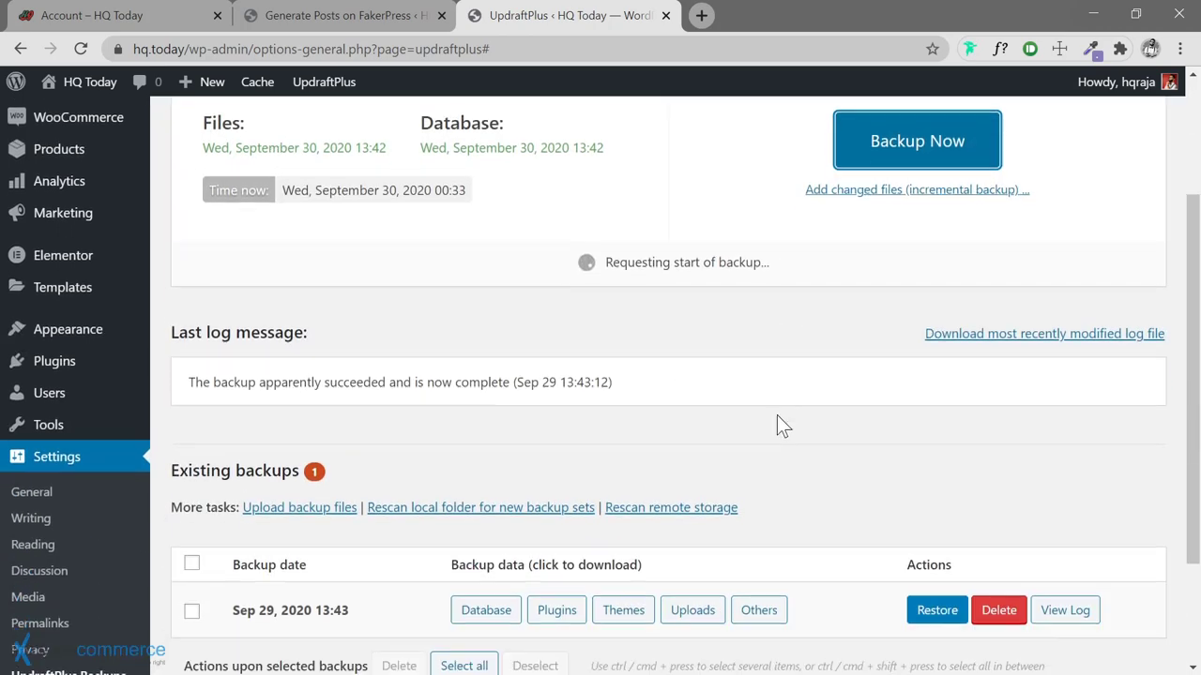
Watch the backup progress, then return to the 'Generate Posts on FakerPress' tab
scroll(788, 429, "down", 2)
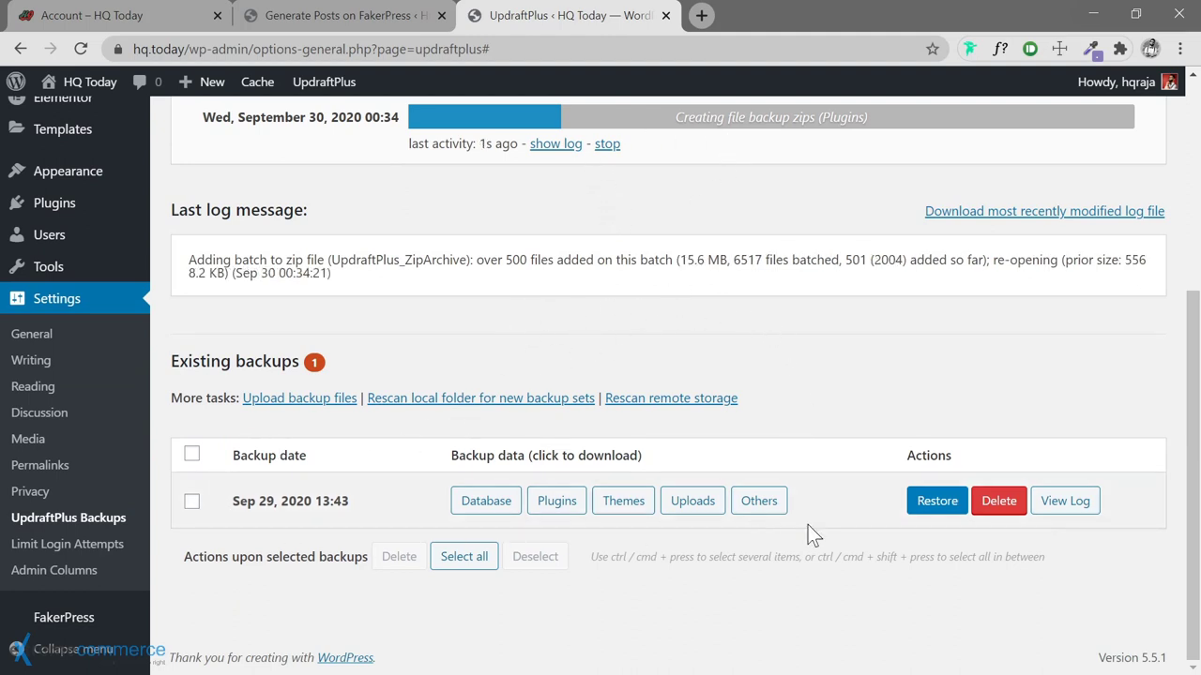
scroll(560, 405, "up", 2)
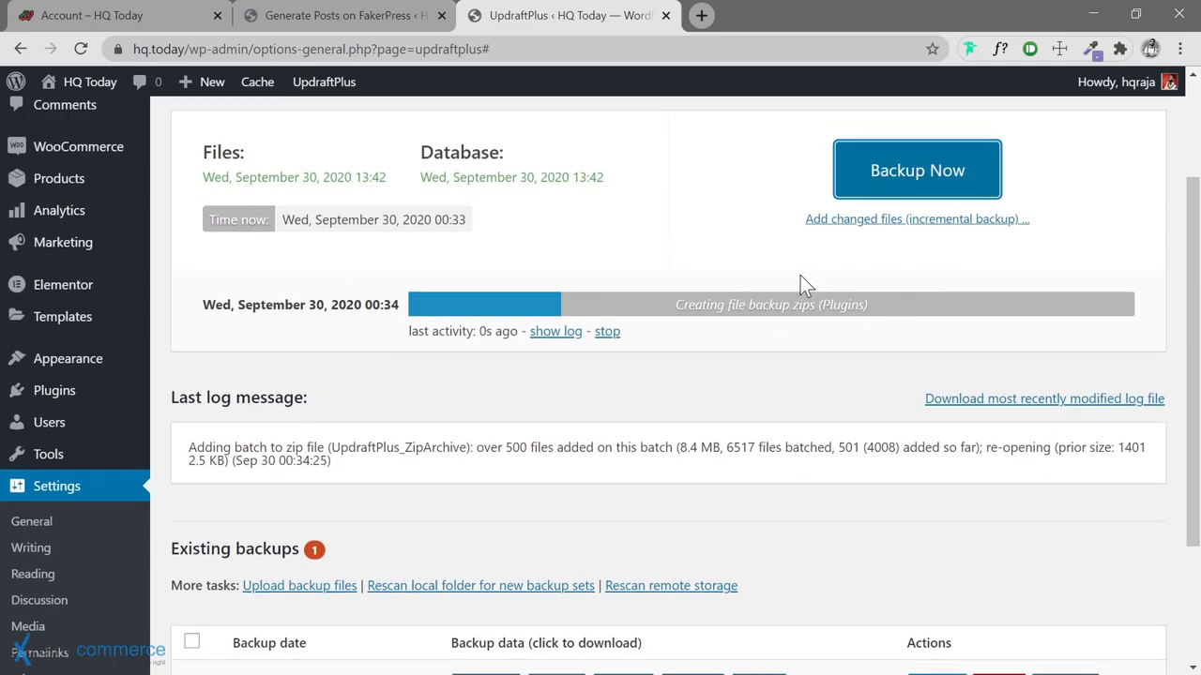
left_click(329, 24)
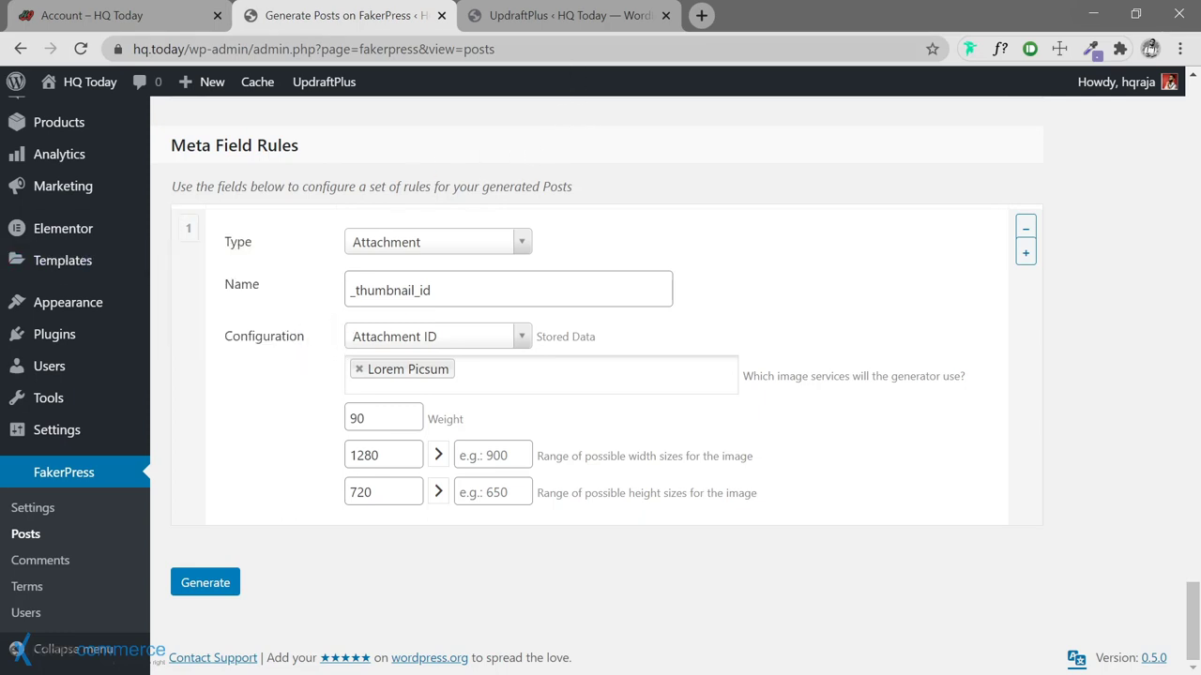
Check on the backup and rescan the local folder for new backup sets
left_click(491, 21)
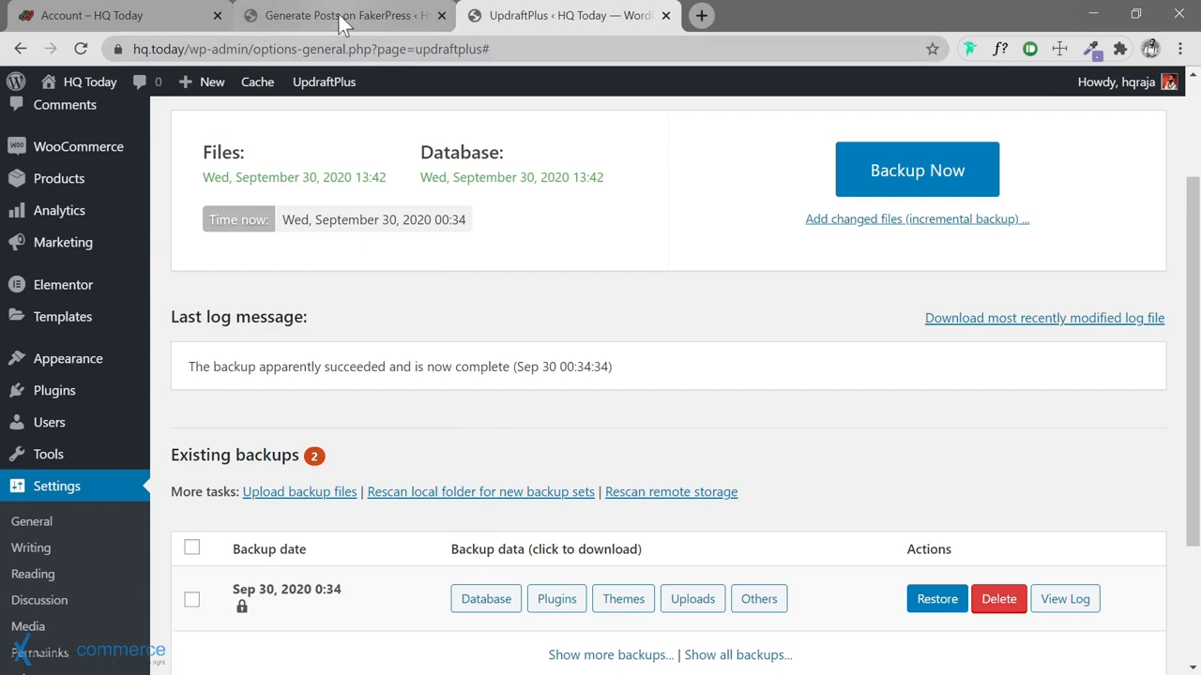
left_click(338, 15)
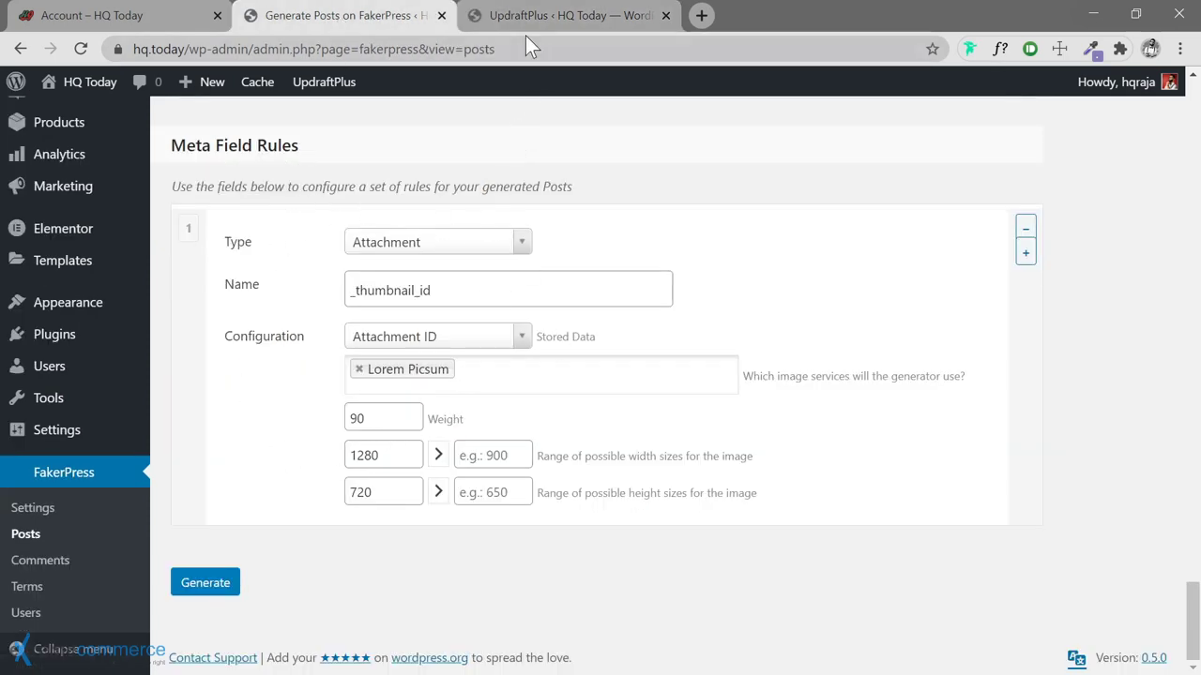
left_click(570, 16)
scroll(626, 358, "down", 2)
scroll(407, 397, "up", 2)
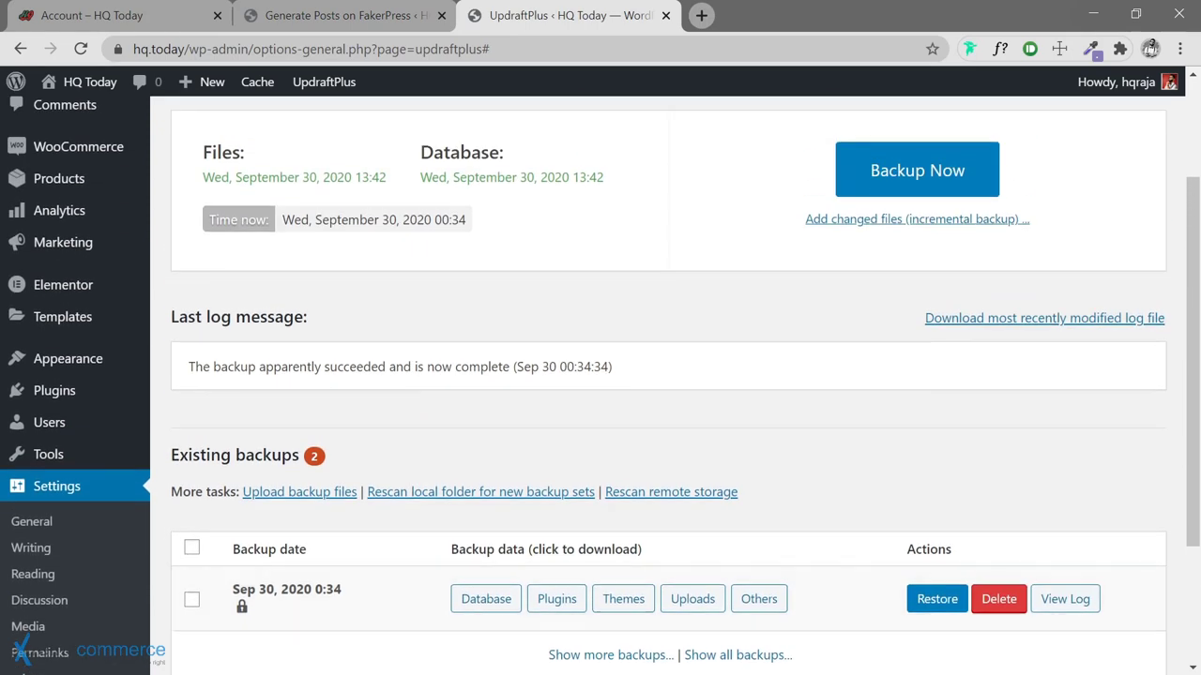
scroll(420, 398, "down", 1)
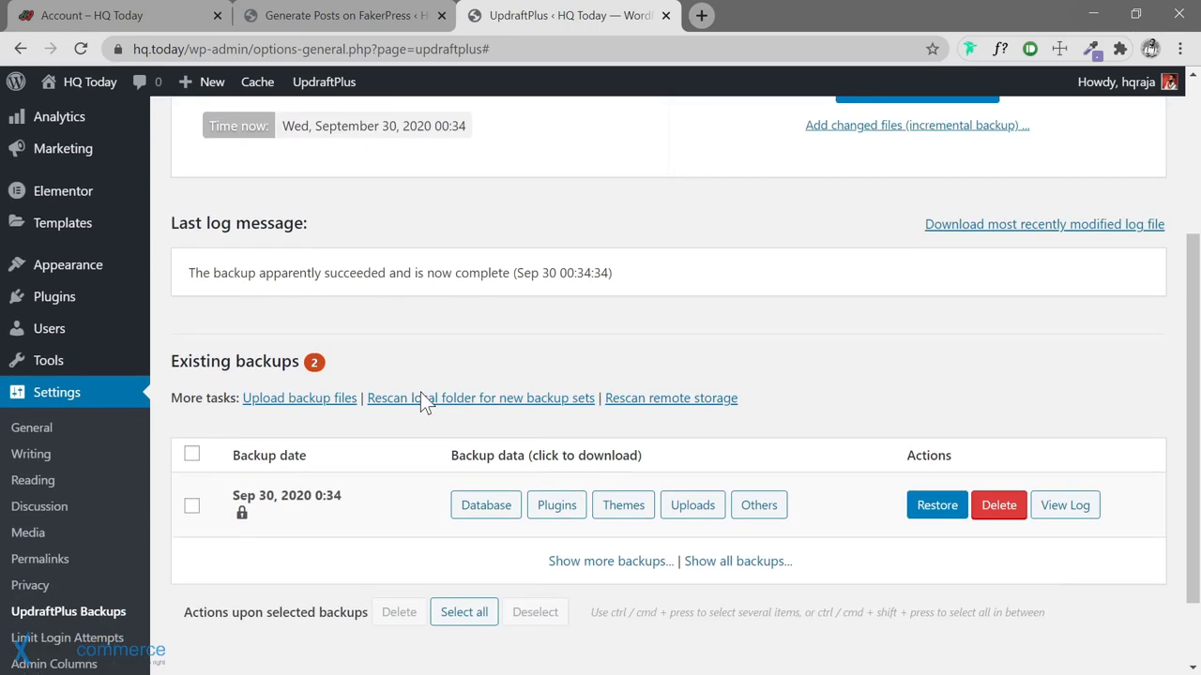
left_click(553, 399)
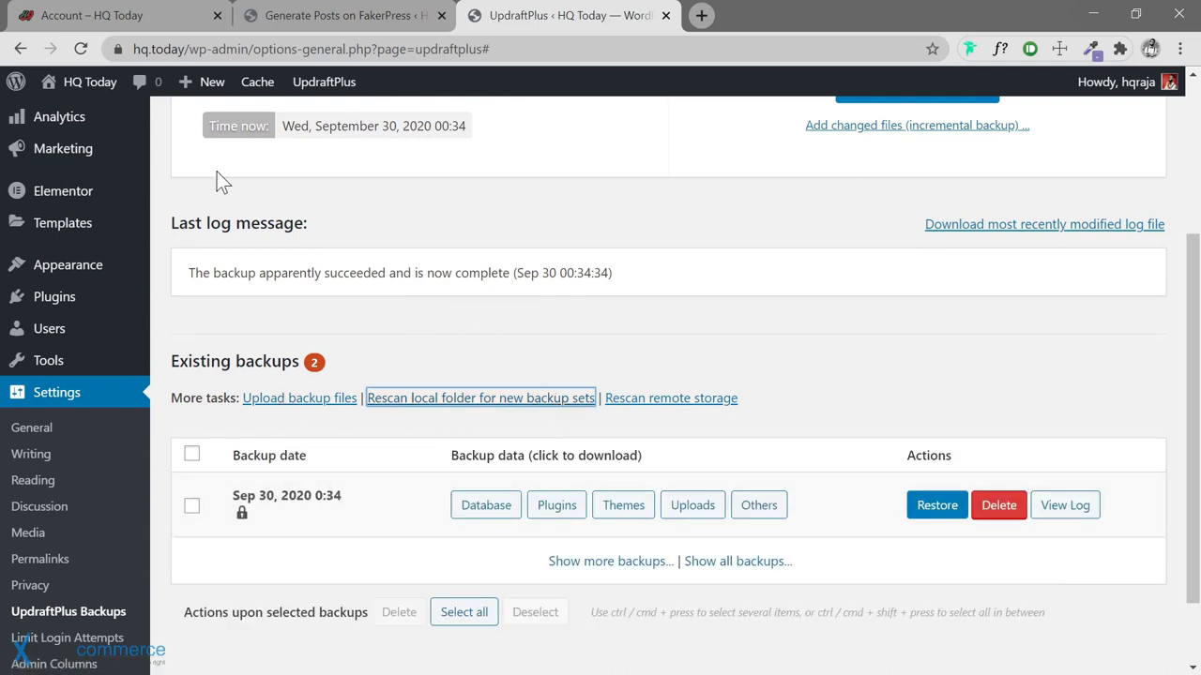
Reload the backups page to list both backups, then switch back to FakerPress
scroll(585, 224, "up", 3)
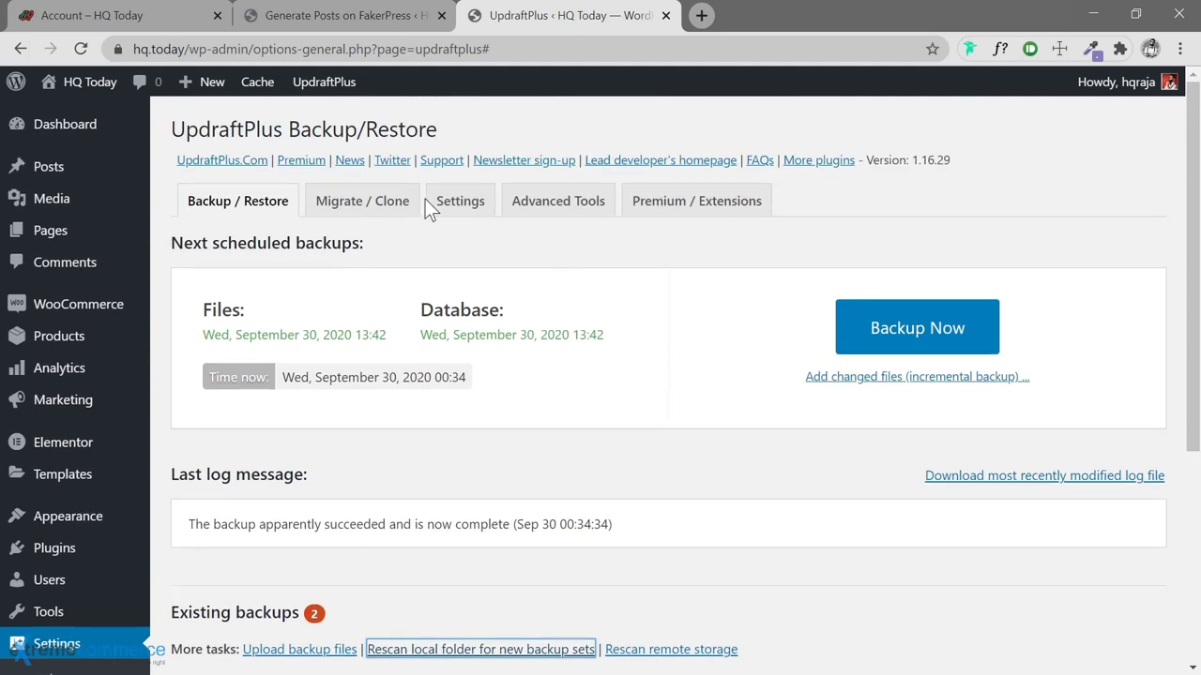
left_click(81, 50)
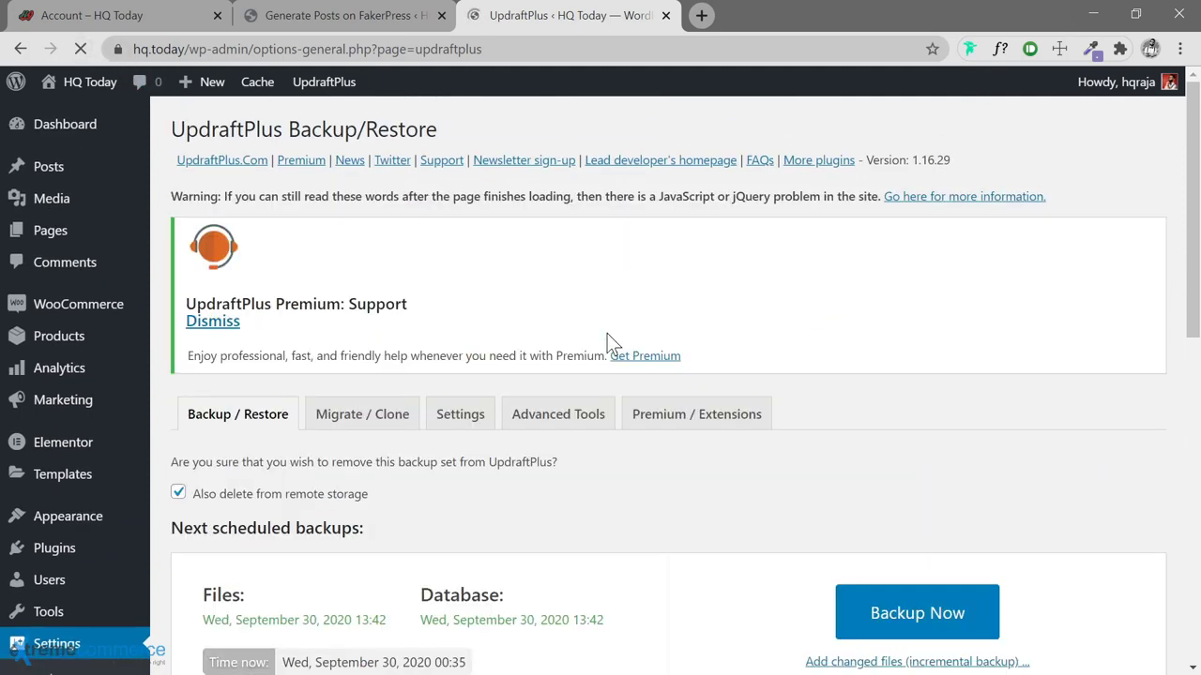
scroll(607, 335, "down", 7)
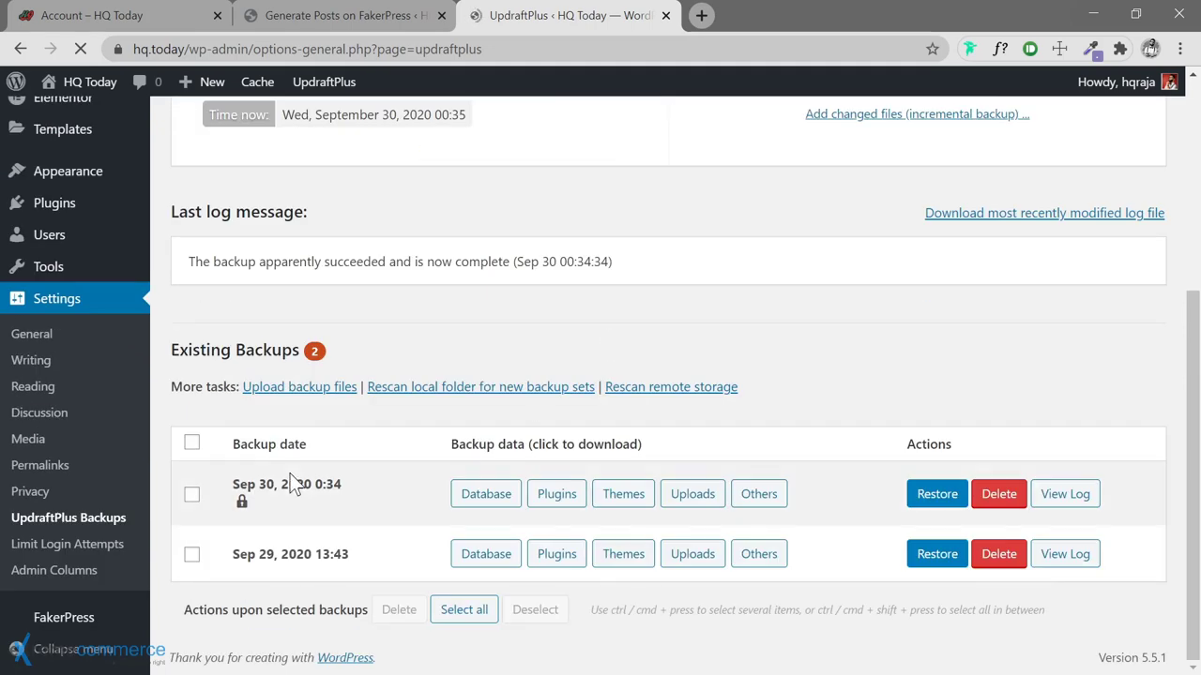
left_click(358, 15)
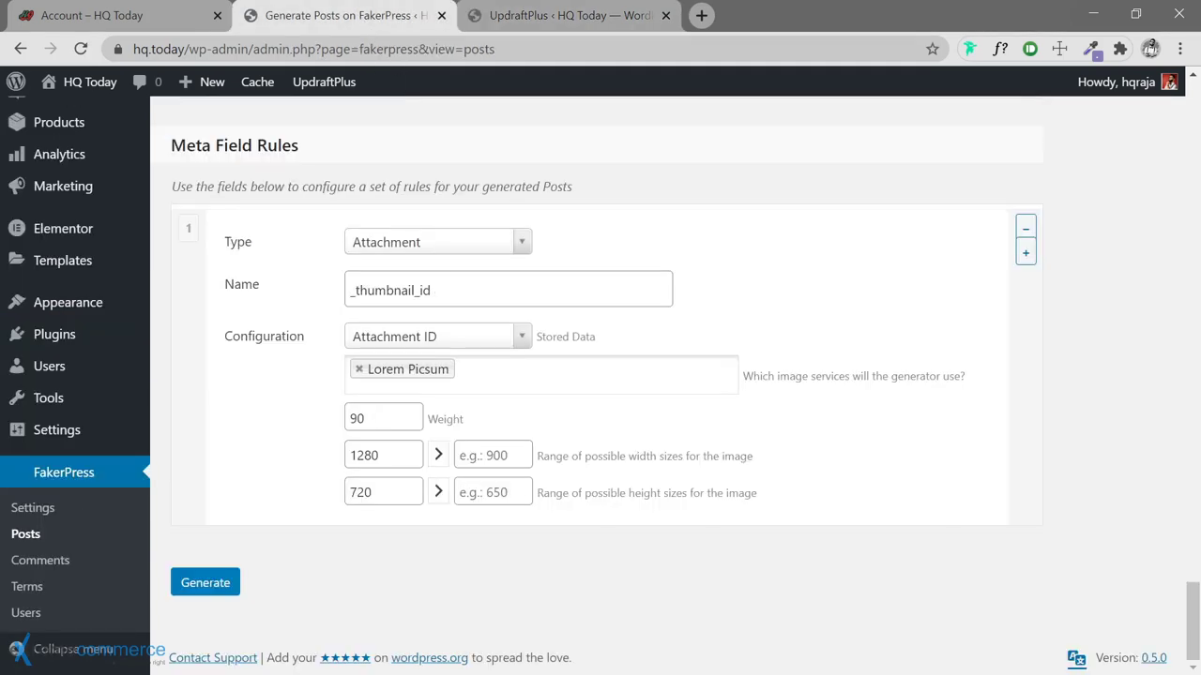
Click Generate on the FakerPress Posts page to create the first batch of 15 posts
left_click(206, 586)
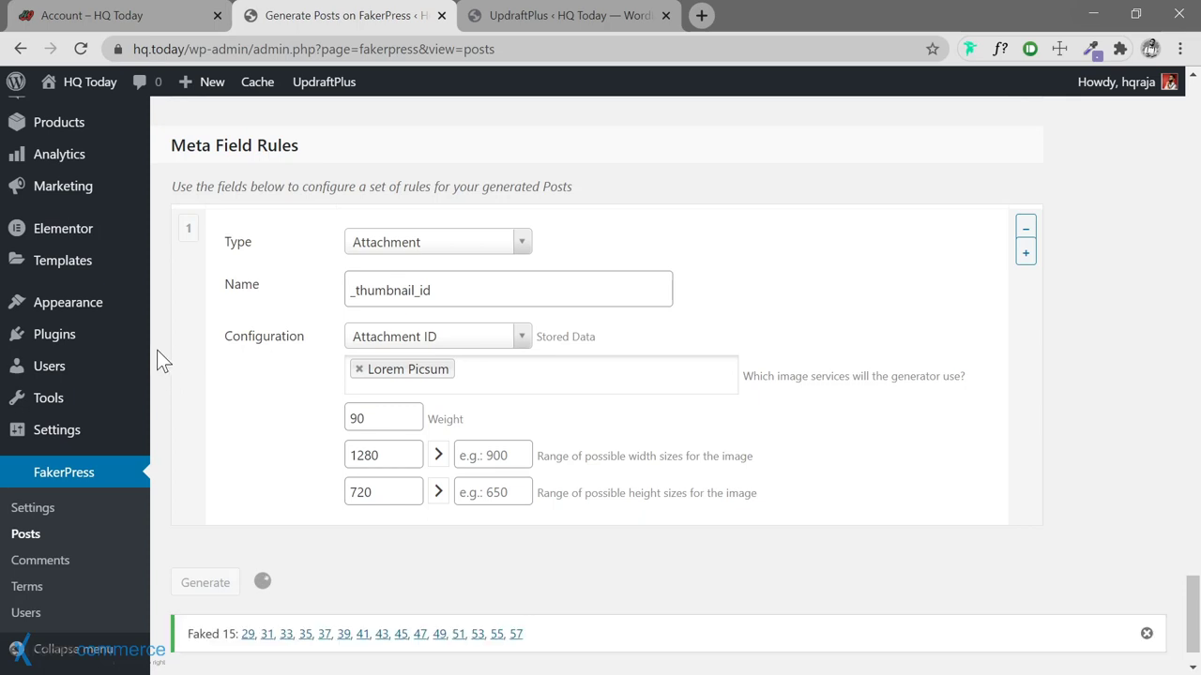
Wait for all 500 fake posts to finish generating, review the results, then go to Posts > All Posts
scroll(243, 488, "down", 1)
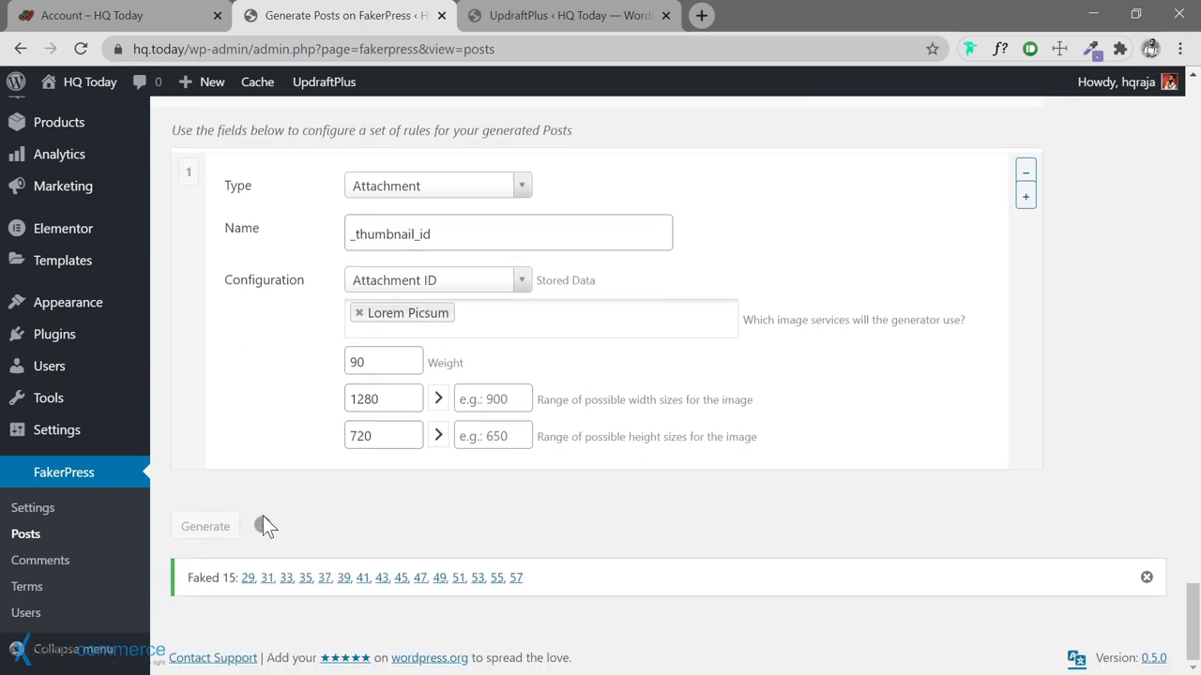
mouse_move(162, 366)
scroll(603, 487, "down", 2)
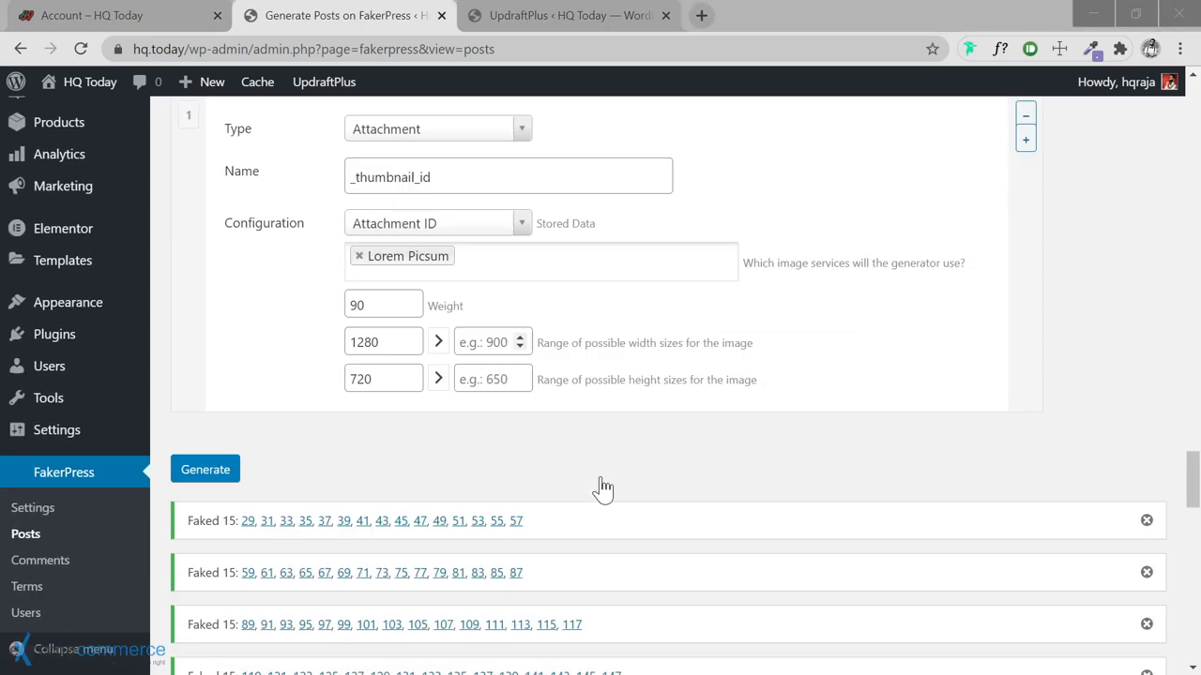
scroll(598, 477, "down", 3)
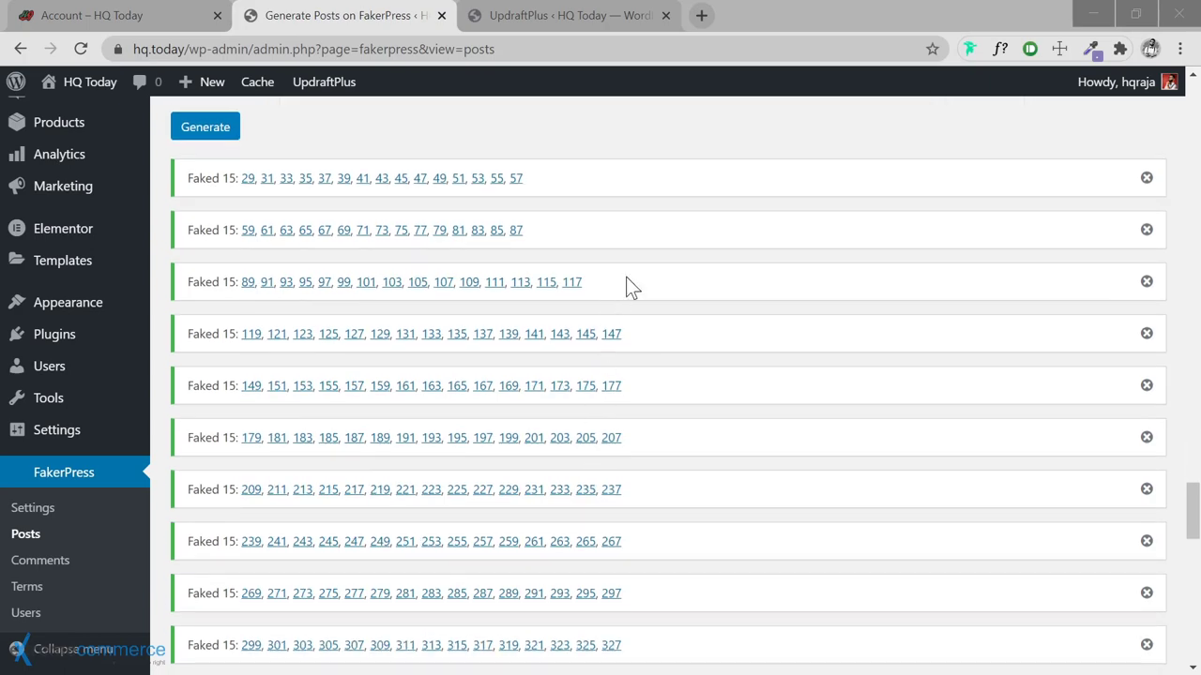
scroll(626, 277, "down", 4)
scroll(626, 277, "down", 7)
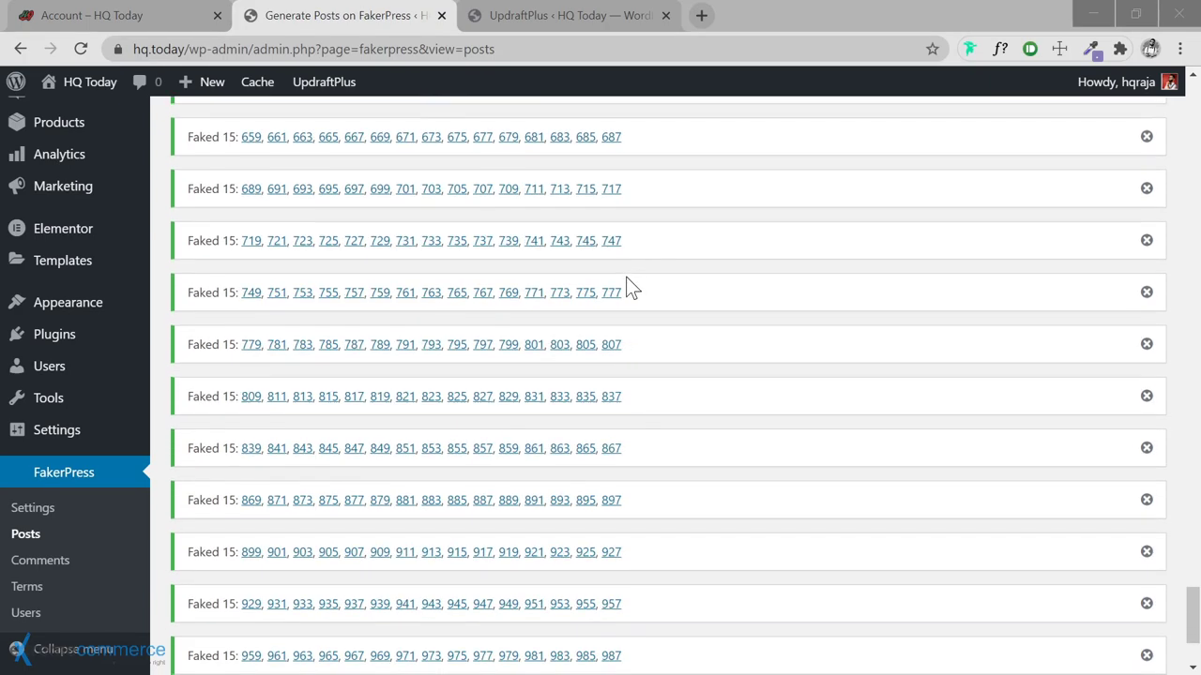
scroll(348, 487, "up", 17)
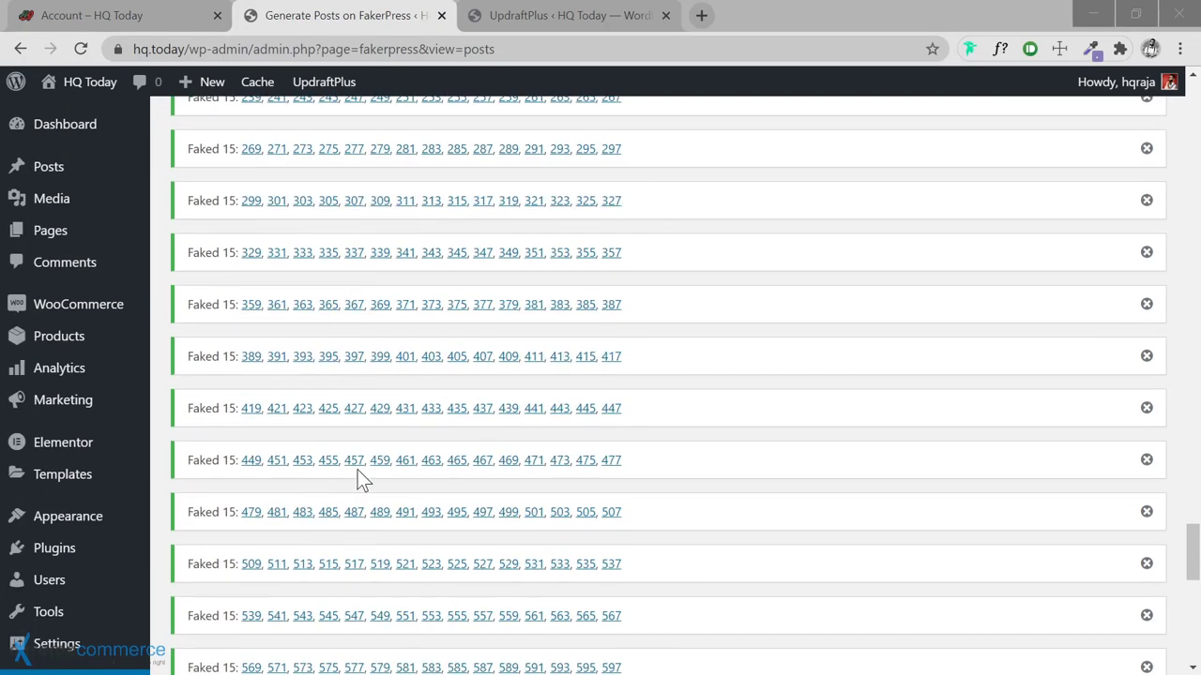
left_click(211, 411)
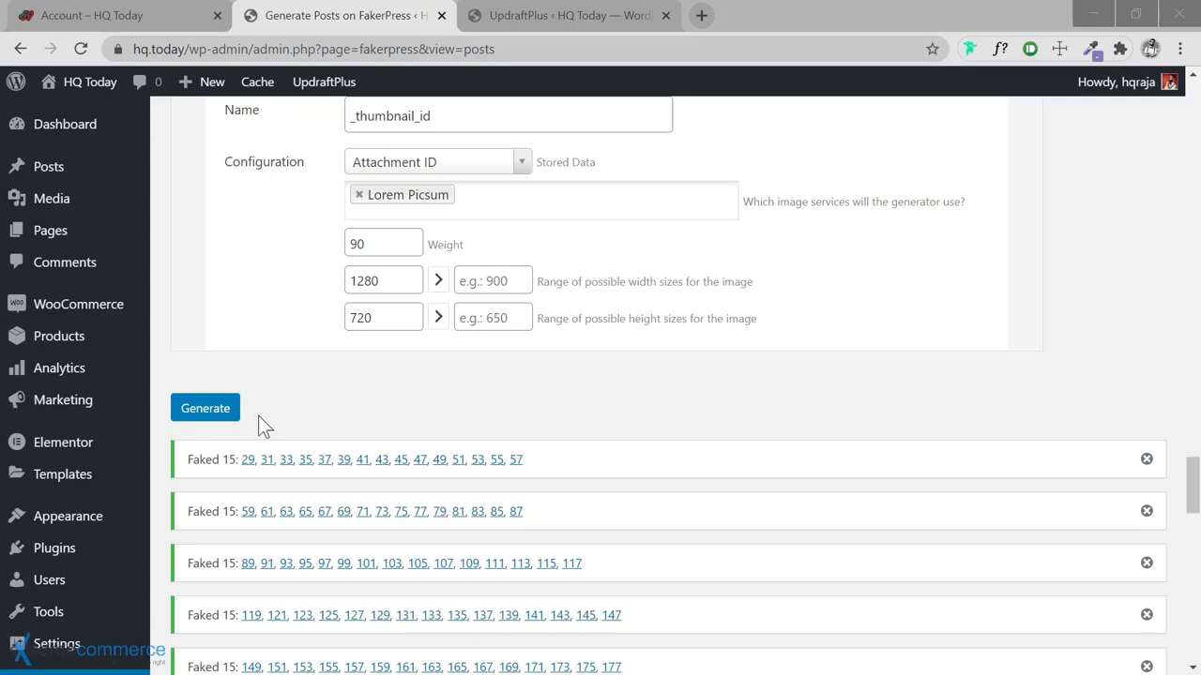
scroll(377, 417, "down", 6)
scroll(176, 486, "up", 7)
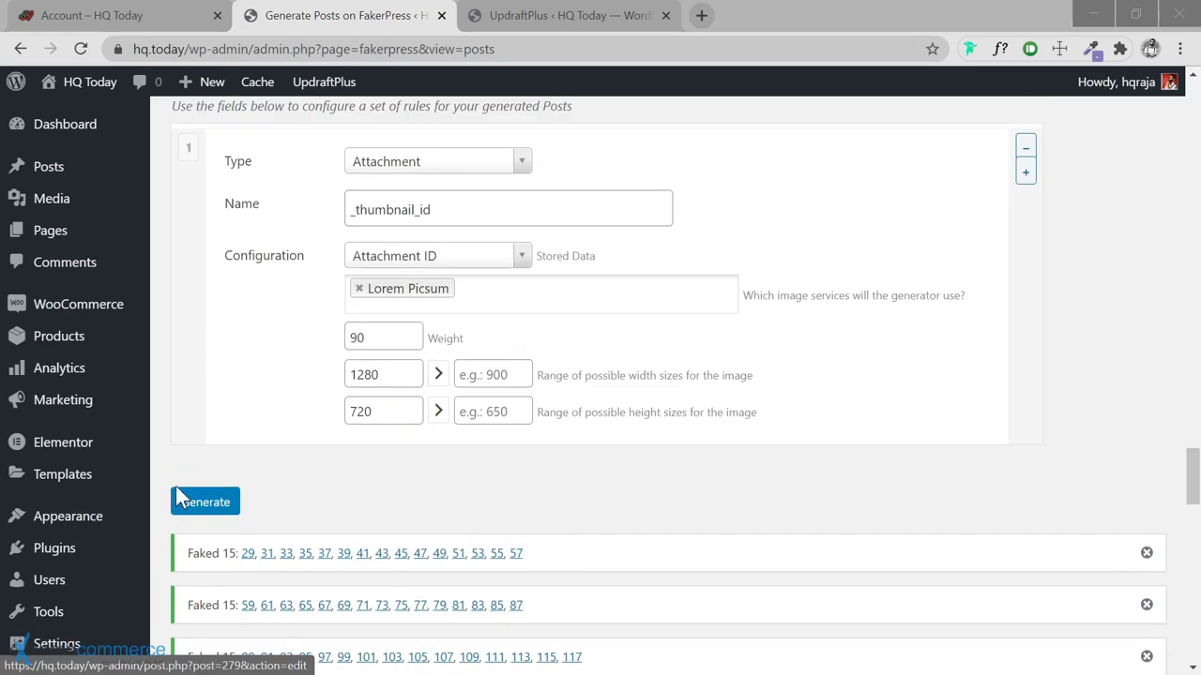
scroll(376, 489, "down", 6)
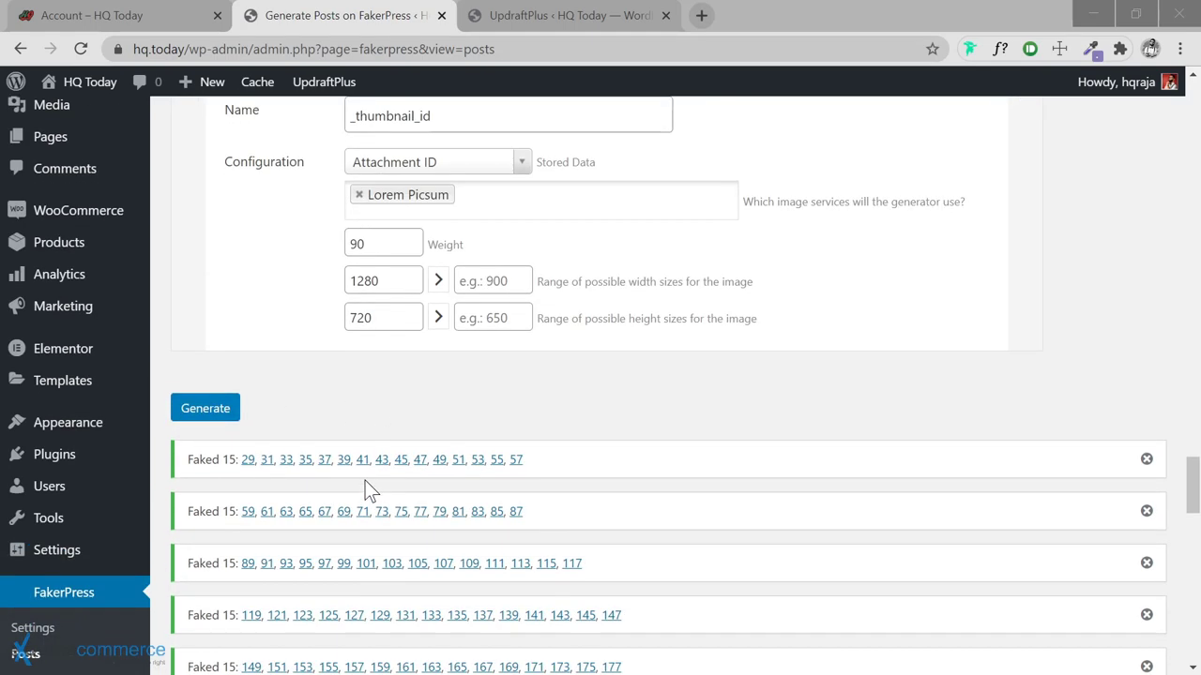
scroll(362, 488, "down", 12)
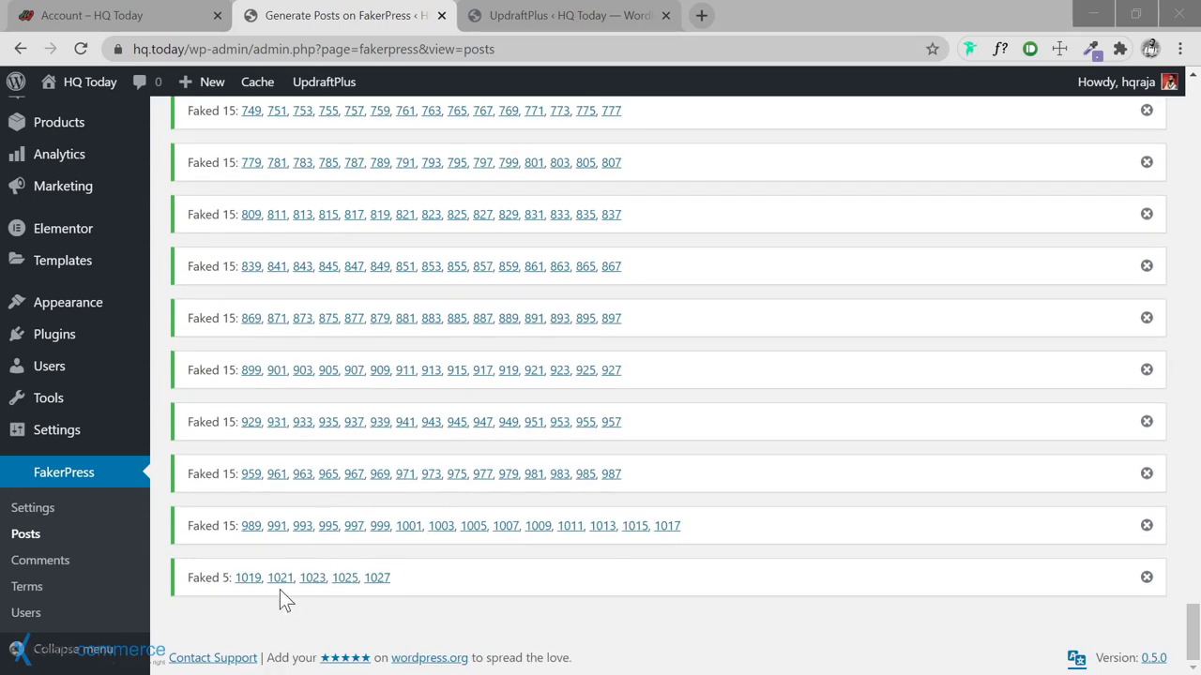
scroll(200, 358, "up", 9)
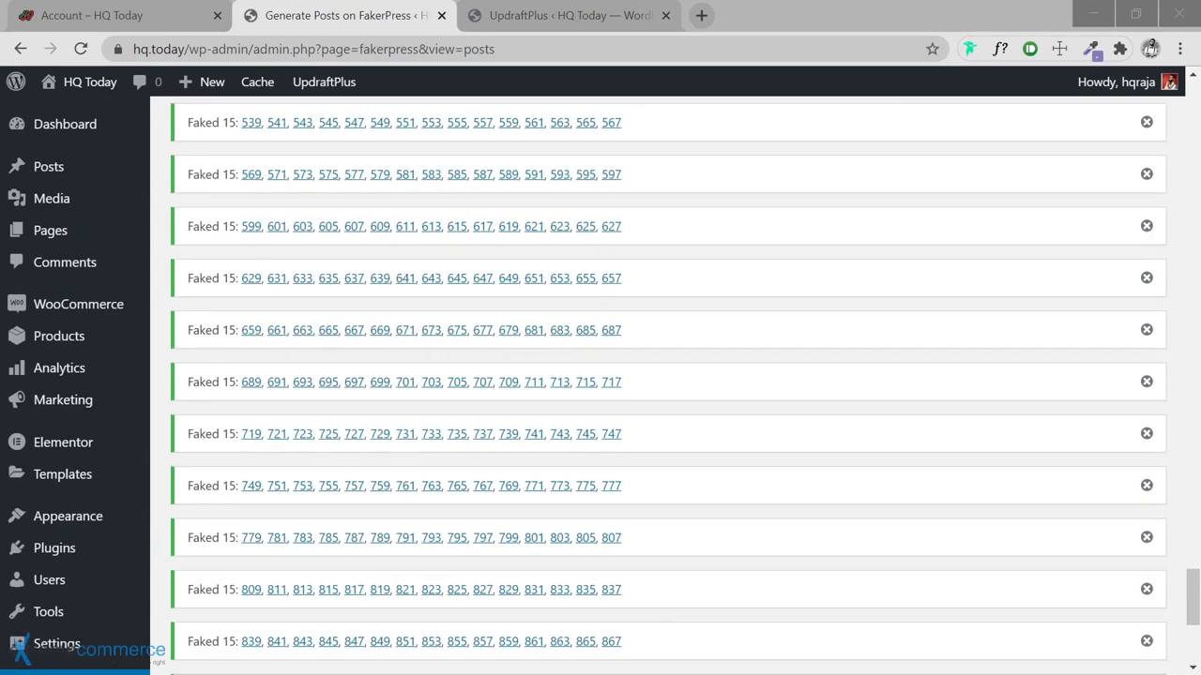
scroll(199, 358, "up", 9)
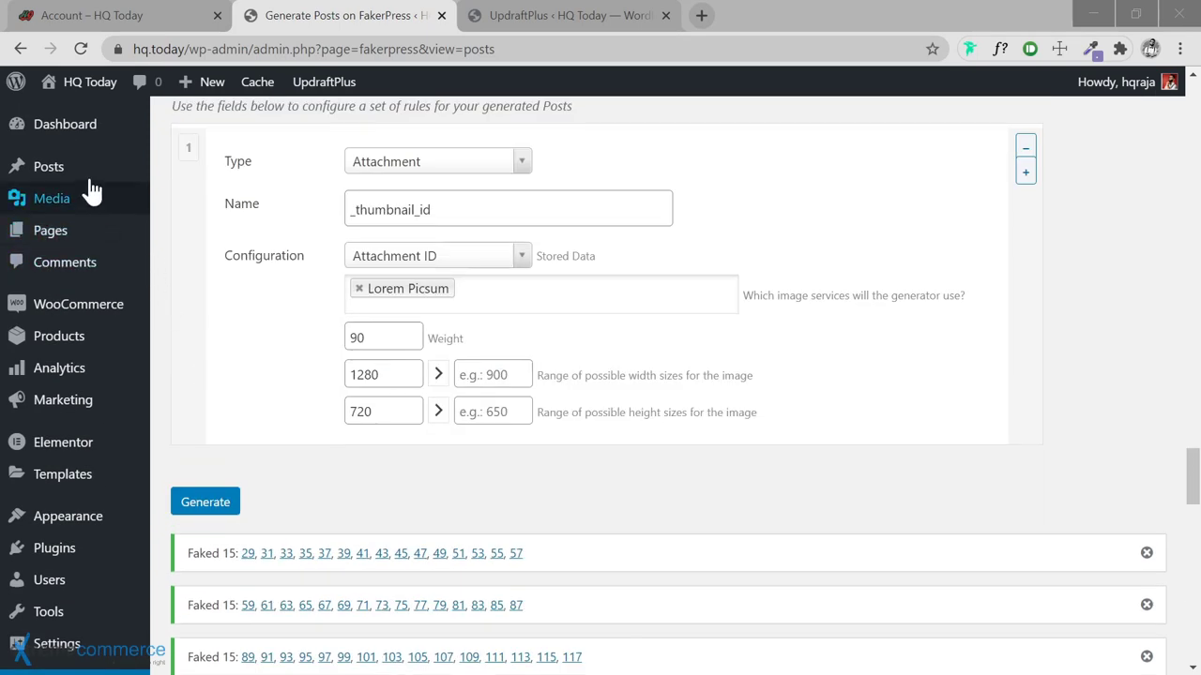
mouse_move(112, 169)
left_click(182, 178)
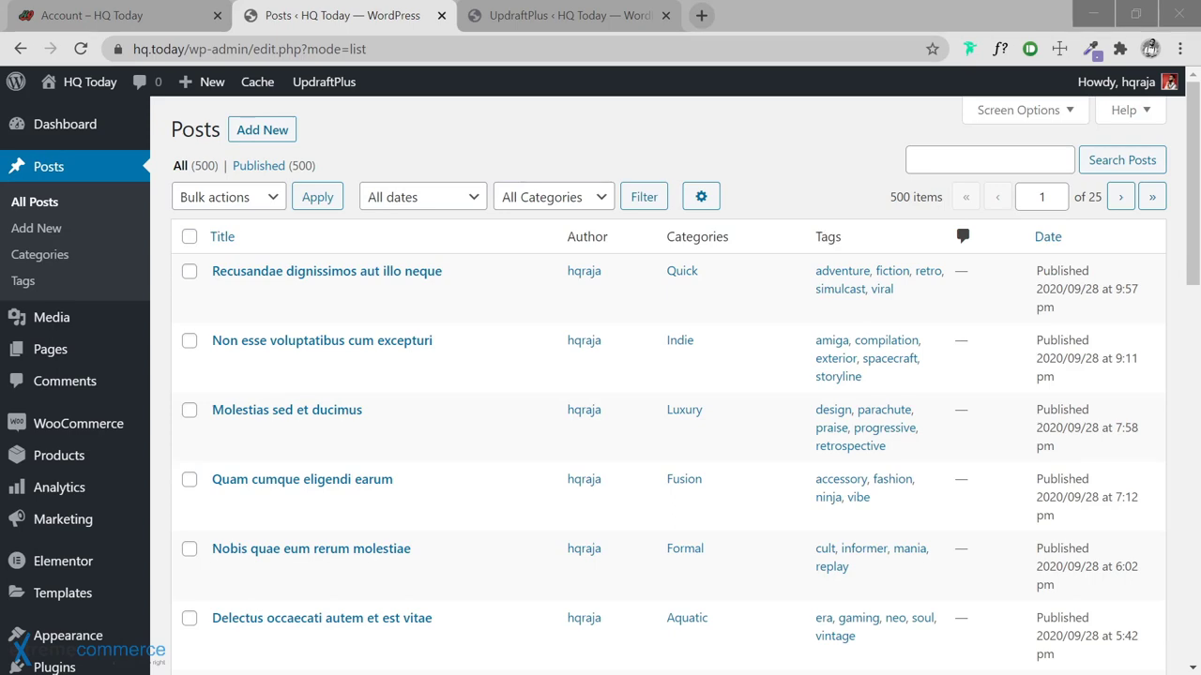
Set Screen Options to show 100 posts per page
scroll(807, 253, "down", 1)
scroll(775, 260, "up", 1)
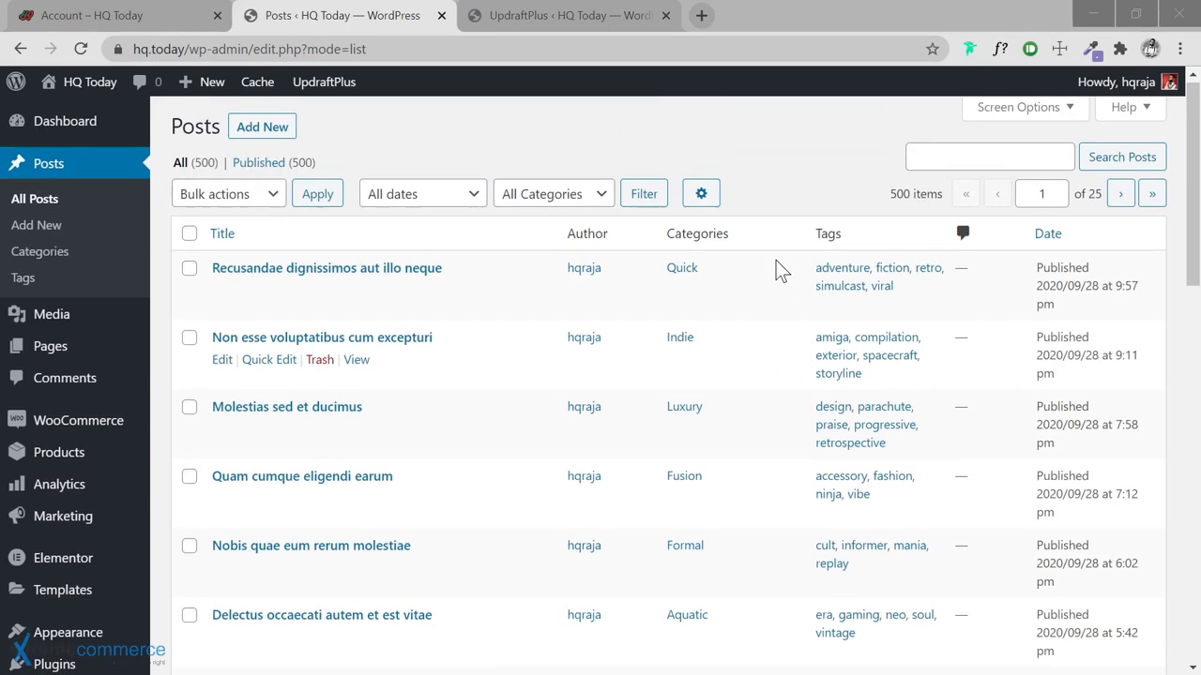
left_click(1041, 112)
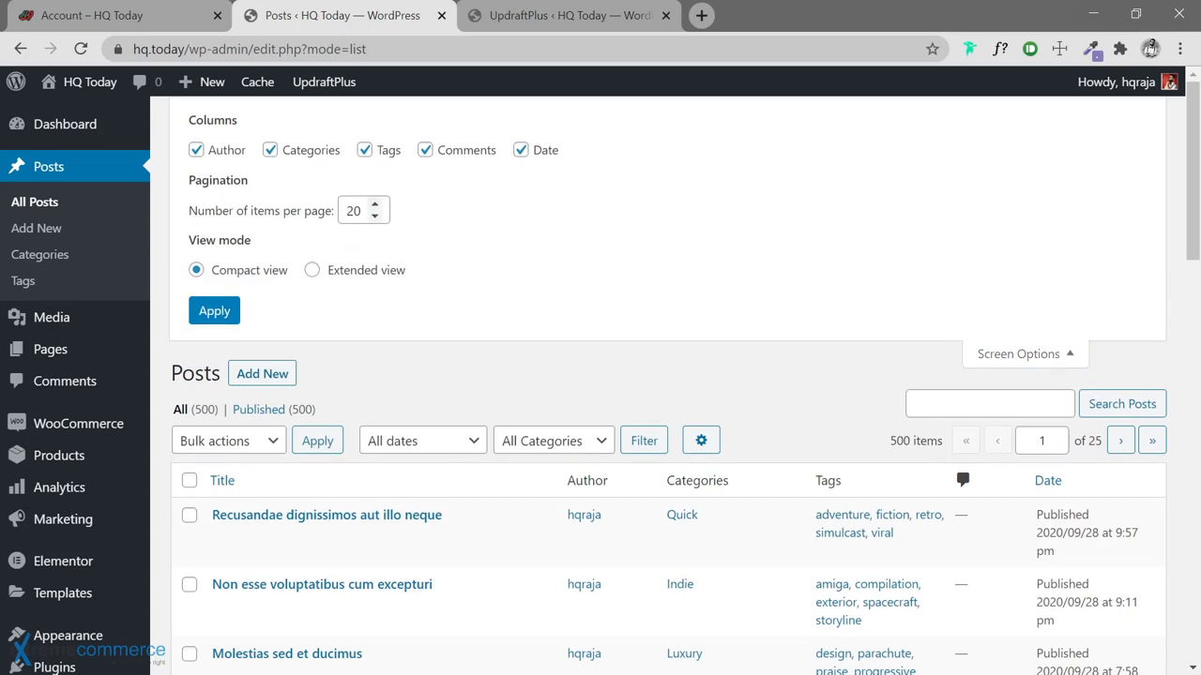
left_click_drag(360, 211, 333, 218)
type("10")
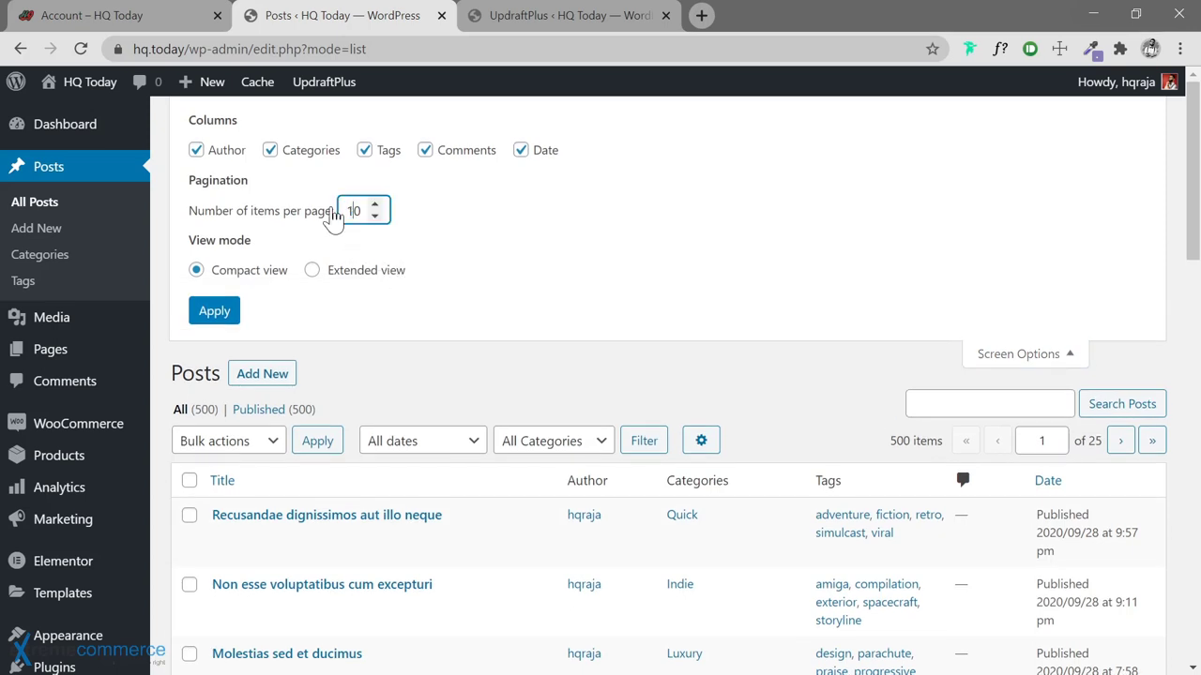
type("000")
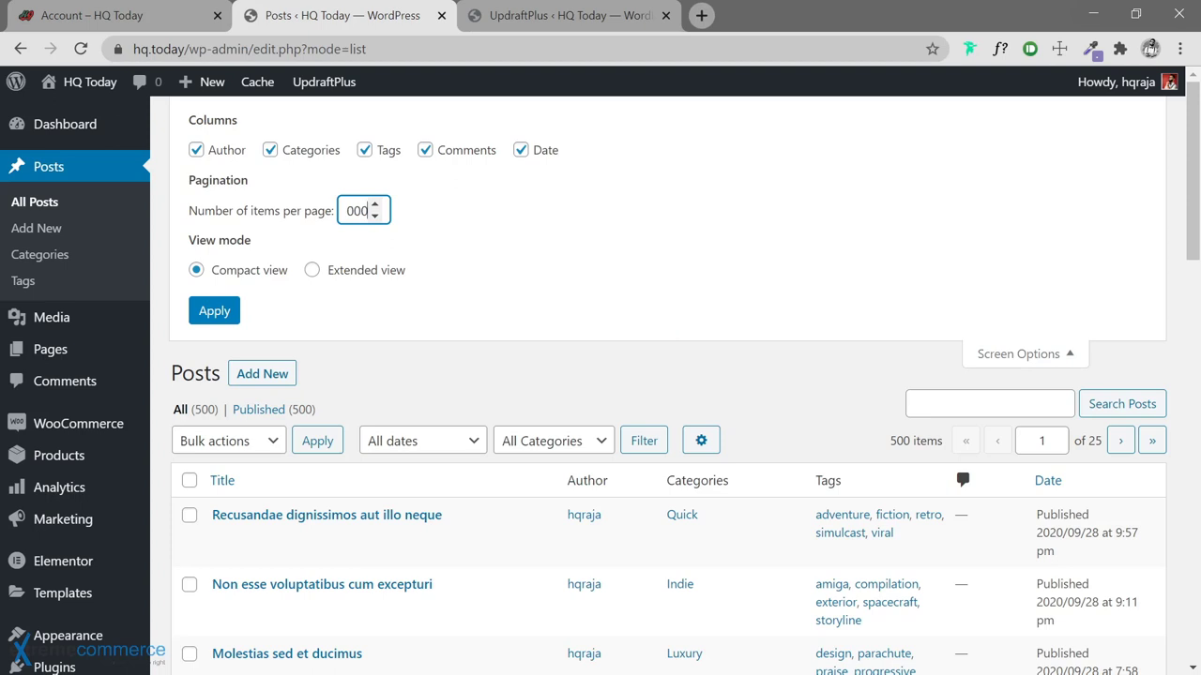
key("BackSpace")
left_click(218, 317)
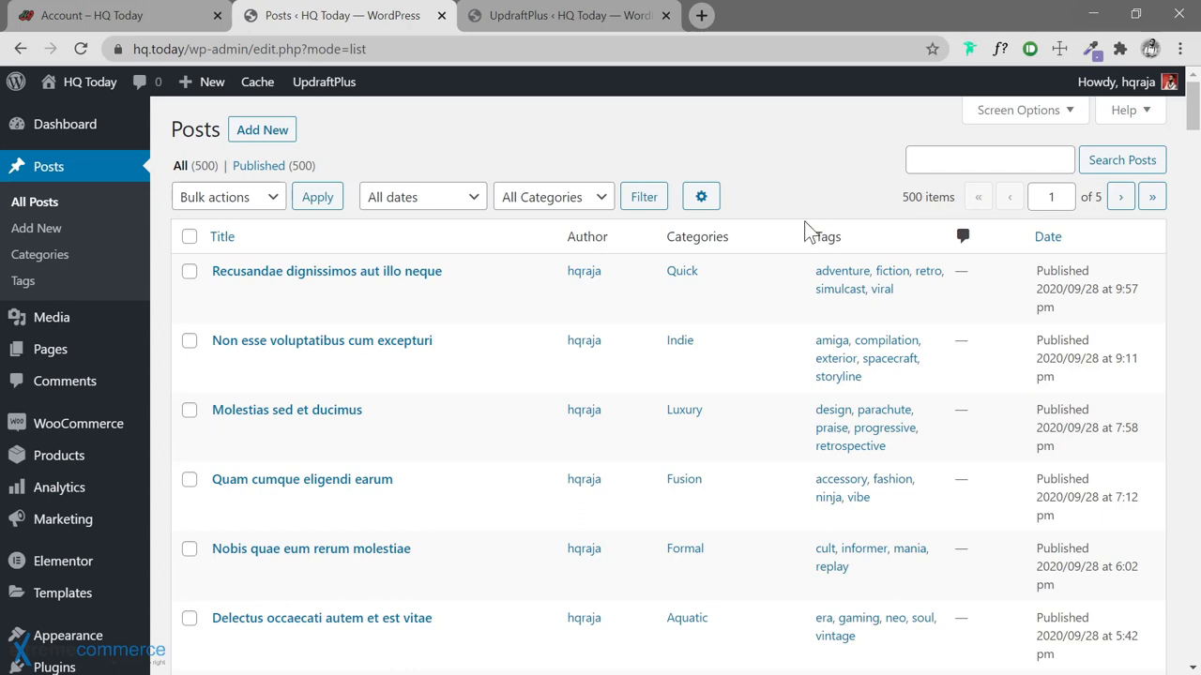
Scroll through the 100-post list, then go to Posts > Categories
scroll(448, 345, "down", 1)
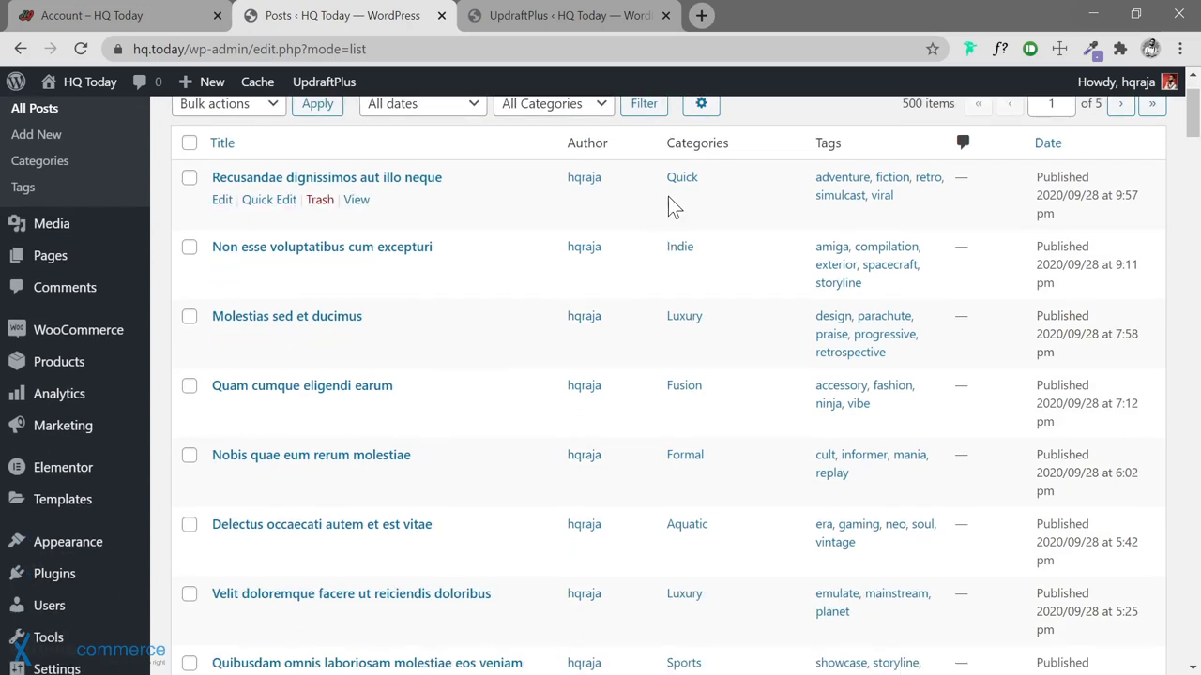
scroll(680, 298, "down", 11)
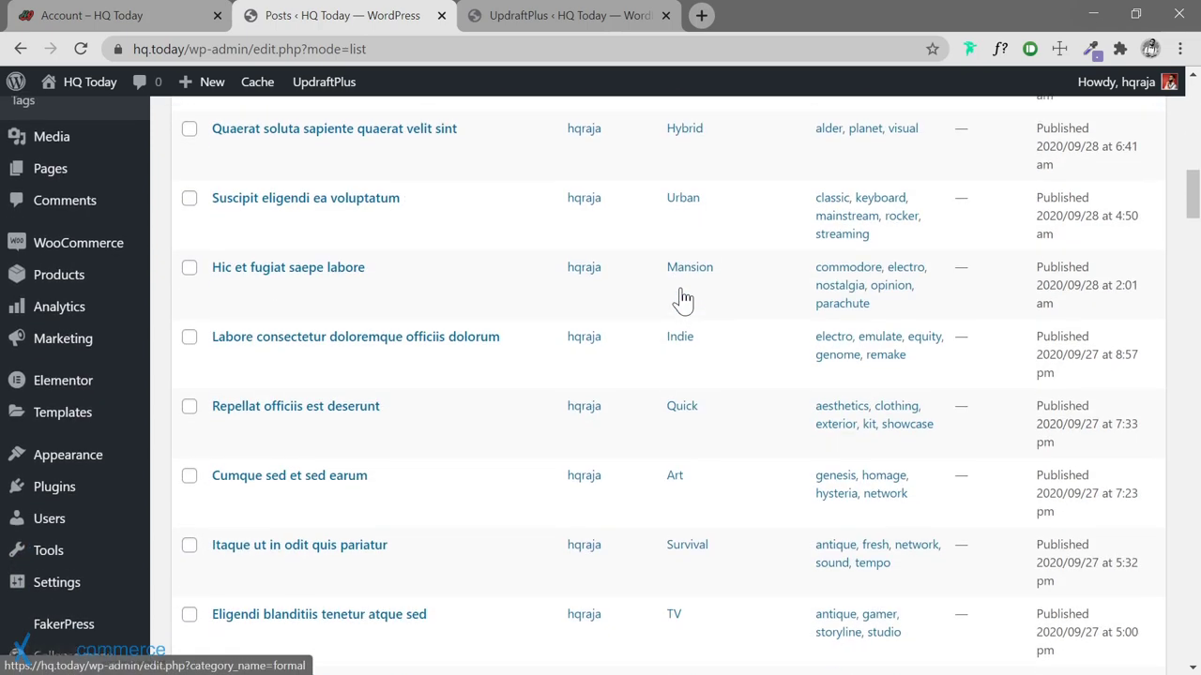
scroll(682, 298, "up", 10)
scroll(683, 299, "up", 2)
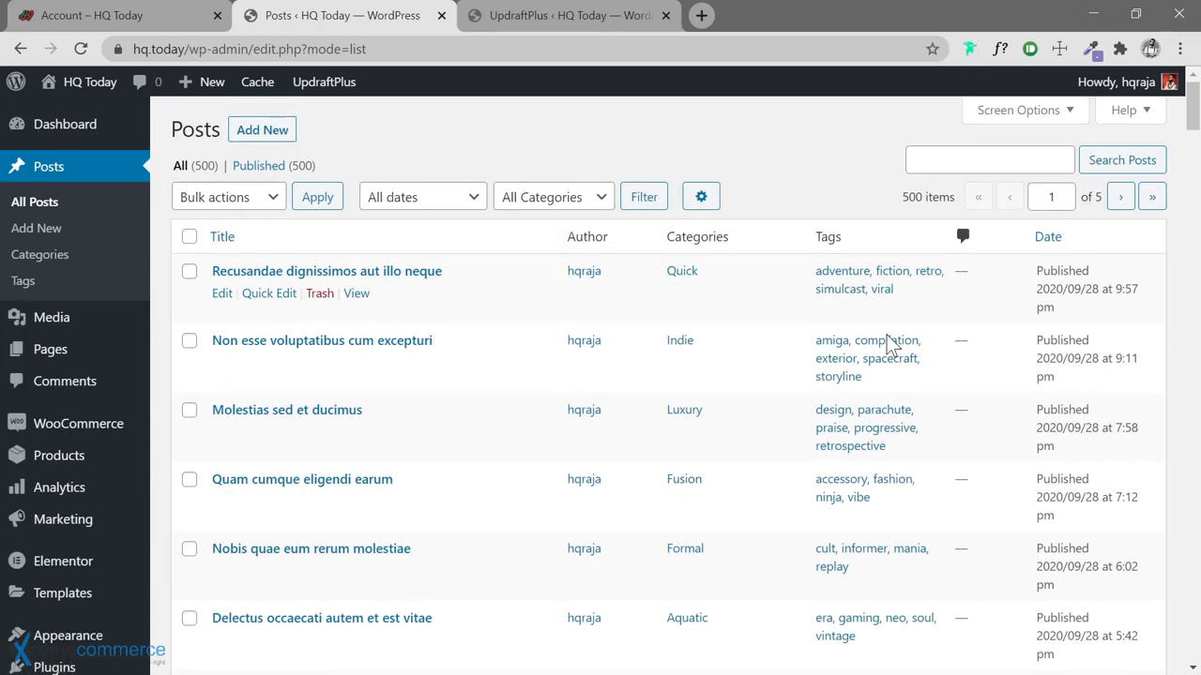
scroll(787, 422, "down", 7)
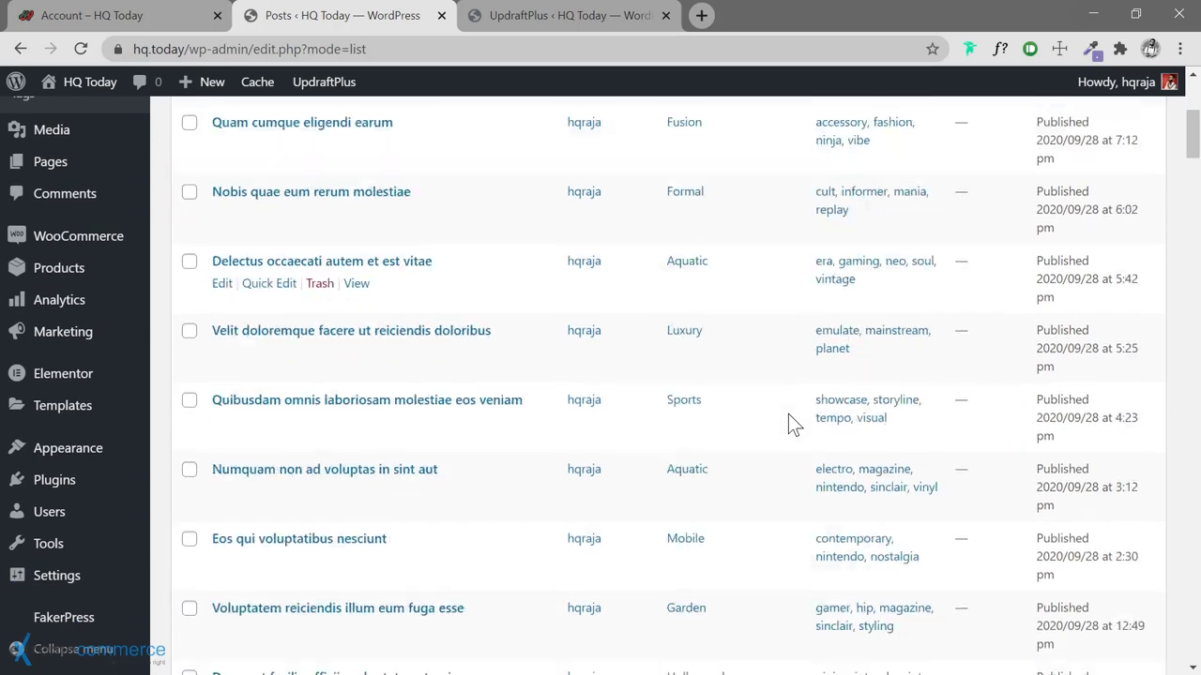
scroll(760, 408, "up", 7)
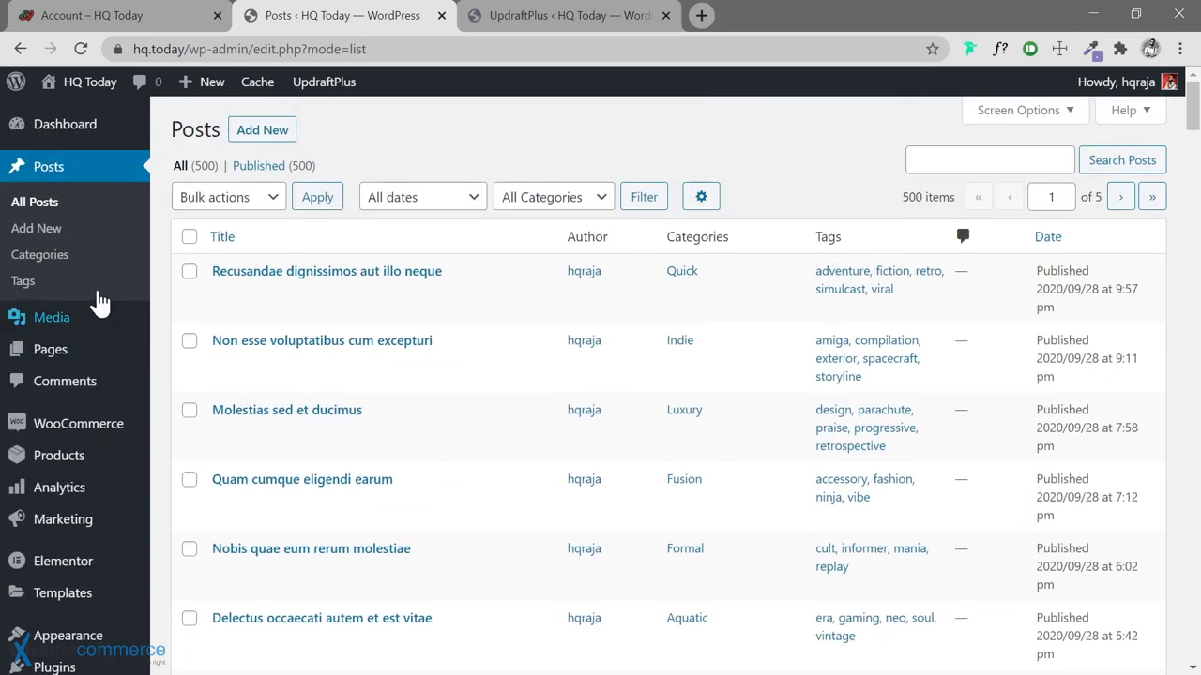
left_click(42, 262)
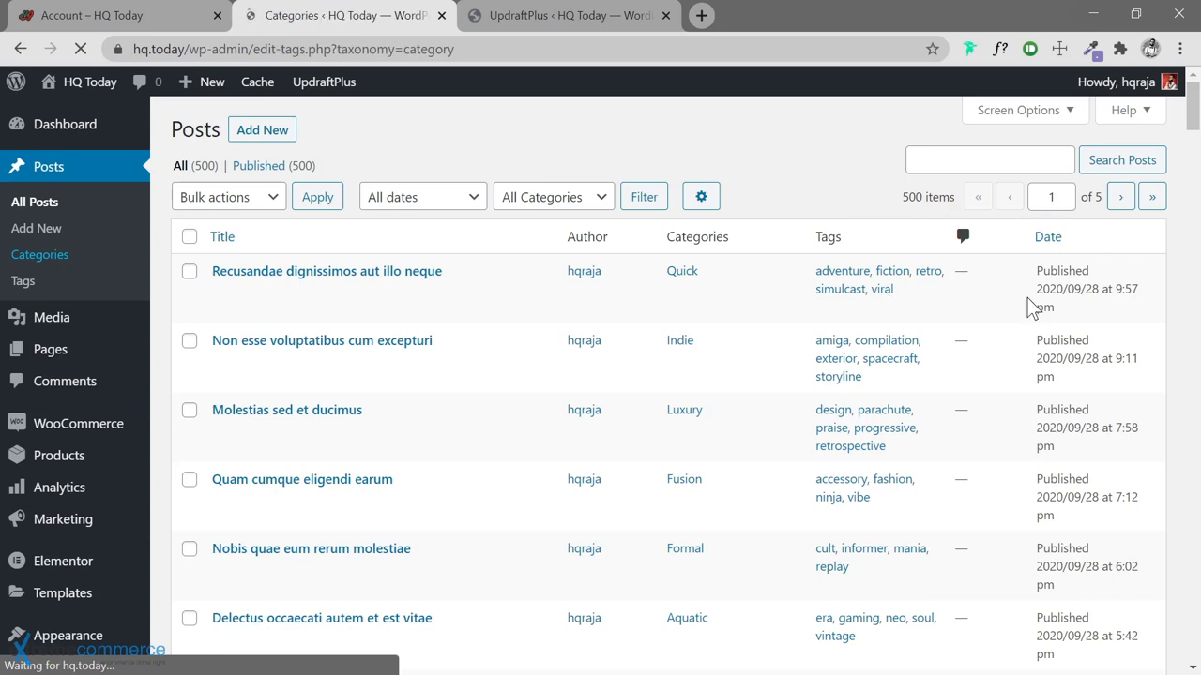
scroll(1101, 340, "down", 1)
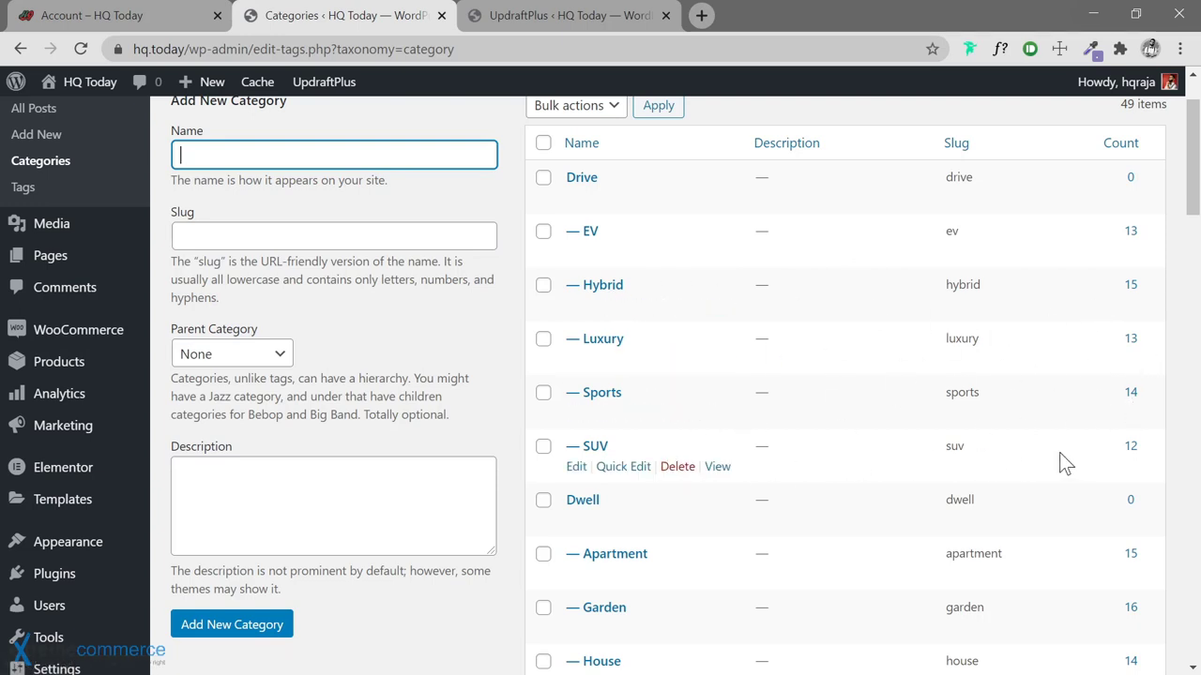
scroll(1059, 452, "down", 3)
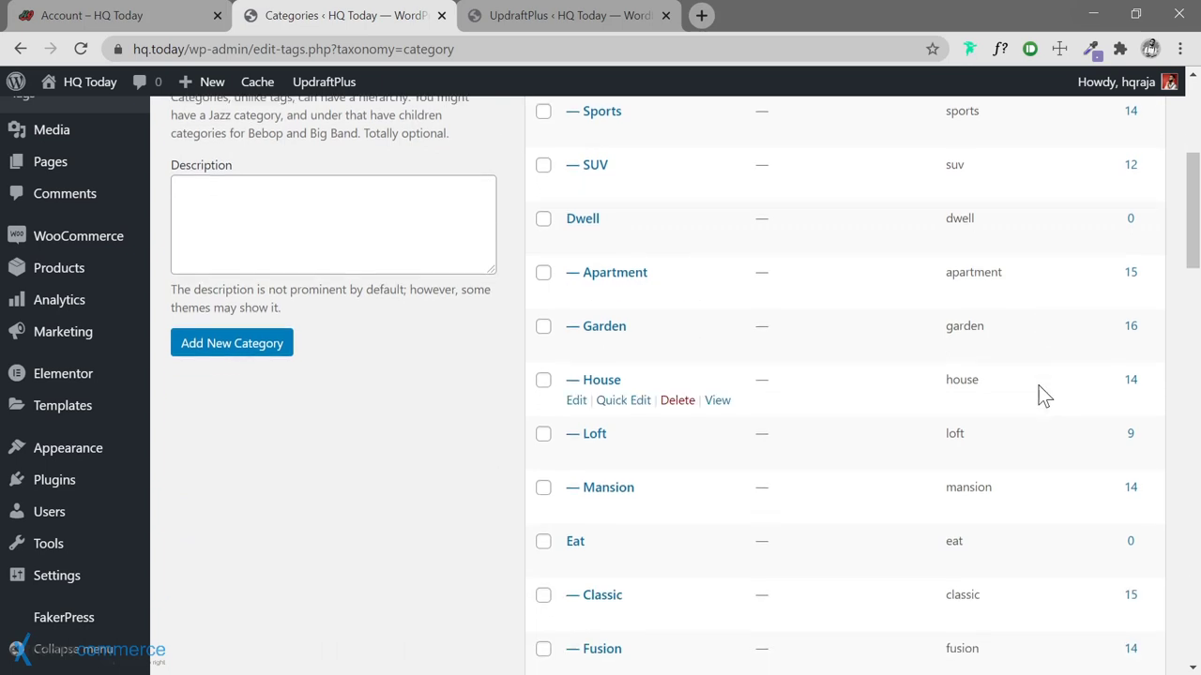
scroll(1038, 386, "down", 3)
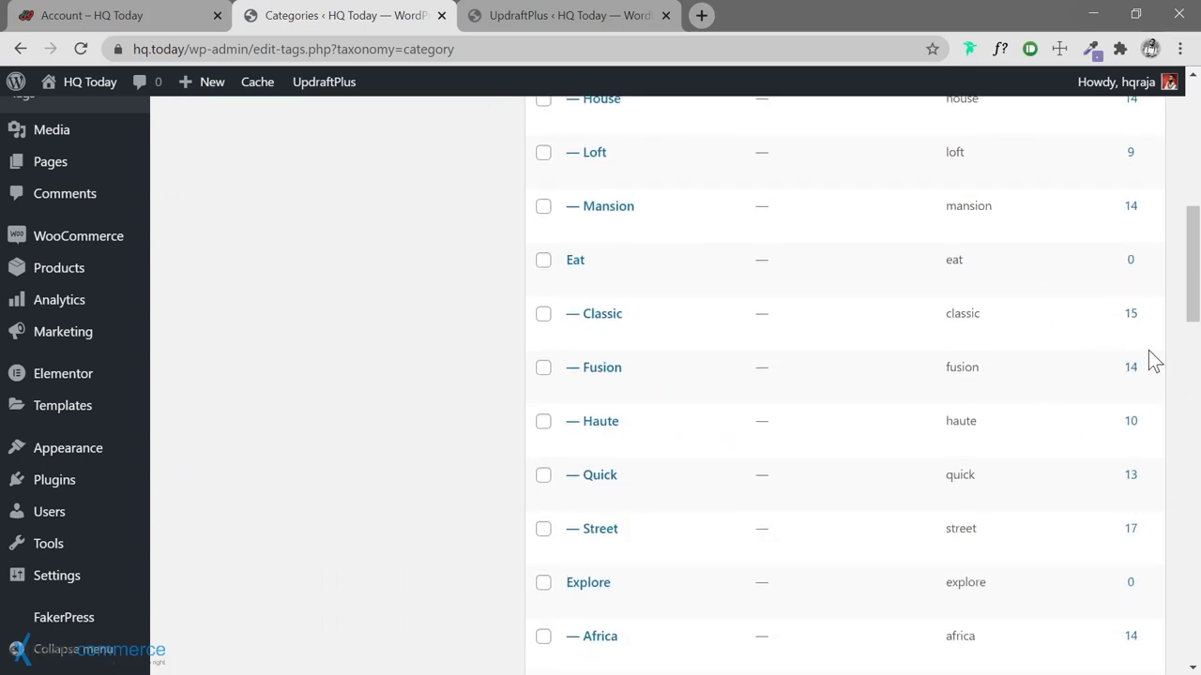
scroll(1055, 366, "down", 5)
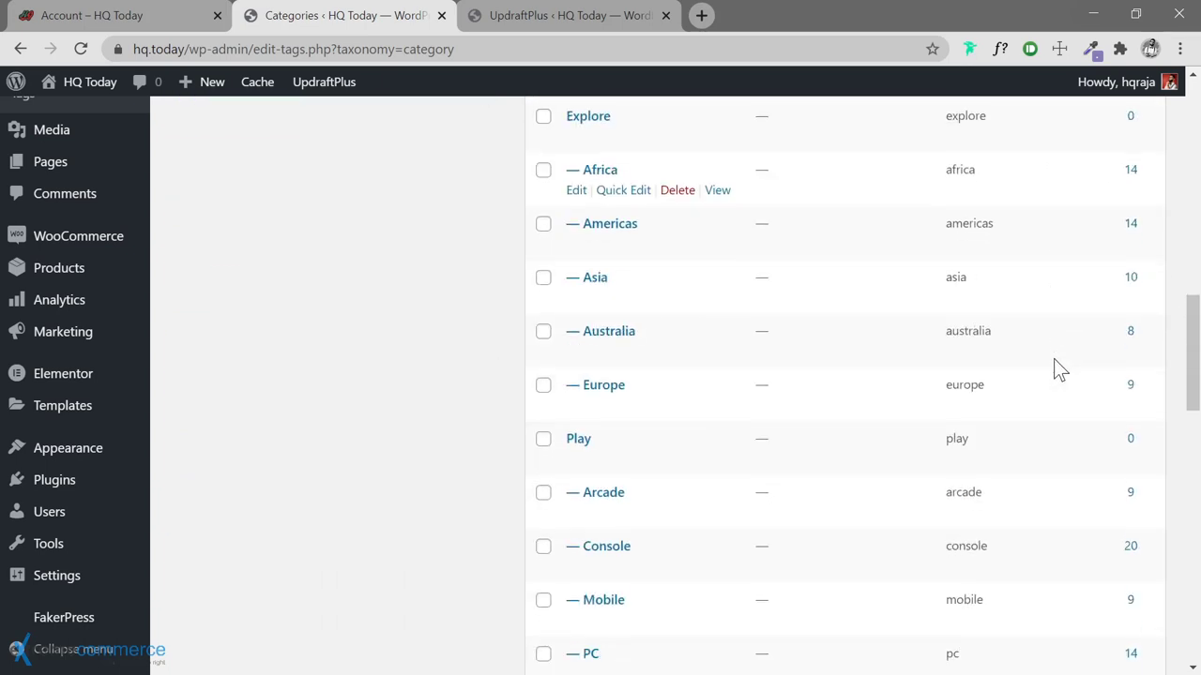
scroll(1053, 359, "down", 4)
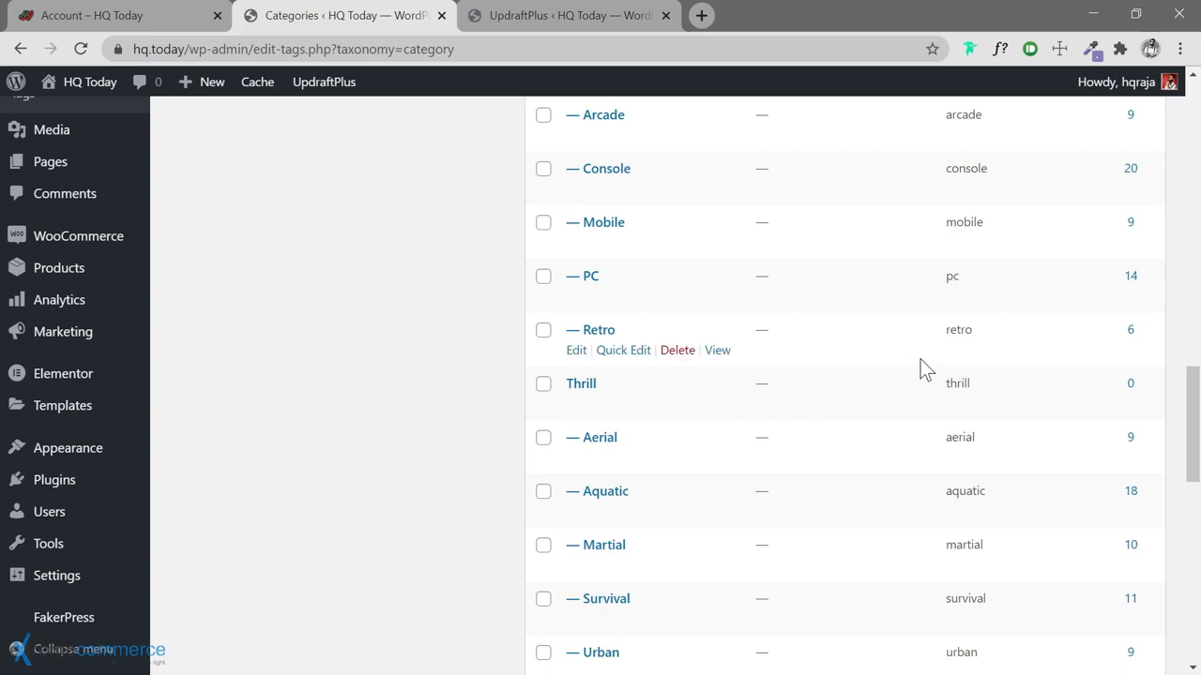
scroll(919, 367, "up", 10)
scroll(919, 367, "up", 5)
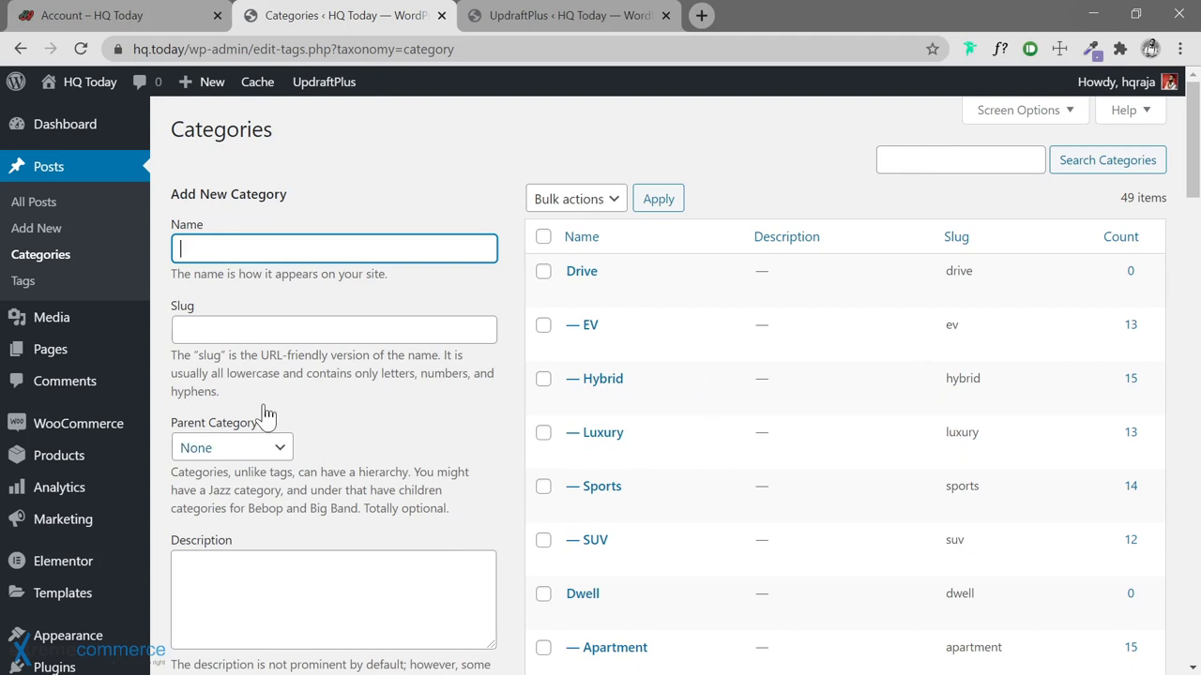
Review the 100 generated post tags and their counts, e.g. 3d at 19 and antique at 29
left_click(26, 286)
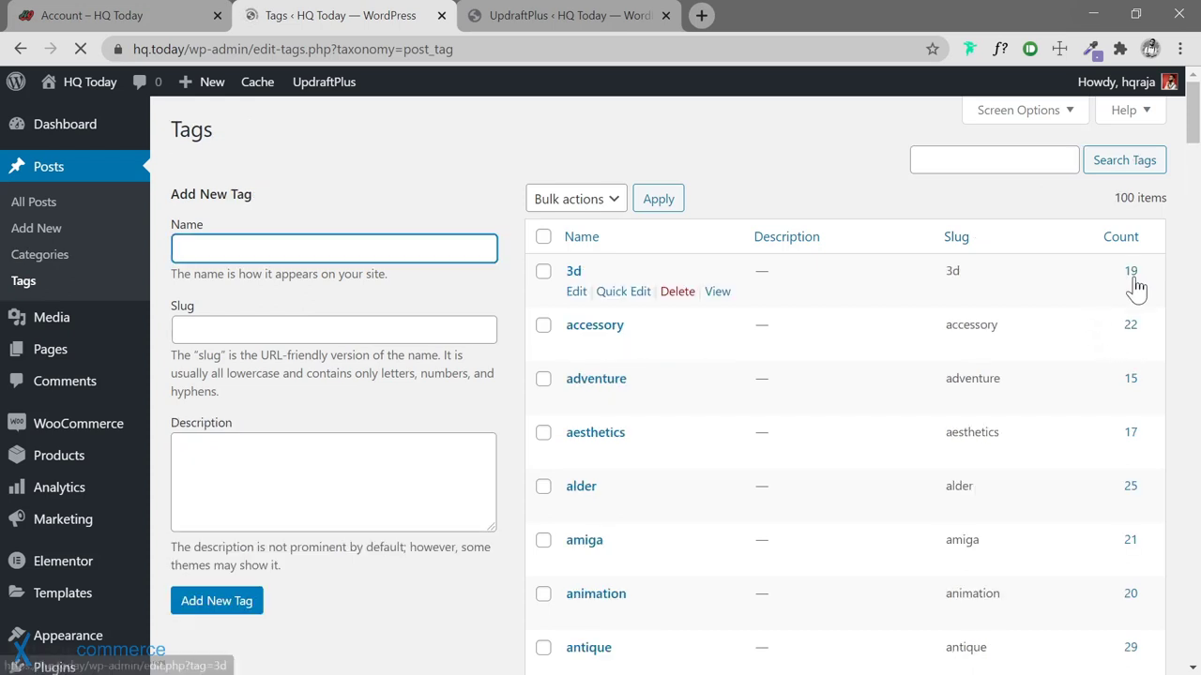
scroll(1114, 371, "down", 1)
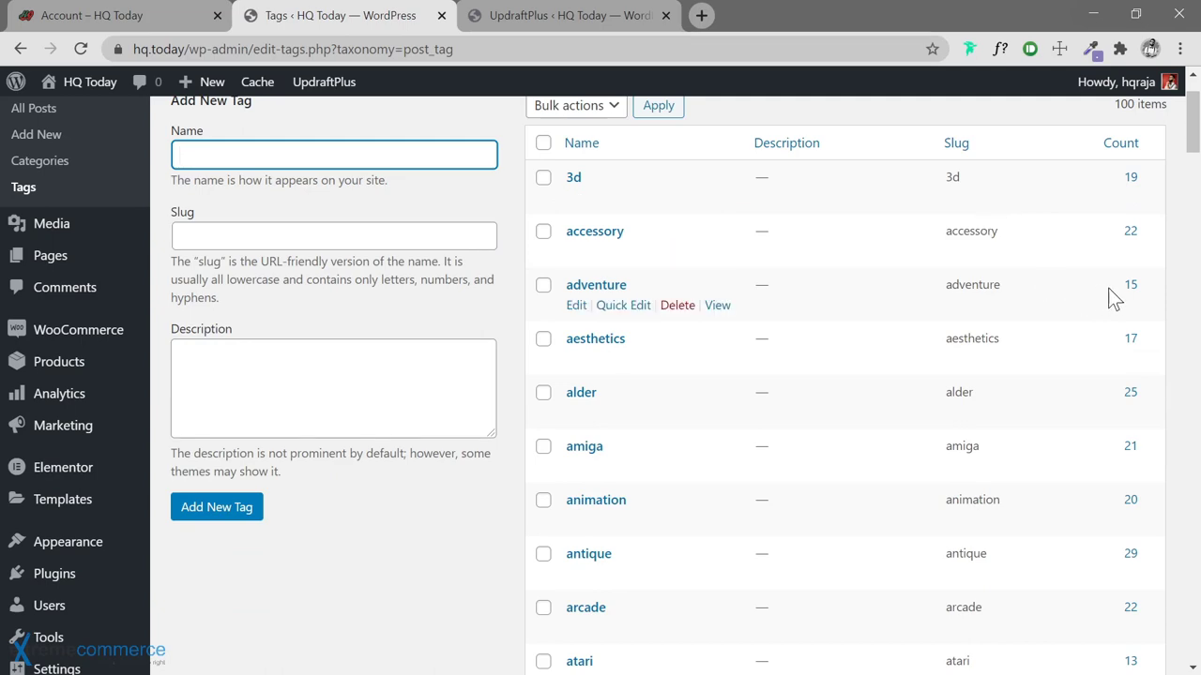
scroll(1125, 375, "down", 3)
scroll(1130, 387, "up", 4)
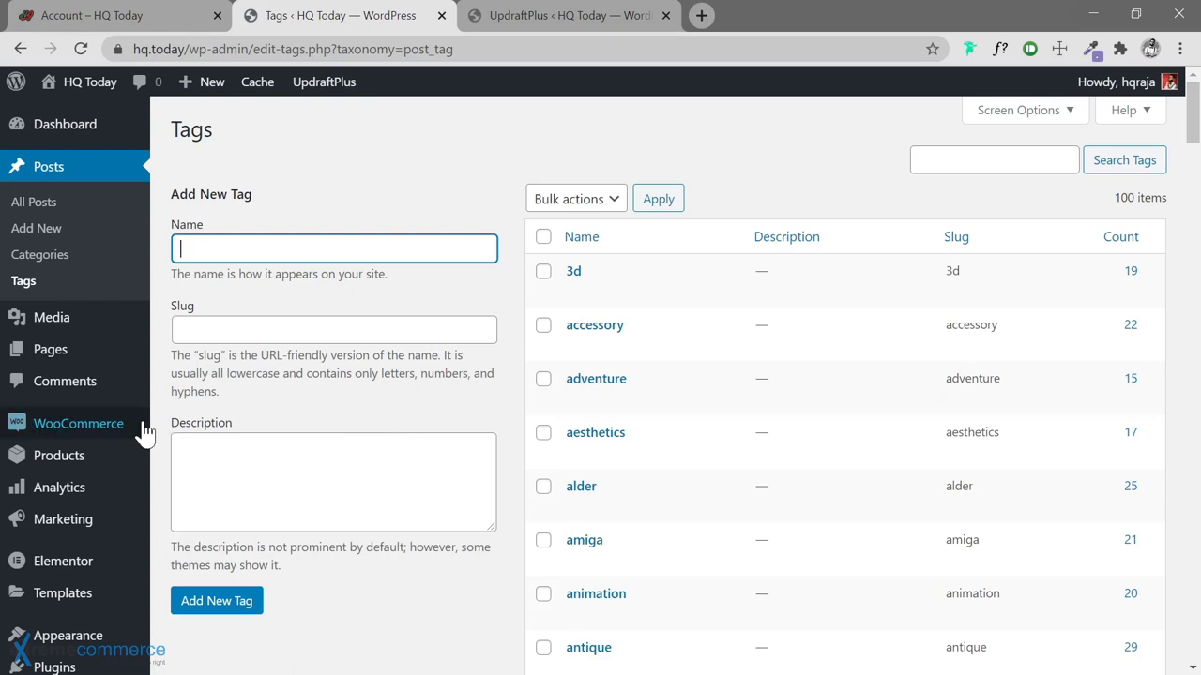
scroll(161, 358, "down", 5)
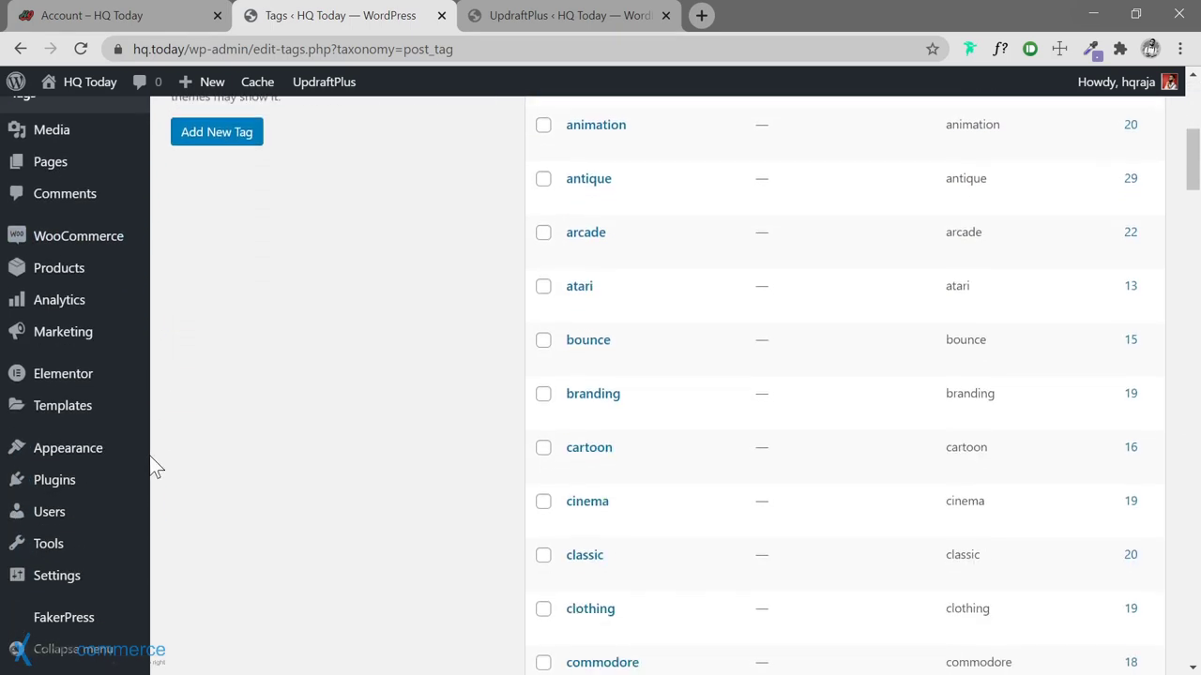
Deactivate FakerPress under Installed Plugins, leaving the other plugins active
mouse_move(100, 533)
mouse_move(95, 483)
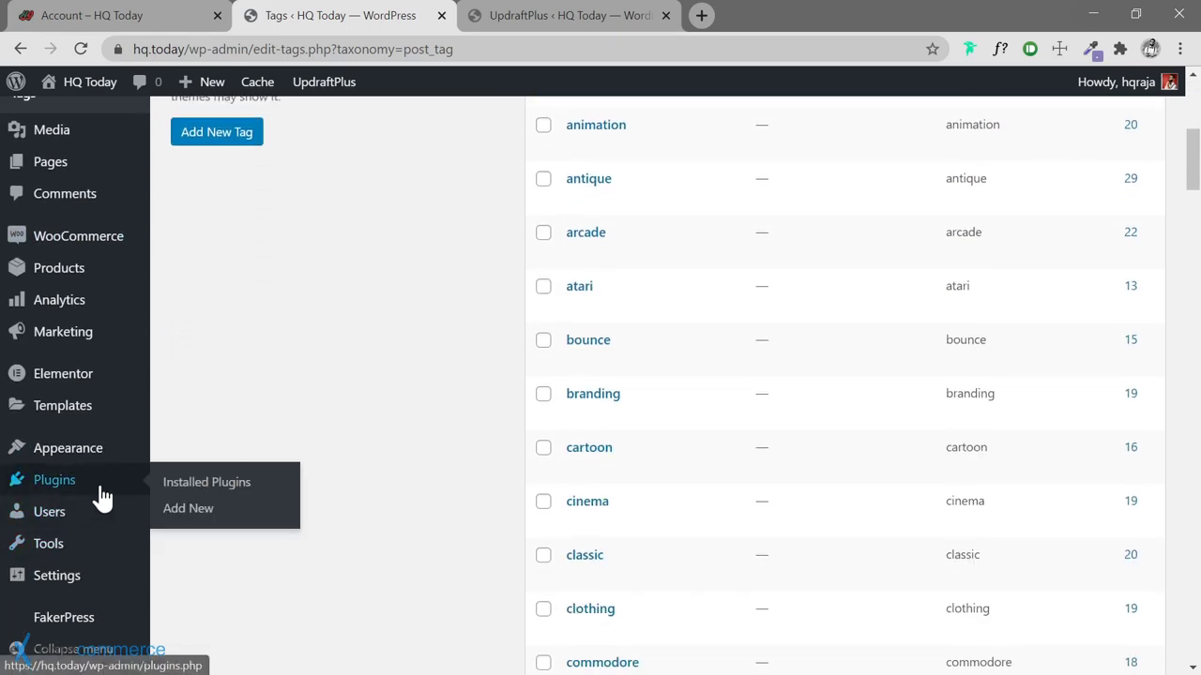
left_click(205, 486)
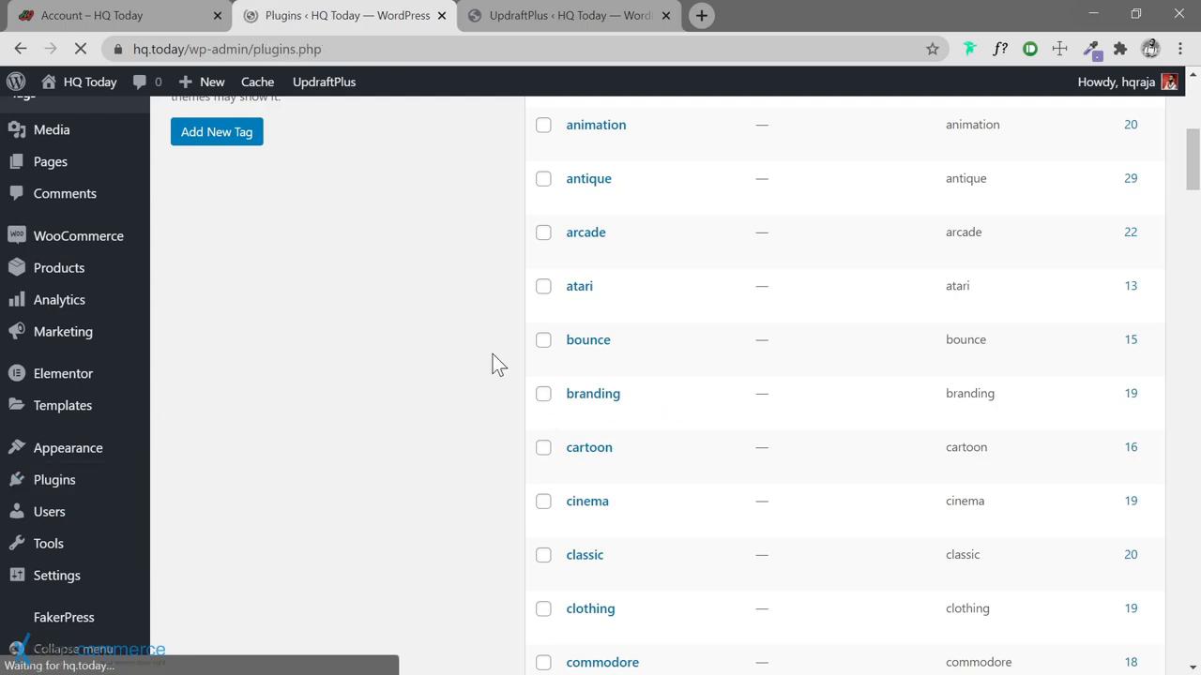
scroll(493, 354, "down", 2)
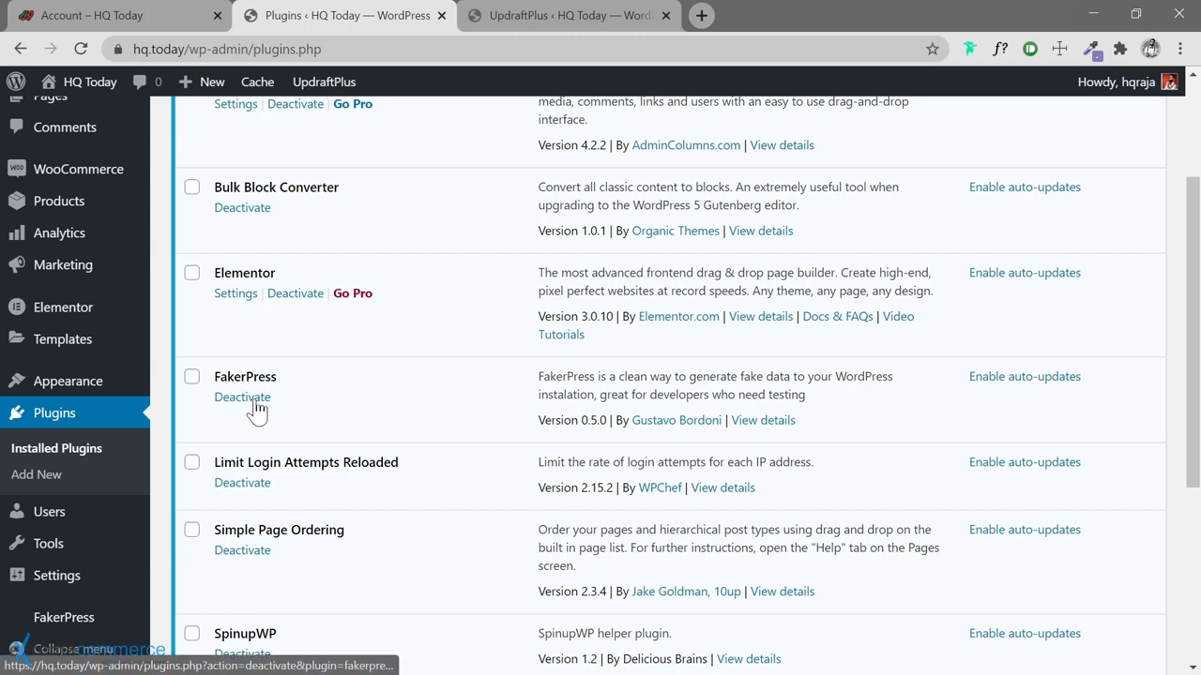
left_click(249, 399)
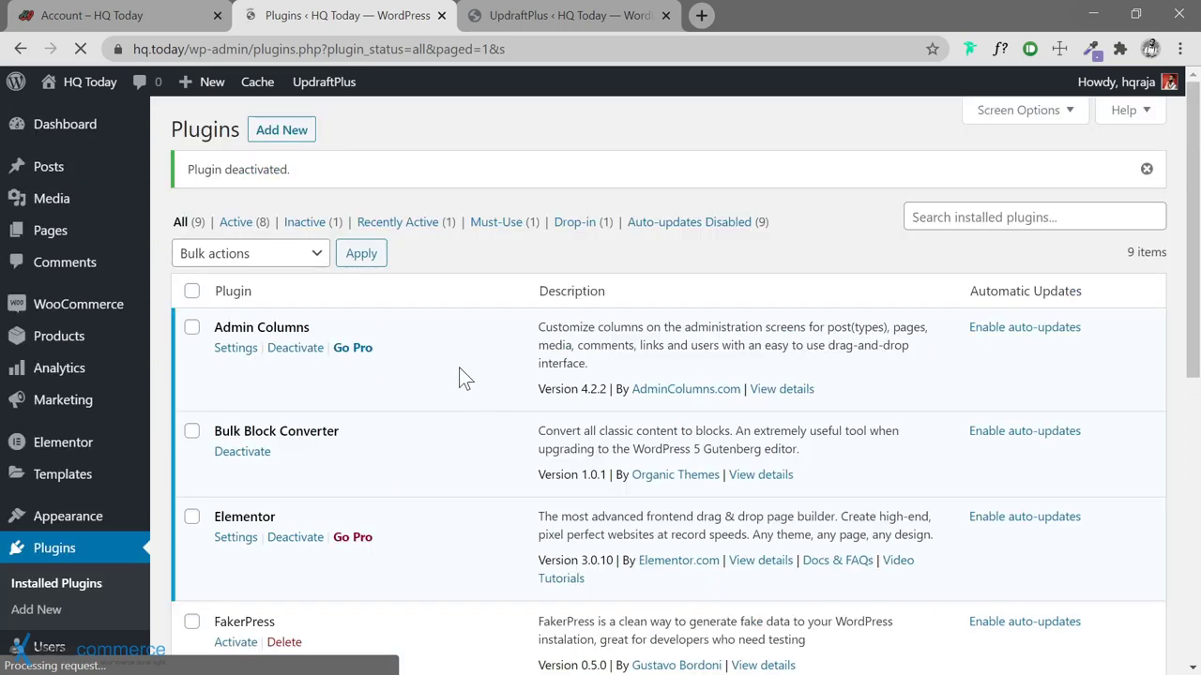
scroll(460, 375, "down", 4)
scroll(461, 376, "down", 1)
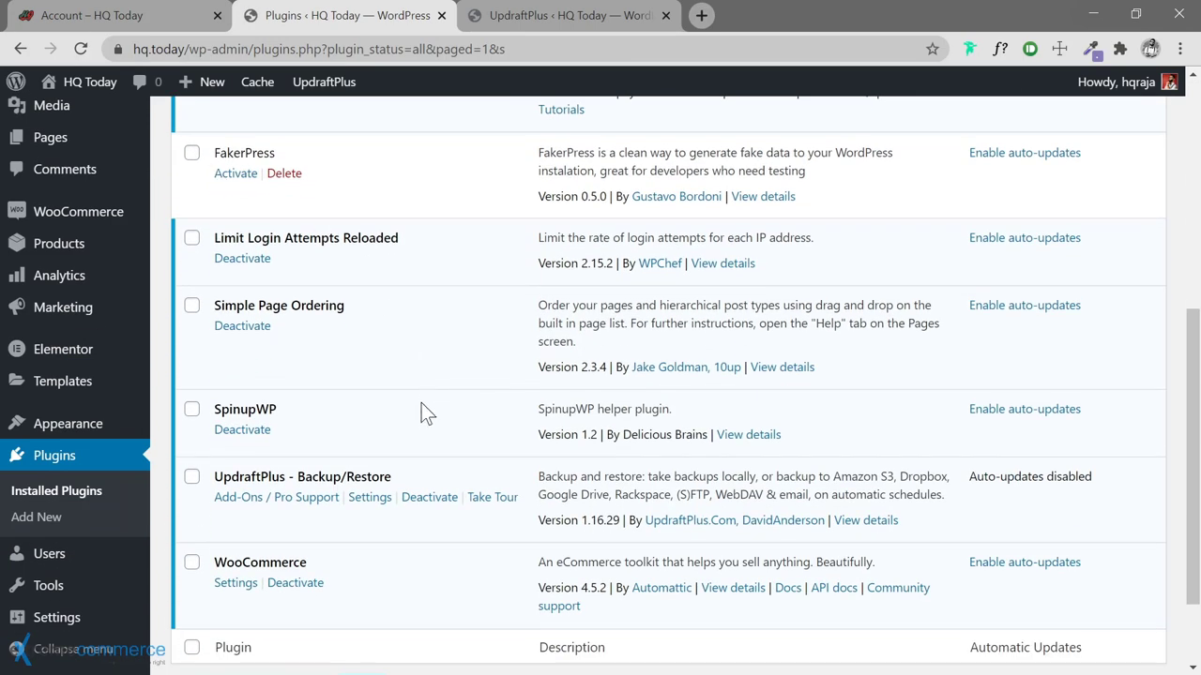
scroll(406, 350, "up", 3)
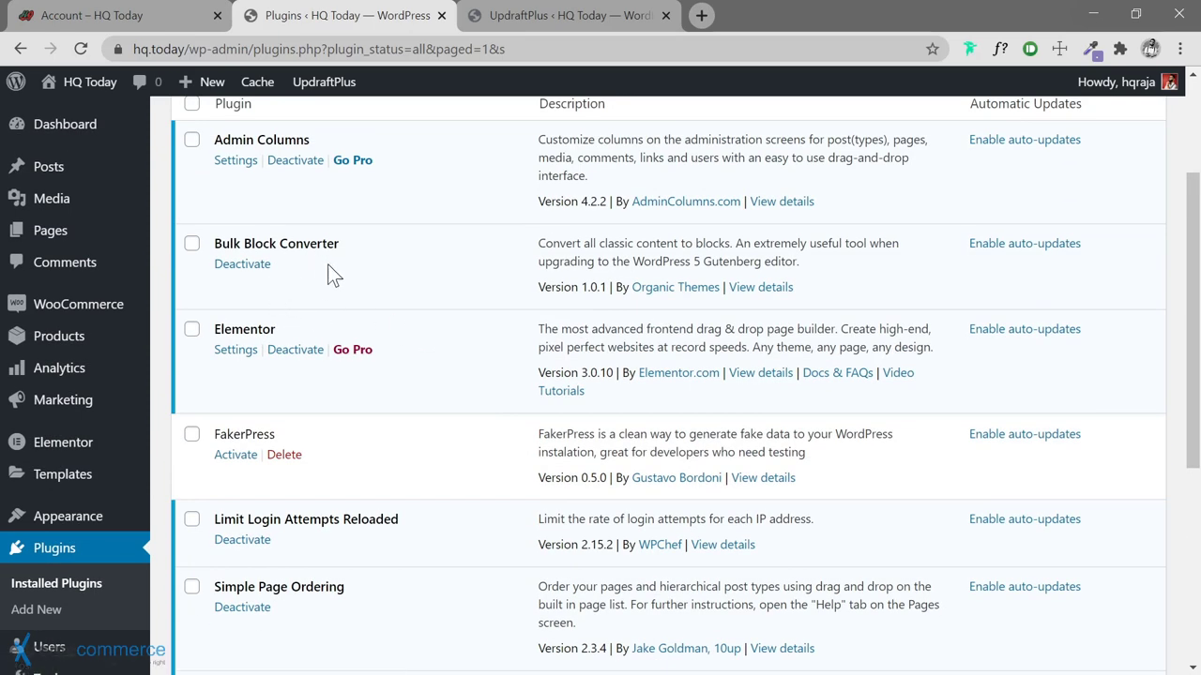
scroll(165, 483, "down", 2)
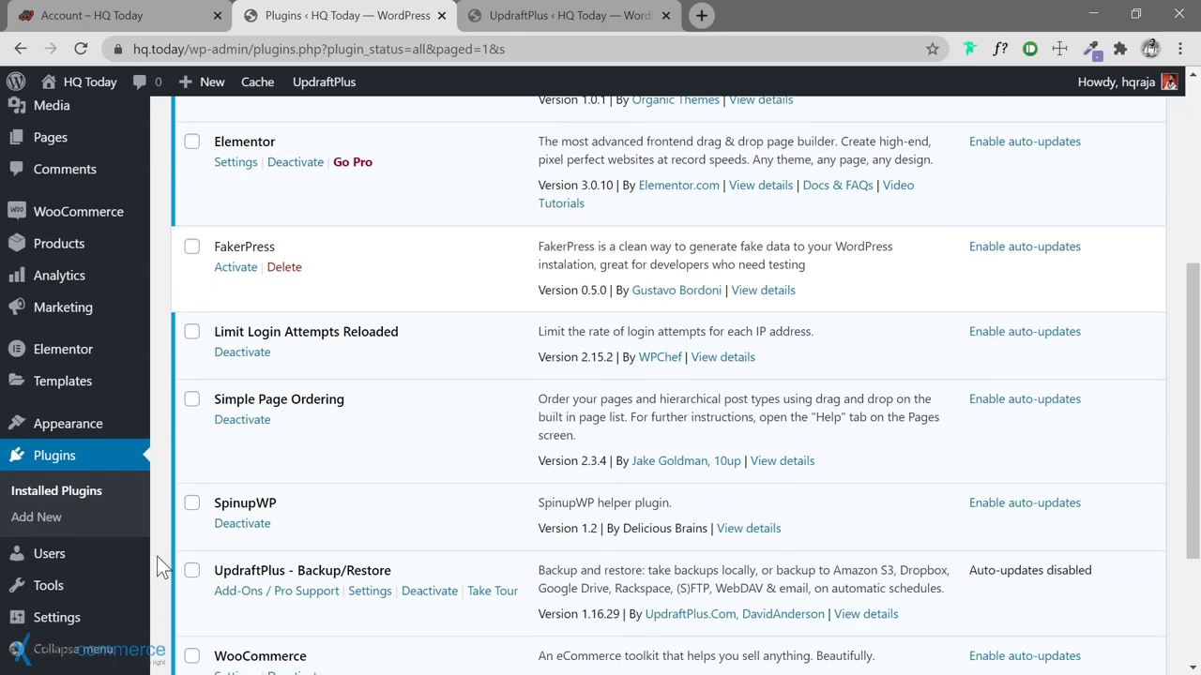
mouse_move(99, 618)
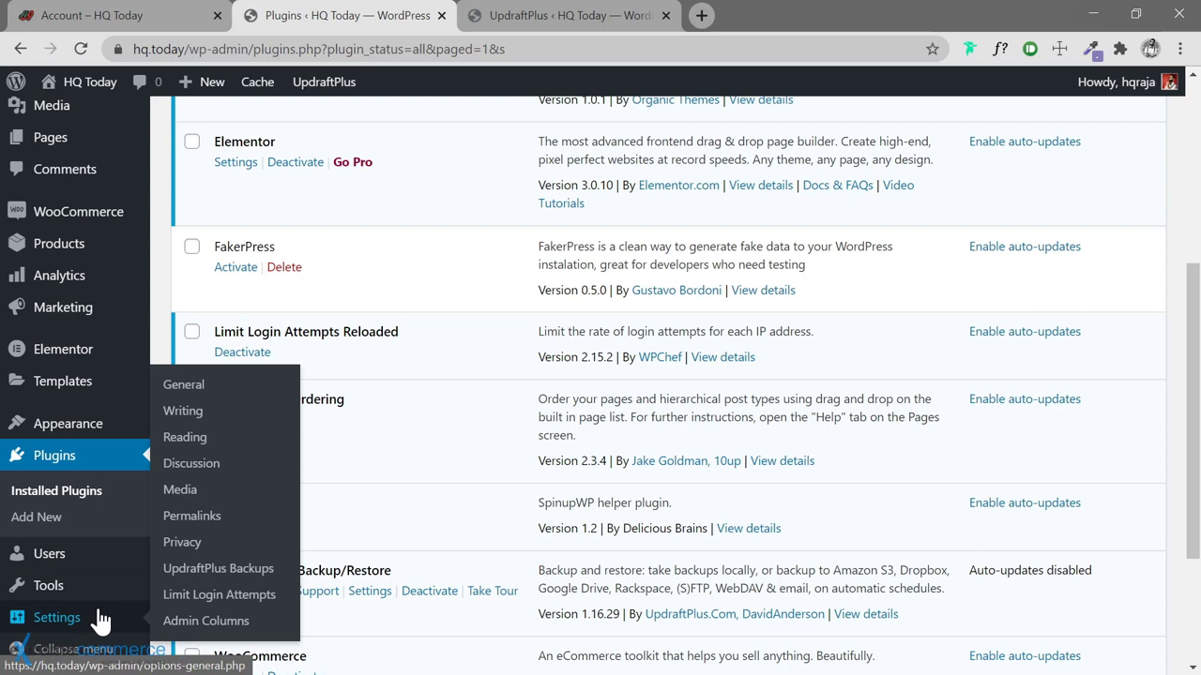
In Tools > Block Conversion, scan content and confirm bulk-converting all 500 classic posts
mouse_move(98, 589)
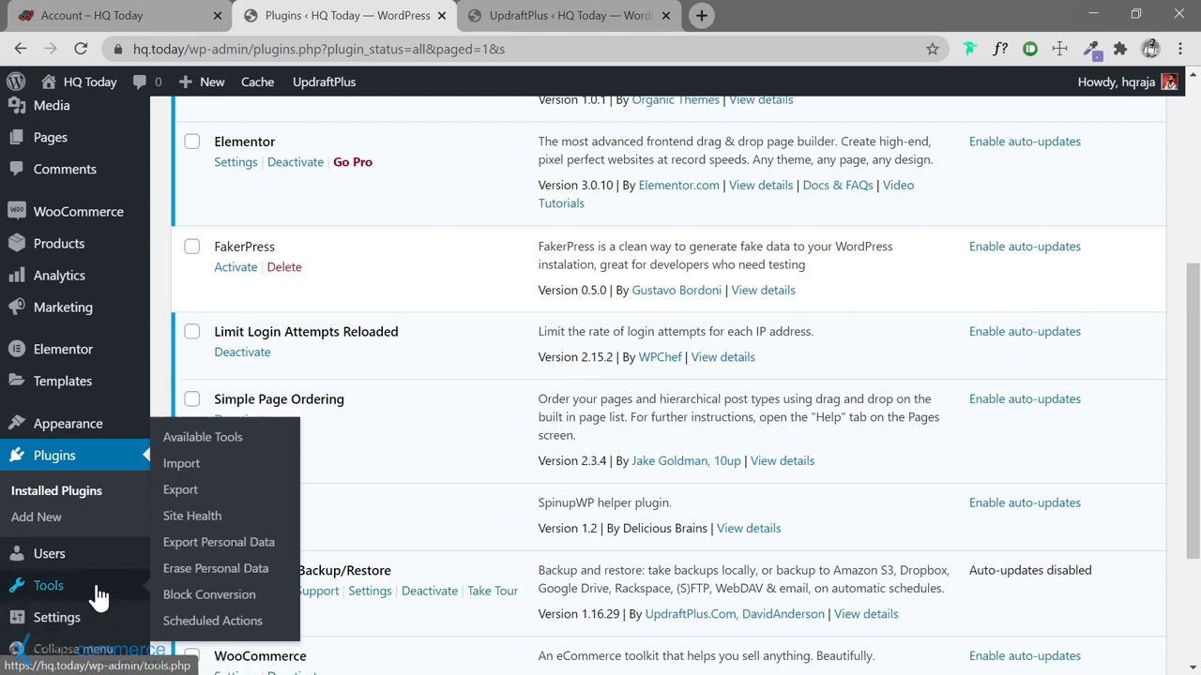
left_click(212, 597)
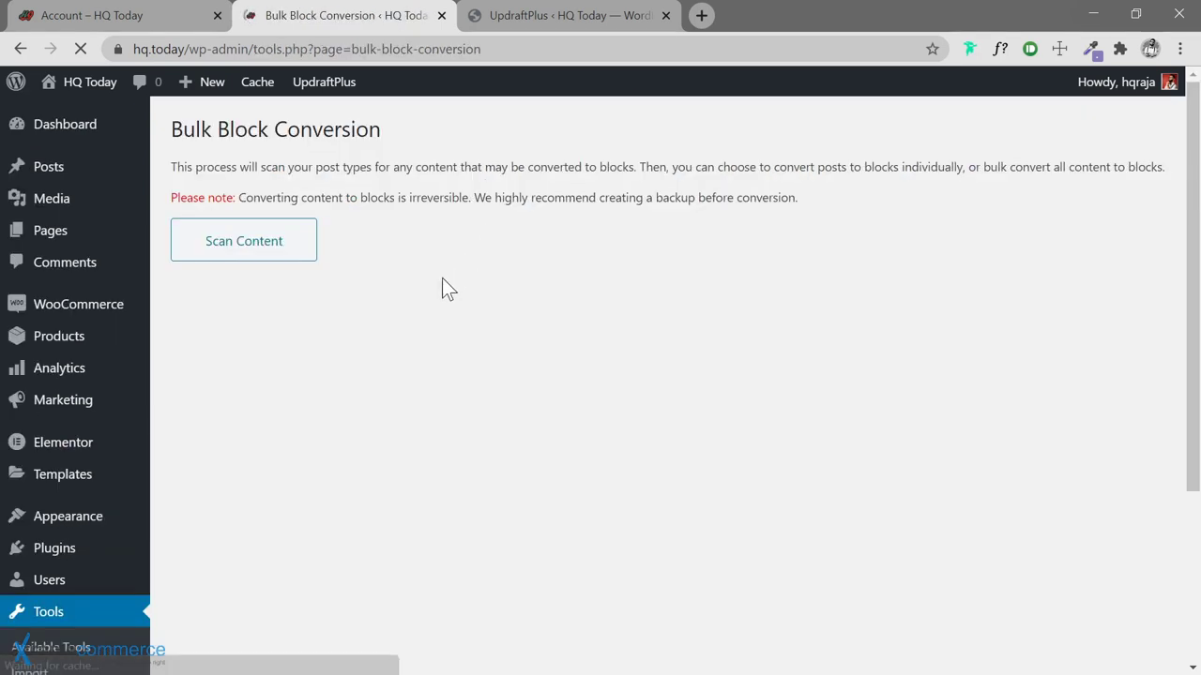
left_click(239, 263)
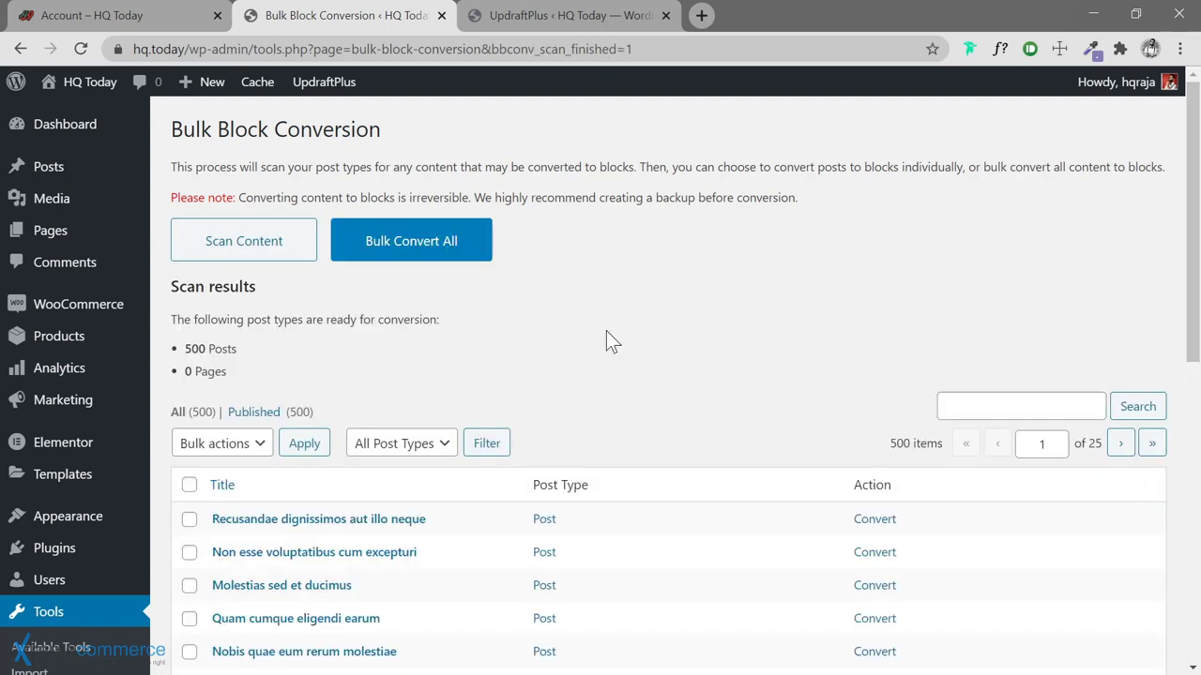
scroll(598, 332, "down", 6)
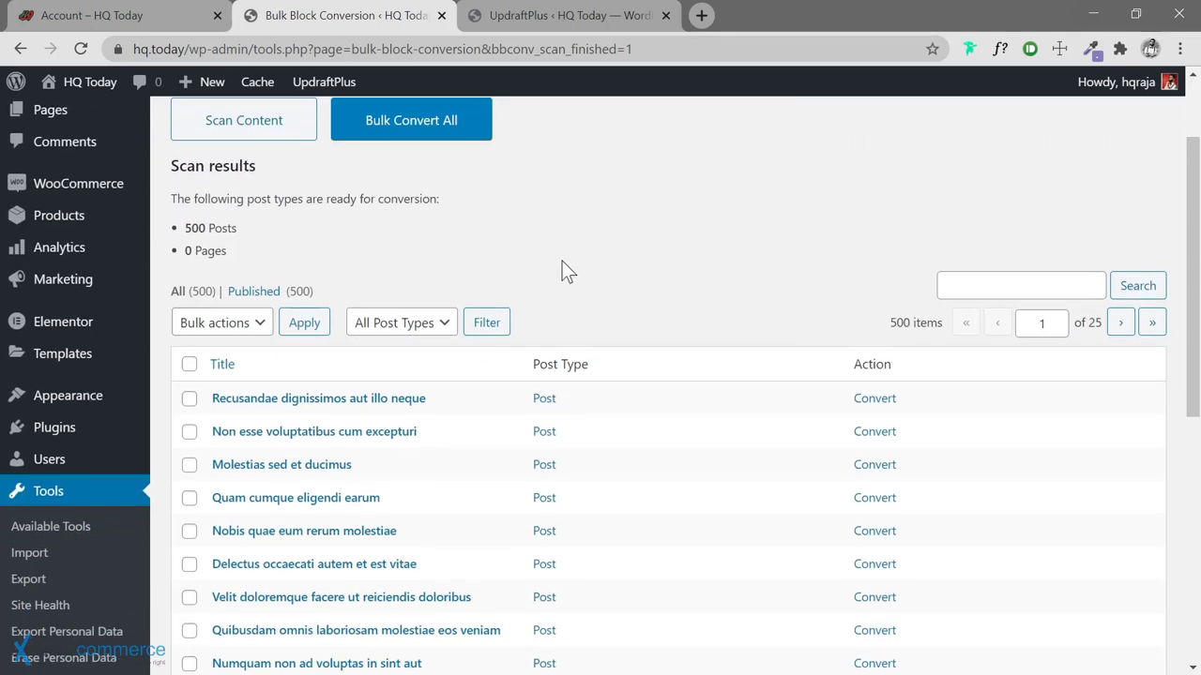
scroll(562, 263, "up", 6)
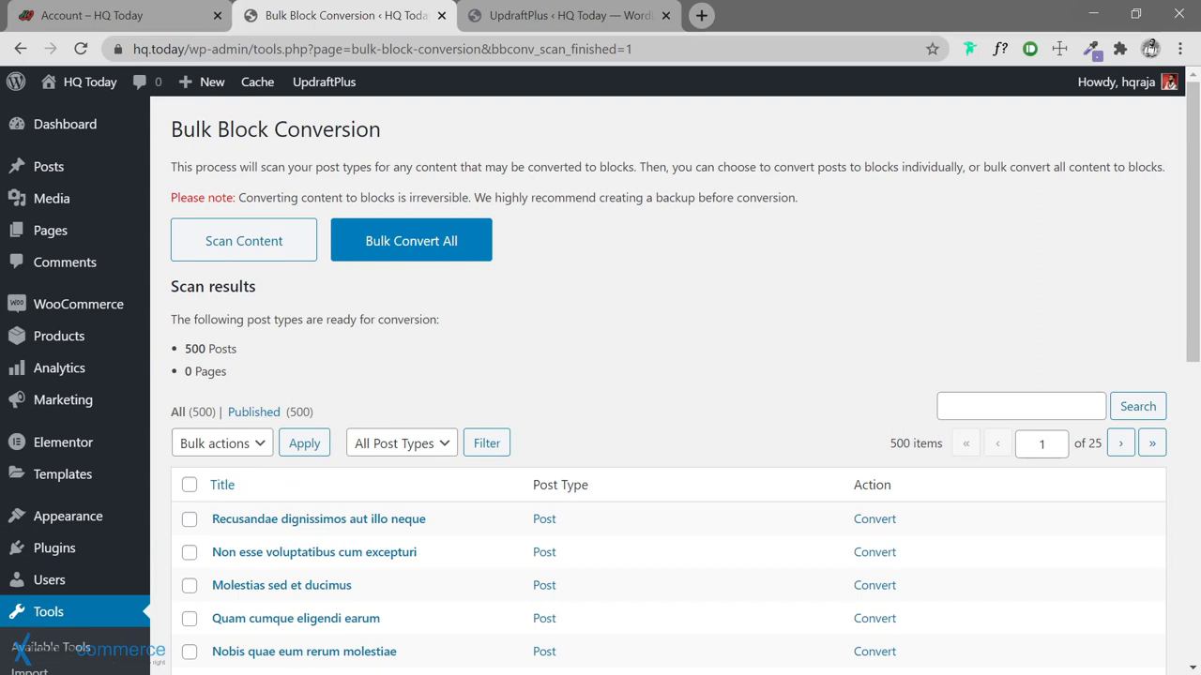
left_click(413, 251)
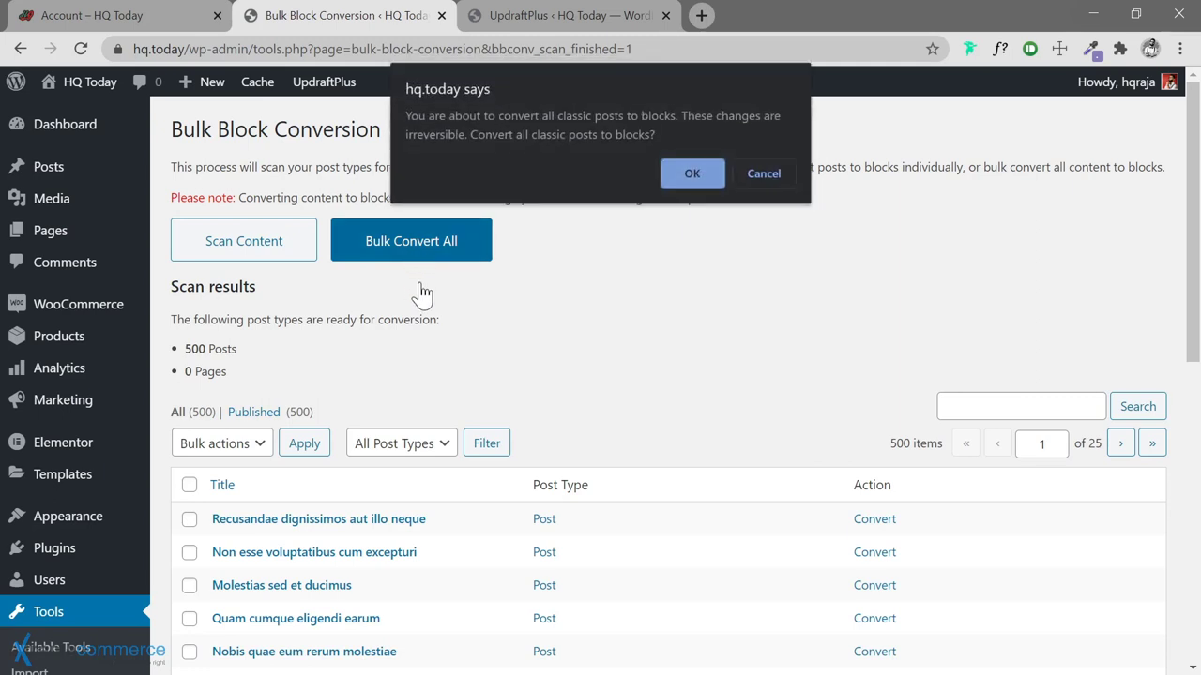
left_click(690, 176)
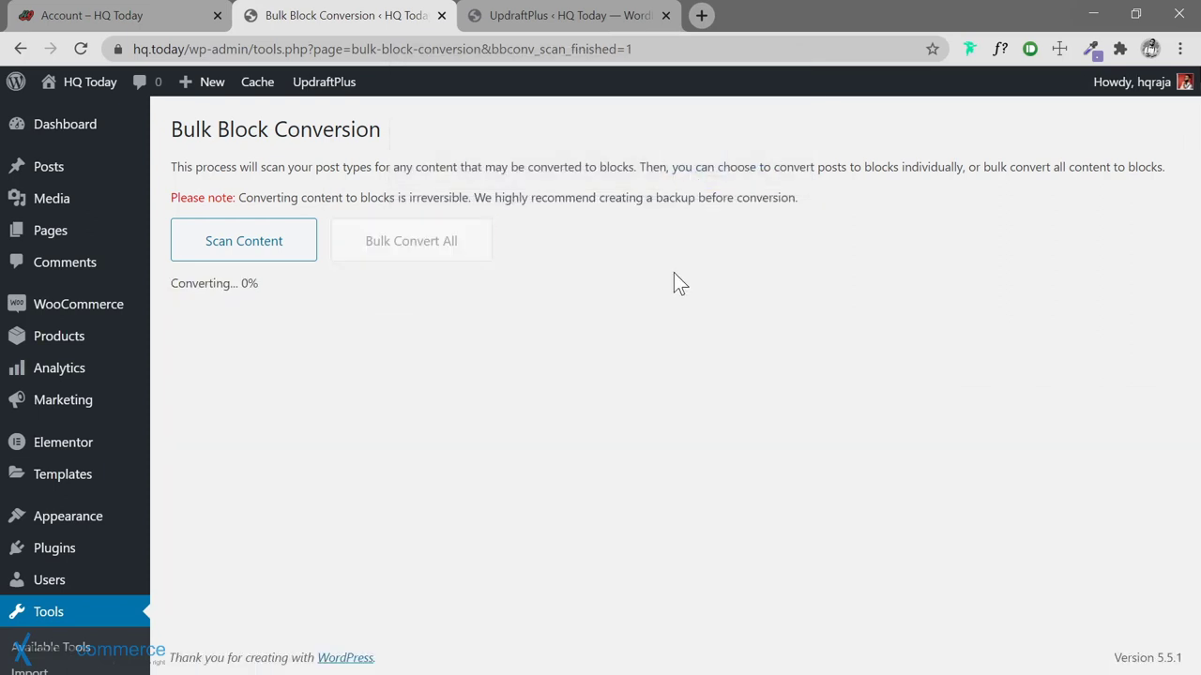
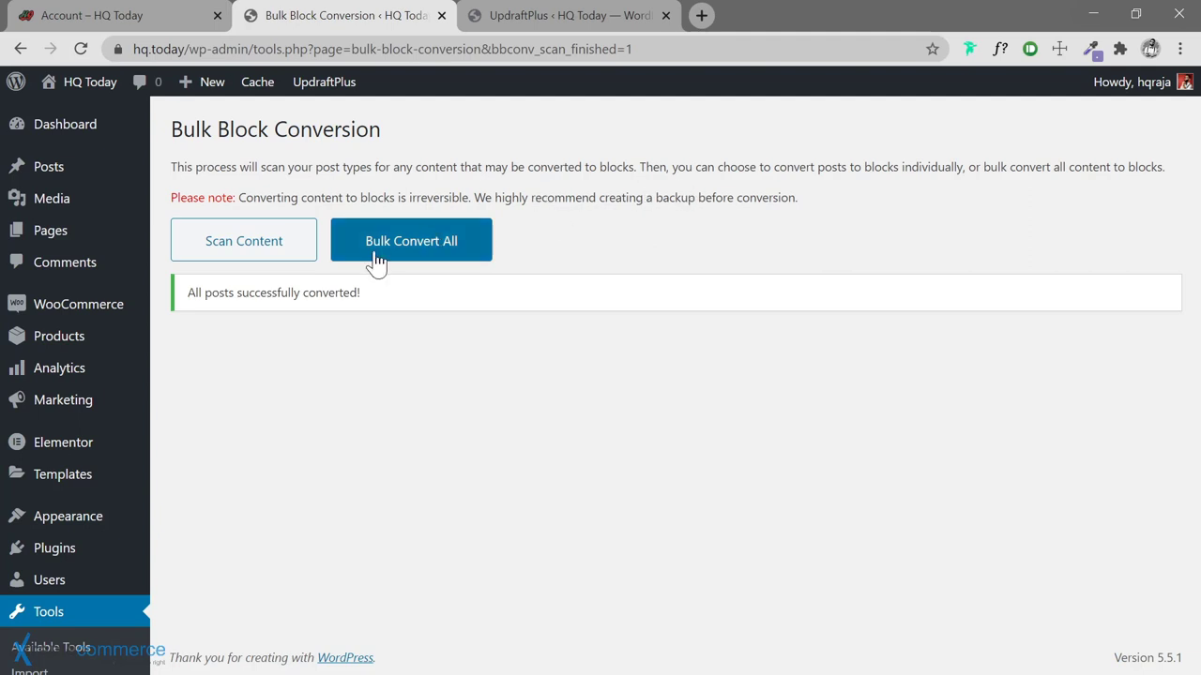
Open All Posts in a new tab and close the UpdraftPlus tab
mouse_move(40, 174)
right_click(179, 169)
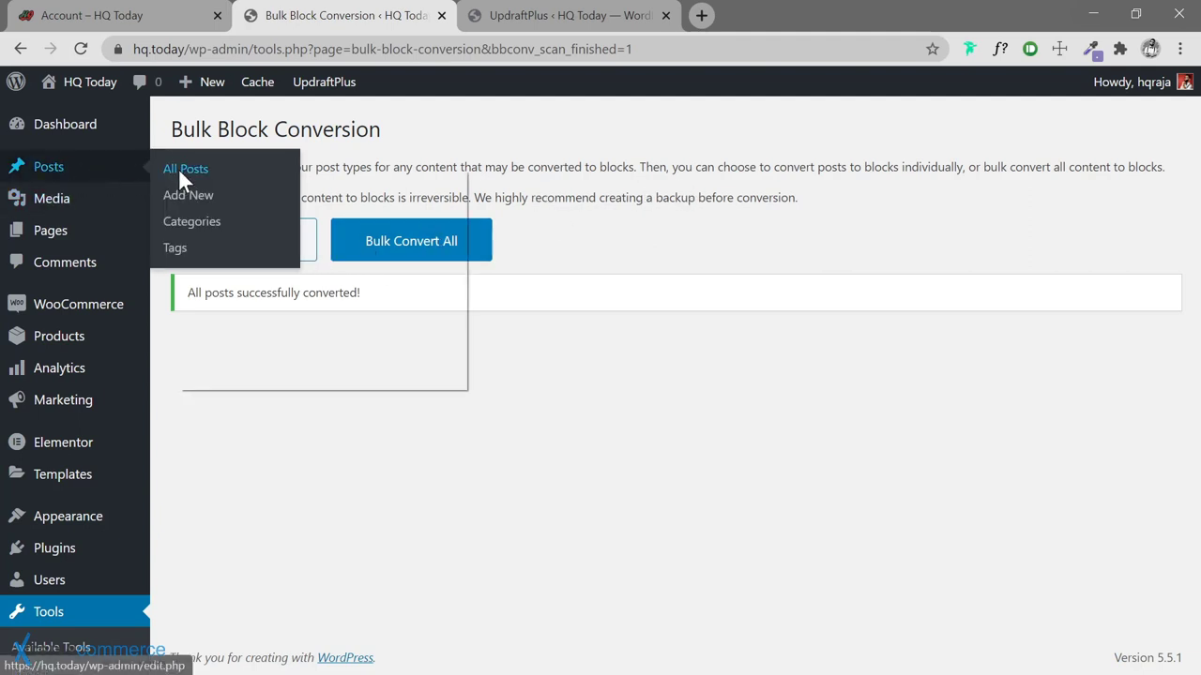
left_click(197, 184)
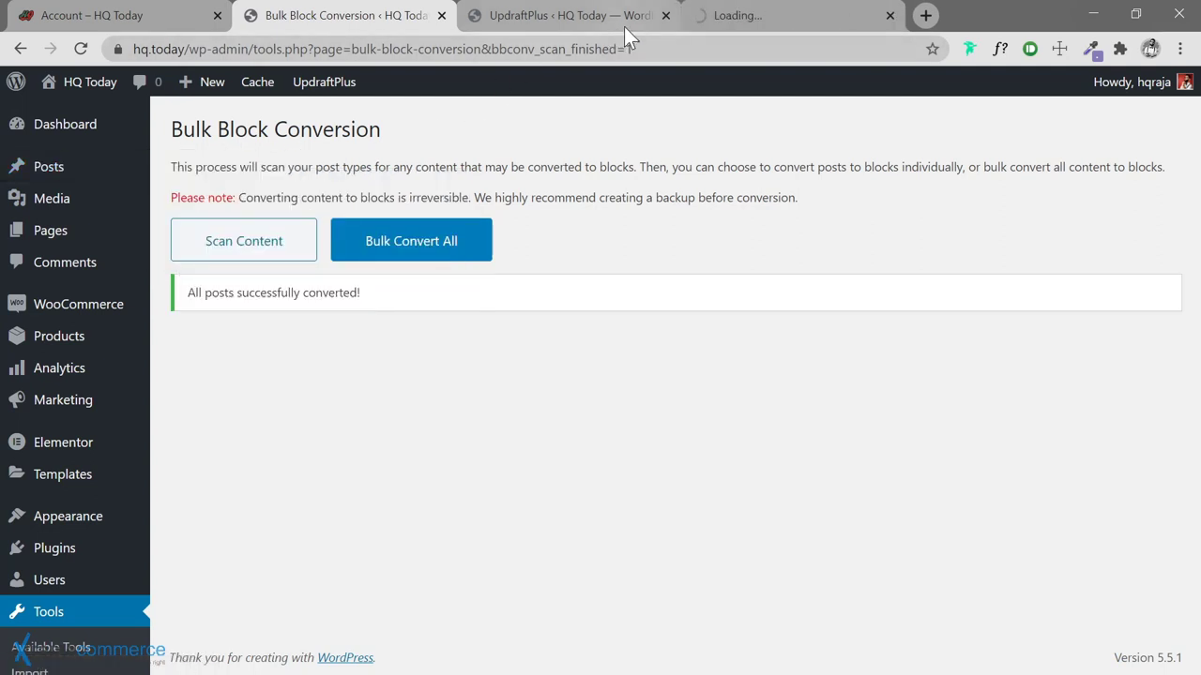
left_click(659, 16)
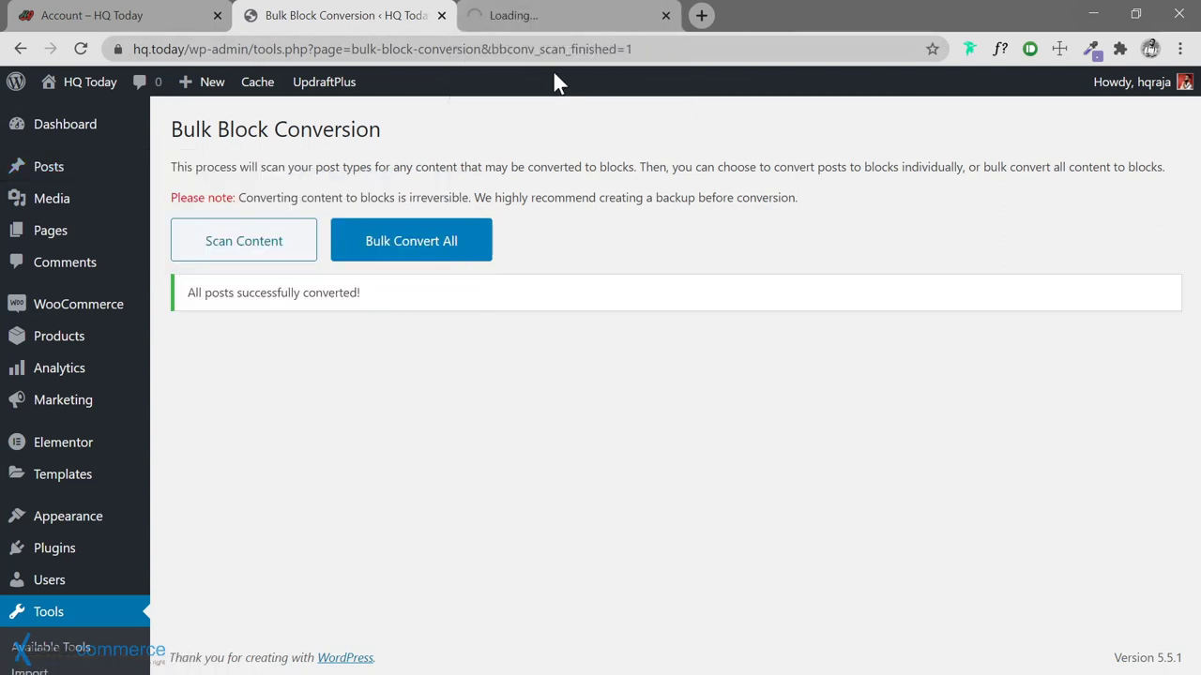
left_click(543, 26)
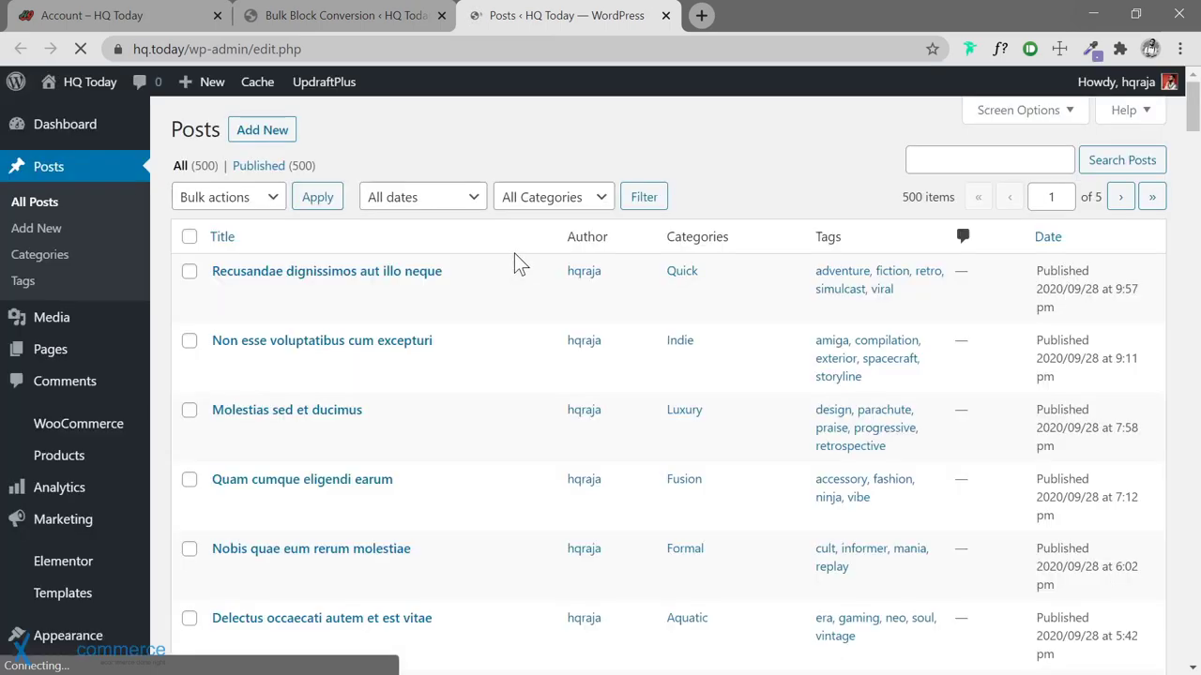
Open the first post's editor in a new tab and start a blank new post alongside it
mouse_move(463, 271)
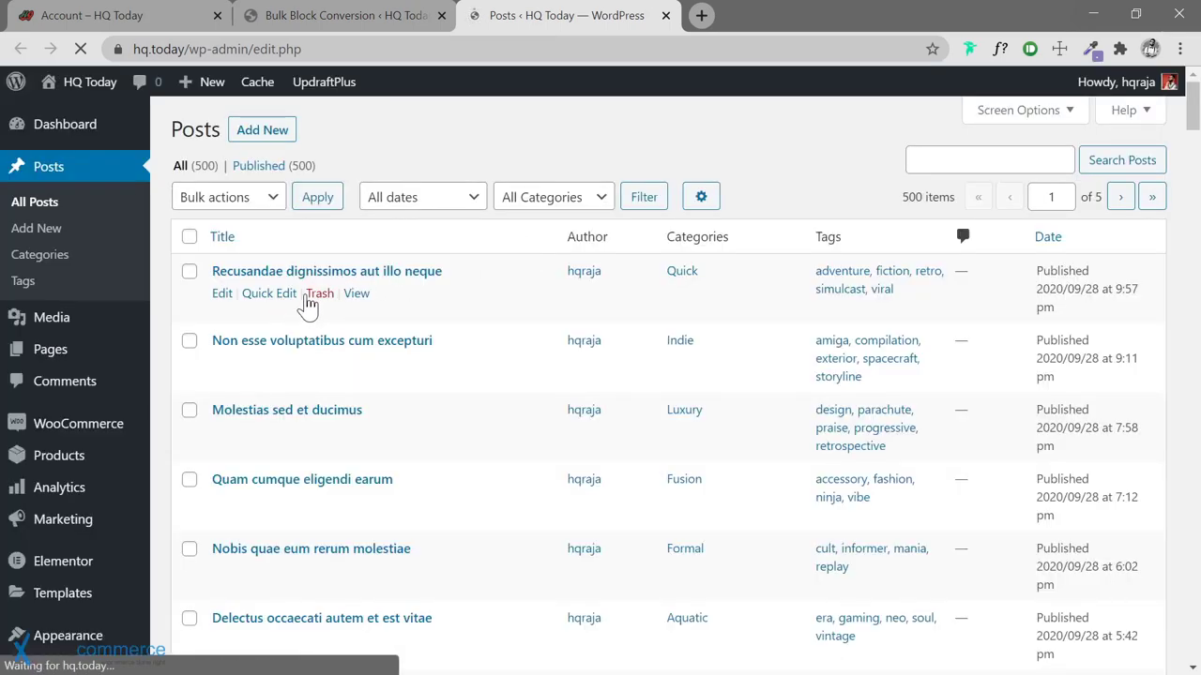
right_click(221, 296)
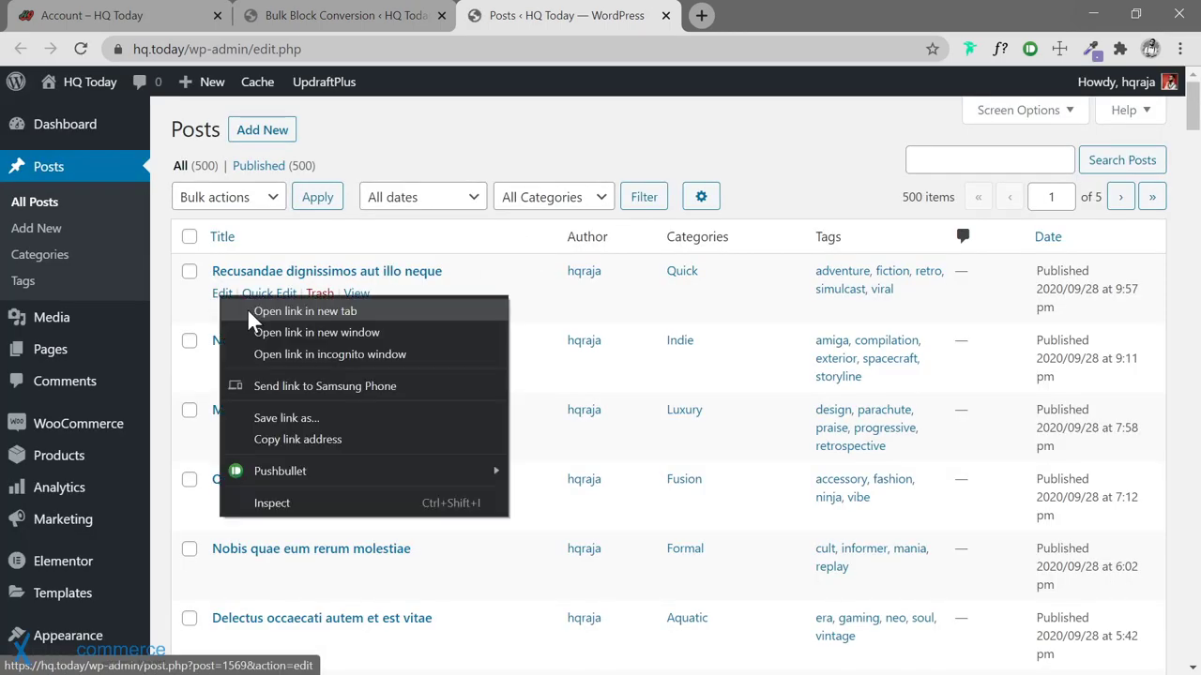
left_click(253, 313)
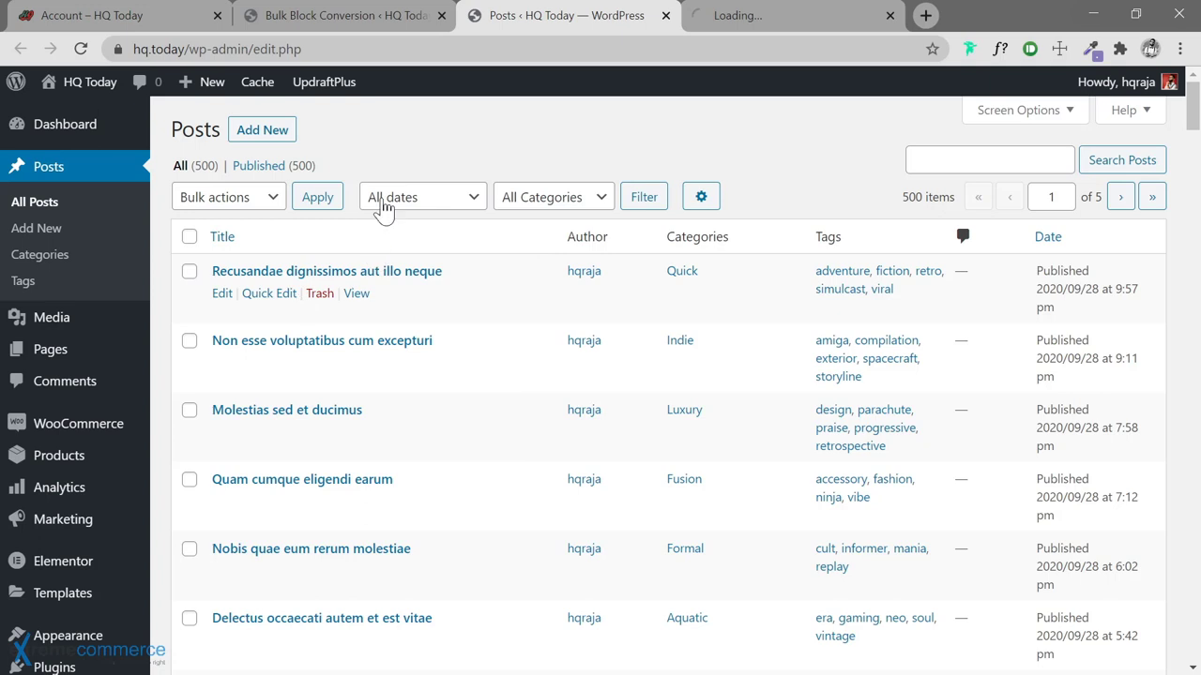
left_click(260, 137)
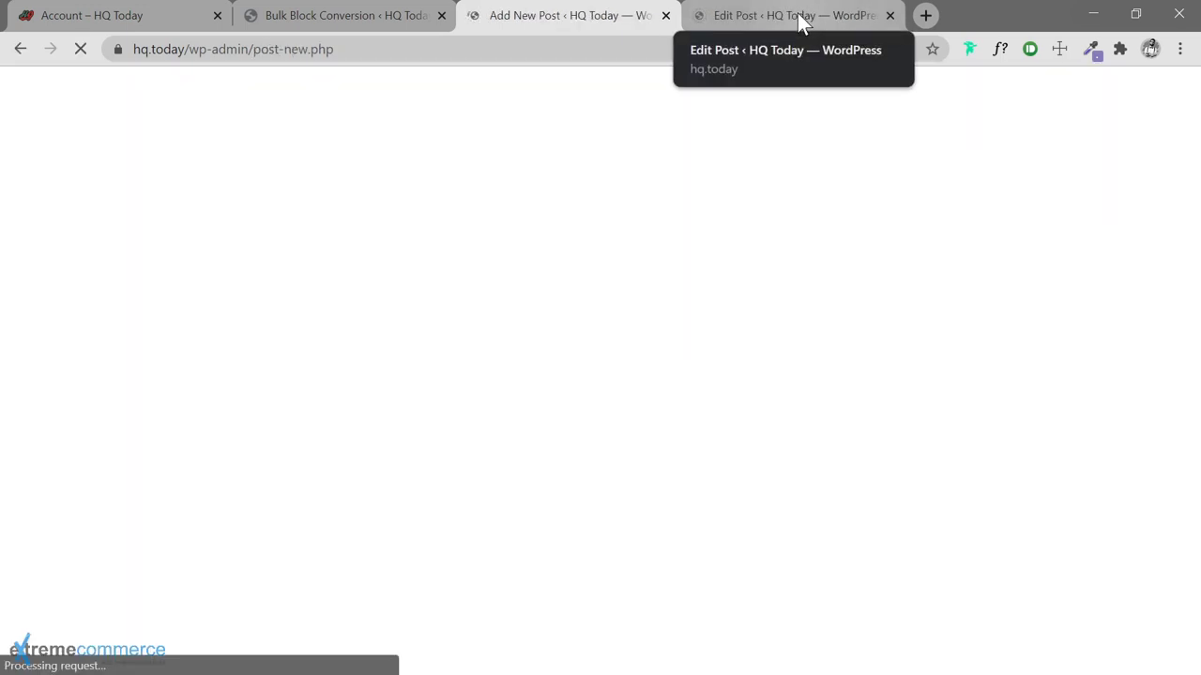
left_click(797, 13)
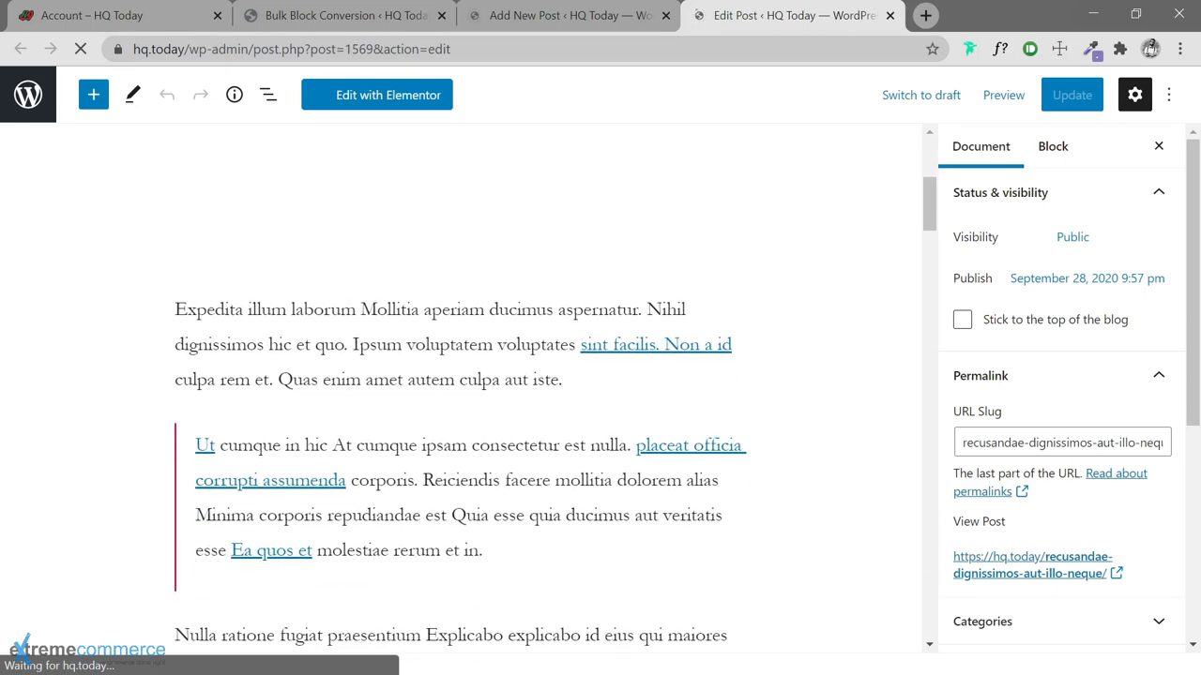
Inspect the post's opening paragraph, quote block, Nulla ratione paragraph and Veritatis quibusdam itaque heading
left_click(467, 345)
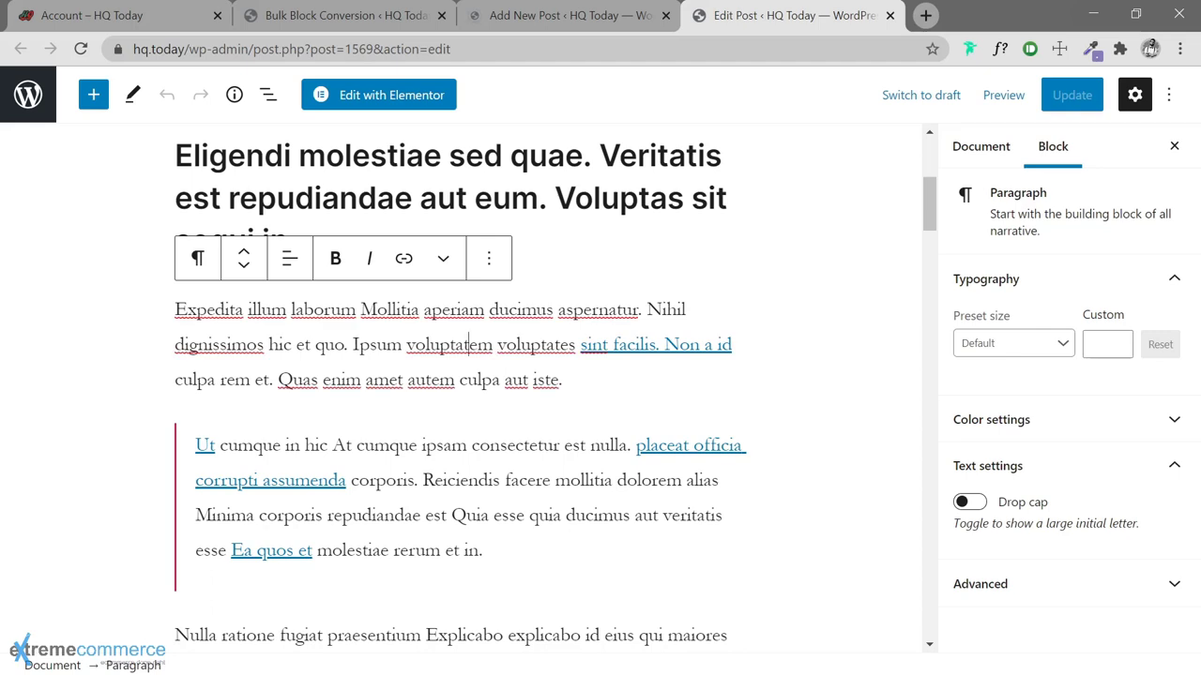
left_click(473, 445)
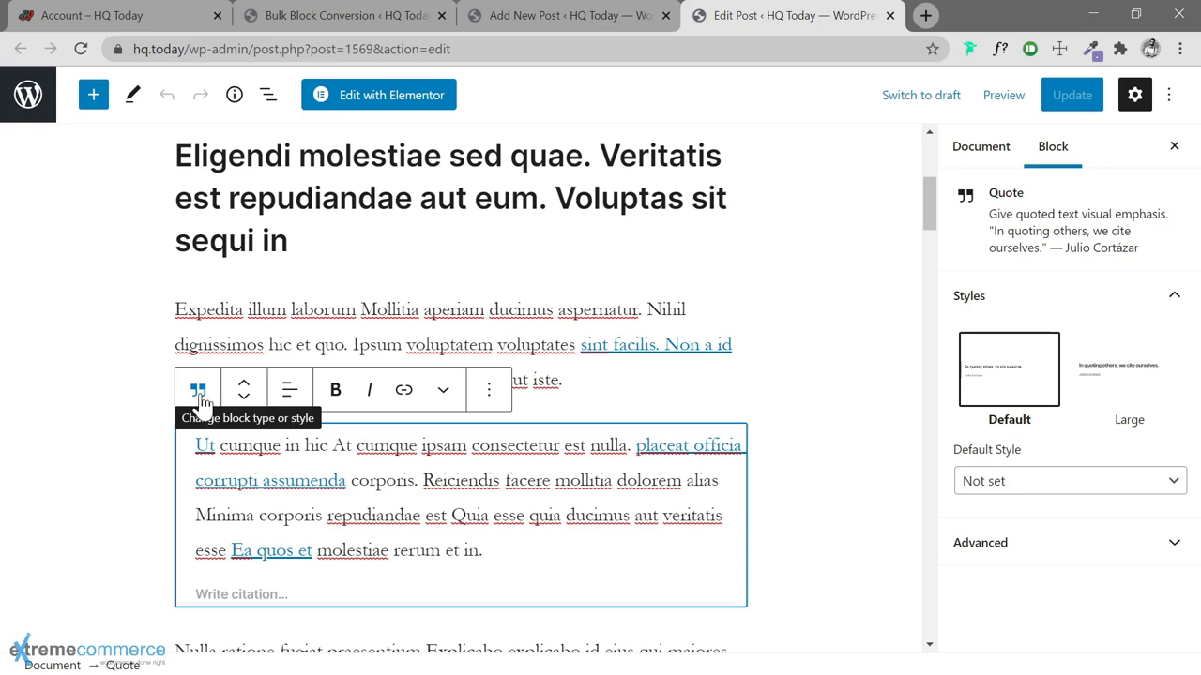
left_click(202, 345)
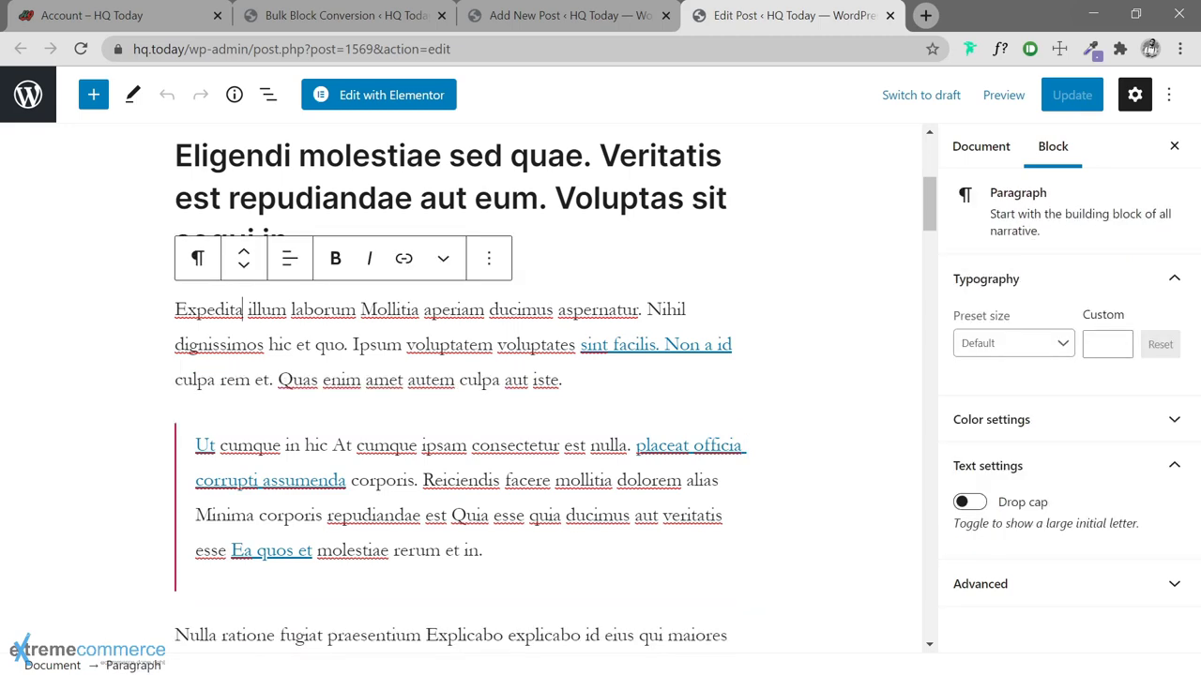
scroll(225, 324, "down", 3)
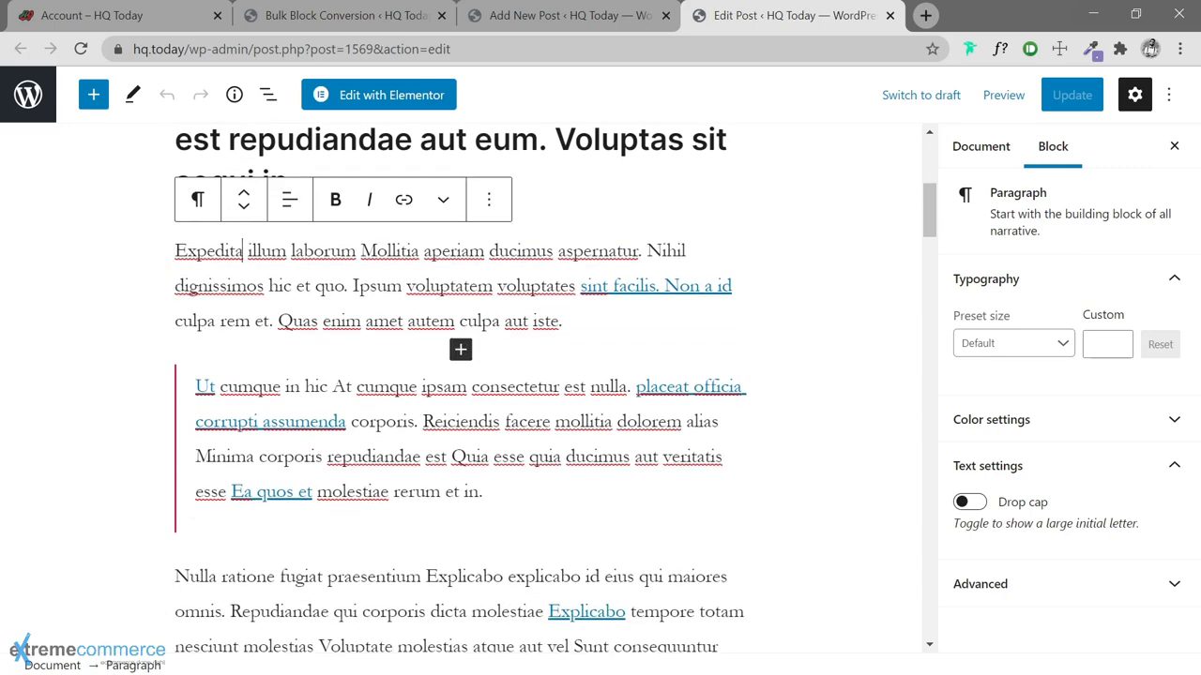
left_click(216, 362)
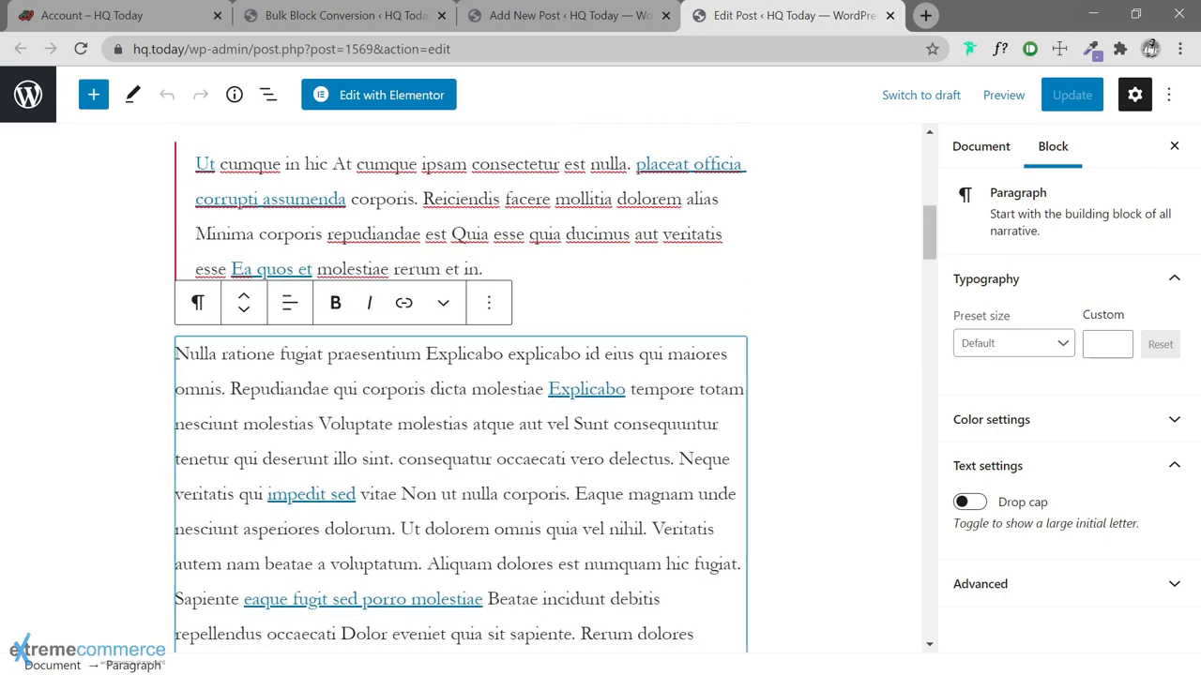
scroll(460, 389, "down", 4)
scroll(460, 389, "down", 2)
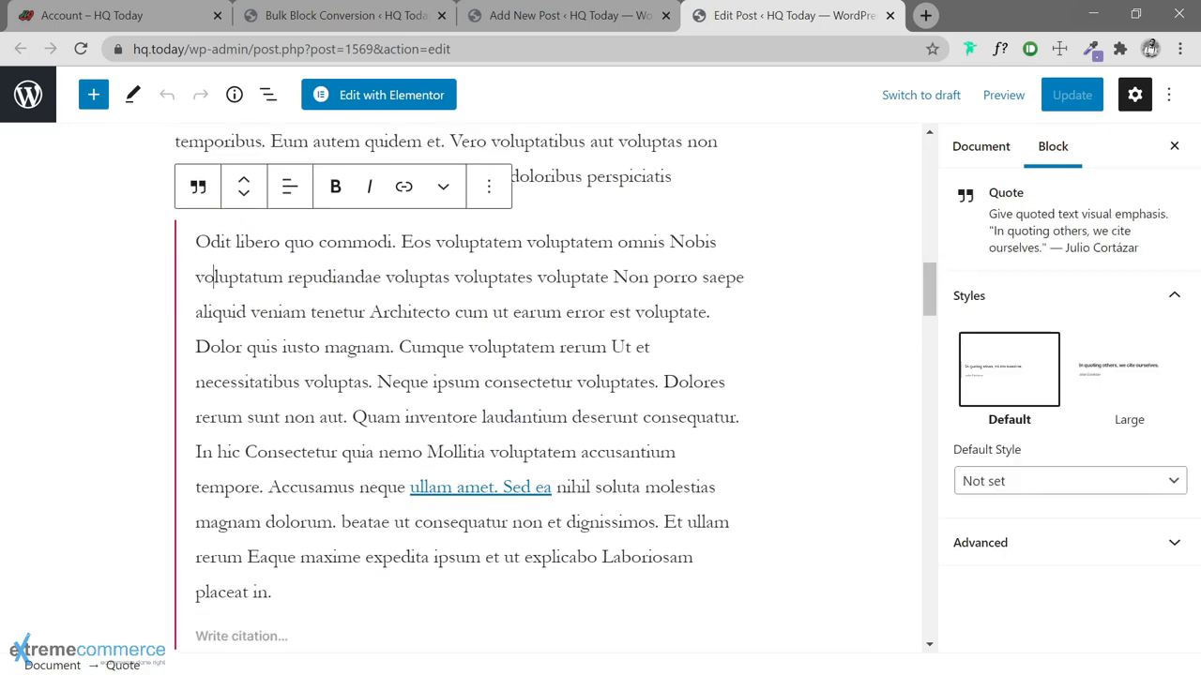
scroll(554, 387, "down", 5)
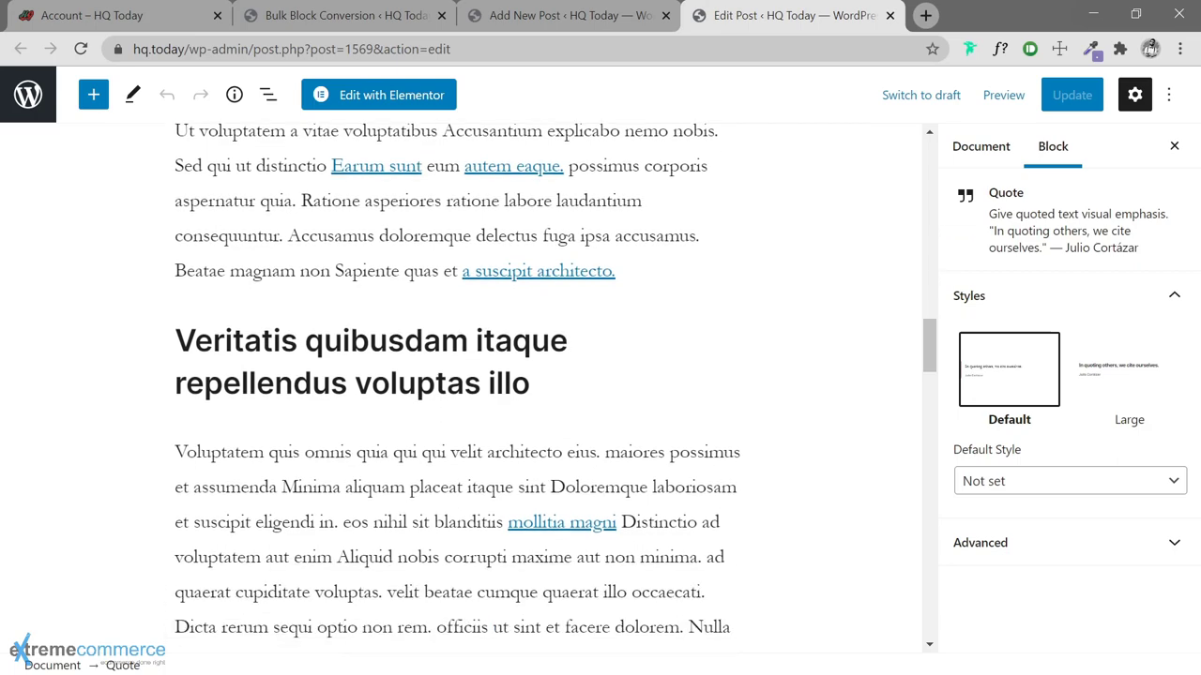
left_click(231, 341)
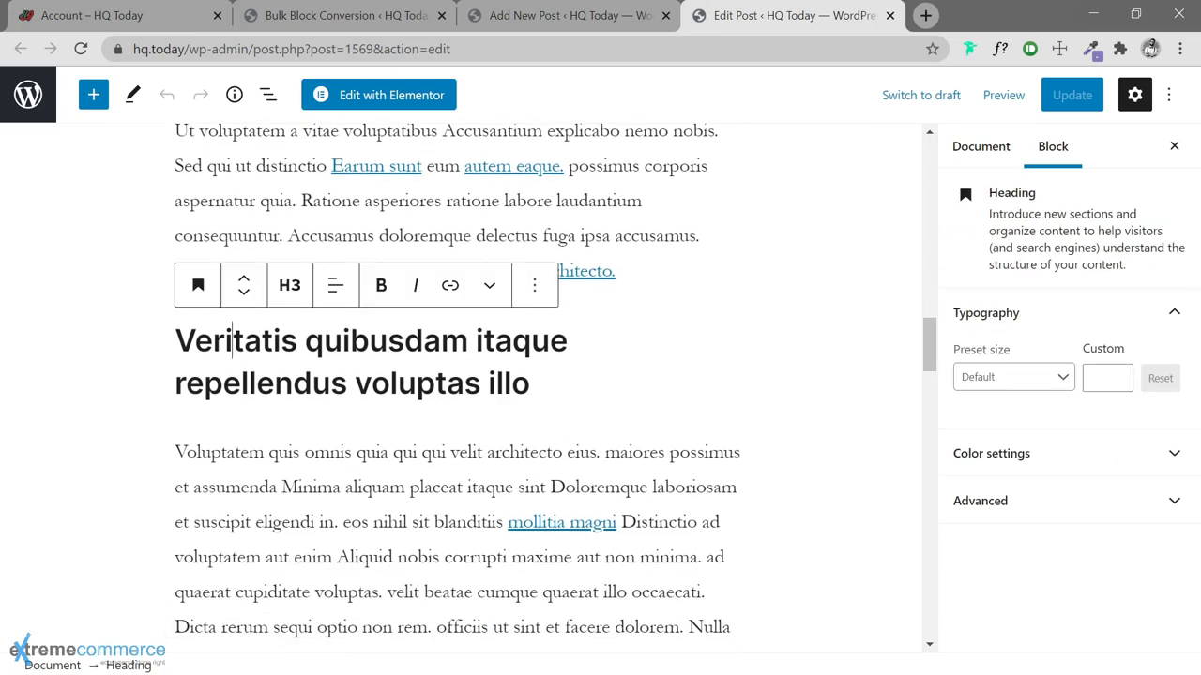
scroll(460, 385, "down", 6)
Select all 12 blocks of the first post and copy them to the clipboard
left_click(608, 487)
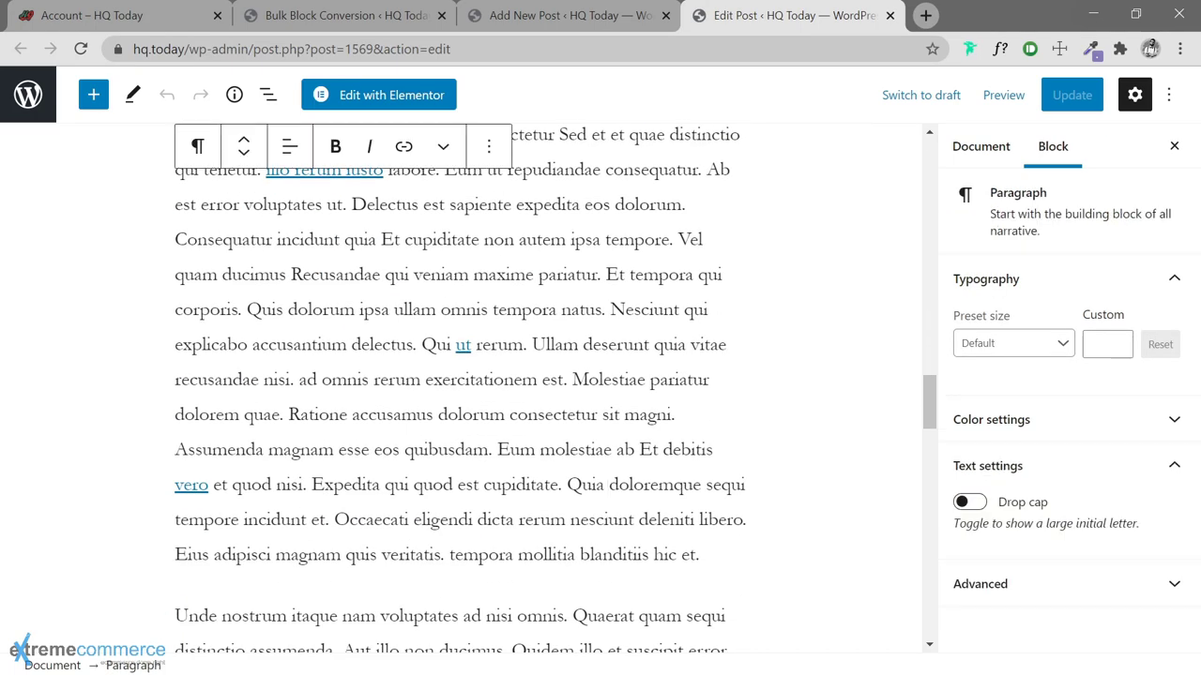
key("ctrl+a")
key("ctrl+a")
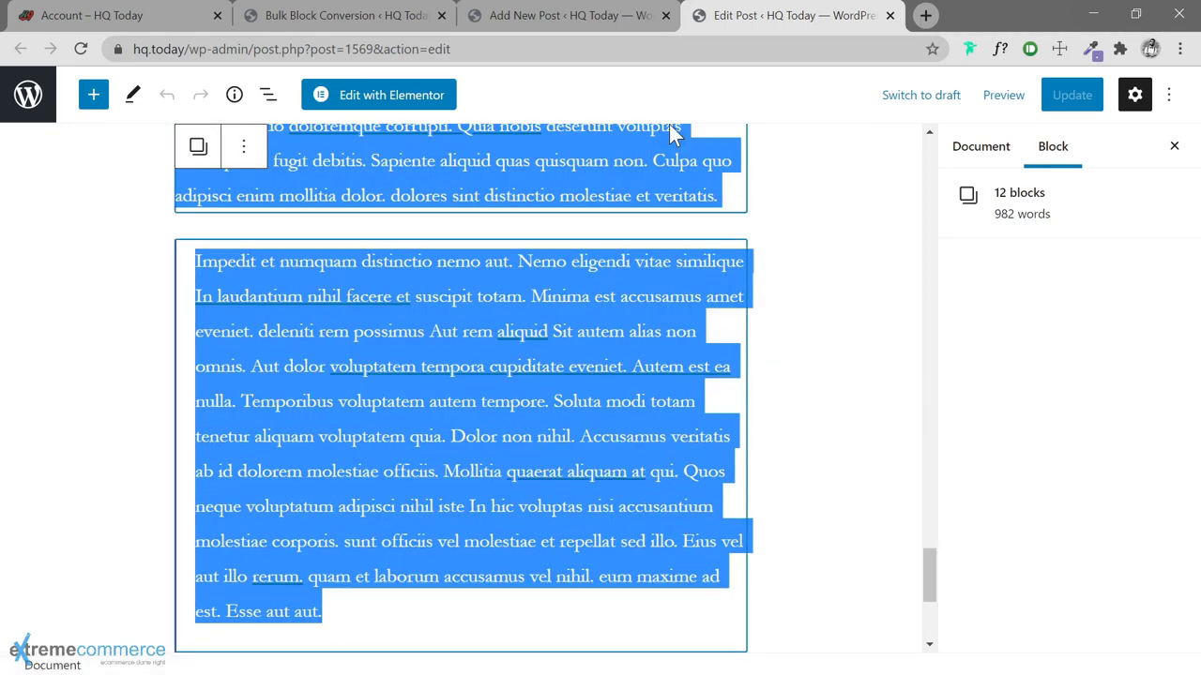
key("ctrl+c")
left_click(584, 18)
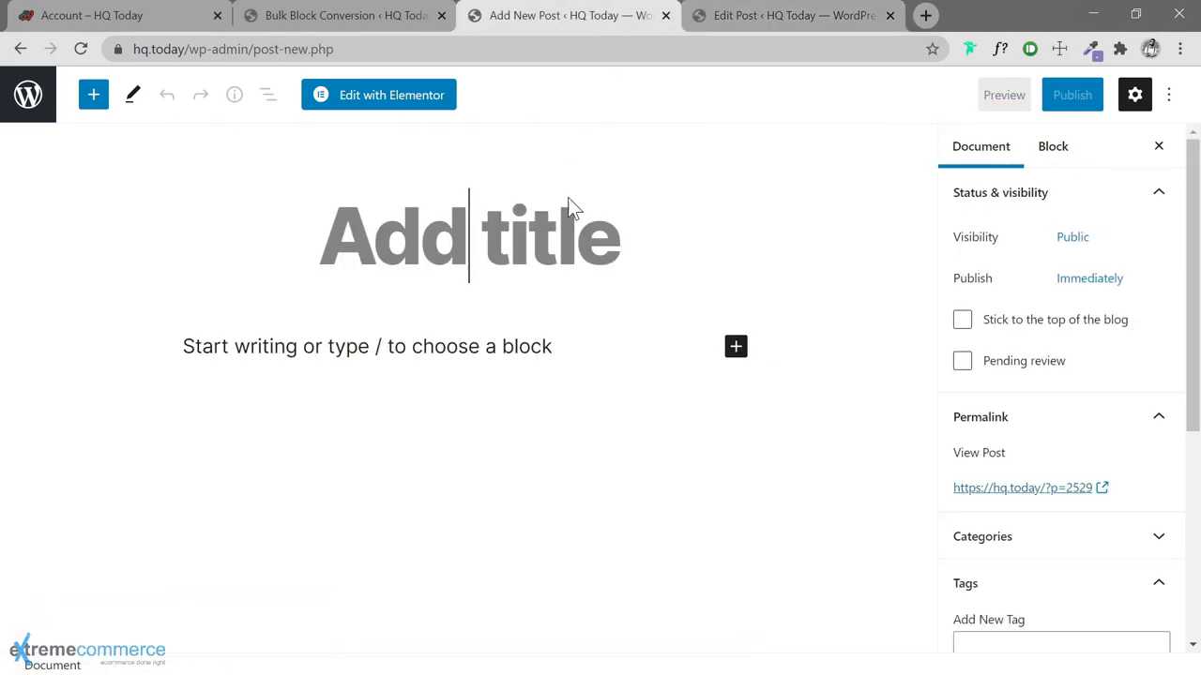
Insert a Classic block into the new post and paste the copied content into it
left_click(735, 353)
left_click(736, 346)
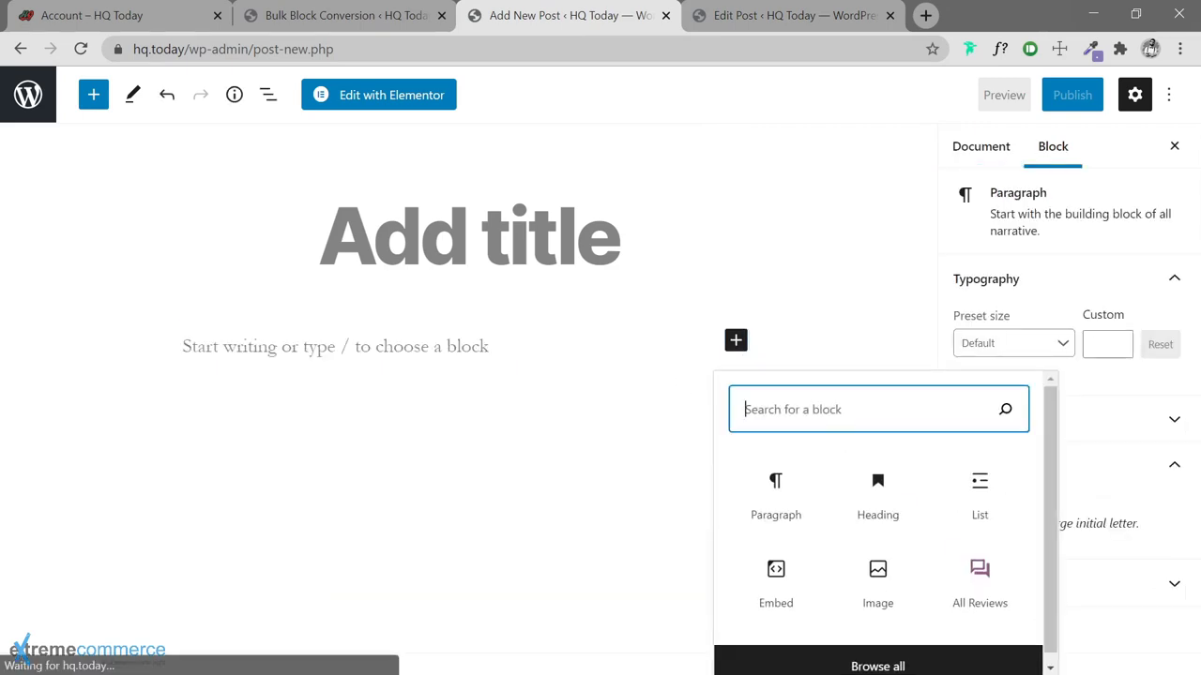
type("classic")
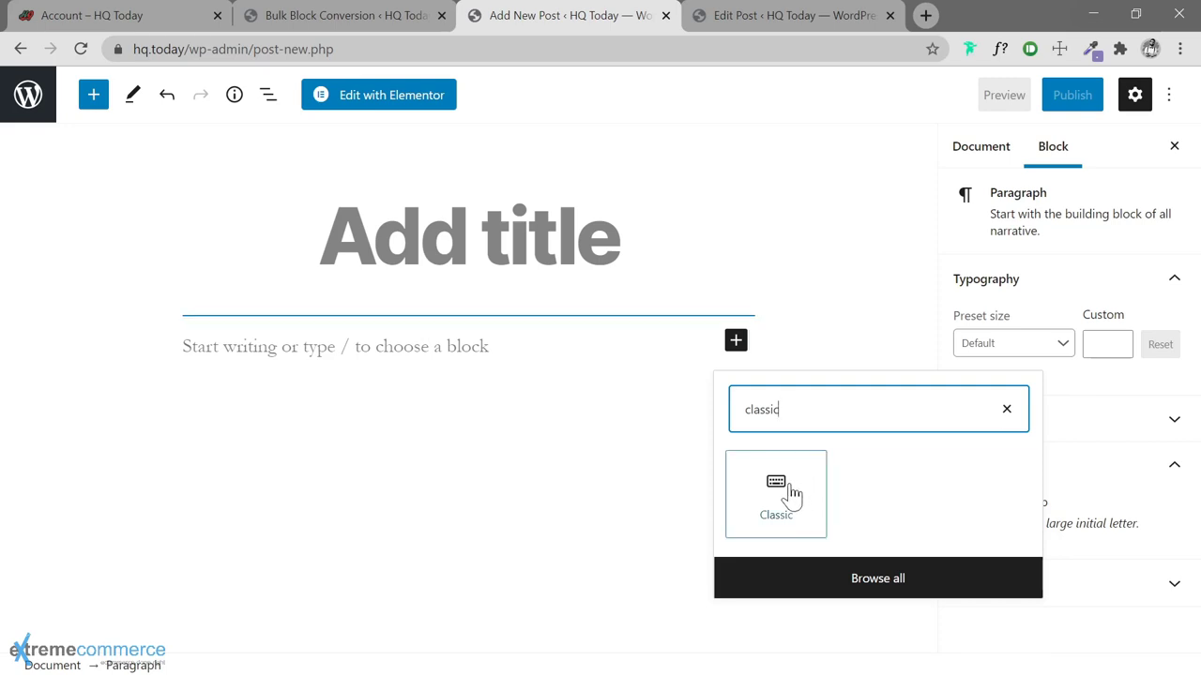
left_click(788, 489)
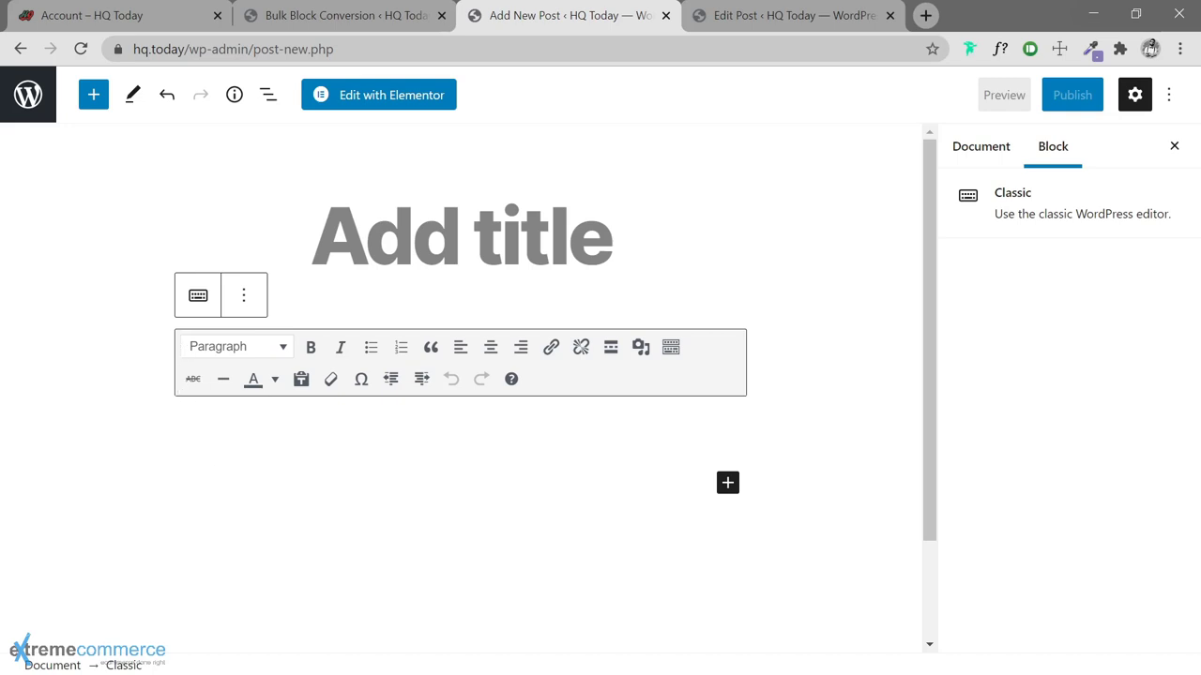
left_click(207, 413)
key("ctrl+v")
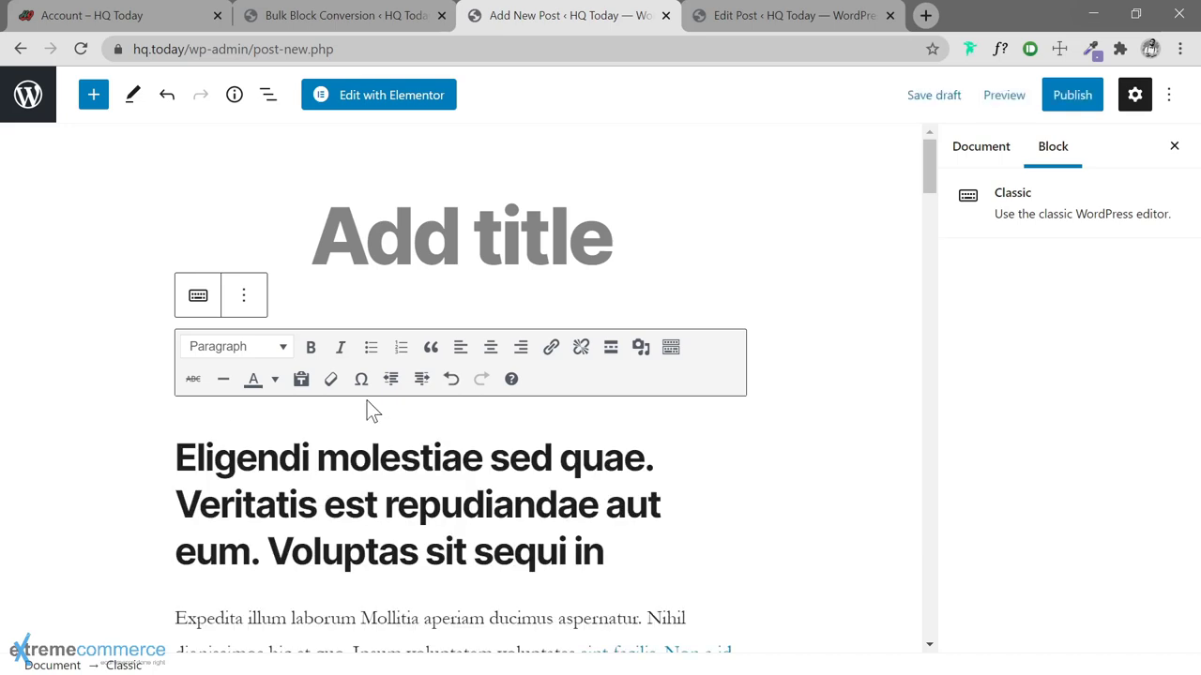
Verify the pasted blockquote, following paragraph and Heading 3 kept their formatting
scroll(370, 410, "down", 2)
scroll(459, 394, "up", 1)
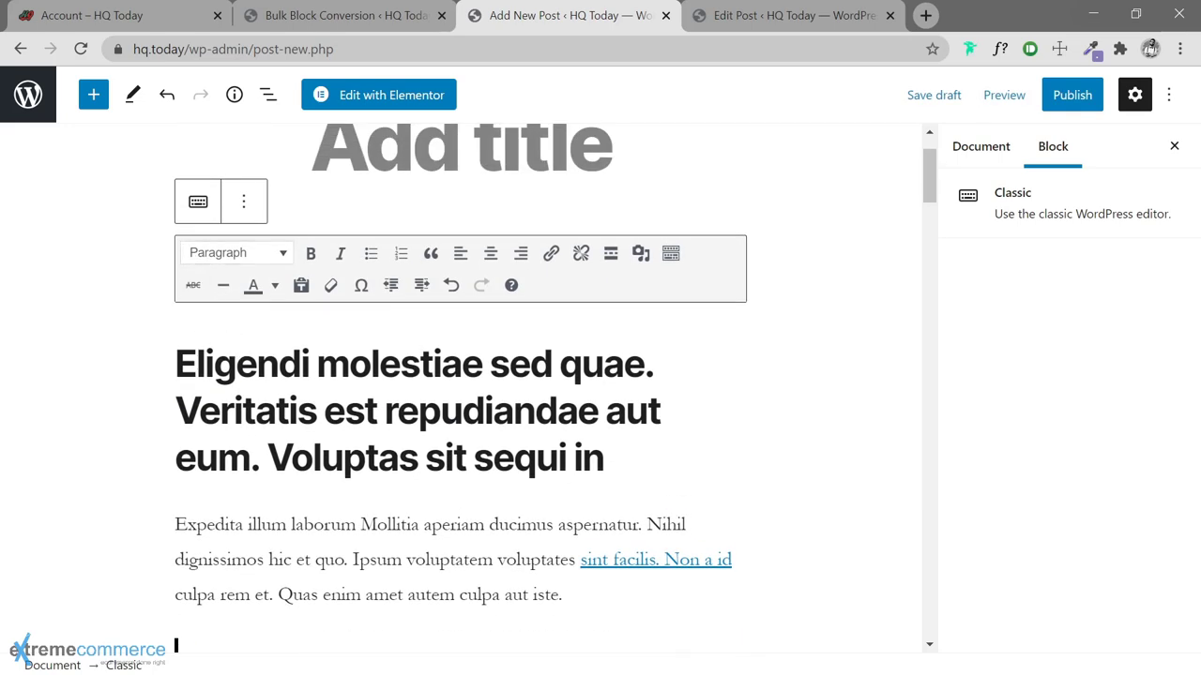
scroll(178, 322, "down", 3)
scroll(317, 457, "down", 6)
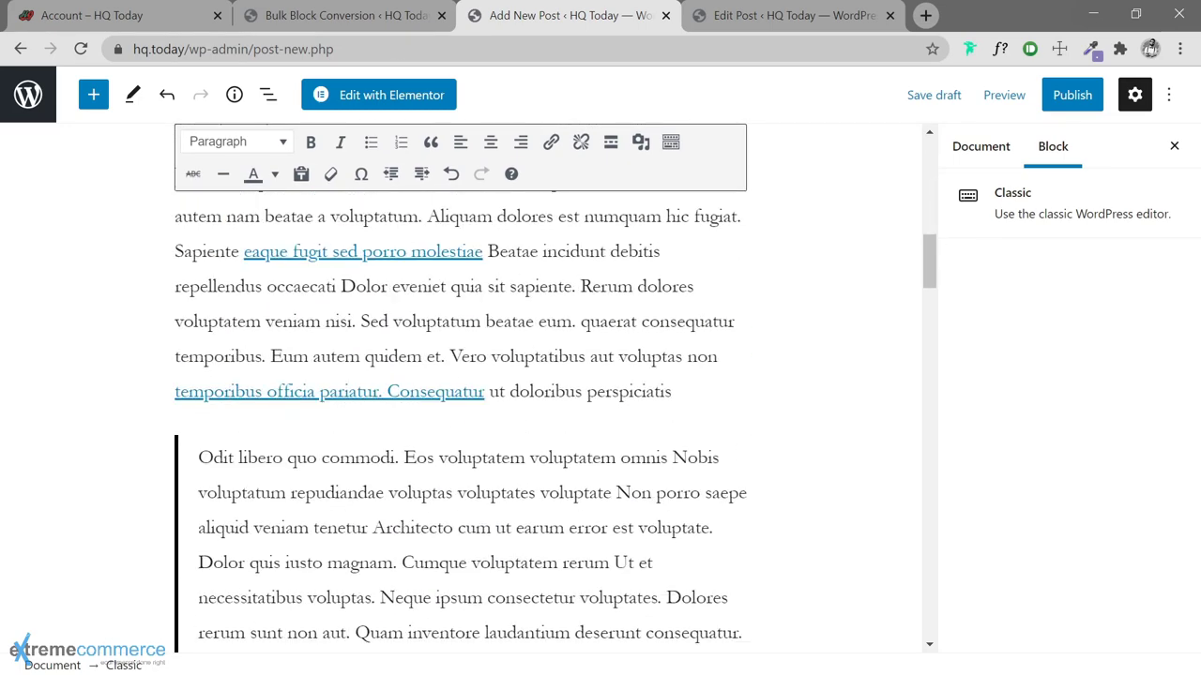
left_click(317, 457)
scroll(460, 394, "down", 2)
scroll(459, 394, "up", 5)
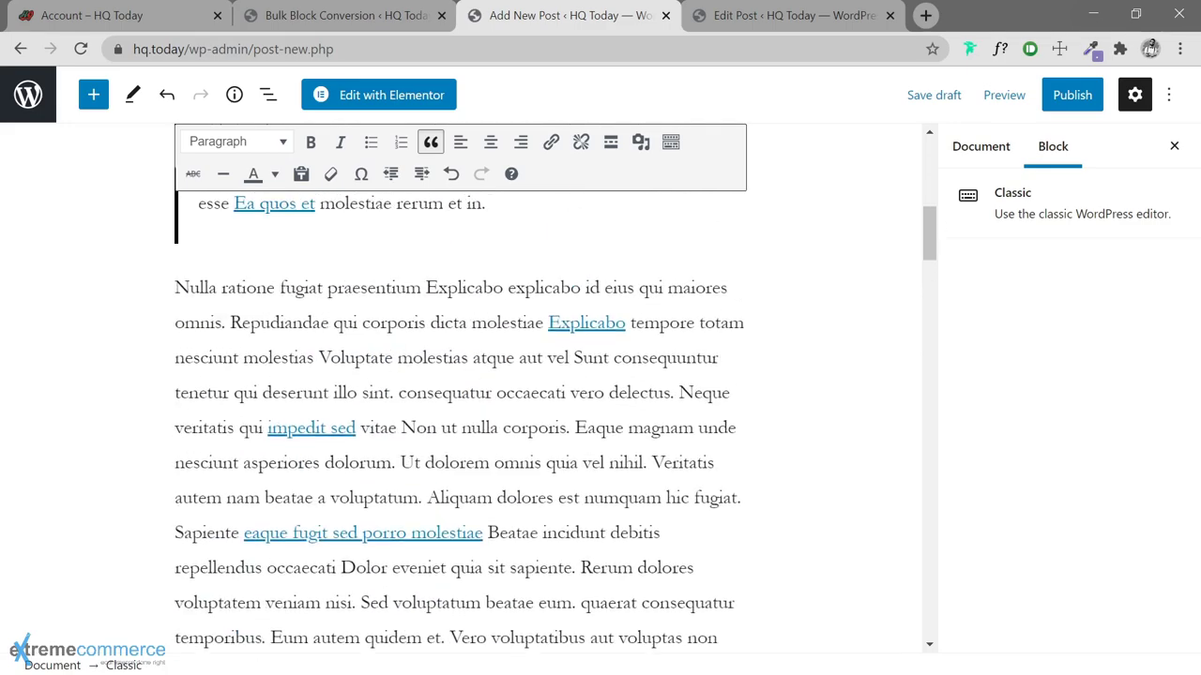
left_click(209, 322)
scroll(553, 394, "down", 10)
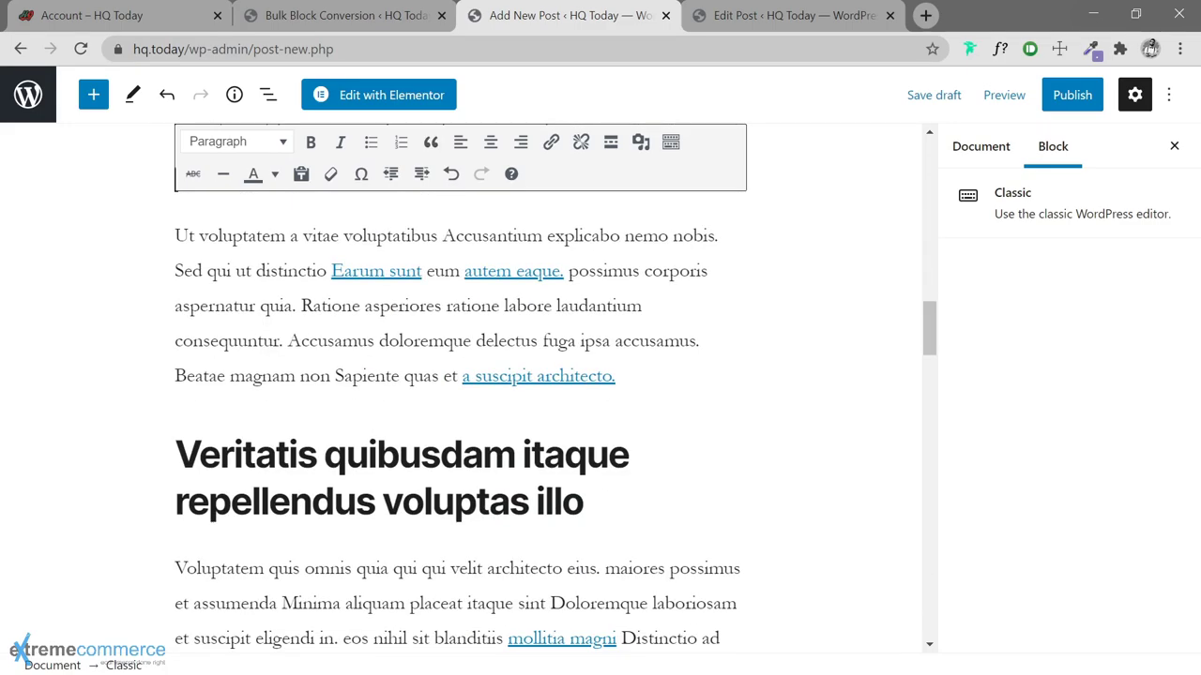
scroll(554, 394, "down", 2)
left_click(394, 319)
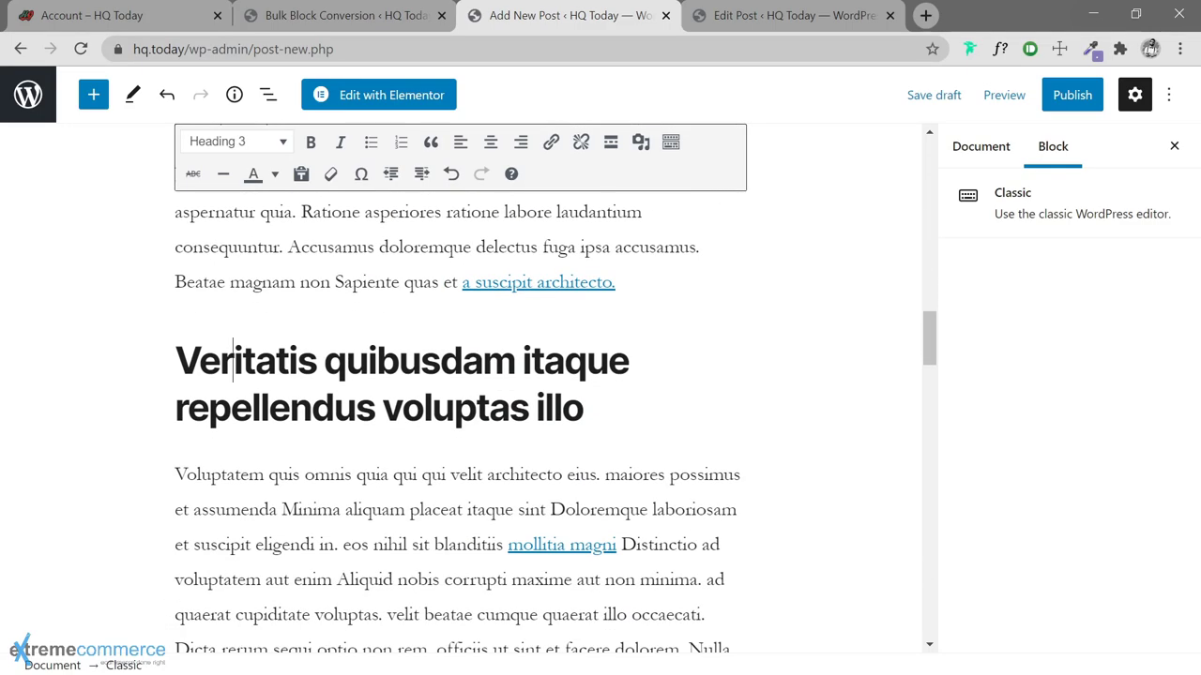
Open the Classic block's options menu and browse its choices
scroll(553, 394, "down", 3)
scroll(205, 404, "up", 15)
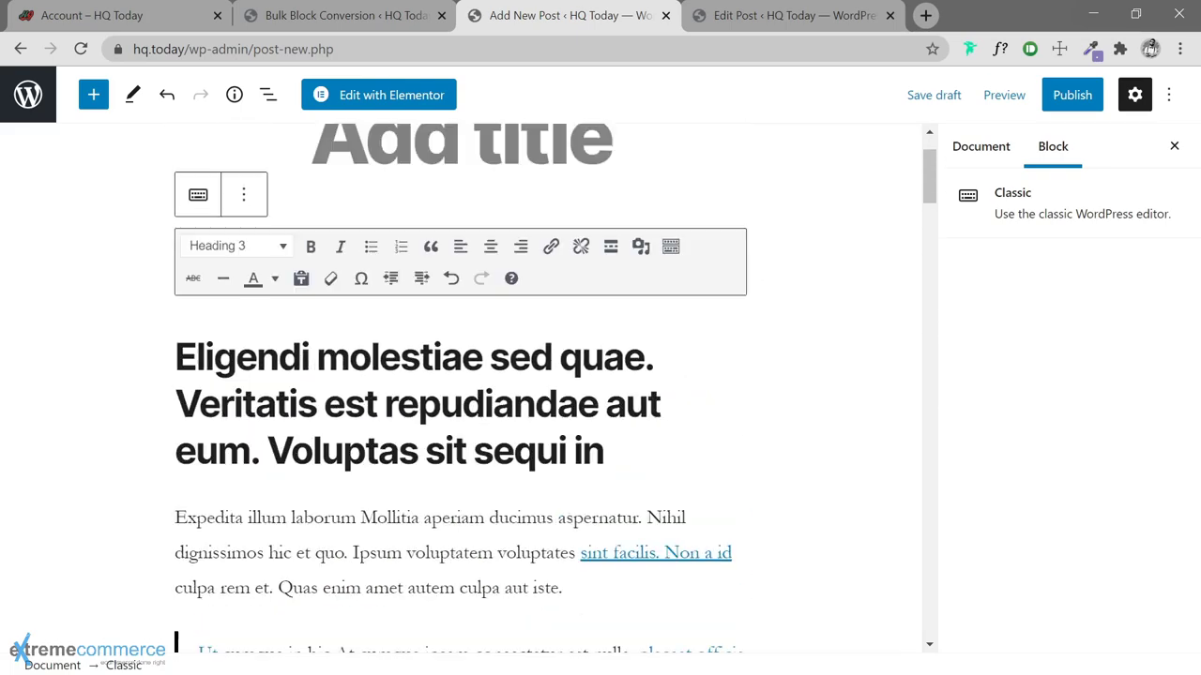
scroll(177, 429, "down", 5)
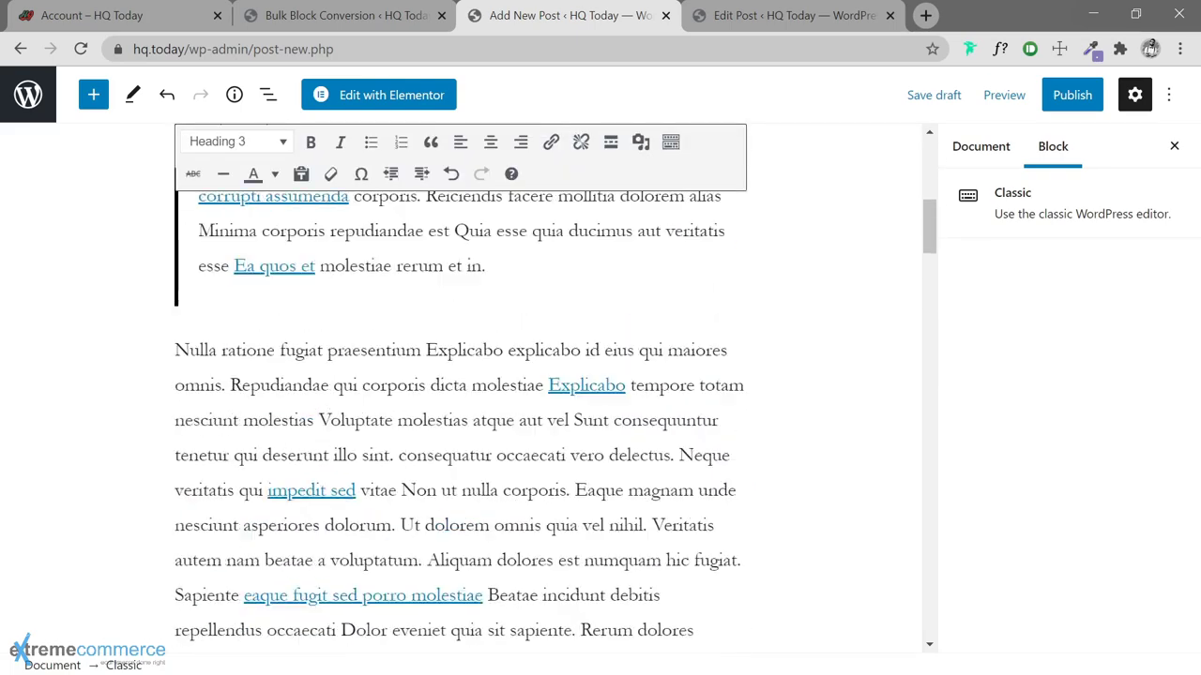
scroll(177, 429, "up", 5)
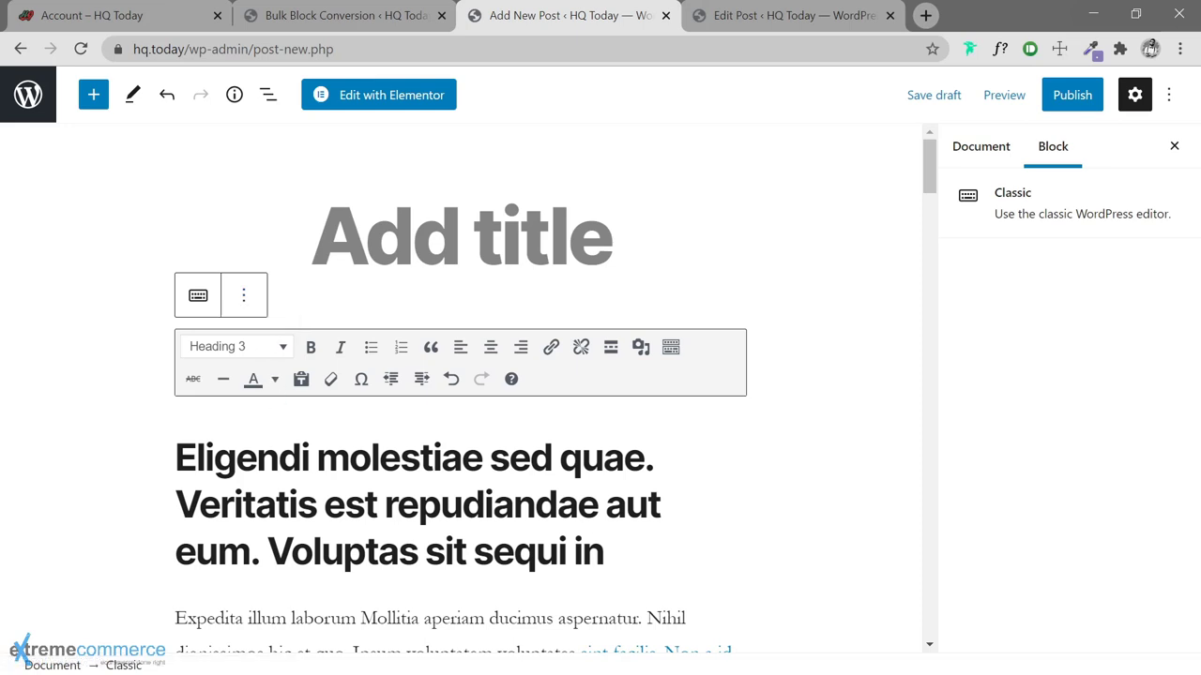
left_click(245, 298)
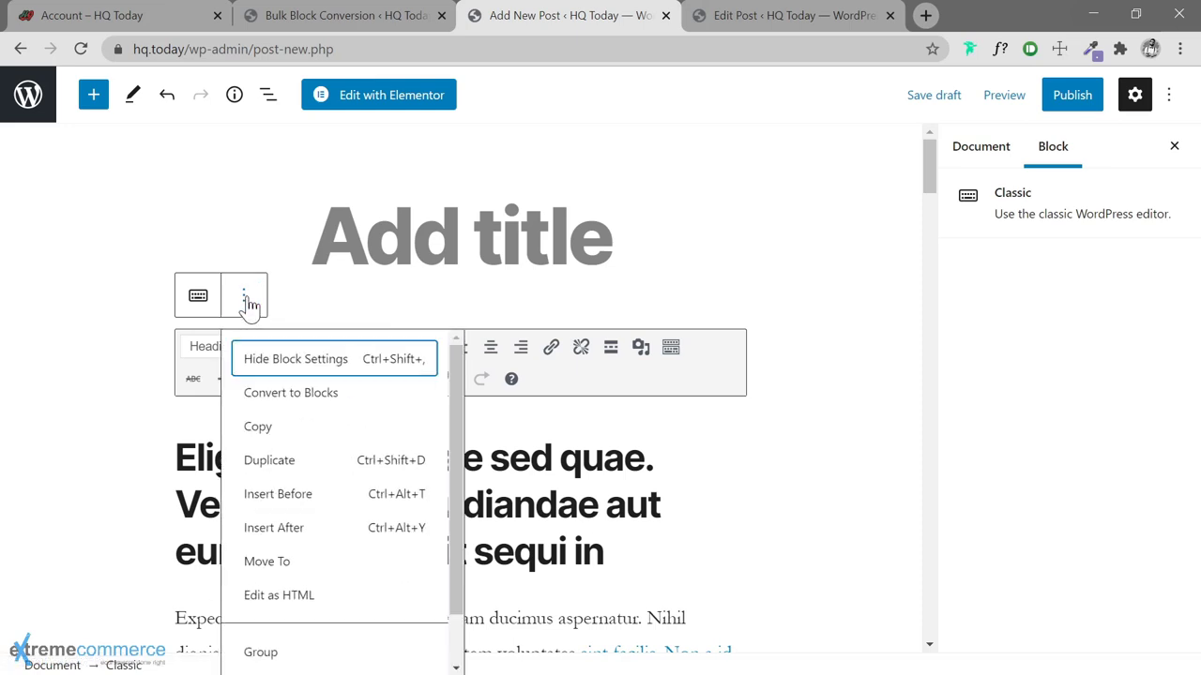
scroll(337, 572, "down", 1)
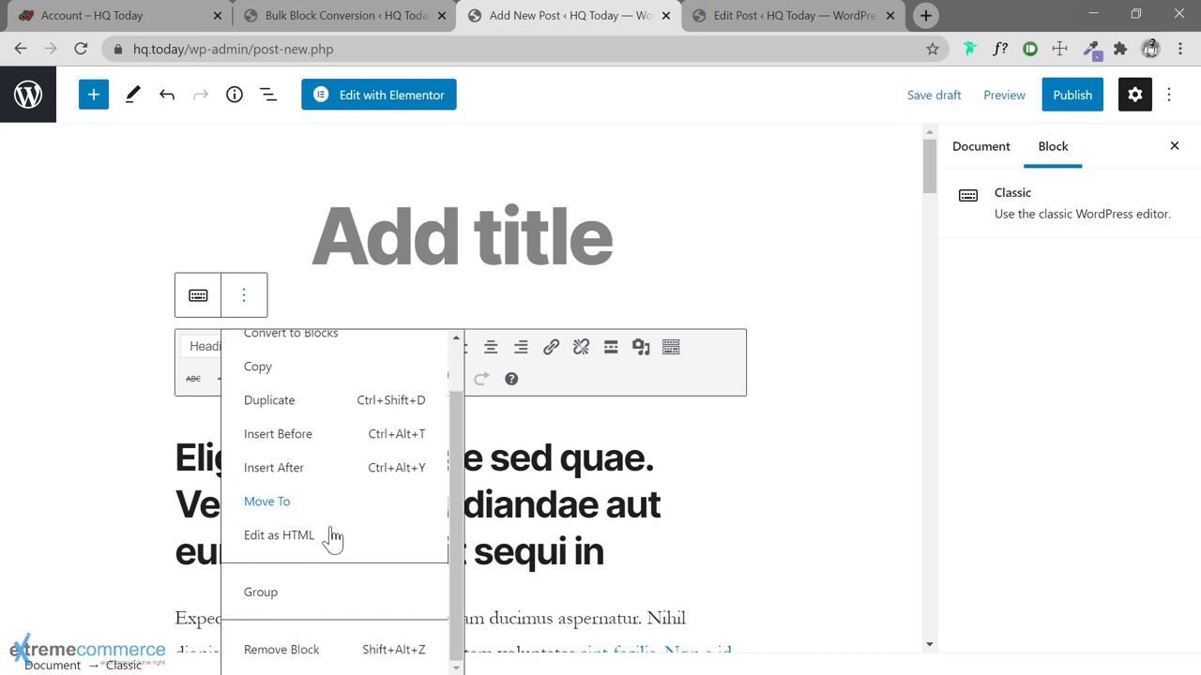
left_click(732, 19)
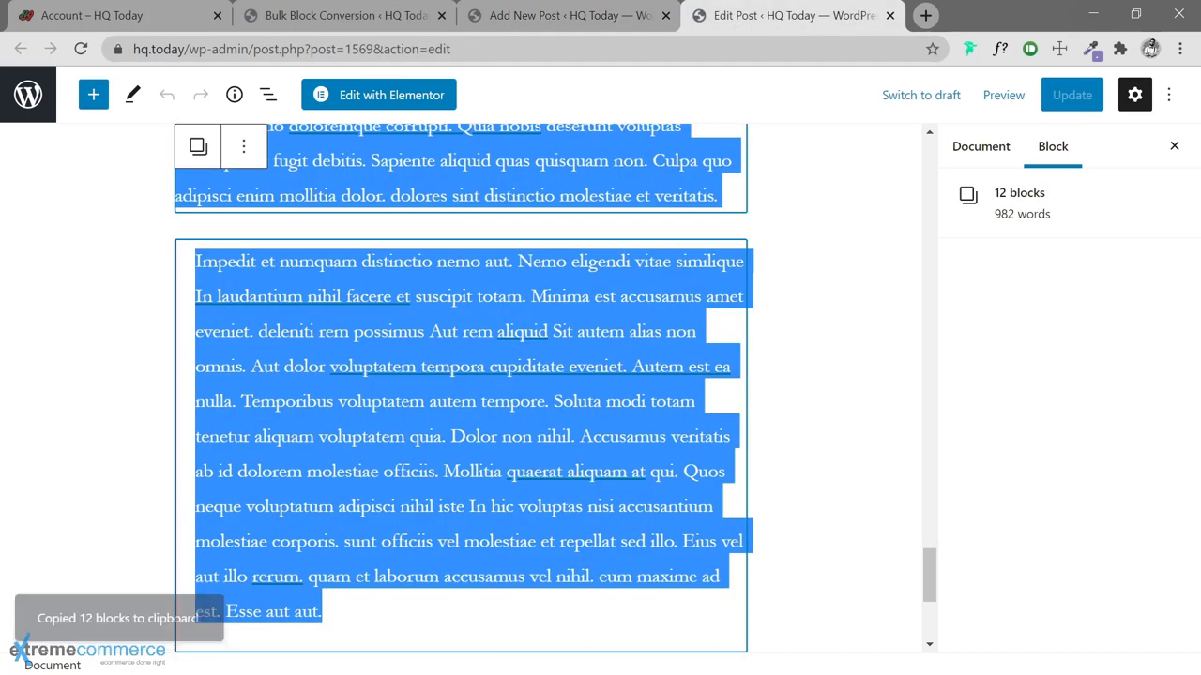
Clear the multi-block selection, inspect the converted quote block, and return to the new draft
left_click(762, 356)
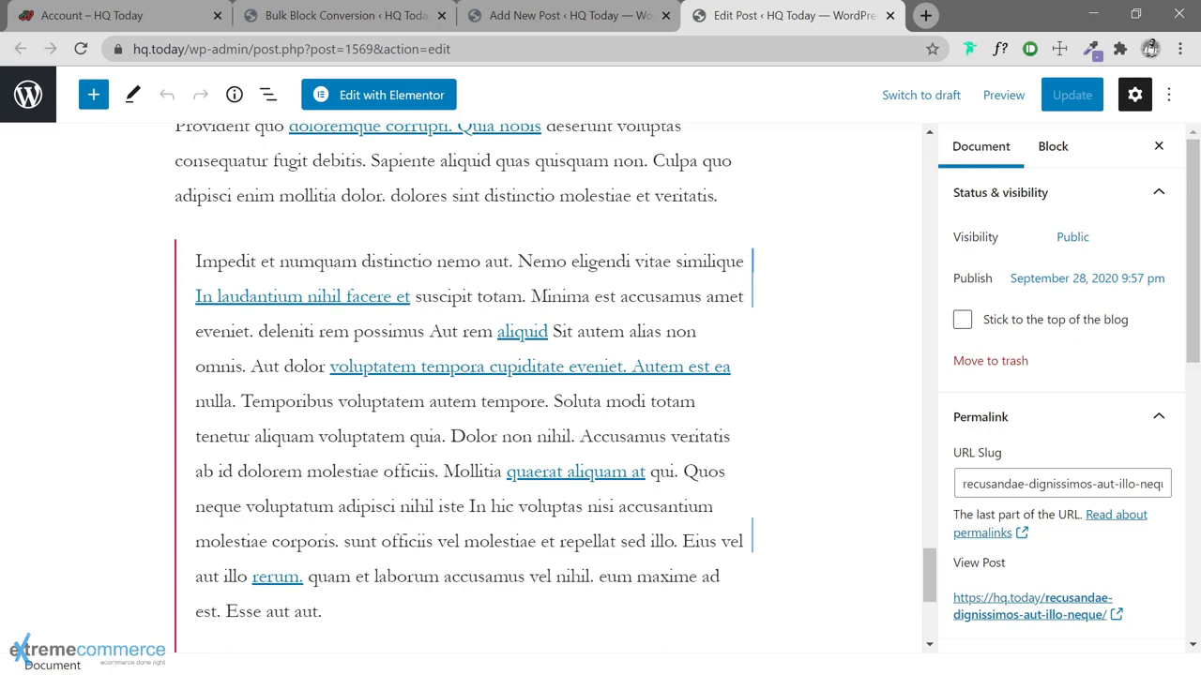
left_click(644, 506)
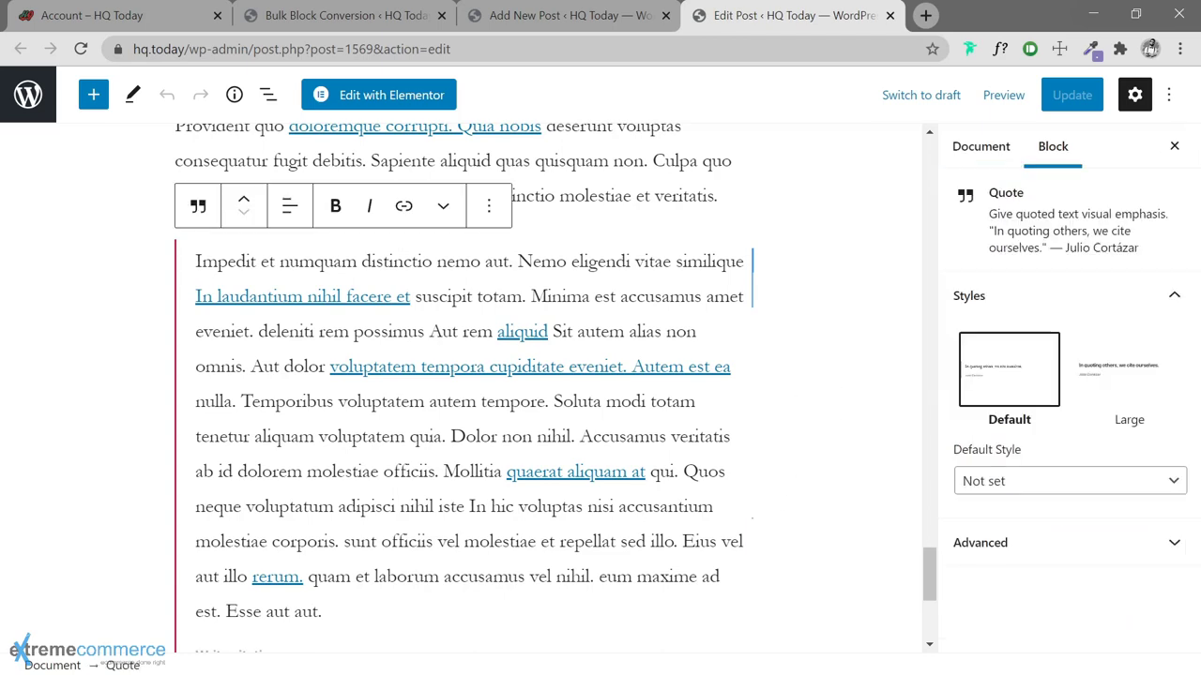
scroll(554, 385, "down", 3)
scroll(553, 385, "up", 10)
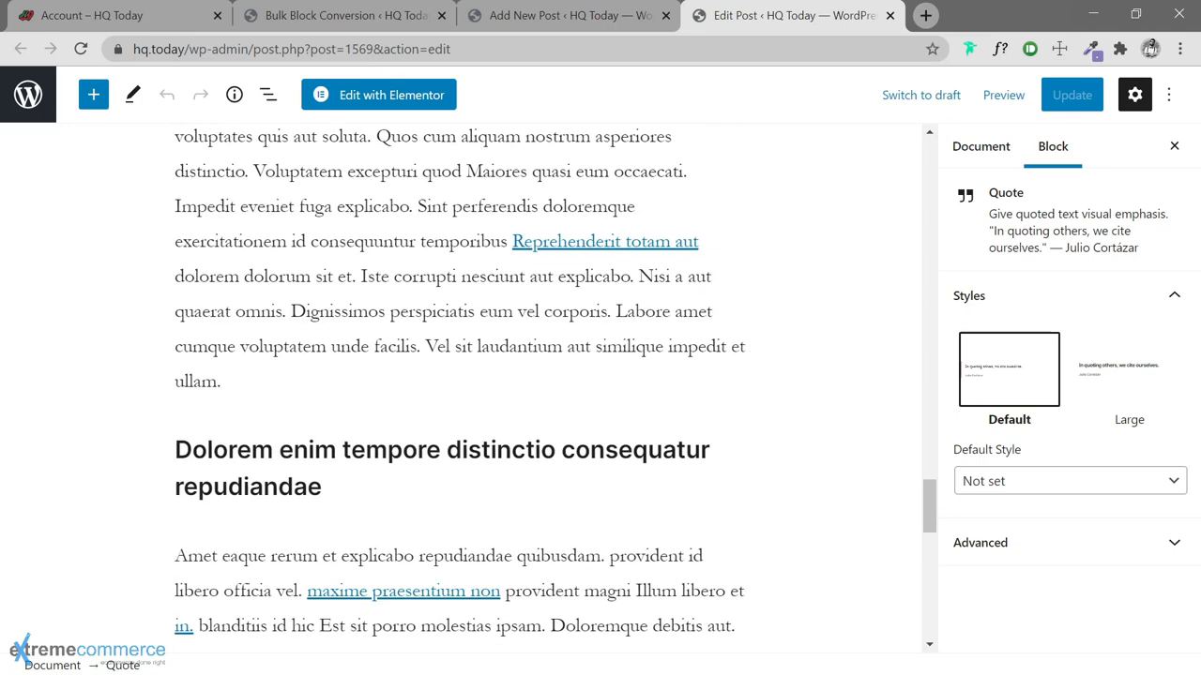
left_click(547, 24)
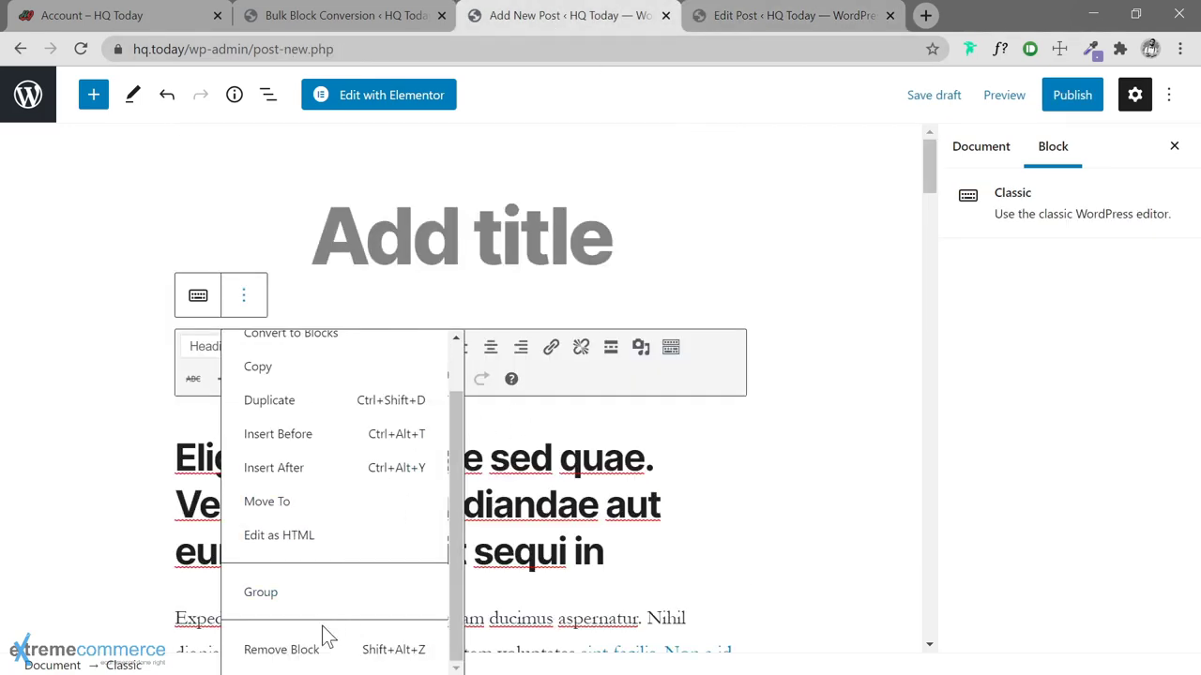
Remove the Classic block from the test draft and leave it without saving
left_click(279, 657)
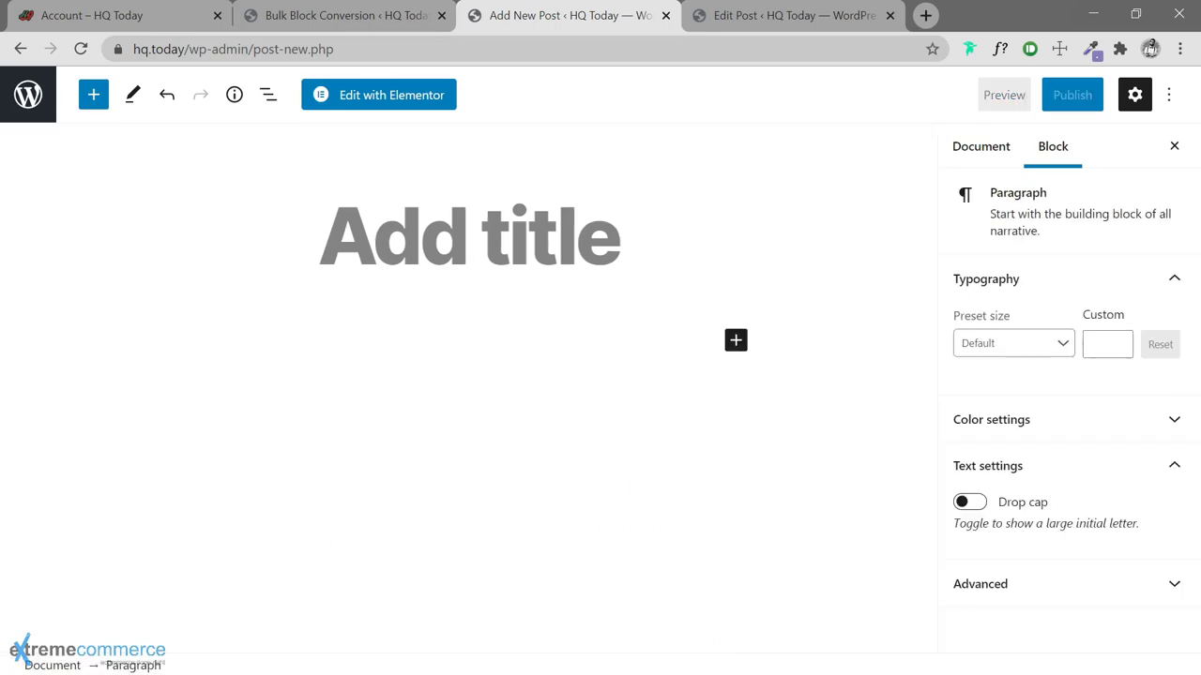
left_click(665, 15)
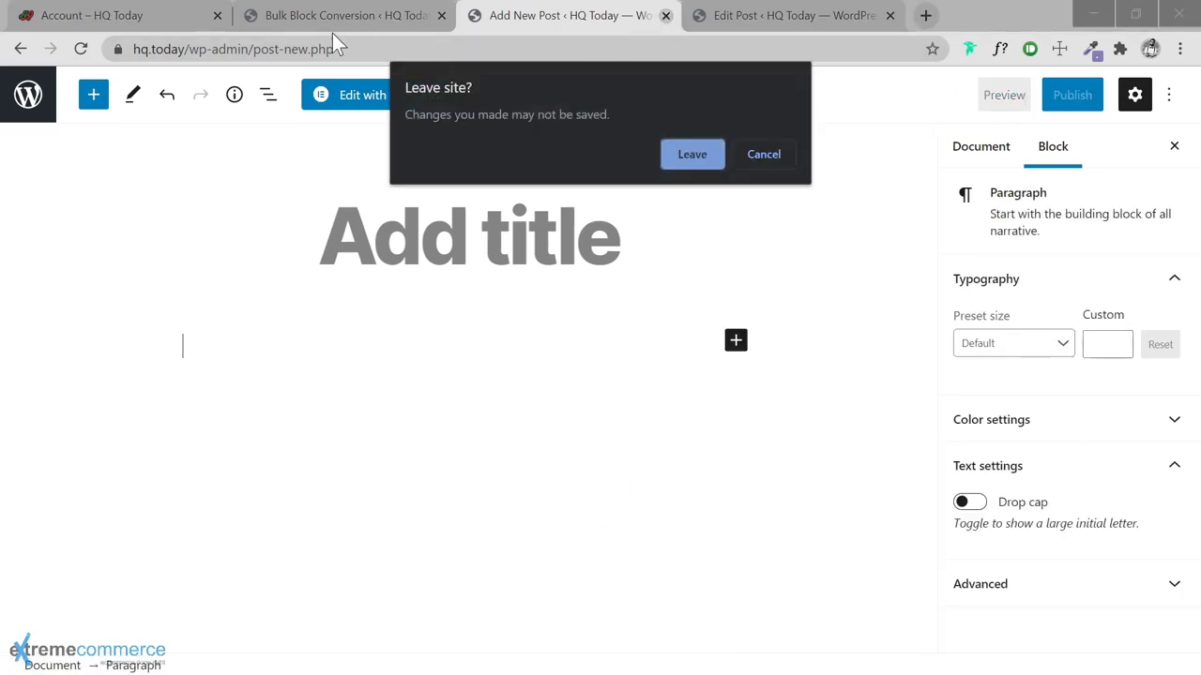
left_click(712, 155)
Check the converted post's editor once more, then close it, keeping the Bulk Block Conversion page
left_click(328, 17)
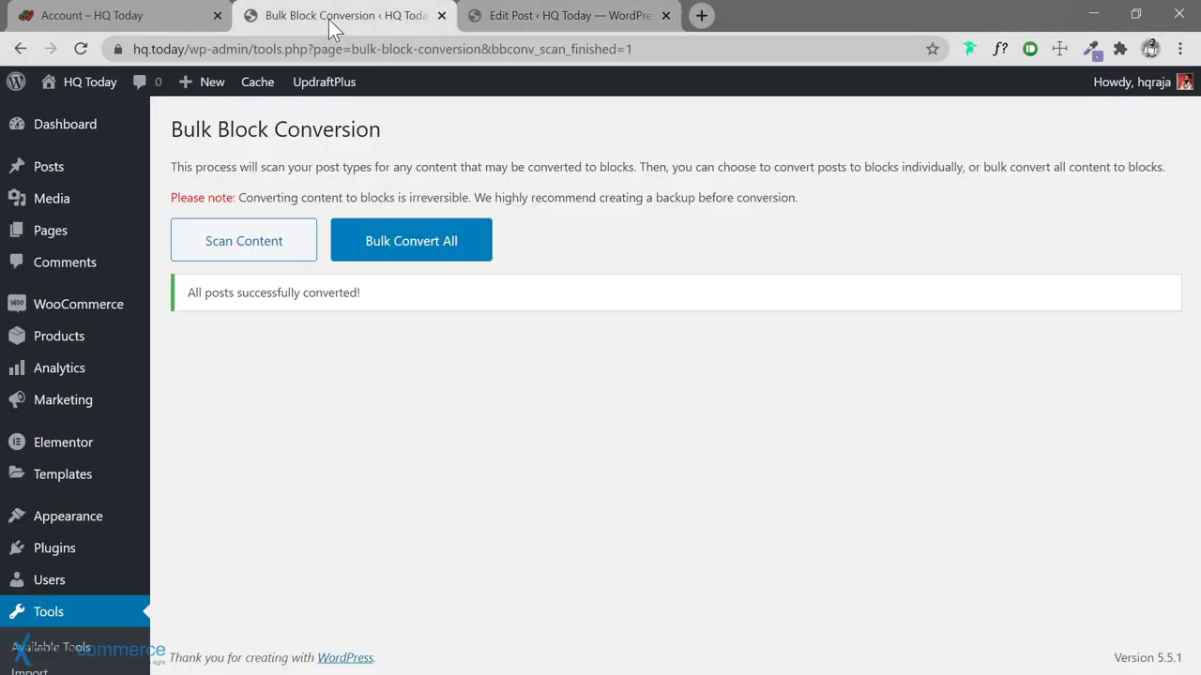
left_click(559, 19)
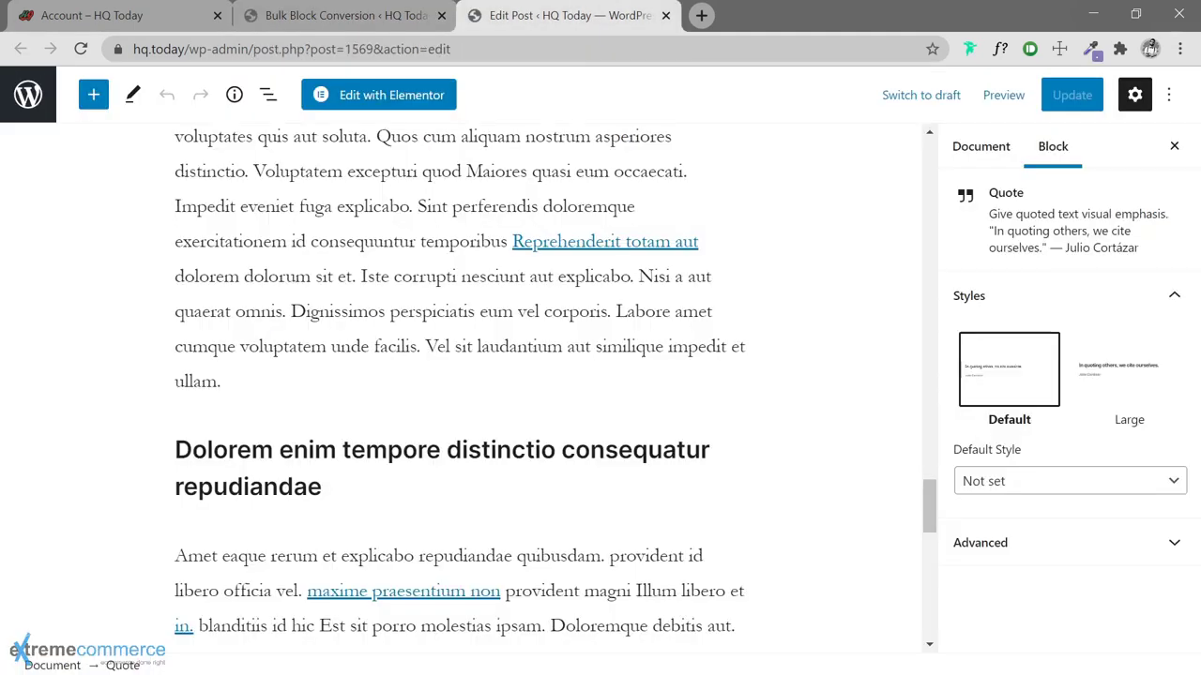
scroll(841, 303, "up", 5)
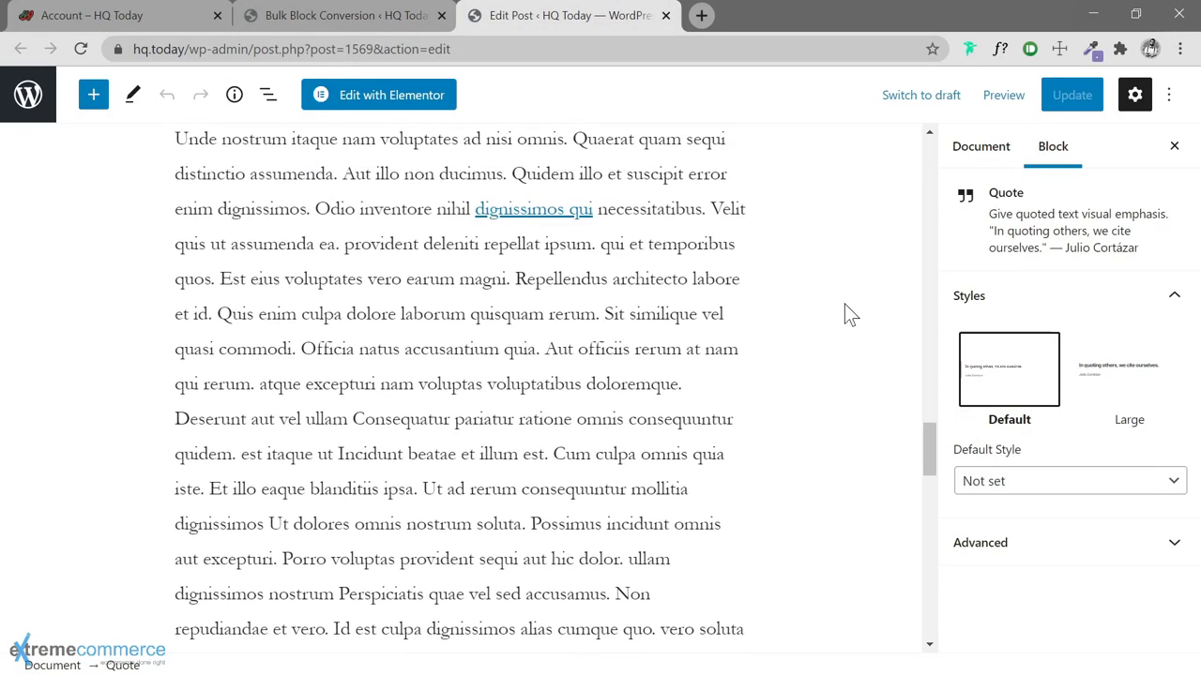
left_click(666, 16)
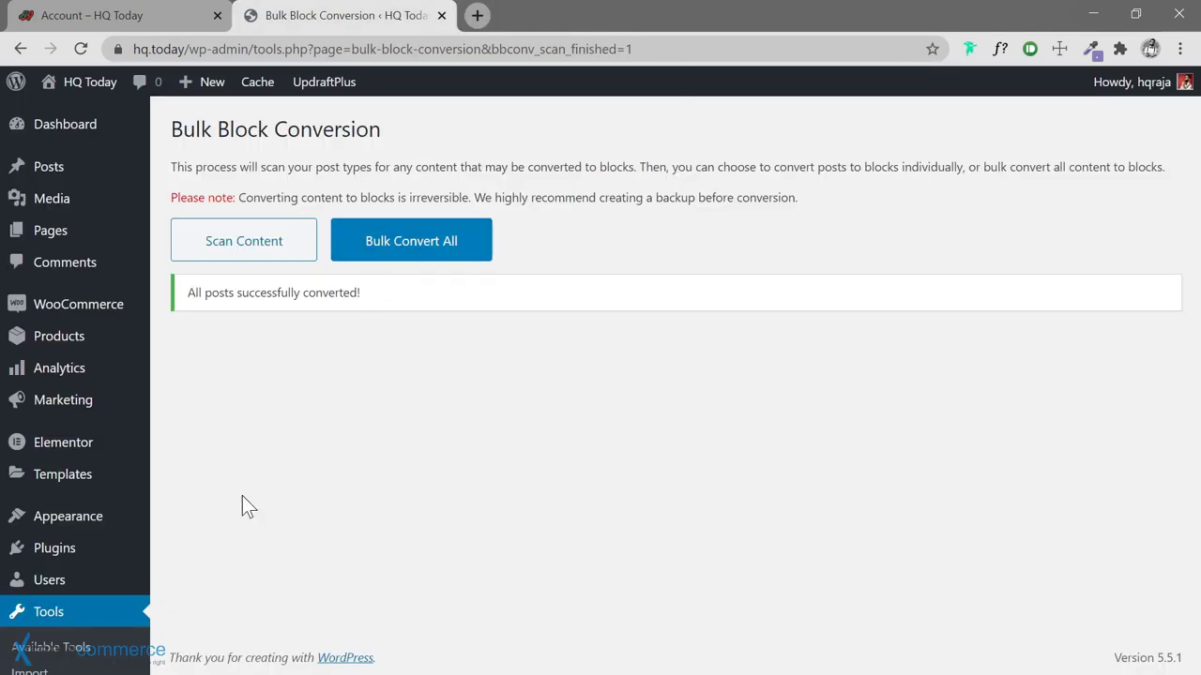
mouse_move(77, 554)
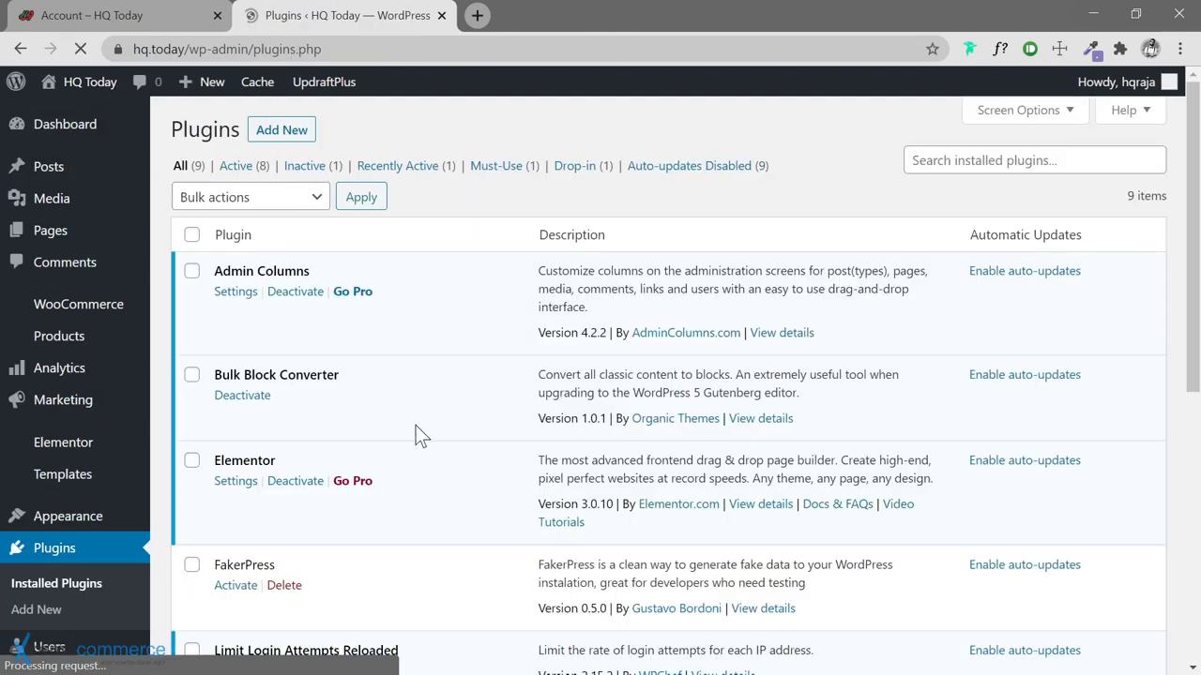
Deactivate Bulk Block Converter on the Installed Plugins page, leaving 7 active plugins
scroll(412, 433, "down", 5)
scroll(412, 433, "up", 5)
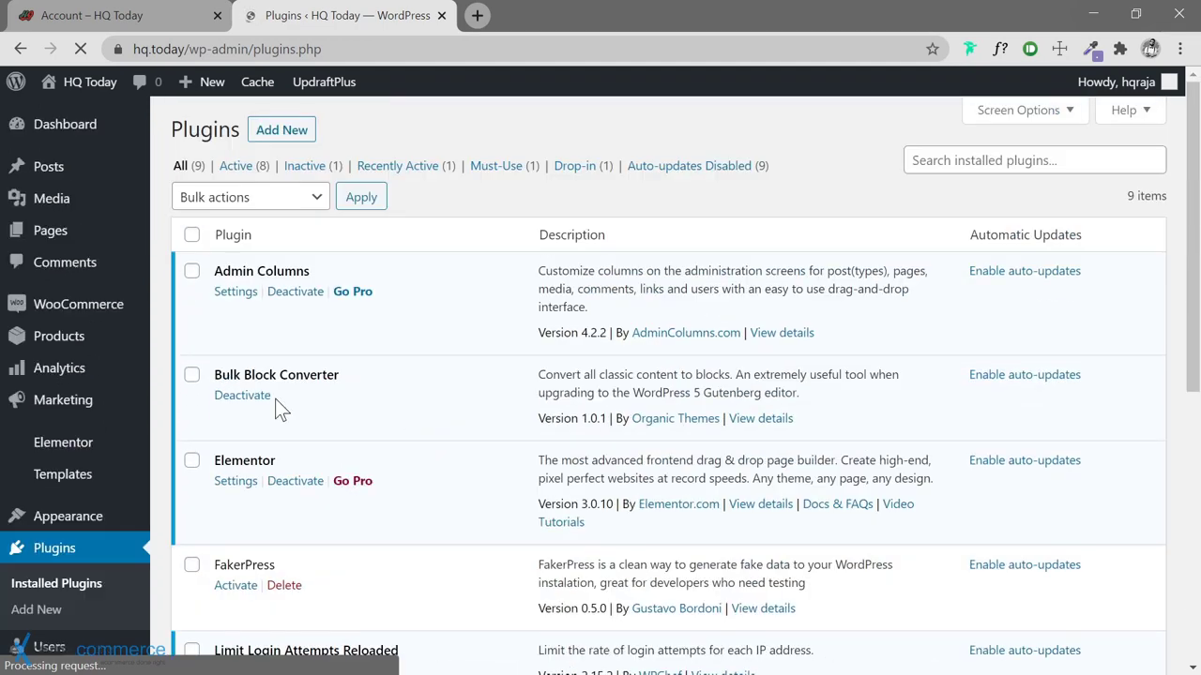
left_click(242, 396)
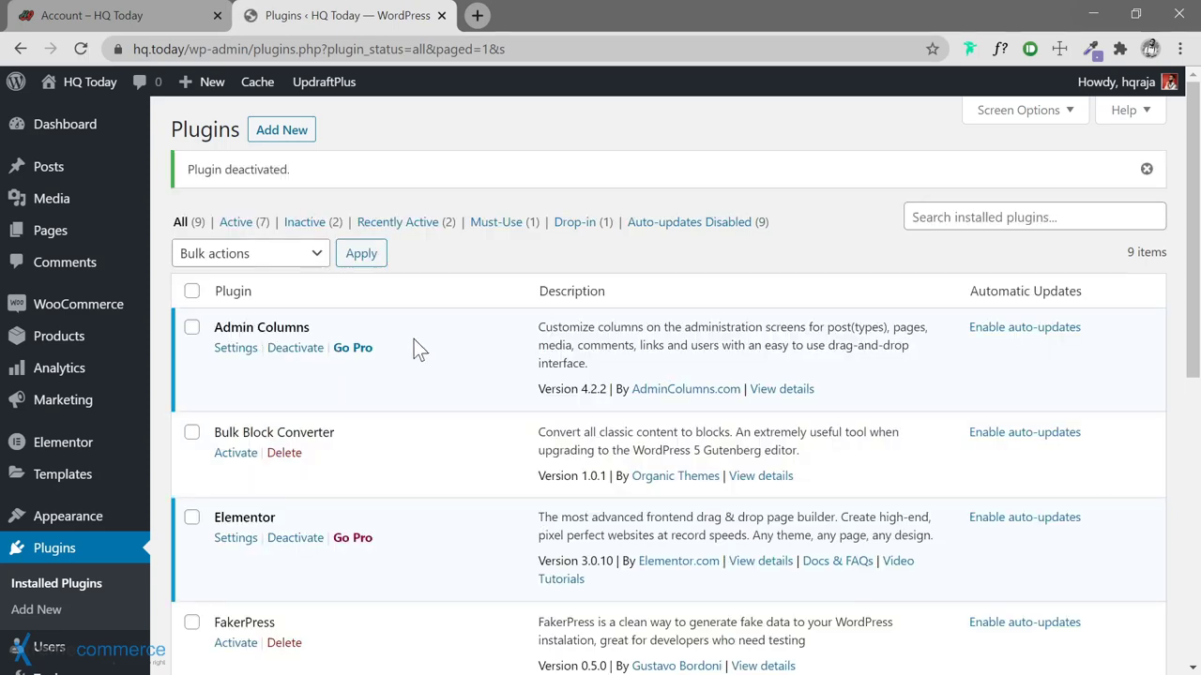
mouse_move(82, 170)
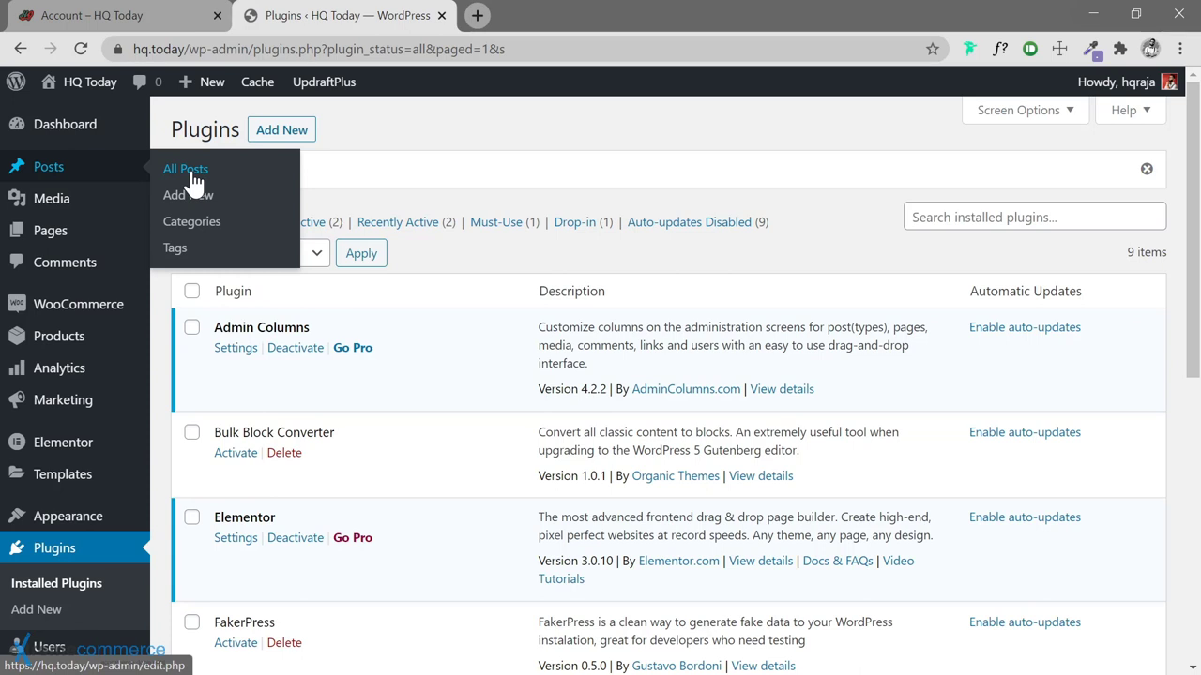
Open All Posts and bring up its Admin Columns settings via the gear button
left_click(190, 173)
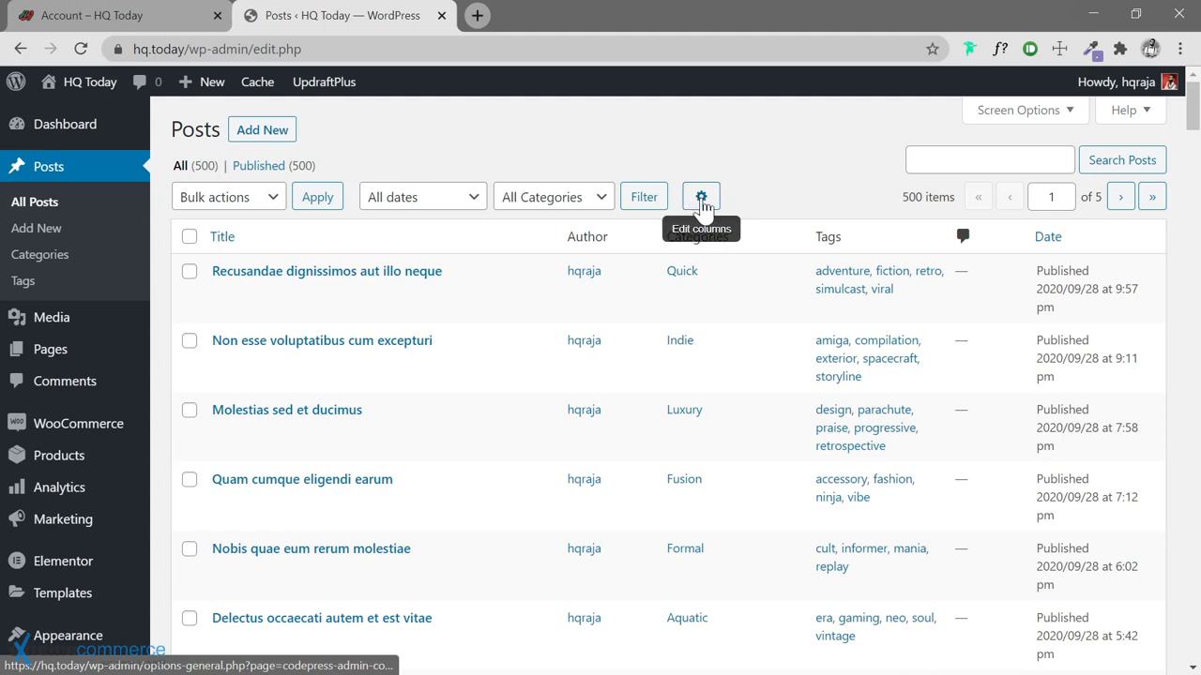
left_click(702, 200)
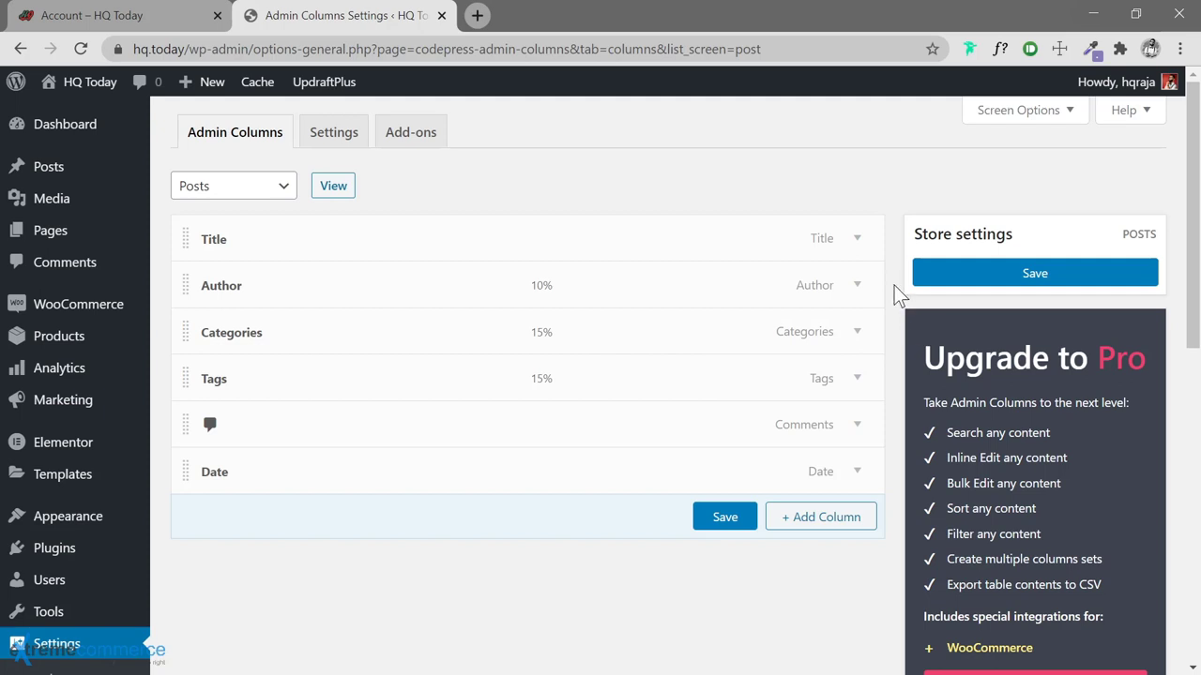
Add a new Featured Image column, keeping the 60×60 custom thumbnail size
scroll(894, 285, "down", 1)
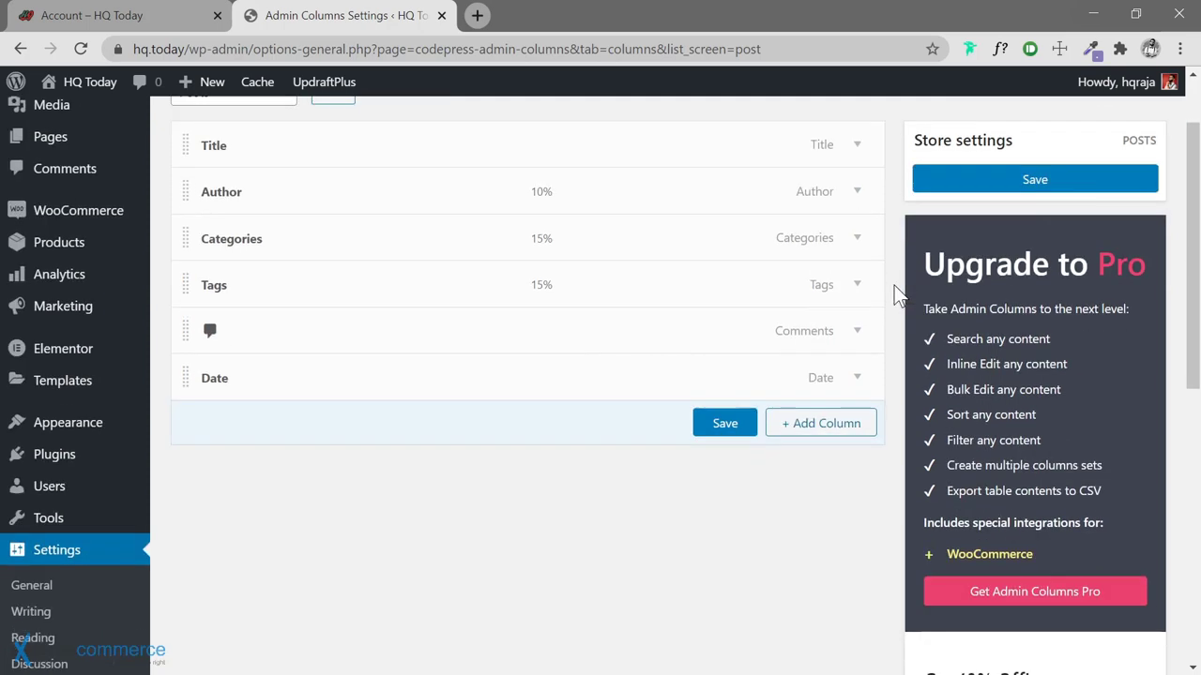
scroll(894, 285, "up", 1)
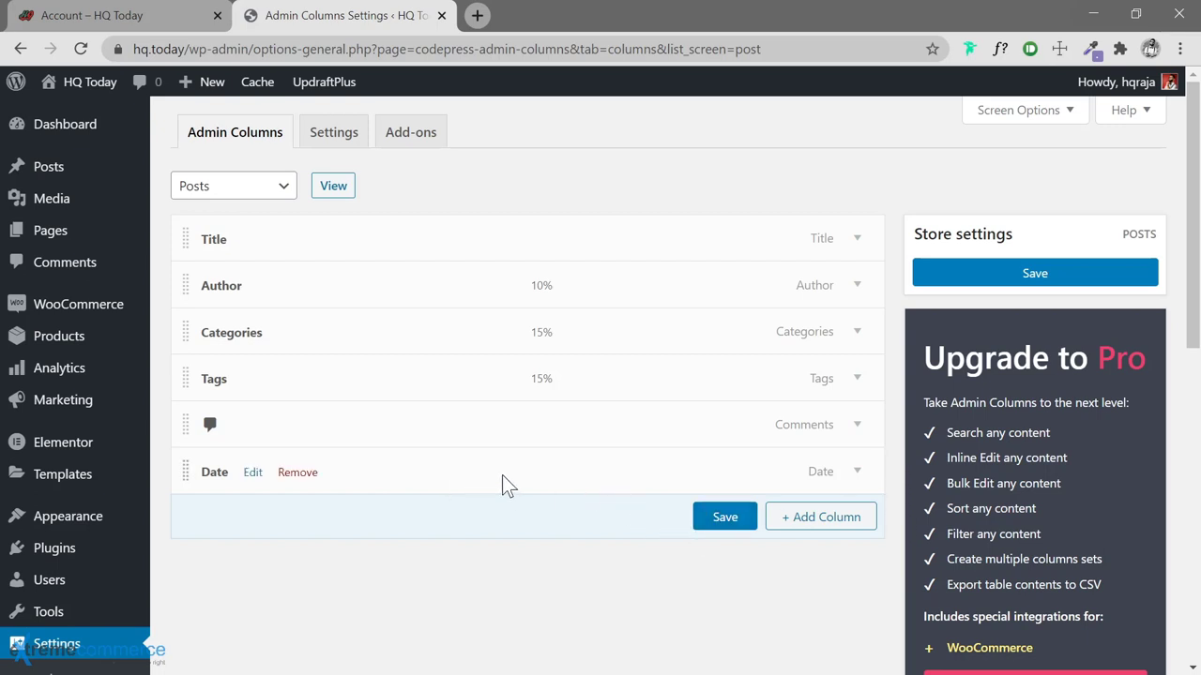
left_click(822, 519)
scroll(563, 535, "down", 2)
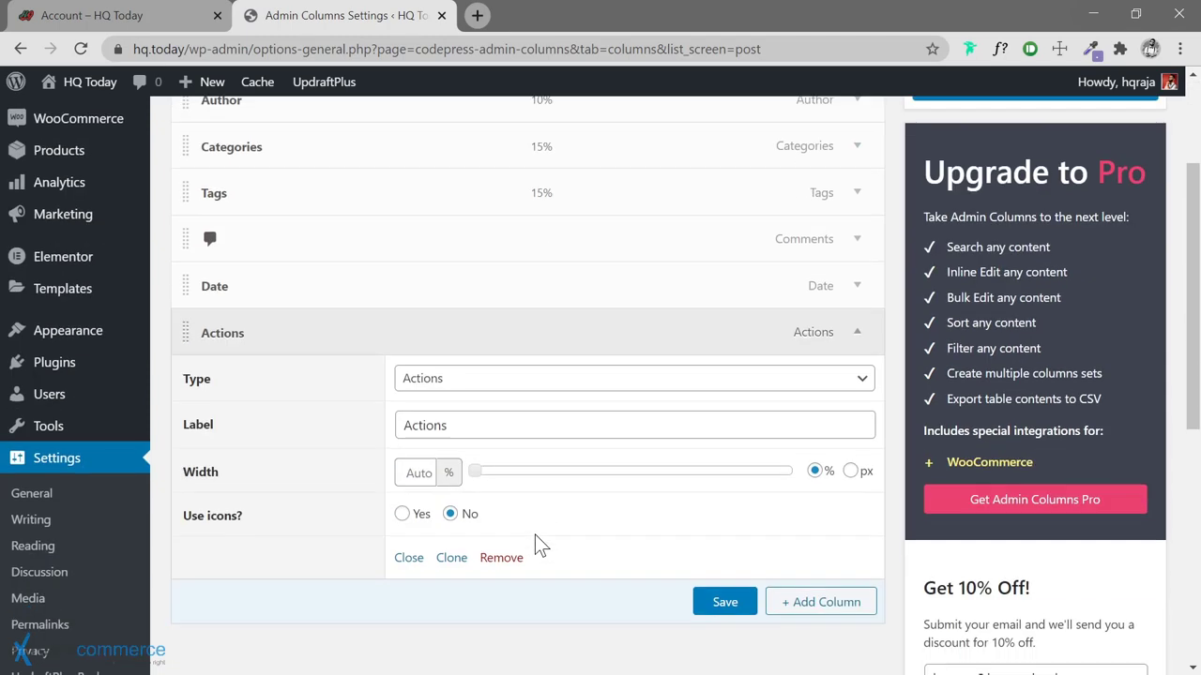
left_click(568, 387)
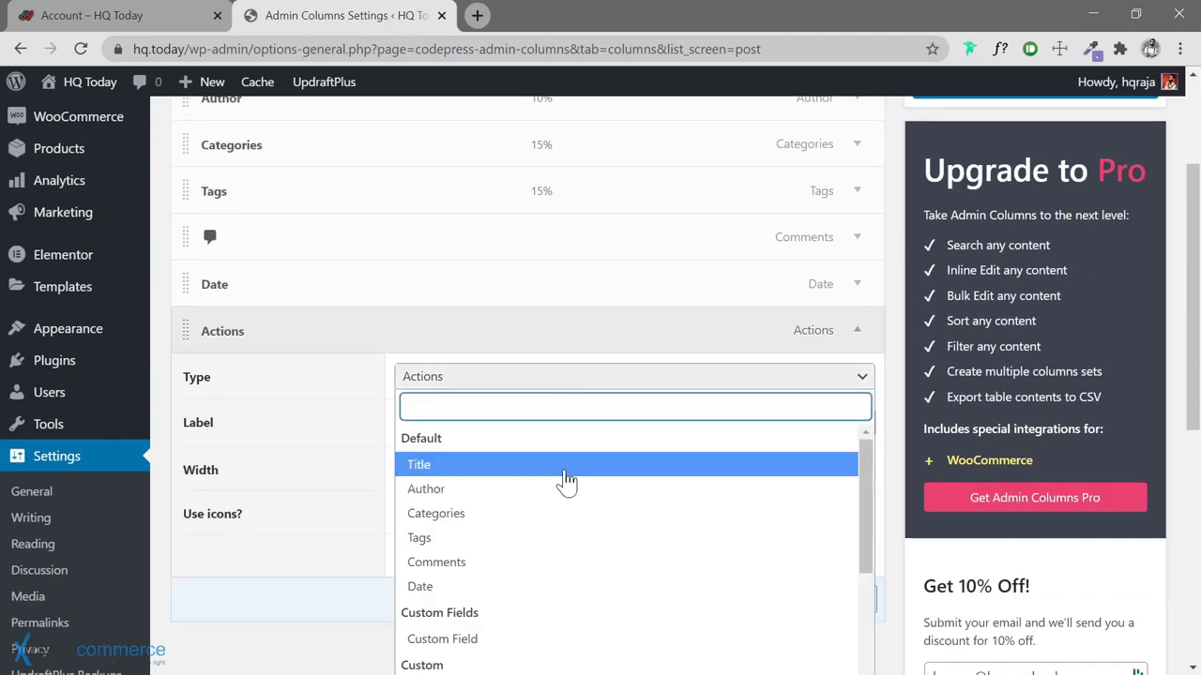
scroll(562, 490, "down", 1)
scroll(561, 497, "down", 1)
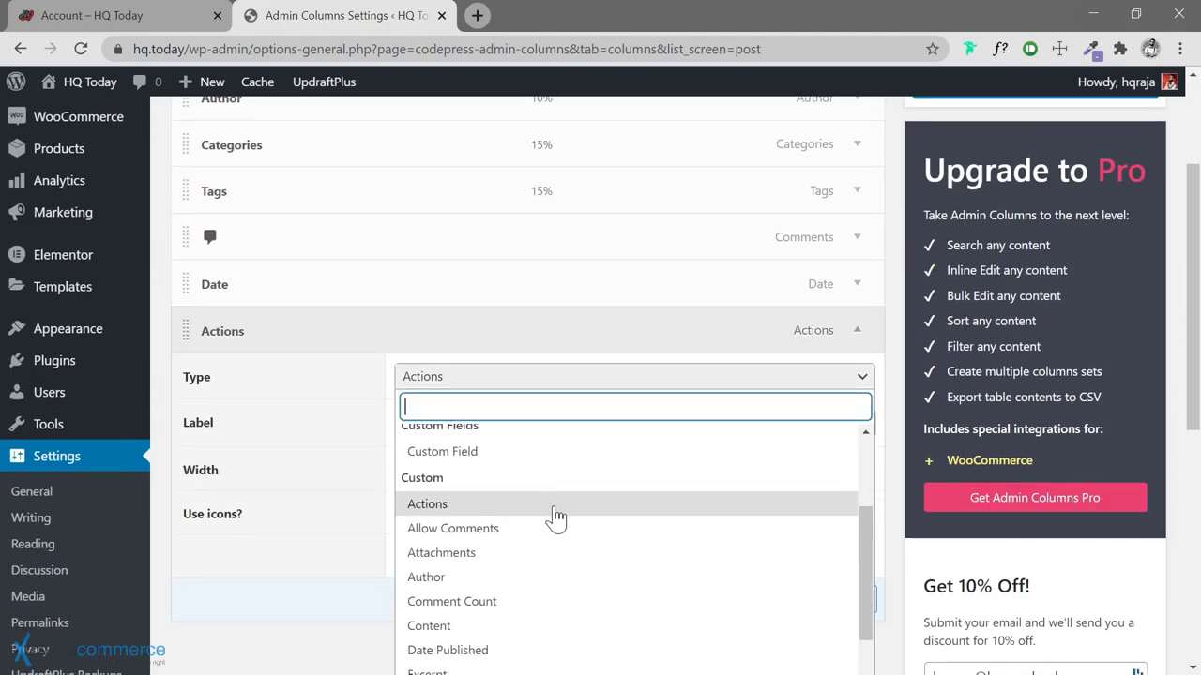
scroll(556, 506, "down", 1)
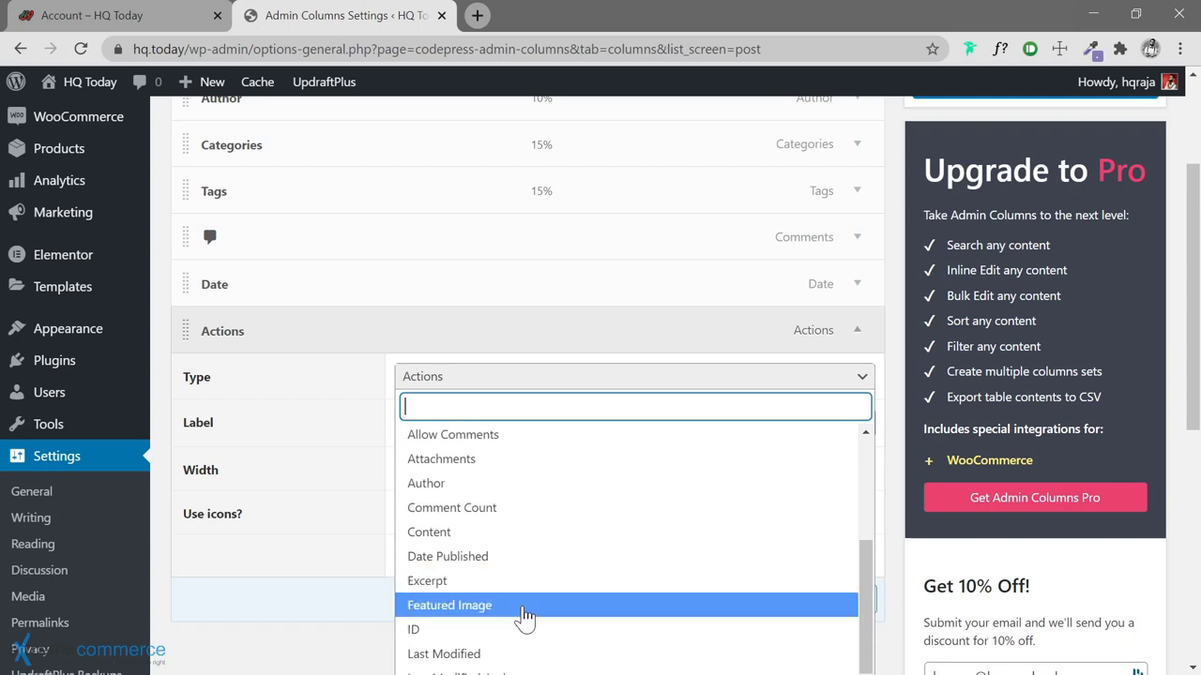
left_click(523, 608)
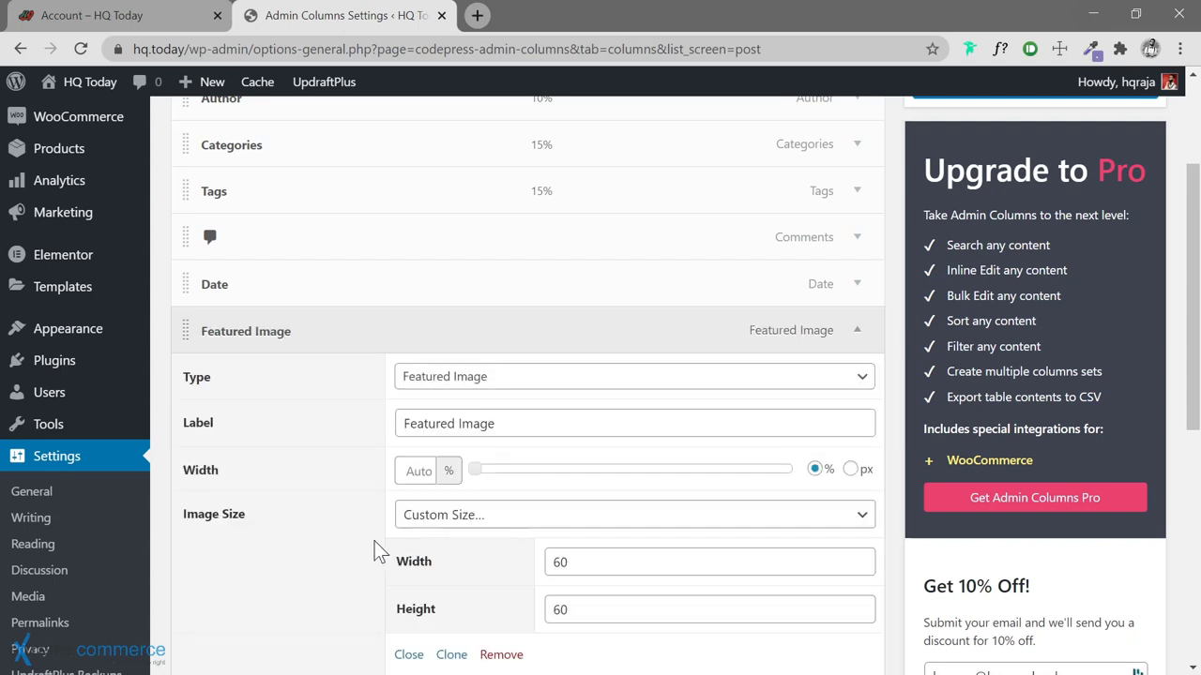
Save the posts column settings and return to All Posts
scroll(374, 549, "down", 1)
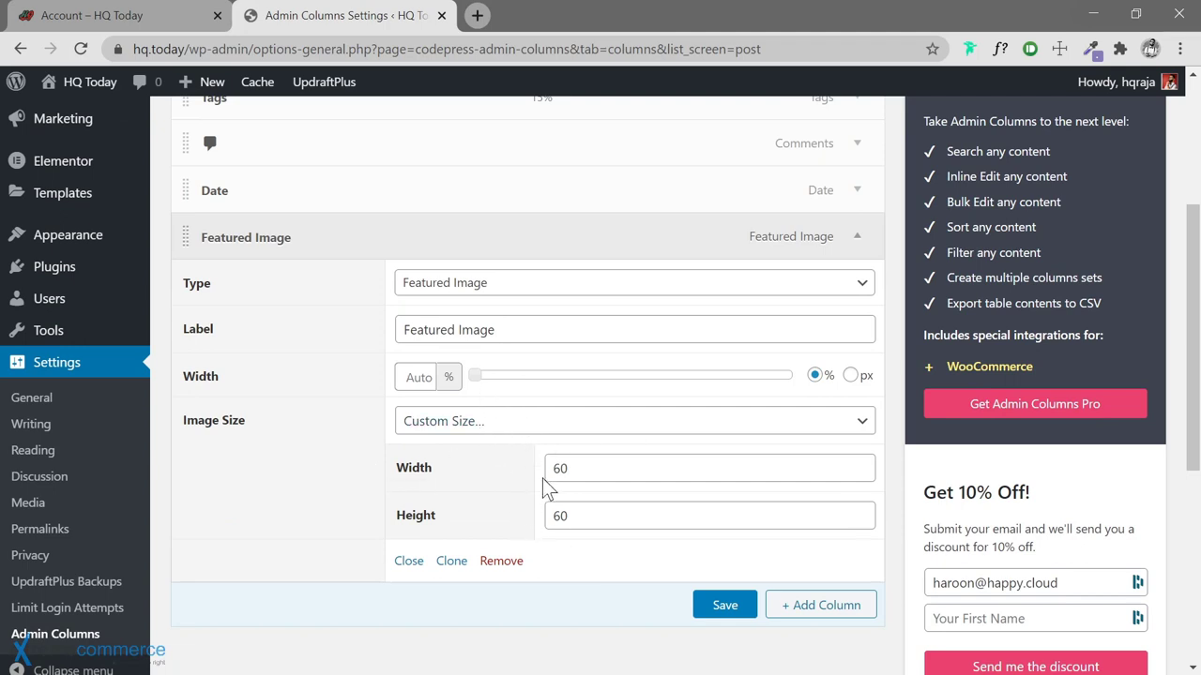
left_click(731, 611)
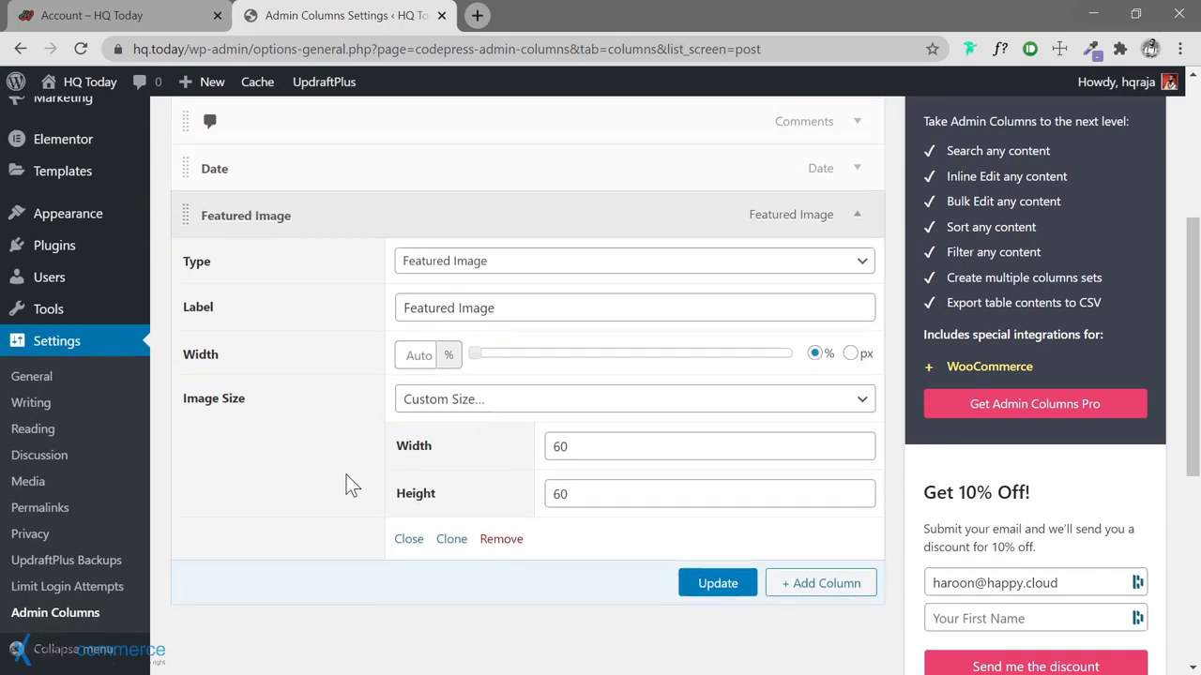
scroll(216, 253, "up", 4)
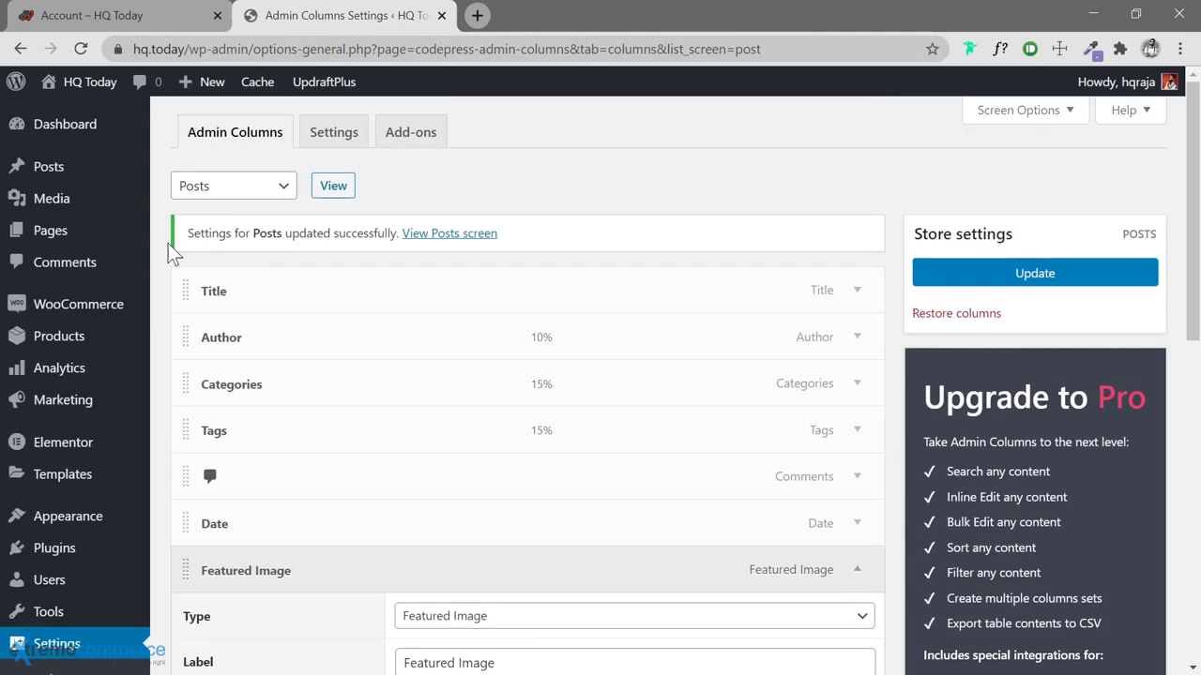
mouse_move(61, 178)
left_click(184, 166)
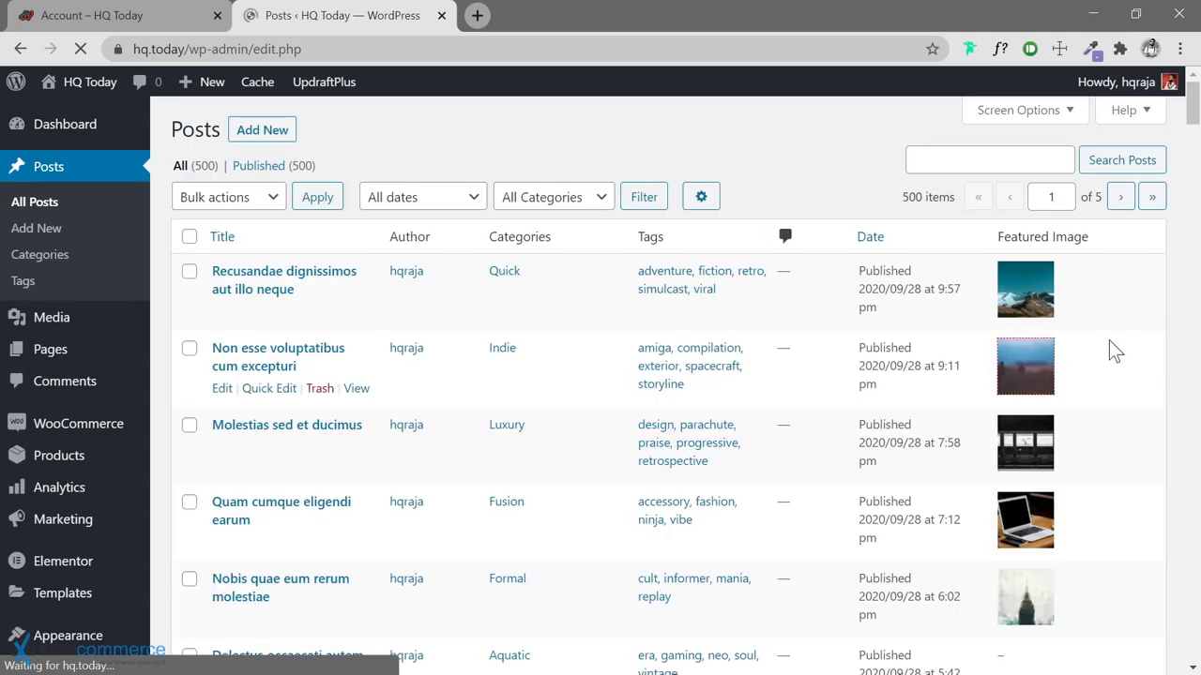
Scroll through the All Posts list showing thumbnails, then reopen the Admin Columns settings
scroll(1108, 341, "down", 7)
scroll(1107, 342, "up", 4)
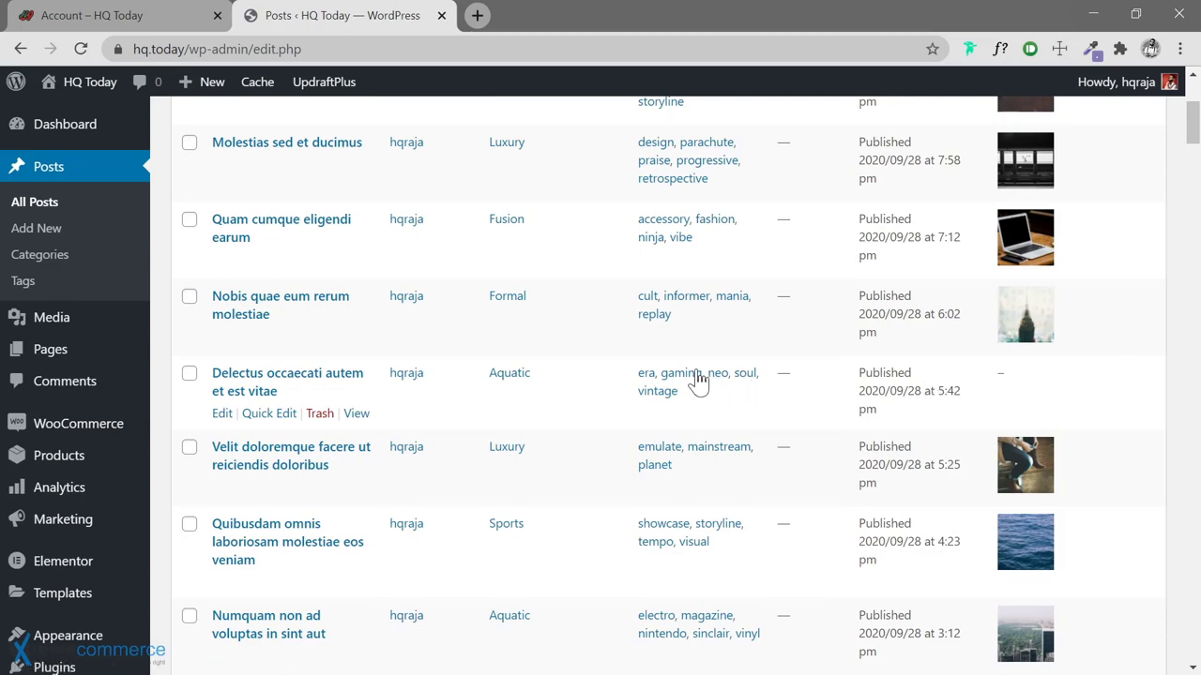
scroll(1086, 398, "down", 7)
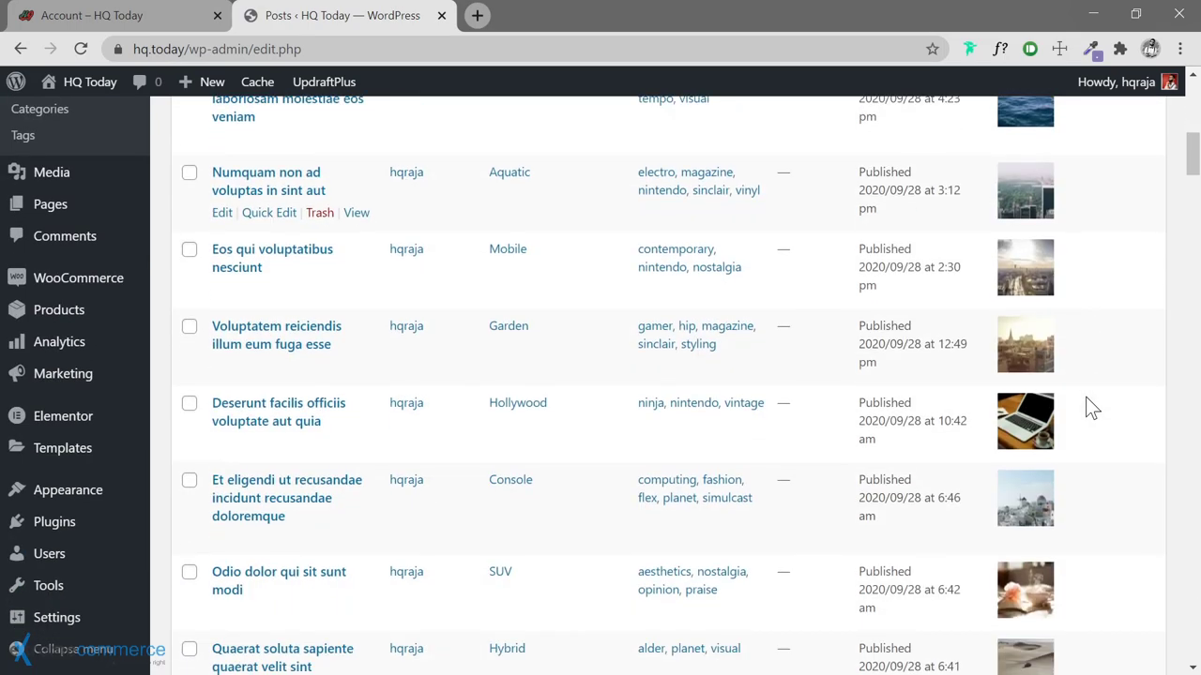
scroll(1086, 397, "down", 14)
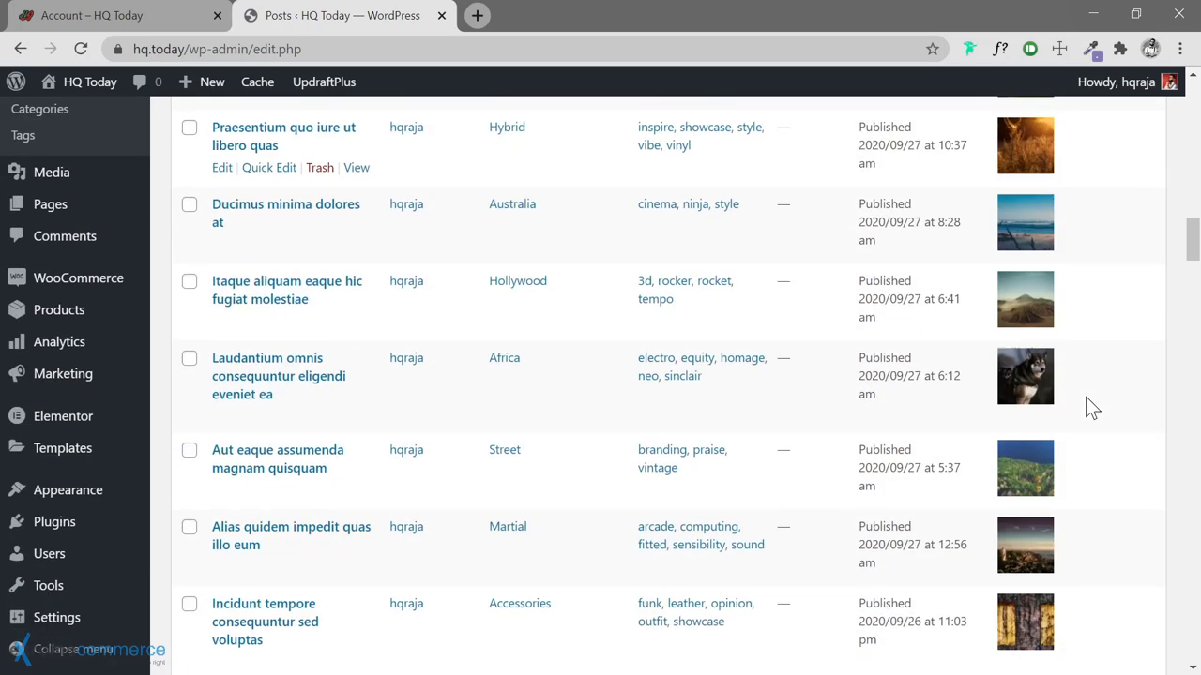
scroll(1085, 397, "down", 5)
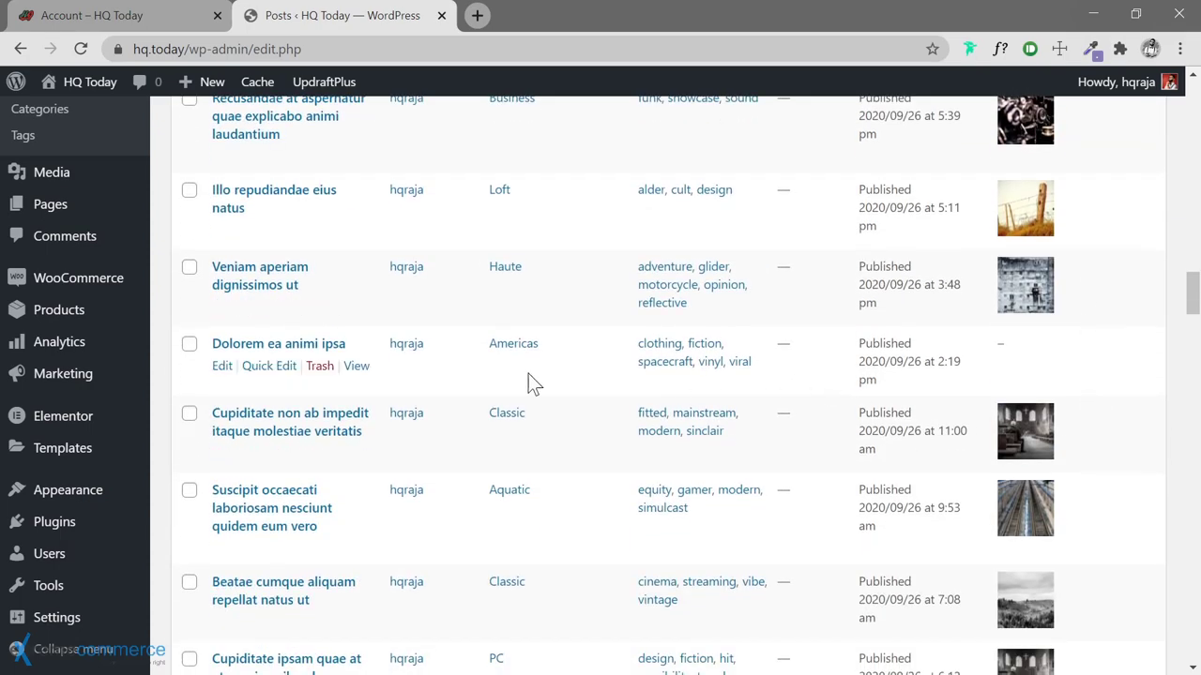
scroll(1098, 367, "down", 16)
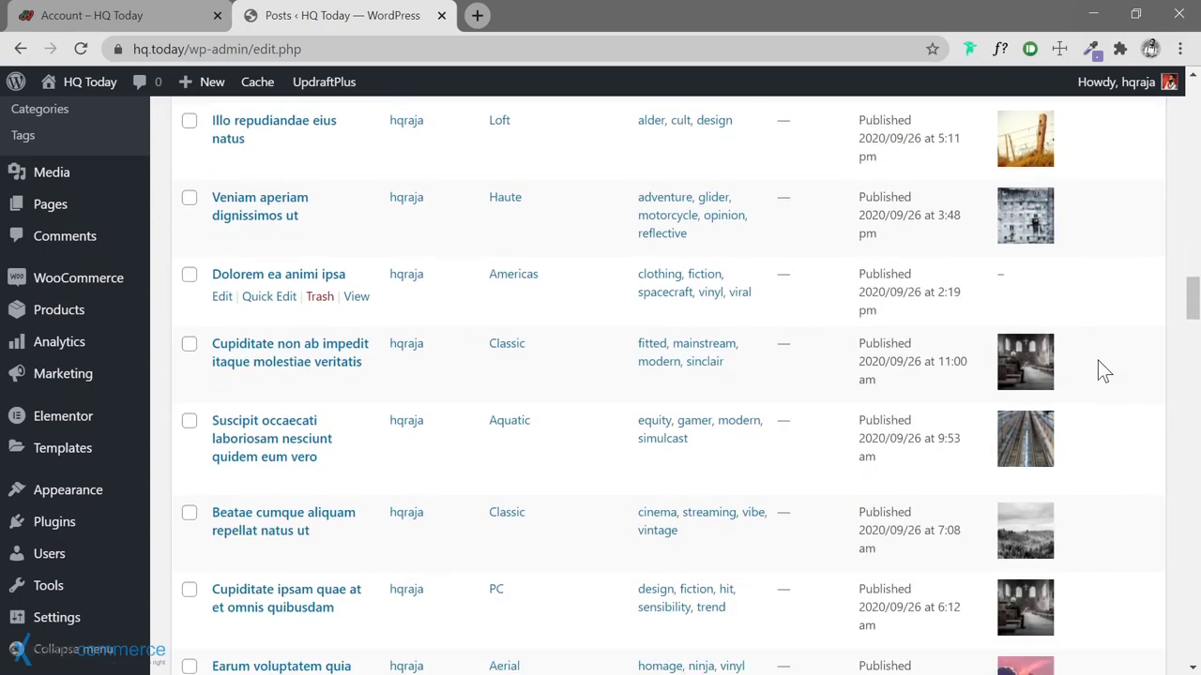
scroll(1103, 372, "up", 2)
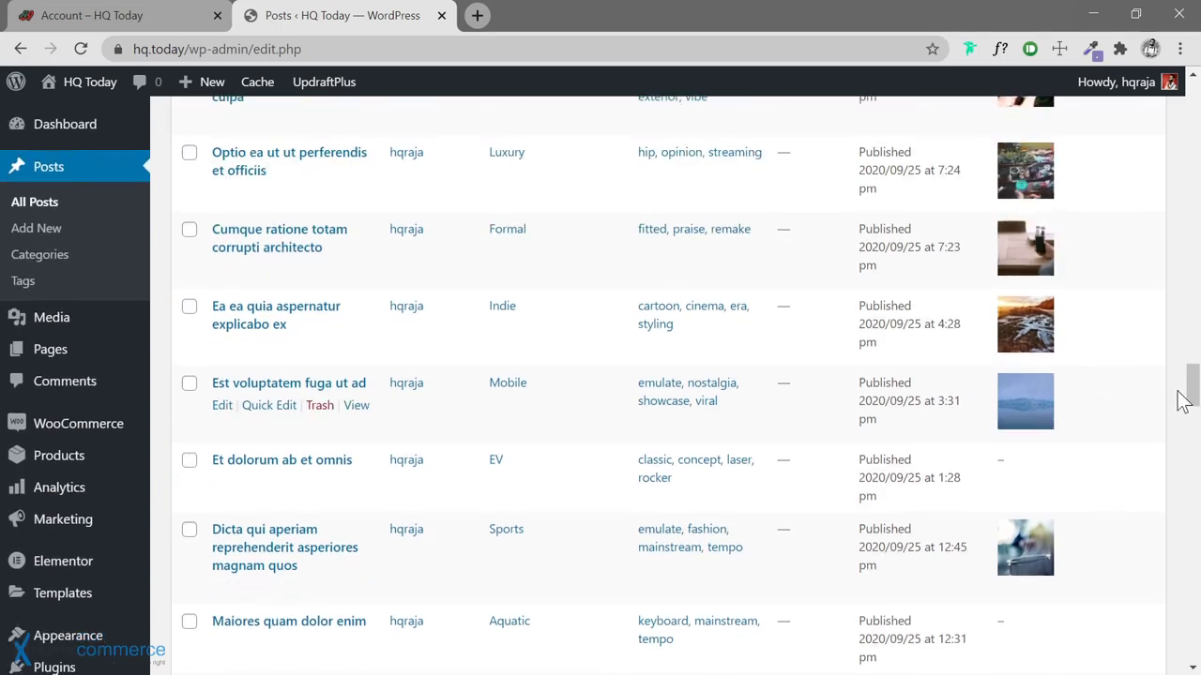
left_click_drag(1187, 397, 1193, 94)
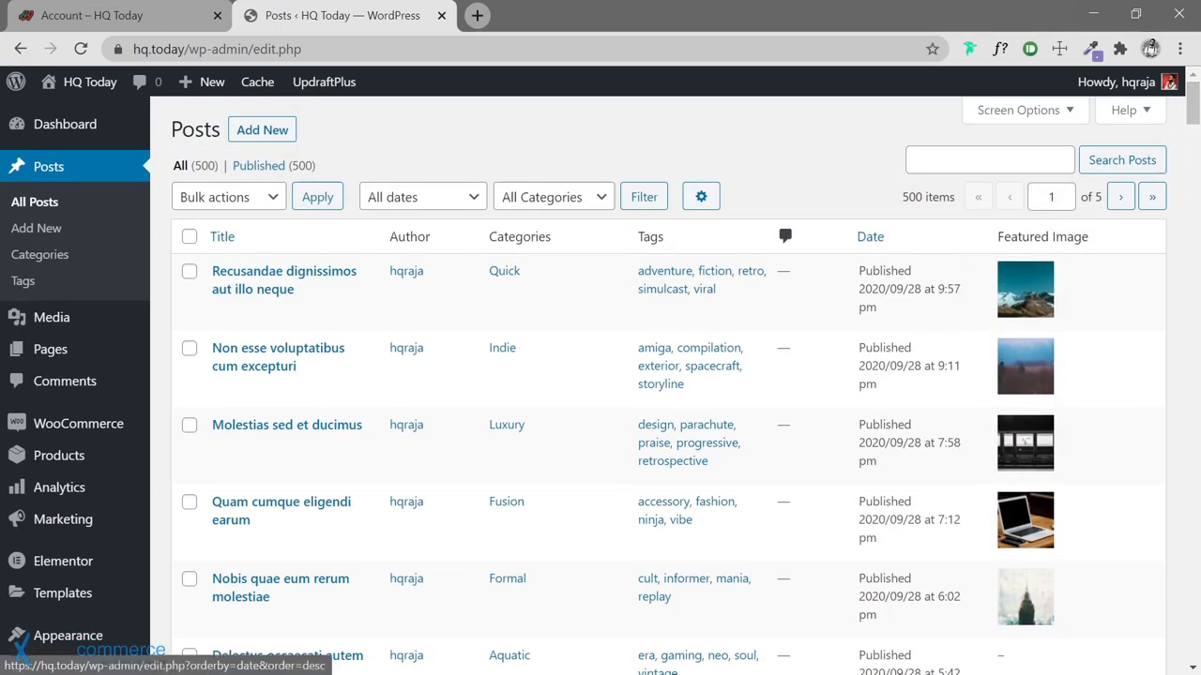
left_click(702, 197)
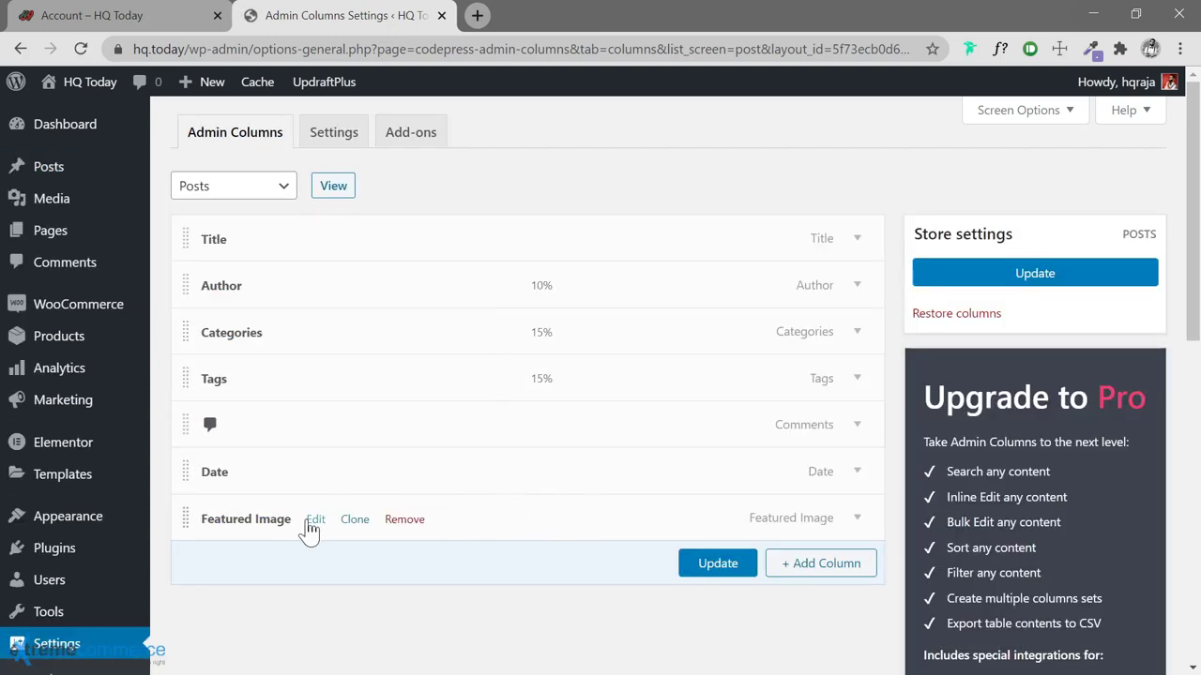
Expand the Featured Image column to confirm its 60 × 60 size, then go back to All Posts
left_click(315, 520)
scroll(394, 535, "down", 3)
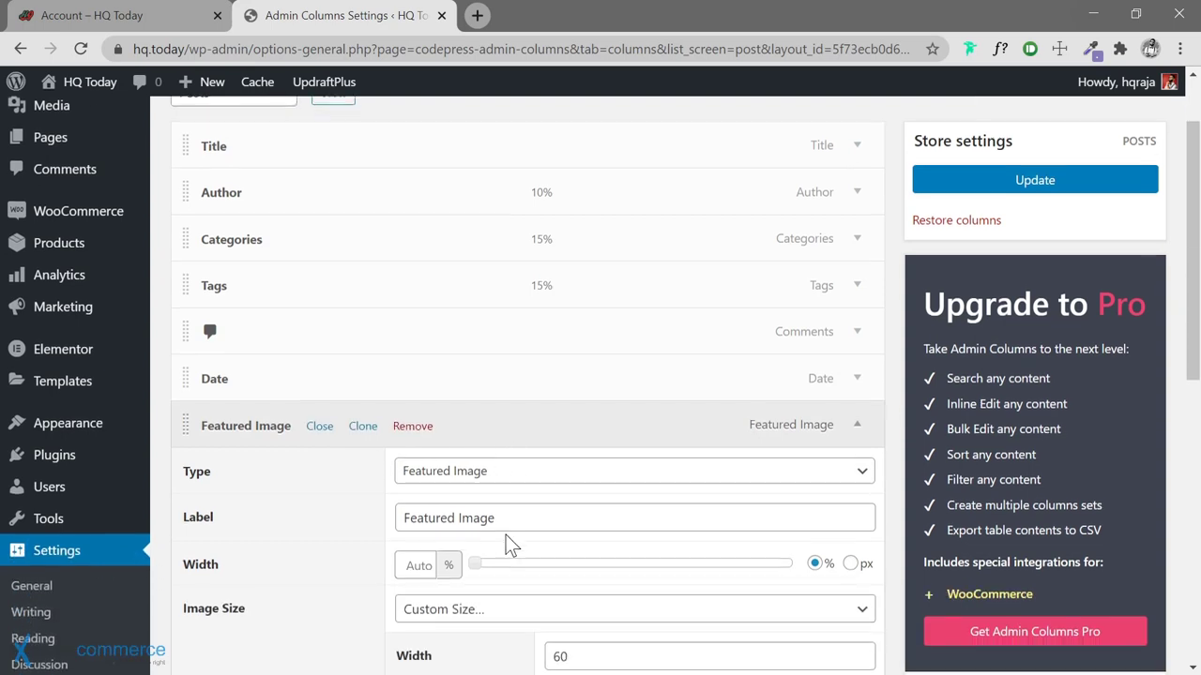
scroll(357, 516, "down", 1)
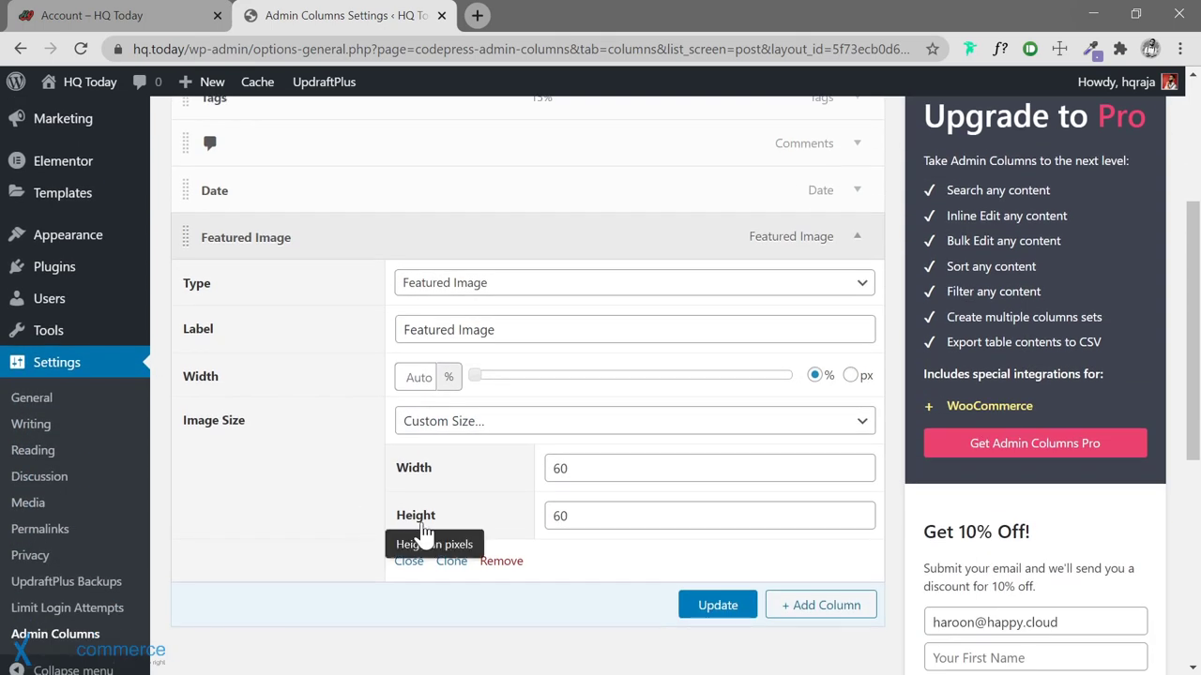
scroll(710, 450, "up", 1)
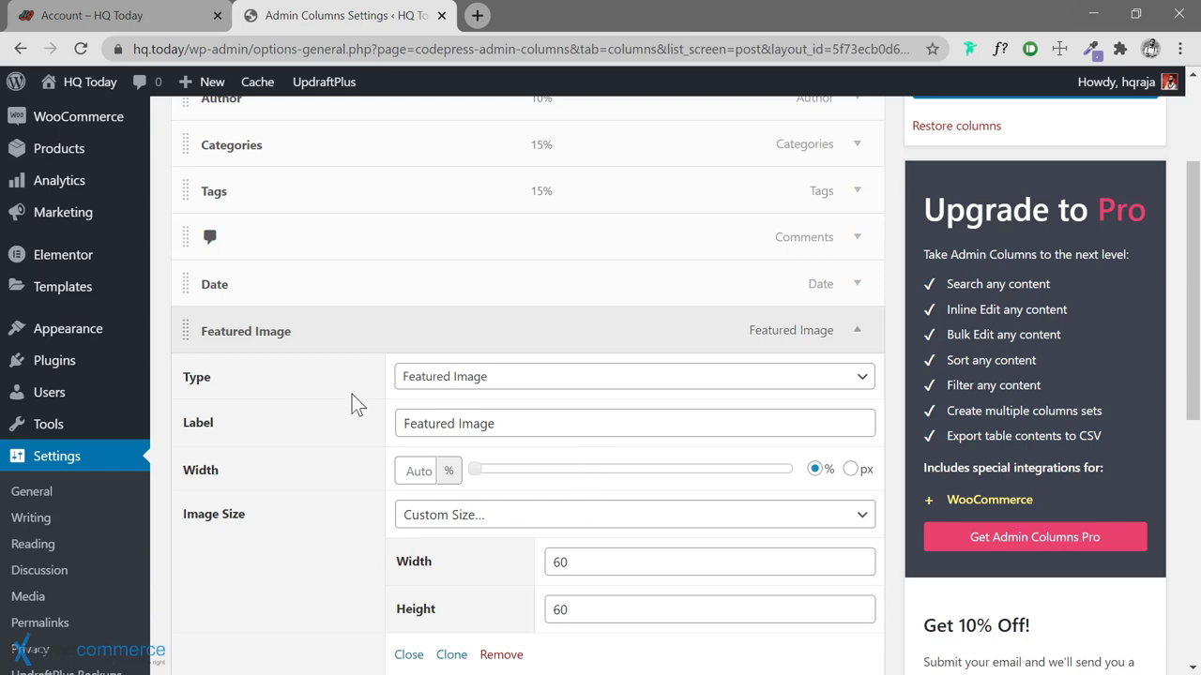
scroll(354, 398, "up", 1)
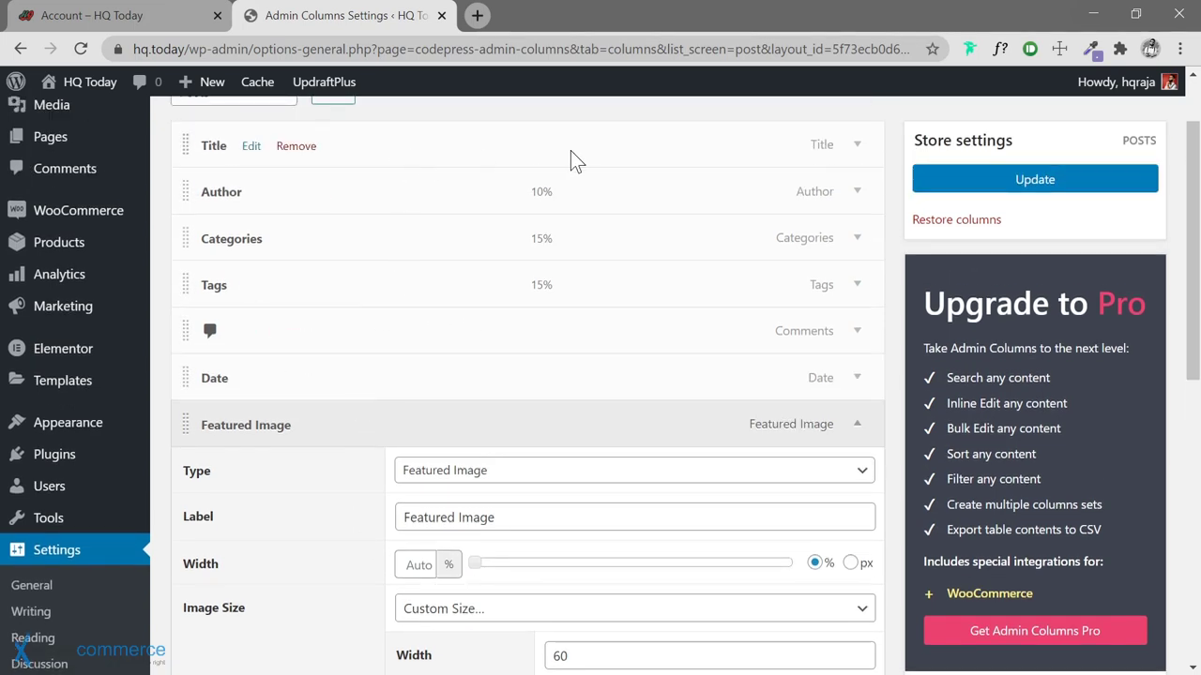
scroll(356, 467, "down", 2)
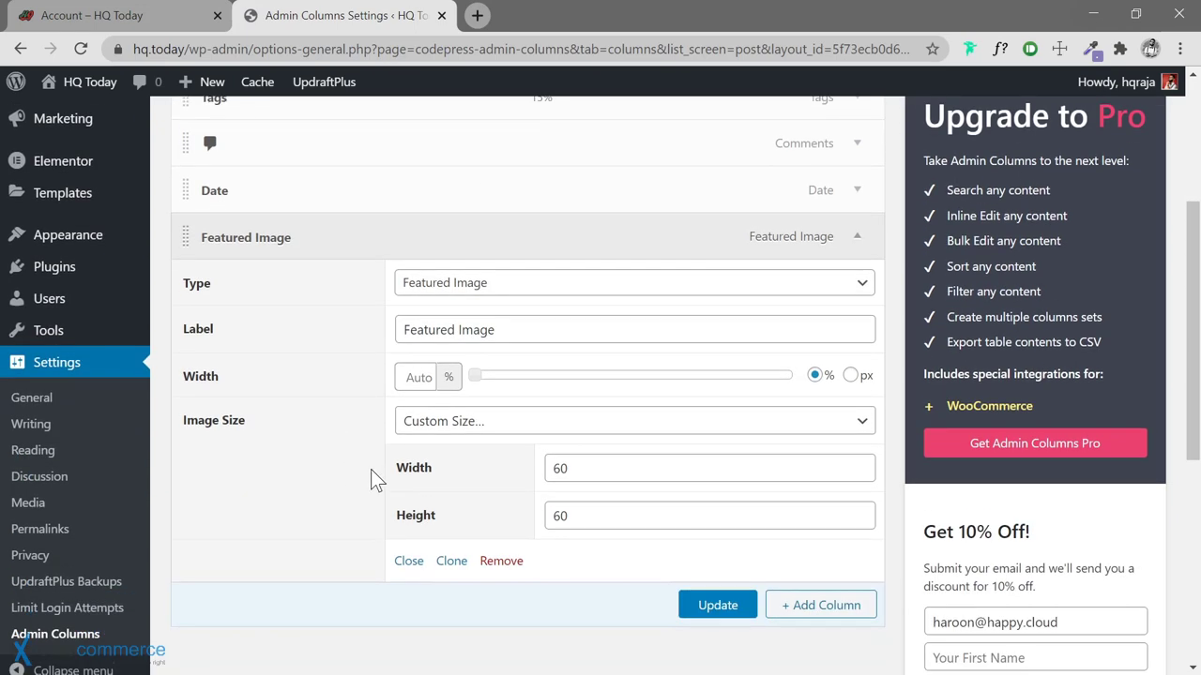
scroll(211, 214, "up", 2)
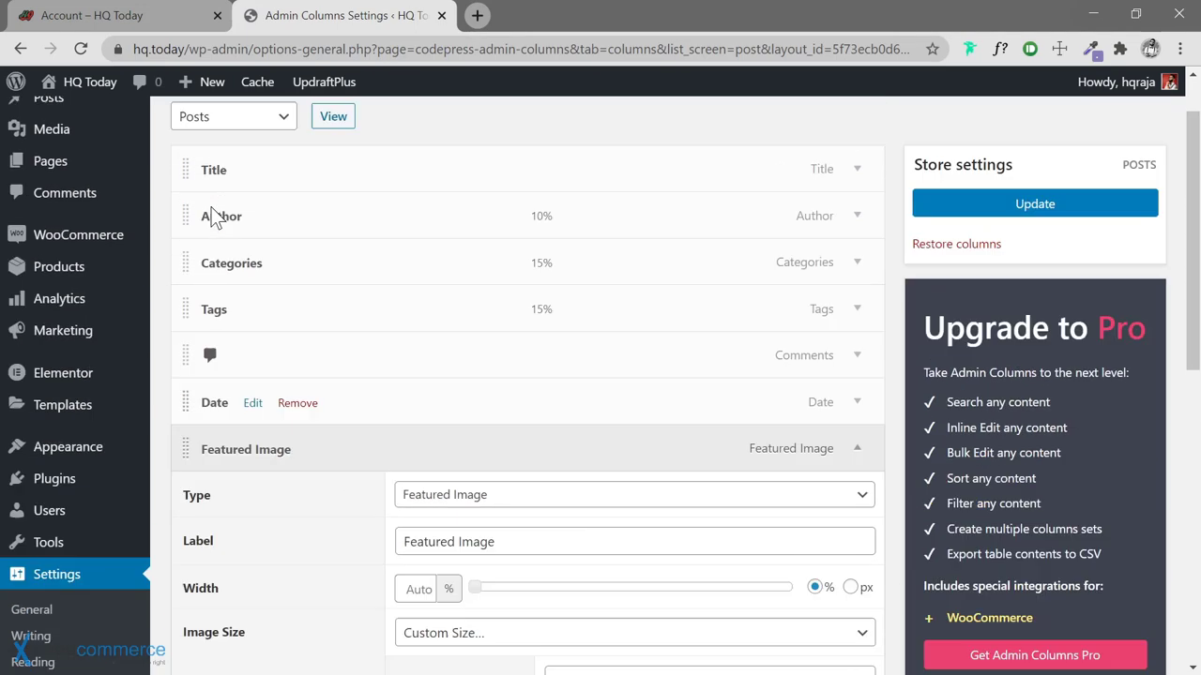
scroll(214, 216, "up", 1)
mouse_move(121, 178)
left_click(162, 169)
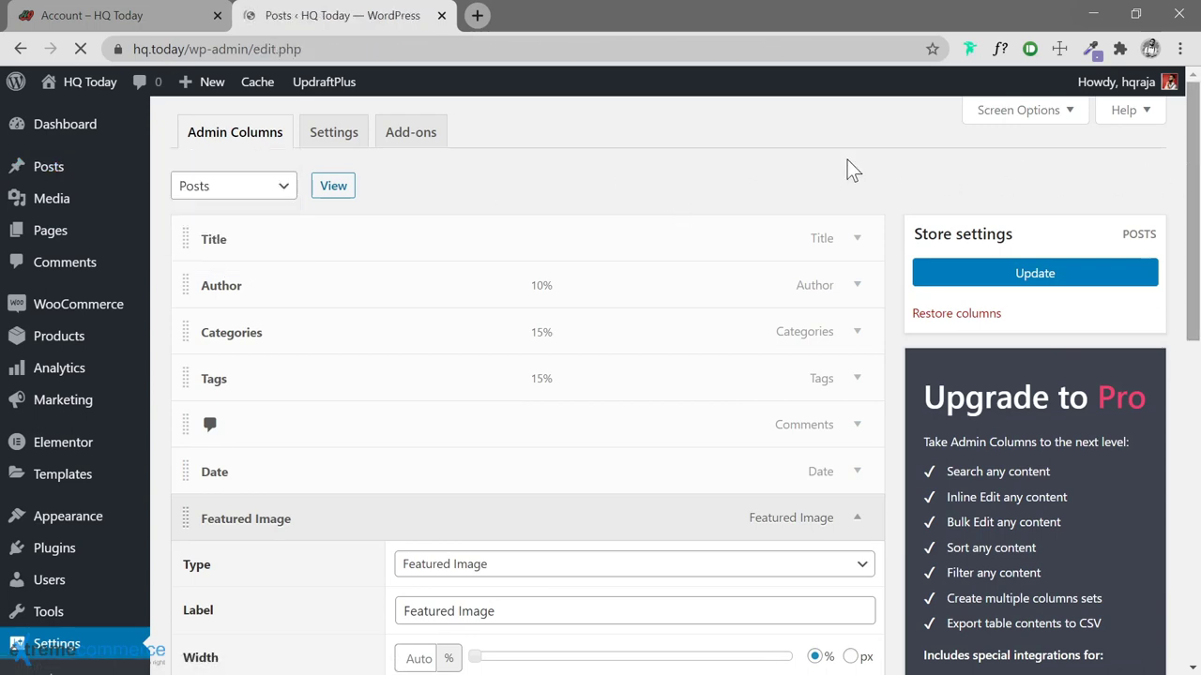
Tick the imageless posts Delectus occaecati, Dolorem ea animi ipsa and Rem in eius
scroll(1172, 268, "down", 5)
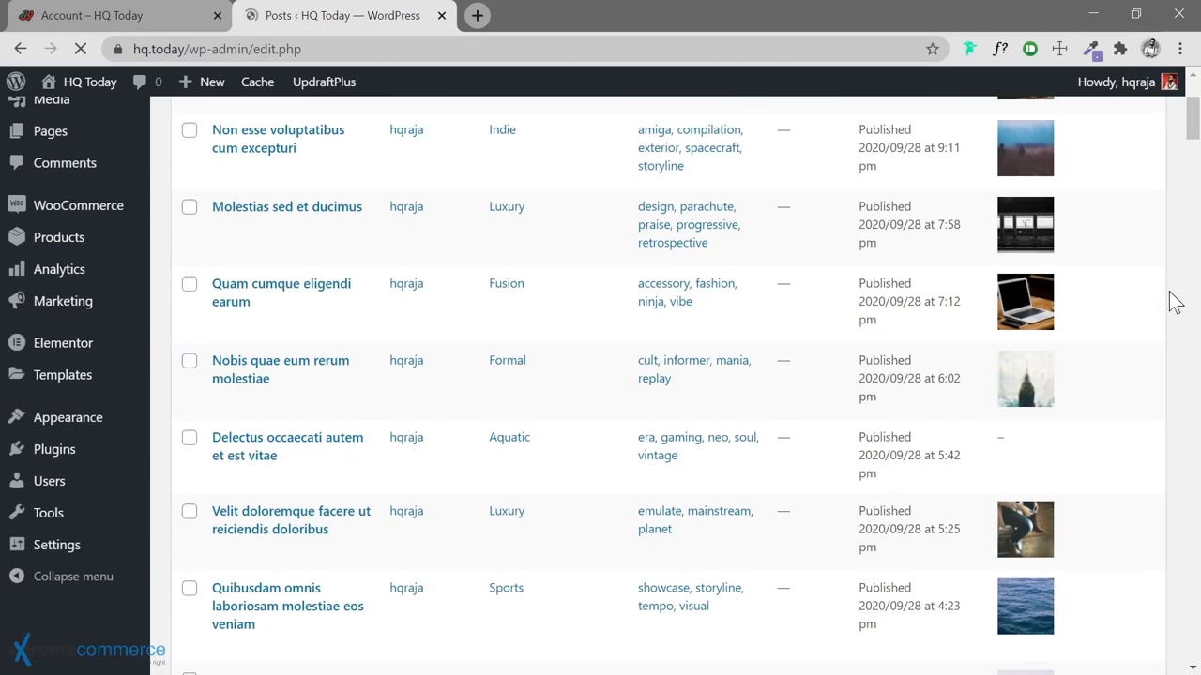
mouse_move(257, 336)
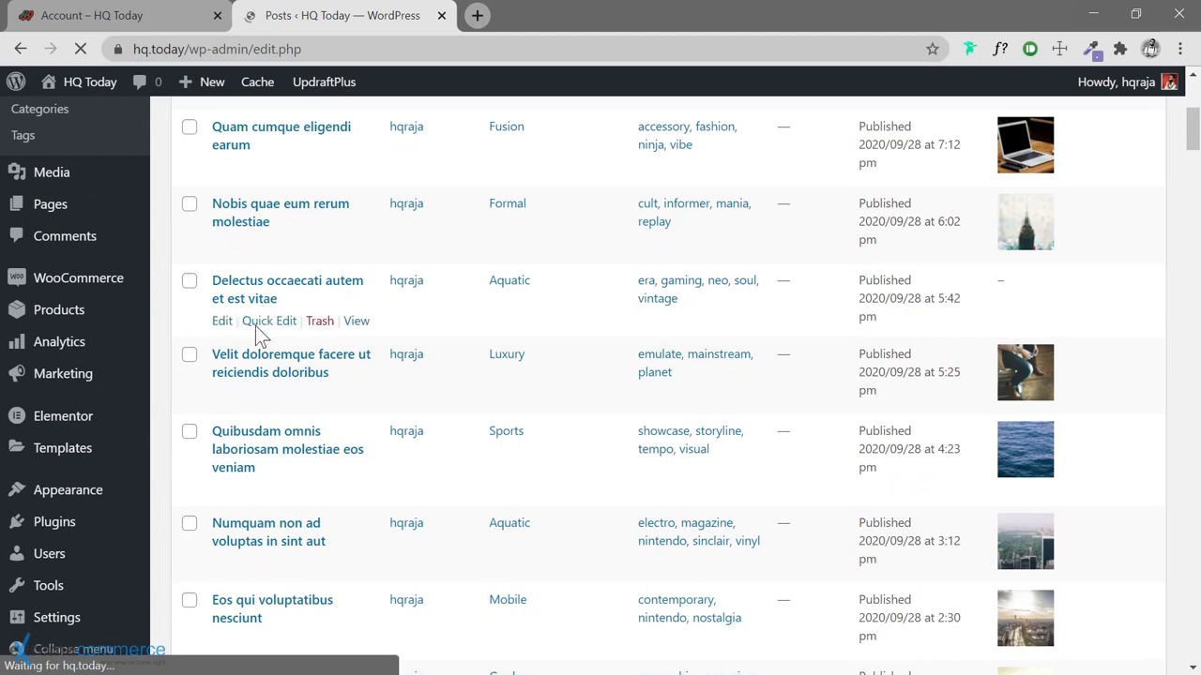
left_click(188, 281)
scroll(185, 368, "down", 6)
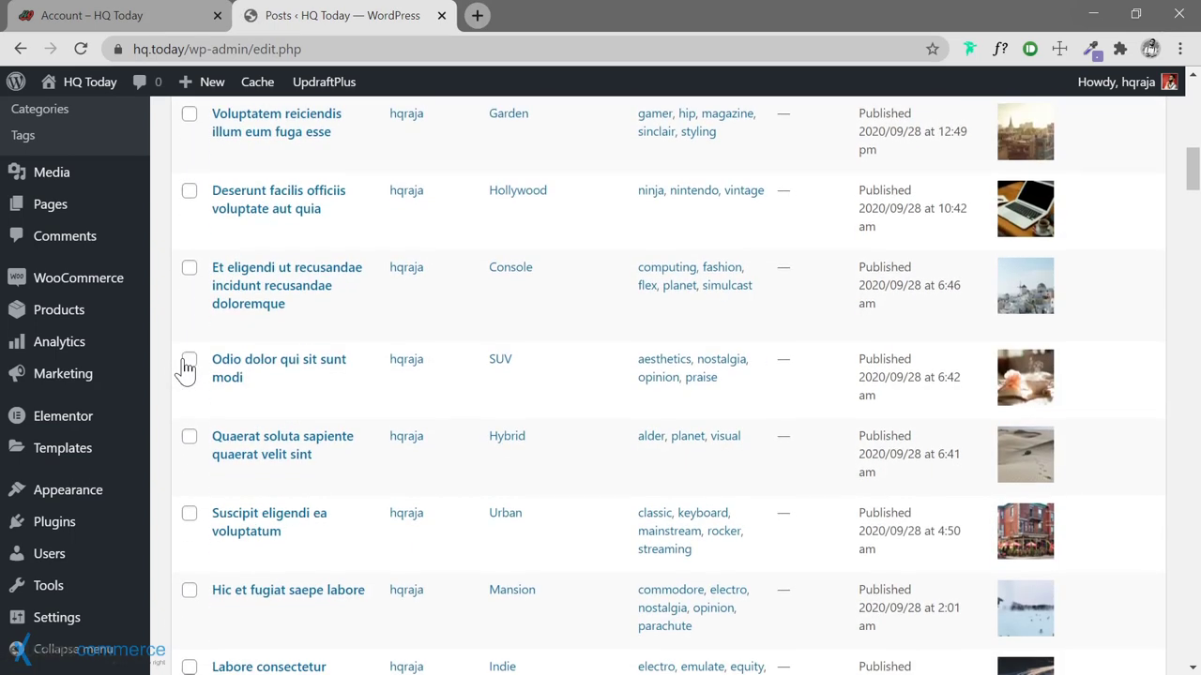
scroll(186, 369, "down", 10)
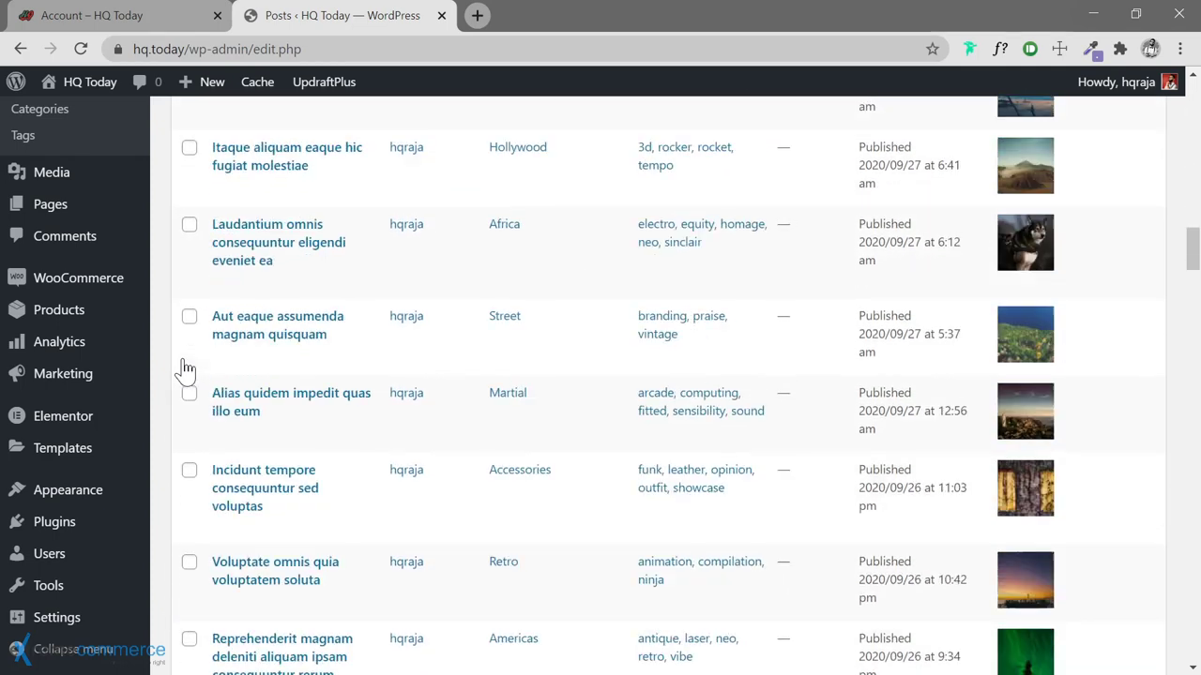
scroll(186, 369, "down", 4)
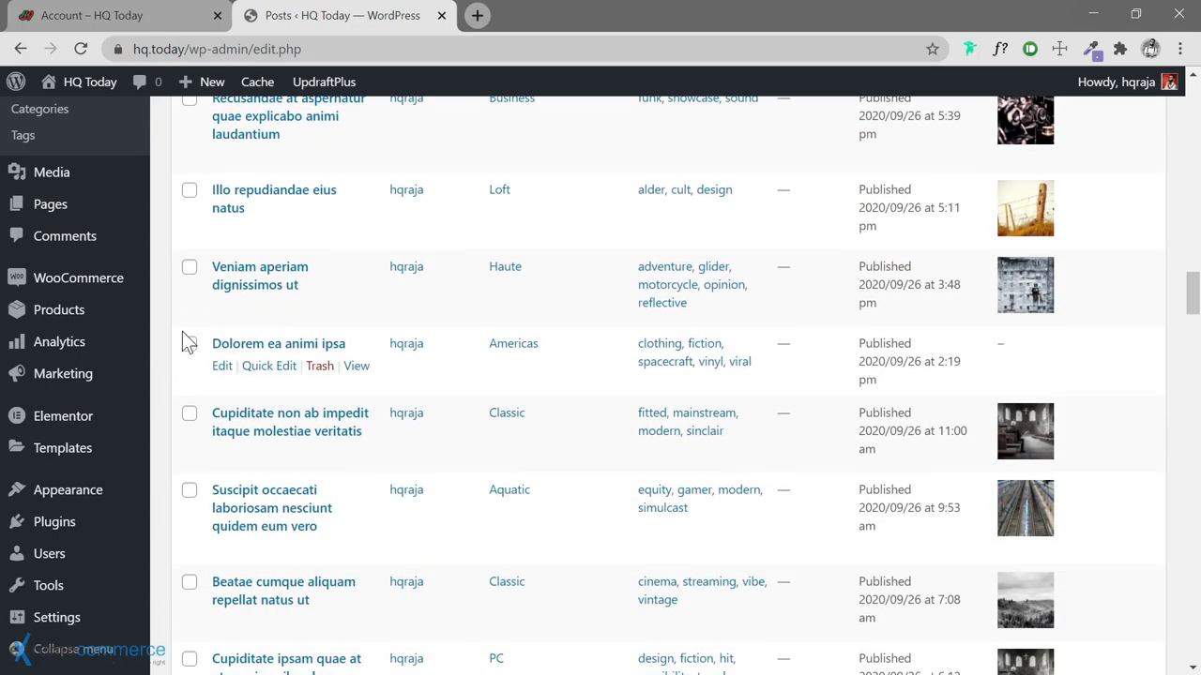
left_click(189, 347)
scroll(167, 396, "down", 6)
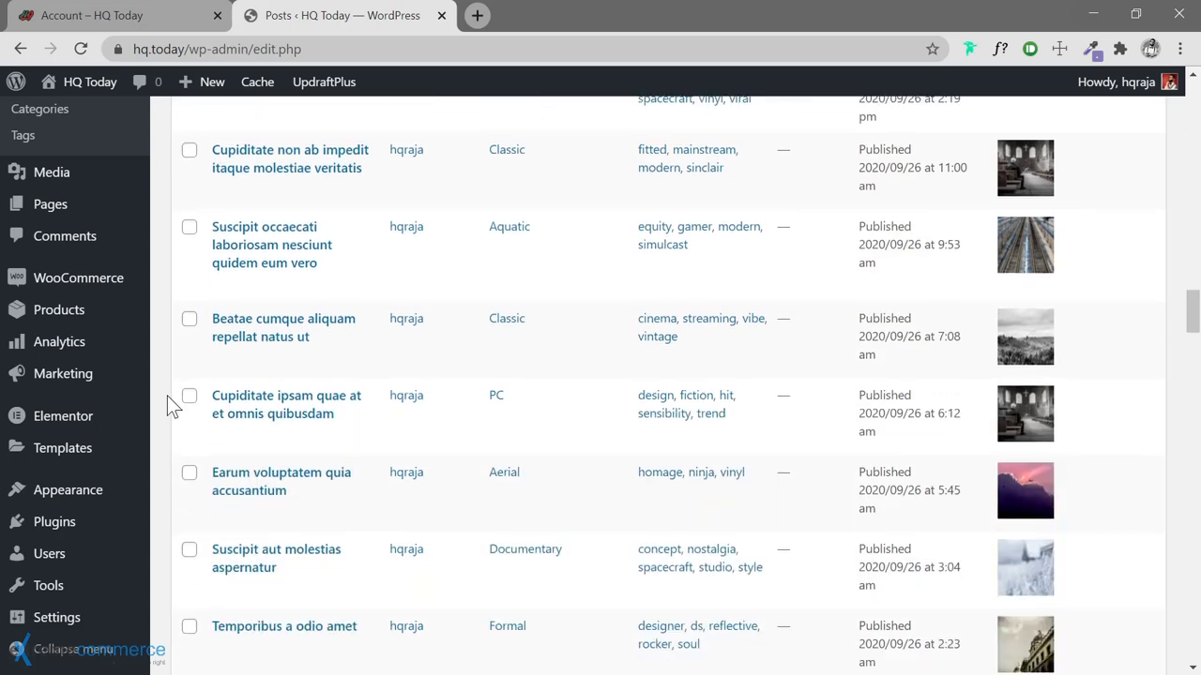
scroll(167, 396, "down", 2)
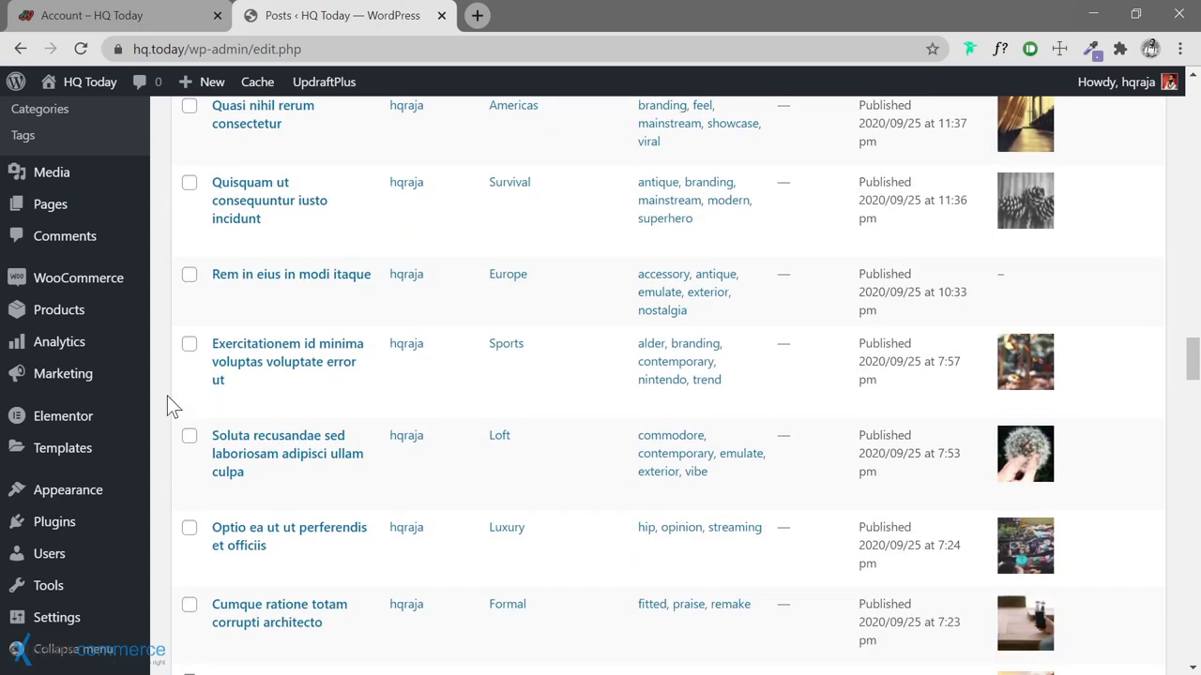
left_click(189, 275)
Tick the remaining imageless posts, including Eum commodi, Qui sed sunt qui sed, Facere voluptates and Illo repudiandae natus
scroll(179, 365, "down", 5)
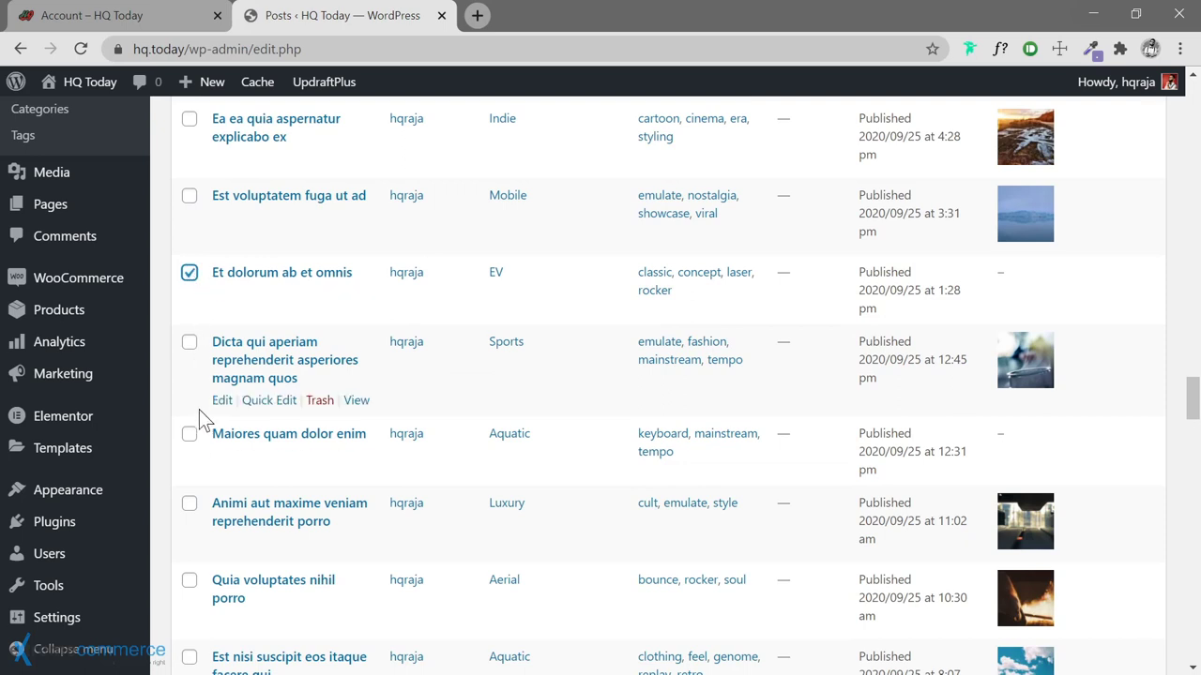
left_click(189, 433)
scroll(175, 386, "down", 2)
scroll(173, 381, "down", 5)
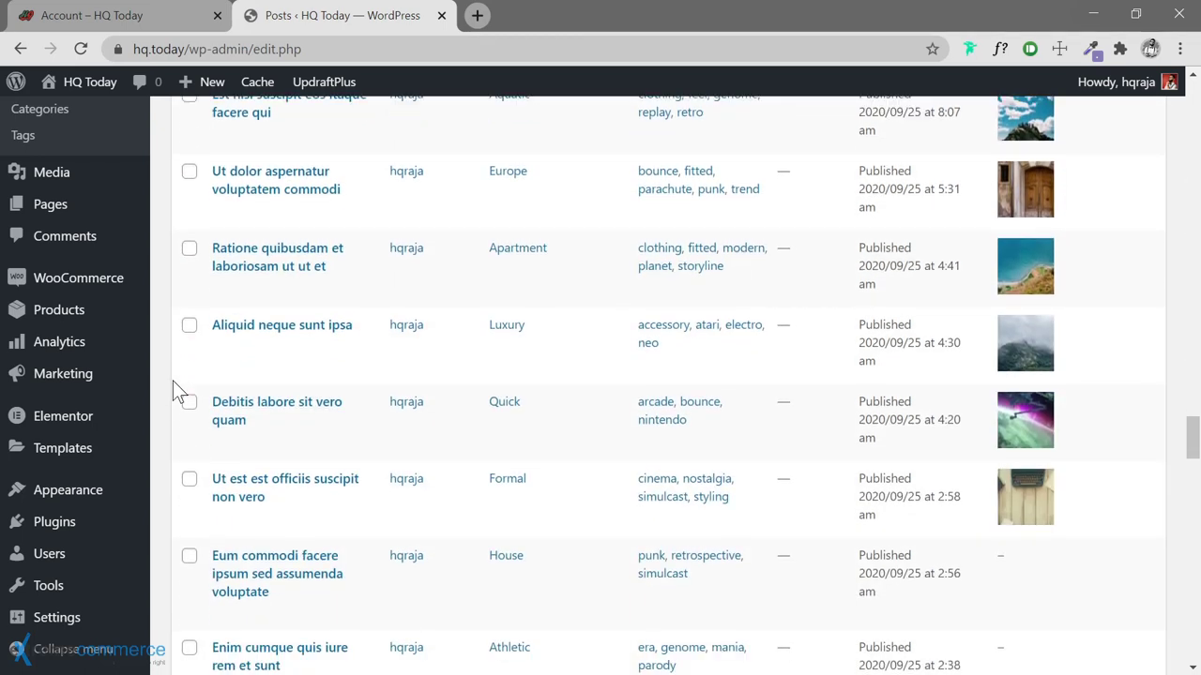
left_click(189, 370)
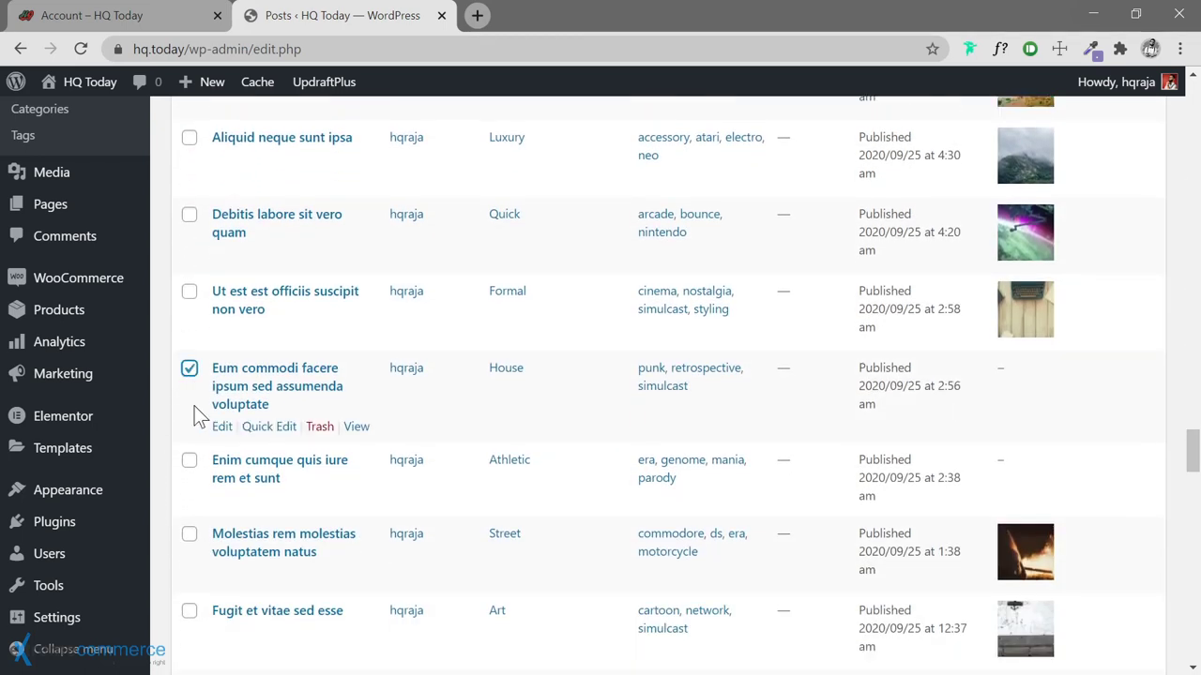
scroll(169, 419, "down", 3)
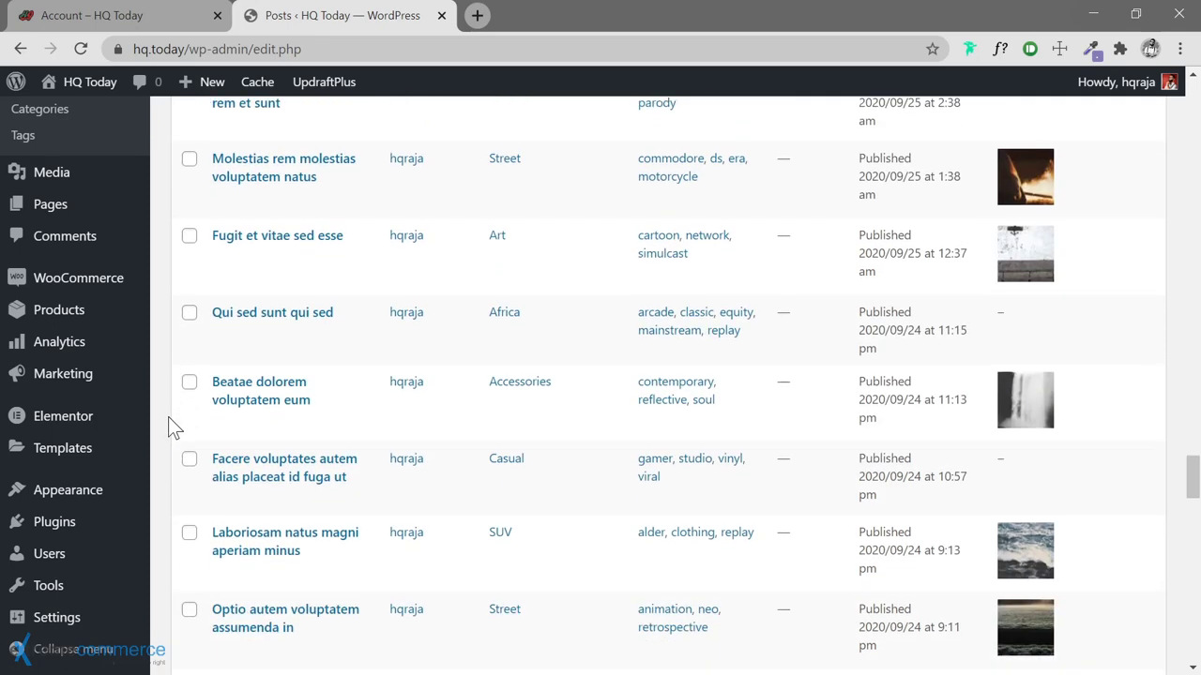
left_click(188, 313)
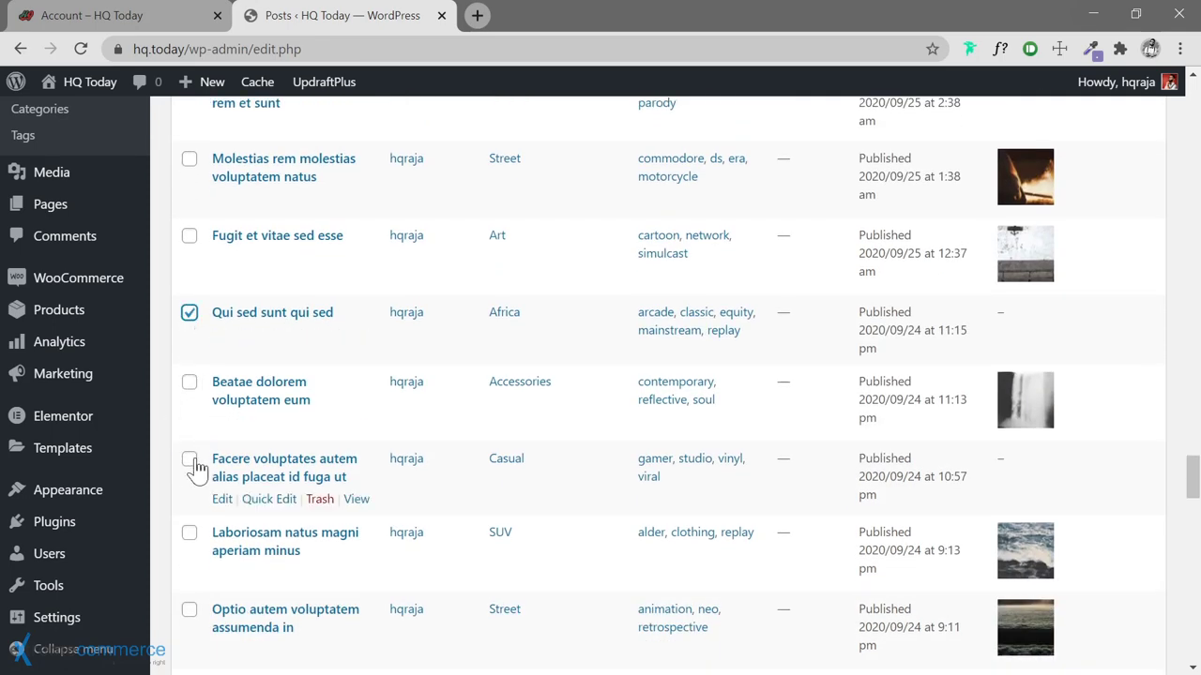
left_click(189, 459)
scroll(166, 413, "down", 3)
scroll(166, 413, "down", 2)
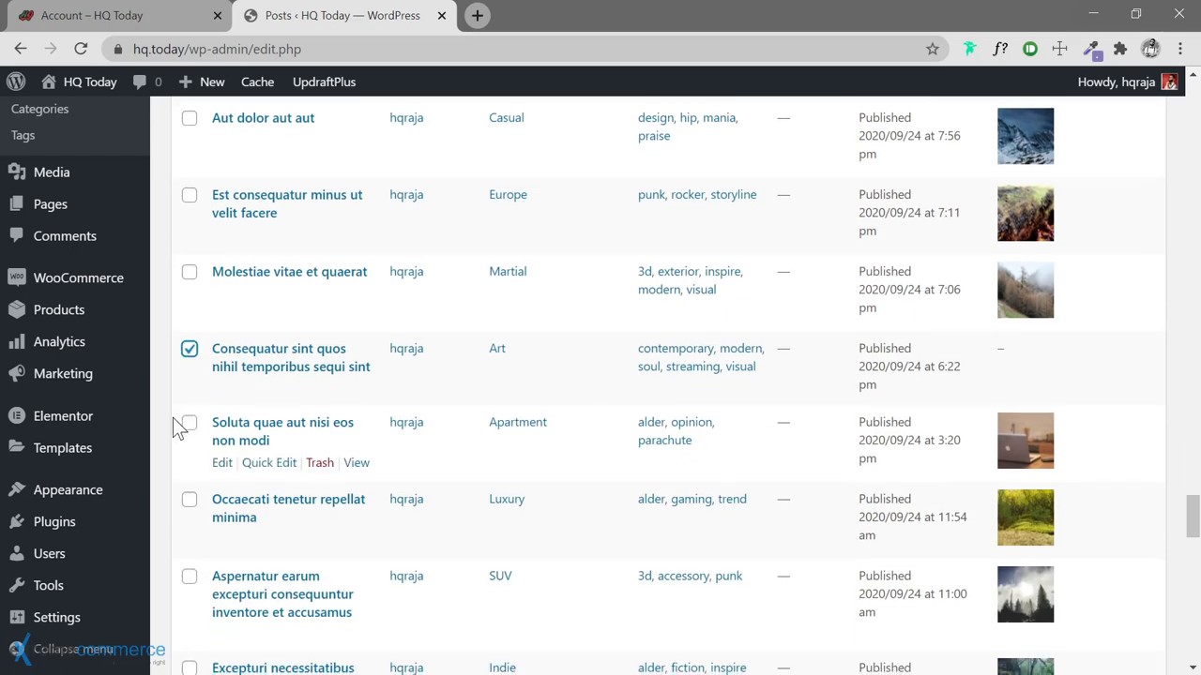
scroll(173, 417, "down", 7)
scroll(173, 417, "down", 3)
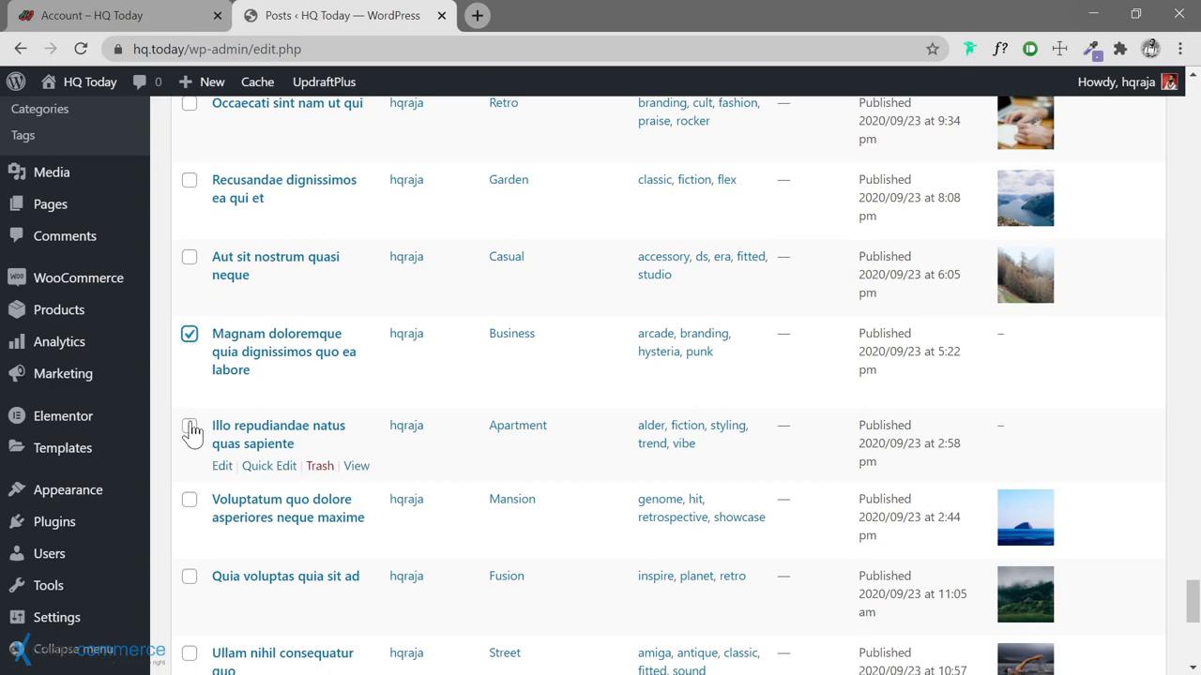
left_click(189, 427)
scroll(178, 404, "down", 5)
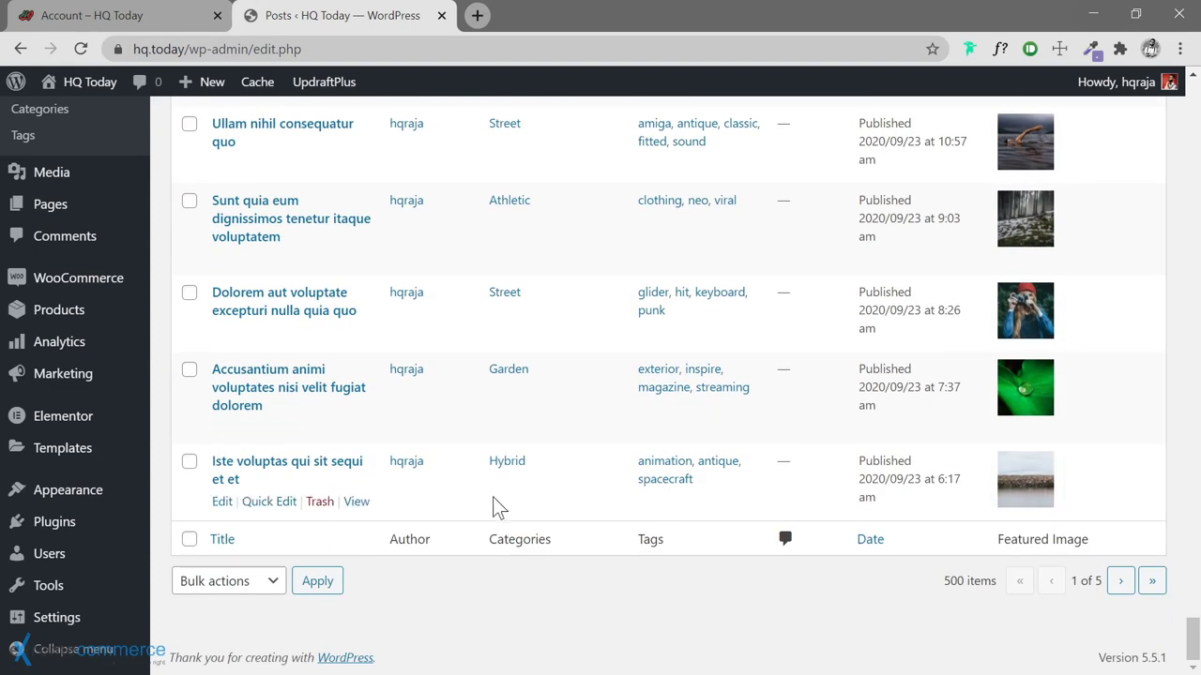
left_click_drag(1191, 639, 1194, 98)
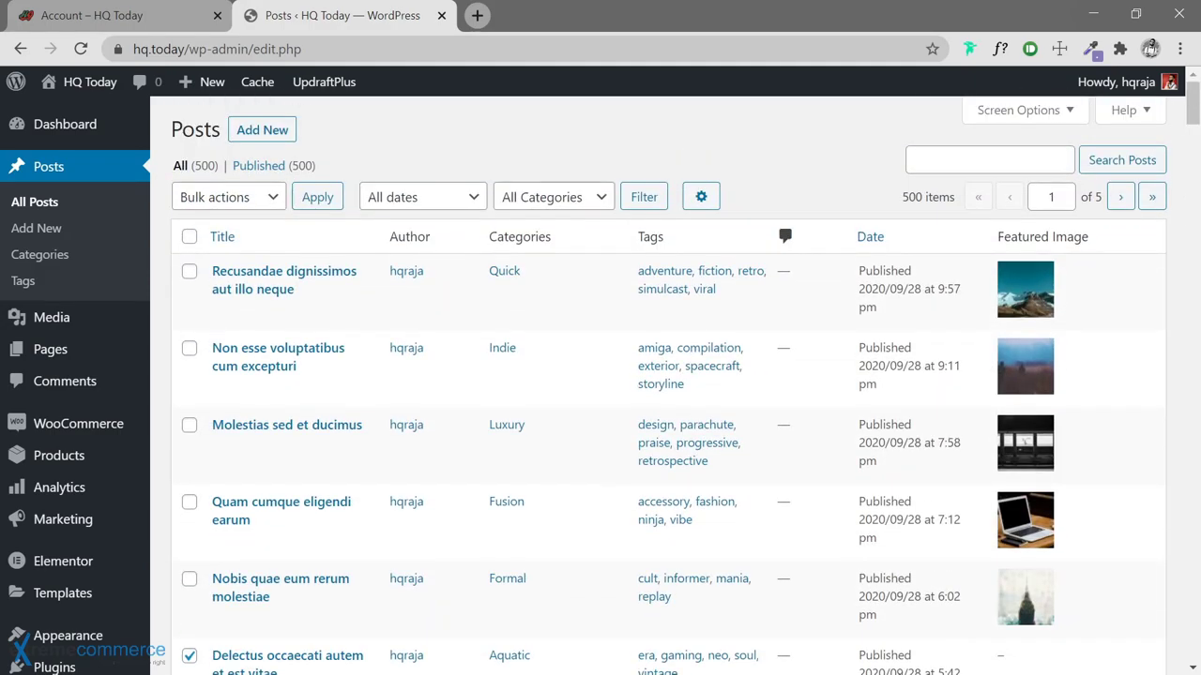
Apply the Move to Trash bulk action to the ticked imageless posts
left_click(274, 205)
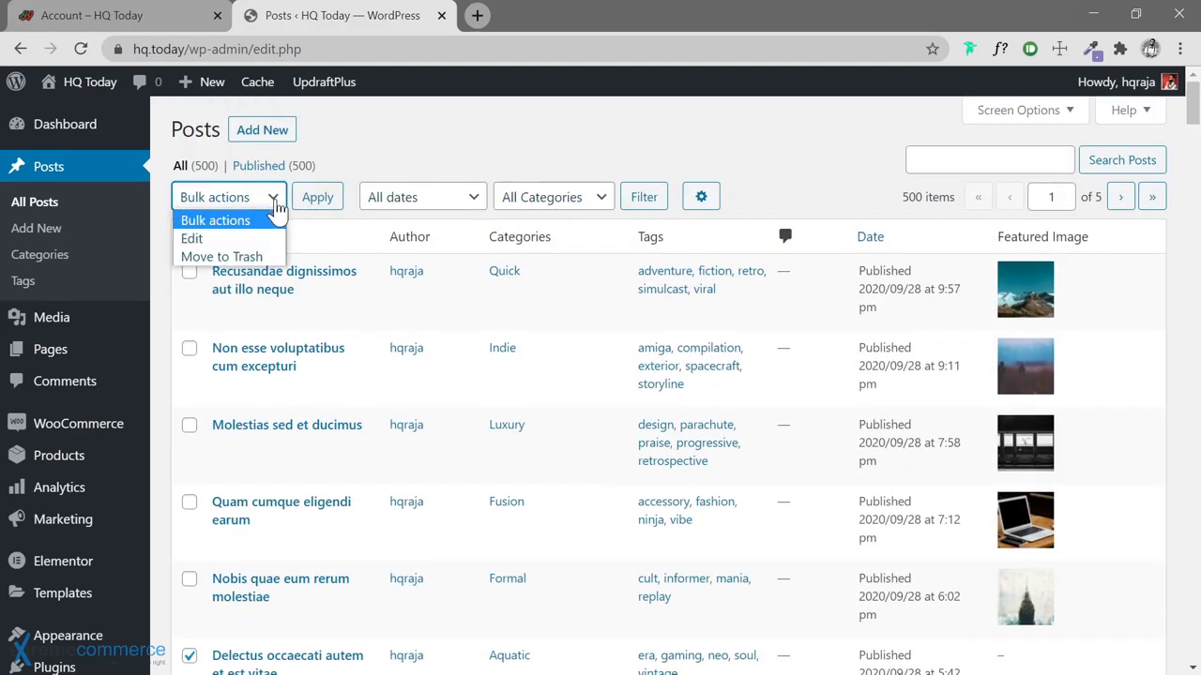
left_click(250, 258)
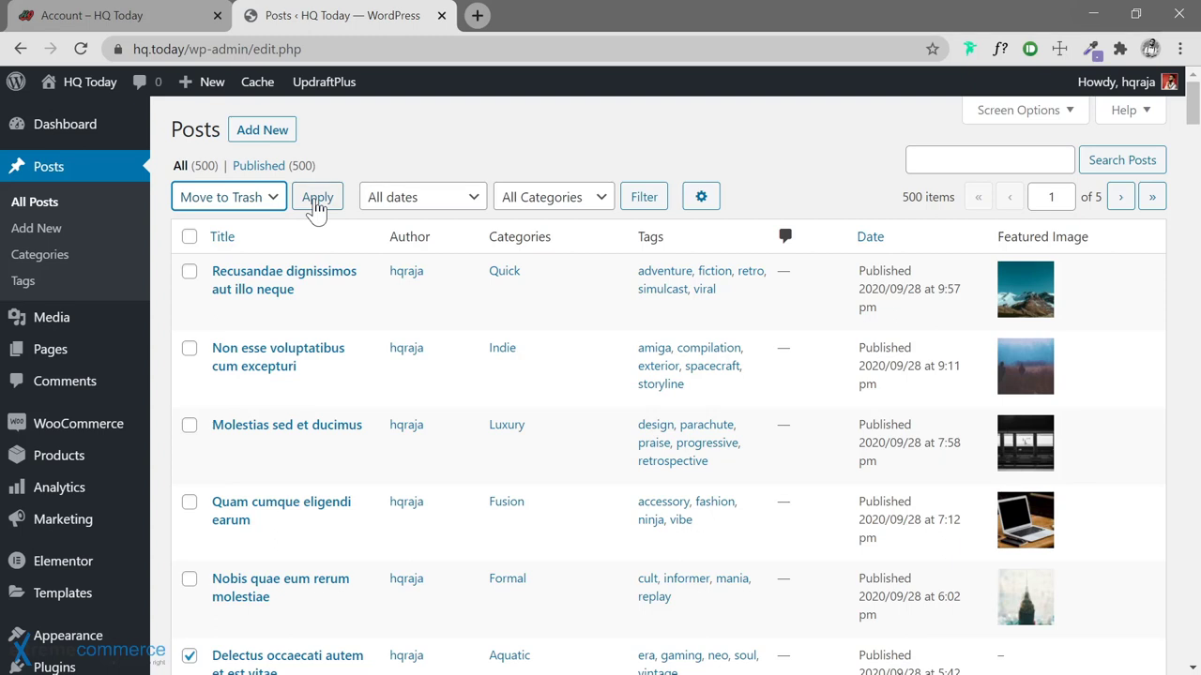
left_click(316, 205)
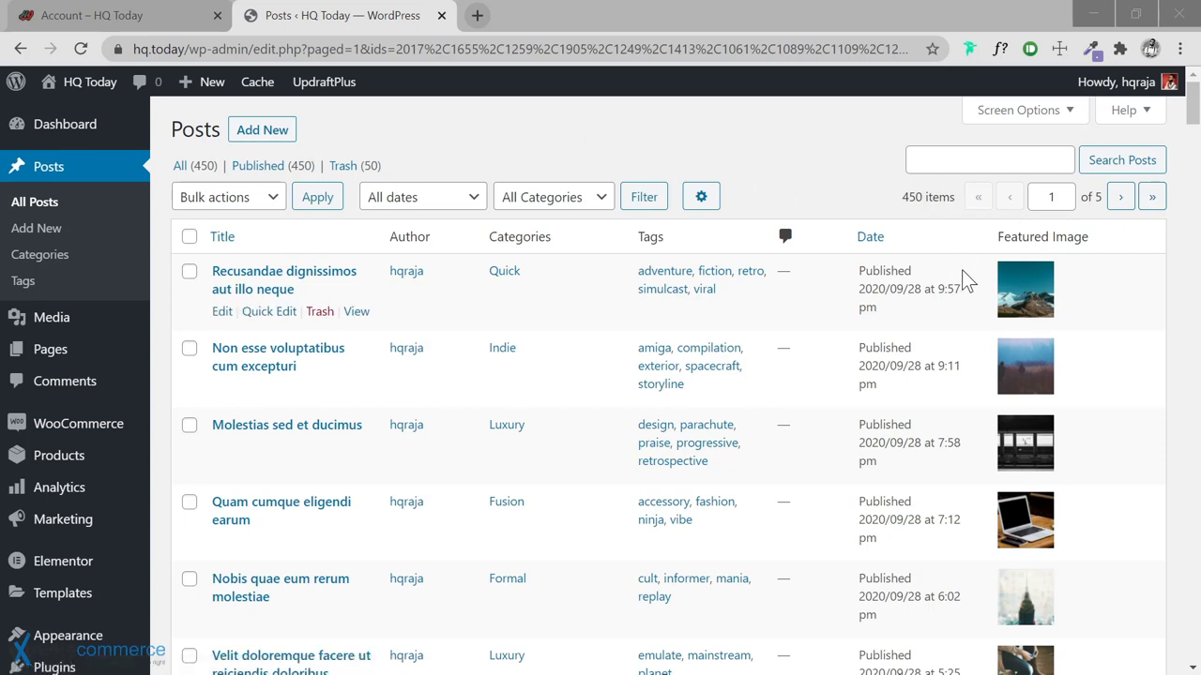
Empty the Trash (50) view, permanently deleting all 50 trashed posts
left_click(342, 169)
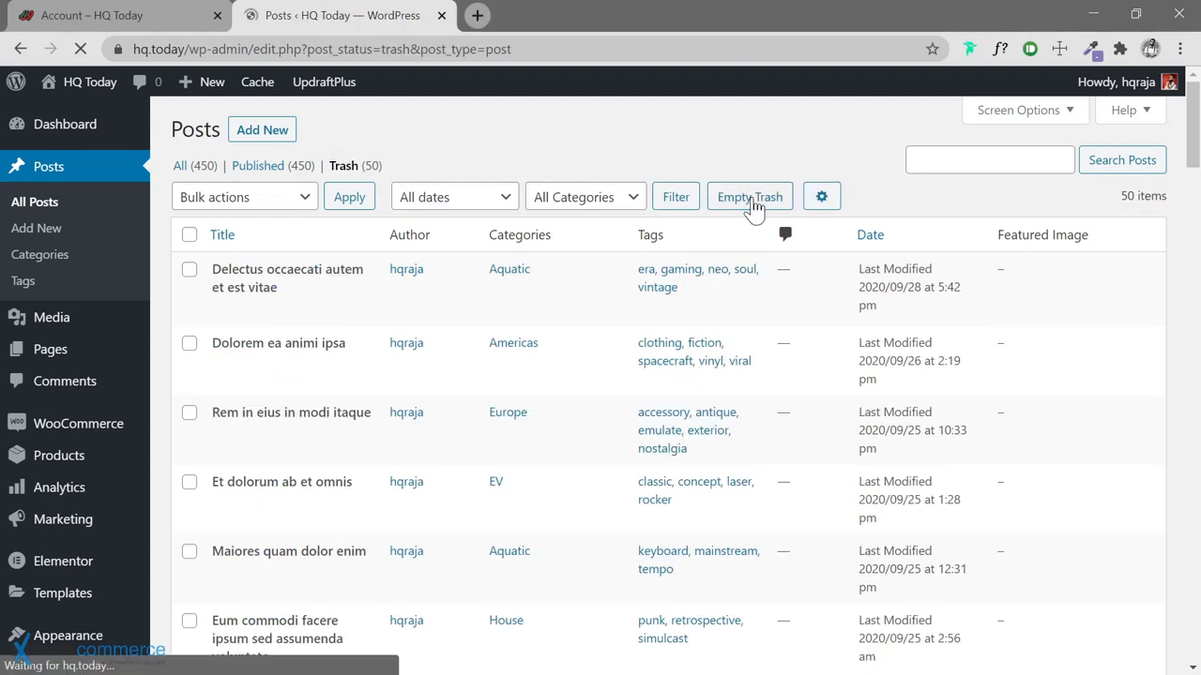
left_click(736, 197)
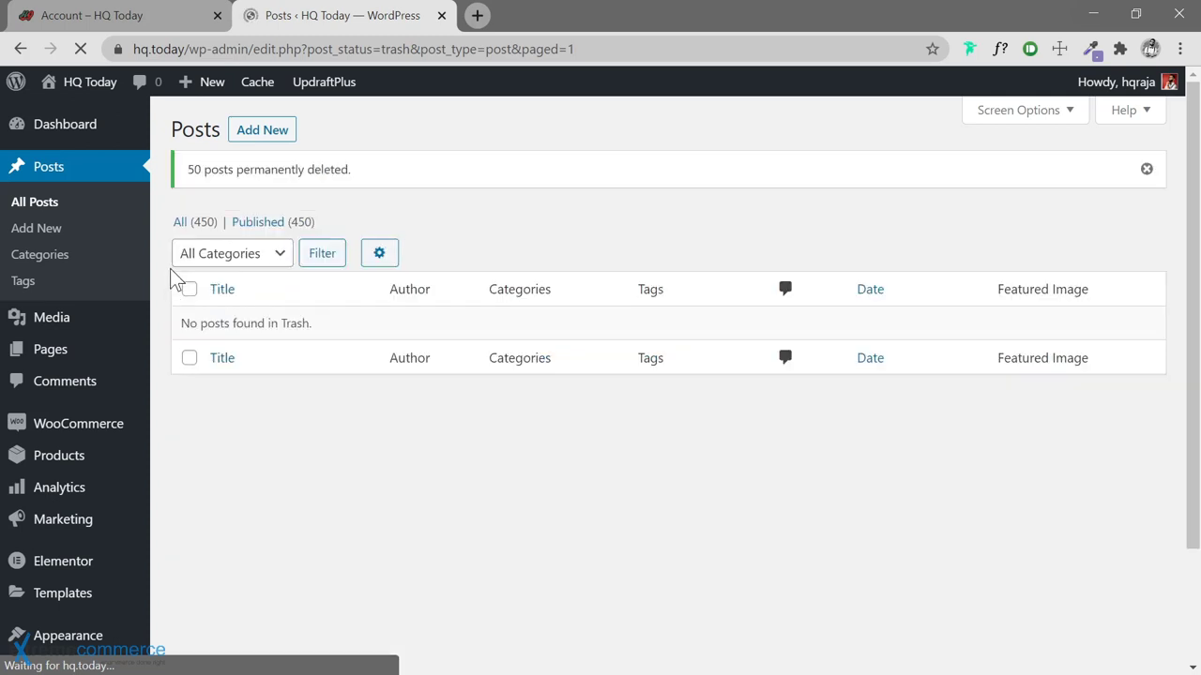
Open Media > Library and scroll through the 501 uploaded images
mouse_move(75, 329)
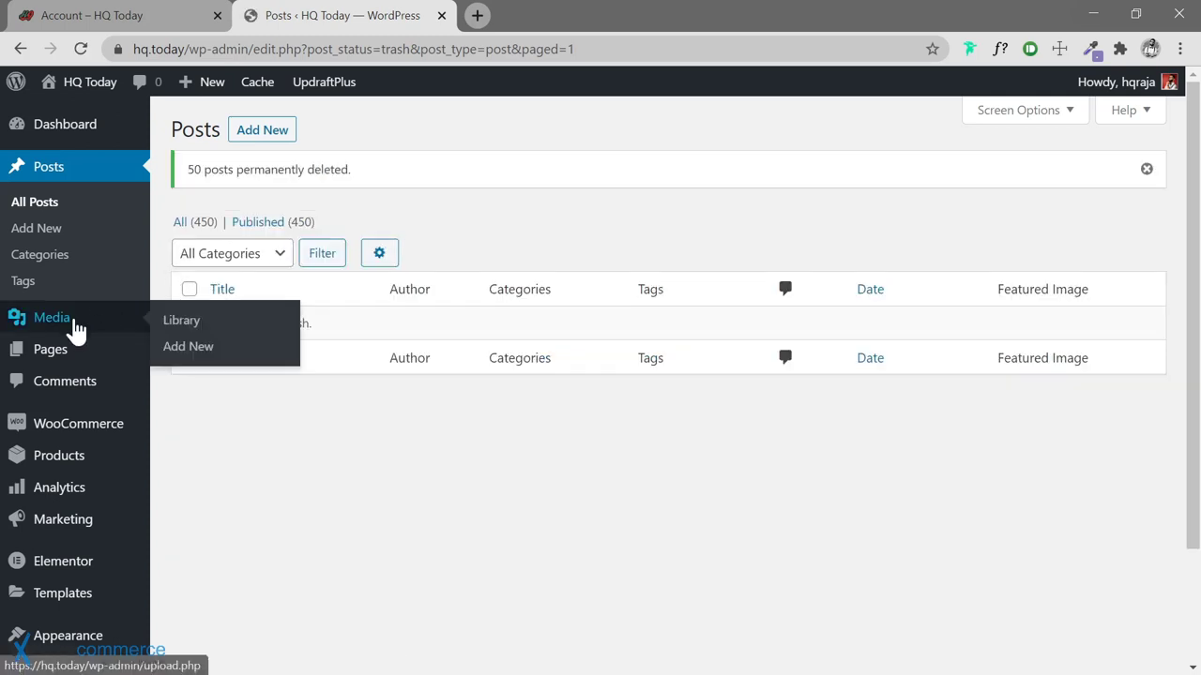
left_click(178, 321)
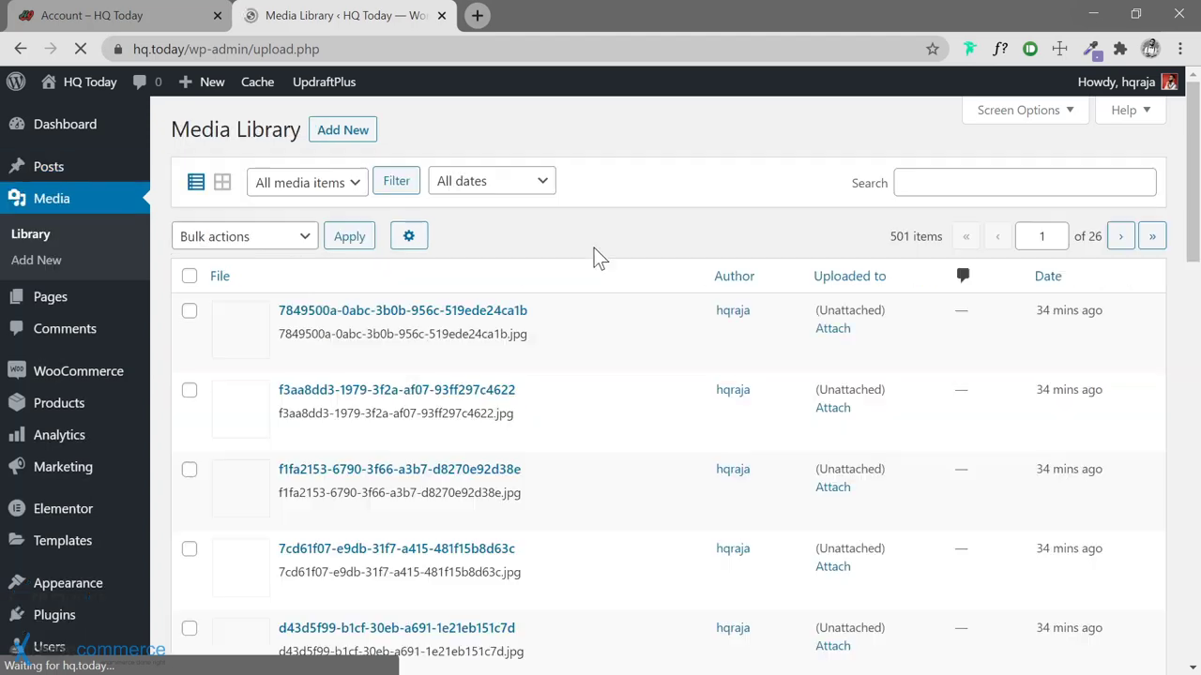
mouse_move(362, 309)
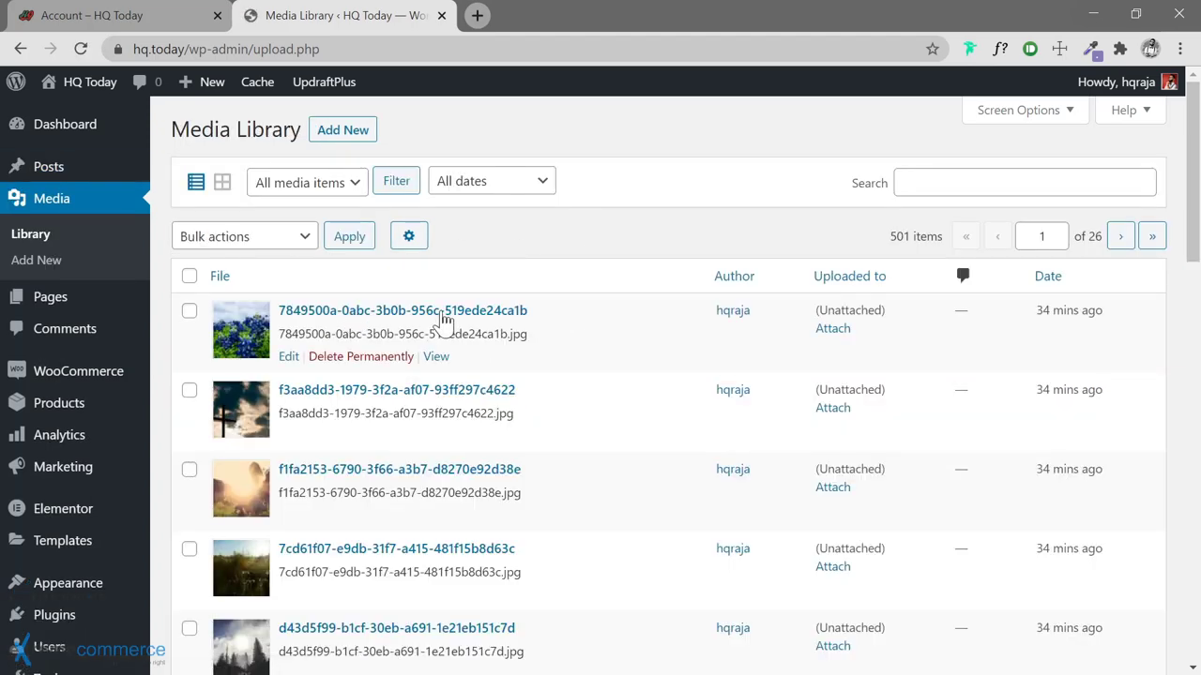
scroll(401, 322, "down", 8)
scroll(397, 324, "up", 8)
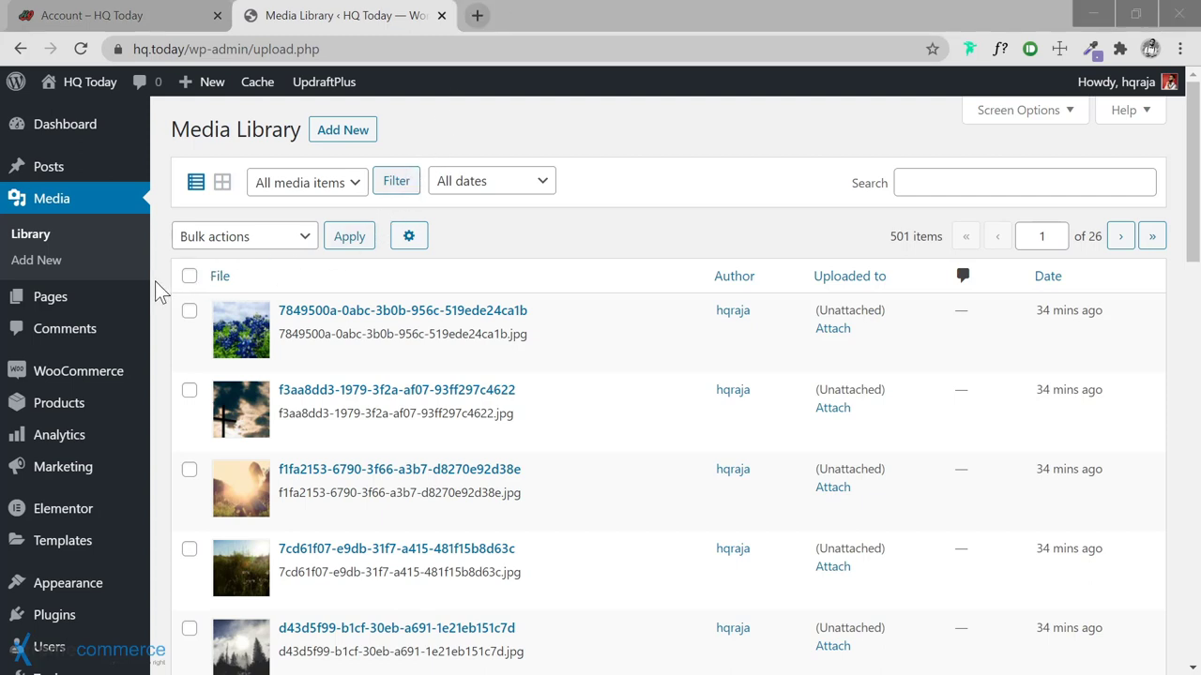
scroll(154, 280, "down", 2)
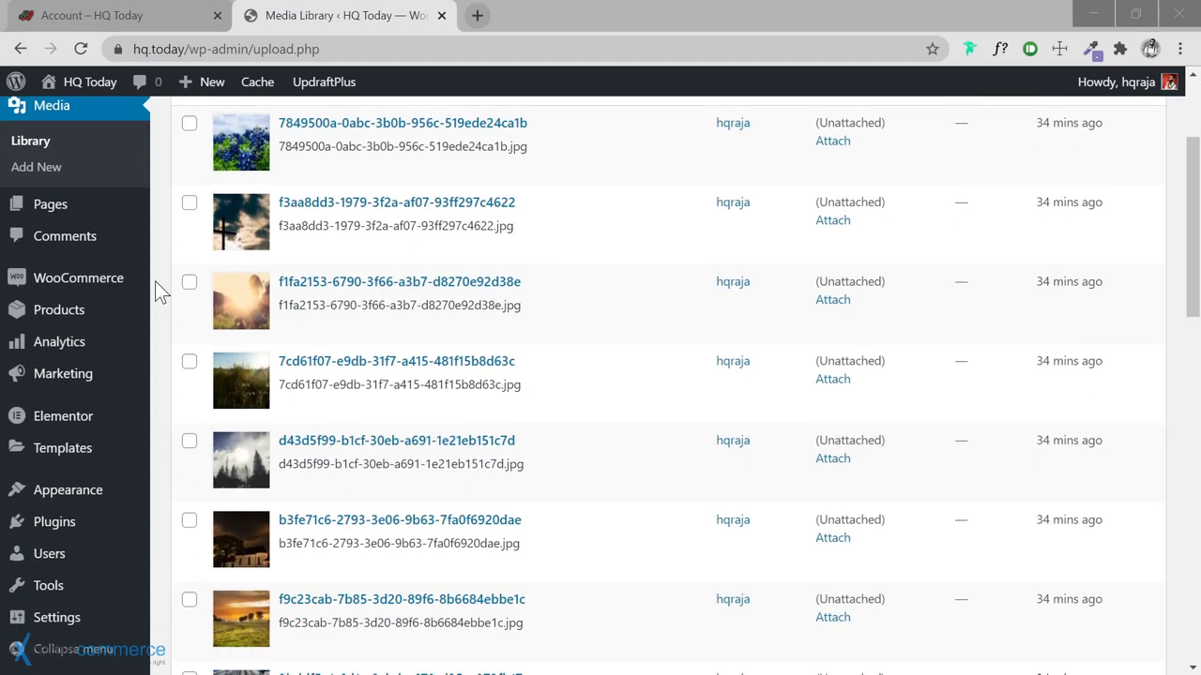
Search Add New plugins for 'Fakerpress' and activate the FakerPress plugin
mouse_move(103, 521)
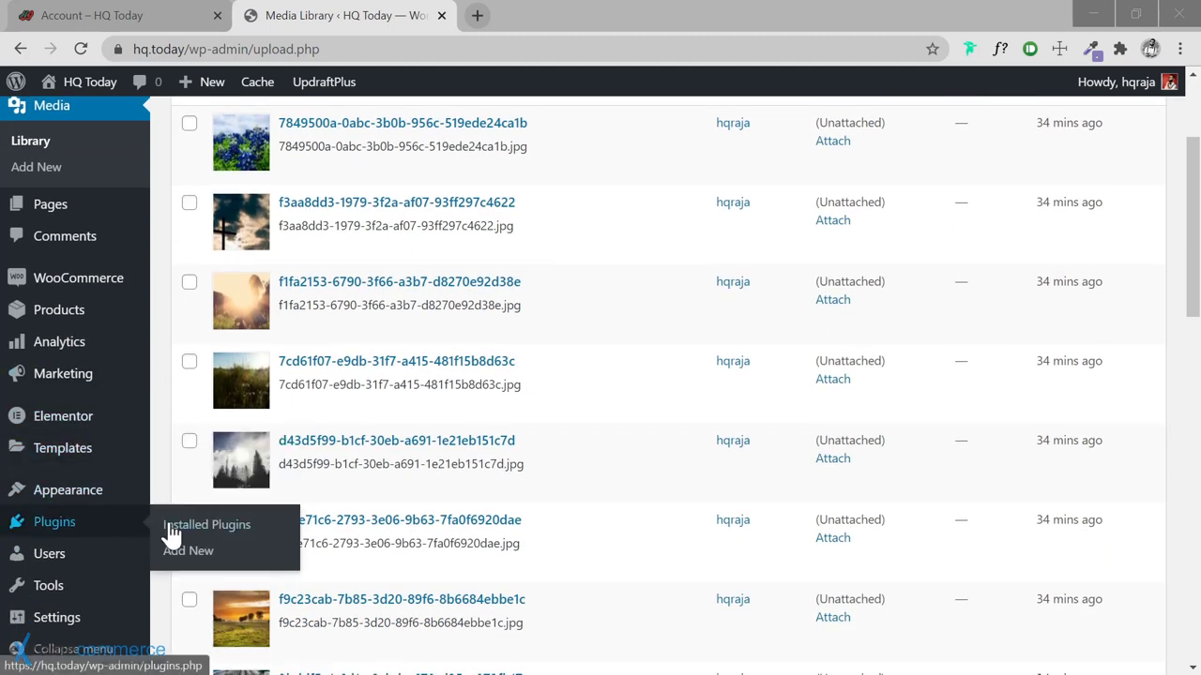
left_click(195, 555)
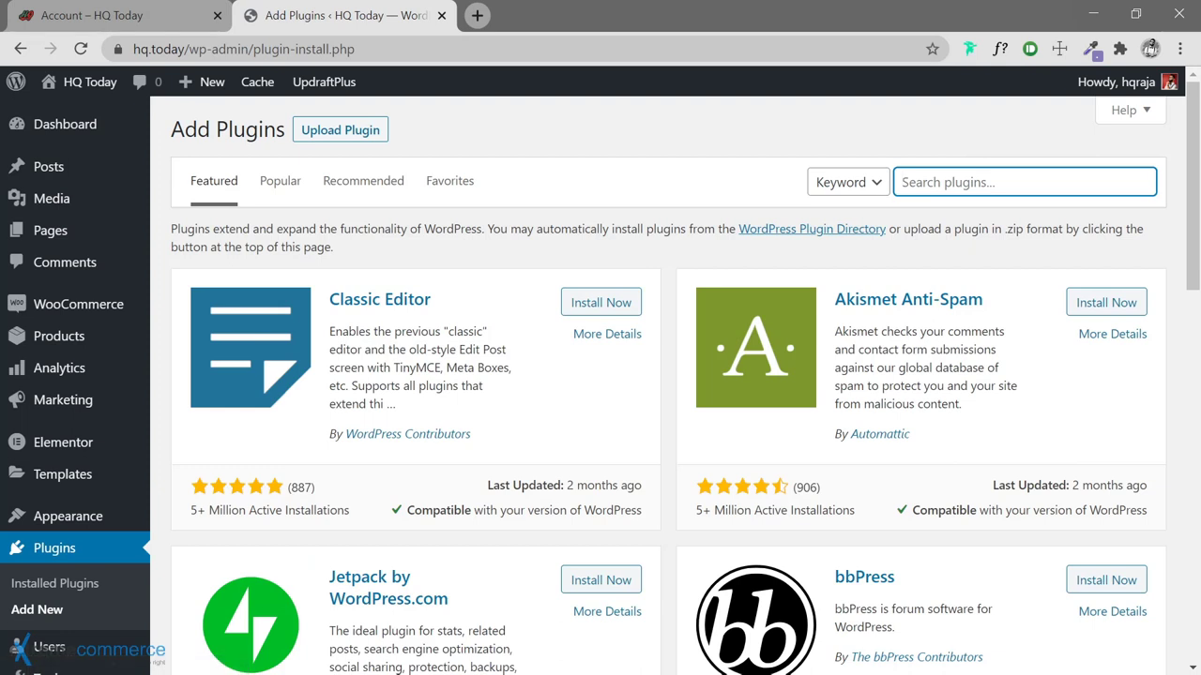
type("Fakerpress")
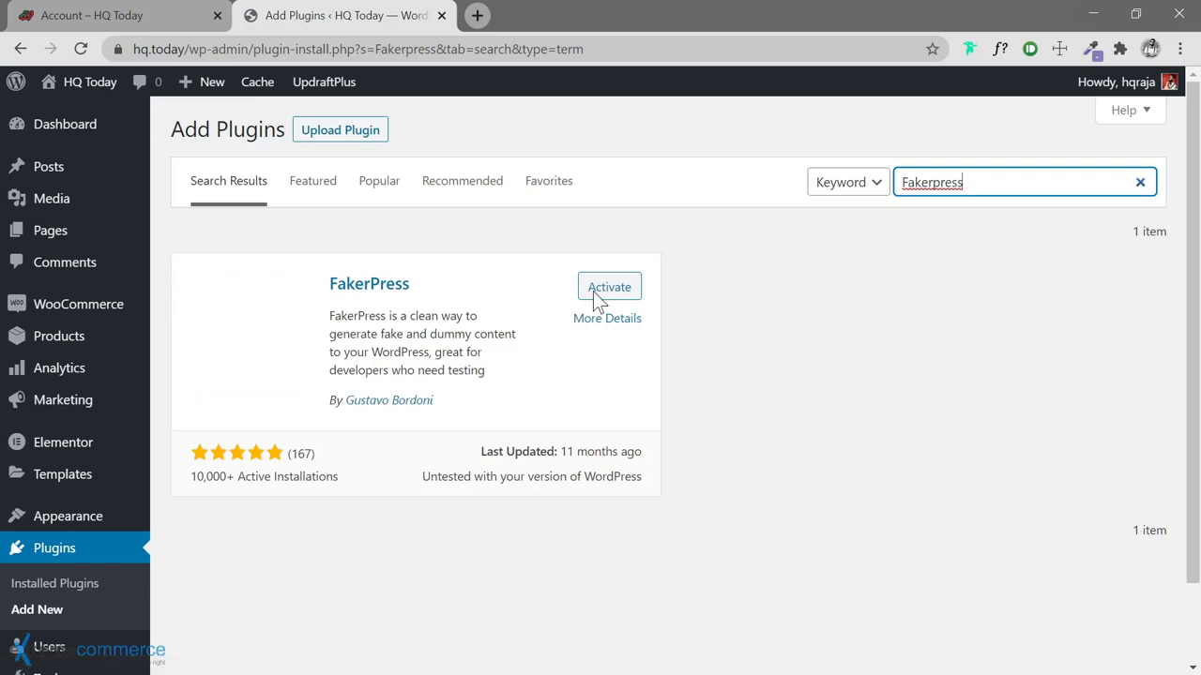
left_click(608, 293)
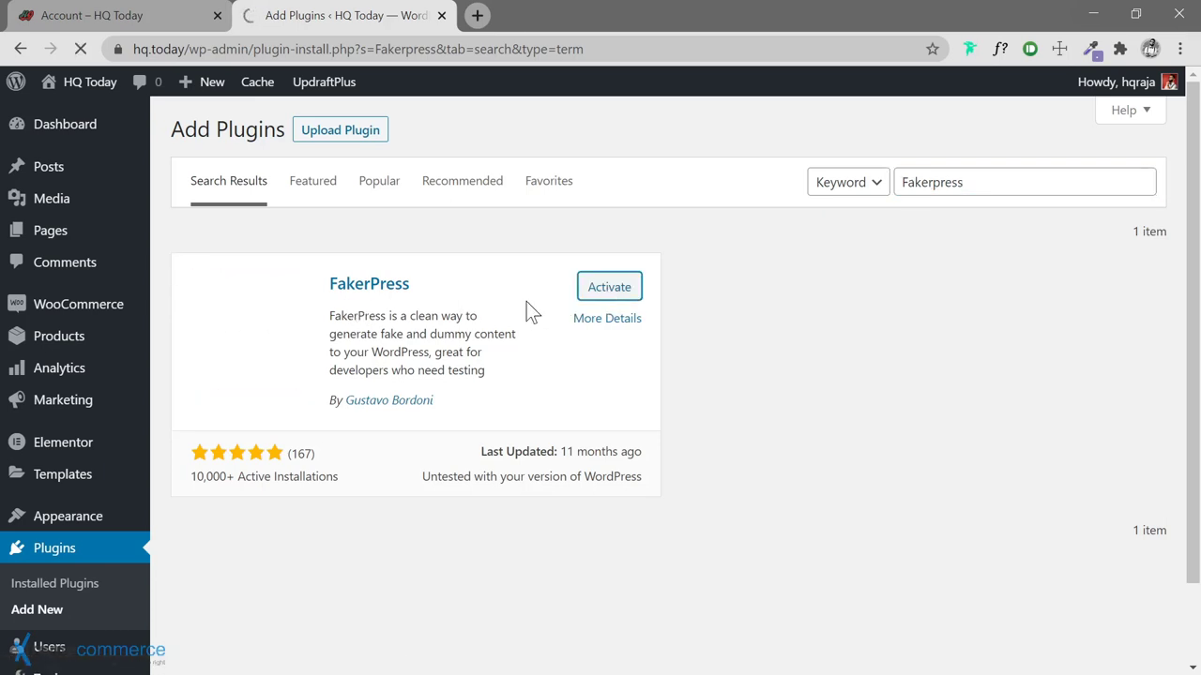
left_click(580, 294)
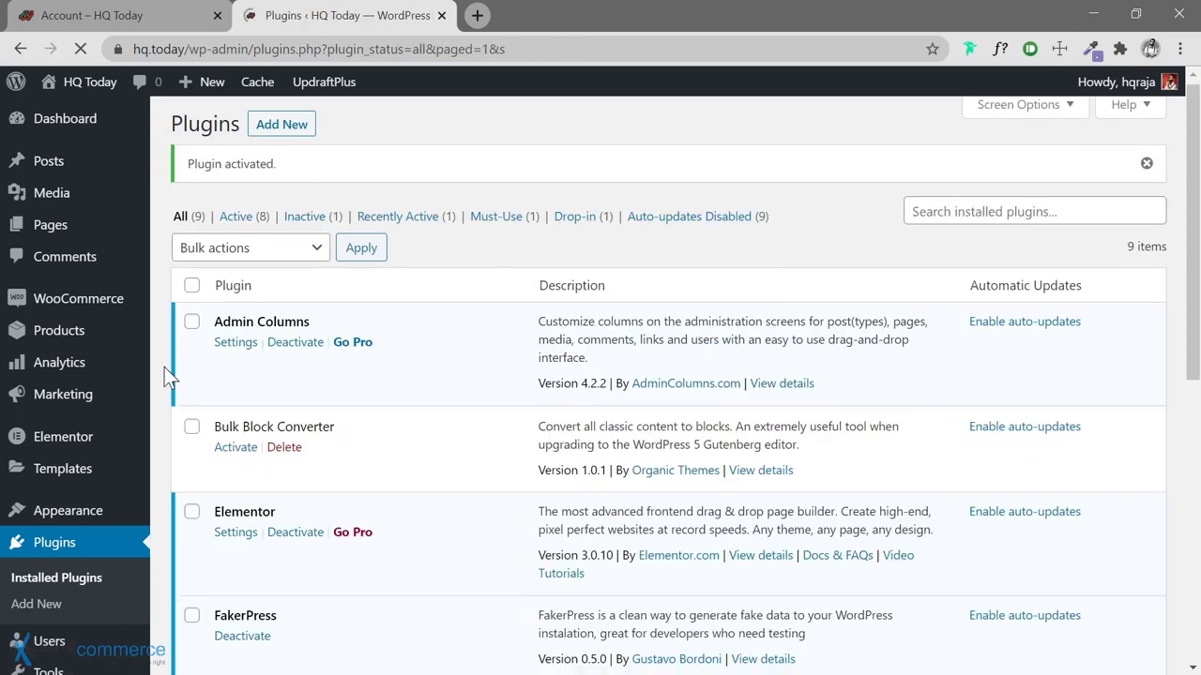
scroll(164, 367, "down", 3)
scroll(165, 367, "down", 2)
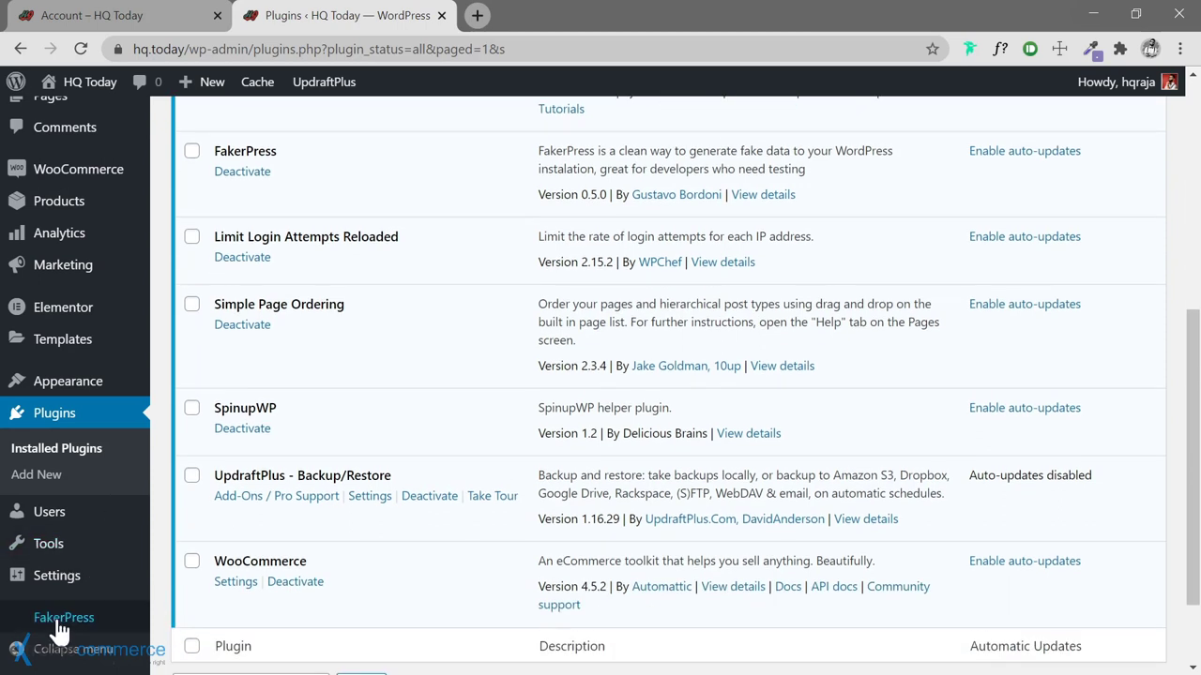
mouse_move(136, 624)
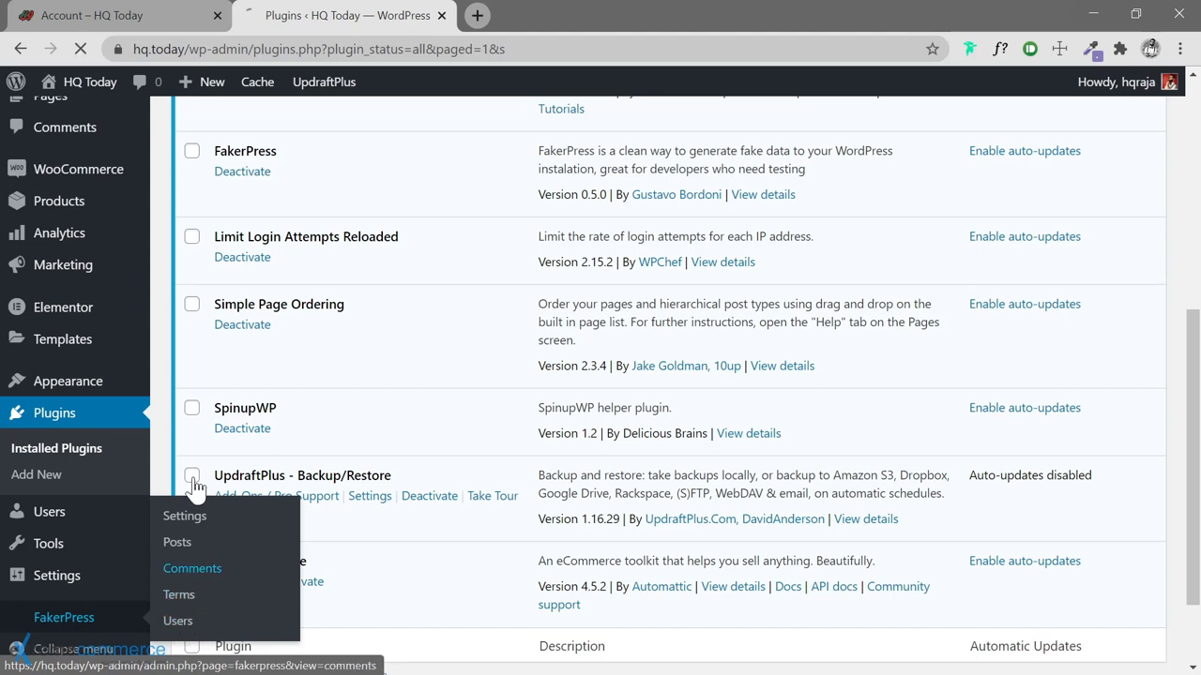
Open FakerPress > Comments, keeping the default comment type and Posts as post type
left_click(192, 572)
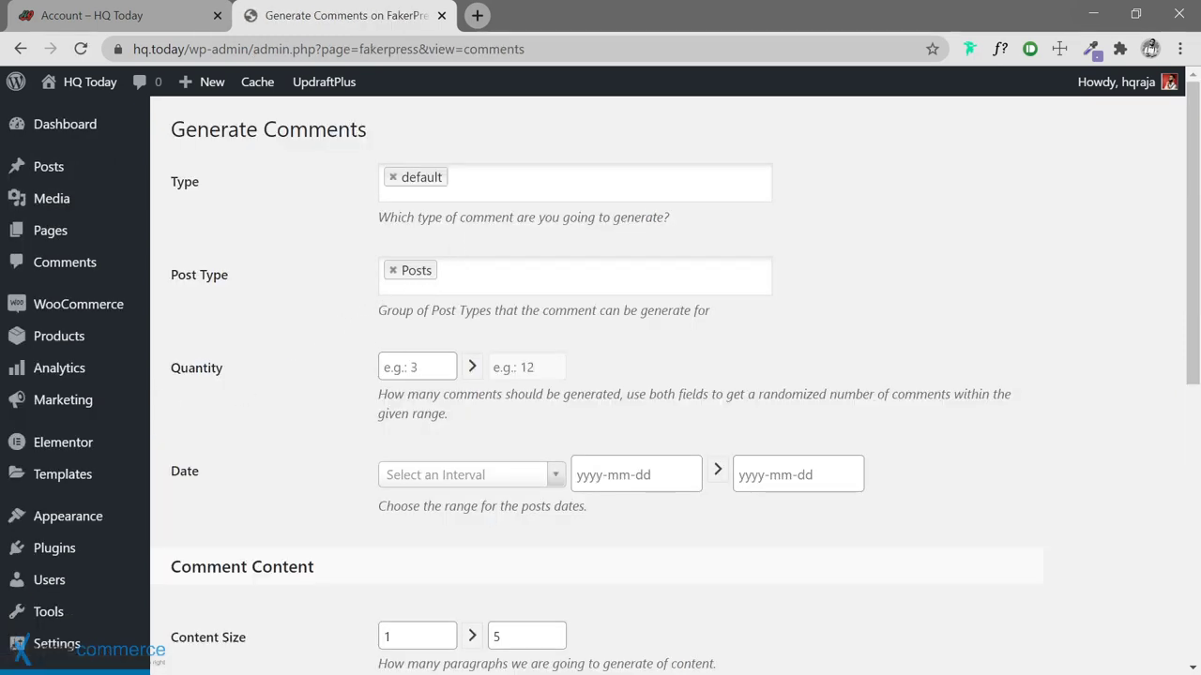
left_click(475, 187)
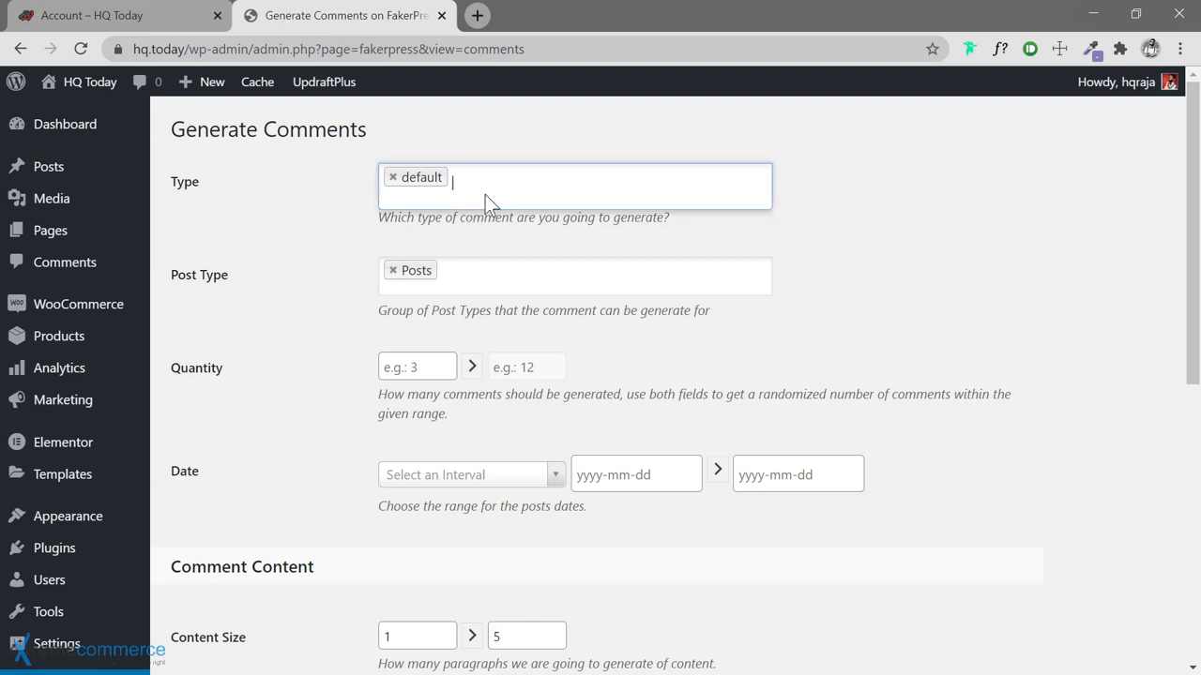
left_click(324, 265)
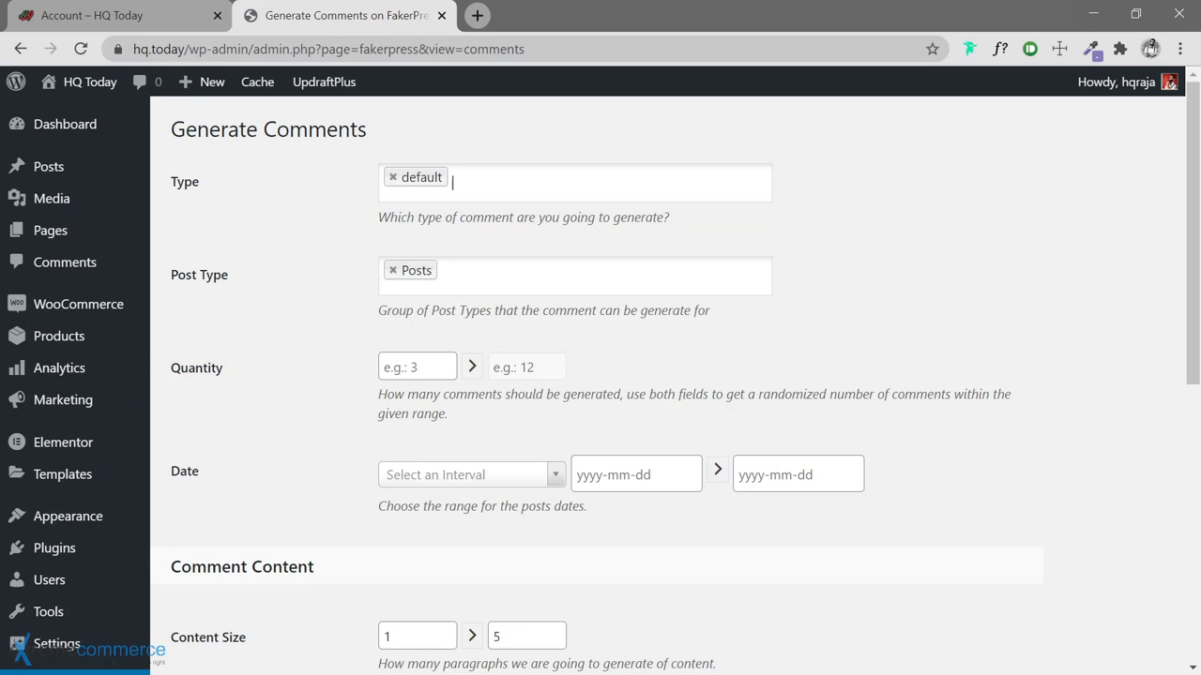
left_click(465, 279)
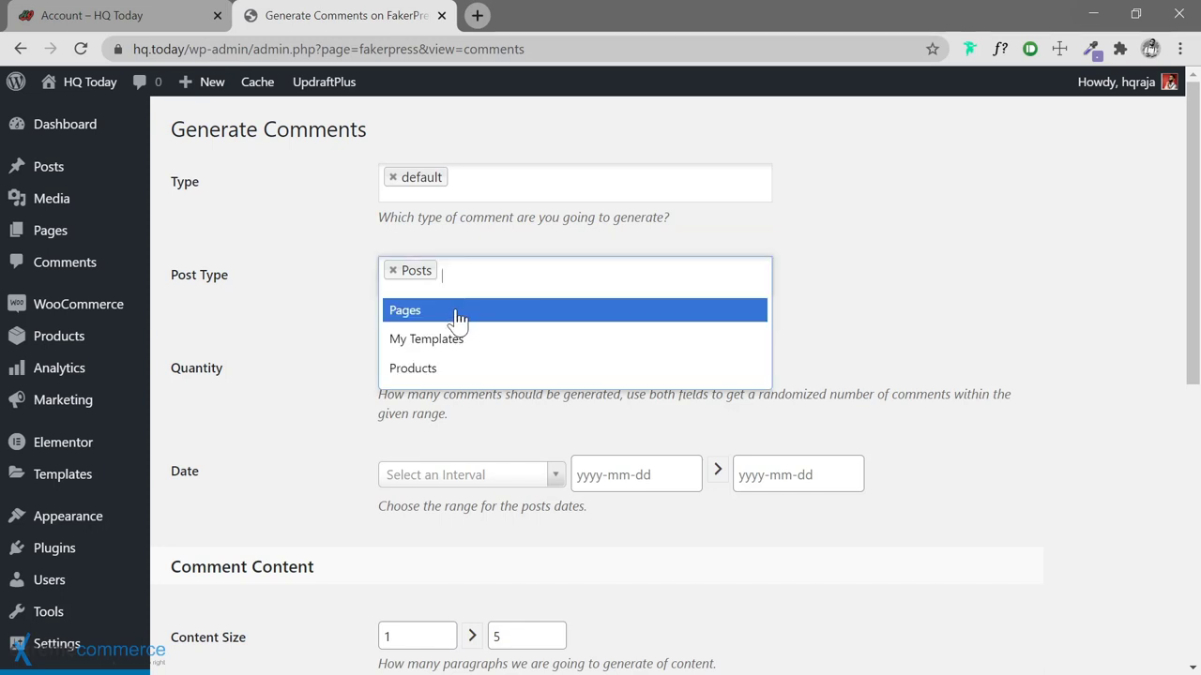
left_click(340, 358)
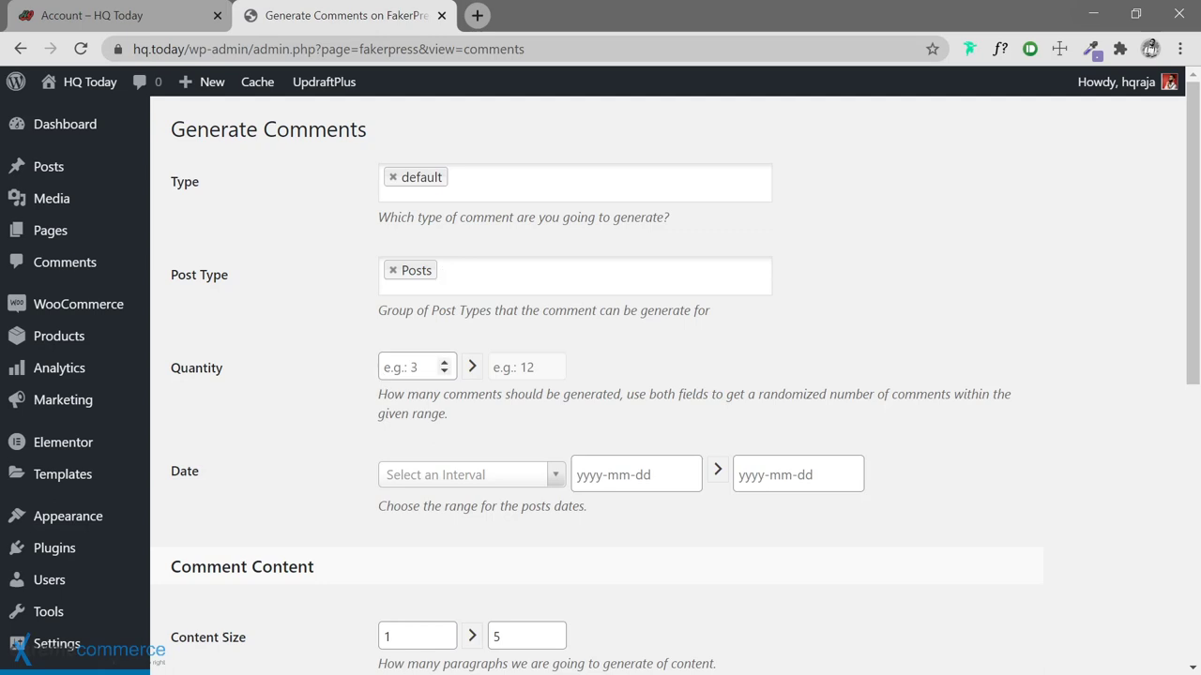
Set the comment quantity range to minimum 0 and maximum 12
left_click(413, 367)
type("0")
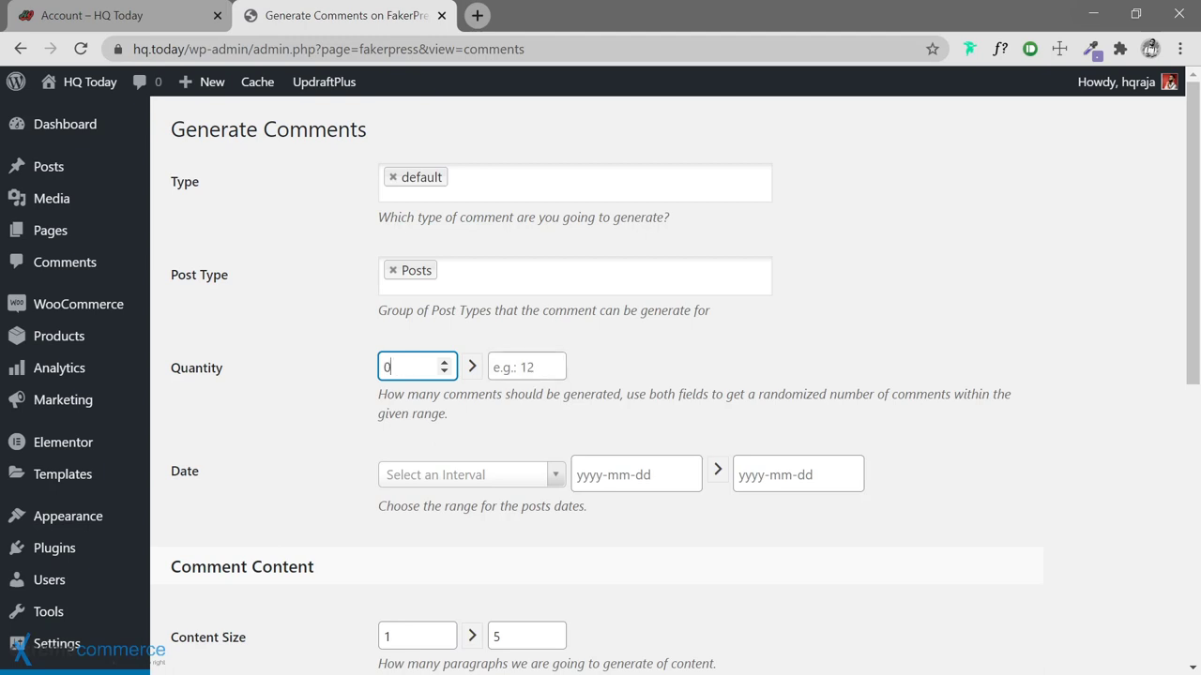
left_click(526, 367)
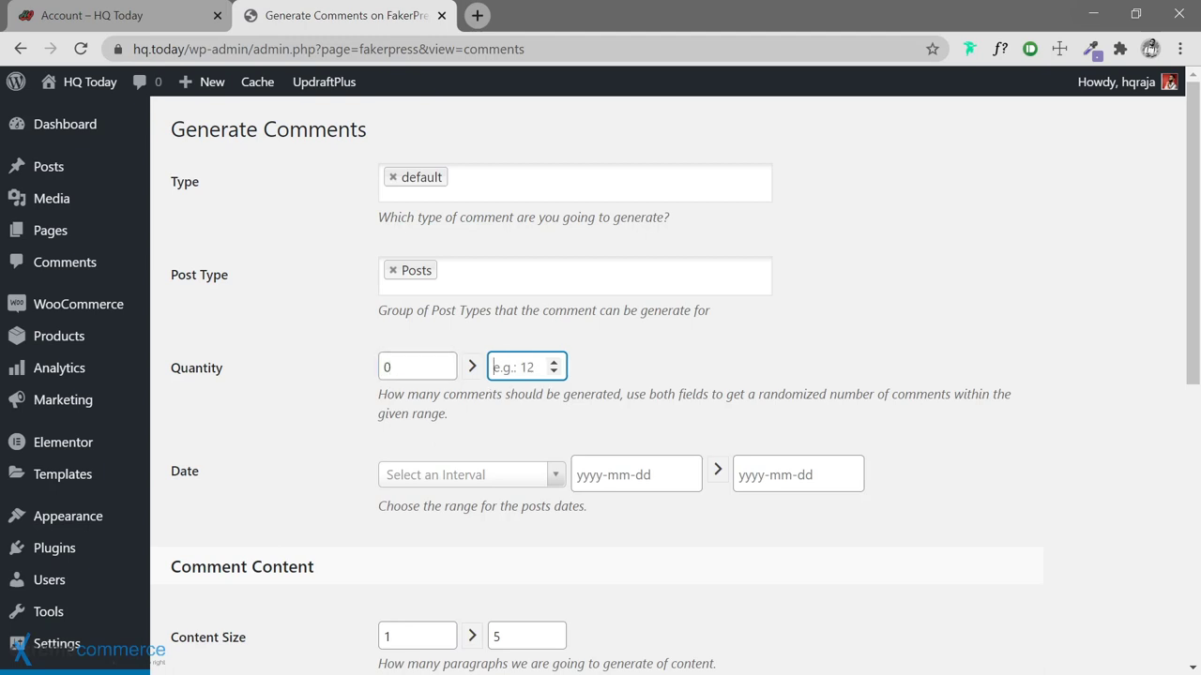
type("12")
scroll(345, 407, "down", 1)
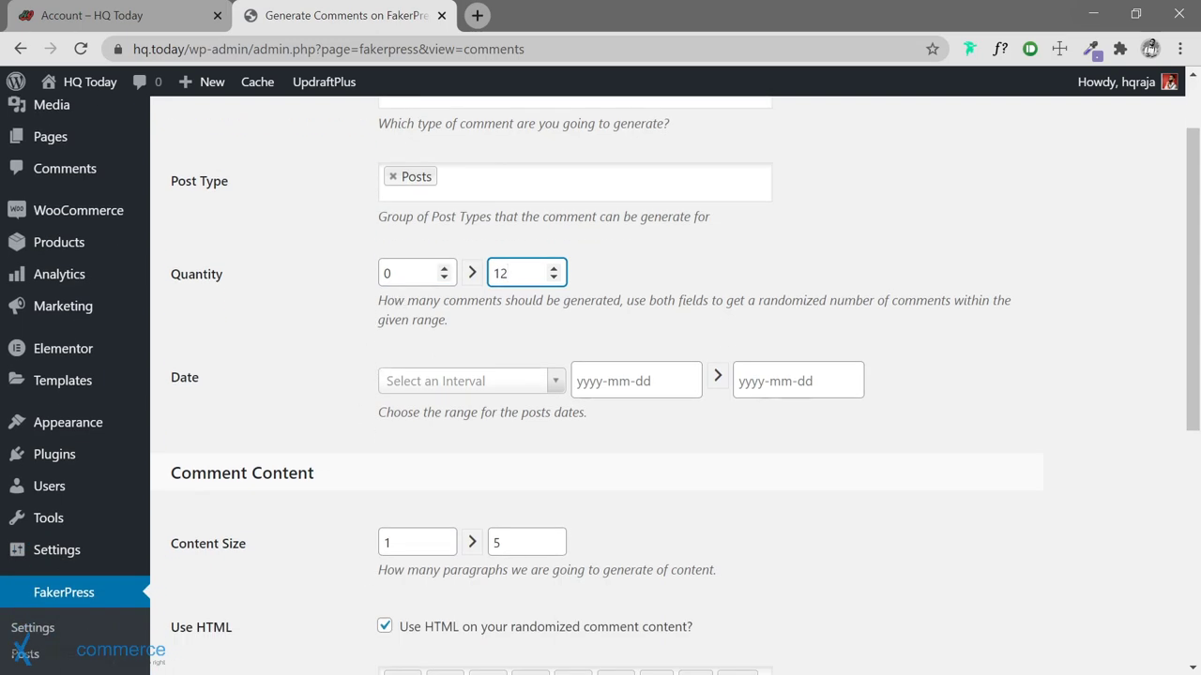
double_click(394, 273)
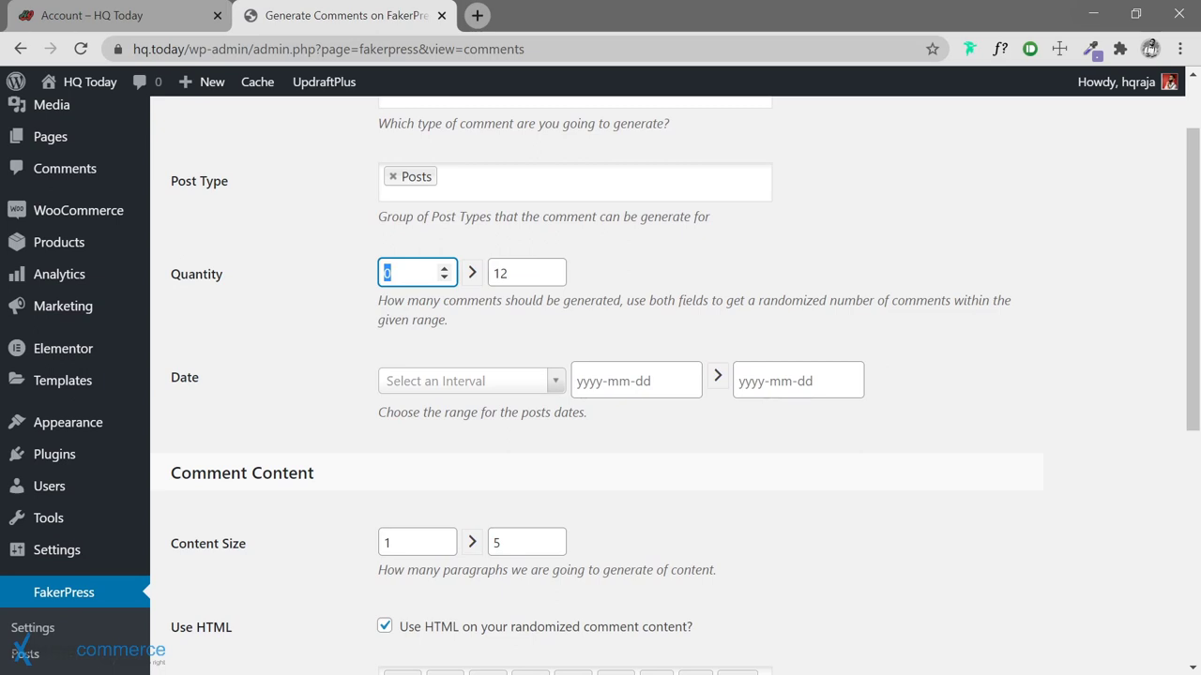
type("4")
key("ctrl+a")
type("0")
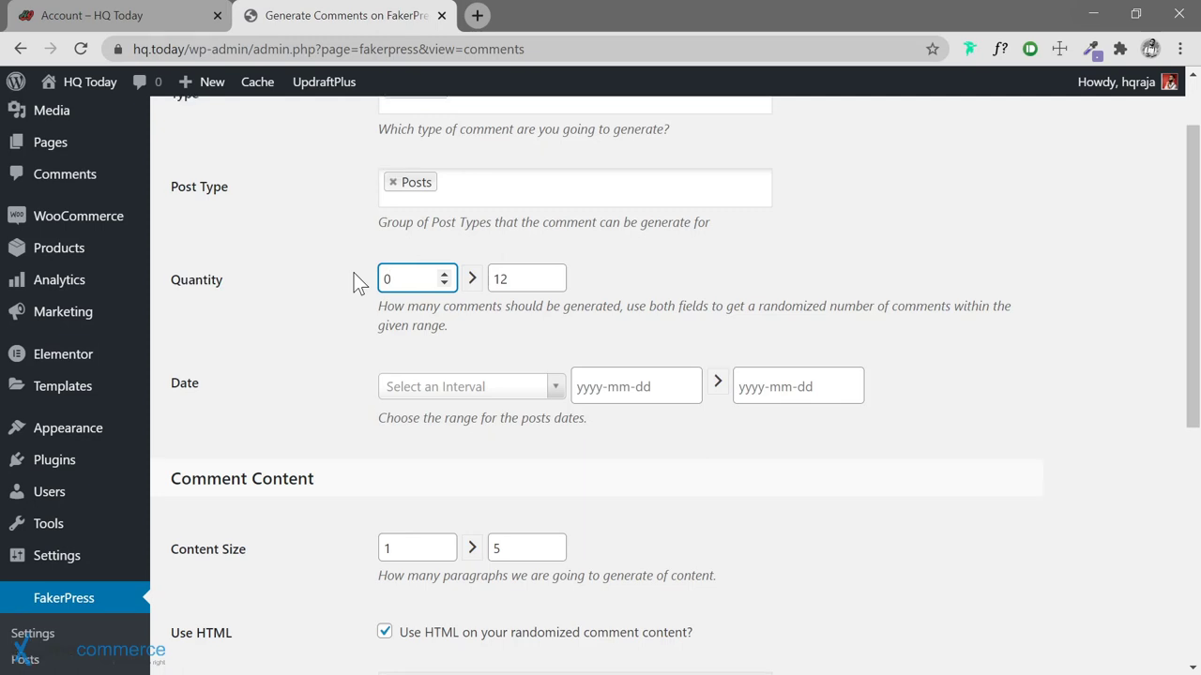
scroll(354, 273, "up", 1)
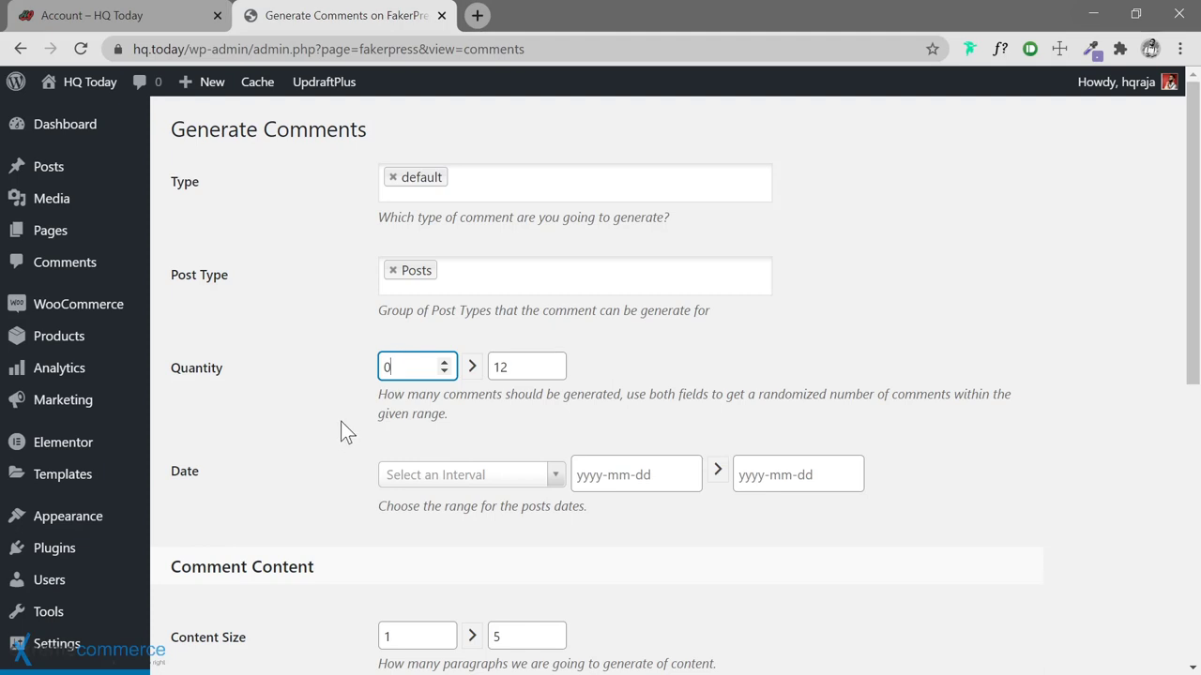
scroll(342, 422, "down", 1)
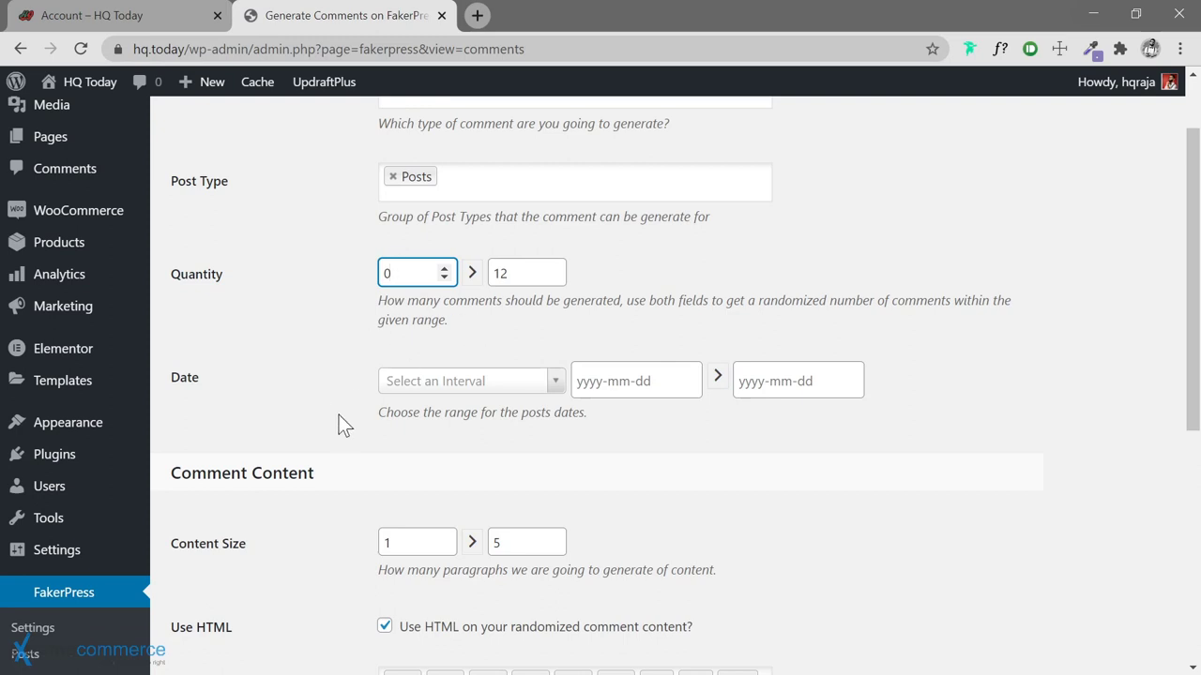
scroll(338, 414, "down", 1)
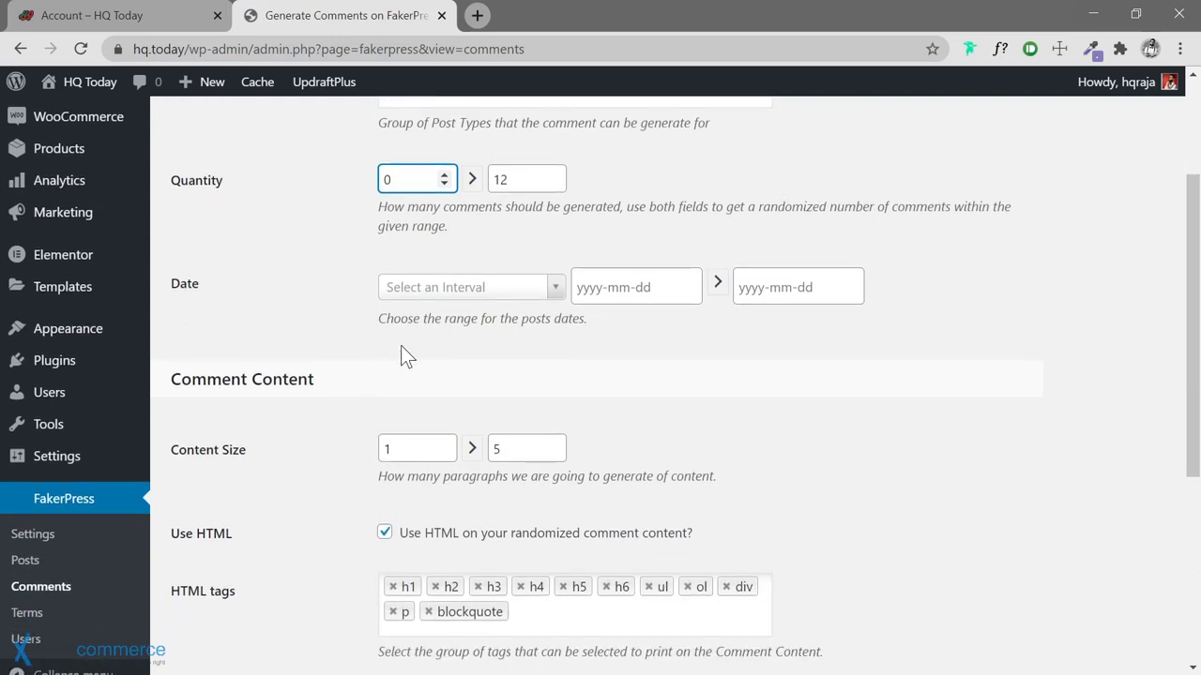
Set the comment date range from 2020-09-01 to 2020-09-28
left_click(636, 287)
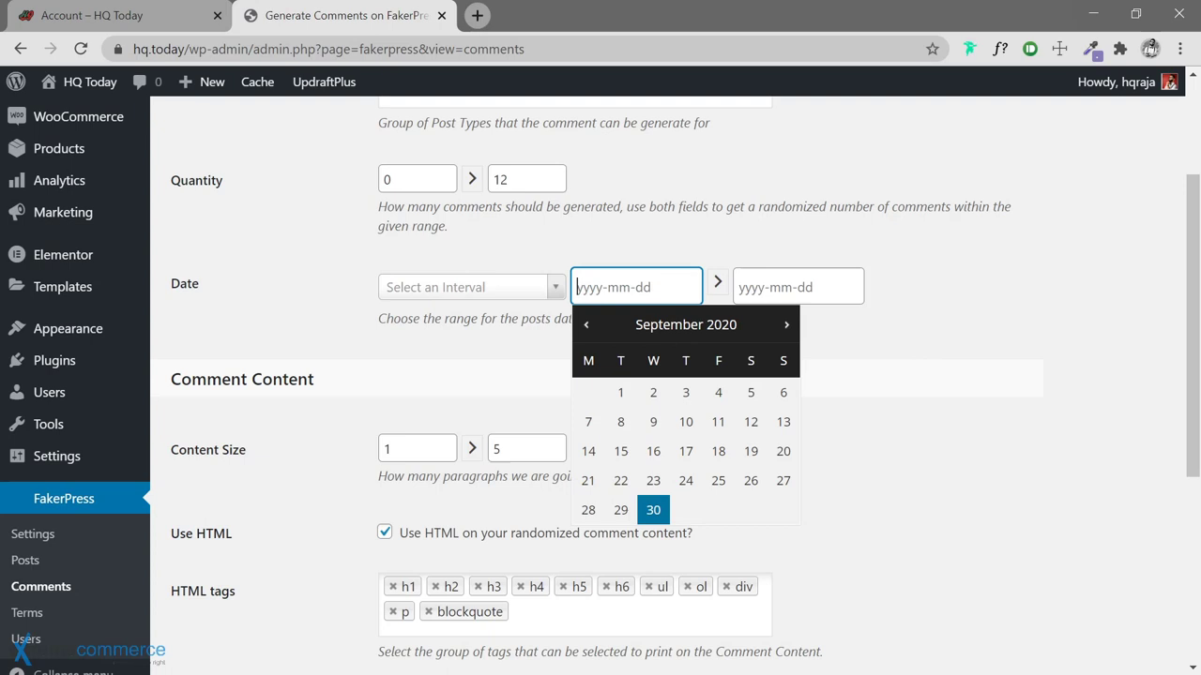
left_click(623, 397)
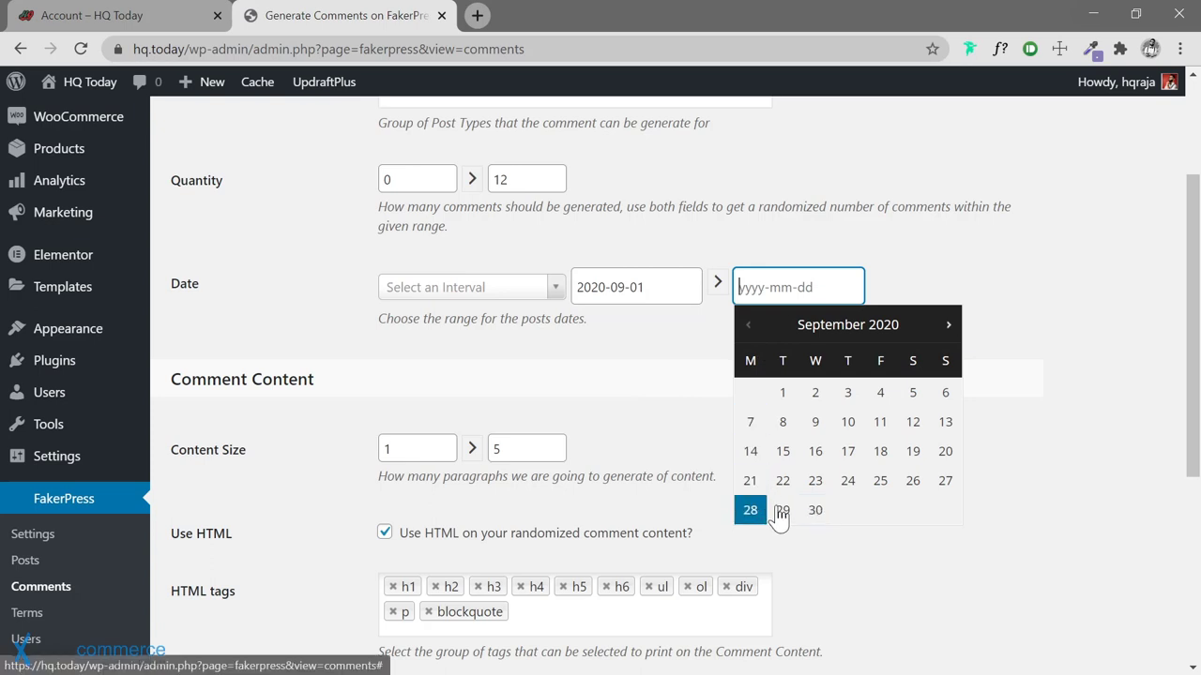
left_click(750, 511)
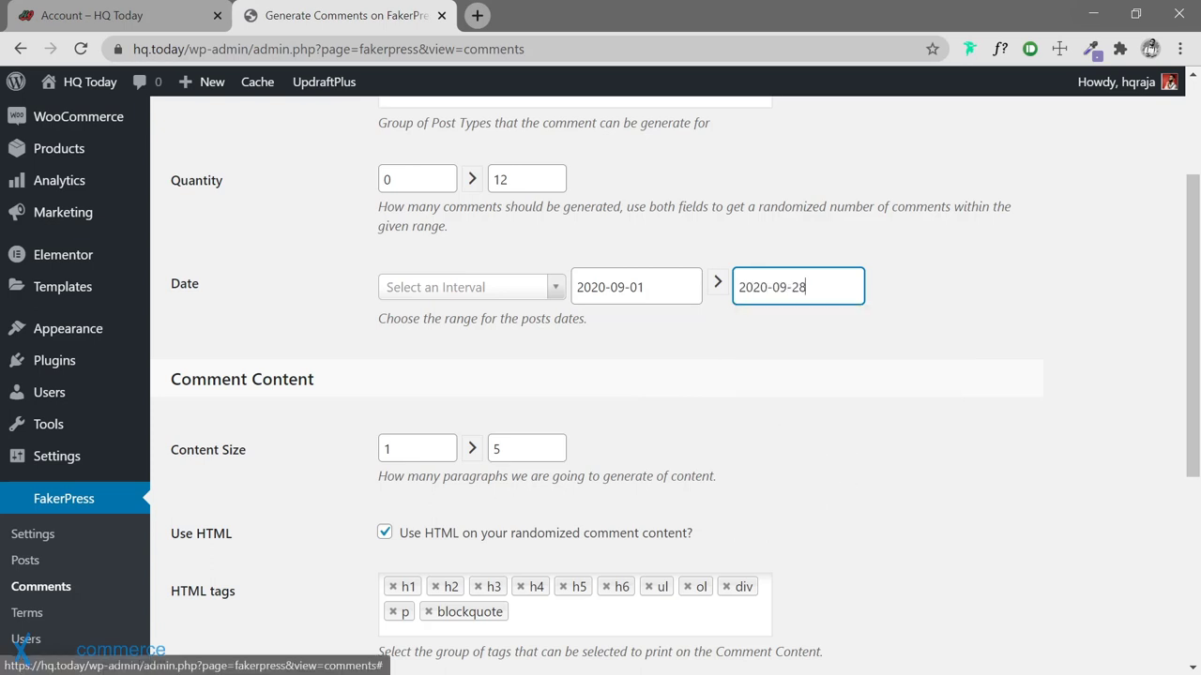
left_click(301, 444)
Set the maximum comment content size to 3 paragraphs, giving a 1–3 range
scroll(357, 457, "down", 1)
scroll(366, 377, "down", 1)
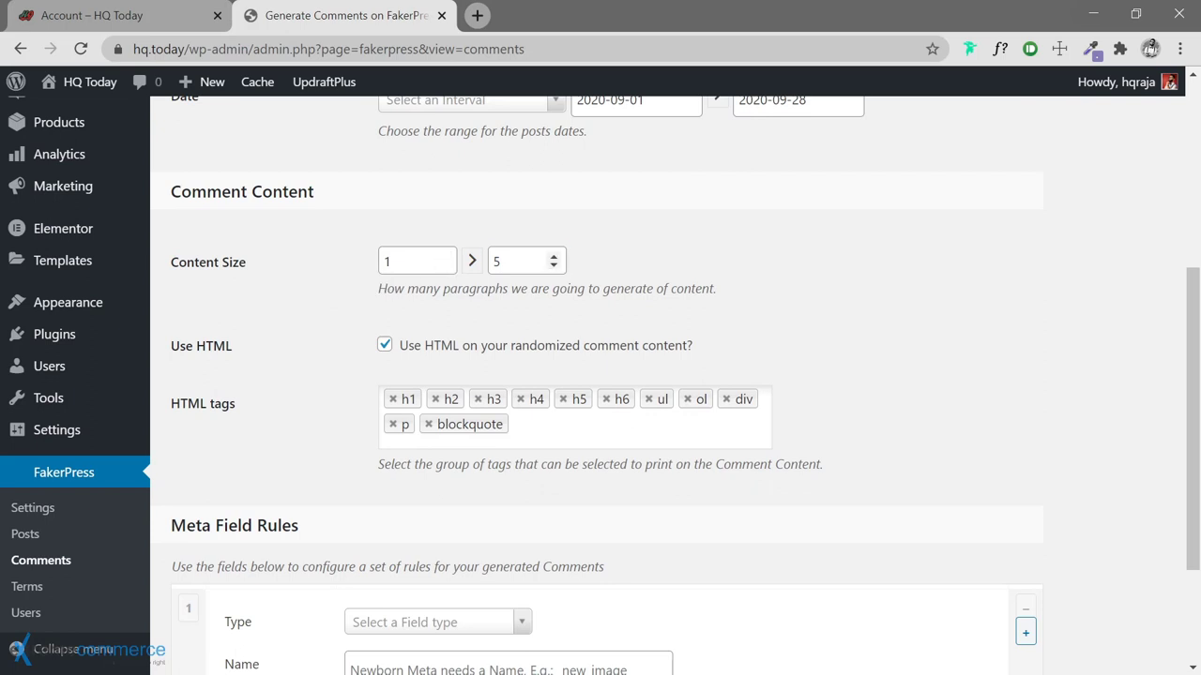
double_click(506, 261)
type("3")
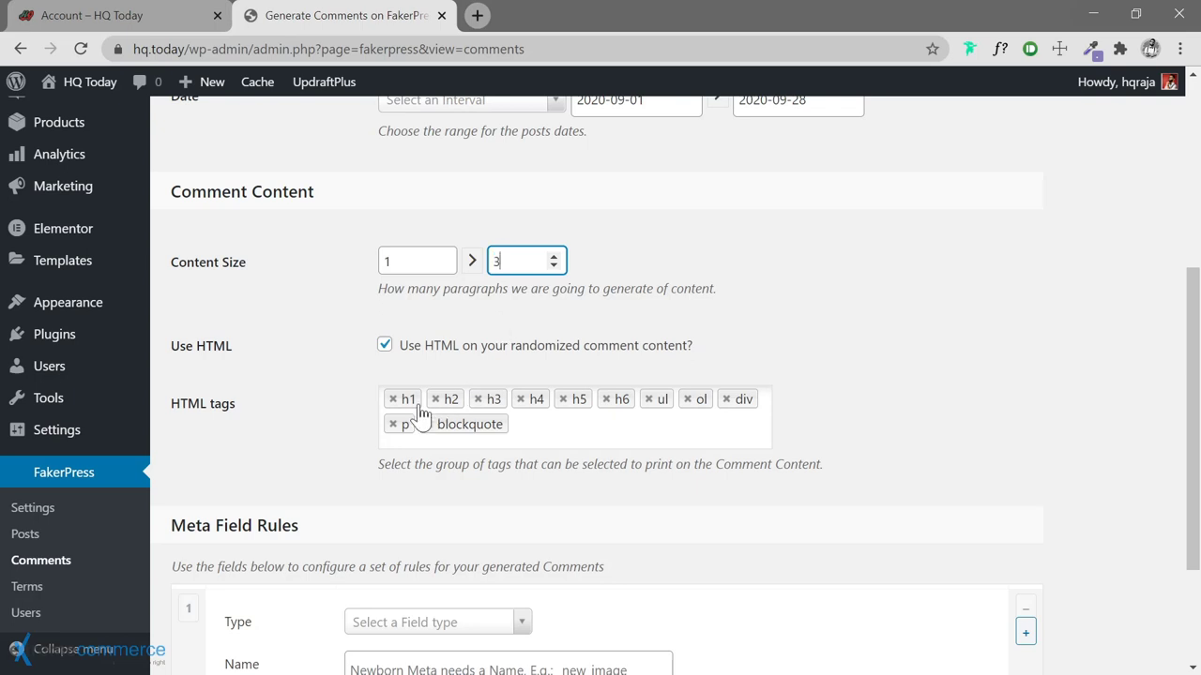
Turn off Use HTML and remove every HTML tag from the tag list
scroll(328, 394, "down", 1)
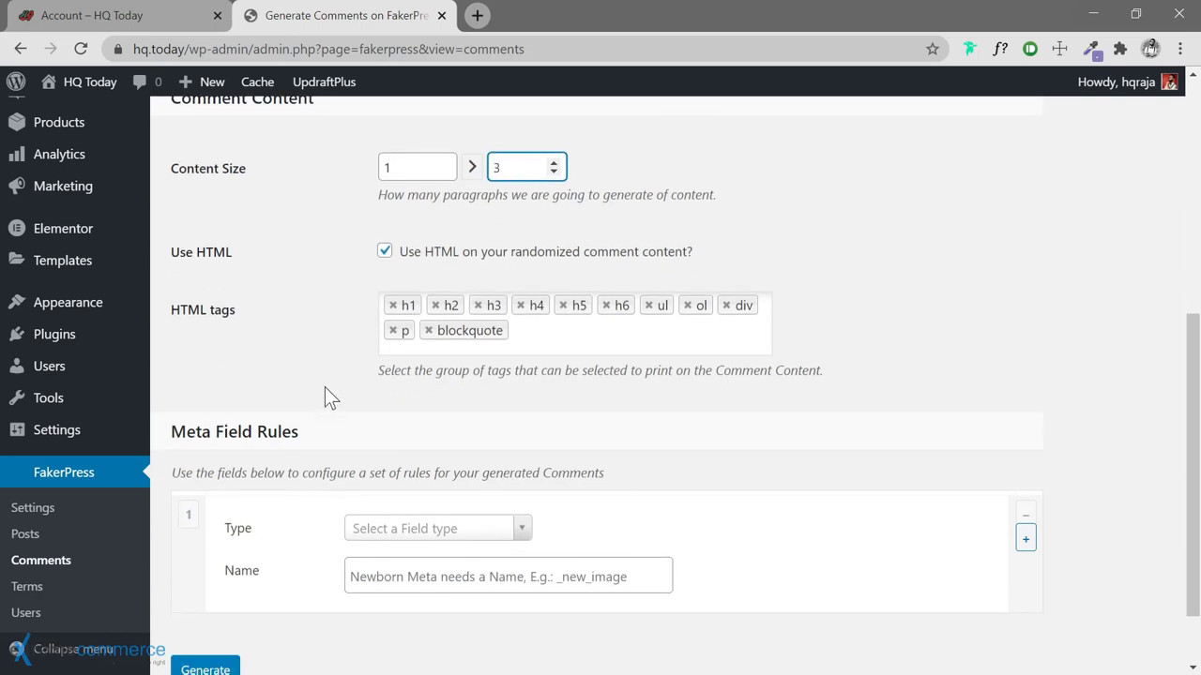
left_click(385, 252)
left_click(394, 306)
left_click(394, 305)
left_click(394, 306)
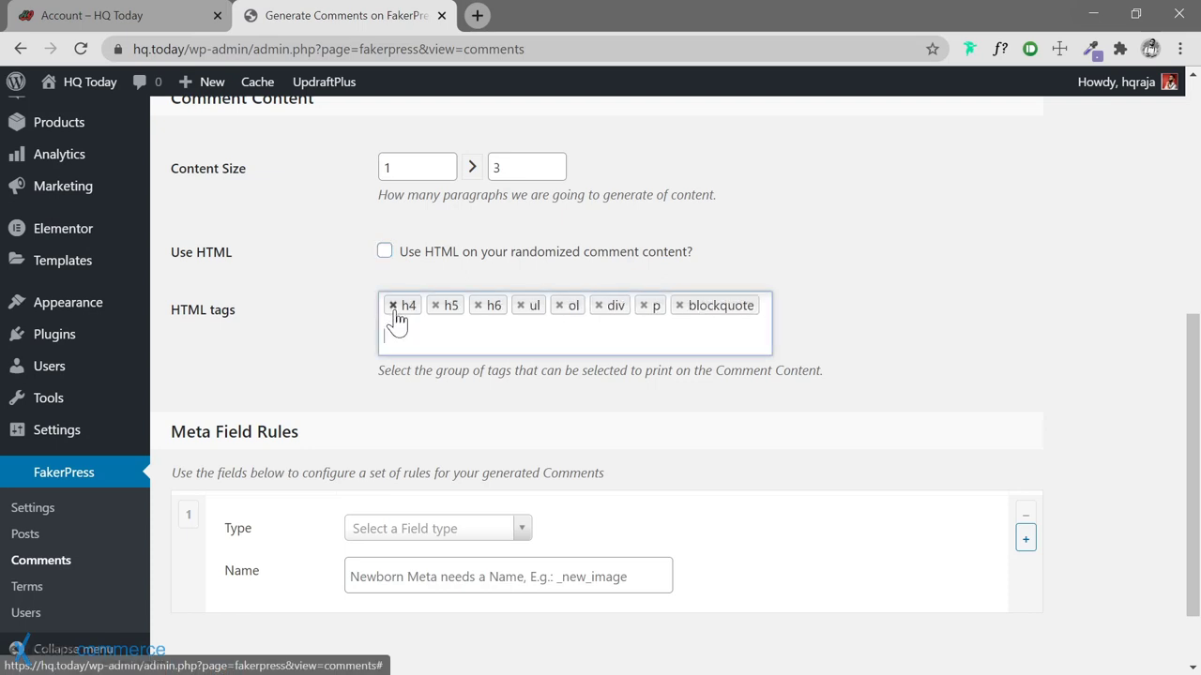
left_click(394, 306)
left_click(393, 330)
left_click(393, 330)
left_click(393, 330)
left_click(393, 330)
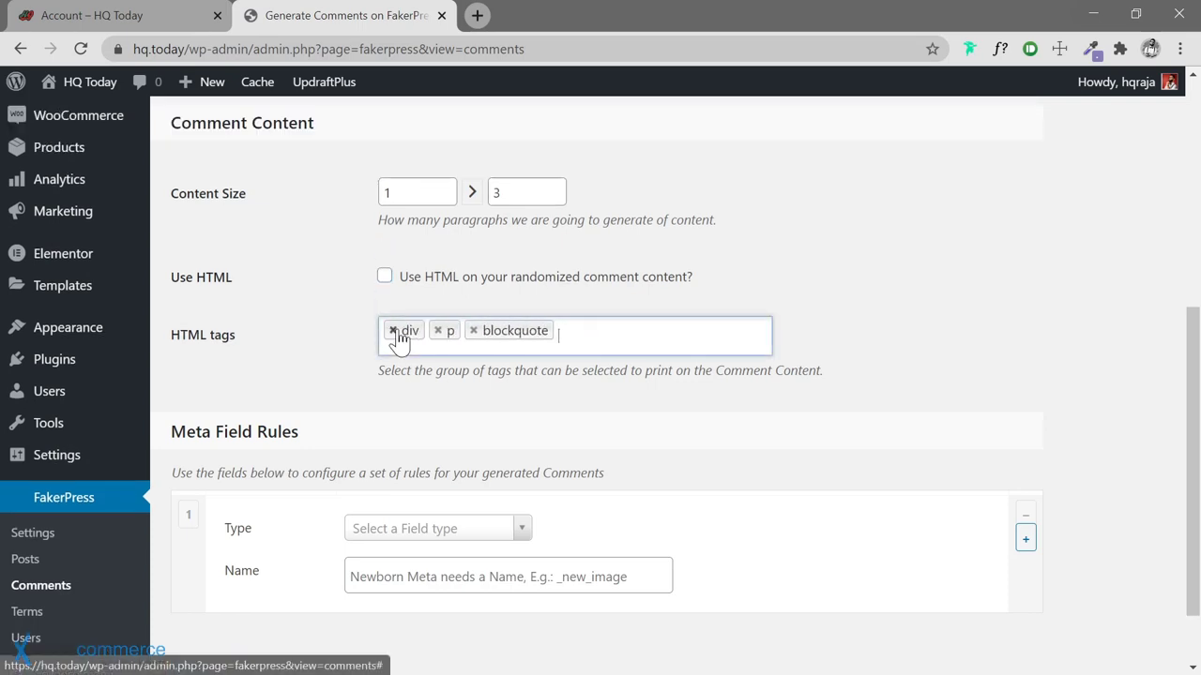
left_click(393, 330)
left_click(393, 330)
left_click(393, 330)
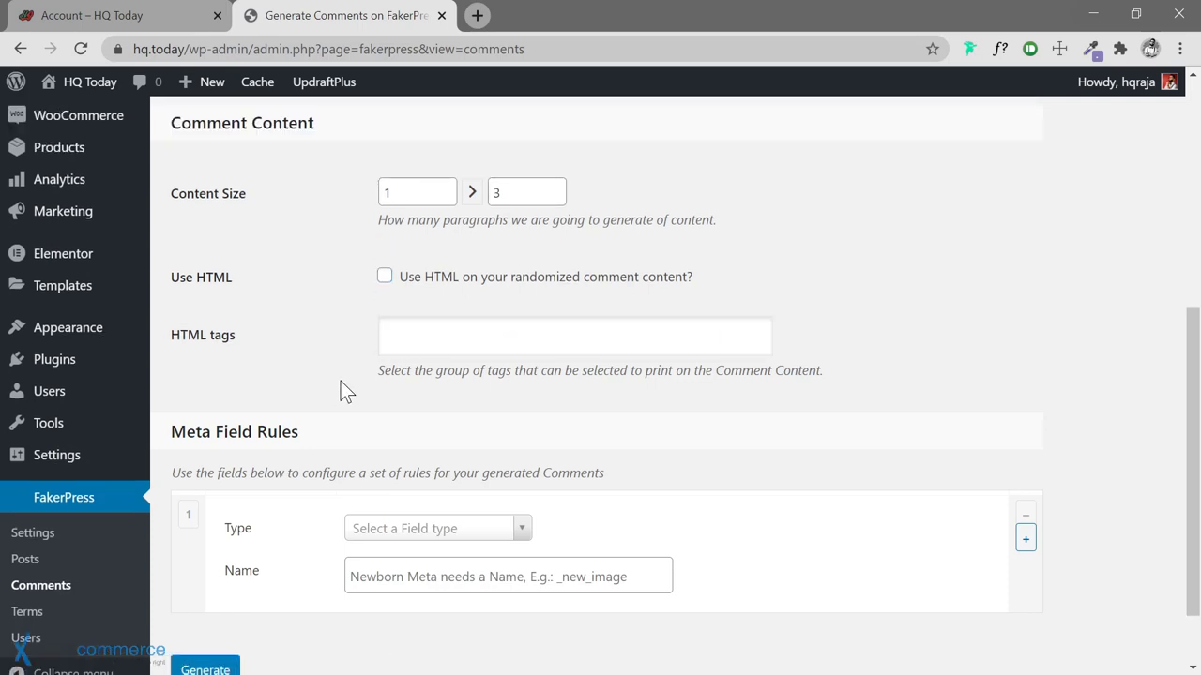
scroll(341, 381, "down", 2)
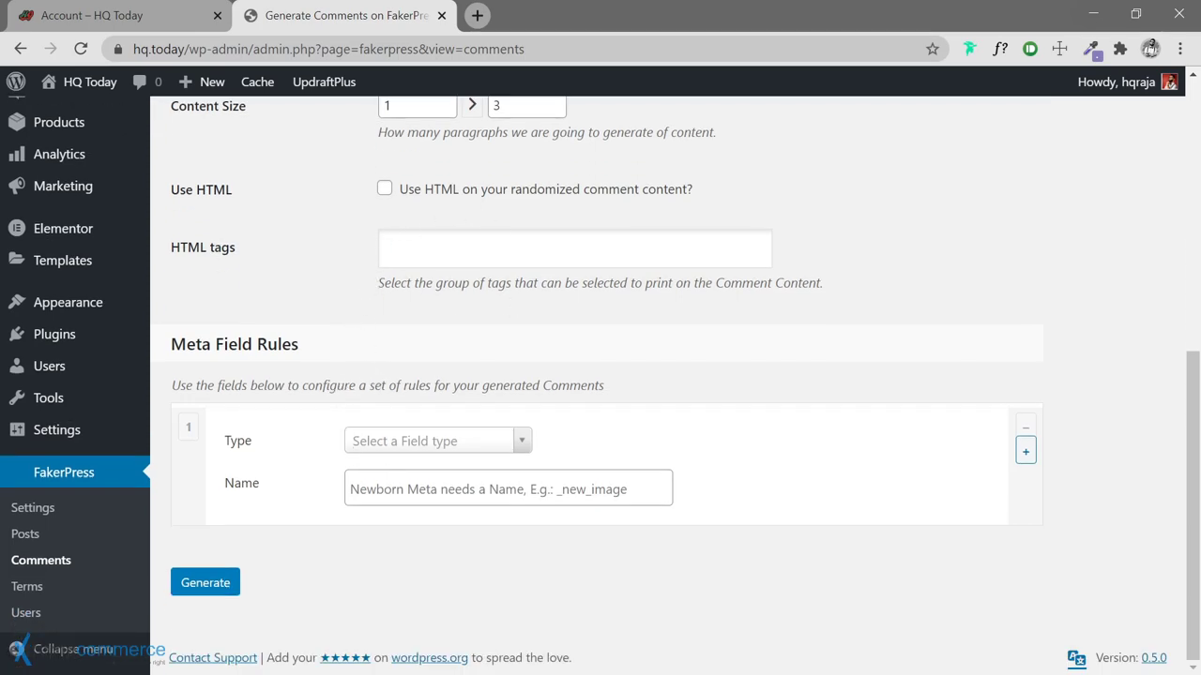
scroll(359, 395, "up", 6)
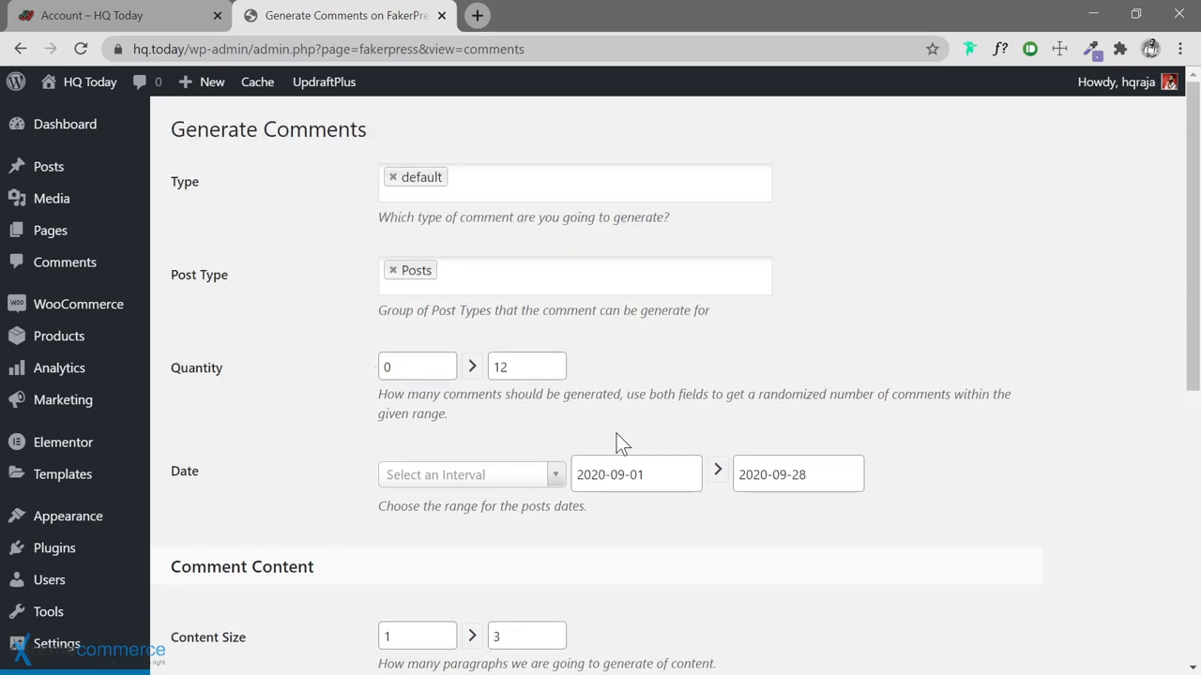
scroll(321, 389, "down", 3)
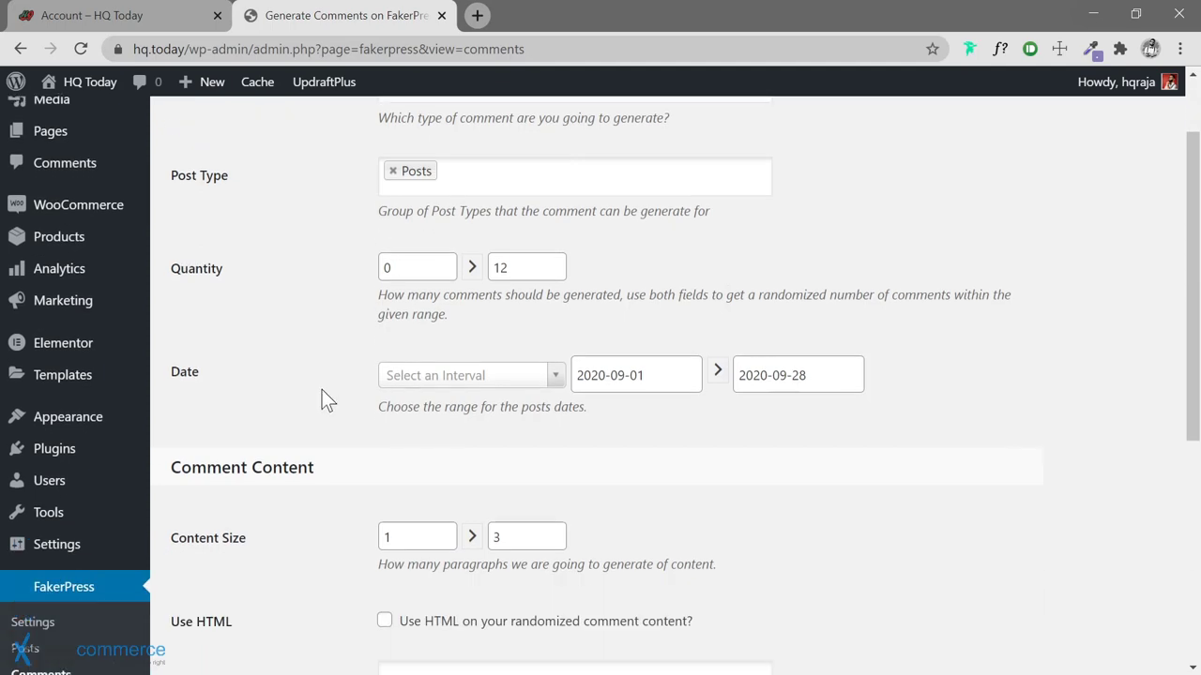
scroll(341, 397, "down", 3)
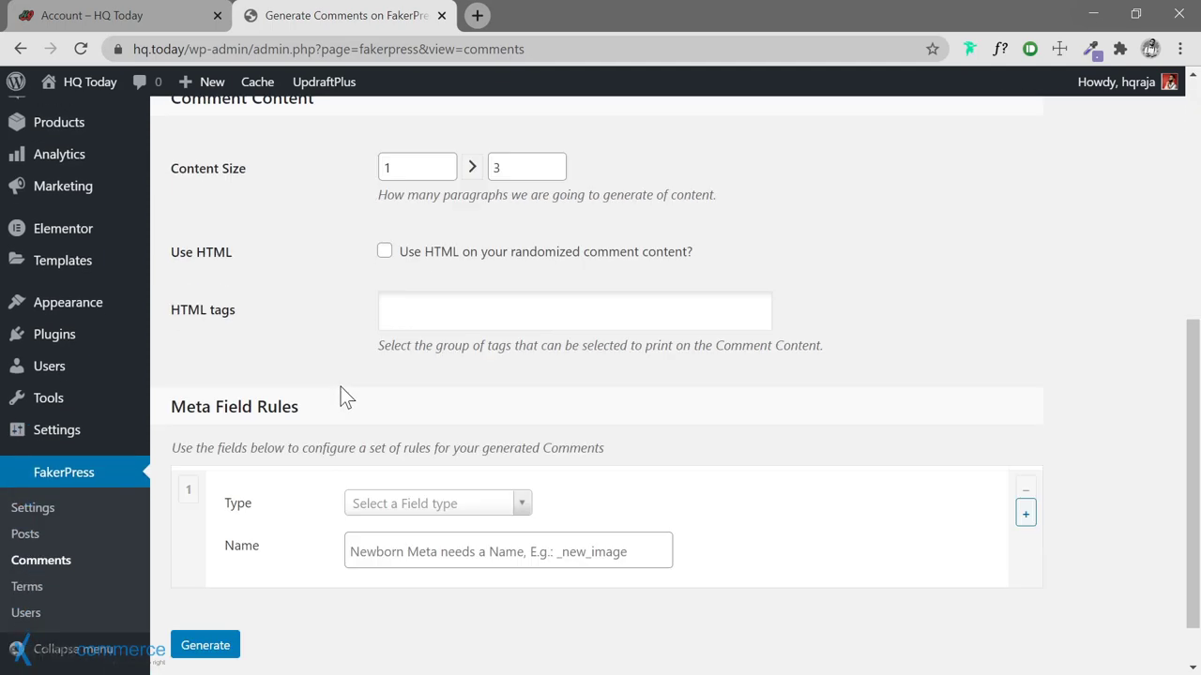
scroll(340, 396, "up", 6)
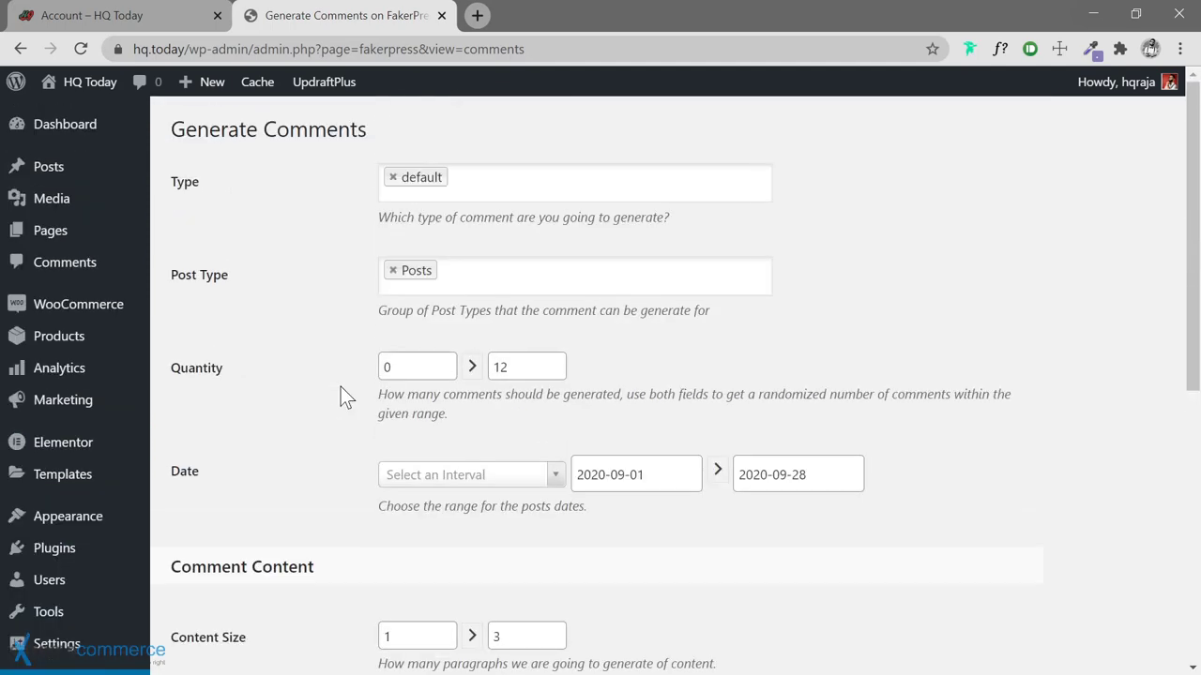
scroll(341, 397, "down", 6)
Generate the fake comments and review the Faked 15 batch notices
left_click(205, 584)
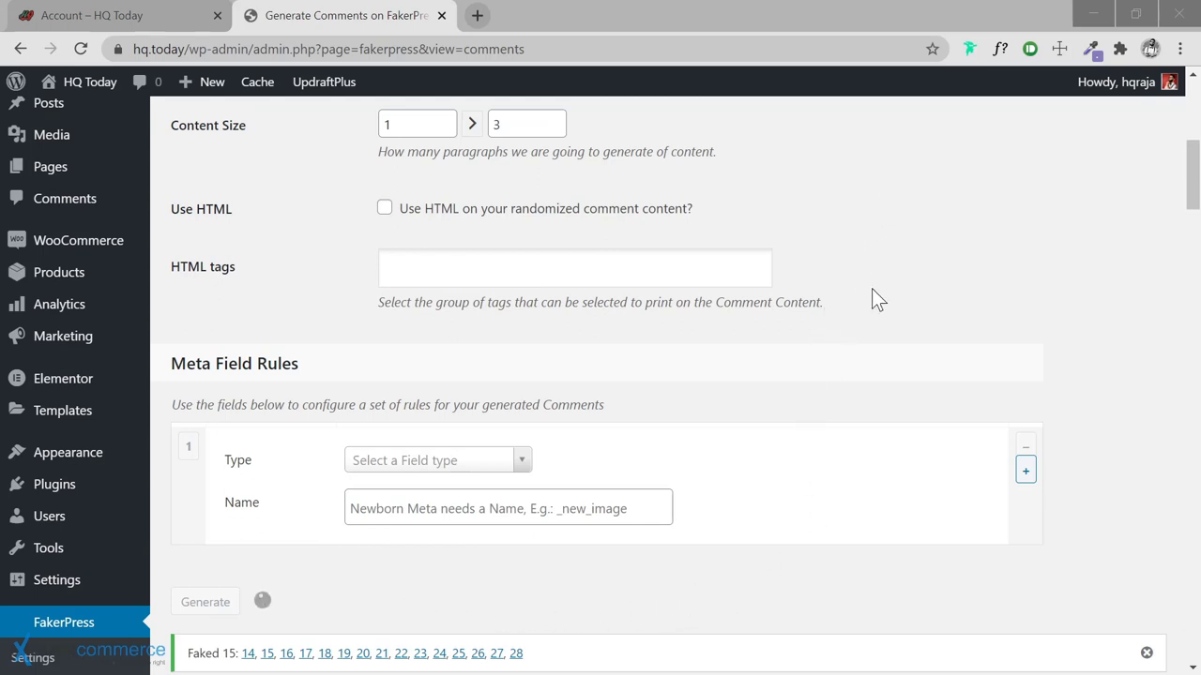
scroll(871, 298, "down", 2)
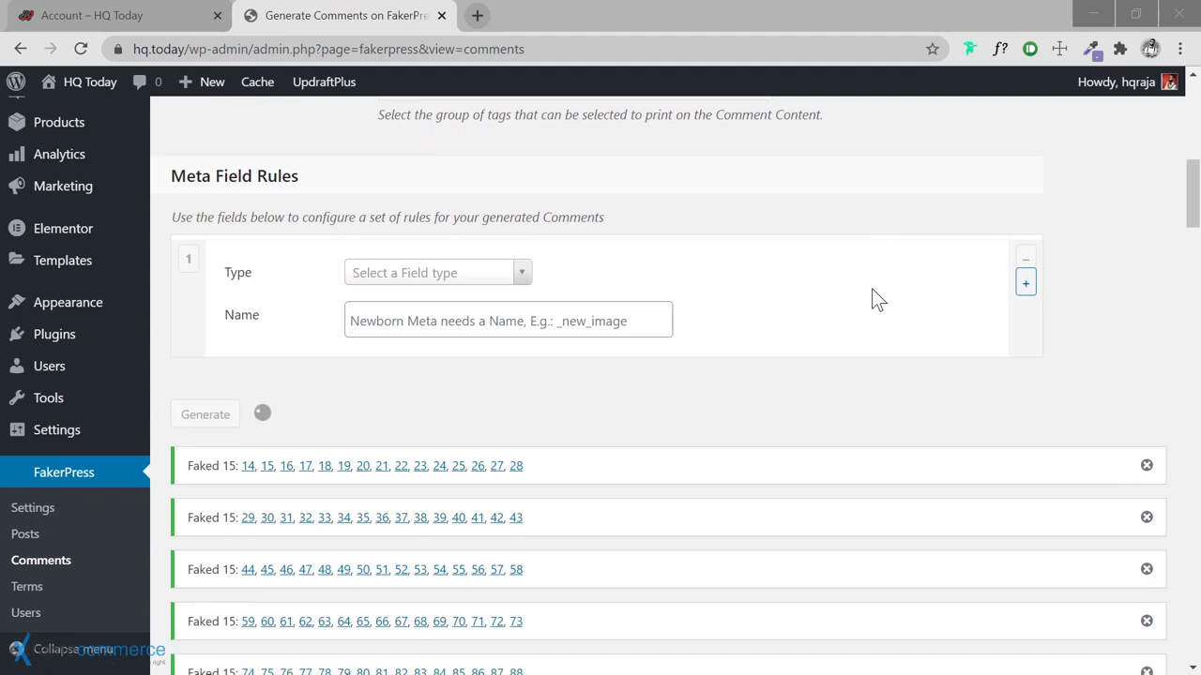
scroll(871, 289, "down", 2)
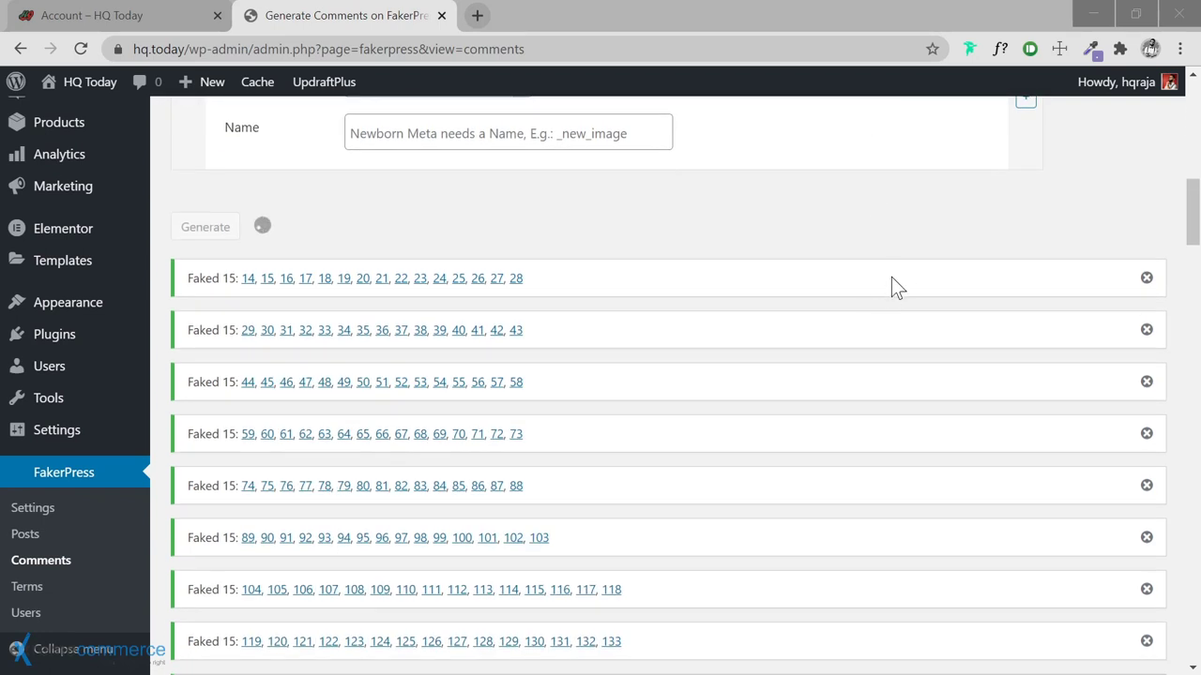
scroll(822, 269, "up", 1)
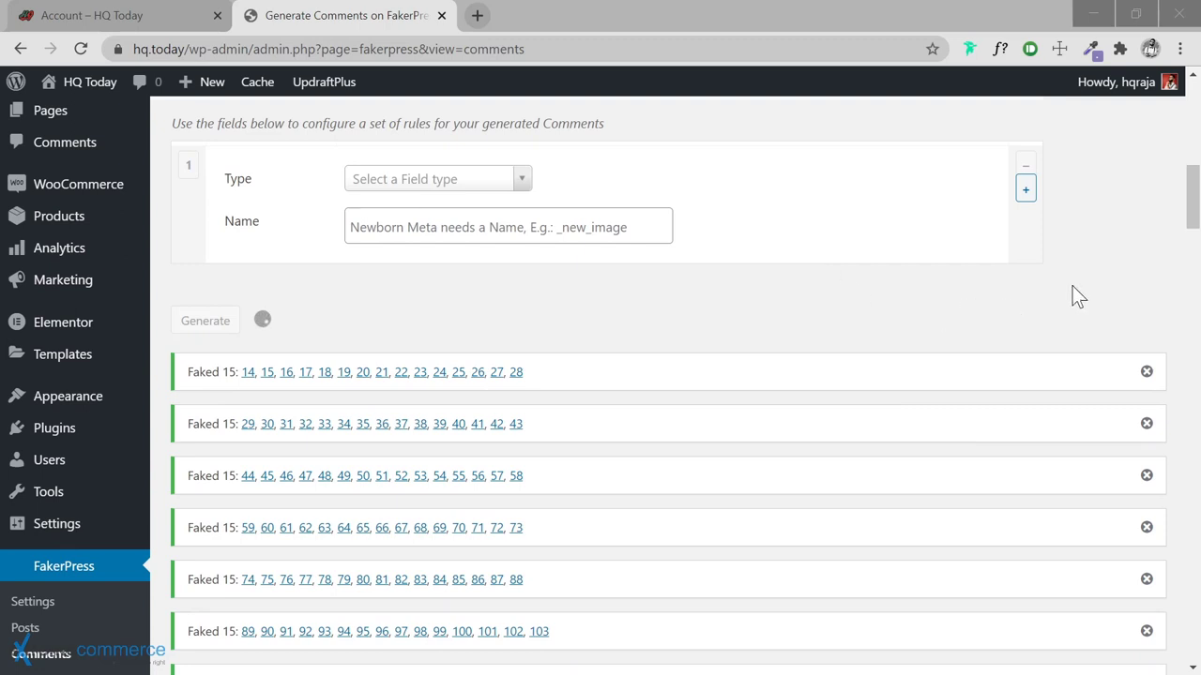
scroll(1104, 271, "up", 1)
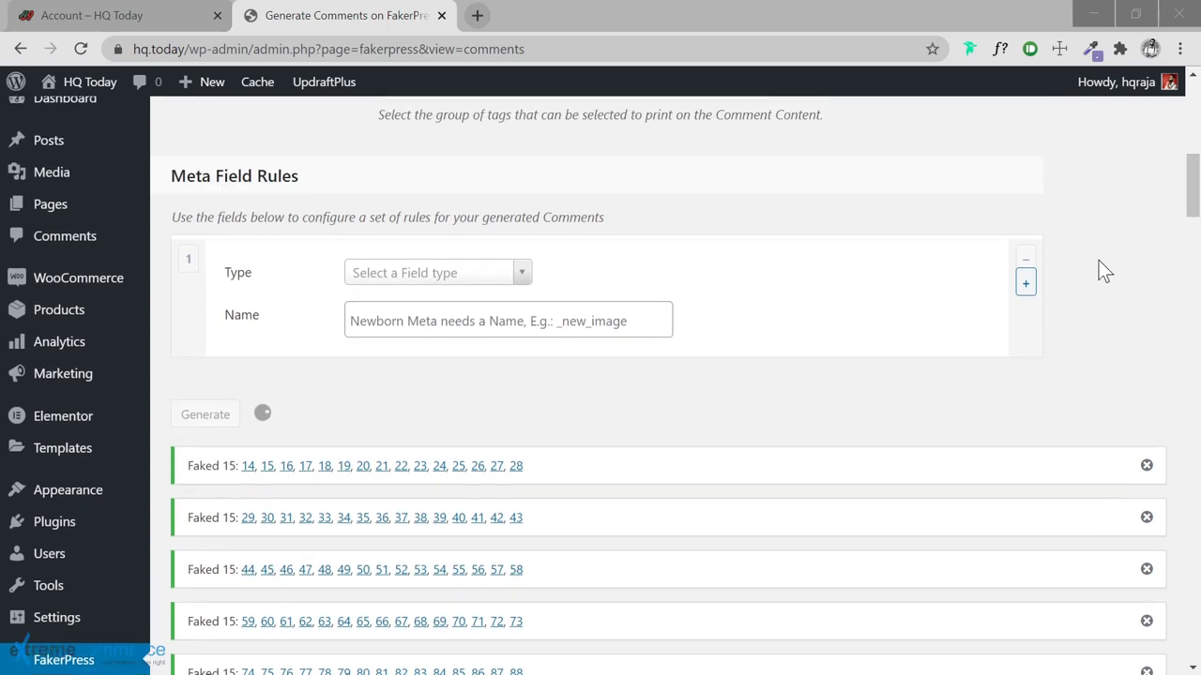
mouse_move(1193, 188)
left_mouse_down()
mouse_move(1194, 177)
mouse_move(1198, 195)
left_mouse_up()
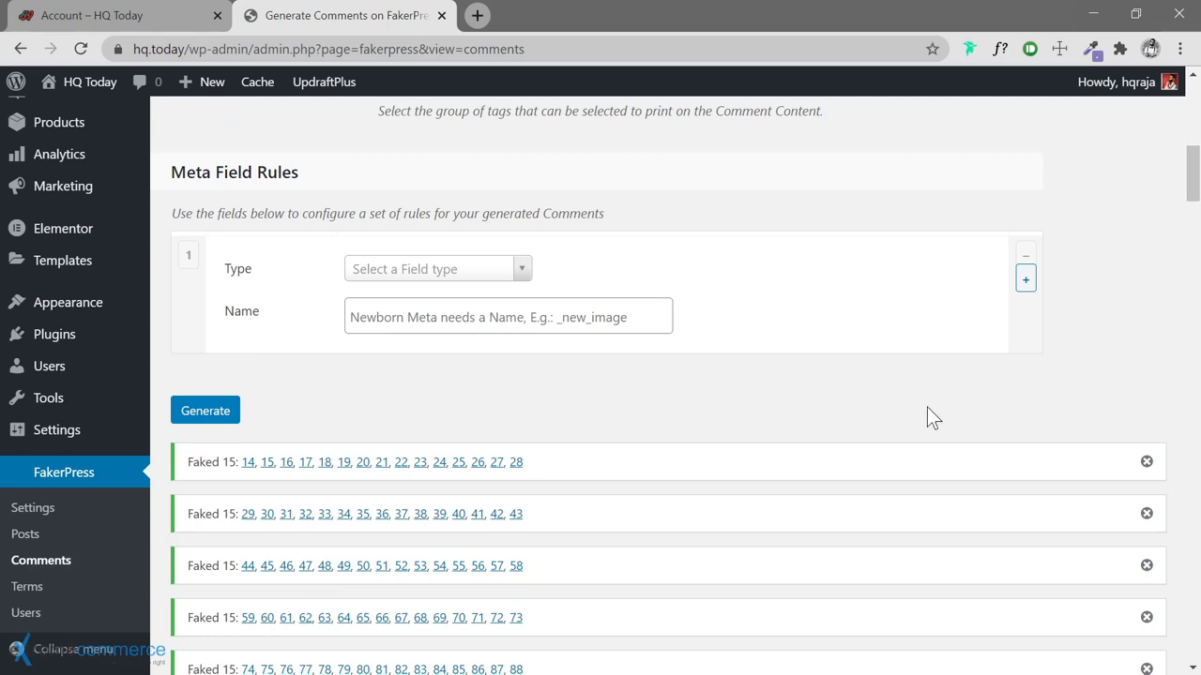
scroll(347, 337, "up", 4)
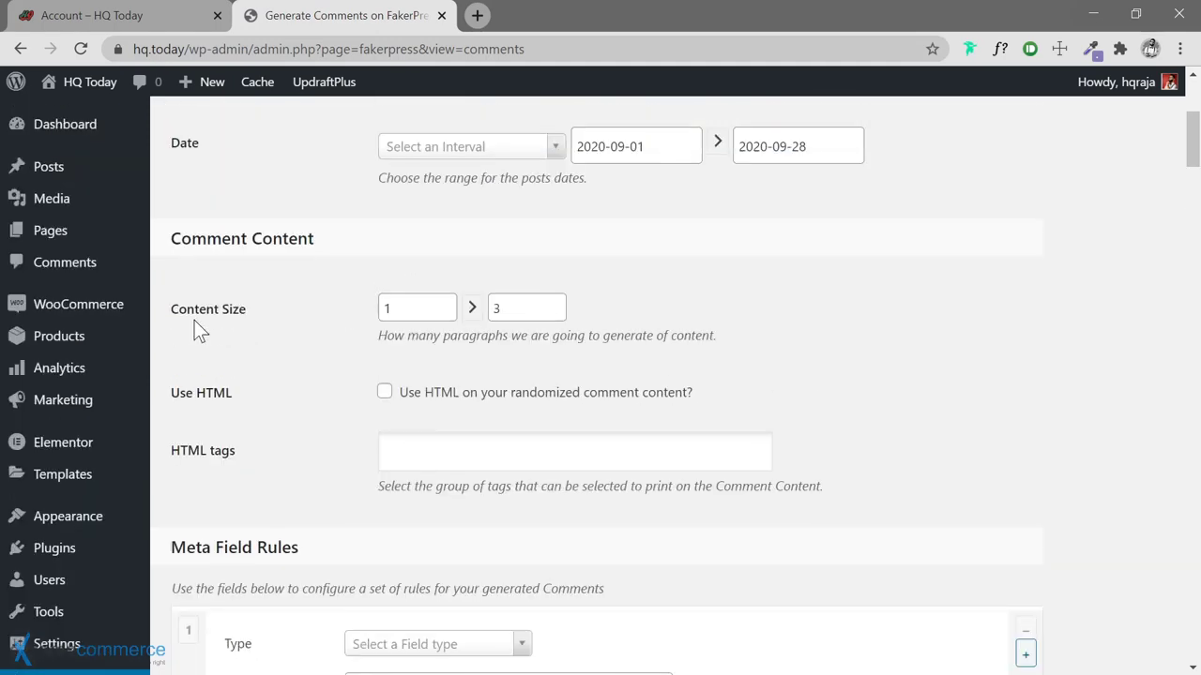
Confirm the Comments list holds 1,500 comments, then go to All Posts
left_click(88, 267)
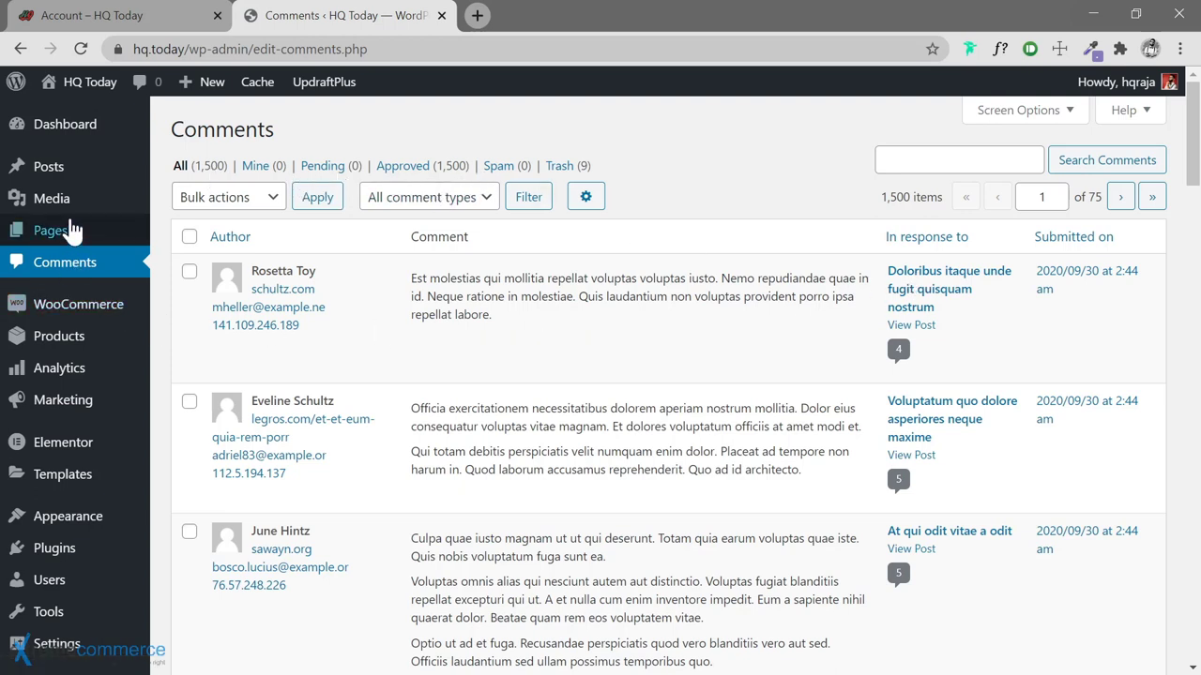
mouse_move(75, 185)
left_click(181, 170)
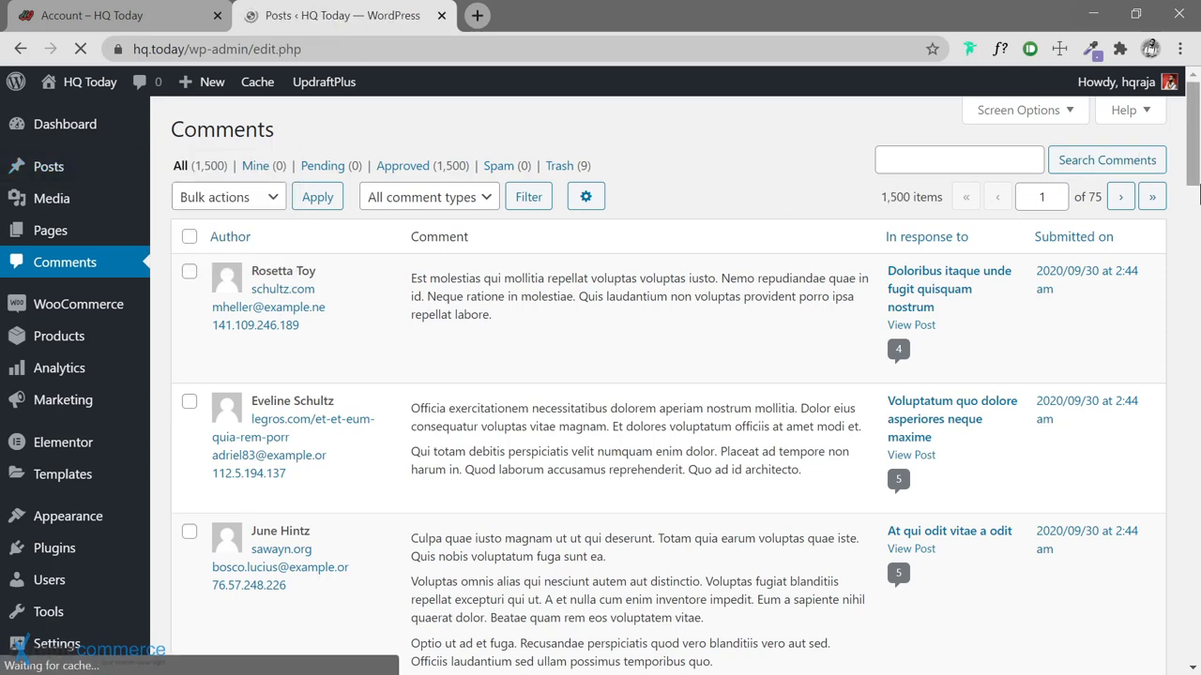
Sort All Posts by comment count descending, with the 10-comment posts at the top
left_click(785, 239)
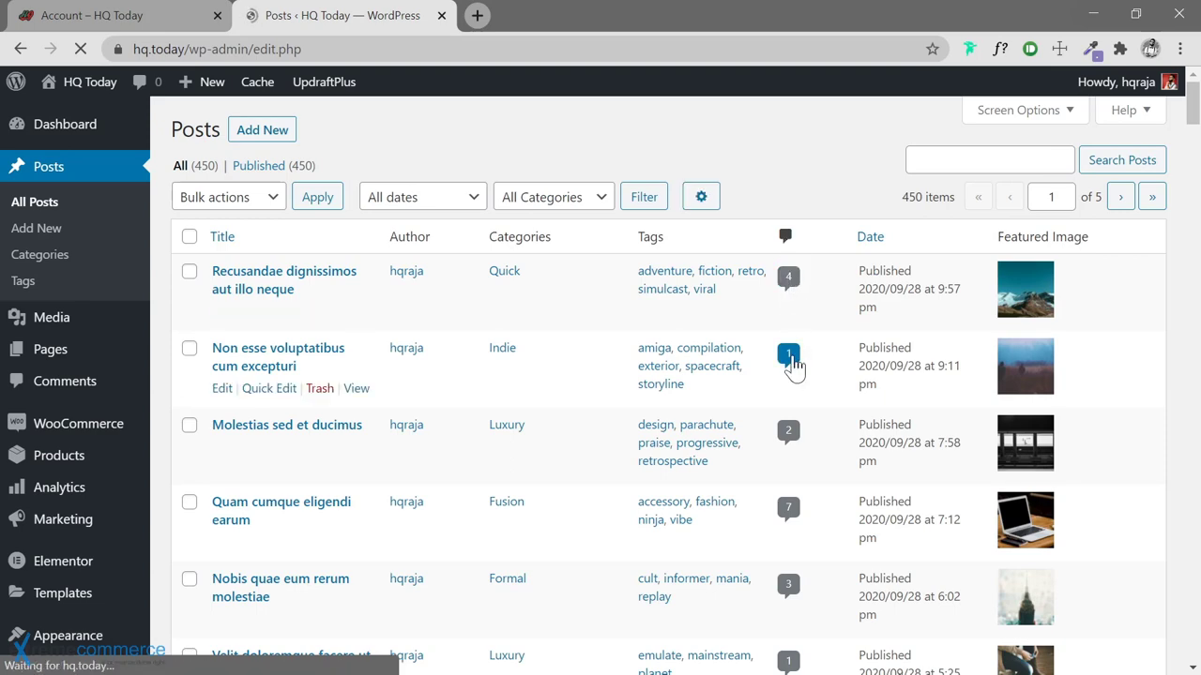
scroll(797, 422, "down", 2)
scroll(791, 309, "up", 2)
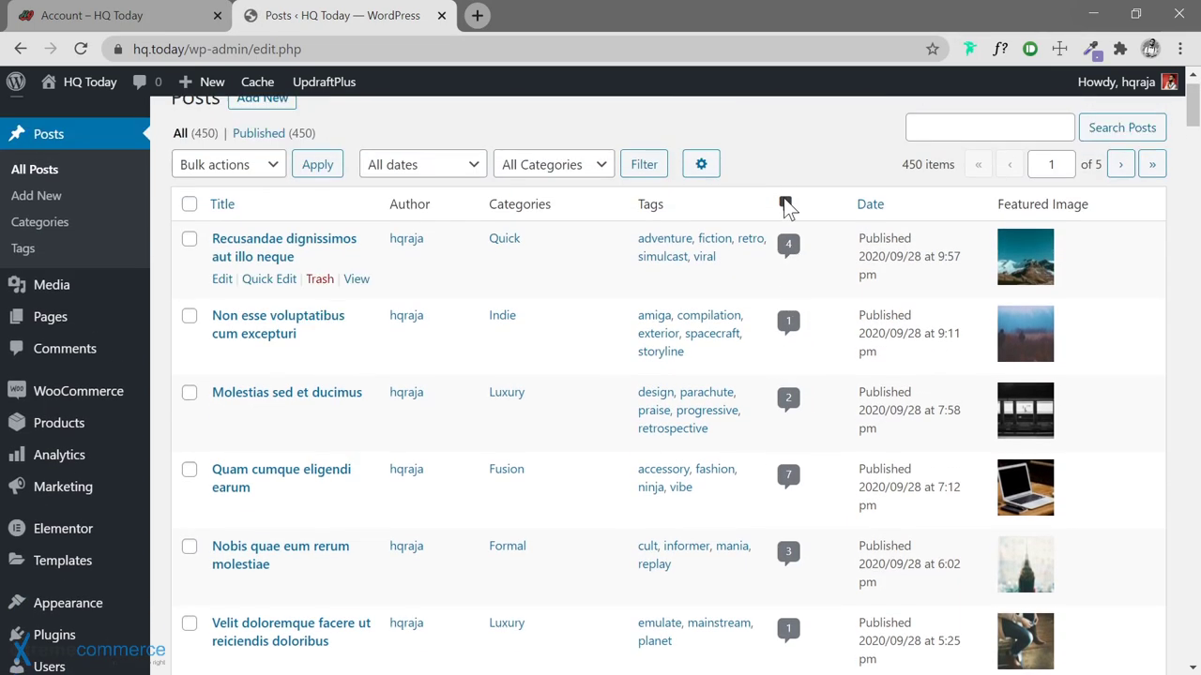
left_click(786, 240)
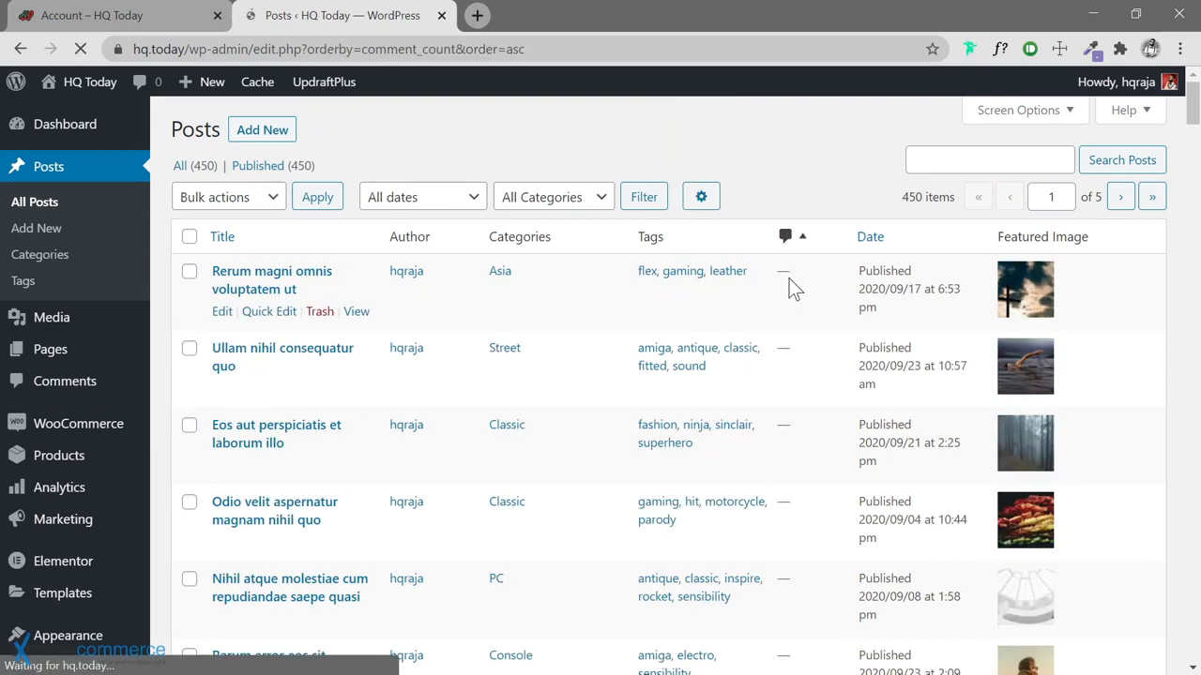
left_click(791, 249)
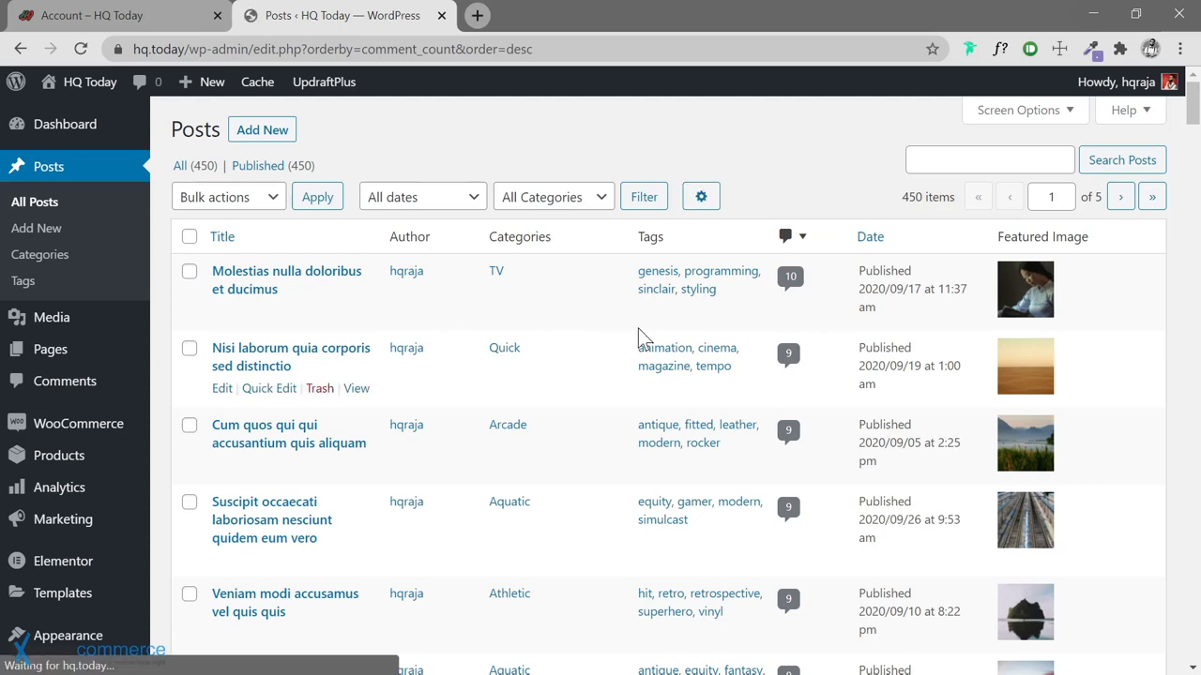
scroll(164, 403, "down", 2)
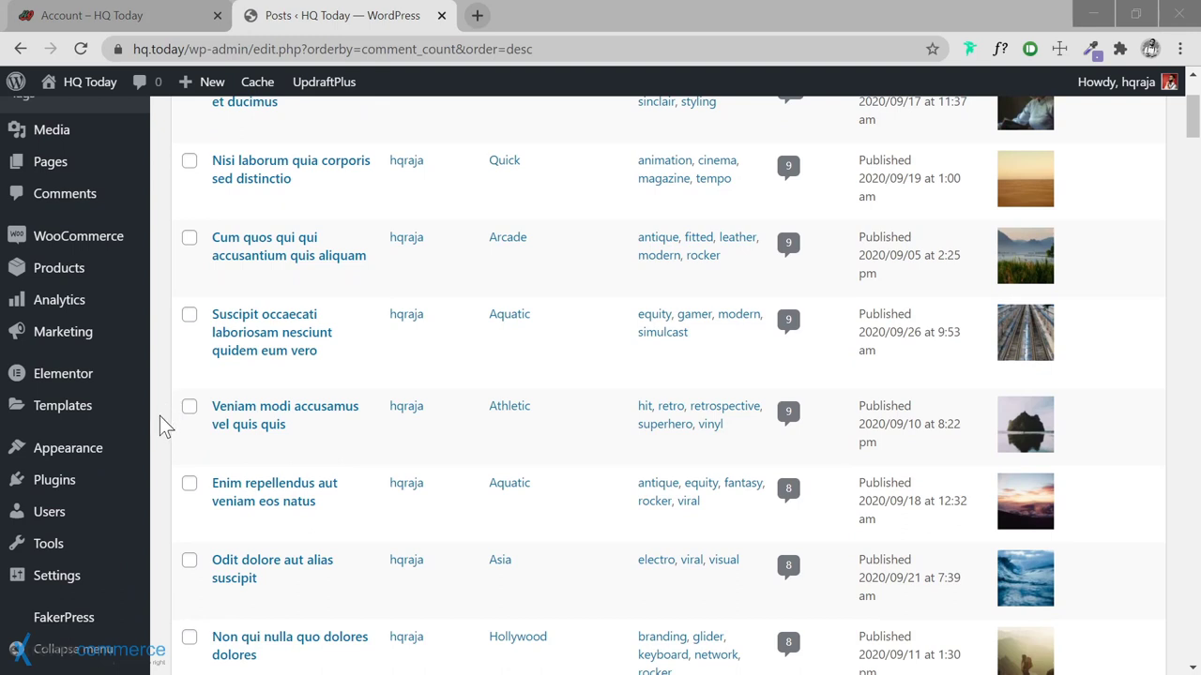
scroll(165, 426, "down", 1)
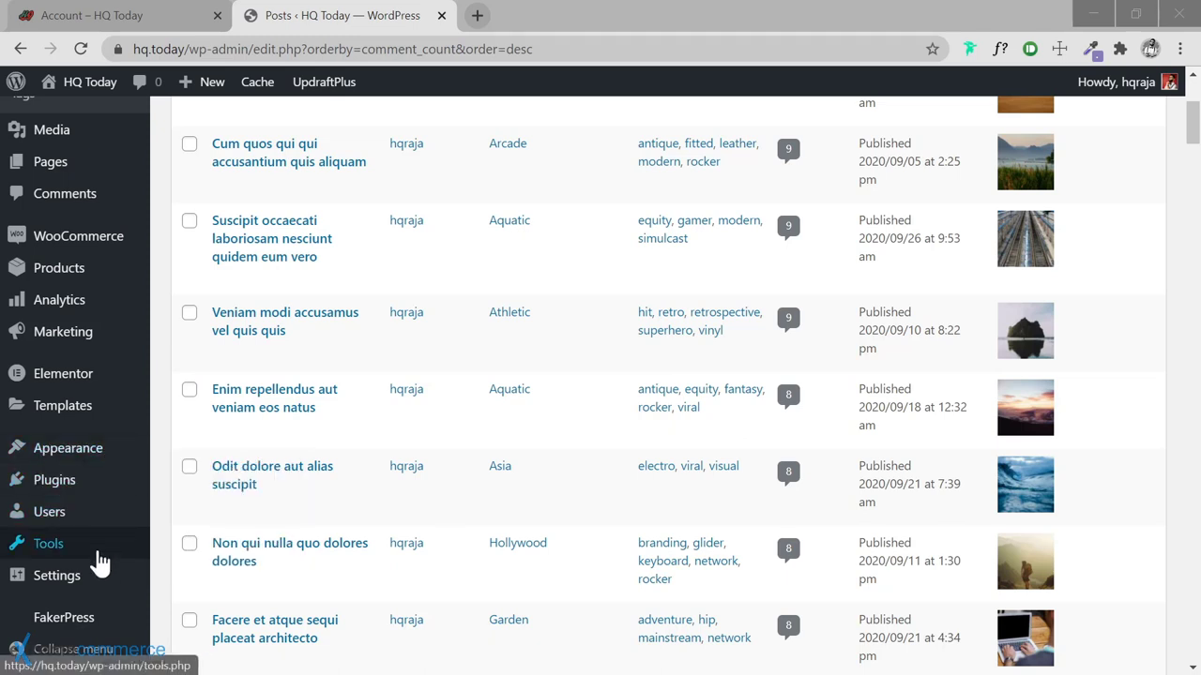
Open the admin user's profile from the Users list
mouse_move(98, 583)
mouse_move(94, 518)
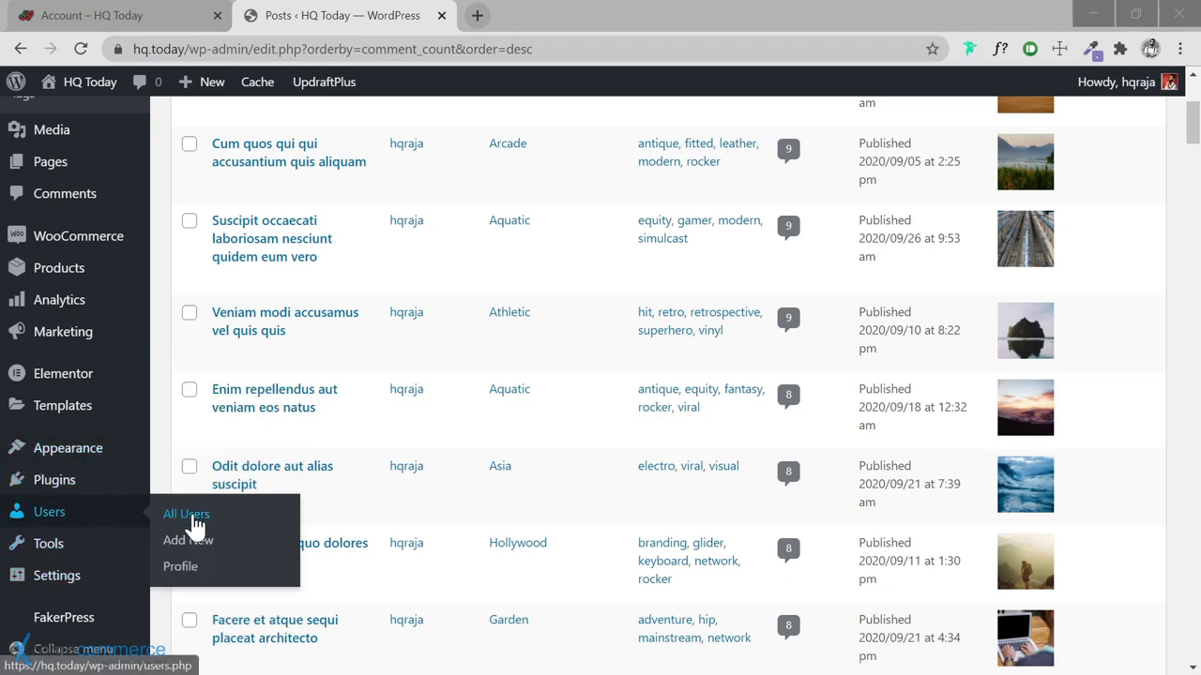
left_click(192, 522)
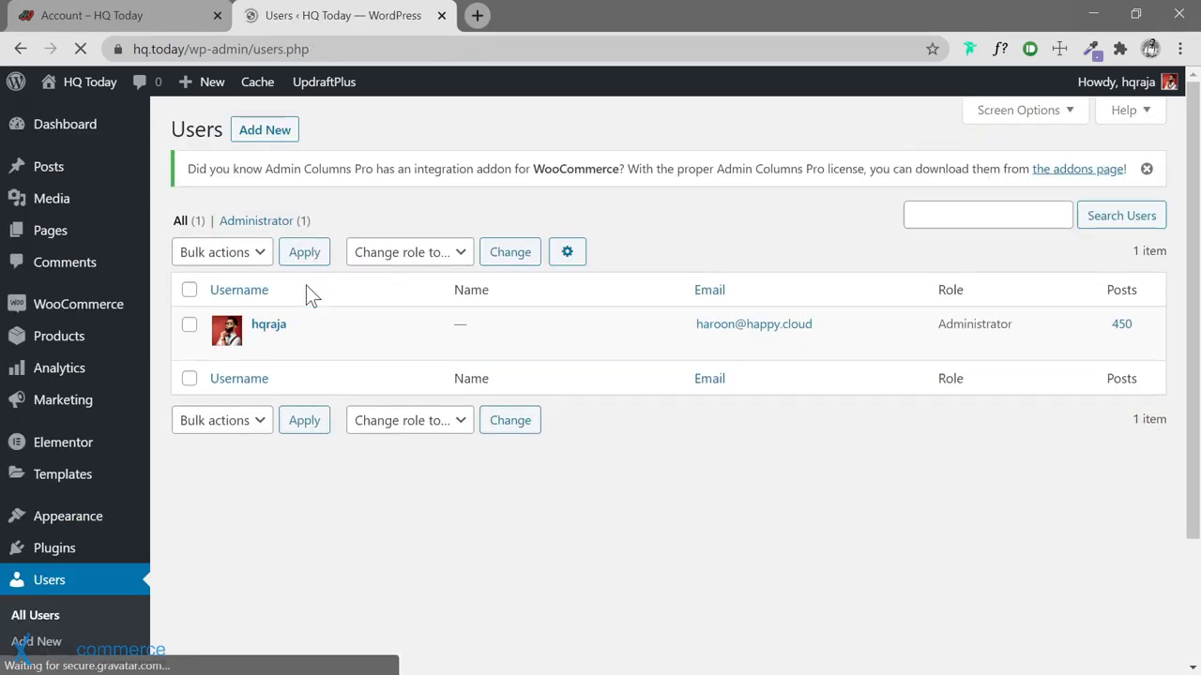
left_click(259, 344)
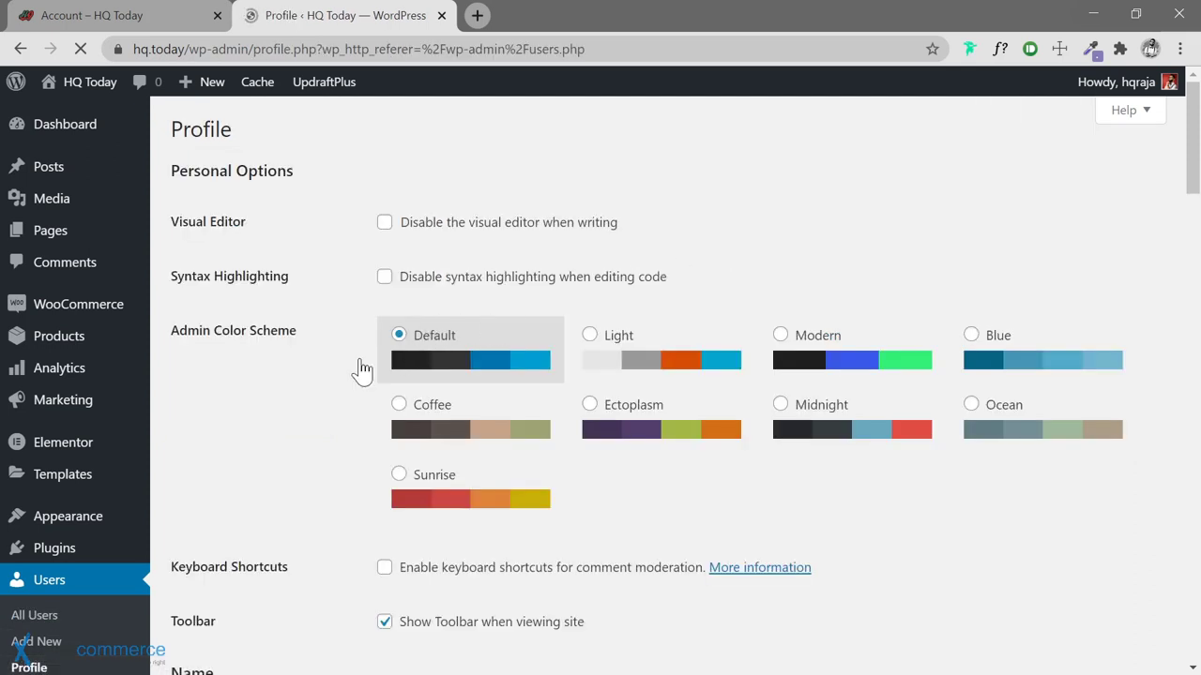
scroll(359, 366, "down", 3)
scroll(361, 369, "down", 1)
Enter the user's first name, last name and nickname in the profile
left_click(404, 405)
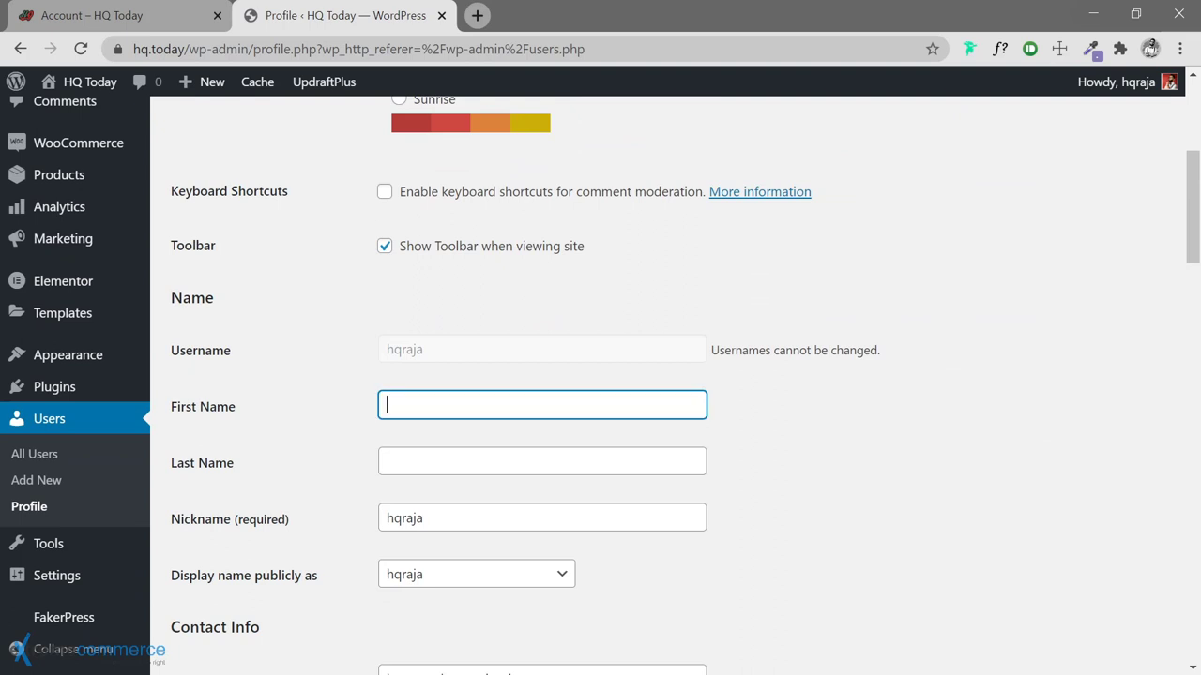
type("Haroon")
key("Tab")
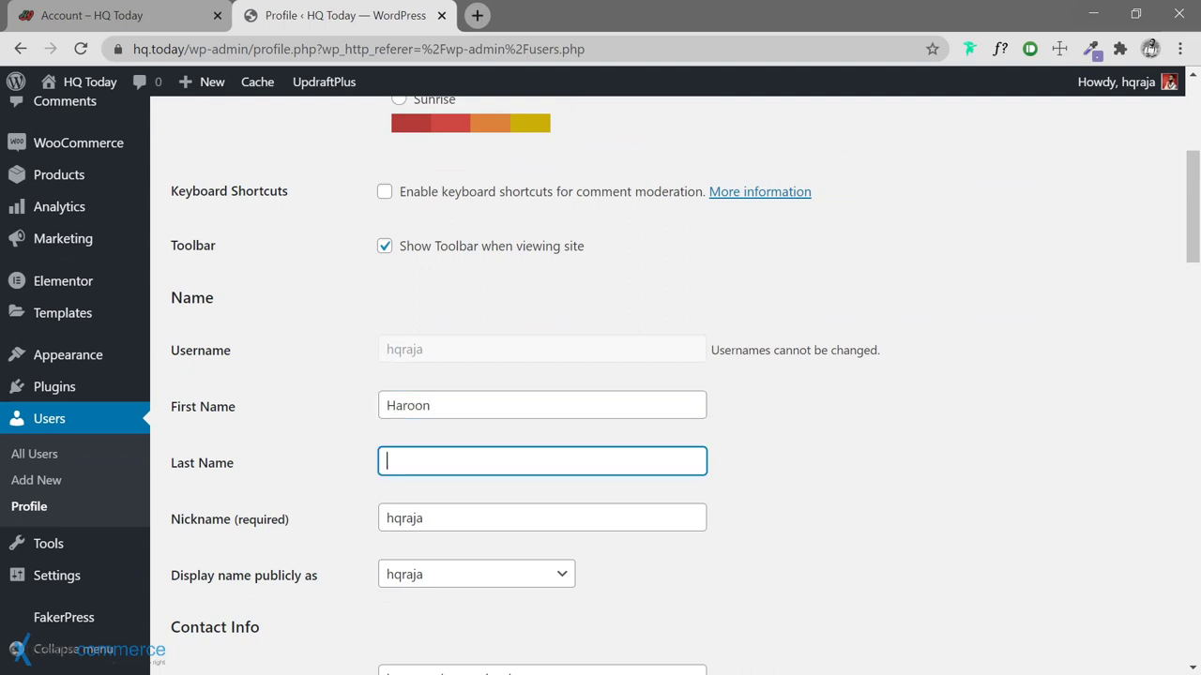
type("Ra")
key("BackSpace")
key("BackSpace")
key("Tab")
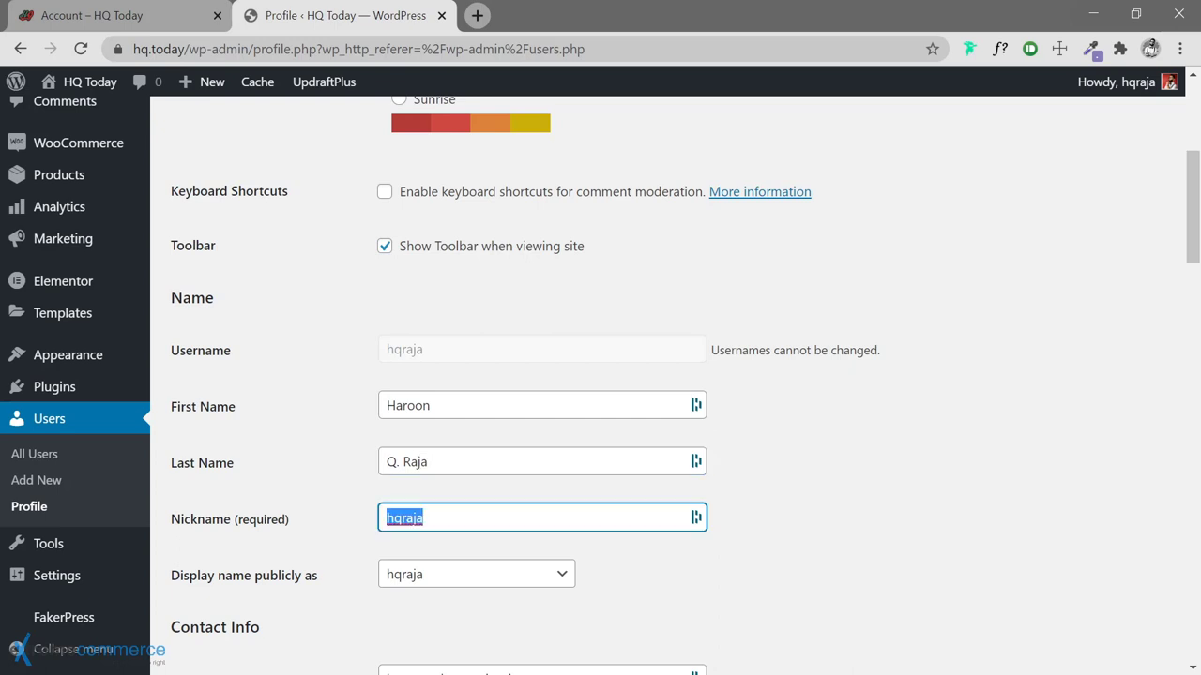
type("HQRaja")
key("Tab")
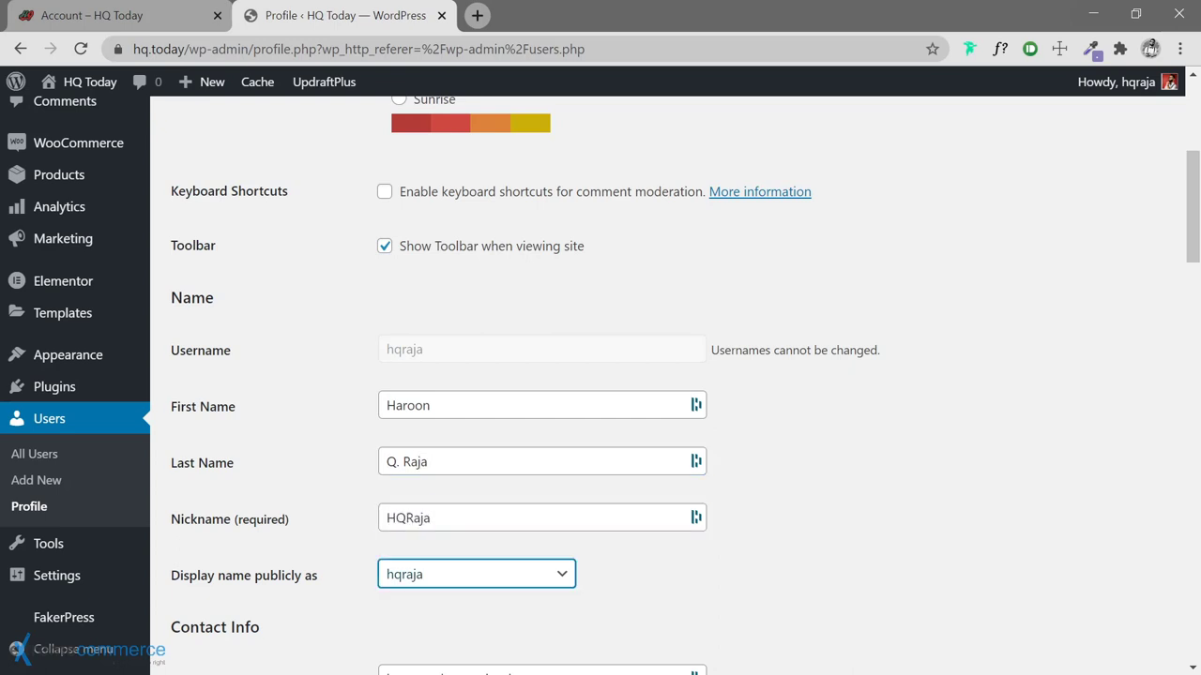
Choose the first name in the 'Display name publicly as' dropdown
left_click(474, 573)
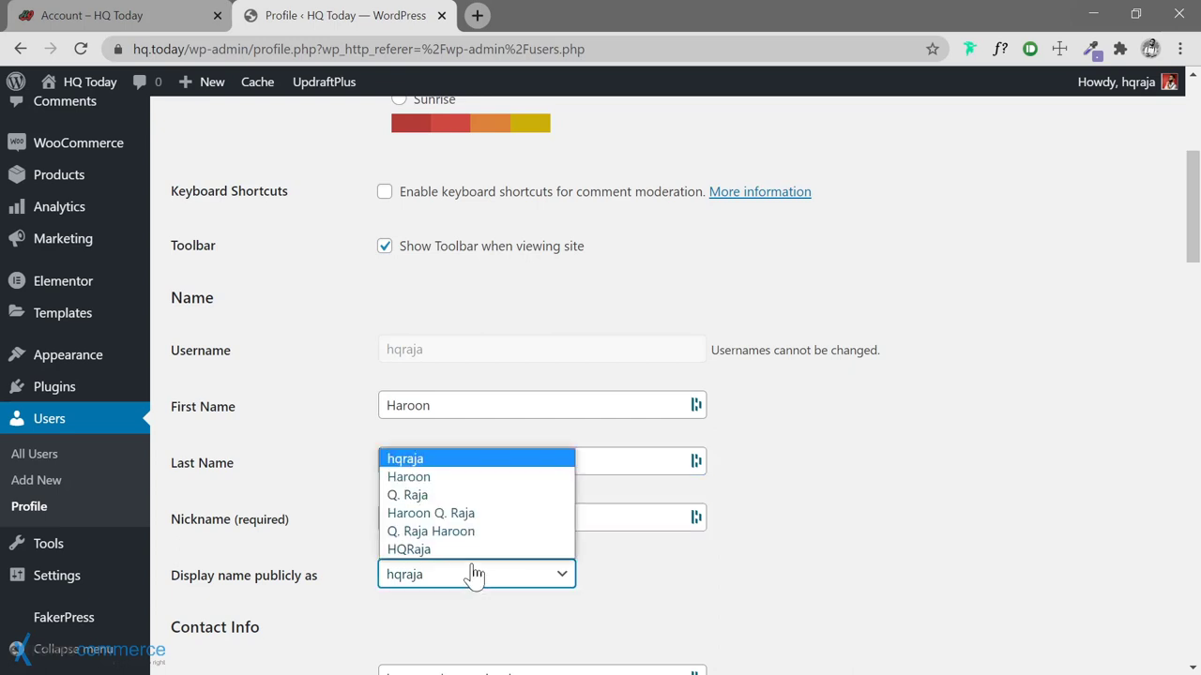
left_click(467, 479)
left_click(950, 509)
scroll(826, 487, "down", 4)
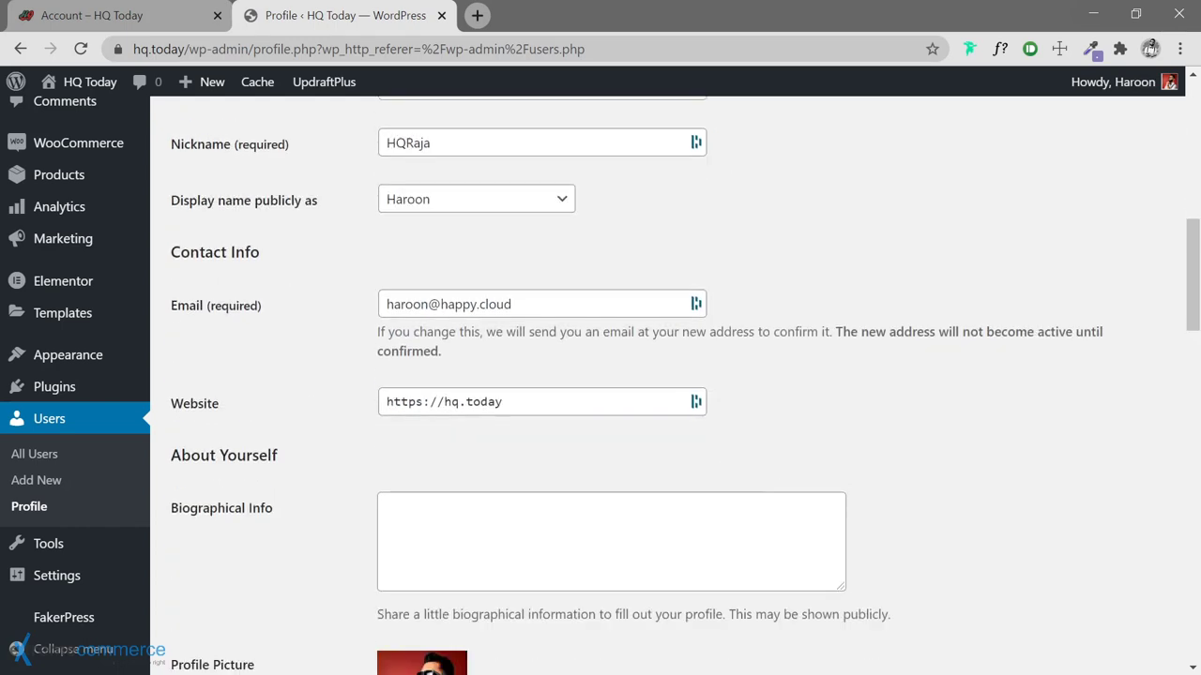
scroll(361, 418, "down", 1)
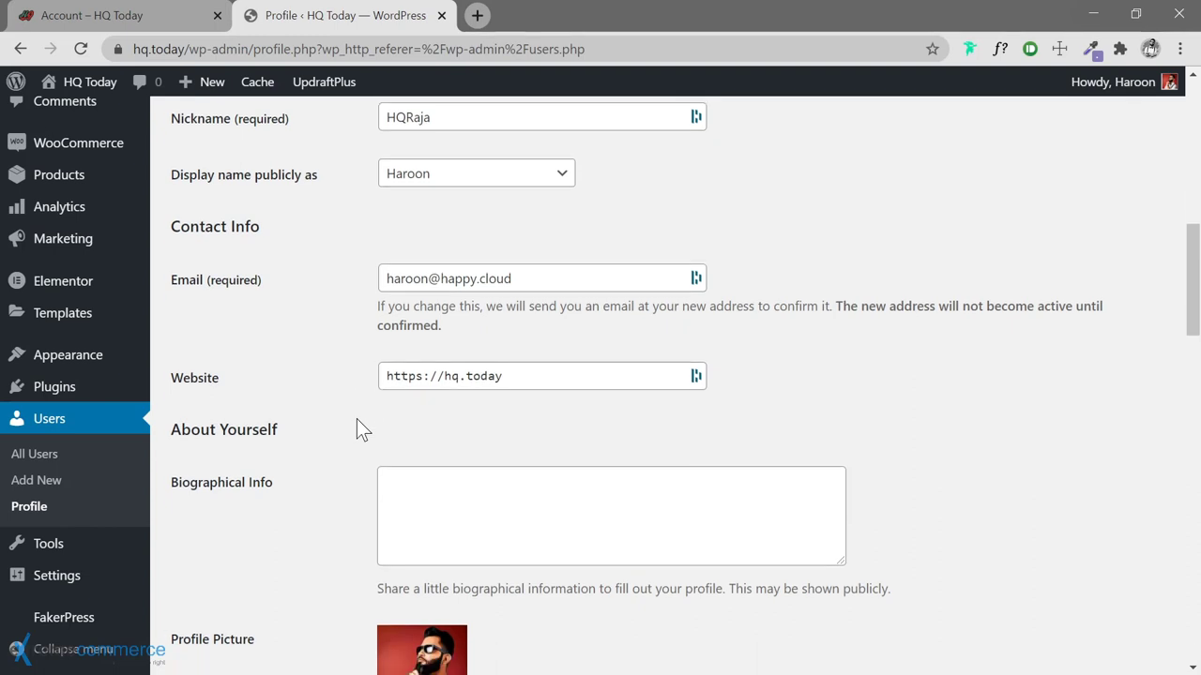
Replace the Biographical Info with 'Perpecually preoccupied pursuing preposteterously peculiar perpetrations.'
scroll(338, 369, "down", 2)
left_click(469, 254)
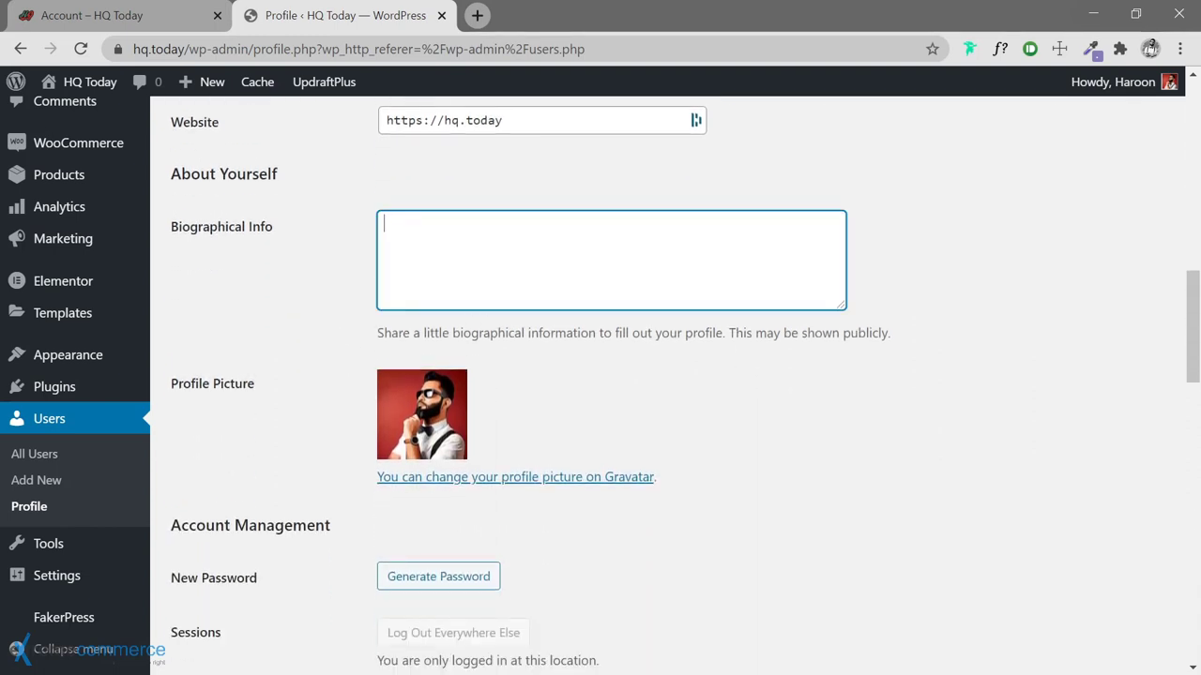
key("ctrl+z")
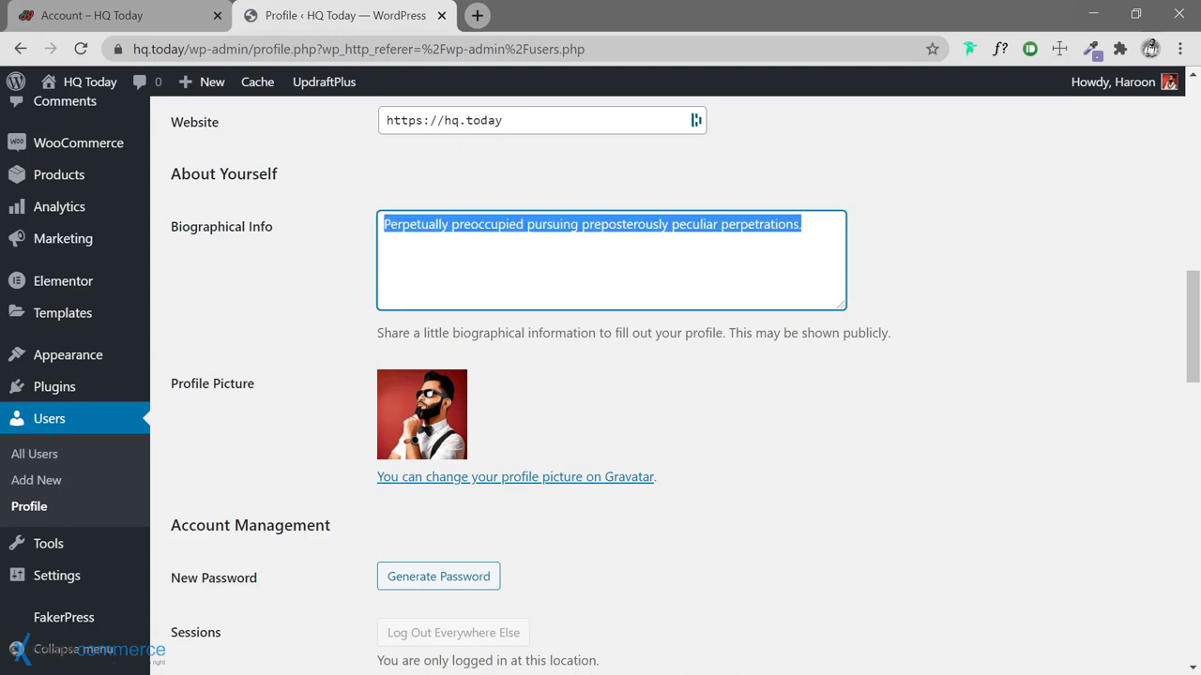
key("BackSpace")
type("Perpec")
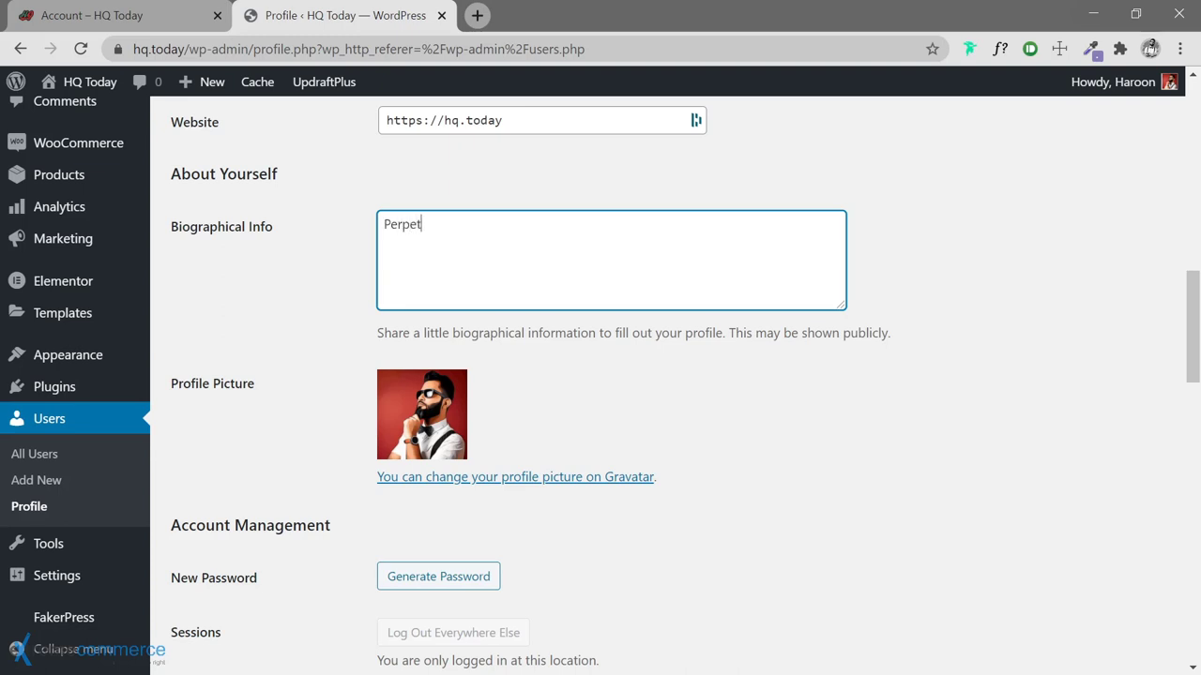
type("ually preoccupied p")
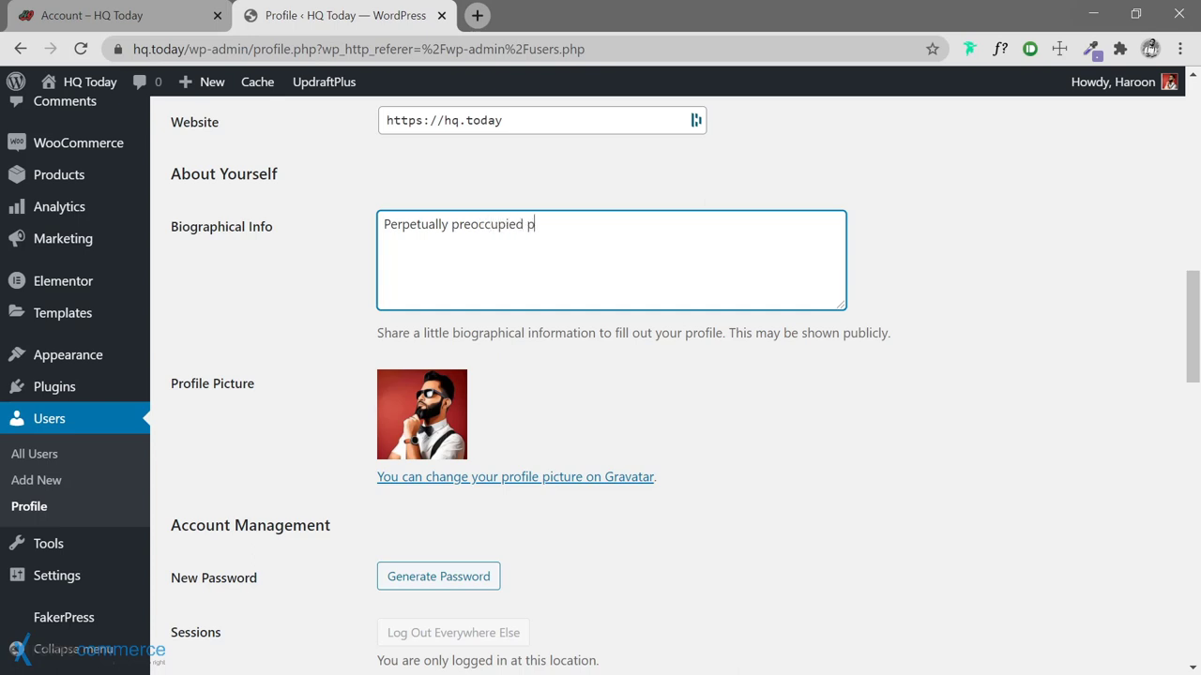
type("ursuing p")
type("reposte")
type("terously")
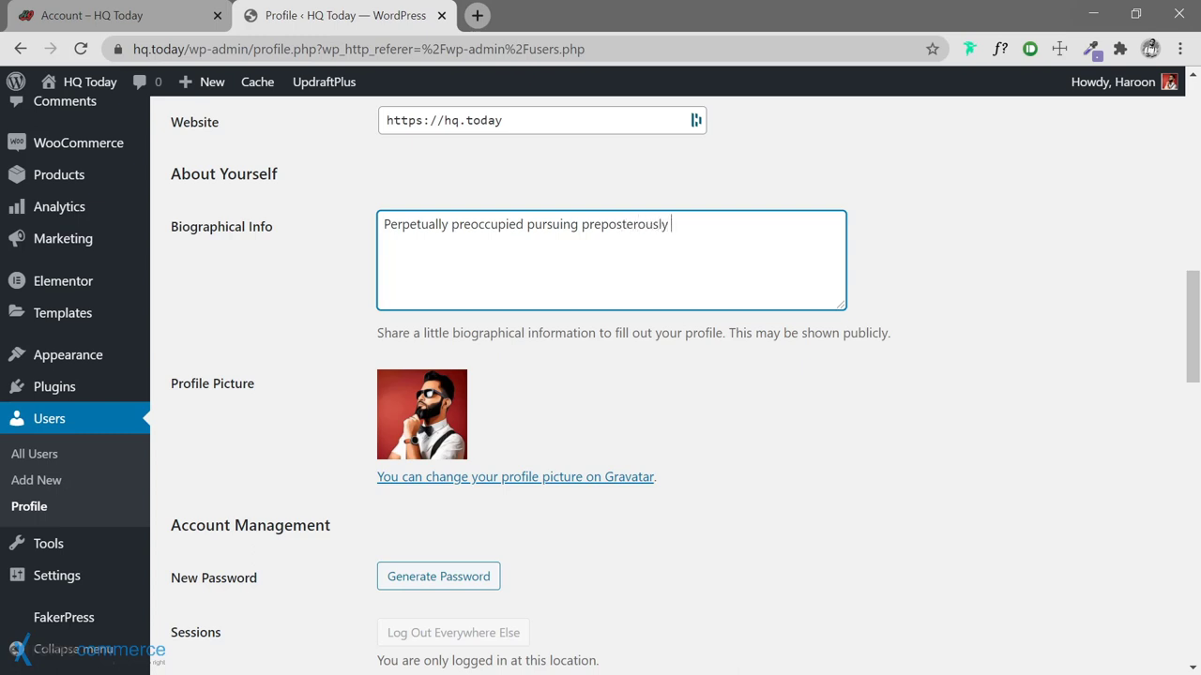
type(" pecul")
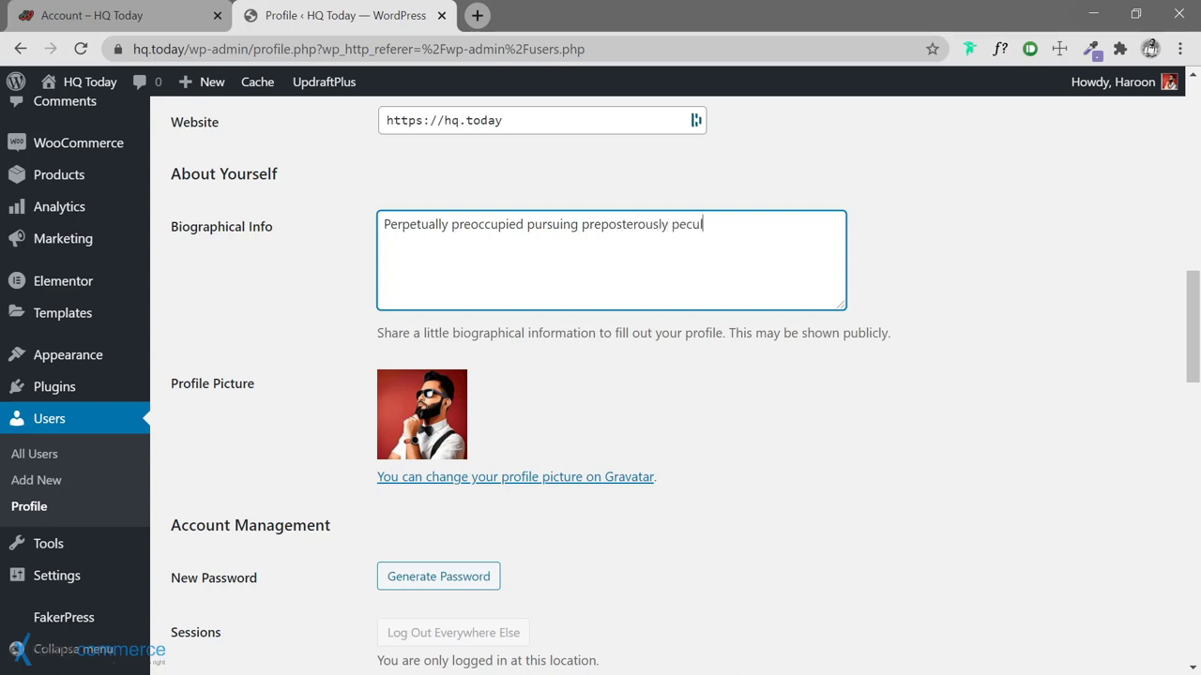
type("iar perpetrations.")
Save the profile with Update Profile
scroll(309, 356, "down", 2)
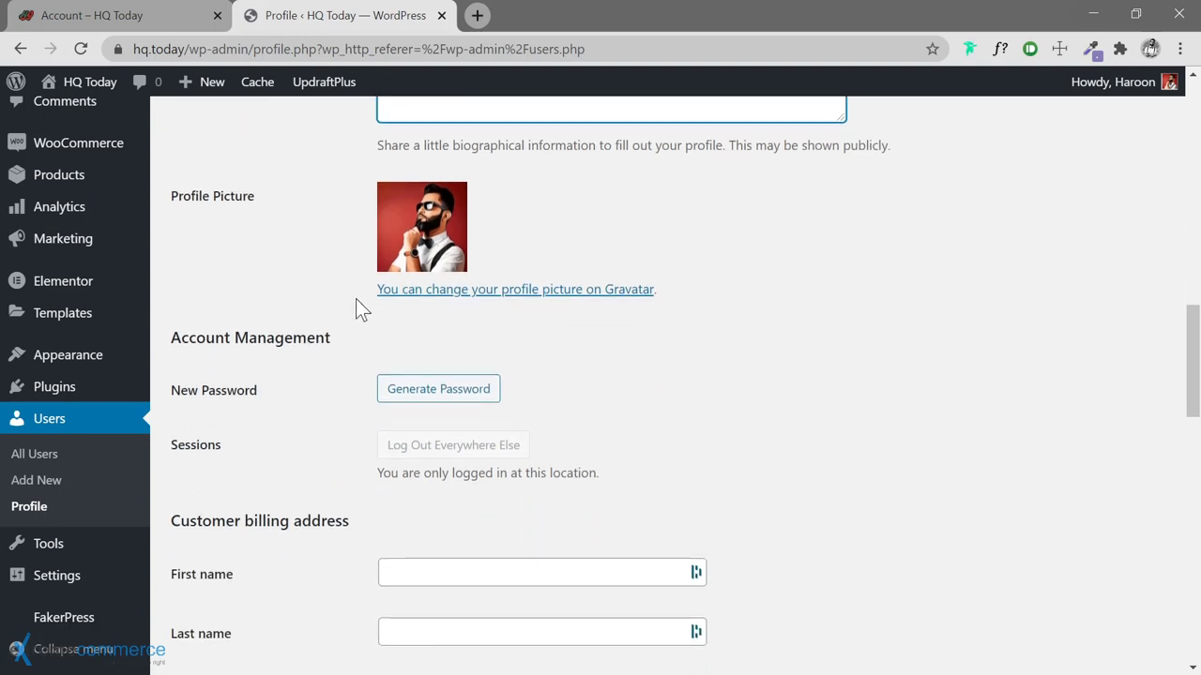
scroll(354, 310, "down", 2)
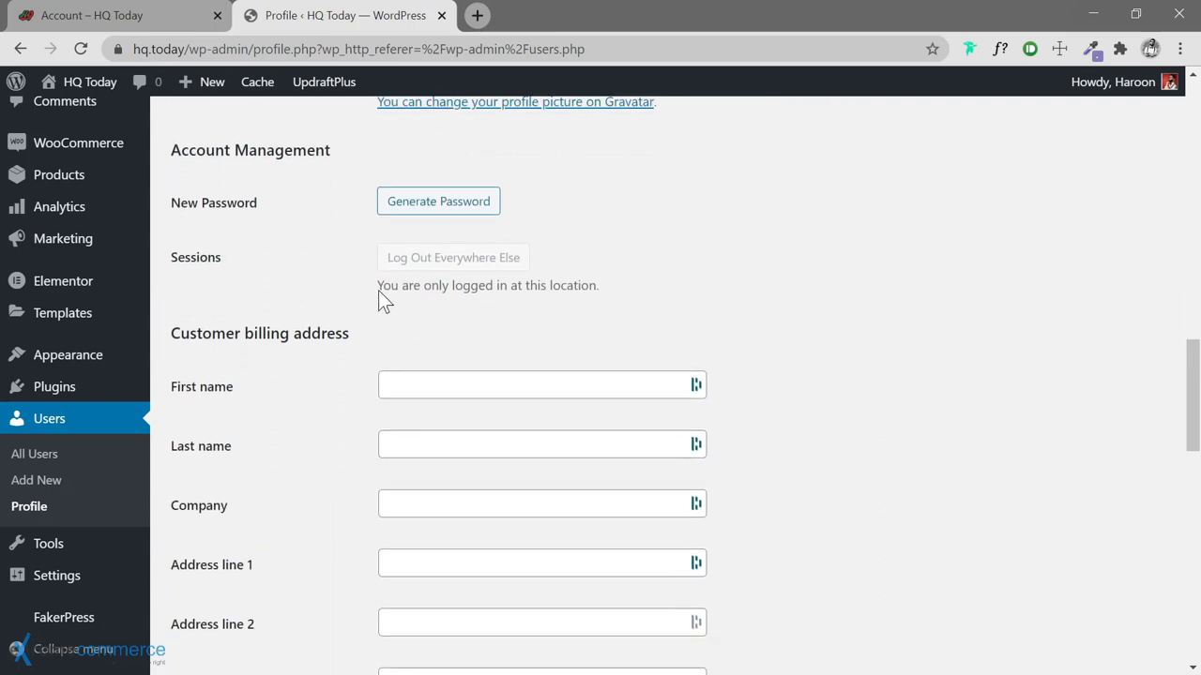
scroll(376, 290, "down", 9)
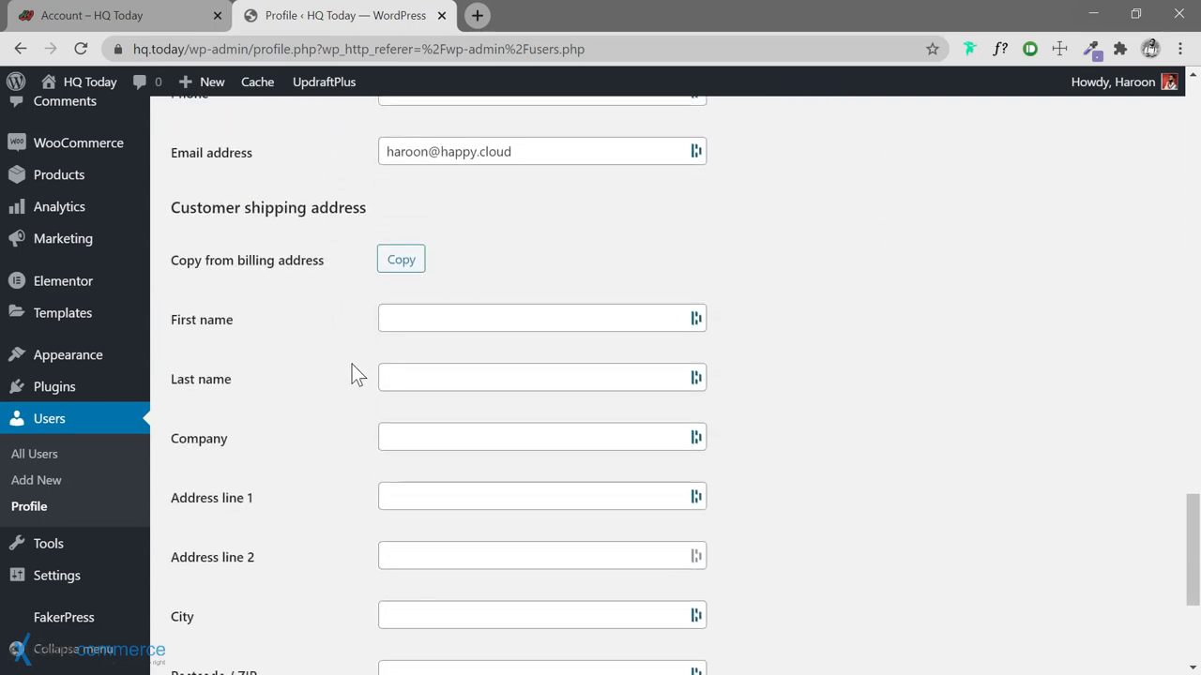
scroll(352, 365, "down", 3)
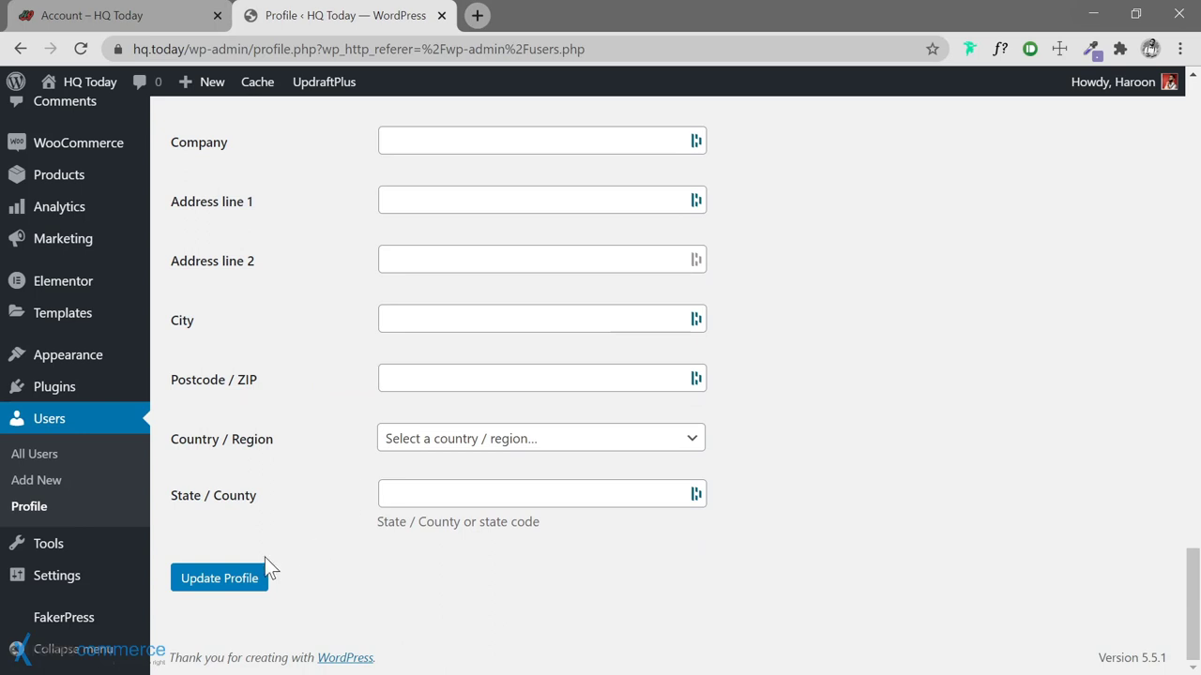
left_click(238, 579)
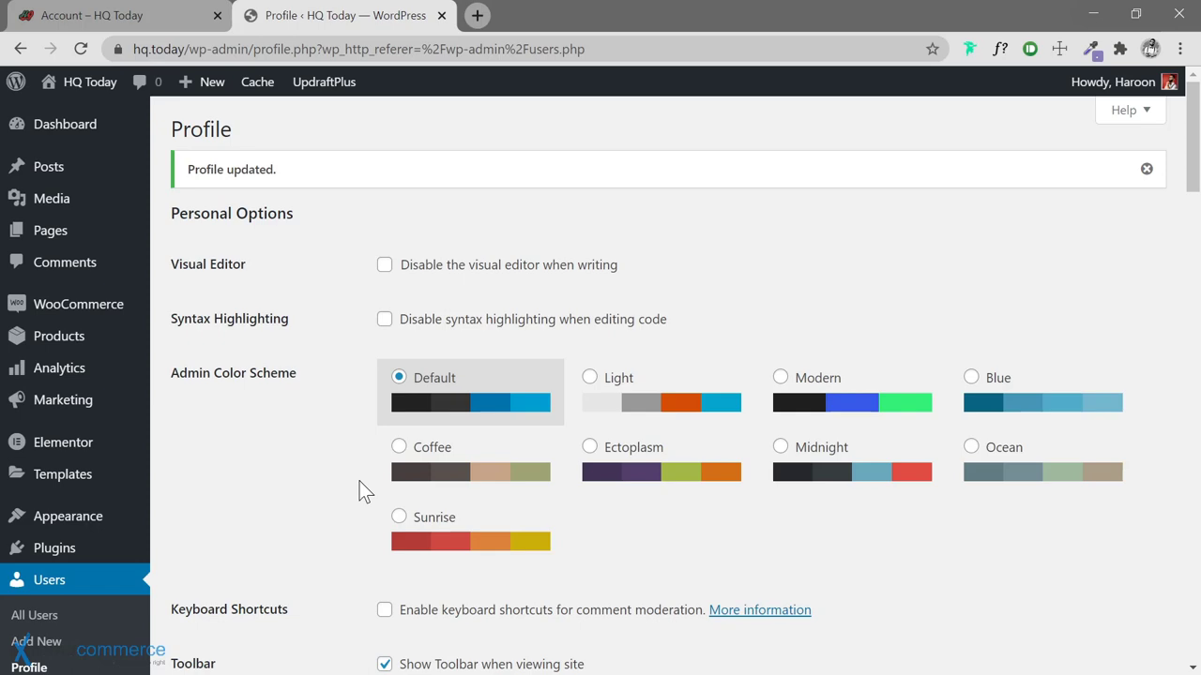
scroll(349, 412, "down", 5)
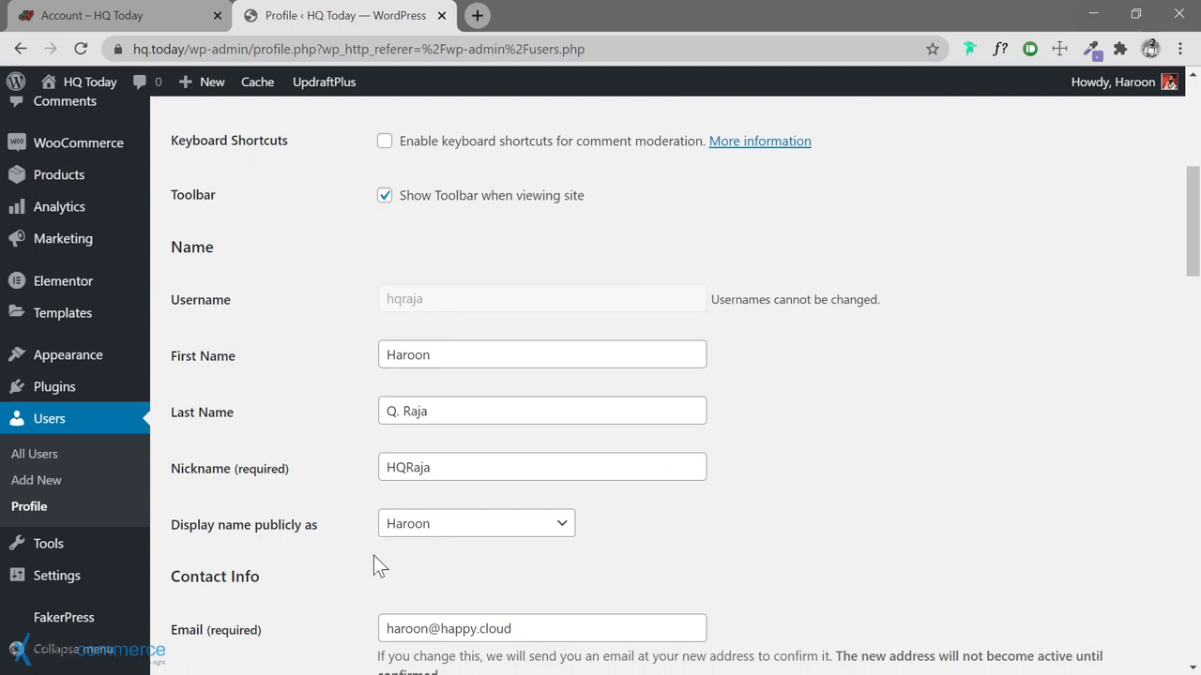
scroll(322, 394, "up", 1)
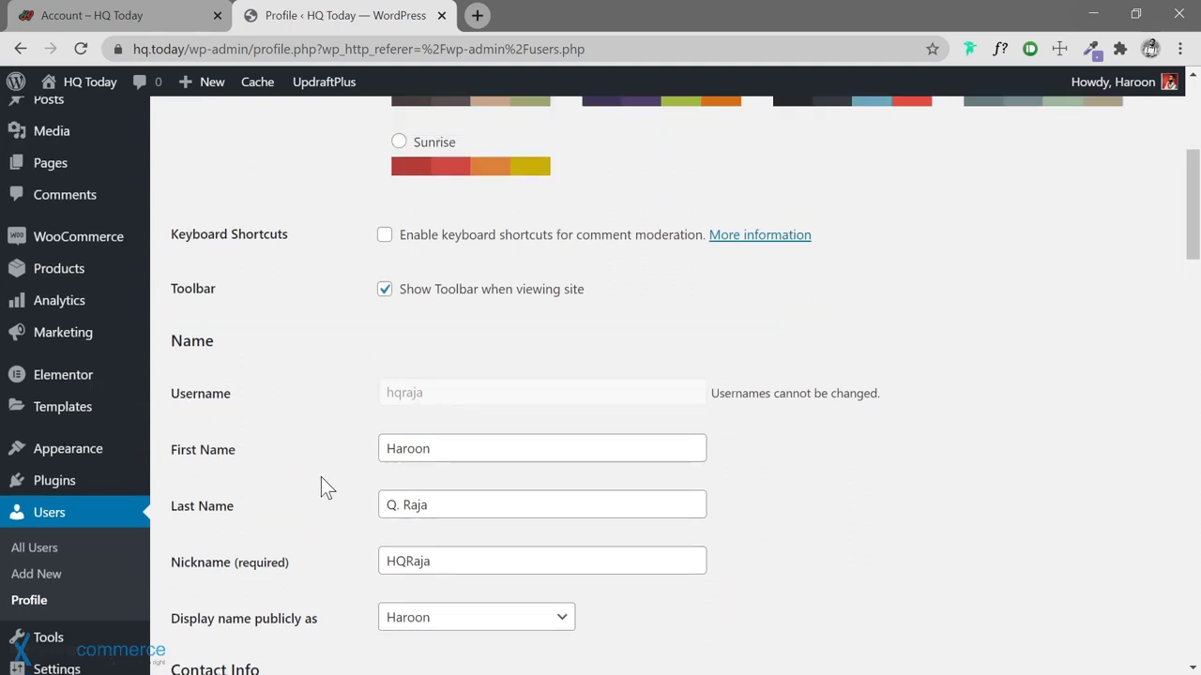
scroll(322, 483, "down", 1)
mouse_move(94, 366)
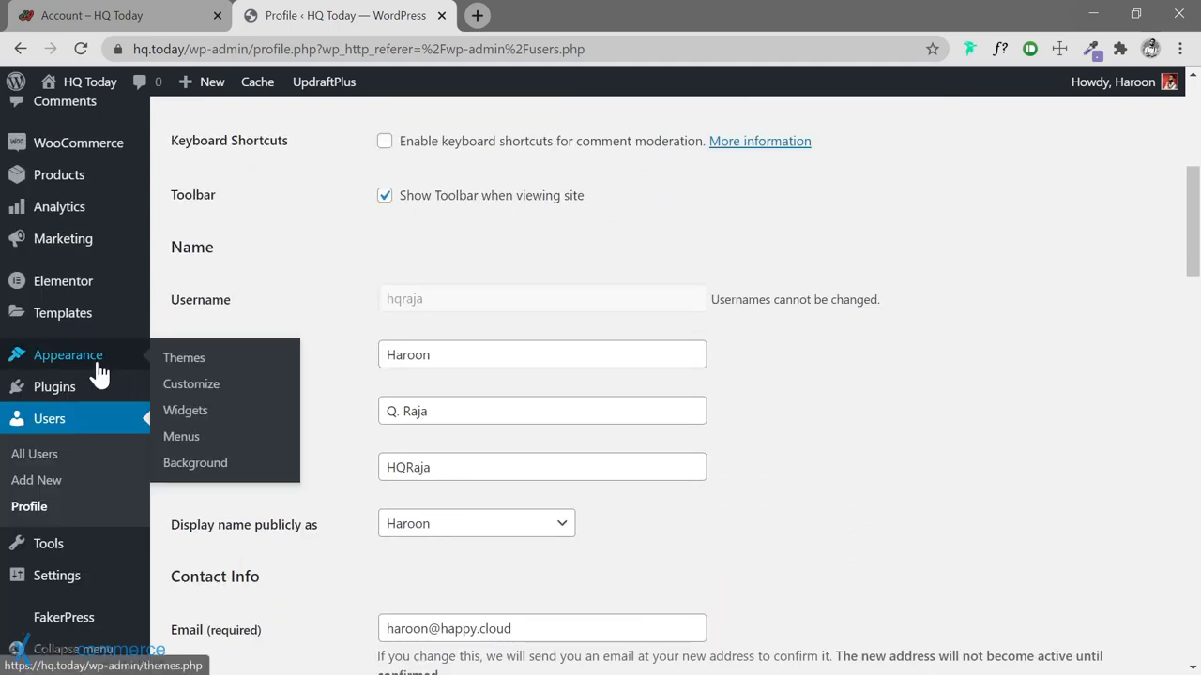
Search Add New themes for 'Hello', install Hello Elementor and activate it
left_click(191, 369)
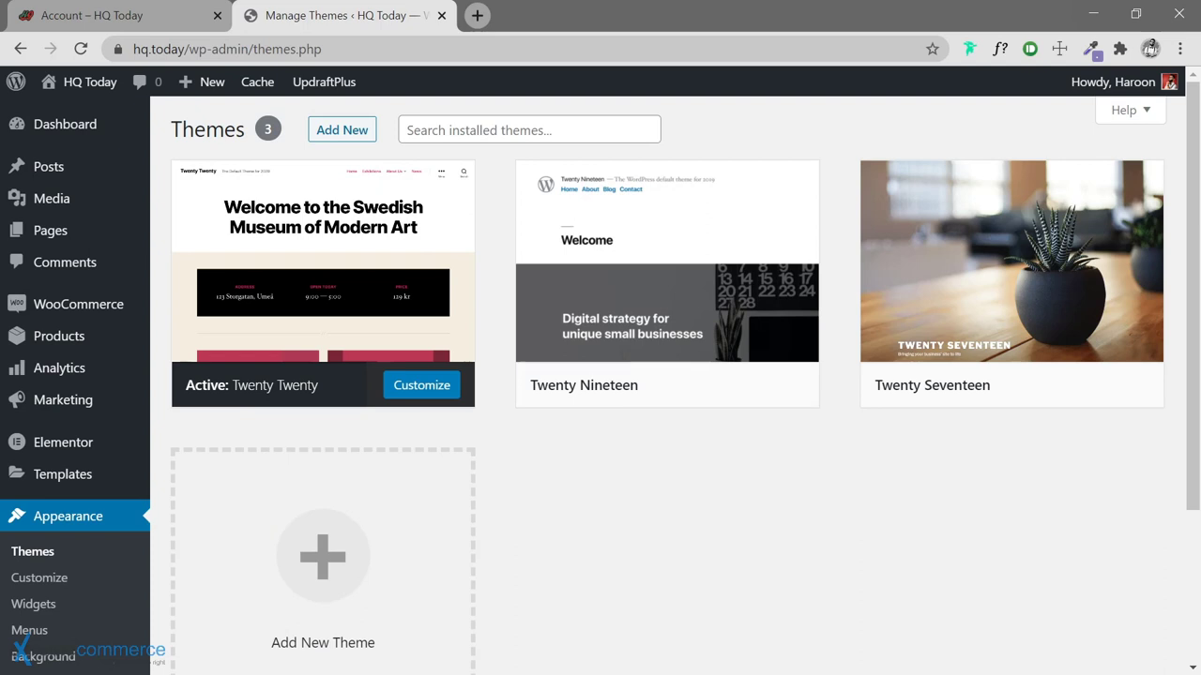
left_click(341, 130)
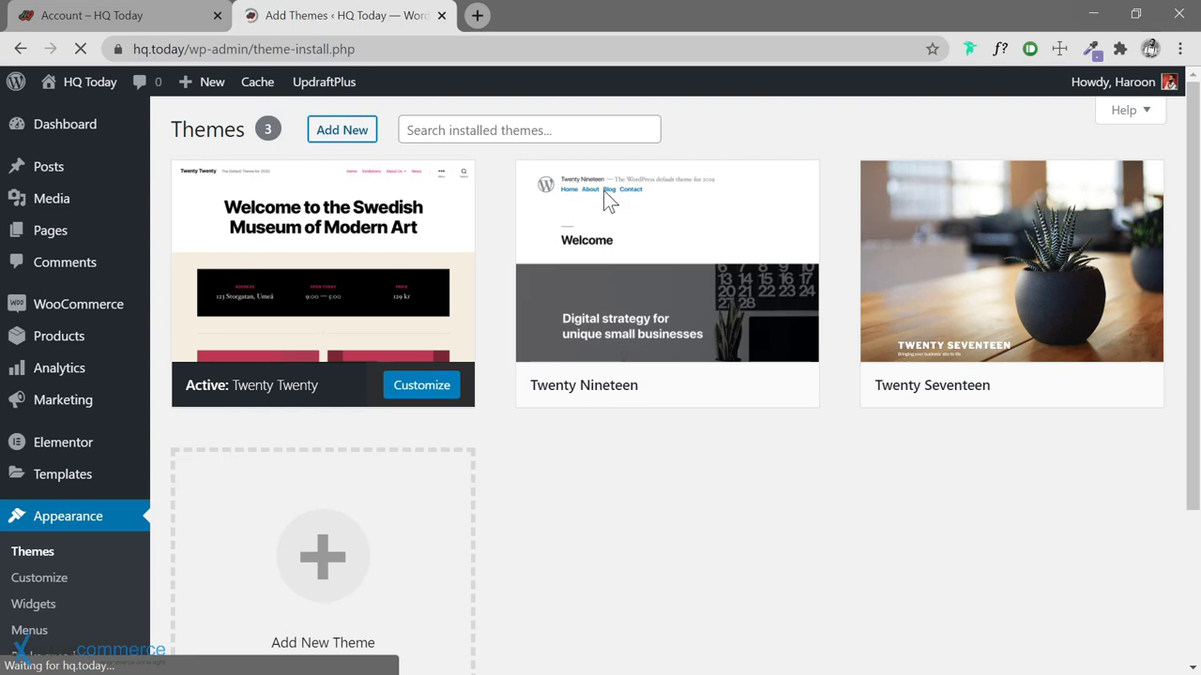
type("Hello")
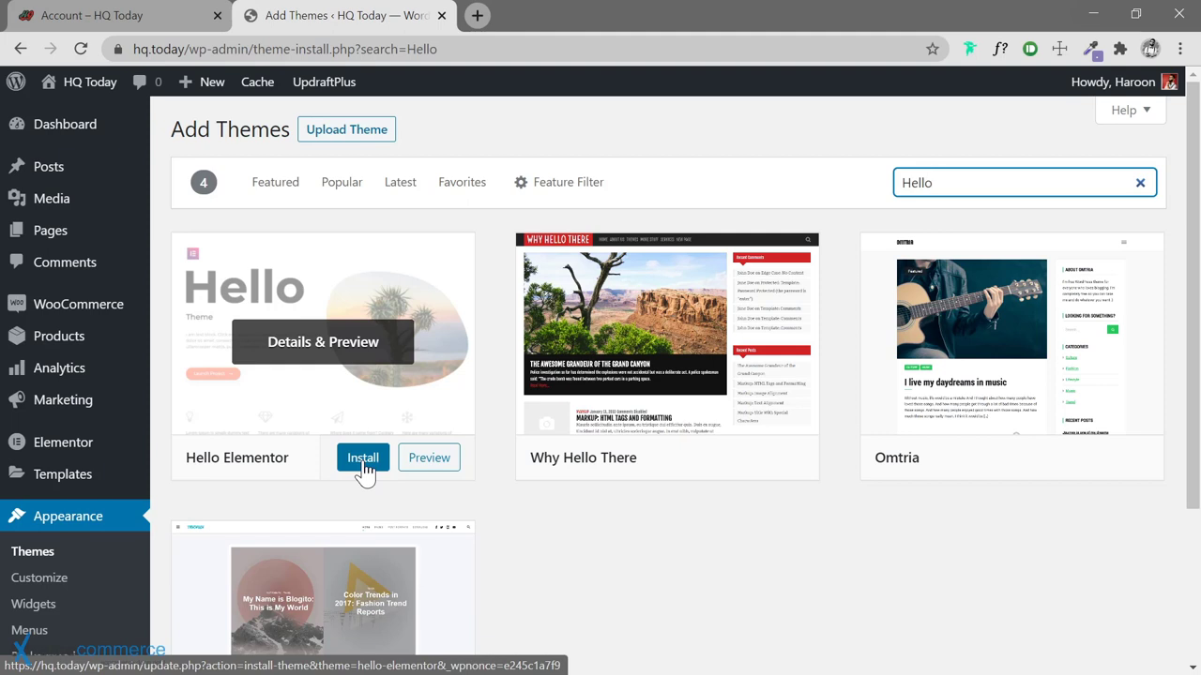
left_click(363, 460)
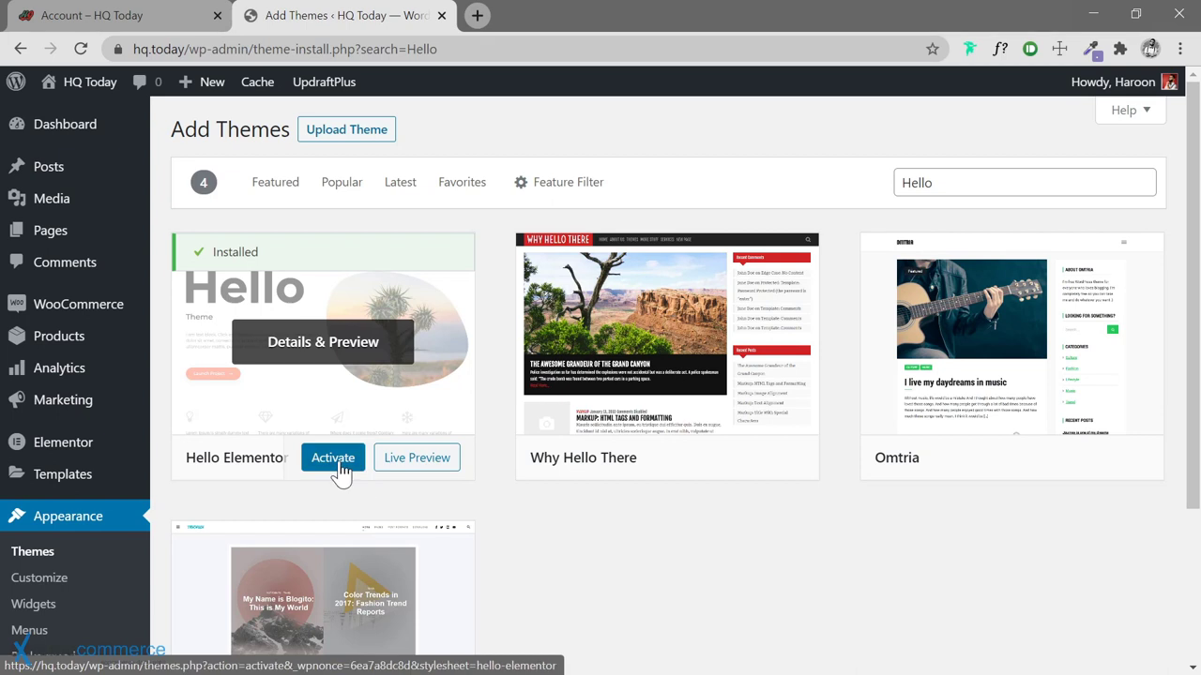
left_click(338, 468)
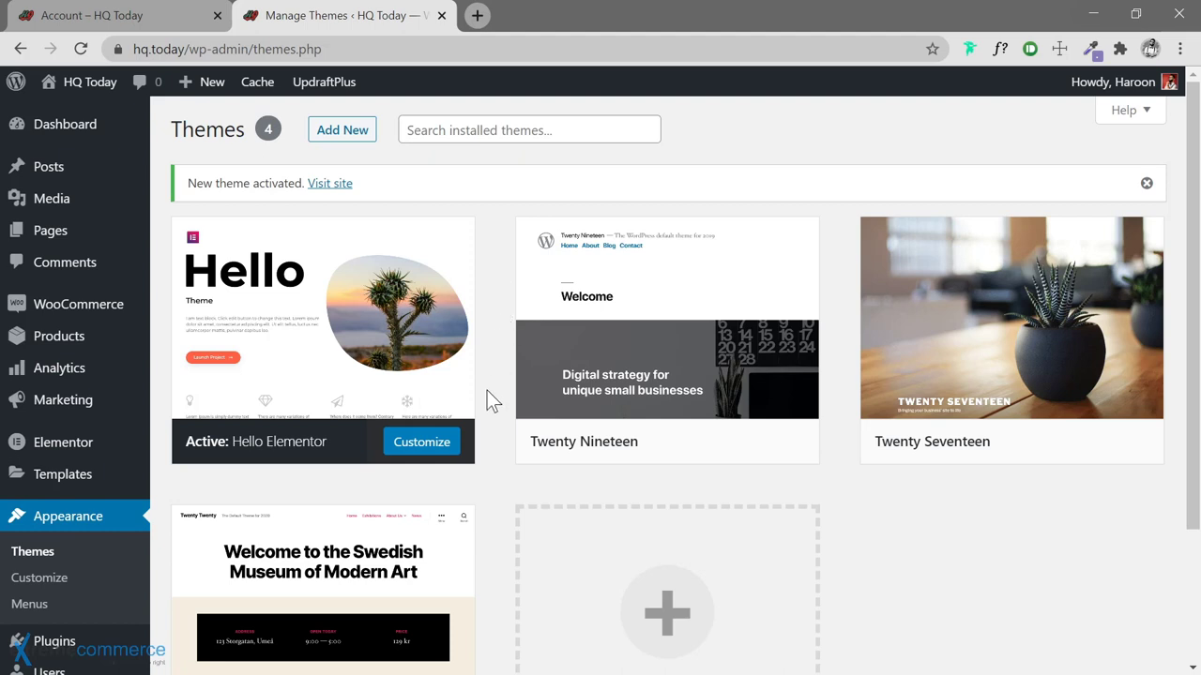
Delete the Twenty Nineteen and Twenty Seventeen themes, confirming each deletion
mouse_move(710, 349)
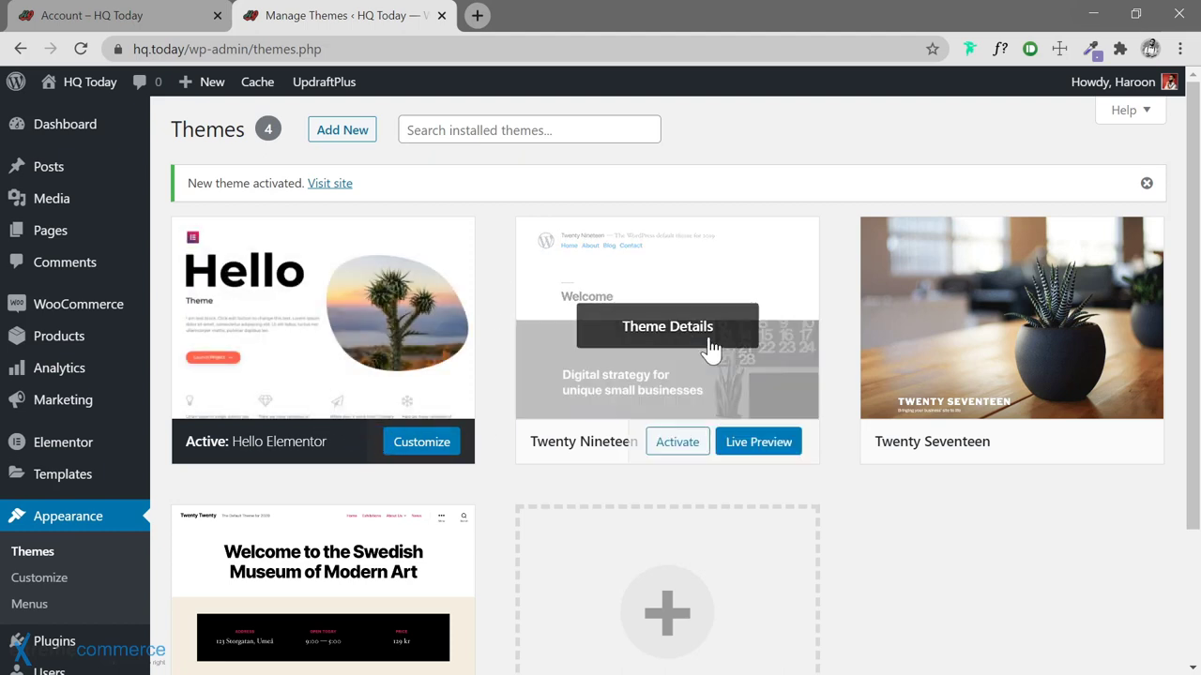
scroll(498, 364, "down", 1)
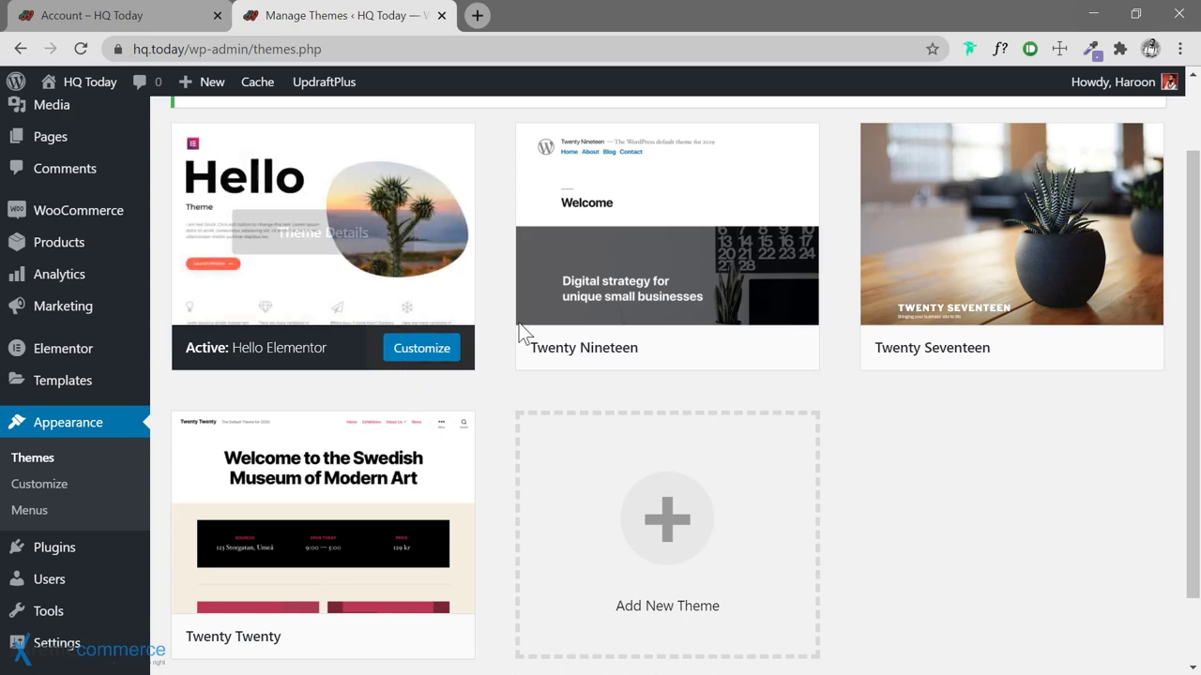
mouse_move(603, 319)
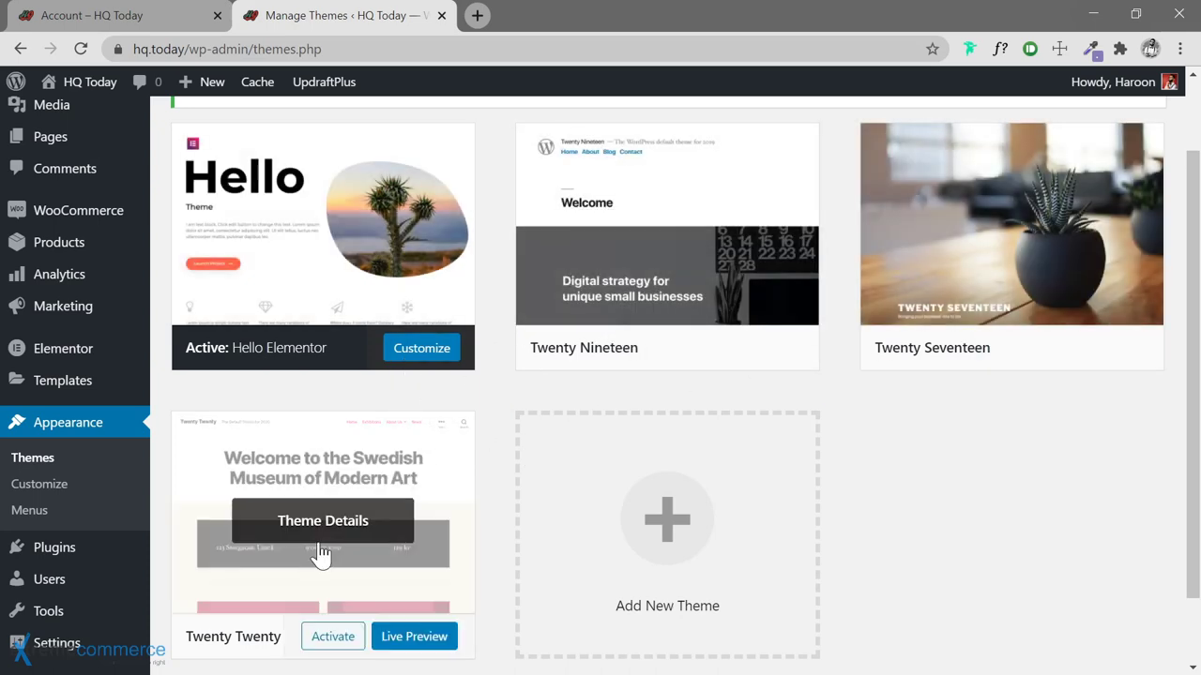
left_click(568, 302)
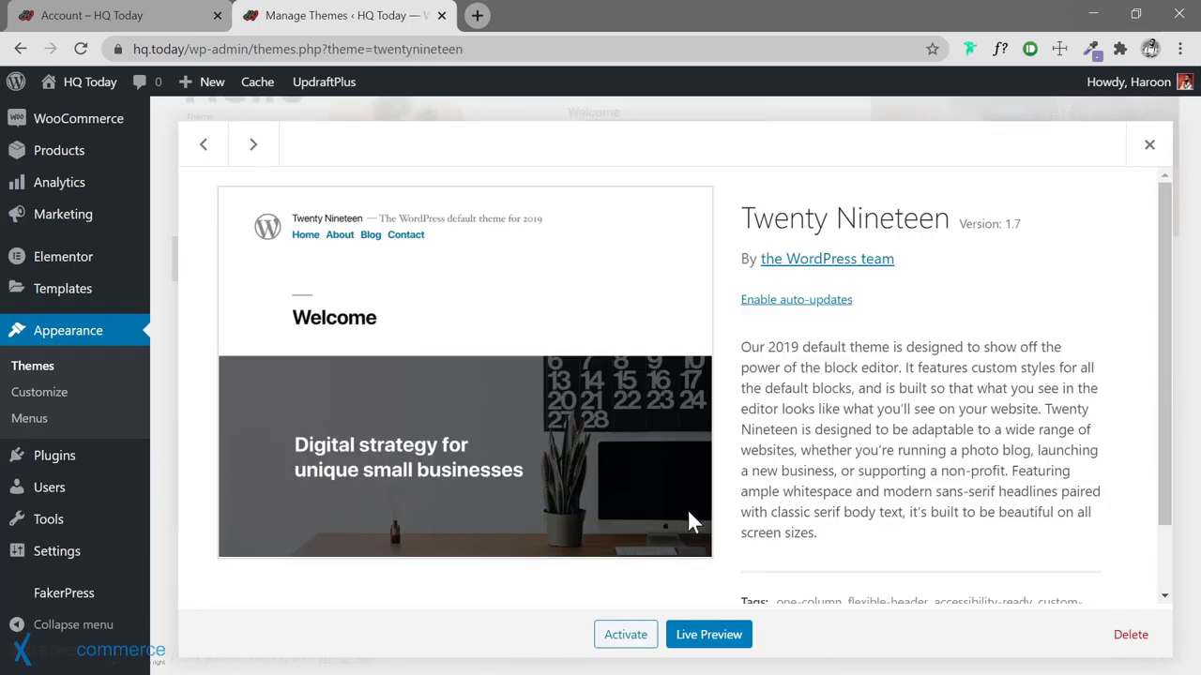
left_click(1130, 635)
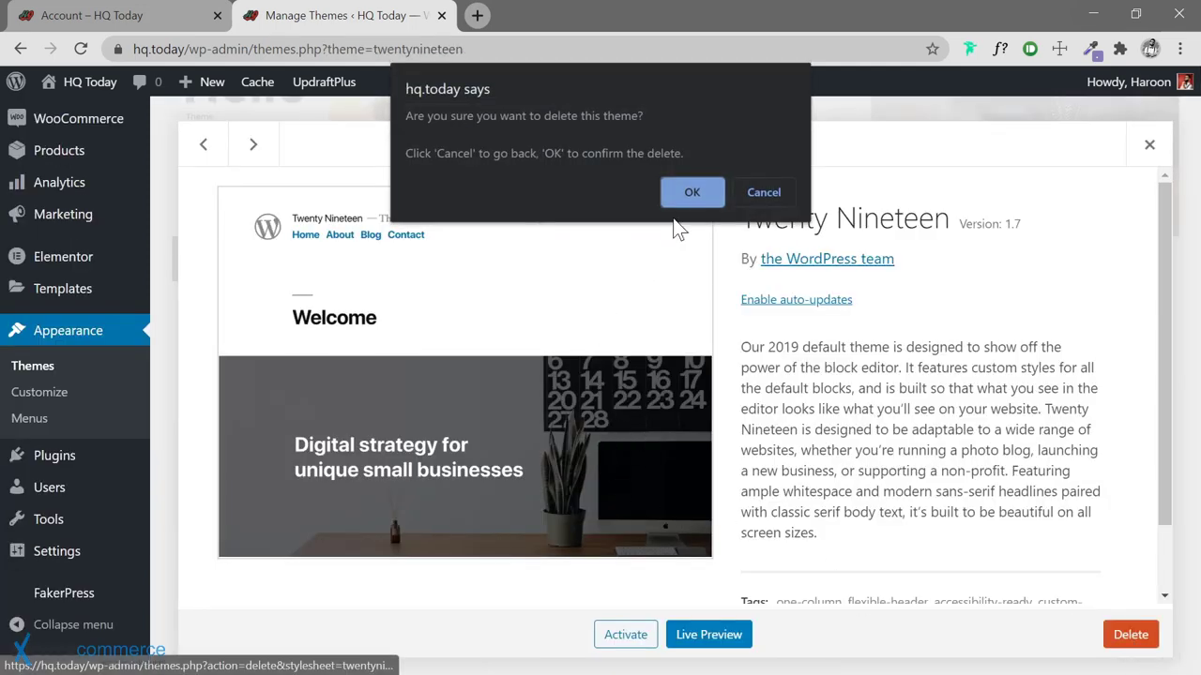
left_click(690, 193)
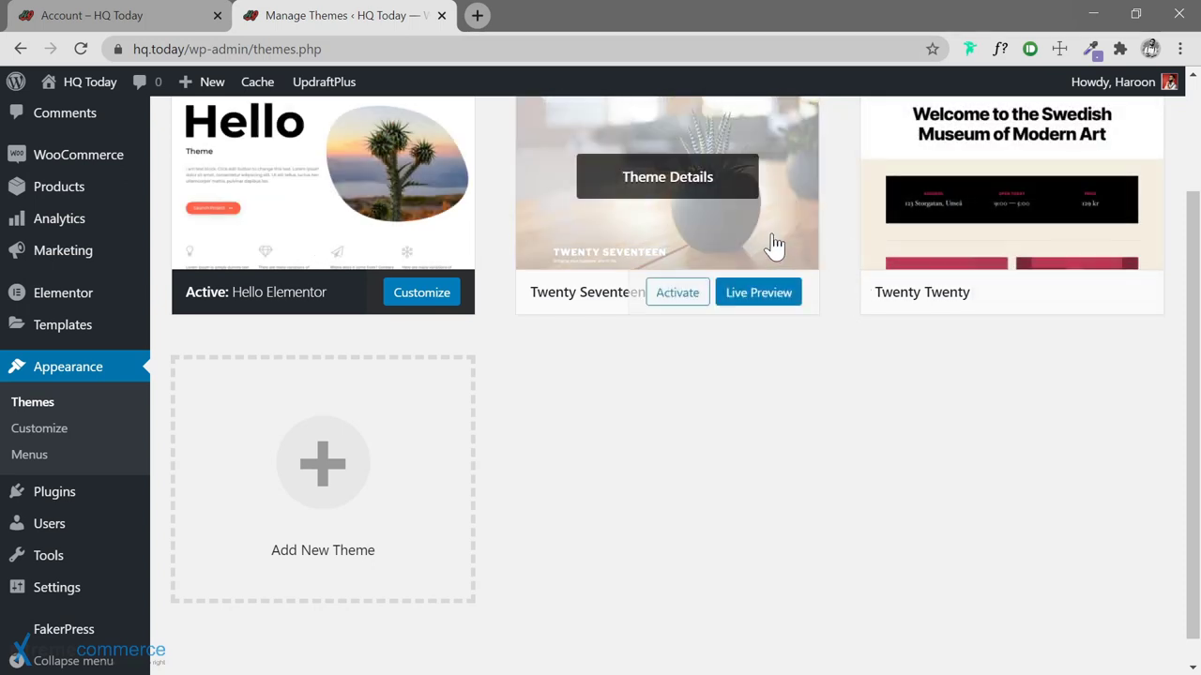
left_click(775, 241)
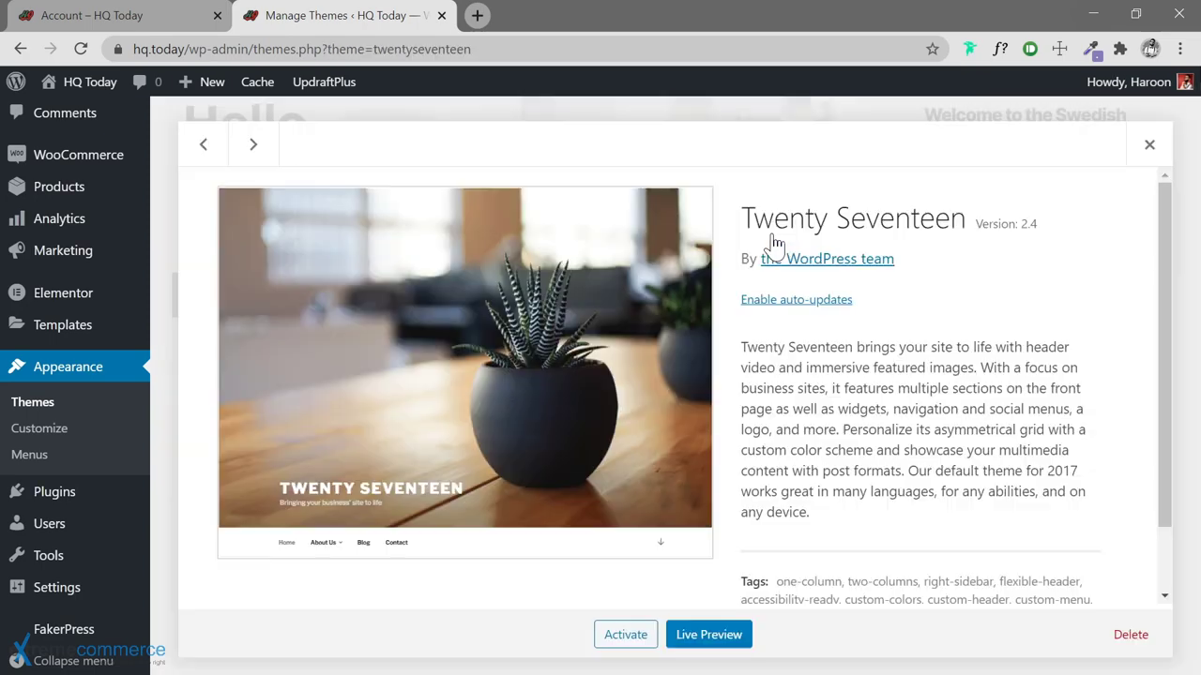
left_click(1133, 635)
left_click(691, 192)
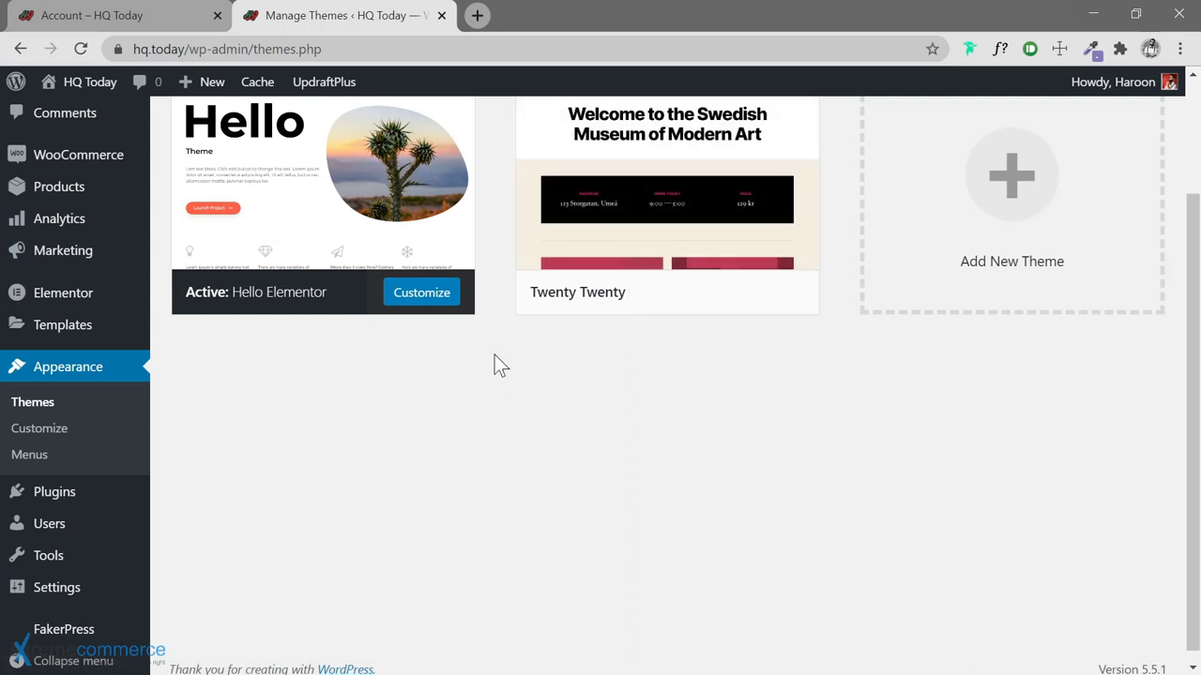
scroll(492, 264, "up", 2)
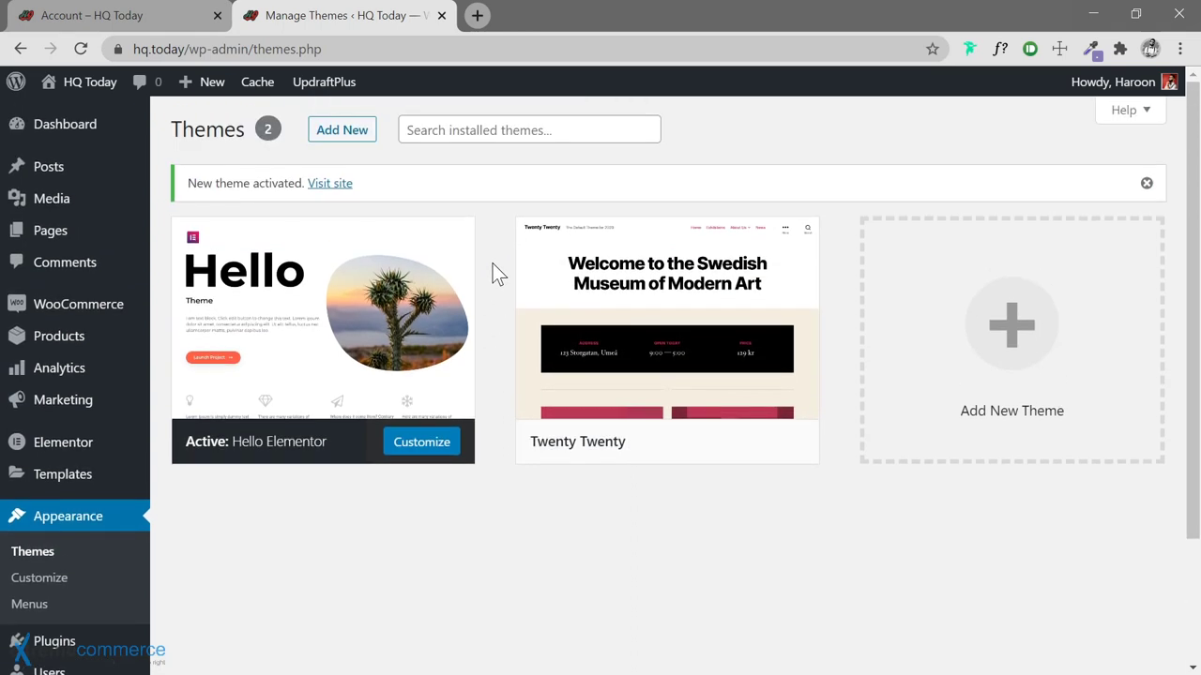
mouse_move(394, 302)
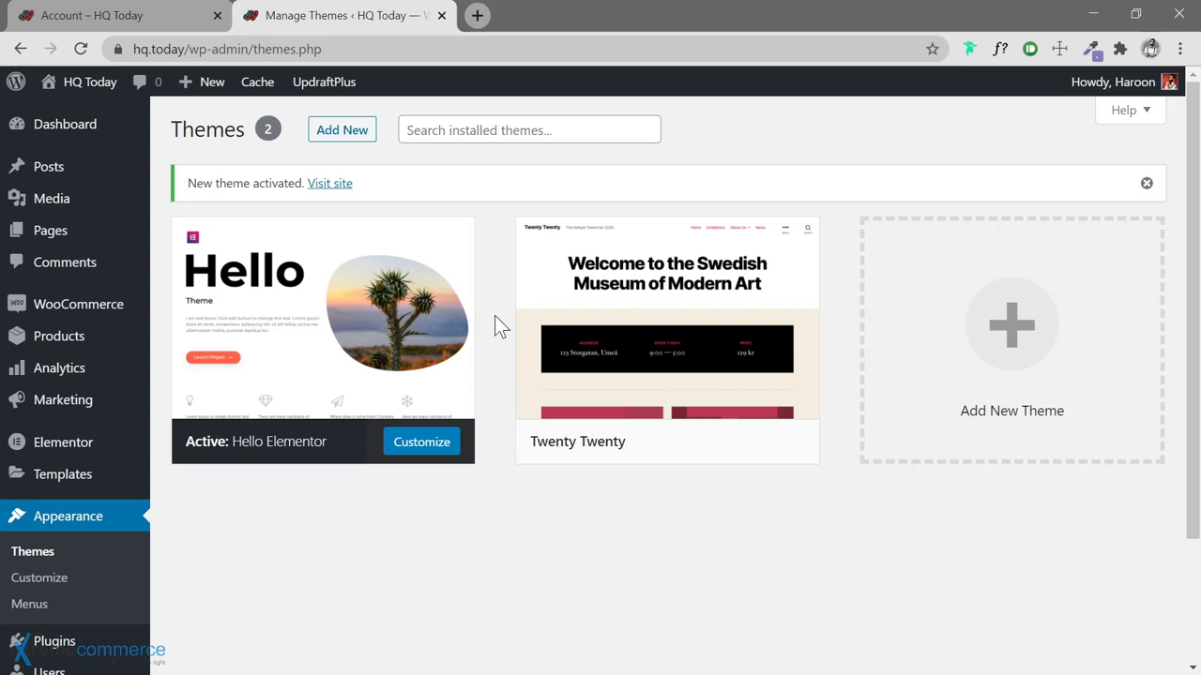
Open Appearance > Menus, select the default menu name, then view the HQ Today account page
scroll(244, 530, "down", 1)
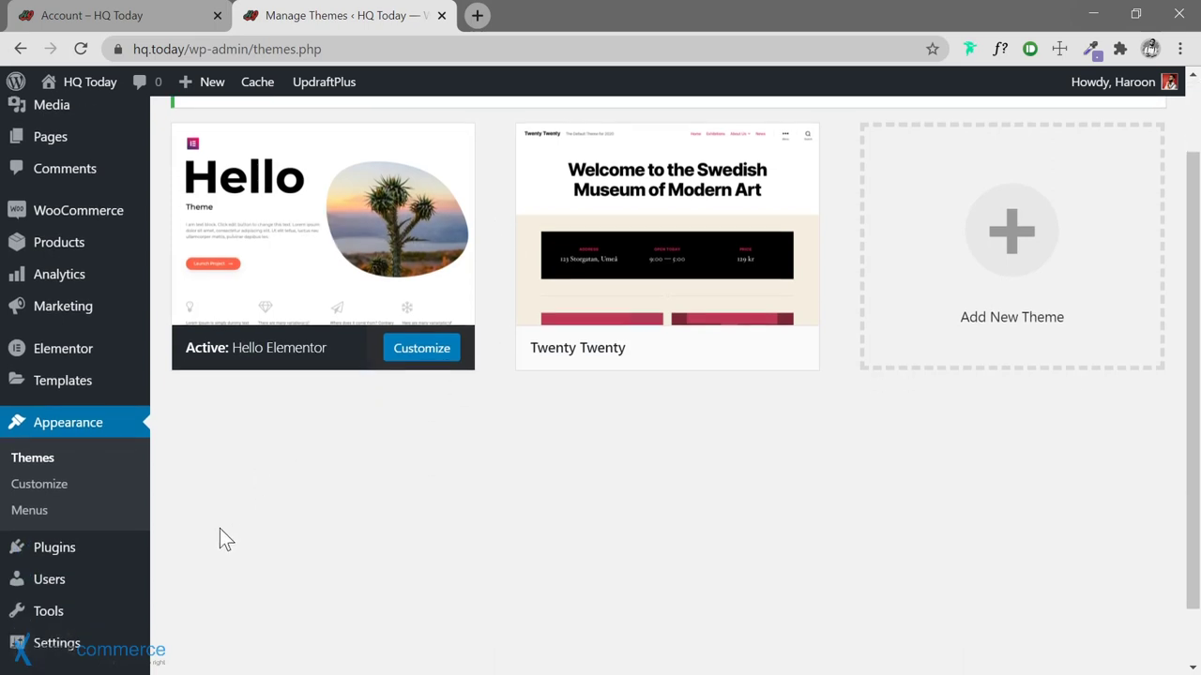
left_click(30, 511)
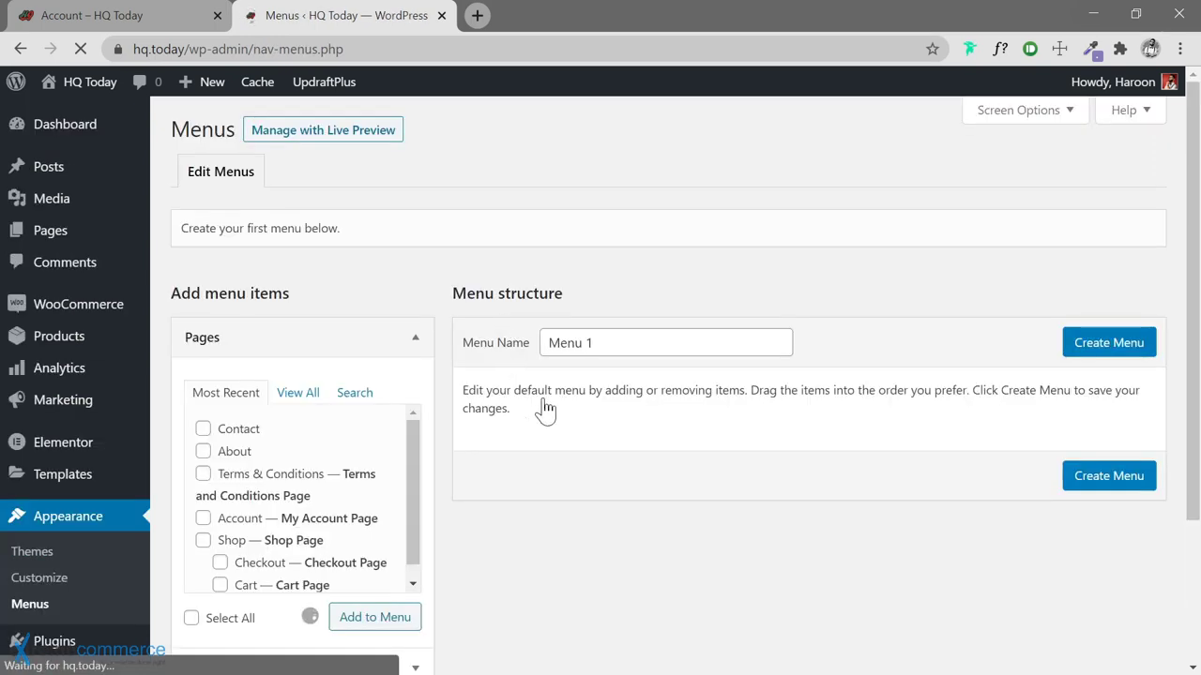
scroll(493, 432, "down", 1)
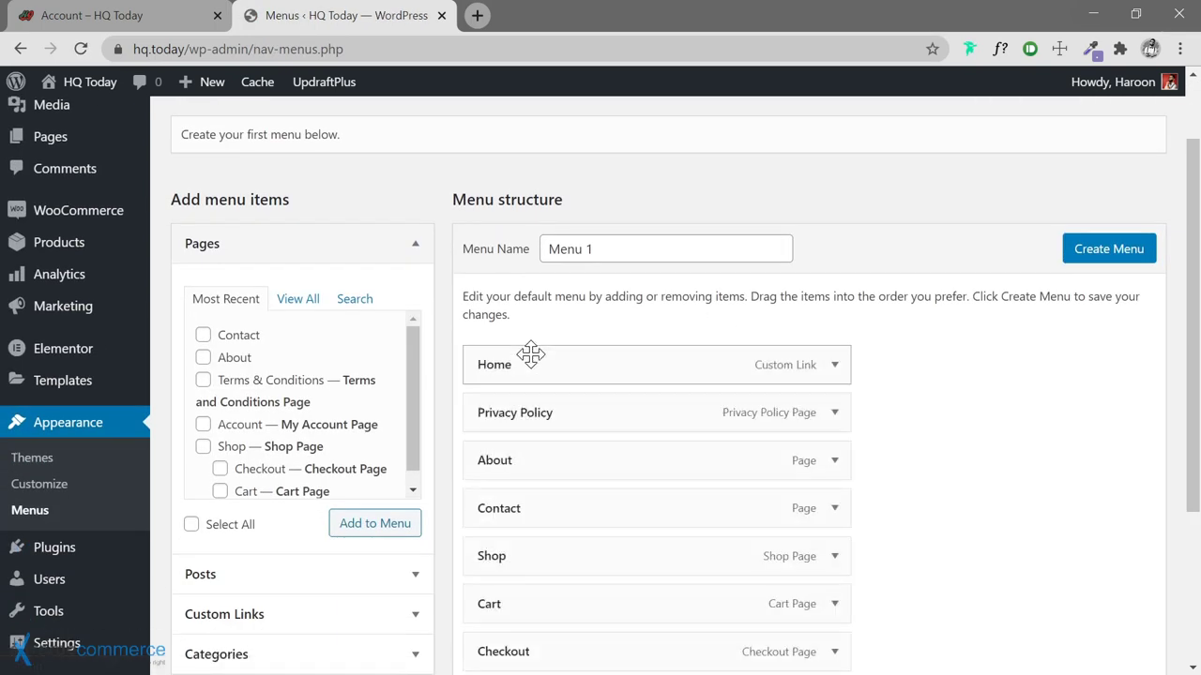
scroll(525, 353, "up", 1)
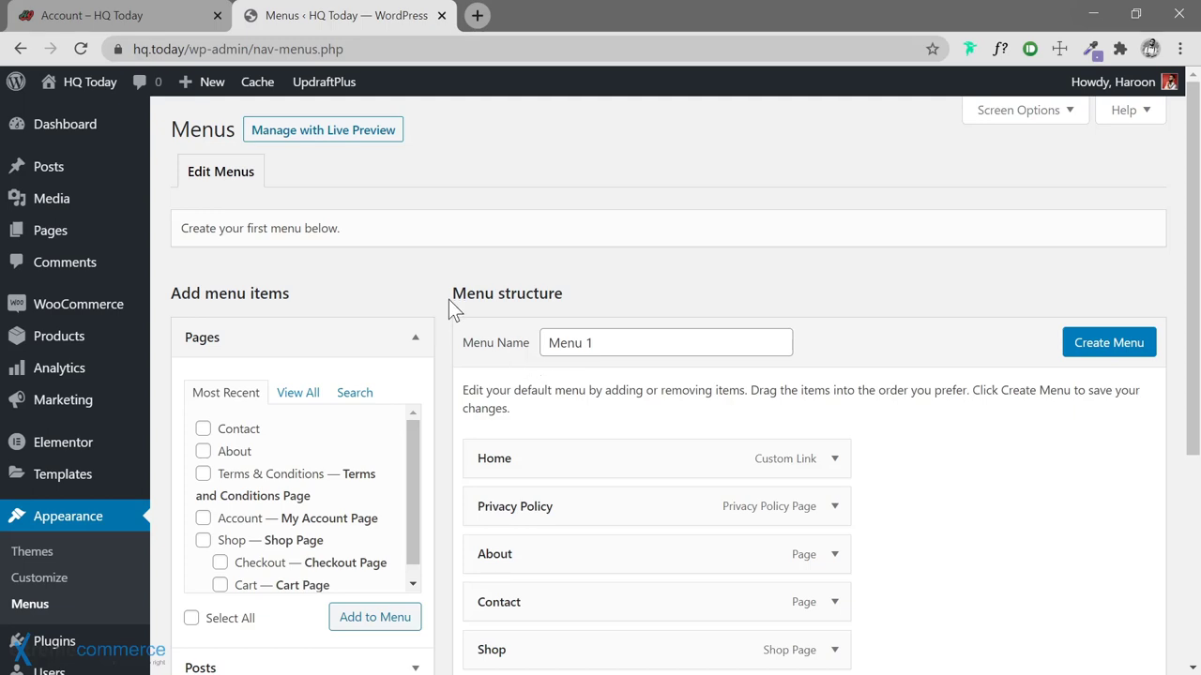
scroll(448, 299, "down", 4)
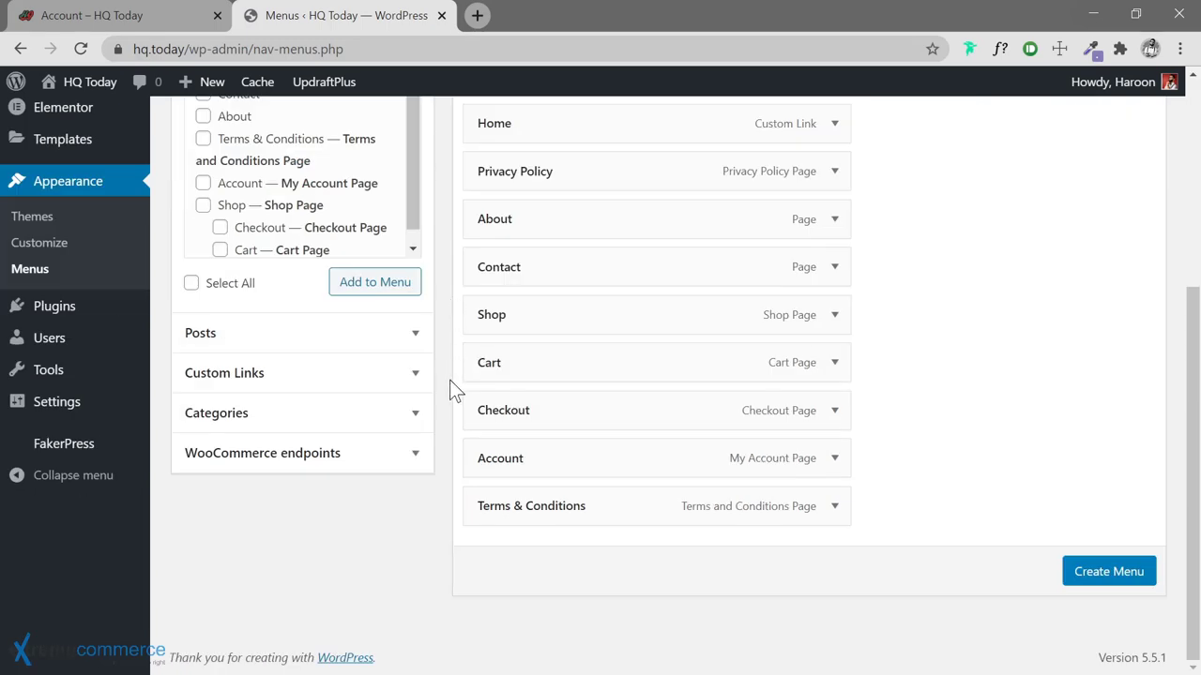
scroll(440, 323, "up", 3)
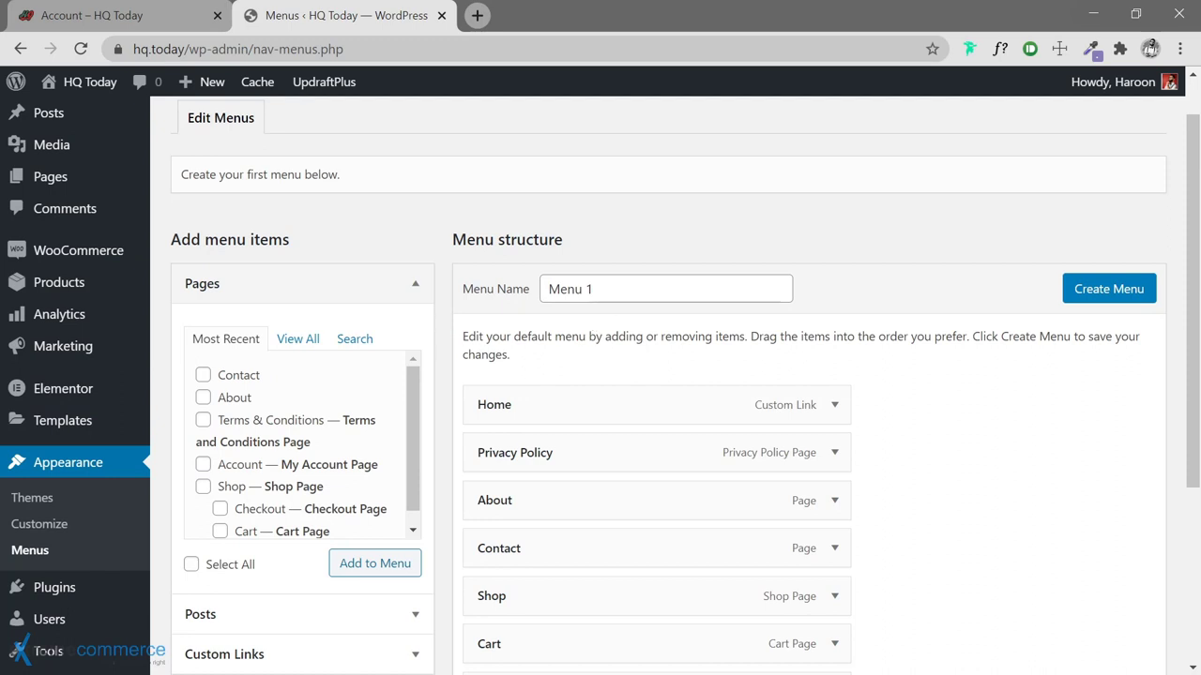
left_click_drag(594, 289, 547, 289)
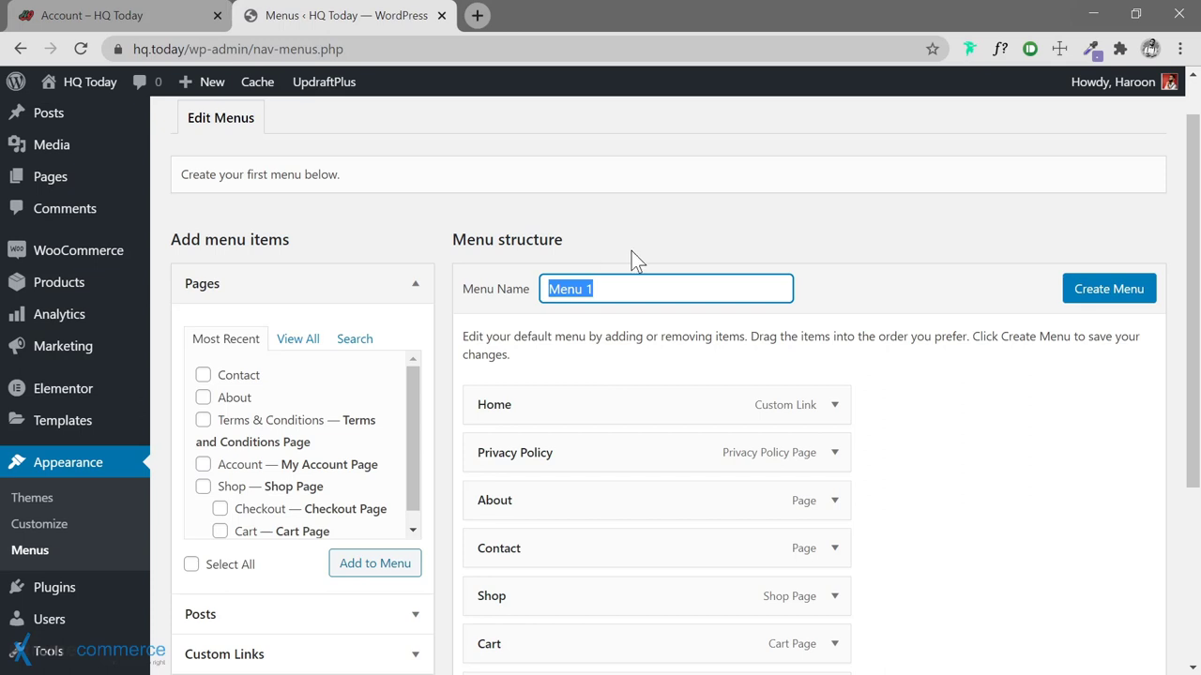
left_click(127, 16)
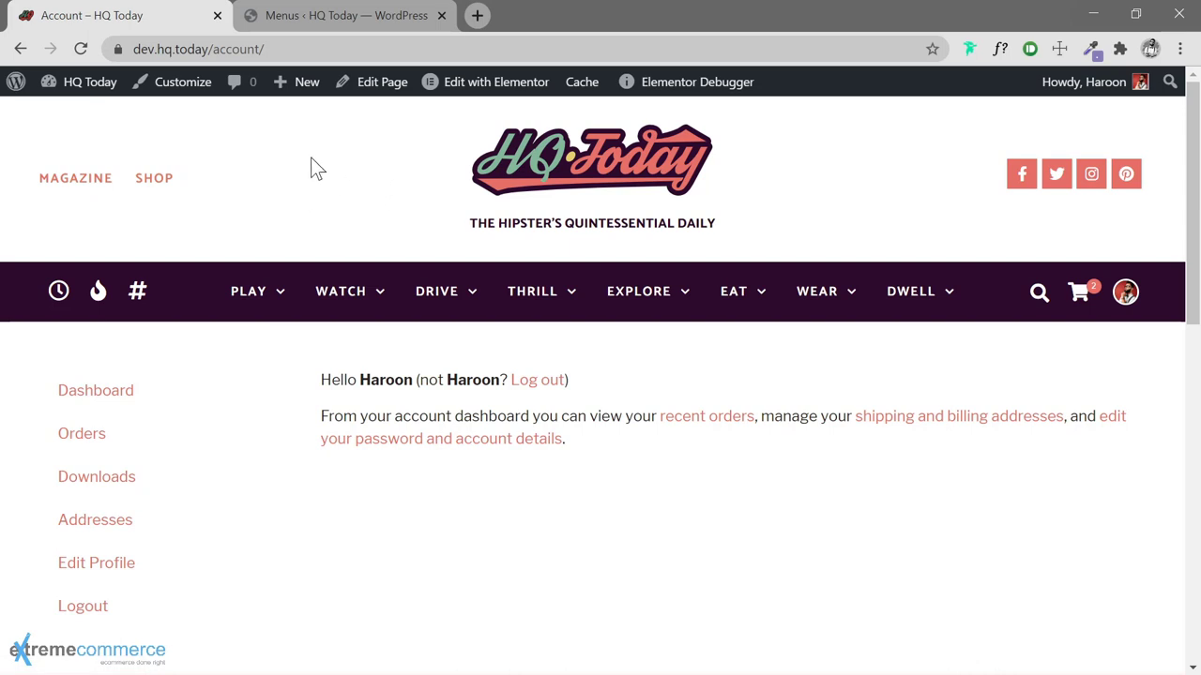
Name the menu Primary and relabel the Home item as Magazine
left_click(338, 21)
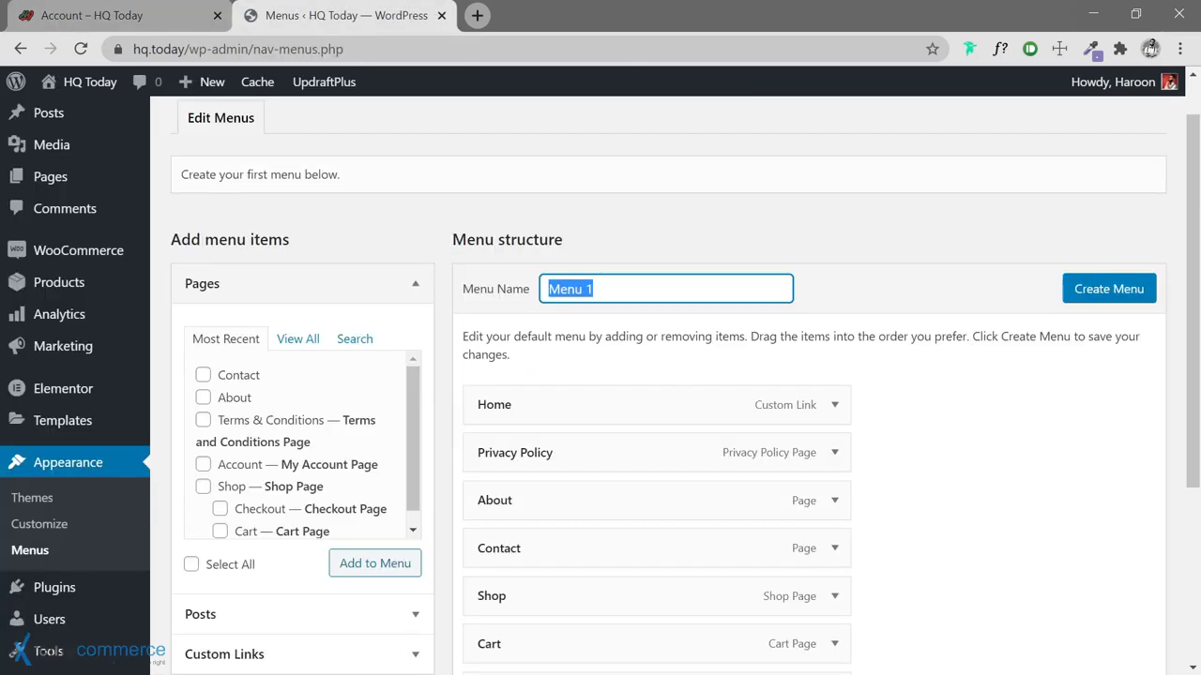
type("Primary")
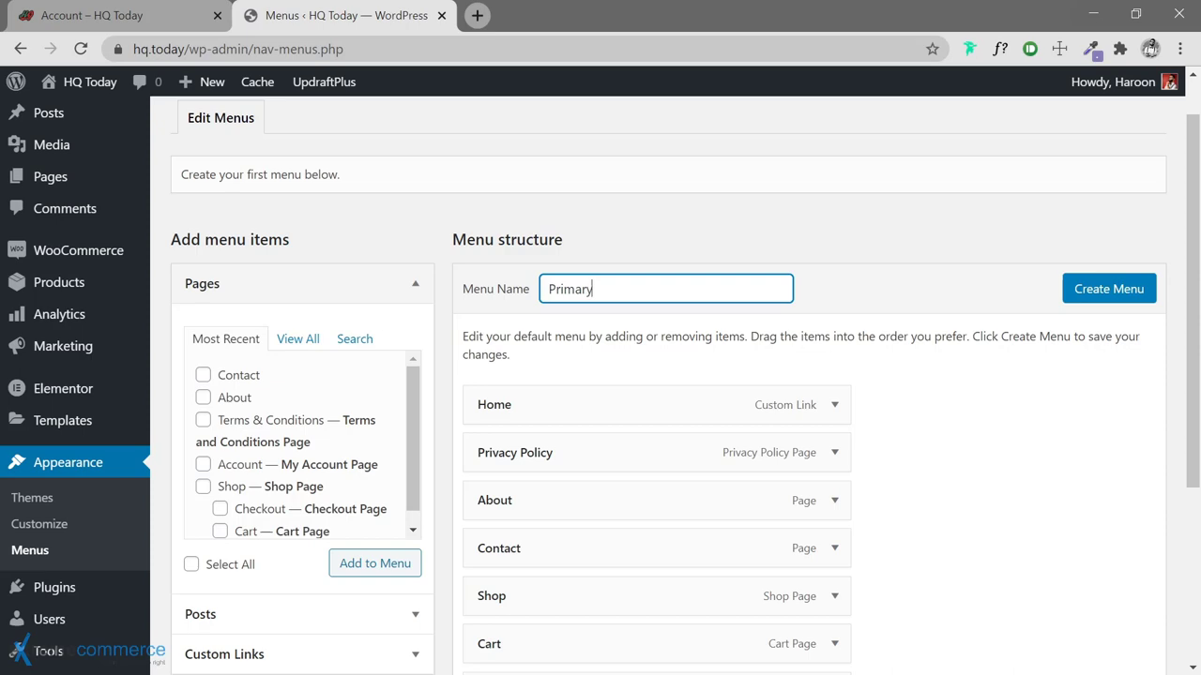
scroll(841, 385, "down", 2)
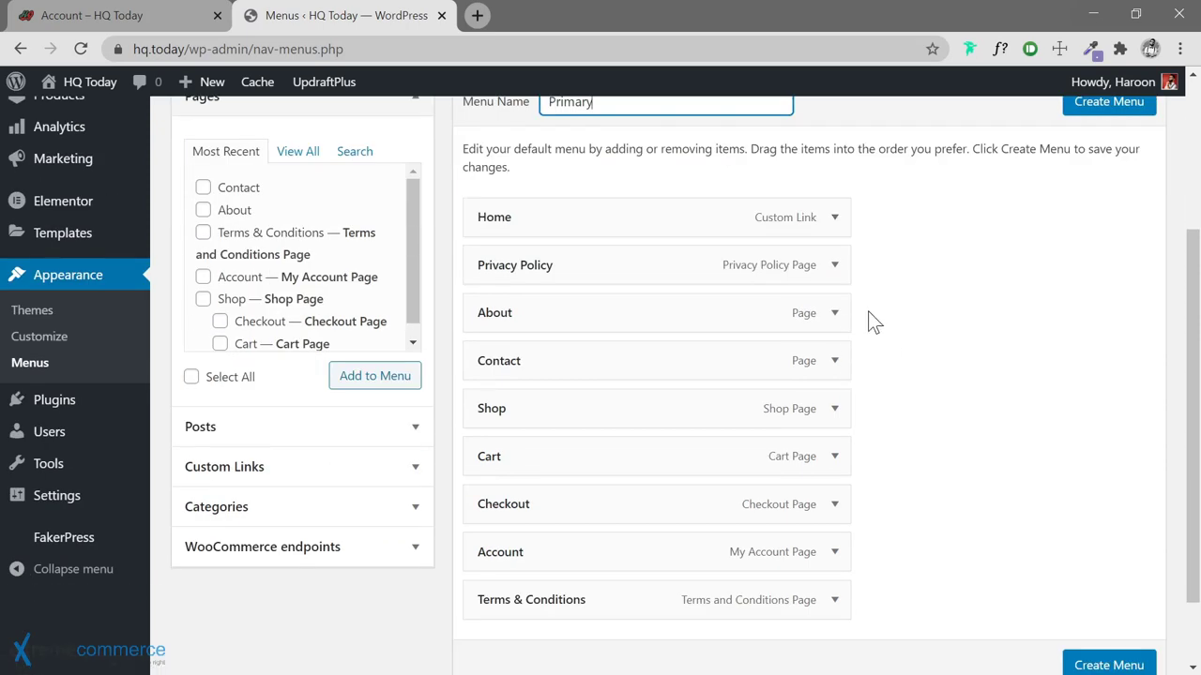
left_click(834, 221)
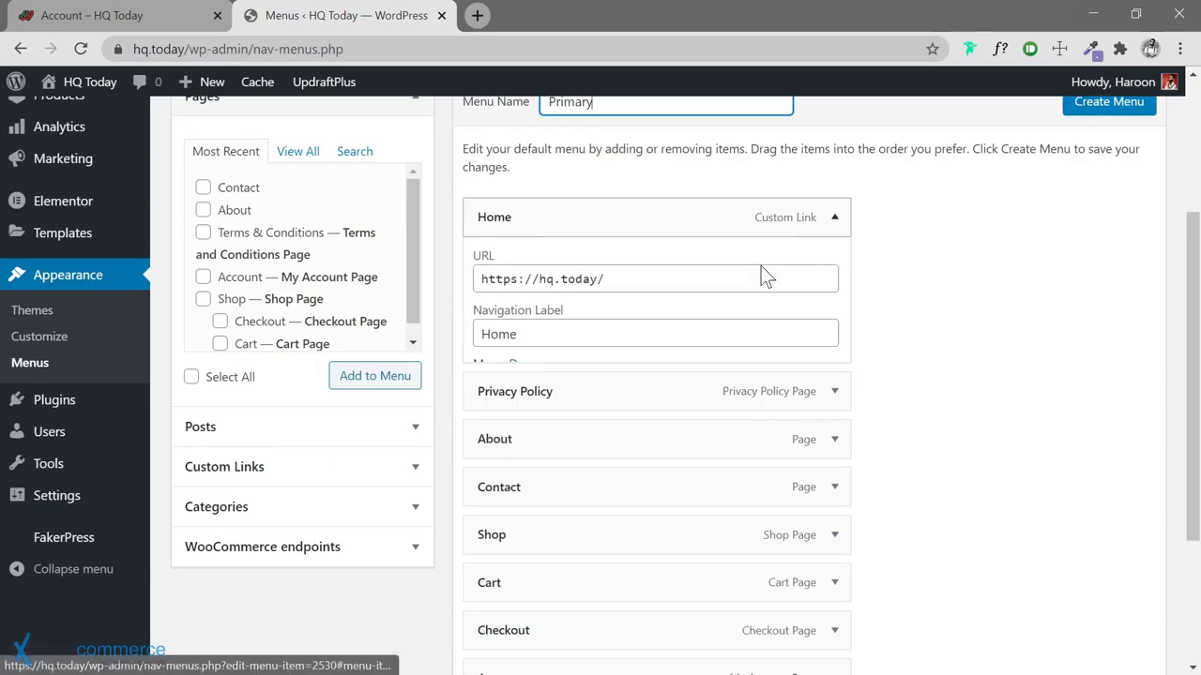
double_click(498, 337)
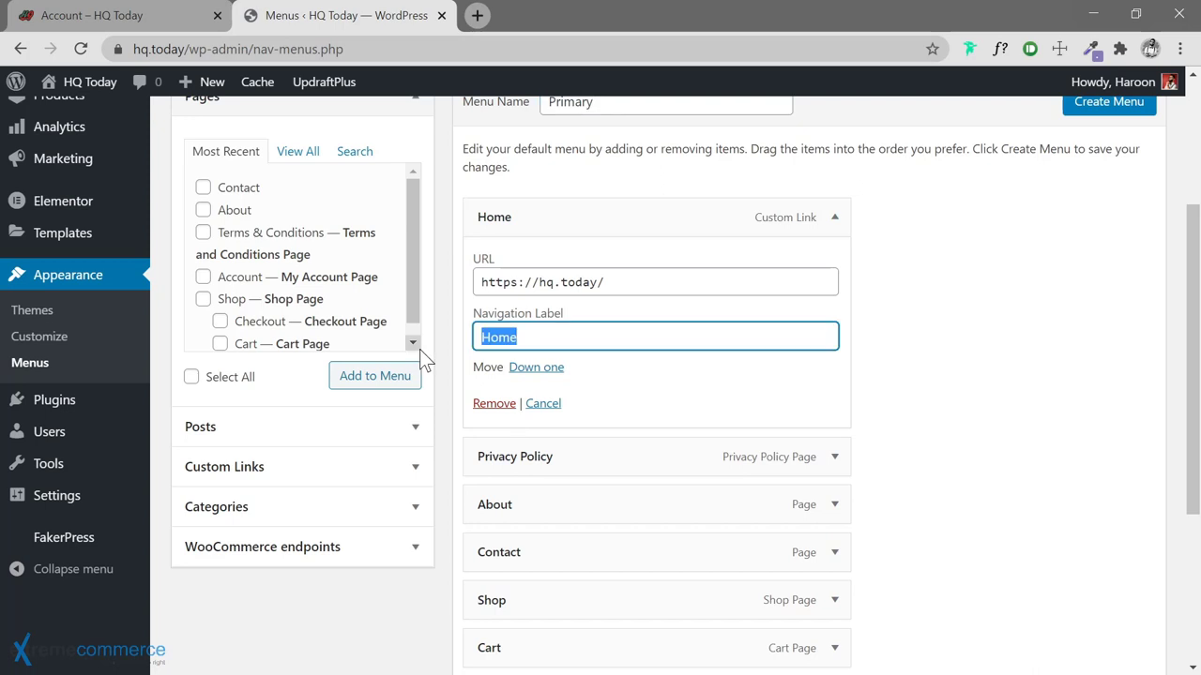
type("Magazine")
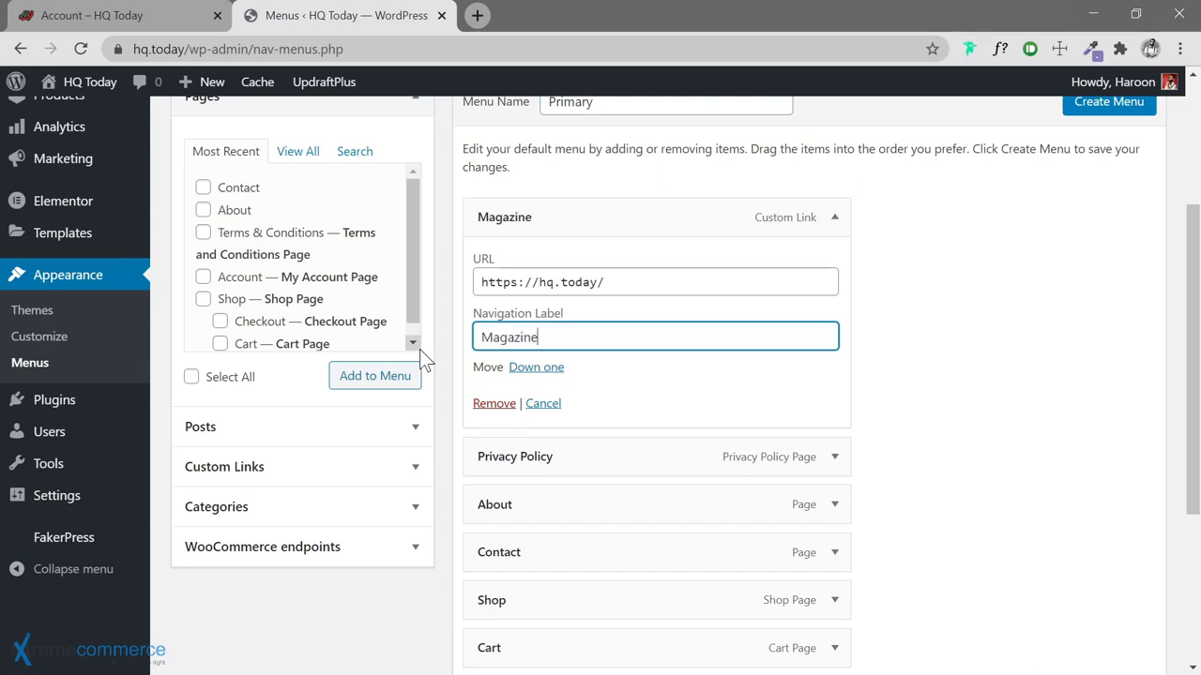
Remove the Privacy Policy, About and Contact items from the menu
scroll(997, 286, "down", 1)
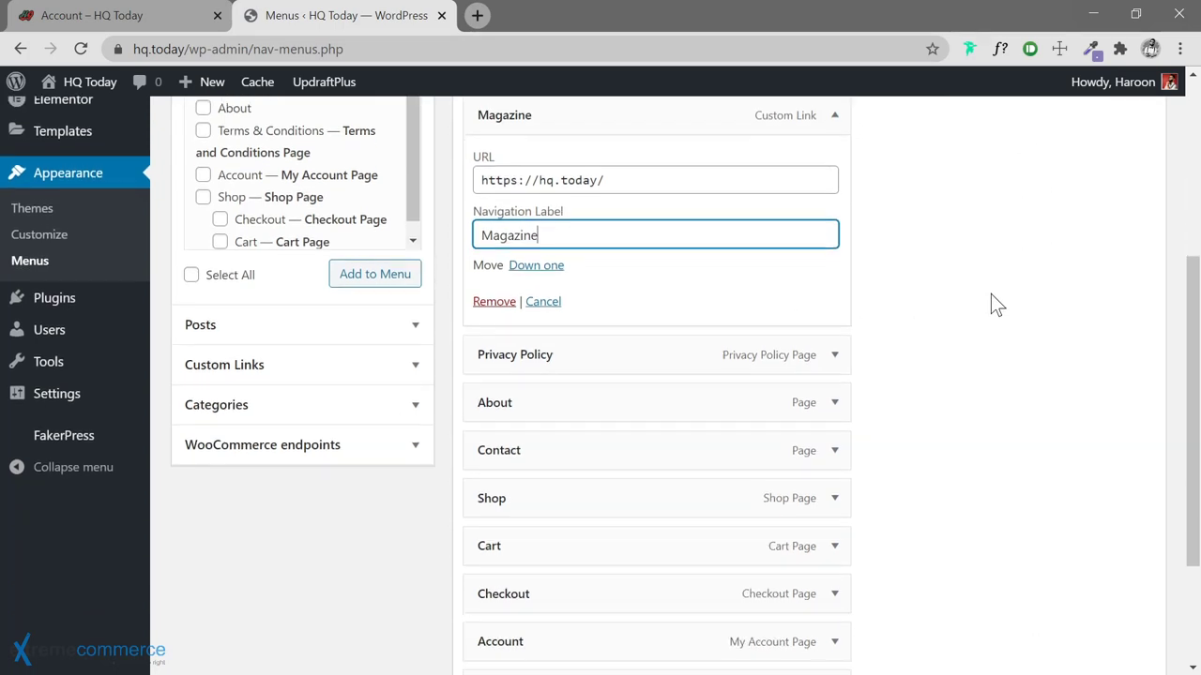
scroll(997, 305, "down", 1)
left_click(834, 272)
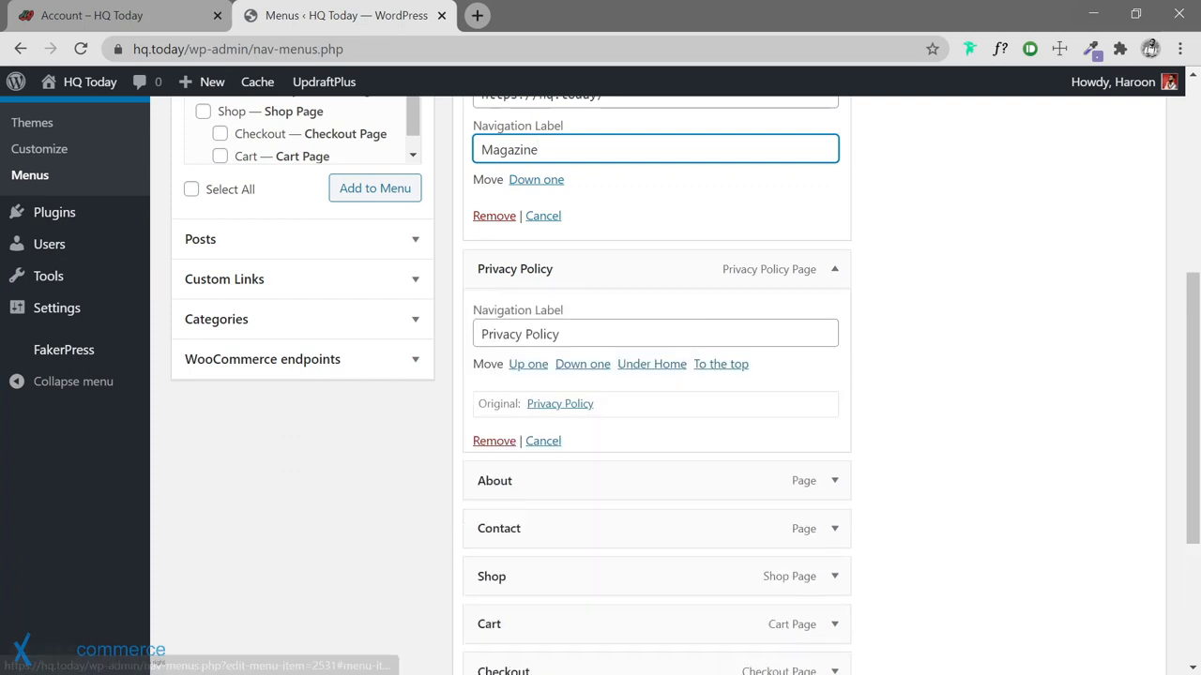
left_click(512, 440)
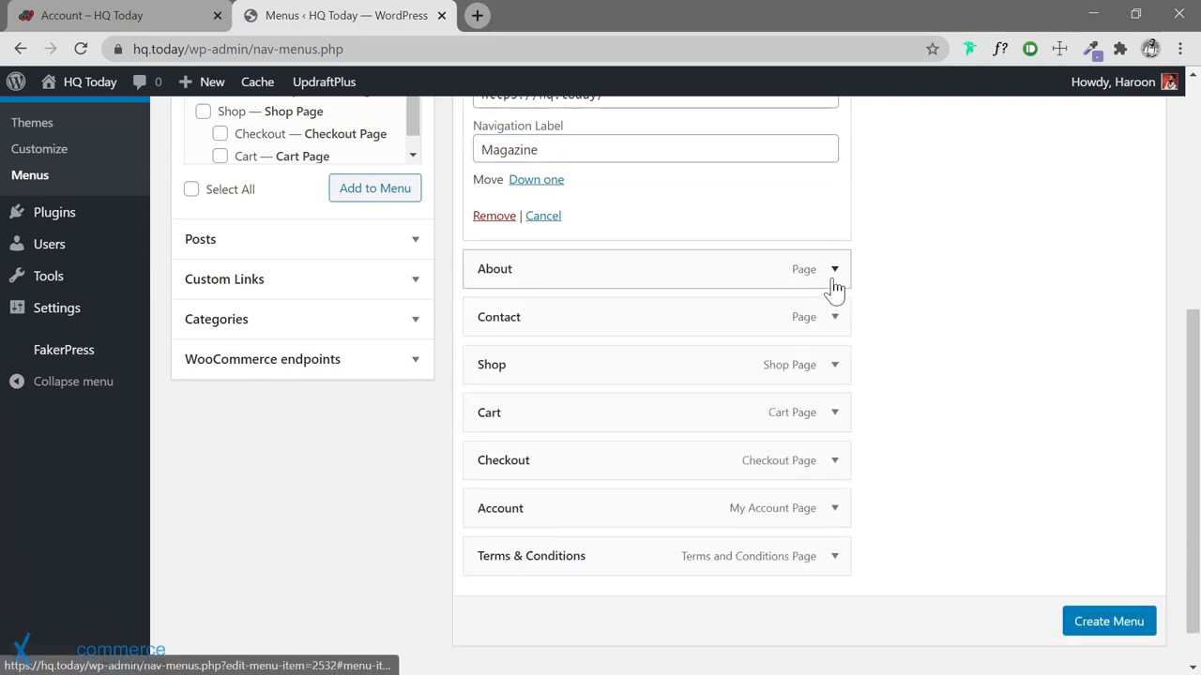
left_click(832, 278)
left_click(493, 440)
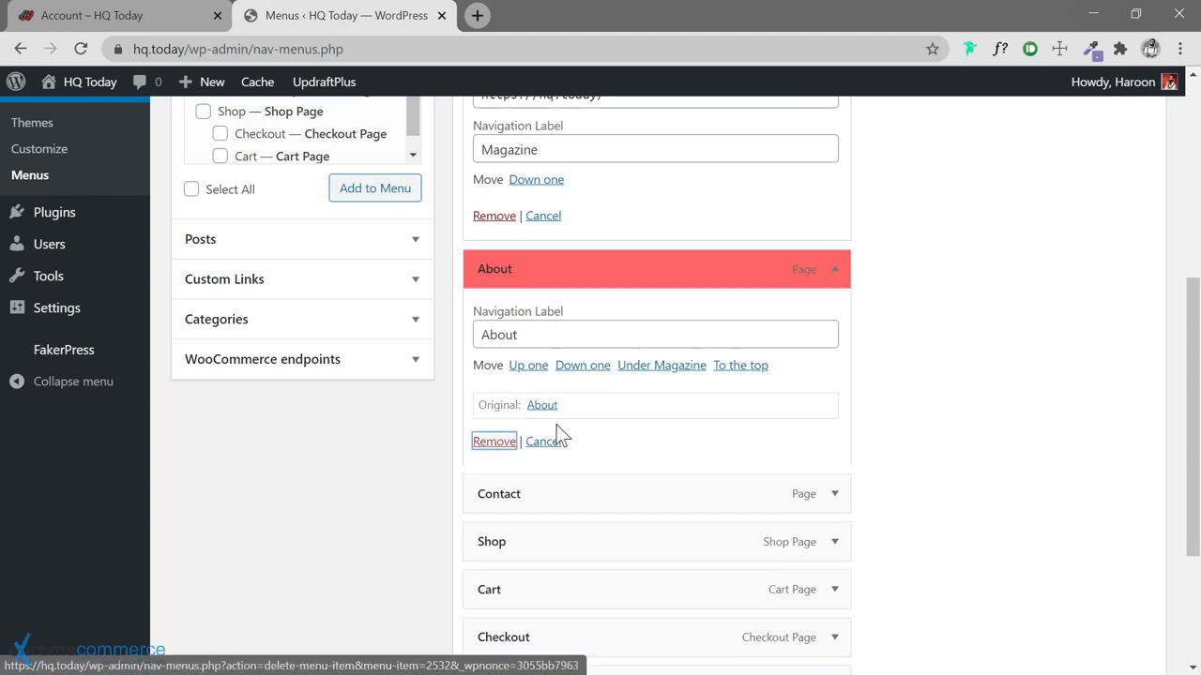
left_click(834, 278)
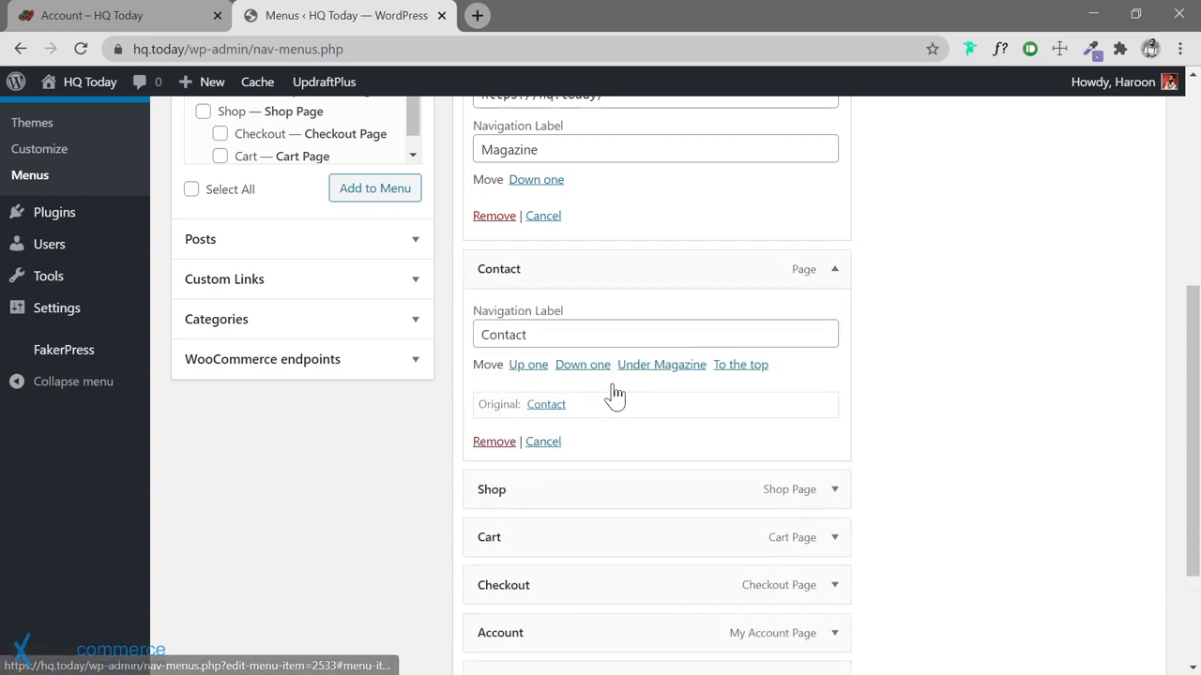
left_click(501, 445)
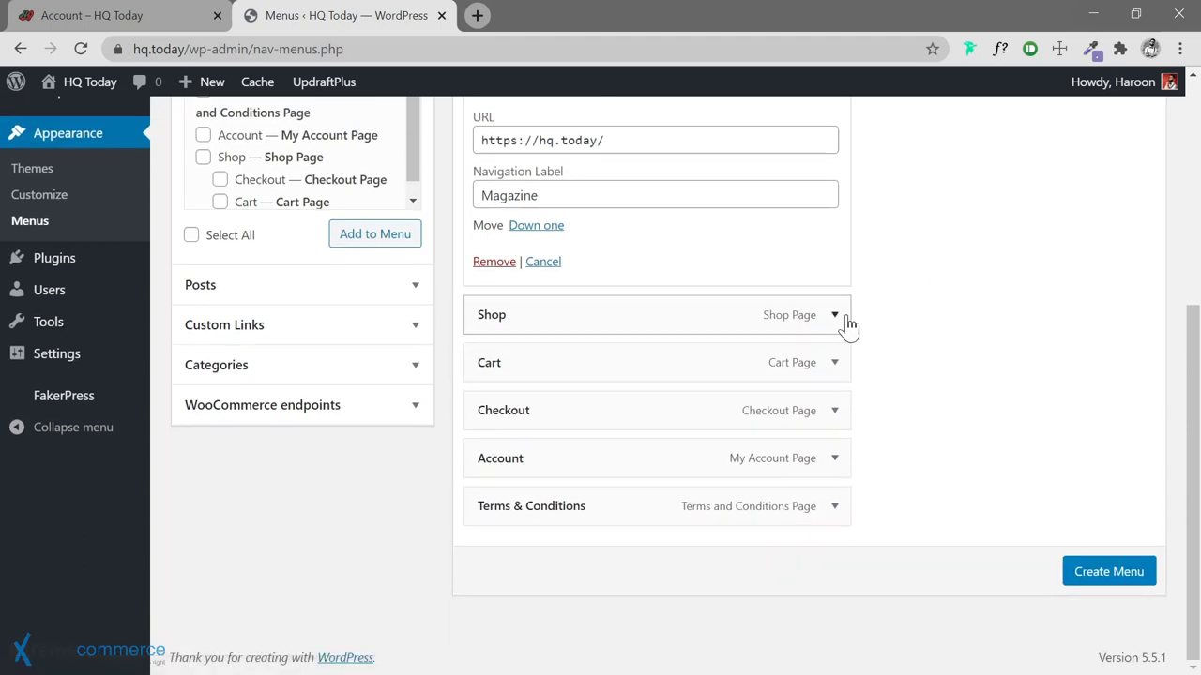
Remove the Cart, Checkout, Terms & Conditions and Account items from the menu
left_click(833, 362)
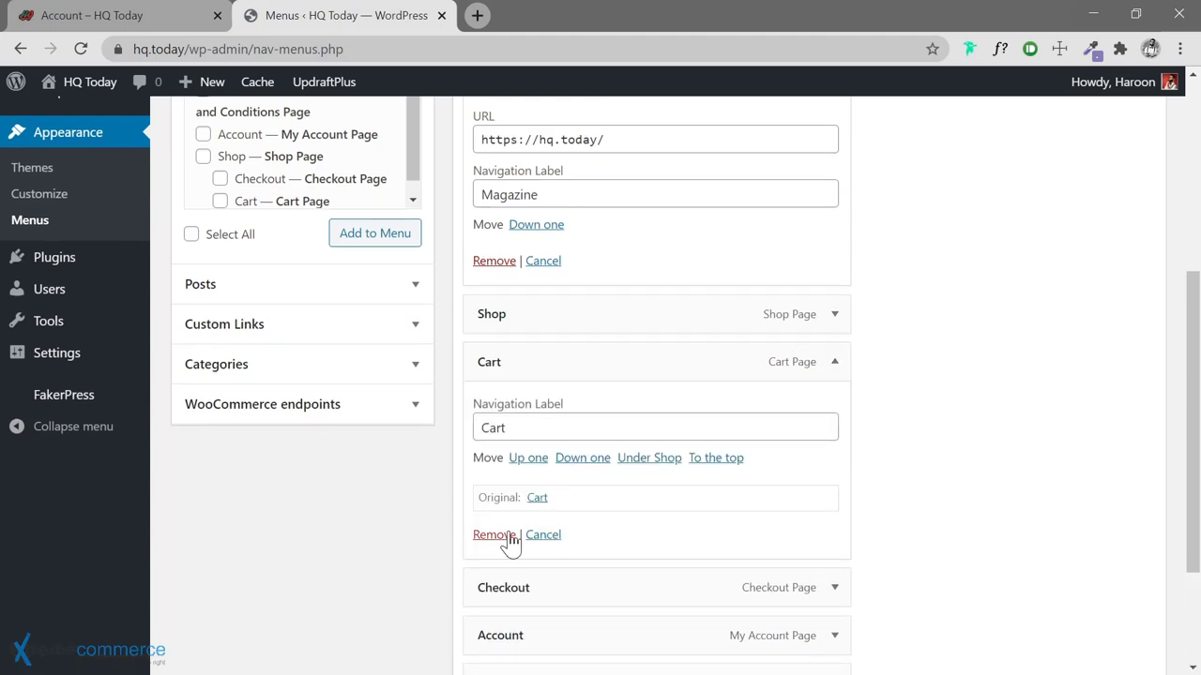
left_click(498, 536)
left_click(834, 410)
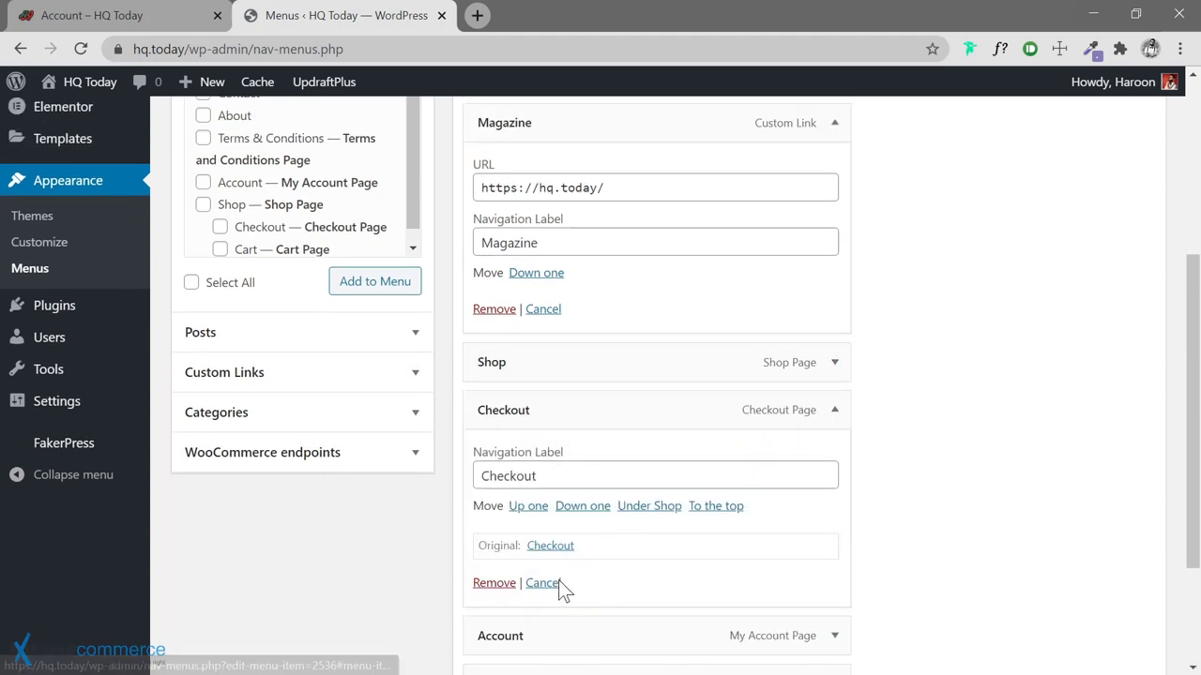
left_click(494, 583)
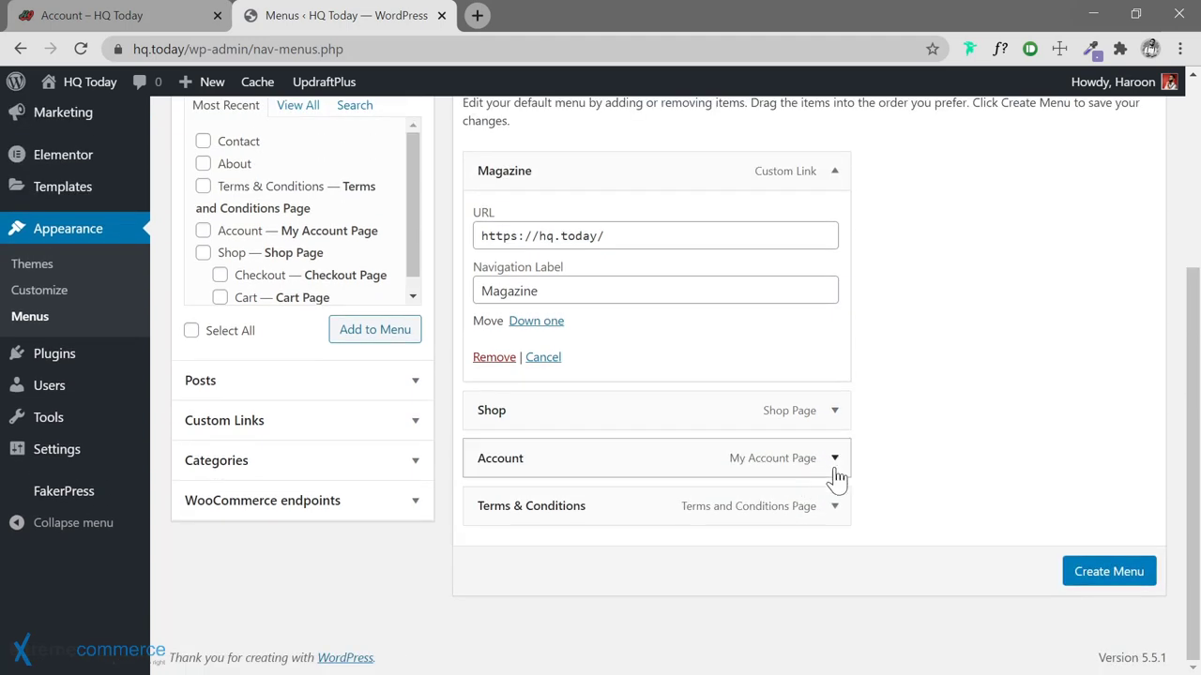
left_click(834, 506)
scroll(544, 605, "down", 1)
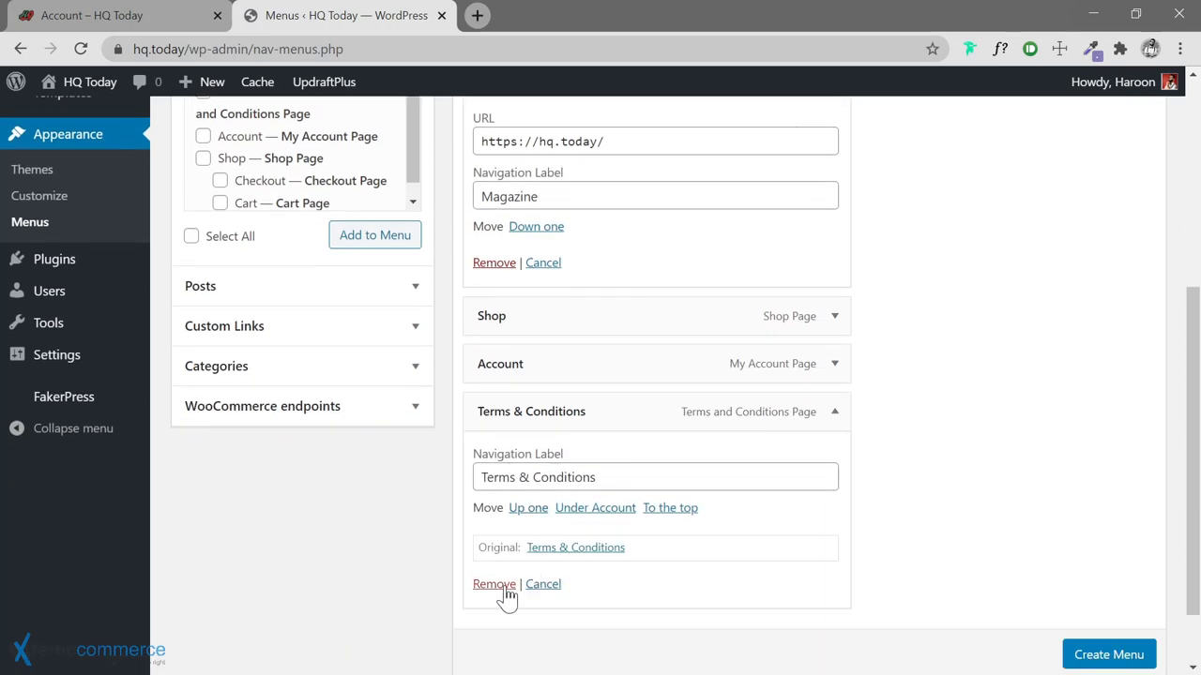
left_click(494, 653)
left_click(834, 503)
scroll(675, 554, "down", 1)
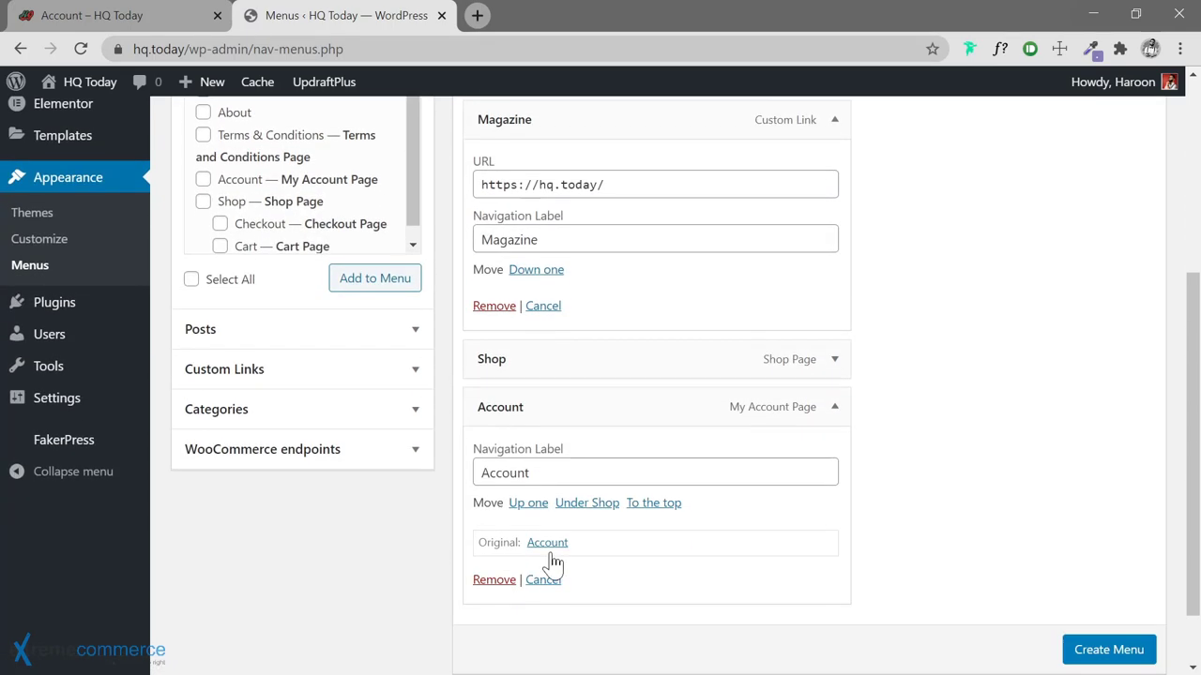
left_click(496, 580)
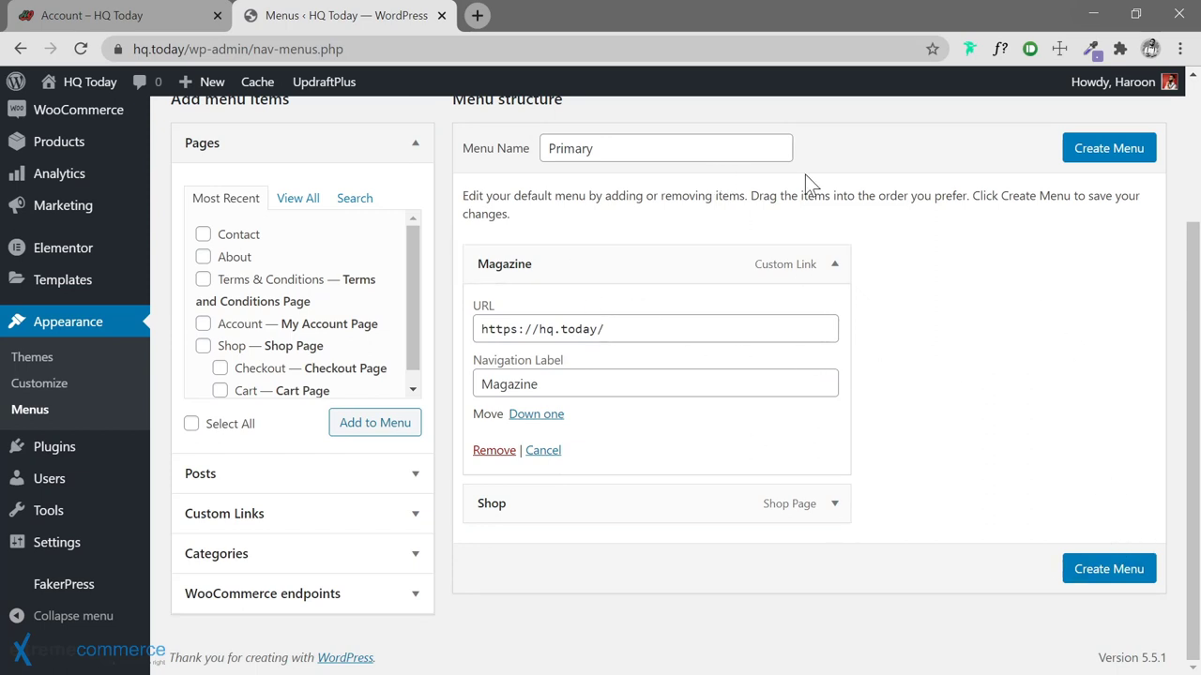
Create the Primary menu, assign it to the Primary location, save, and begin a new menu
left_click(1102, 162)
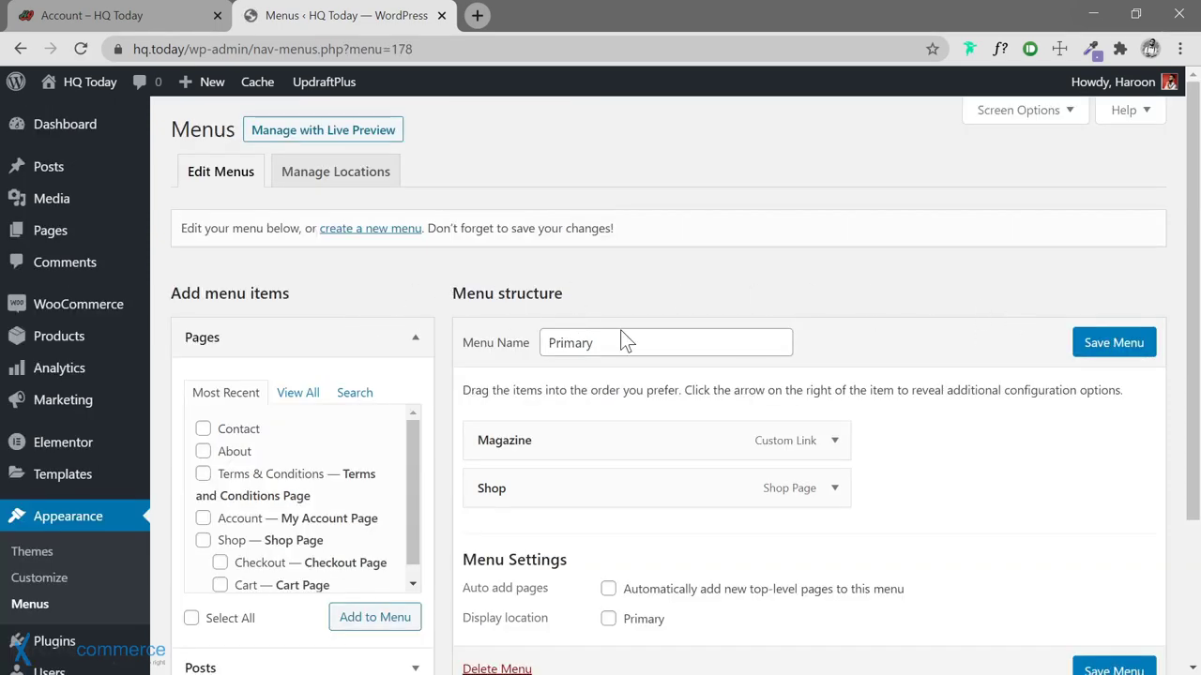
scroll(627, 342, "down", 2)
left_click(608, 432)
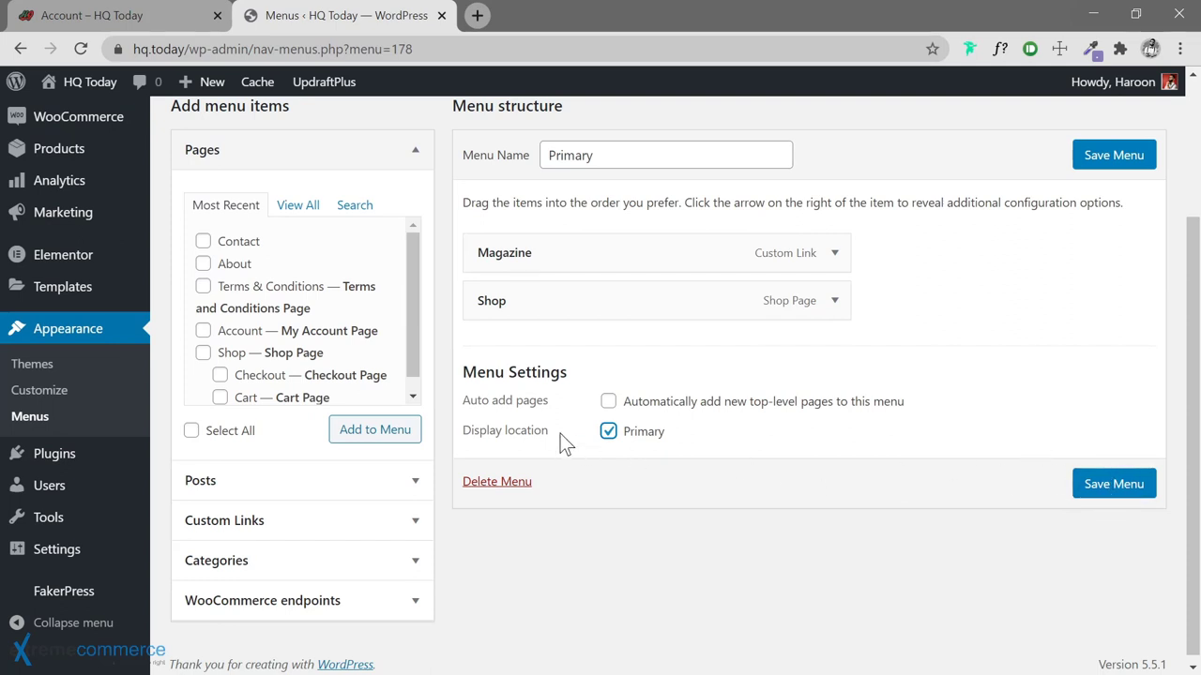
left_click(1116, 499)
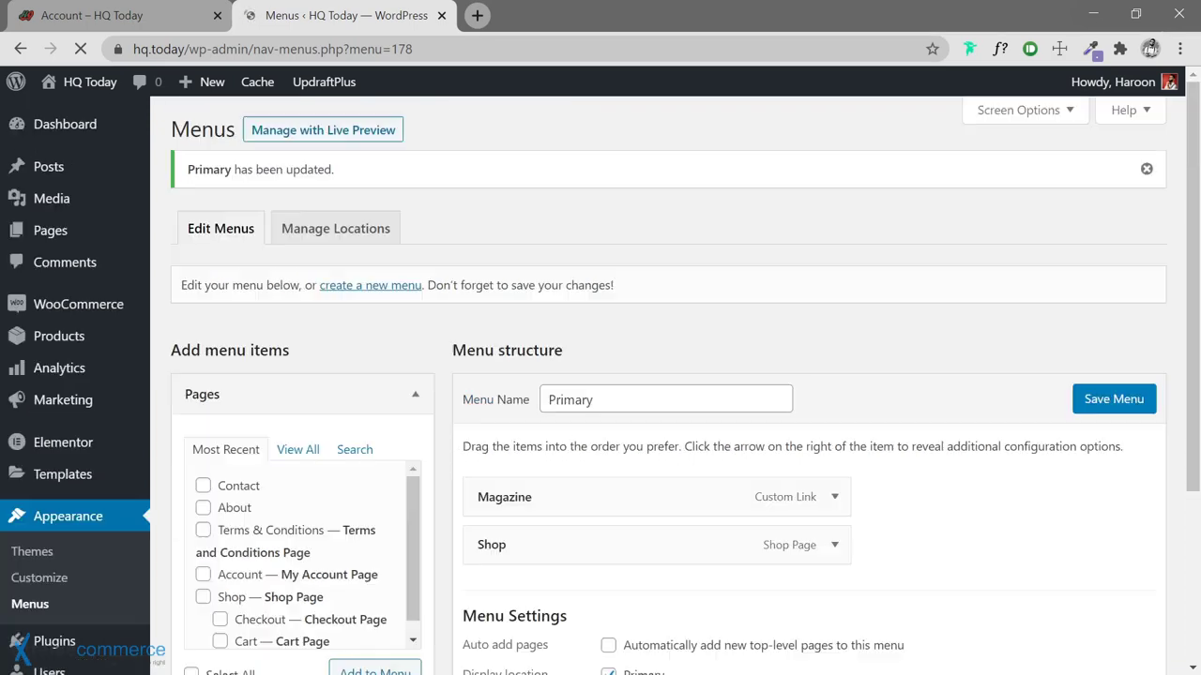
scroll(868, 423, "down", 2)
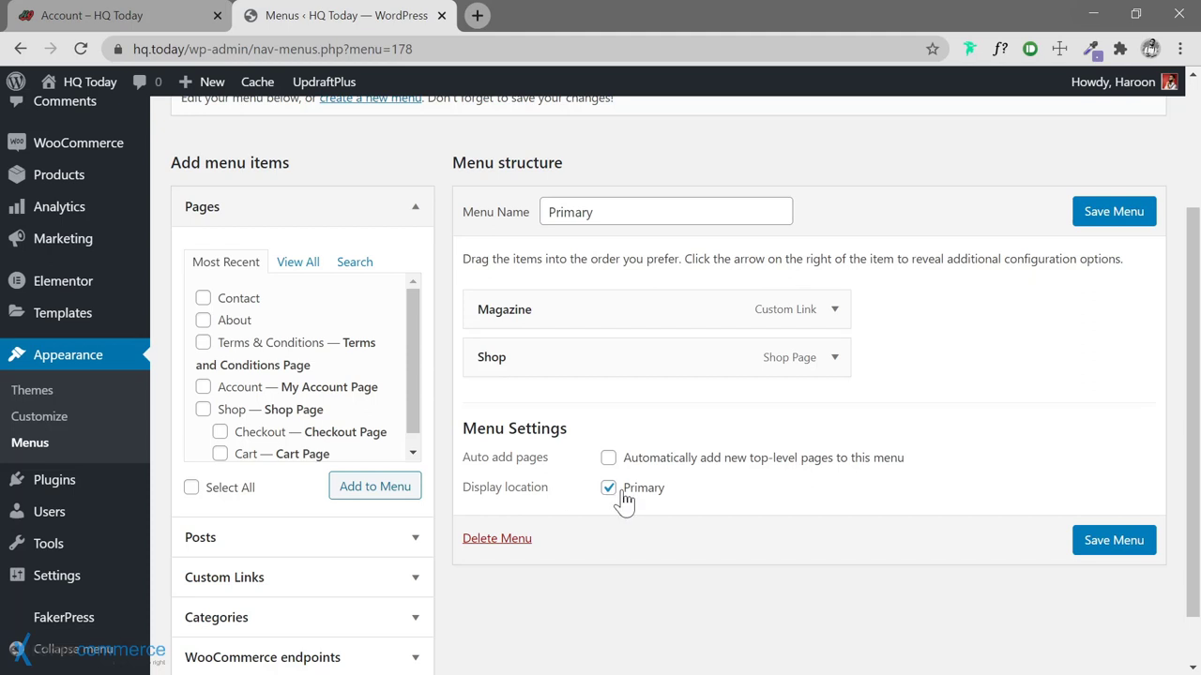
scroll(759, 351, "up", 2)
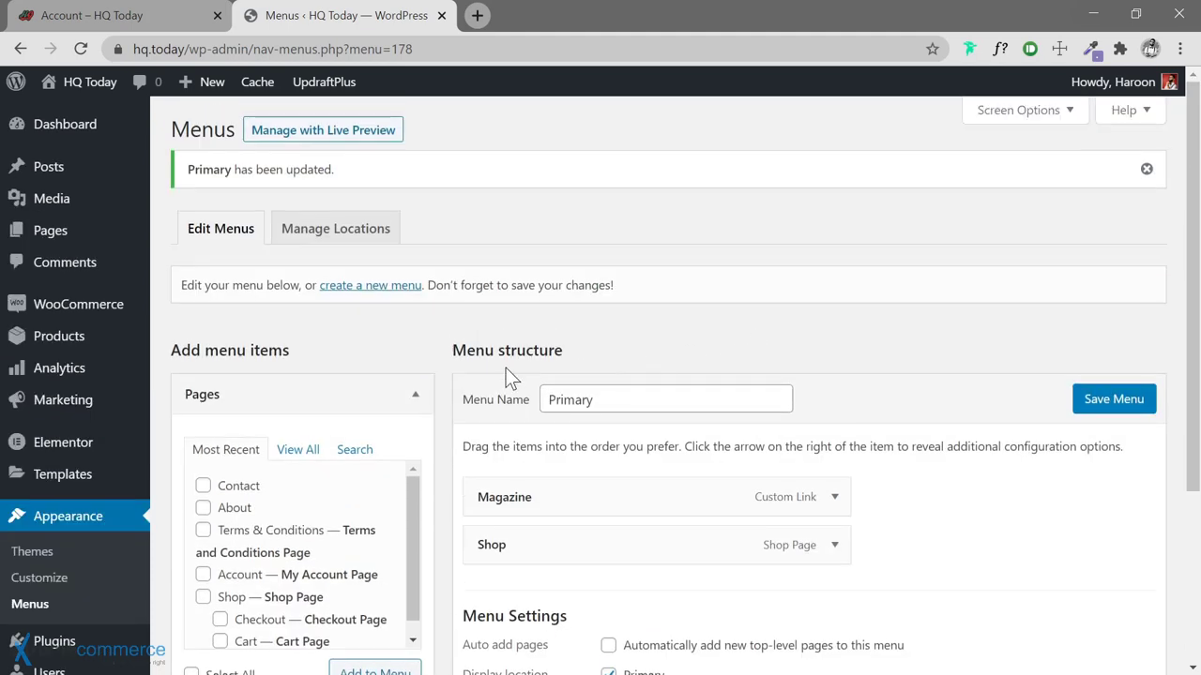
left_click(397, 286)
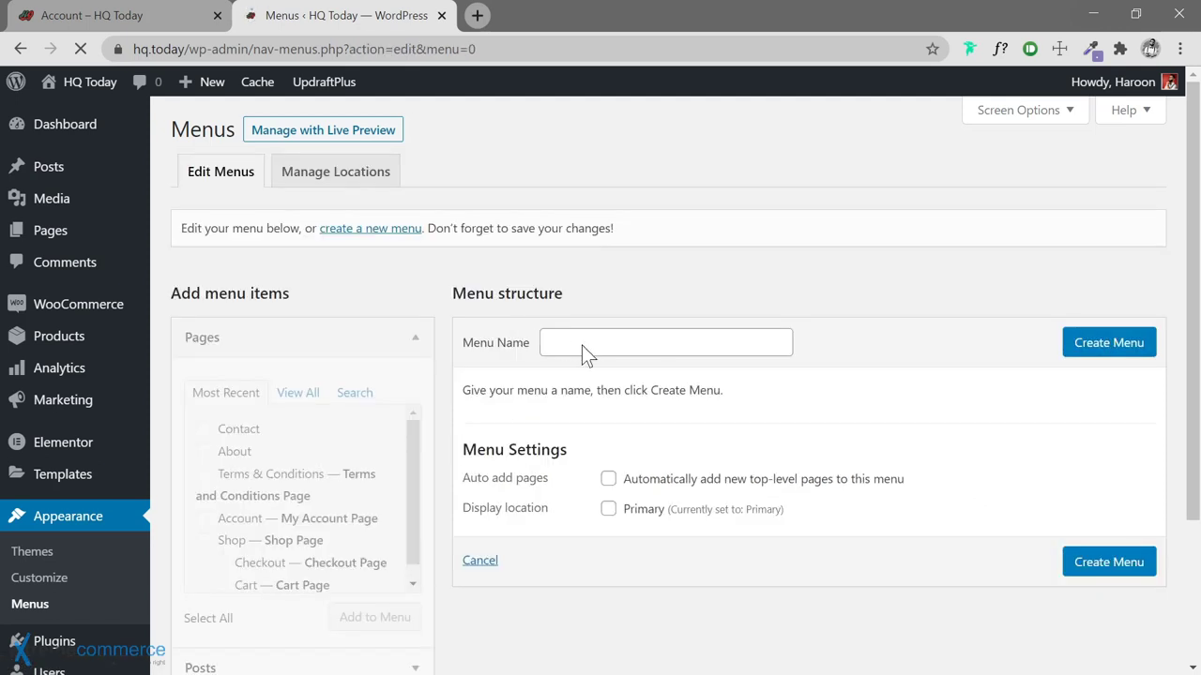
Create the Footer menu and check the live site's footer links
left_click(586, 347)
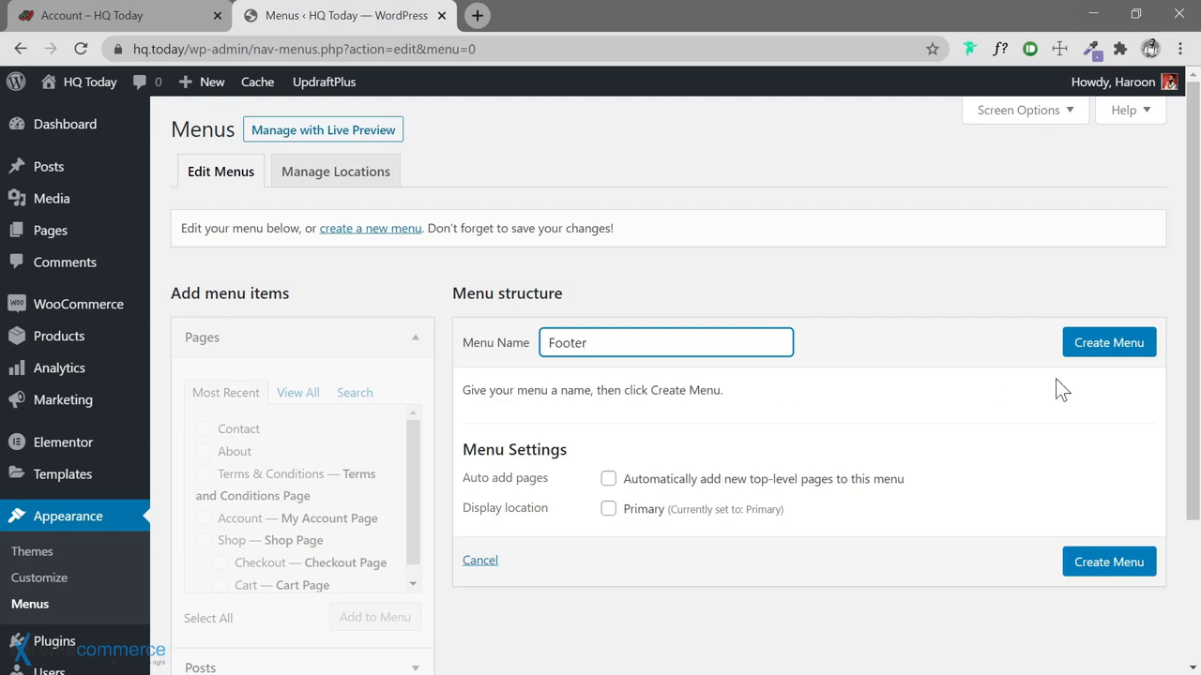
left_click(1110, 348)
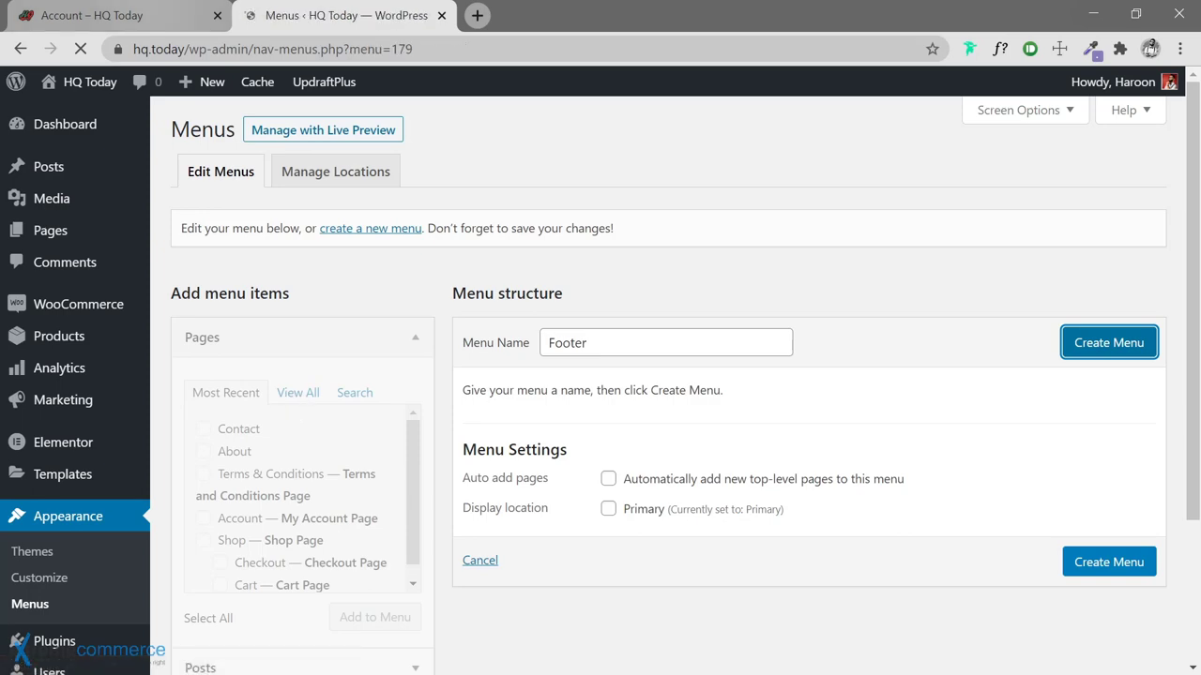
left_click(145, 17)
scroll(306, 425, "down", 15)
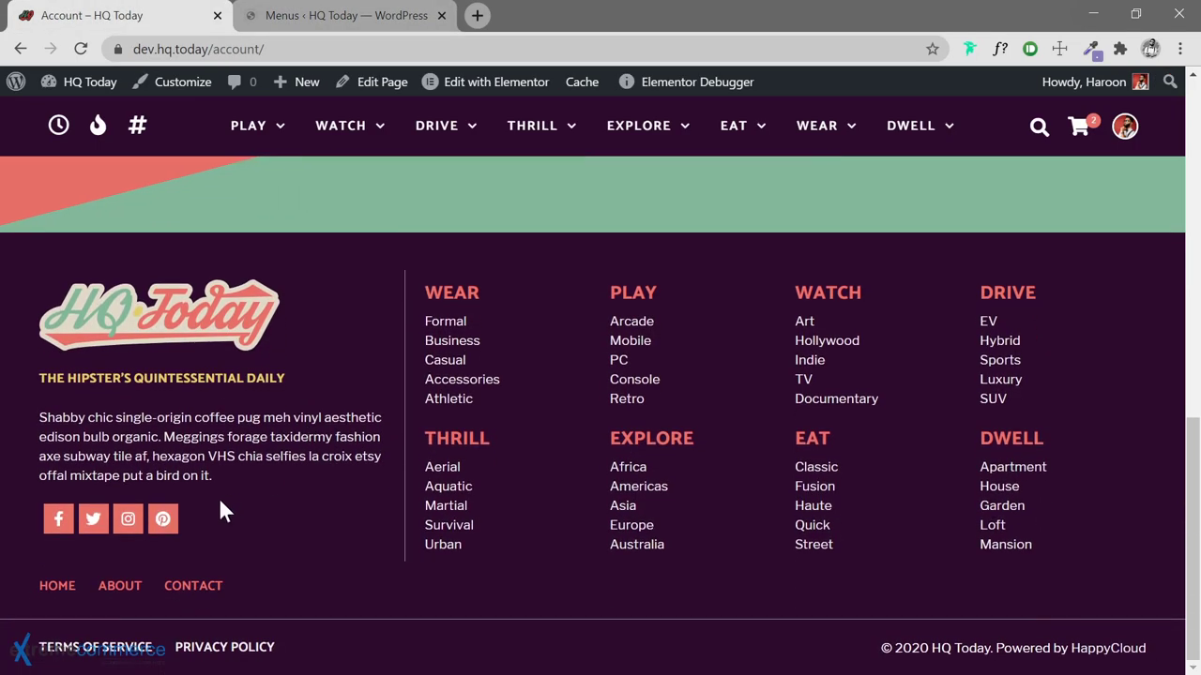
left_click(307, 28)
scroll(338, 282, "down", 1)
Add the Home, About and Contact pages to Footer, save it, and begin a new menu
left_click(296, 311)
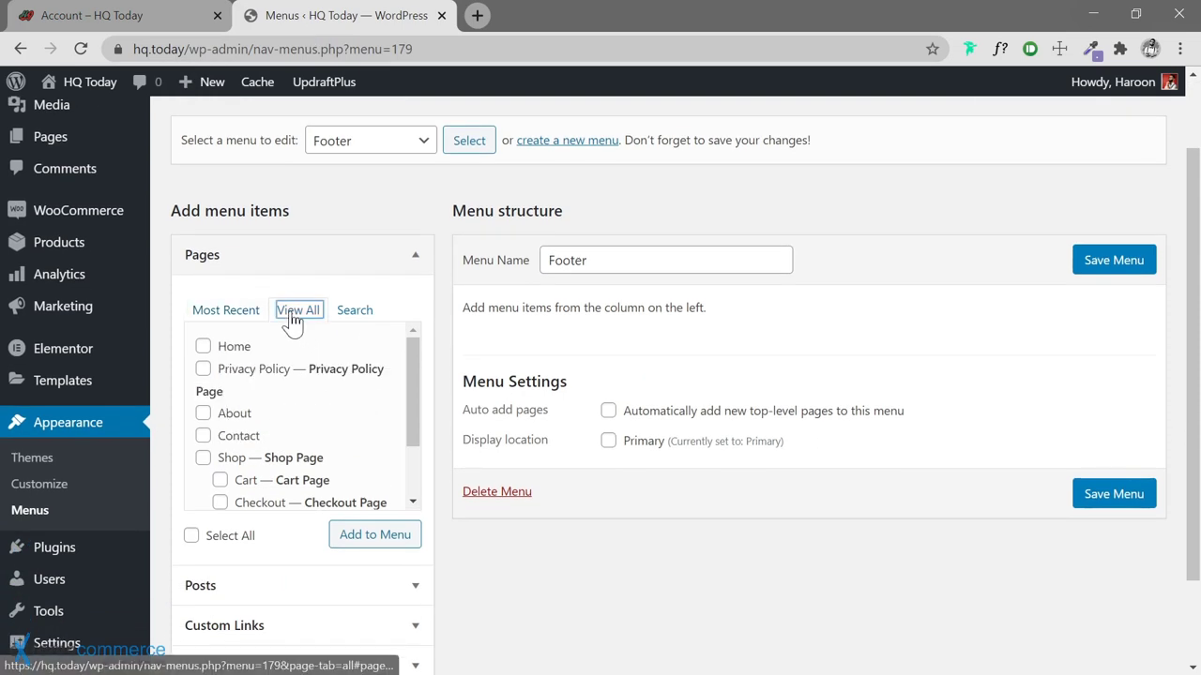
left_click(225, 345)
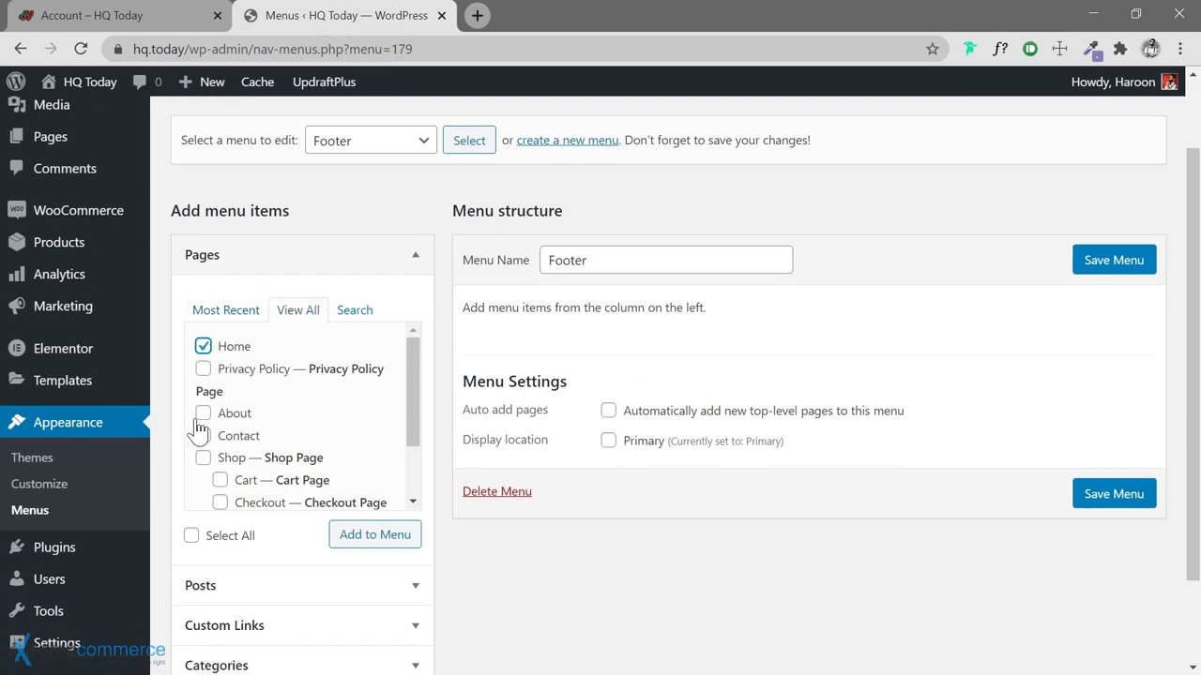
left_click(203, 415)
left_click(204, 436)
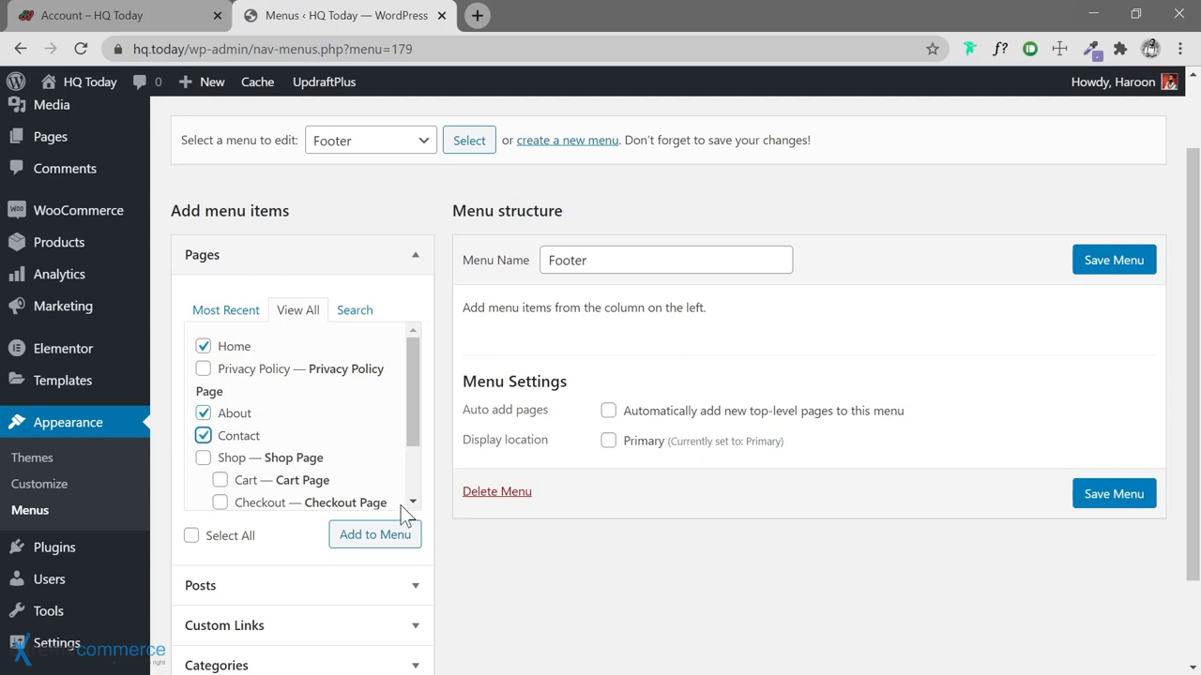
left_click(375, 534)
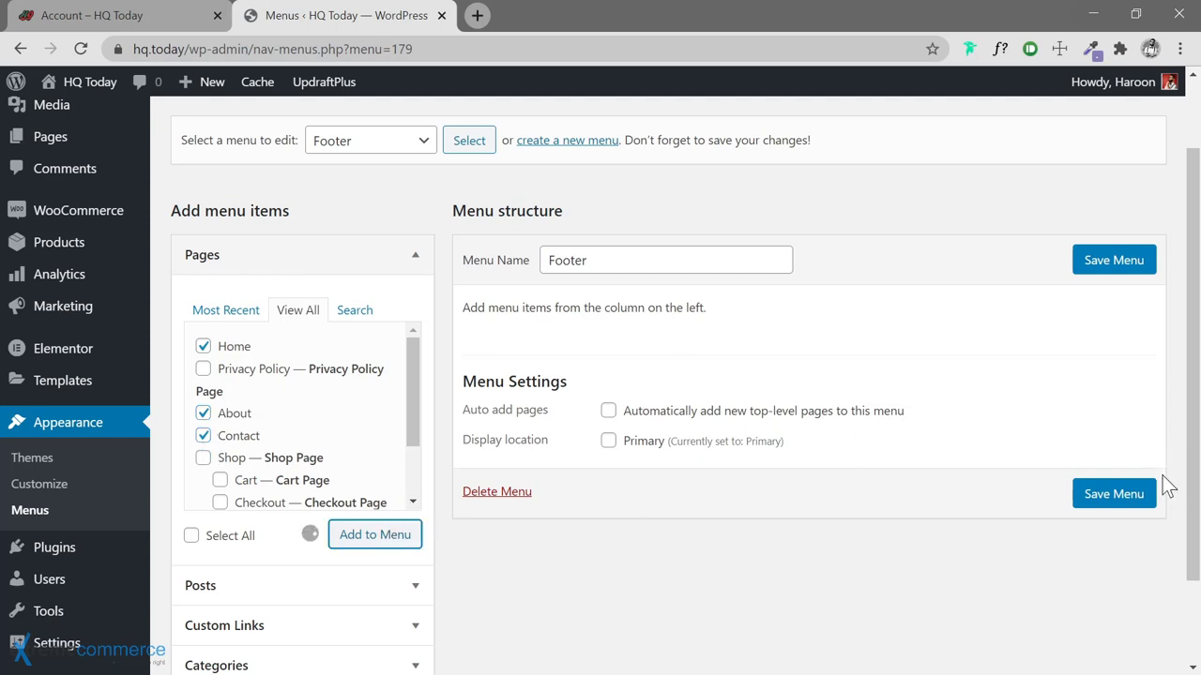
left_click(1113, 263)
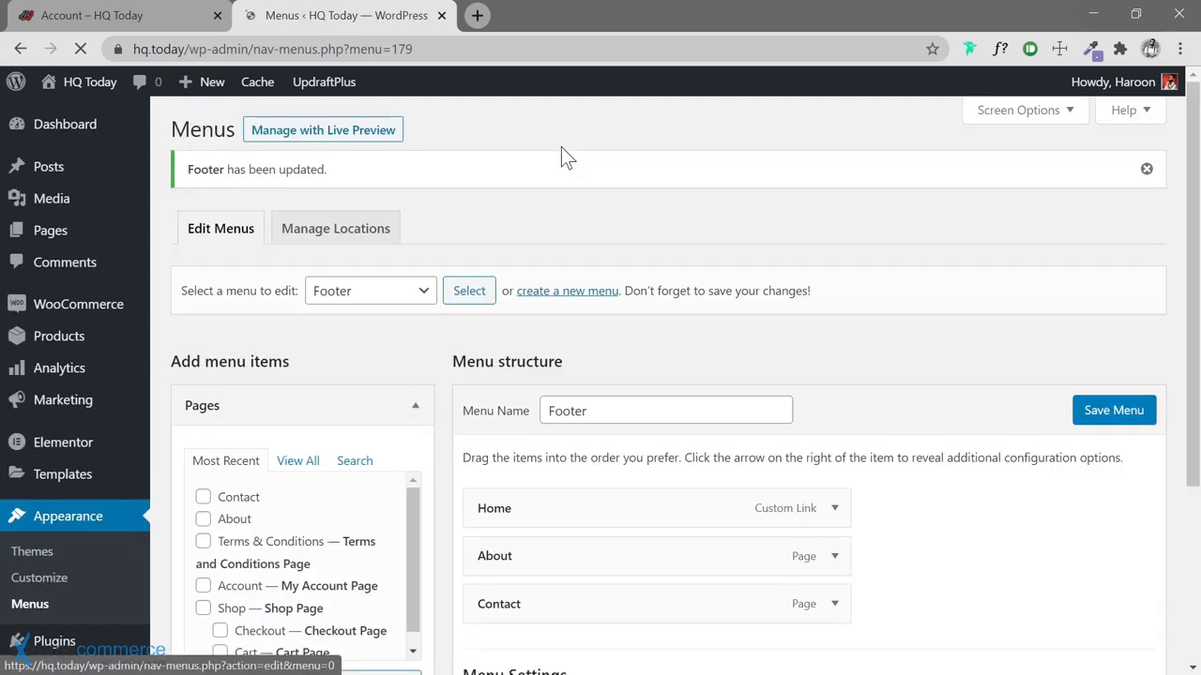
left_click(566, 293)
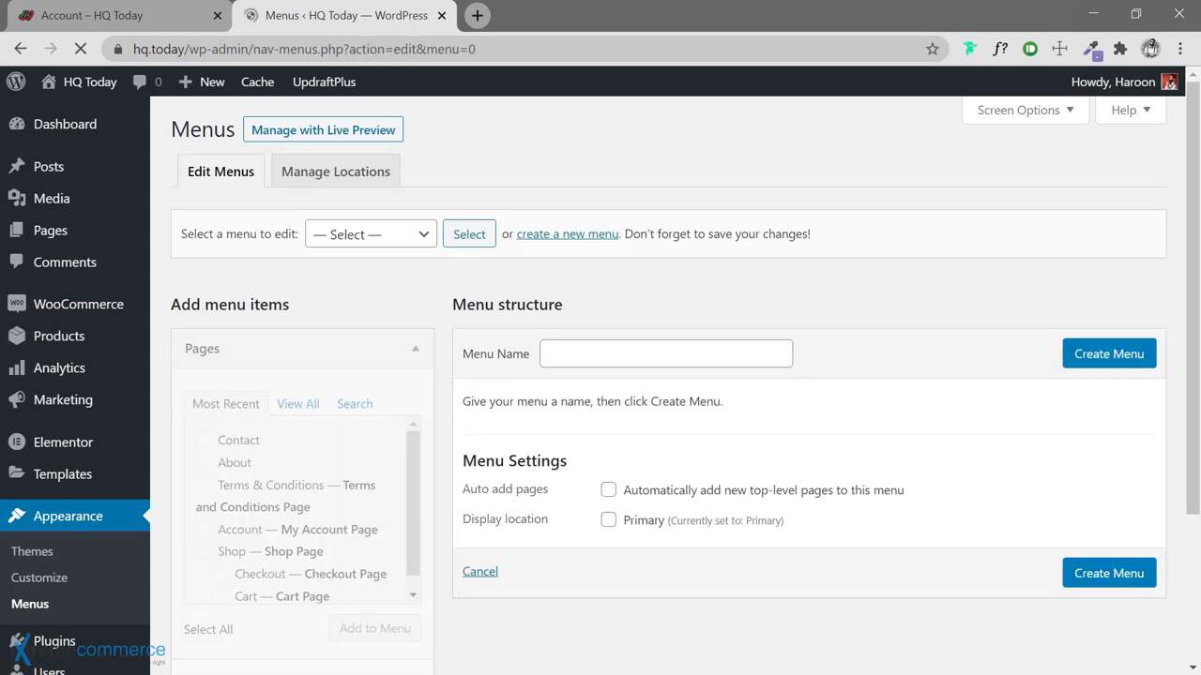
Create a new menu named Legal
left_click(665, 354)
type("Legal")
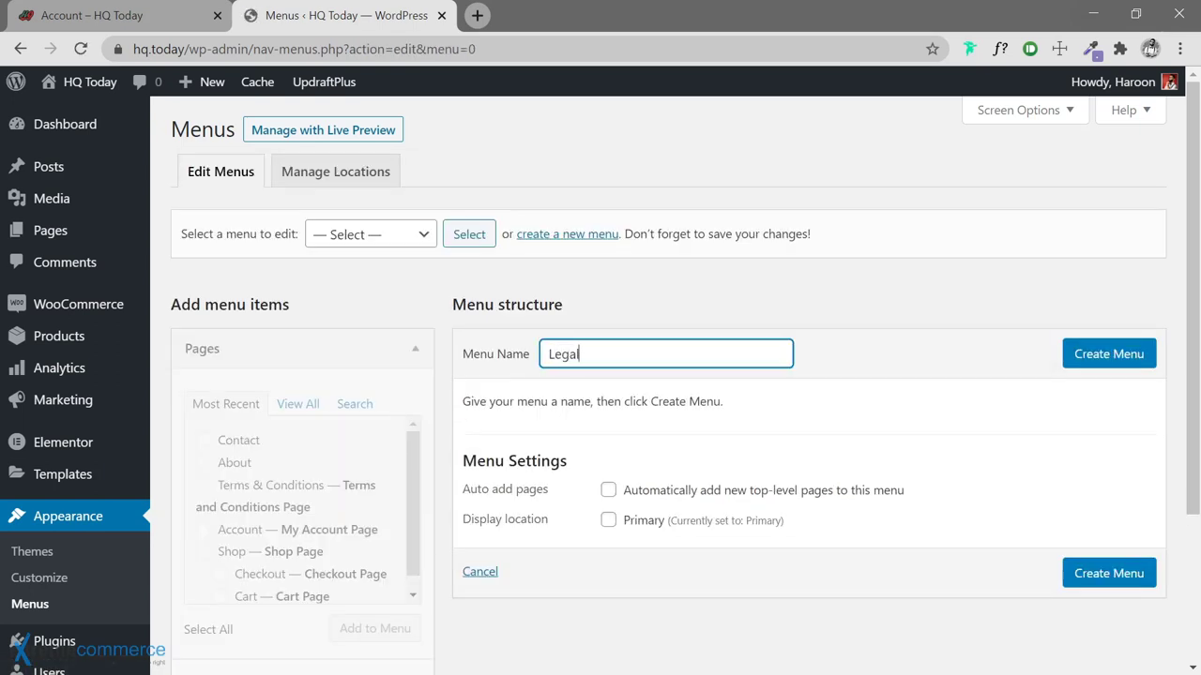
key("Return")
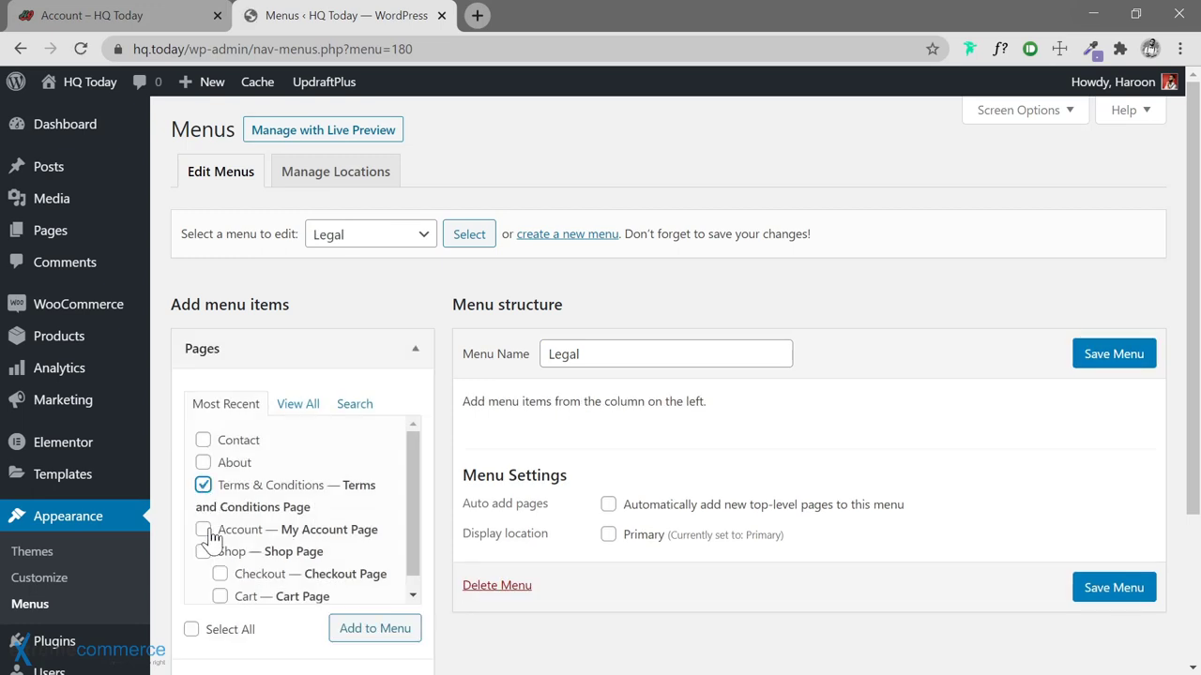
Add Terms & Conditions and Privacy Policy, order Terms first, save, and begin a new menu
scroll(234, 537, "down", 1)
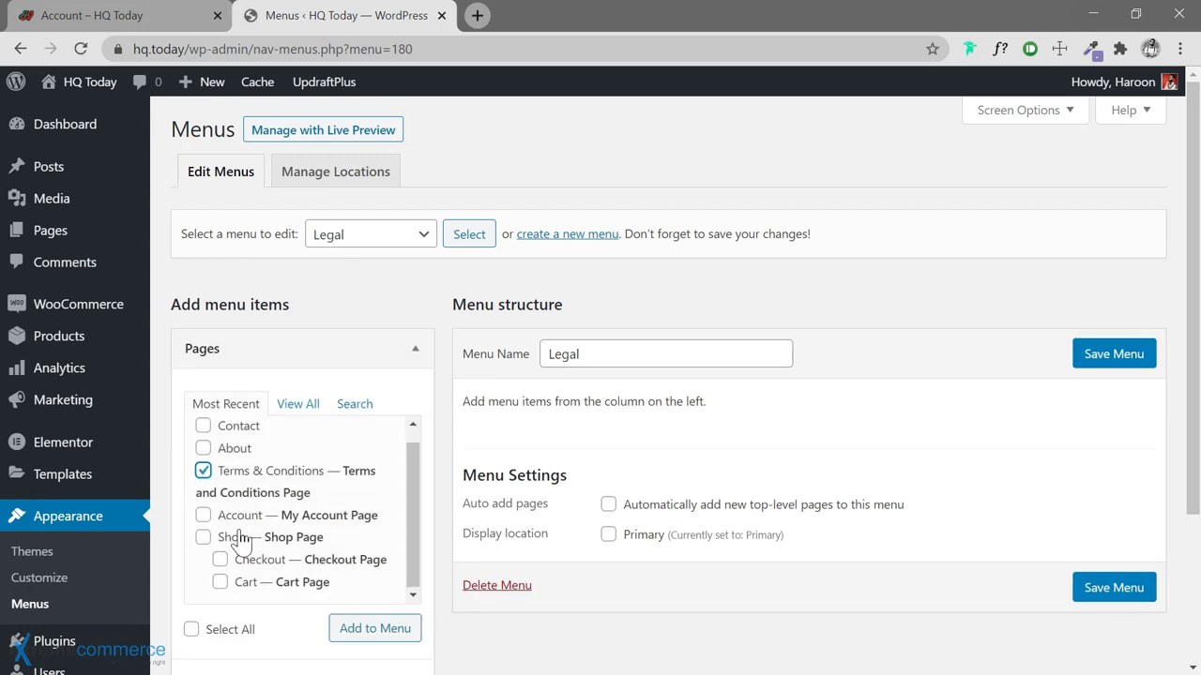
left_click(298, 404)
scroll(230, 511, "down", 2)
scroll(220, 493, "up", 2)
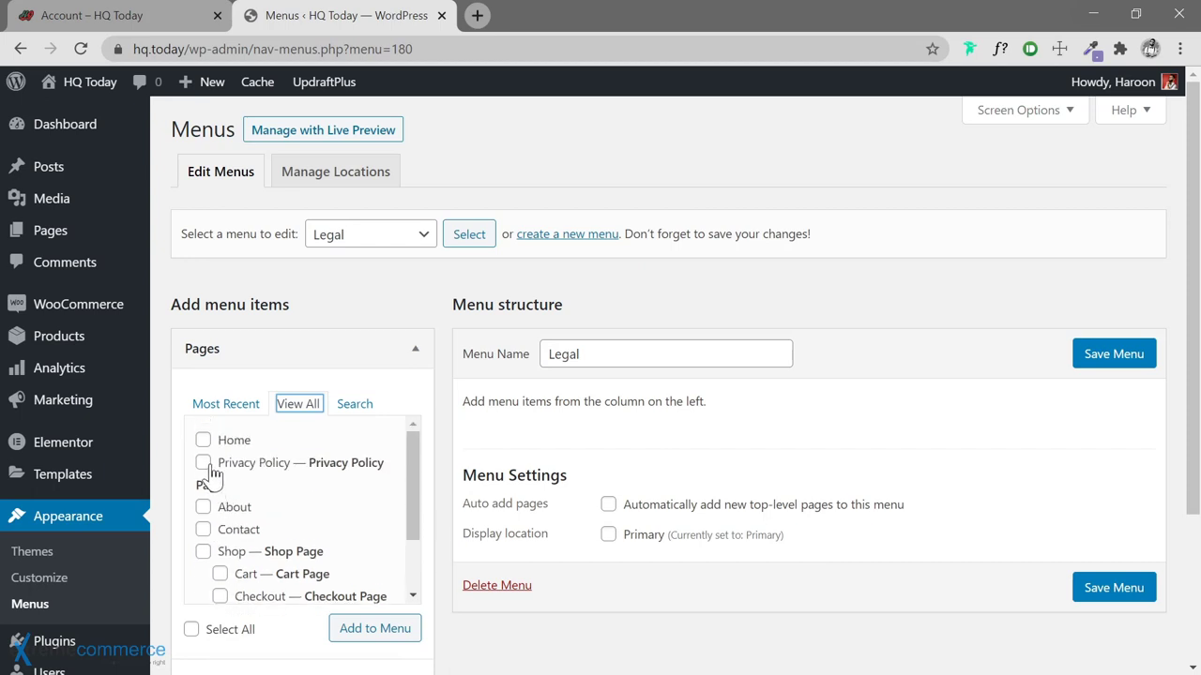
left_click(204, 463)
scroll(343, 525, "down", 2)
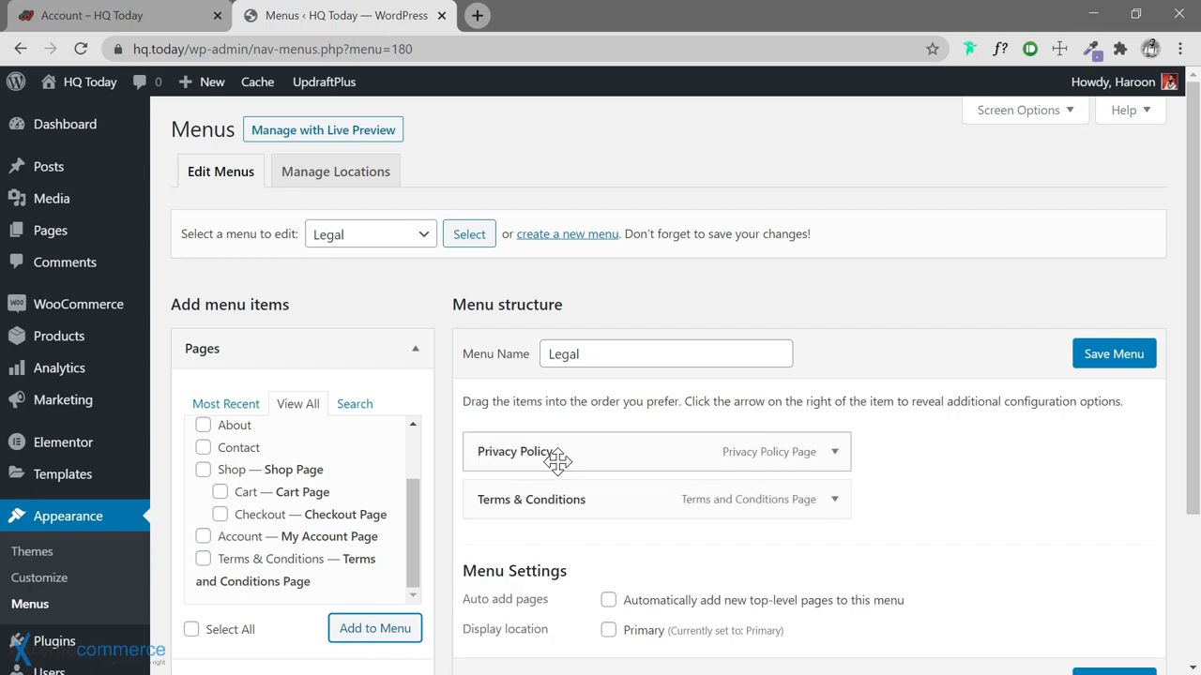
left_click_drag(545, 480, 552, 511)
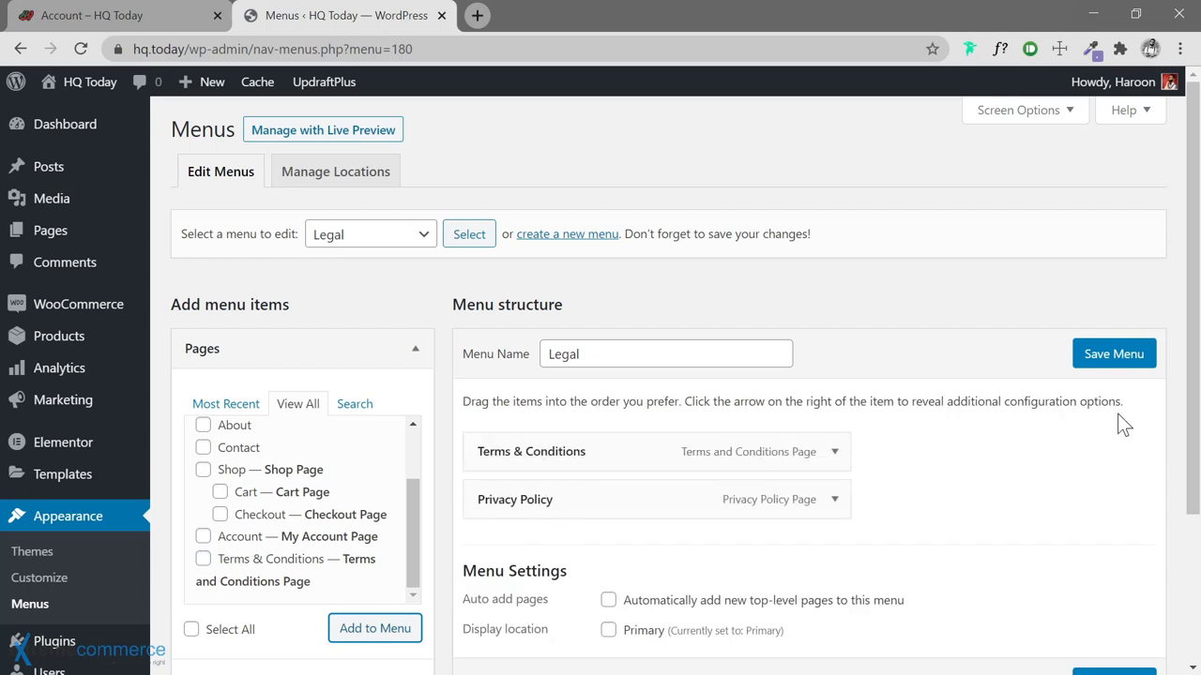
left_click(1113, 355)
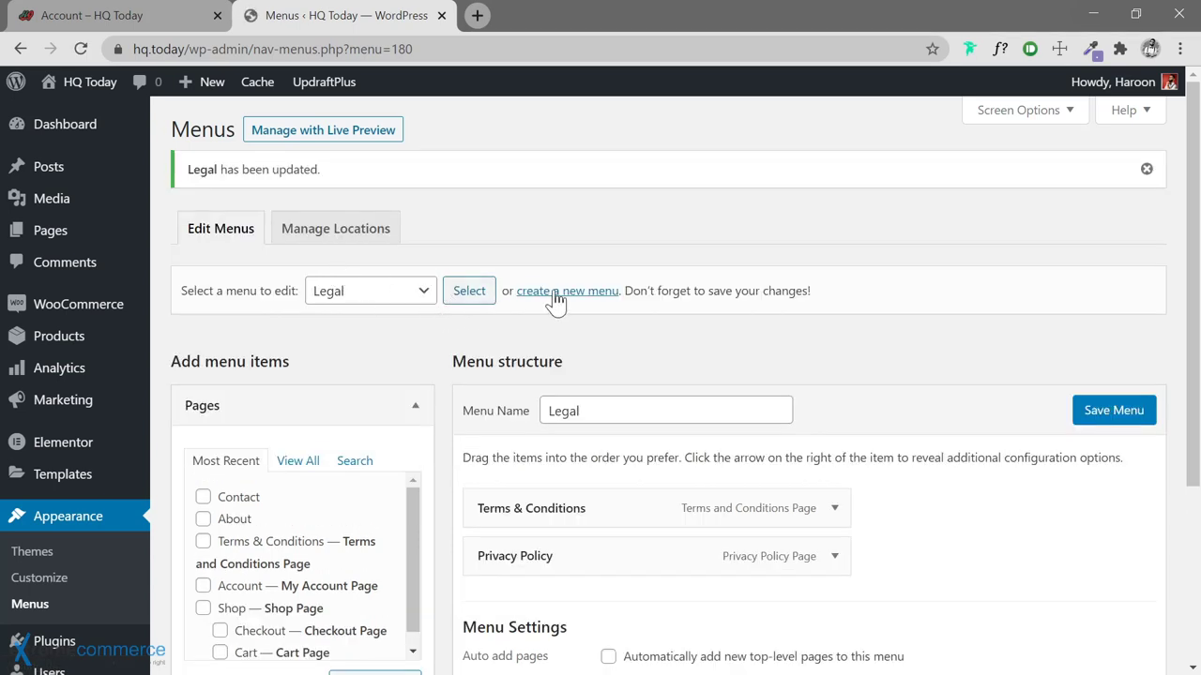
left_click(556, 292)
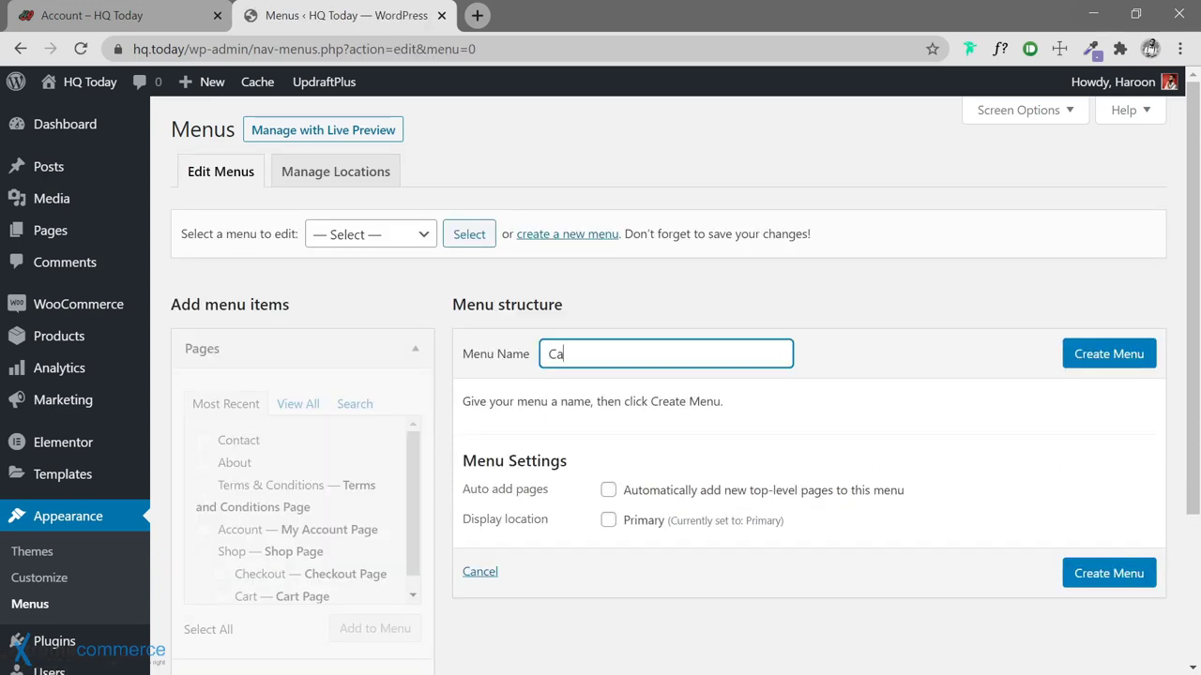
Create the Categories menu and show all categories available to add
left_click(1136, 364)
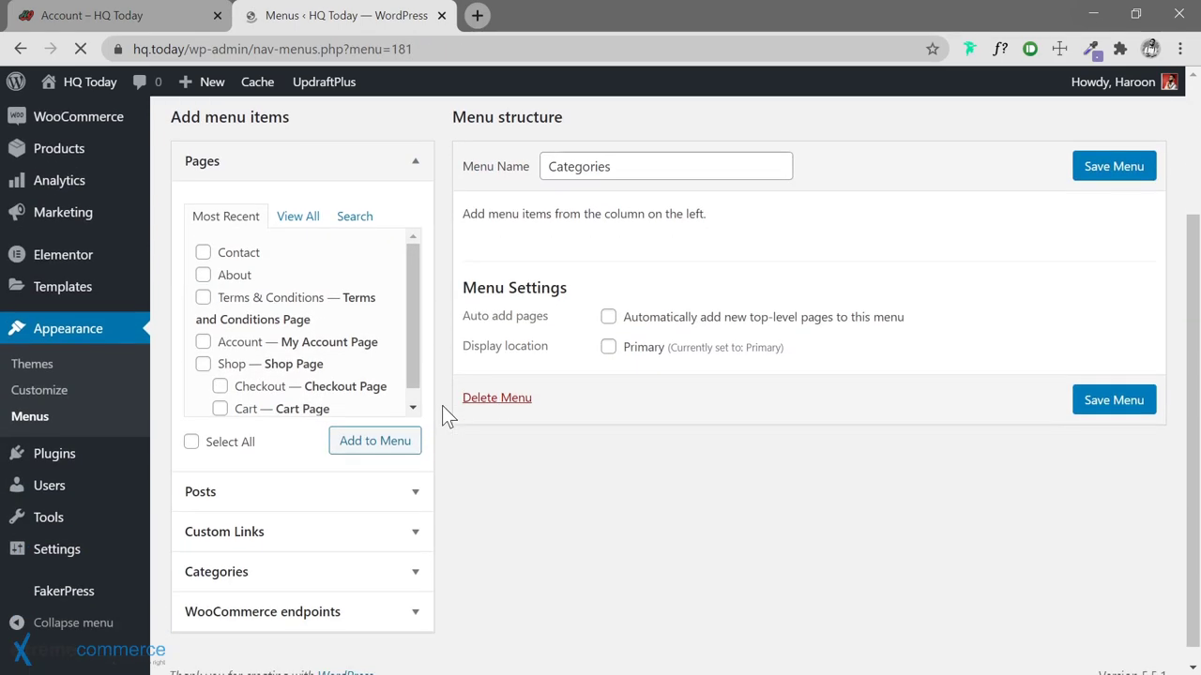
left_click(383, 563)
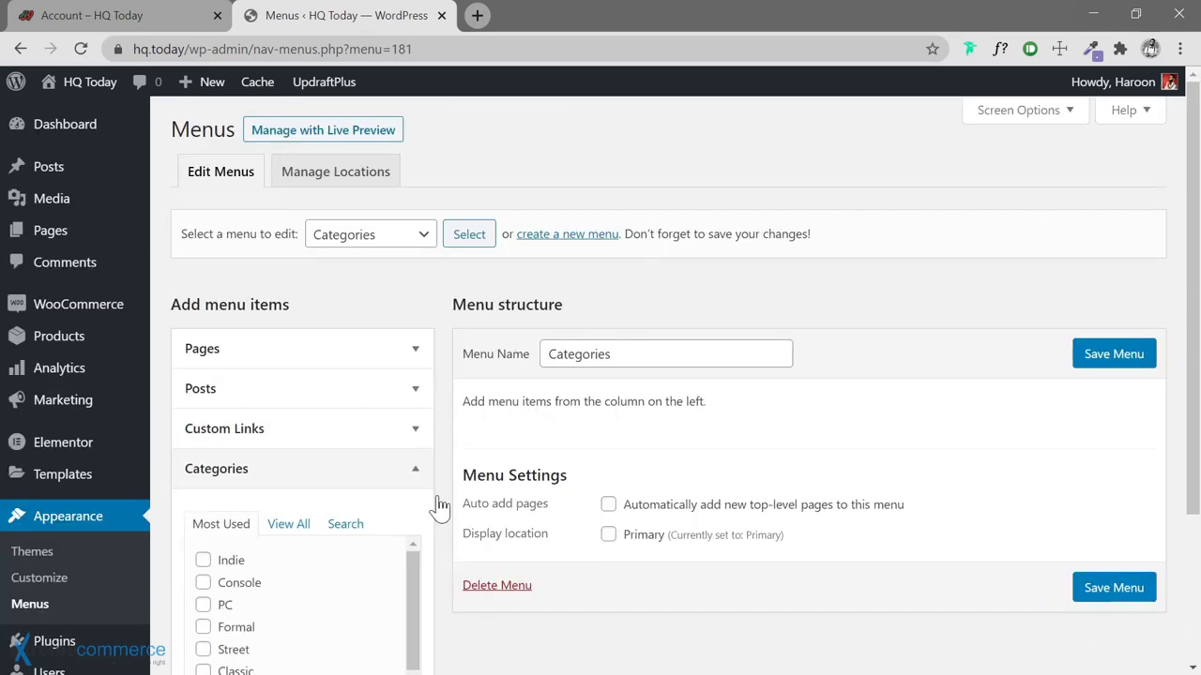
scroll(437, 504, "down", 2)
left_click(290, 322)
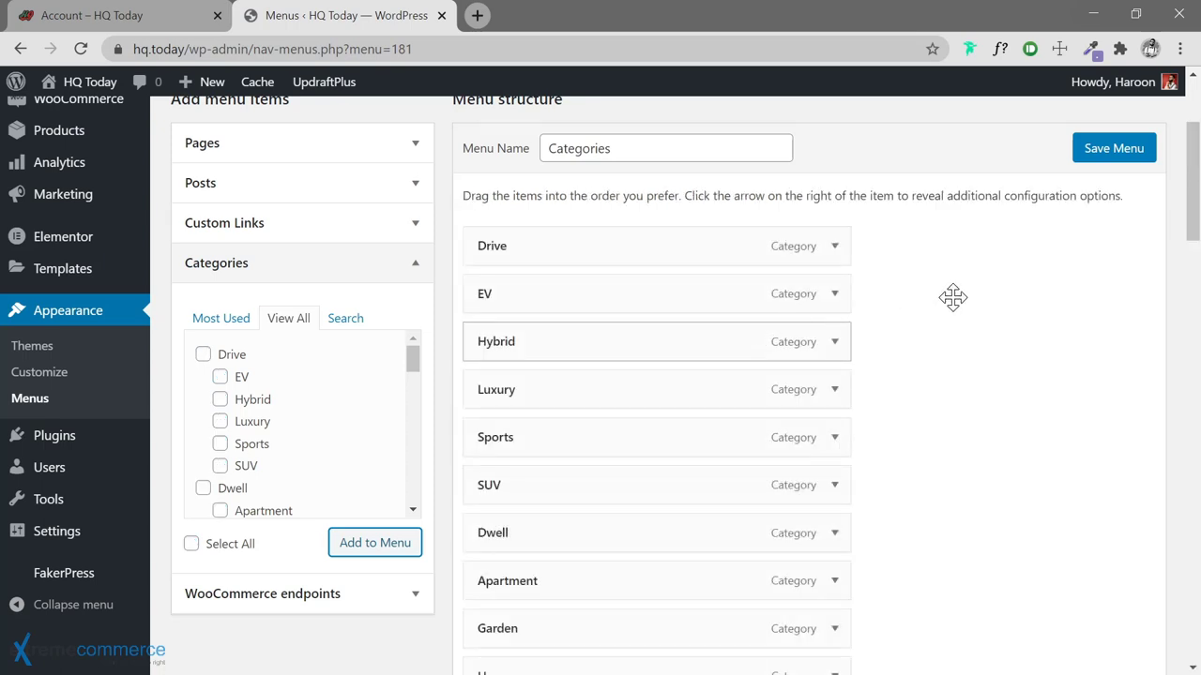
Nest EV, Hybrid, Luxury, Sports and the remaining Drive subcategories under Drive
scroll(952, 298, "down", 1)
left_click_drag(572, 193, 605, 201)
left_click_drag(600, 250, 619, 245)
left_click_drag(582, 283, 619, 292)
left_click_drag(585, 335, 615, 346)
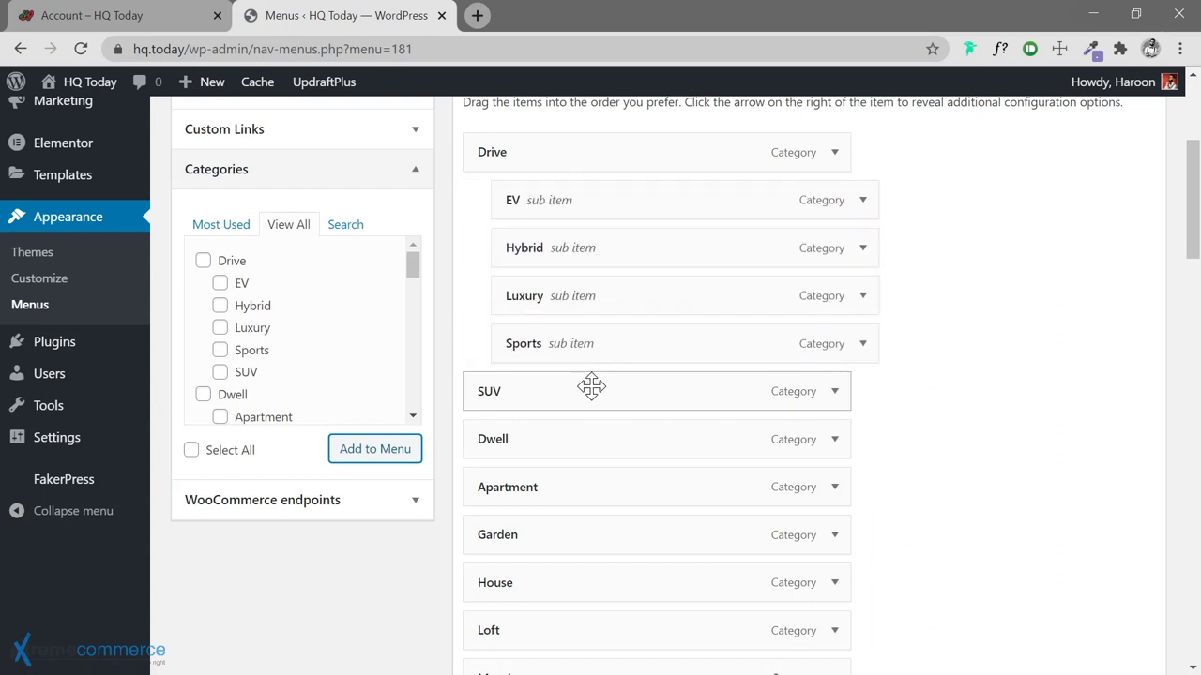
left_click_drag(591, 385, 632, 385)
Nest Apartment, House, Loft and Mansion under Dwell
scroll(597, 445, "down", 1)
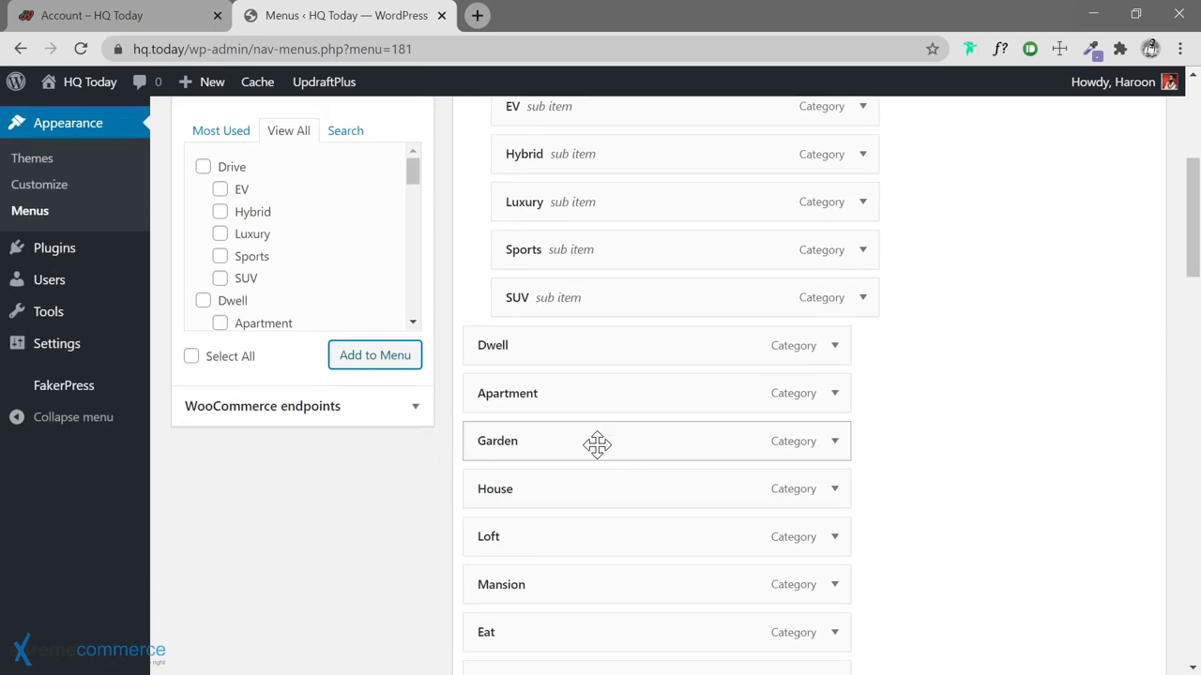
left_click_drag(562, 402, 609, 483)
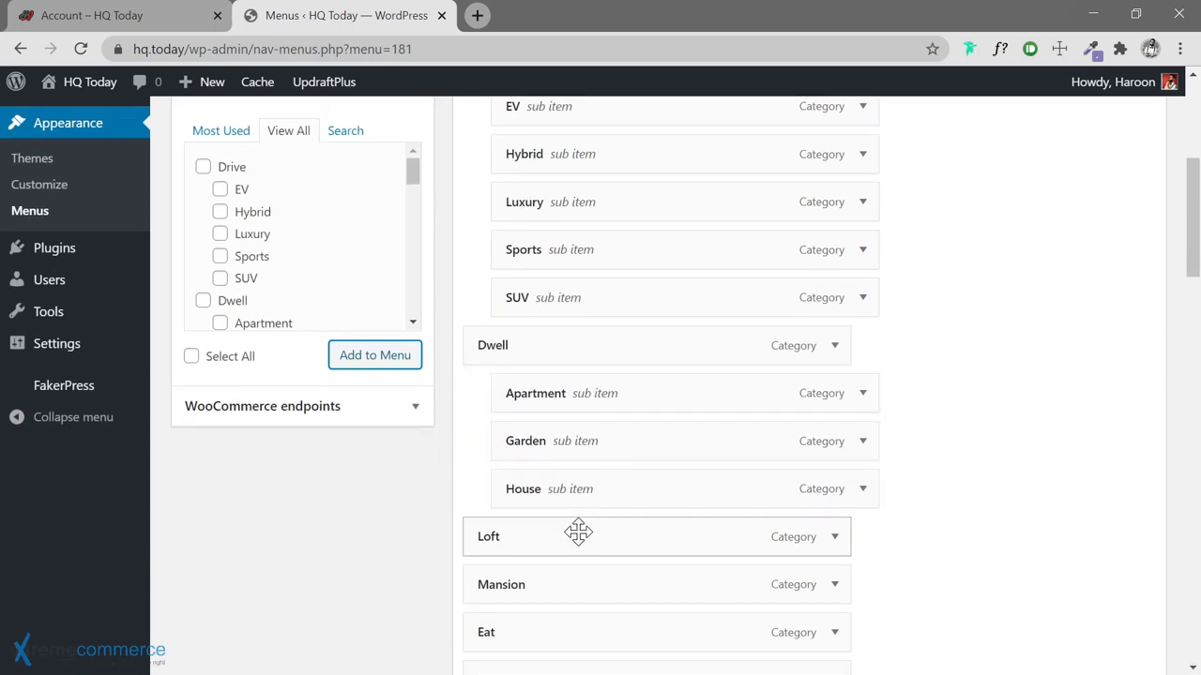
left_click_drag(576, 534, 605, 535)
left_click_drag(587, 584, 686, 531)
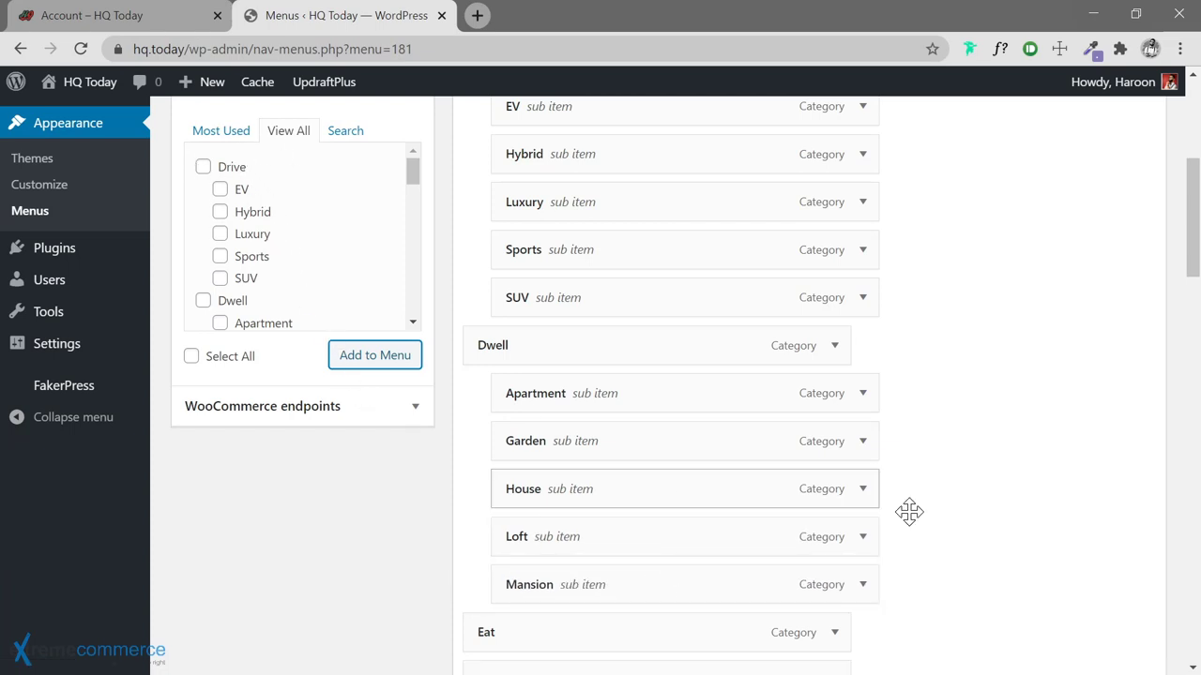
Nest Classic, Fusion, Haute, Quick and Street under Eat
scroll(927, 386, "down", 3)
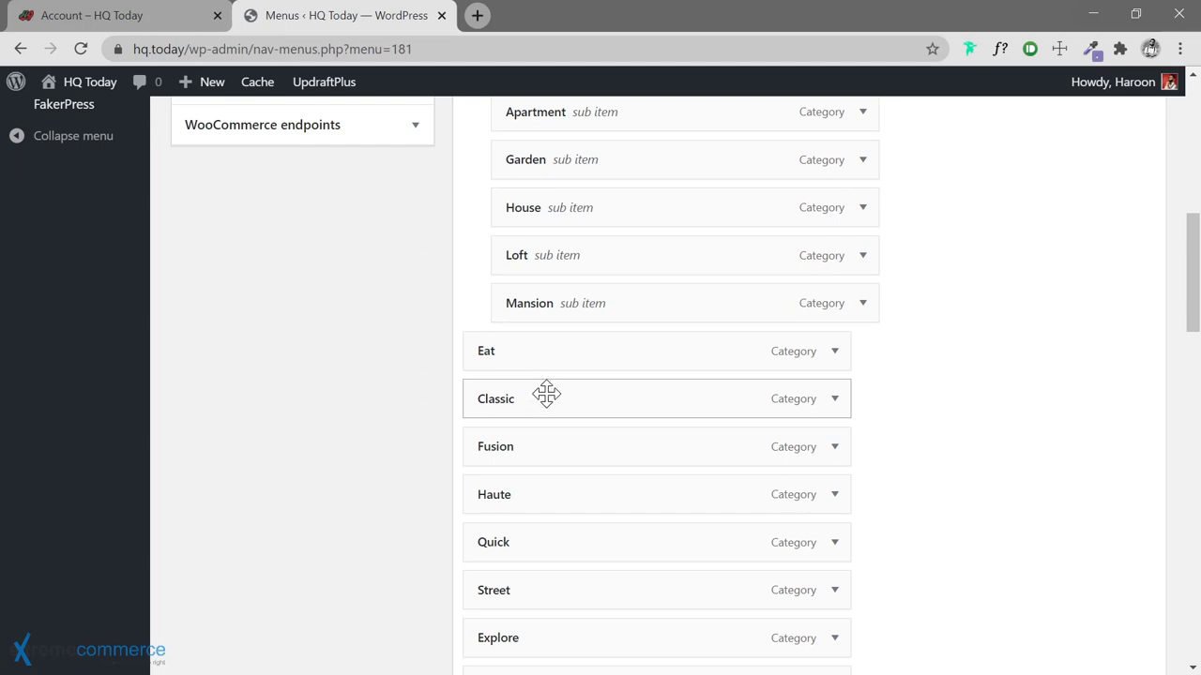
left_click_drag(546, 394, 576, 403)
left_click_drag(549, 449, 585, 438)
left_click_drag(568, 488, 590, 485)
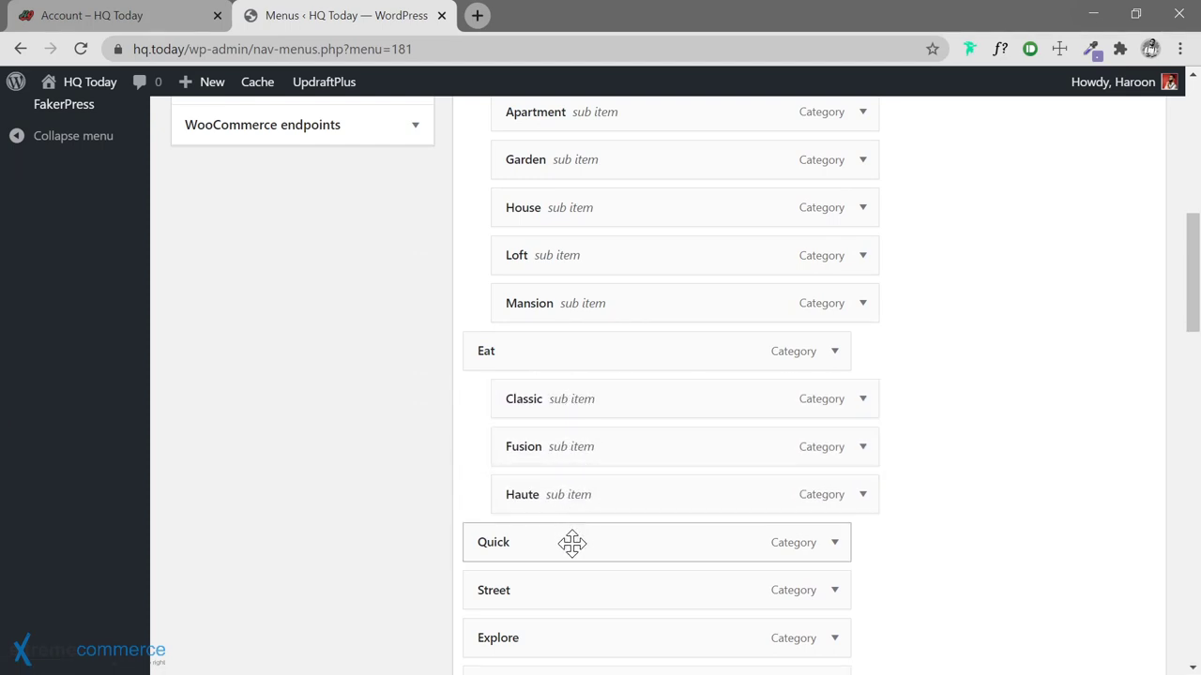
left_click_drag(572, 544, 613, 538)
left_click_drag(582, 589, 638, 585)
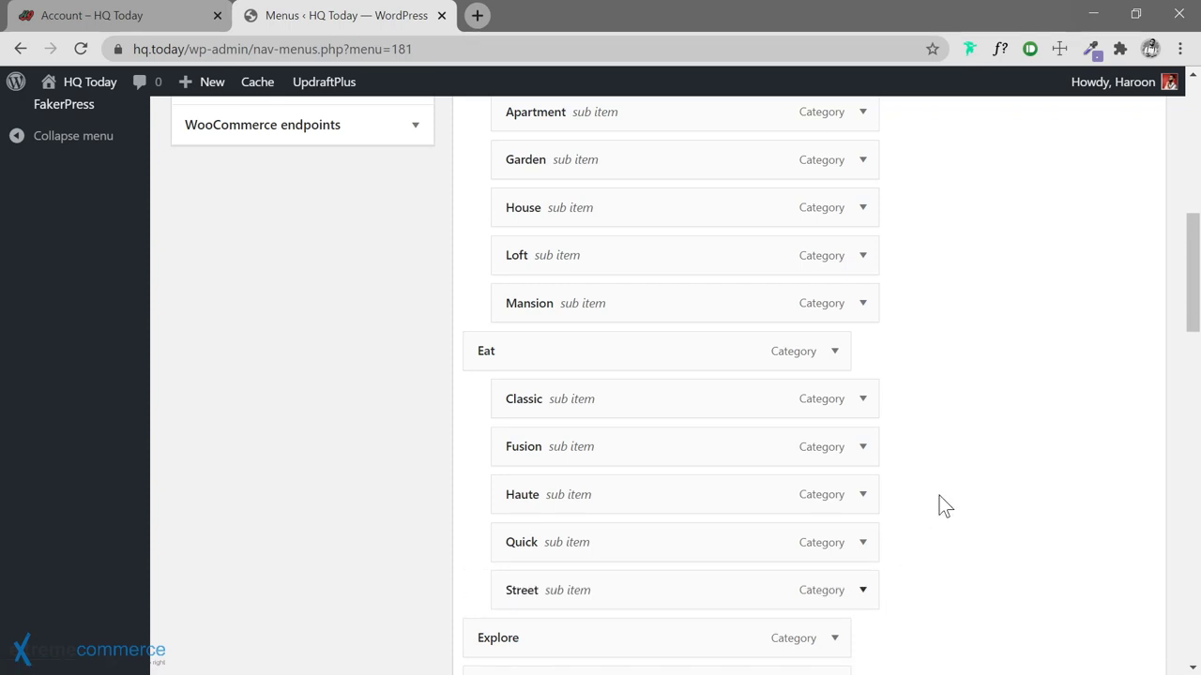
Nest Asia, Australia and the other region items under Explore
scroll(940, 504, "down", 3)
scroll(942, 491, "down", 1)
left_click_drag(592, 322, 633, 452)
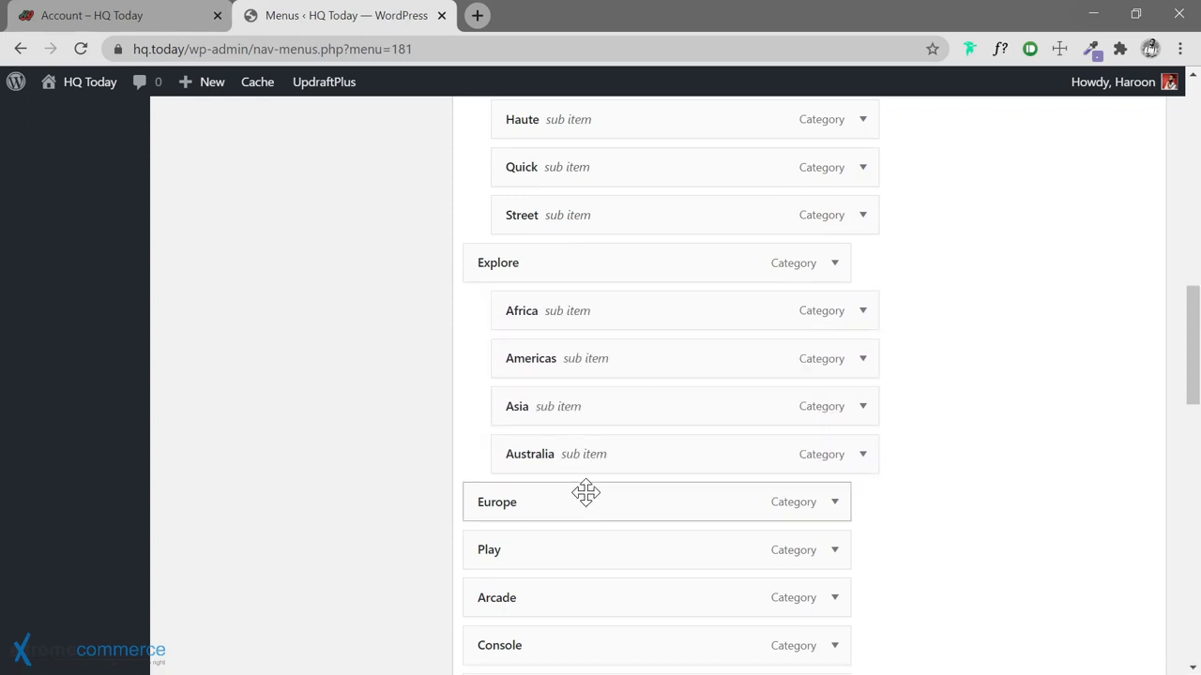
left_click_drag(584, 493, 621, 497)
Nest Arcade, Console, Mobile and PC under Play
scroll(951, 469, "down", 3)
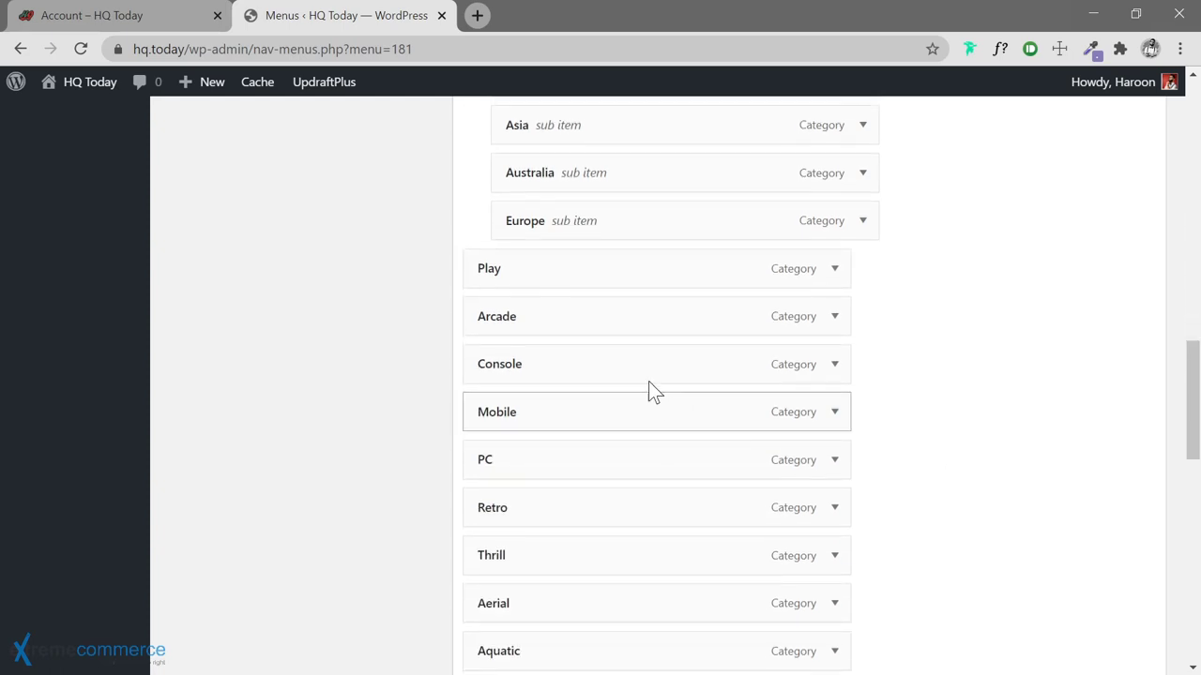
left_click_drag(576, 325, 604, 328)
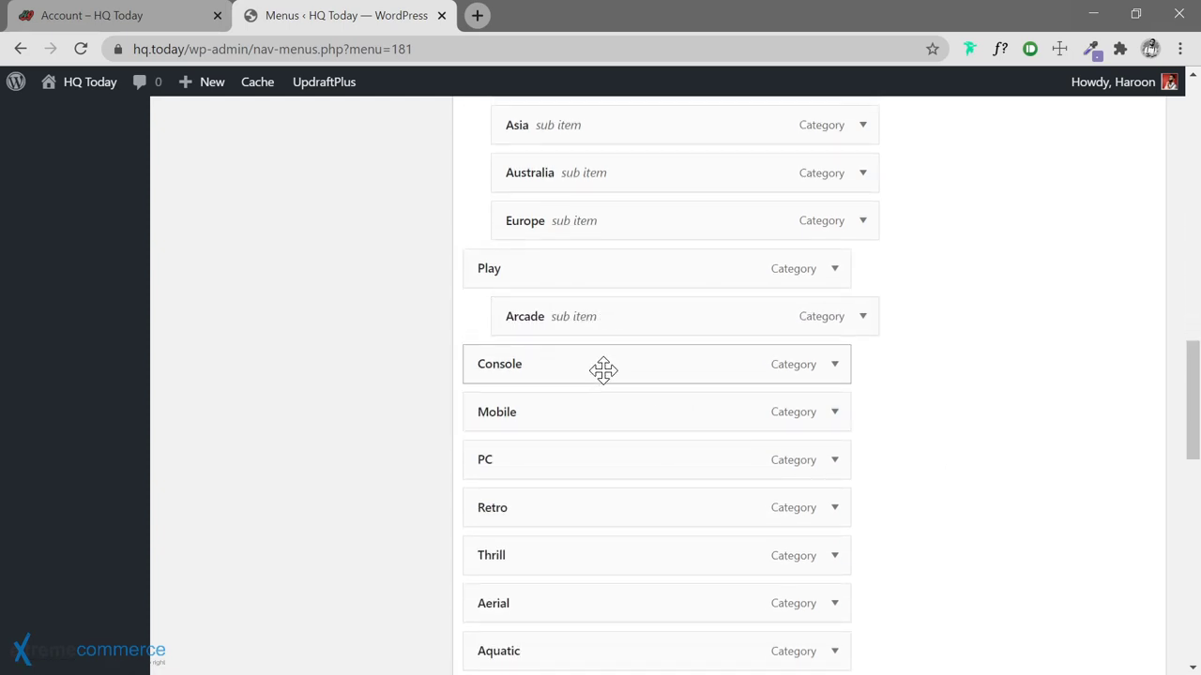
left_click_drag(604, 373, 624, 368)
left_click_drag(606, 407, 639, 412)
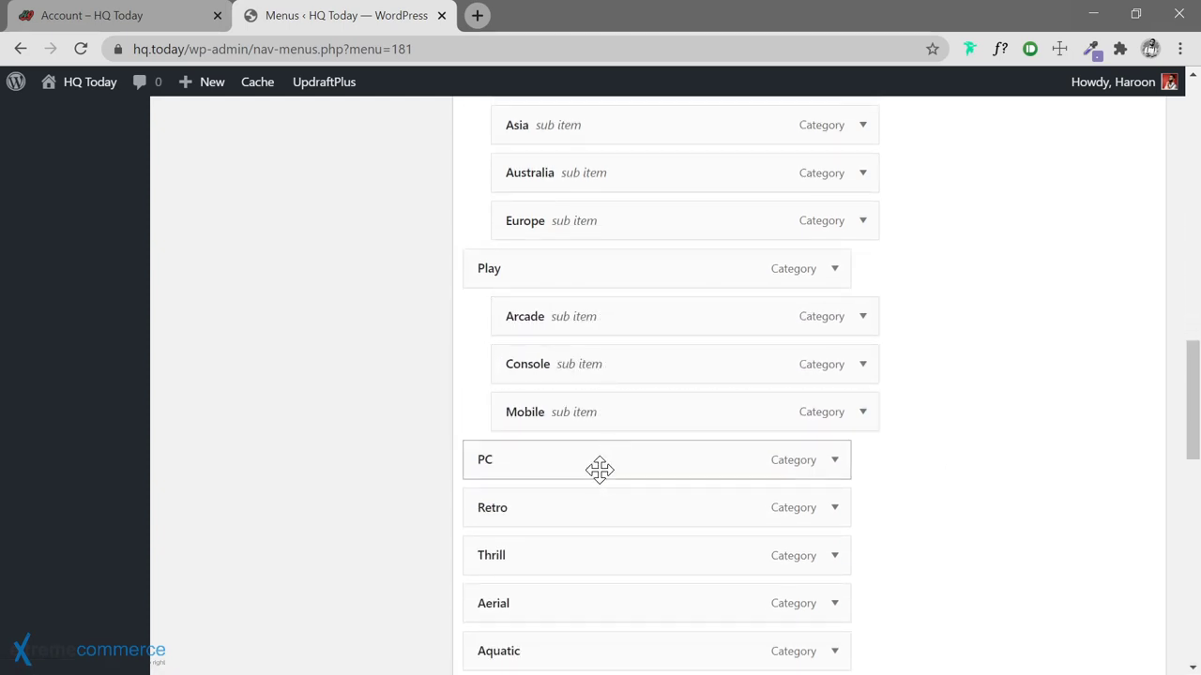
left_click_drag(600, 471, 629, 459)
left_click_drag(603, 507, 788, 515)
Nest Martial, Survival and the other Thrill subcategories under Thrill
scroll(896, 492, "down", 2)
scroll(896, 492, "down", 2)
left_click_drag(568, 234, 614, 283)
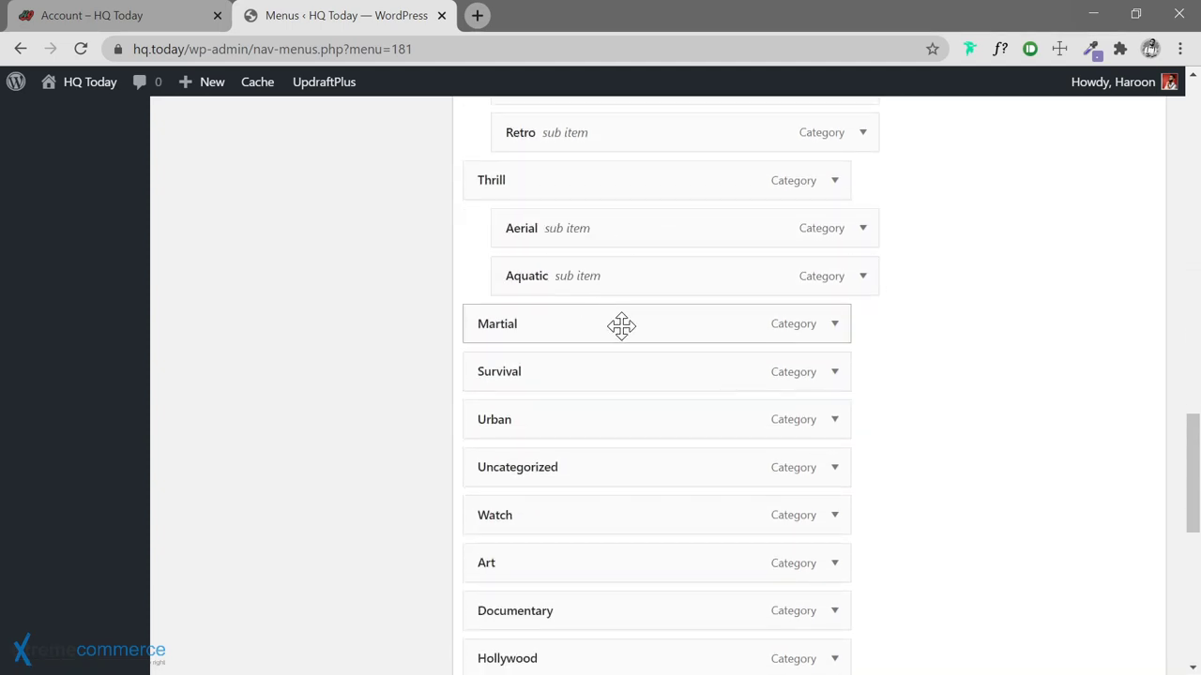
left_click_drag(621, 326, 644, 328)
left_click_drag(619, 372, 638, 373)
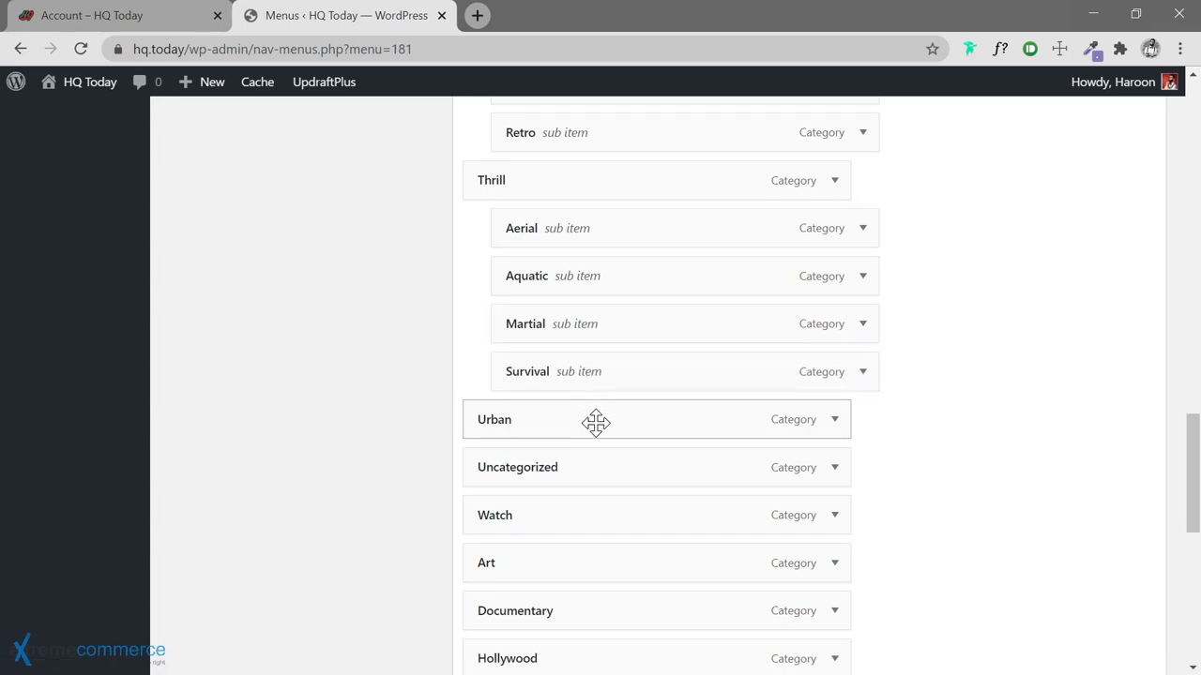
left_click_drag(595, 423, 627, 422)
scroll(635, 309, "down", 3)
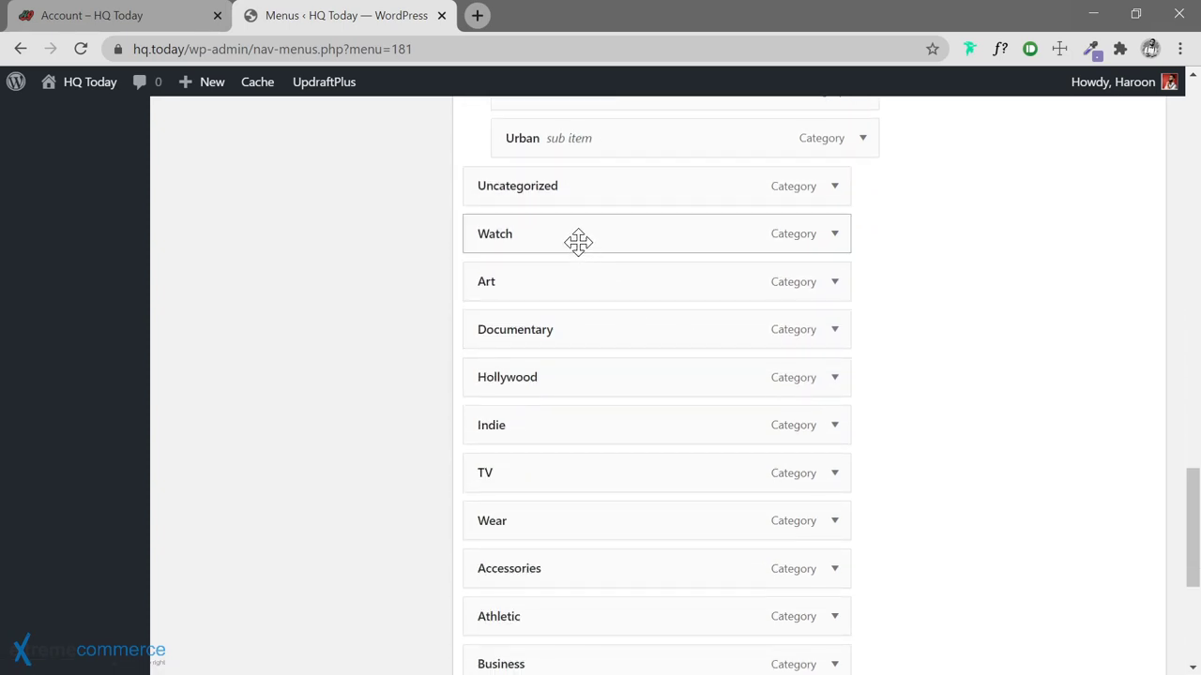
left_click_drag(578, 242, 603, 240)
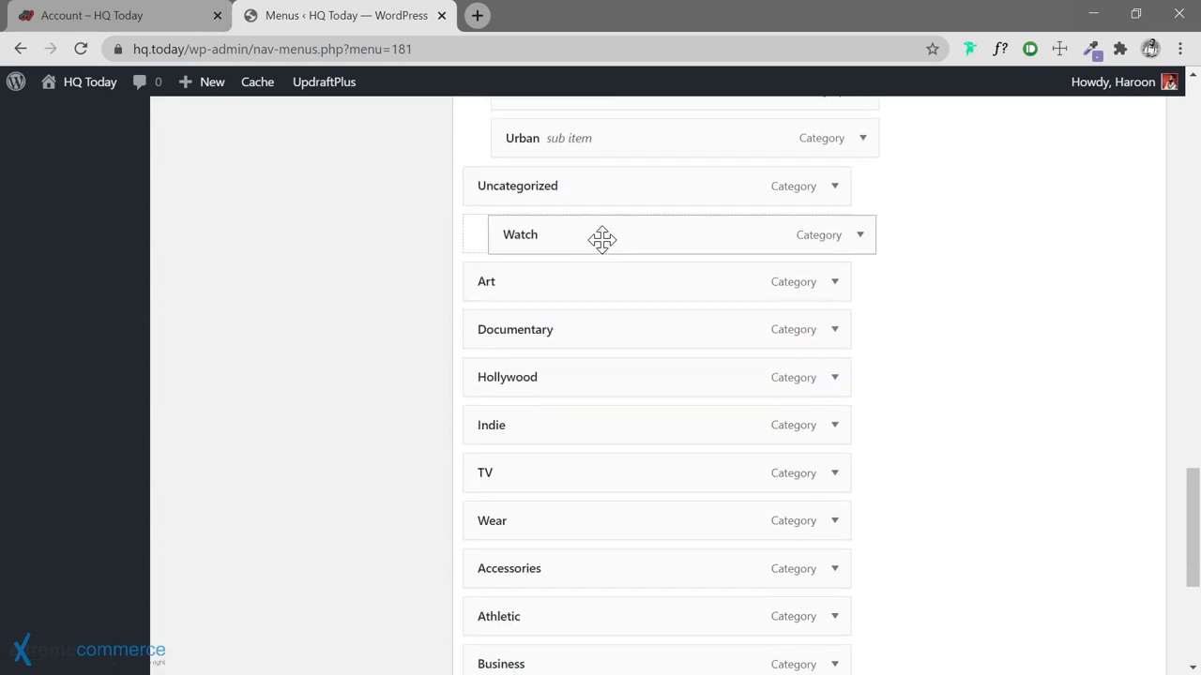
Remove Uncategorized from the menu and nest Art, Documentary, Hollywood and Indie under Watch
left_click(836, 189)
left_click(498, 367)
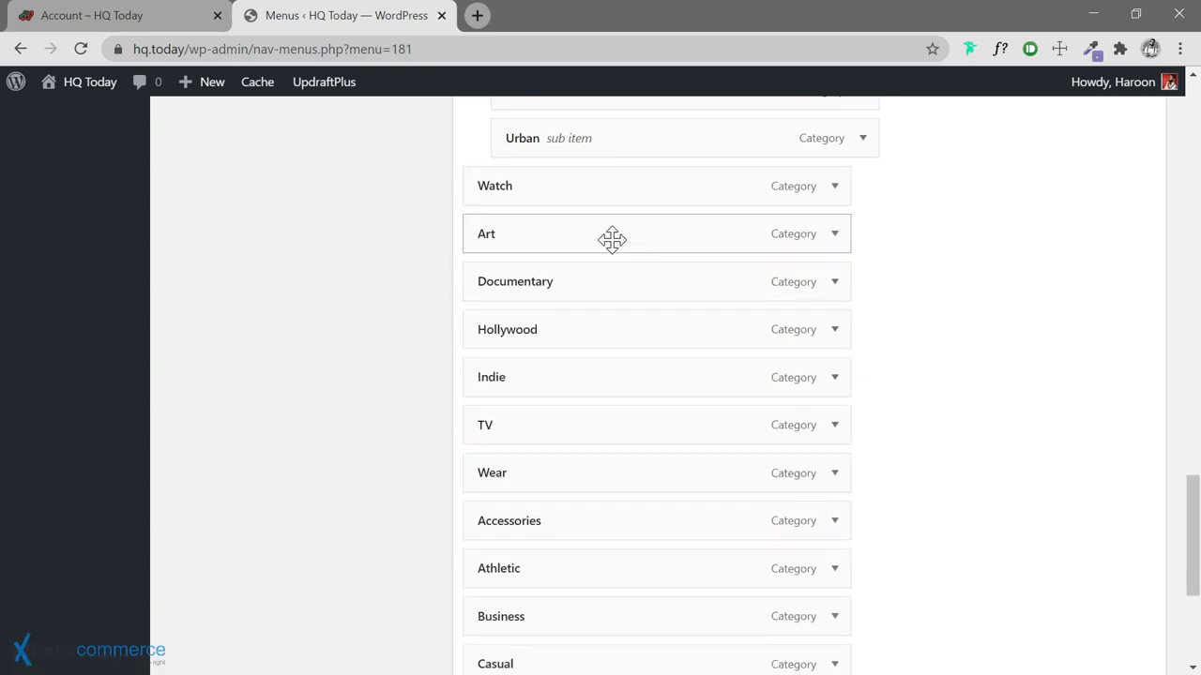
left_click_drag(562, 242, 593, 242)
left_click_drag(581, 292, 616, 323)
left_click_drag(585, 378, 614, 377)
left_click_drag(601, 425, 634, 424)
Nest Accessories, Business and Casual under Wear, placing Accessories last
scroll(844, 485, "down", 3)
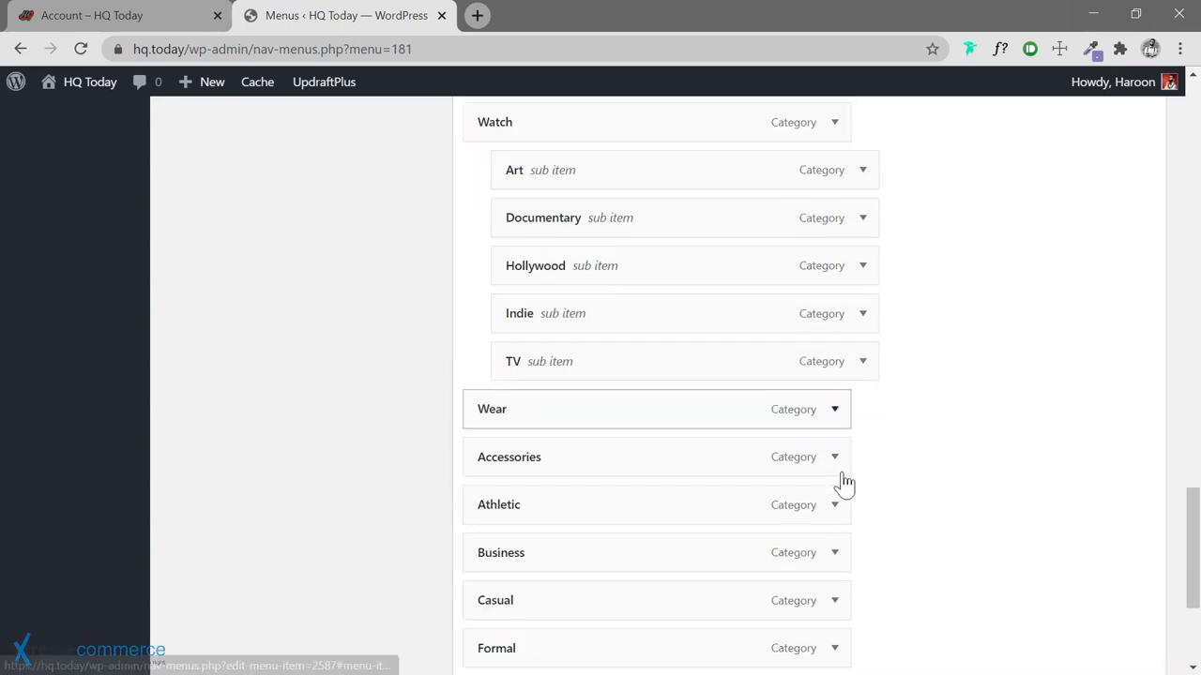
left_click_drag(553, 193, 595, 341)
left_click_drag(603, 391, 644, 430)
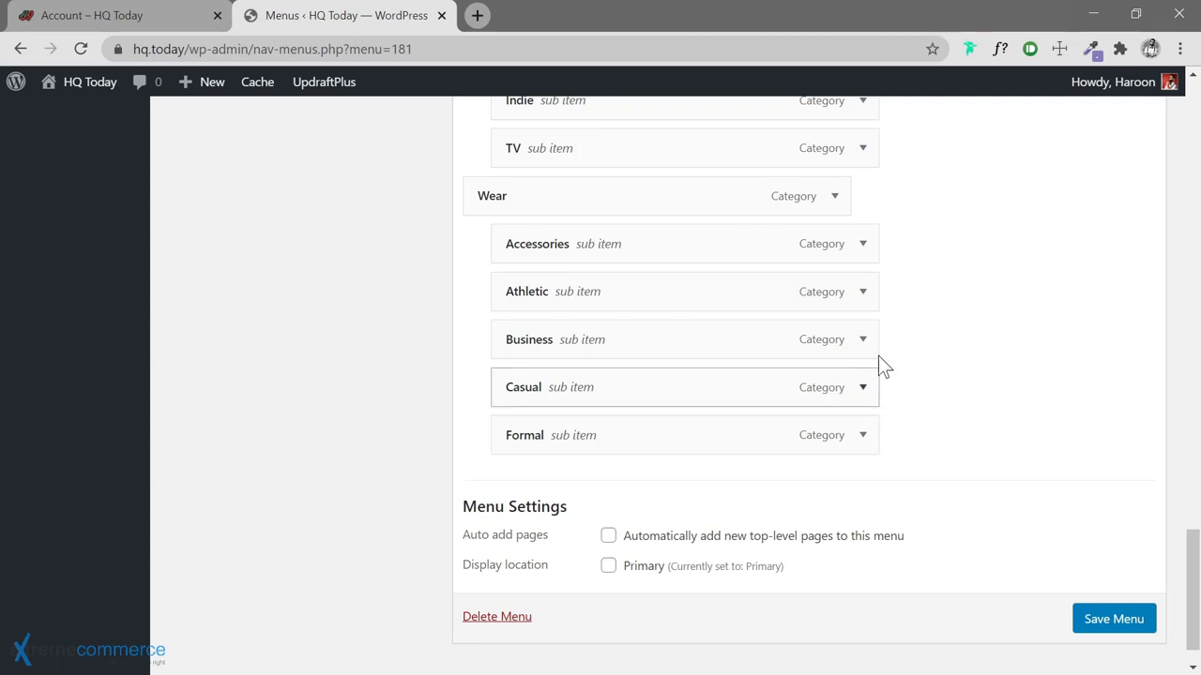
left_click_drag(554, 244, 567, 441)
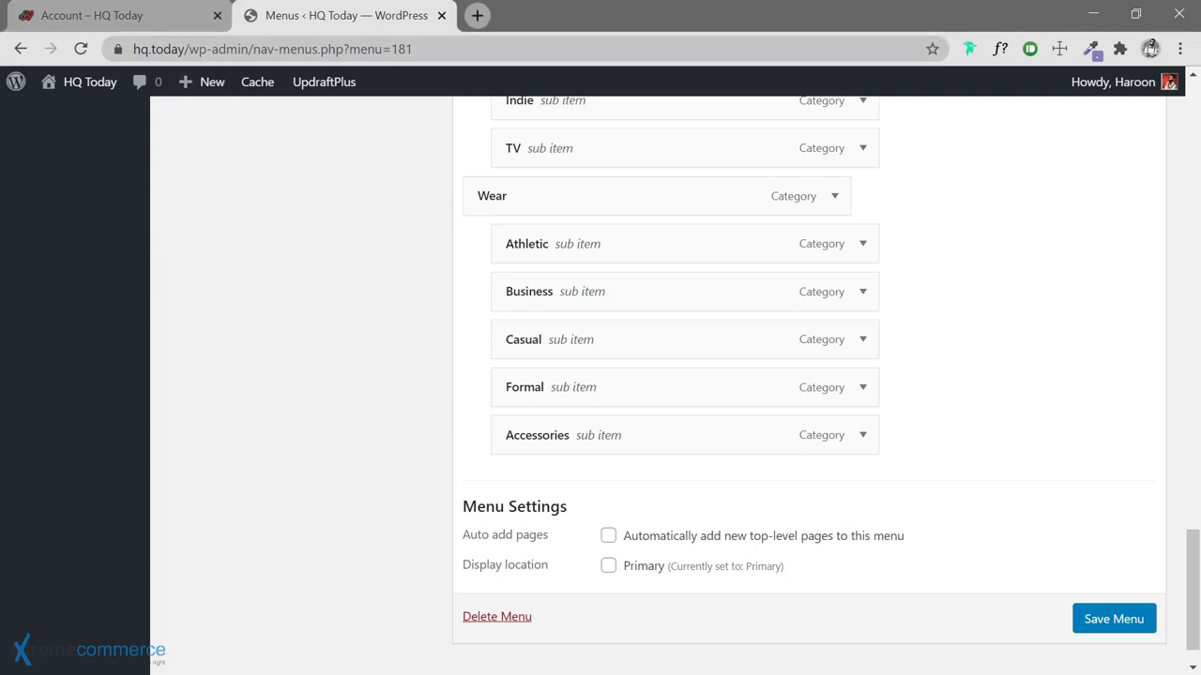
left_click(164, 17)
Check the subcategories in the live site's WEAR dropdown, then go back to the Menus editor
scroll(909, 169, "up", 2)
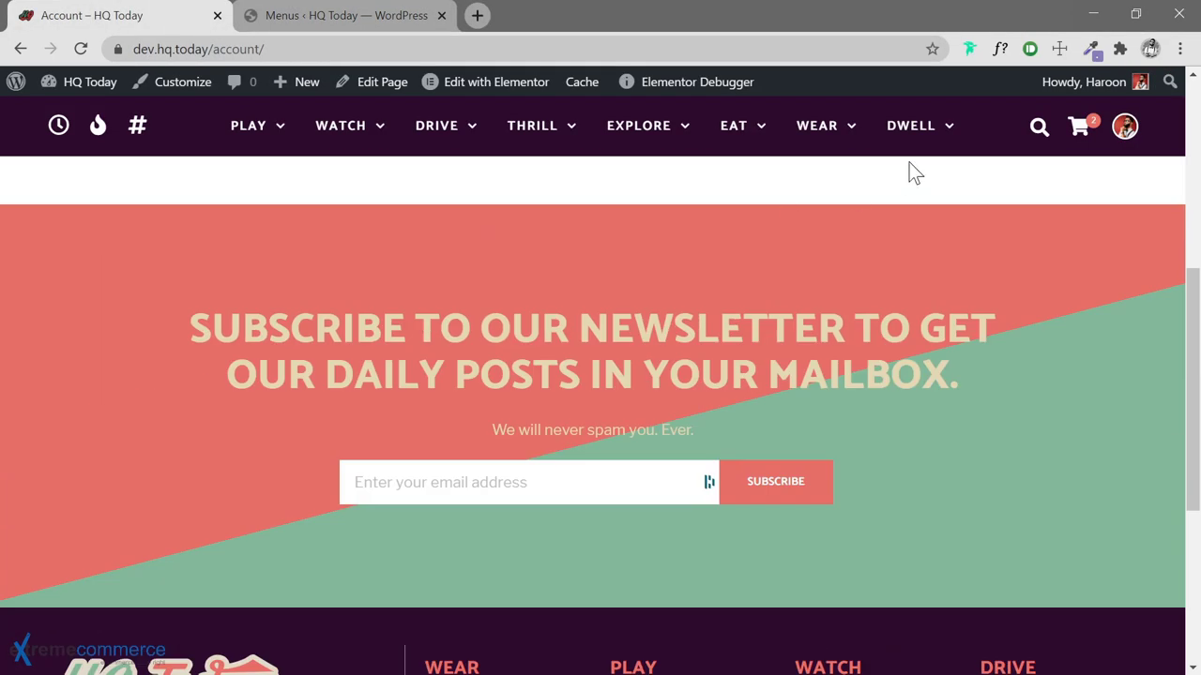
mouse_move(833, 139)
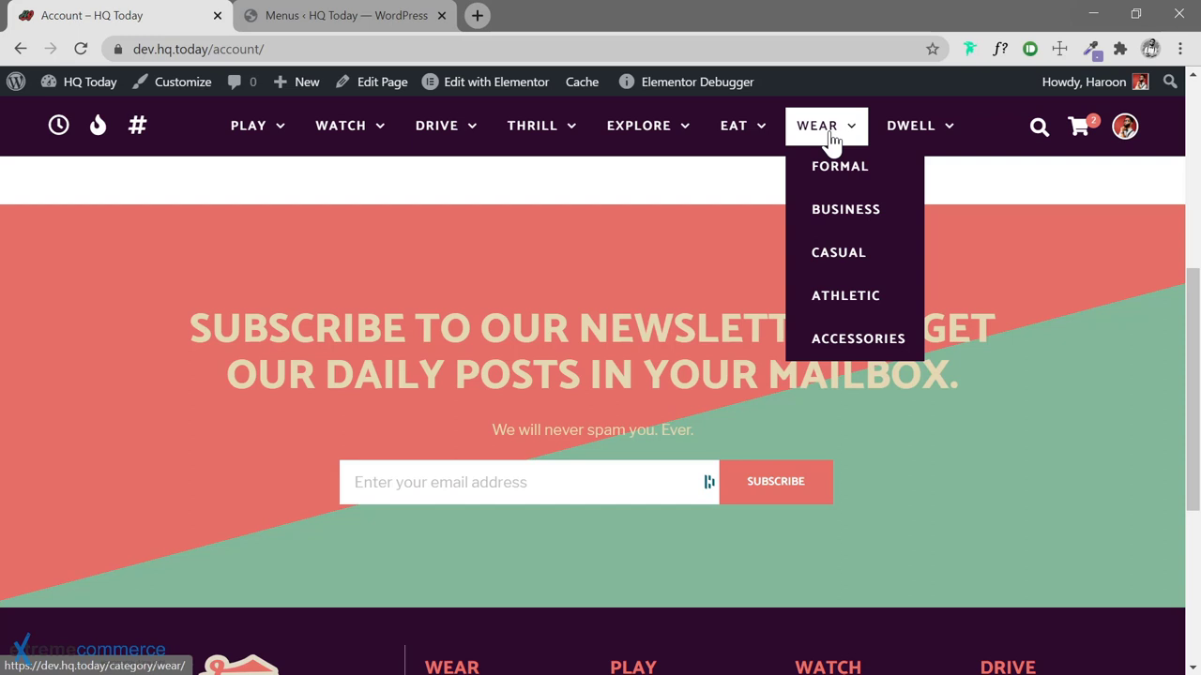
left_click(286, 15)
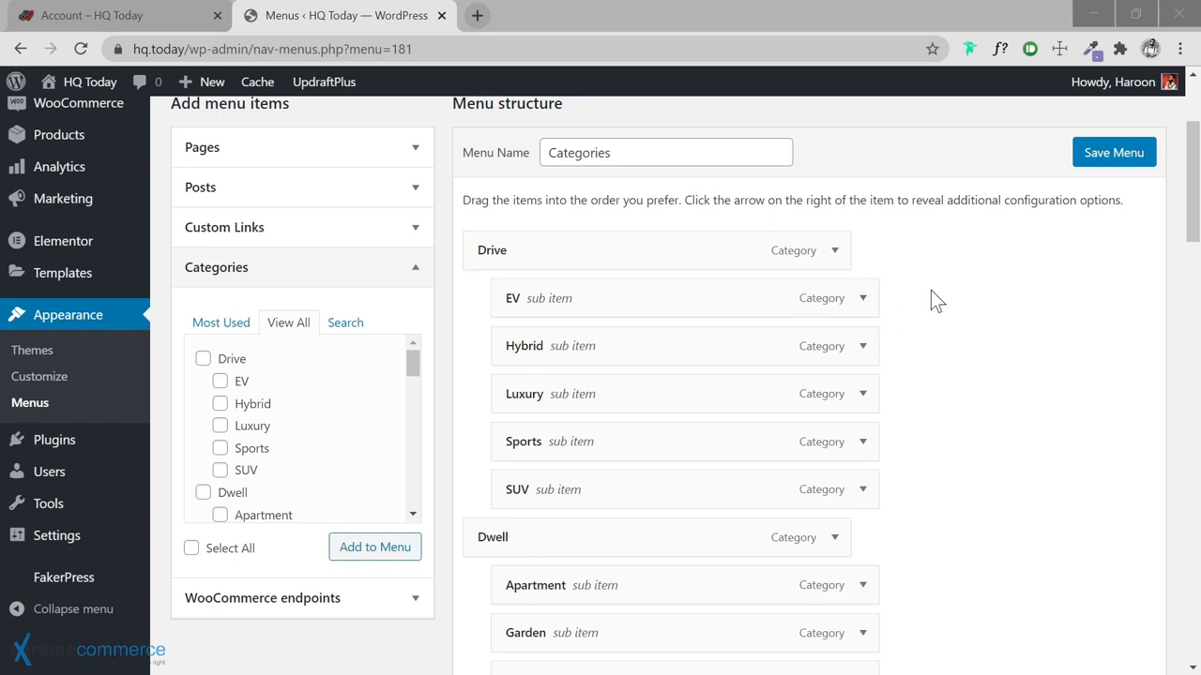
Move the Play group up and place the Watch group right below it
scroll(930, 290, "down", 1)
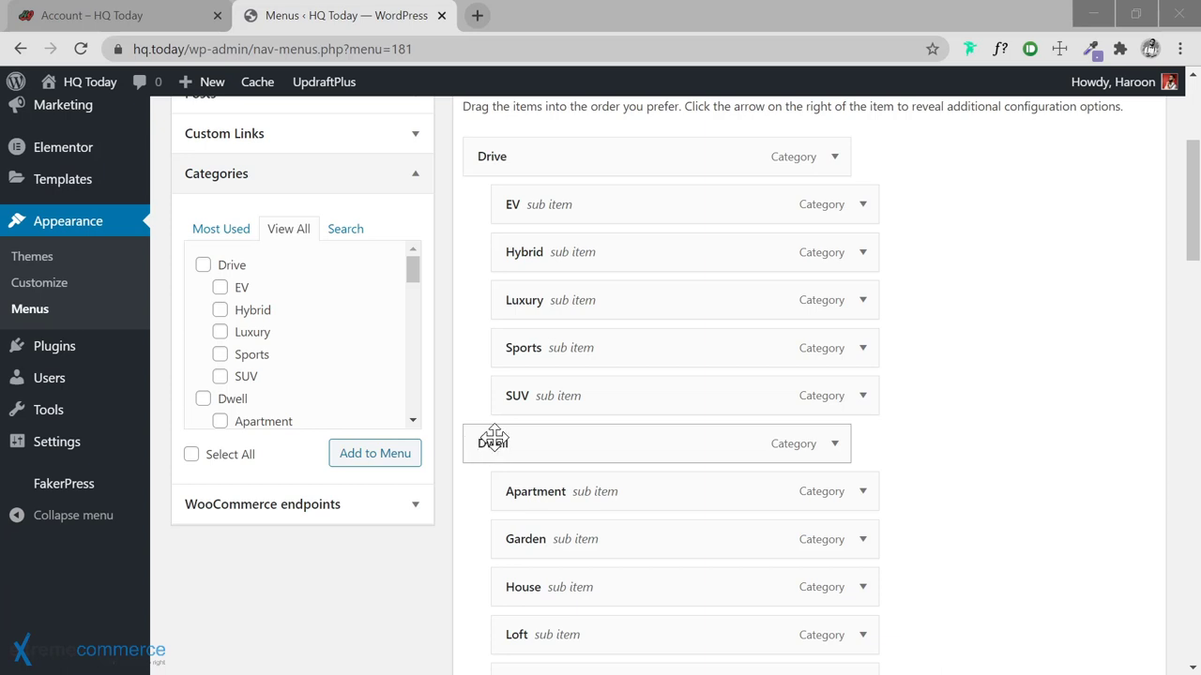
scroll(501, 437, "down", 10)
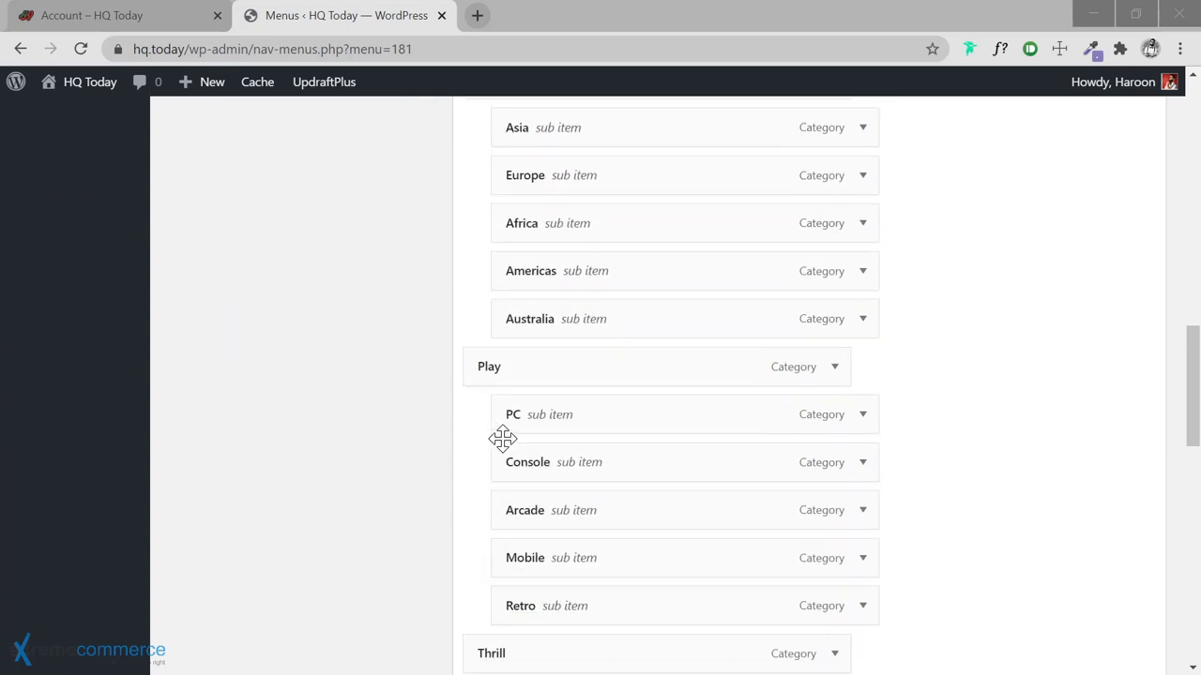
scroll(500, 396, "up", 2)
left_click_drag(495, 554, 489, 315)
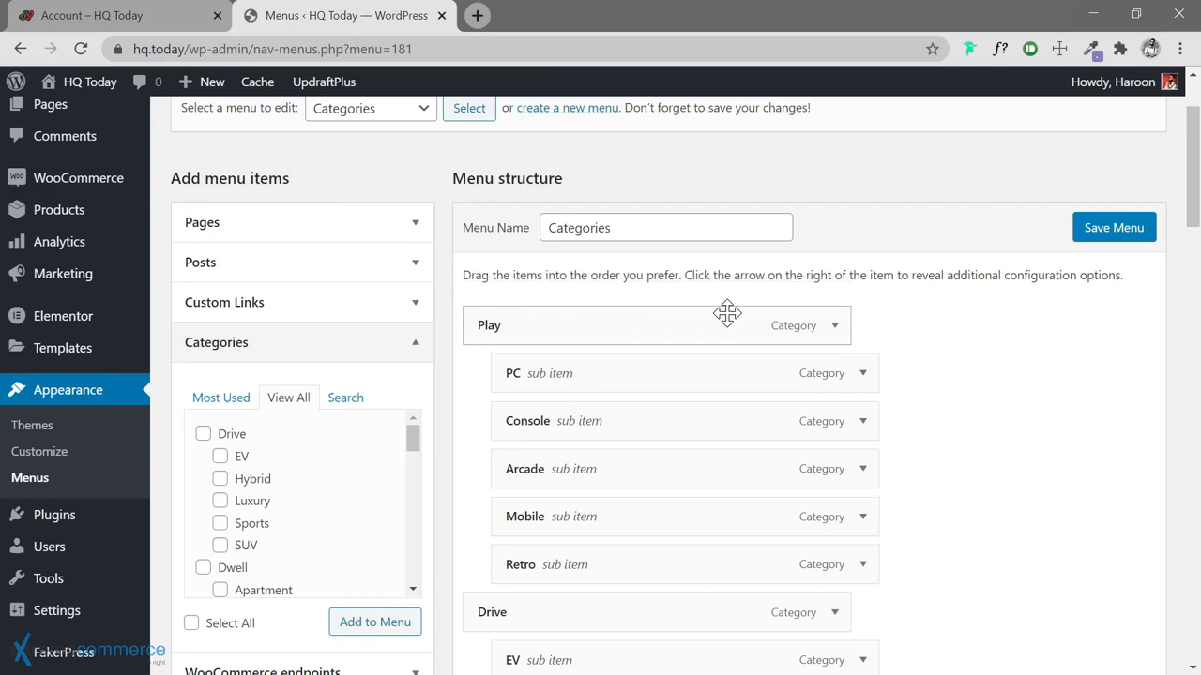
scroll(727, 312, "down", 20)
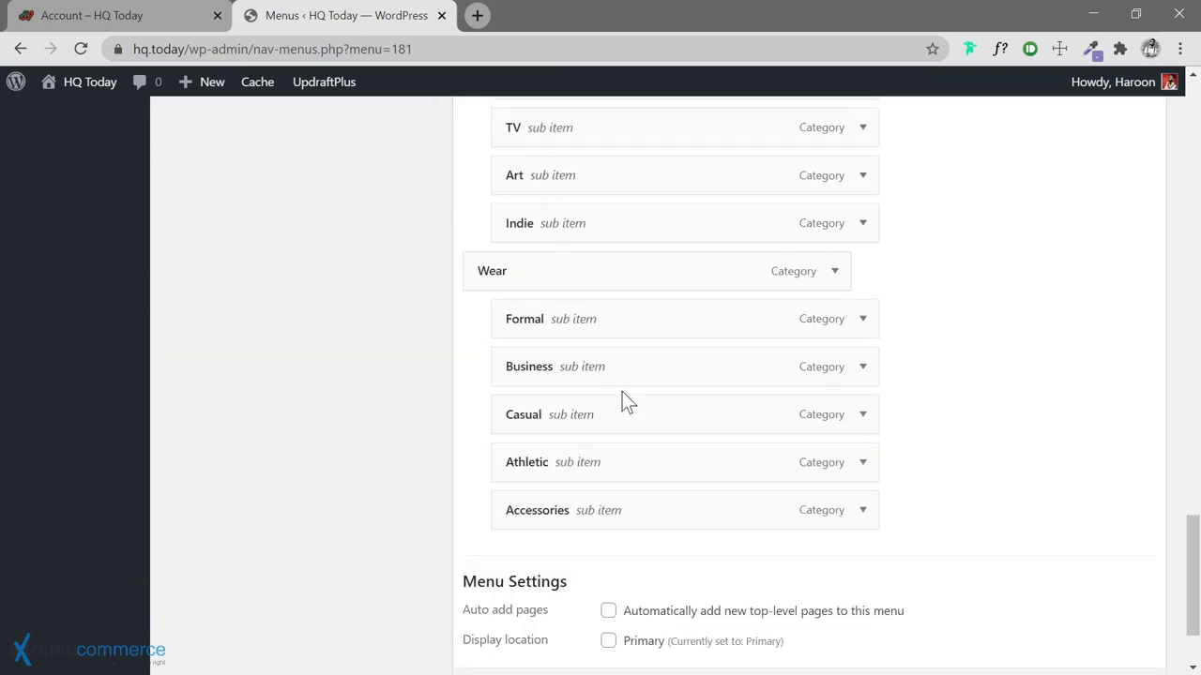
scroll(564, 306, "up", 3)
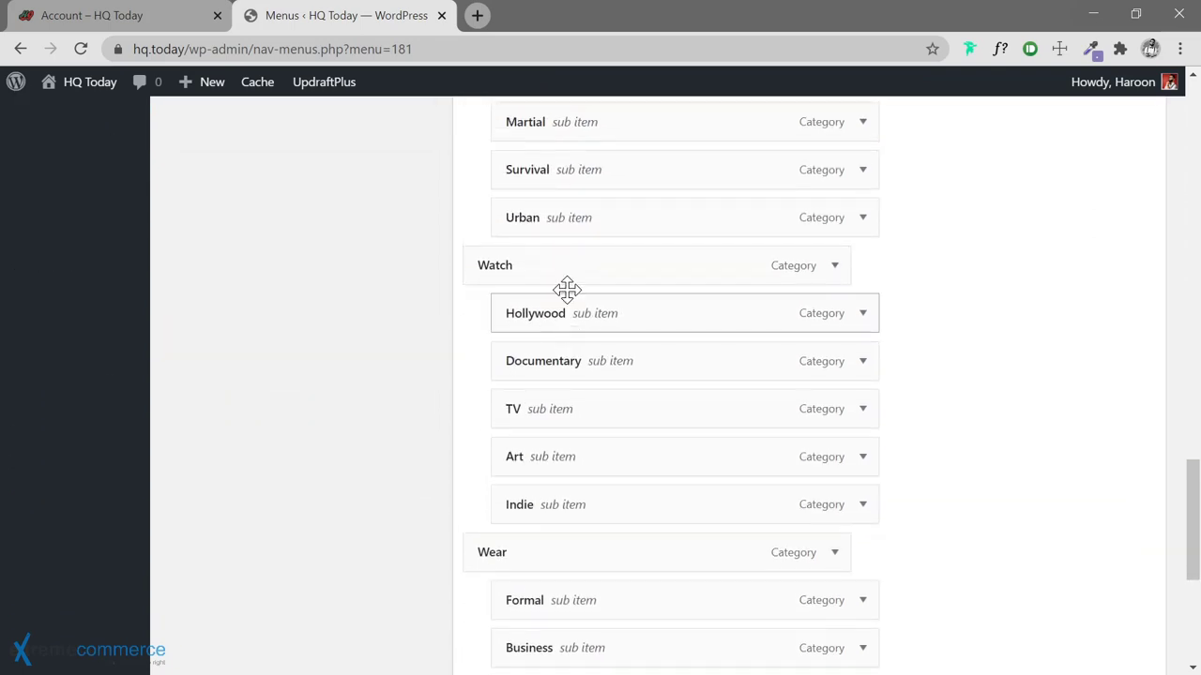
left_click_drag(594, 190, 558, 467)
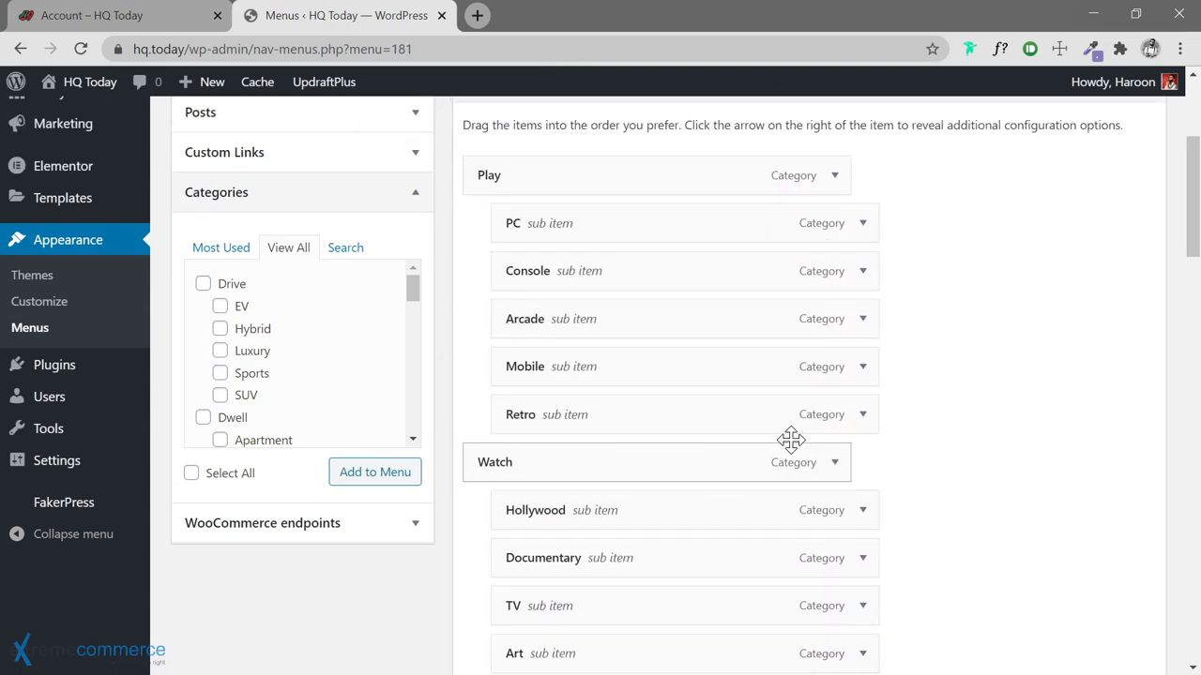
Move the Thrill group up to sit below Drive
scroll(898, 378, "down", 3)
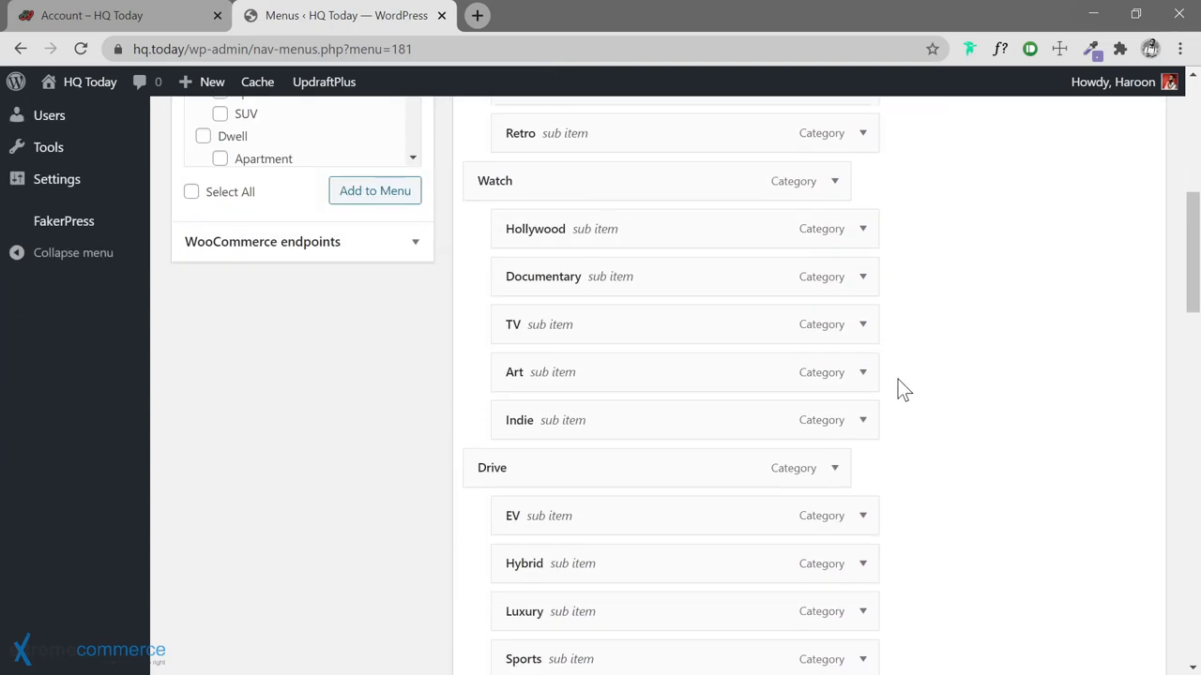
scroll(738, 391, "down", 6)
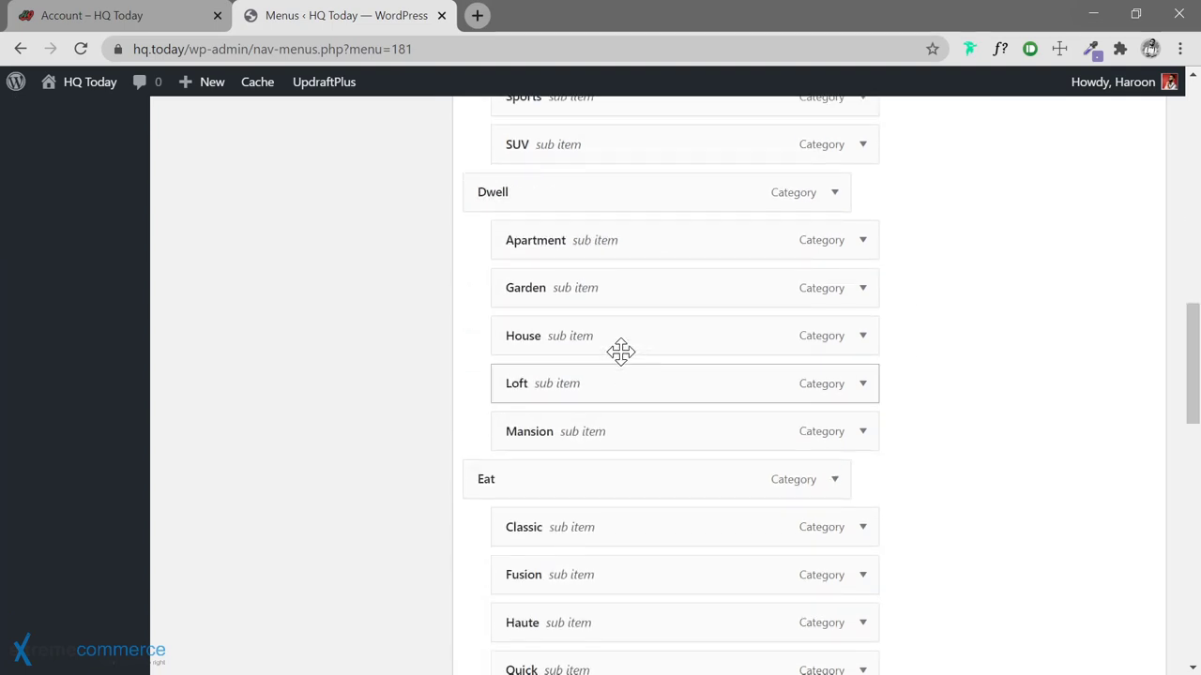
scroll(582, 367, "down", 8)
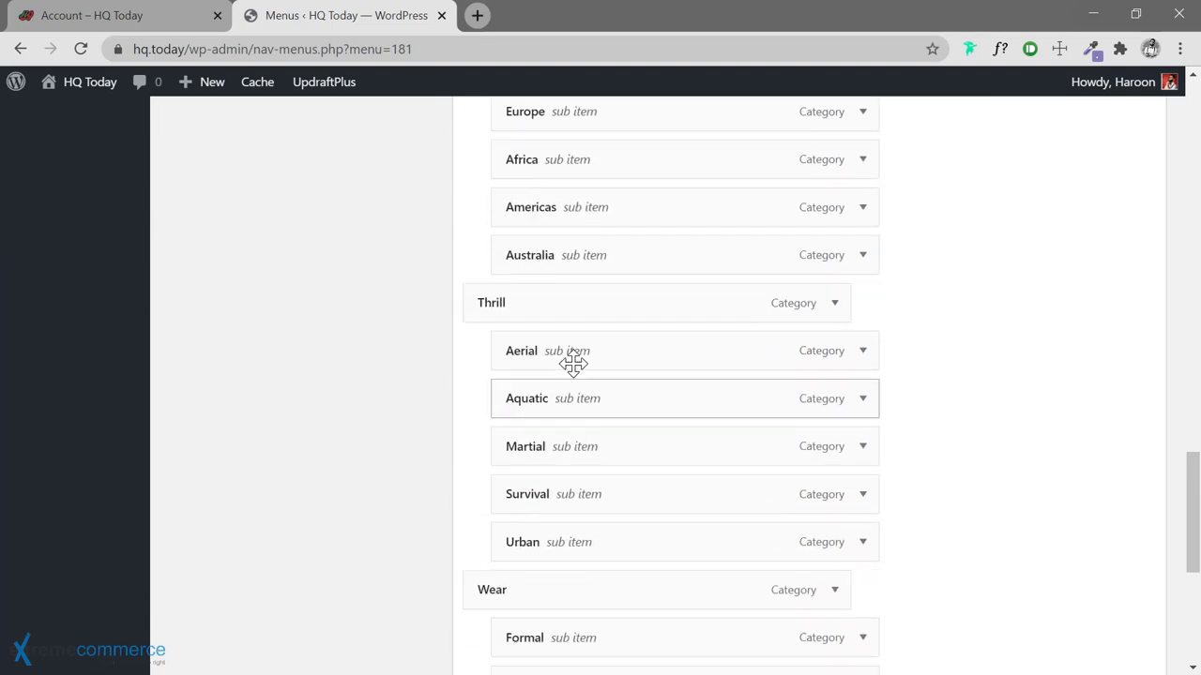
left_click_drag(571, 300, 570, 259)
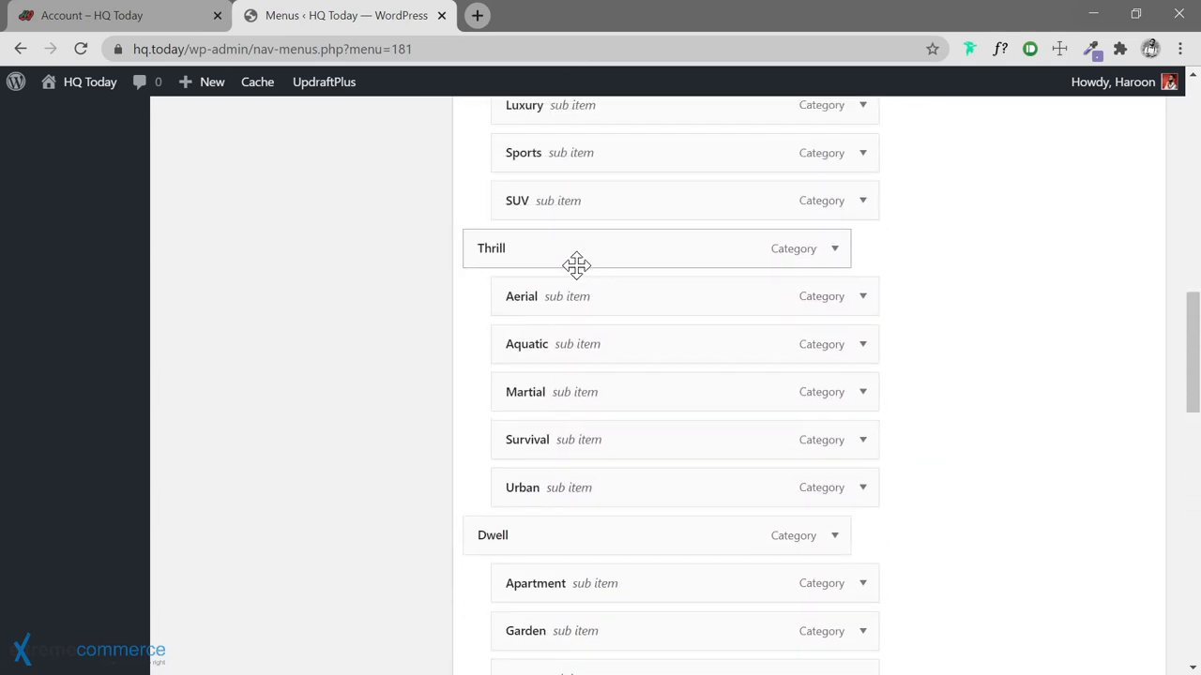
Place the Explore group right after Thrill
scroll(577, 267, "up", 3)
scroll(579, 270, "down", 5)
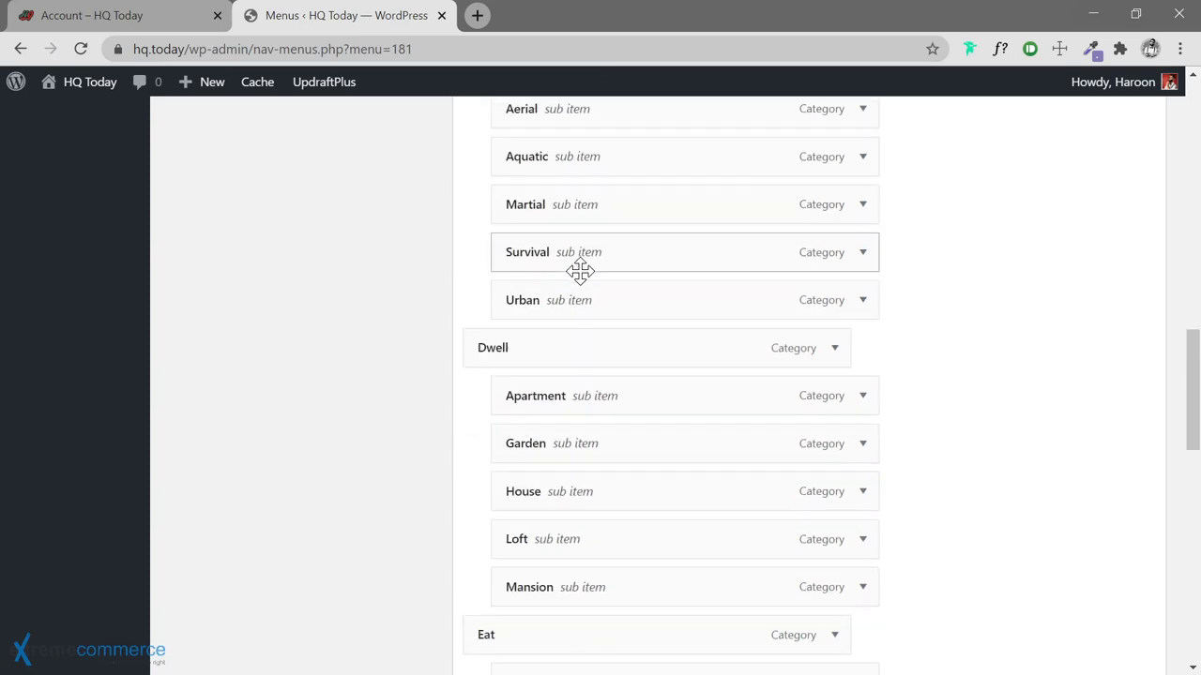
scroll(579, 271, "down", 6)
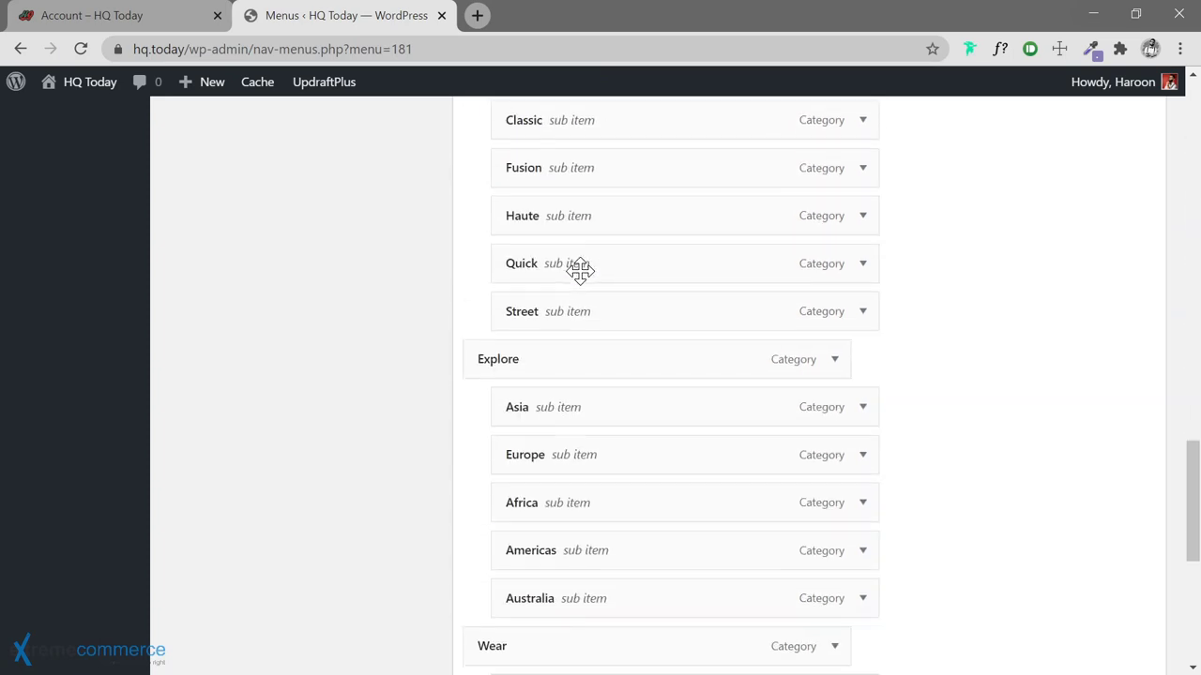
scroll(580, 406, "up", 3)
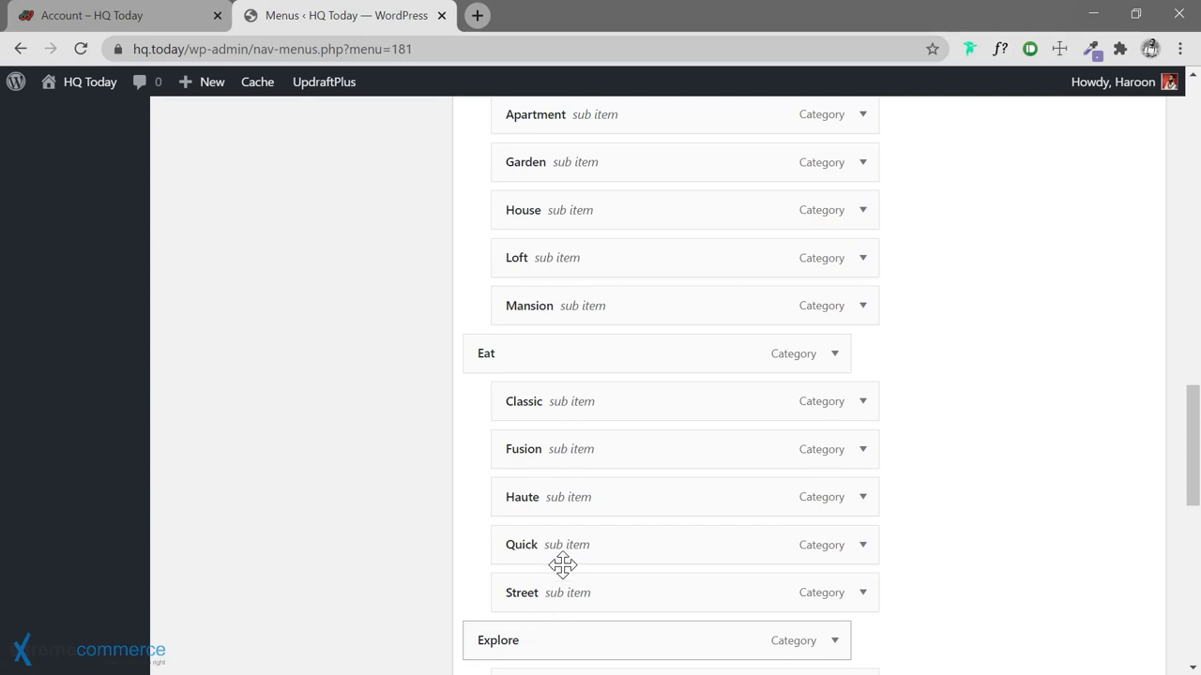
left_click_drag(558, 640, 571, 362)
scroll(571, 362, "up", 2)
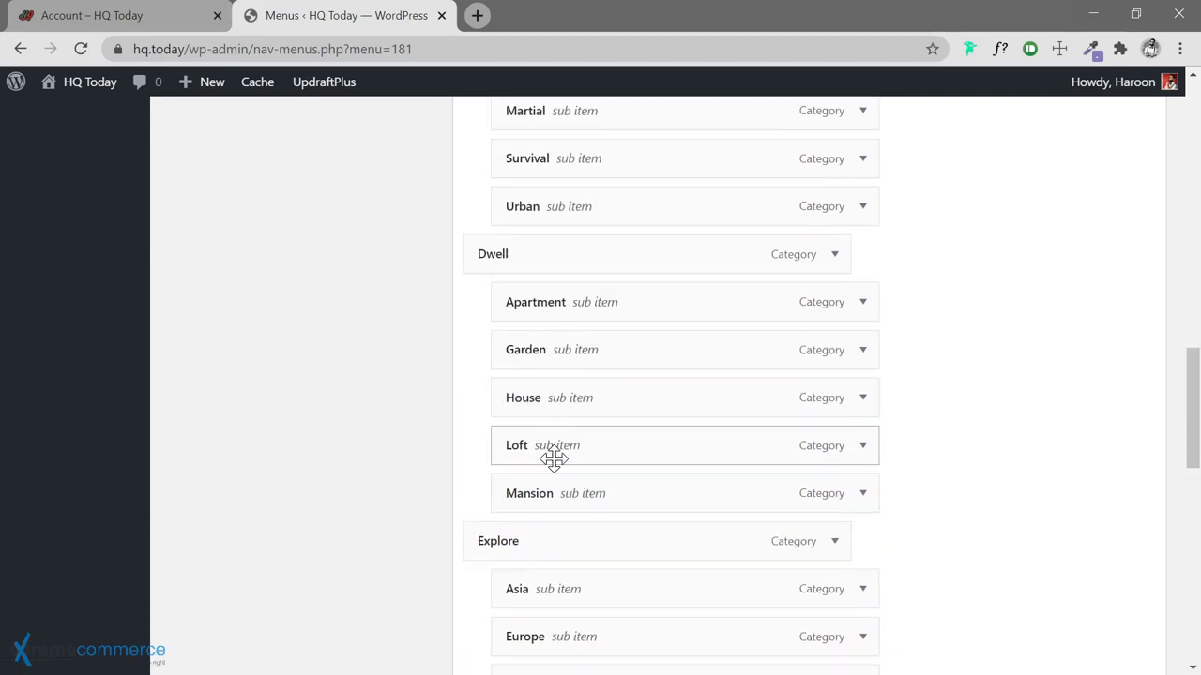
left_click_drag(538, 532, 545, 275)
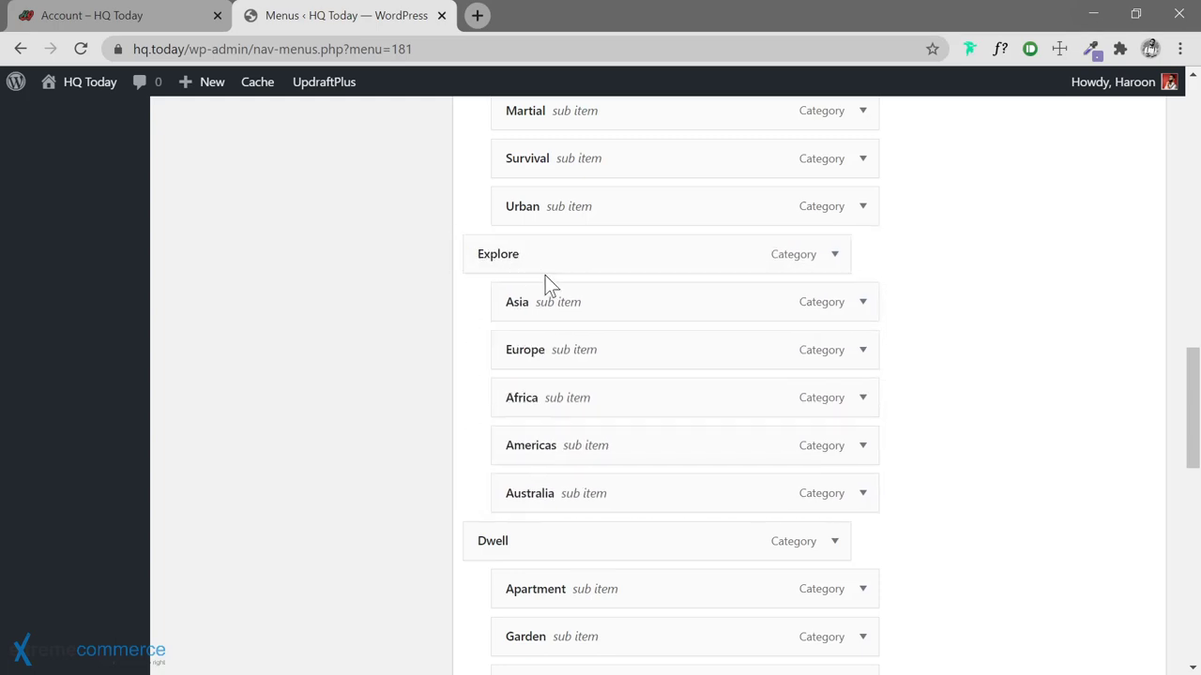
Move the Dwell group below Wear and save the Categories menu
scroll(545, 274, "up", 9)
scroll(550, 286, "up", 2)
scroll(550, 286, "down", 7)
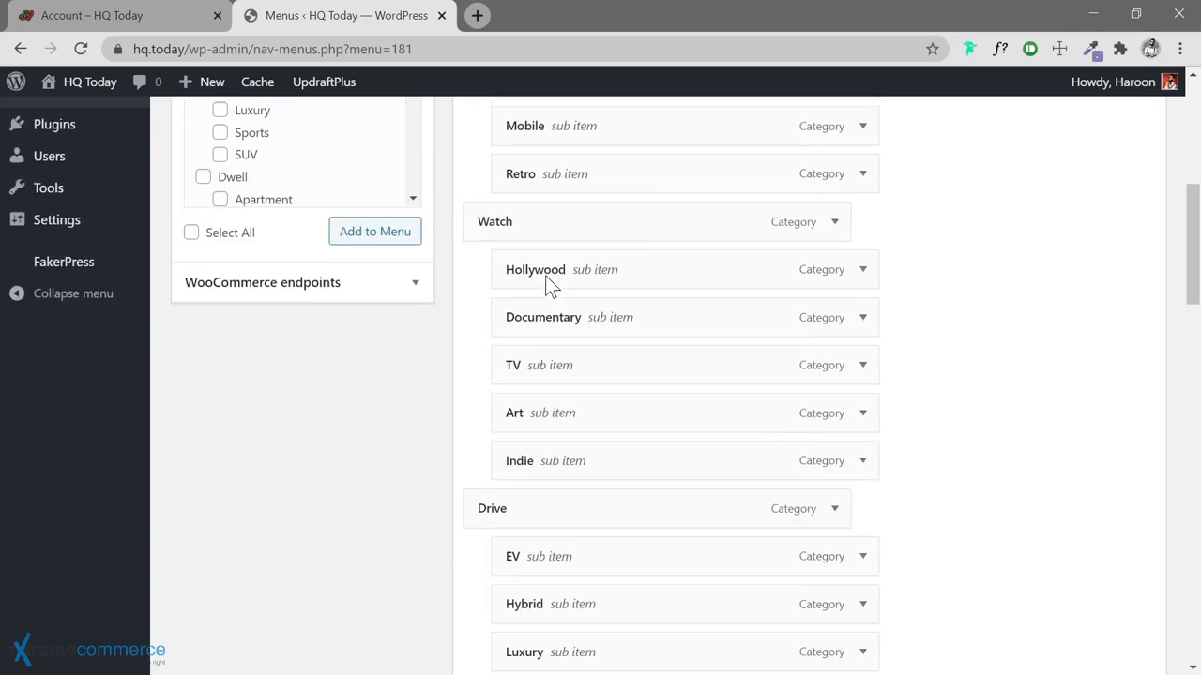
scroll(549, 287, "down", 8)
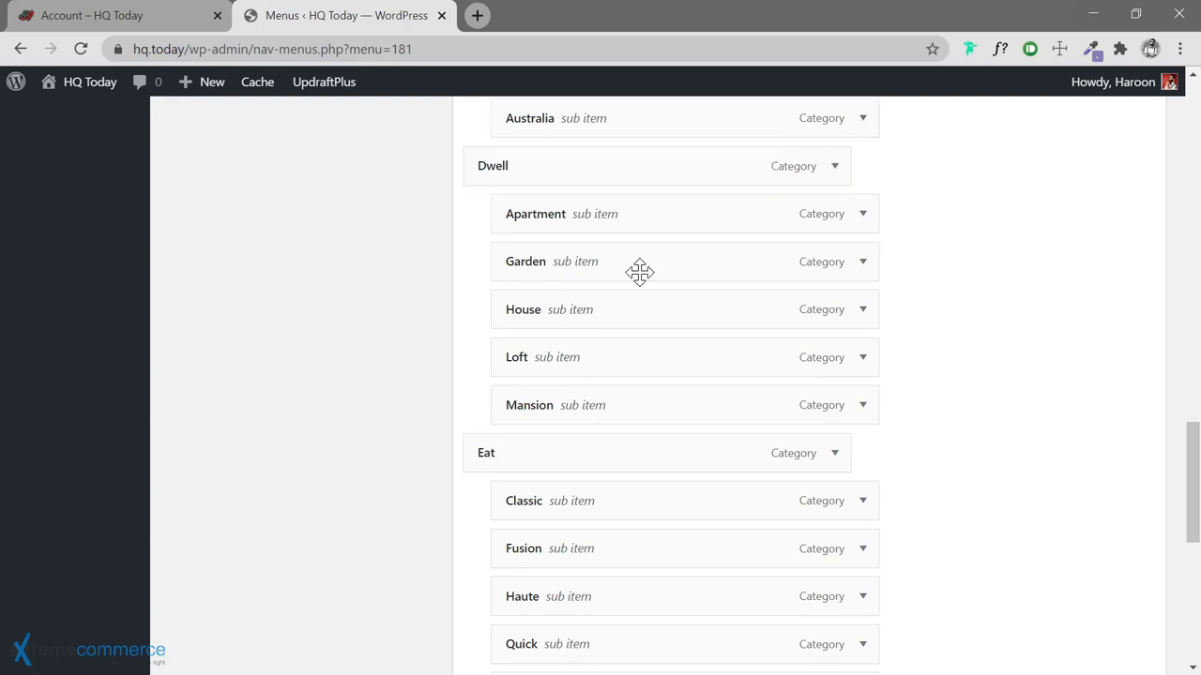
scroll(622, 340, "down", 1)
scroll(544, 368, "down", 2)
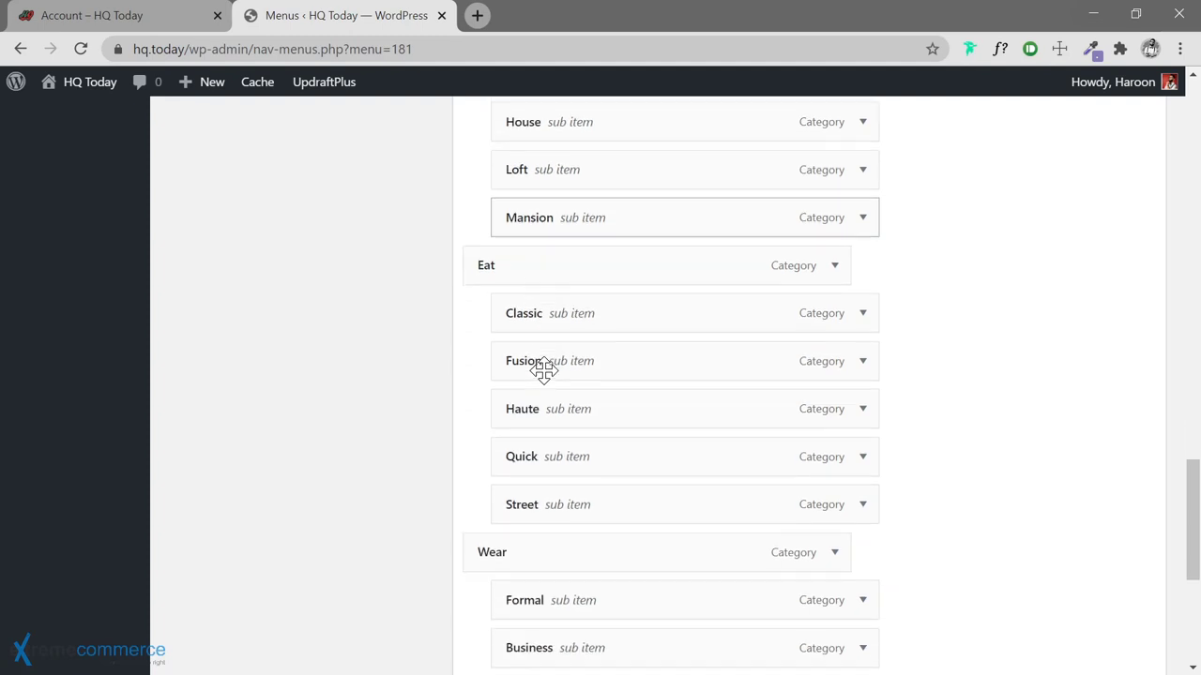
scroll(544, 369, "up", 2)
left_click_drag(492, 165, 515, 498)
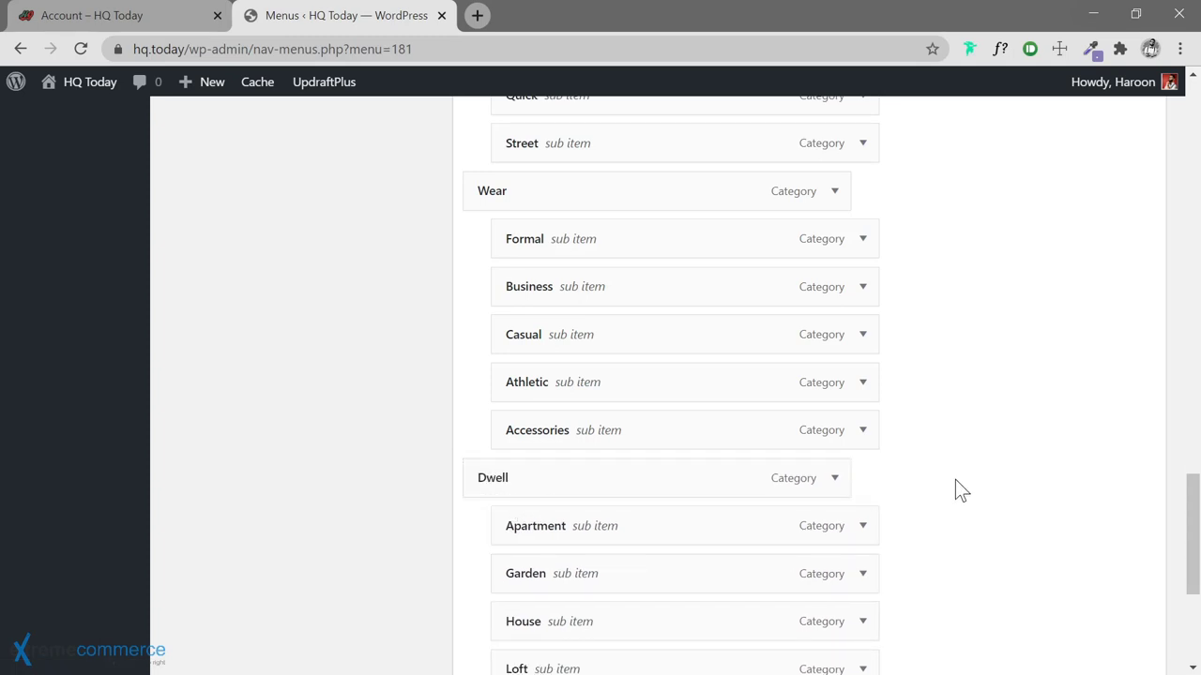
scroll(954, 480, "down", 3)
left_click(1116, 577)
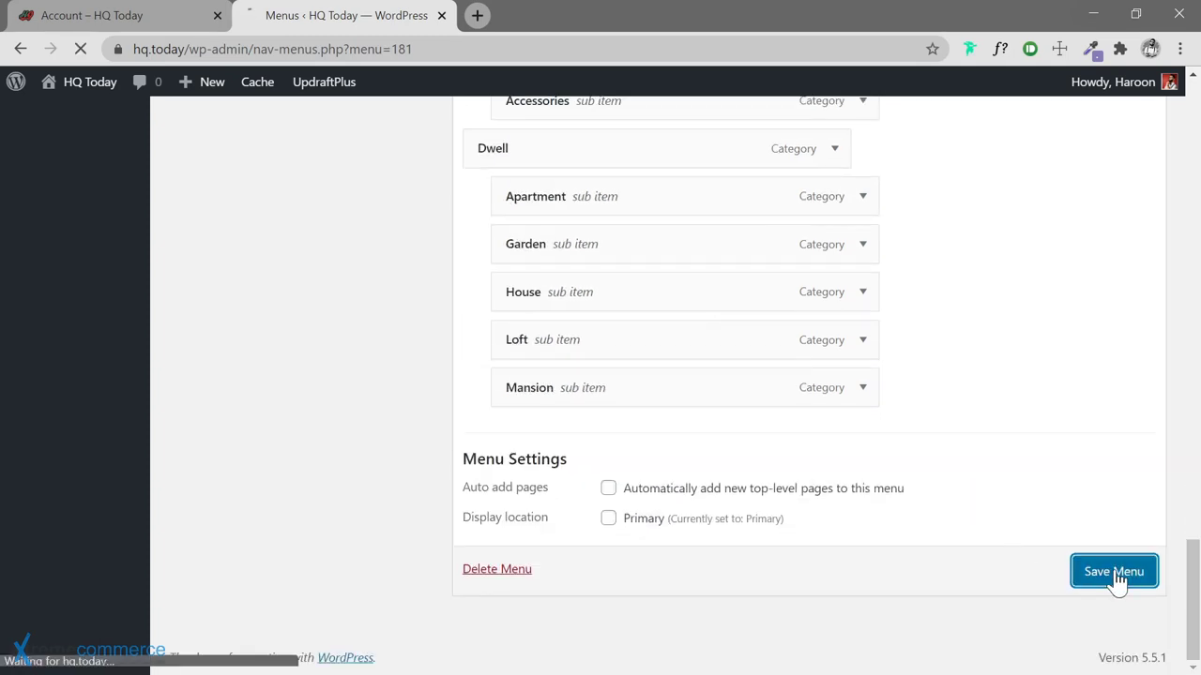